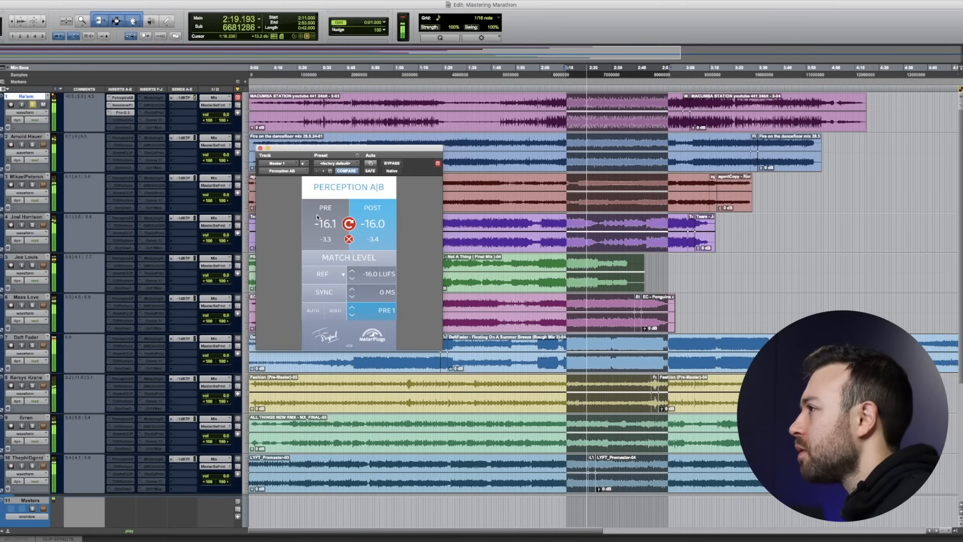
Compare the Pre and Post signals of the first track in Perception AB during playback, alternating between them, and stop playback
left_click(317, 214)
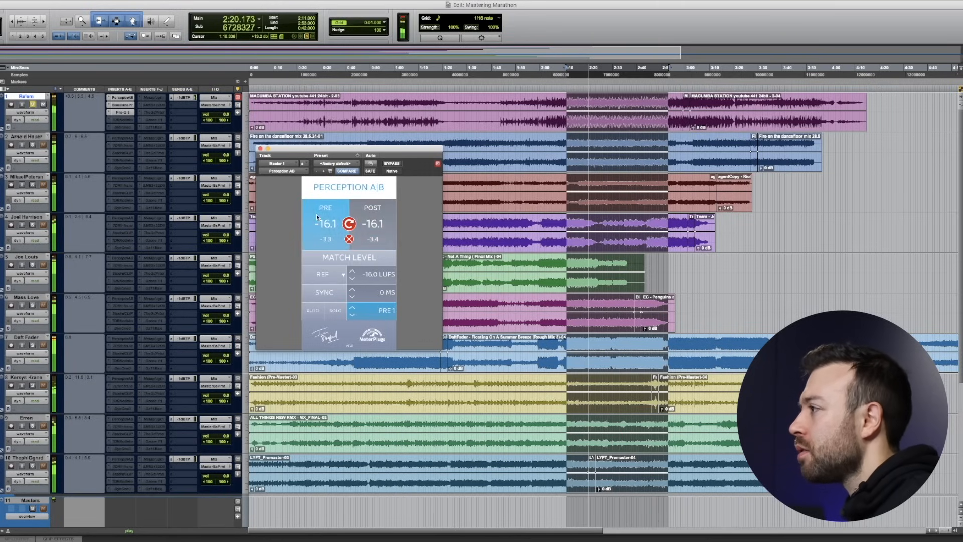
left_click(371, 218)
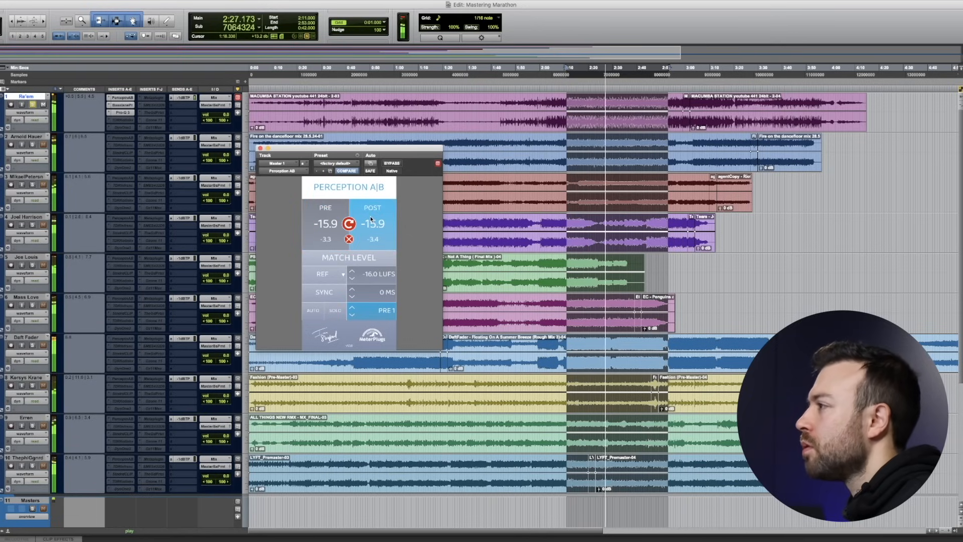
left_click(322, 216)
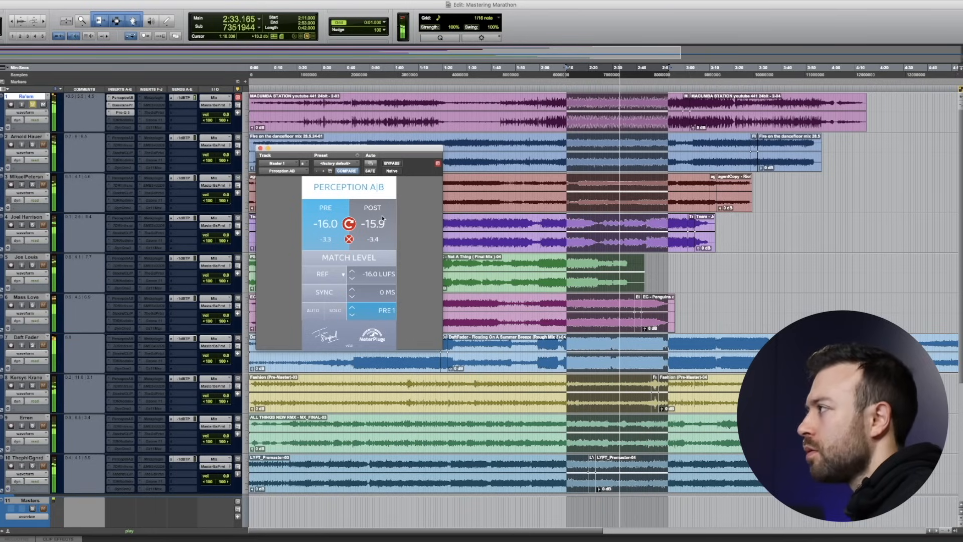
left_click(381, 215)
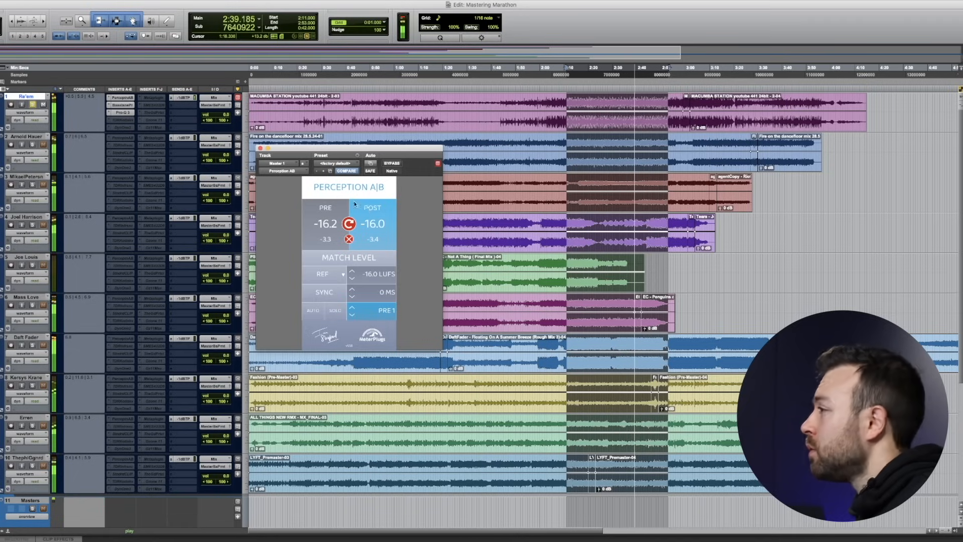
key("space")
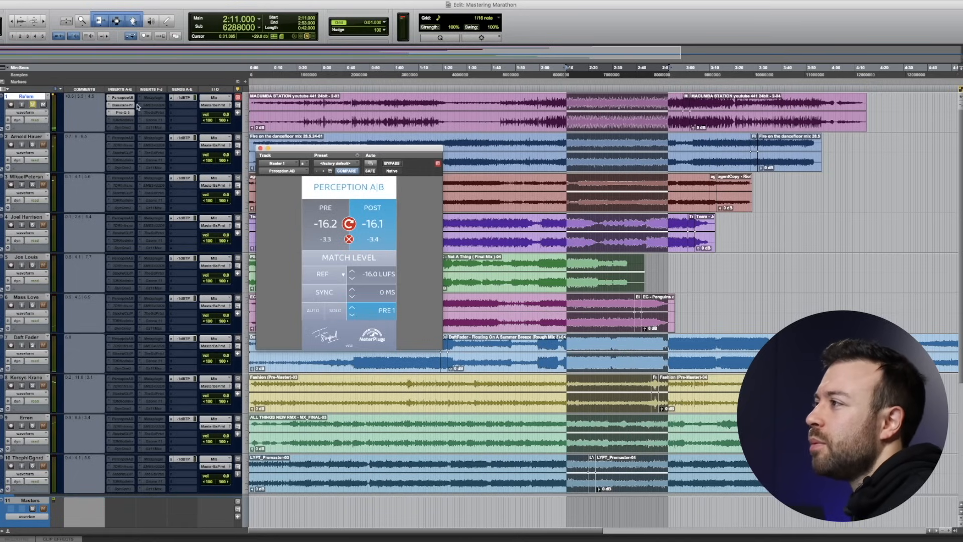
Lower the FREQ setting slightly in the first track's BassLane stereo width insert and bring the Perception AB window back to the front
left_click(134, 105)
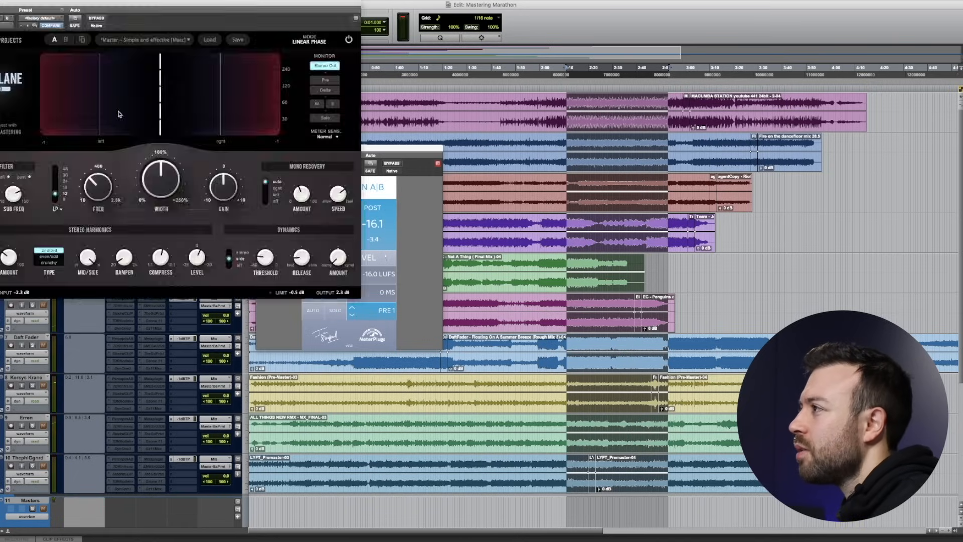
mouse_move(12, 201)
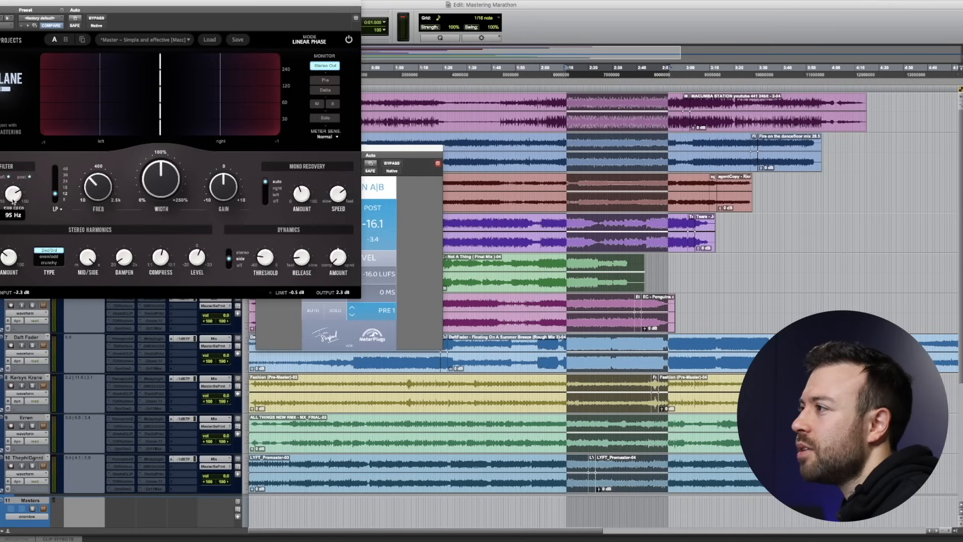
left_click_drag(93, 194, 88, 202)
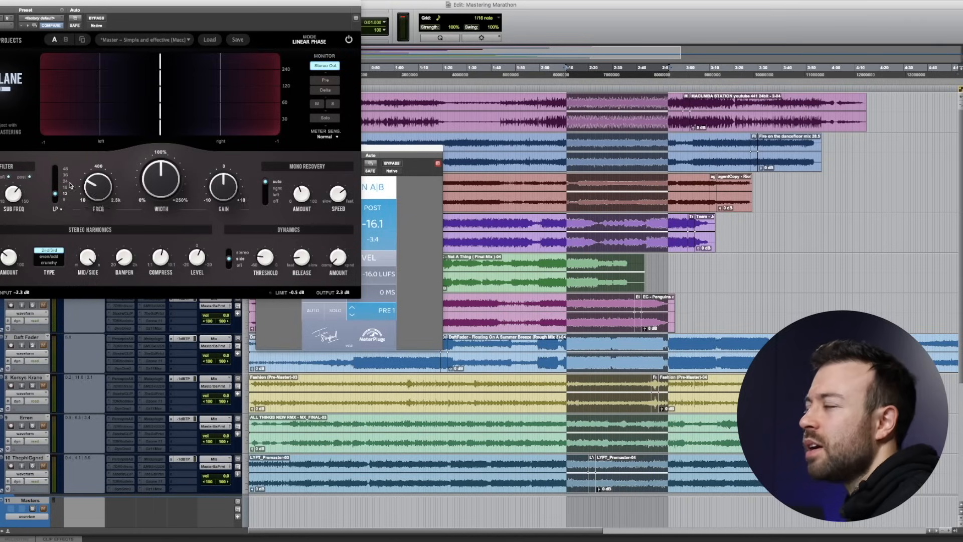
left_click(418, 163)
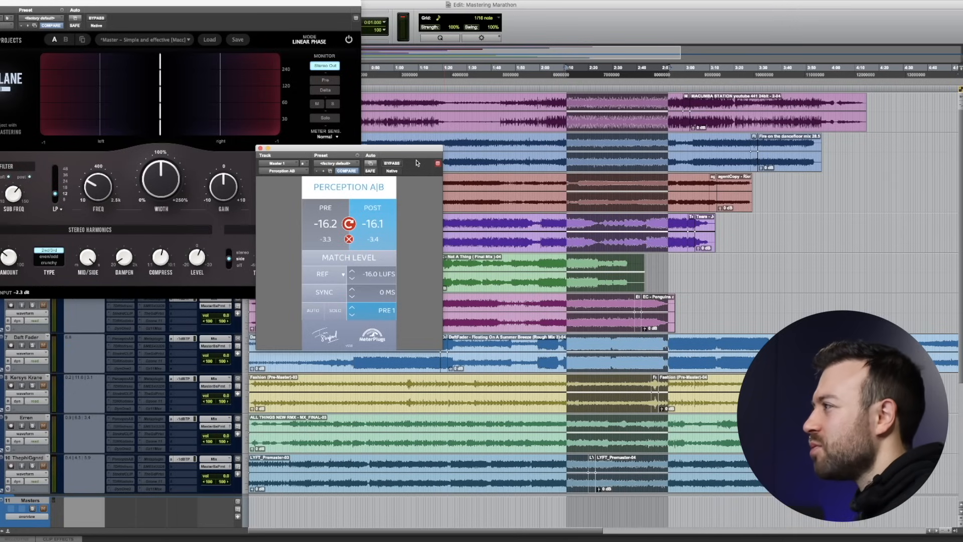
Play the selected section, compare its Pre and Post signals in Perception AB, and close both plug-in windows
key("space")
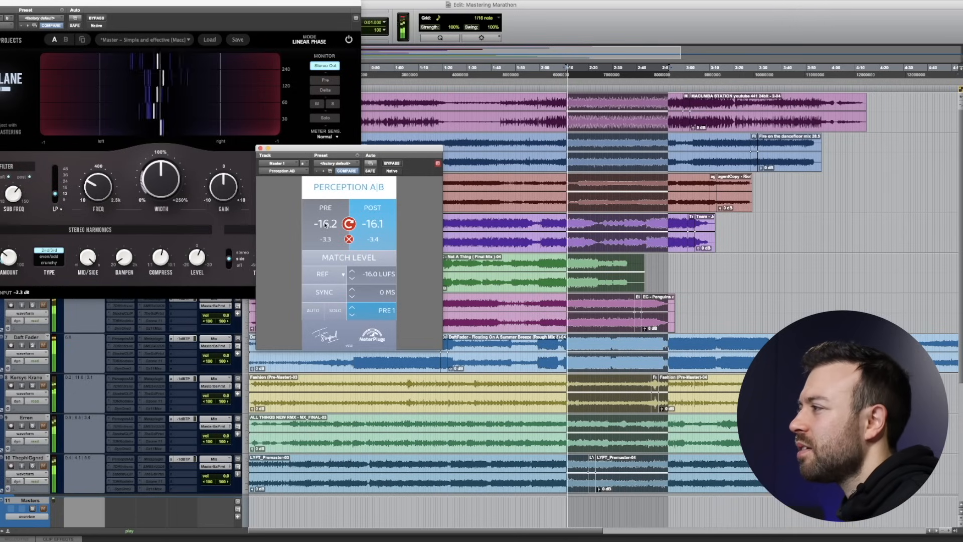
left_click(325, 219)
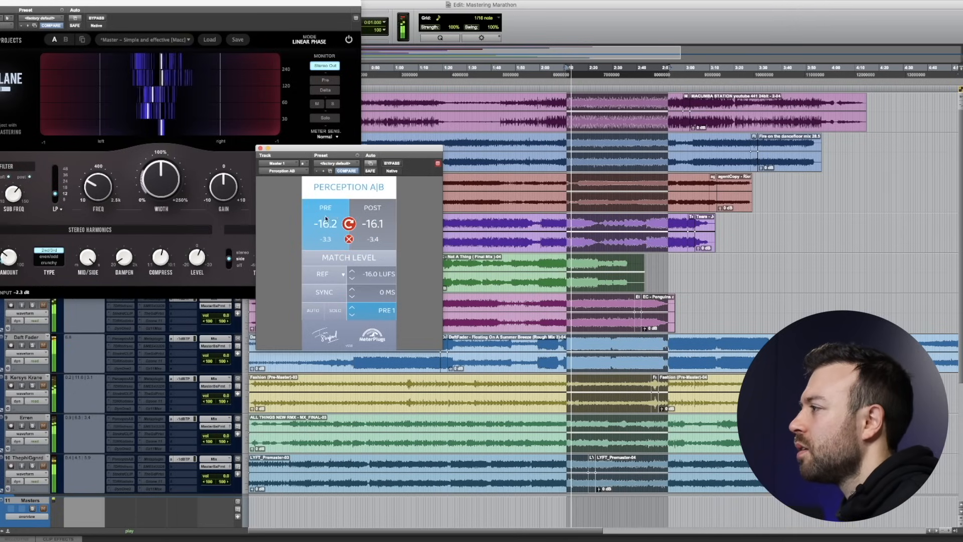
left_click(371, 213)
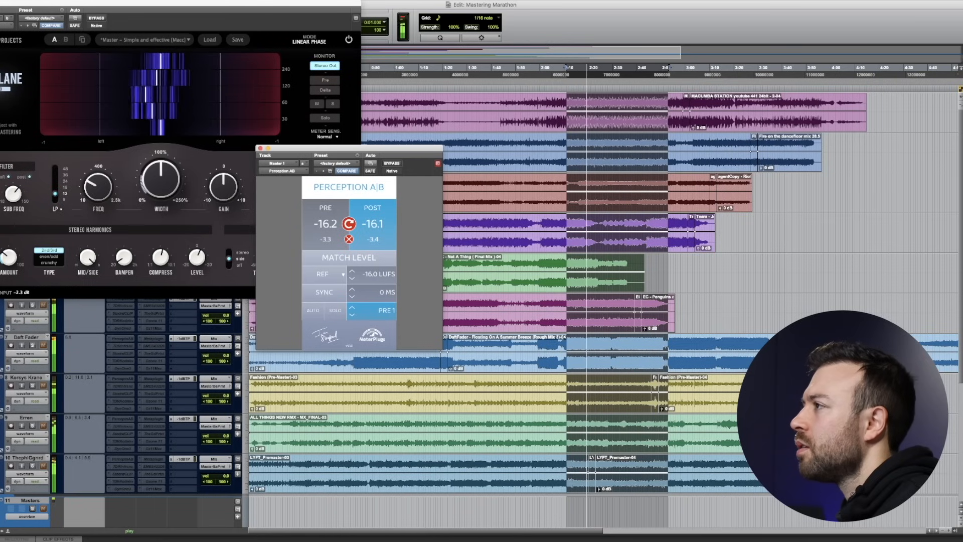
left_click(0, 3)
key("space")
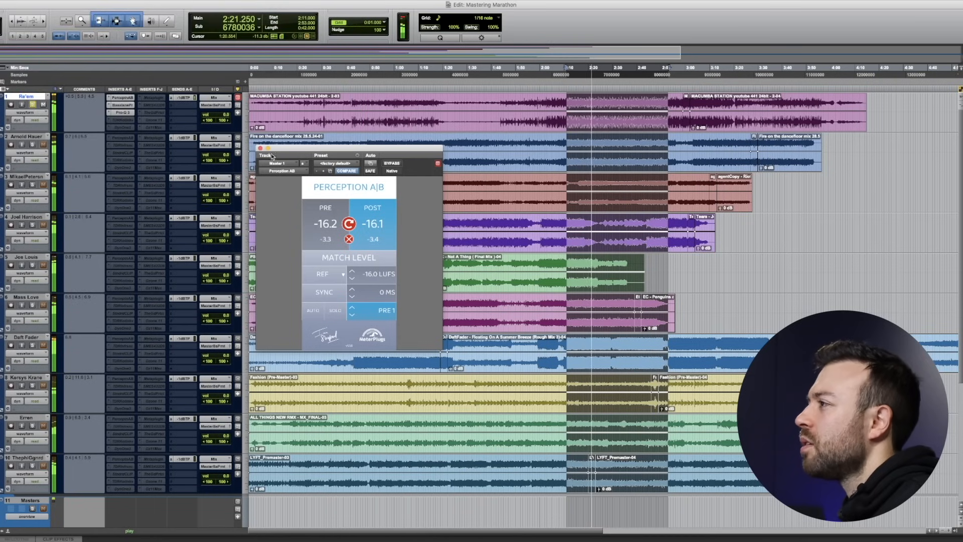
left_click(260, 148)
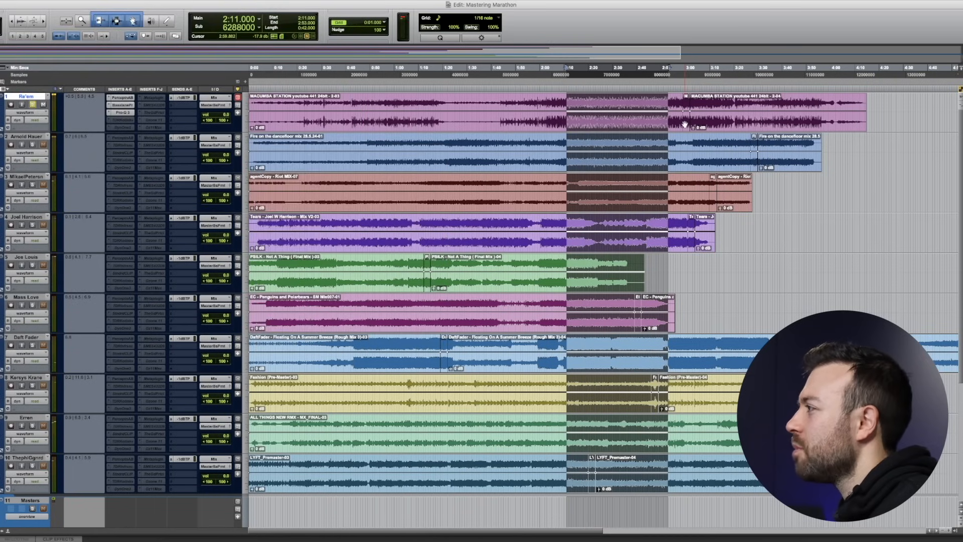
Select 2:59 to 3:02 on the first track, activate its TDR Kotelnikov insert, and open the compressor while the section plays
left_click_drag(685, 124, 692, 123)
left_click(122, 125)
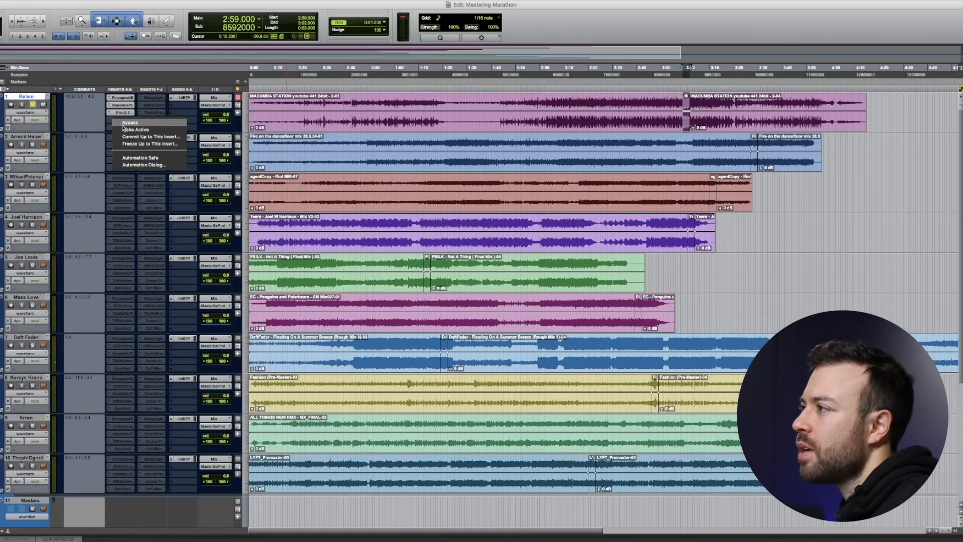
left_click(122, 128)
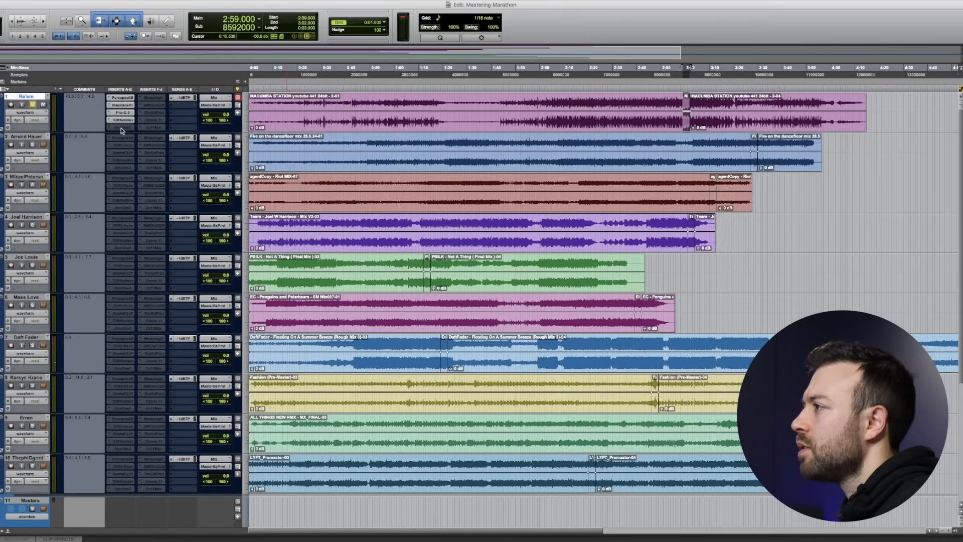
key("space")
left_click(122, 120)
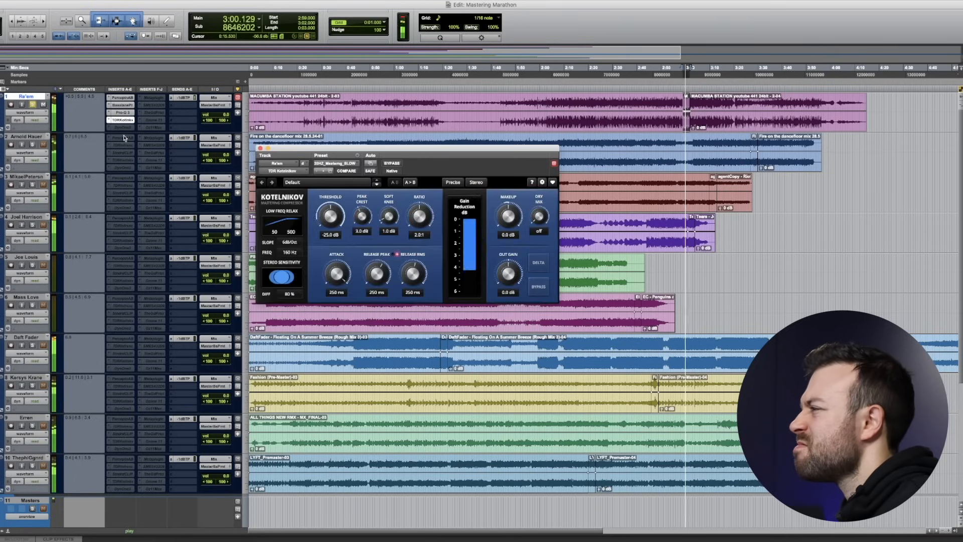
Load the 30HZ_Mastering_SLOW preset in the Kotelnikov compressor and open its threshold value for editing
left_click(341, 165)
left_click(344, 243)
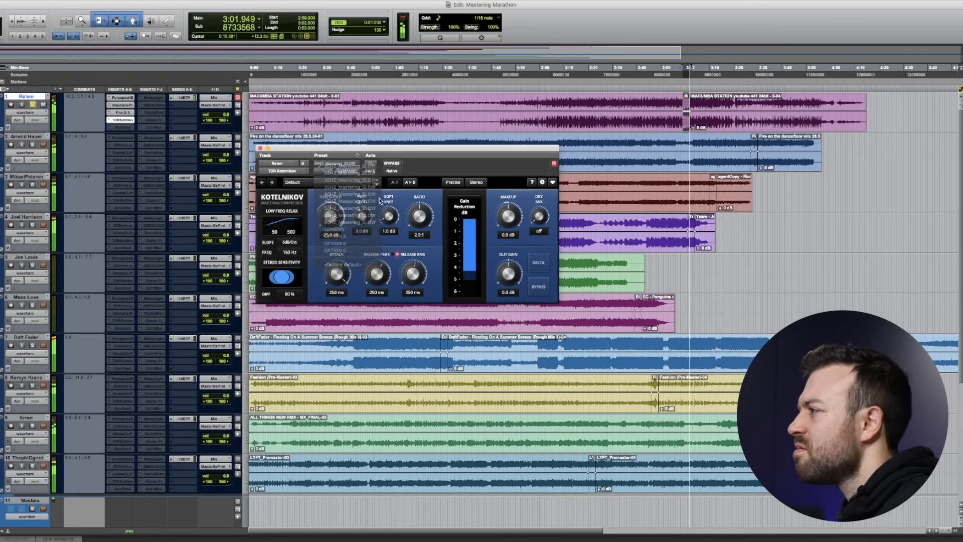
left_click(330, 235)
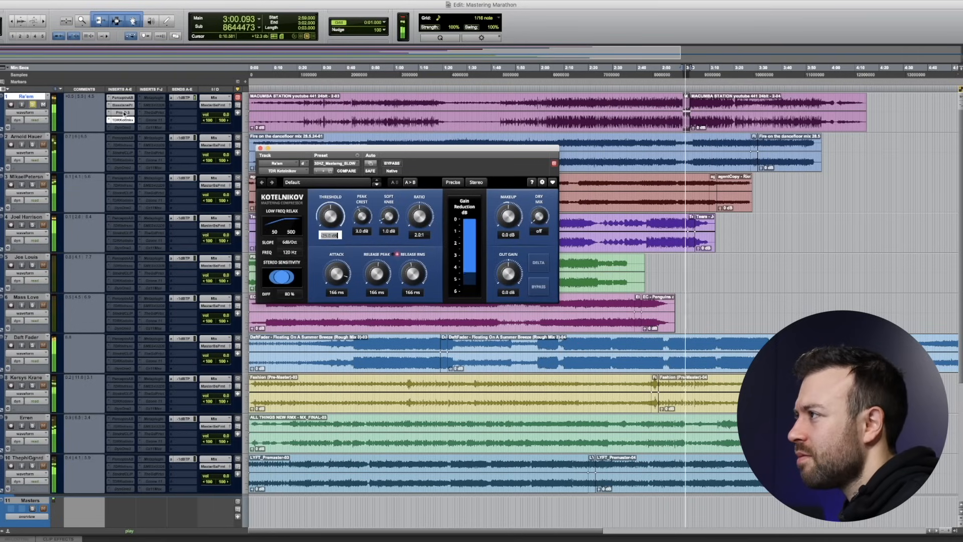
Set the output level of the first track's BassLane insert to -6 dB and close its window
left_click(125, 106)
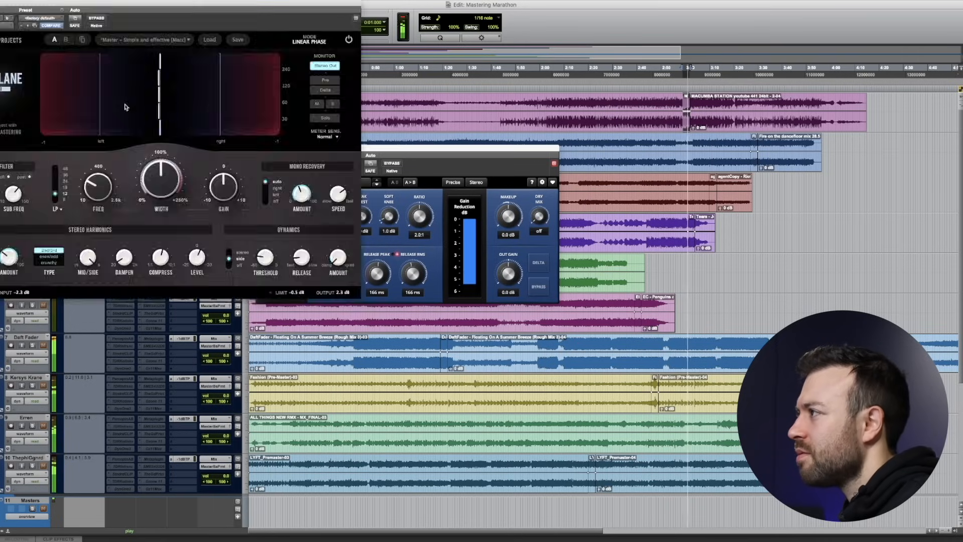
left_click(339, 294)
type("-")
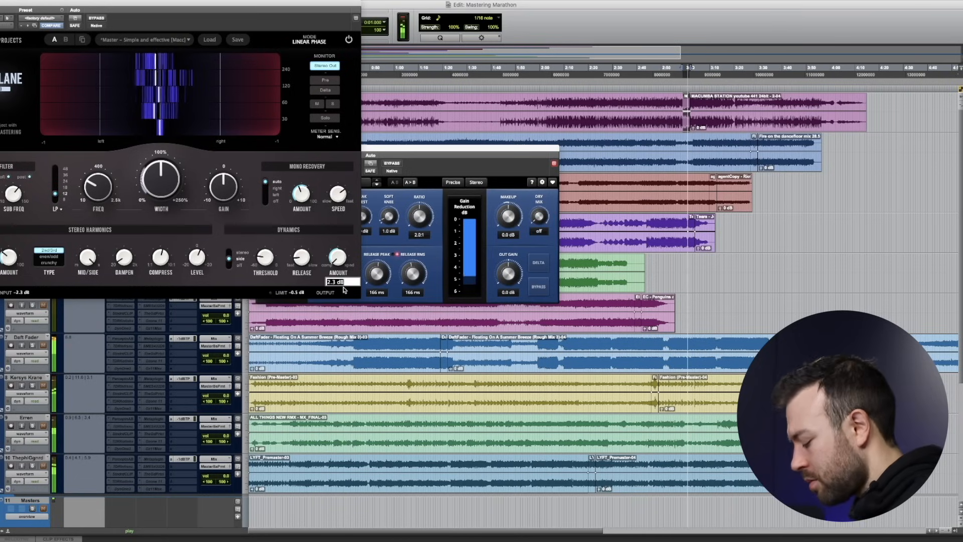
type("6")
key("Return")
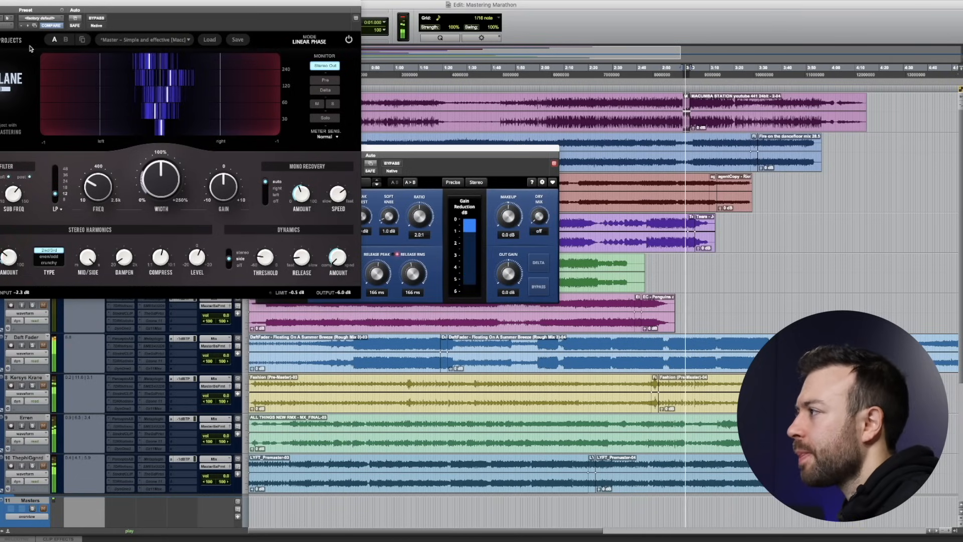
key("super+w")
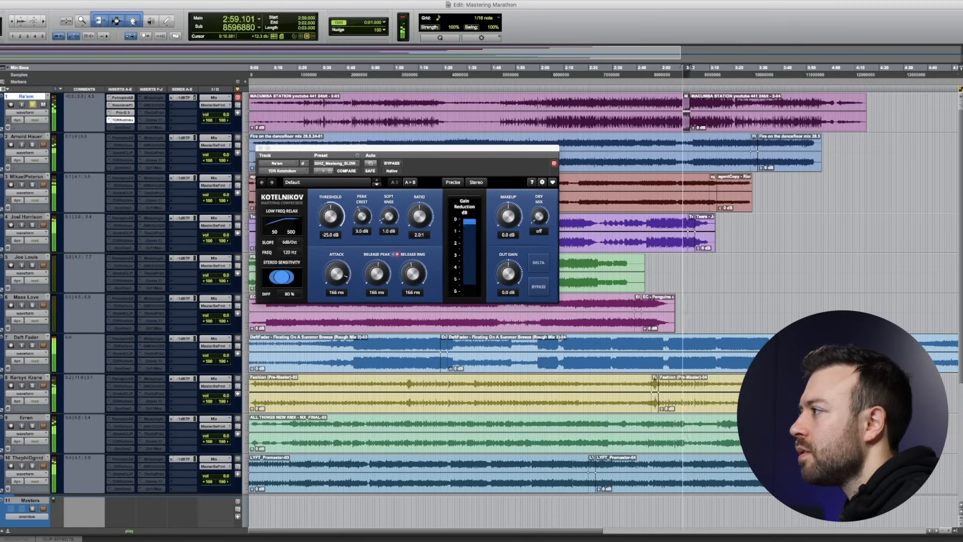
Change Kotelnikov's gain reduction meter to a 3 dB range and set the threshold to -23 dB
left_click(461, 231)
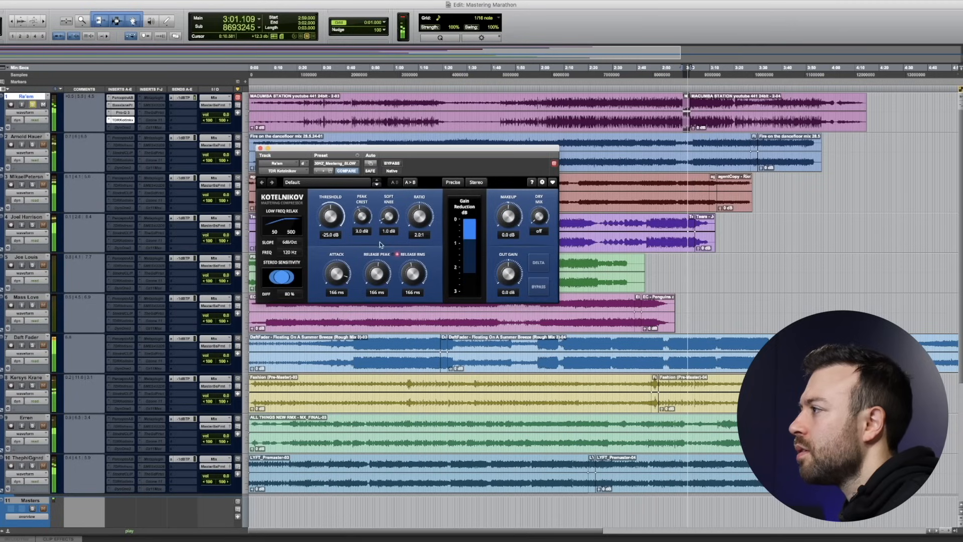
left_click(331, 234)
type("-23")
key("Return")
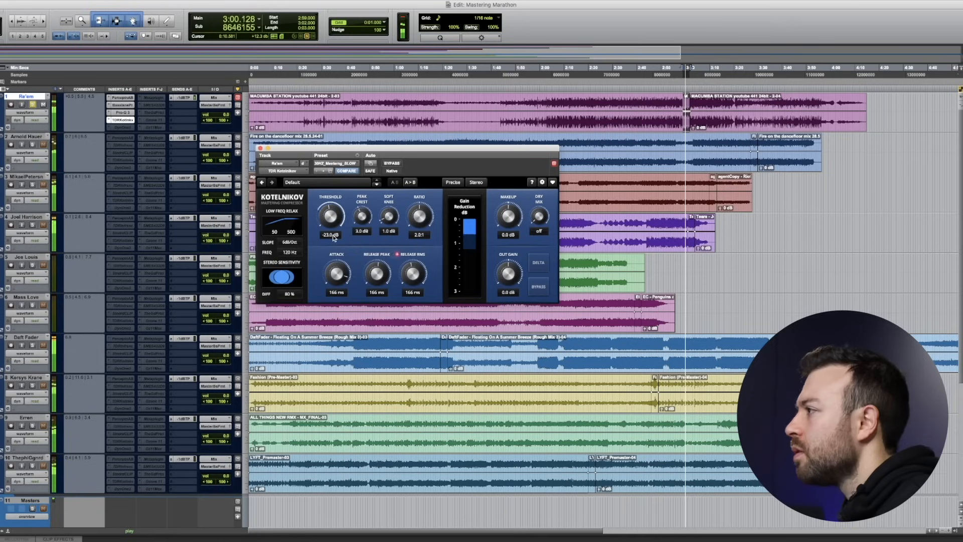
Raise Kotelnikov's Peak Crest to 4.2 dB while monitoring the delta signal, and switch delta monitoring off
left_click(543, 266)
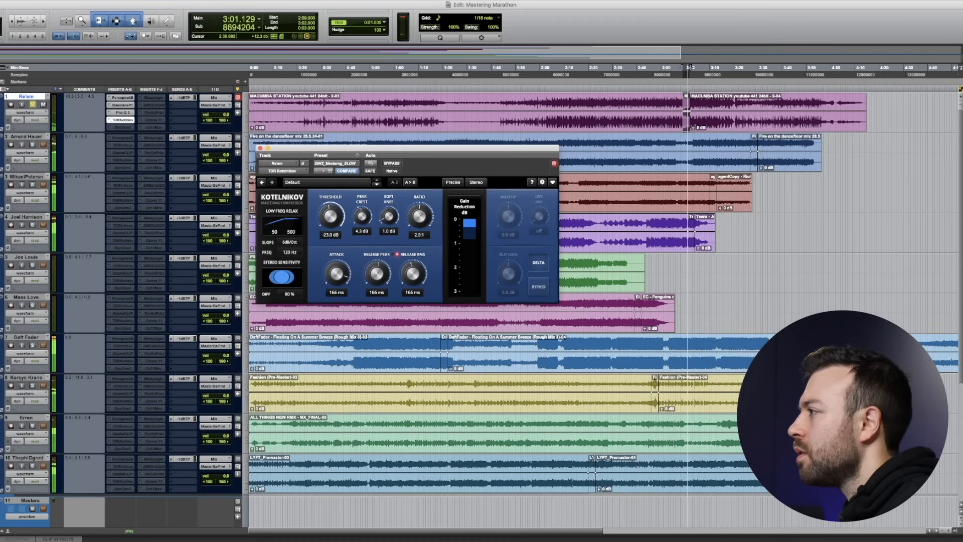
left_click(540, 262)
Play the range from 2:15 to 2:55 and check its Pre and Post loudness in Perception AB
left_click_drag(576, 77, 672, 74)
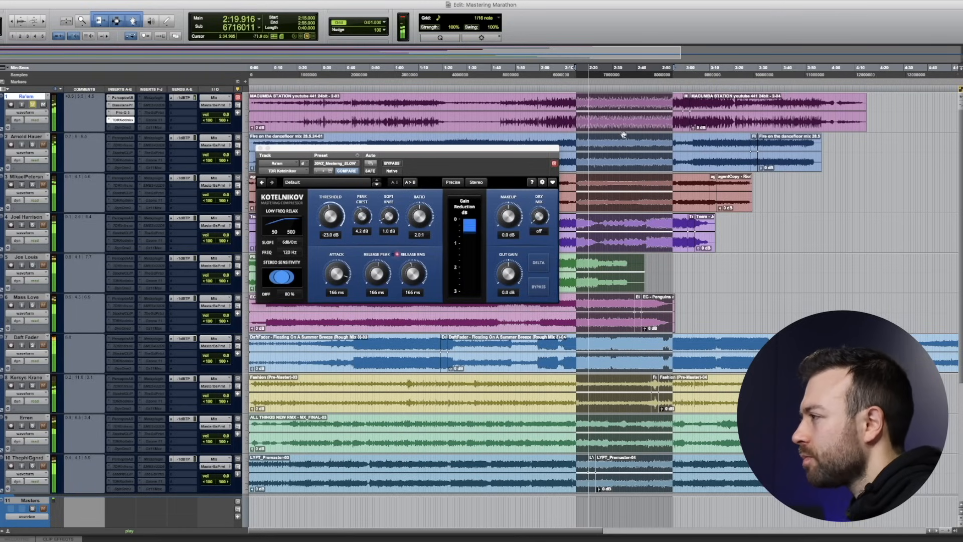
scroll(108, 296, "down", 5)
key("space")
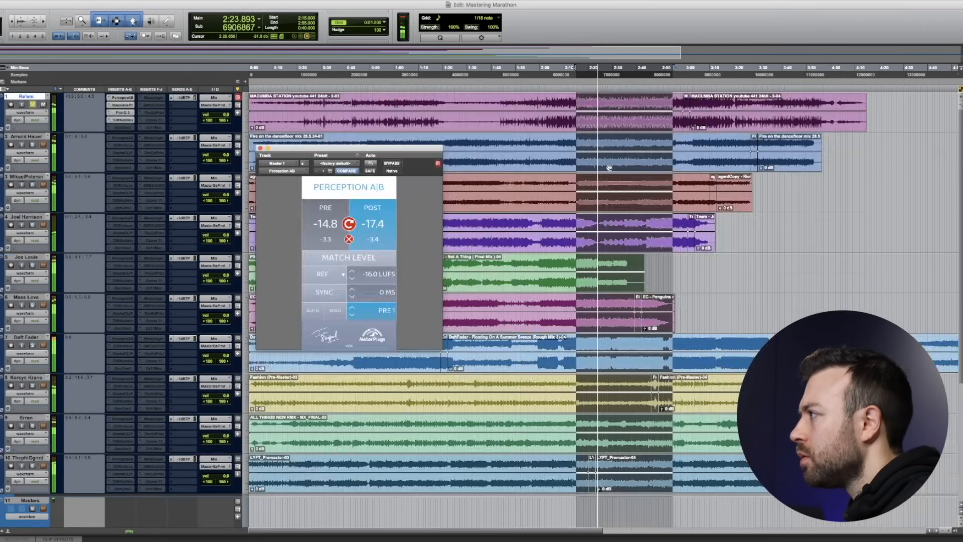
key("space")
Loop 2:25 to 2:26 on the first track, reset the Perception AB measurement, and match both levels to -16.0 LUFS, accepting the gain increase
left_click_drag(264, 101, 297, 101)
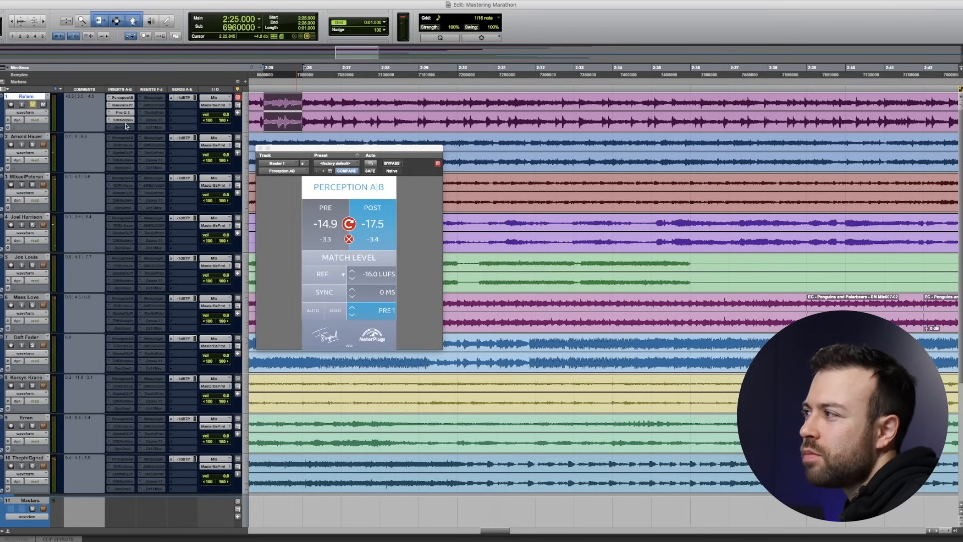
key("space")
left_click(349, 224)
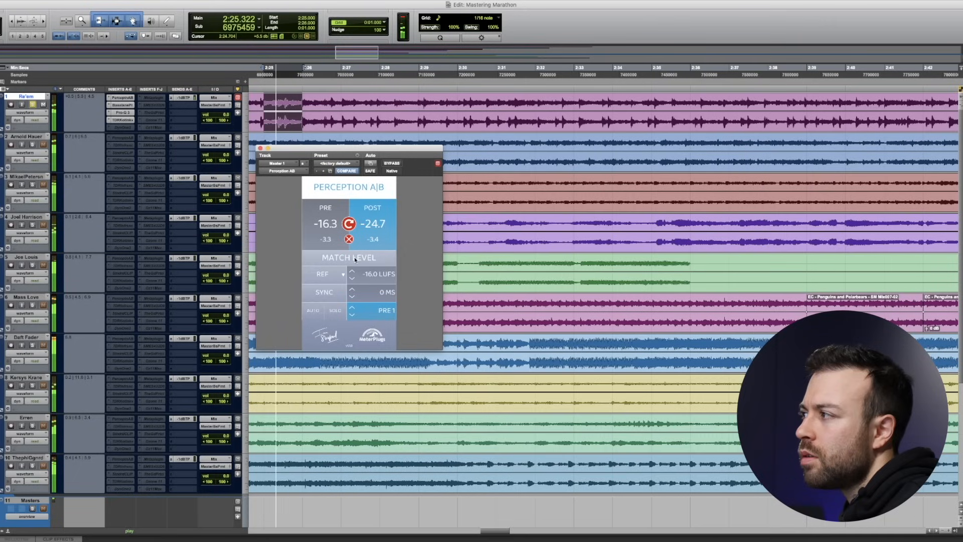
left_click(354, 259)
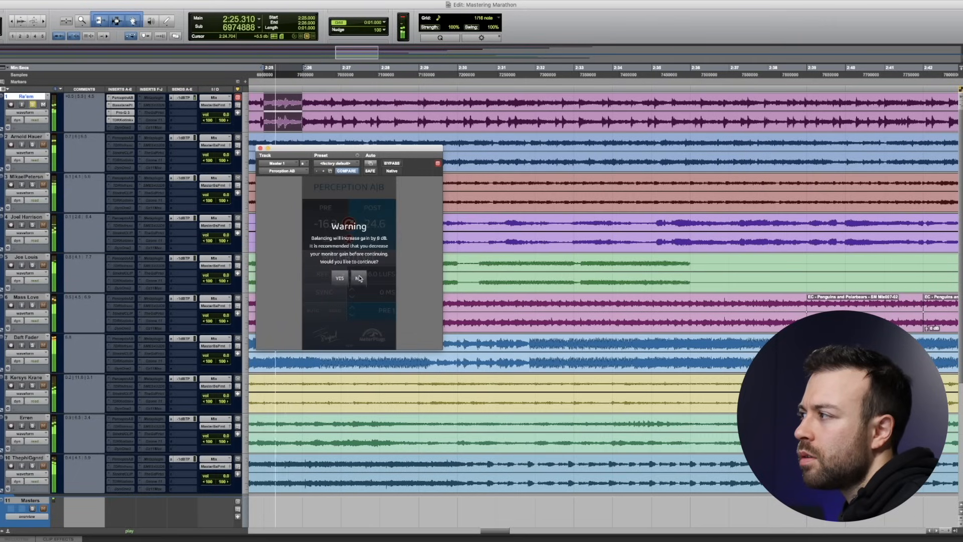
left_click(359, 279)
left_click(354, 258)
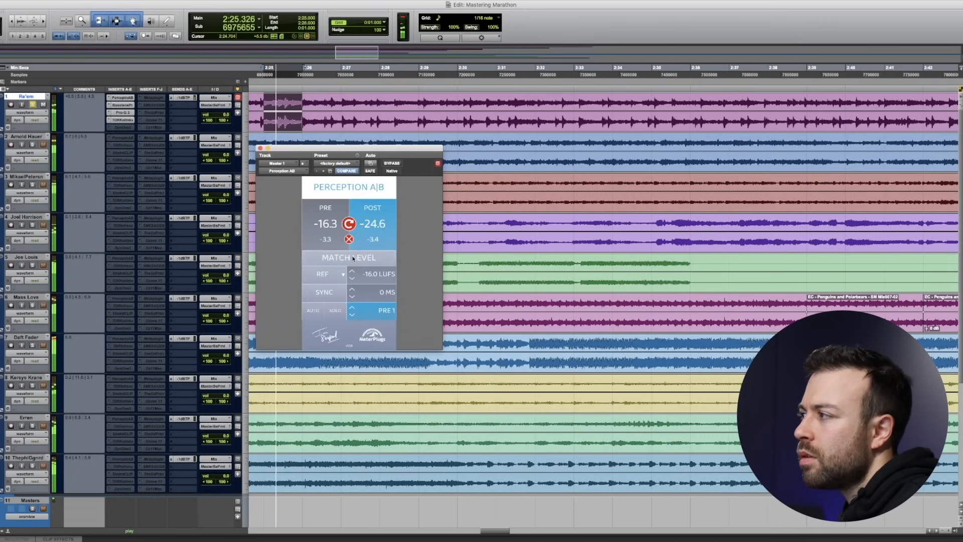
left_click(345, 280)
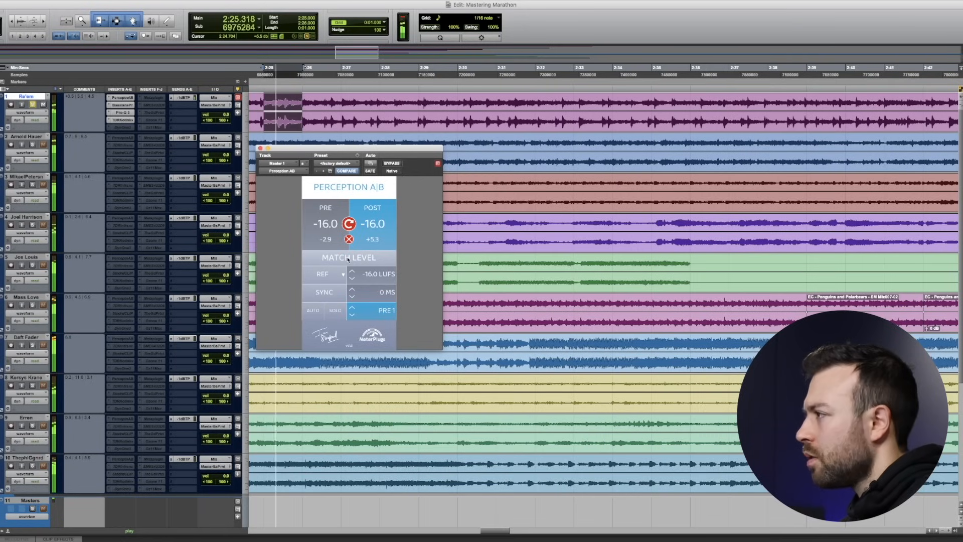
Listen to the level-matched Pre signal of the one-second loop and switch back to Post
left_click(333, 227)
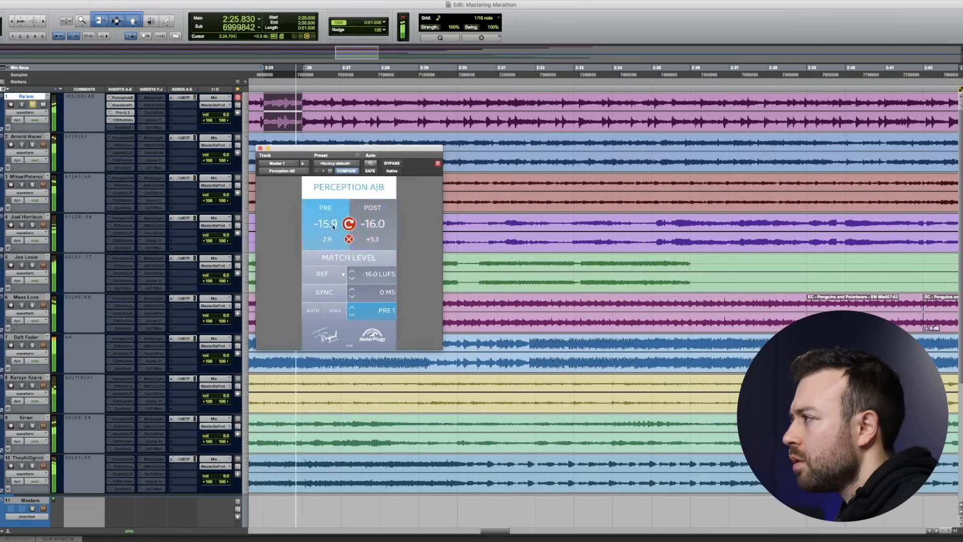
left_click(378, 222)
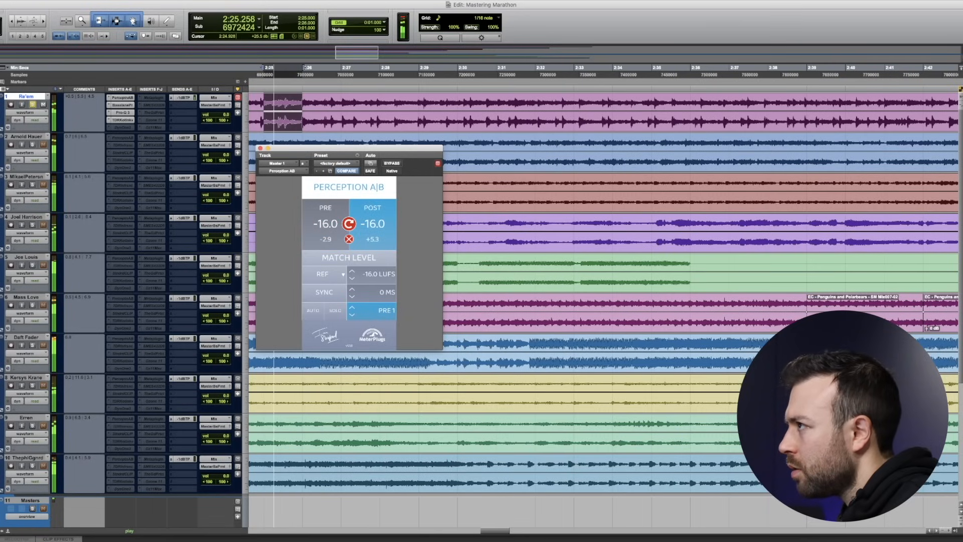
Loop 2:25.290 to 2:25.792 on the first track and compare the level-matched Pre and Post signals, ending on Post with playback stopped
left_click(233, 80)
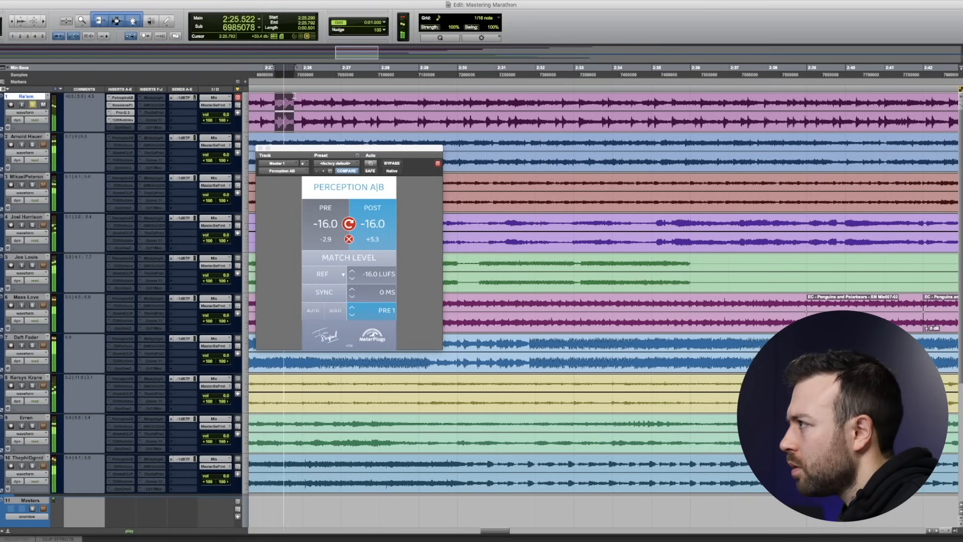
left_click(317, 228)
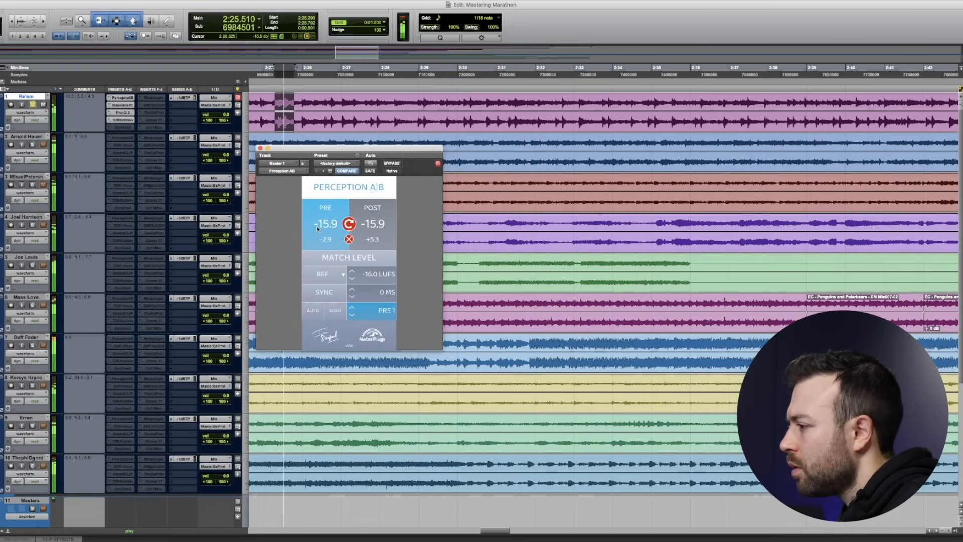
left_click(380, 213)
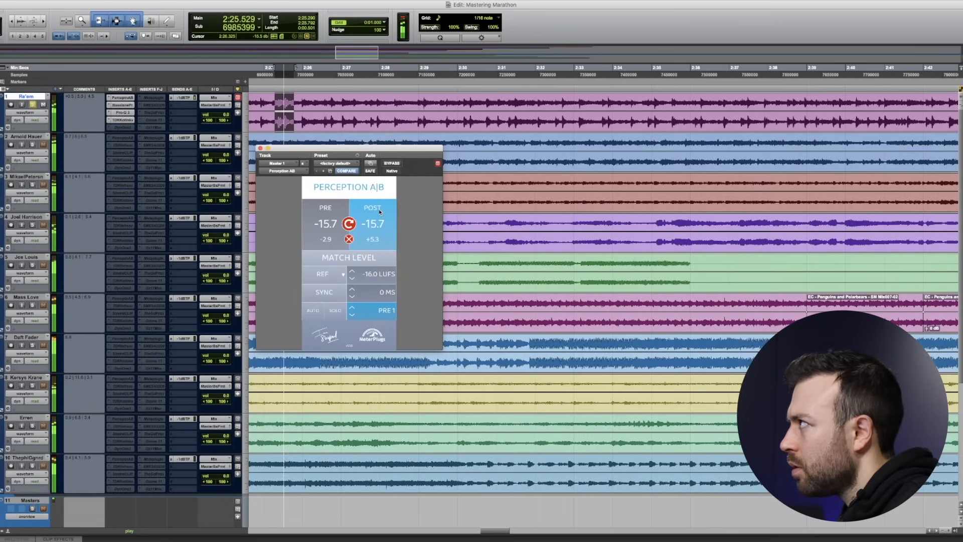
left_click(327, 208)
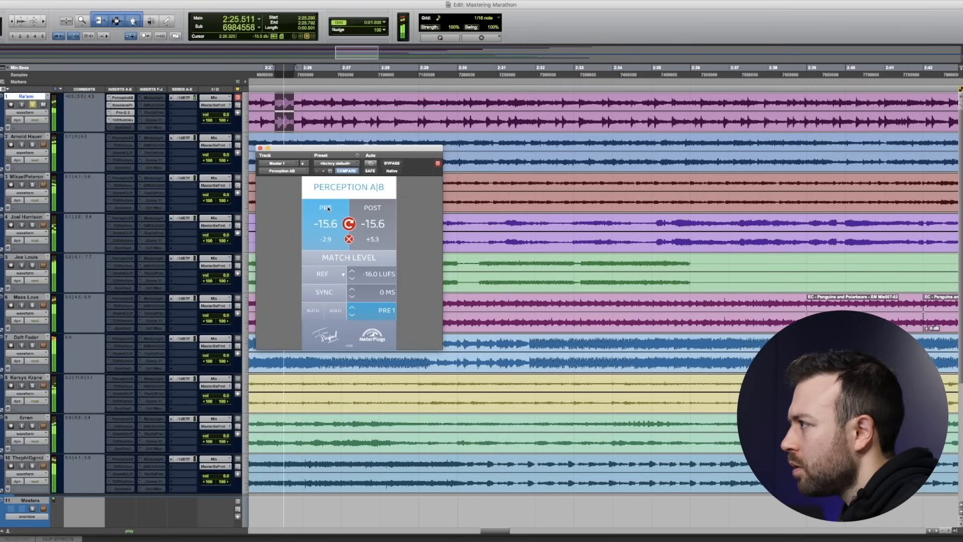
left_click(385, 212)
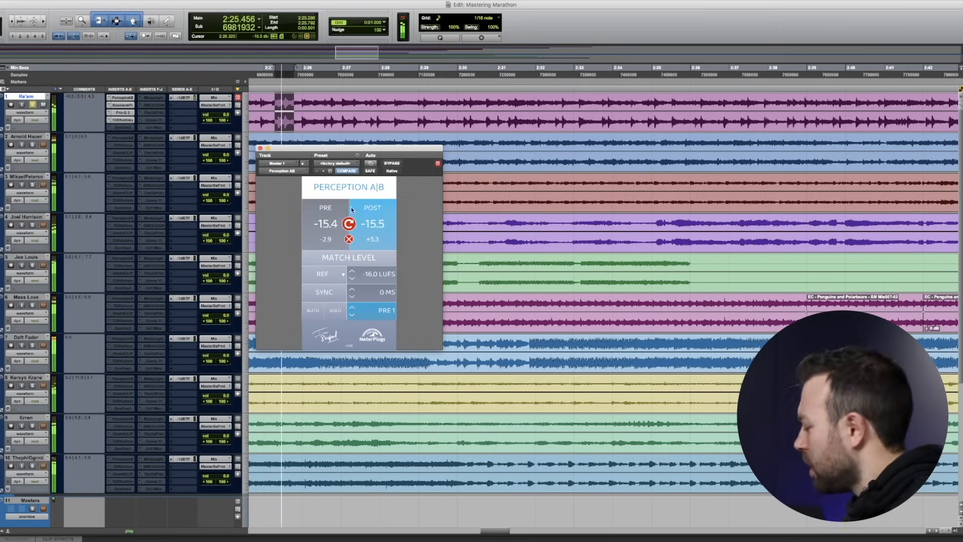
key("space")
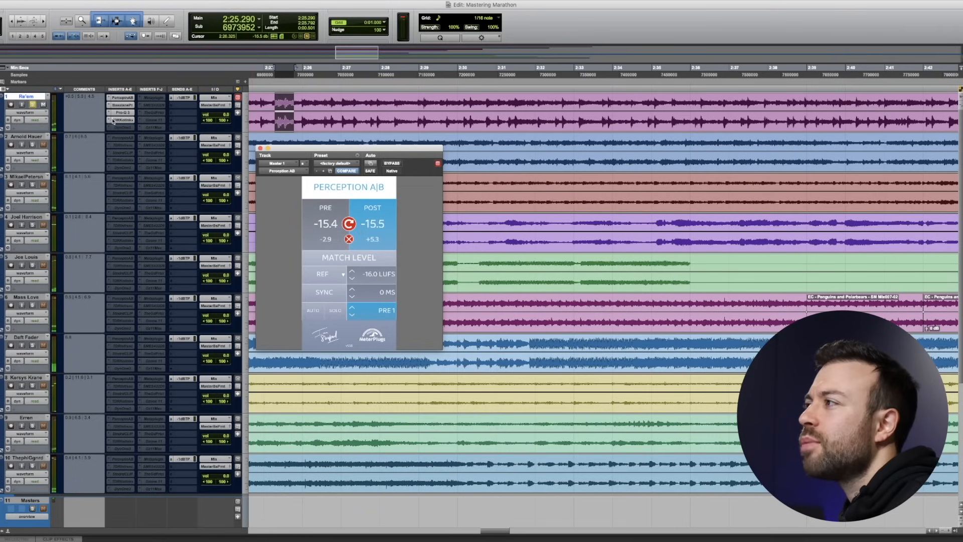
Set both the Release Peak and Release RMS of Kotelnikov on the first track to 88 ms while the loop plays
left_click(122, 120)
key("r")
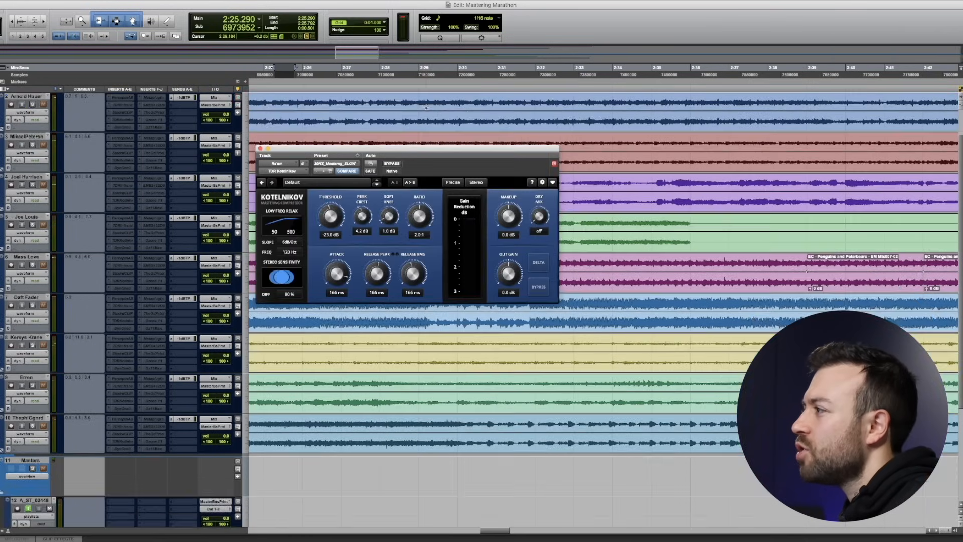
key("r")
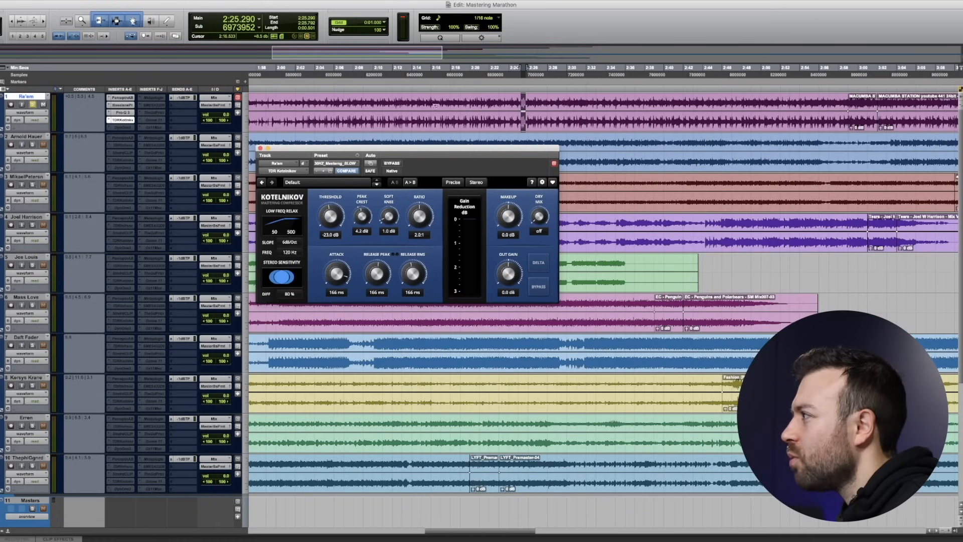
key("space")
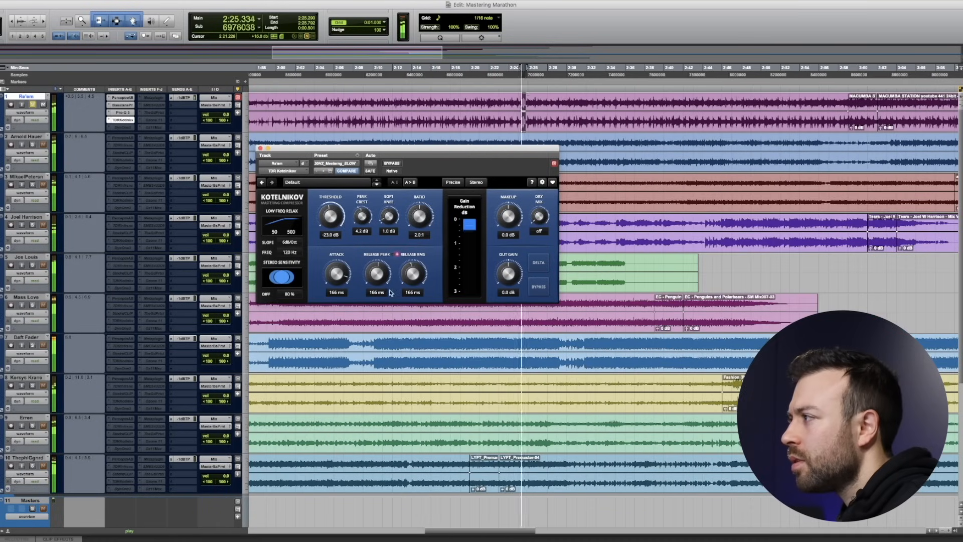
left_click(370, 293)
type("88")
key("Return")
left_click(412, 293)
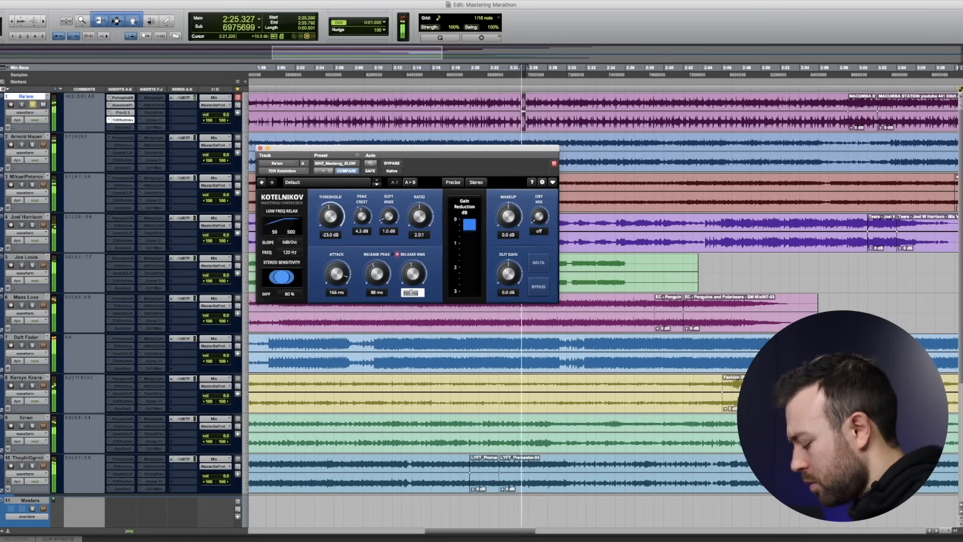
type("88")
key("Return")
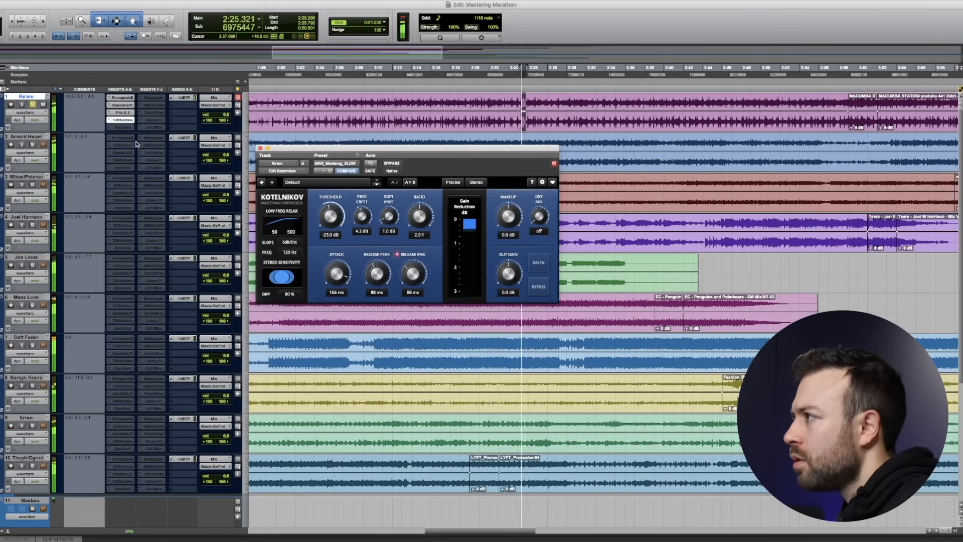
Compare the Pre and Post signals in the master track's Perception AB with both Kotelnikov releases at 88 ms
scroll(137, 144, "down", 5)
left_click(123, 451)
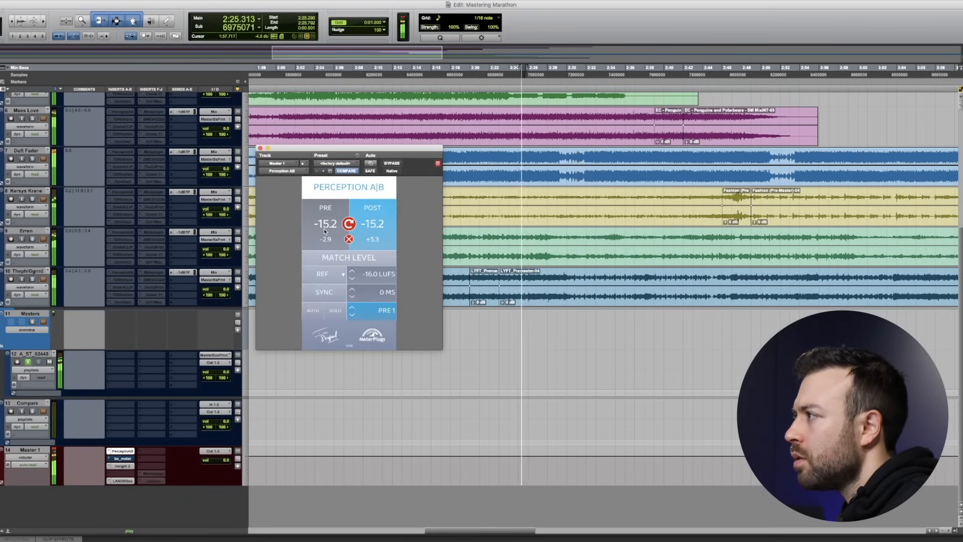
left_click(375, 212)
scroll(341, 211, "up", 5)
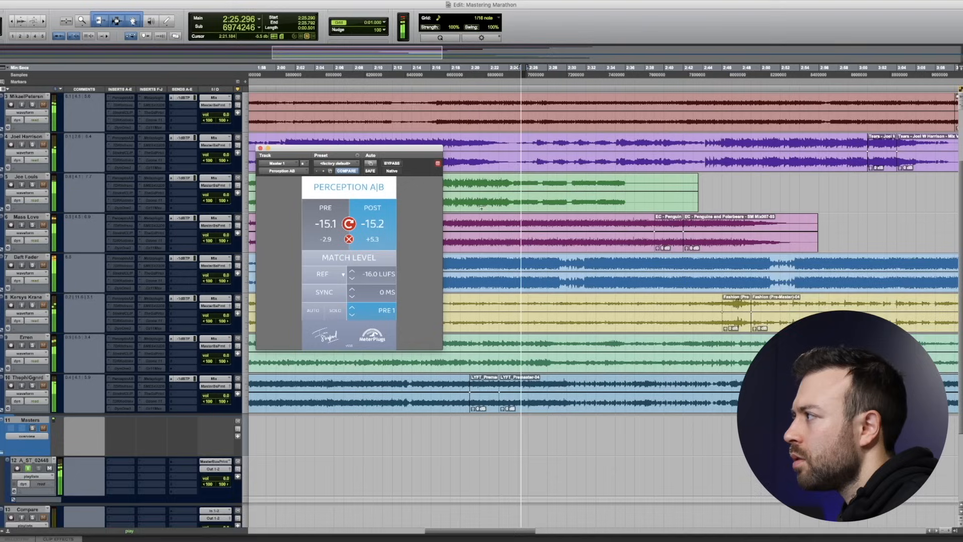
left_click(320, 211)
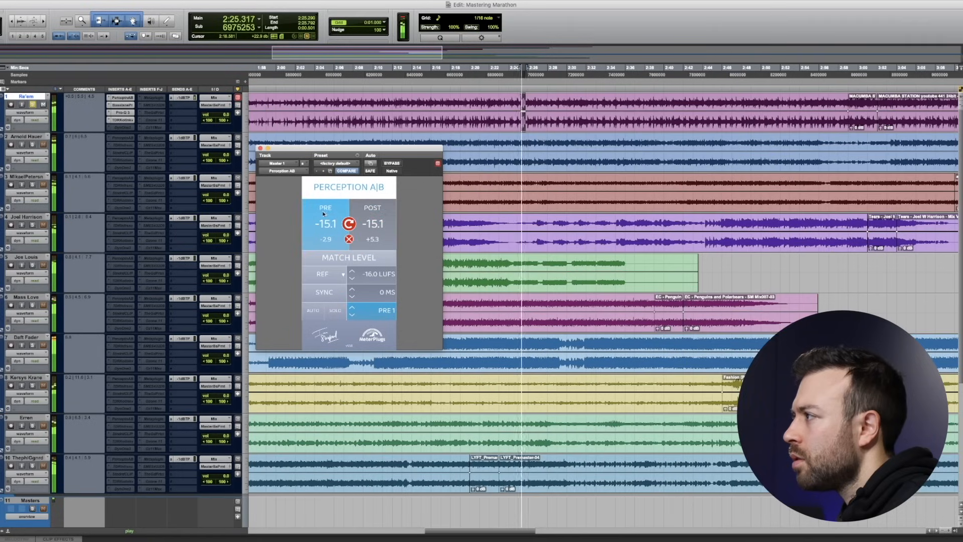
left_click(382, 207)
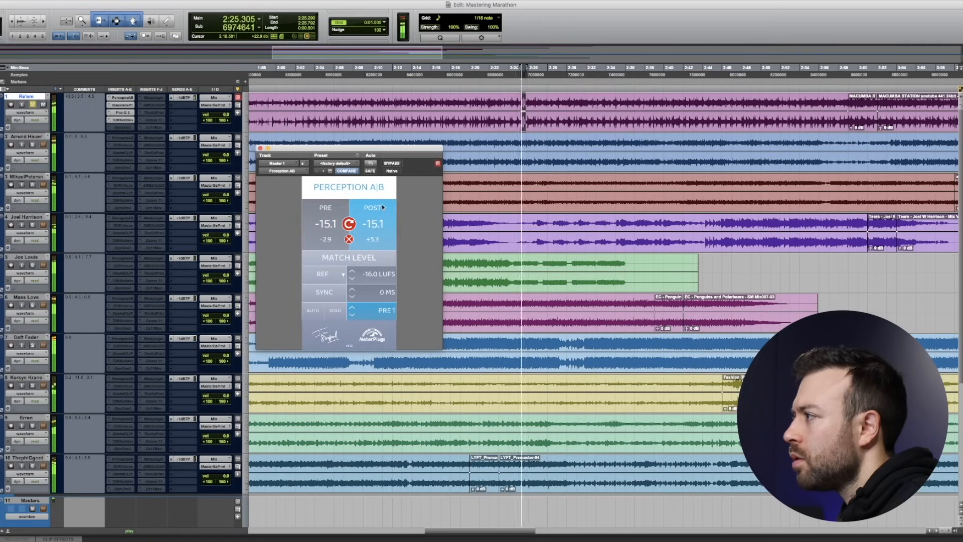
left_click(325, 208)
Shorten Kotelnikov's Release Peak on the first track to 44 ms and restart the loop
left_click(122, 120)
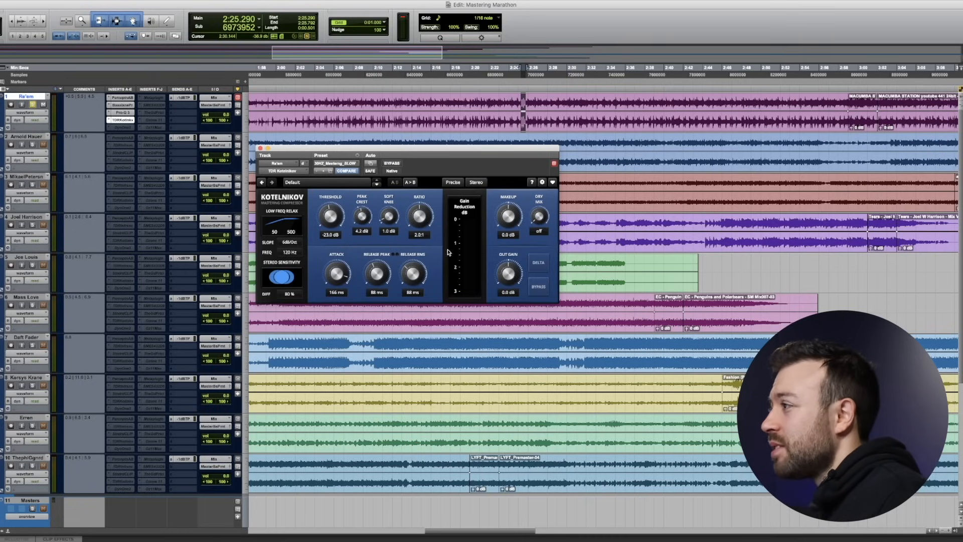
left_click(374, 293)
type("44")
key("Return")
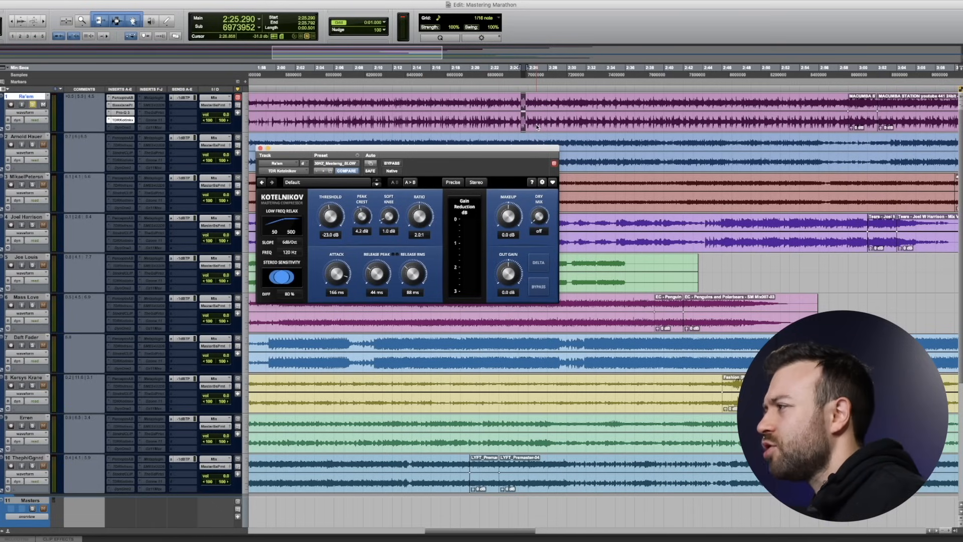
key("space")
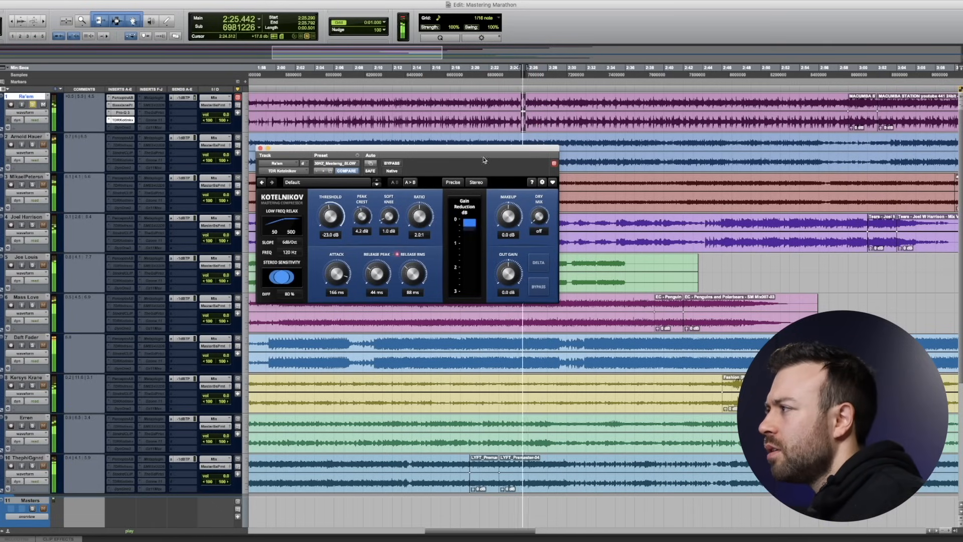
Alternate between Pre and Post in Perception AB to judge the 44 ms peak release, ending on Post
scroll(108, 427, "down", 5)
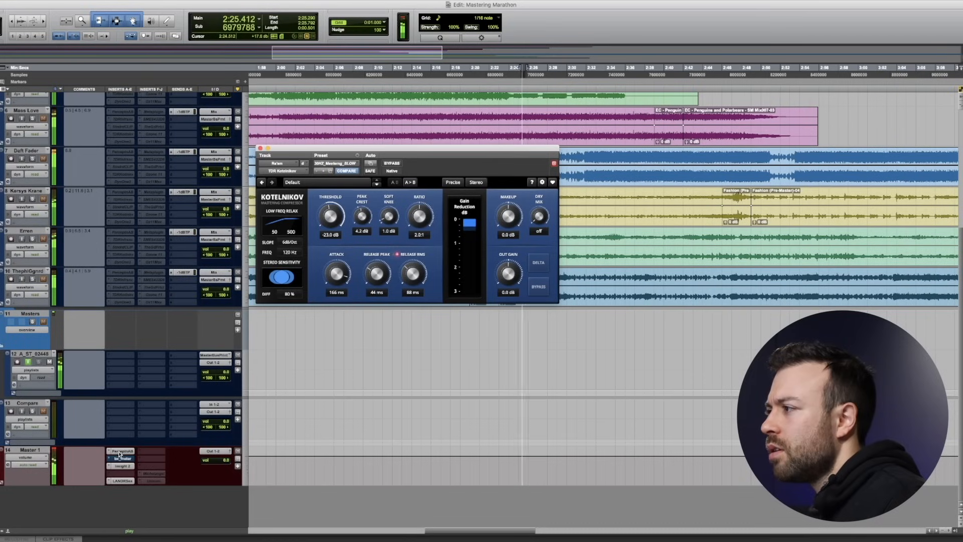
left_click(121, 451)
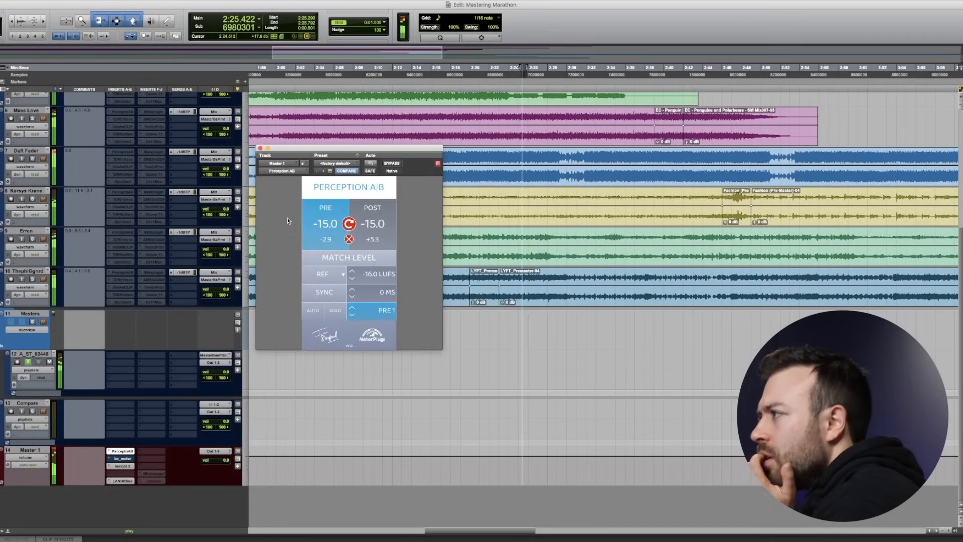
left_click(380, 219)
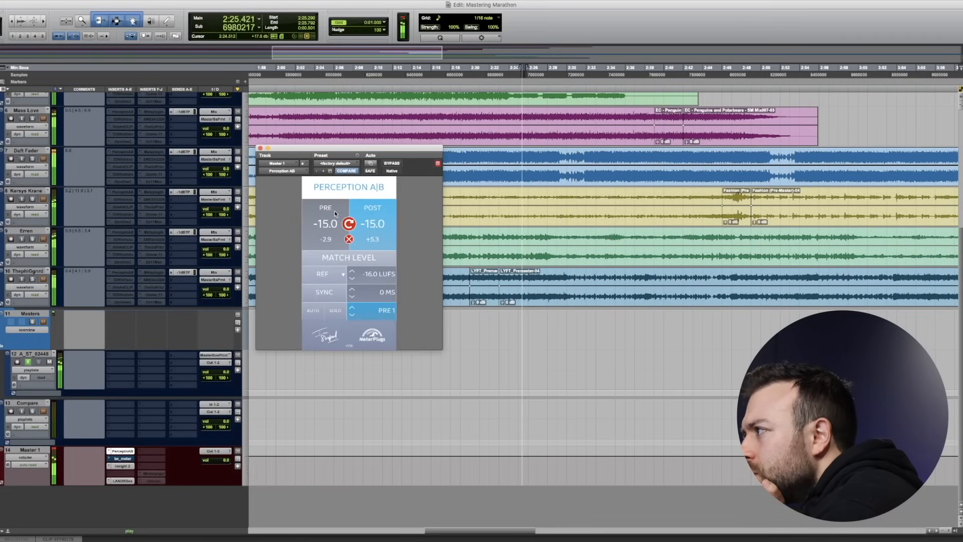
left_click(332, 214)
left_click(364, 215)
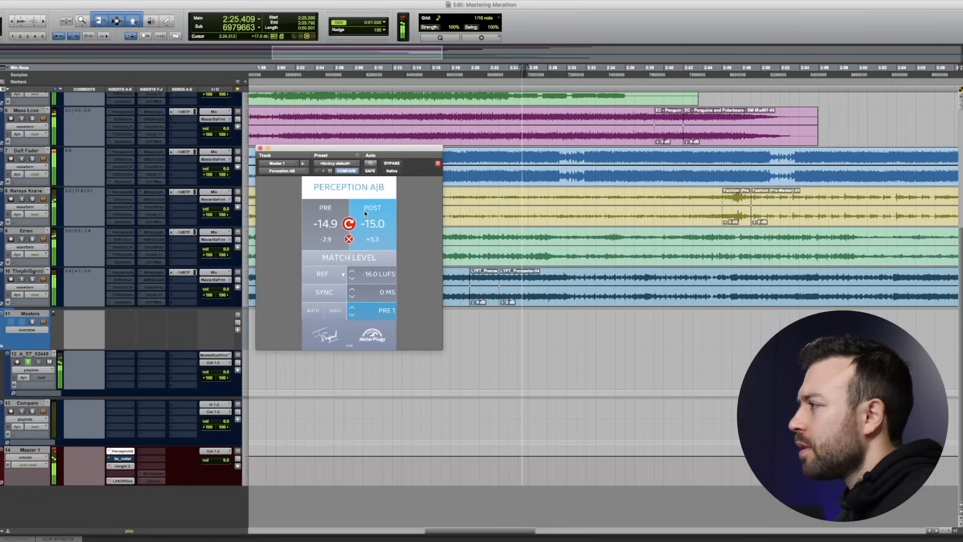
left_click(328, 211)
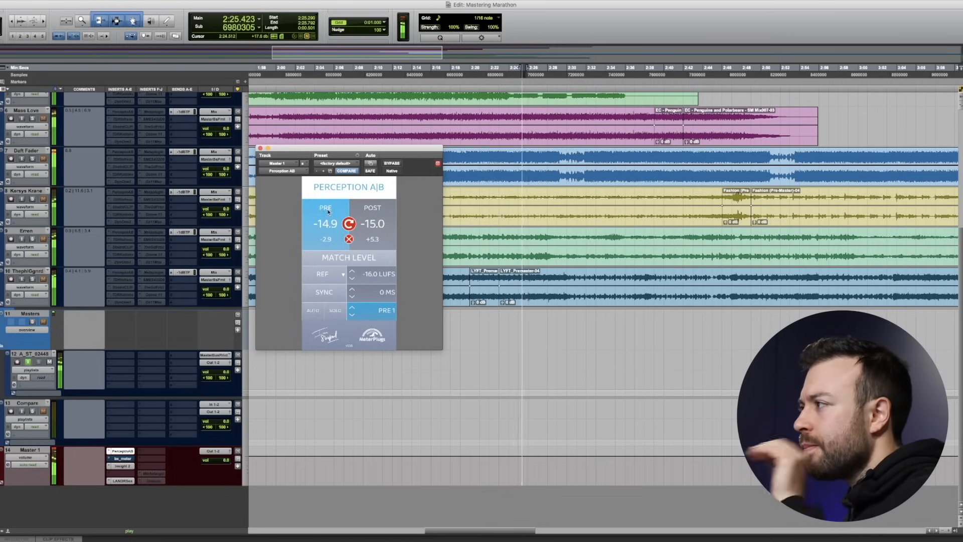
left_click(380, 209)
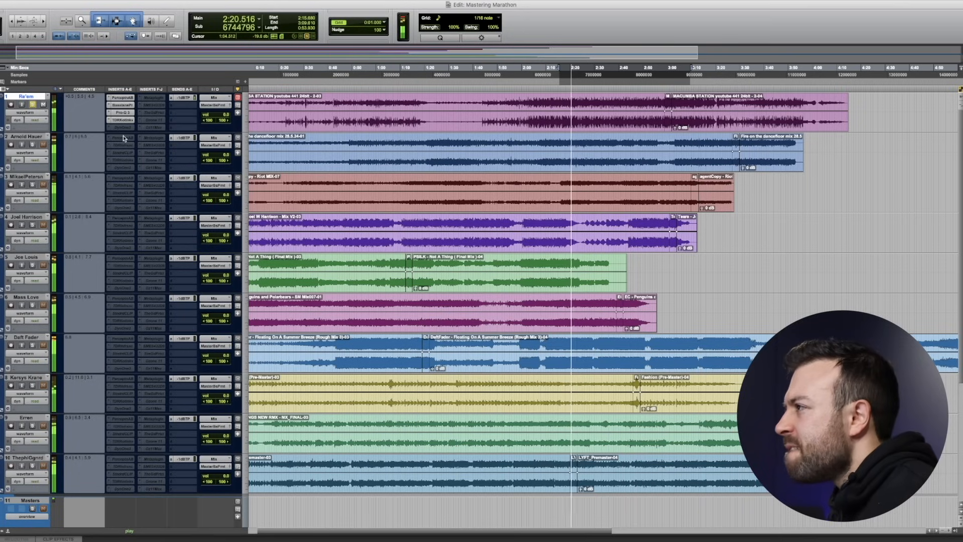
In the first track's Sontec MES-432D9D, lower the high shelf to about 1 dB, zero the mid-band and low-shelf gains, and activate the EQ
left_click(156, 106)
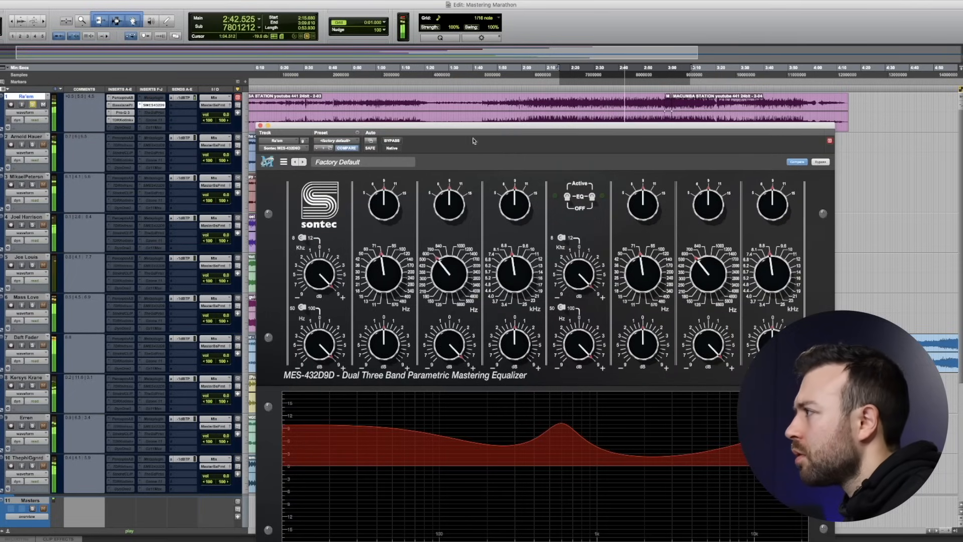
left_click_drag(453, 130, 417, 84)
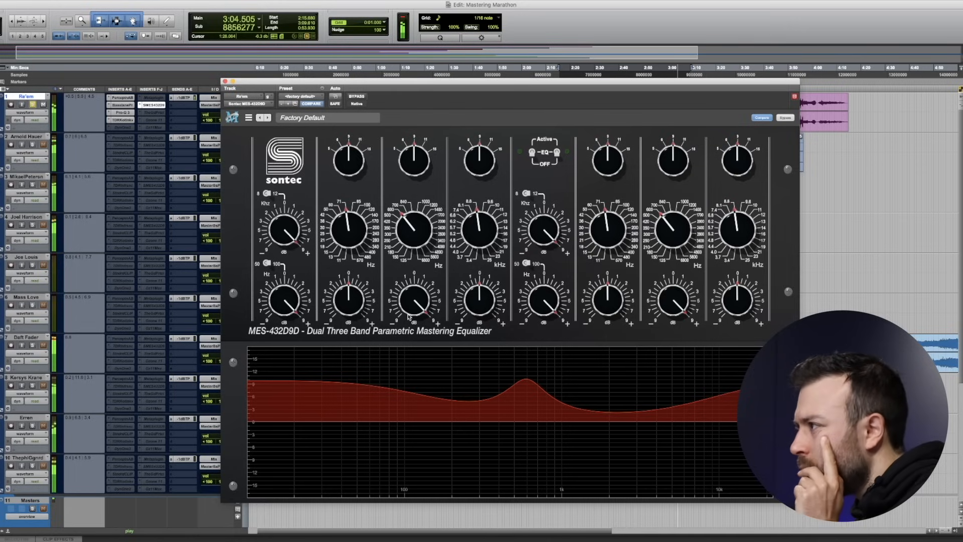
left_click_drag(296, 246, 294, 286)
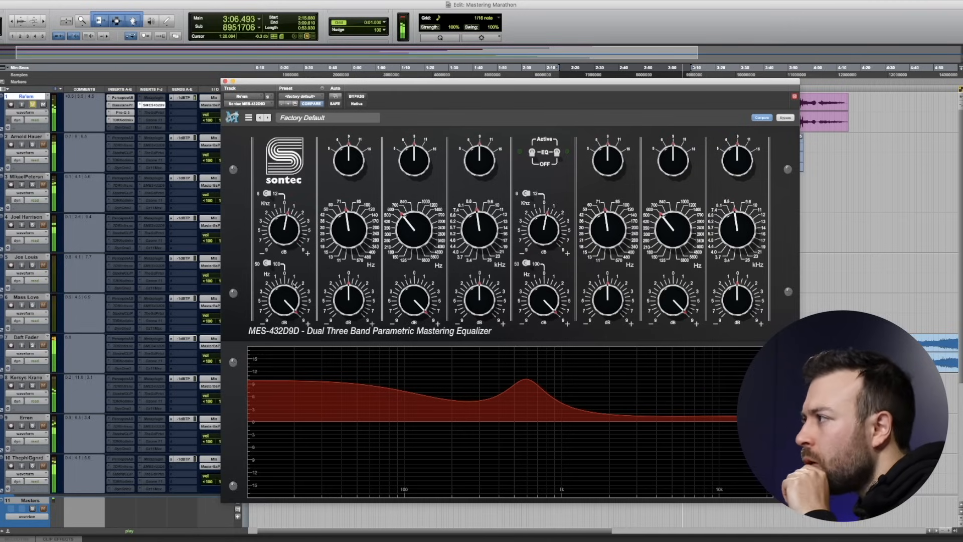
left_click(424, 310, "alt")
left_click(290, 311, "alt")
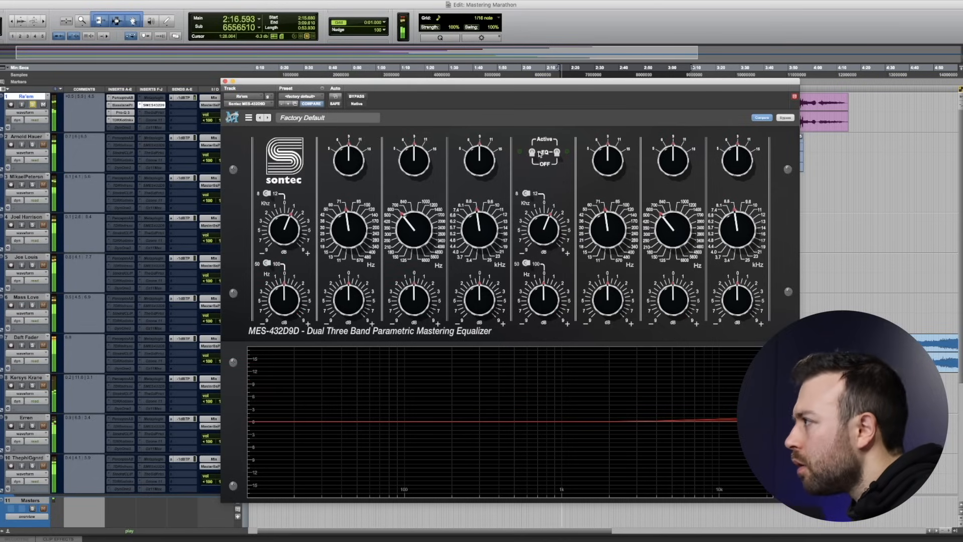
left_click(536, 155)
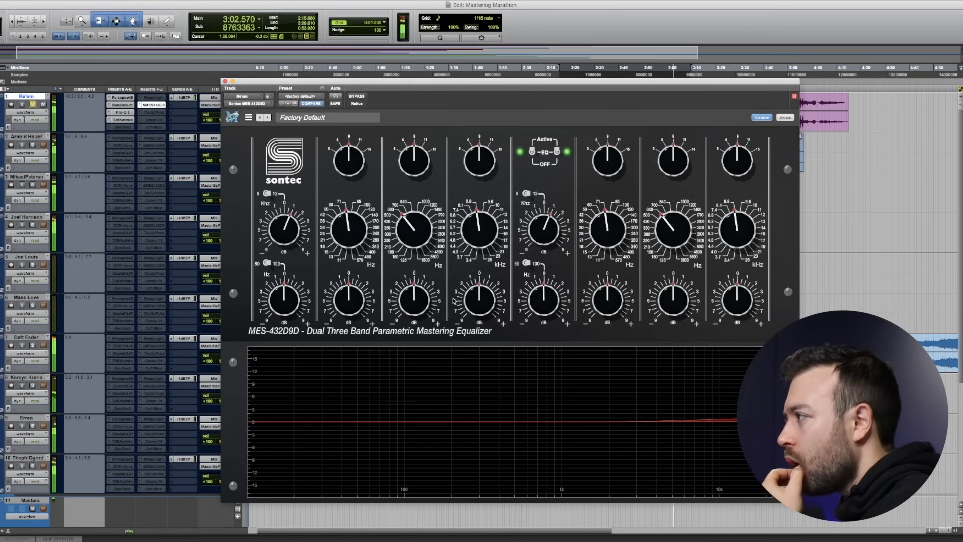
Add a slight Sontec mid-band boost at about 1.4 kHz and a slight low-band cut at about 400 Hz
left_click_drag(423, 229, 420, 206)
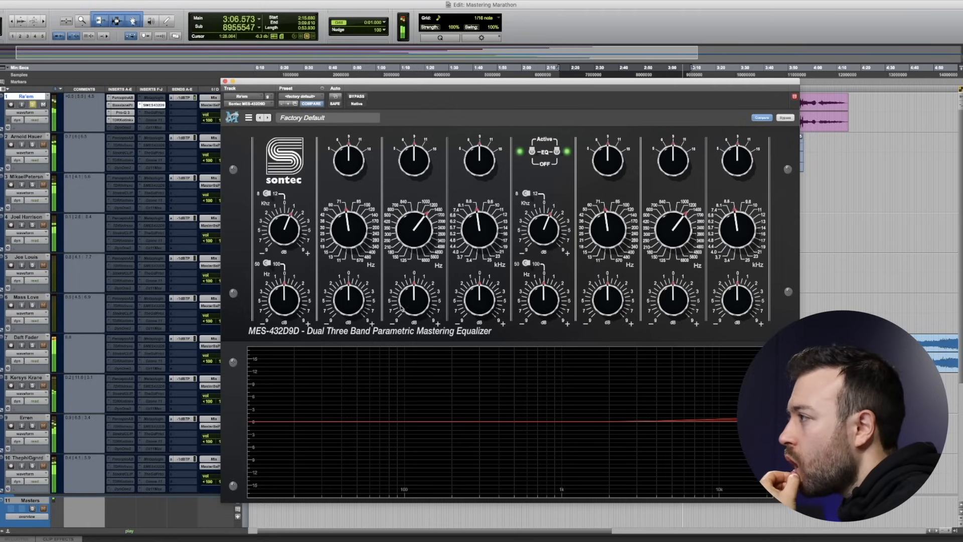
left_click_drag(338, 235, 337, 201)
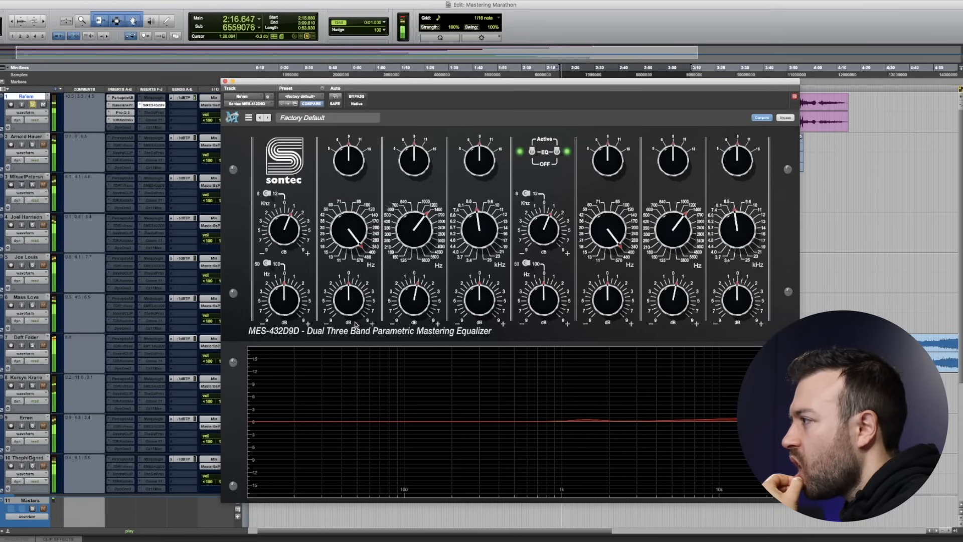
left_click_drag(356, 306, 357, 315)
Reset the Perception AB measurement on the master track, rematch Pre and Post to -16.0 LUFS, and switch to the Pre signal
scroll(145, 451, "down", 5)
left_click(123, 451)
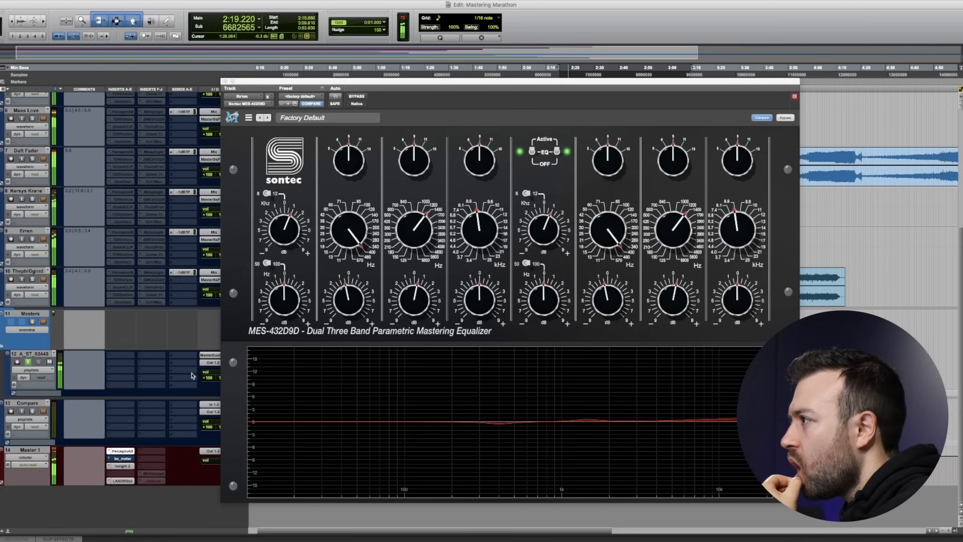
scroll(182, 377, "up", 5)
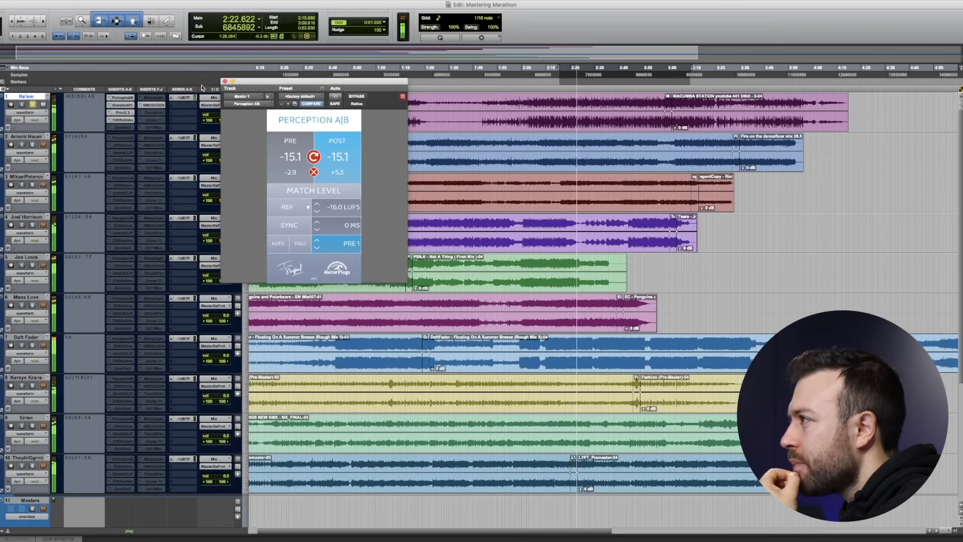
left_click(314, 156)
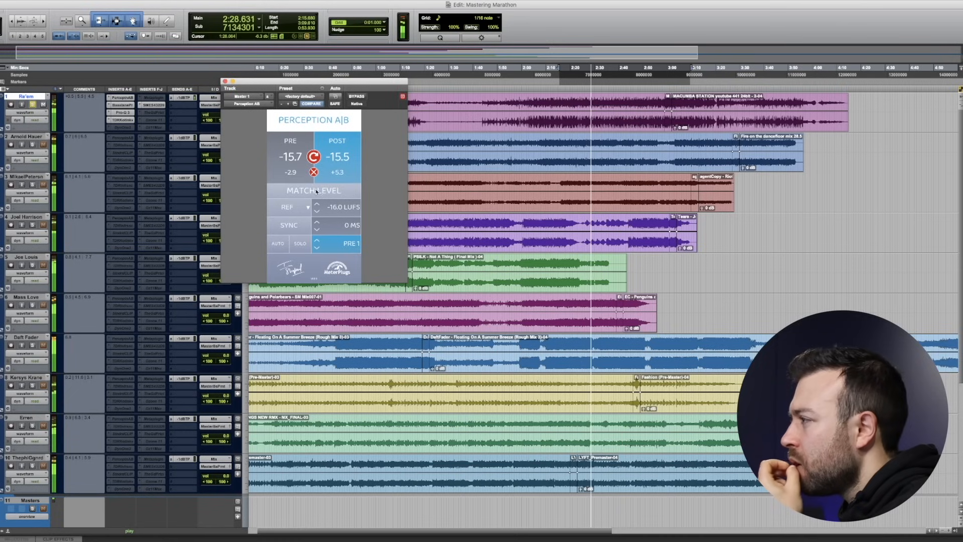
left_click(293, 156)
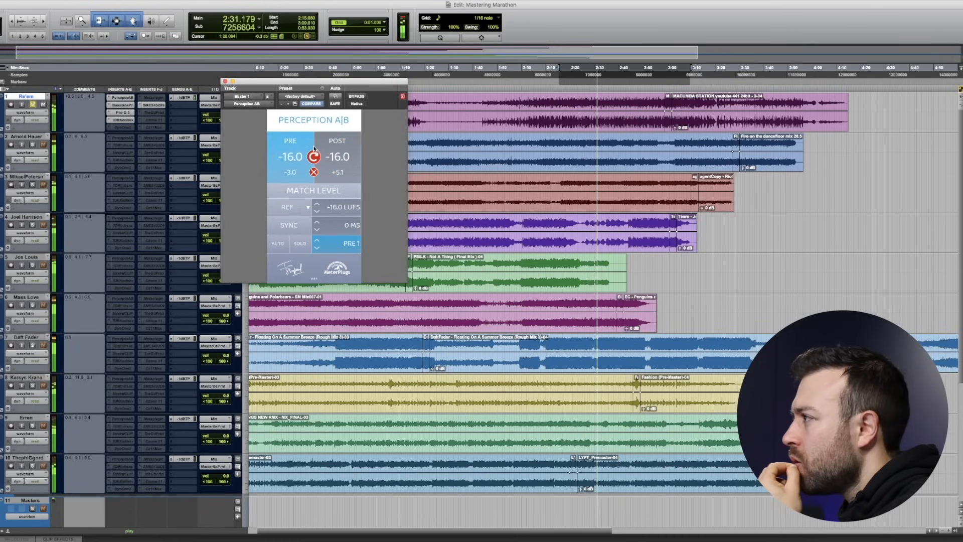
Switch Perception AB to Post, open the first track's Ozone 11, remove its Clarity module and add an Exciter
left_click(345, 147)
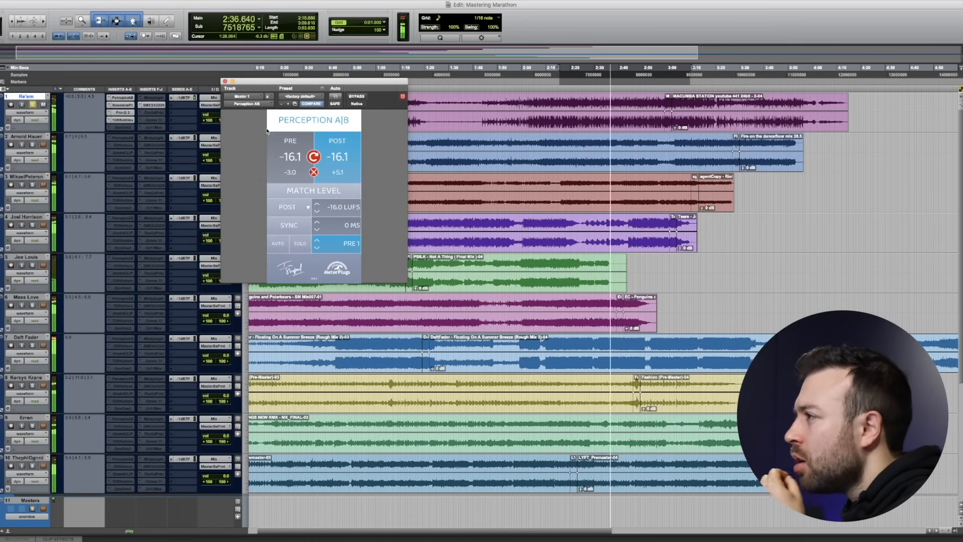
left_click(159, 121)
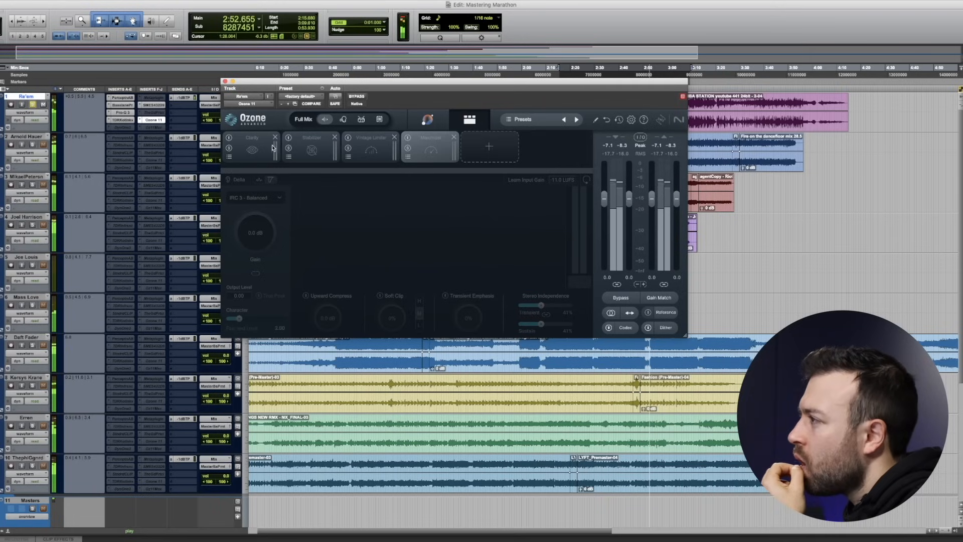
left_click(275, 137)
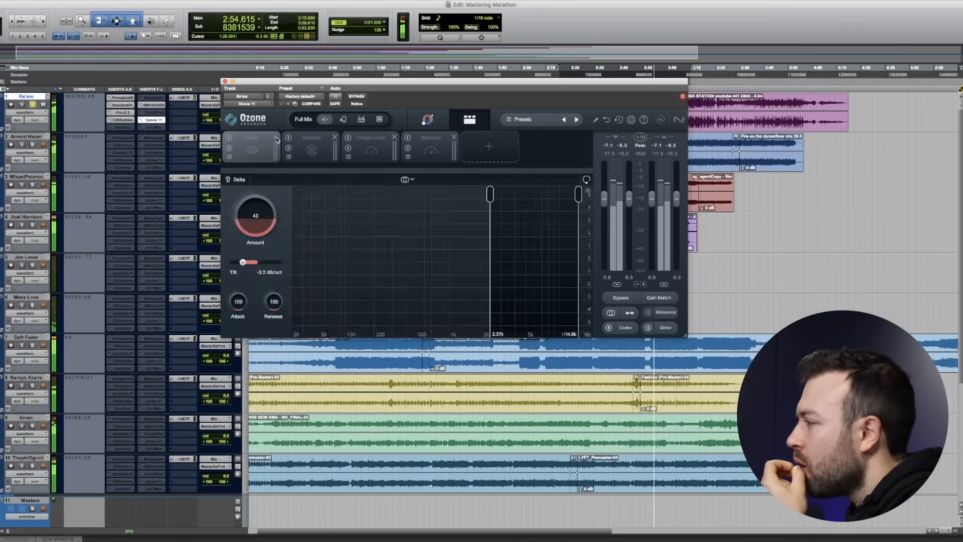
left_click(430, 147)
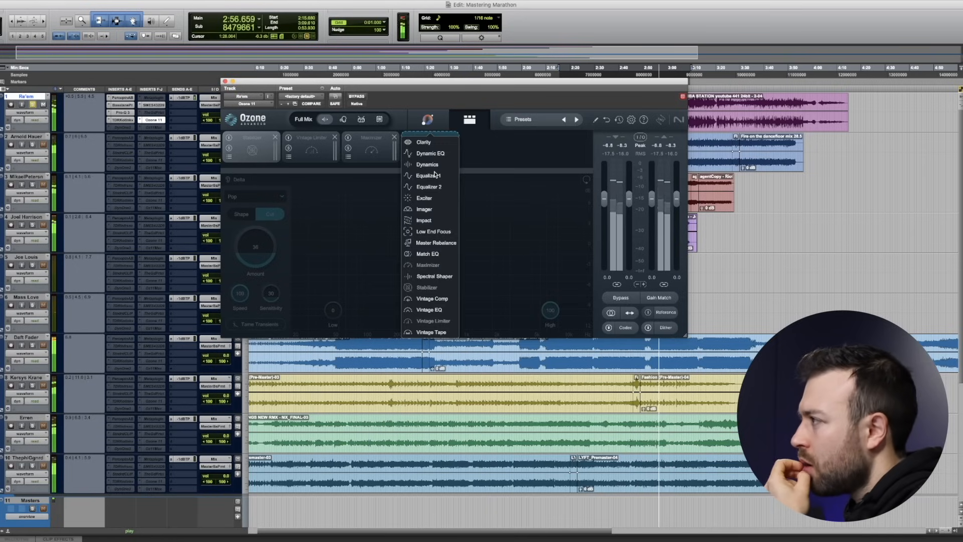
left_click(423, 198)
Set the Exciter to Mid/Side processing, show the Side channel, and split it into two bands at about 1.3 kHz
left_click(406, 179)
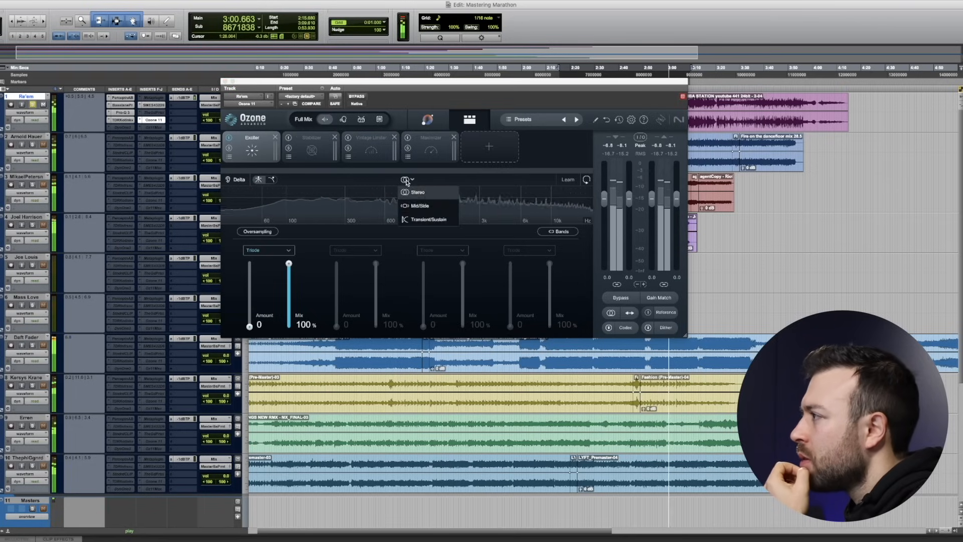
left_click(412, 217)
left_click(407, 179)
left_click(411, 206)
left_click(431, 180)
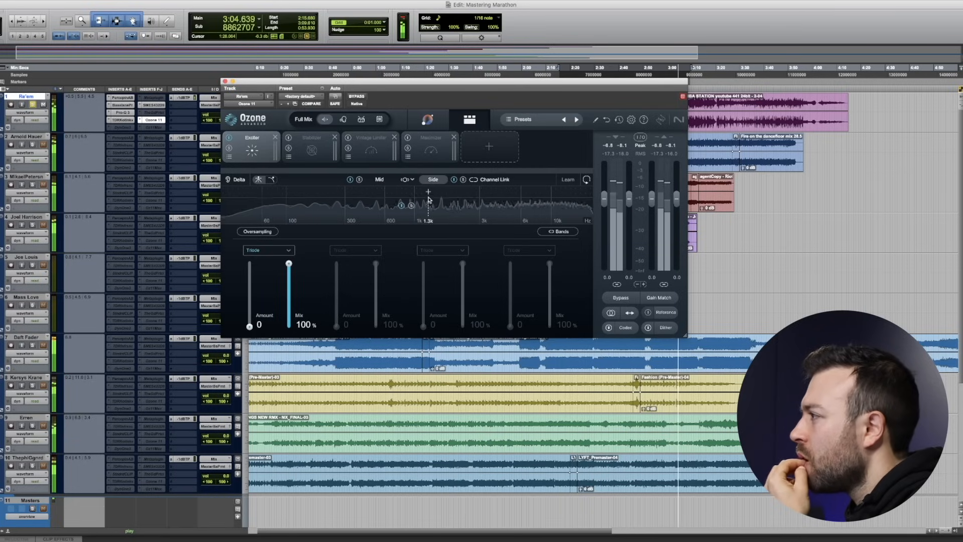
left_click(430, 191)
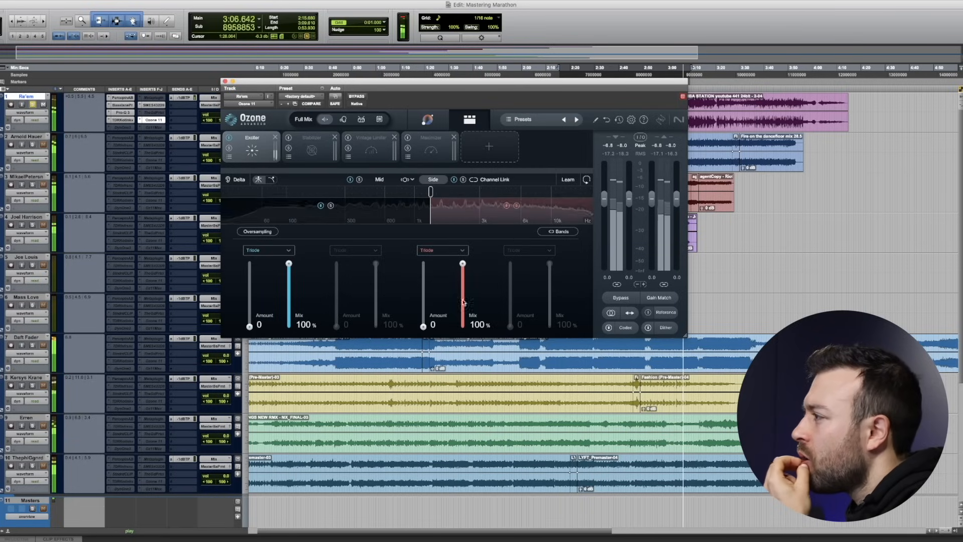
Set the Side channel's upper Exciter band to Tube with an Amount of 8.3, and check the Mid channel's settings
left_click_drag(423, 327, 423, 263)
left_click(453, 251)
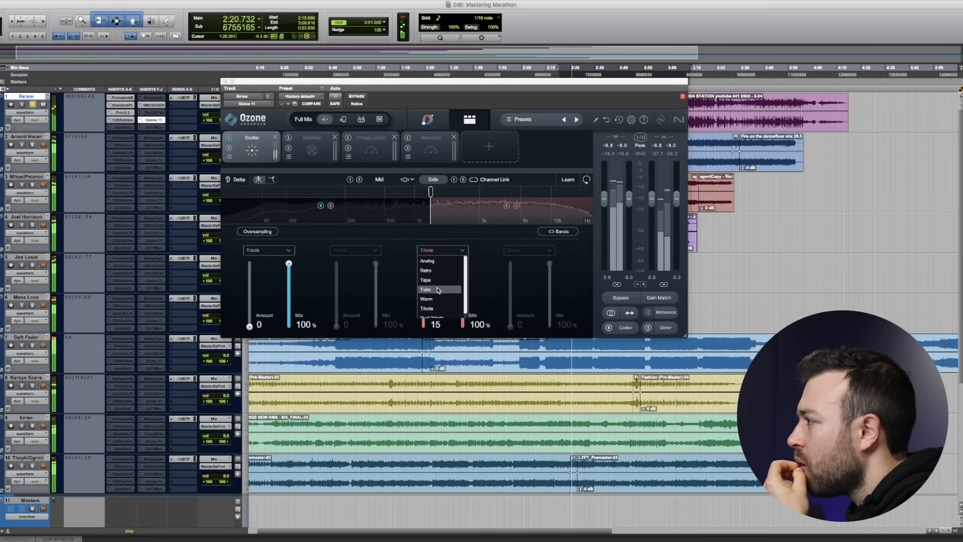
left_click(438, 290)
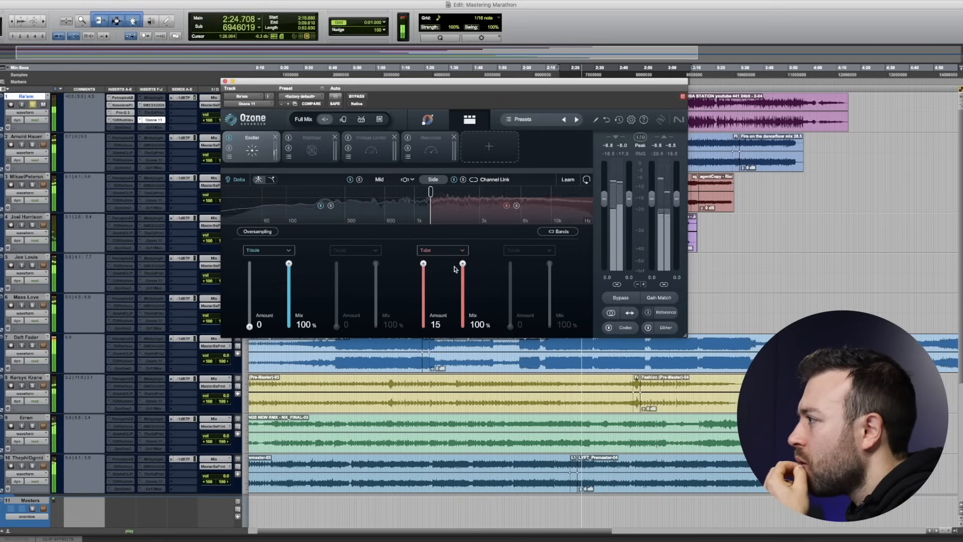
left_click_drag(420, 265, 423, 292)
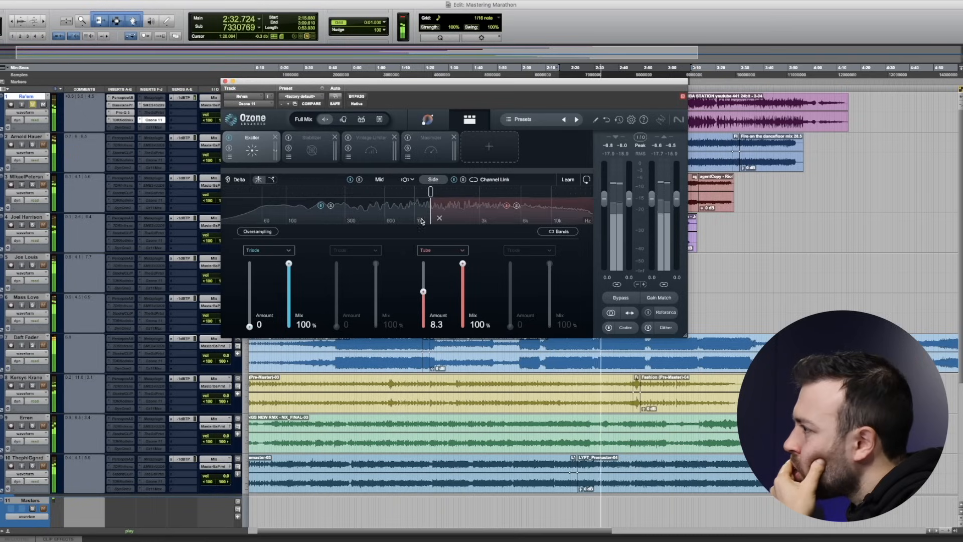
left_click(377, 179)
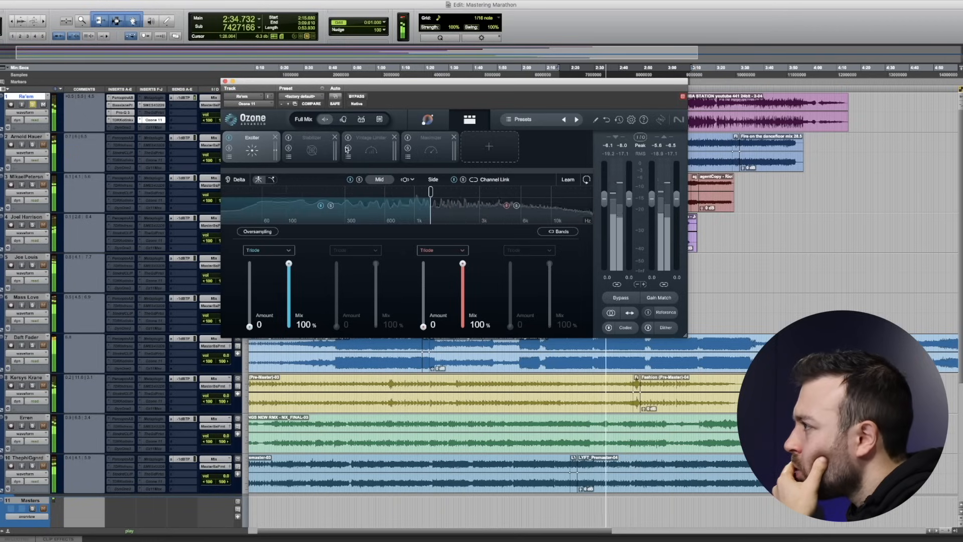
Open Perception AB on the master track, rematch the levels at -20.4 LUFS, and compare Pre with Post
scroll(110, 481, "down", 5)
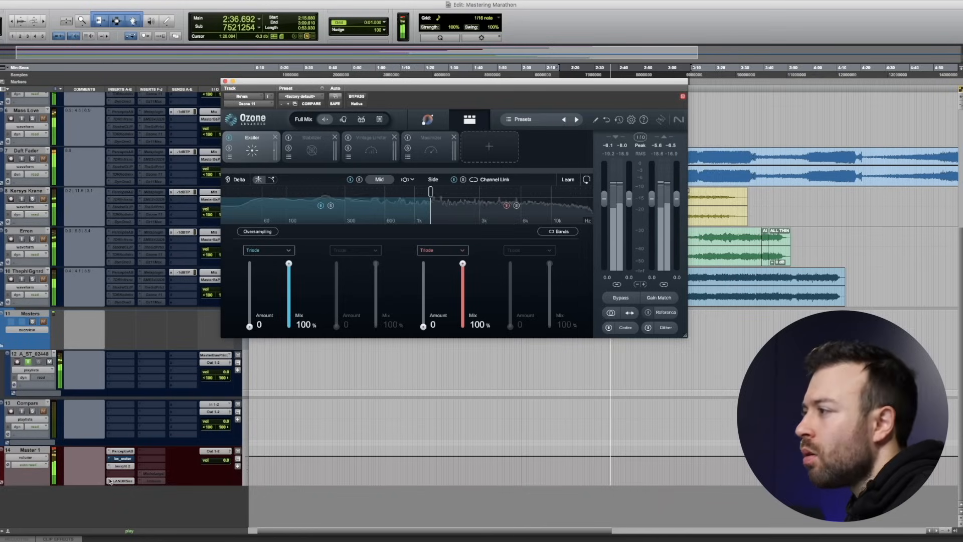
left_click(117, 451)
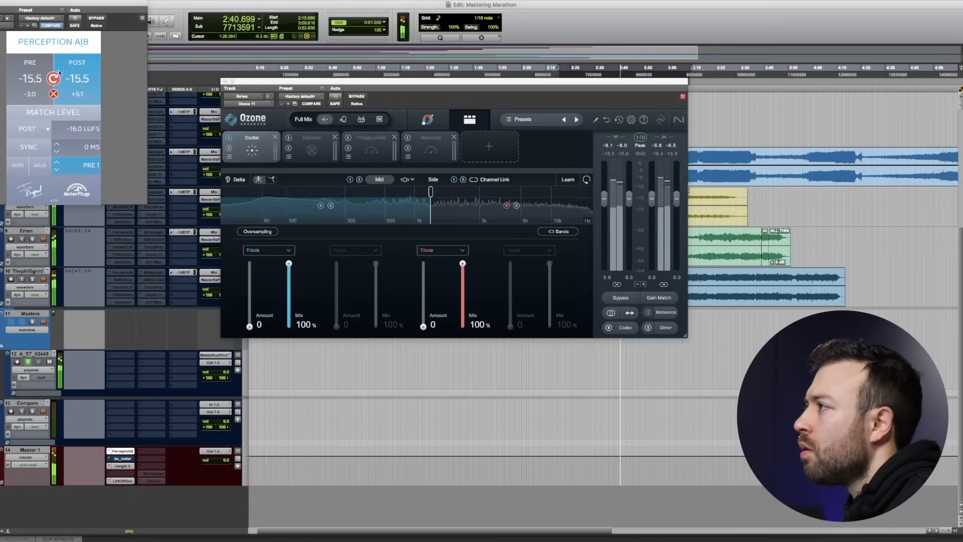
left_click(28, 88)
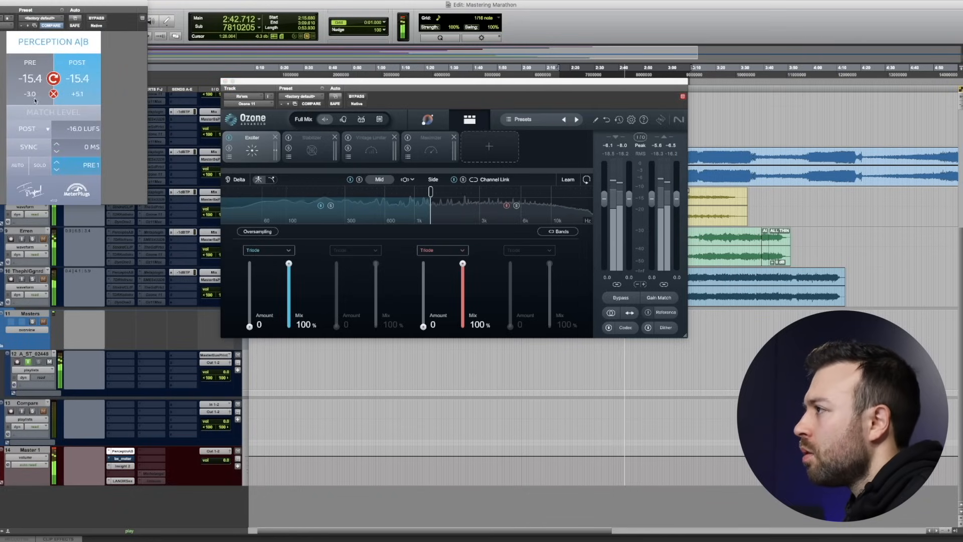
left_click(31, 90)
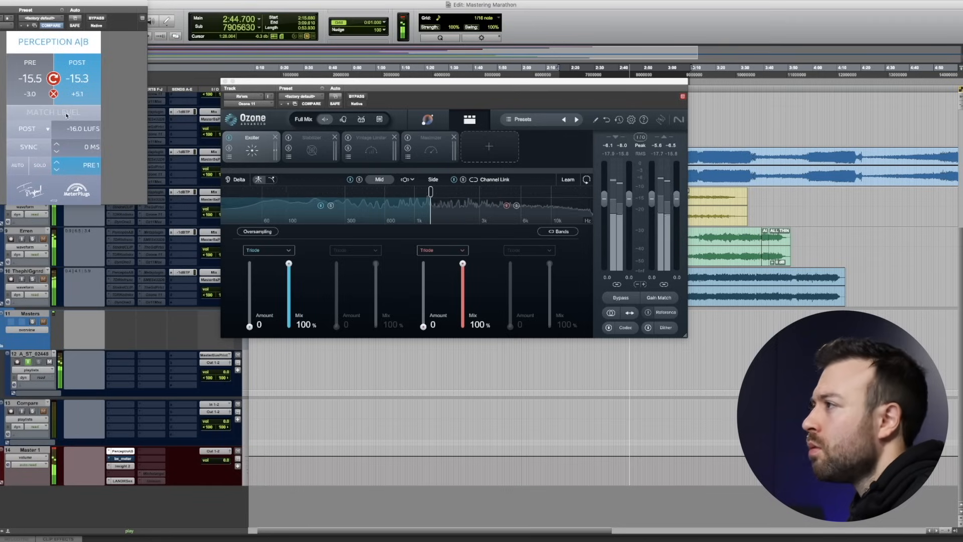
left_click(25, 68)
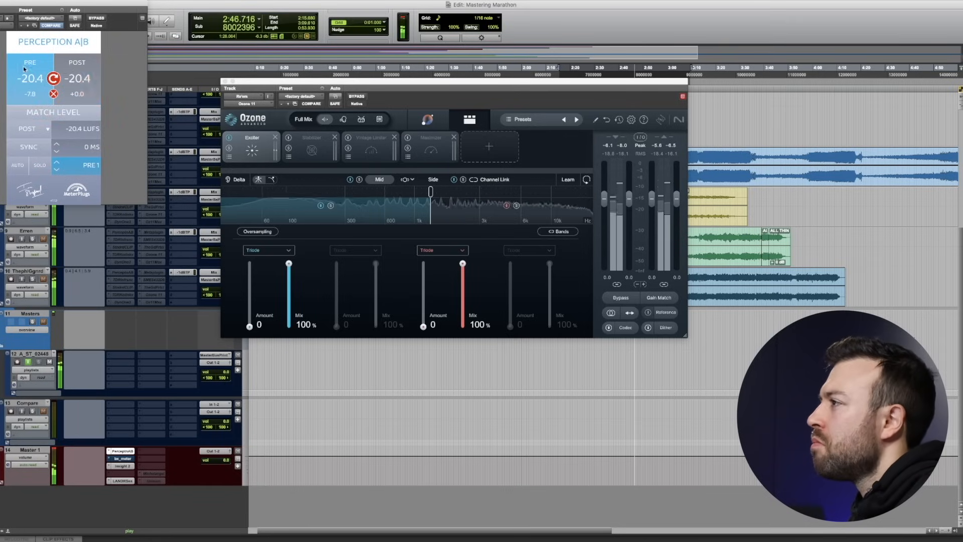
left_click(80, 65)
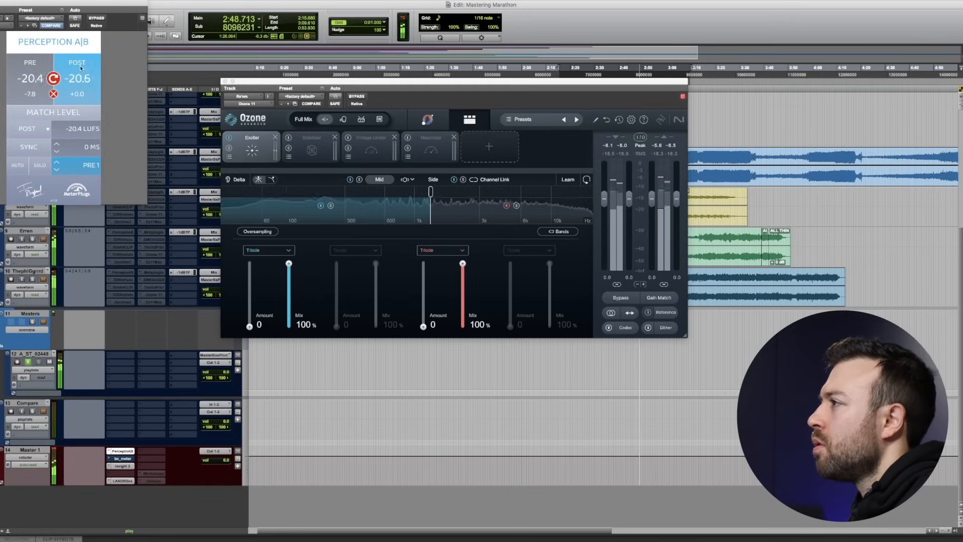
Move the Ozone and Perception AB windows clear of the first track's inserts, and briefly check its Sontec EQ curve
left_click_drag(296, 78, 312, 224)
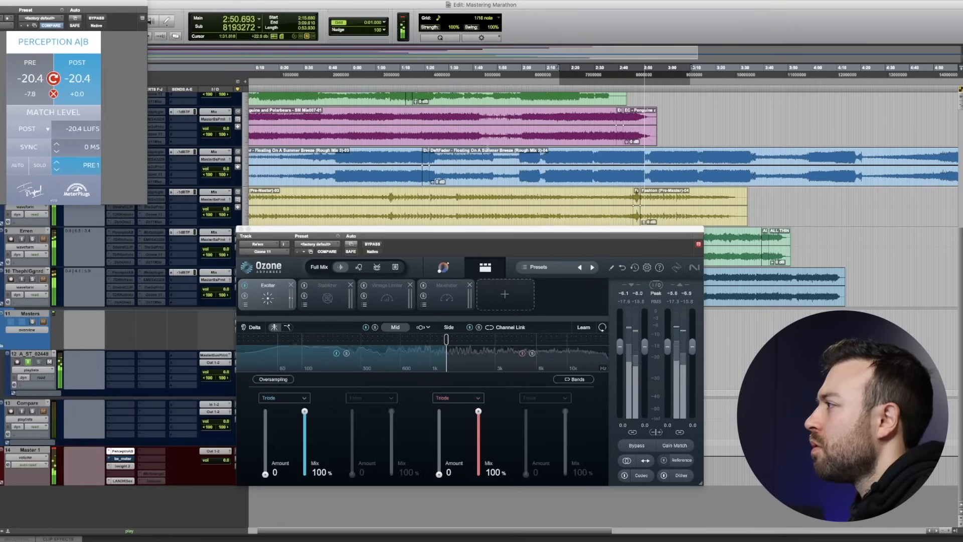
scroll(313, 224, "up", 5)
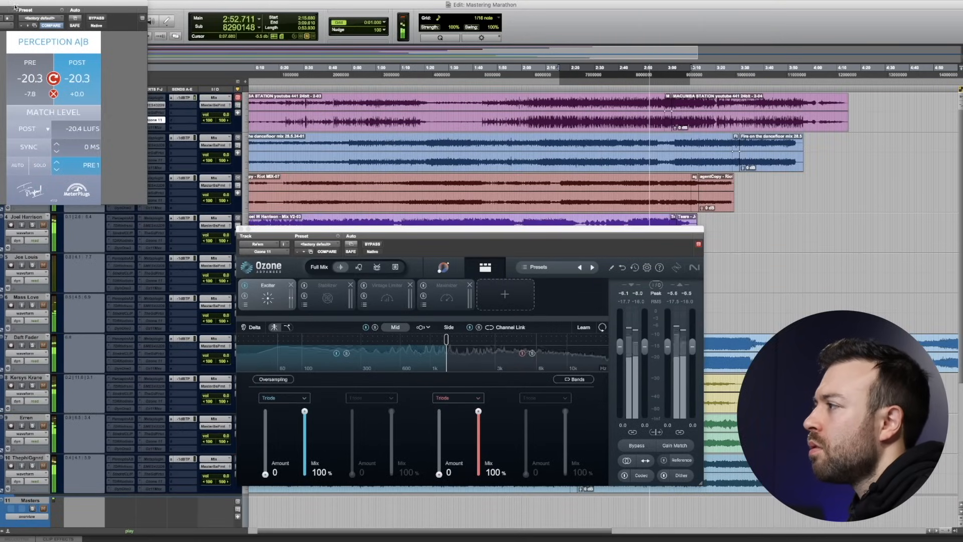
left_click_drag(101, 2, 165, 238)
left_click(150, 106)
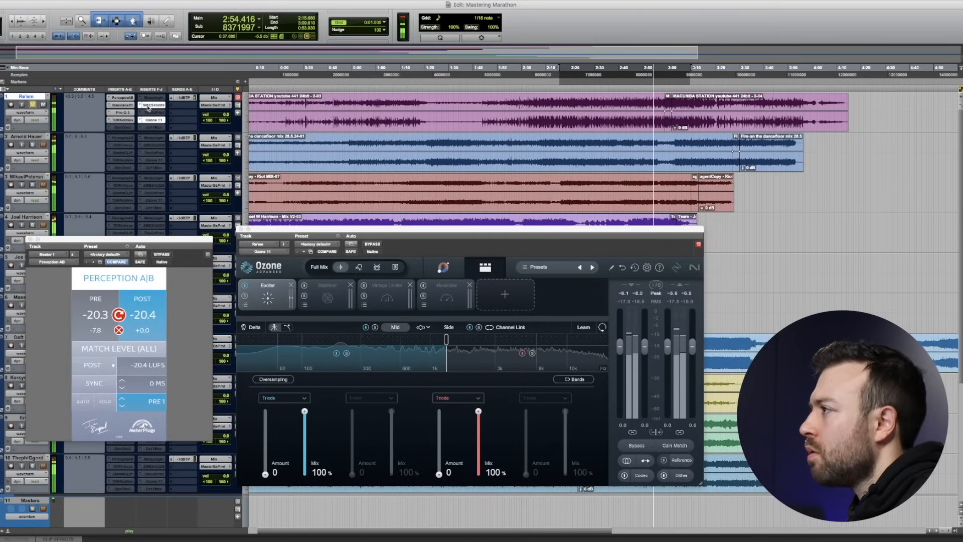
left_click(139, 226)
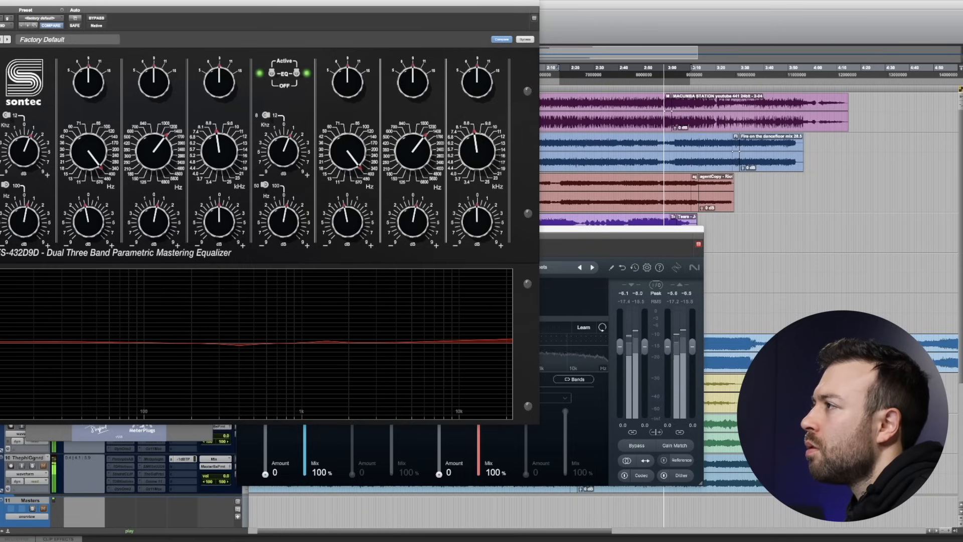
key("super+w")
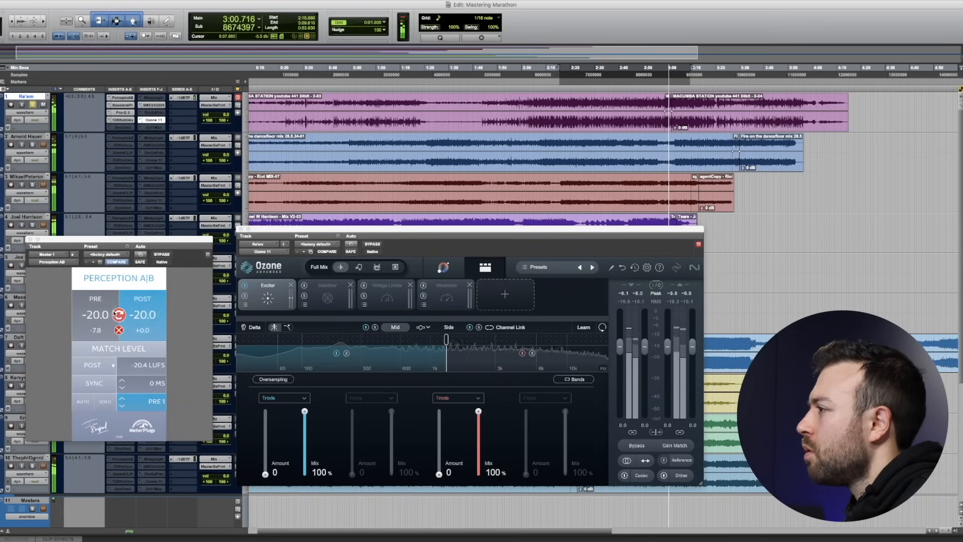
Compare Pre with Post once more, stop playback, and select the range from 2:08.000 to 2:51.690 in the timeline
left_click(96, 315)
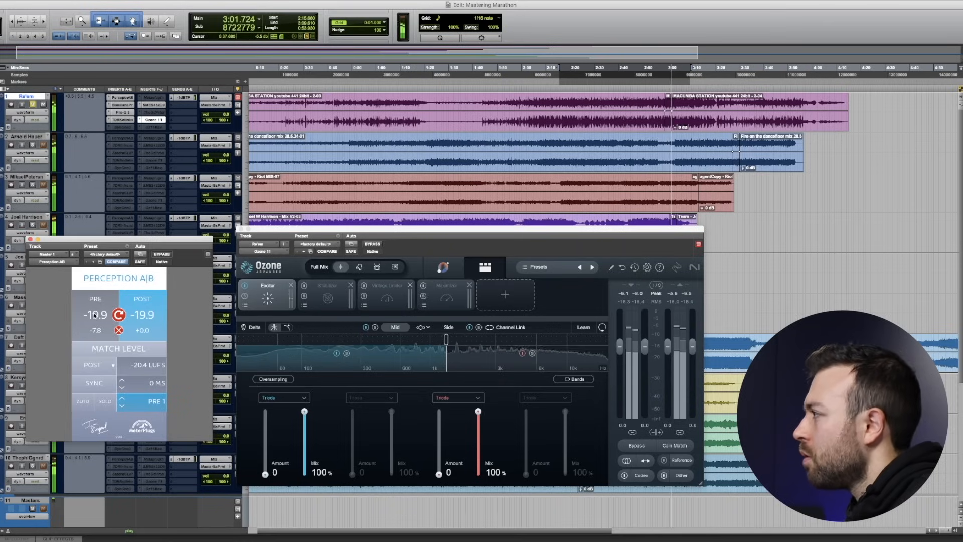
left_click(153, 305)
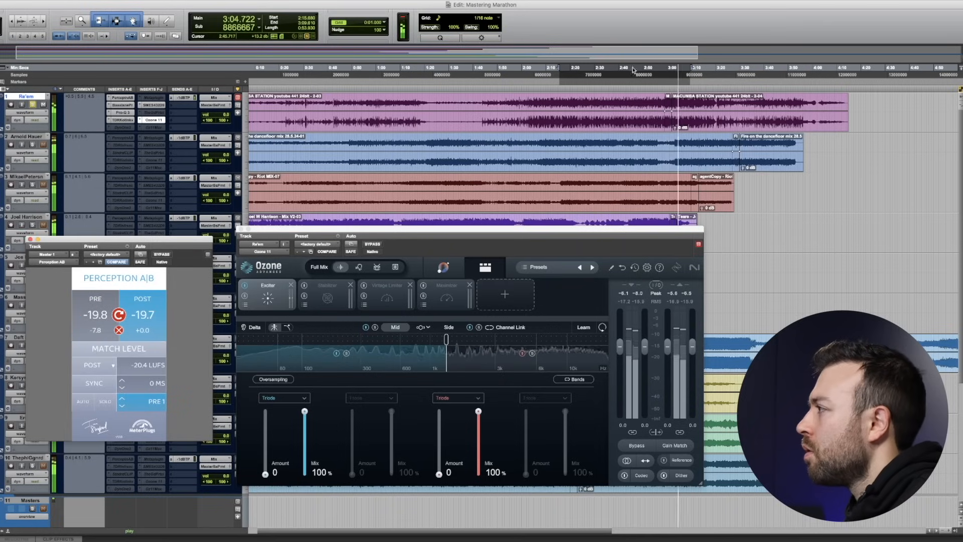
key("space")
left_click_drag(540, 70, 647, 70)
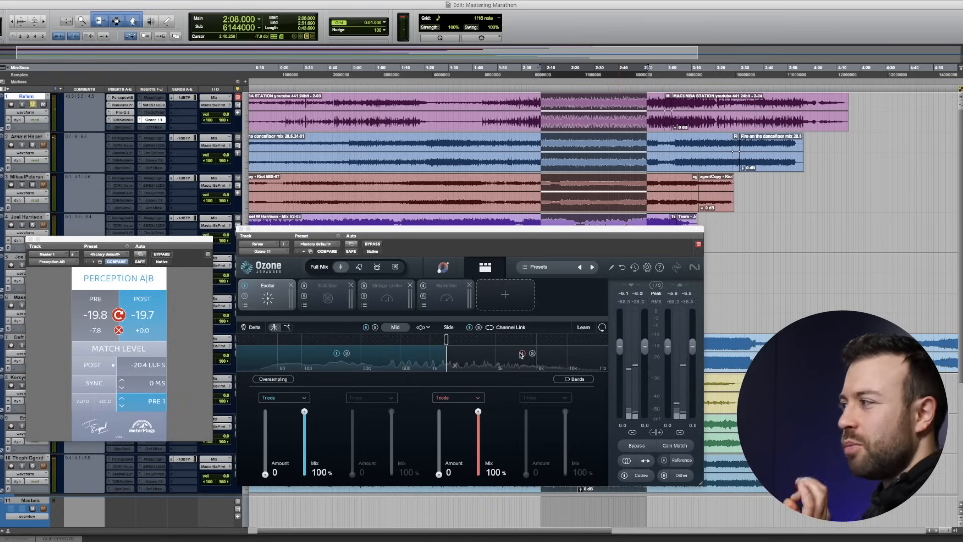
Show the Exciter's Side channel and play the selected range, alternating between Pre and Post and ending on Post
left_click(549, 350)
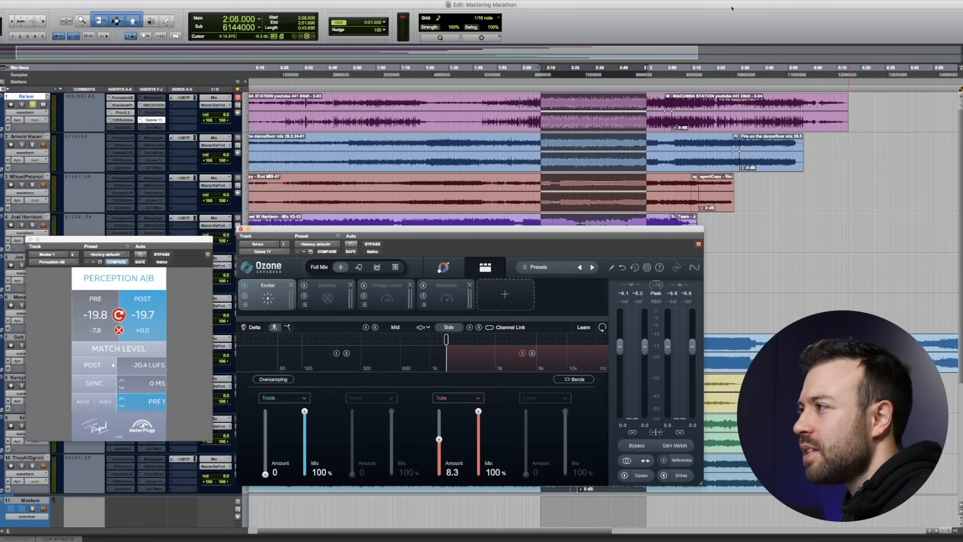
left_click(88, 311)
key("space")
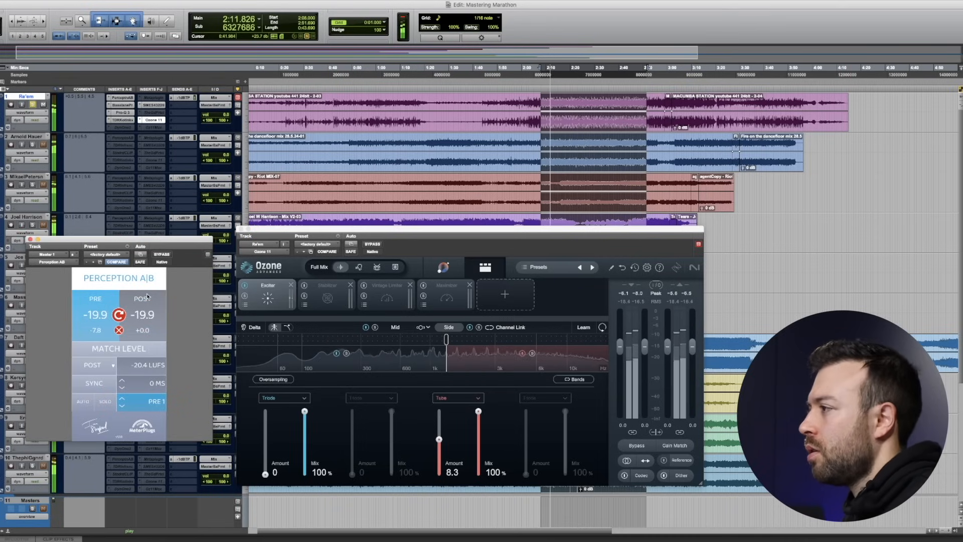
left_click(146, 297)
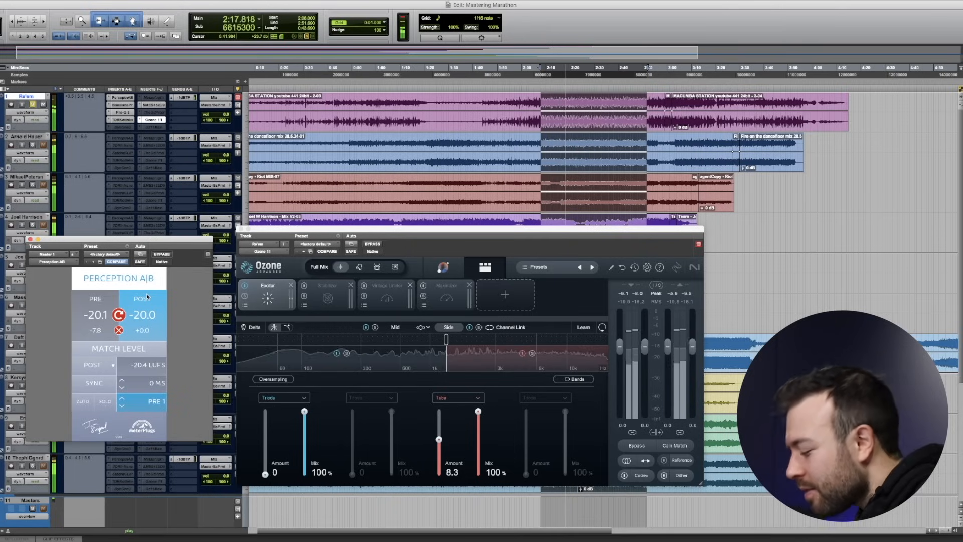
left_click(107, 312)
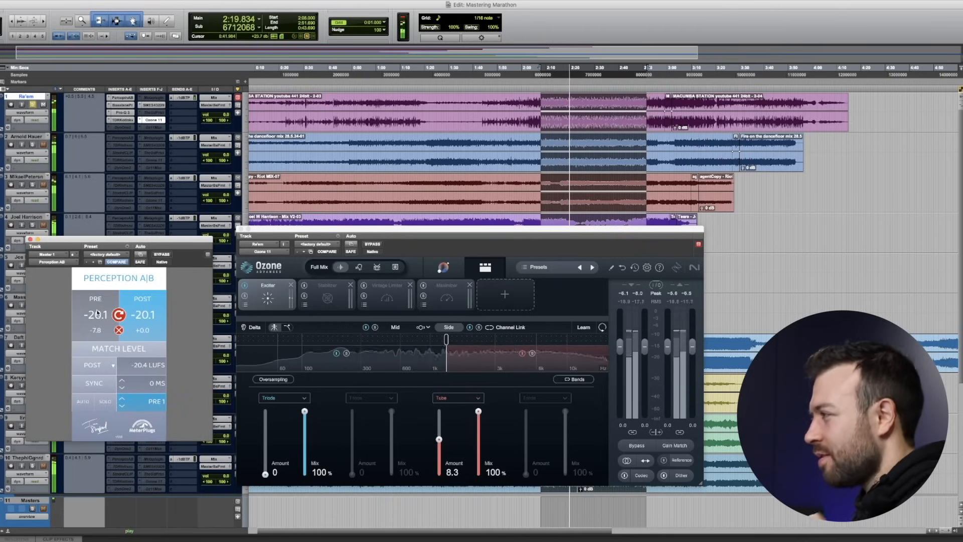
left_click(142, 311)
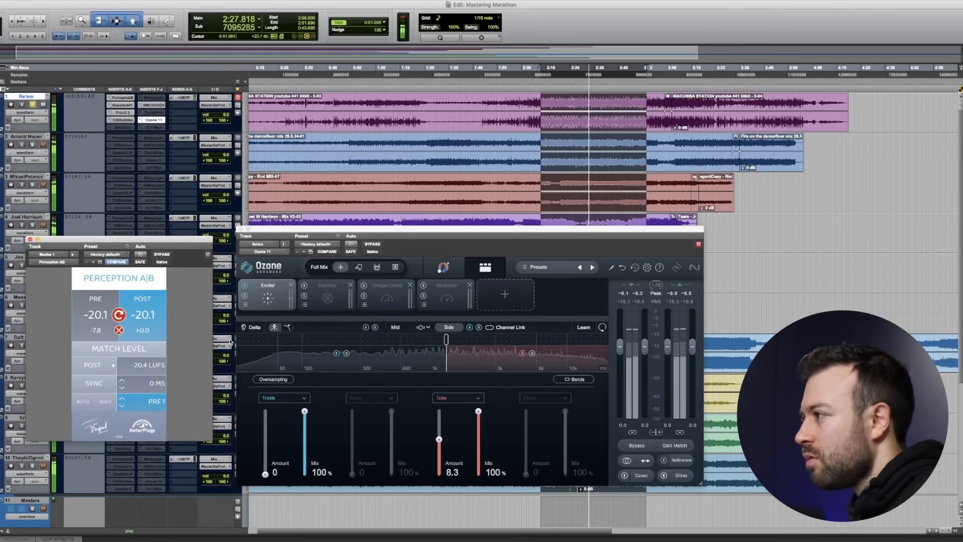
Stop playback, lower the upper Side band's Exciter Amount to 7.1, and open the first track's Sontec EQ
key("space")
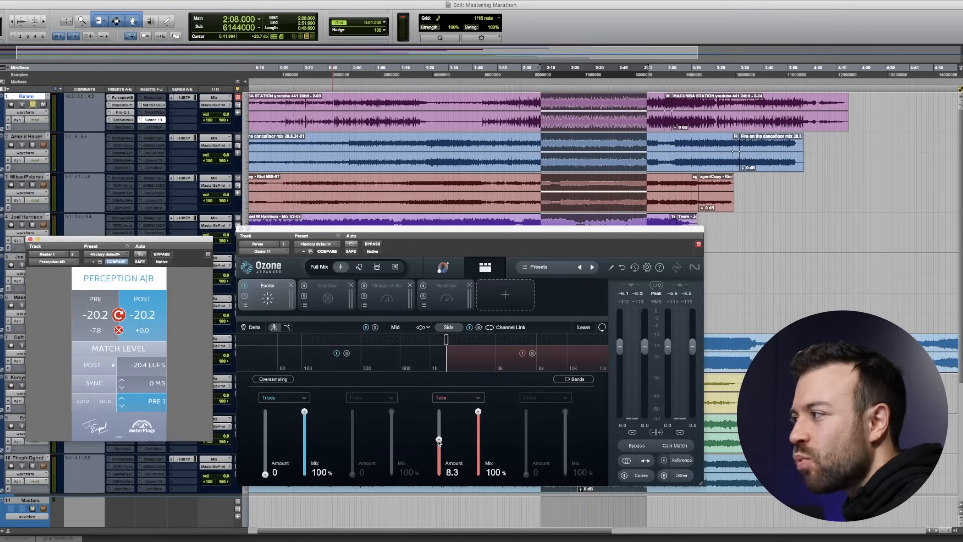
left_click_drag(439, 440, 439, 446)
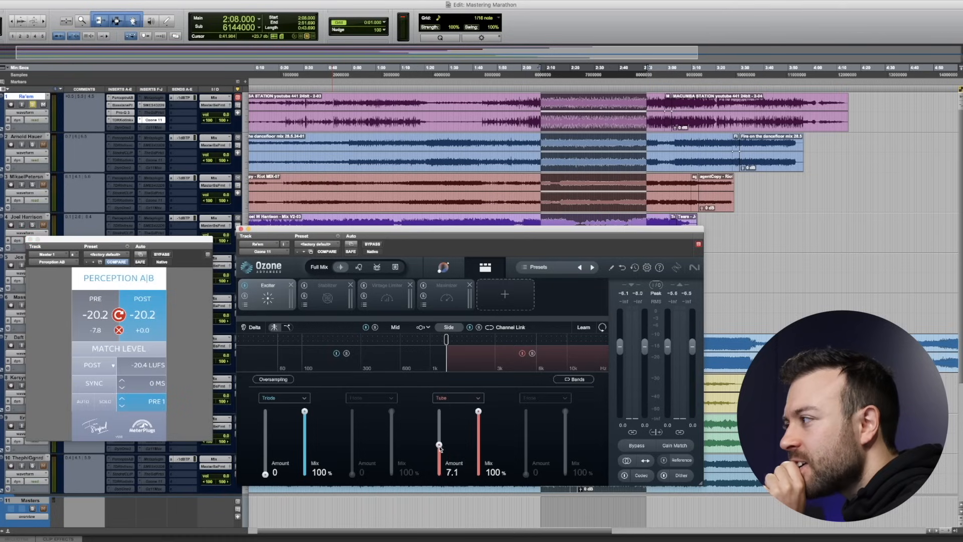
left_click(153, 105)
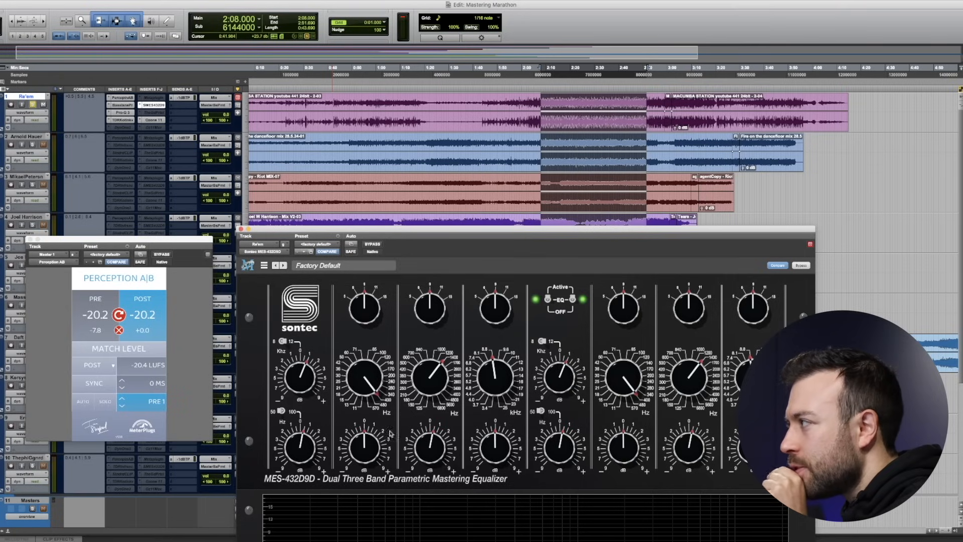
Reset the Perception AB measurement, restart playback from 2:08, and switch to the Pre signal
left_click(121, 316)
left_click(120, 321)
left_click(132, 315)
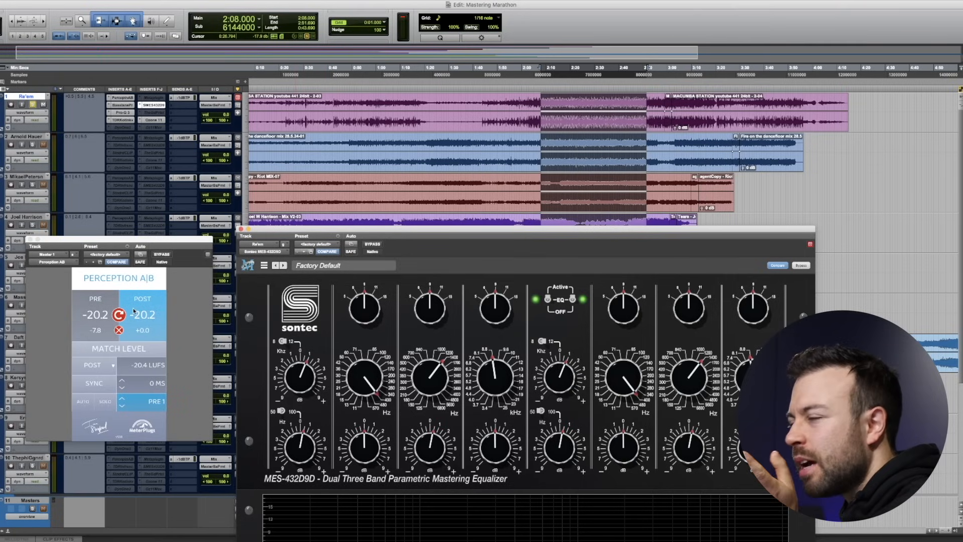
key("space")
left_click(95, 308)
left_click(92, 307)
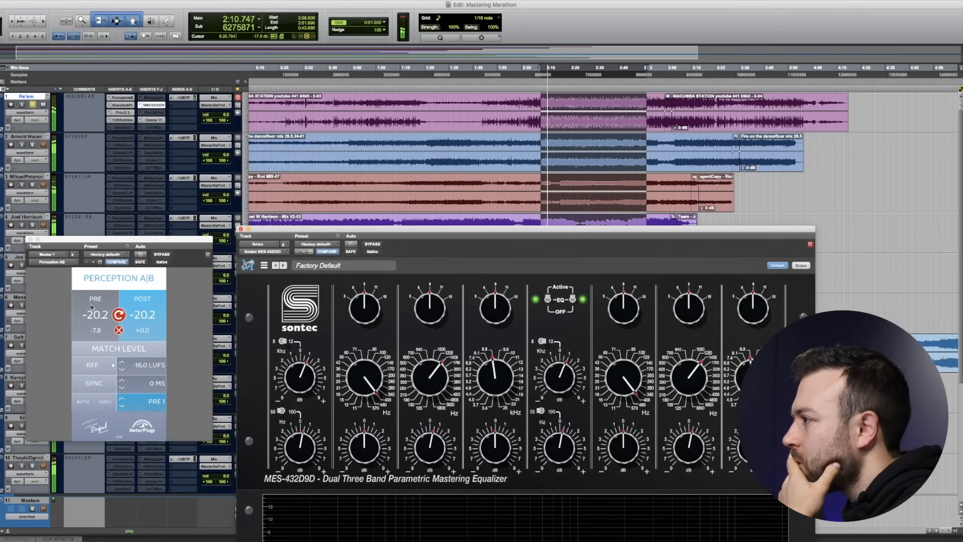
Alternate between the Pre and Post signals in Perception AB while the selected range plays
left_click(92, 307)
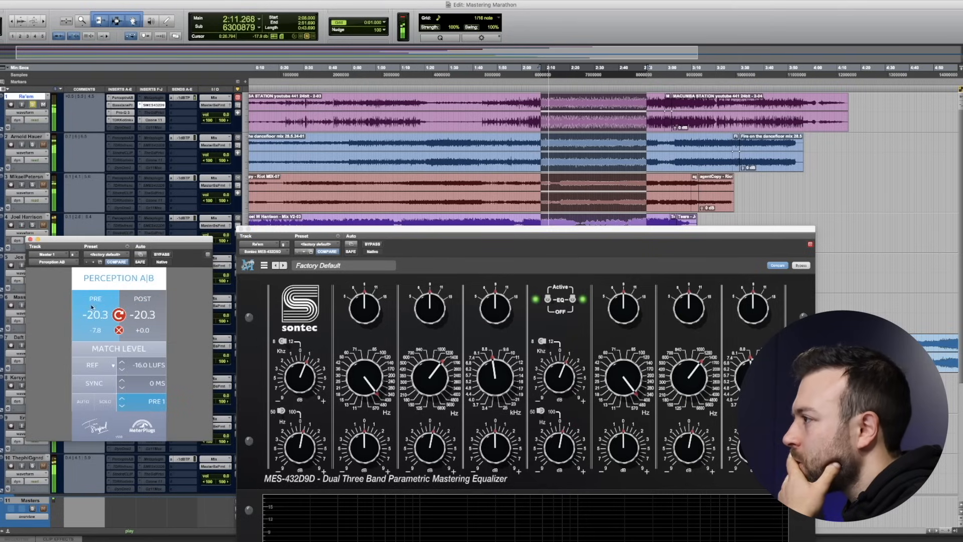
left_click(151, 299)
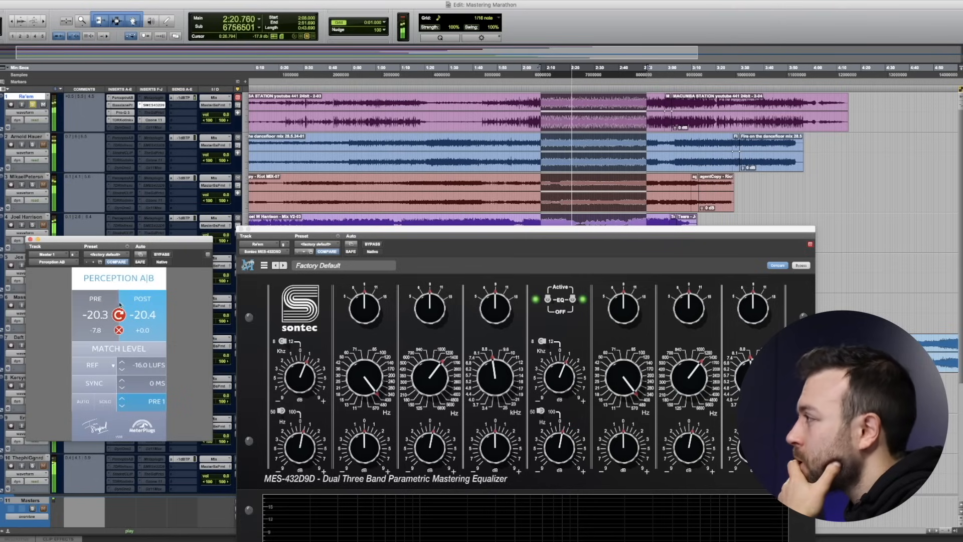
left_click(96, 299)
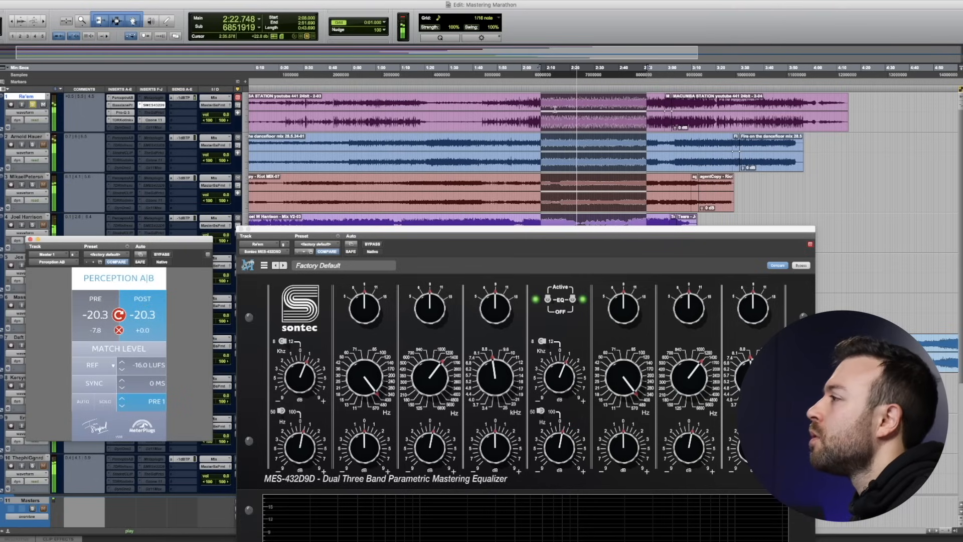
Loop a short section of the first track around 2:25 and compare Pre with Post, ending on Post
left_click(583, 102)
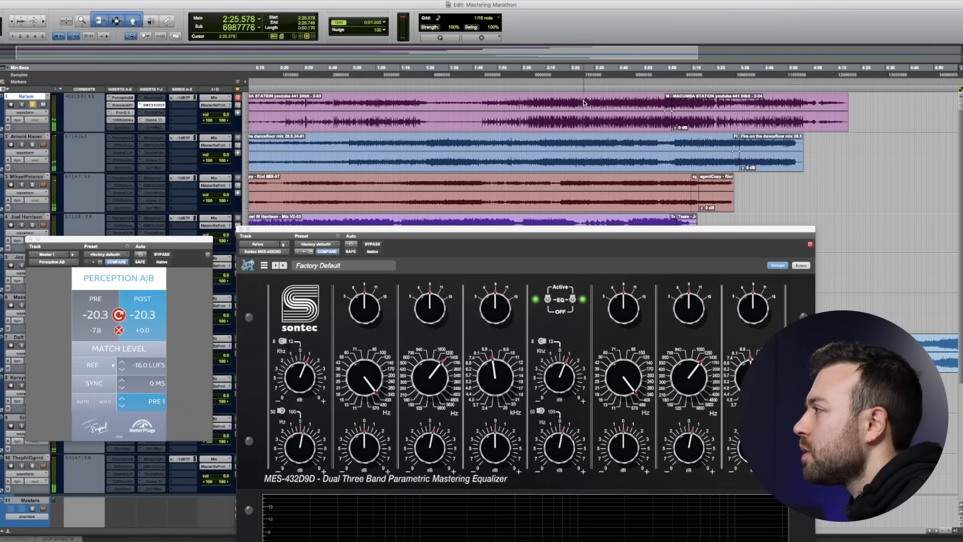
key("super+bracketright")
key("super+bracketright")
key("super+bracketright")
key("space")
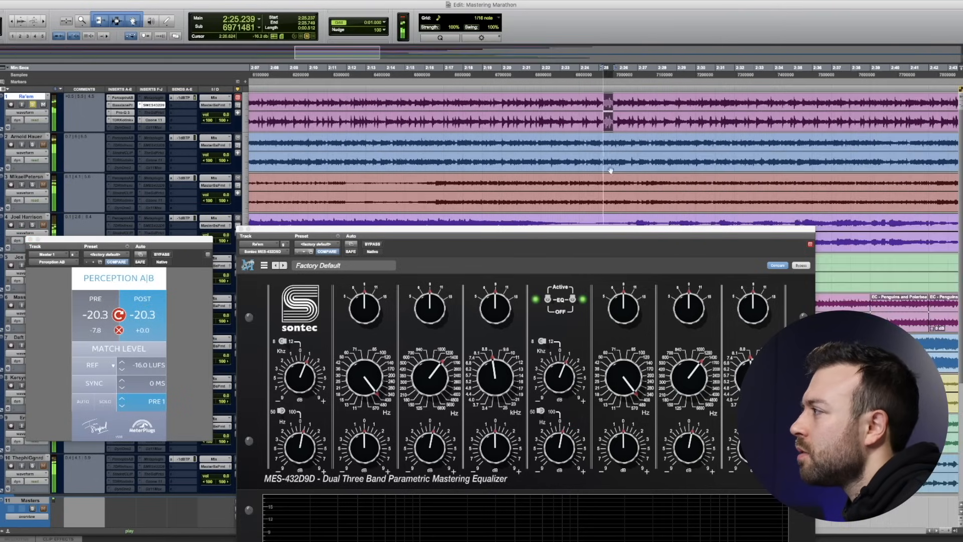
left_click(156, 299)
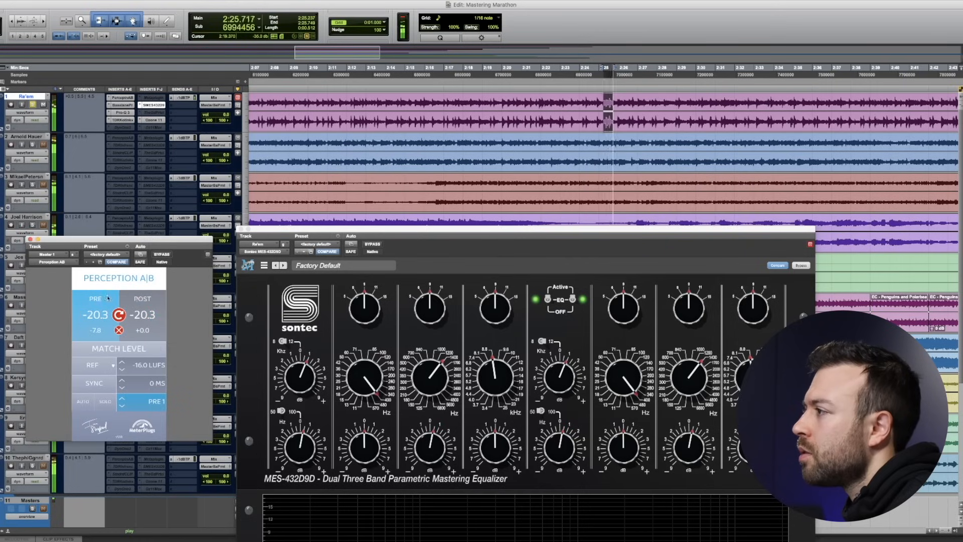
left_click(155, 300)
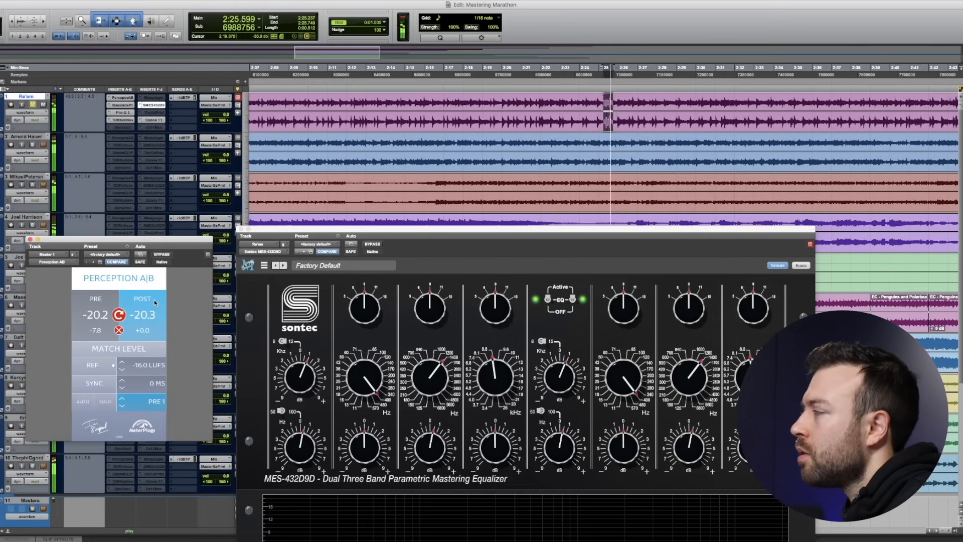
left_click(155, 299)
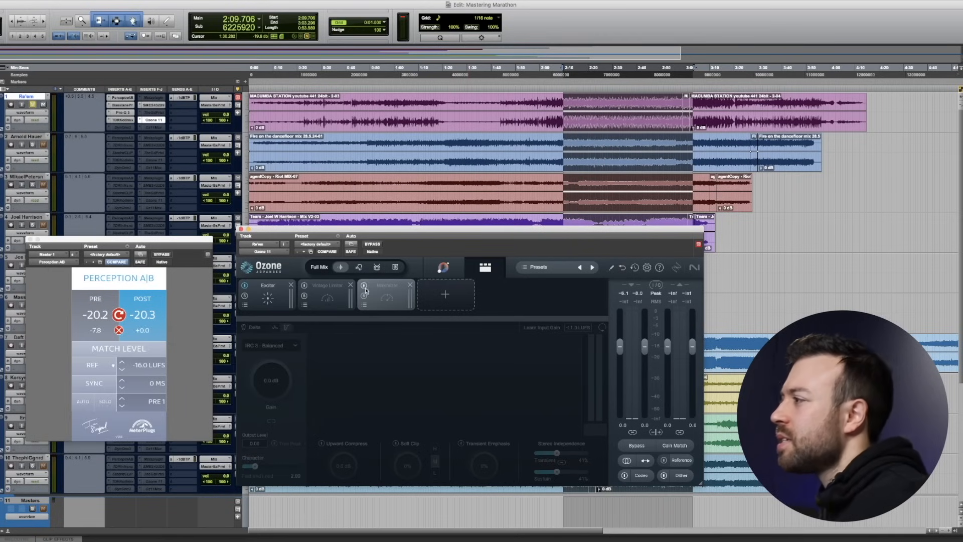
Select the range from 2:05.440 to 2:59.029, play it, and enable Ozone's Vintage Limiter
left_click(317, 294)
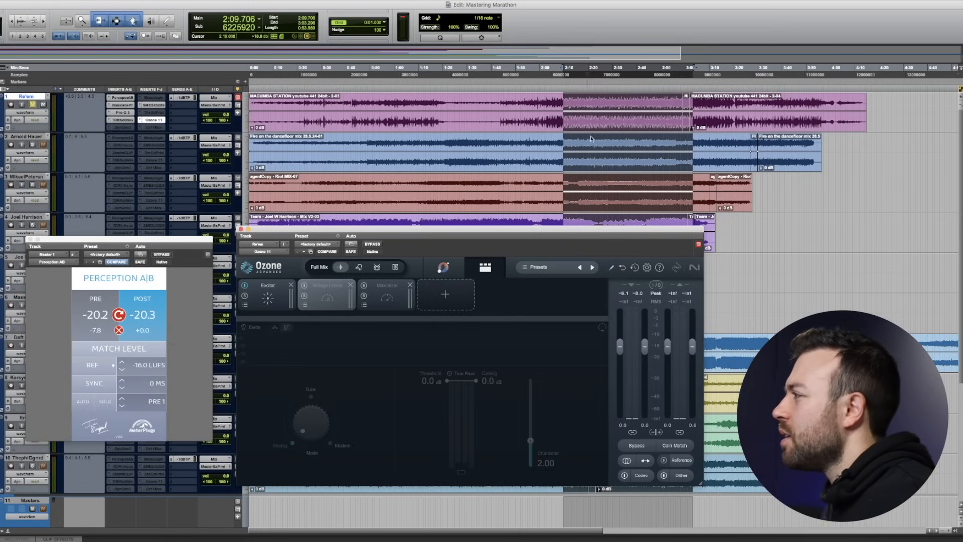
left_click_drag(553, 68, 683, 73)
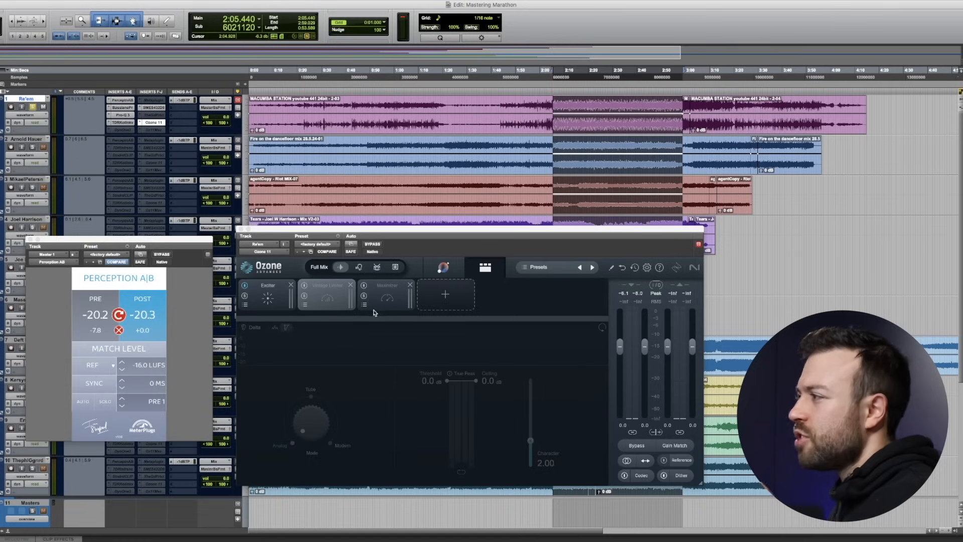
key("space")
left_click(304, 286)
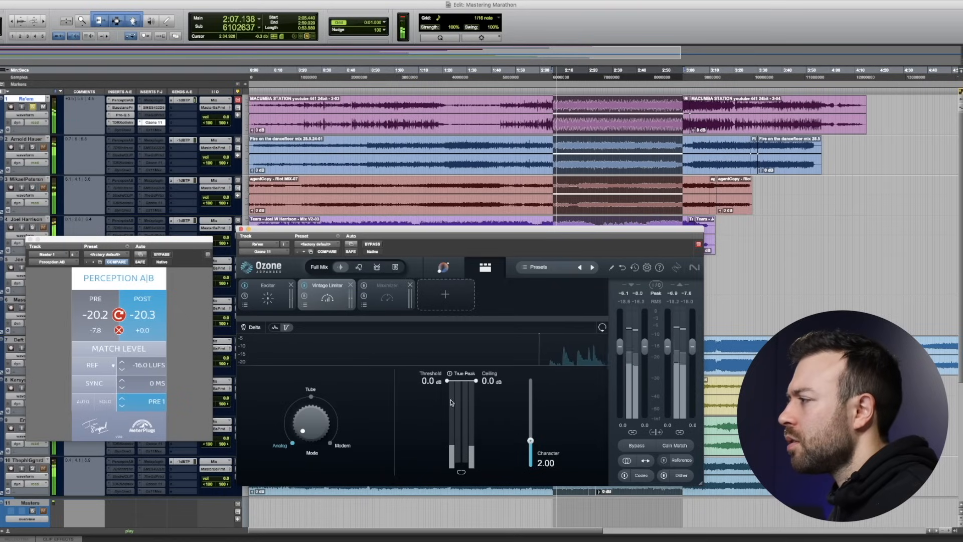
Set the Vintage Limiter's Threshold to -5.0 dB and refine it to -8.5 dB while monitoring the Delta signal
left_click(428, 381)
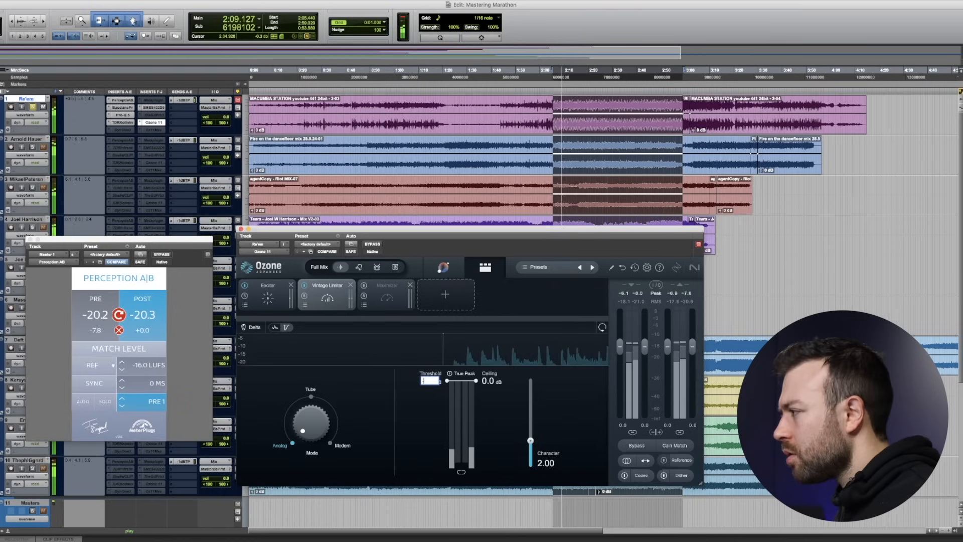
type("-5")
key("Return")
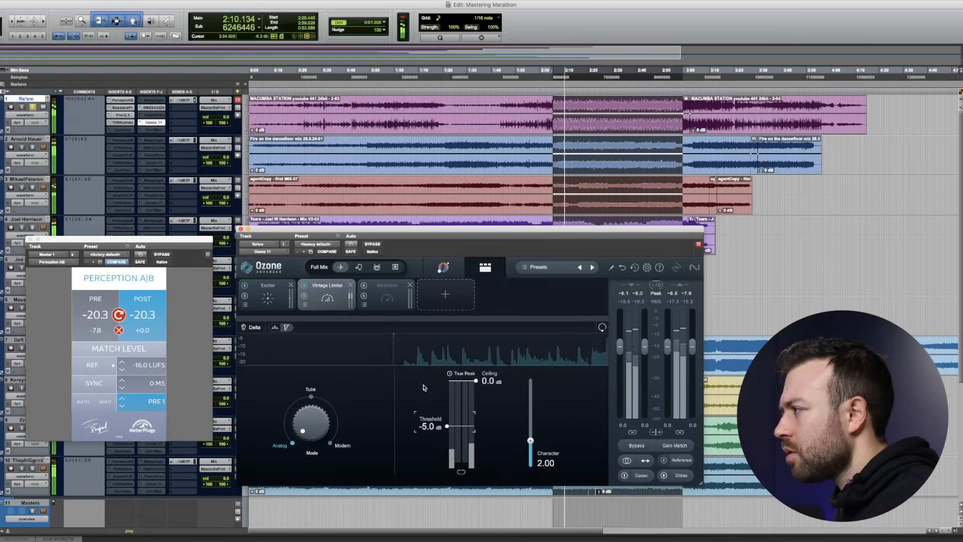
left_click(257, 328)
left_click_drag(439, 414, 439, 433)
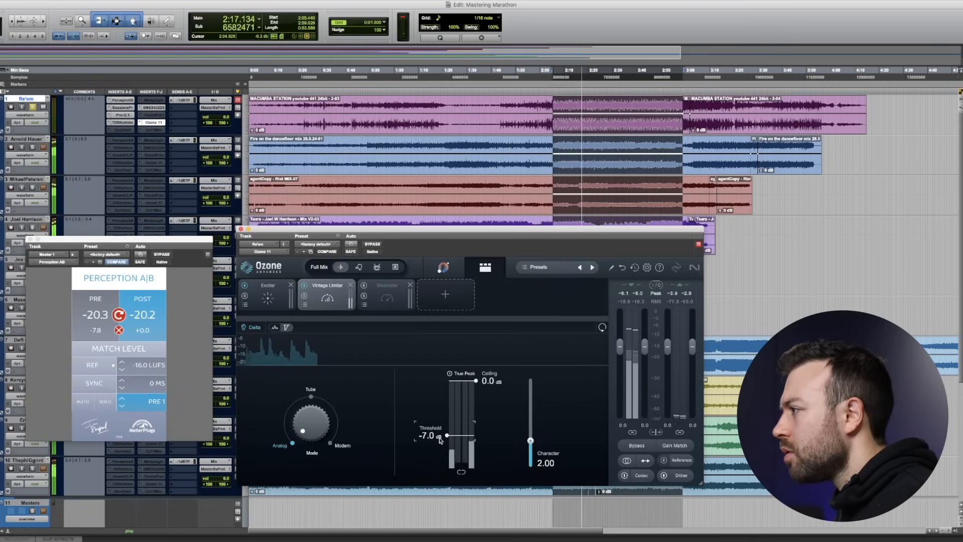
left_click_drag(439, 440, 439, 446)
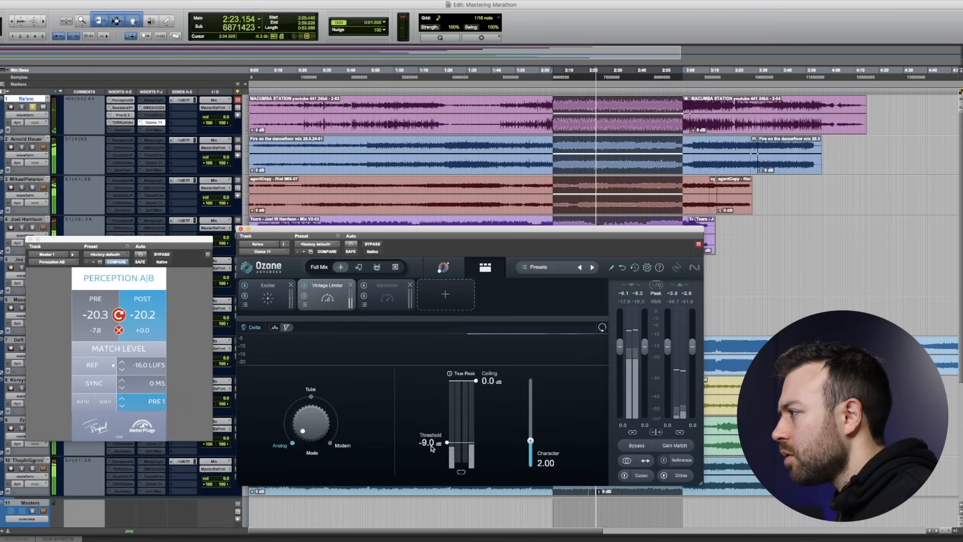
left_click_drag(431, 448, 432, 446)
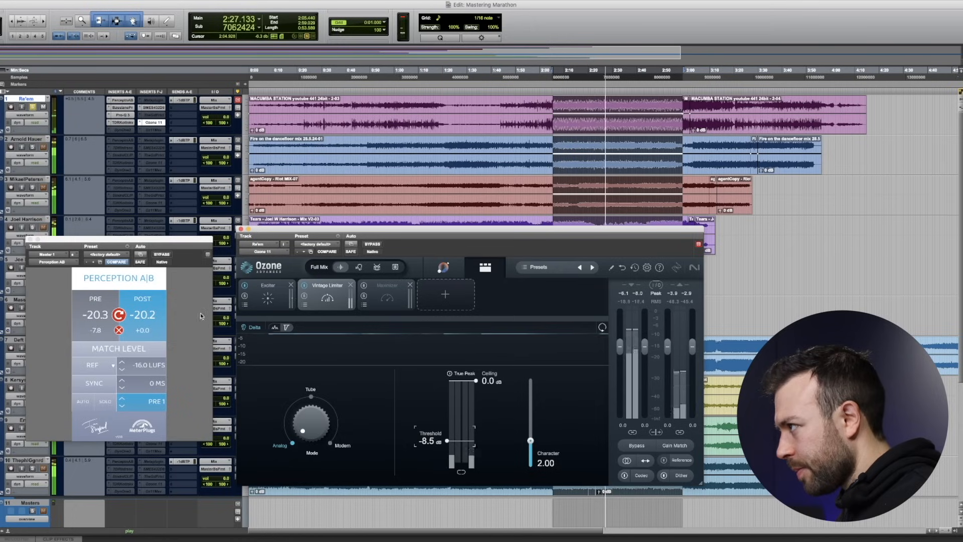
Enable Ozone's Maximizer and set its Stereo Independence to 100% for both Transient and Sustain
left_click(370, 292)
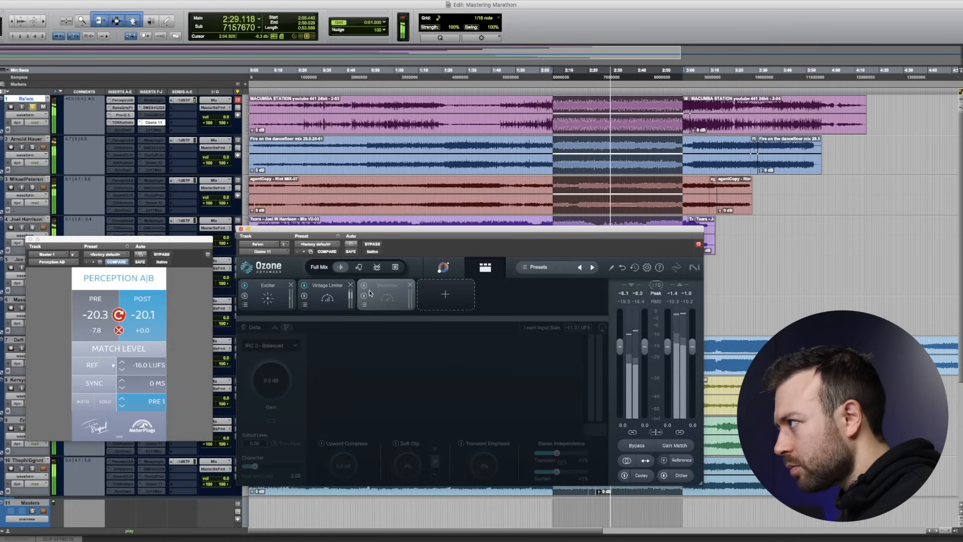
left_click(364, 285)
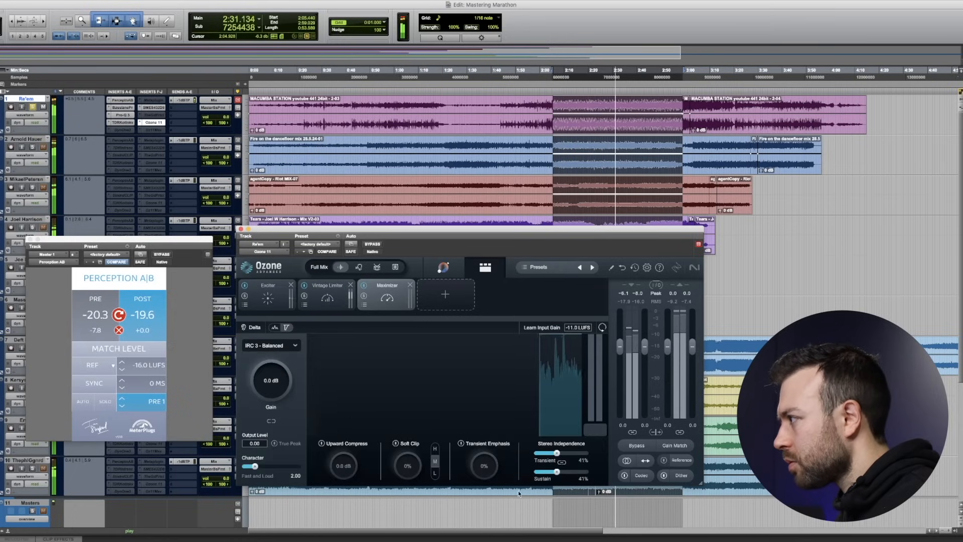
left_click_drag(556, 452, 586, 453)
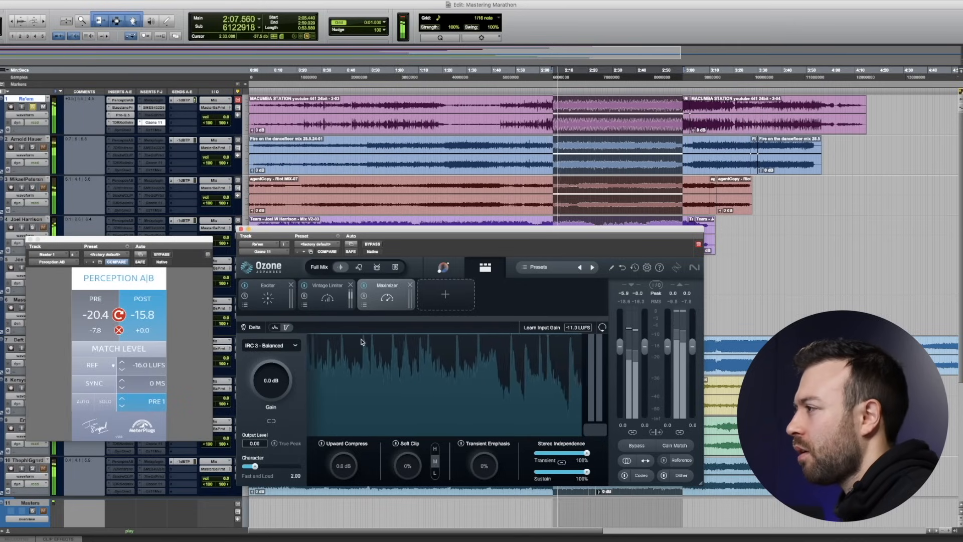
Raise the Maximizer's Gain to +1.0 dB and set Soft Clip to 1% while monitoring the Delta signal
mouse_move(271, 384)
left_mouse_down()
mouse_move(271, 375)
mouse_move(273, 385)
left_mouse_up()
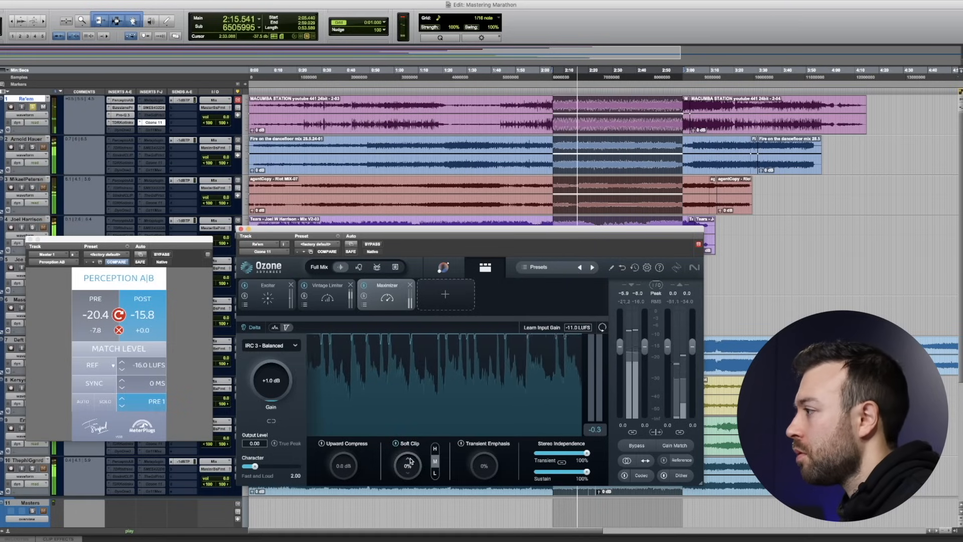
left_click_drag(410, 468, 409, 462)
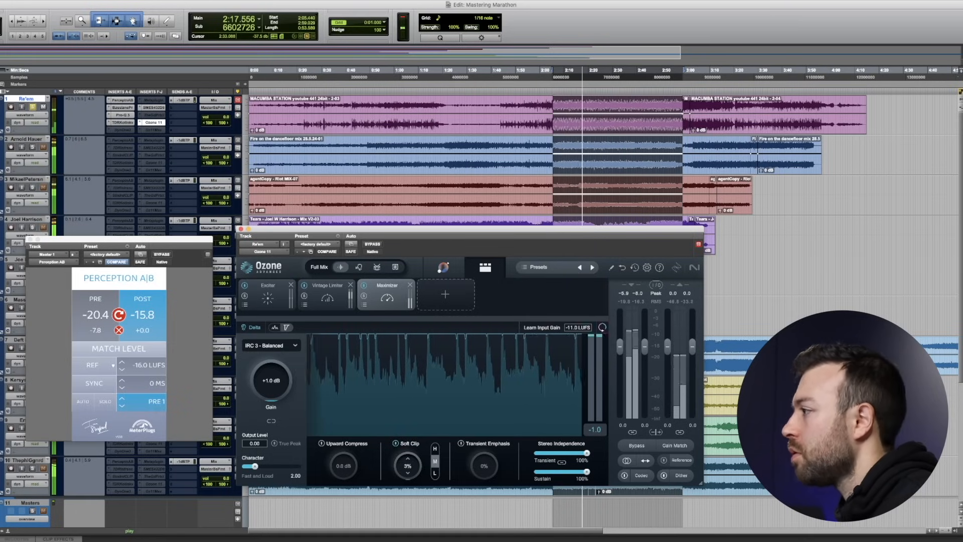
double_click(407, 468)
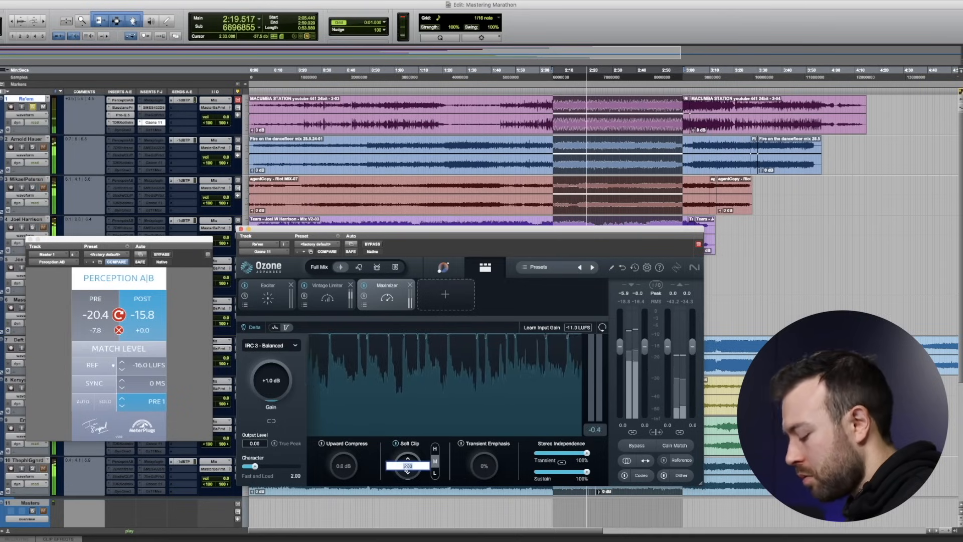
key("Return")
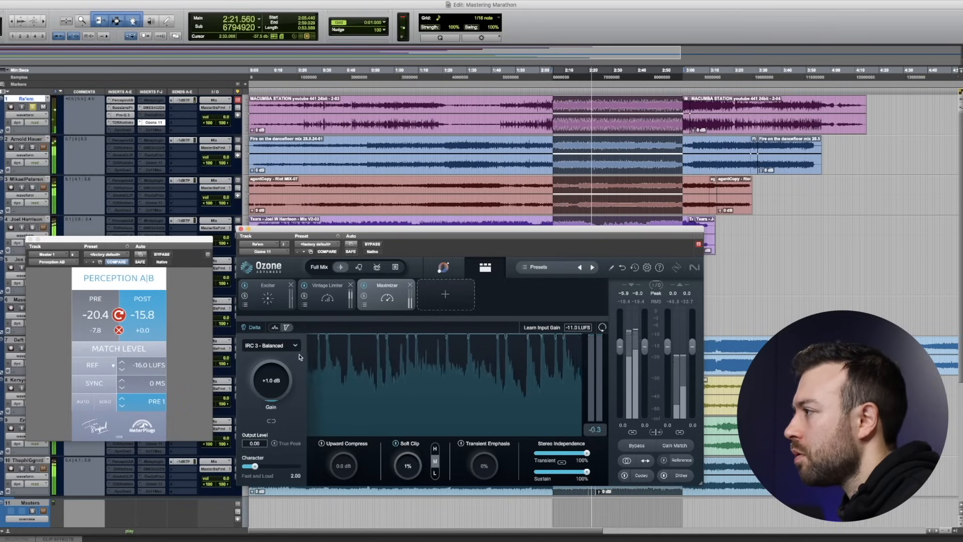
Close Perception AB and open Master 1's Insight 2 loudness meter, placing it clear of the Ozone controls
left_click(30, 240)
scroll(141, 267, "down", 5)
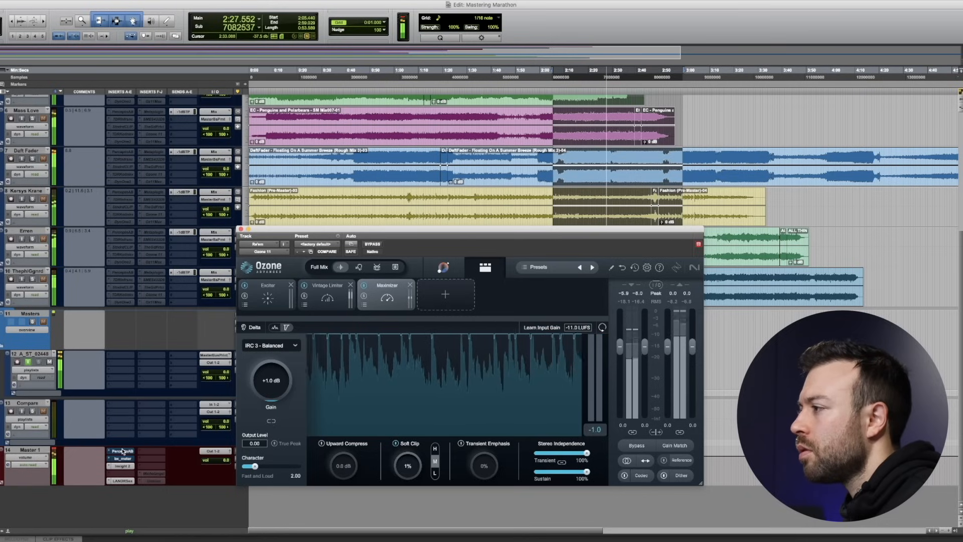
left_click(129, 467)
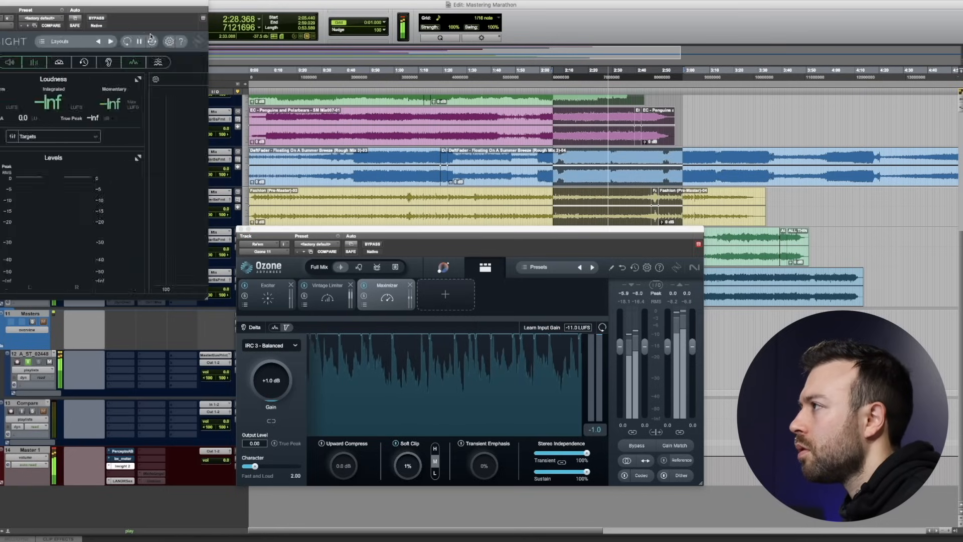
left_click_drag(122, 6, 720, 210)
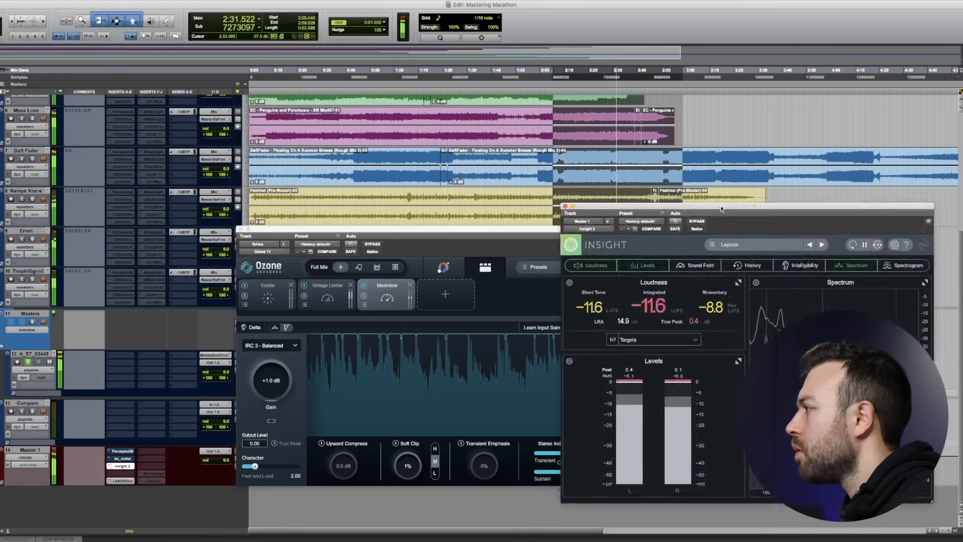
Make the inactive insert directly below Ozone 11 on the first track active
scroll(471, 145, "up", 5)
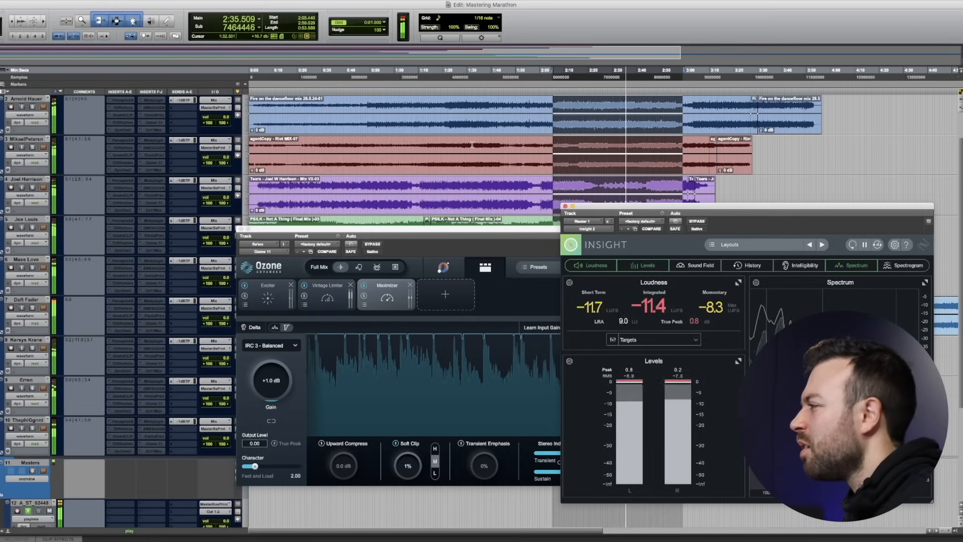
scroll(534, 107, "up", 2)
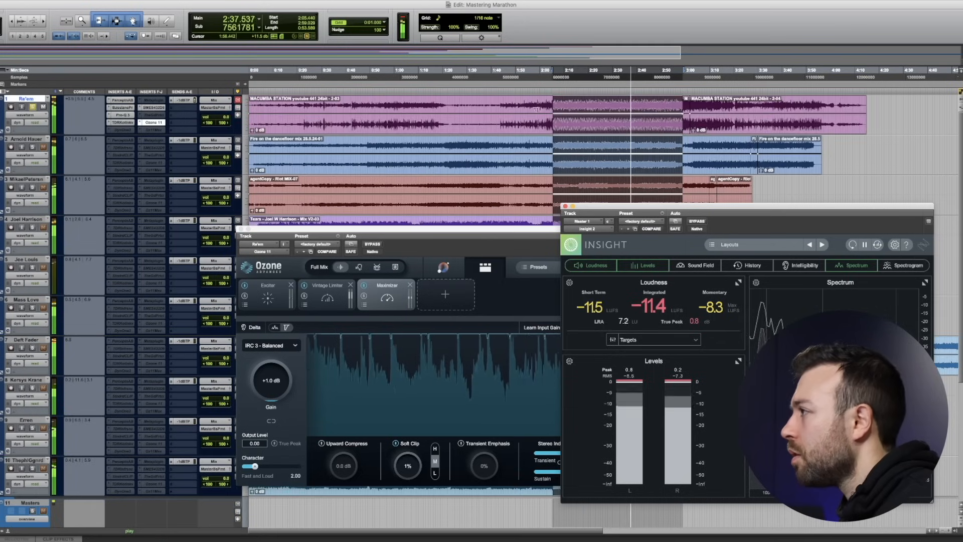
left_click(156, 130)
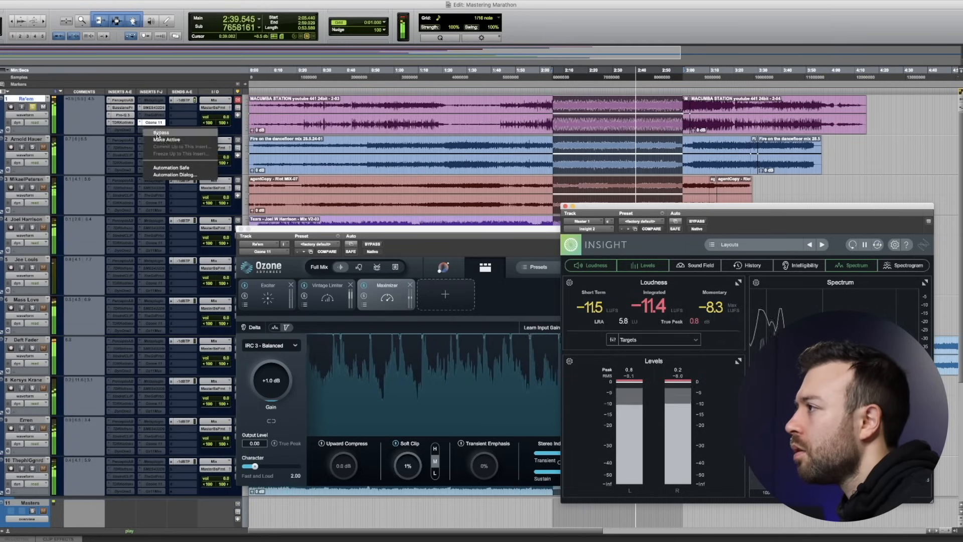
key("Escape")
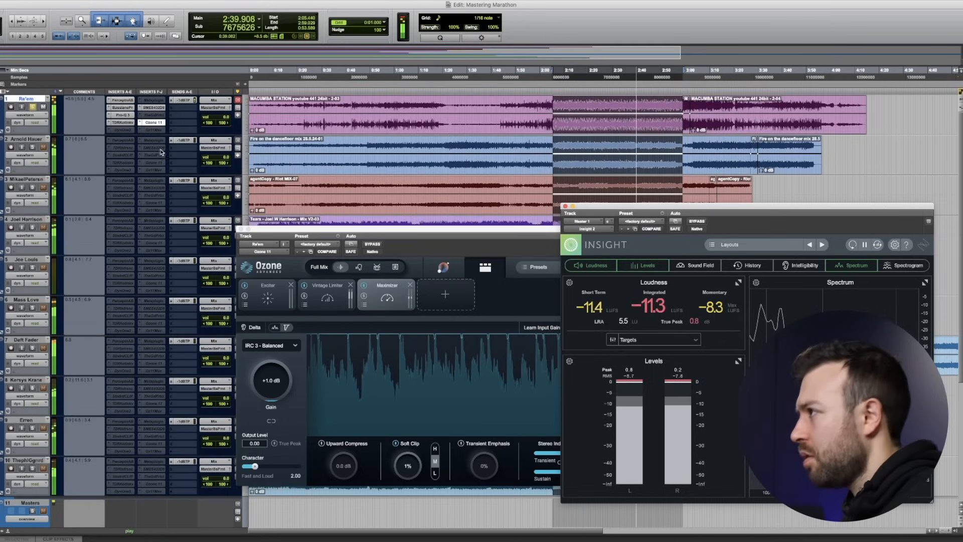
Open Perception AB on Master 1, match the Pre and Post levels to the -16.0 LUFS reference, and switch to Pre
scroll(115, 301, "down", 9)
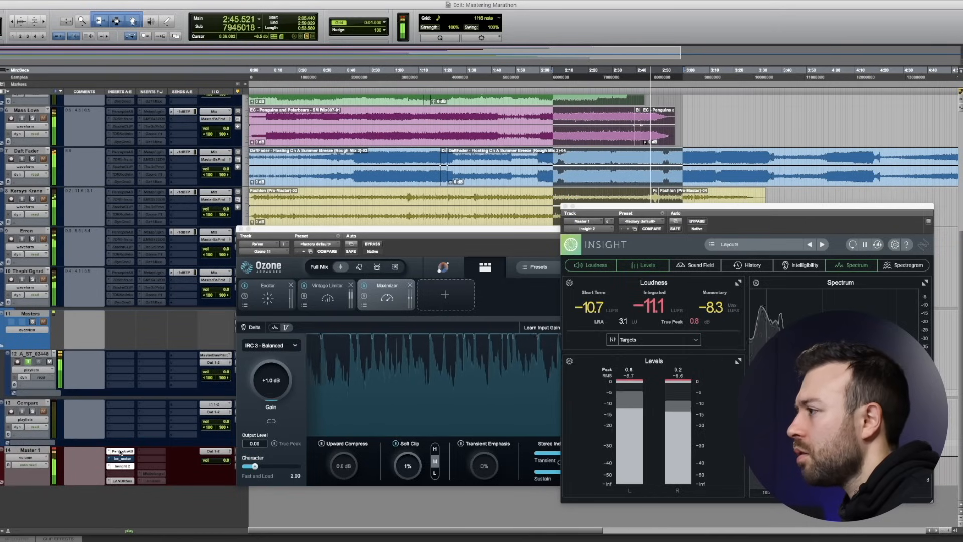
key("space")
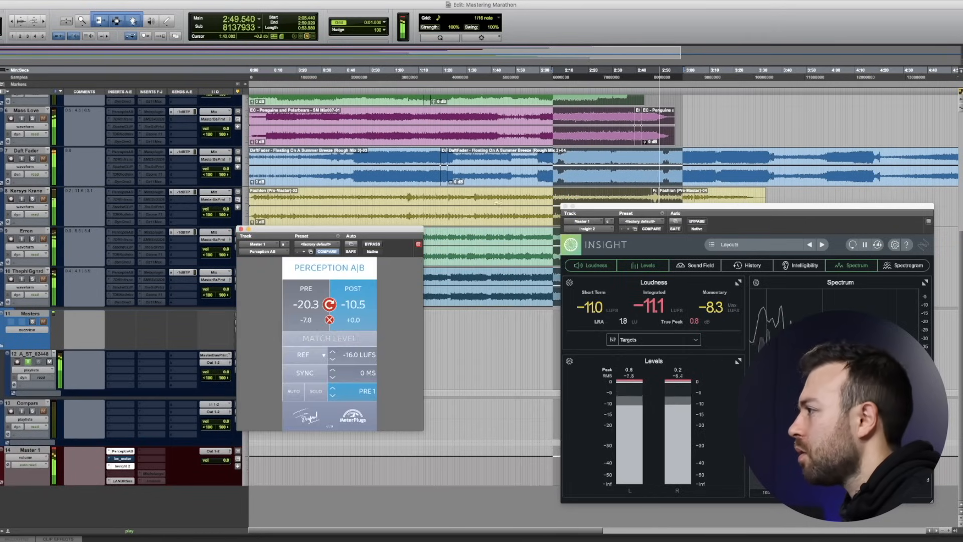
scroll(498, 203, "up", 9)
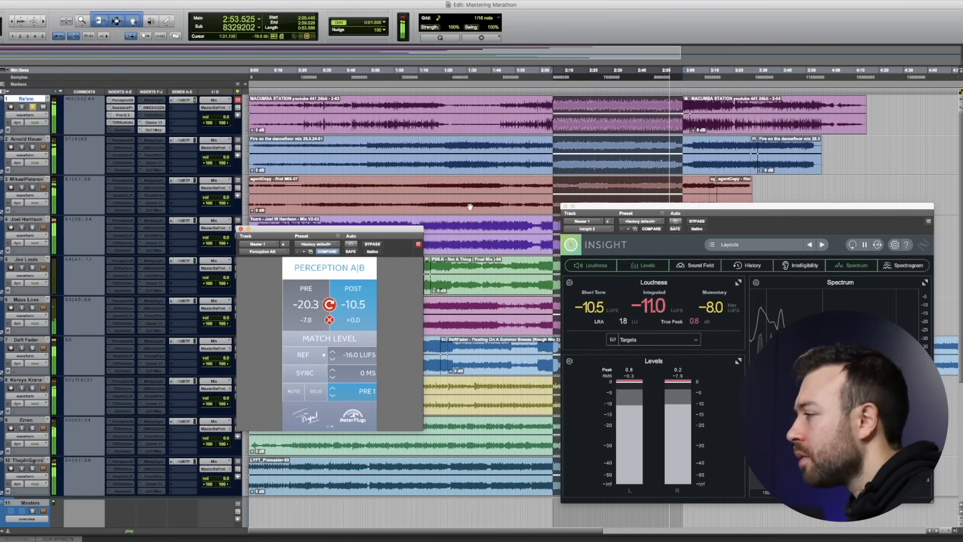
left_click(308, 346)
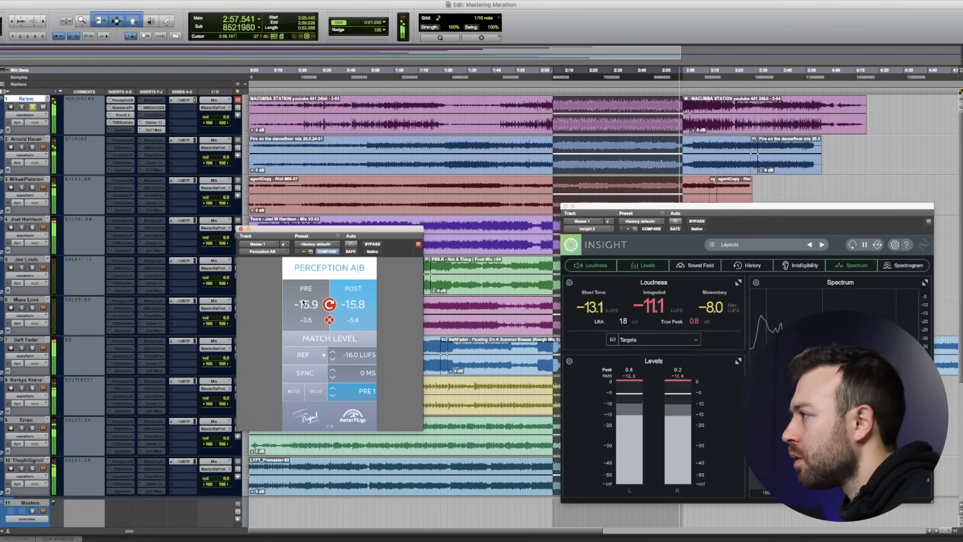
left_click(304, 302)
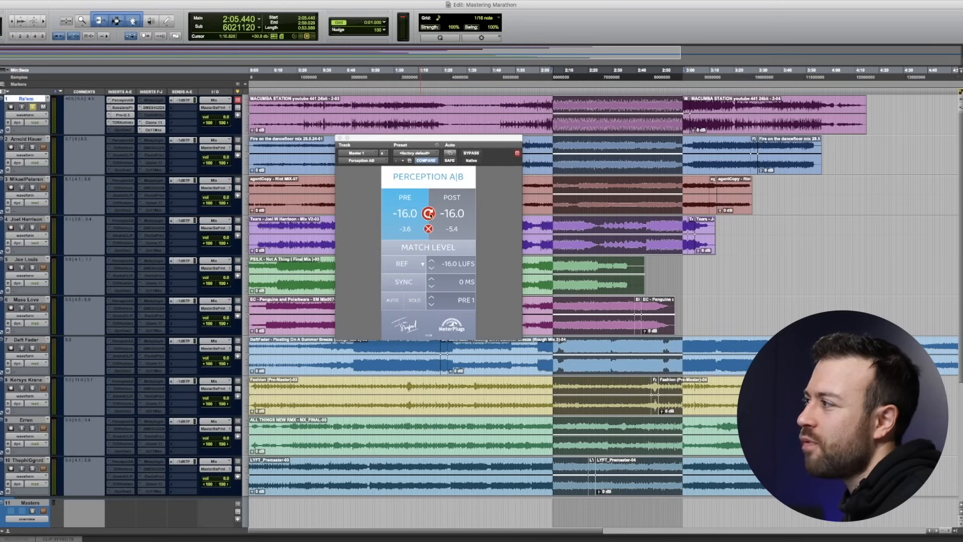
Play the selected passage and compare the level-matched Pre and Post signals in Perception AB, ending on Pre
key("space")
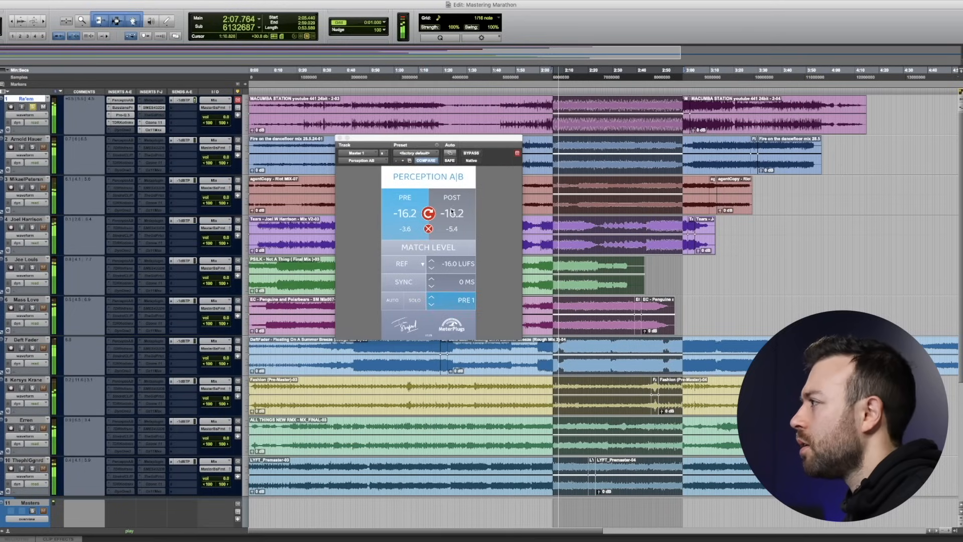
left_click(457, 209)
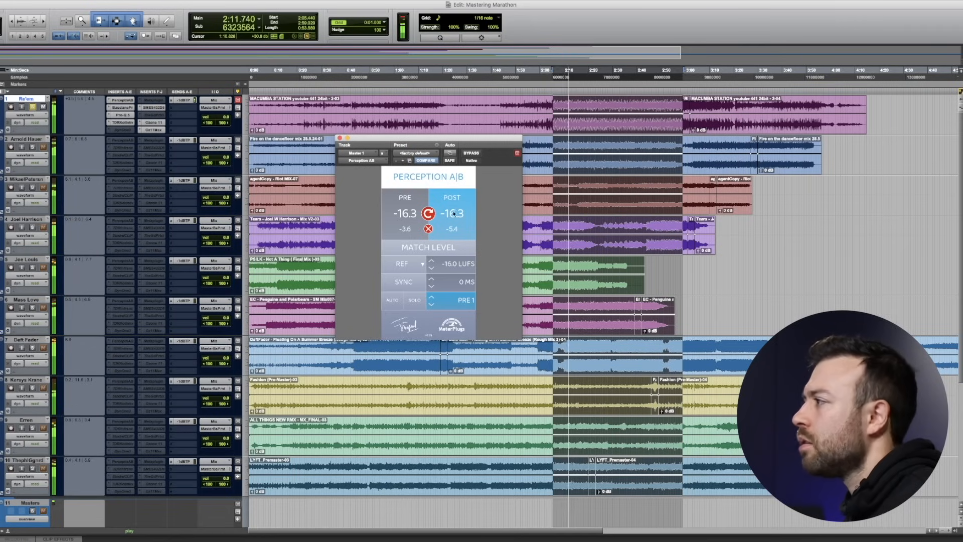
left_click(407, 200)
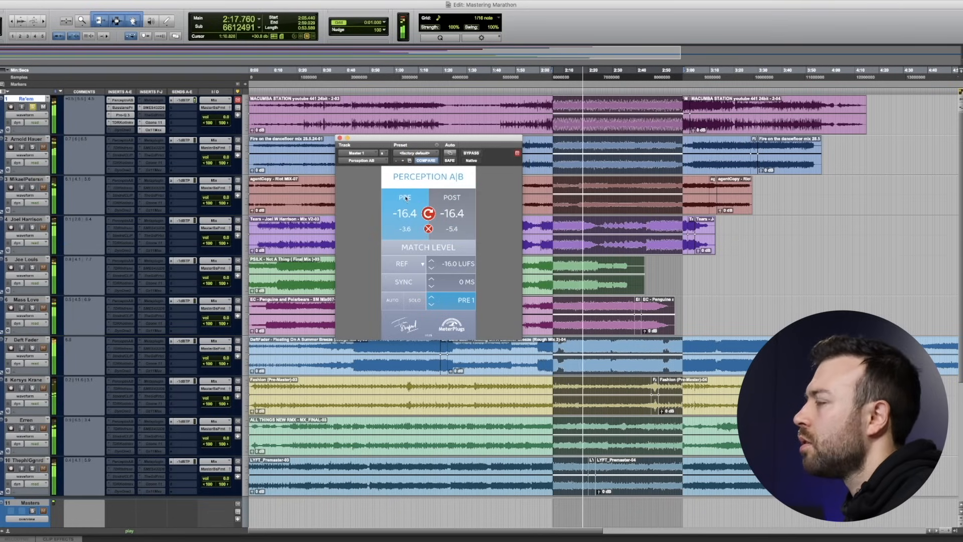
left_click(457, 209)
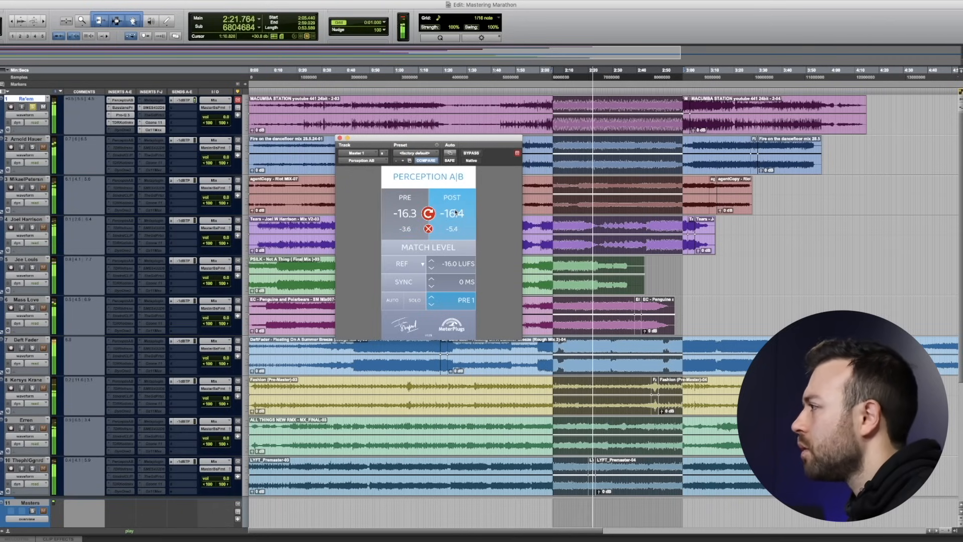
left_click(382, 200)
left_click(468, 212)
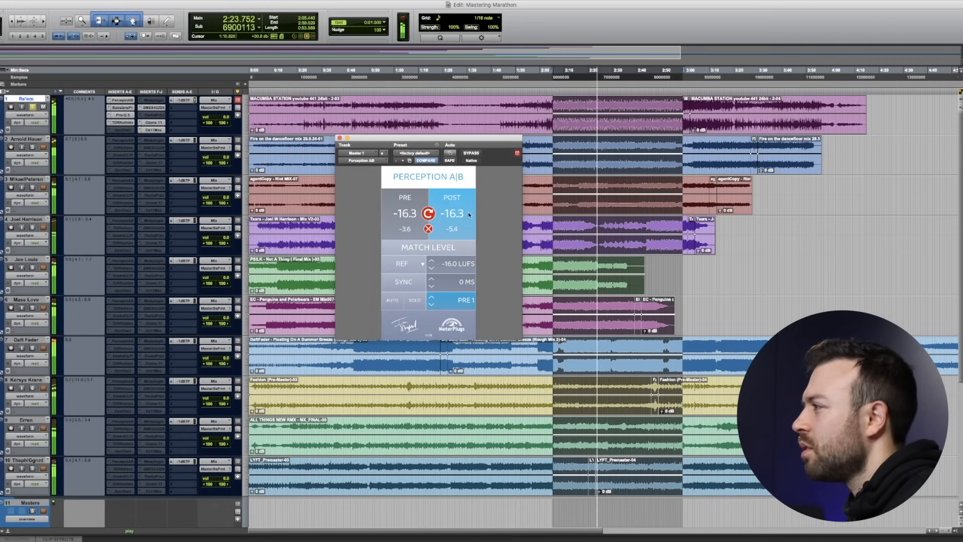
left_click(404, 203)
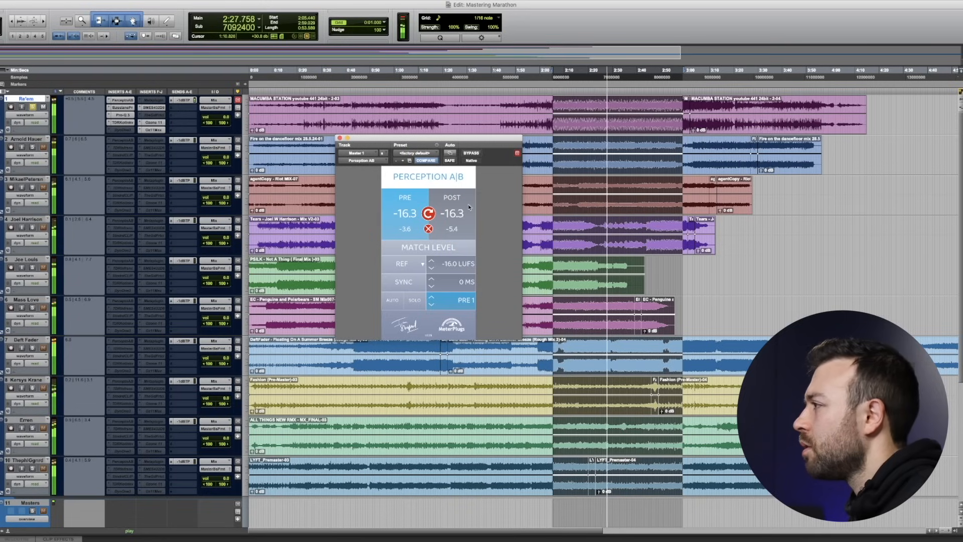
key("space")
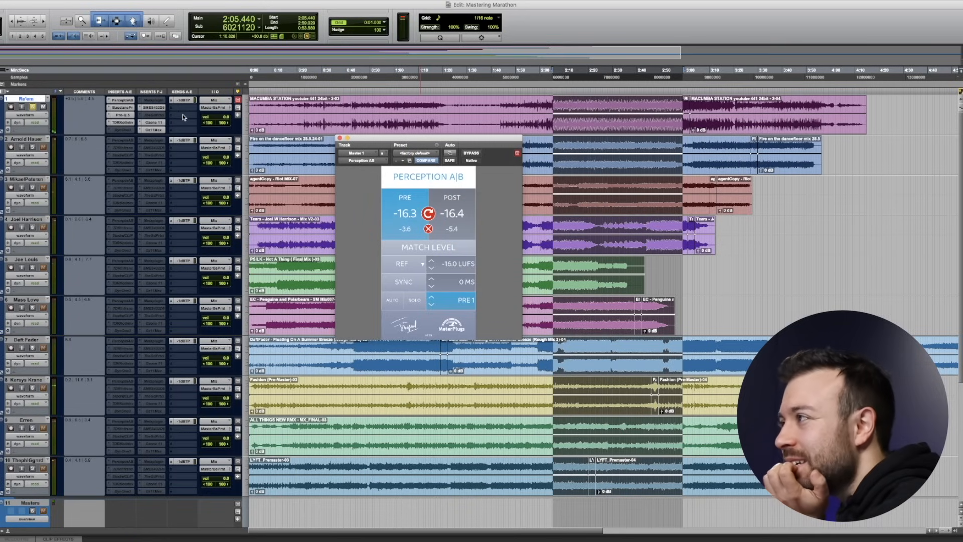
Open the Sontec MES-432D9D EQ on the first track and return to Perception AB on Master 1
left_click(160, 108)
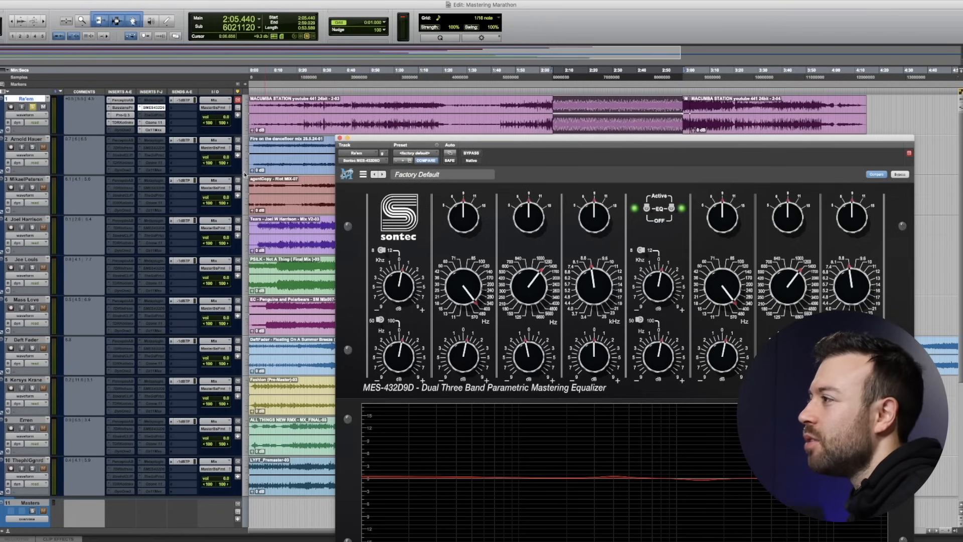
scroll(136, 438, "down", 6)
left_click(127, 450)
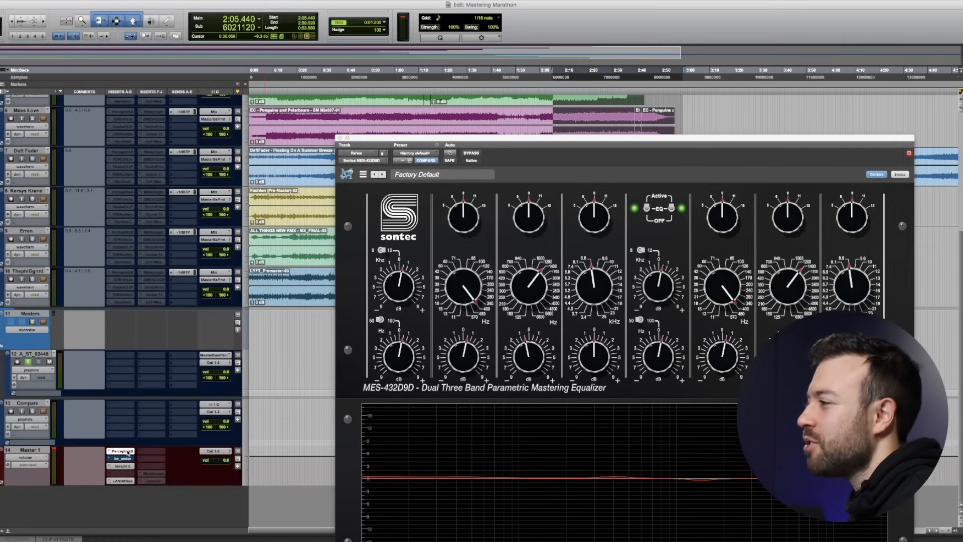
scroll(186, 321, "up", 6)
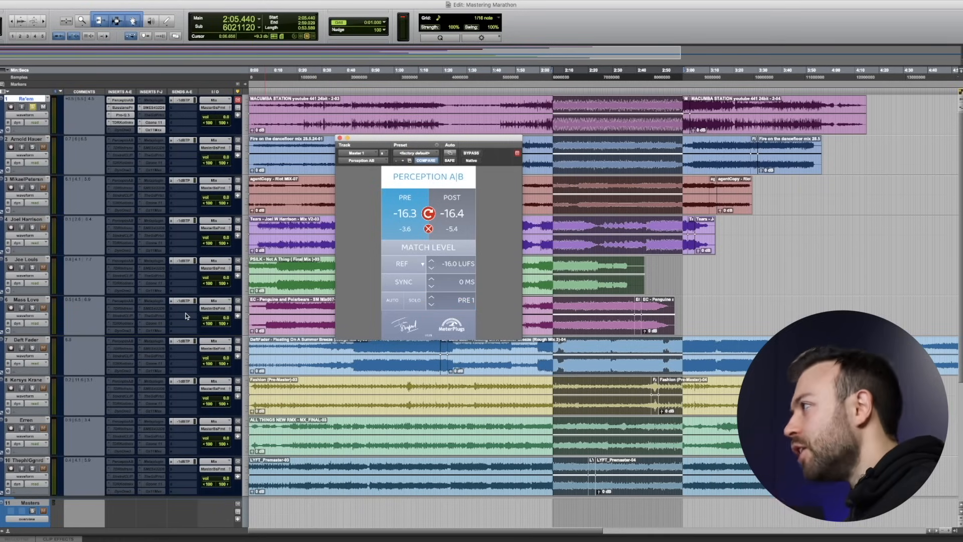
Rematch the Pre and Post levels in Perception AB to the -16.0 LUFS reference
left_click(426, 215)
left_click(426, 215)
left_click(427, 214)
left_click(428, 215)
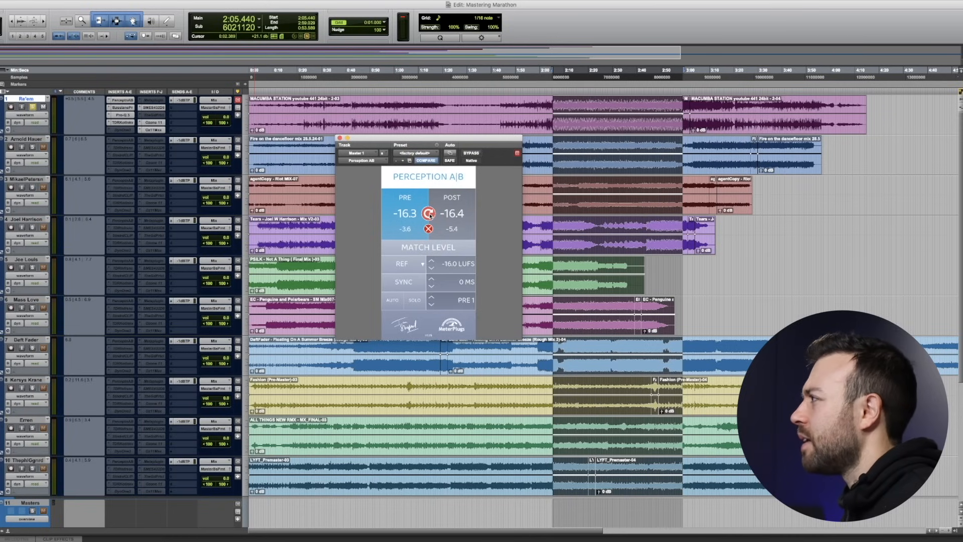
Play the selection from its start and alternate between the rematched Pre and Post signals, ending on Post
key("space")
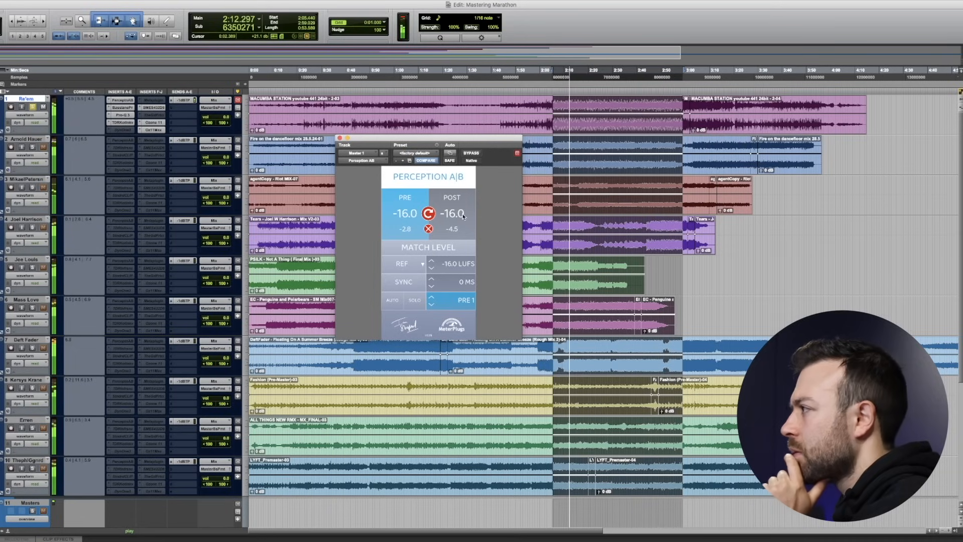
left_click(466, 230)
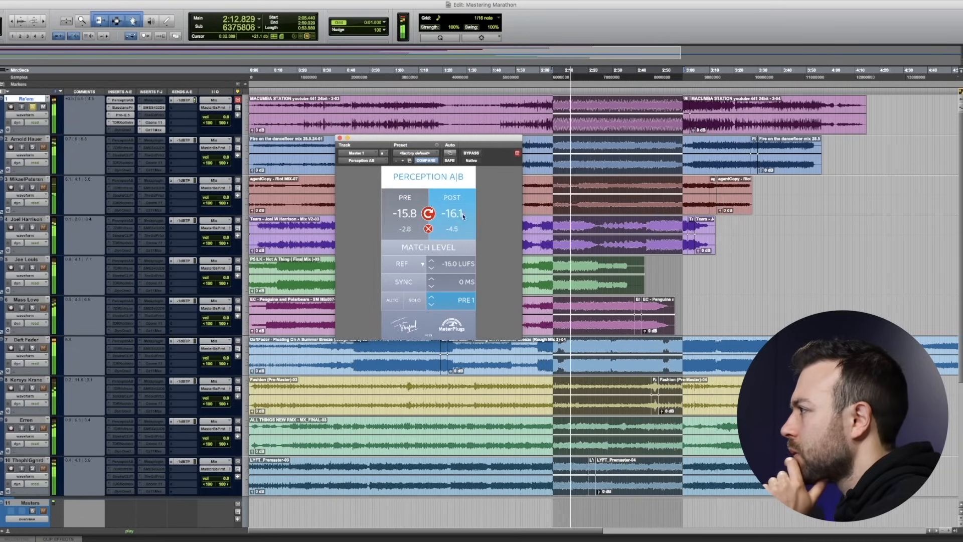
left_click(401, 216)
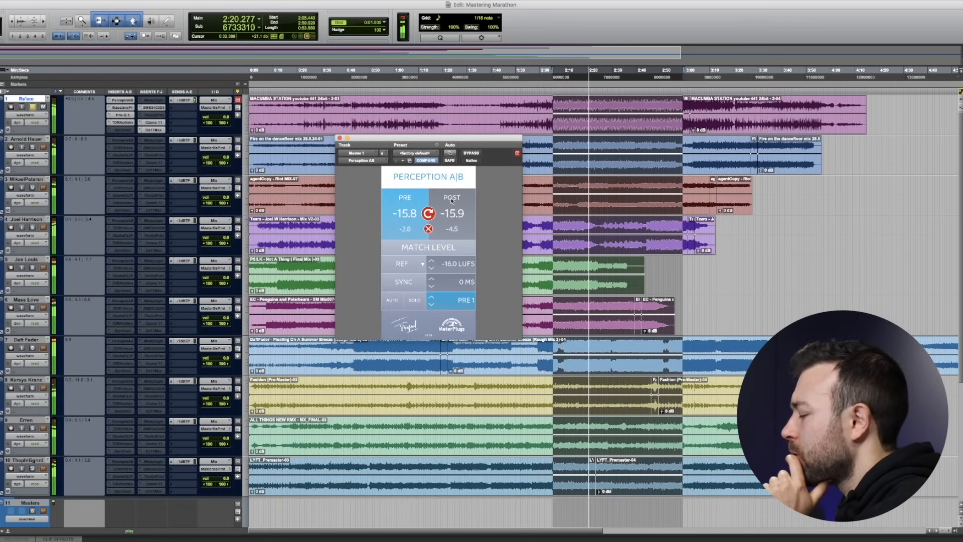
left_click(451, 201)
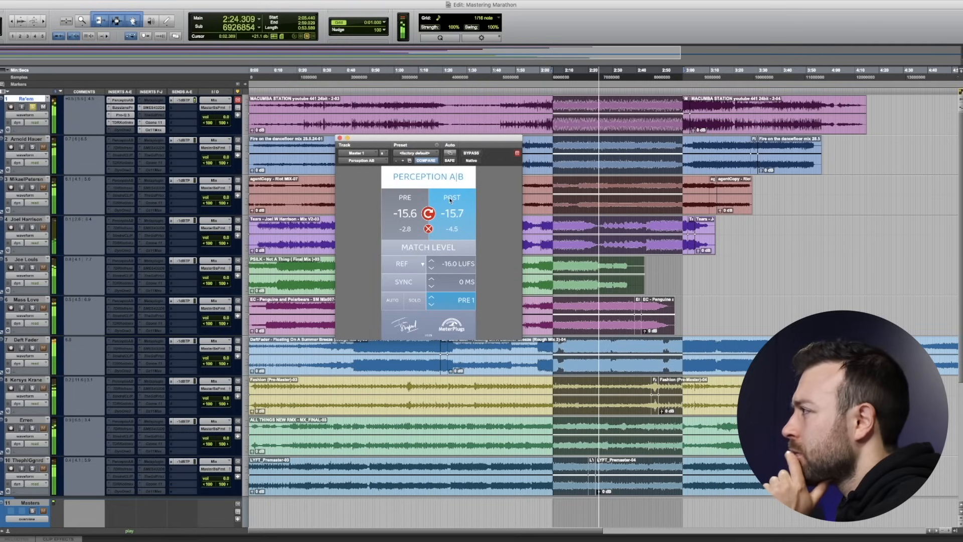
left_click(408, 198)
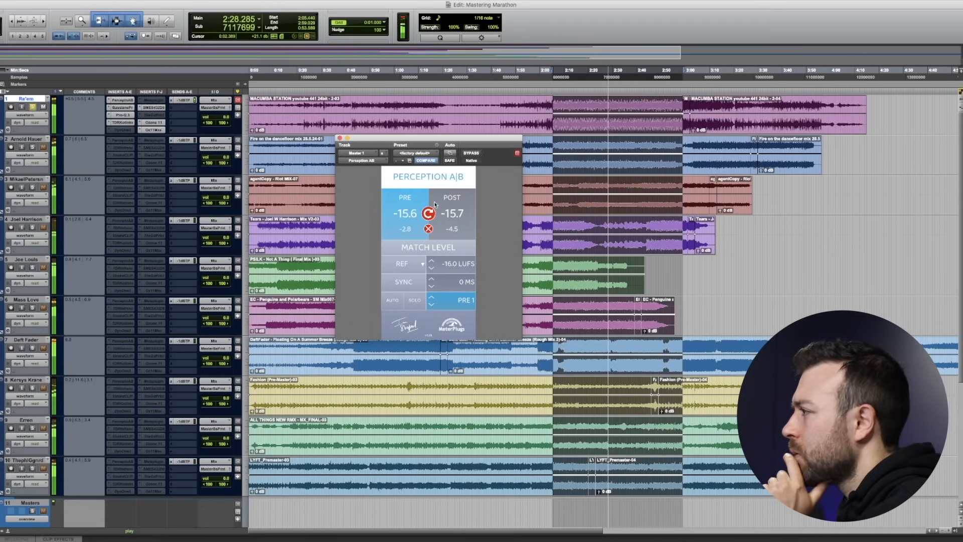
left_click(449, 200)
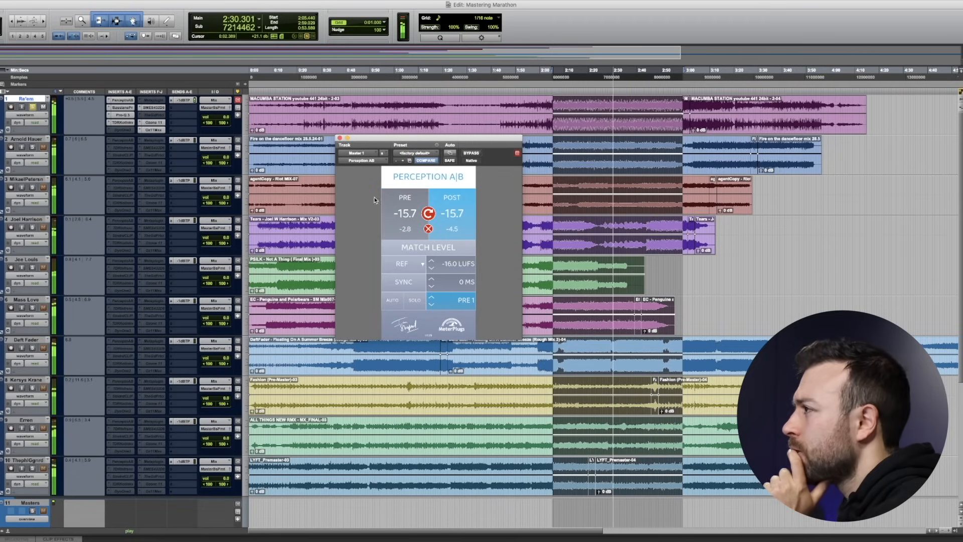
Try a lowpass slope of 6 in Basslane Pro on the first track and lower Freq below 30 Hz
left_click(123, 107)
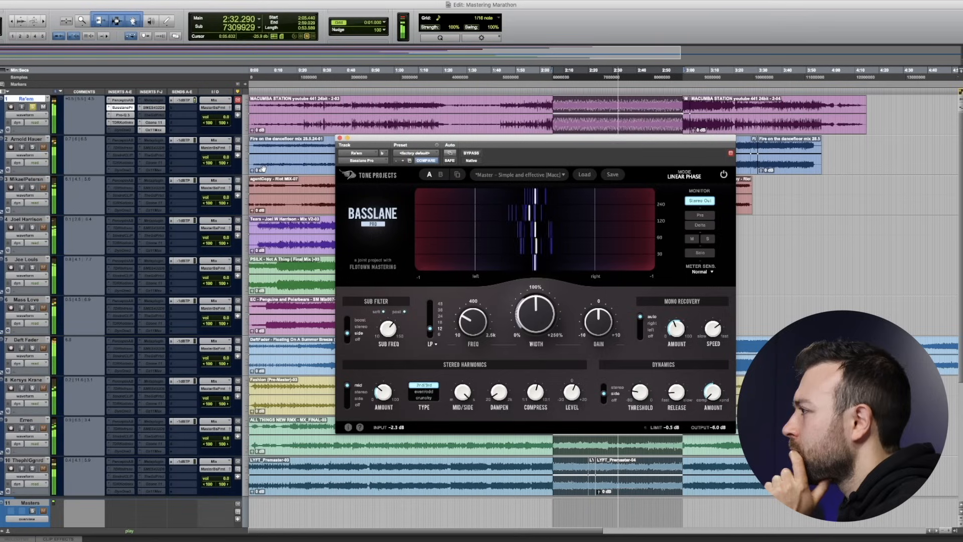
mouse_move(463, 327)
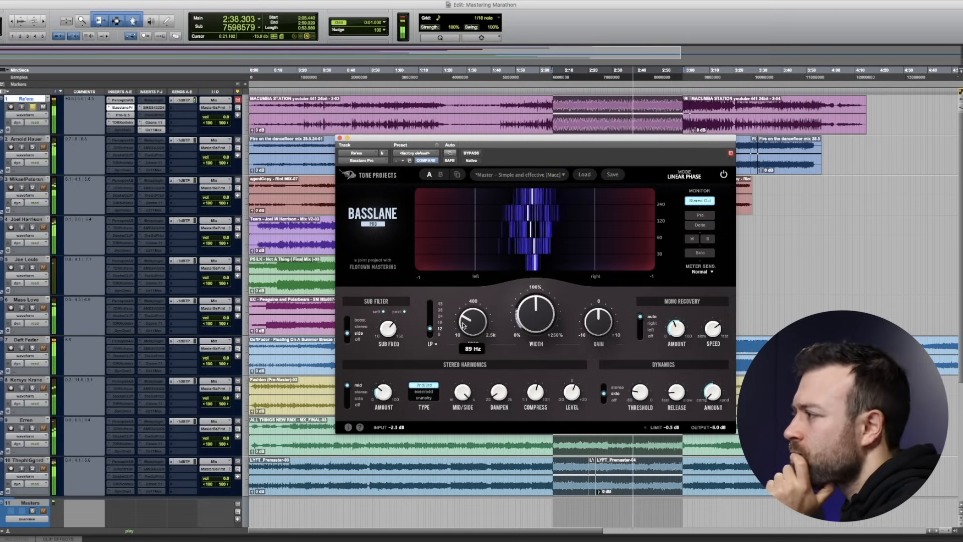
left_click(431, 344)
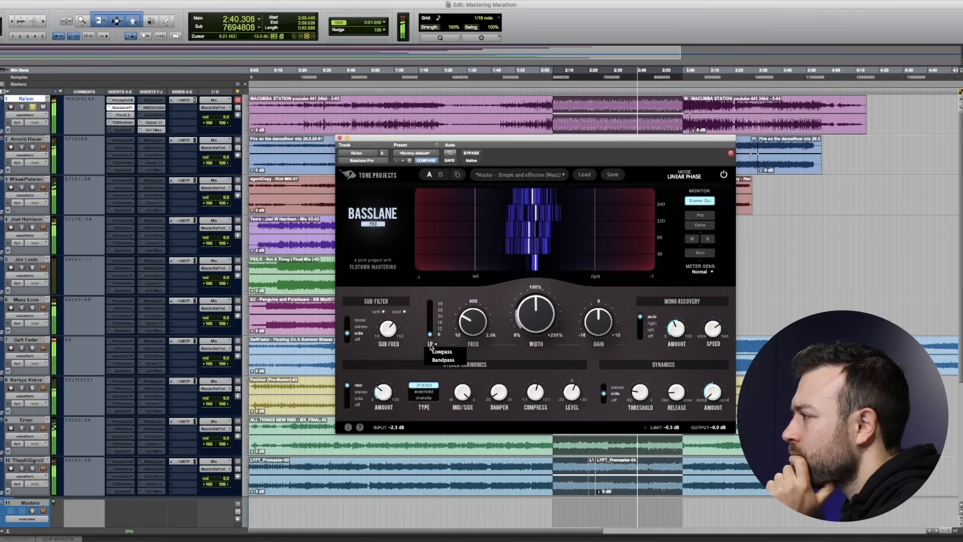
left_click(442, 345)
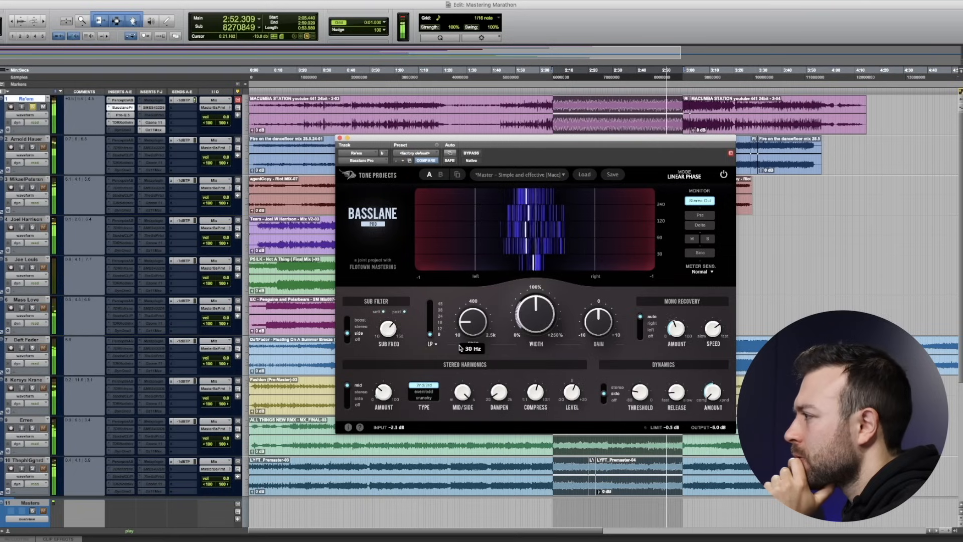
left_click_drag(459, 347, 460, 354)
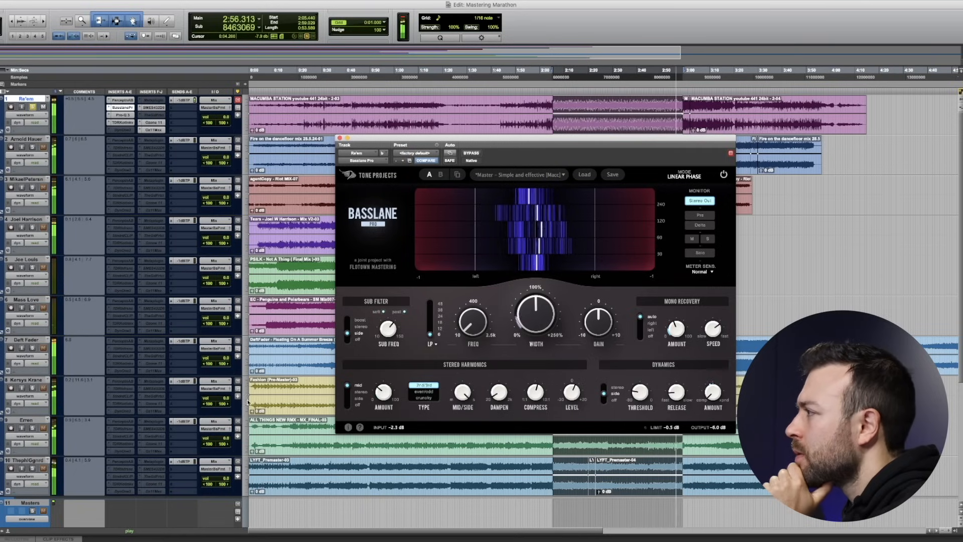
Reopen Perception AB on Master 1 and compare the Pre signal with Post during playback
scroll(145, 410, "down", 5)
left_click(128, 451)
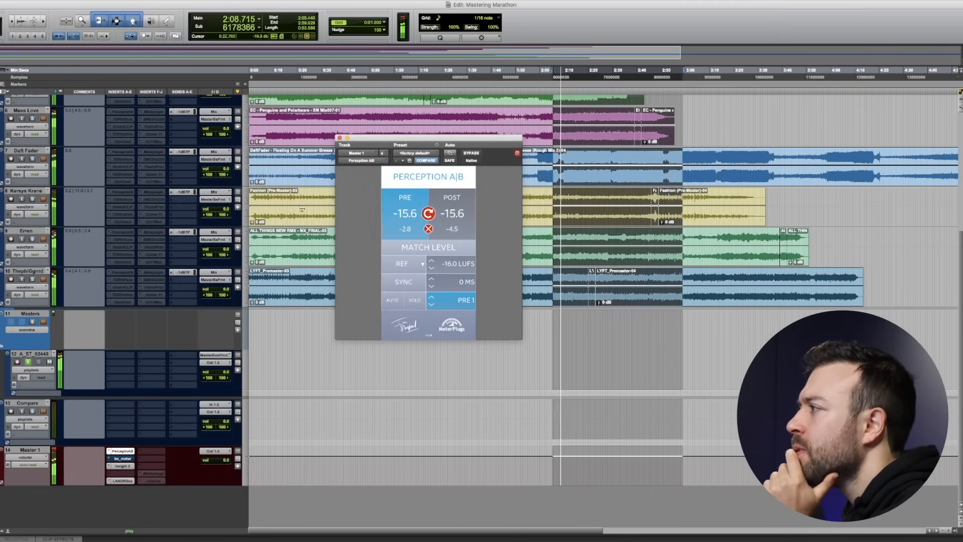
scroll(404, 225, "up", 5)
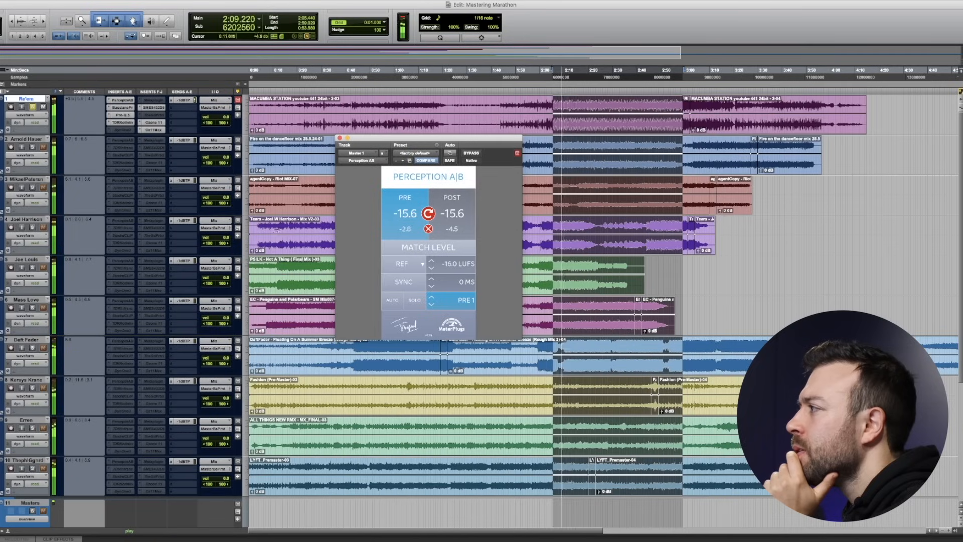
left_click(464, 211)
Open bx_meter on Master 1, audition the right and left channels in solo, and place the meter beside Perception AB
scroll(209, 295, "down", 5)
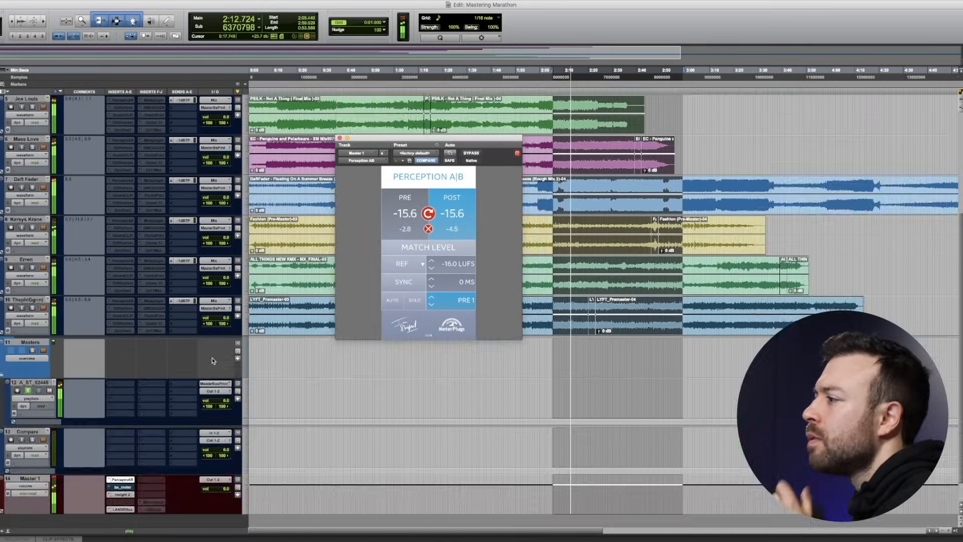
left_click(122, 457)
left_click(48, 338)
left_click(91, 20)
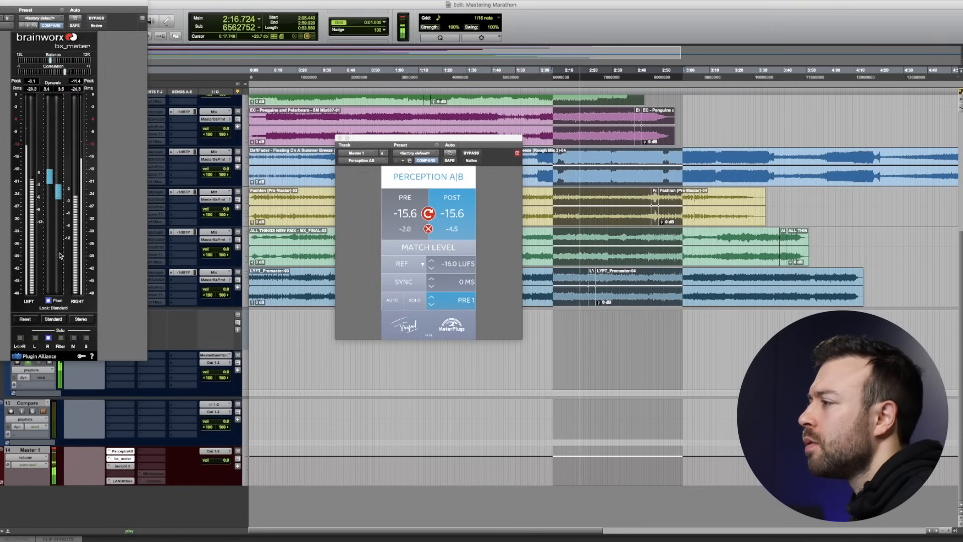
left_click(35, 337)
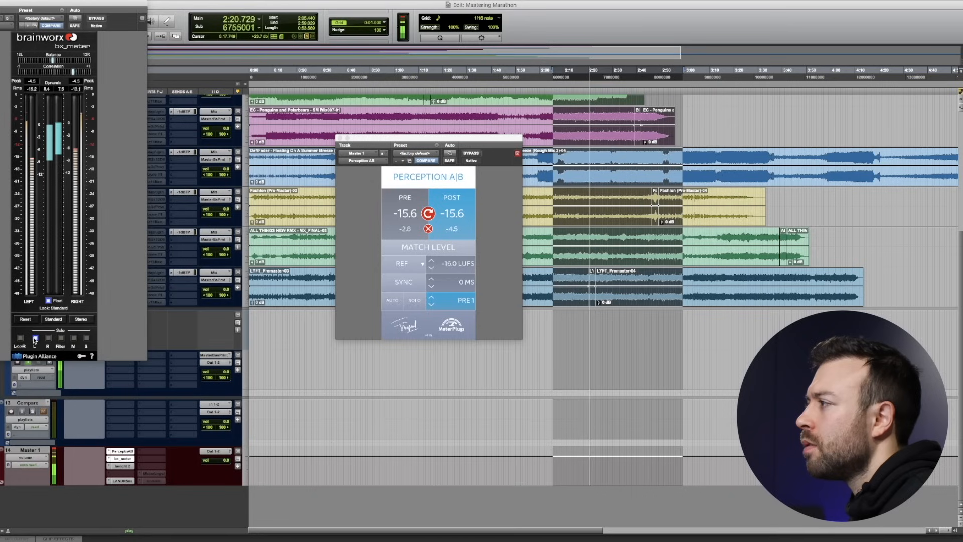
left_click_drag(103, 3, 378, 192)
In the first track's Basslane Pro, set the lowpass slope to 48 and Freq to 80 Hz
scroll(176, 180, "up", 5)
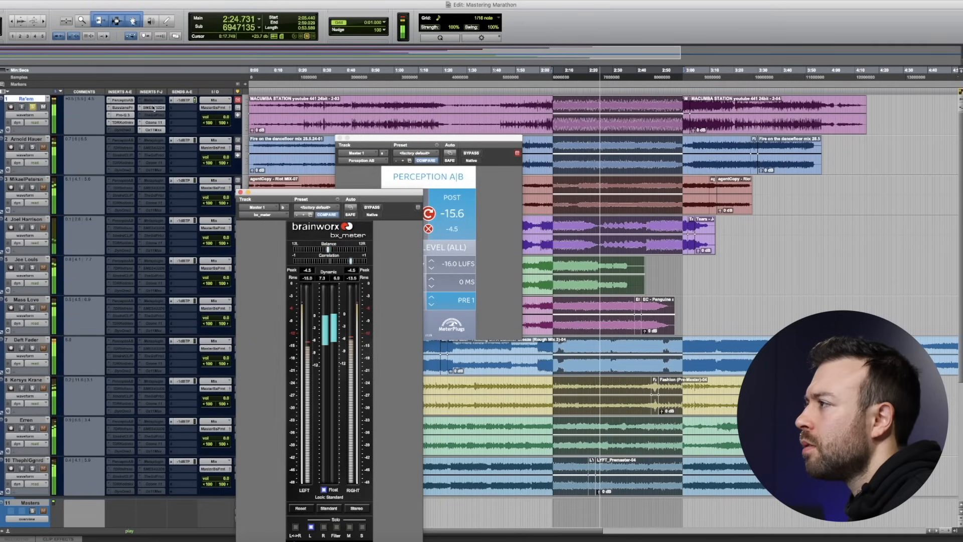
left_click(150, 123)
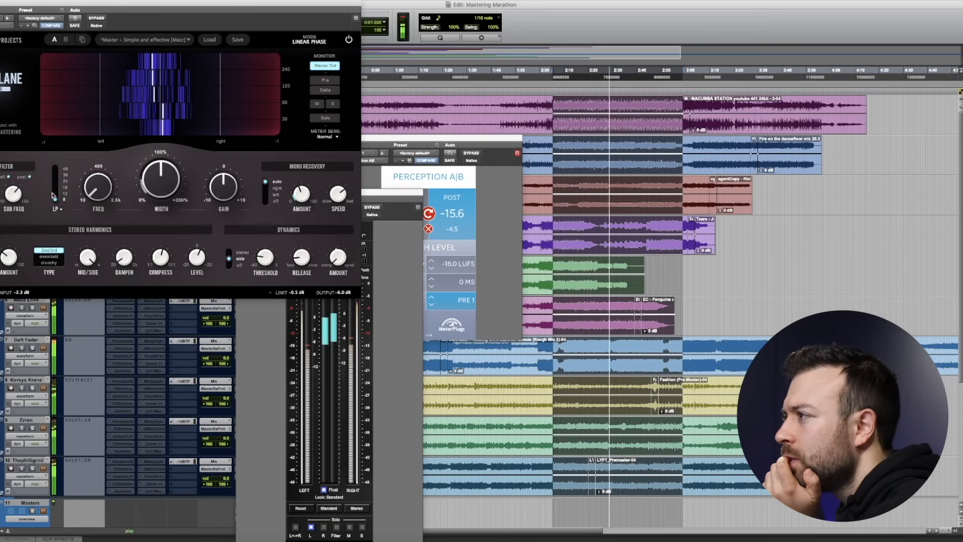
mouse_move(98, 186)
left_mouse_down()
mouse_move(87, 128)
mouse_move(93, 190)
left_mouse_up()
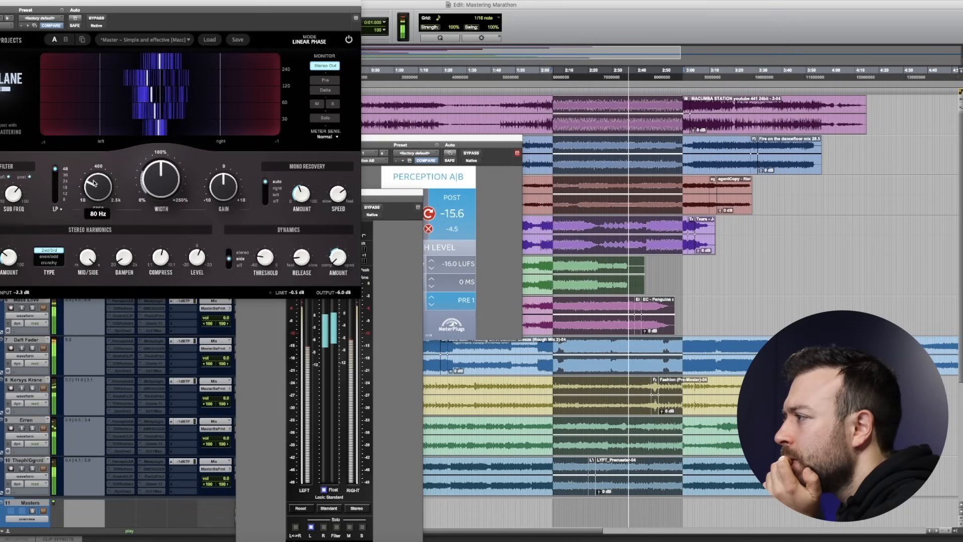
Audition the left and right channels in bx_meter, clear both solos, and close Basslane Pro
left_click(310, 527)
left_click(310, 527)
left_click(322, 527)
left_click(323, 527)
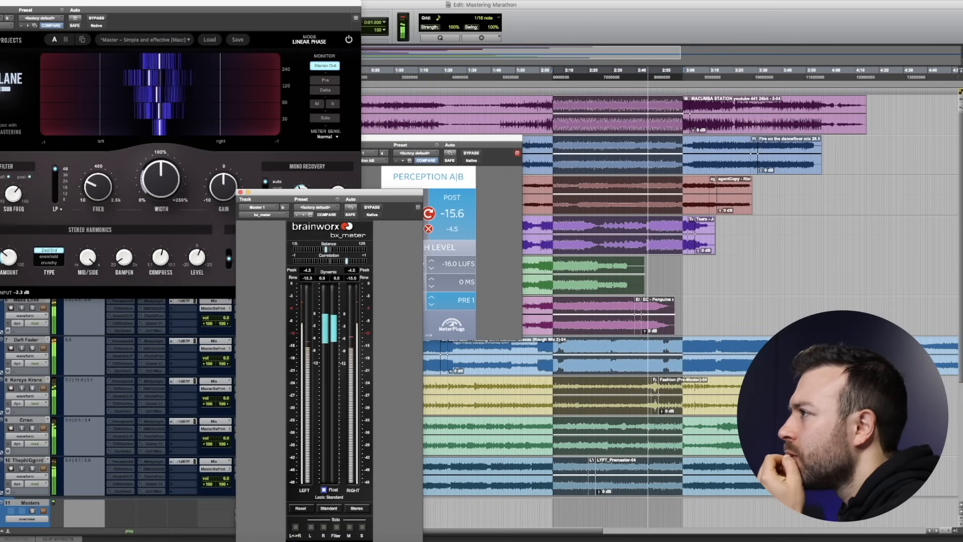
left_click(323, 213)
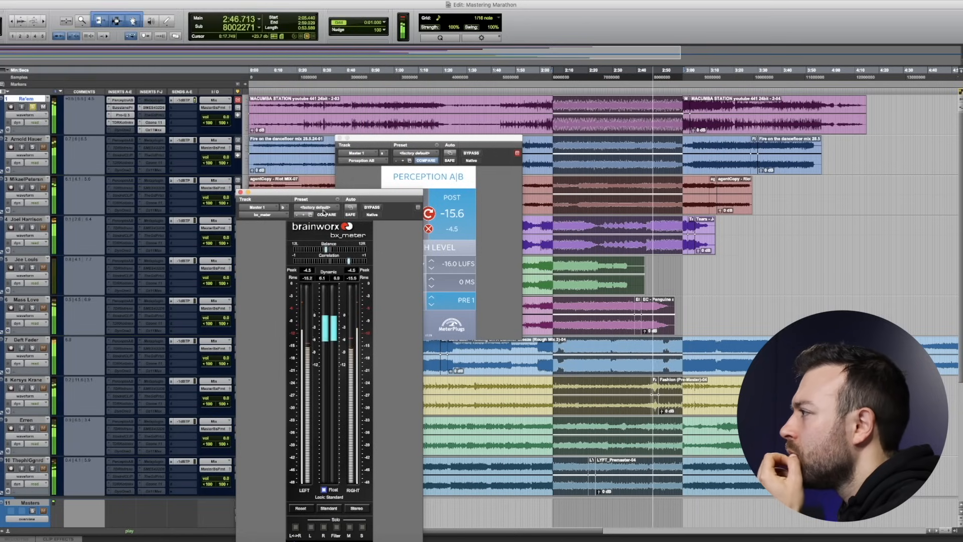
Bring Perception AB to the front with Post active, and view the first track's Pro-Q 3 and Sontec equalizers
left_click(451, 206)
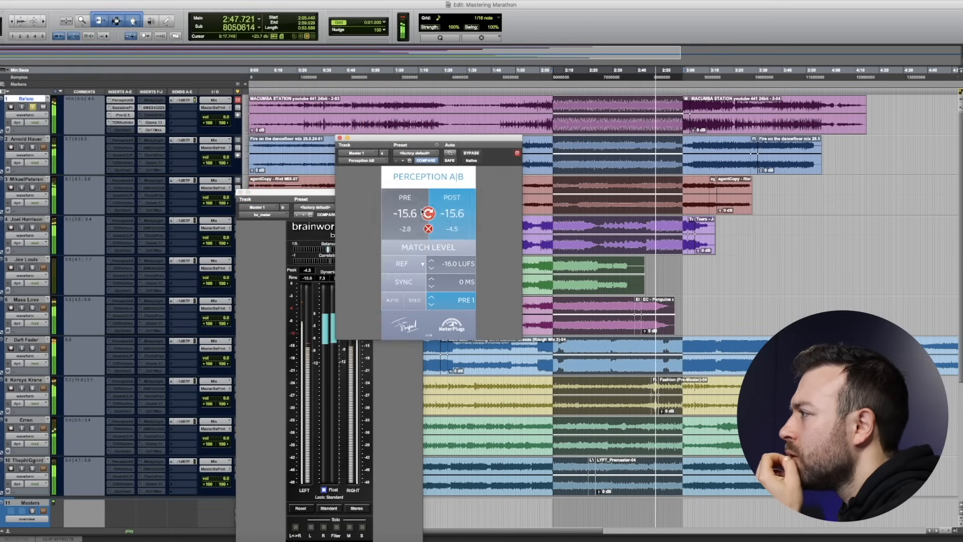
left_click(457, 205)
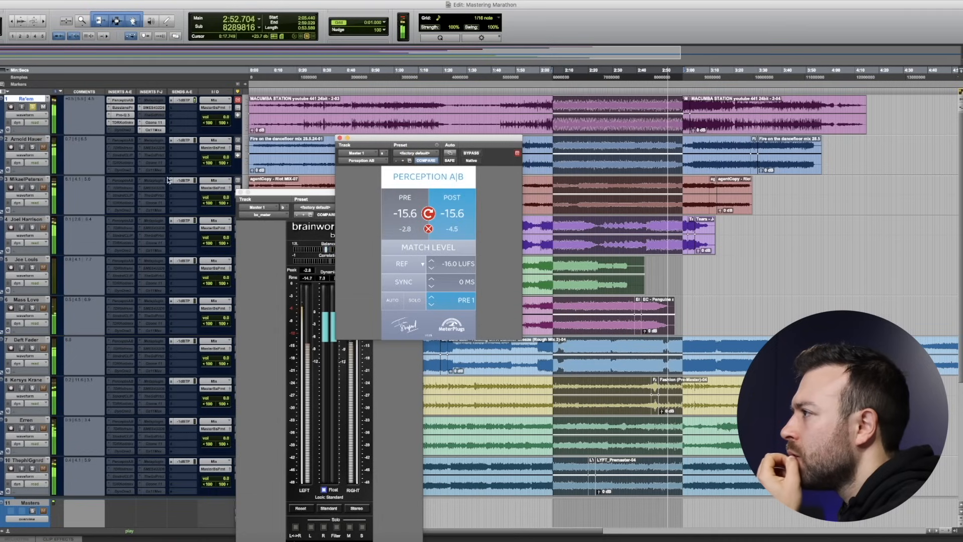
left_click(123, 115)
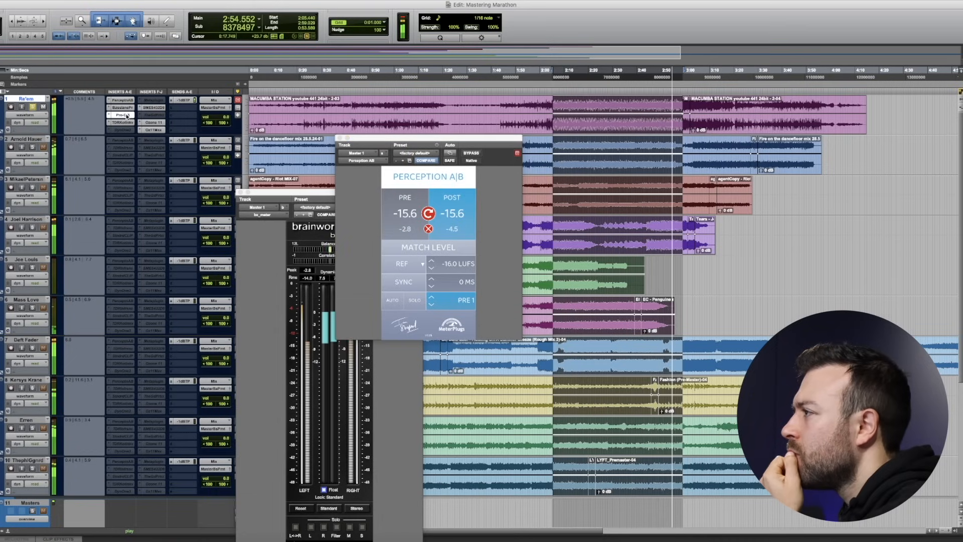
mouse_move(603, 272)
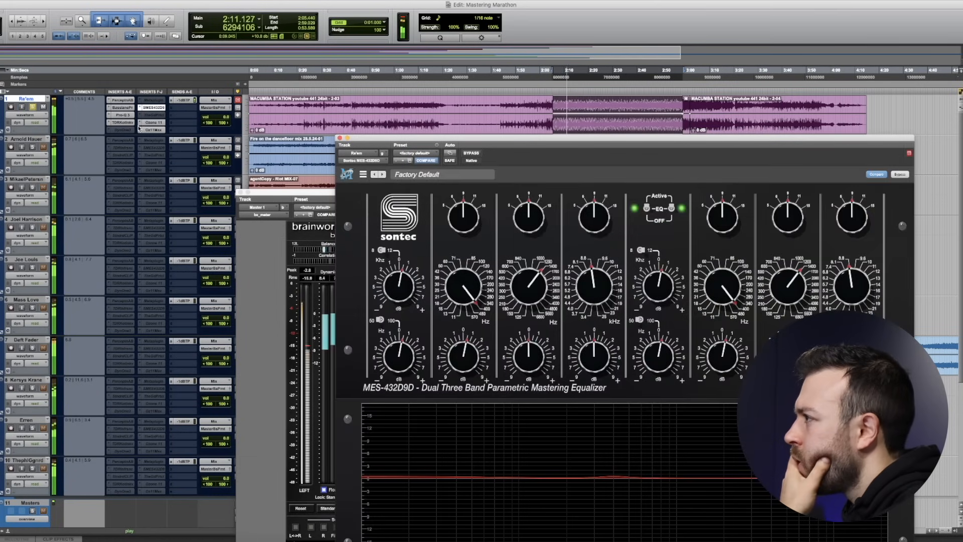
Reopen Perception AB on Master 1 and compare the Pre signal with Post while the first track plays
scroll(161, 279, "down", 5)
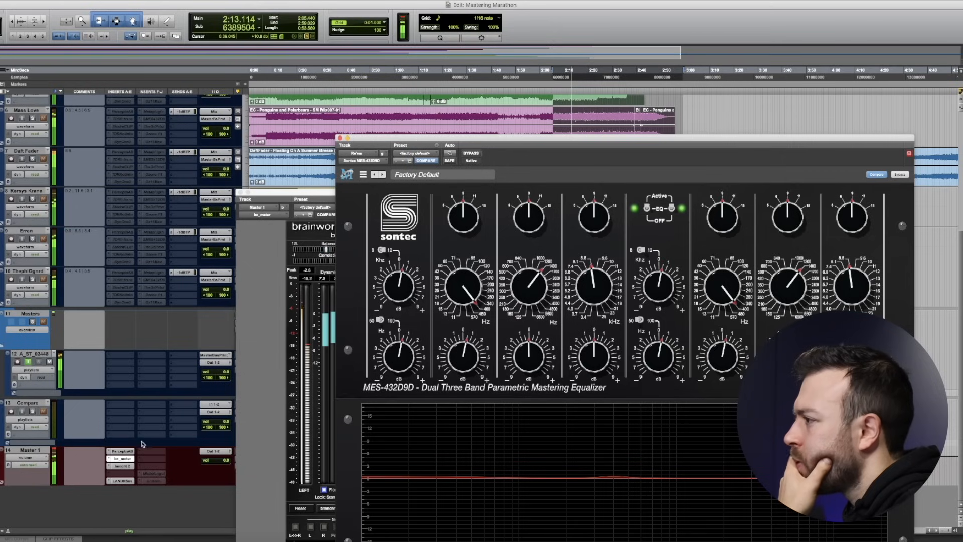
left_click(128, 455)
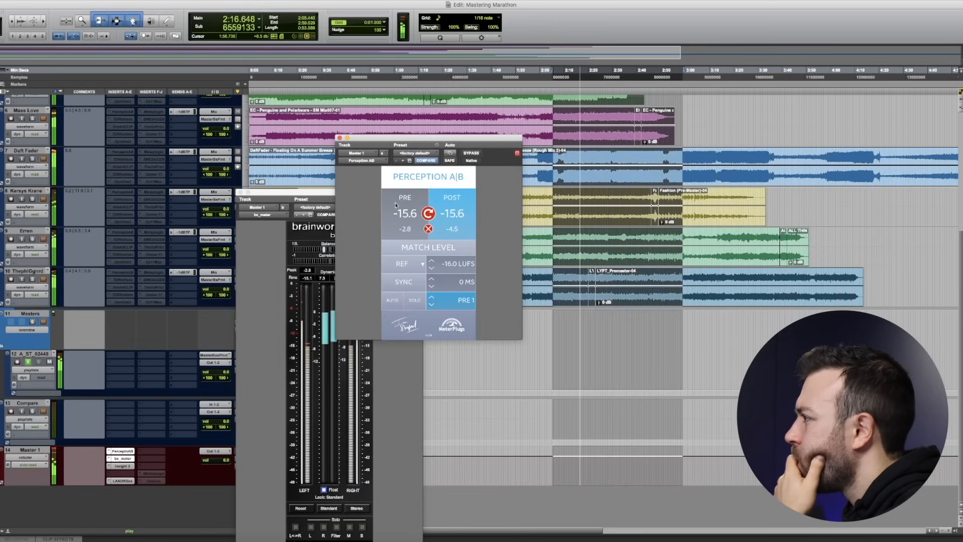
left_click(395, 205)
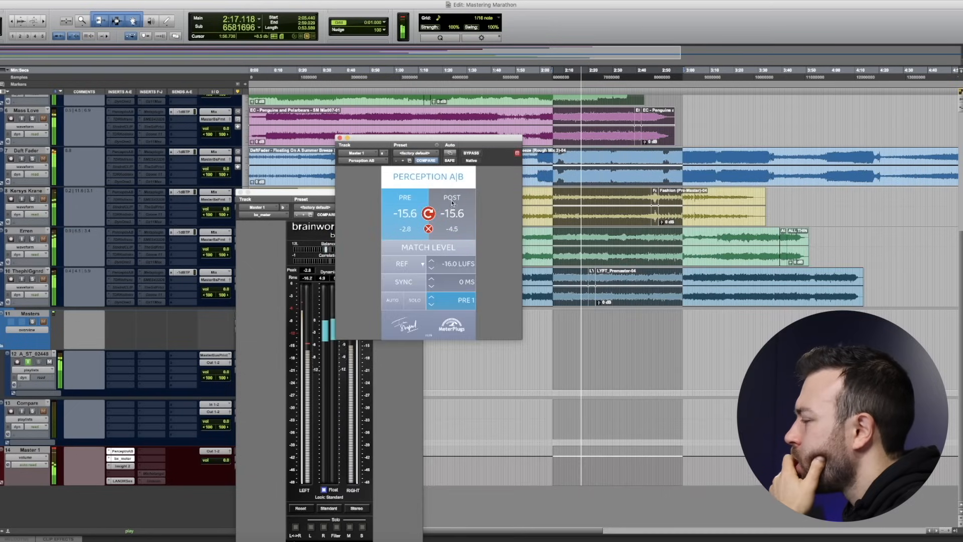
scroll(583, 242, "up", 4)
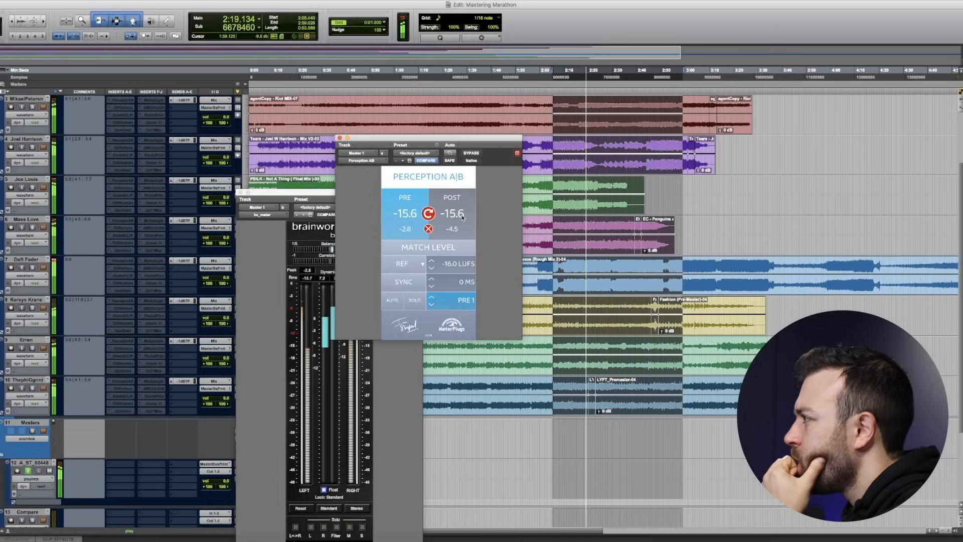
left_click(444, 215)
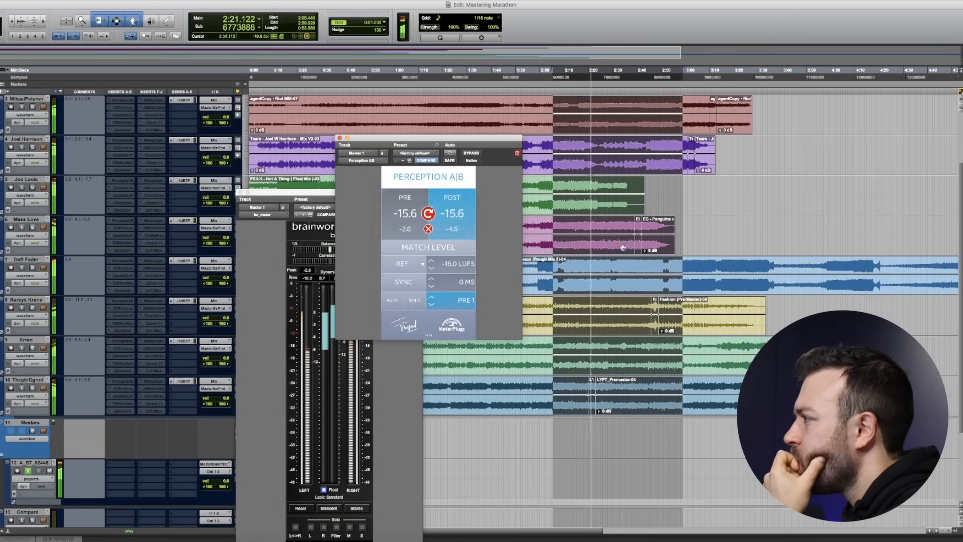
Close bx_meter and audition Pre against Post once more in Perception AB
scroll(240, 202, "up", 3)
left_click(241, 192)
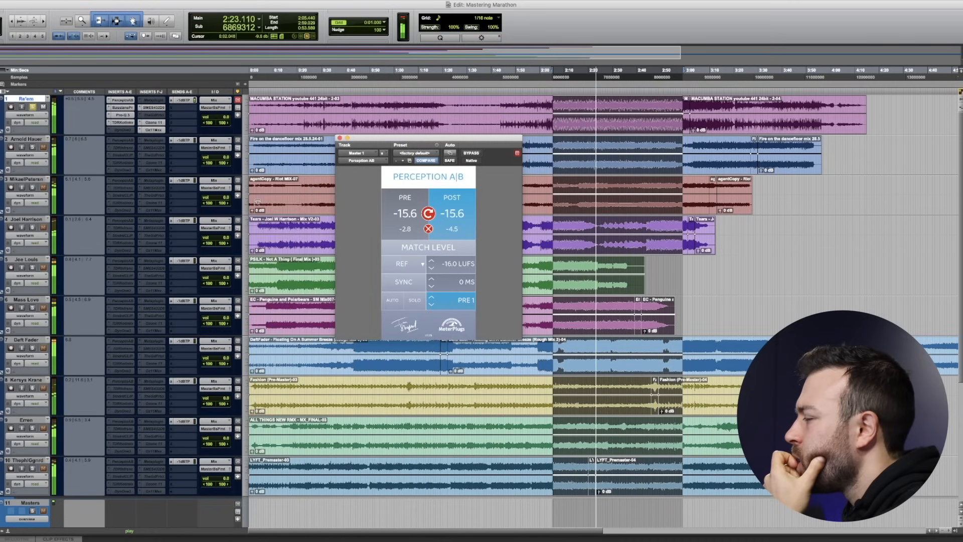
left_click(412, 211)
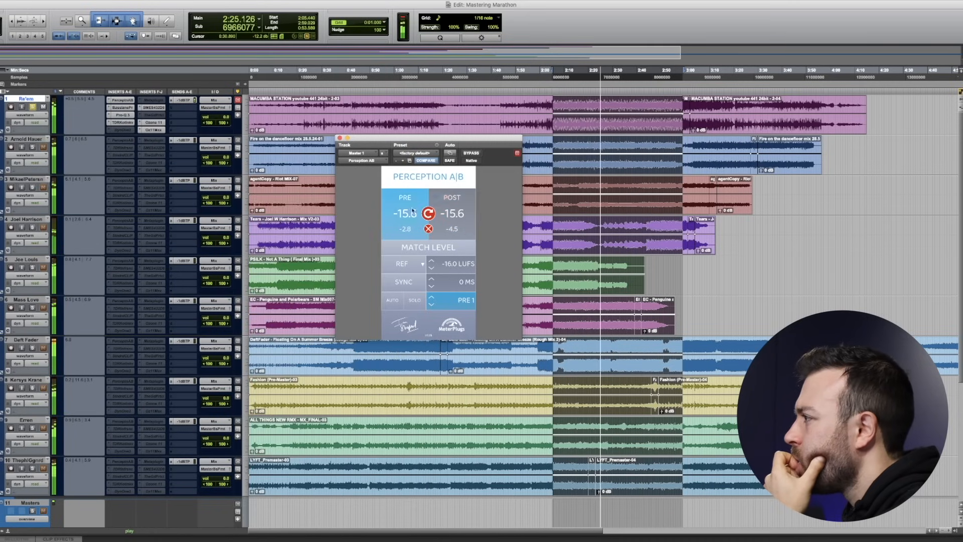
left_click(463, 204)
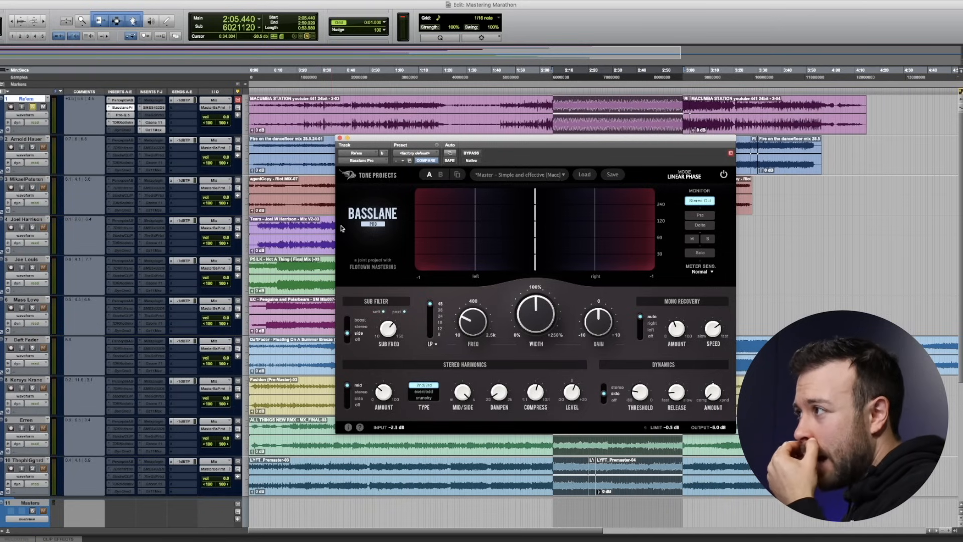
Review the first track's Sontec equalizer and Ozone 11 modules, and open Insight 2 on Master 1
left_click(145, 108)
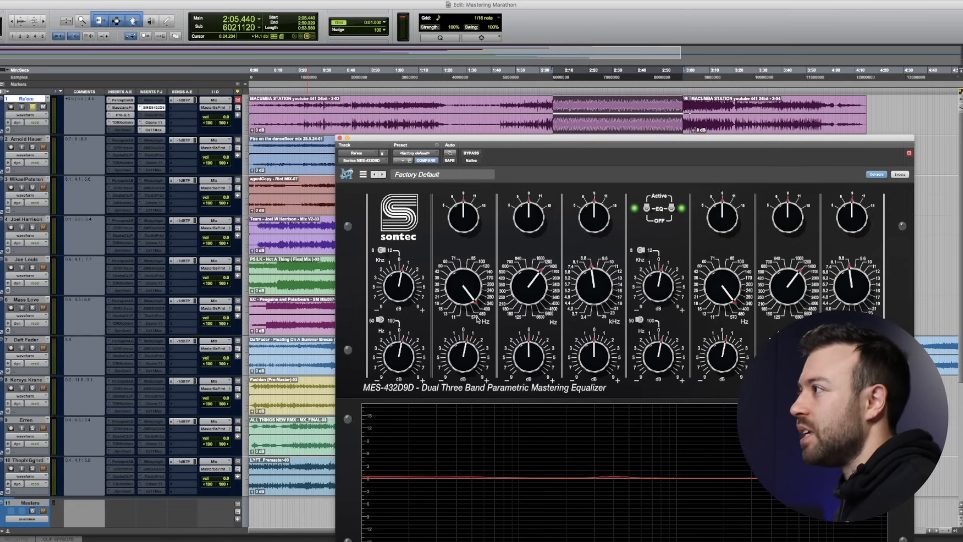
left_click(157, 125)
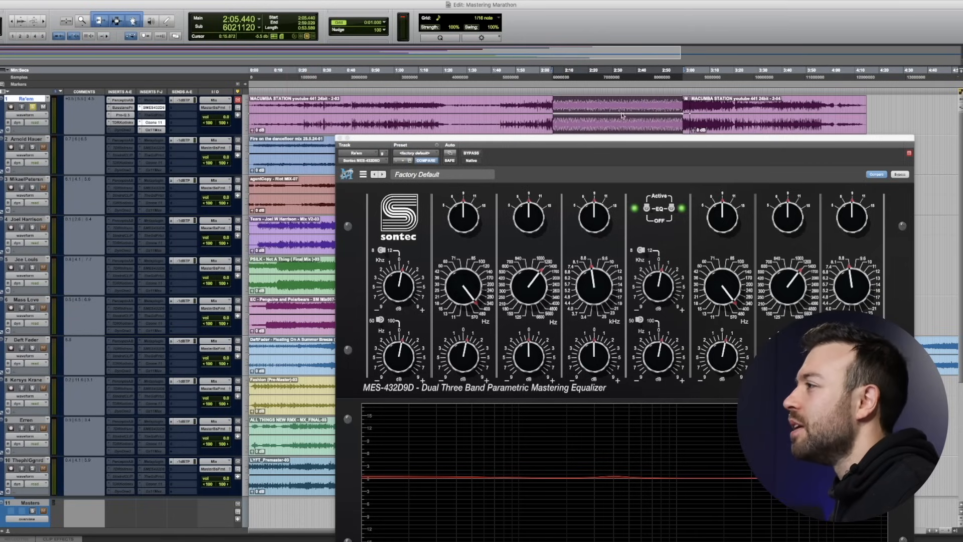
scroll(224, 178, "down", 5)
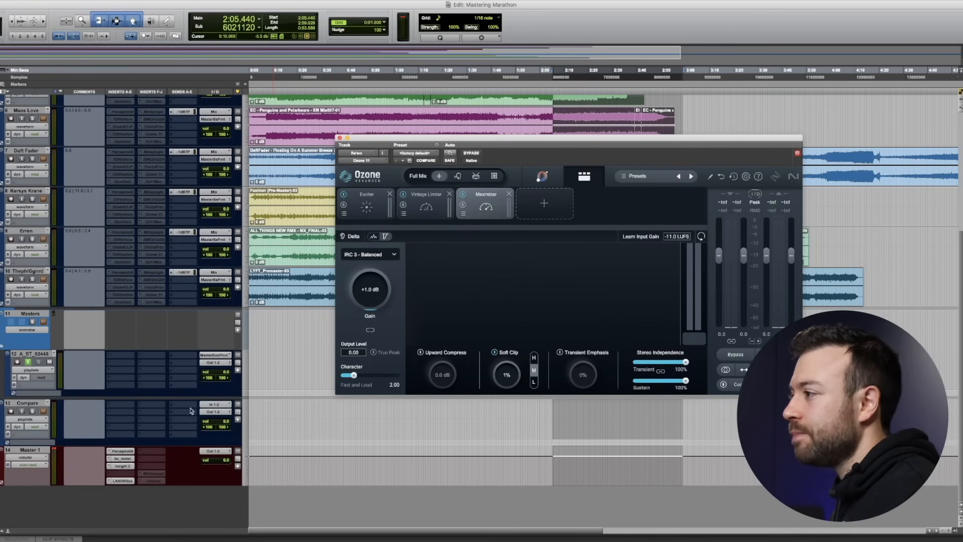
left_click(123, 466)
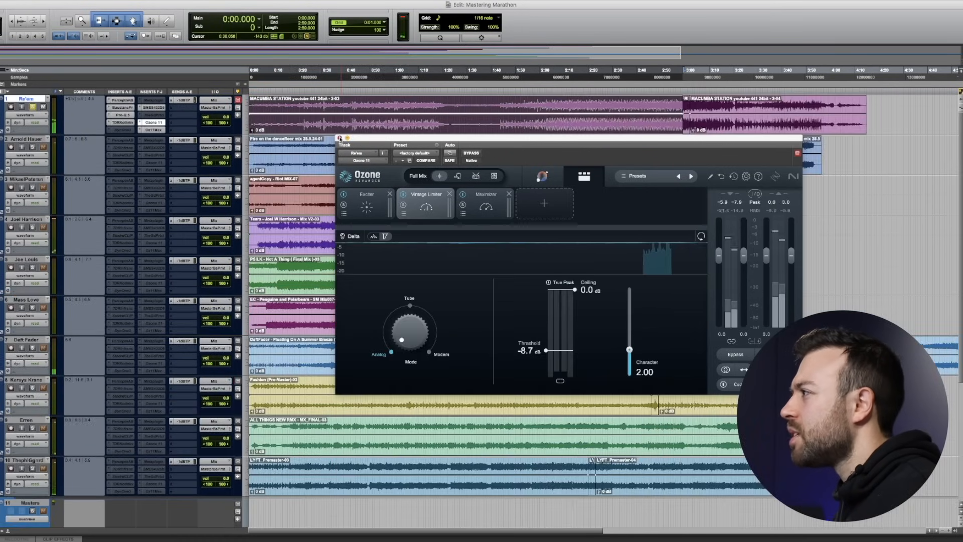
Select the passage from about 2:13.8 to 3:00.7 and play it on Pre in Master 1's Perception AB
left_click(686, 74)
scroll(63, 501, "down", 5)
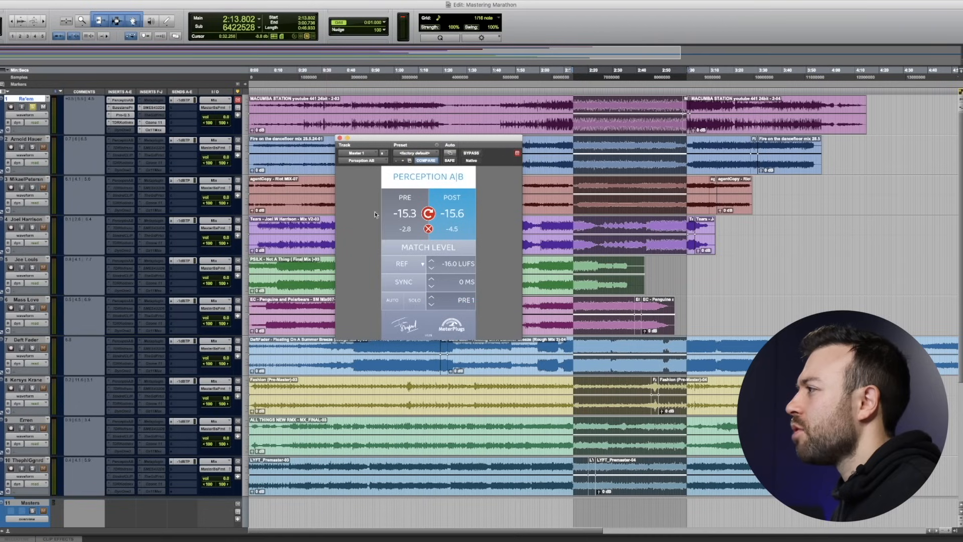
left_click(398, 210)
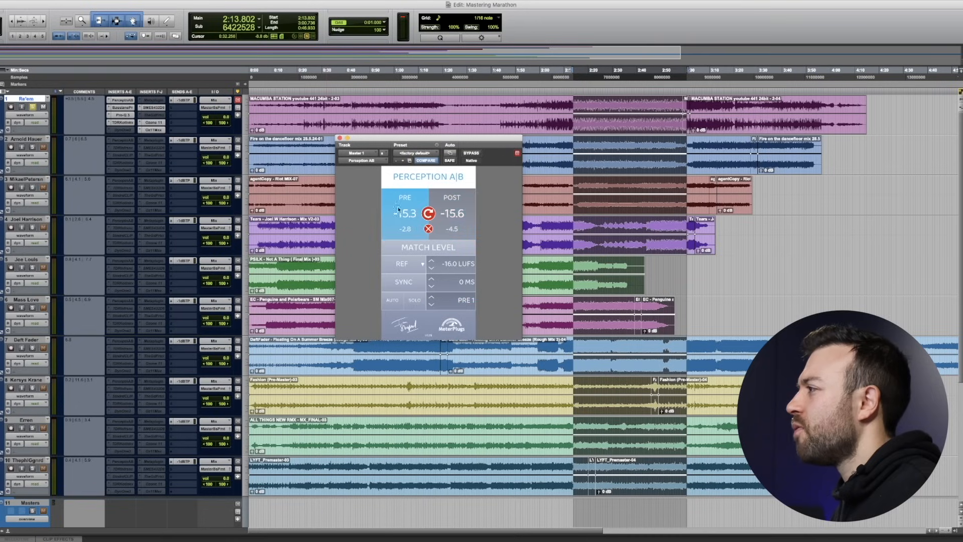
left_click(461, 210)
left_click(392, 198)
key("space")
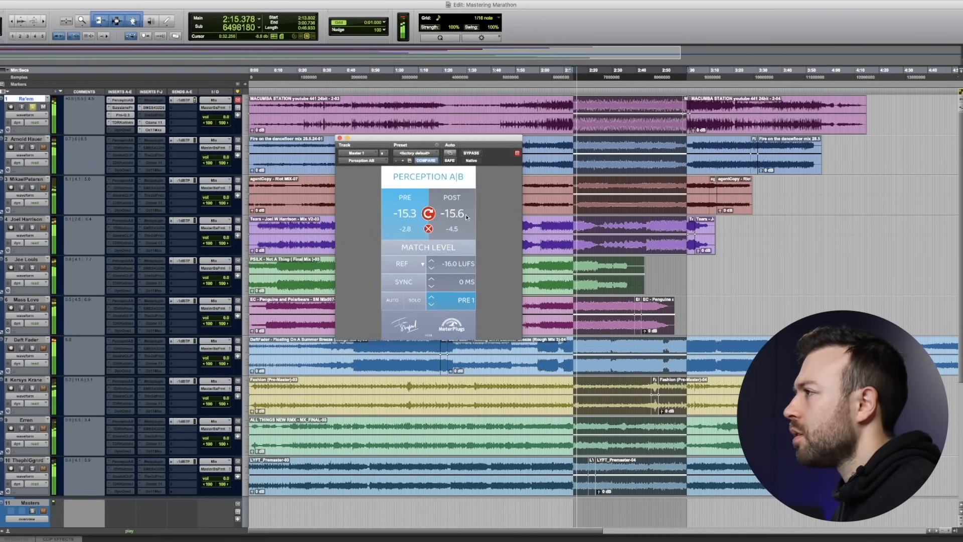
Alternate between Post and Pre in Perception AB during playback, finish on Post, and stop playback
left_click(464, 213)
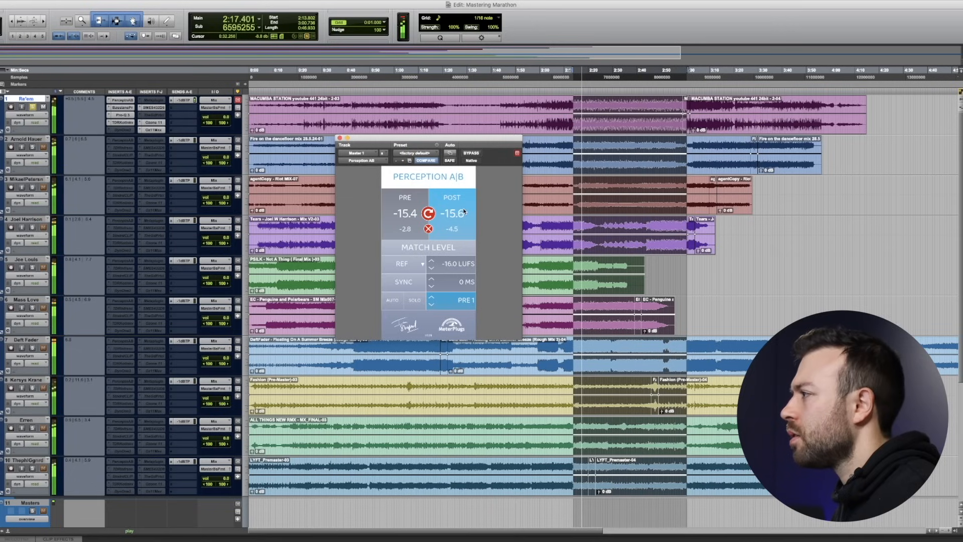
left_click(400, 199)
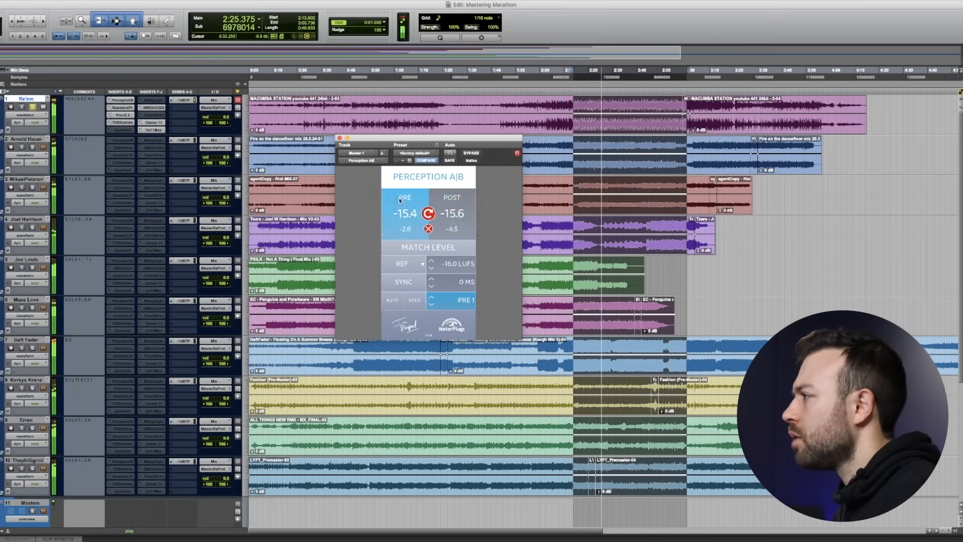
left_click(468, 213)
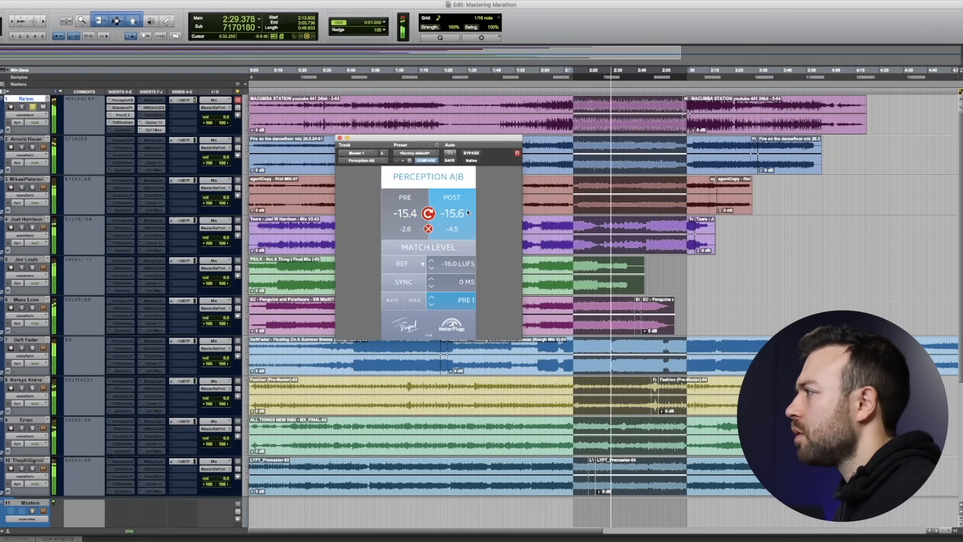
left_click(405, 198)
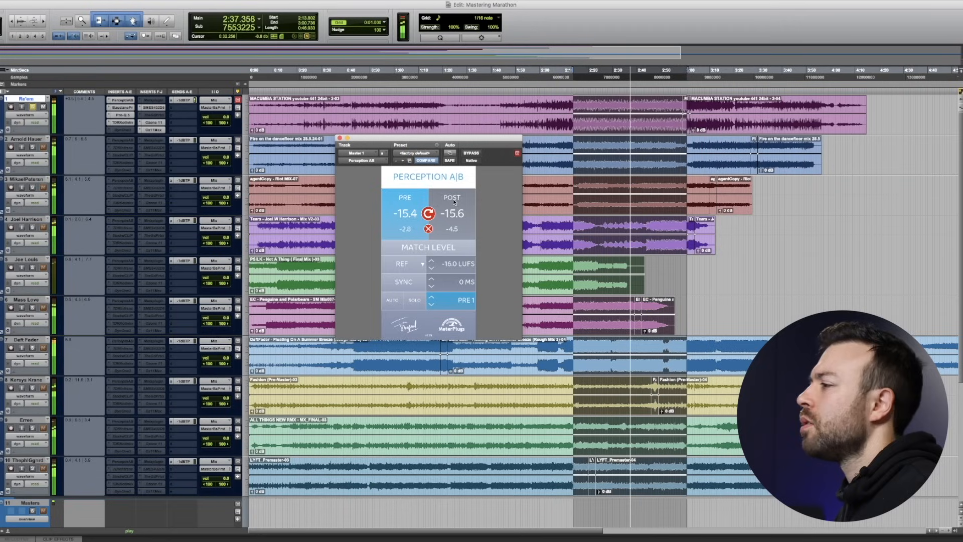
left_click(454, 200)
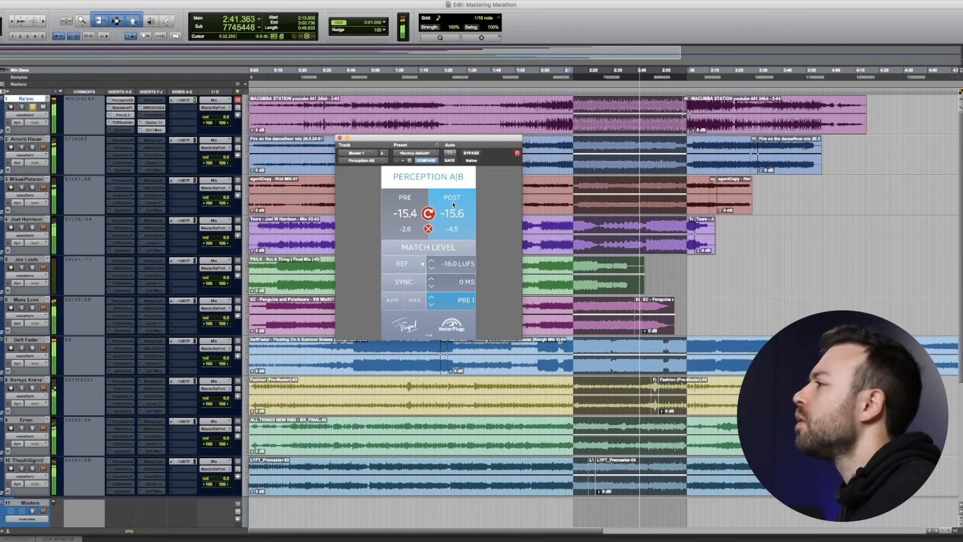
key("space")
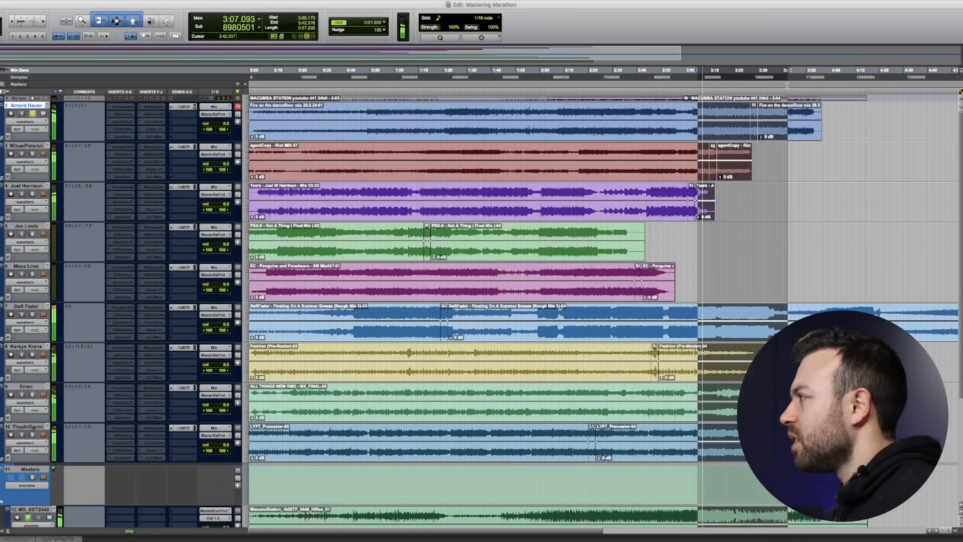
Open Insight 2 on Master 1 while the second track plays and show its Sound Field meter
left_click(682, 78)
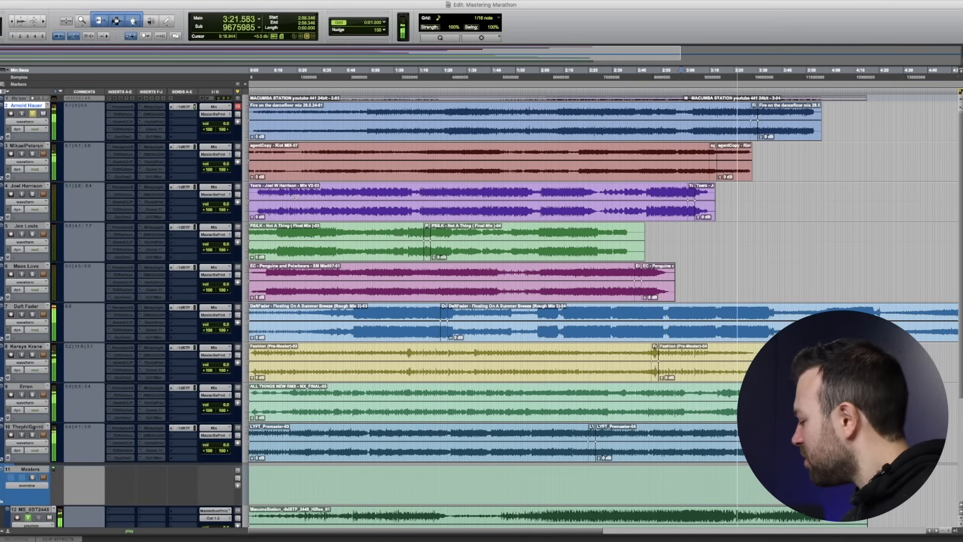
scroll(112, 443, "down", 5)
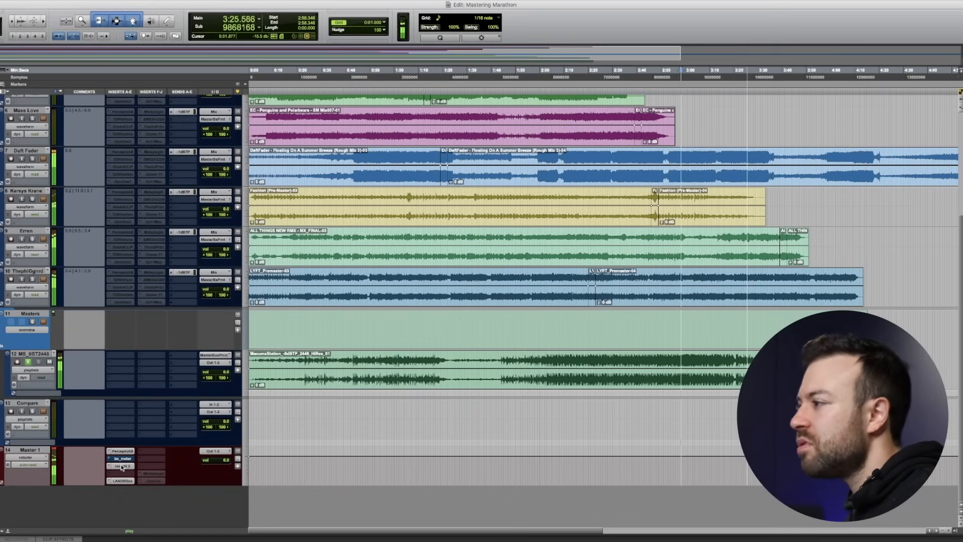
key("ctrl+alt+super+w")
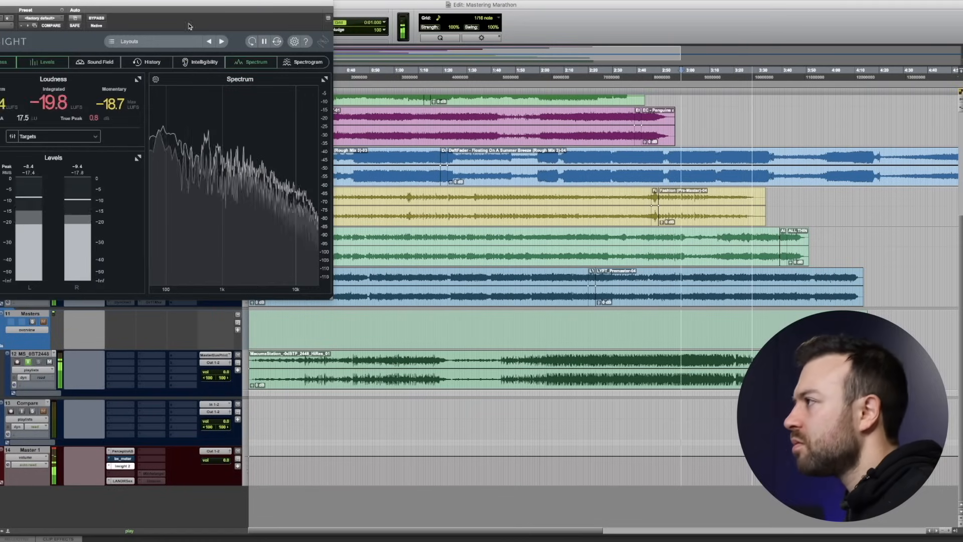
left_click(111, 61)
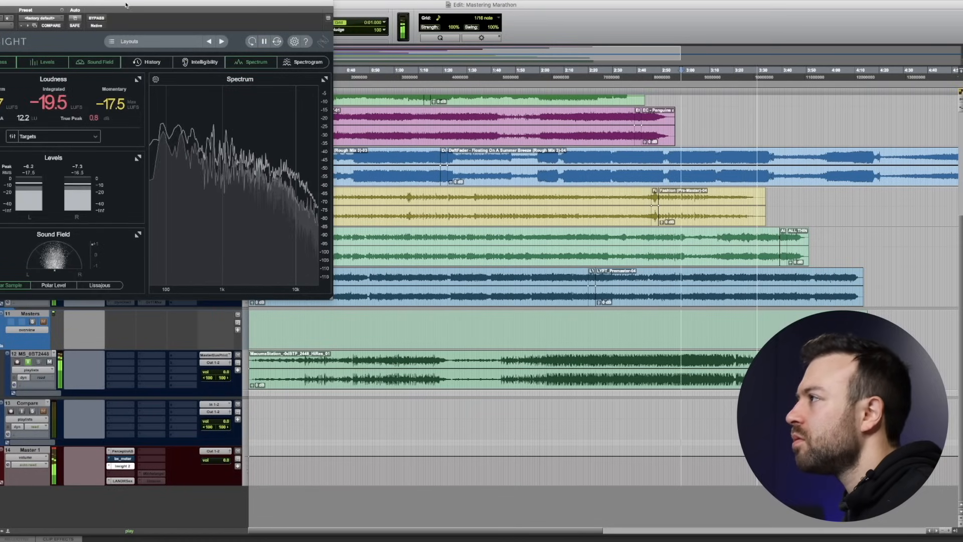
Expand Insight 2's Spectrum view to fill the plug-in window and place the window over the lower tracks
key("KP_Decimal")
key("KP_1")
key("KP_Multiply")
scroll(560, 216, "up", 1)
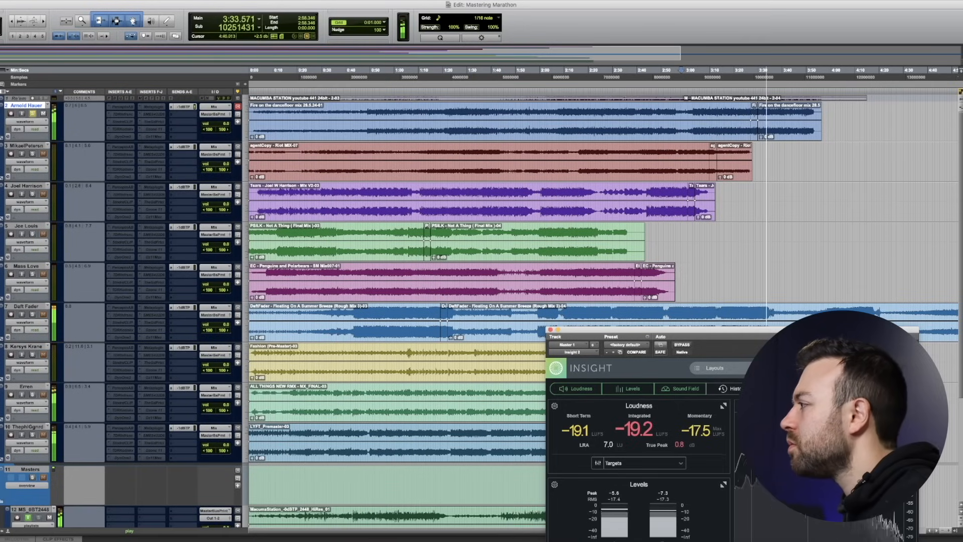
left_click(910, 405)
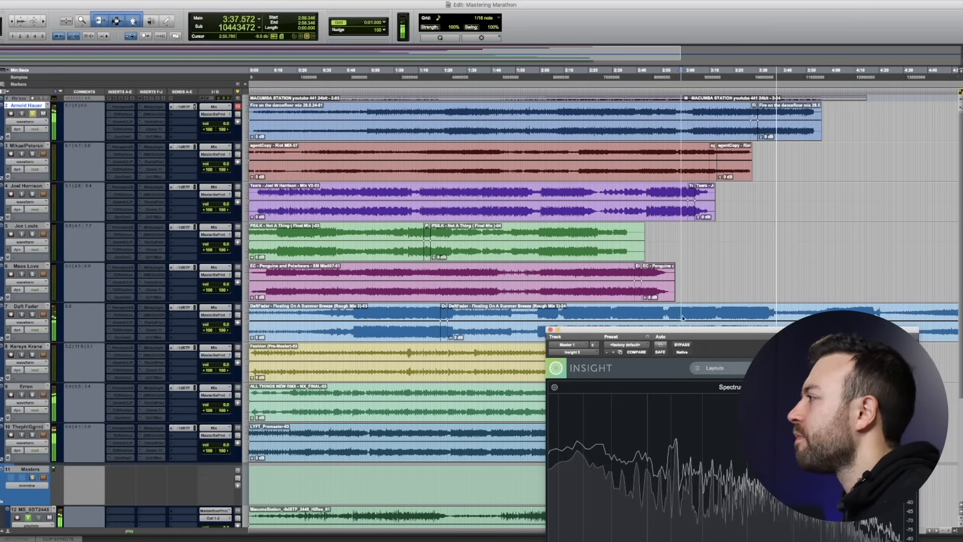
left_click_drag(698, 339, 676, 259)
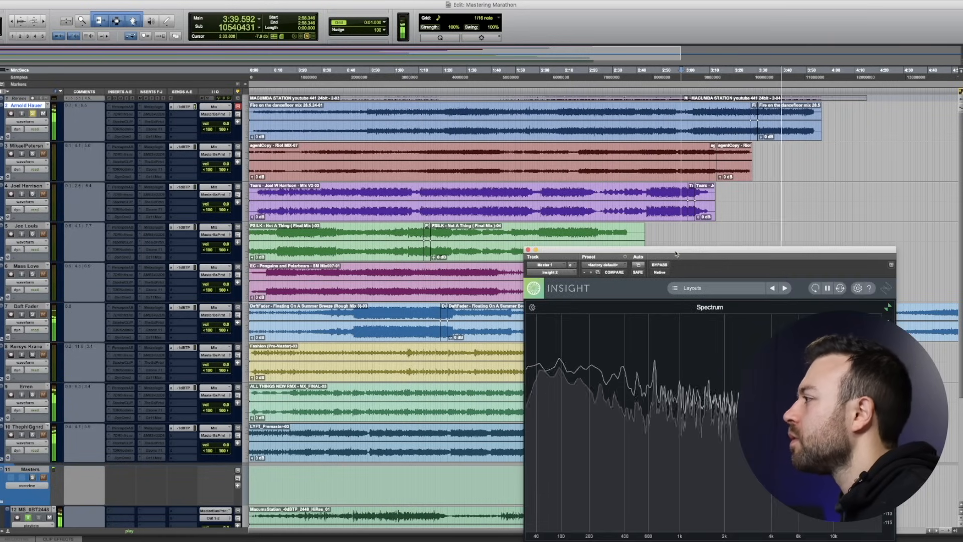
Select the second track's passage from about 3:03 to 3:41, audition it against the spectrum, and stop playback
left_click_drag(695, 71, 787, 70)
key("space")
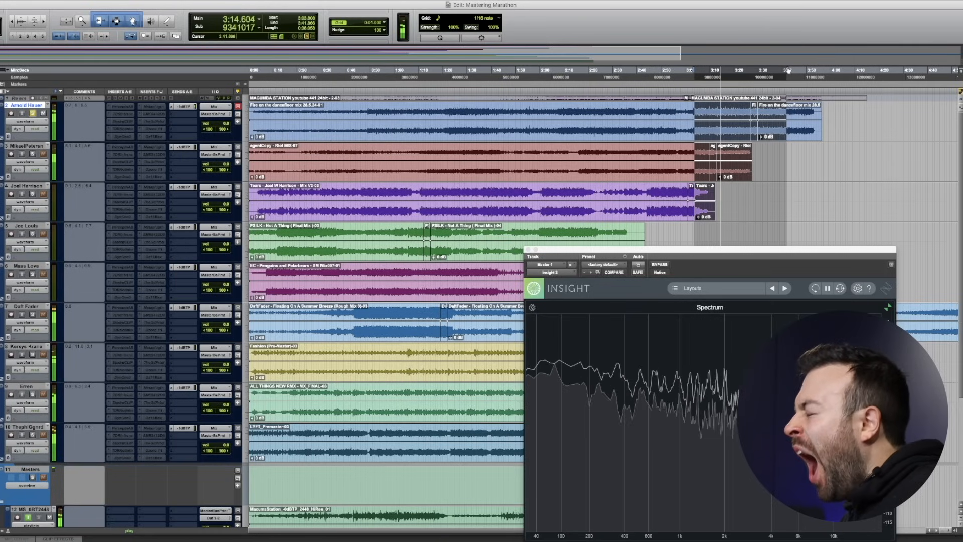
key("space")
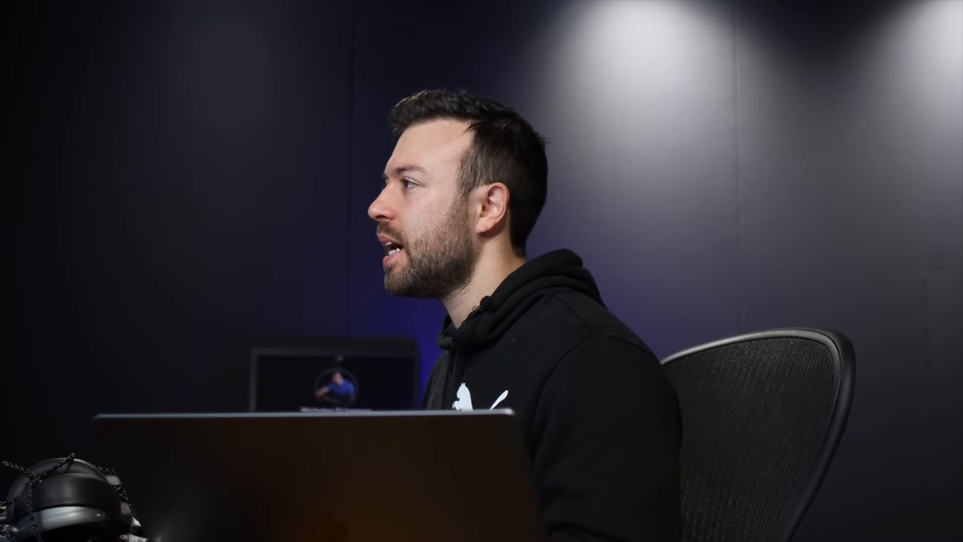
Insert Ozone 11 on the second track, set its processing focus to Drums, and add an Equalizer module
left_click(122, 100)
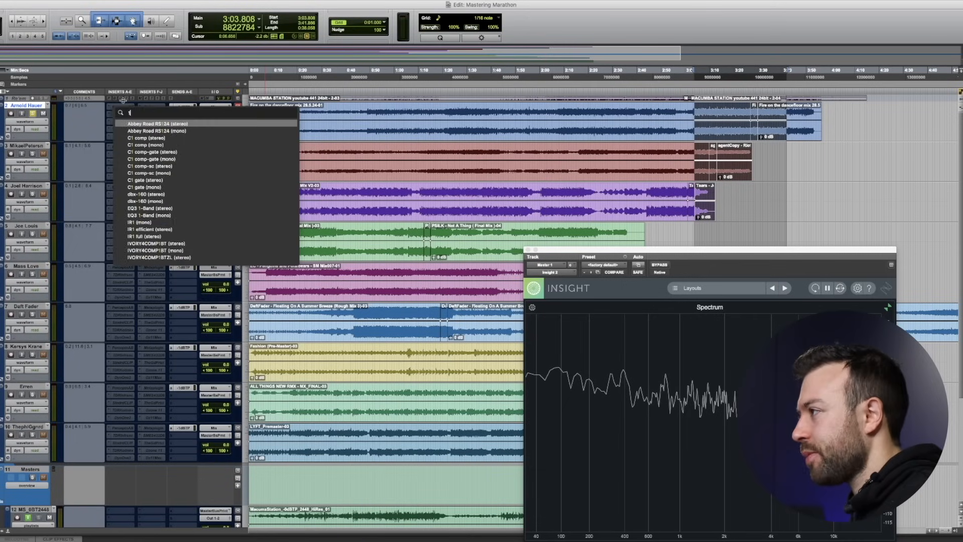
key("Escape")
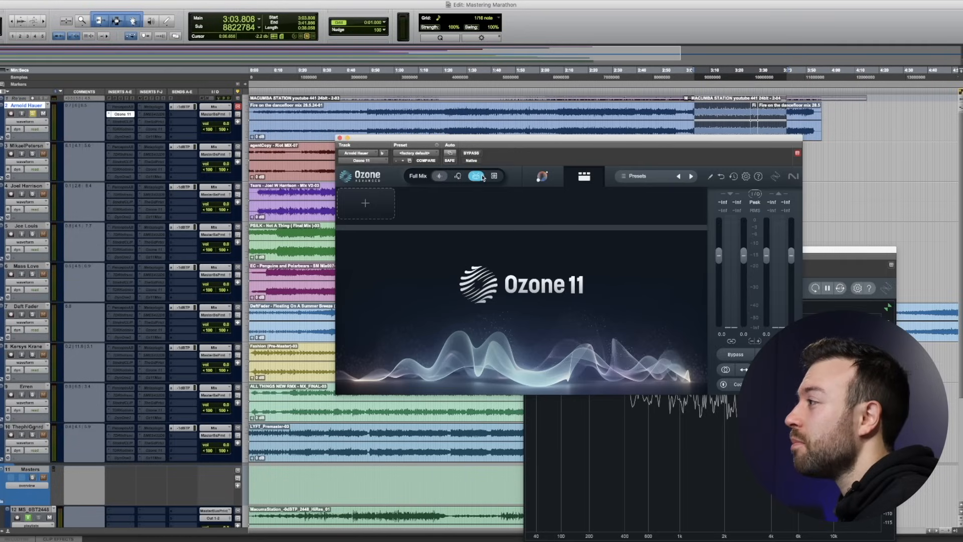
left_click(384, 220)
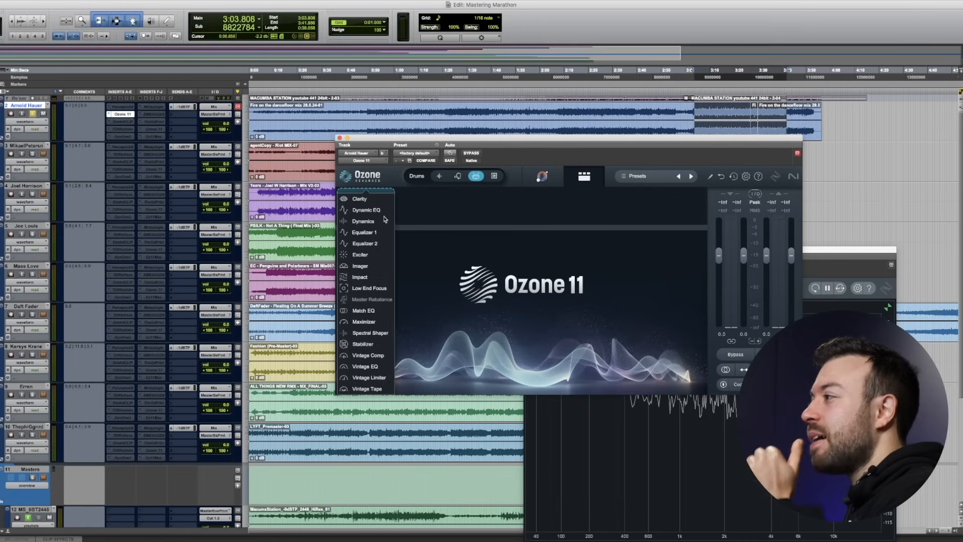
left_click(373, 244)
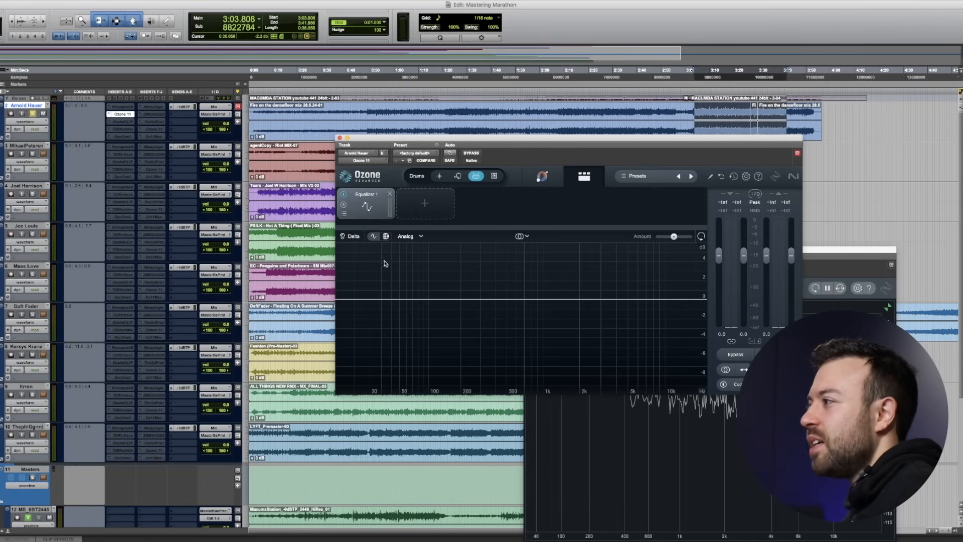
Set the drum equalizer to Transient/Sustain mode and add a transient low shelf of 1.0 dB at about 230 Hz during playback
left_click(527, 240)
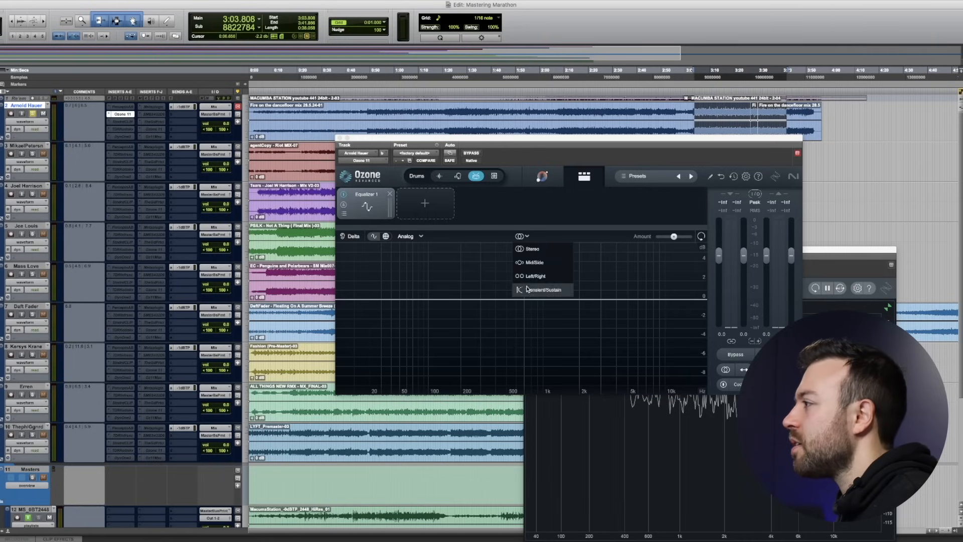
left_click(540, 286)
key("space")
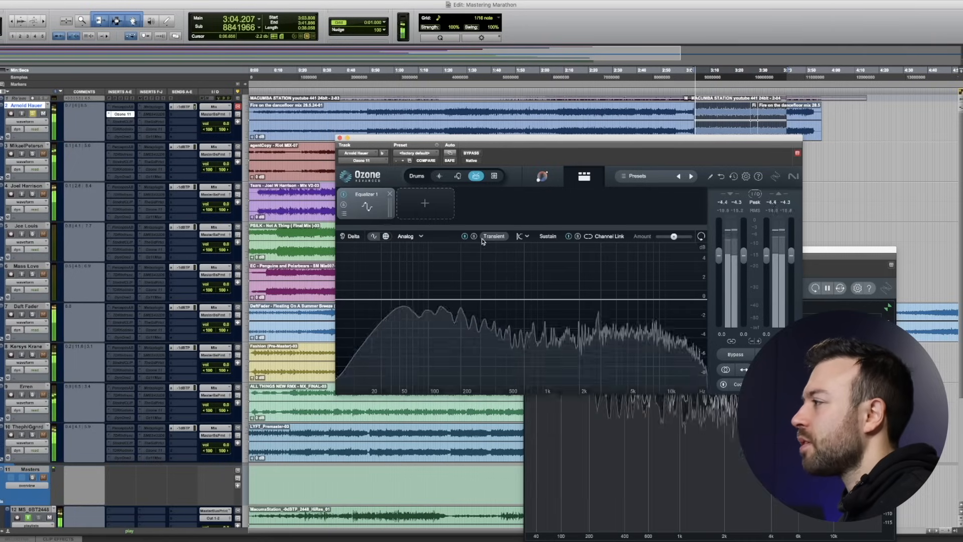
double_click(401, 299)
left_click_drag(401, 299, 468, 292)
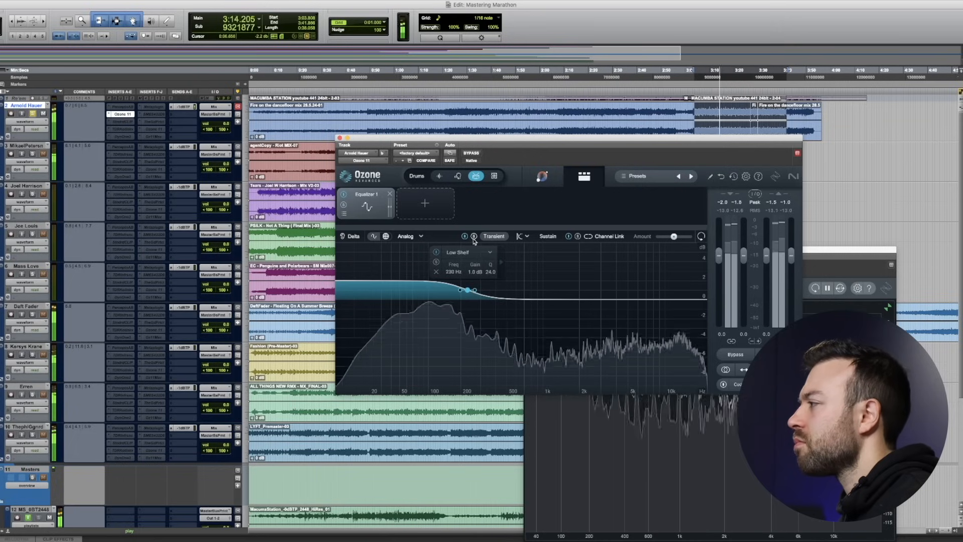
Audition the drum low shelf against Insight 2's spectrum, compare with Ozone 11 bypassed and re-enabled, and stop playback
left_click(828, 258)
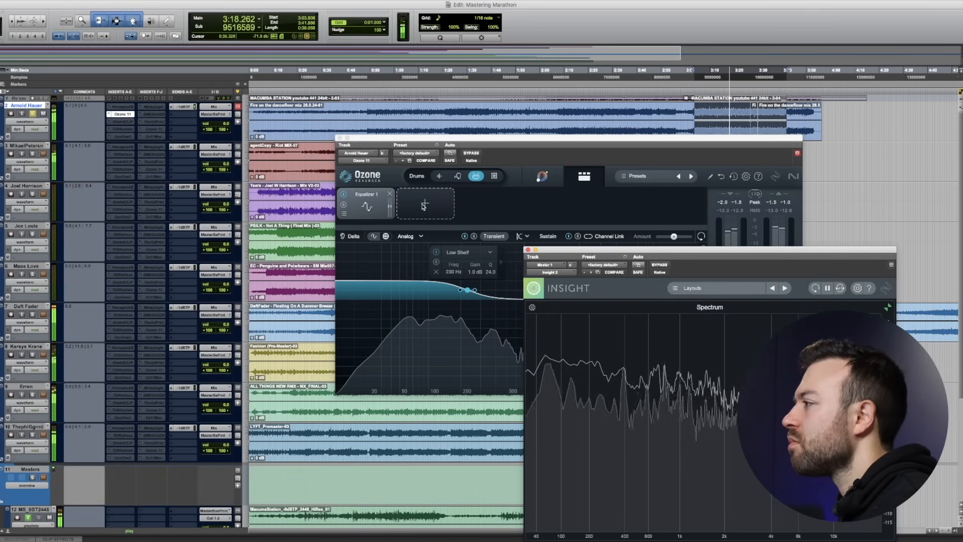
left_click(438, 176)
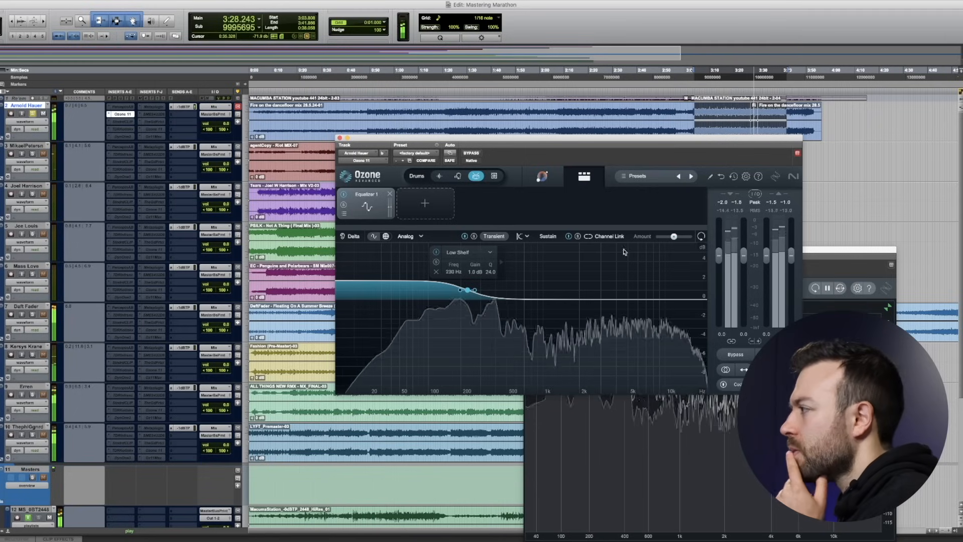
left_click(835, 271)
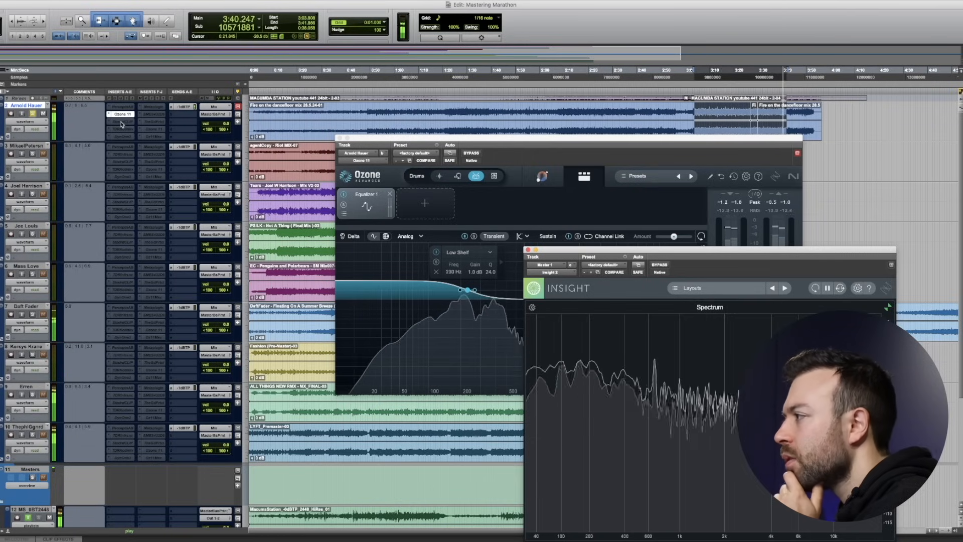
left_click(468, 154)
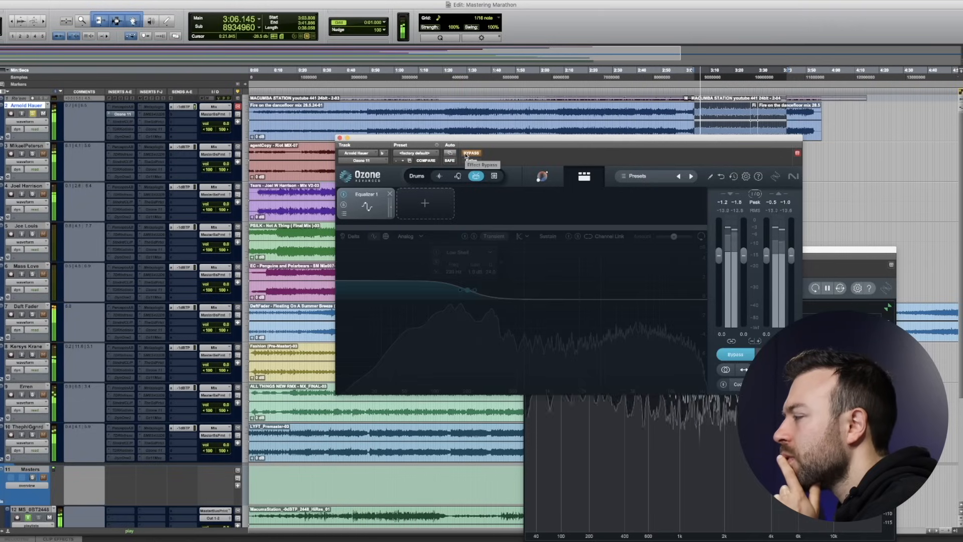
left_click(466, 153)
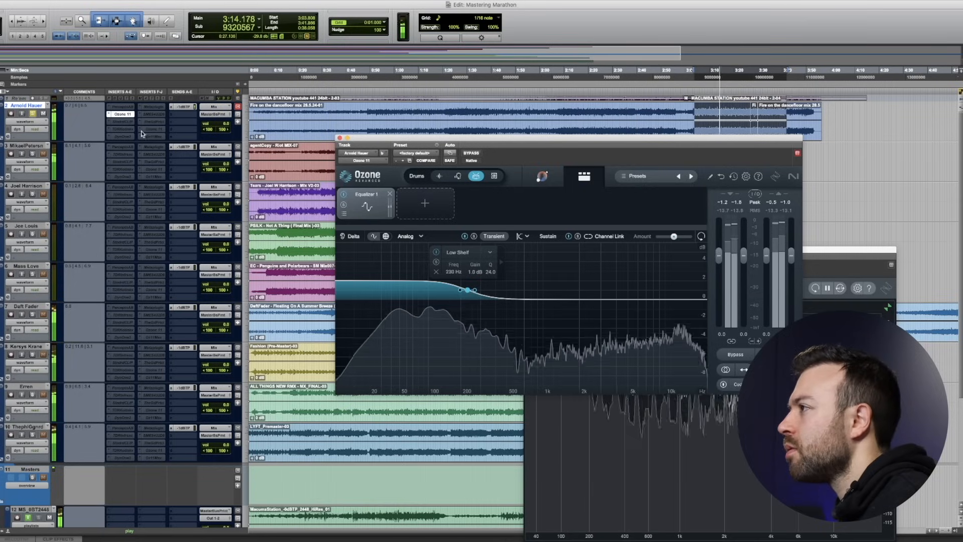
key("space")
Copy the second track's Ozone 11 to the next insert slot and set the copy's processing focus to Bass
left_click_drag(120, 119, 121, 123)
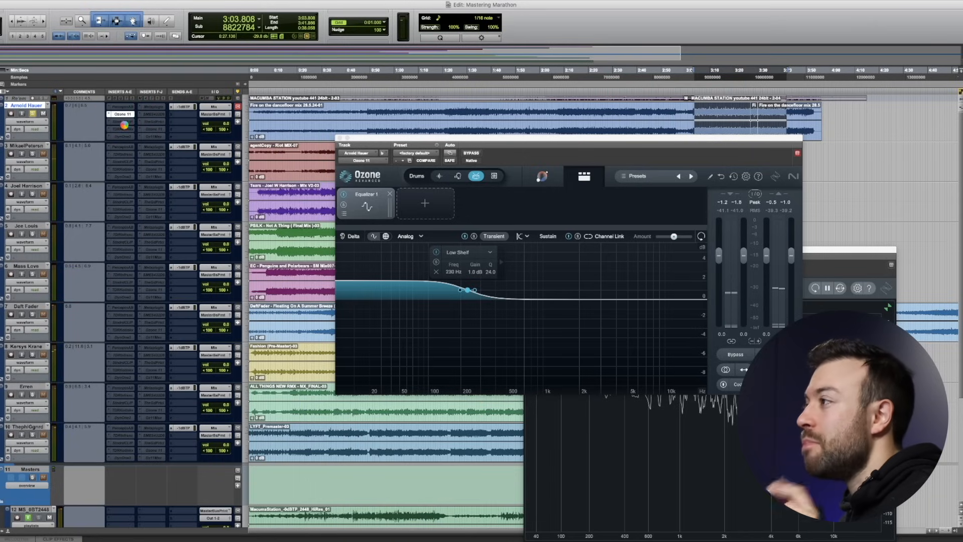
left_click_drag(124, 123, 125, 122)
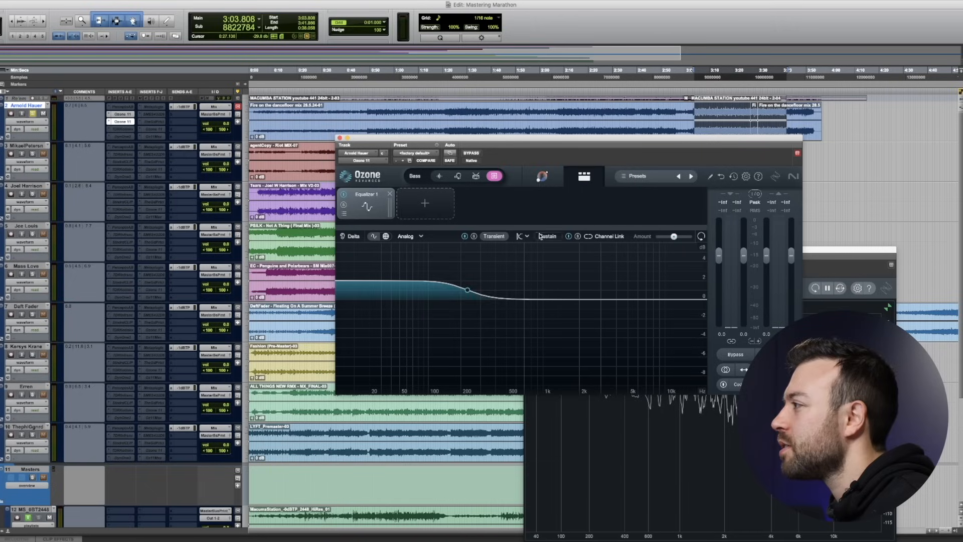
Try a Sustain low shelf of about -1.1 dB at about 193 Hz in the Bass instance's equalizer during playback
left_click(542, 236)
left_click(494, 238)
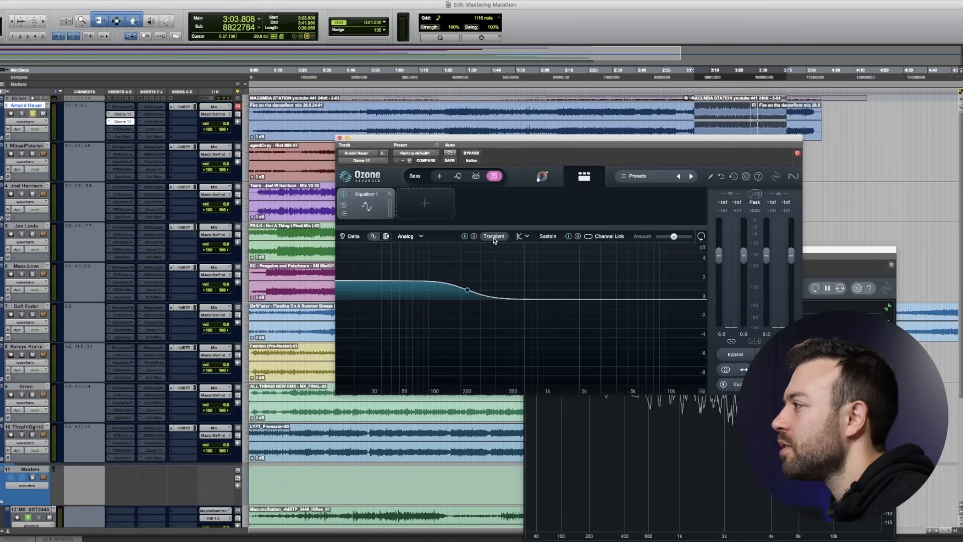
left_click(466, 291)
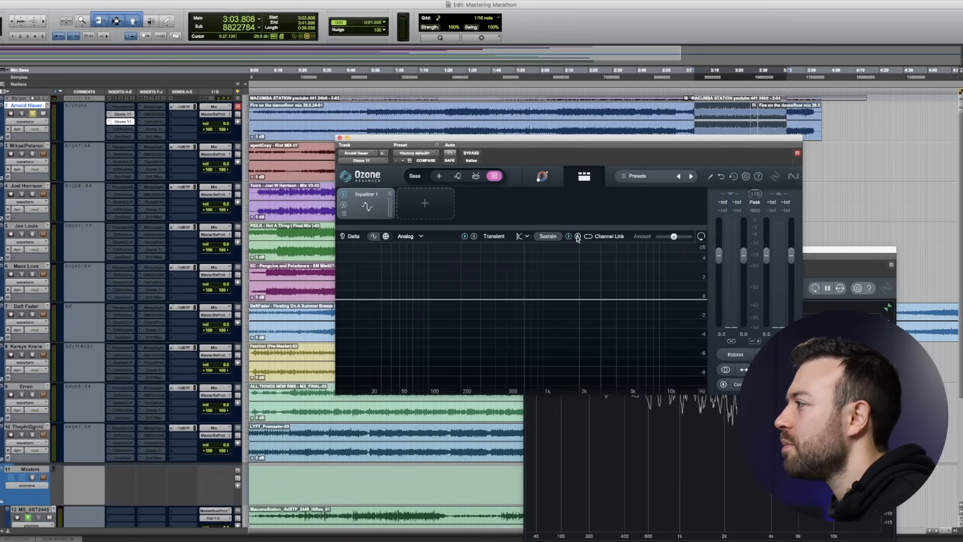
key("space")
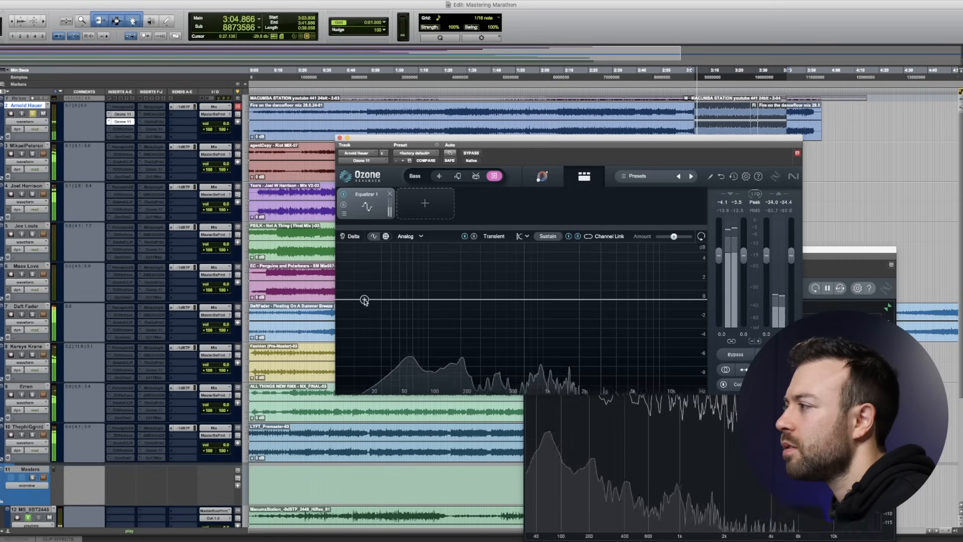
left_click(428, 315)
left_click_drag(431, 321, 465, 317)
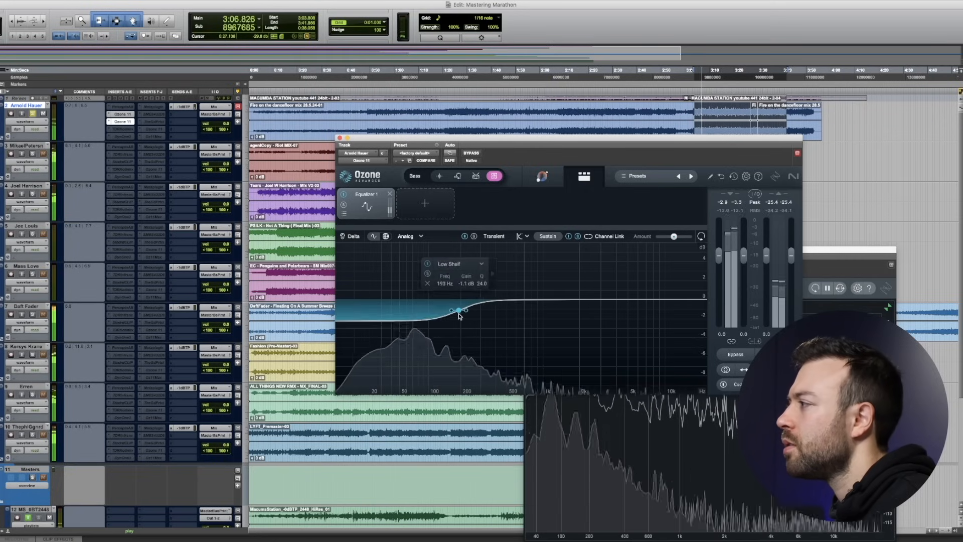
Switch the bass equalizer to Stereo, audition its low shelf and set it to -1.0 dB at about 232 Hz, and close the plug-in
left_click(519, 237)
left_click(536, 249)
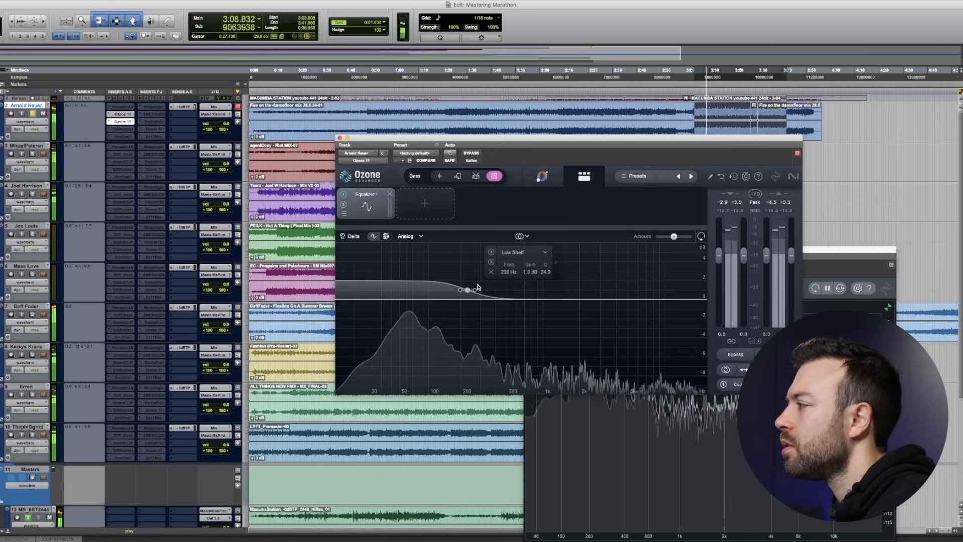
left_click(353, 236)
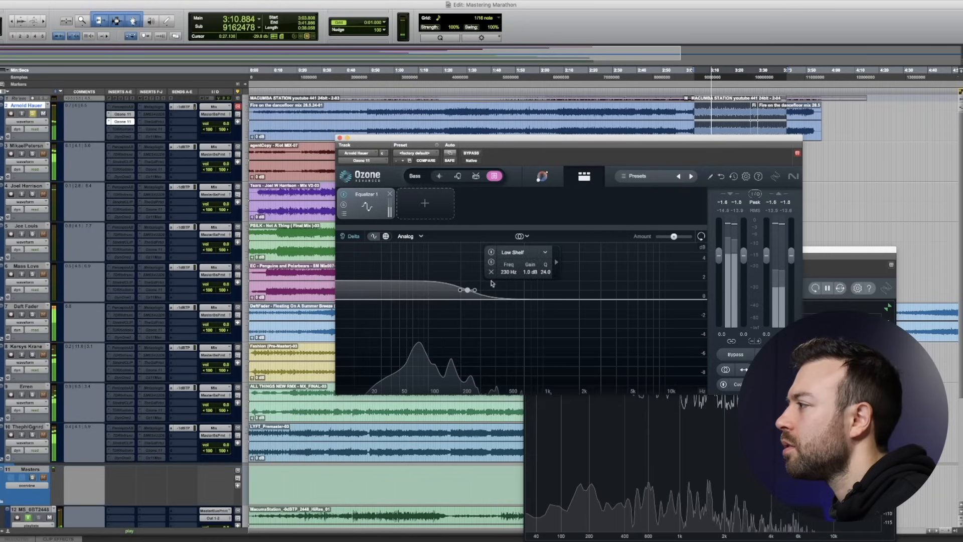
left_click(491, 262)
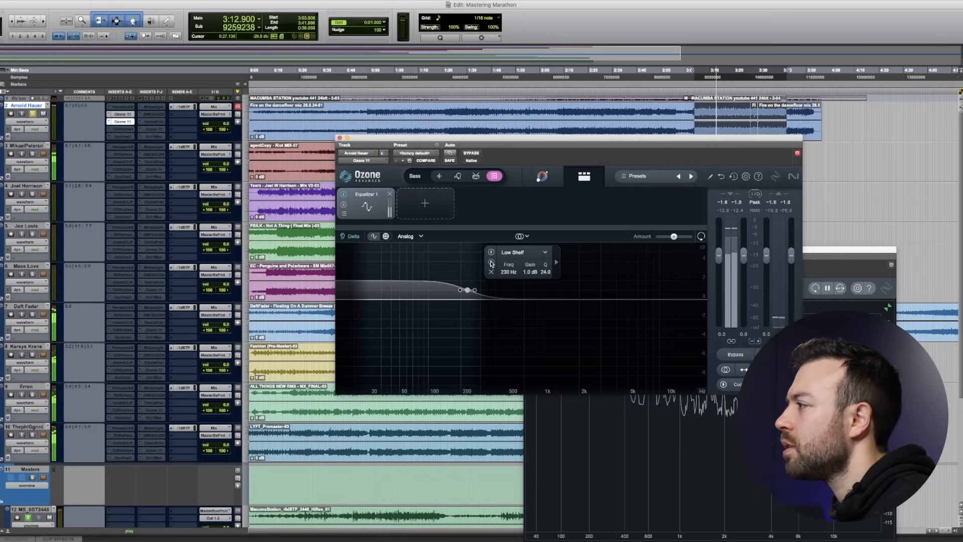
left_click_drag(472, 291, 473, 311)
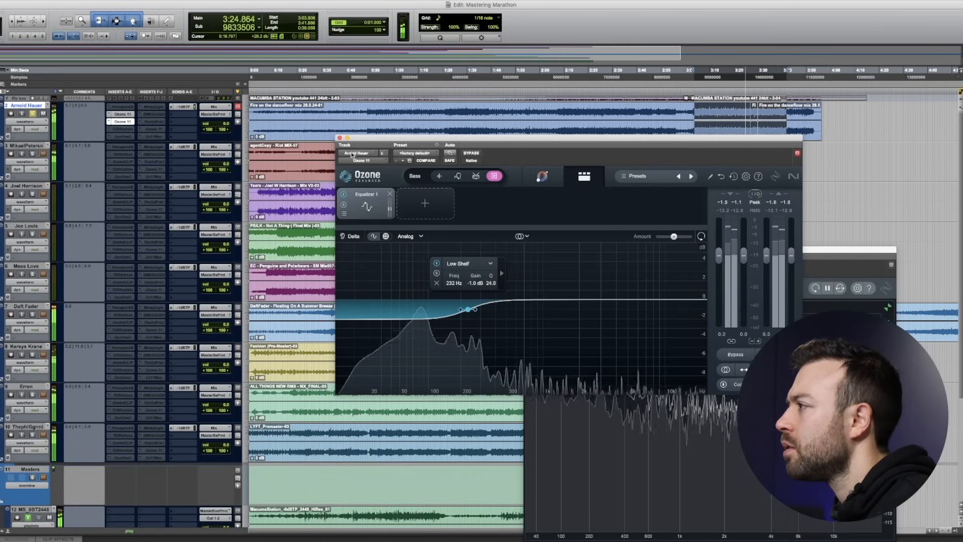
left_click(340, 137)
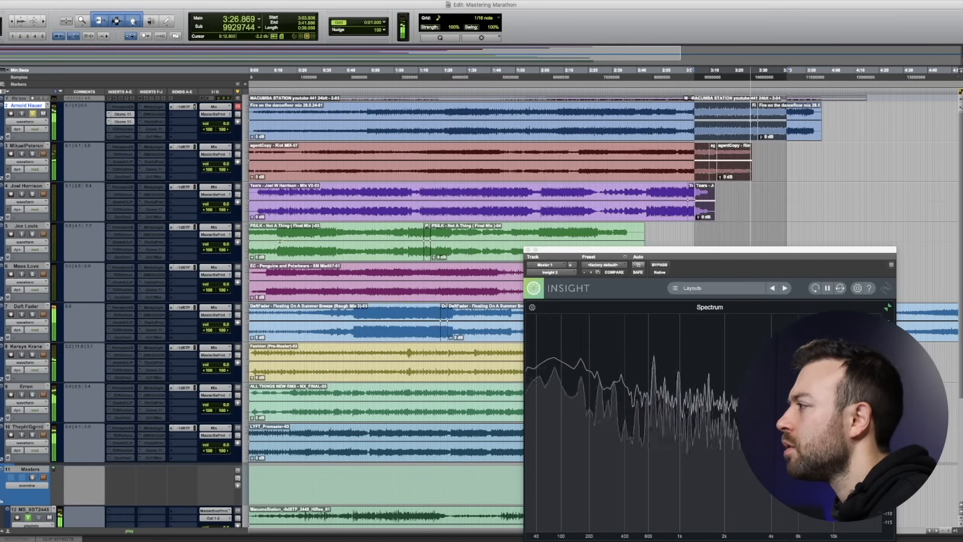
Place the playback position at about 3:09, stop playback, and activate the second track's Perception AB insert
scroll(142, 297, "down", 5)
scroll(142, 298, "up", 5)
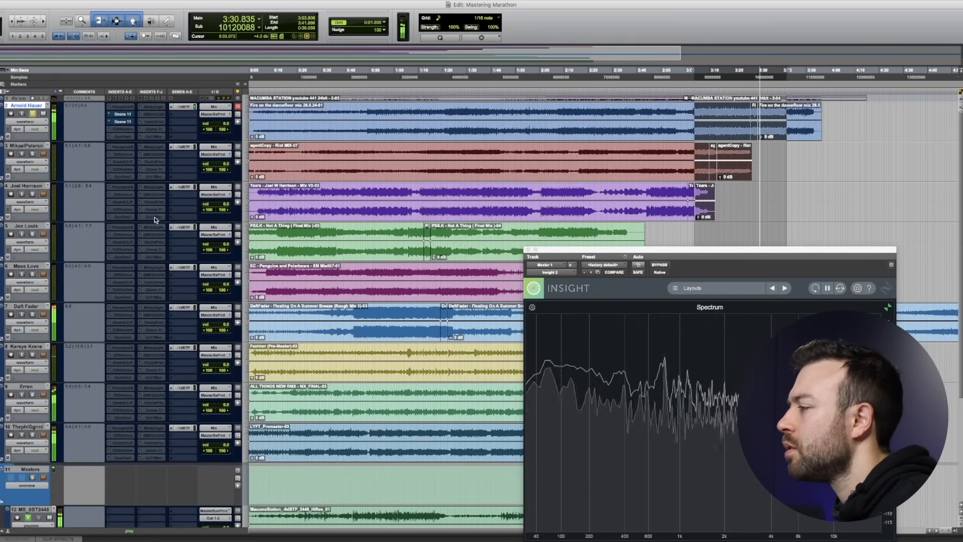
scroll(154, 217, "down", 5)
scroll(155, 216, "up", 5)
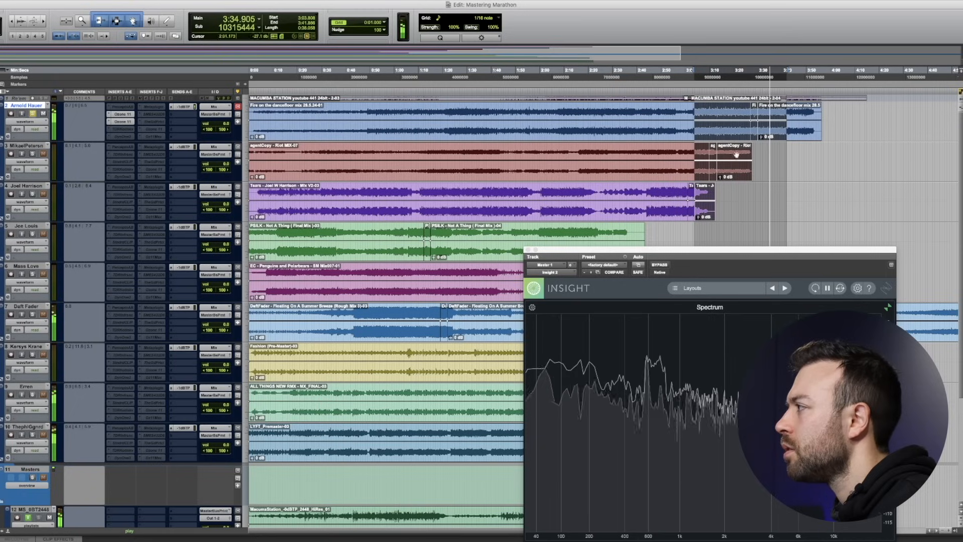
left_click(707, 74)
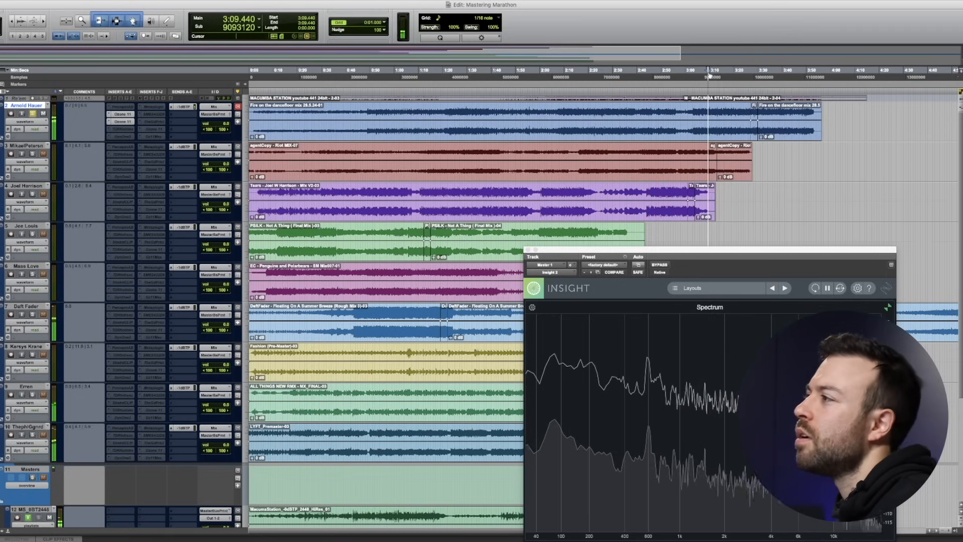
left_click(111, 124)
left_click(121, 121)
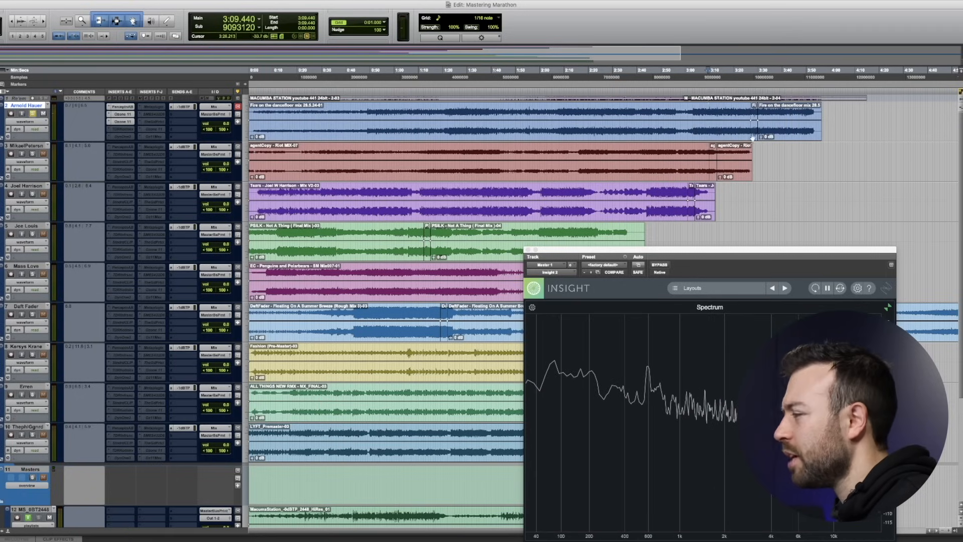
Open Perception AB on Master 1 and place its window over the lower tracks
scroll(381, 301, "down", 5)
scroll(381, 301, "right", 10)
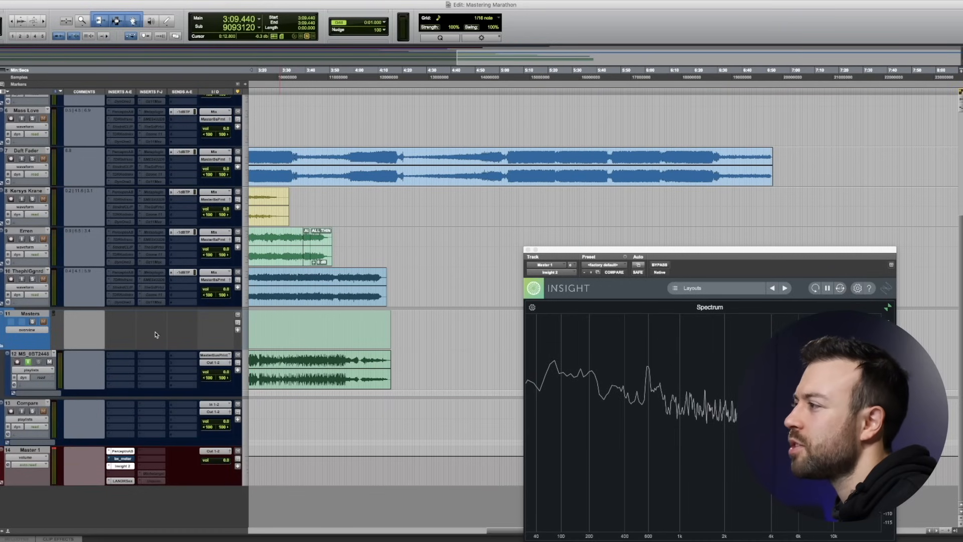
scroll(173, 250, "up", 5)
scroll(195, 239, "left", 10)
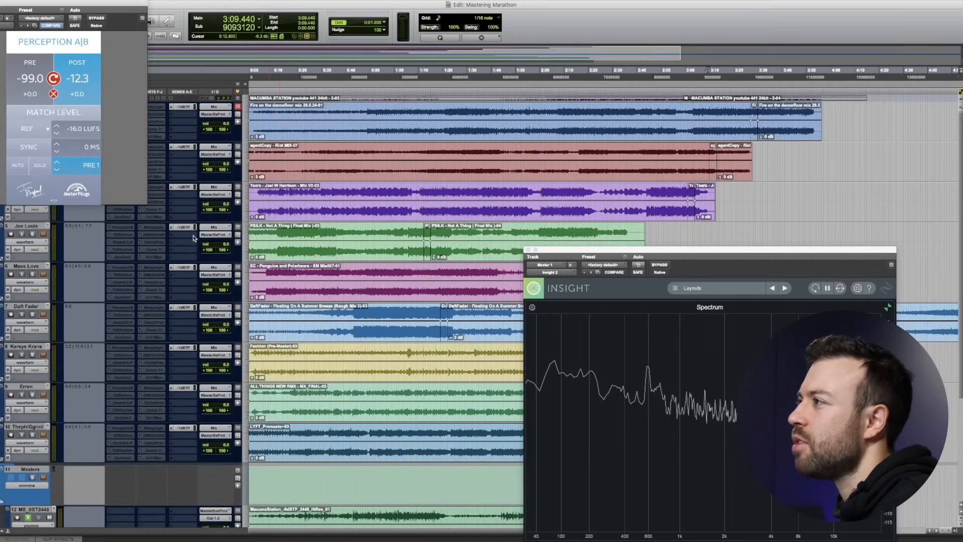
left_click_drag(116, 2, 300, 229)
Select the passage from about 3:06 to 3:32, play it, and match the Pre and Post levels in Perception AB
left_click_drag(701, 79, 764, 79)
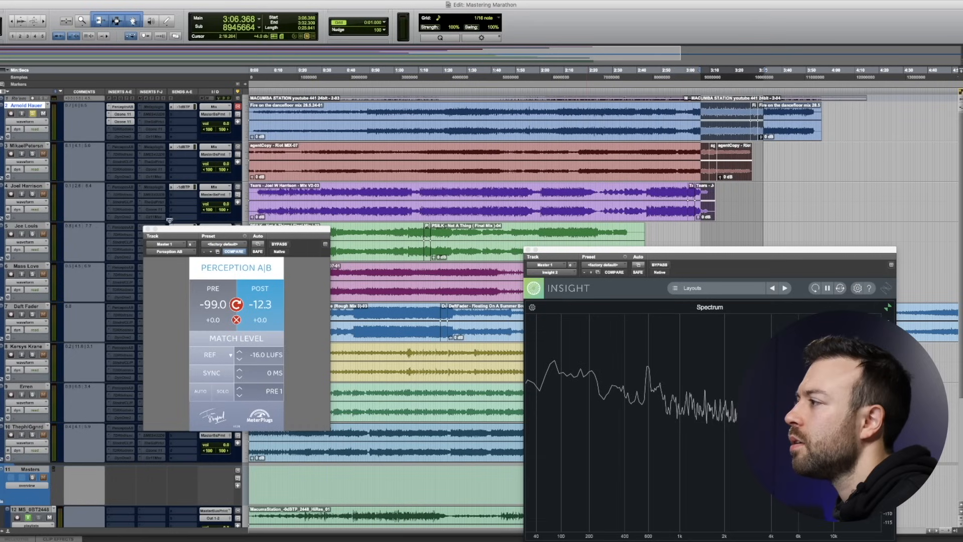
key("space")
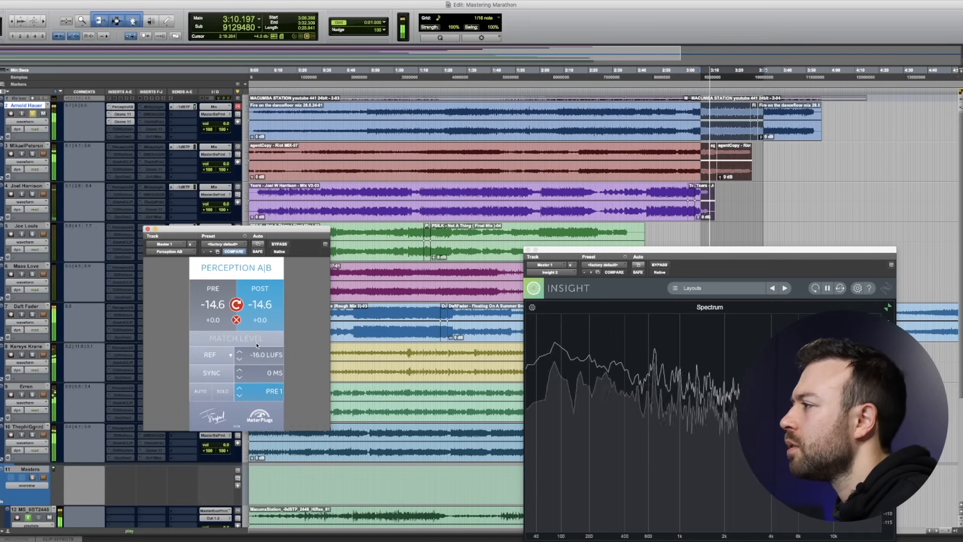
left_click(252, 342)
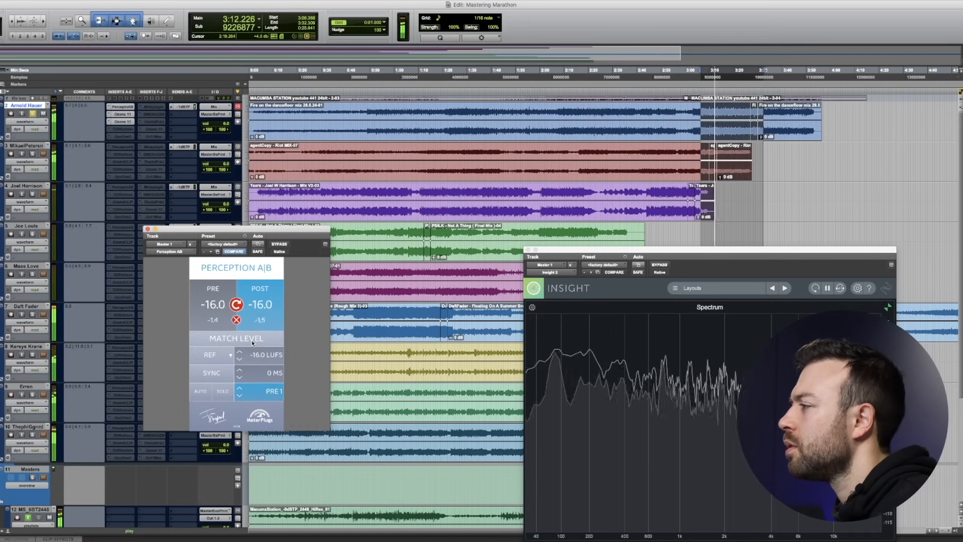
Compare the second track's level-matched Pre signal with Post during playback, finishing on Post
left_click(210, 297)
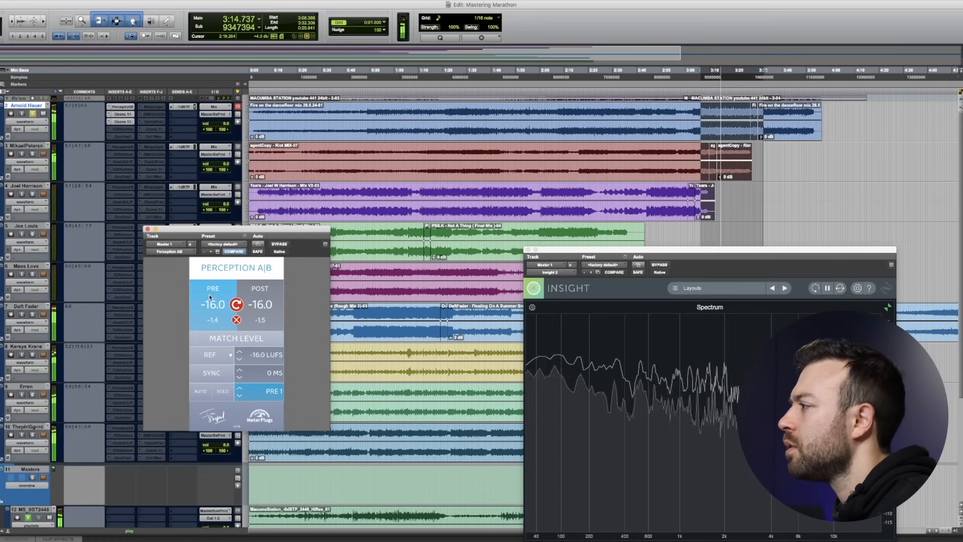
left_click(267, 291)
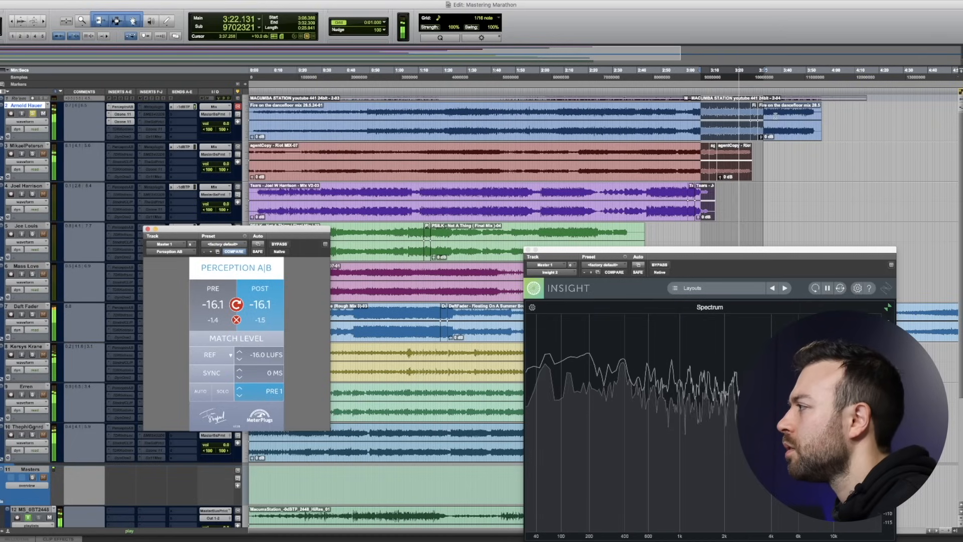
key("super+bracketright")
key("super+bracketright")
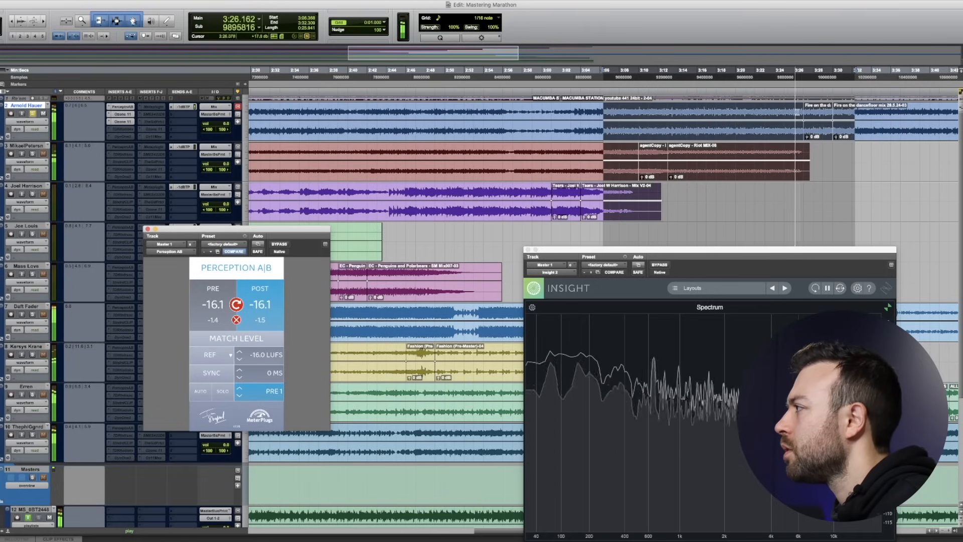
Select about one second at 3:26 on the second track, play it, and compare Perception AB's Pre signal with Post
mouse_move(796, 112)
left_mouse_down()
mouse_move(786, 111)
mouse_move(802, 110)
left_mouse_up()
key("space")
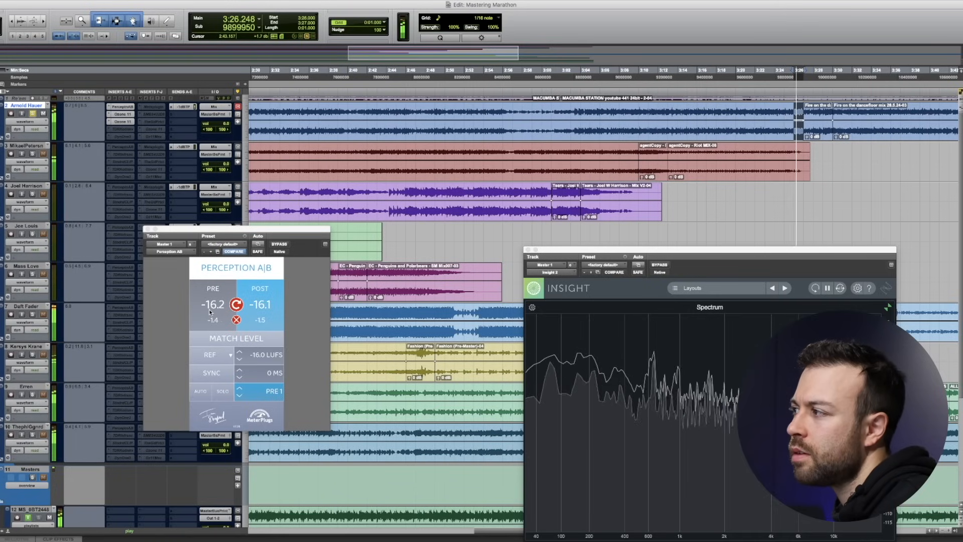
left_click(211, 310)
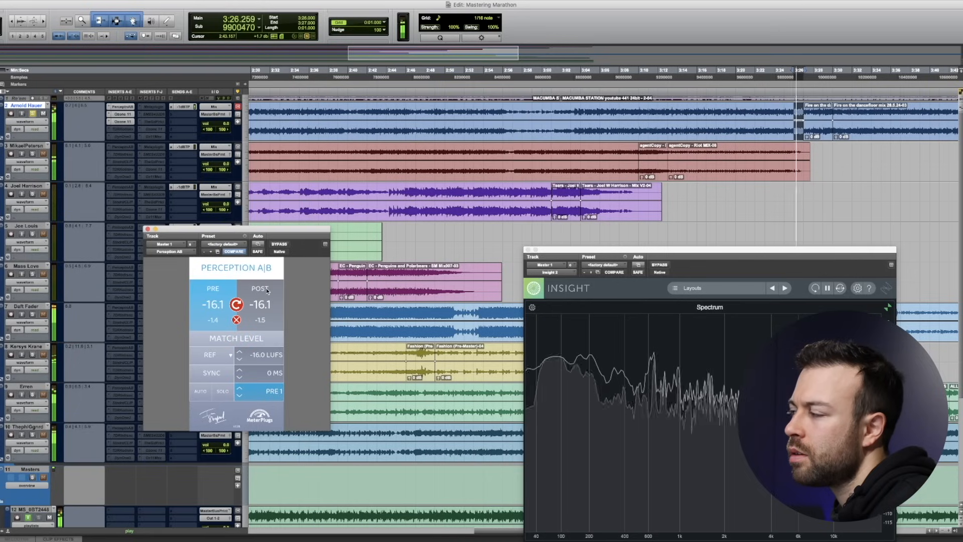
left_click(267, 290)
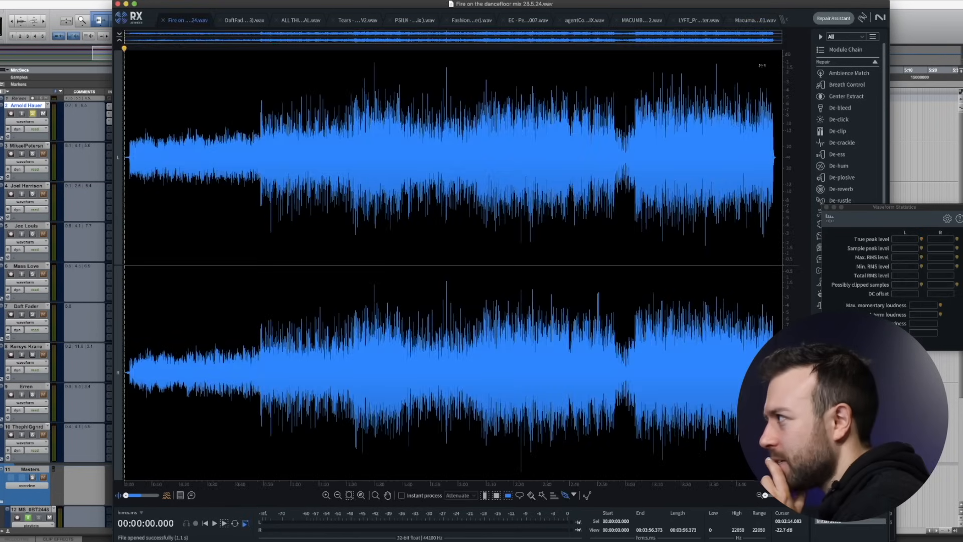
In RX, open De-clip for the Fire on the dancefloor mix, set its threshold to -3.9 dB, and jump to the left channel's true peak
left_click(838, 131)
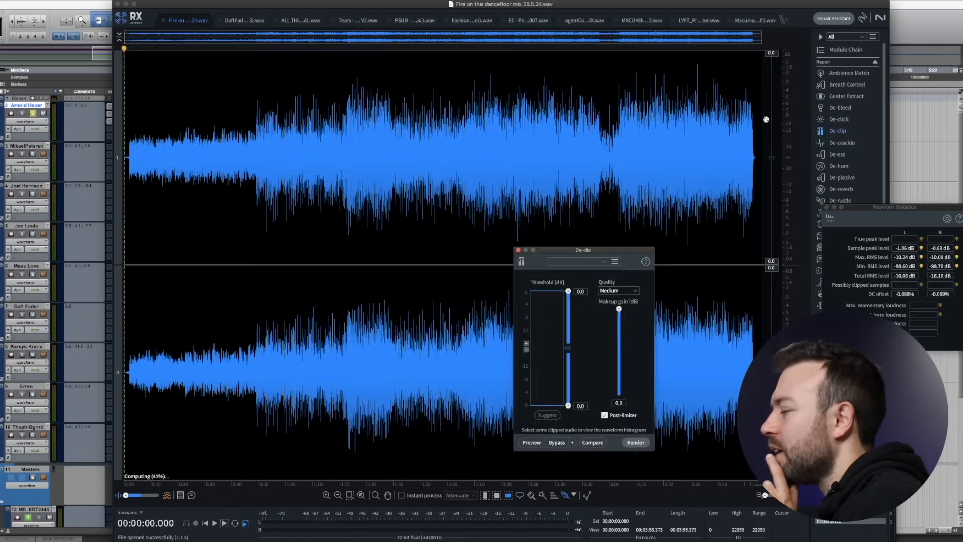
mouse_move(774, 52)
left_mouse_down()
mouse_move(776, 98)
mouse_move(777, 89)
left_mouse_up()
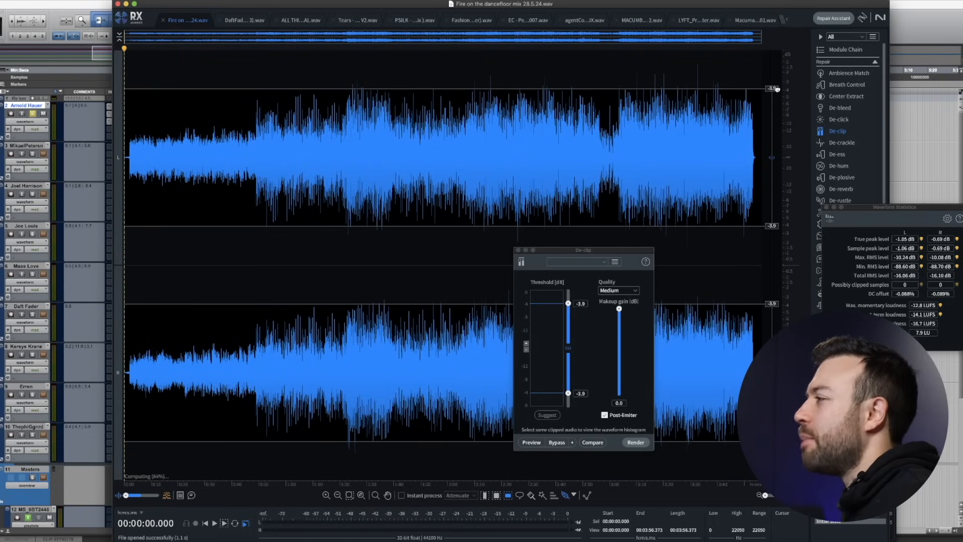
scroll(512, 143, "up", 3)
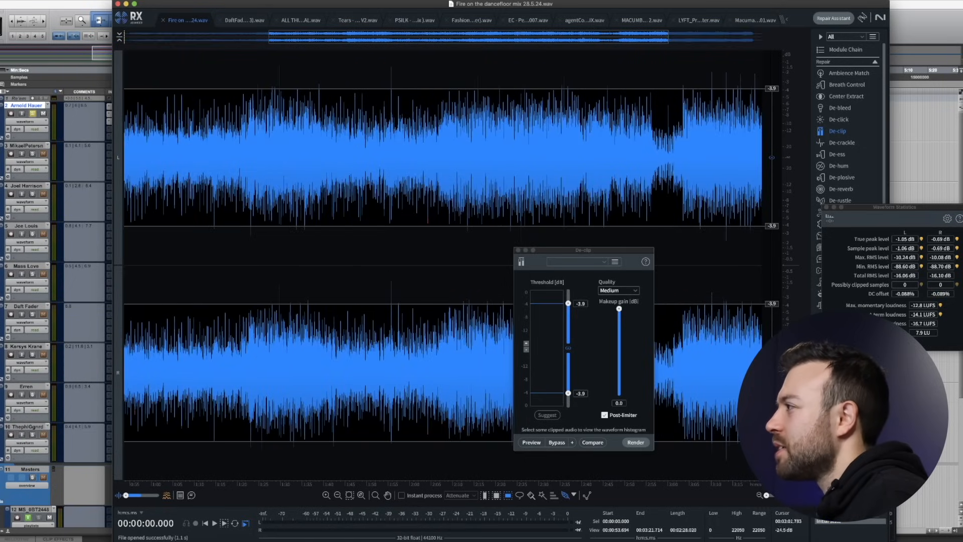
left_click(921, 239)
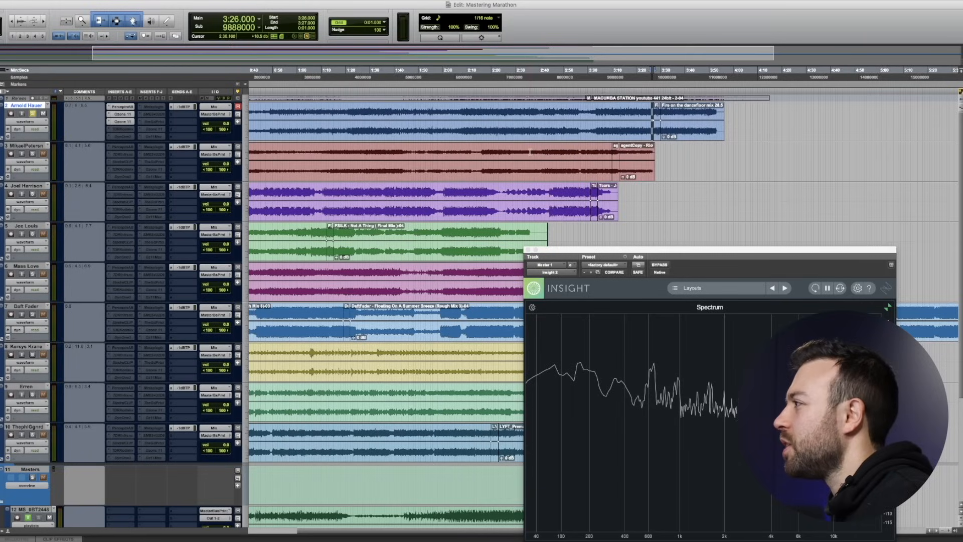
Return to the Pro Tools session and play the second track from about 1:27
key("super+bracketleft")
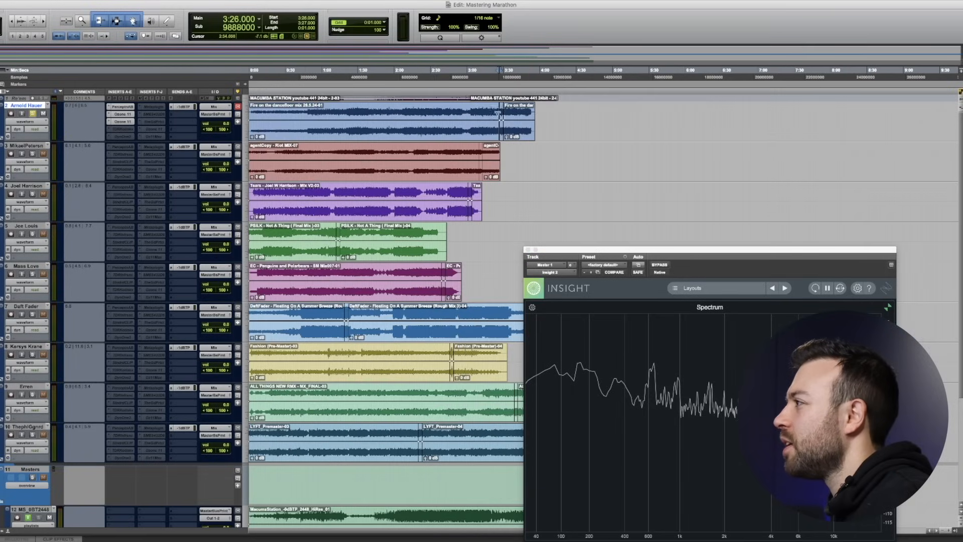
left_click(355, 73)
key("super+bracketright")
key("super+bracketright")
key("super+bracketright")
key("space")
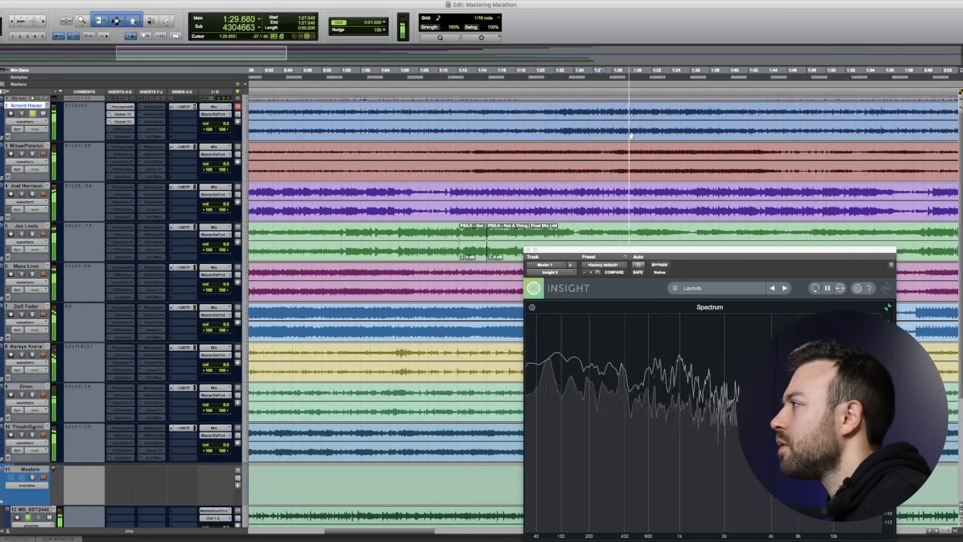
Select about one second of the second track, from 1:29 to 1:30, and play it
key("space")
left_click_drag(623, 111, 633, 110)
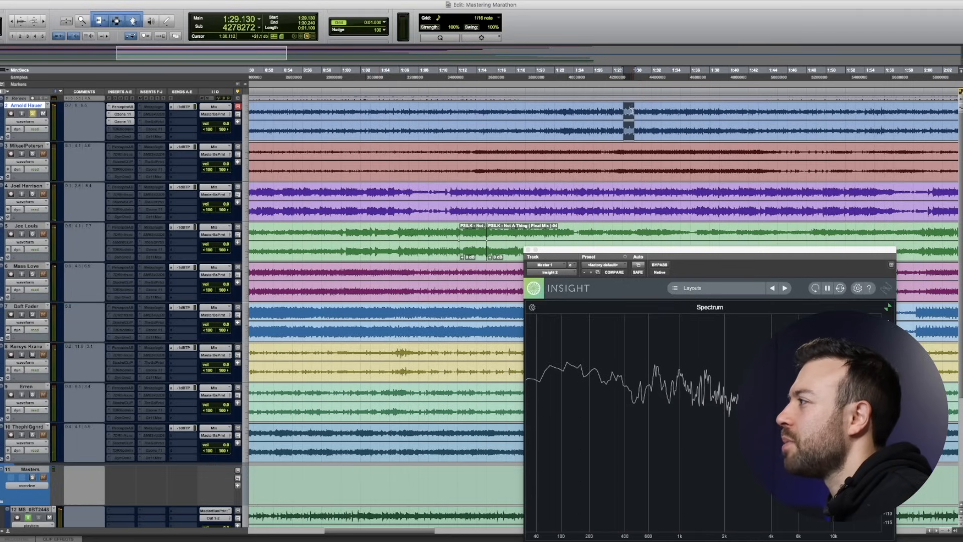
key("space")
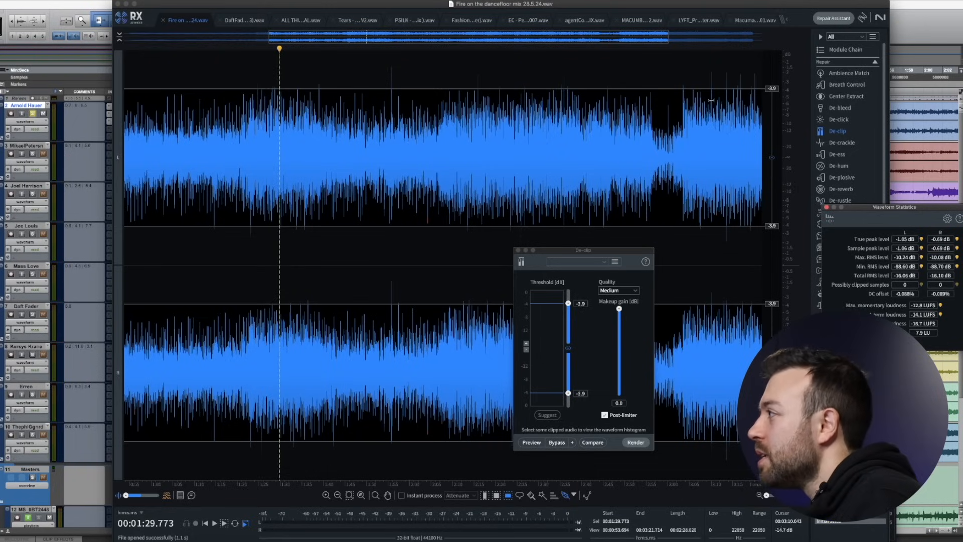
In RX, set the De-clip threshold to -4.0 dB and switch back to the Pro Tools session
left_click_drag(768, 92, 782, 91)
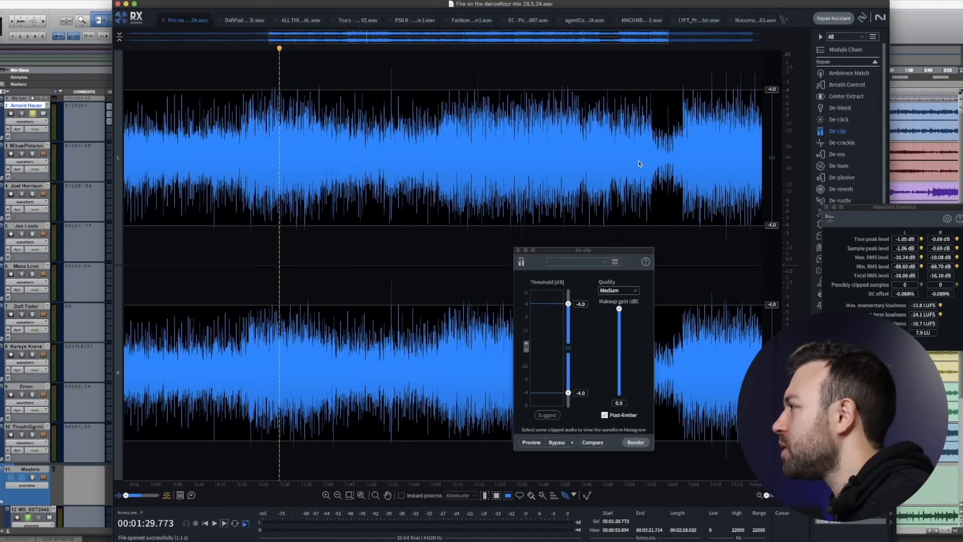
right_click(638, 163)
left_click(414, 121)
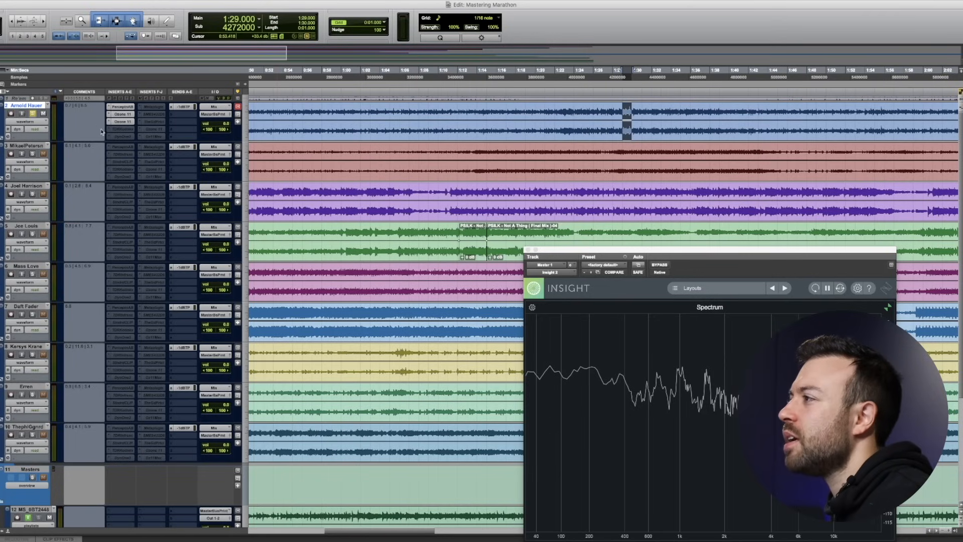
Insert StandardCLIP on the second track with the clip level at -4.00 dB and output gain at -2.00 dB
left_click(110, 133)
type("stand")
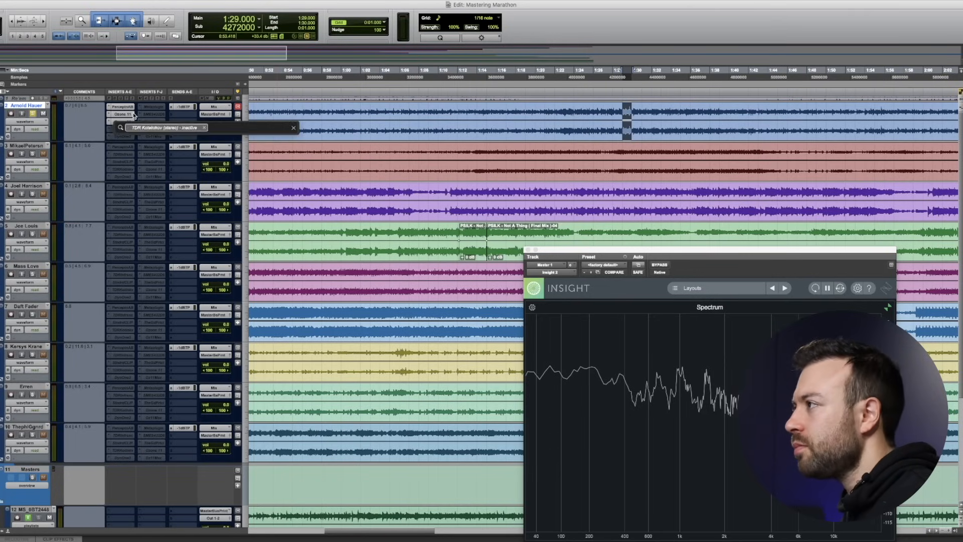
key("Return")
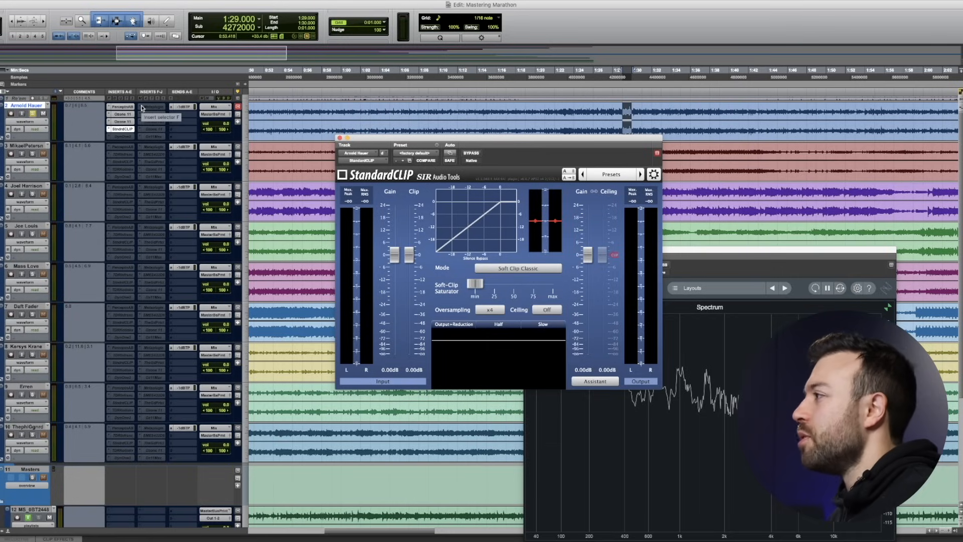
left_click_drag(408, 255, 409, 269)
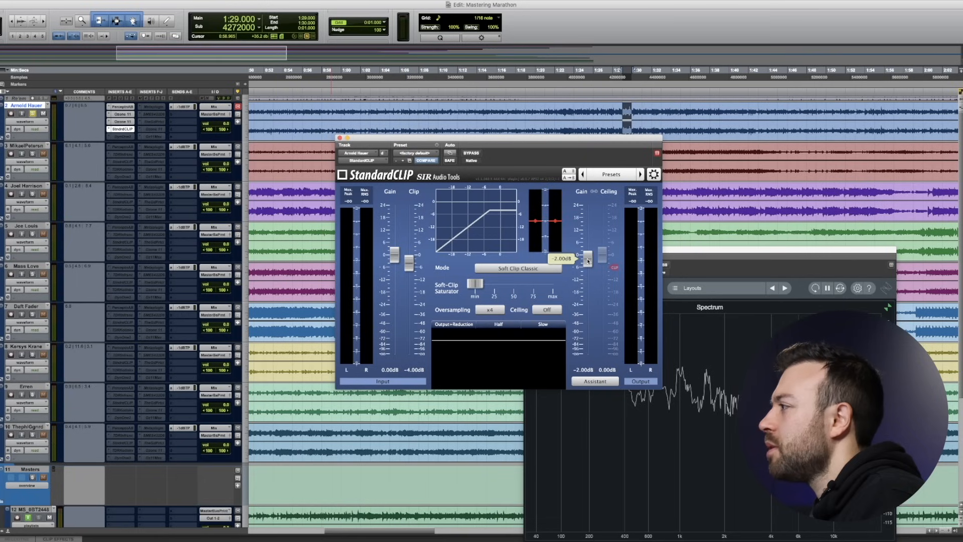
left_click(340, 138)
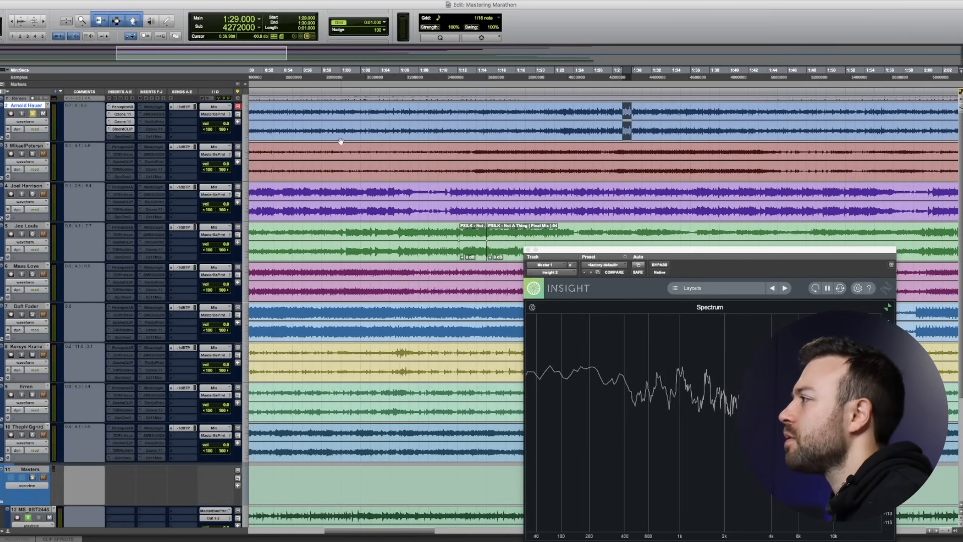
Check StandardCLIP's meters and clipping on the second track during playback, restarting from about 1:24.5, and close its window
key("space")
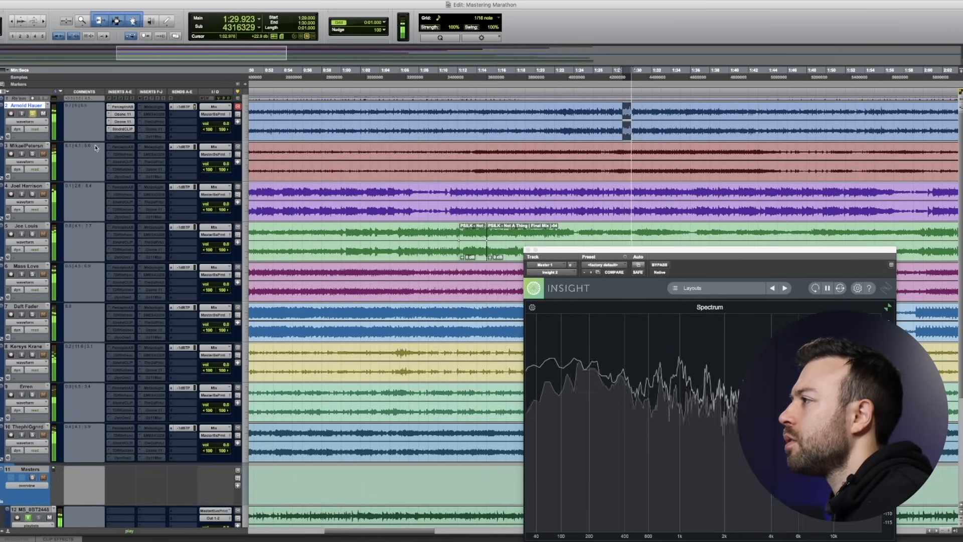
left_click(120, 128)
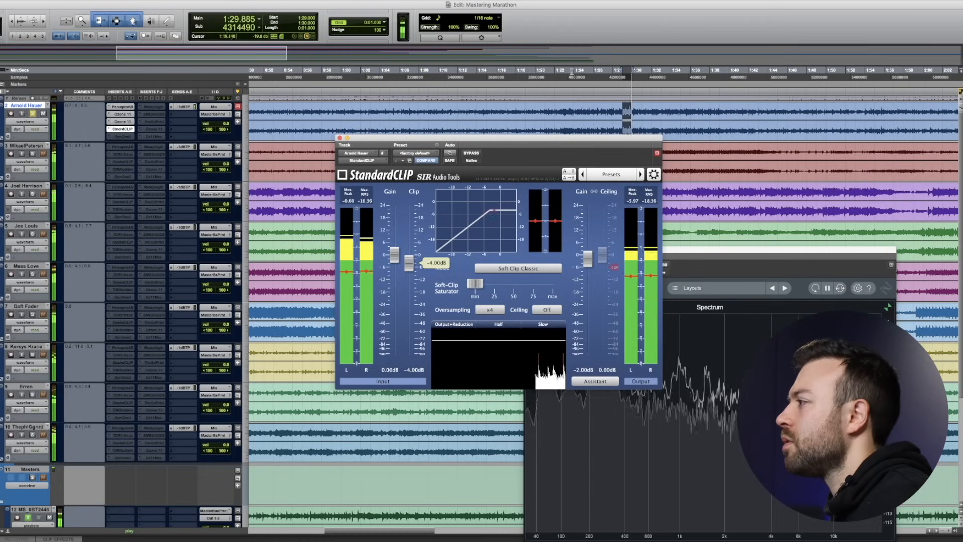
left_click(579, 75)
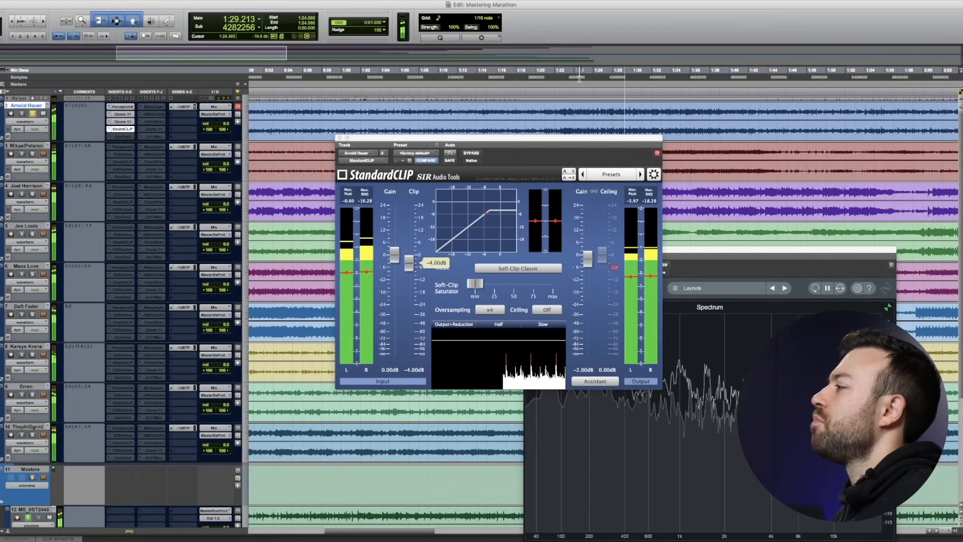
key("space")
key("space")
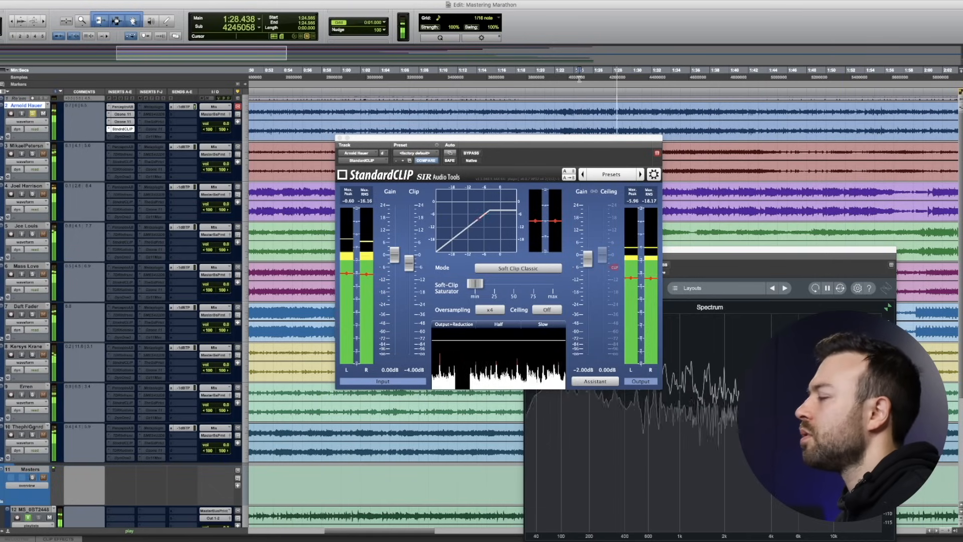
left_click(339, 137)
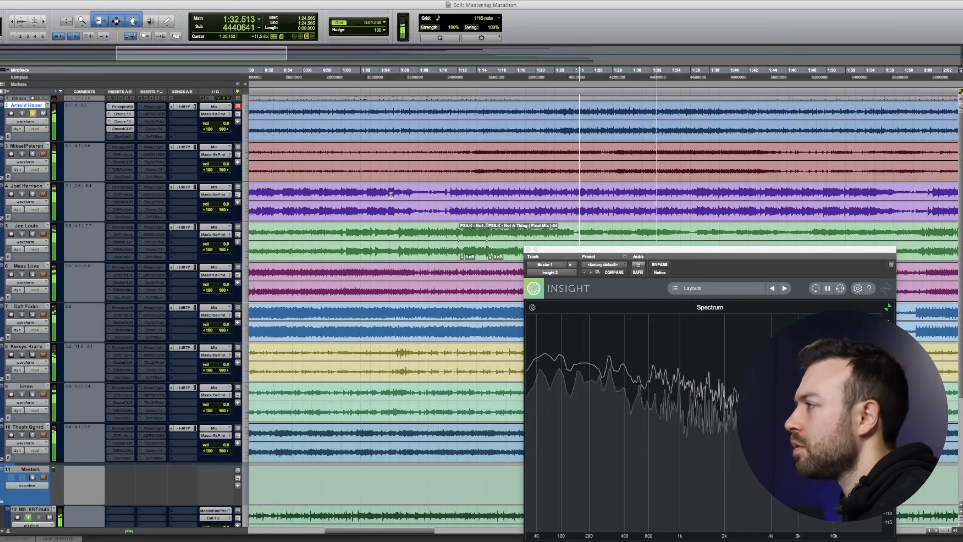
Open Perception AB on Master 1 and match the Pre and Post levels during playback
key("super+bracketleft")
key("super+bracketleft")
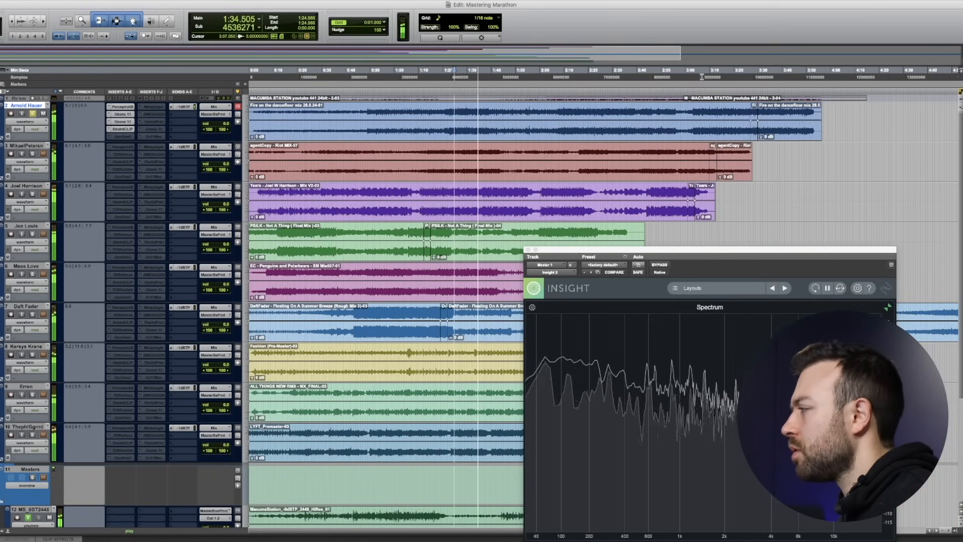
scroll(110, 495, "down", 3)
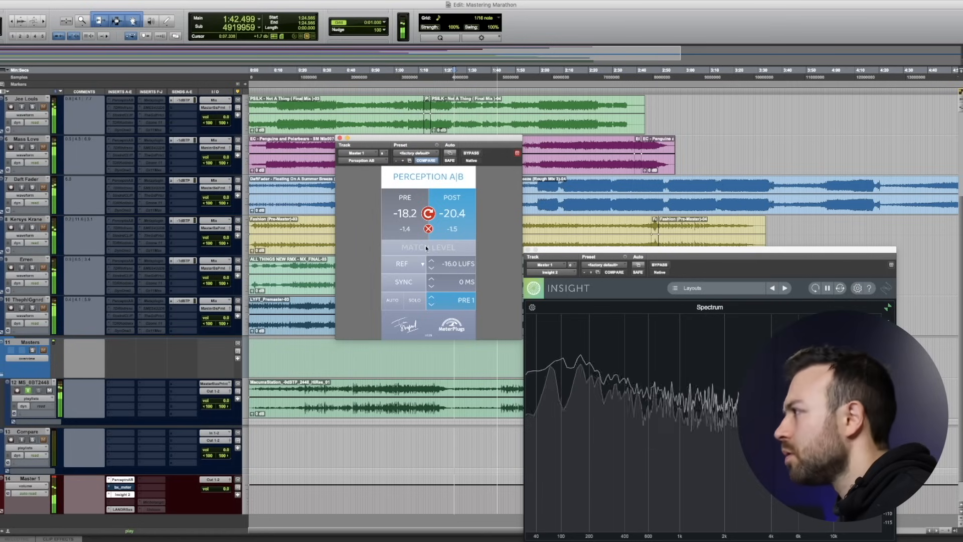
left_click(431, 249)
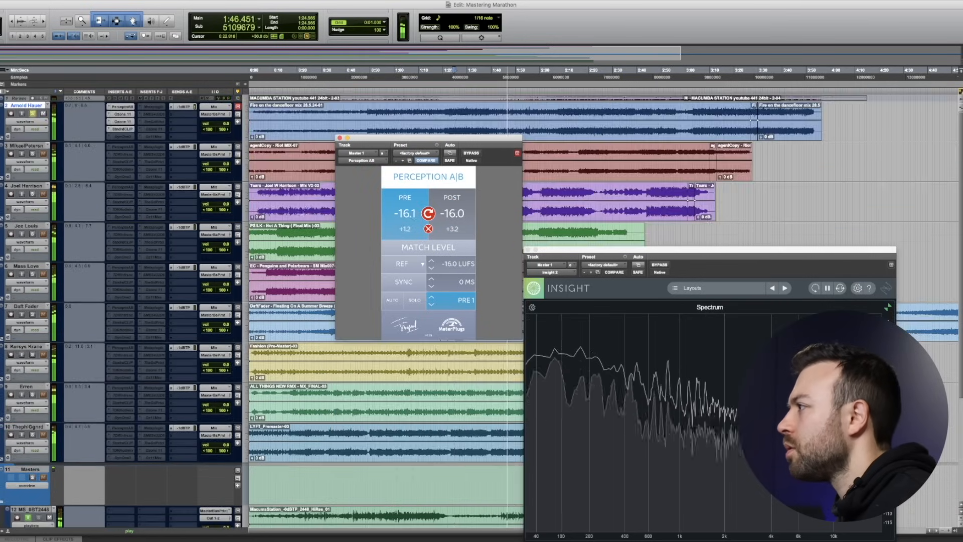
Move playback to about 3:03, compare the second track's Pre signal with Post, and close Perception AB
scroll(717, 100, "up", 5)
left_click(695, 75)
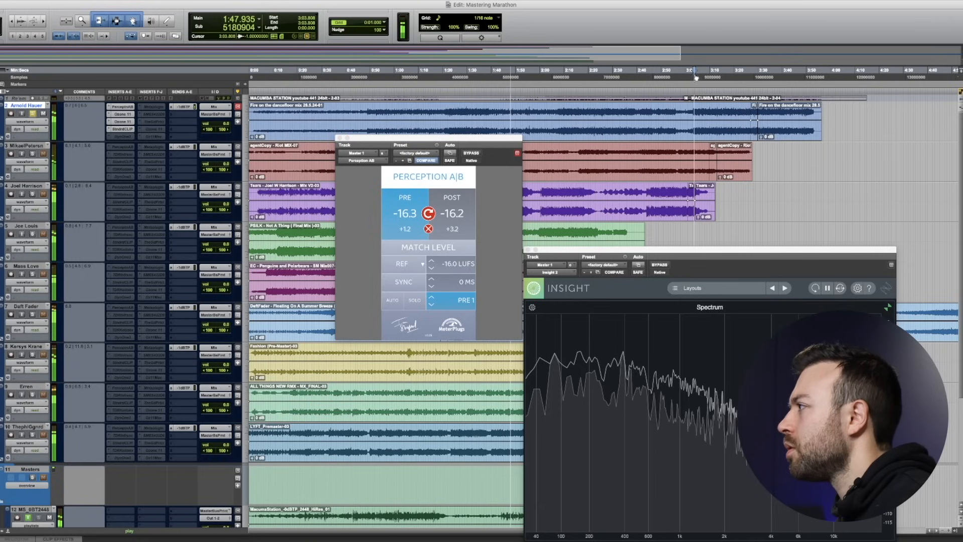
left_click(455, 209)
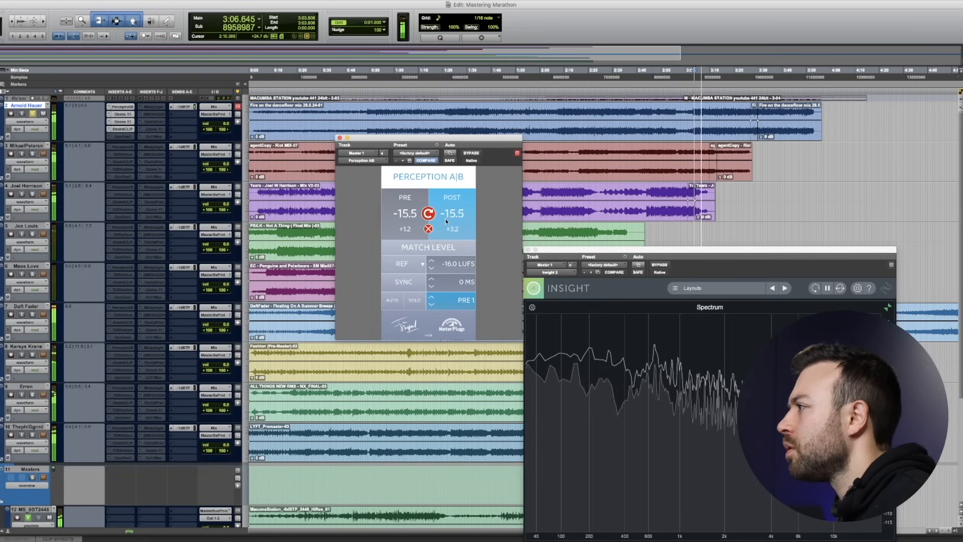
left_click(339, 138)
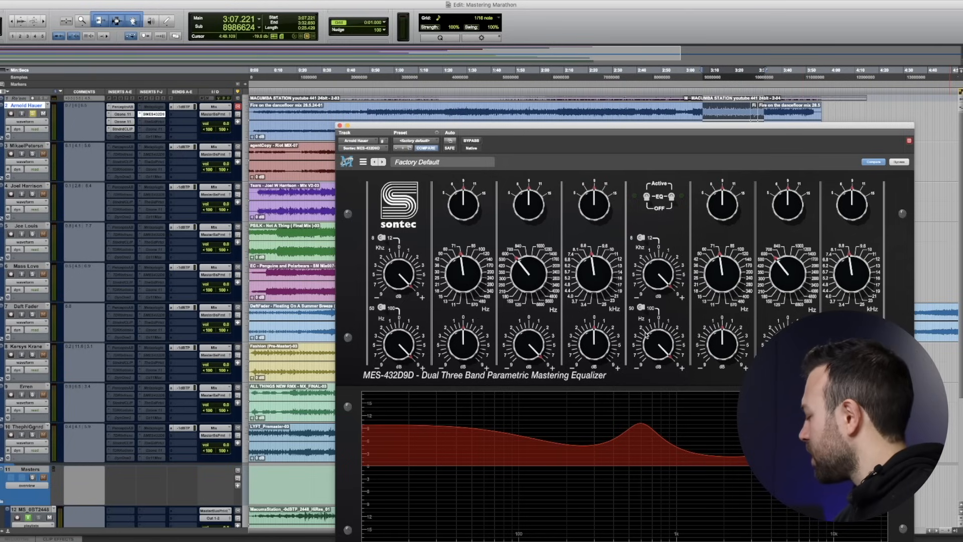
Play the selected passage, zero the Sontec equalizer's two shelves and middle band gain, and engage the EQ
key("space")
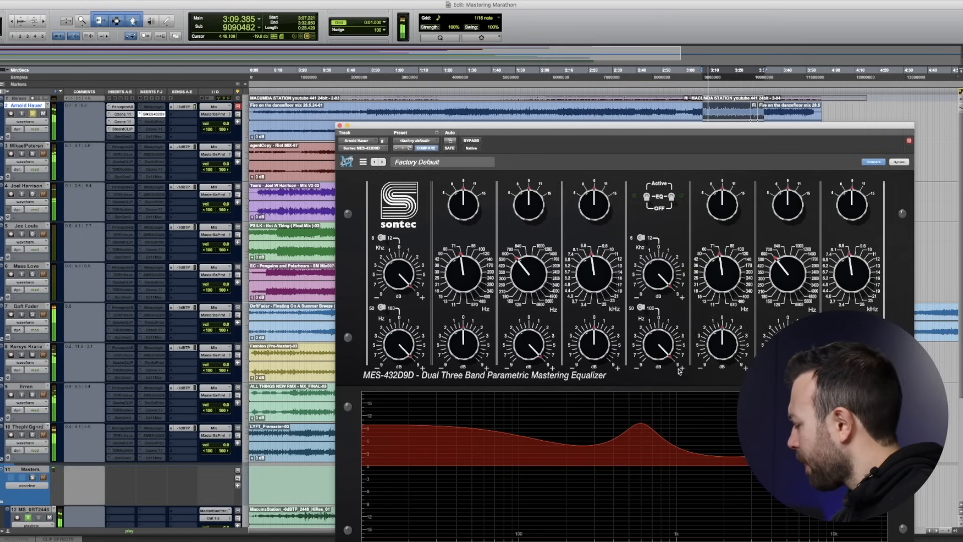
left_click(404, 346, "alt")
left_click(393, 281, "alt")
left_click(531, 344, "alt")
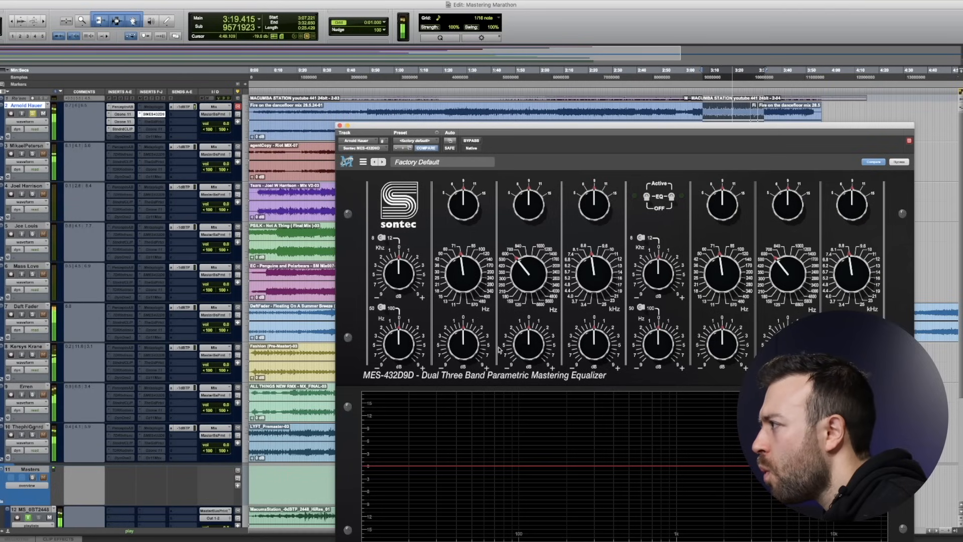
left_click(652, 197)
Find a middle-band frequency around 500 Hz with a strong boost, cut it about 1 dB, and adjust the band's width
left_click_drag(531, 348, 531, 201)
left_click_drag(527, 271, 527, 278)
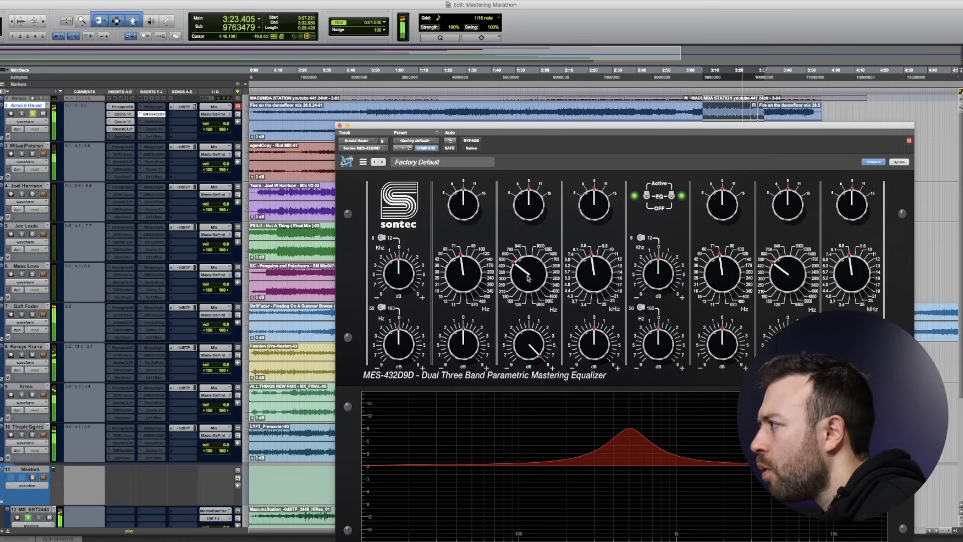
left_click_drag(543, 350, 537, 406)
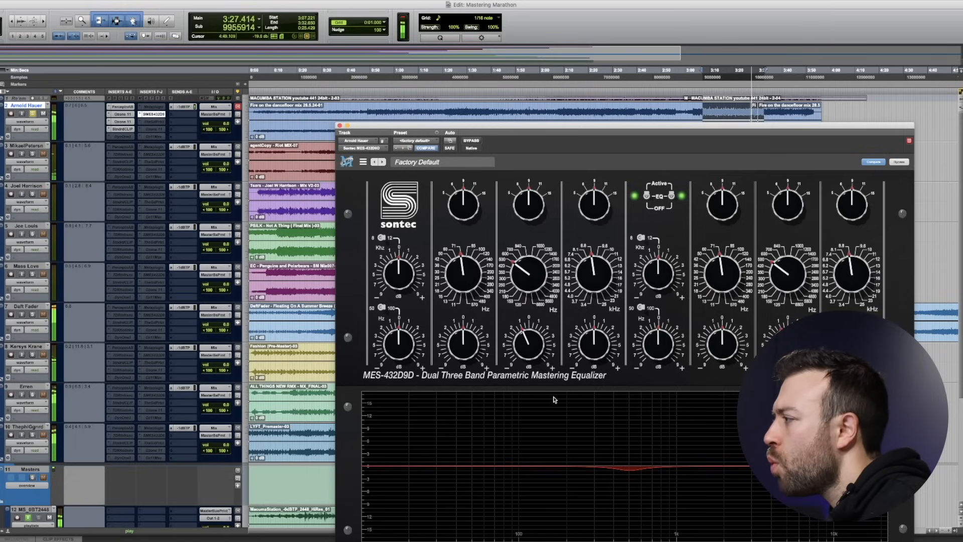
left_click_drag(542, 205, 543, 213)
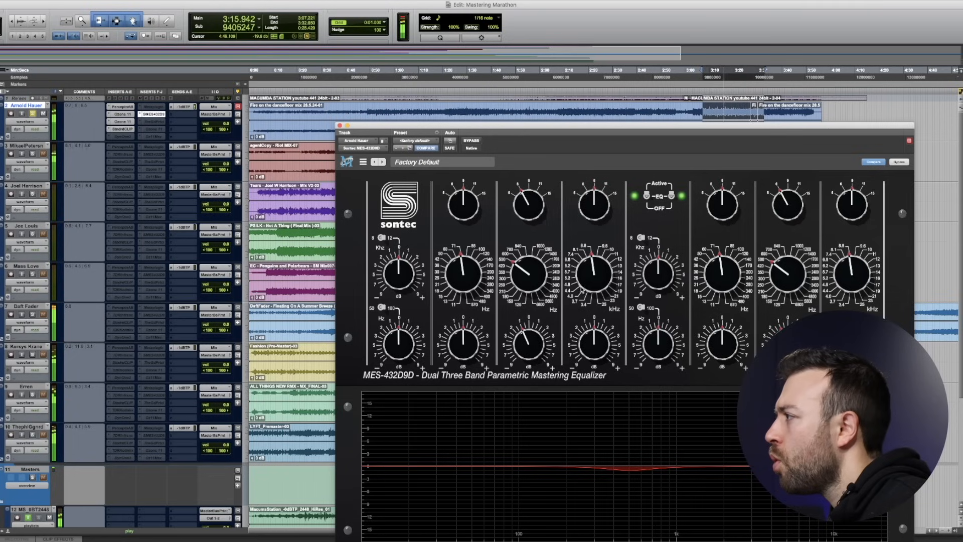
Shape the Sontec's first band into a cut of about 1 dB near 450 Hz and its second into a slight boost near 1 kHz
left_click(516, 346, "alt")
left_click_drag(452, 276, 448, 216)
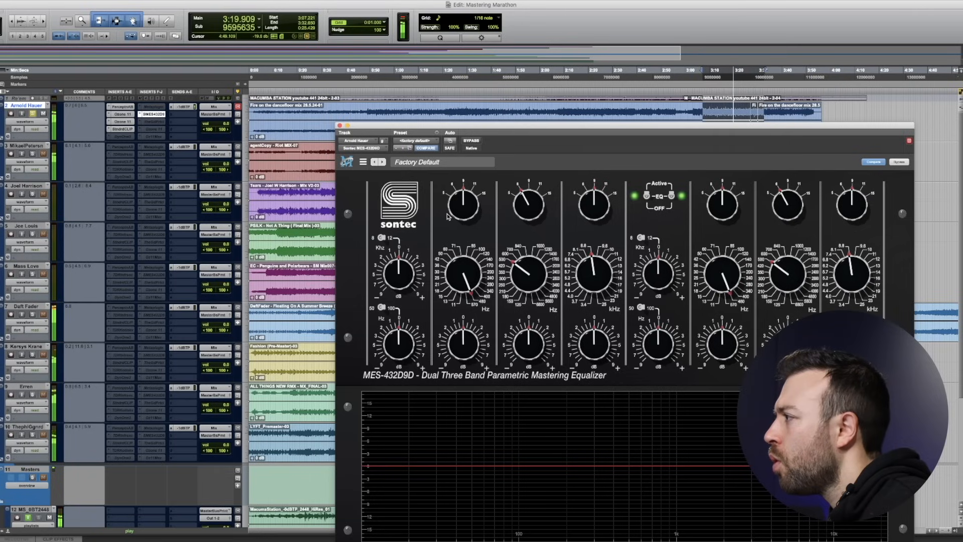
left_click_drag(474, 334, 474, 346)
left_click_drag(462, 203, 462, 210)
left_click_drag(535, 282, 535, 269)
left_click_drag(542, 333, 539, 341)
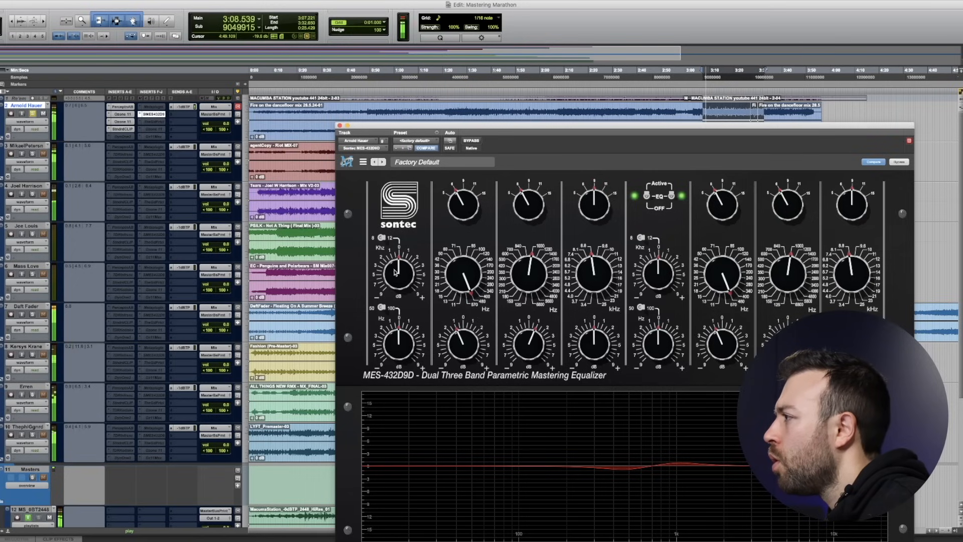
Give the Sontec's high shelf a slight boost, widen its second band and move it to about 2 kHz, and compare with the EQ off
left_click_drag(395, 272, 399, 268)
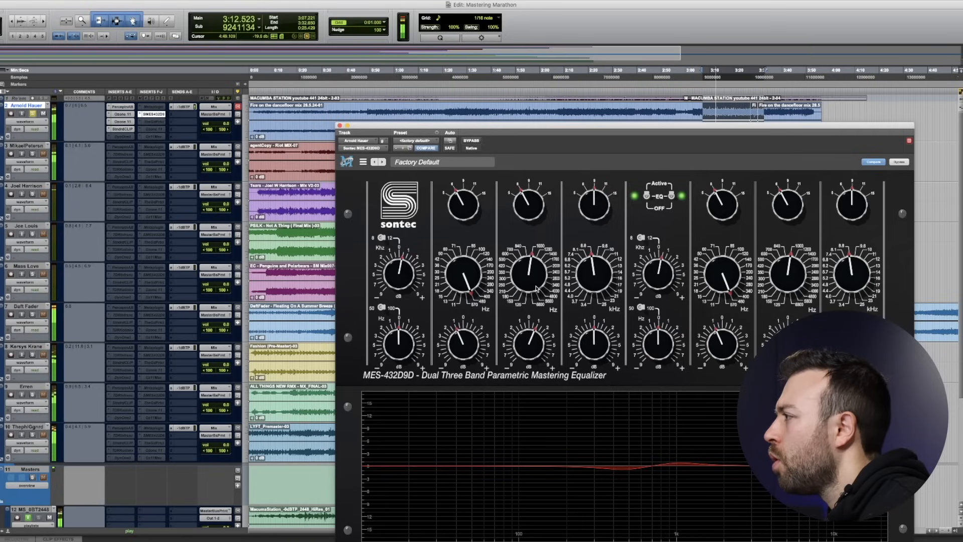
left_click_drag(533, 281, 522, 298)
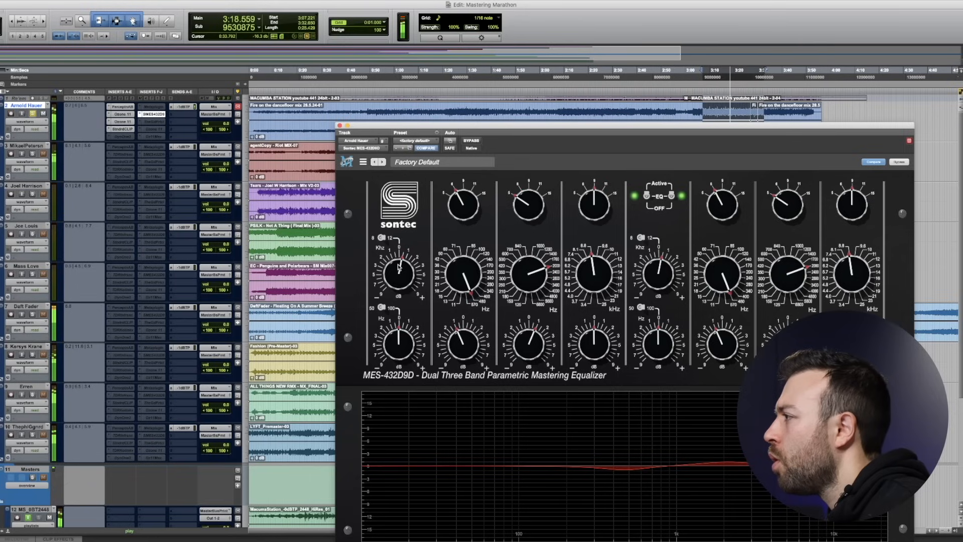
left_click(646, 197)
left_click(646, 197)
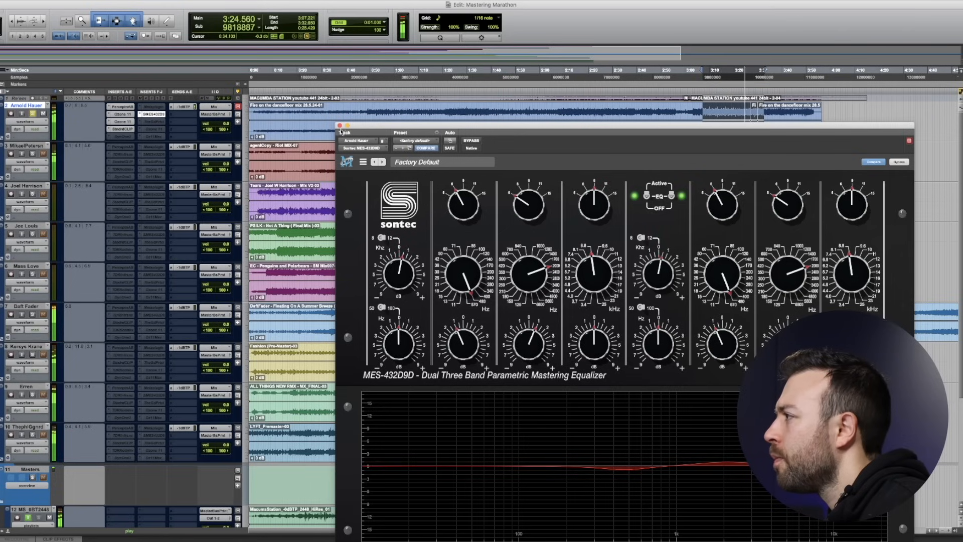
left_click(341, 127)
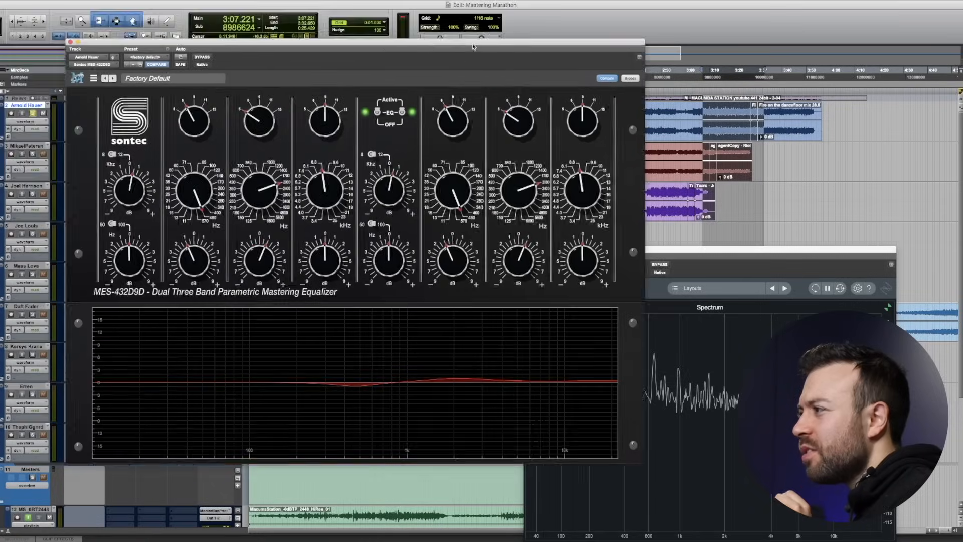
left_click_drag(473, 47, 514, 40)
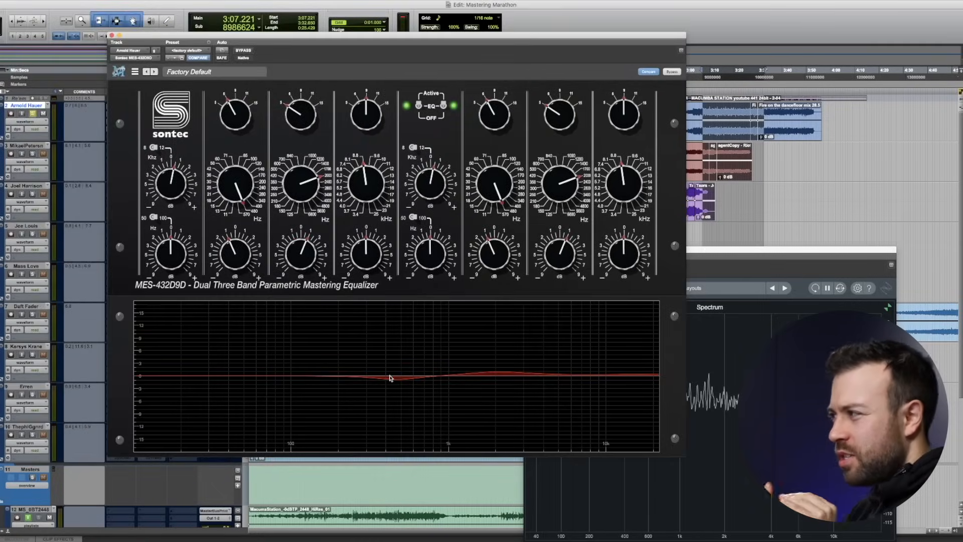
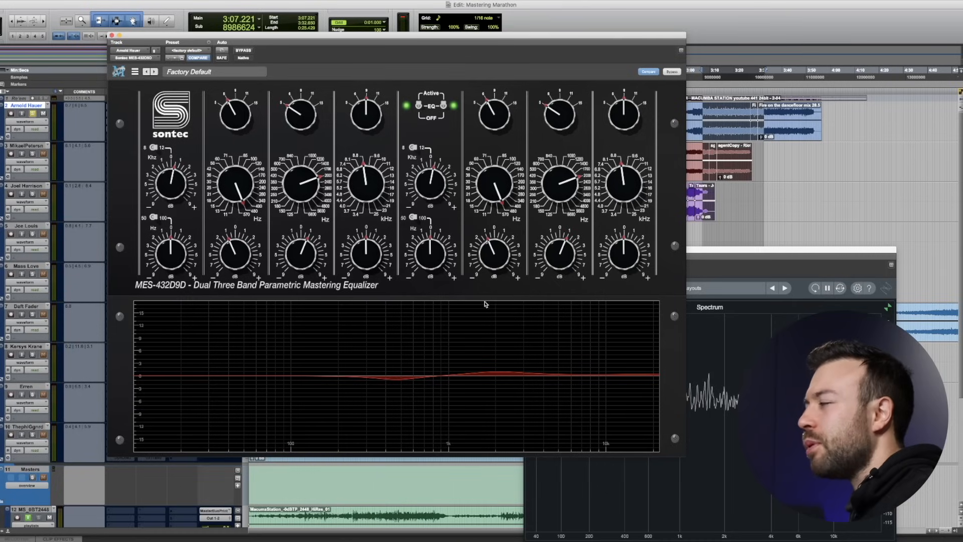
left_click(111, 35)
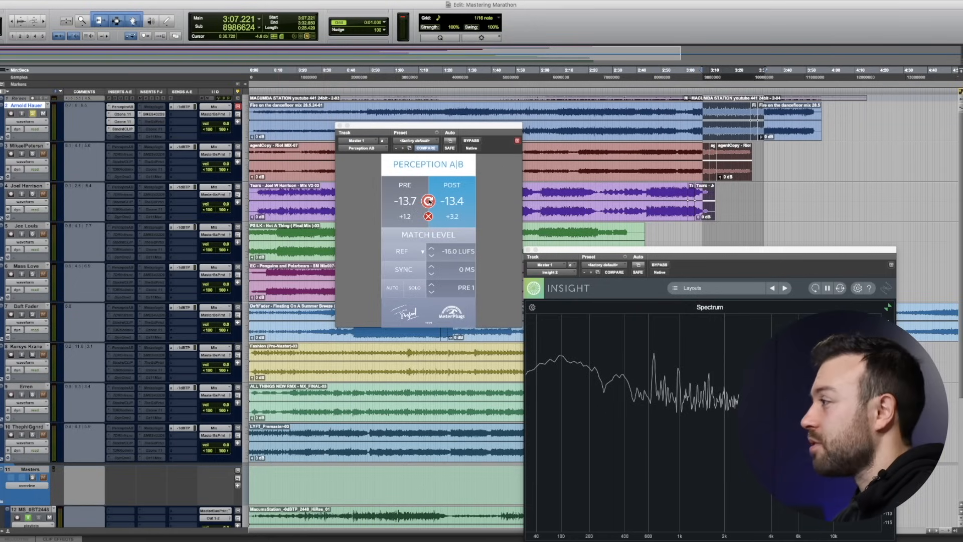
Play the selected passage, match the levels in Perception AB, and compare the second track's Pre and Post signals
key("space")
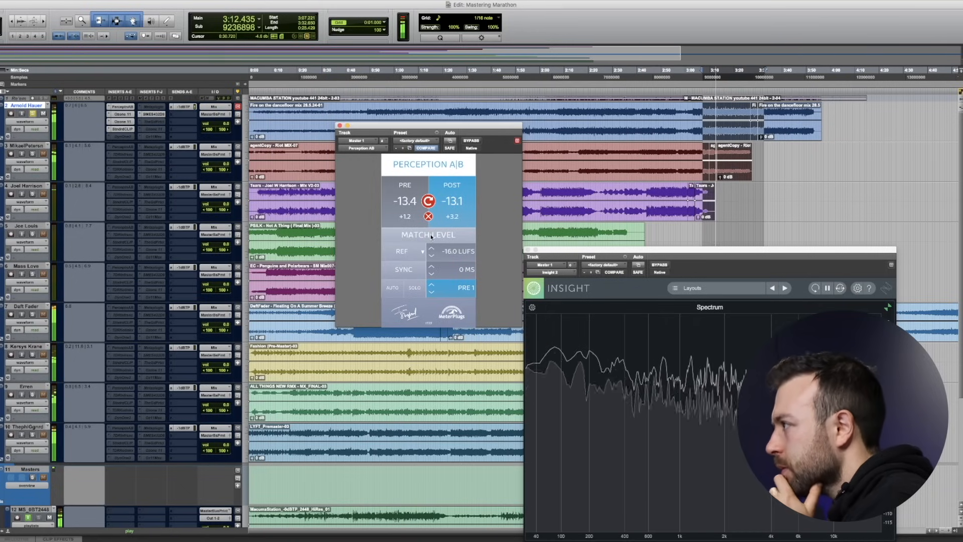
left_click(430, 234)
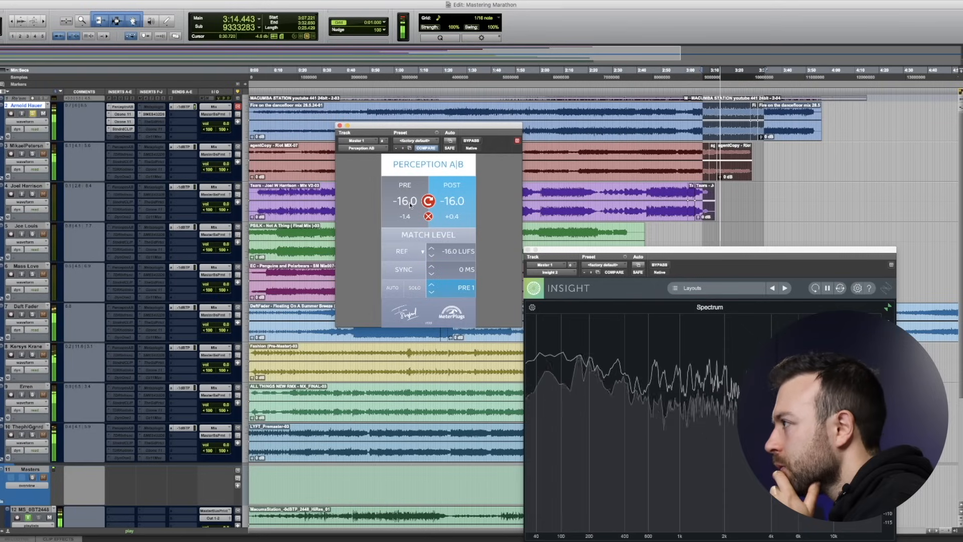
left_click(409, 203)
left_click(456, 186)
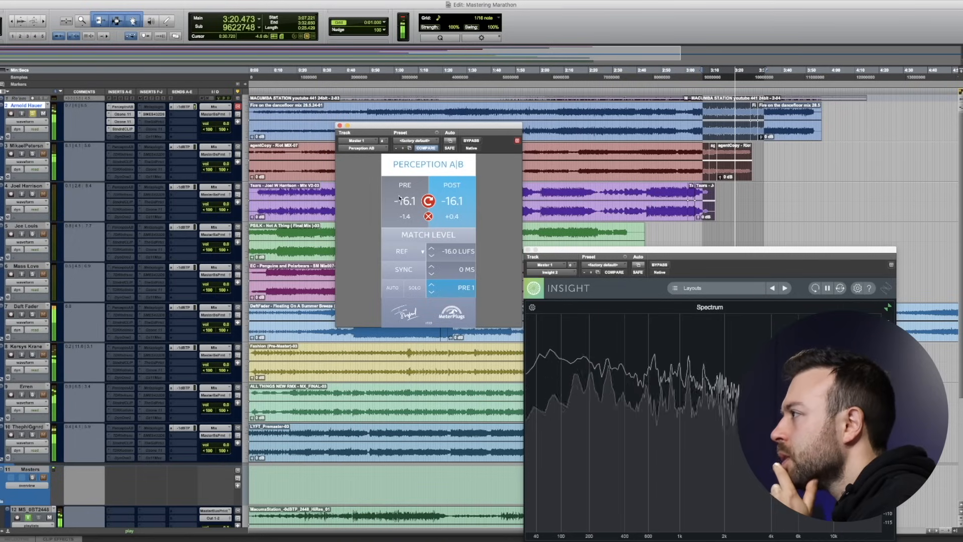
left_click(404, 197)
left_click(461, 203)
left_click(457, 209)
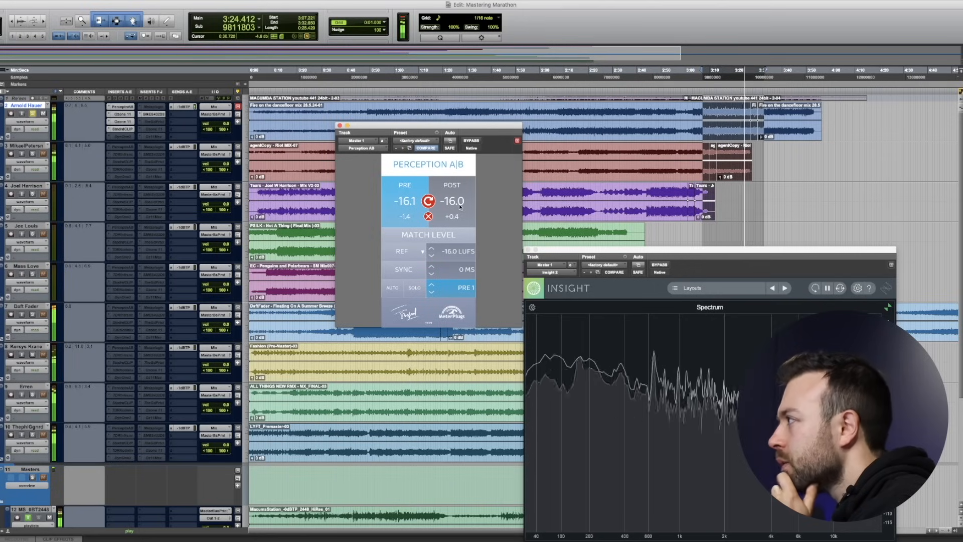
left_click(459, 203)
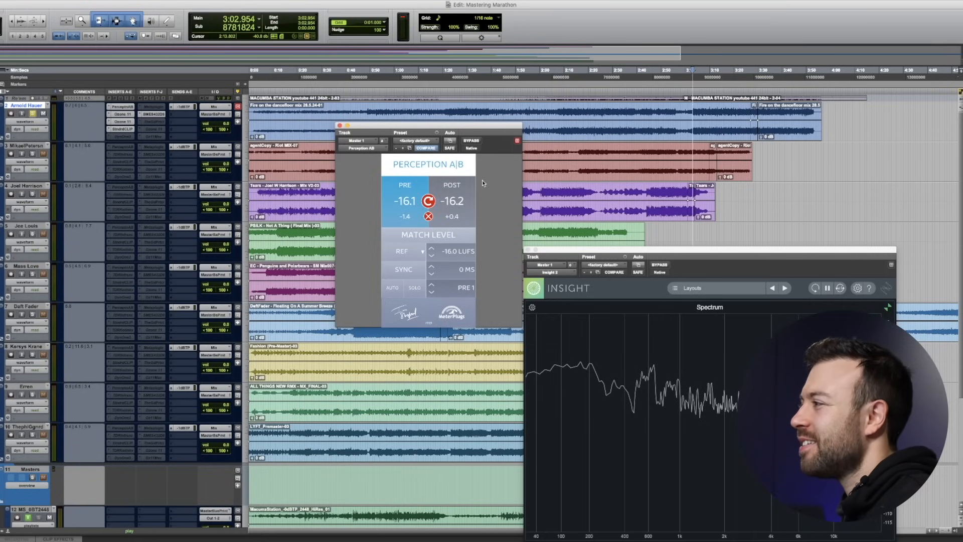
Play from about 3:03, alternate between the Pre and Post signals, and stop playback
key("space")
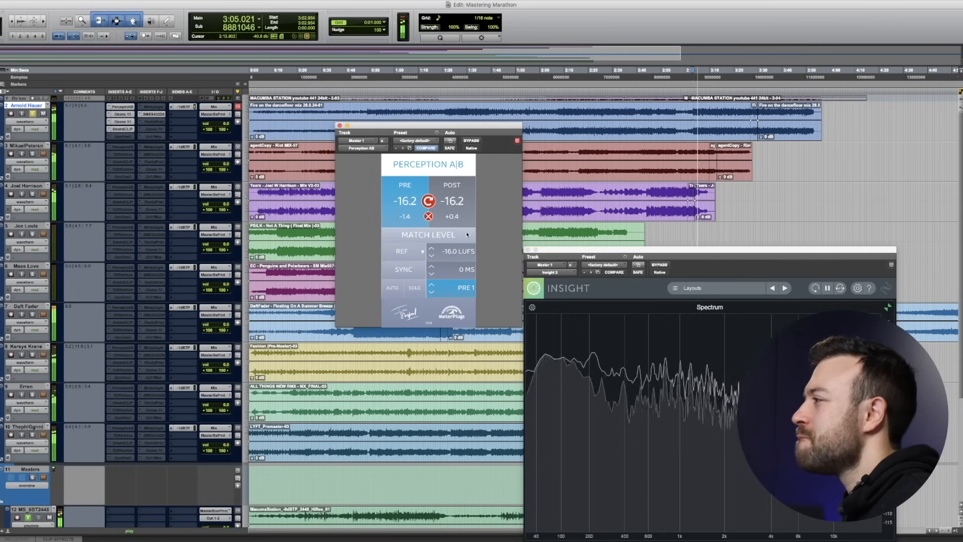
left_click(464, 205)
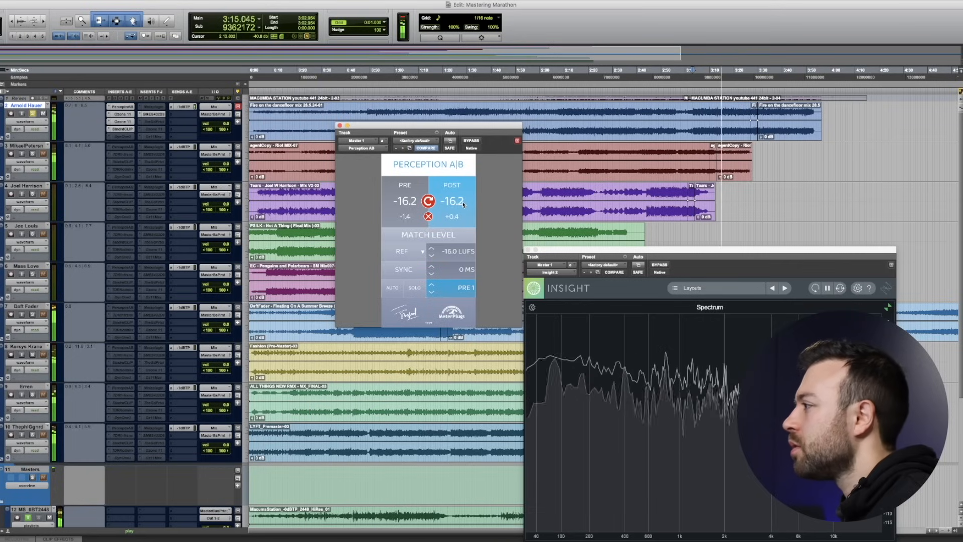
left_click(403, 196)
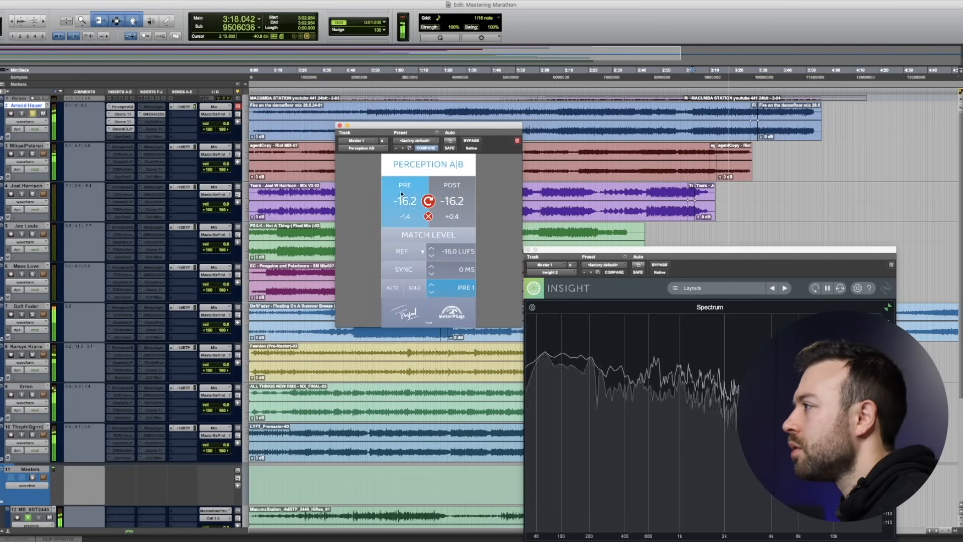
left_click(458, 192)
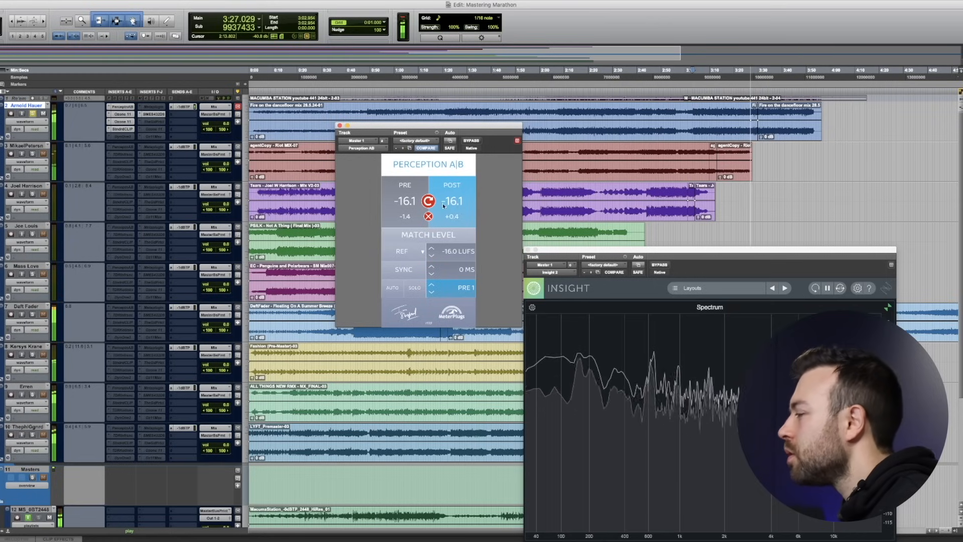
left_click(405, 193)
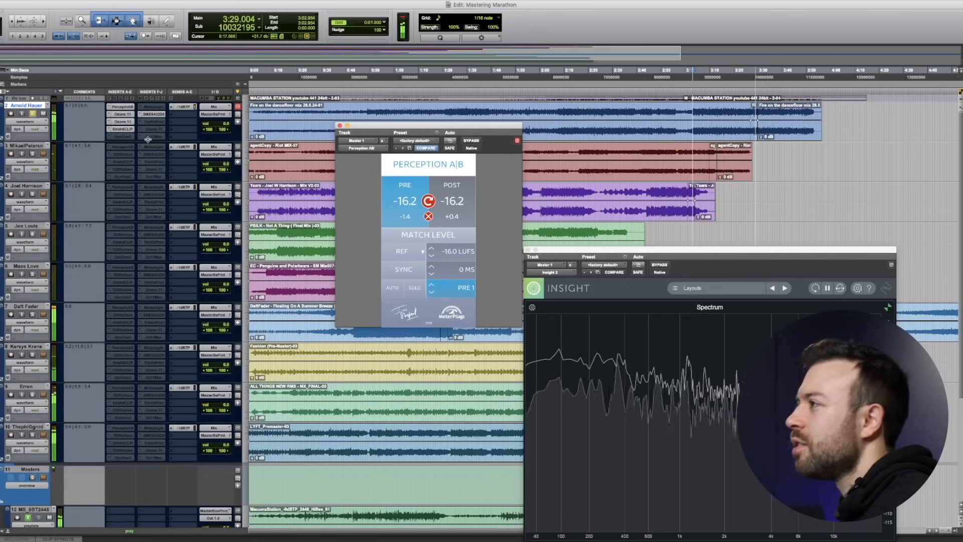
key("space")
Set the low shelf of the second track's first Ozone 11 to 170 Hz, and play about 3:05 to 3:24 with Delta on
left_click(118, 114)
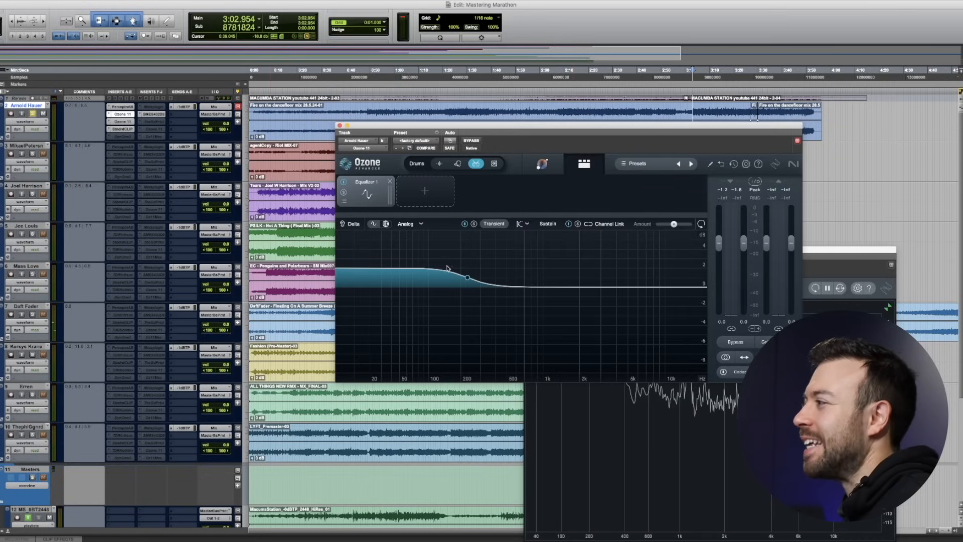
left_click(468, 279)
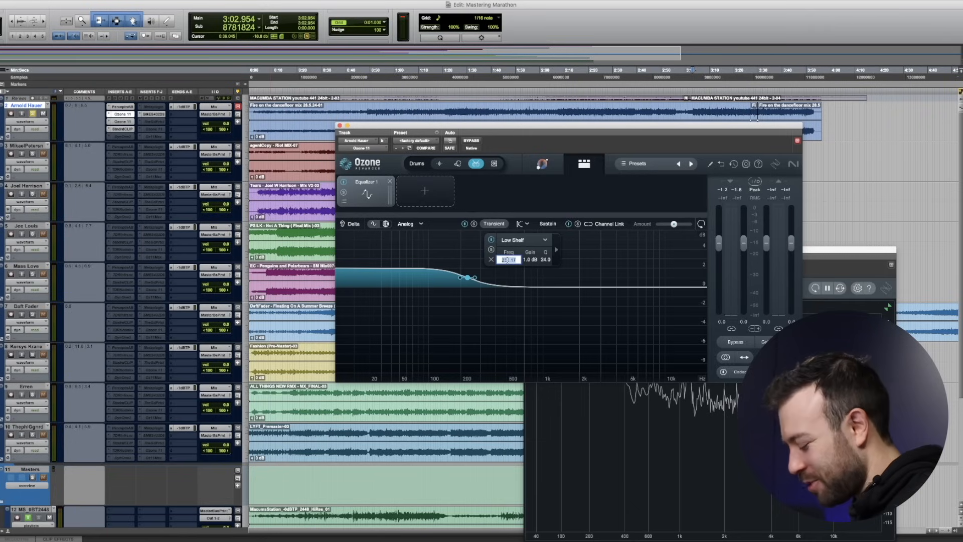
key("Return")
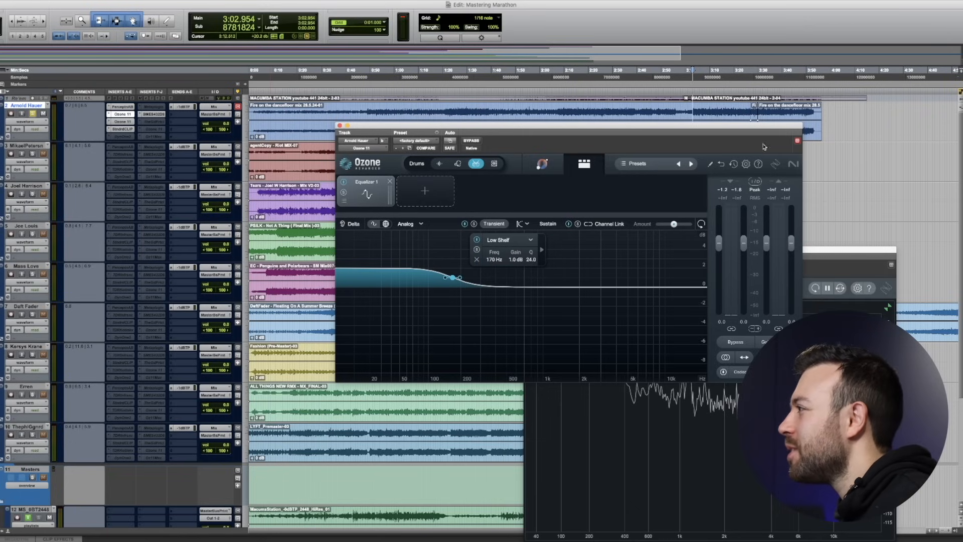
left_click_drag(695, 76, 745, 77)
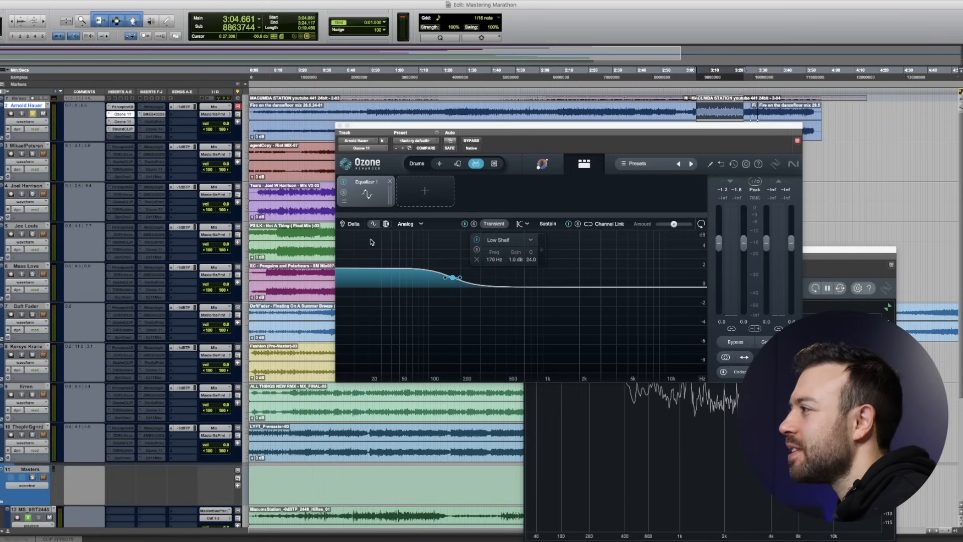
key("space")
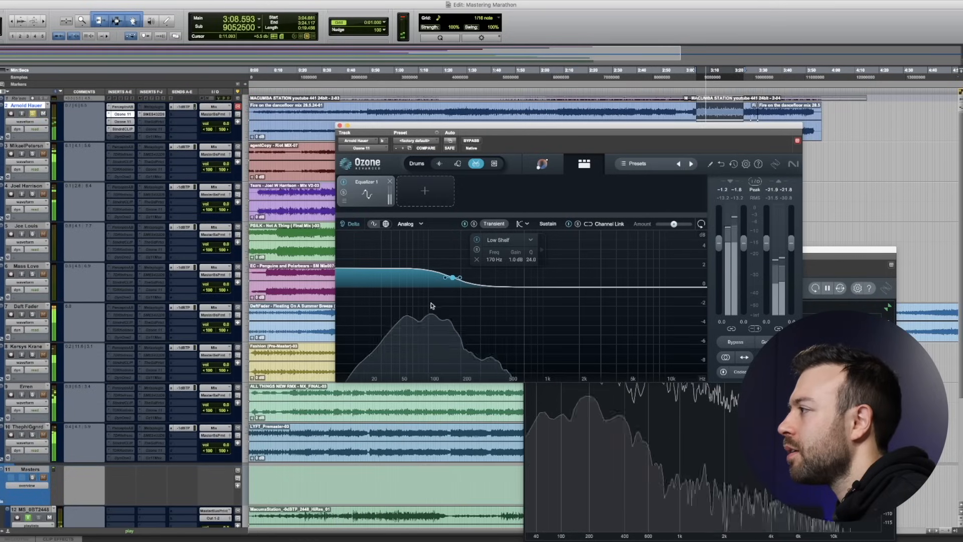
Set the frequency of Ozone's transient low shelf to 140 Hz
double_click(489, 259)
type("1")
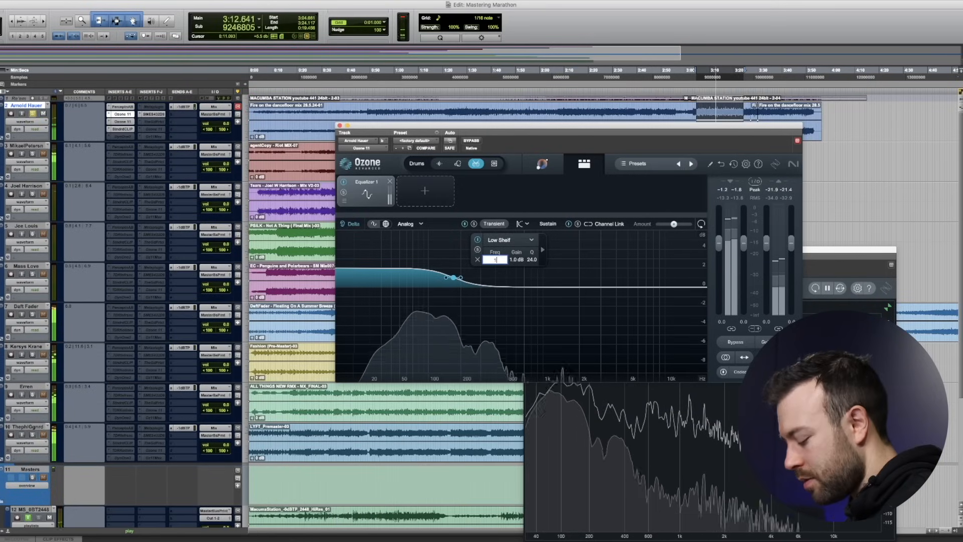
type("40")
key("Return")
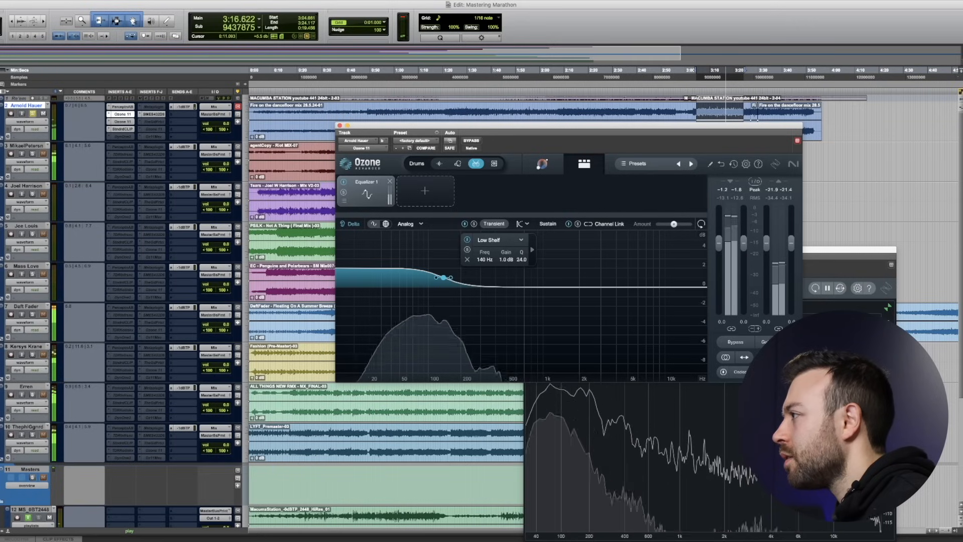
Try a Q of 12 on Ozone's low shelf and set it back to 24
type("12")
key("Return")
left_click(522, 259)
type("24")
key("Return")
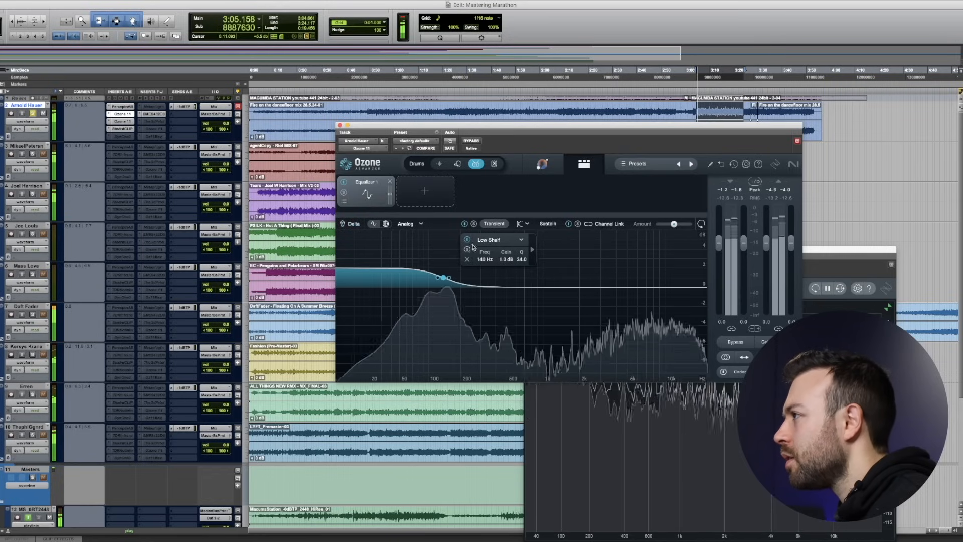
Take Perception AB on Master 1 out of bypass and place its window beside Ozone
scroll(138, 246, "down", 5)
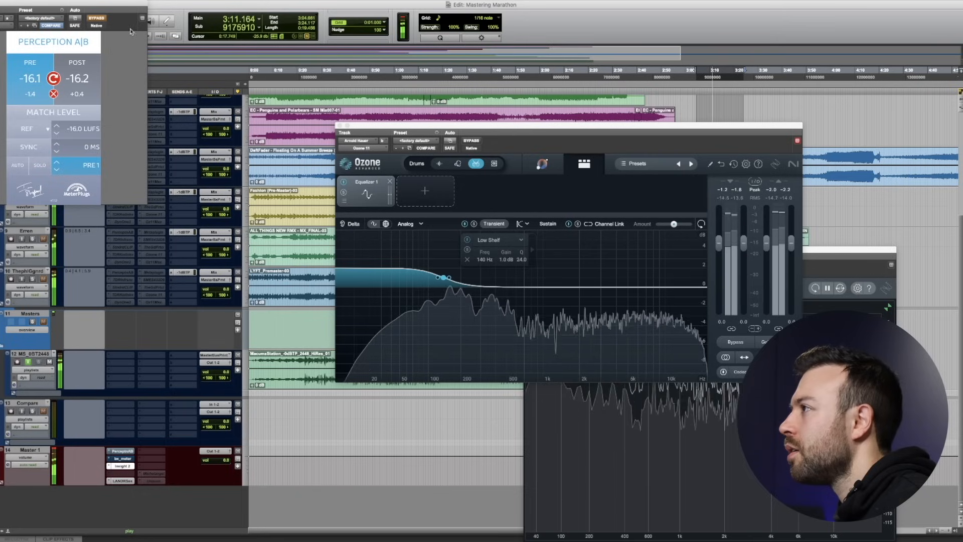
left_click(99, 20)
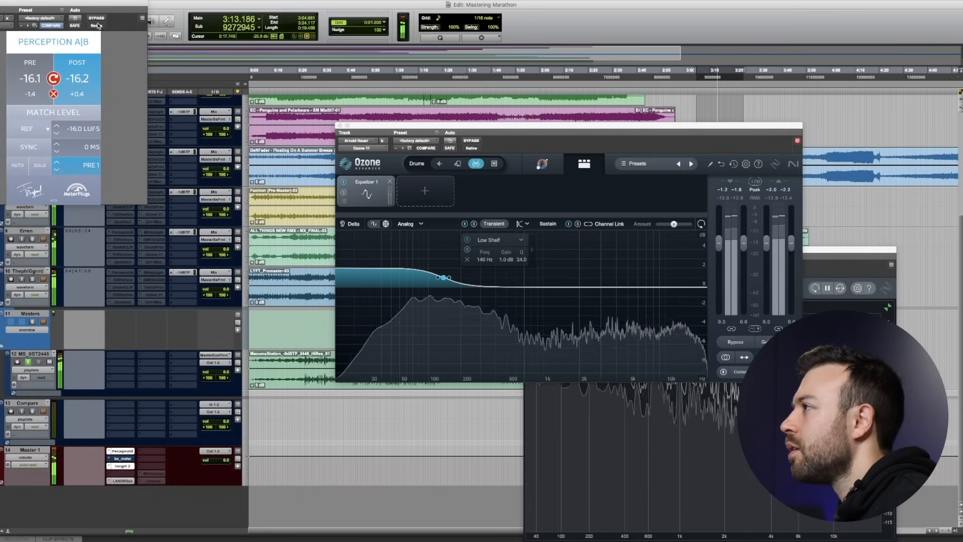
left_click_drag(97, 10, 277, 193)
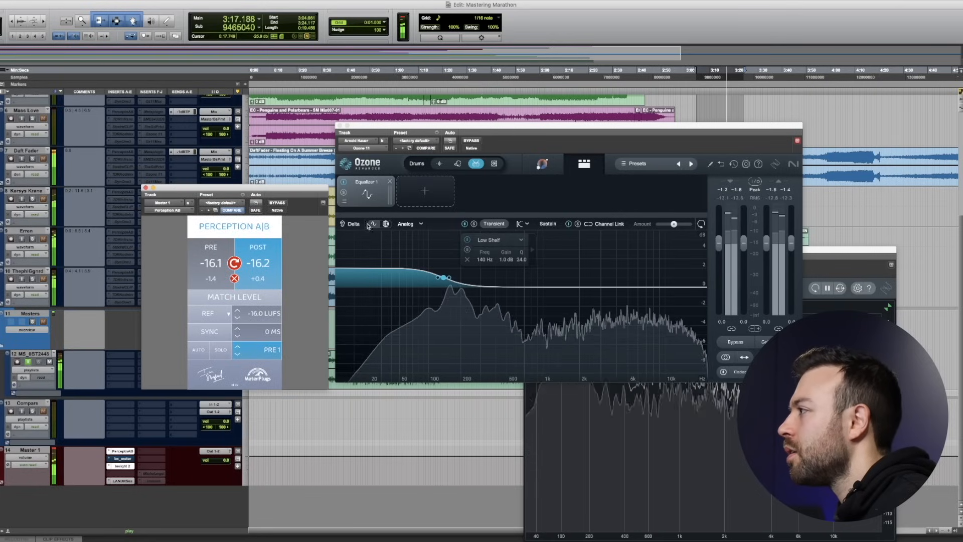
Add a 1 dB bell boost at about 2044 Hz to Ozone's transient EQ using Delta, and compare Pre with Post
left_click(343, 225)
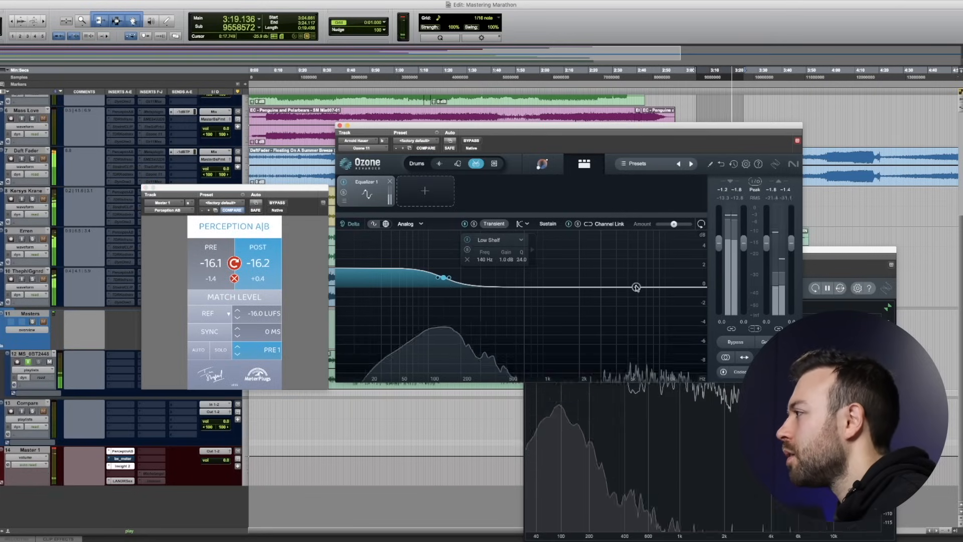
left_click_drag(639, 288, 580, 276)
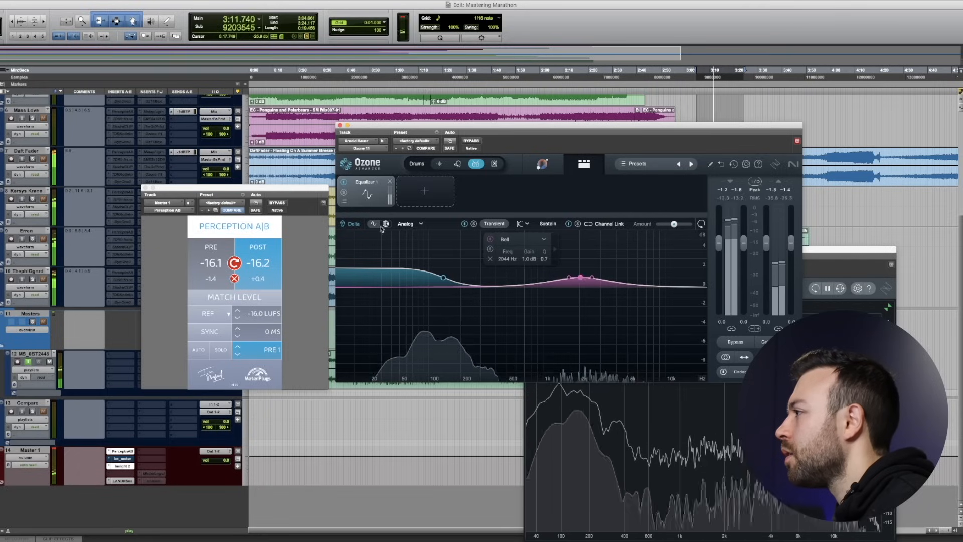
left_click(205, 255)
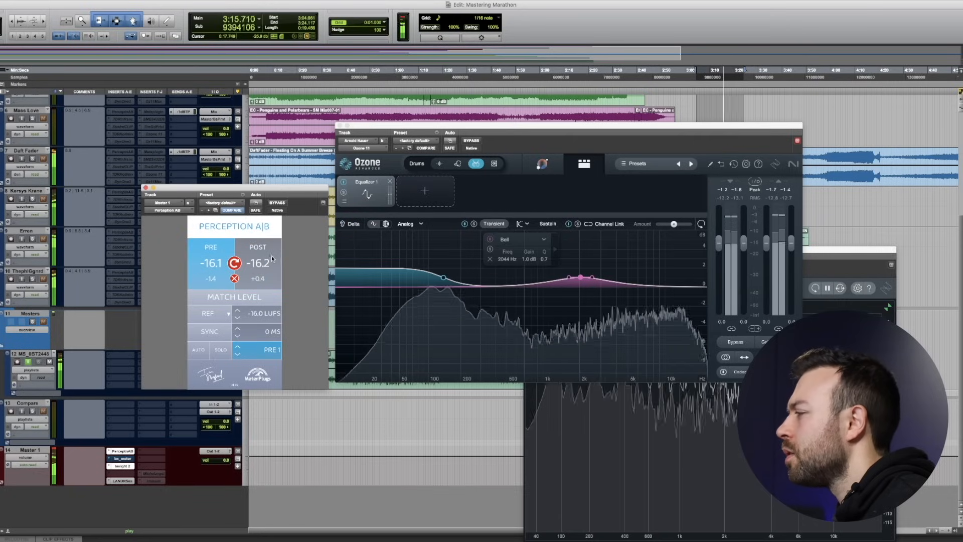
left_click(270, 257)
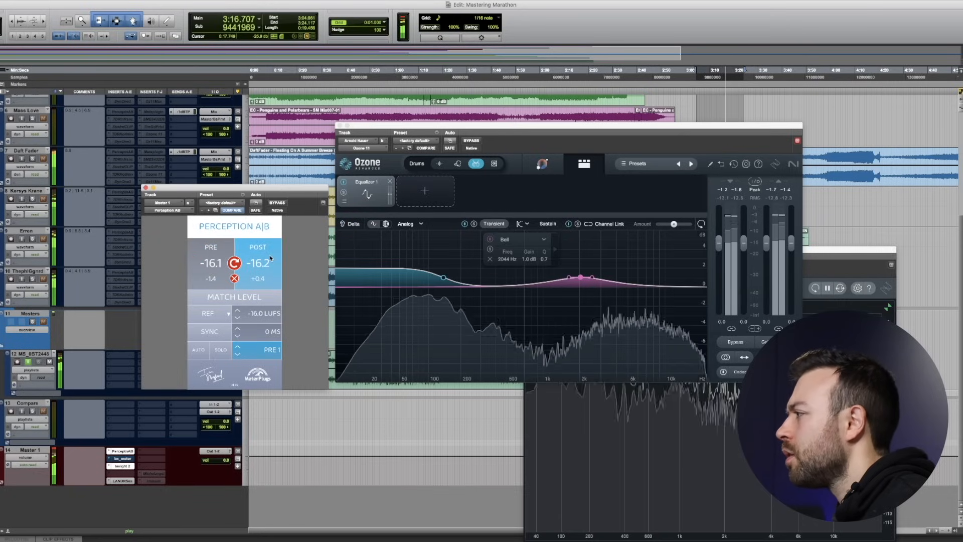
left_click(146, 187)
Reduce the cut in the Sontec's first band, close the equalizer, and compare Pre with Post in Perception AB
scroll(145, 194, "up", 5)
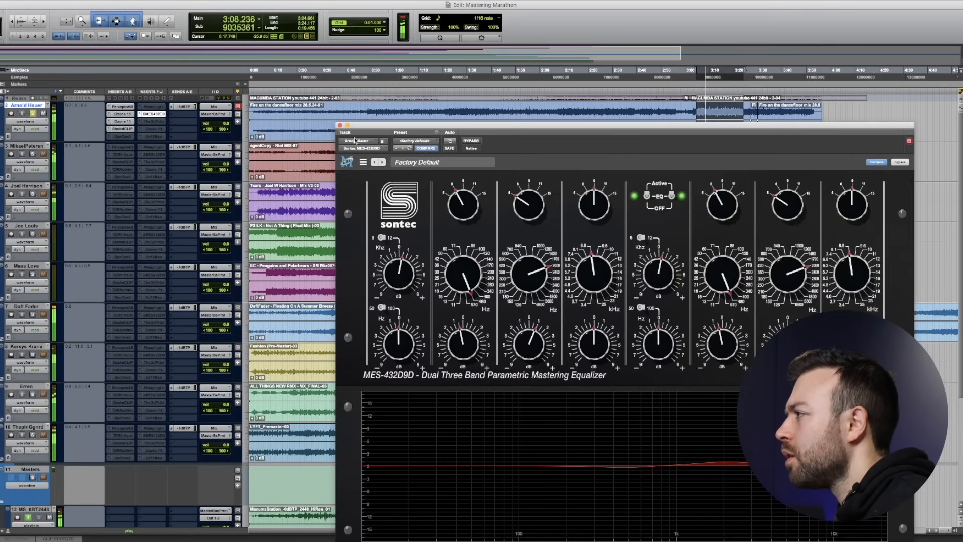
left_click(340, 125)
scroll(208, 242, "down", 5)
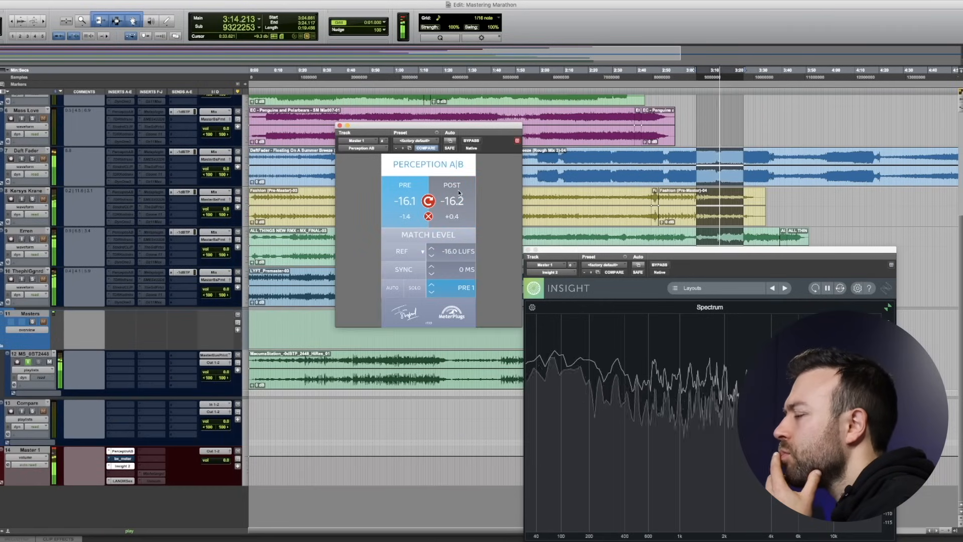
left_click(461, 192)
scroll(558, 190, "up", 5)
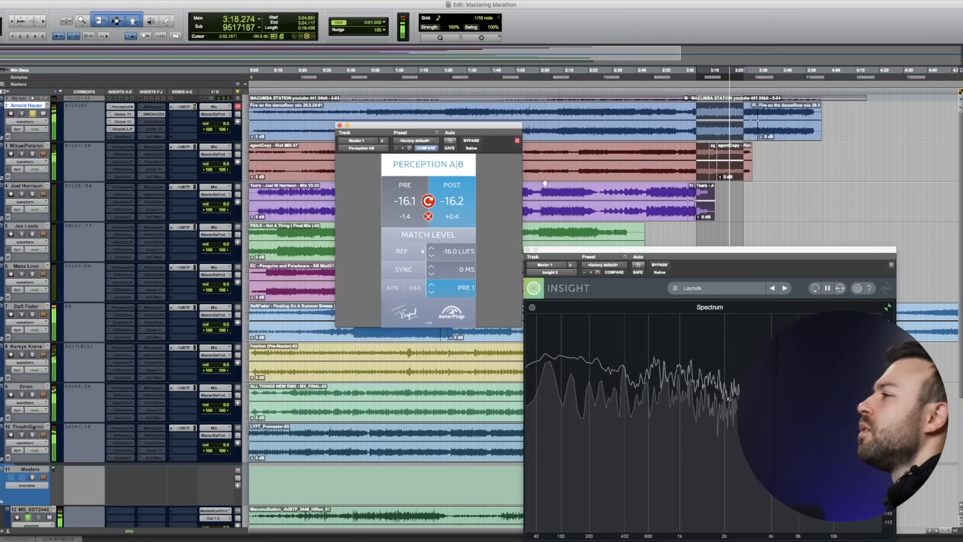
Check the FourChanMixer levels in the second track's Metaplugin chain, and close the mixer and Sontec equalizer windows
key("space")
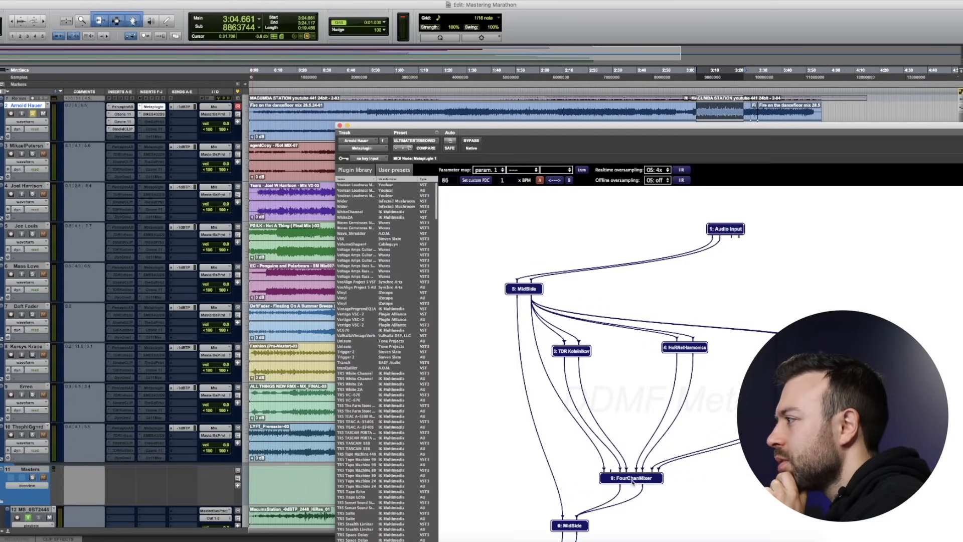
double_click(632, 479)
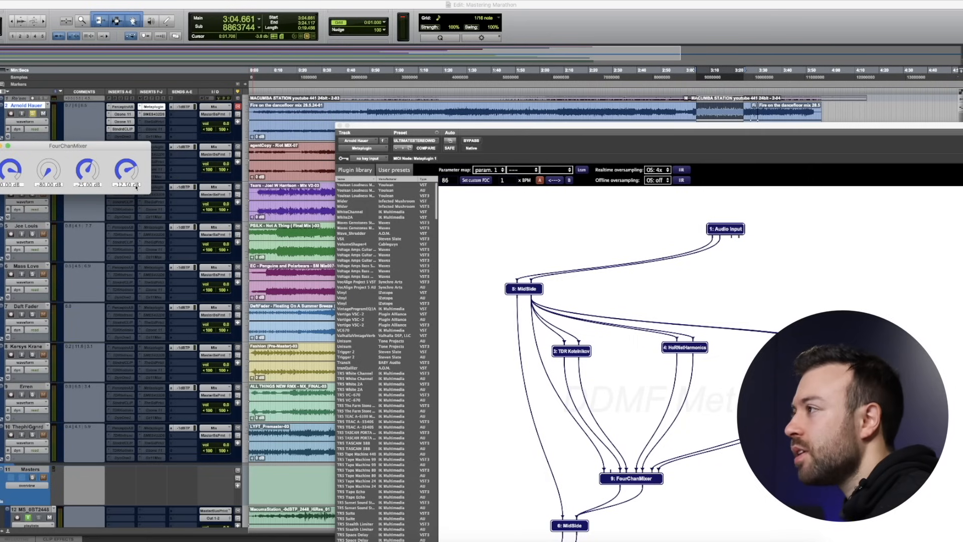
key("super+w")
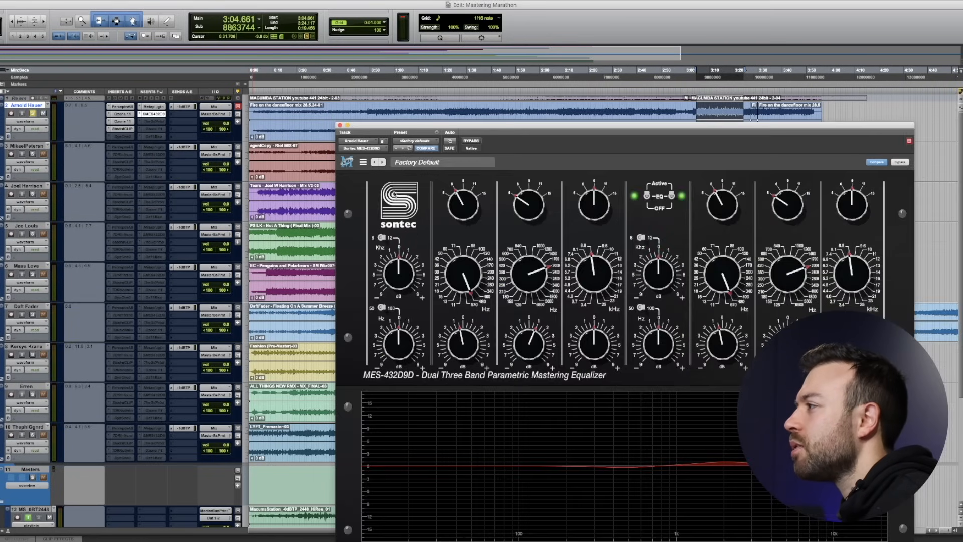
left_click(340, 126)
Reopen Perception AB on Master 1 in the middle of the edit area, dismiss the audio processing error, and close Insight
scroll(162, 342, "down", 4)
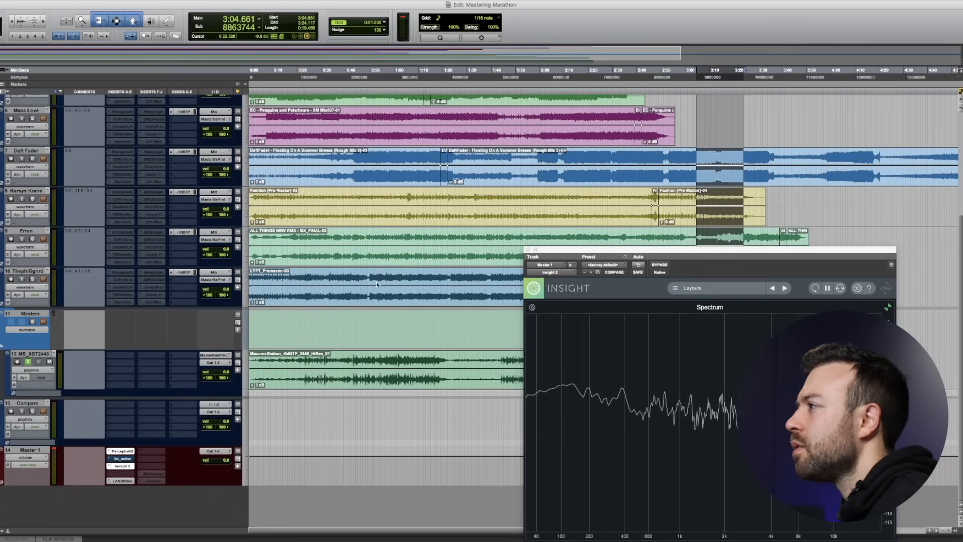
left_click(123, 451)
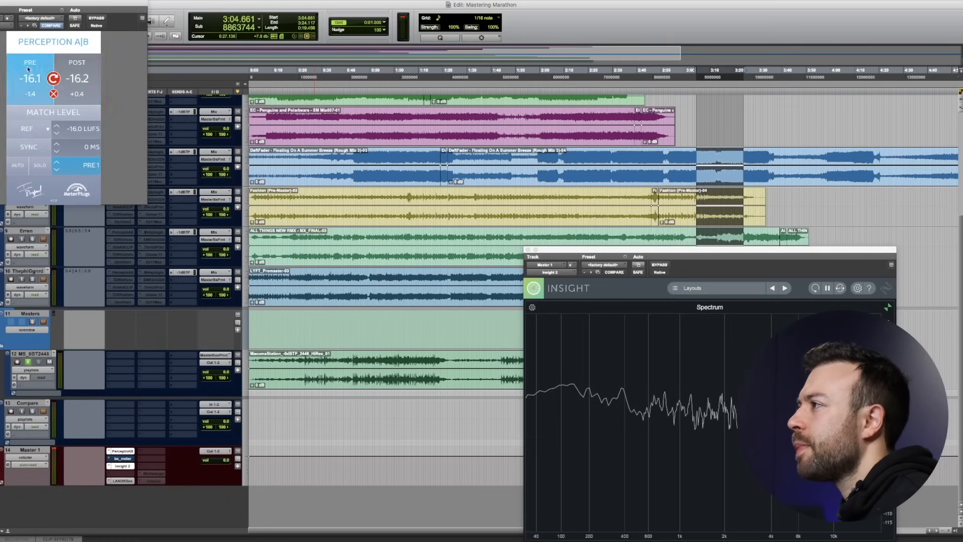
left_click_drag(68, 9, 449, 143)
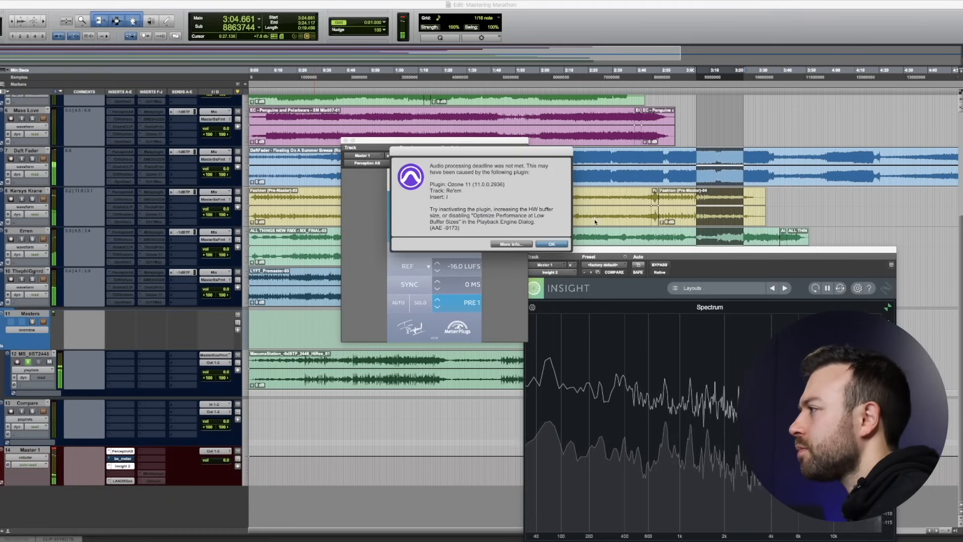
left_click(555, 254)
left_click(555, 253)
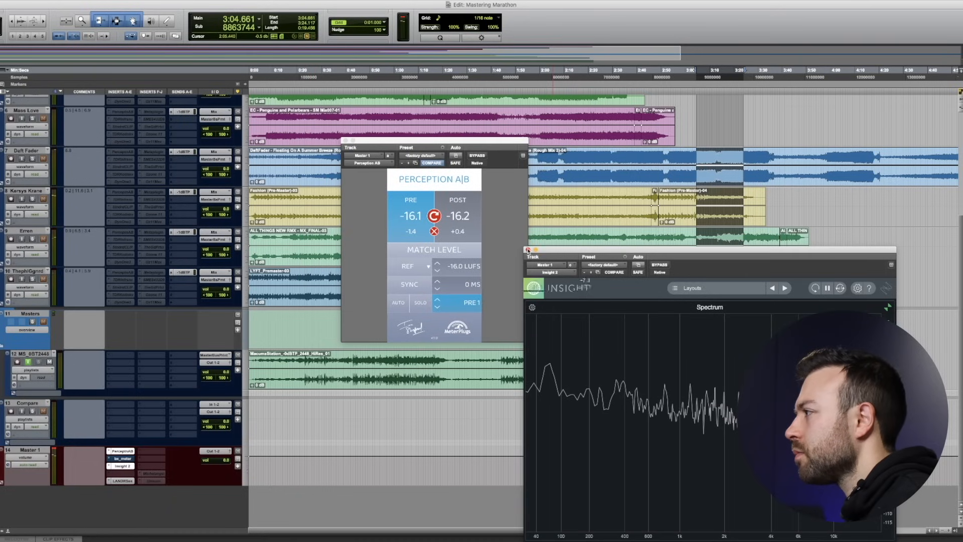
left_click(527, 250)
key("space")
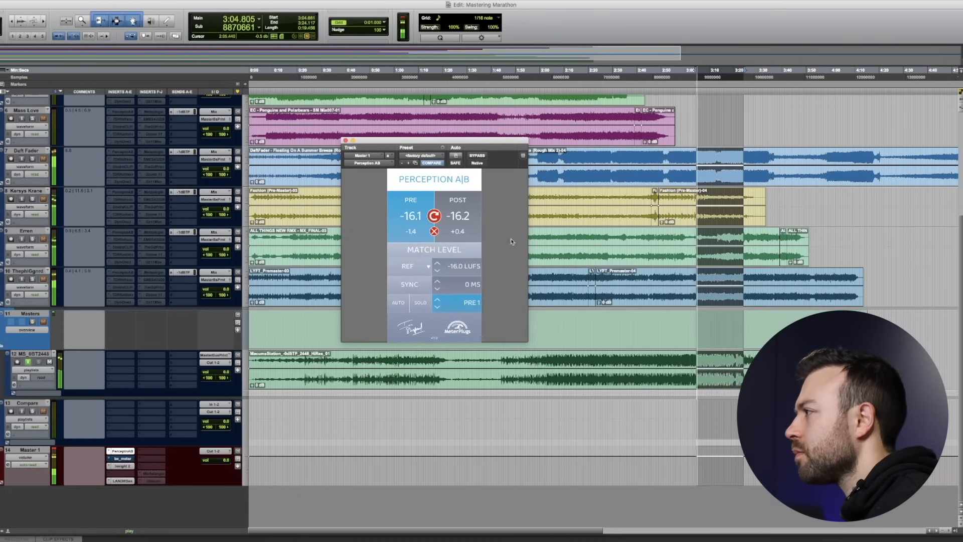
Alternate repeatedly between Pre and Post in Perception AB while the selected passage of the second track plays
left_click(467, 224)
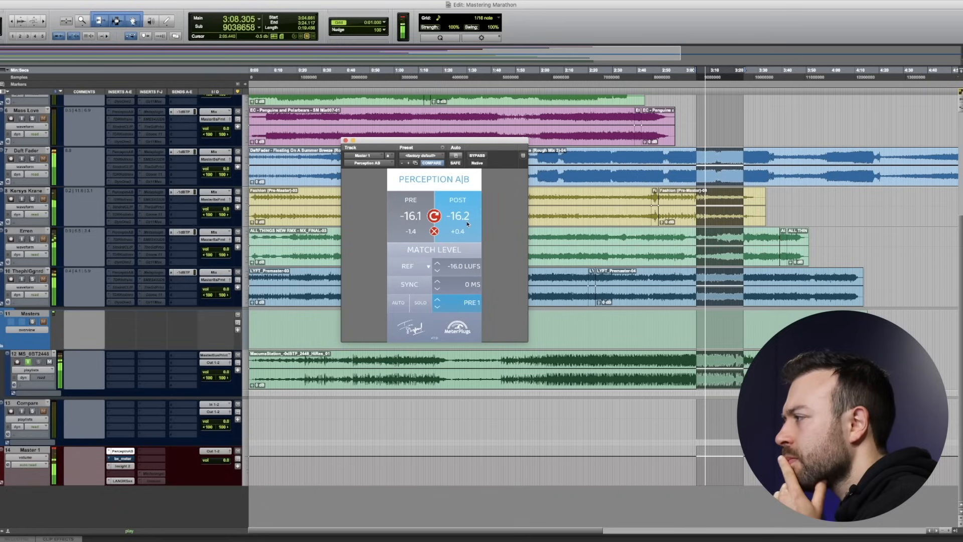
left_click(407, 211)
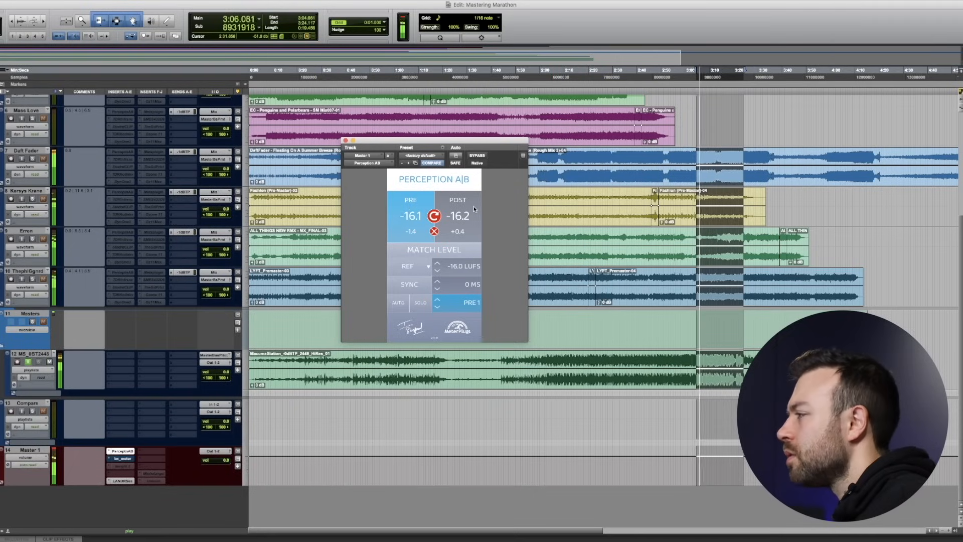
left_click(474, 206)
scroll(585, 257, "up", 5)
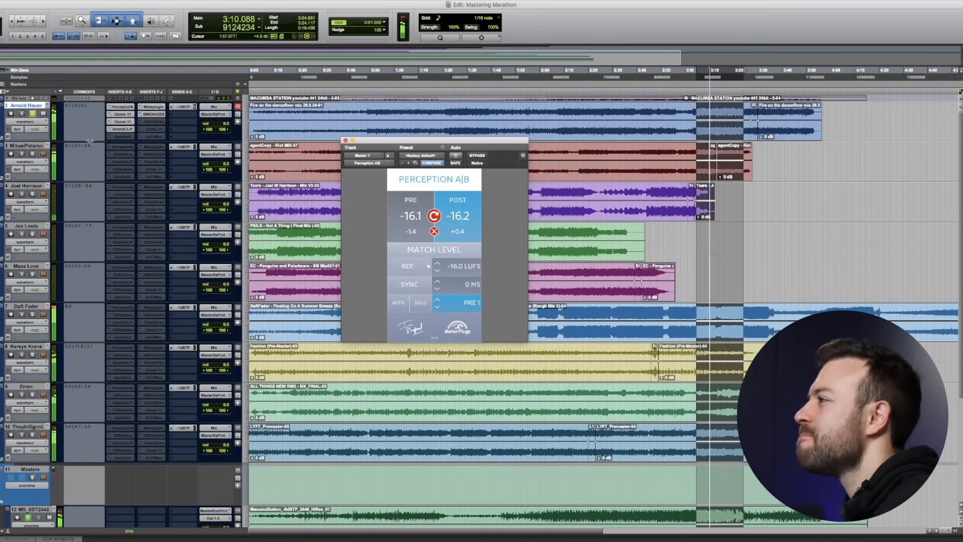
left_click(415, 200)
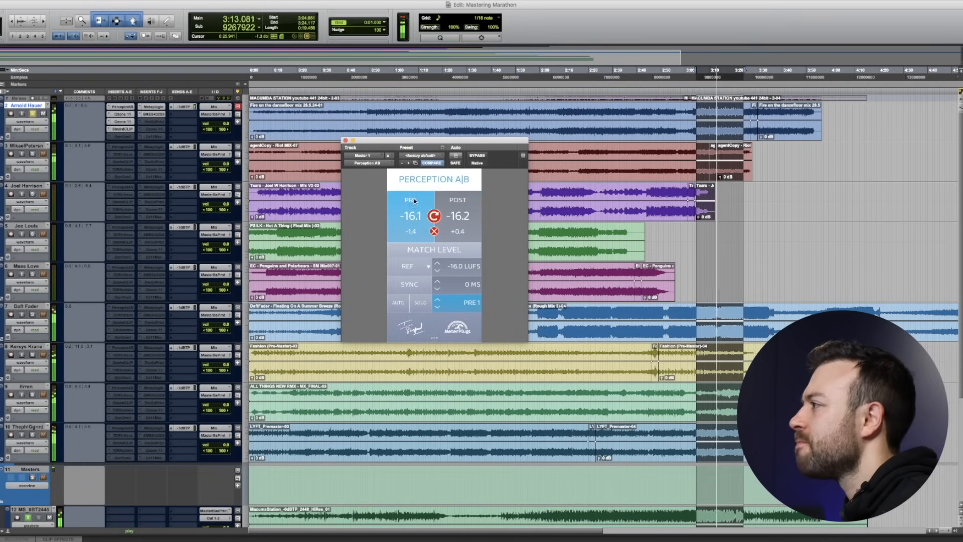
left_click(468, 200)
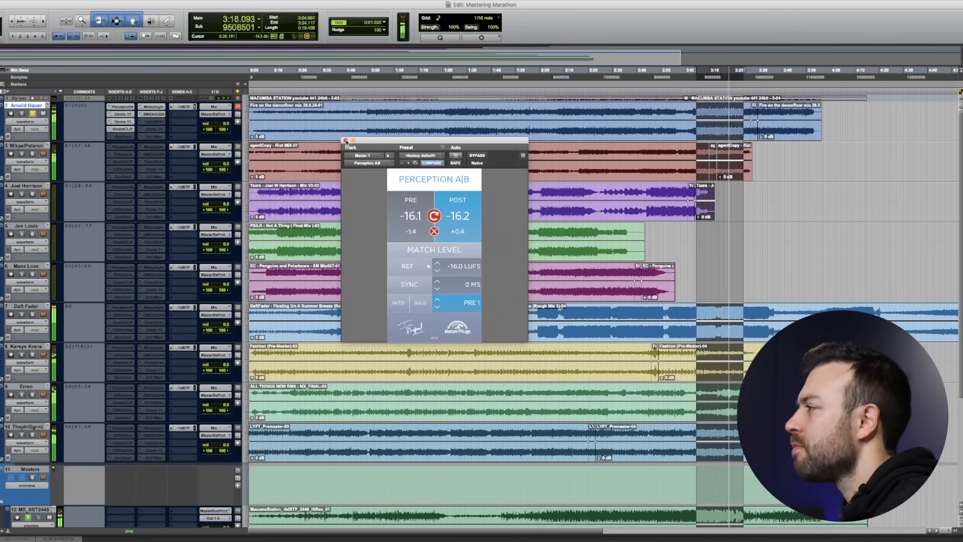
left_click(408, 211)
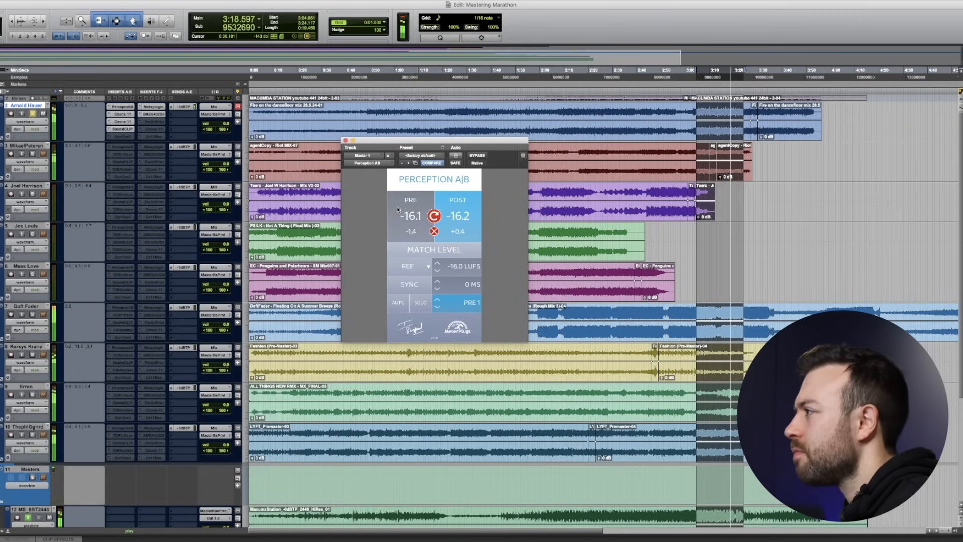
left_click(457, 211)
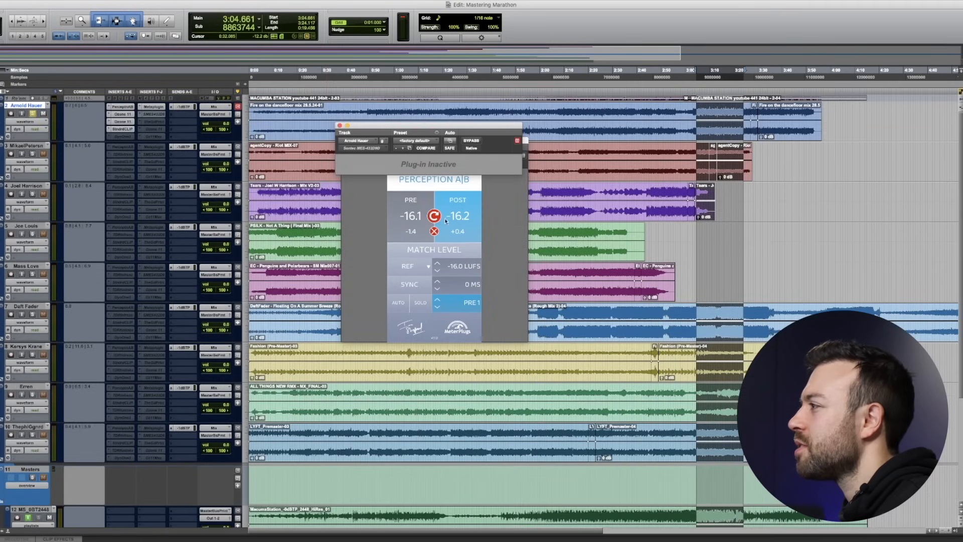
Reset Perception AB's loudness measurement, match the levels again while playing from about 3:05, and compare Pre with Post
left_click(434, 217)
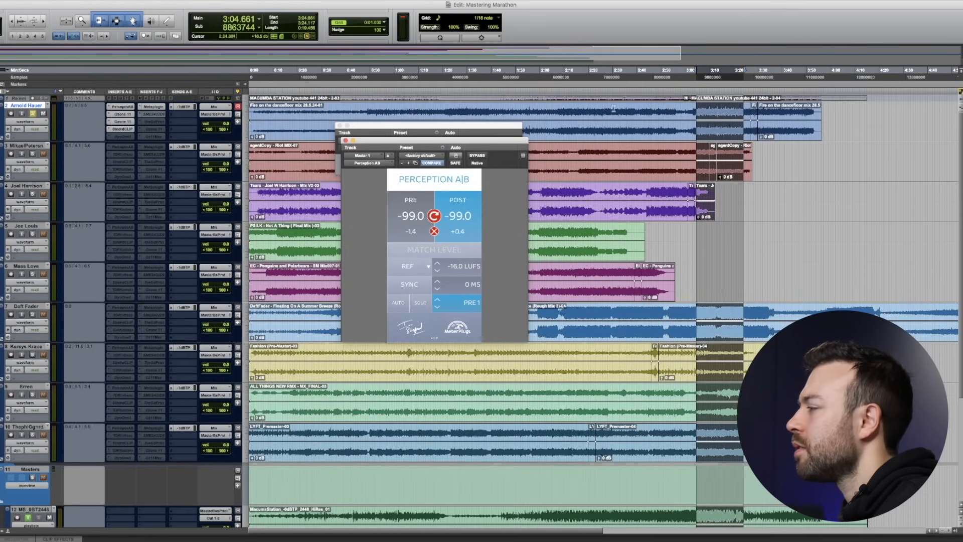
left_click(705, 76)
key("space")
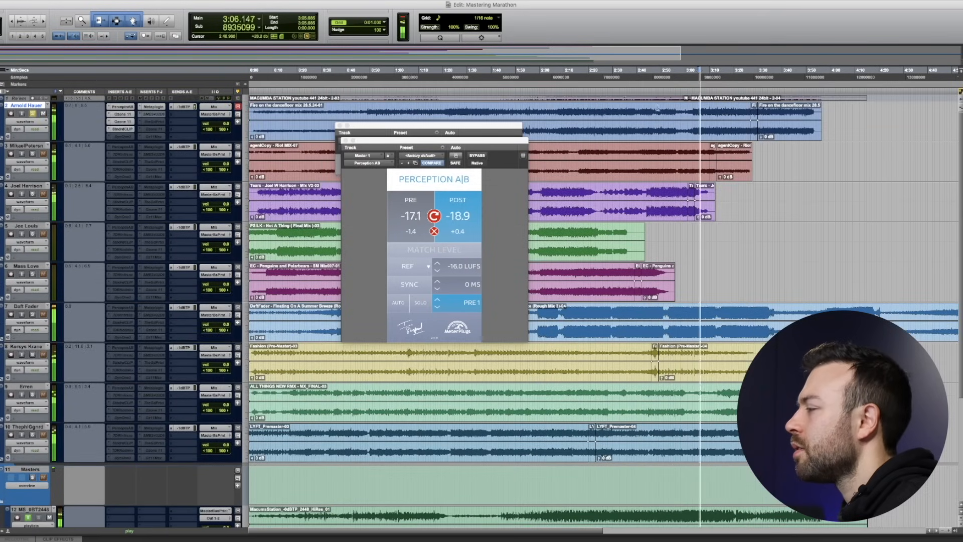
left_click(444, 251)
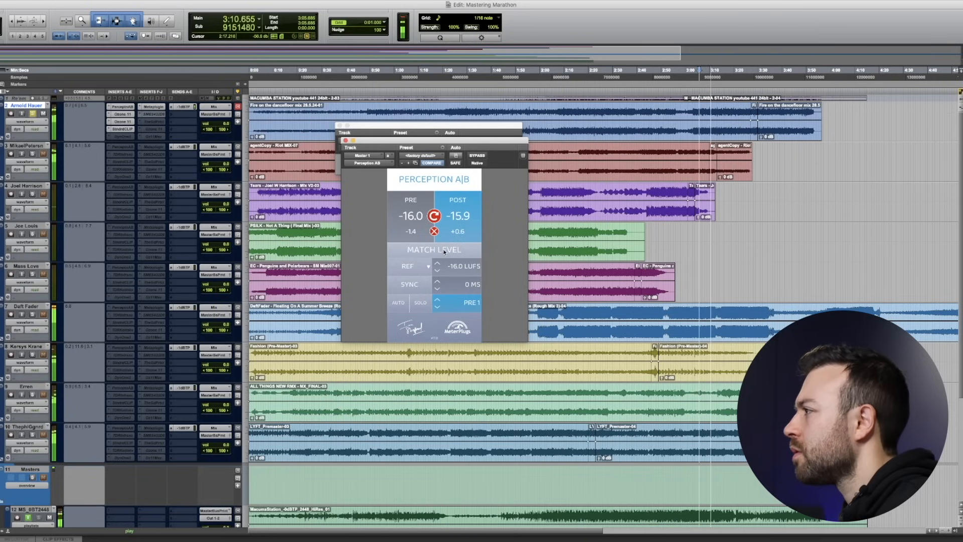
left_click(408, 212)
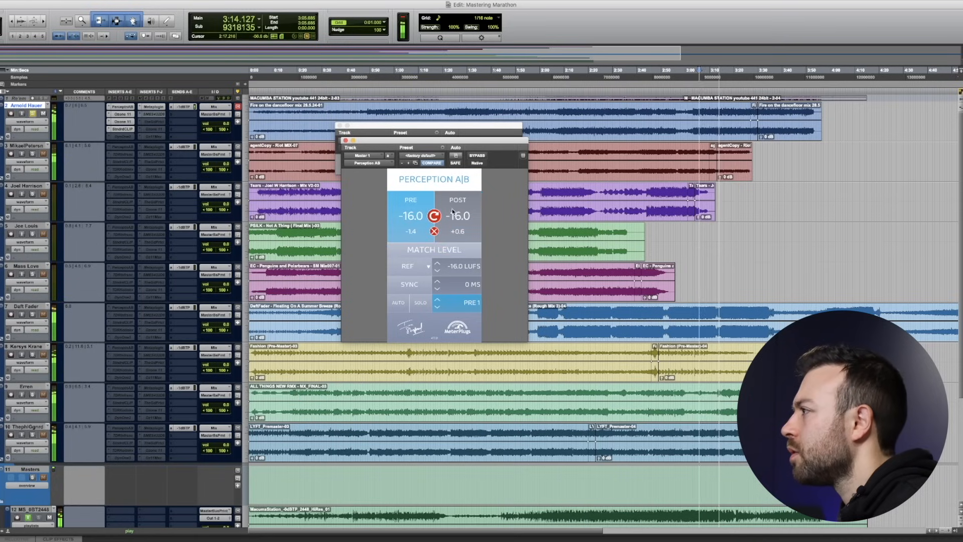
left_click(471, 206)
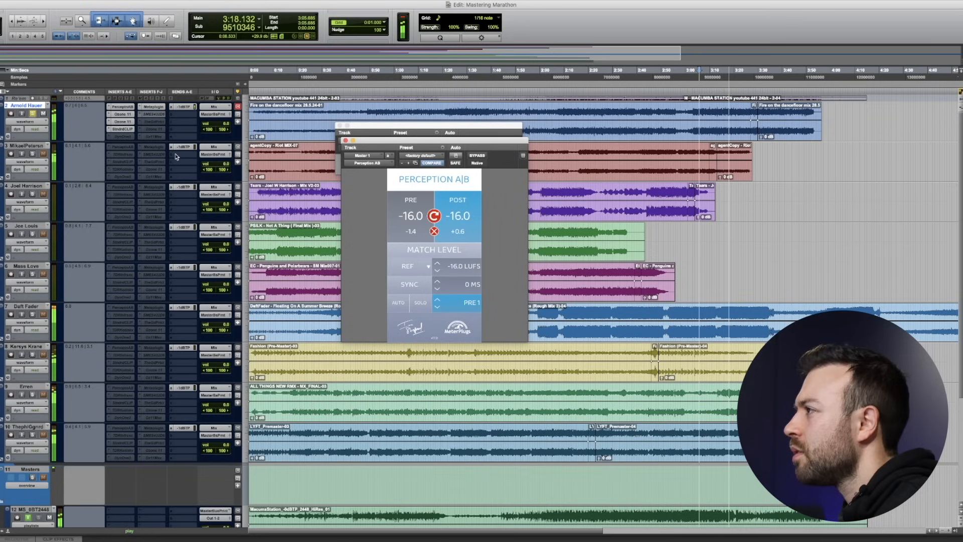
Activate the second track's last Ozone 11 insert and remove its Clarity and Stabilizer modules
key("space")
right_click(153, 129)
left_click(156, 132)
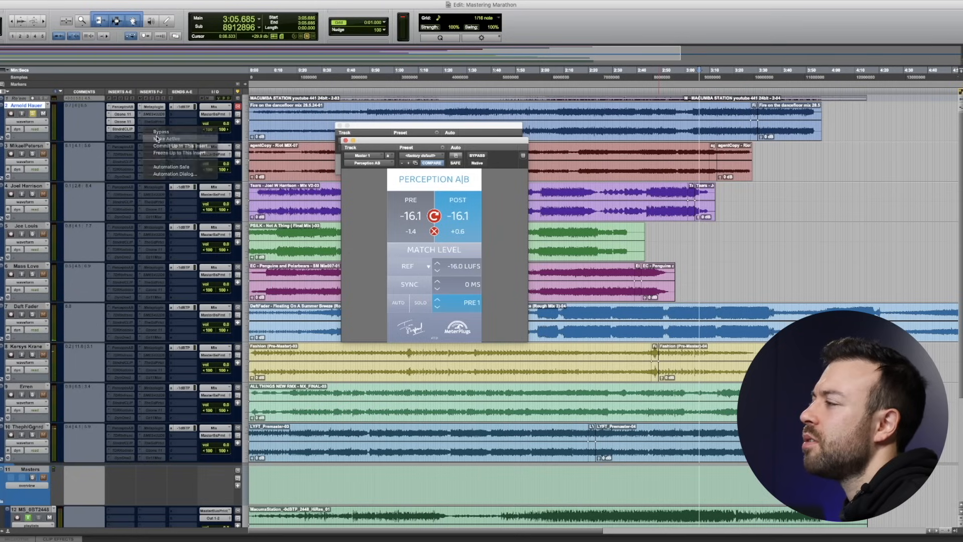
left_click(158, 130)
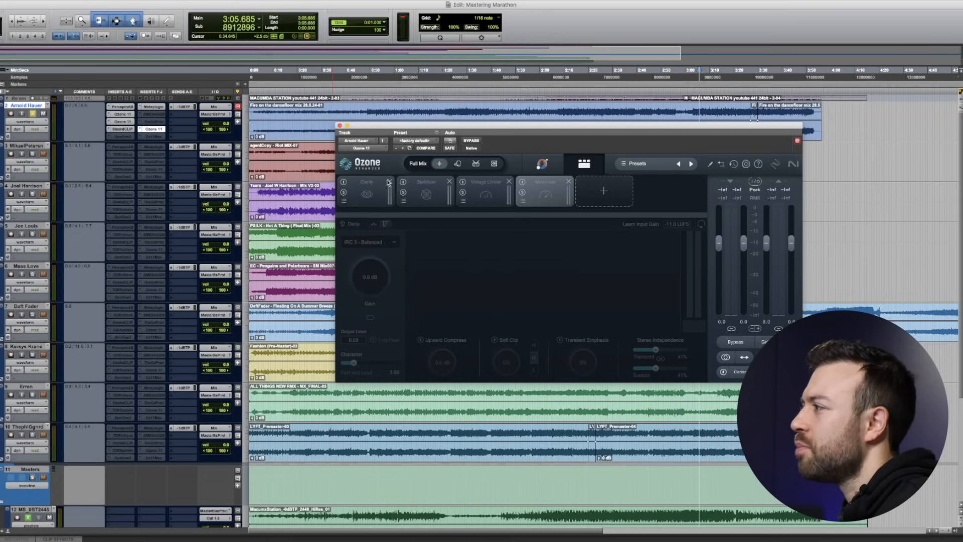
left_click(388, 182)
left_click(388, 182)
Try a threshold of -7 dB on Ozone's Vintage Limiter during playback, and set it to -6 dB
key("space")
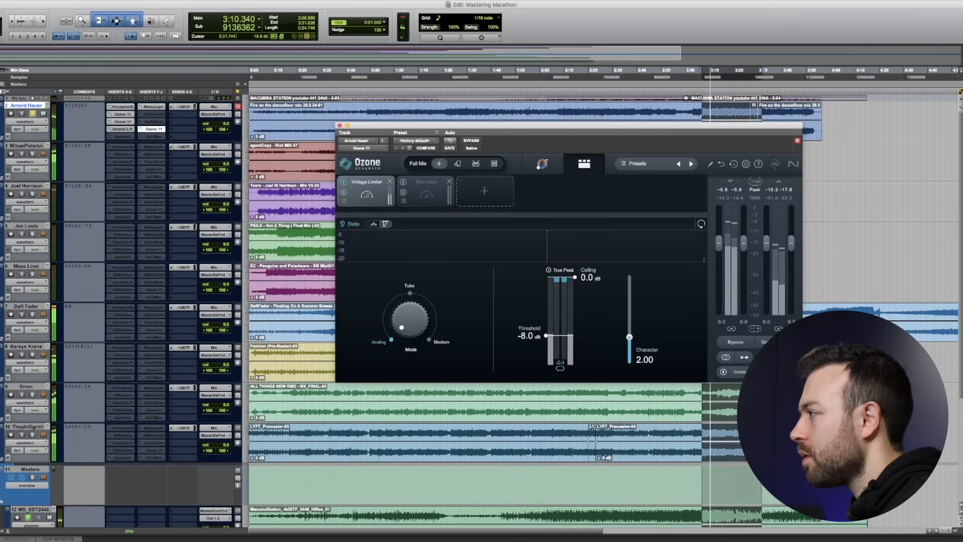
left_click(527, 336)
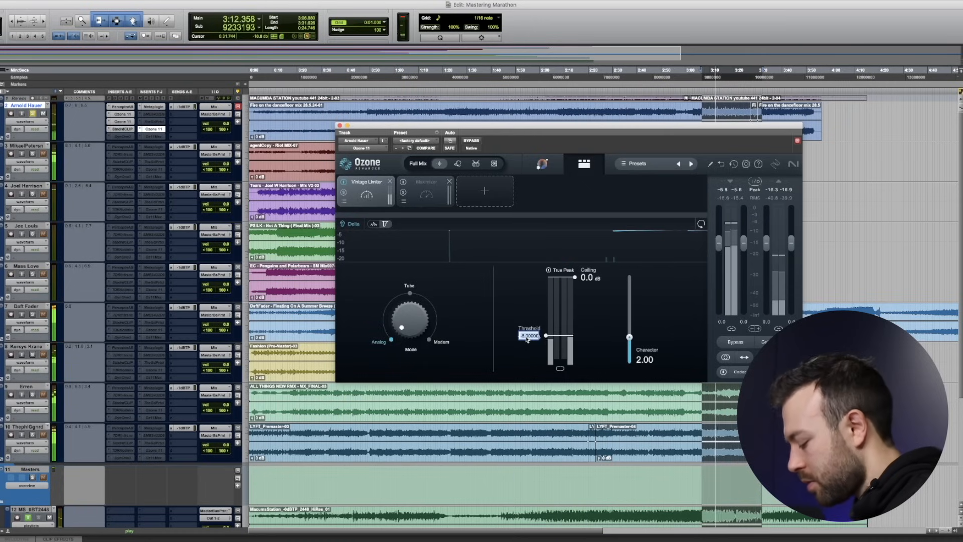
type("-7")
key("Return")
left_click(522, 335)
type("-6")
key("Return")
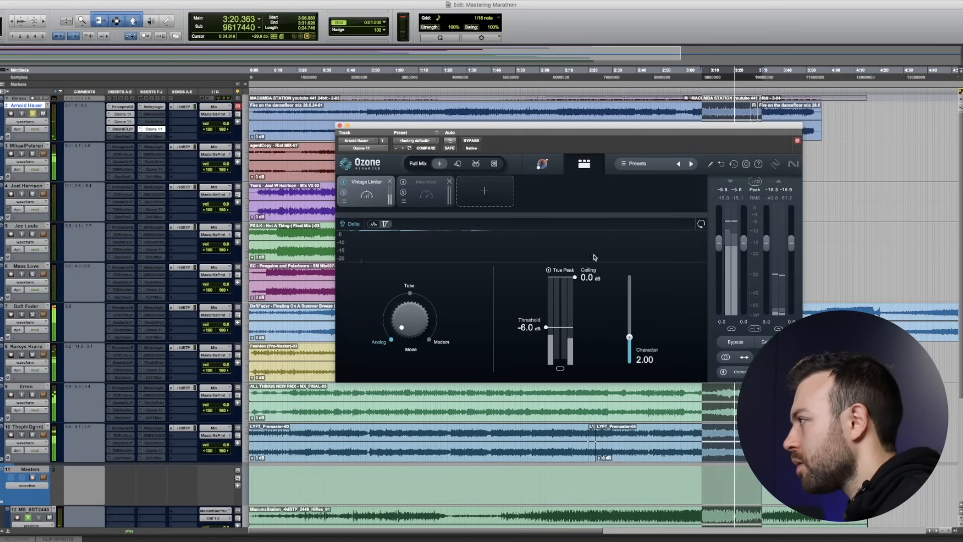
Move the Ozone window aside and audition the Vintage Limiter on the short passage from 3:27 to 3:30
left_click(799, 113)
left_click_drag(760, 132, 677, 139)
key("space")
key("space")
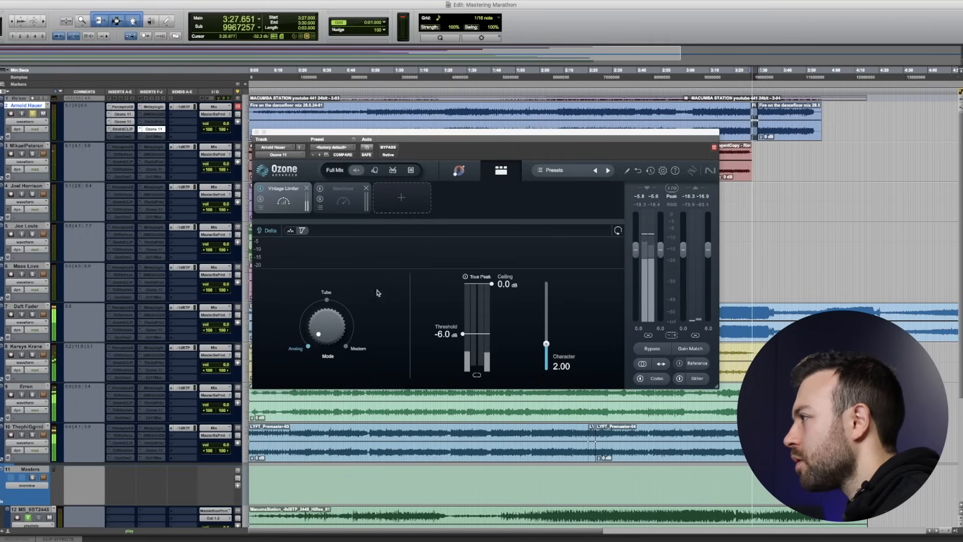
left_click_drag(440, 334, 439, 337)
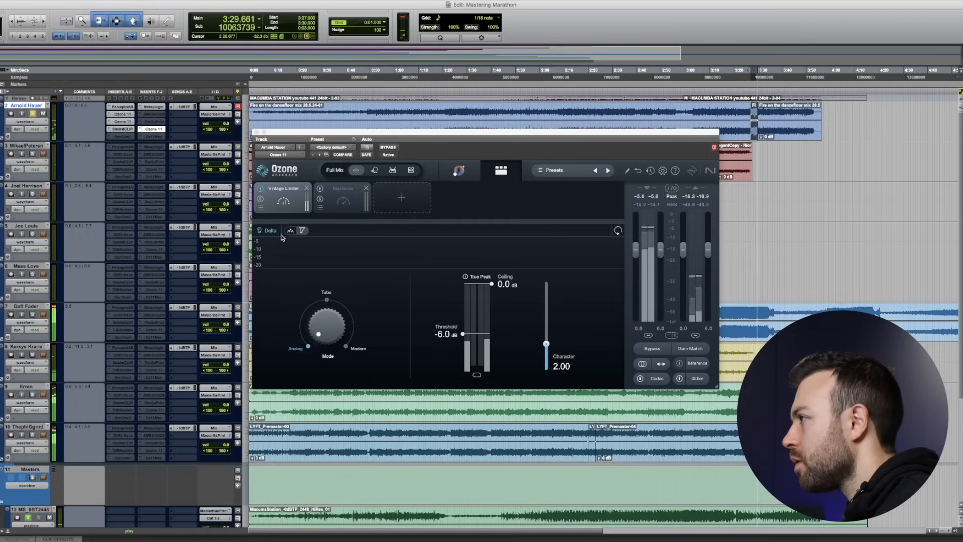
Enable Ozone's Maximizer, set its gain to 2 dB, and close the plug-in window
left_click(356, 200)
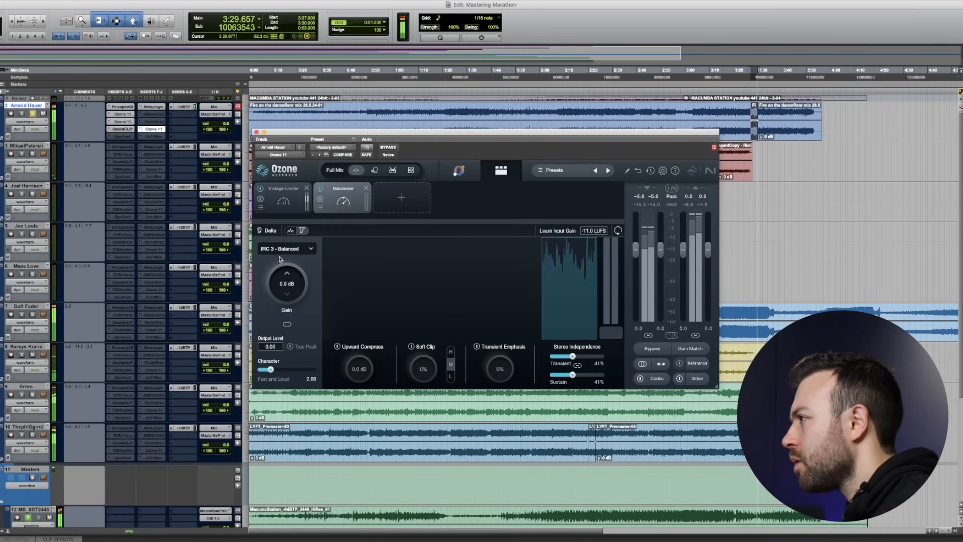
double_click(286, 284)
type("2")
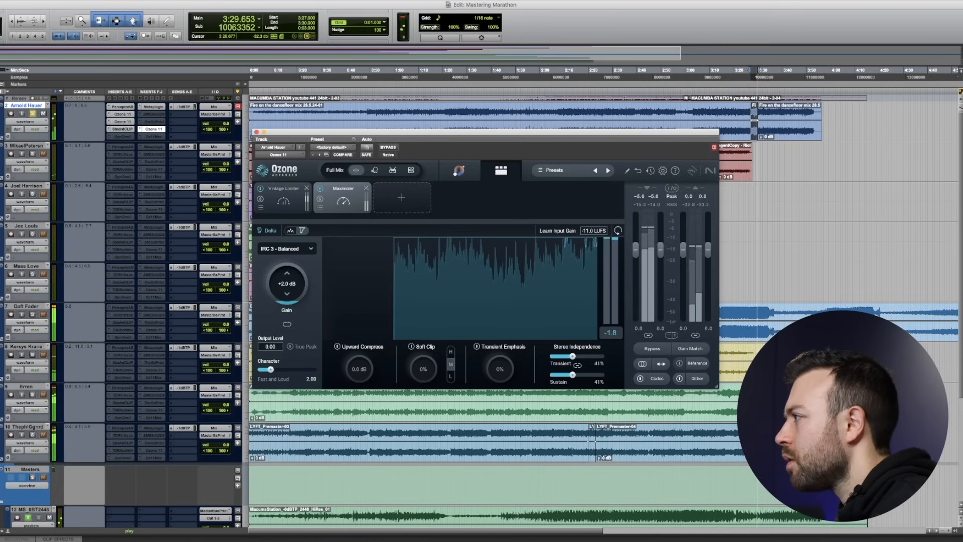
left_click(257, 132)
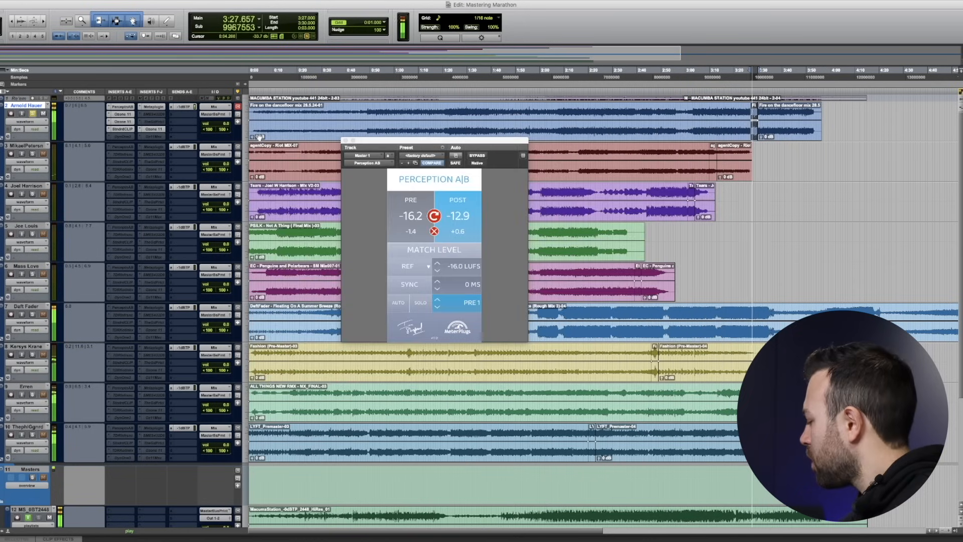
Bypass Perception AB and make Insight 2 active again on Master 1, closing the LANDR Sessions window
scroll(210, 236, "down", 5)
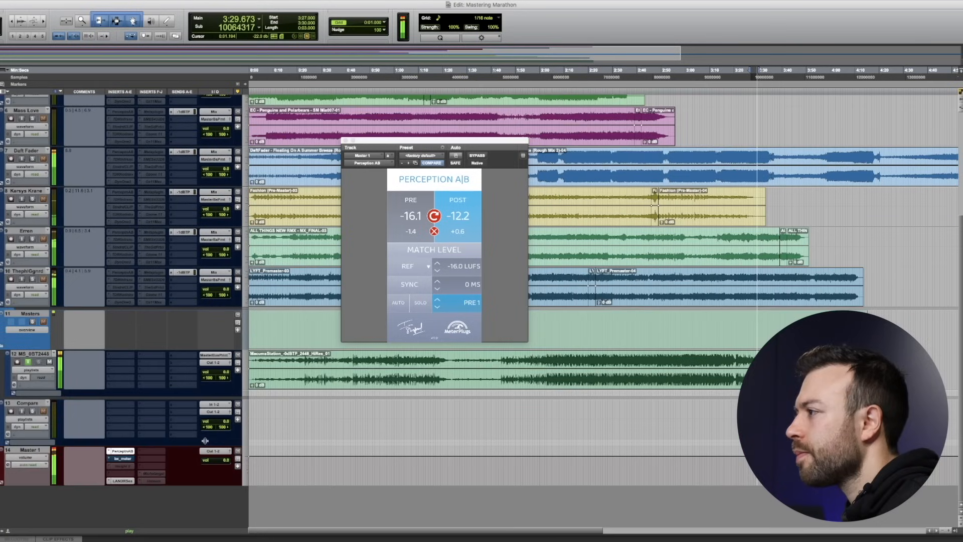
left_click(119, 481)
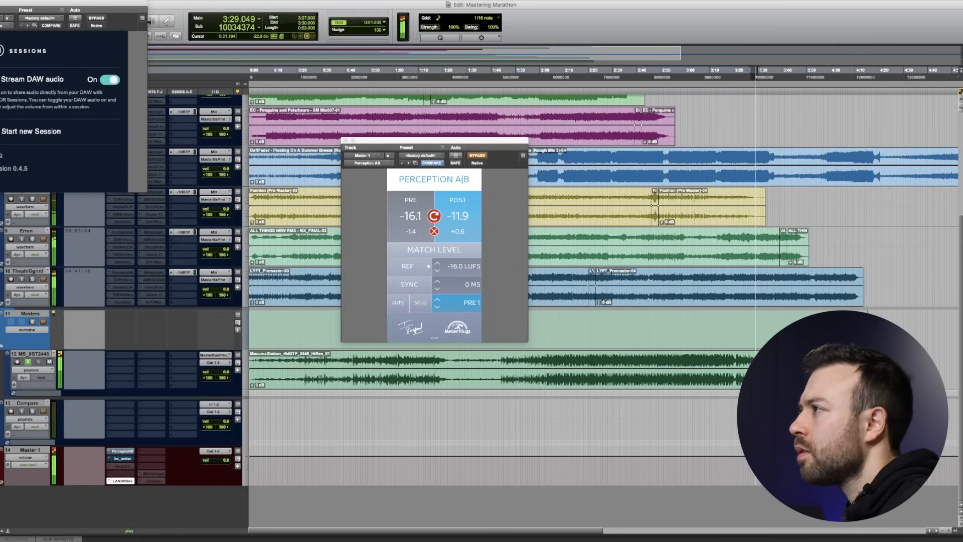
left_click(129, 469, "ctrl+super")
key("super+w")
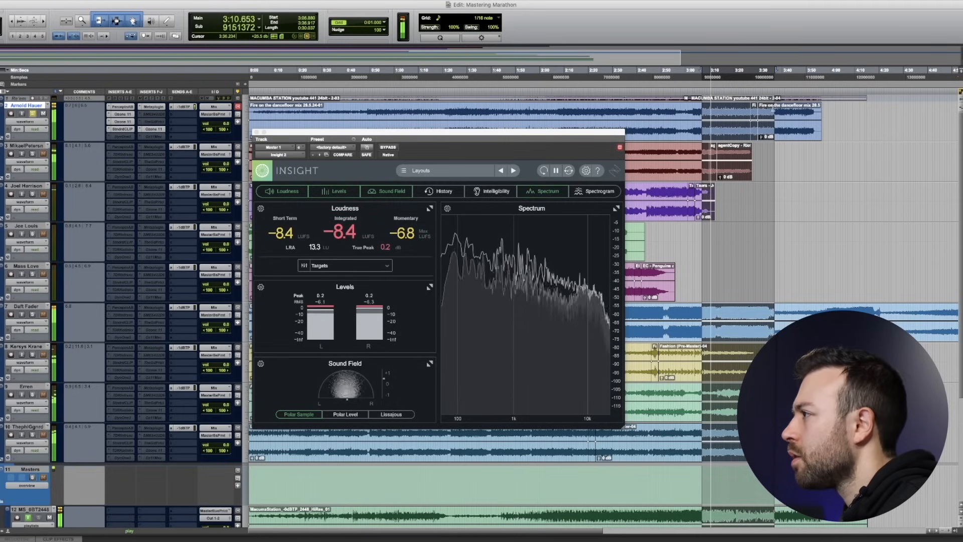
Play the second track from about 3:38 and from 3:27 to examine its loudness in Insight
left_click(773, 107)
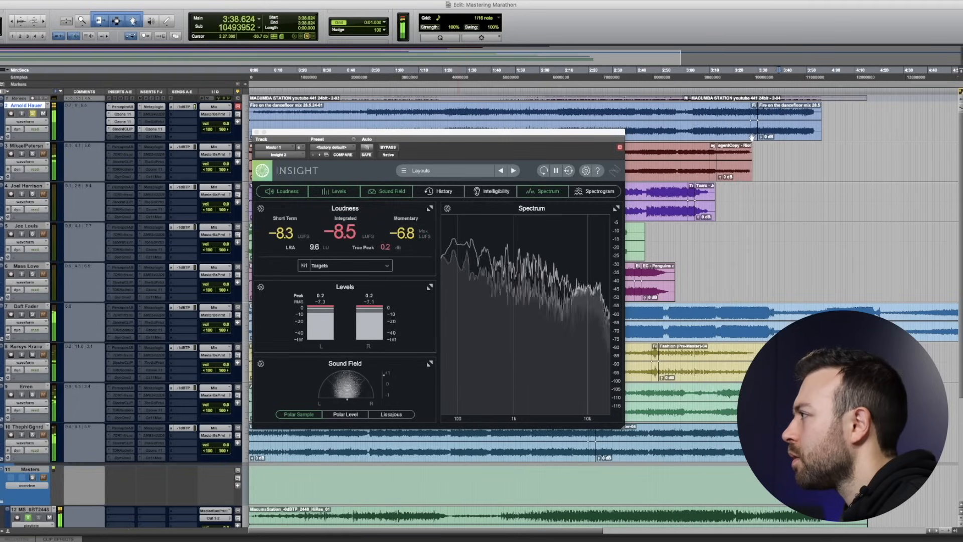
left_click(752, 137)
key("space")
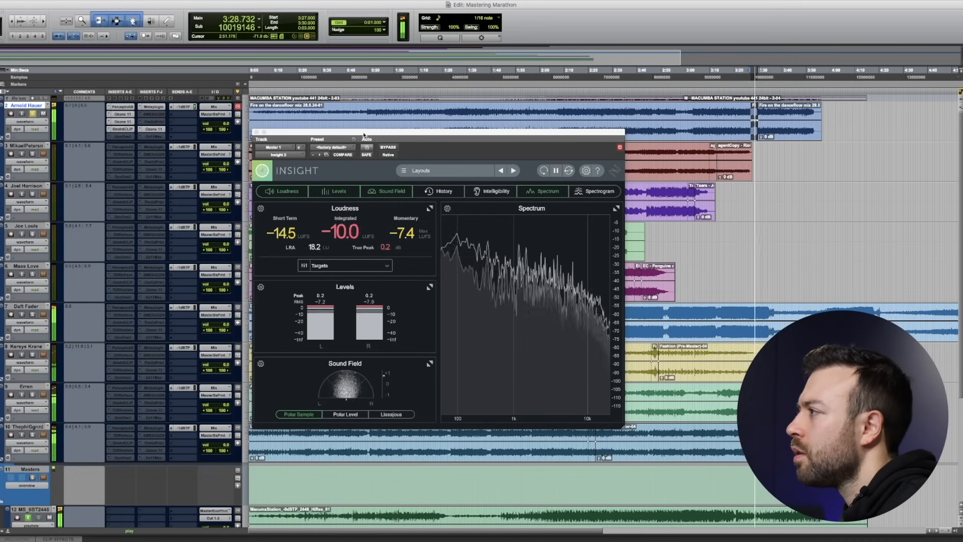
Clear the Perception AB window from behind Insight and play the second track from about 3:07 to monitor its loudness
left_click_drag(364, 136, 568, 190)
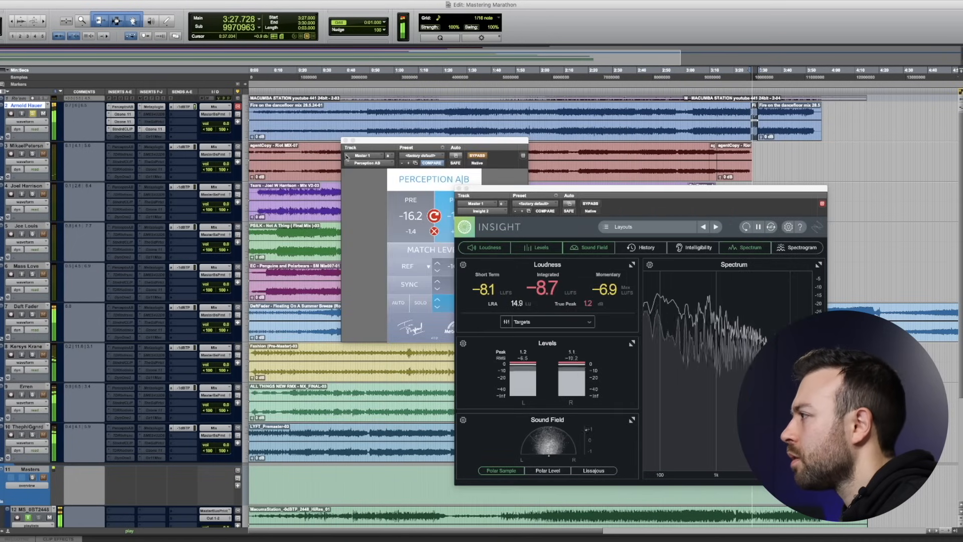
left_click(345, 141)
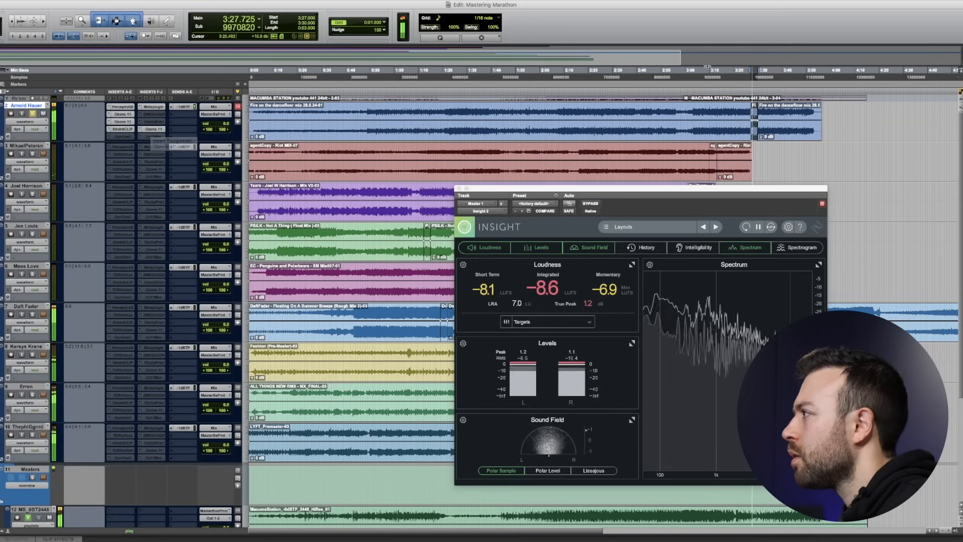
key("space")
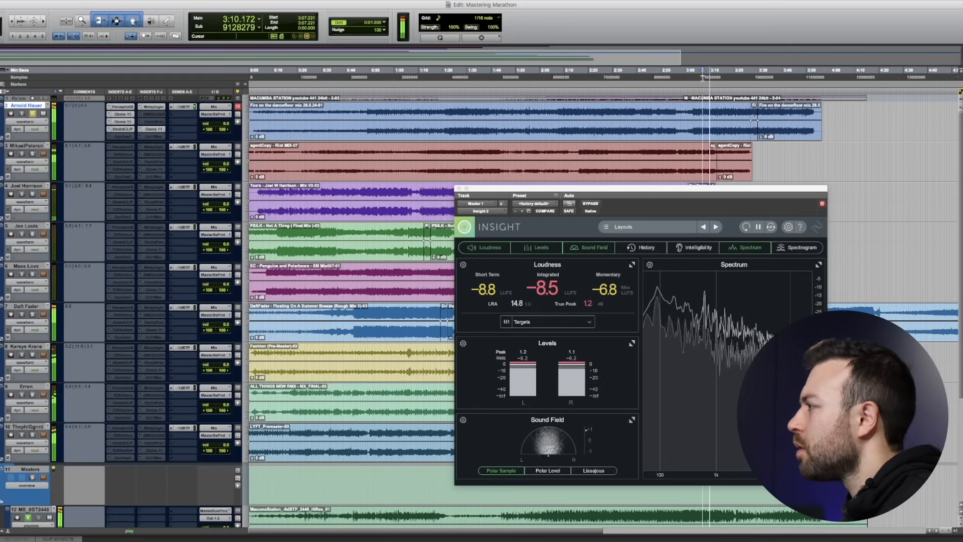
Open Perception AB on Master 1 and take it out of bypass
scroll(351, 300, "down", 5)
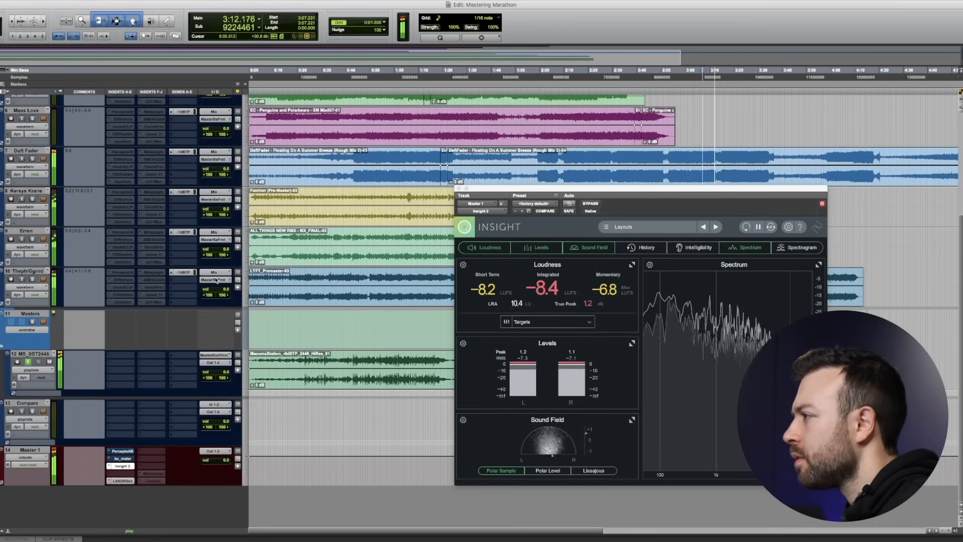
left_click(122, 451)
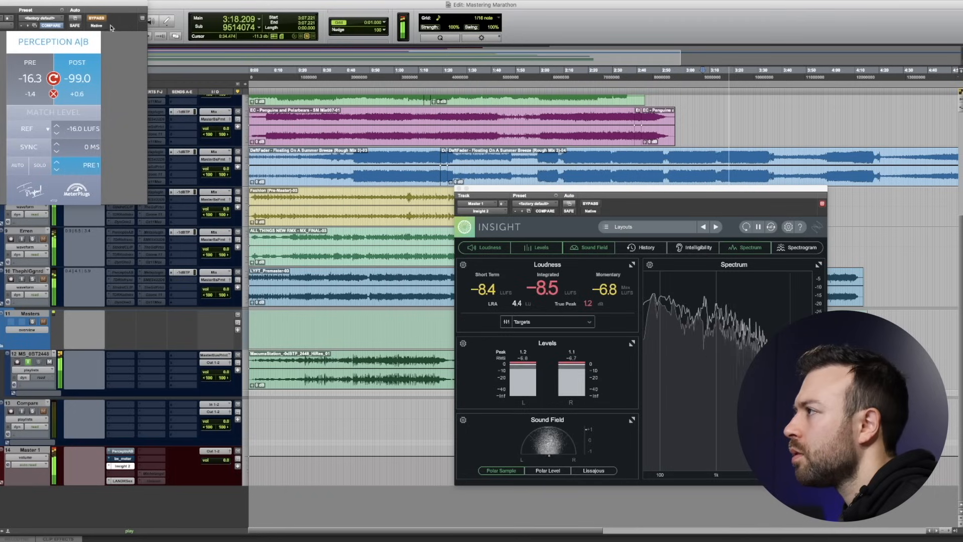
left_click(96, 19)
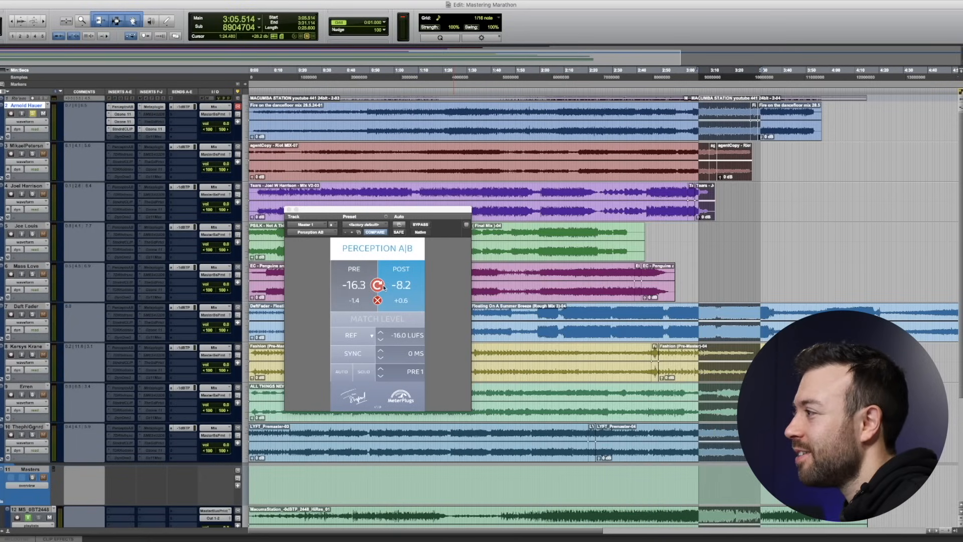
Play the passage from 3:05 to 3:31, enable Match Level, and compare Pre with Post in Perception AB
key("space")
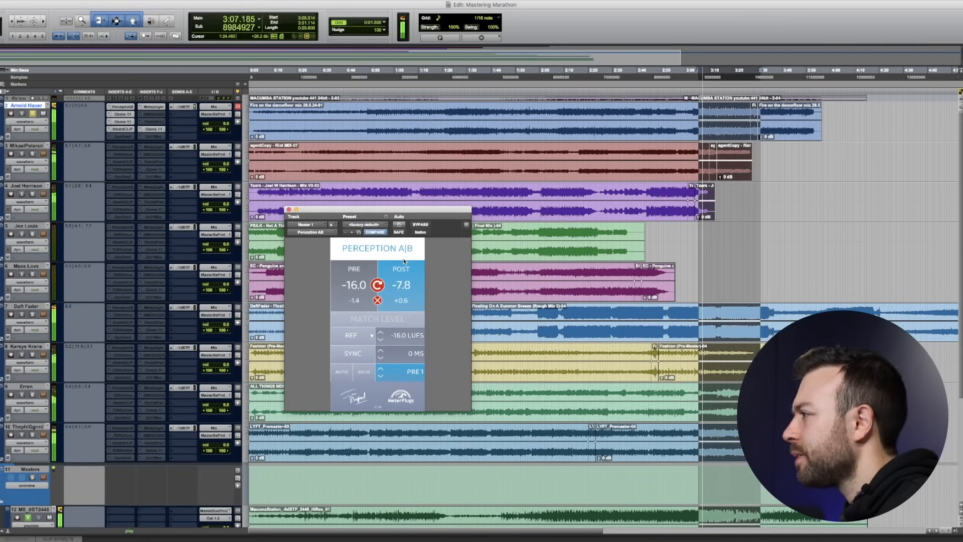
left_click(397, 320)
left_click(351, 280)
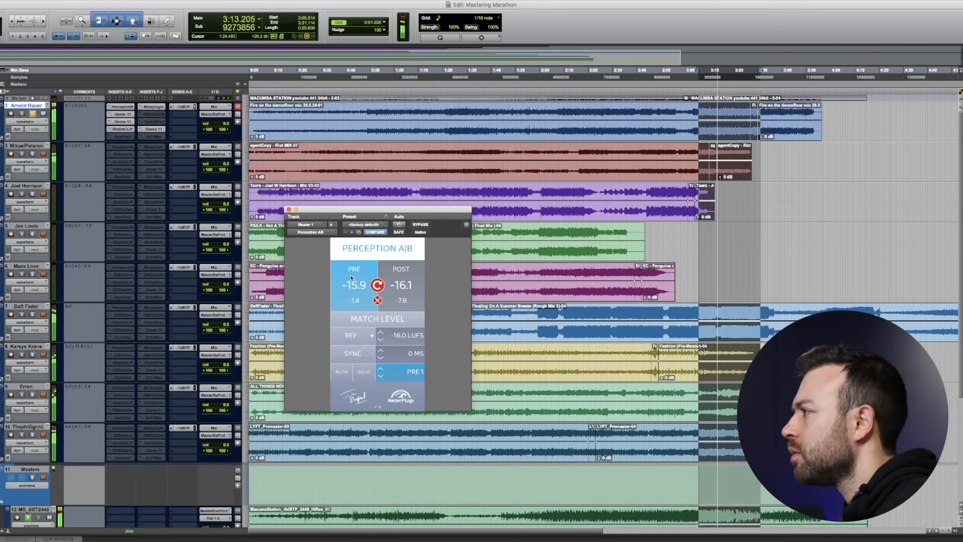
left_click(420, 287)
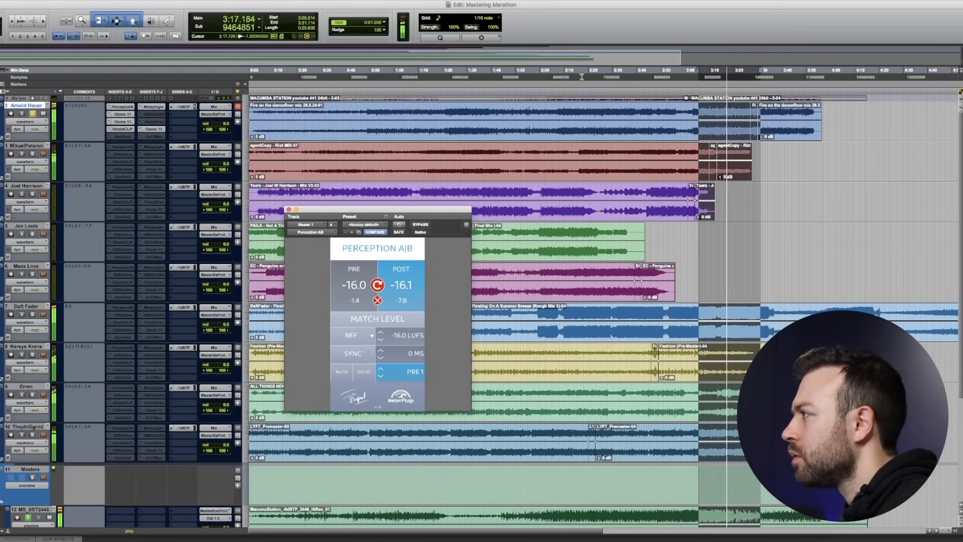
Play the second track from about 2:15 and alternate between the level-matched Pre and Post signals
left_click(577, 72)
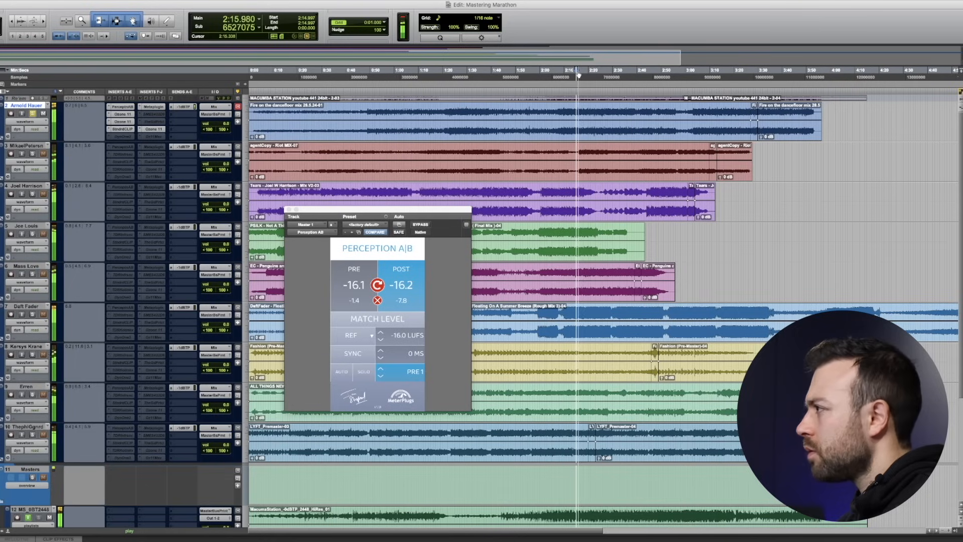
left_click(341, 276)
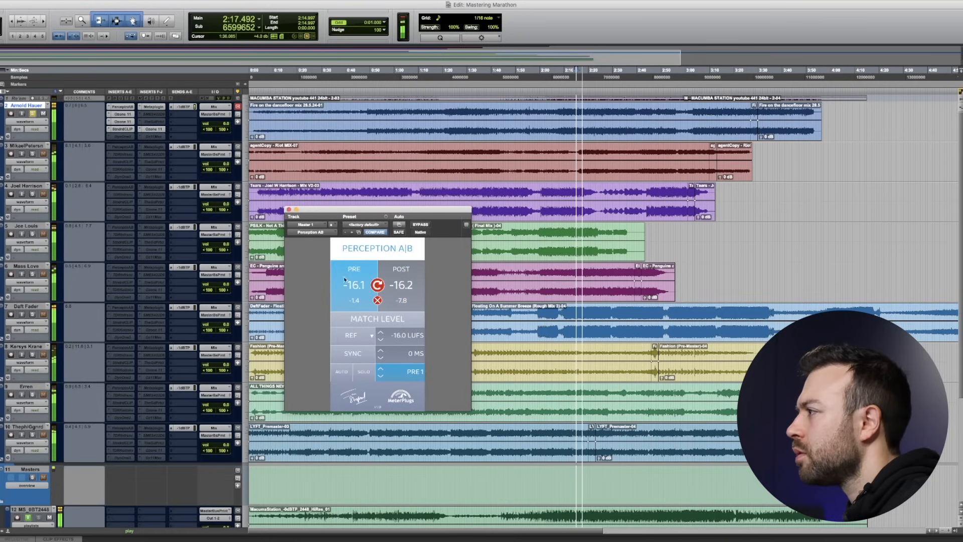
left_click(414, 272)
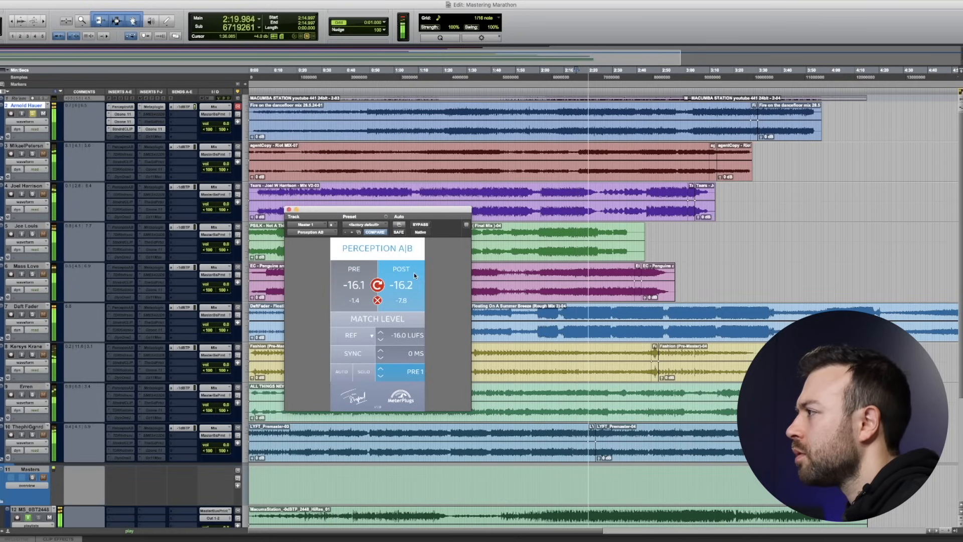
left_click(348, 277)
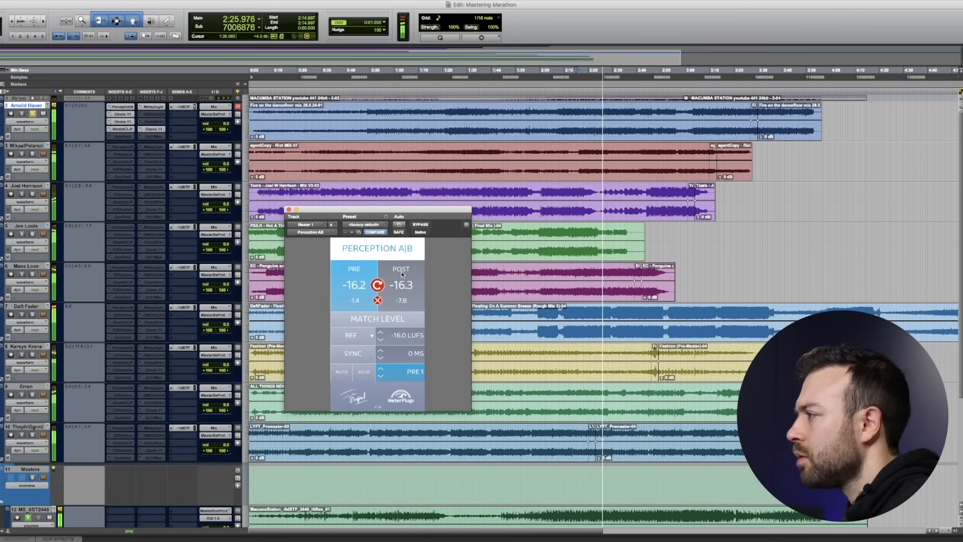
left_click(402, 274)
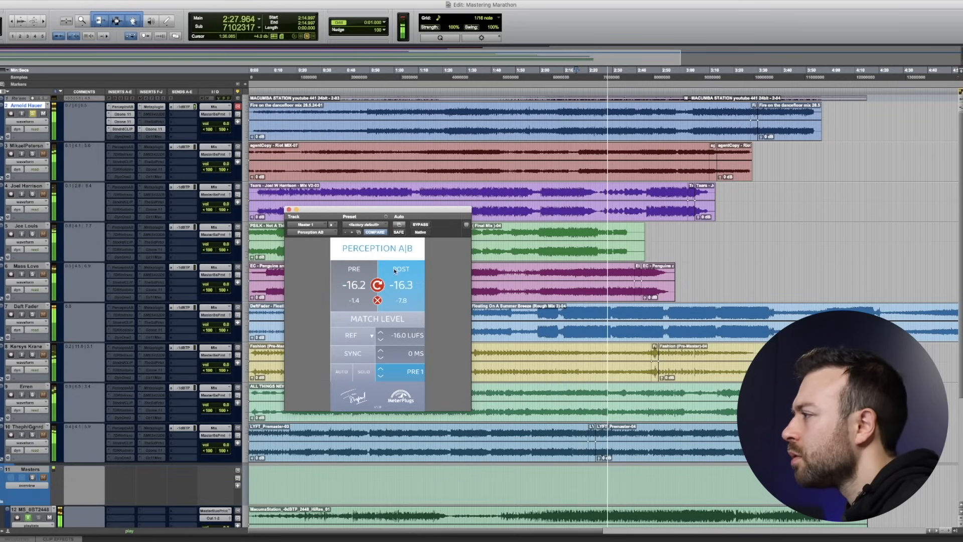
left_click(395, 271)
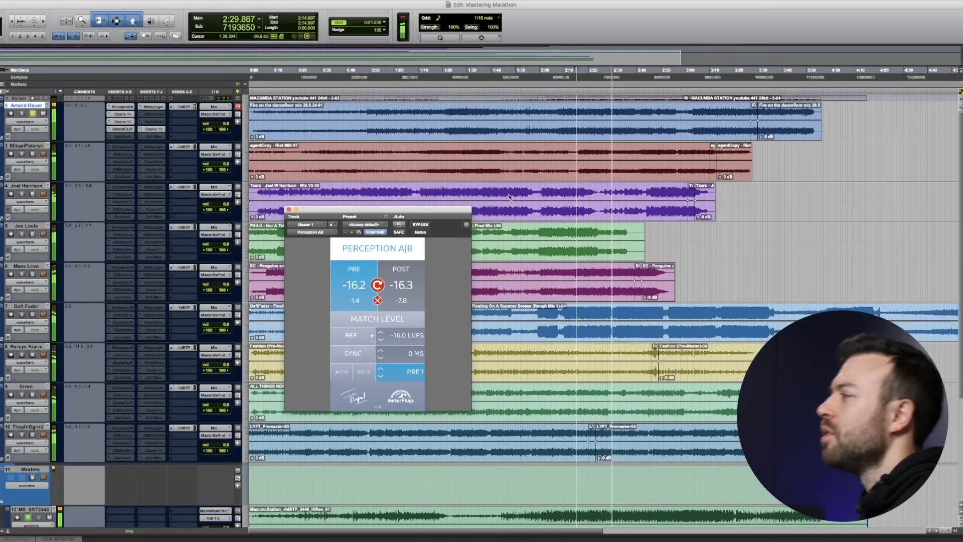
Restart playback from about 2:05 and switch Perception AB from Pre to Post
key("space")
left_click(554, 78)
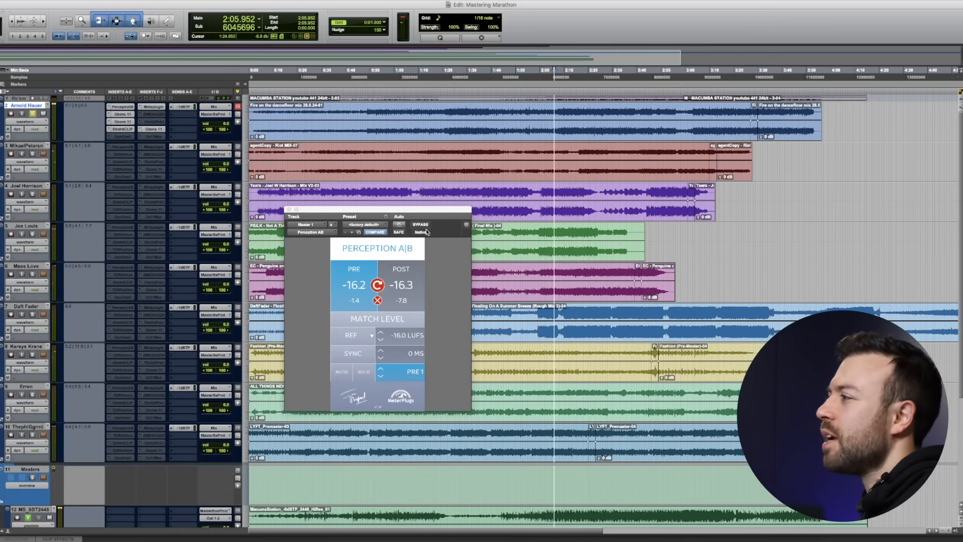
key("space")
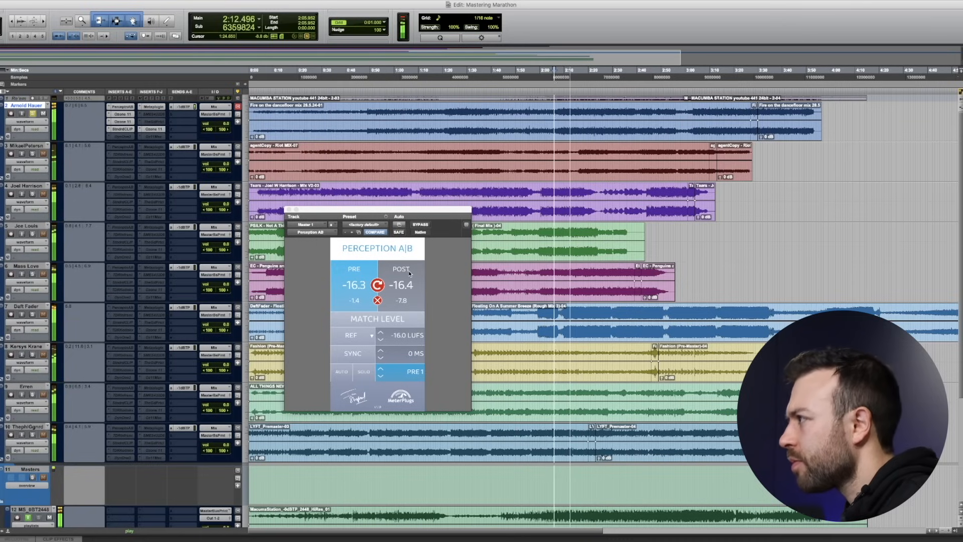
left_click(410, 273)
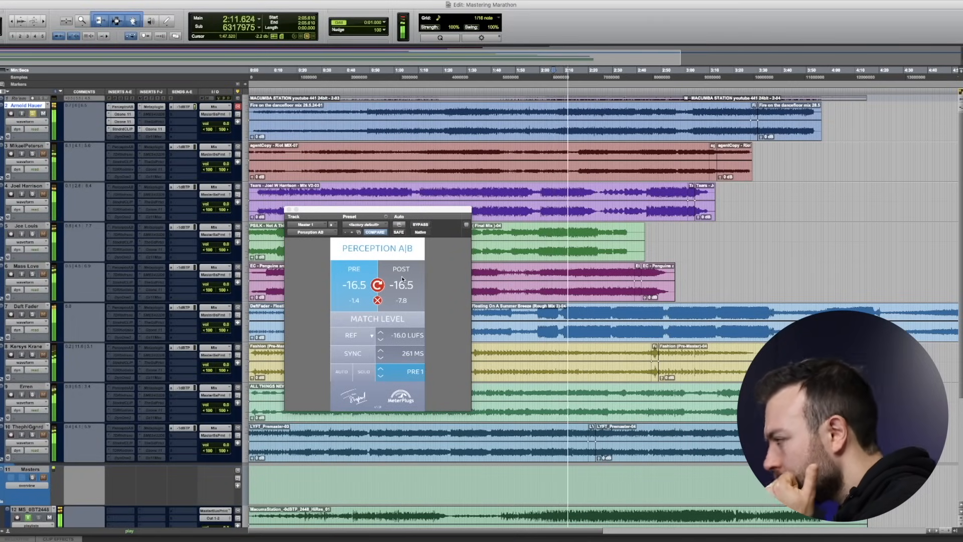
Alternate repeatedly between Pre and Post across the passage from about 2:11 to 2:31 to judge the master
left_click(402, 279)
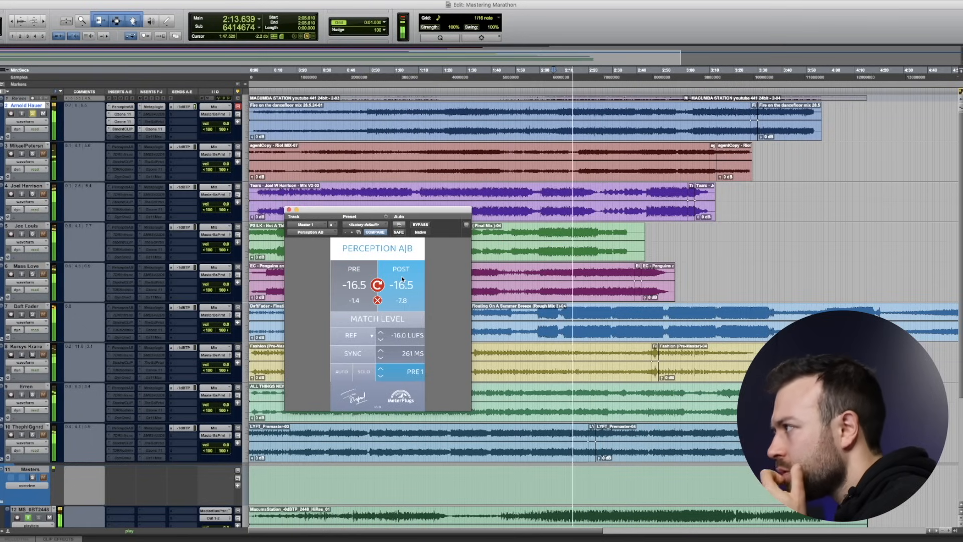
left_click(359, 271)
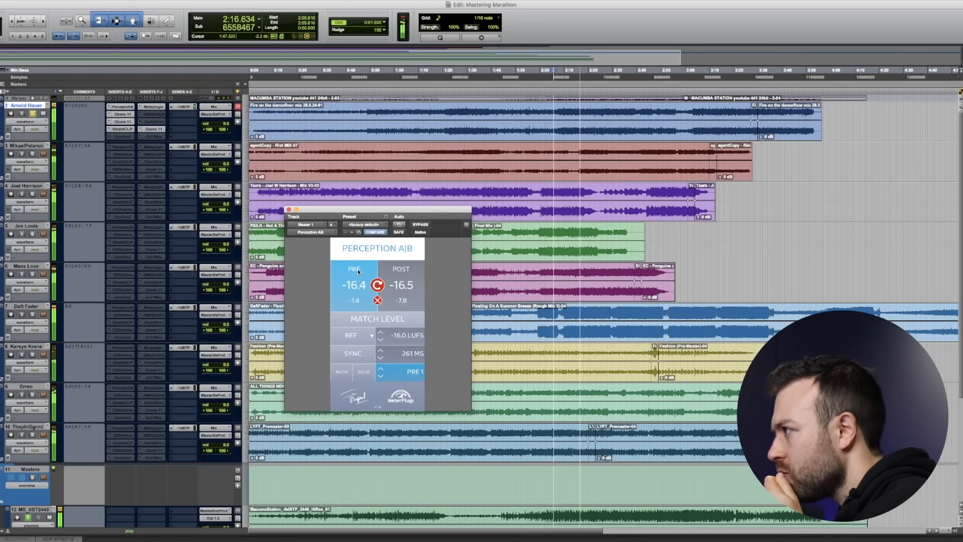
left_click(411, 276)
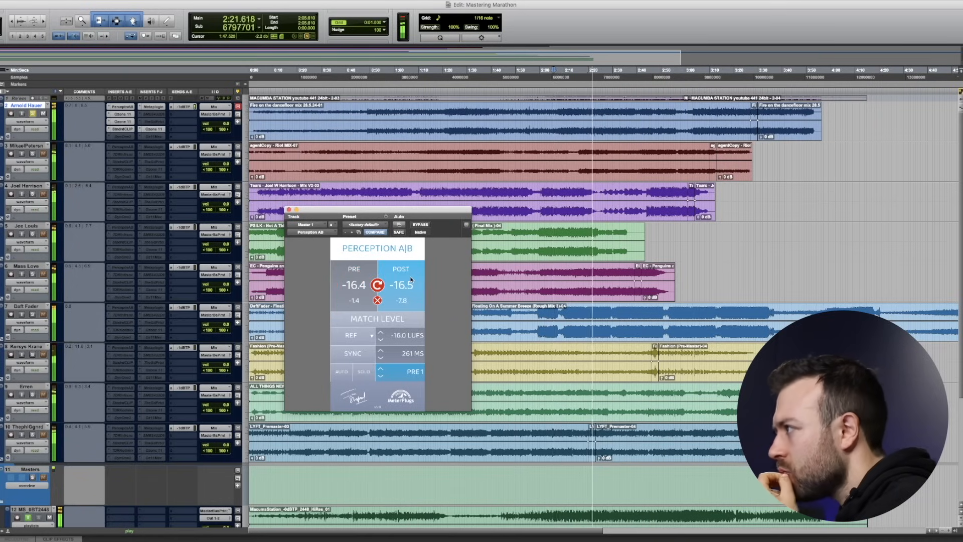
left_click(352, 275)
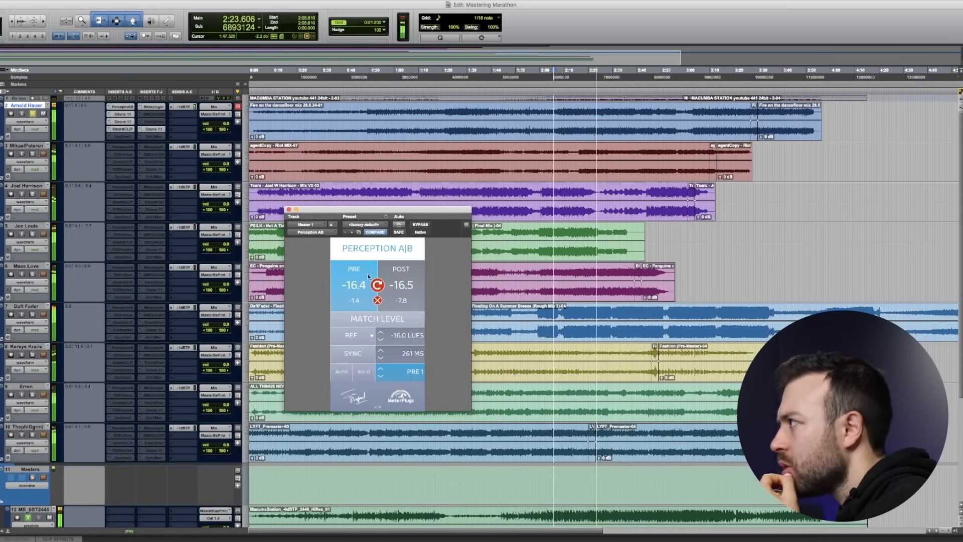
left_click(401, 271)
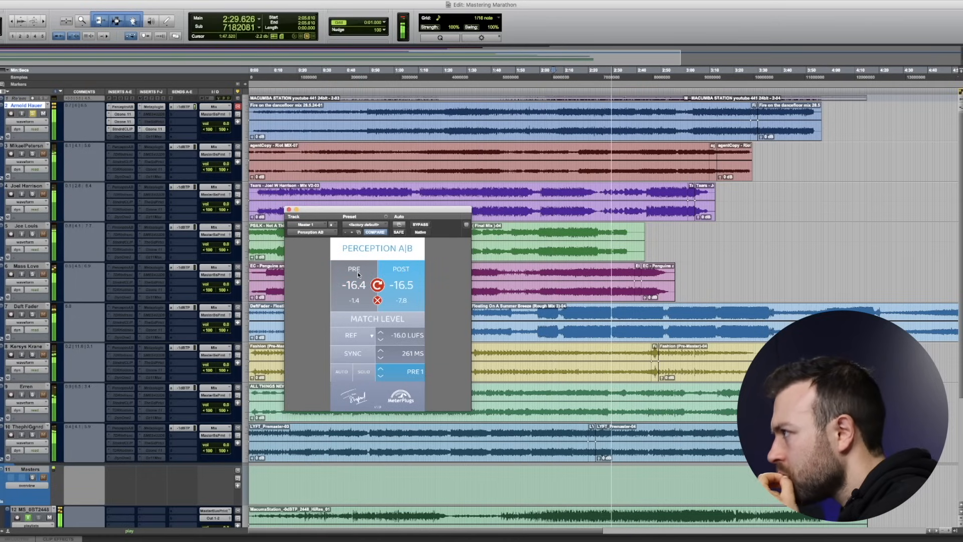
left_click(358, 273)
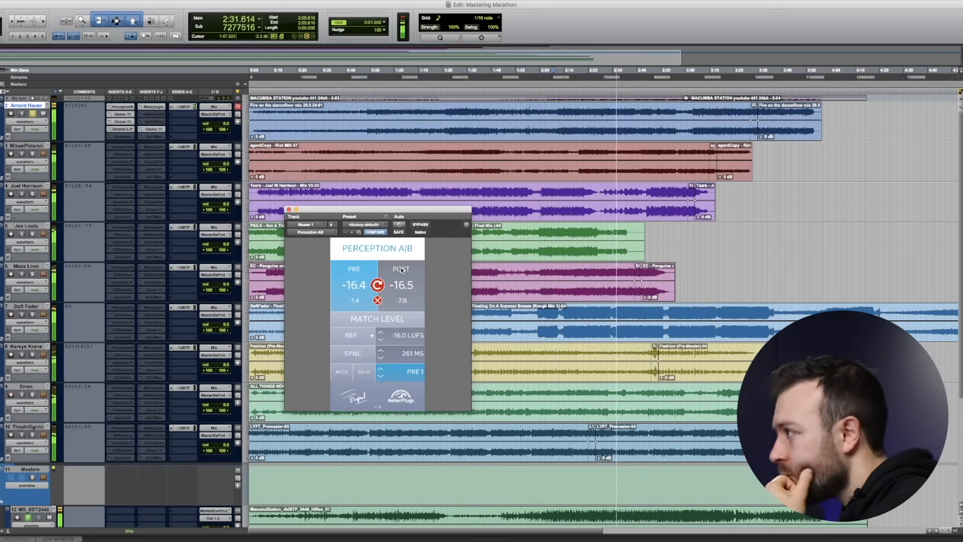
left_click(403, 273)
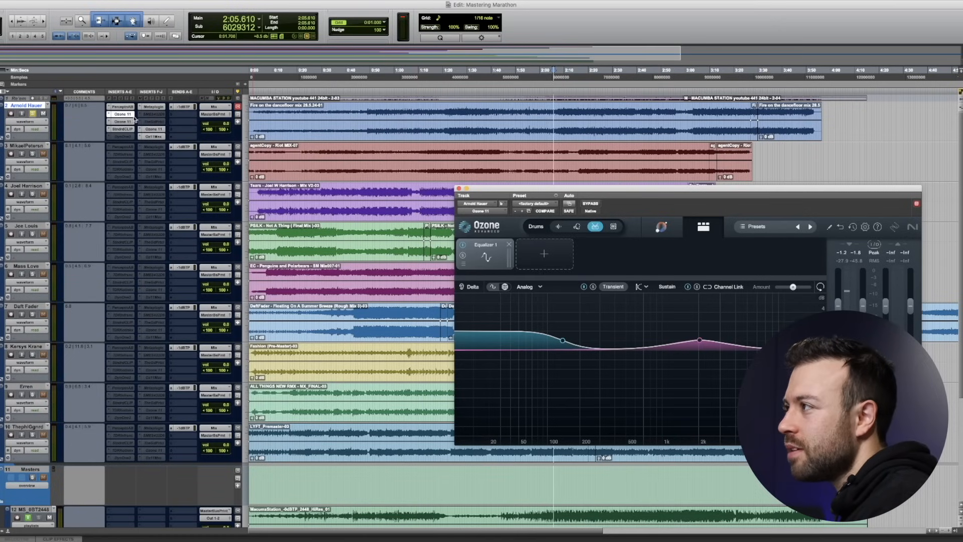
Review the Bass Equalizer in the second track's Ozone 11 and close the plug-in window
left_click(131, 122)
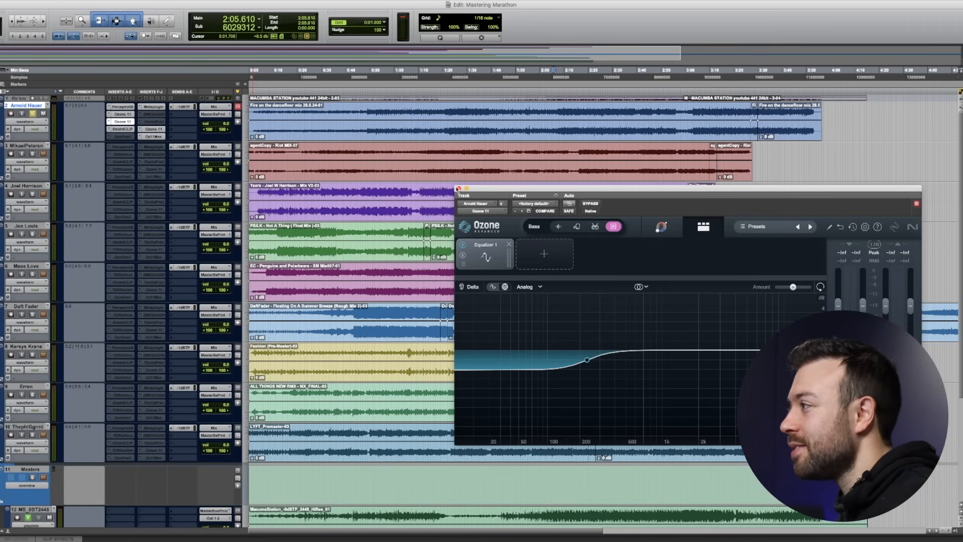
left_click(459, 189)
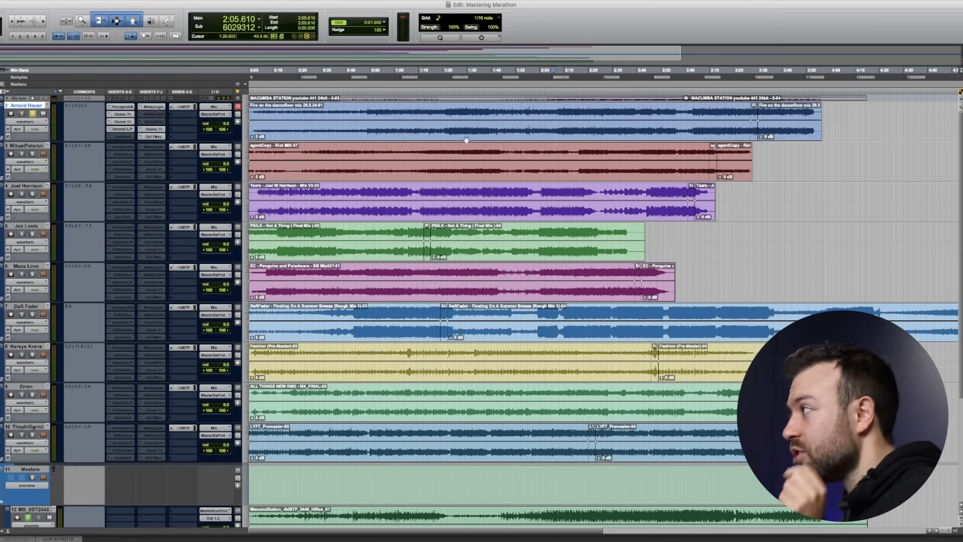
Open Insight 2 on Master 1 and the second track's final Ozone 11, arranging Insight clear of the Ozone window
left_click(564, 85)
scroll(199, 359, "down", 5)
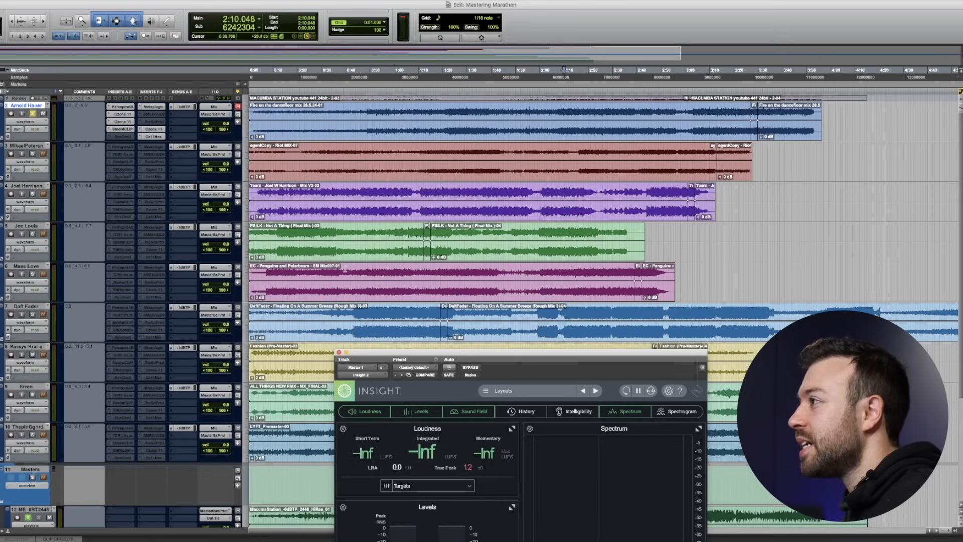
left_click(160, 129)
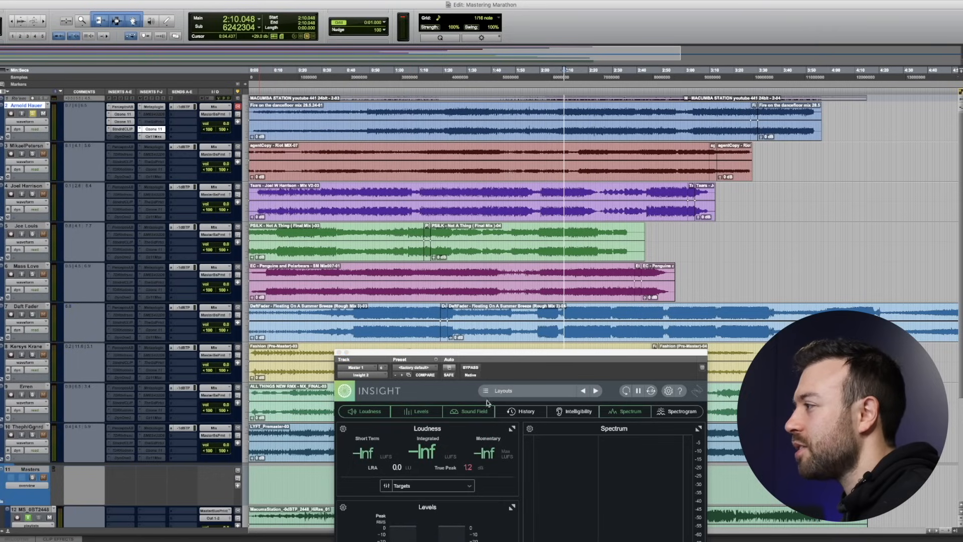
left_click_drag(483, 356, 549, 230)
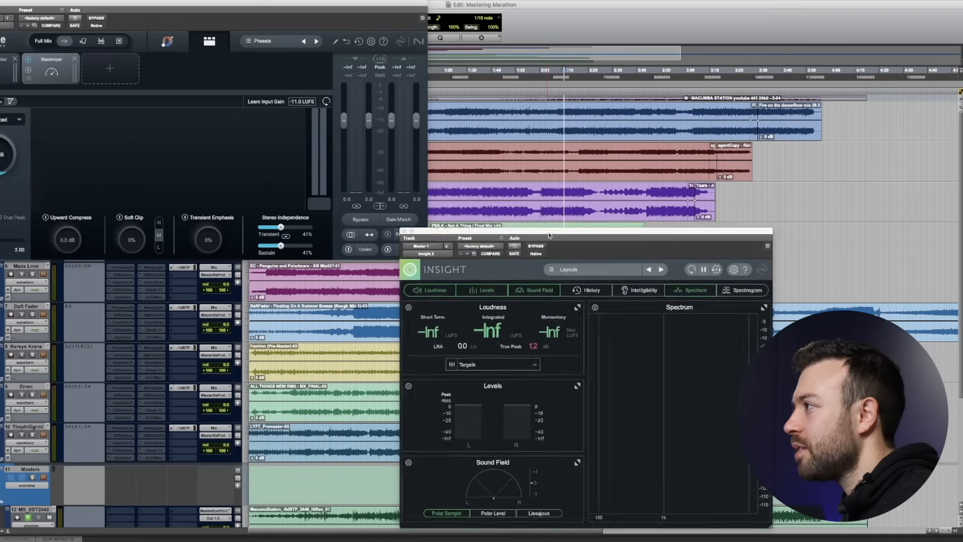
Play the passage from 3:07 to about 3:32 while examining Ozone's Vintage Limiter and Maximizer in turn
left_click(2, 79)
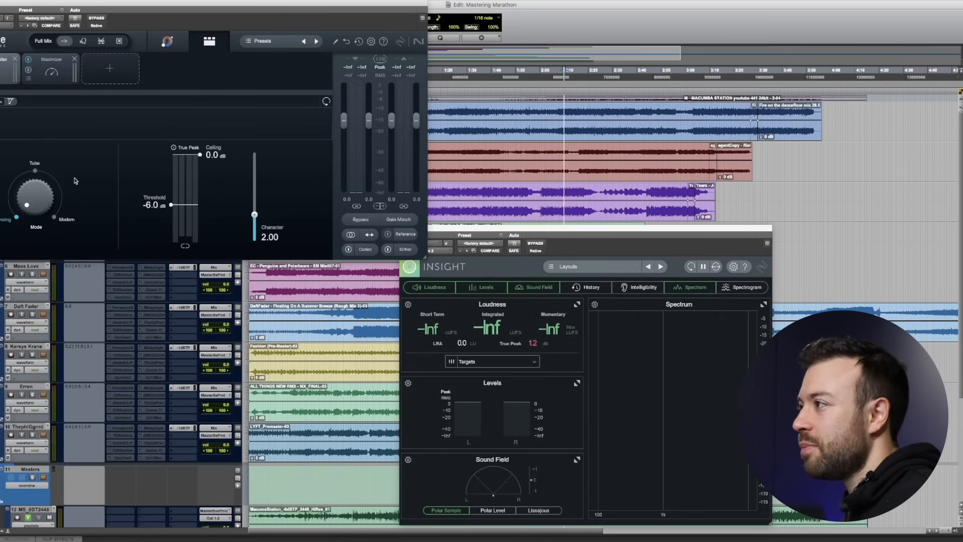
left_click(58, 83)
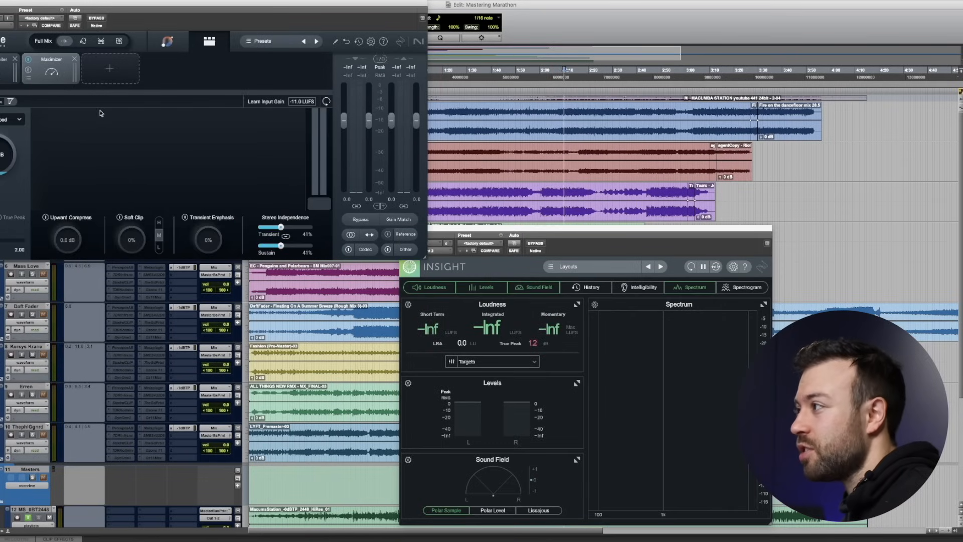
left_click_drag(702, 68, 765, 68)
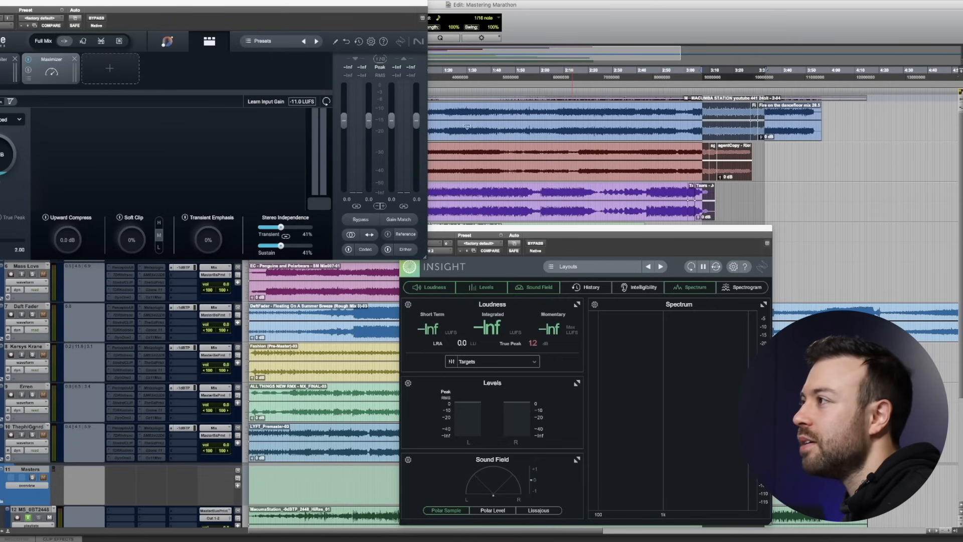
left_click(2, 75)
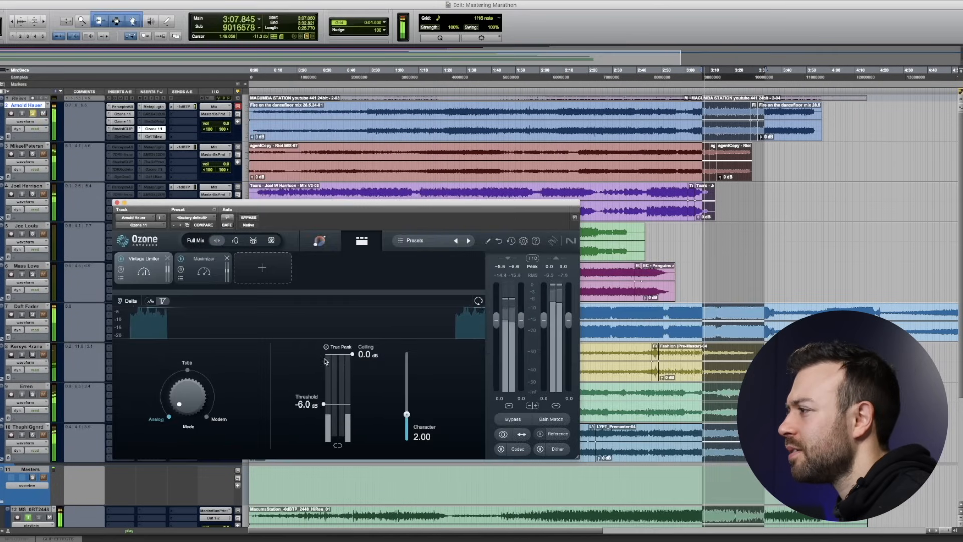
left_click(203, 271)
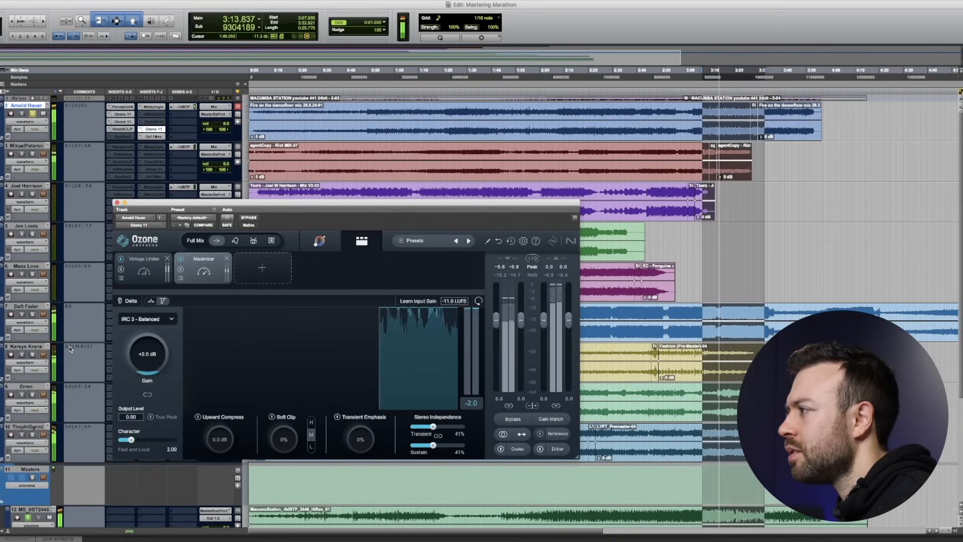
Open Insight 2 on Master 1 during playback, then stop and move the meter window closer to the middle of the session
scroll(70, 349, "down", 5)
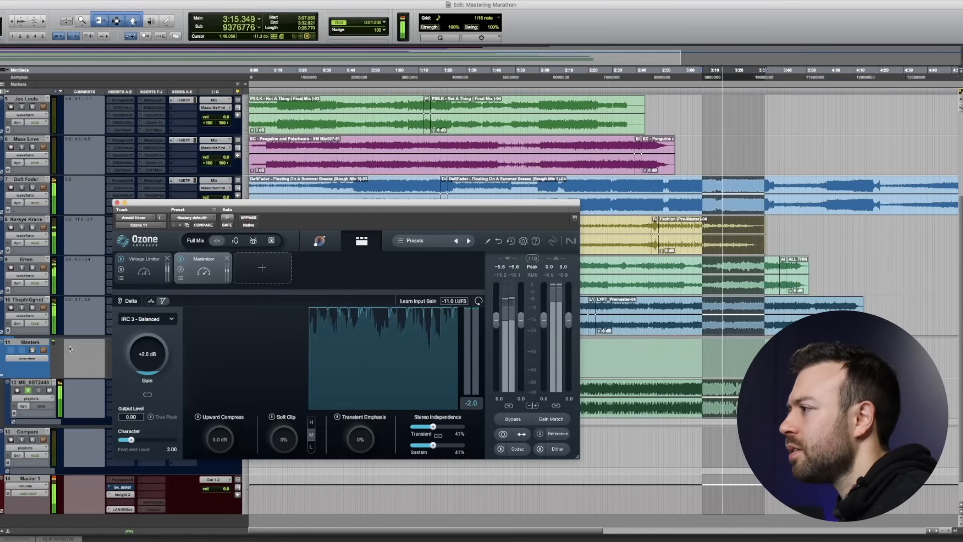
left_click(128, 494)
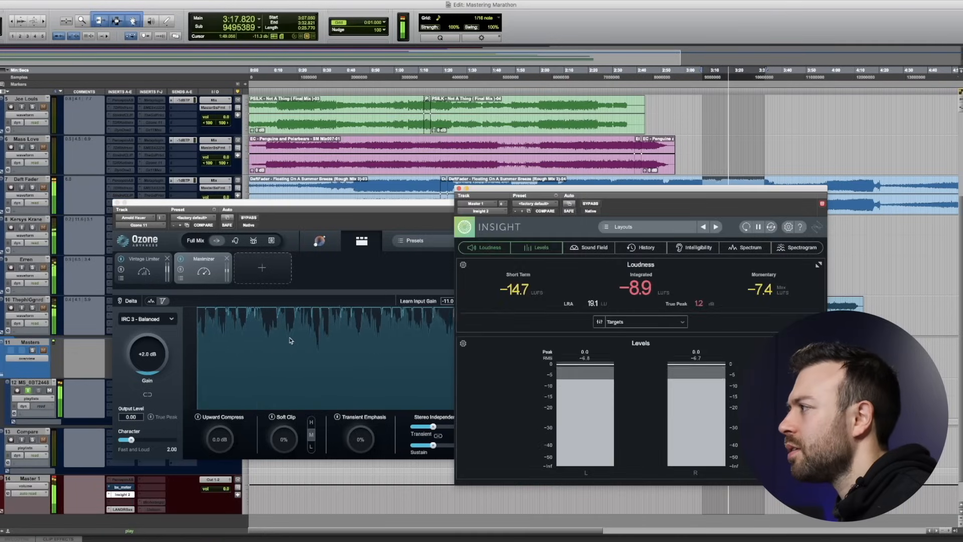
left_click(551, 216)
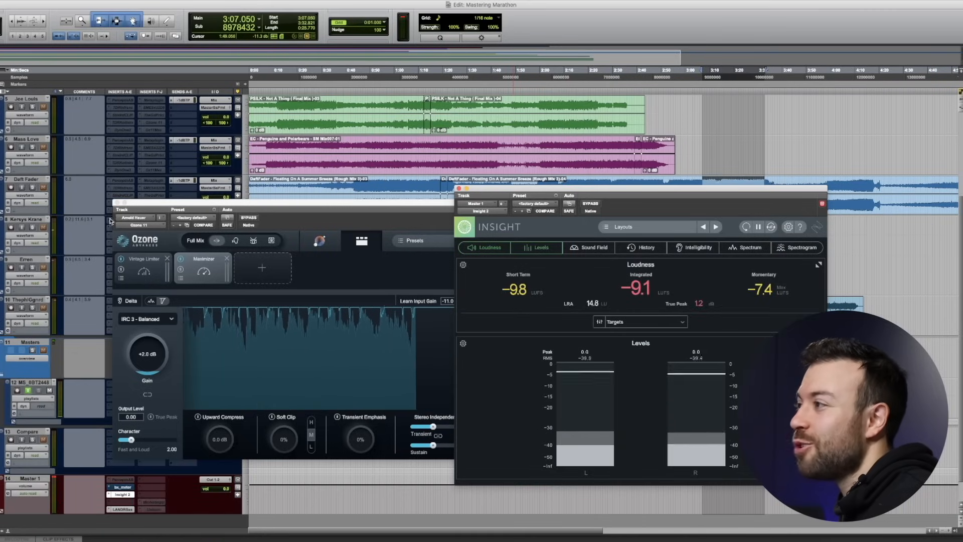
scroll(207, 279, "up", 4)
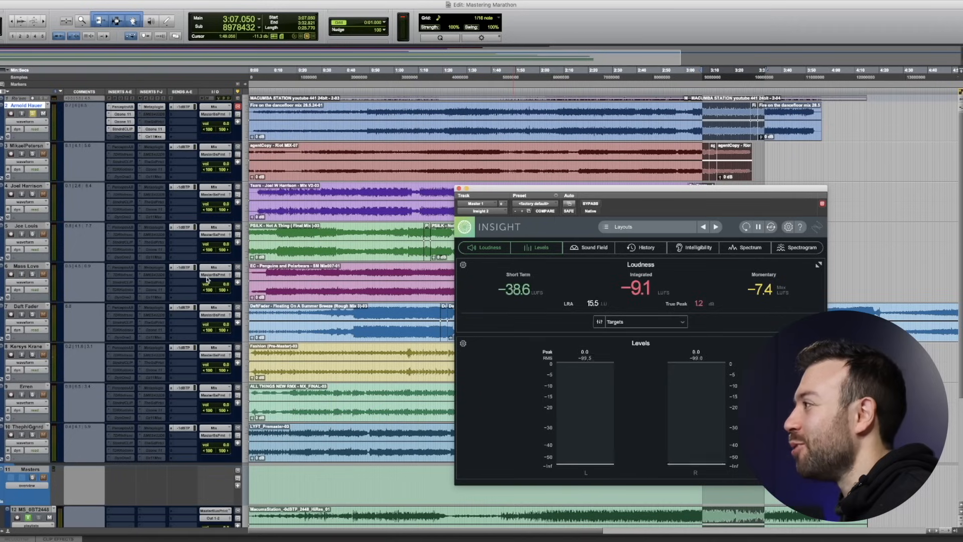
left_click_drag(543, 189, 466, 167)
Play the second track's passage from 3:07 to check its loudness in Insight 2, then stop and close the meter
key("space")
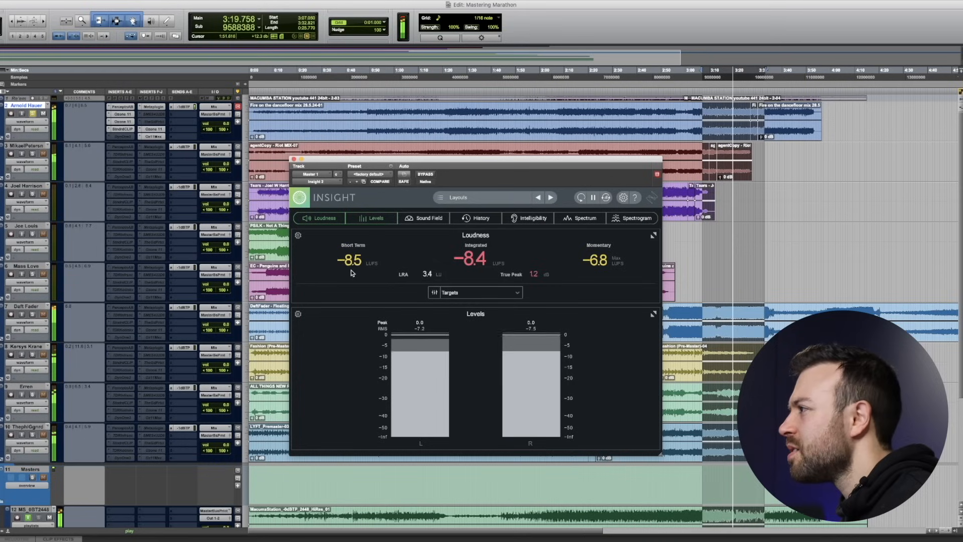
key("space")
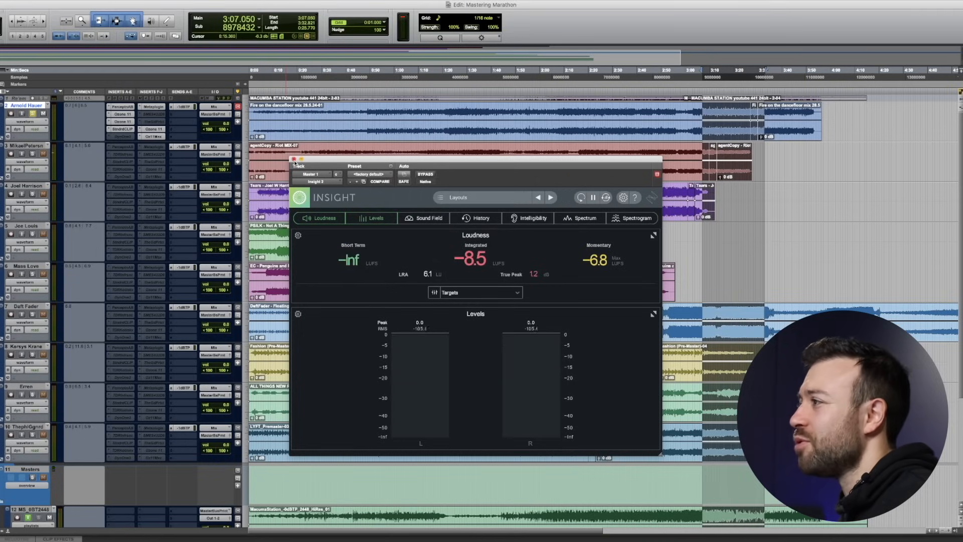
left_click(293, 159)
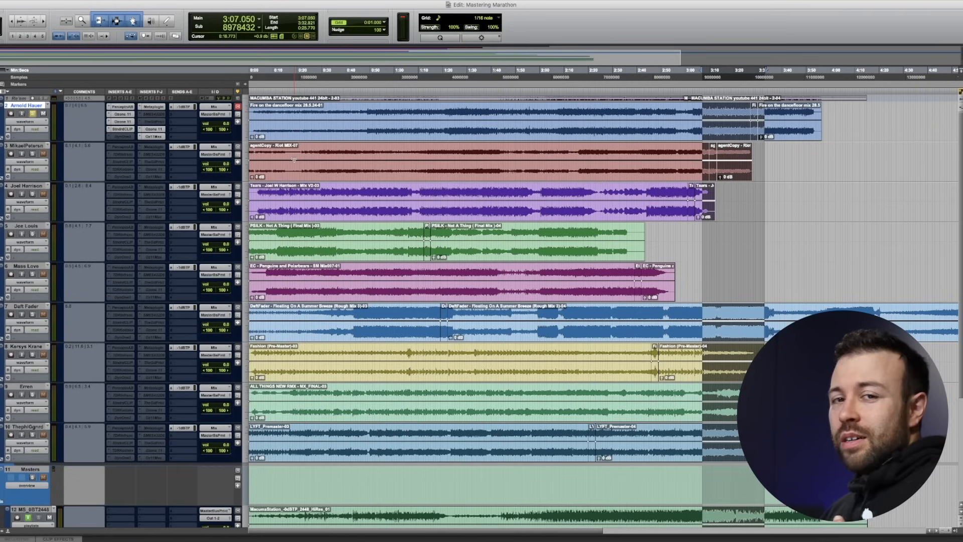
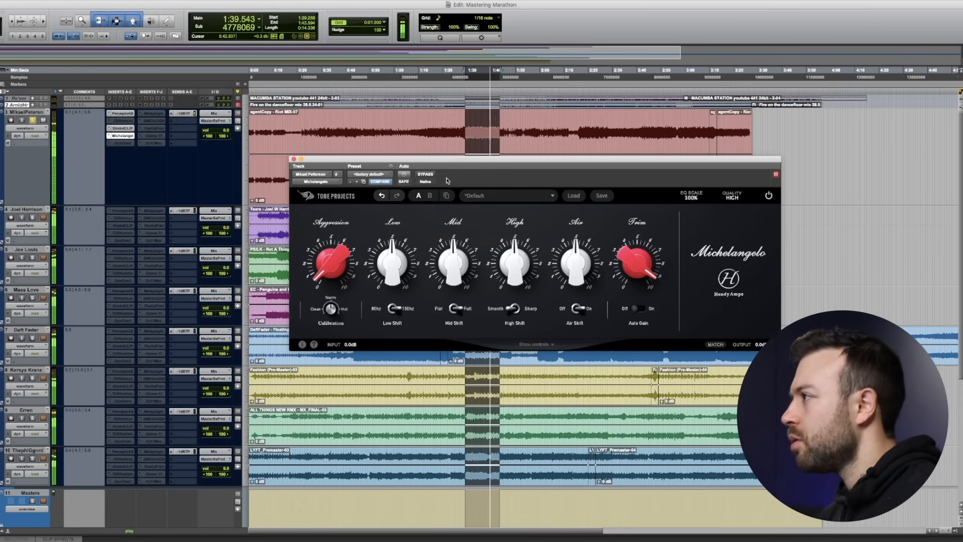
Stop playback and insert the Unisum mastering compressor after Michelangelo on the third track
key("space")
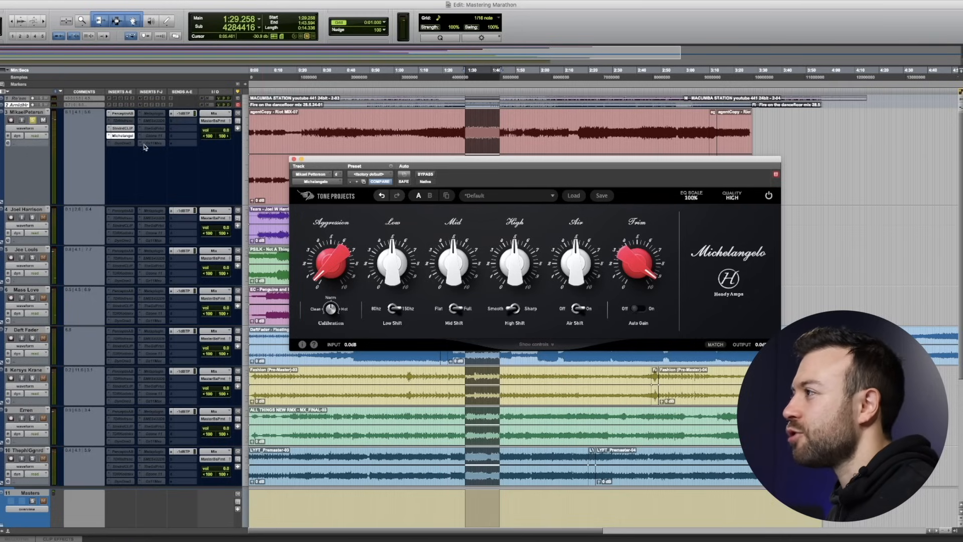
left_click(111, 146)
type("unis")
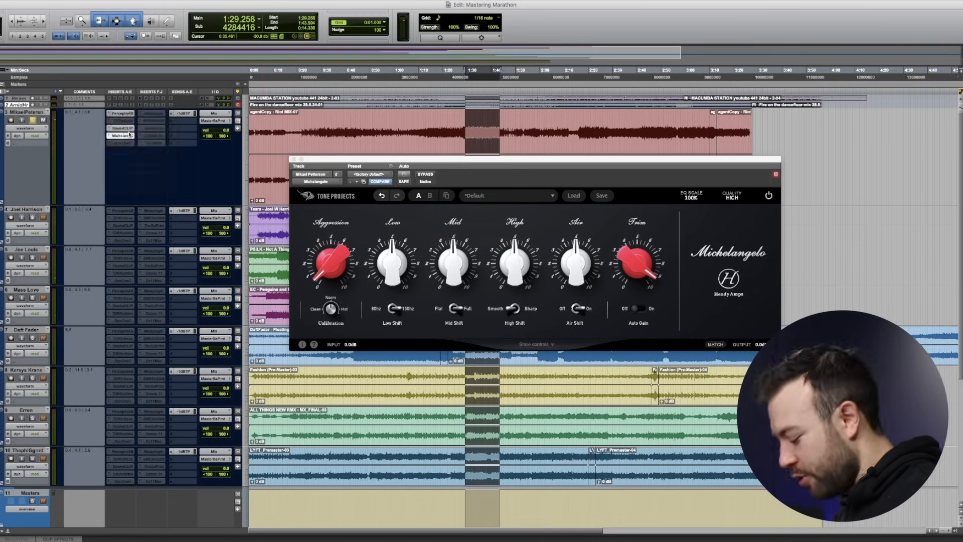
key("Escape")
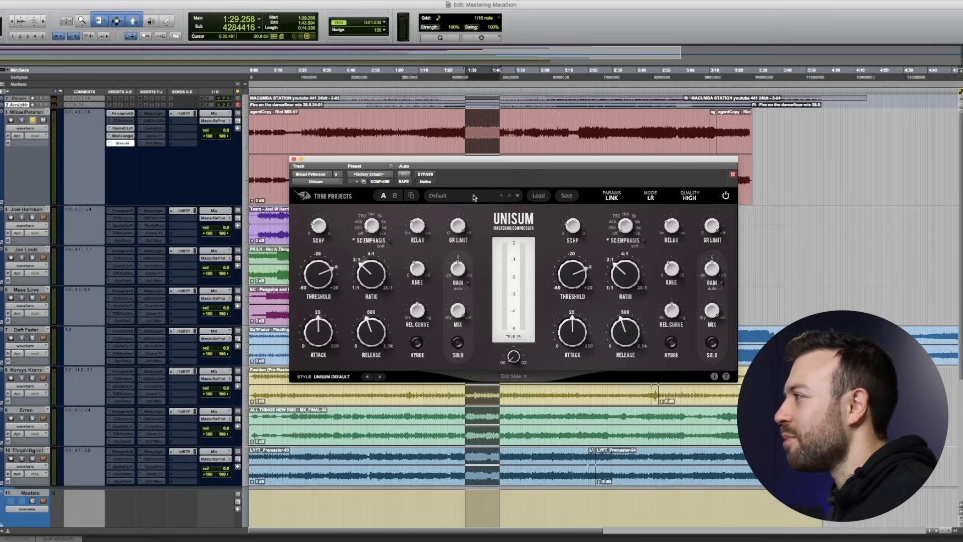
Load the user preset THICKA in Unisum and reposition the plug-in window so all of its controls are in view
left_click(474, 197)
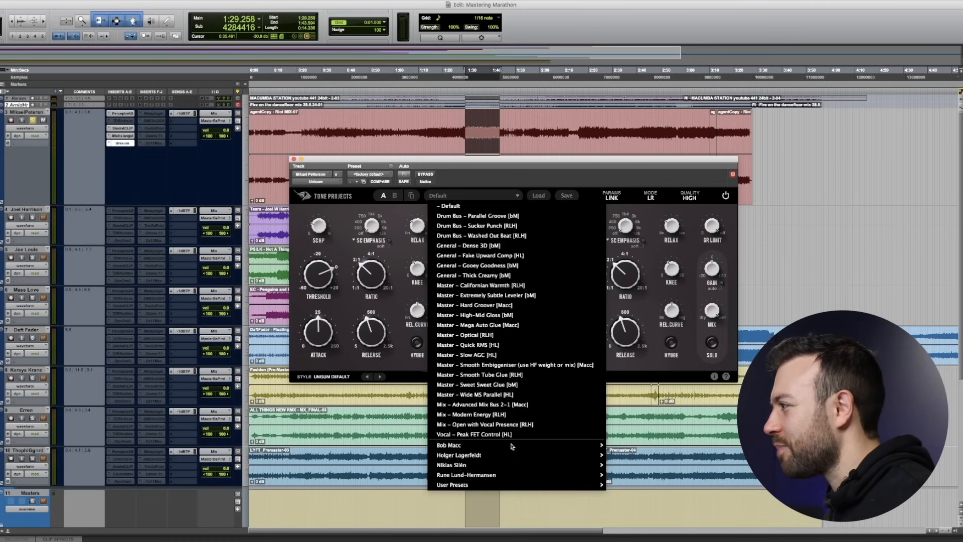
mouse_move(501, 486)
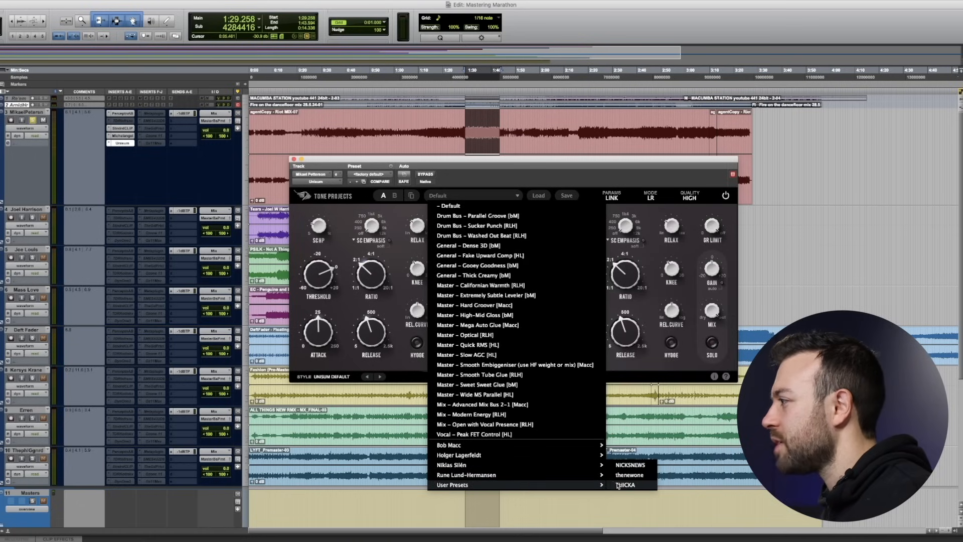
left_click(626, 485)
left_click_drag(521, 164, 493, 76)
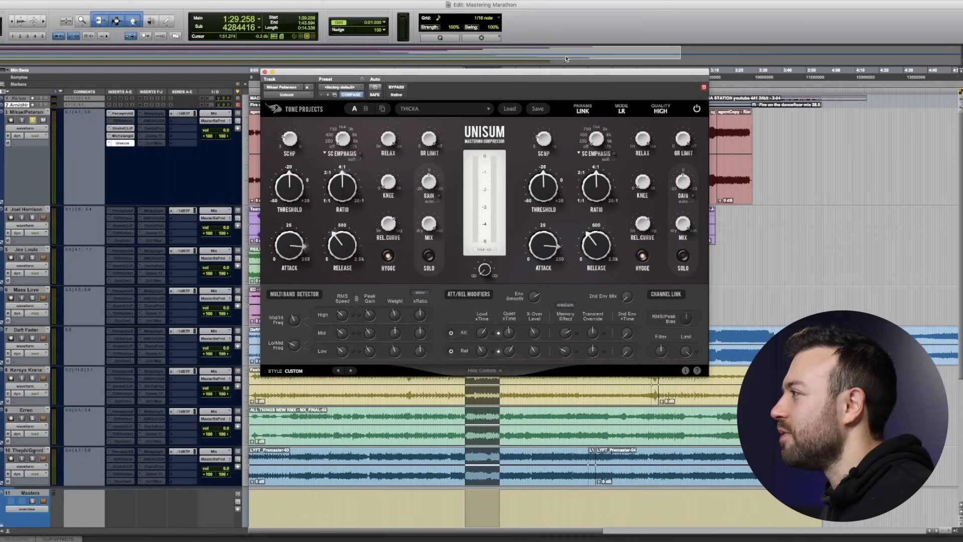
left_click_drag(562, 76, 500, 119)
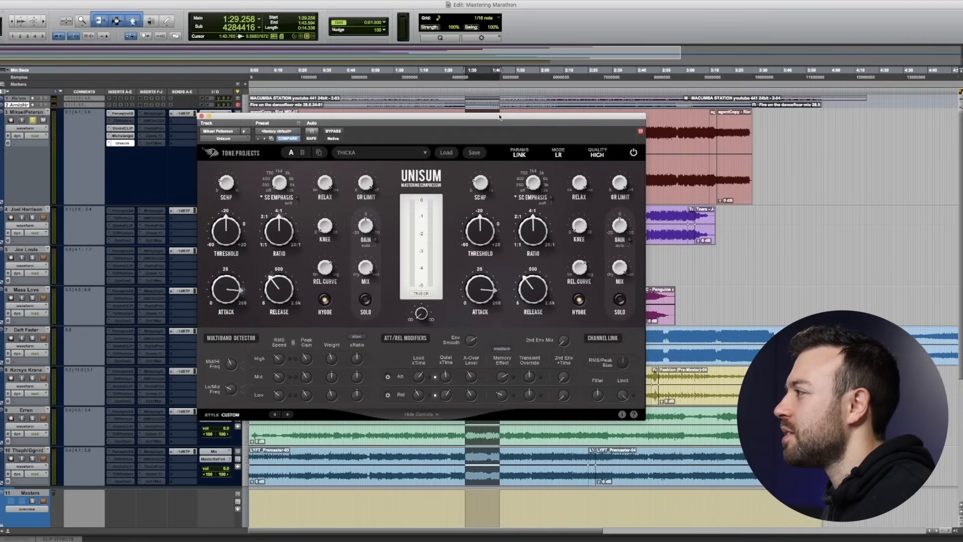
Play the selected passage and lower Unisum's release X-Over Level to 0.20 dB
mouse_move(469, 379)
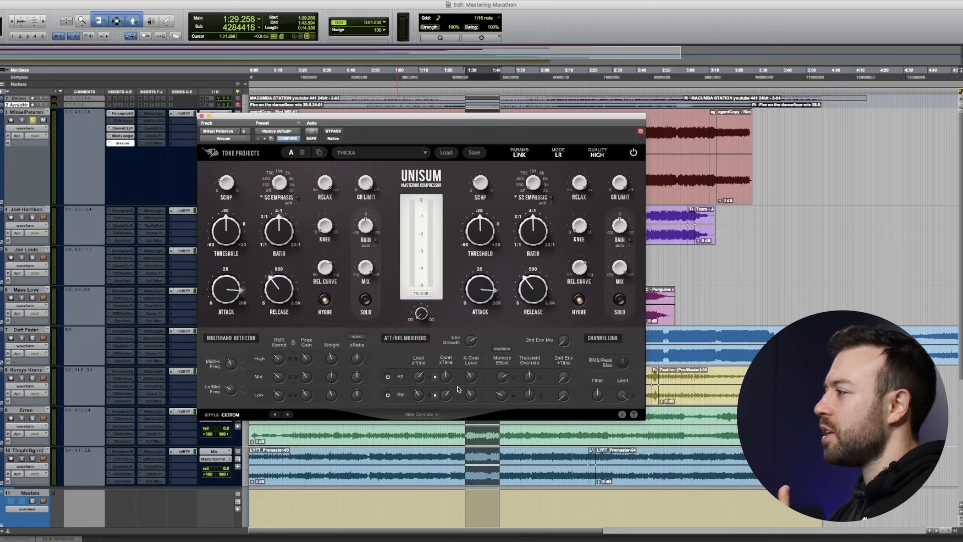
mouse_move(422, 380)
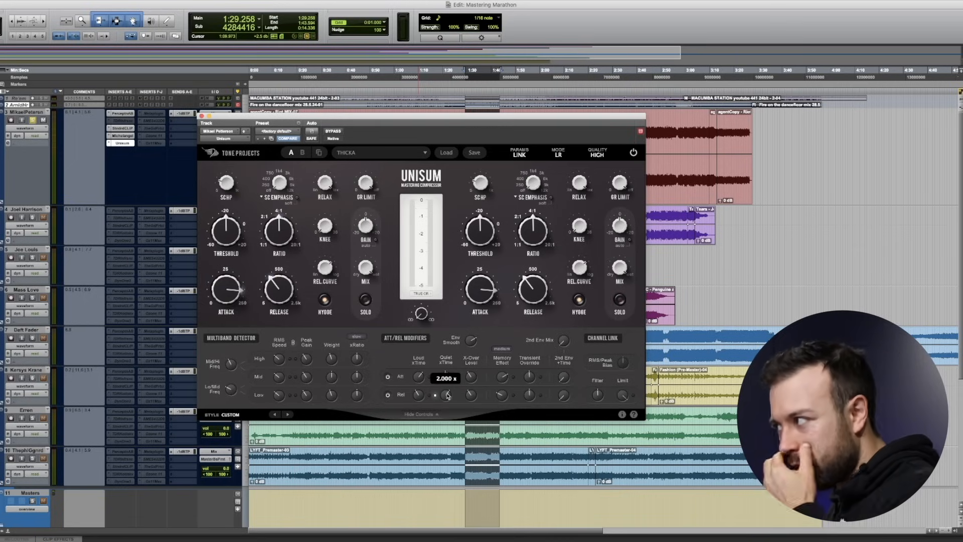
left_click_drag(466, 387, 470, 409)
key("space")
mouse_move(466, 399)
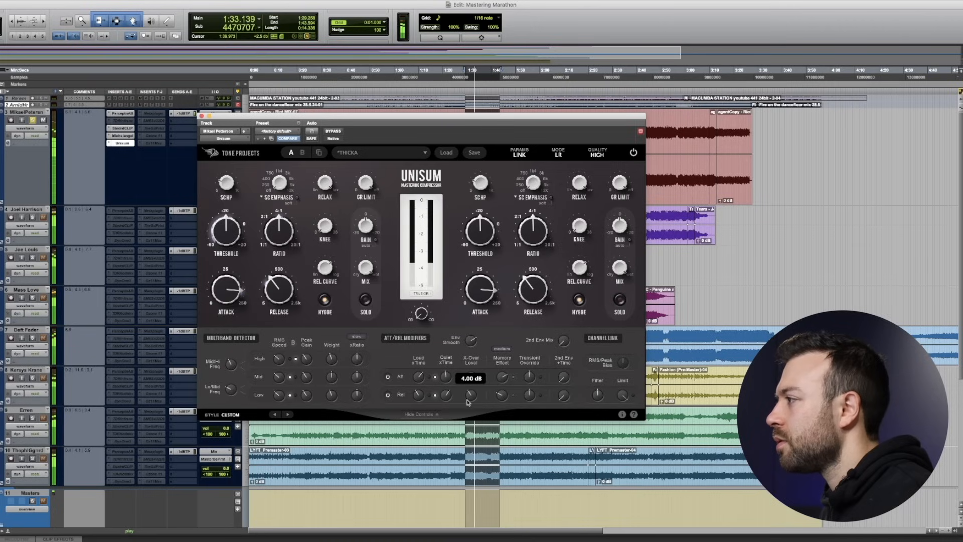
left_click_drag(466, 399, 466, 441)
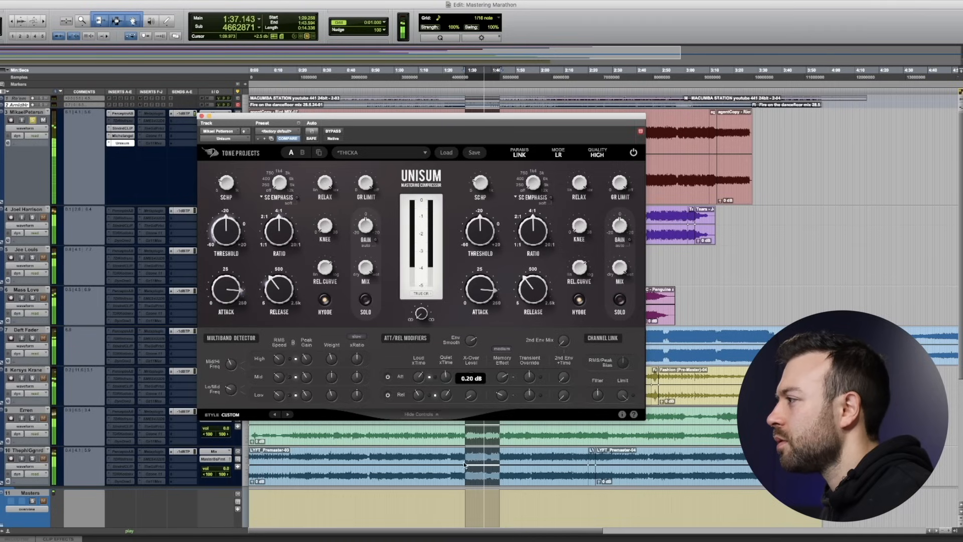
Set the Unisum compressor's ratio to 2:1 and its threshold to -17 dB
mouse_move(280, 243)
type("2")
key("Return")
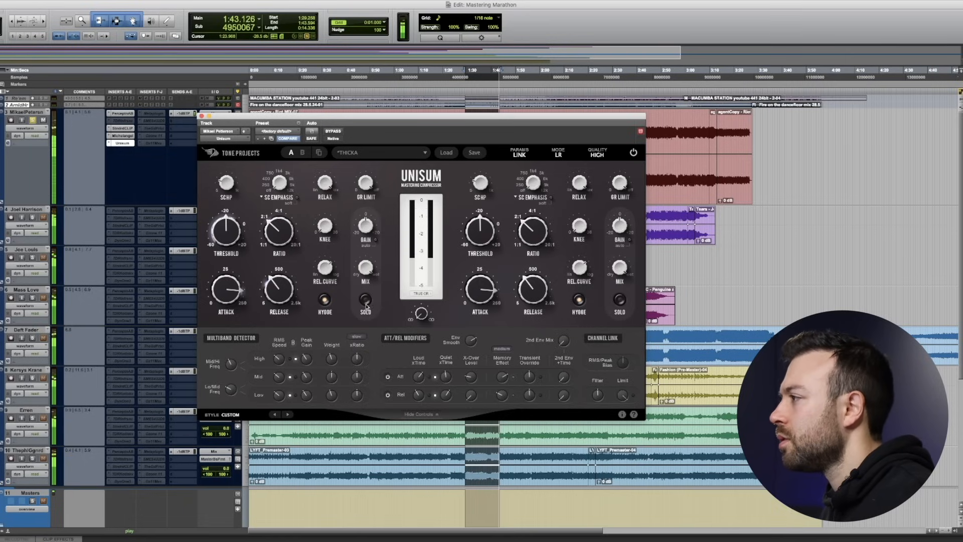
double_click(227, 234)
type("-17")
key("Return")
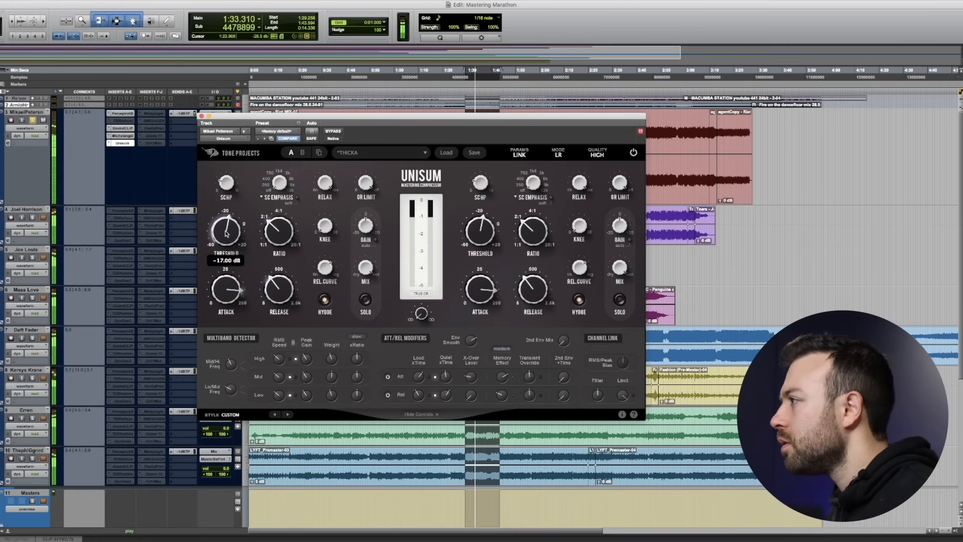
Close the Unisum compressor and open Perception A|B from the Master 1 track, placing its window over the middle of the session
left_click(201, 116)
scroll(150, 220, "down", 8)
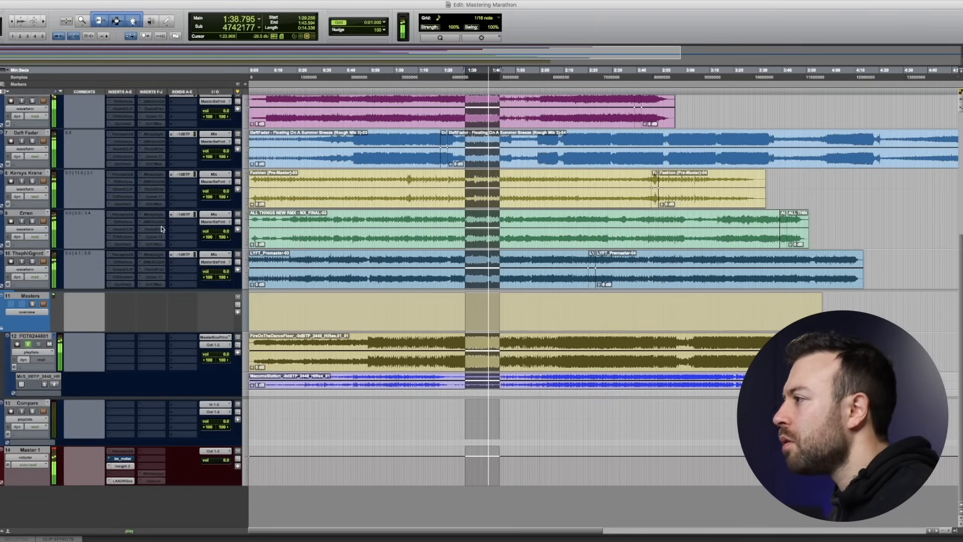
right_click(121, 457)
left_click(123, 459)
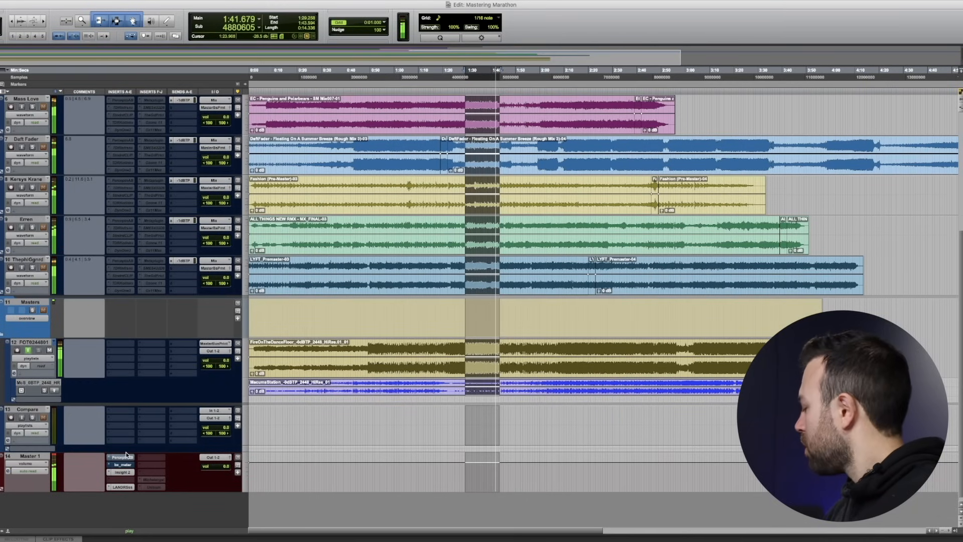
left_click(122, 457)
scroll(125, 301, "up", 5)
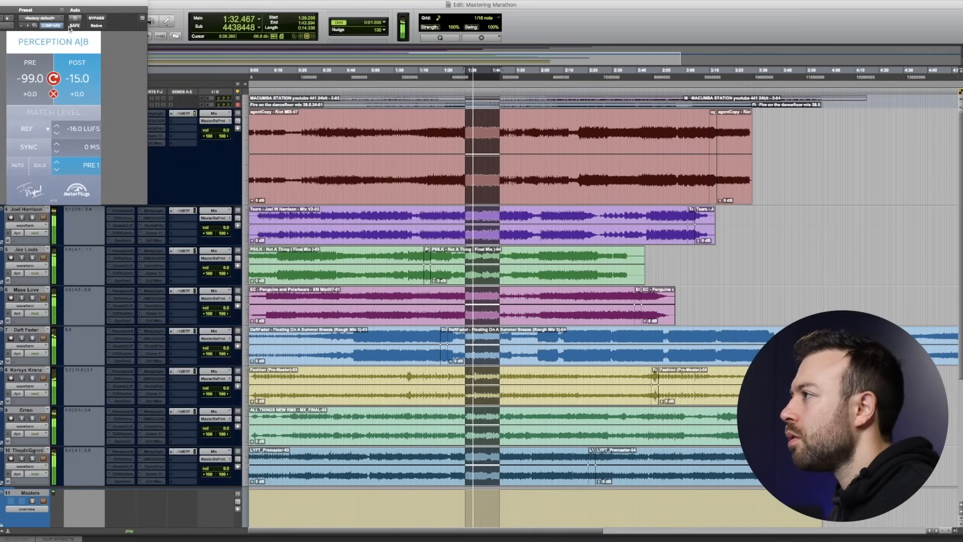
left_click_drag(67, 2, 377, 211)
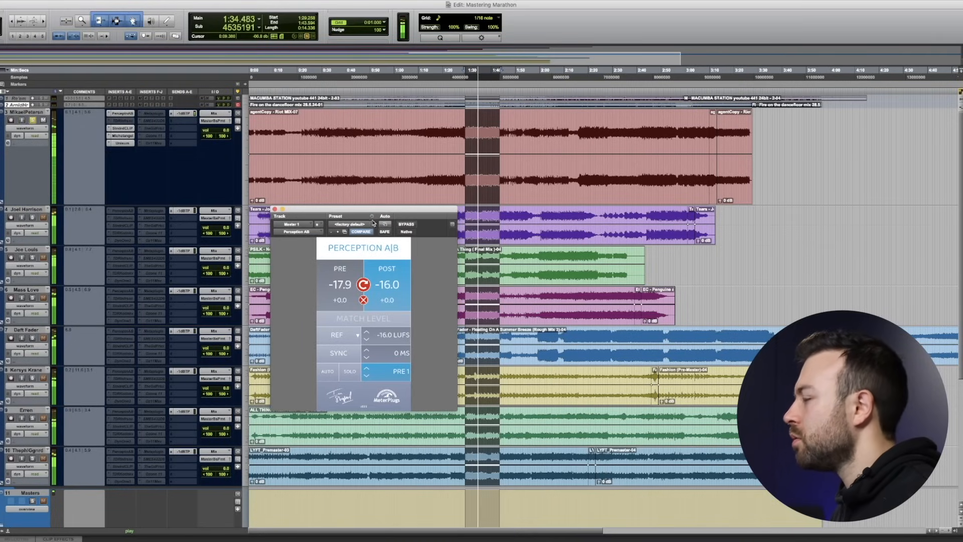
Match the pre and post loudness in Perception A|B and audition the PRE signal
left_click(369, 319)
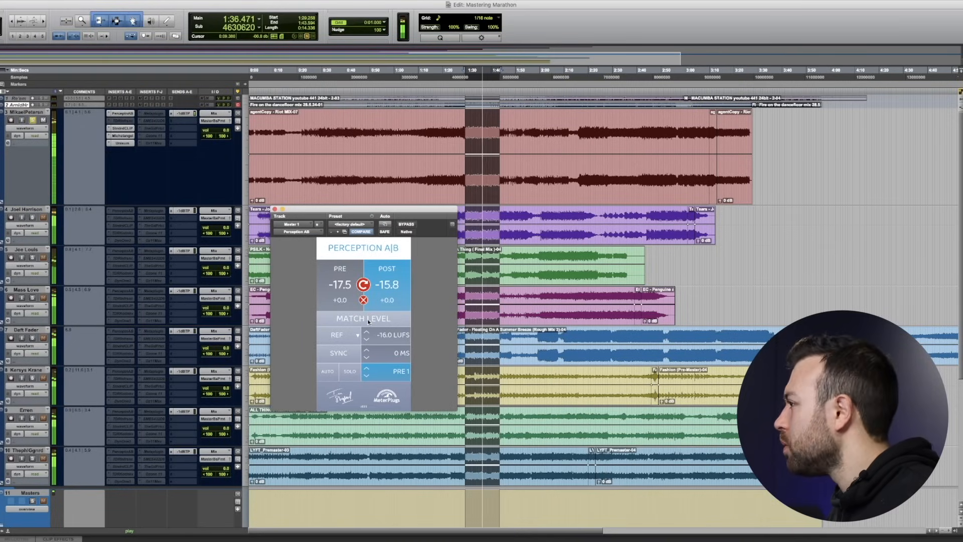
left_click(341, 301)
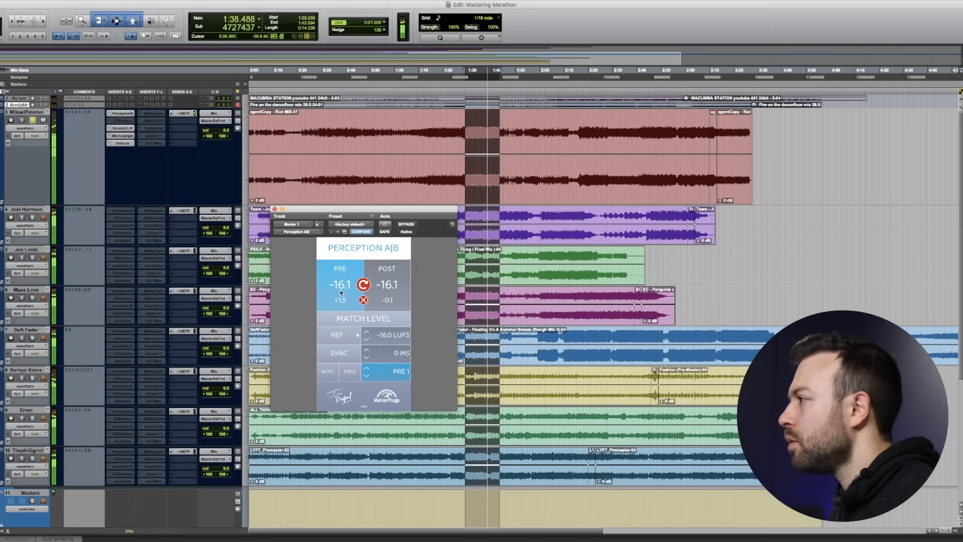
key("space")
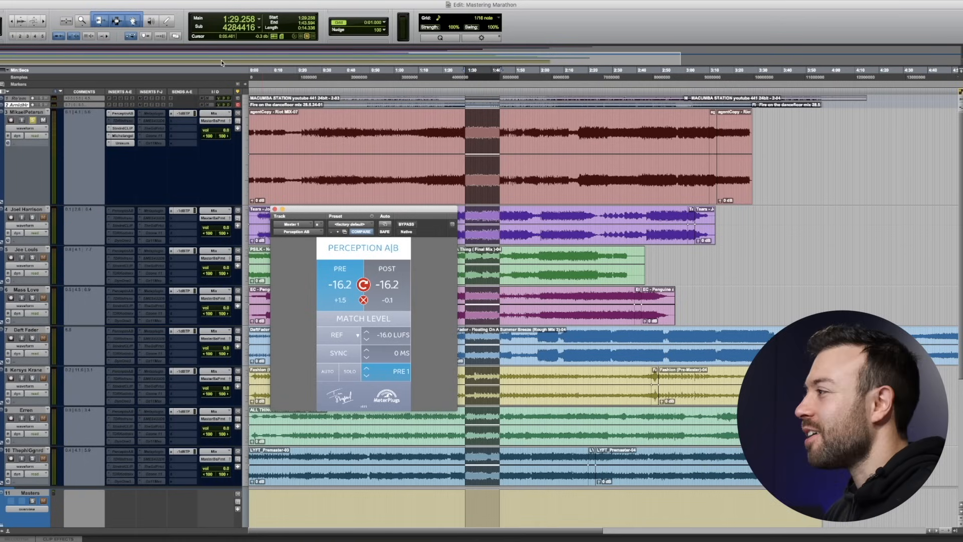
Replay the selected passage and compare the level-matched PRE and POST signals, ending on POST
key("space")
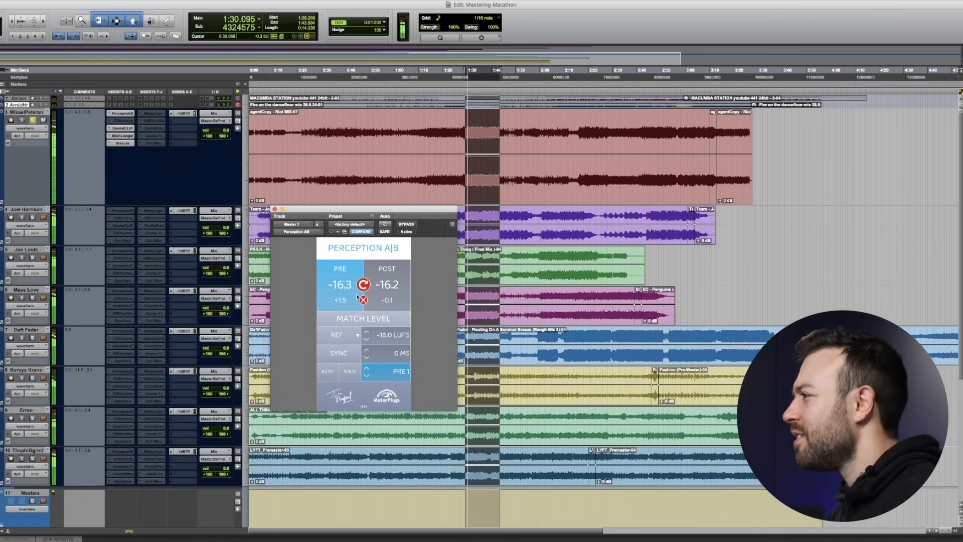
left_click(400, 286)
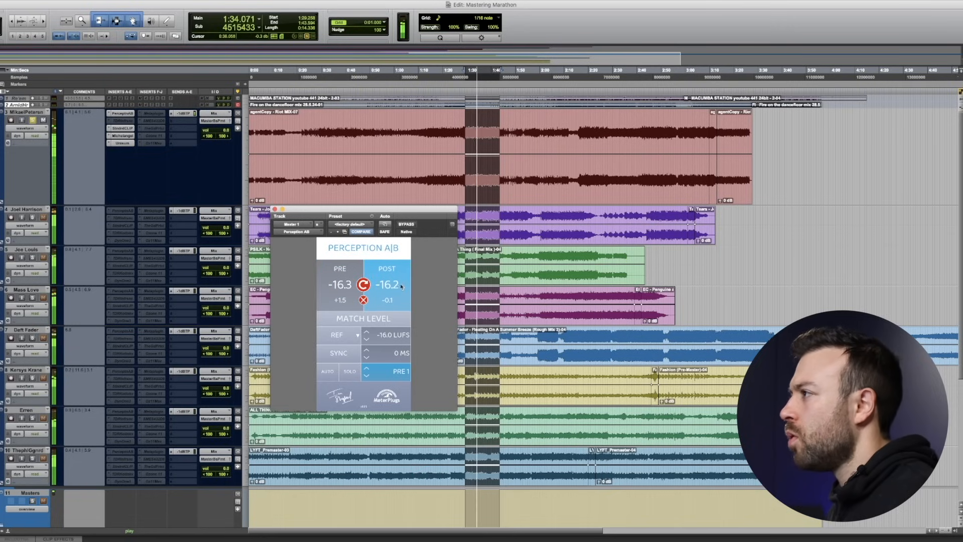
left_click(343, 286)
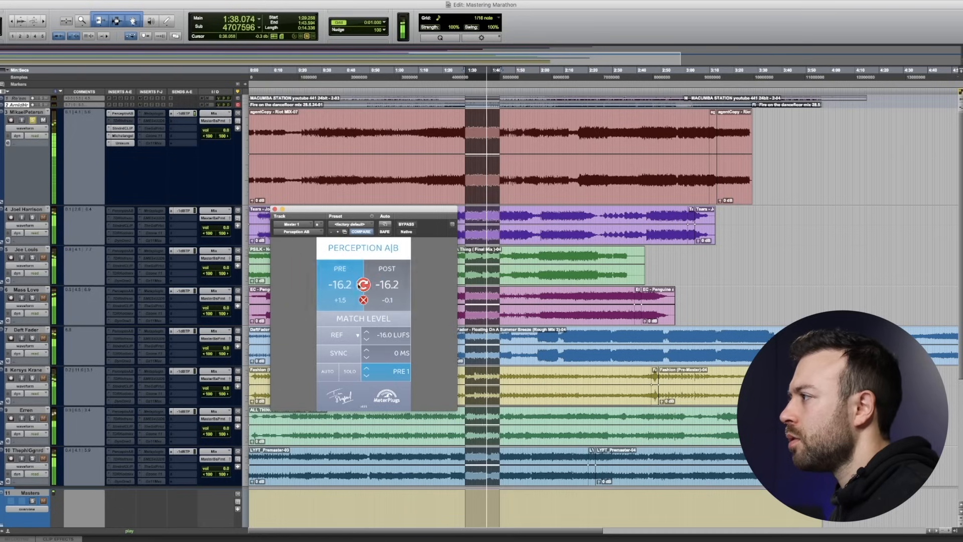
left_click(391, 273)
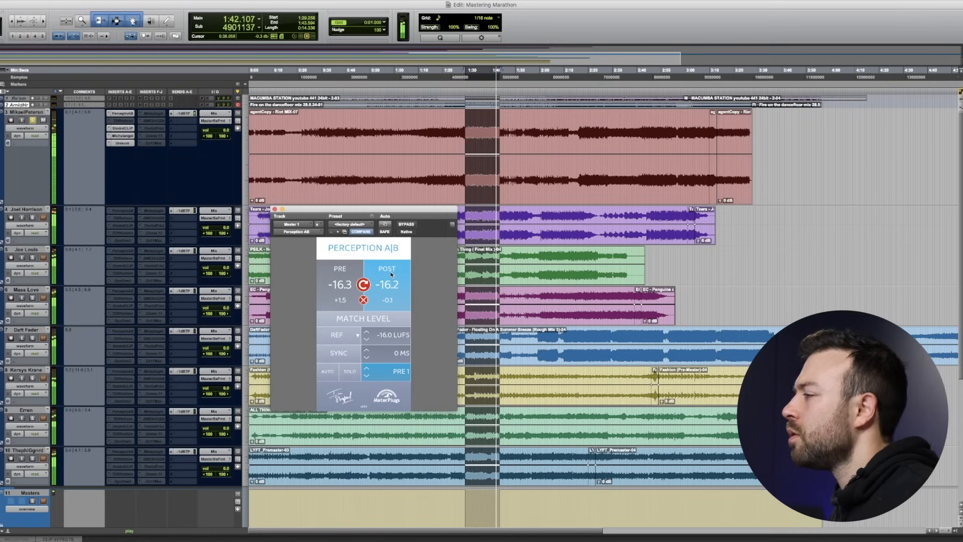
key("space")
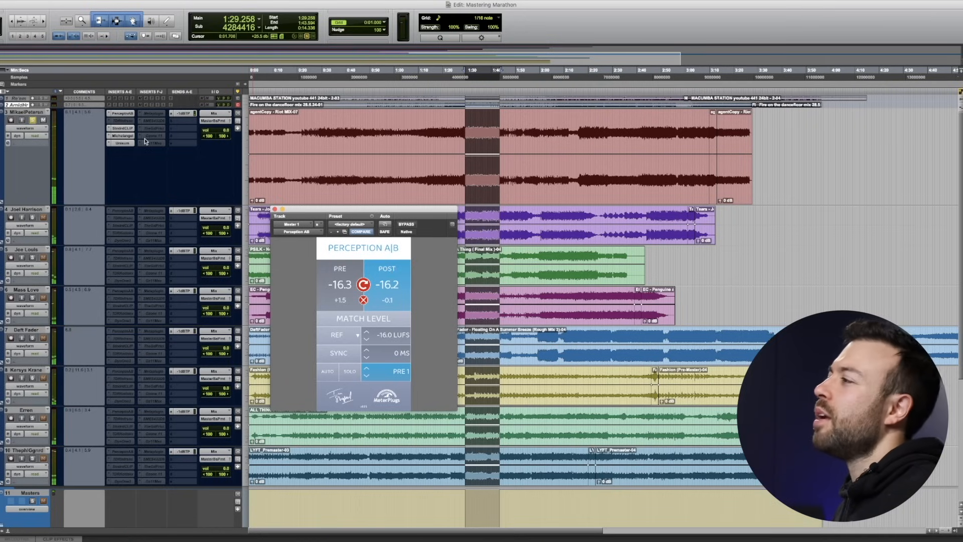
Move the clipper and Michelangelo inserts up one slot each on the soloed track and open Michelangelo
left_click(127, 130)
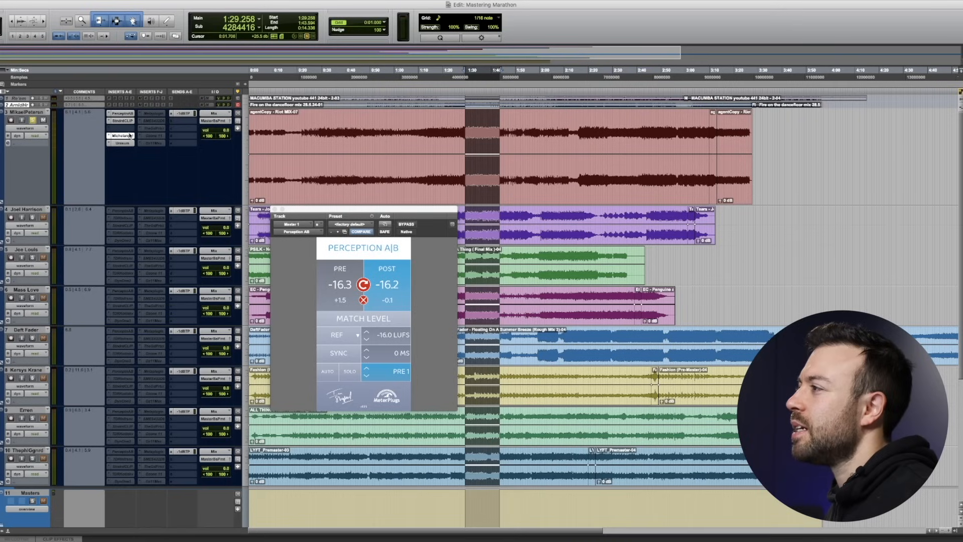
left_click_drag(129, 130, 131, 130)
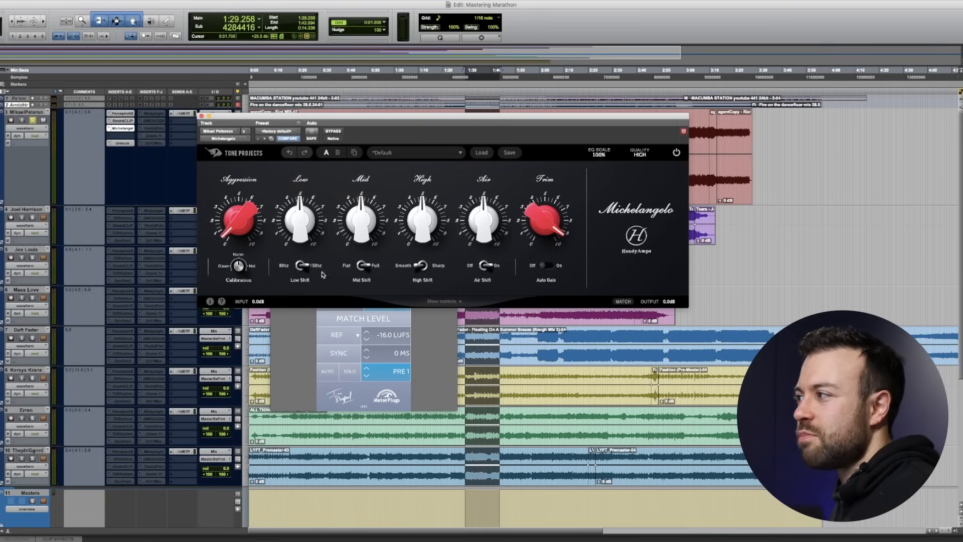
In Michelangelo's extended controls, set the low band's trans/body balance to -100% and raise Low to 10 during playback
left_click(460, 301)
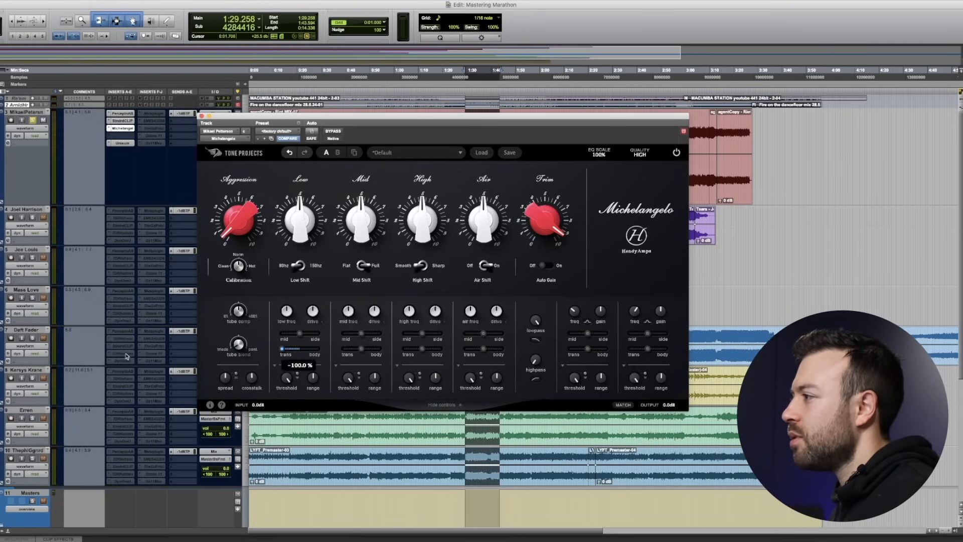
left_click_drag(299, 237, 301, 201)
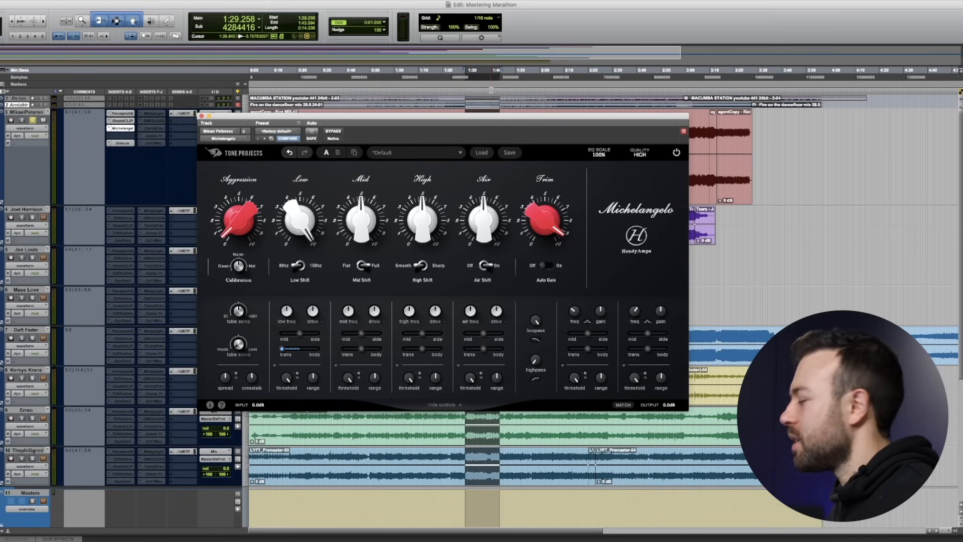
key("space")
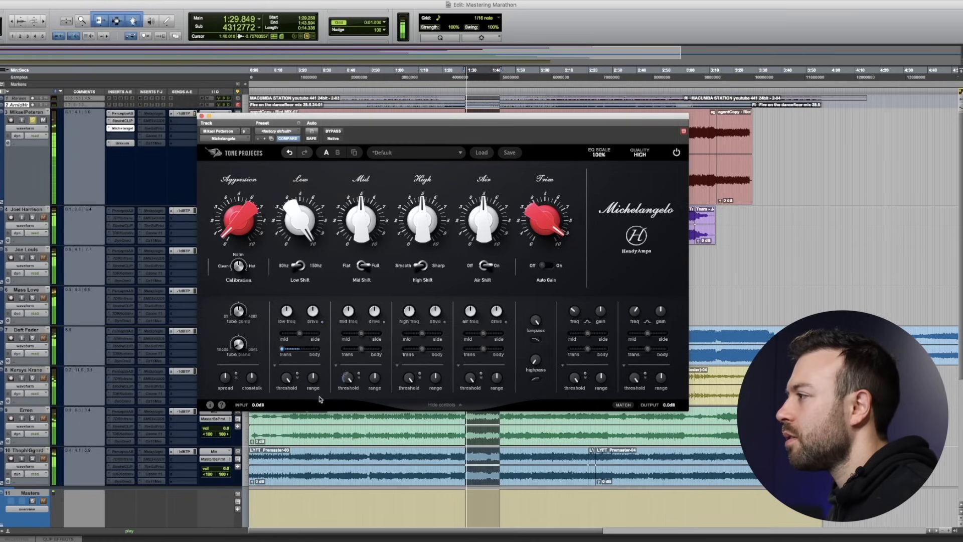
mouse_move(311, 379)
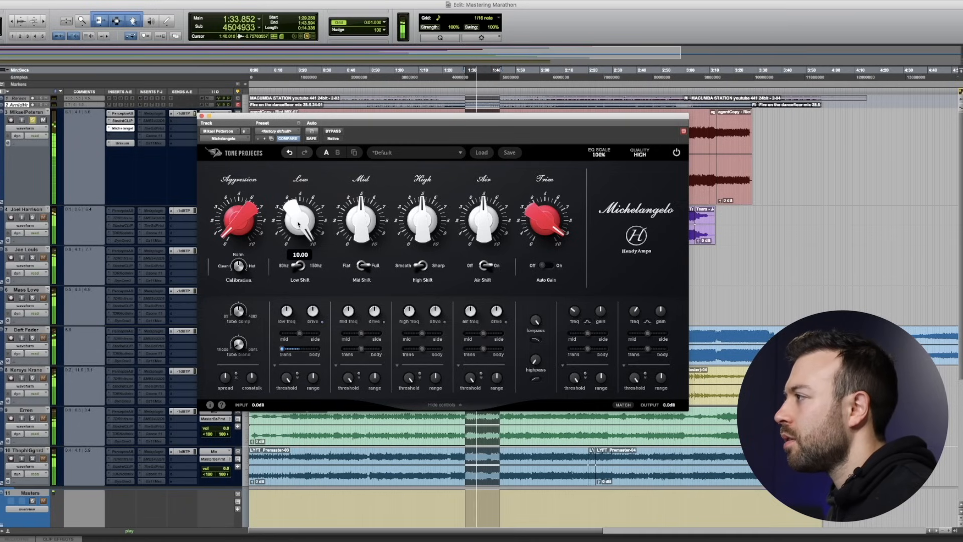
scroll(140, 484, "down", 5)
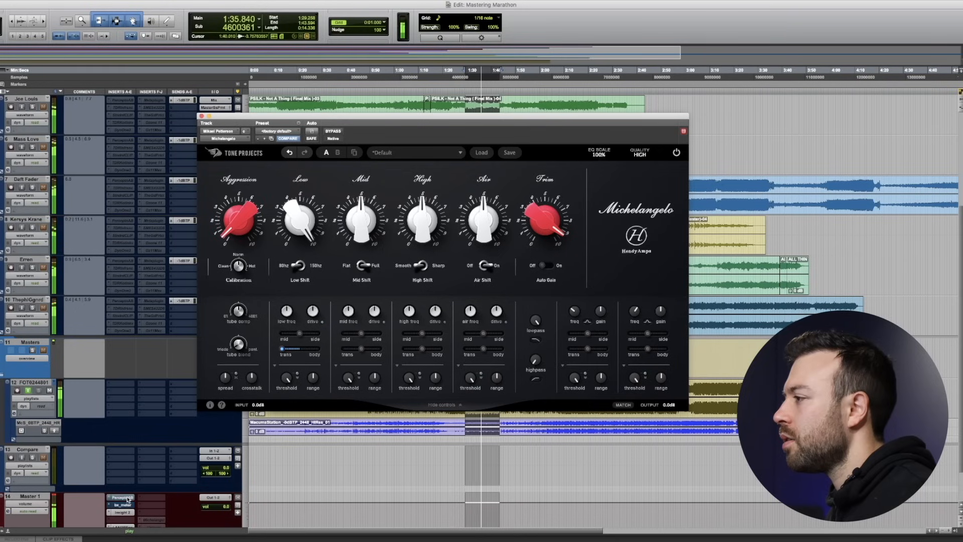
scroll(128, 496, "up", 5)
Adjust Michelangelo's low-band dynamic threshold and set the band's transient sensitivity to -5.9 dB
left_click_drag(301, 381, 279, 469)
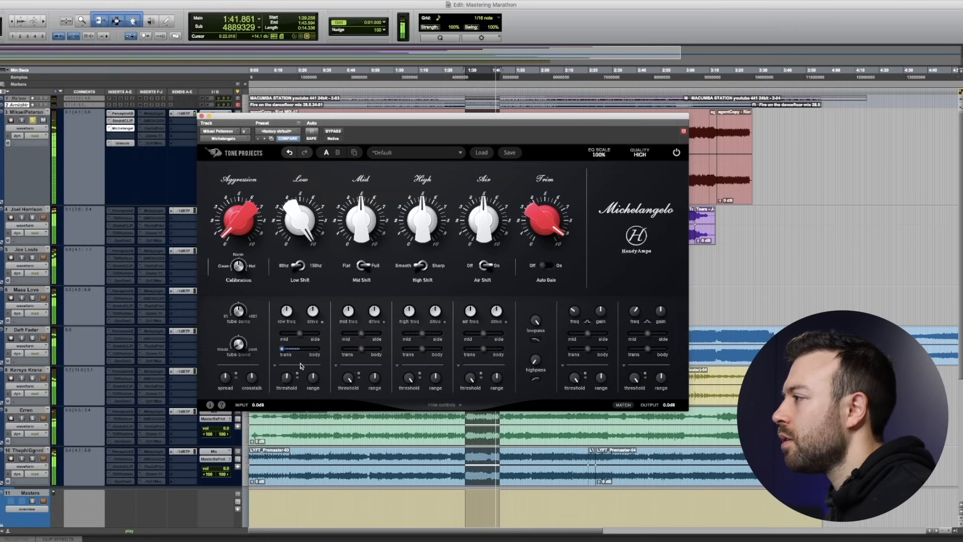
left_click(275, 365)
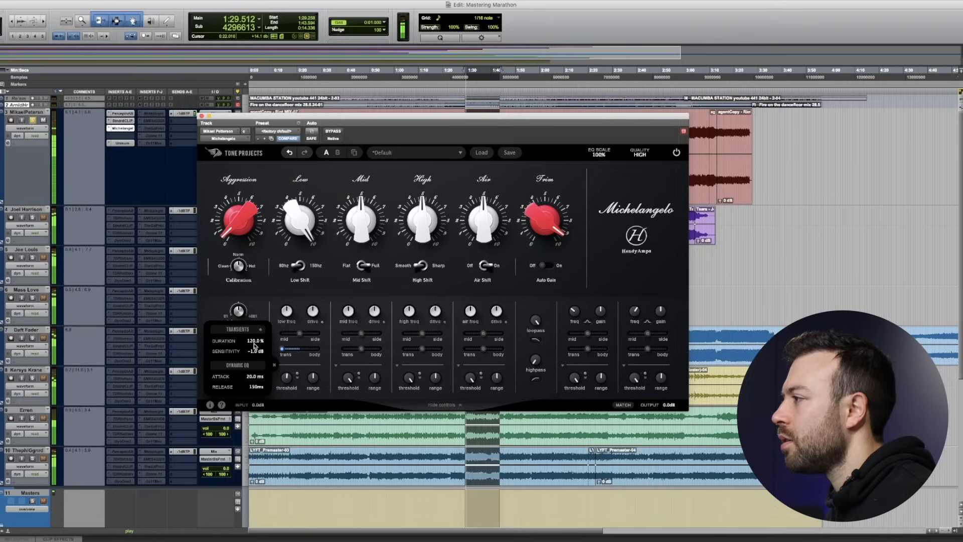
left_click_drag(251, 404, 251, 390)
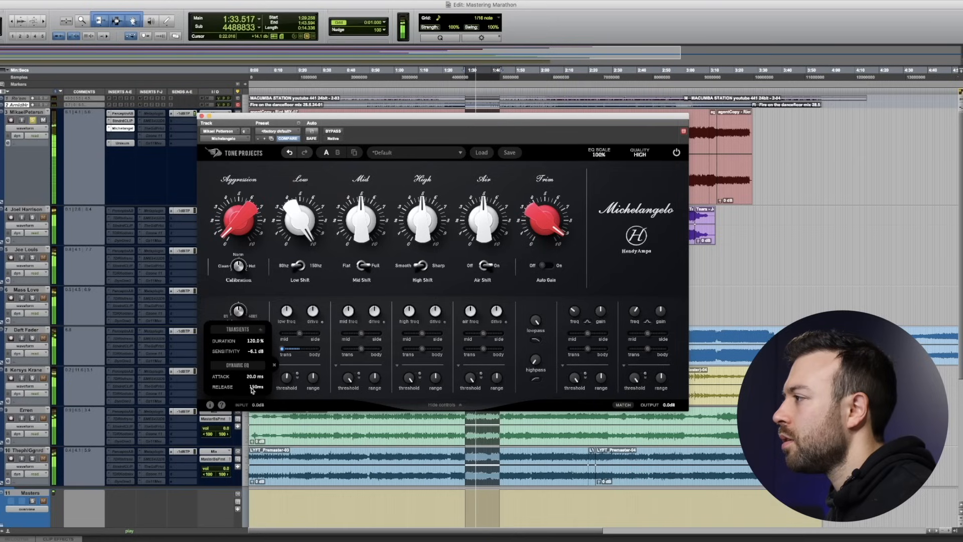
left_click_drag(257, 353, 256, 352)
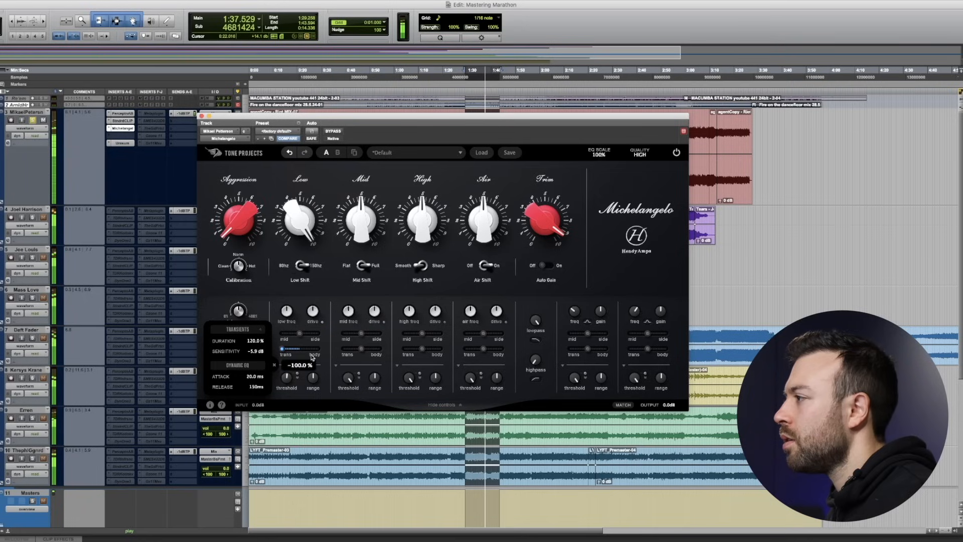
Set the low band's dynamic EQ to 0.2 ms attack and 20 ms release, increase its range, and reset Low to 5.00
left_click_drag(313, 378, 220, 466)
left_click_drag(255, 378, 209, 473)
double_click(299, 224)
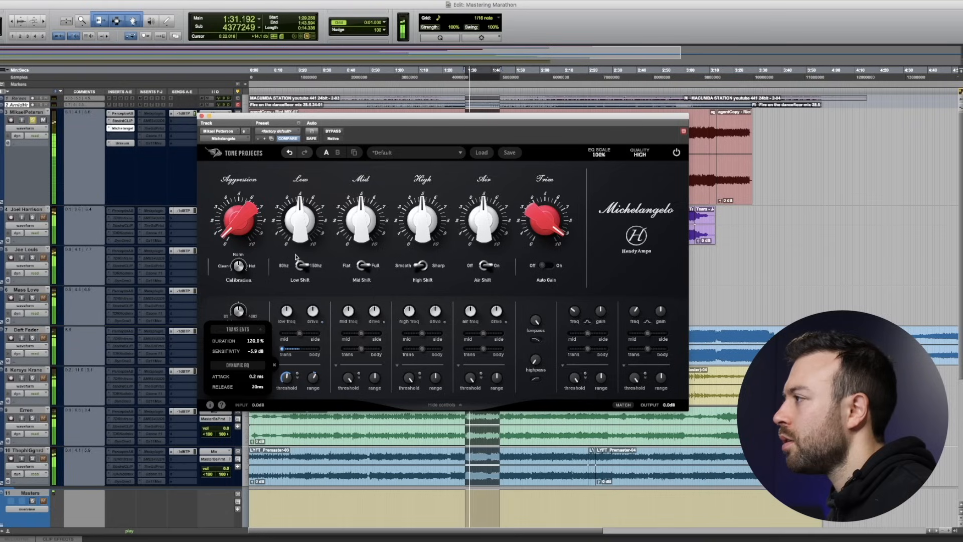
left_click_drag(313, 379, 311, 373)
left_click_drag(295, 221, 295, 219)
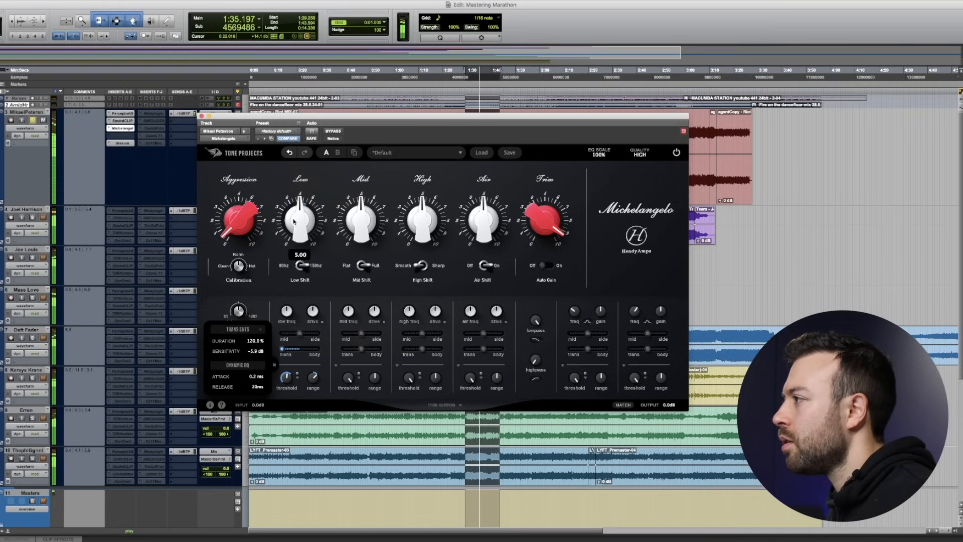
left_click(333, 131)
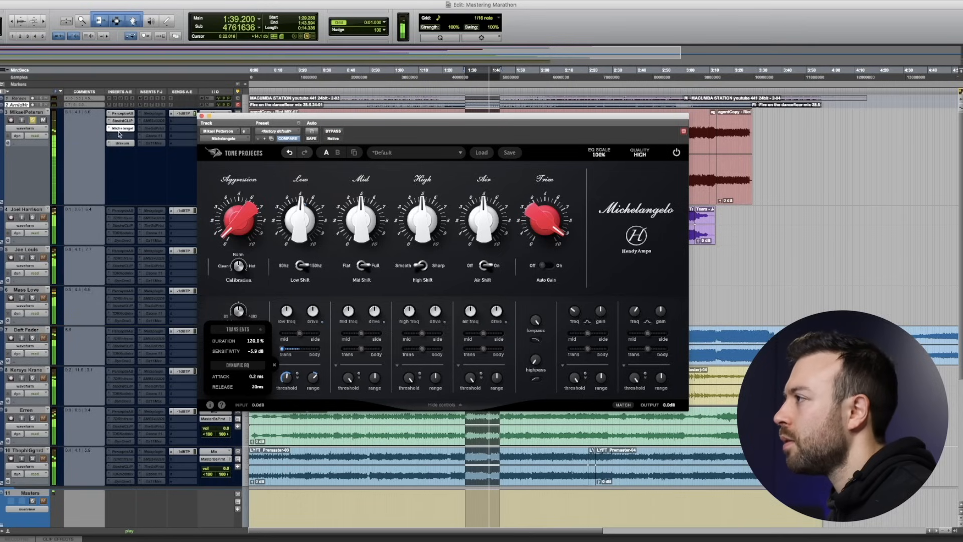
Insert Basslane Pro after Michelangelo and set its stereo harmonics to mid with the crunchy type
left_click(122, 134)
left_click(131, 122)
type("soothe")
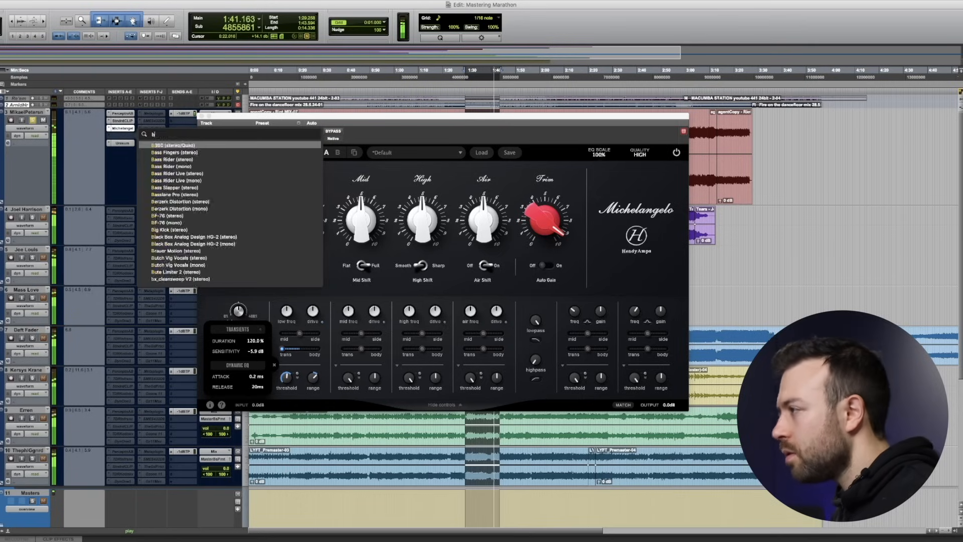
key("Return")
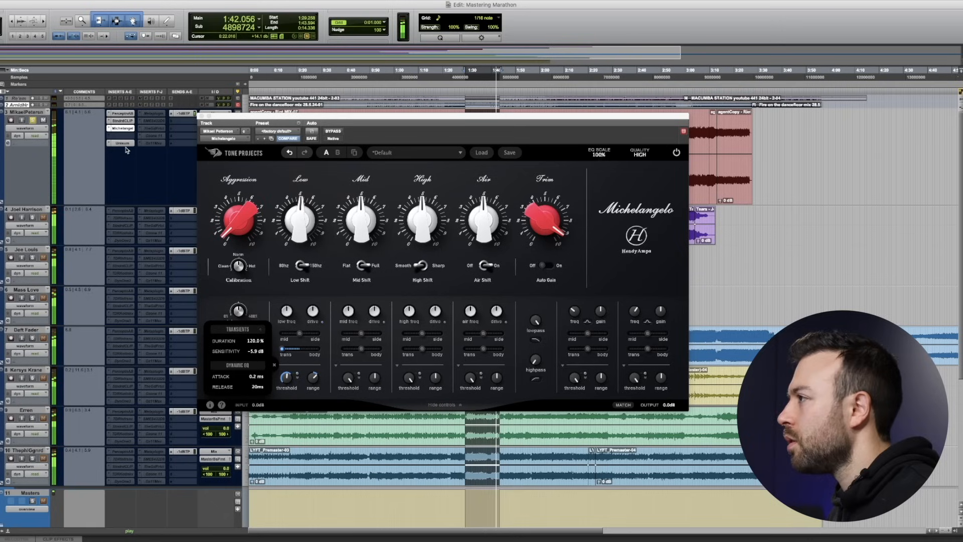
left_click(122, 135)
left_click(209, 364)
left_click(286, 376)
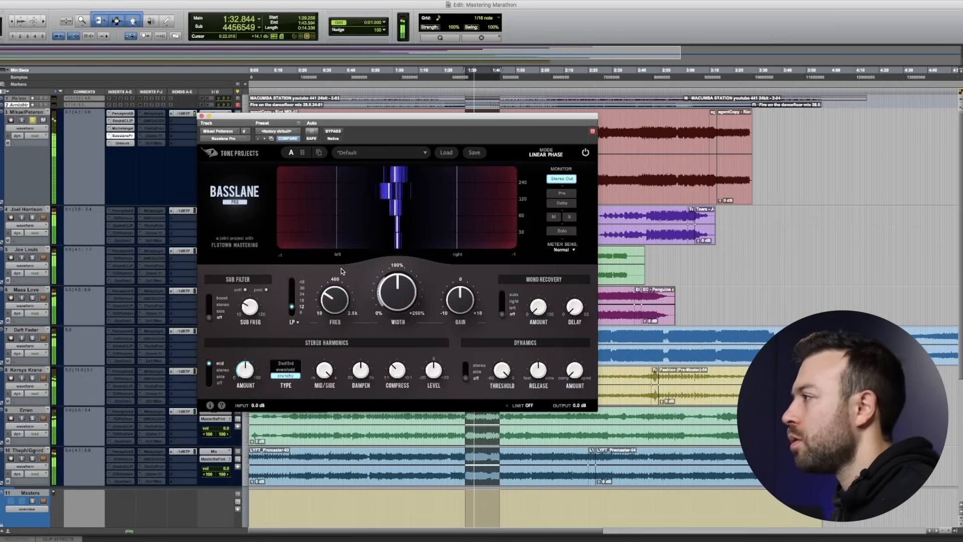
Close Basslane Pro, take Perception AB on the Master 1 track out of bypass and rematch its pre and post levels
left_click(202, 116)
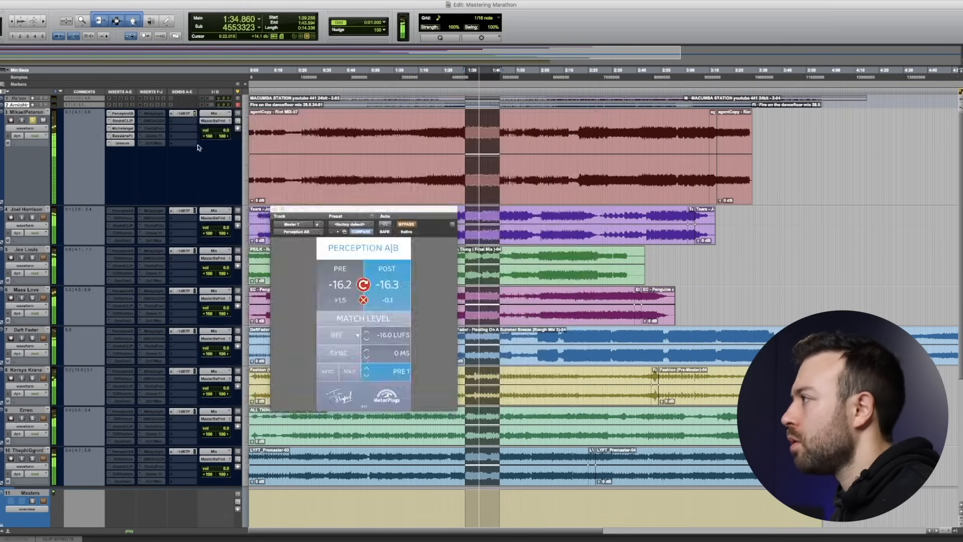
scroll(144, 362, "down", 5)
left_click(122, 451, "super")
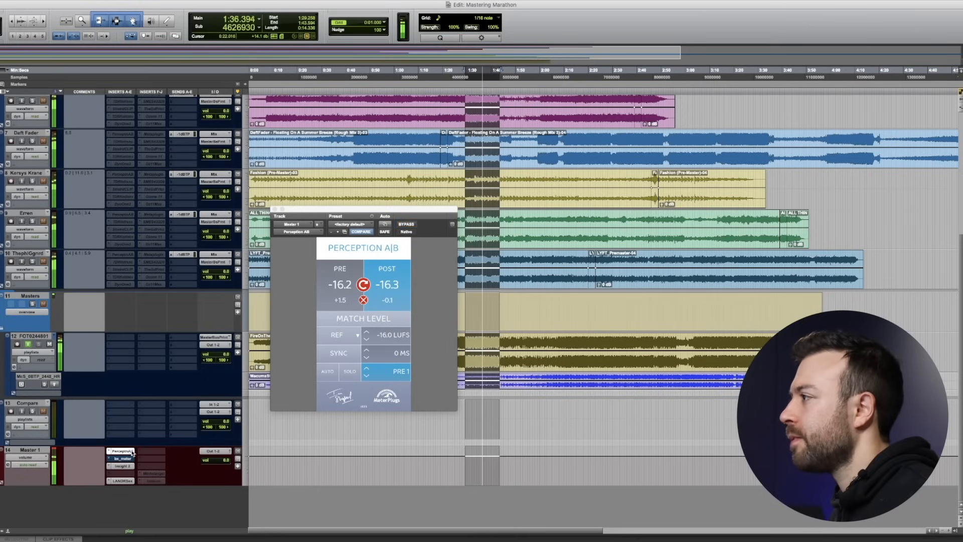
left_click(363, 285)
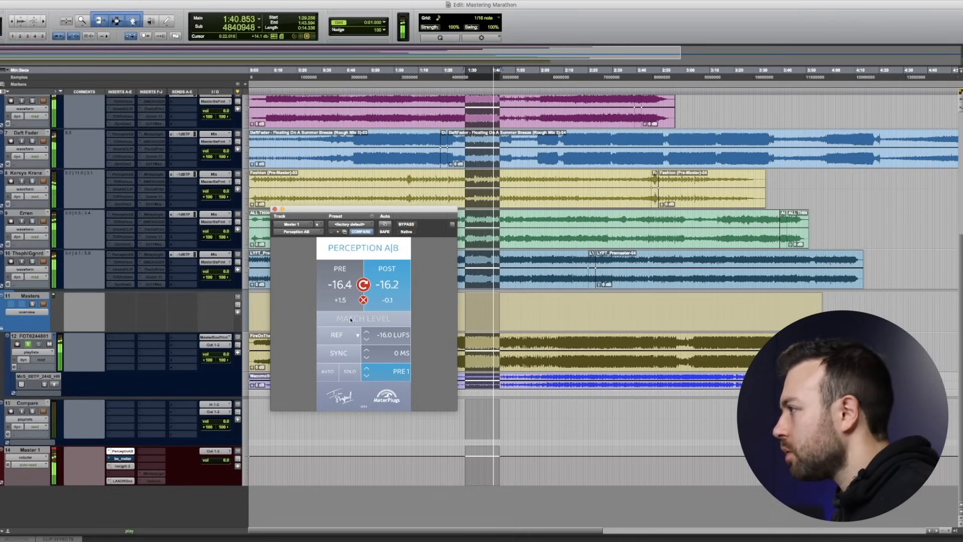
Compare the level-matched pre and post signals in Perception AB during playback, ending on post, and stop playback
left_click(341, 289)
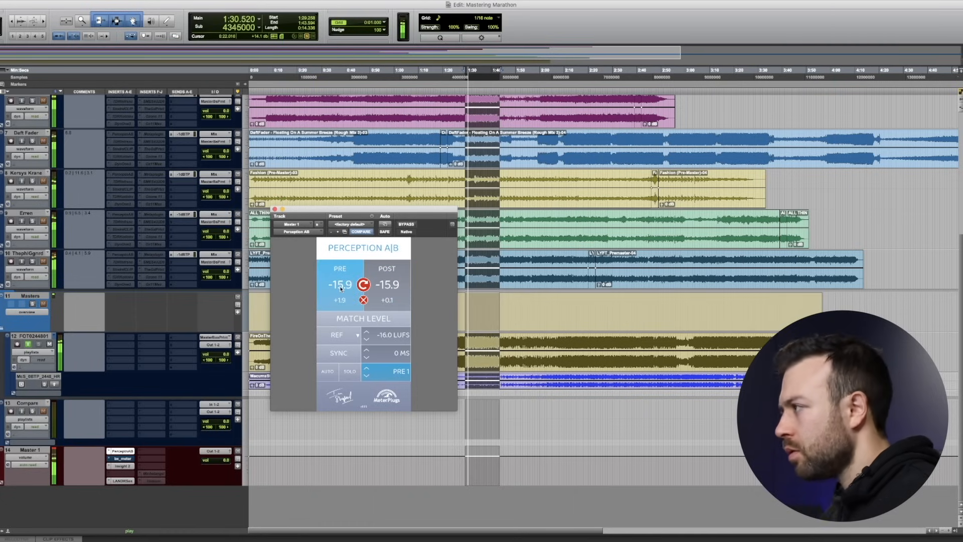
left_click(390, 271)
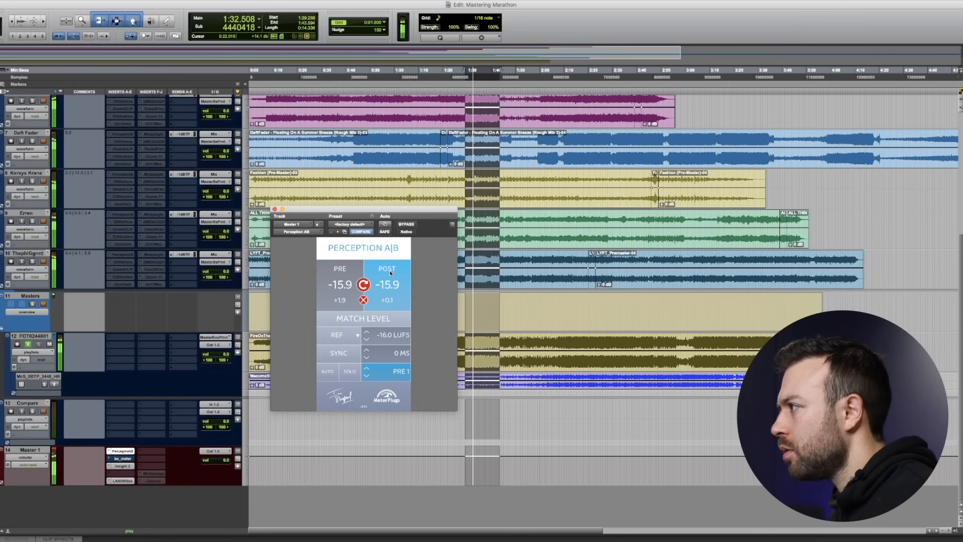
scroll(602, 301, "up", 3)
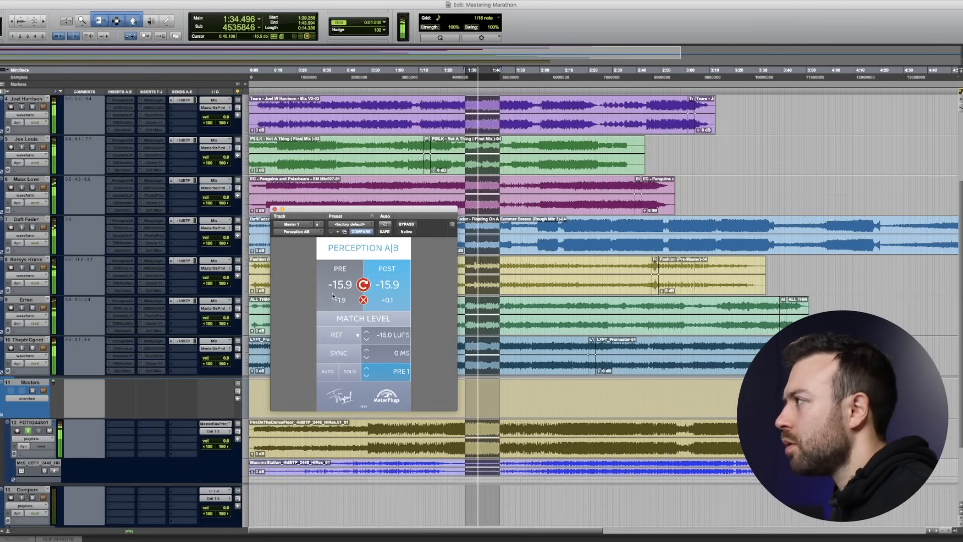
scroll(346, 303, "up", 3)
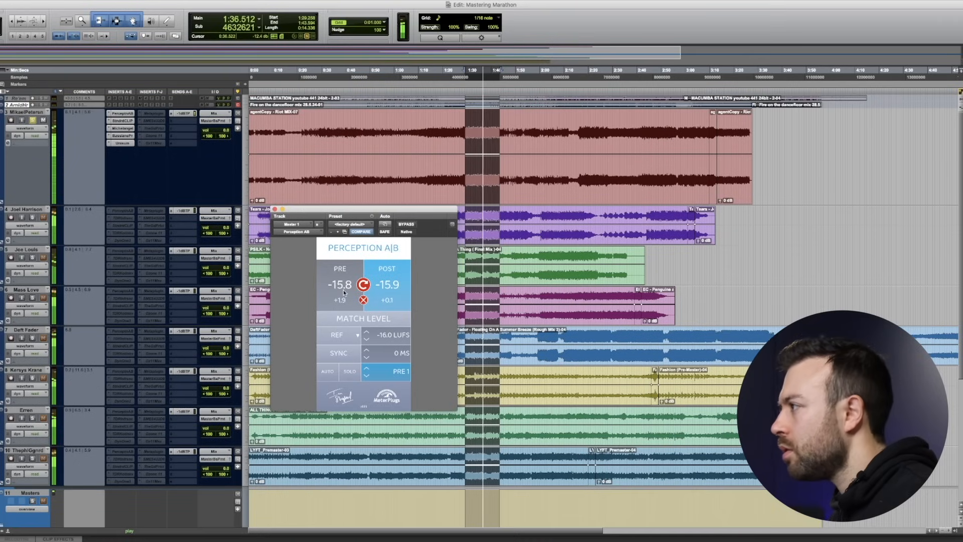
left_click(343, 290)
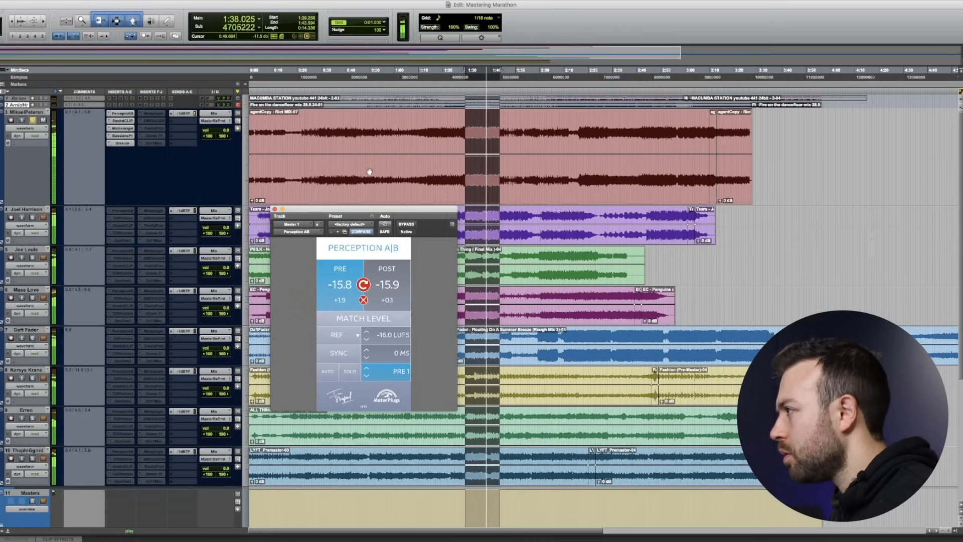
left_click(391, 283)
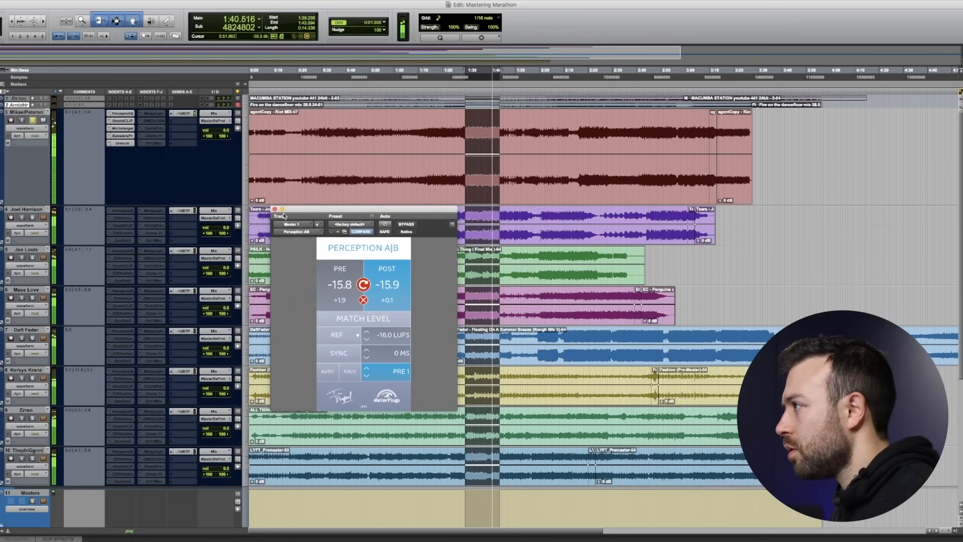
key("space")
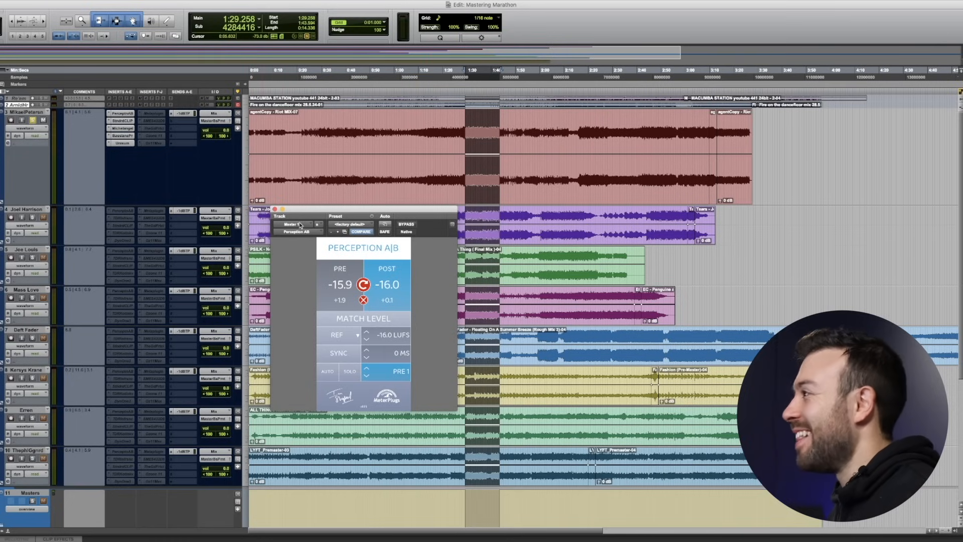
Select the passage from about 2:43.5 to 2:52.7 and play it
left_click_drag(645, 80, 665, 85)
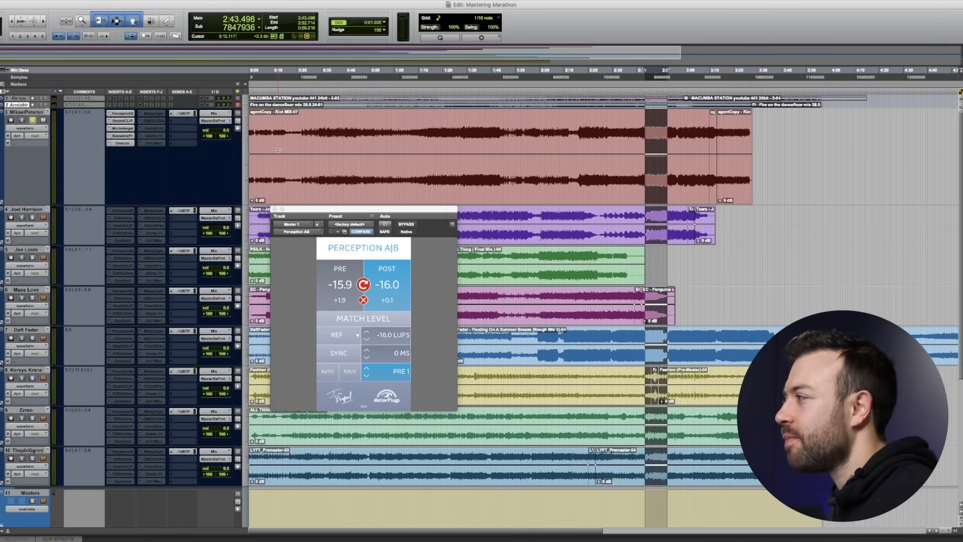
key("space")
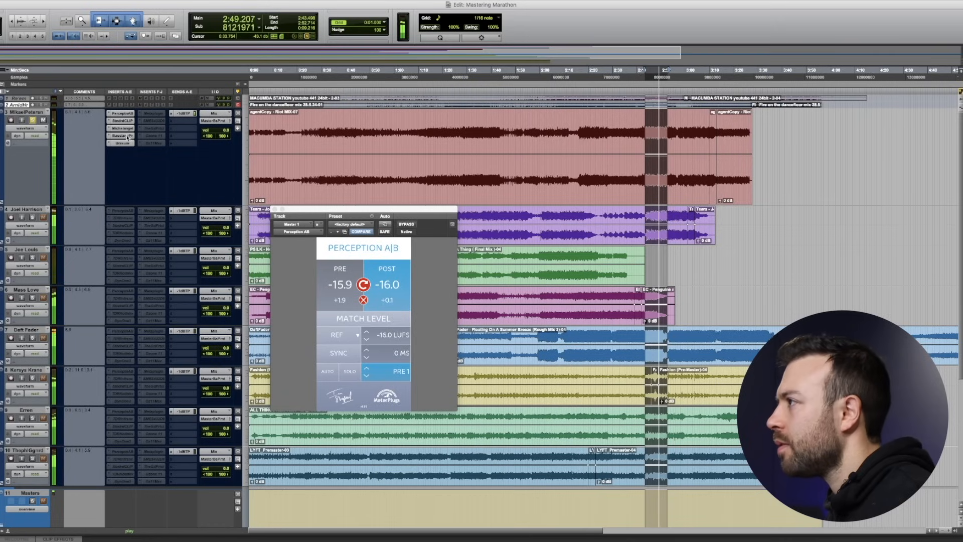
Activate and open the track's inactive Sontec equalizer insert, switch its EQ on and reset the low and high shelf gains
right_click(145, 121)
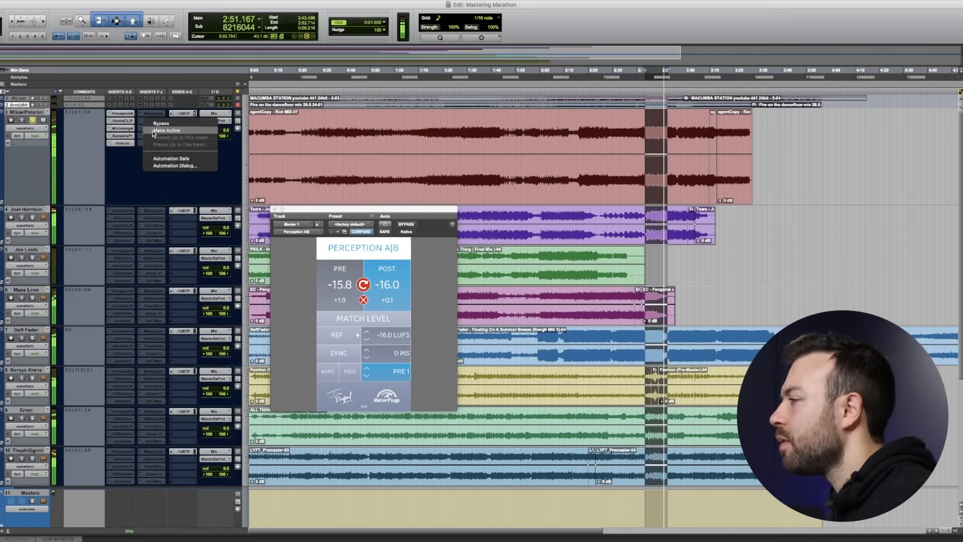
left_click(166, 130)
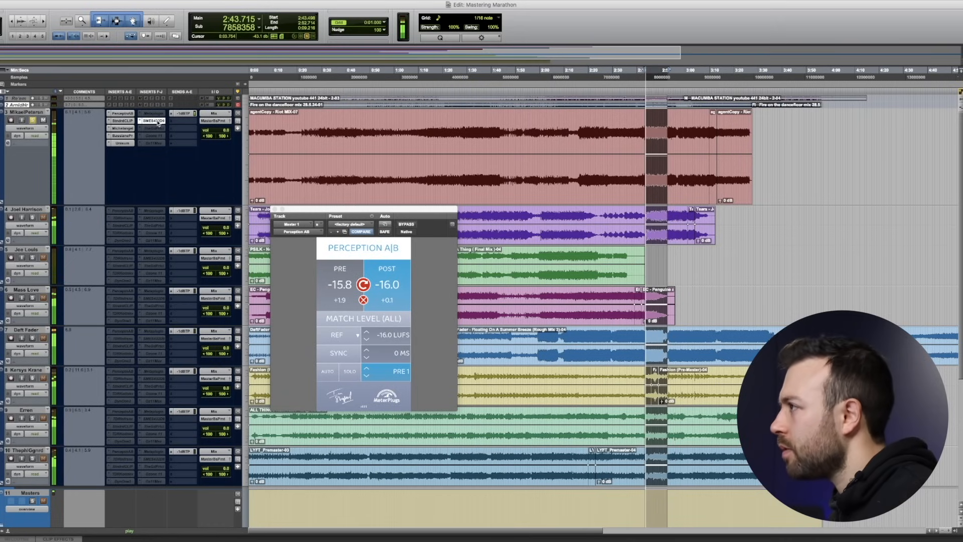
left_click(154, 121)
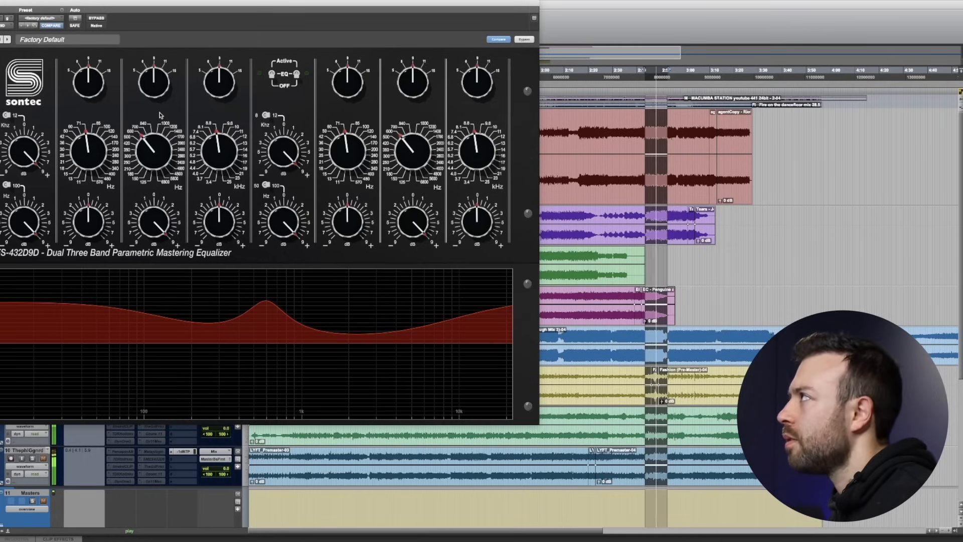
left_click(160, 225, "alt")
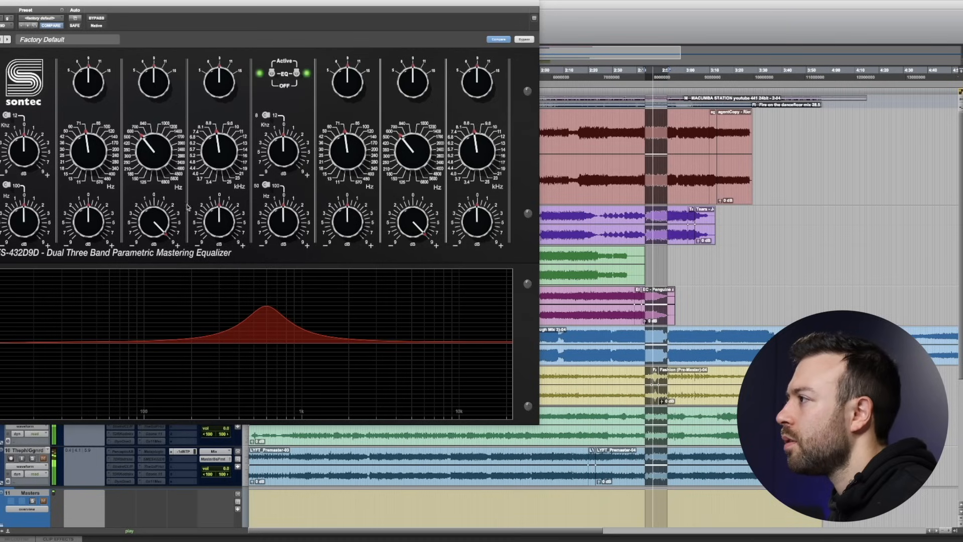
Try a small cut in Sontec's middle band, boosting it temporarily to find the frequency around 840 Hz
left_click_drag(156, 232, 149, 277)
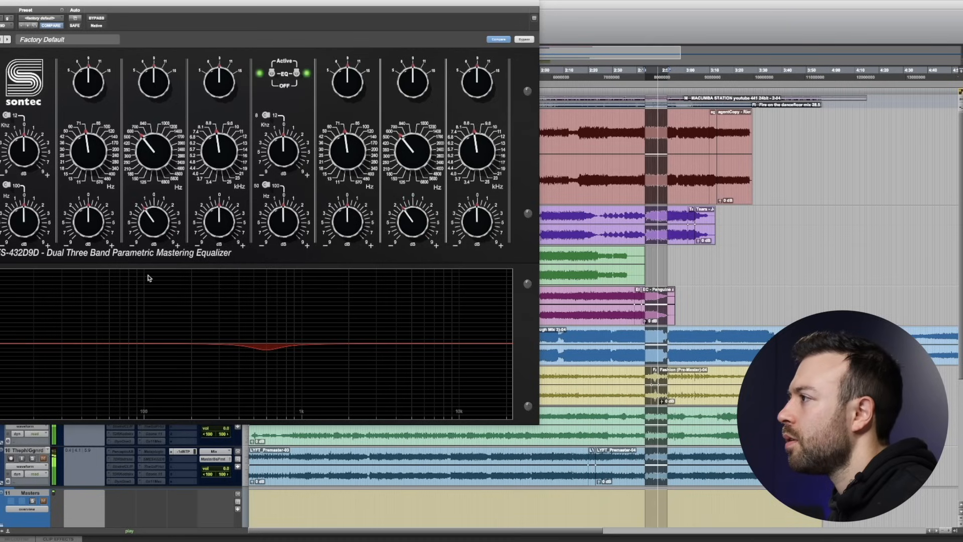
left_click_drag(155, 142, 157, 139)
left_click_drag(160, 211, 157, 167)
left_click_drag(158, 219, 153, 274)
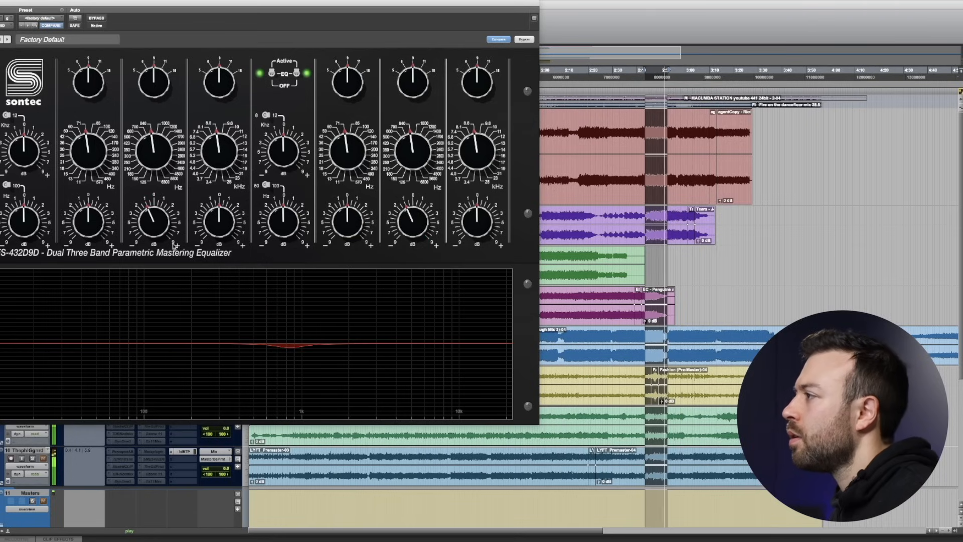
Try Sontec's high band boosted near 3.4 kHz, reset its gain, restore the small middle-band cut and close the equalizer
left_click_drag(207, 218, 228, 241)
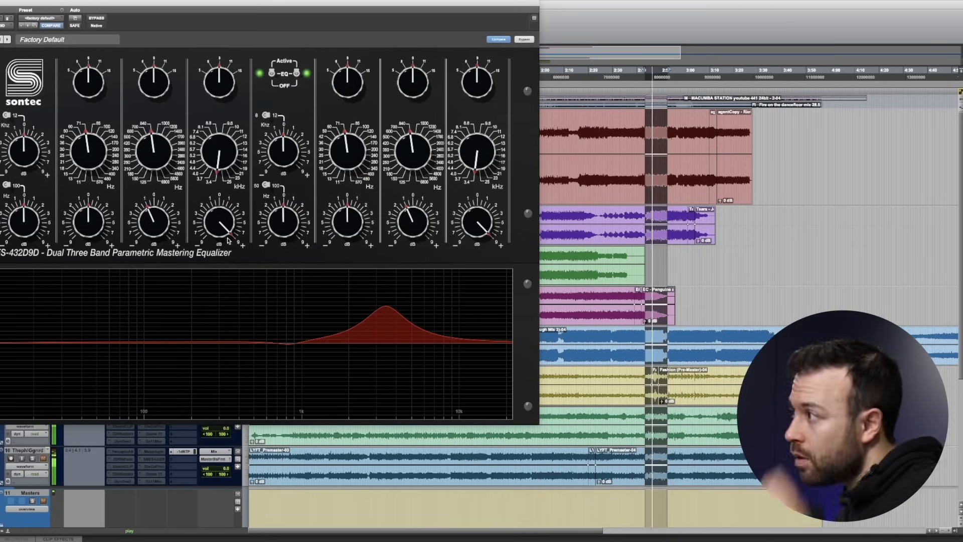
left_click(228, 232, "alt")
left_click(162, 227, "alt")
left_click_drag(95, 154, 98, 101)
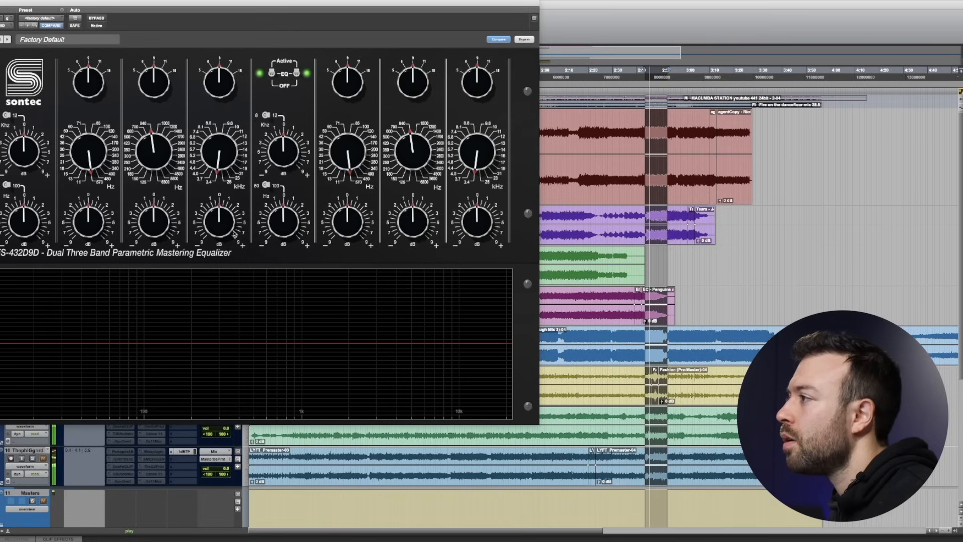
left_click_drag(158, 223, 158, 238)
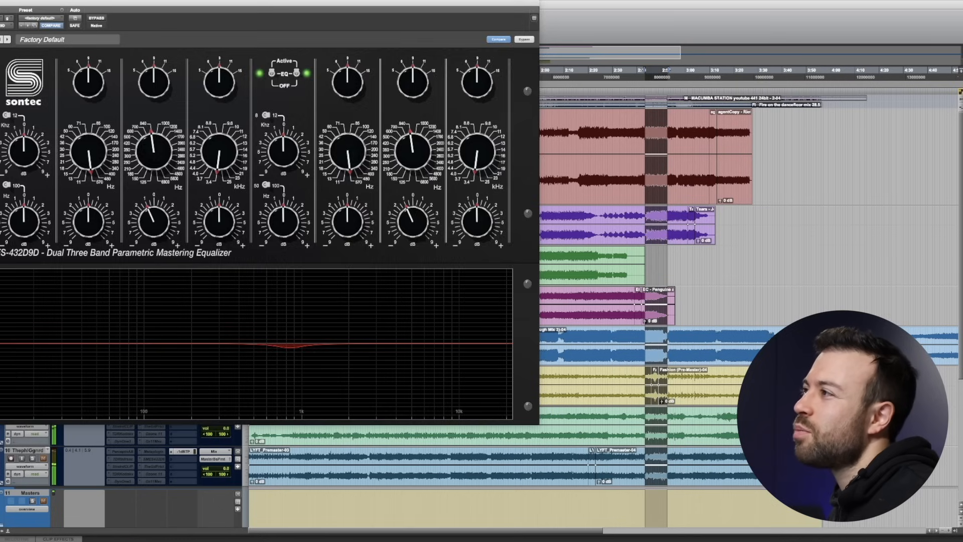
key("super+w")
Replace the Sontec insert with the stereo version of FabFilter Pro-Q 3 in the same slot
left_click(138, 122)
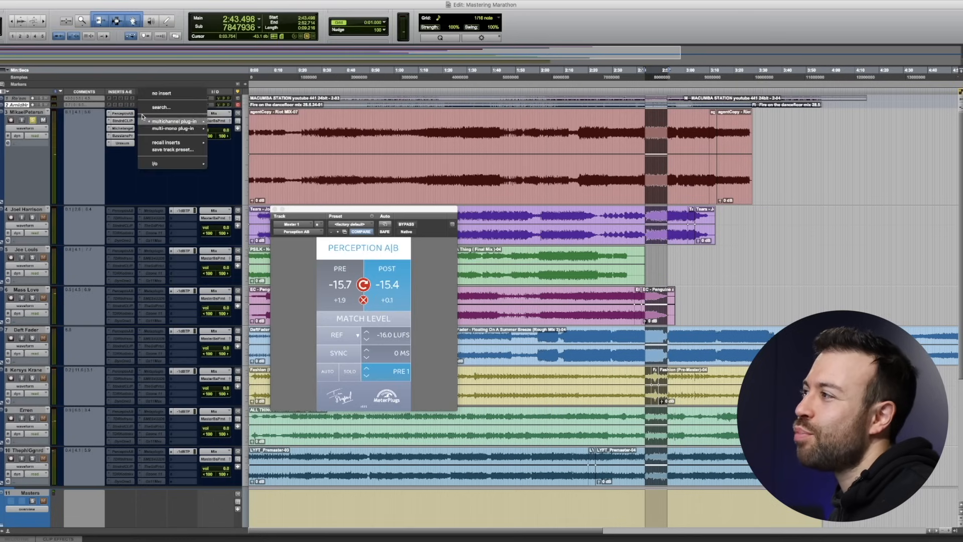
type("pro-q 3")
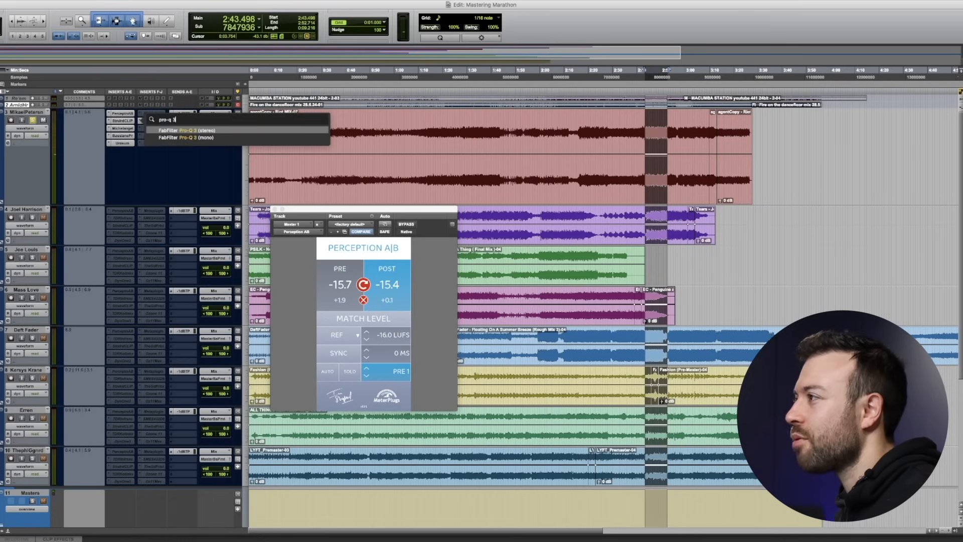
key("Return")
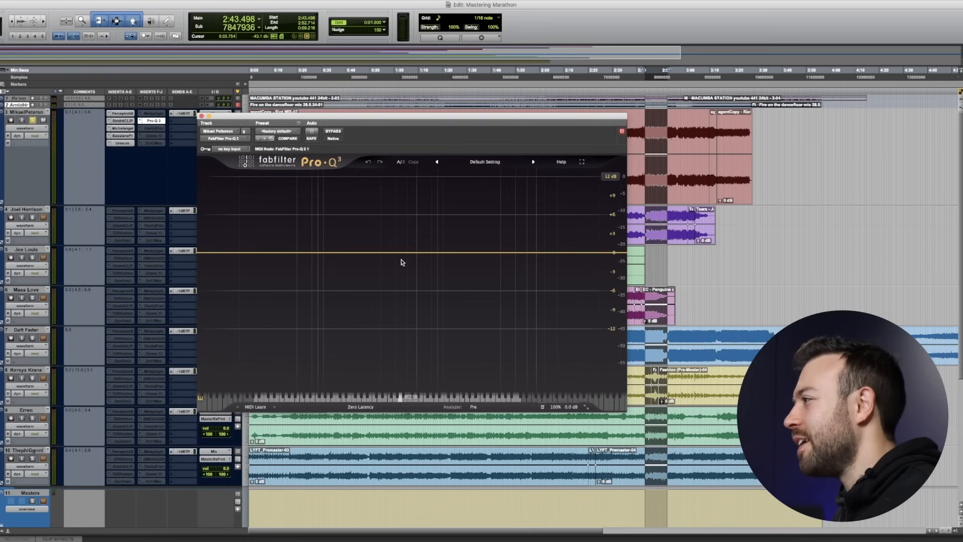
Add a bell band in Pro-Q 3 at 840 Hz with -1.5 dB gain and a Q of 2, and start playback
left_click_drag(401, 253, 412, 256)
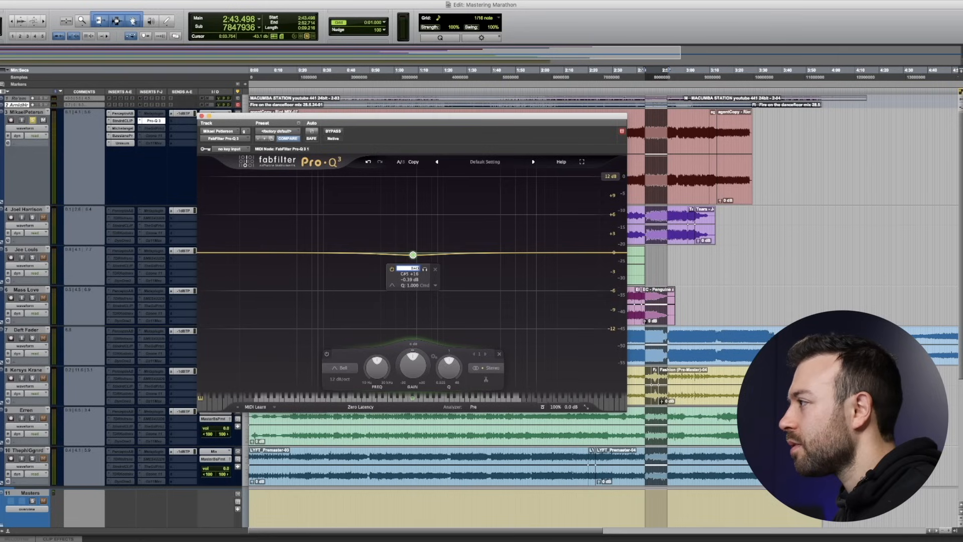
key("Return")
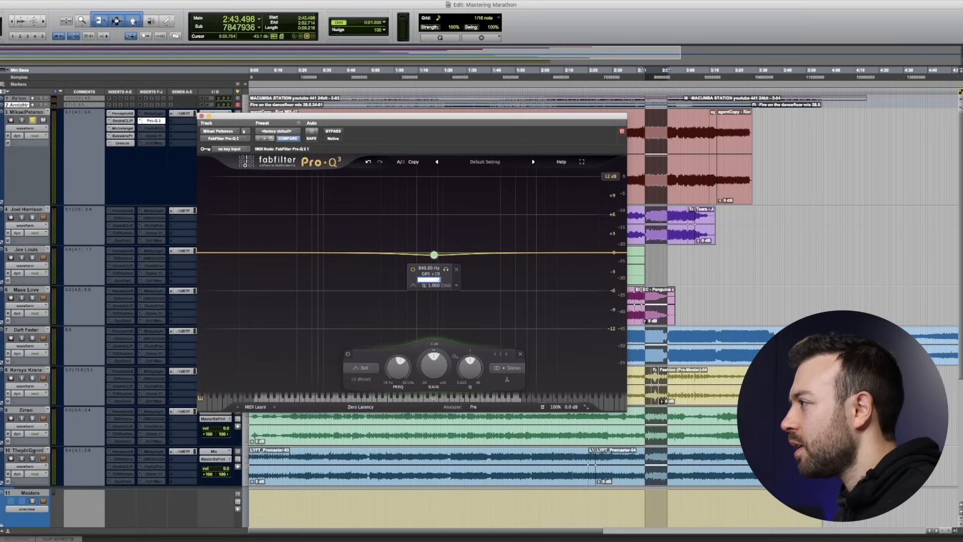
key("Return")
double_click(430, 292)
type("2")
key("Return")
key("space")
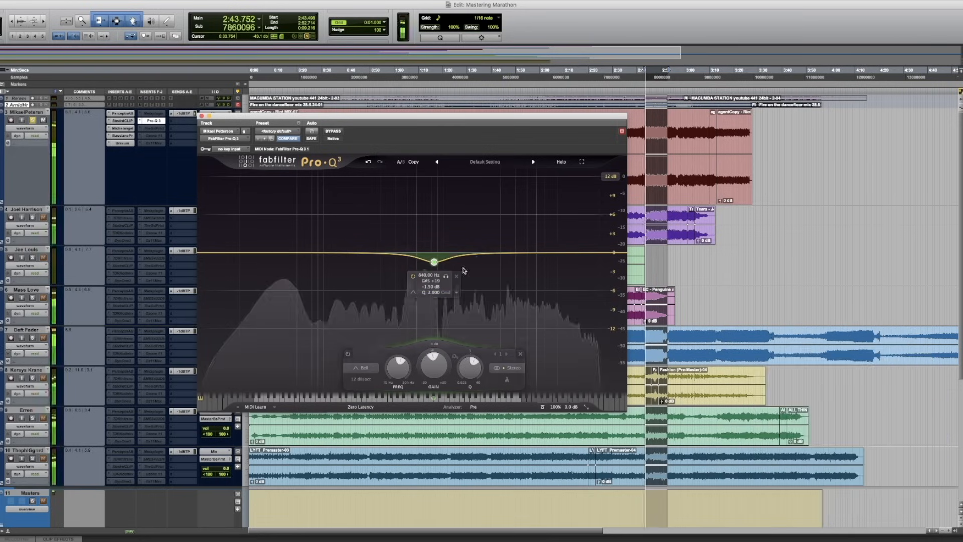
Add a second bell band boosting about 2 dB near 2250 Hz, auditioning it in solo to place its frequency
left_click_drag(482, 253, 481, 241)
left_click(493, 211)
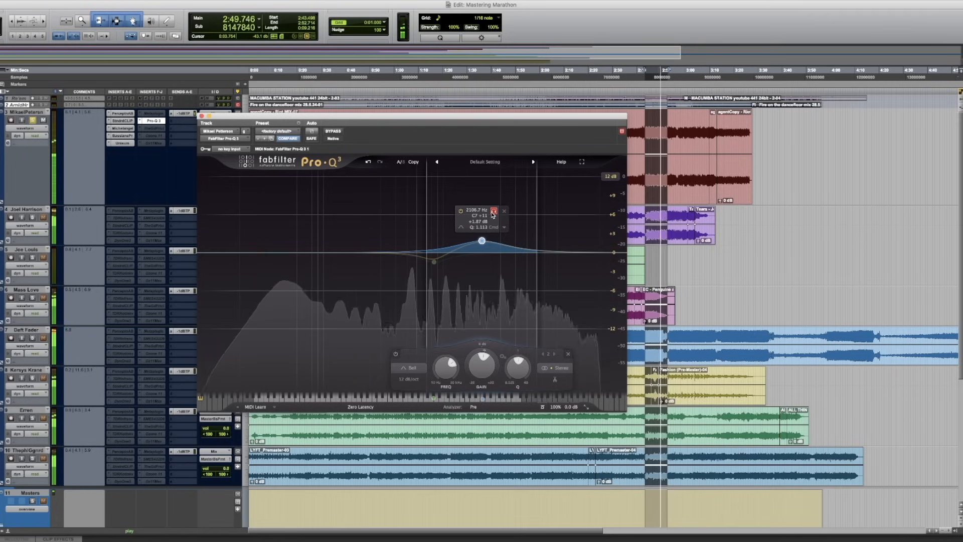
left_click_drag(482, 242, 485, 240)
left_click(497, 211)
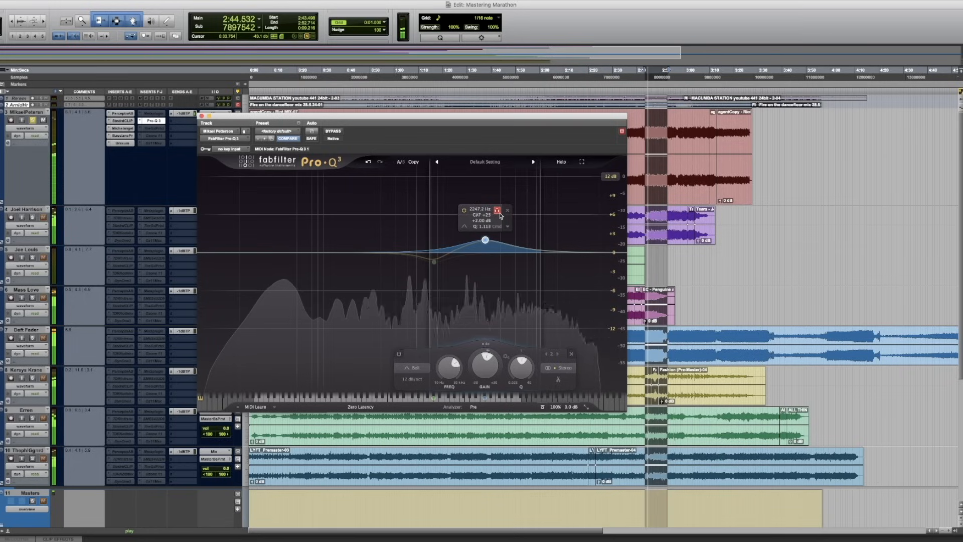
Compare the sound with Pro-Q 3 bypassed and active during playback, leaving it active
left_click(334, 131)
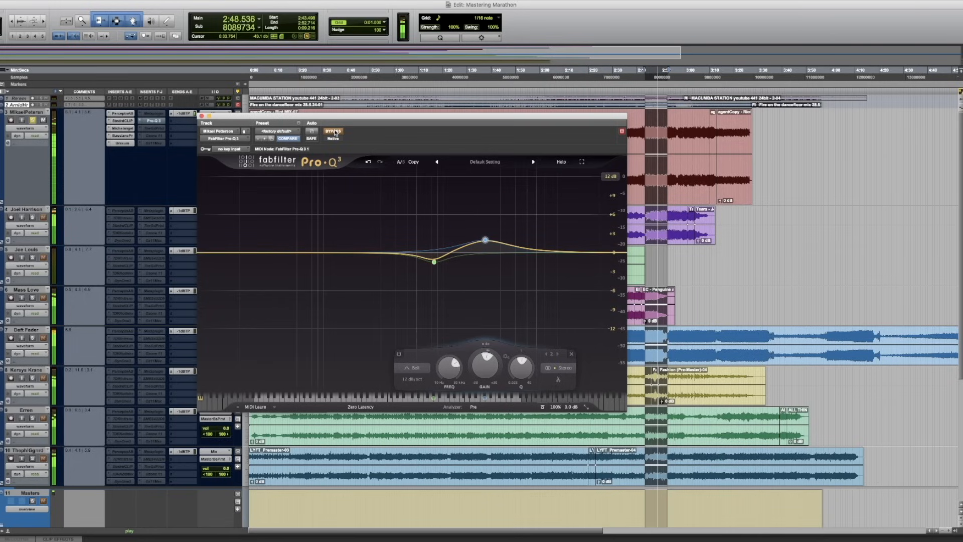
left_click(333, 132)
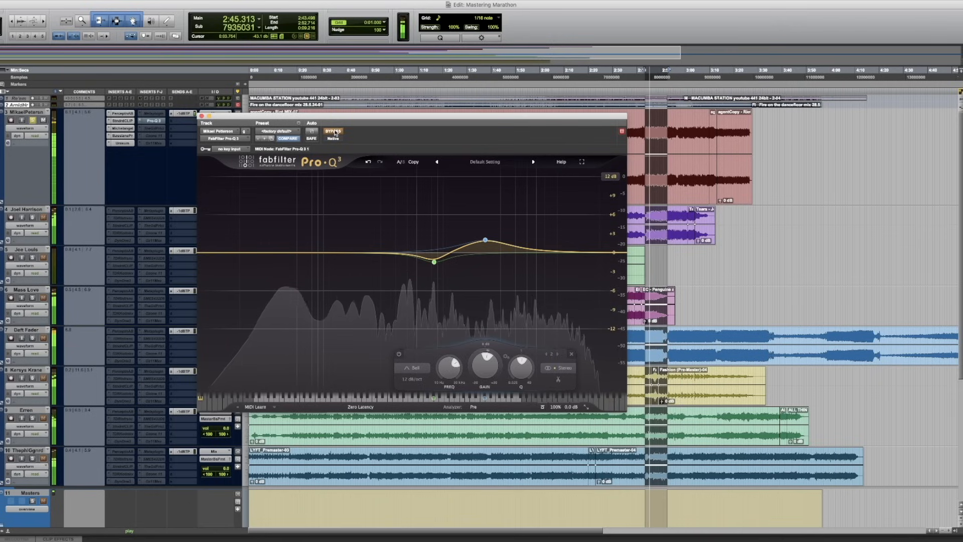
left_click(333, 132)
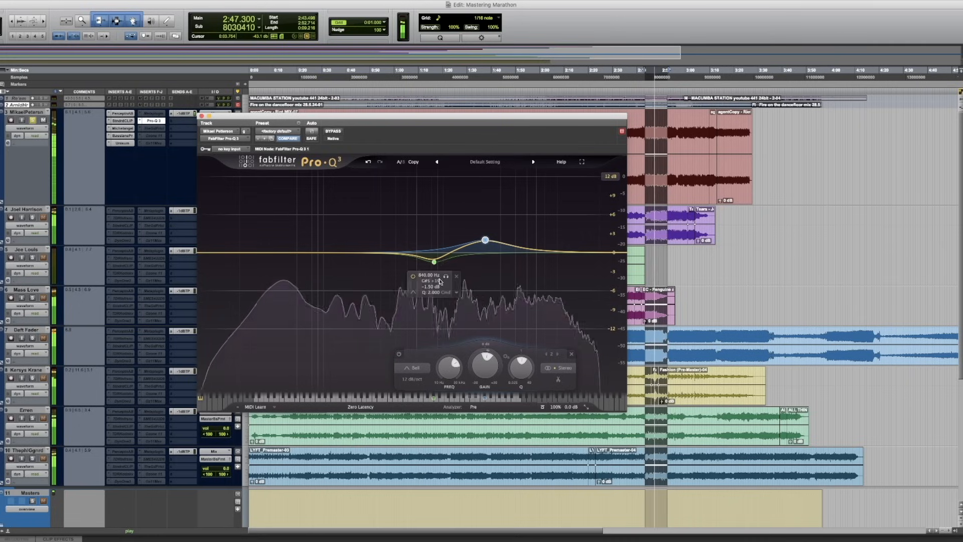
Move the cut band to about 708 Hz and -1.9 dB, set its Q to 1.5, and compare against bypass
left_click_drag(434, 262, 427, 267)
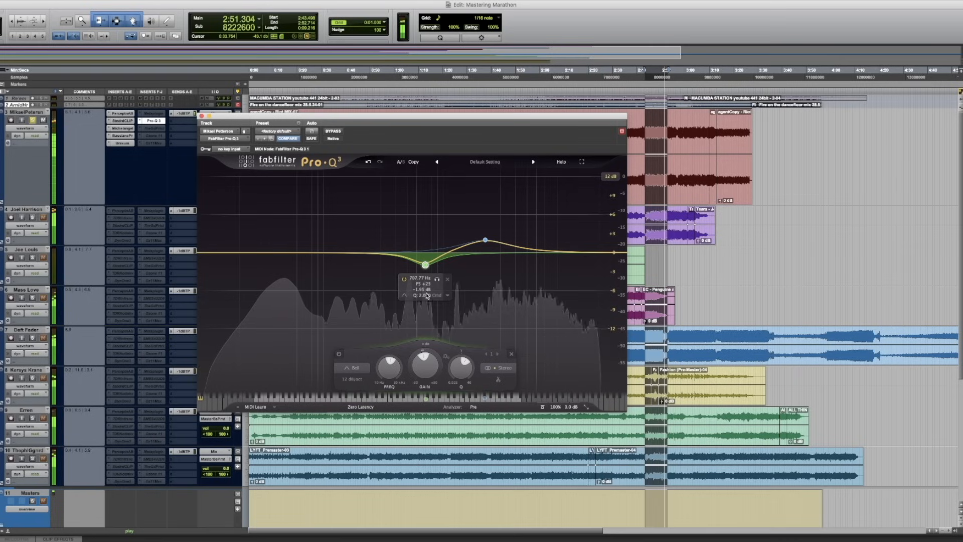
type("1.5")
key("Return")
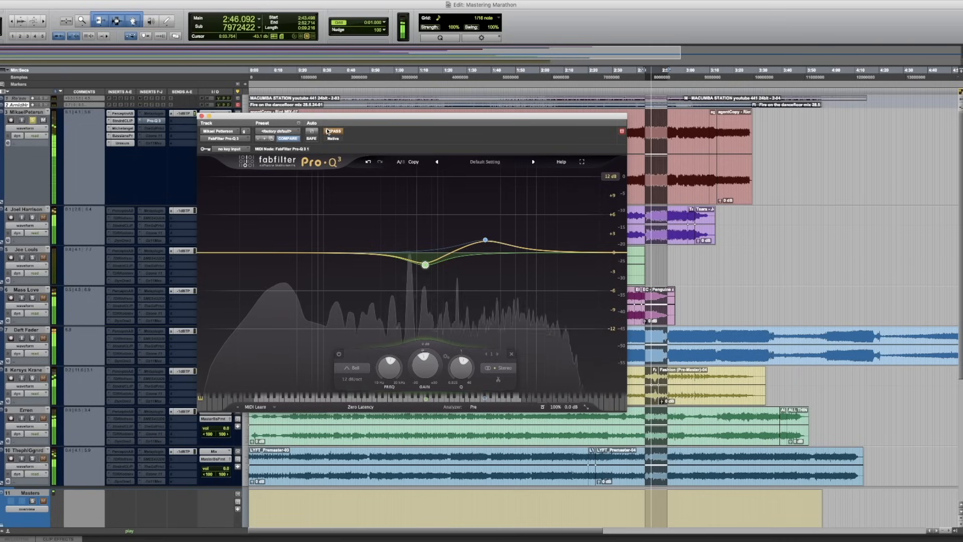
left_click(328, 132)
left_click(328, 131)
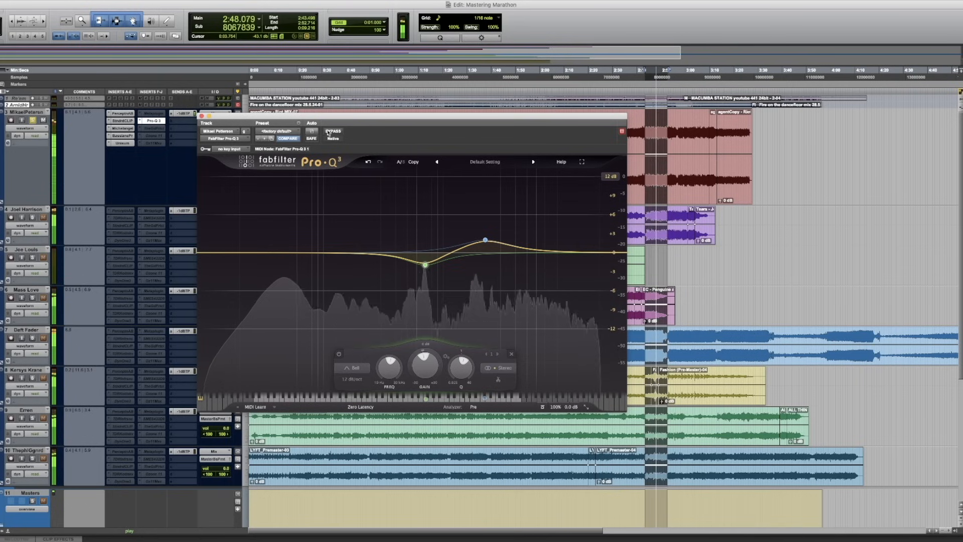
Stop playback, activate Ozone 11 on the song's track, and remove its Clarity and Stabilizer modules
key("space")
left_click(201, 116)
left_click(154, 135, "ctrl+super")
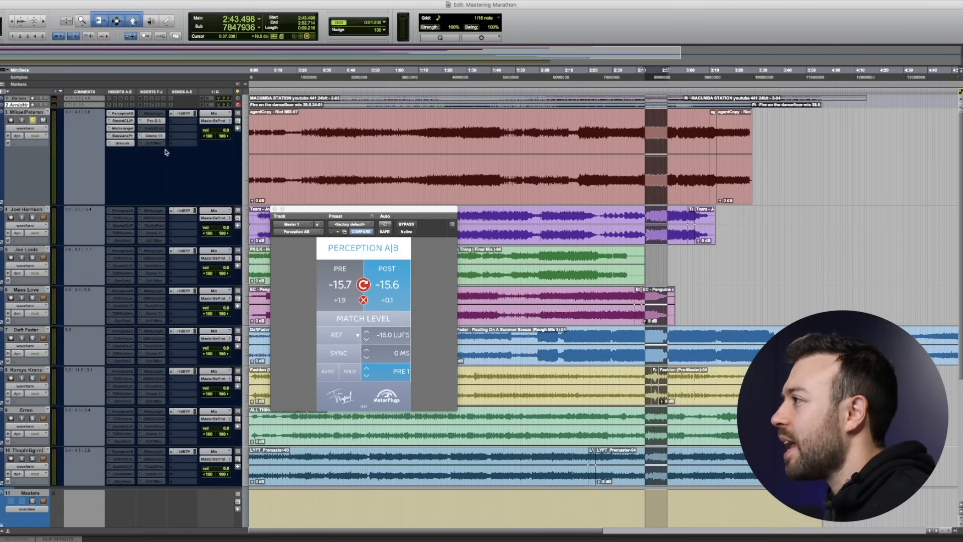
left_click(719, 194)
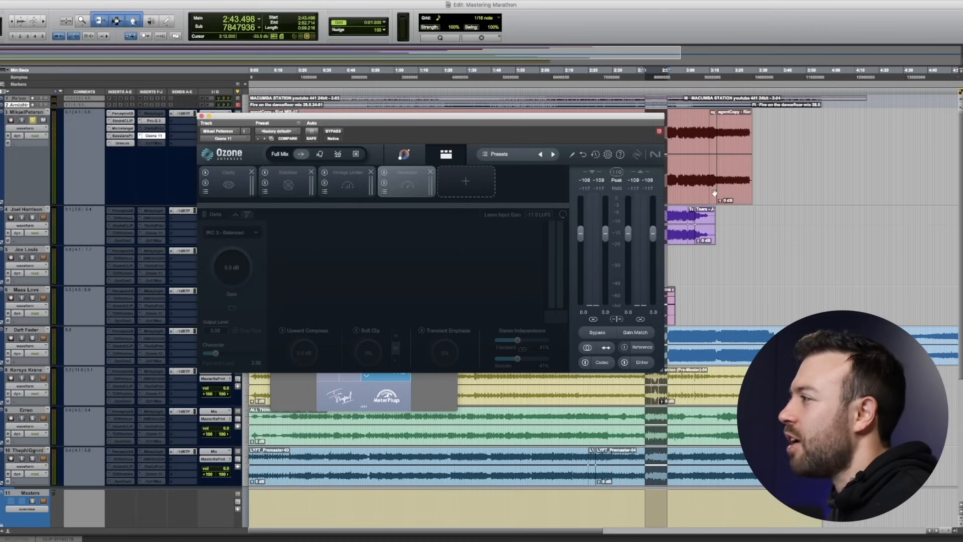
left_click(251, 172)
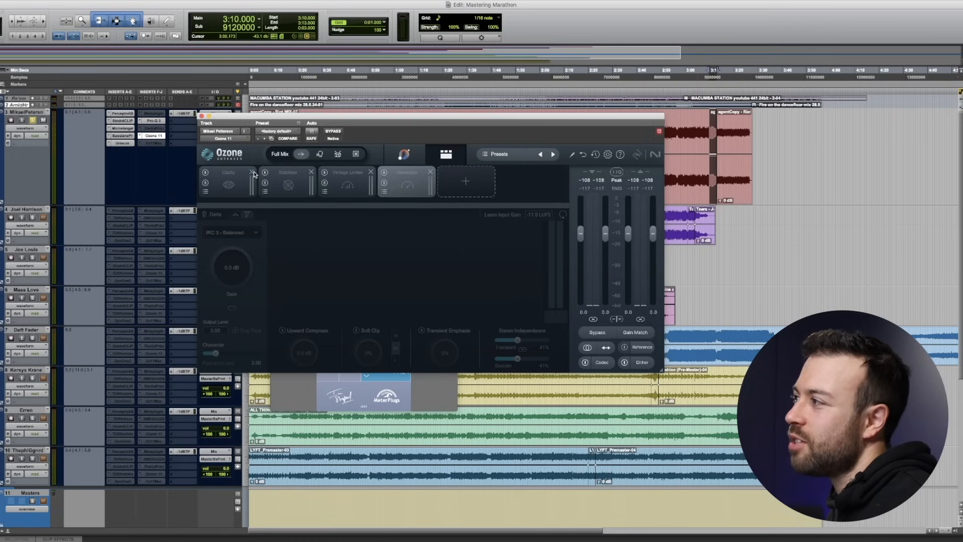
left_click(251, 172)
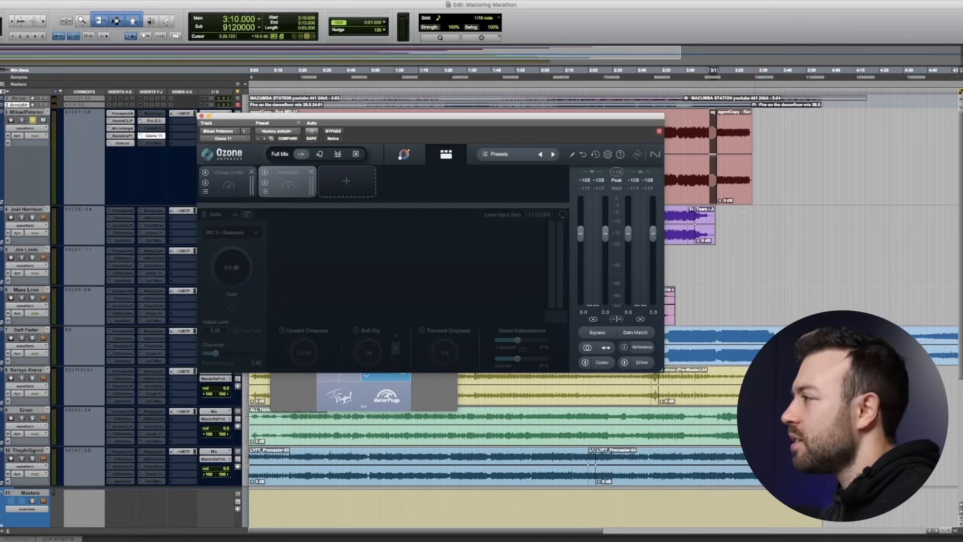
Play the short clip at 3:10, enable Ozone's Vintage Limiter and set its threshold to -7.2 dB
key("space")
left_click(229, 183)
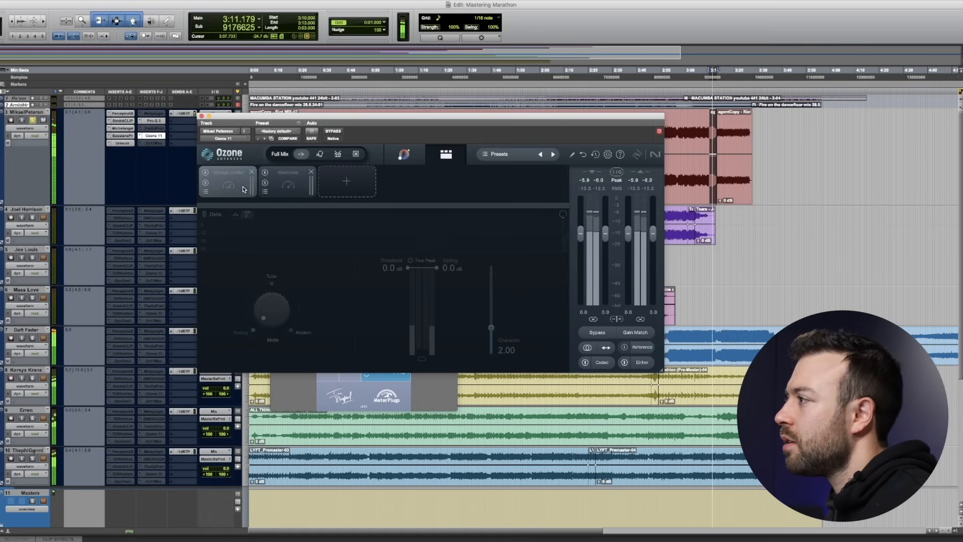
left_click(204, 173)
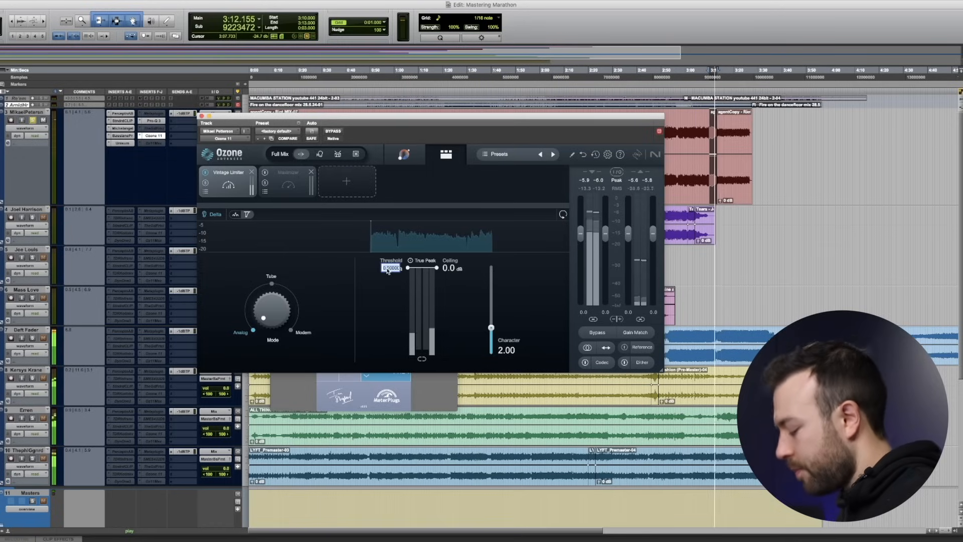
left_click_drag(407, 268, 407, 318)
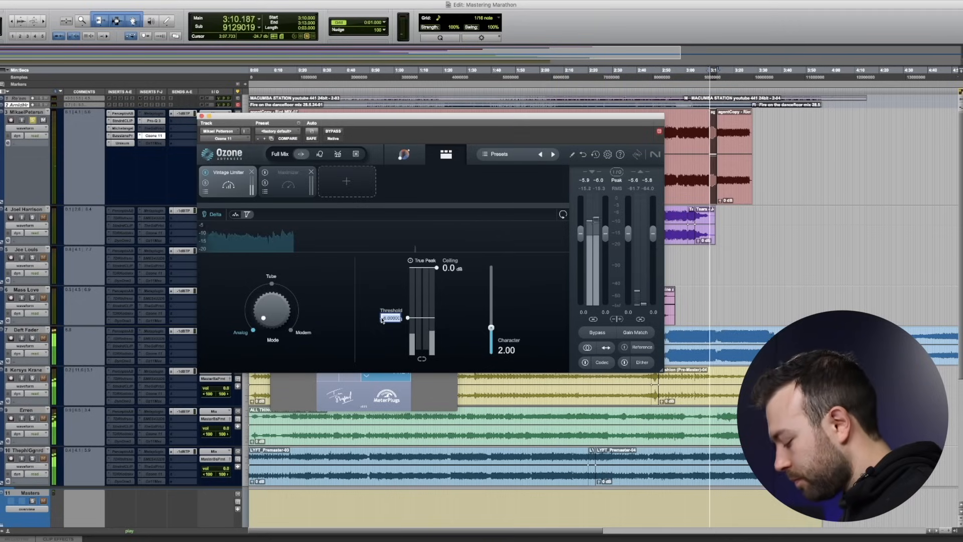
left_click_drag(377, 322, 378, 331)
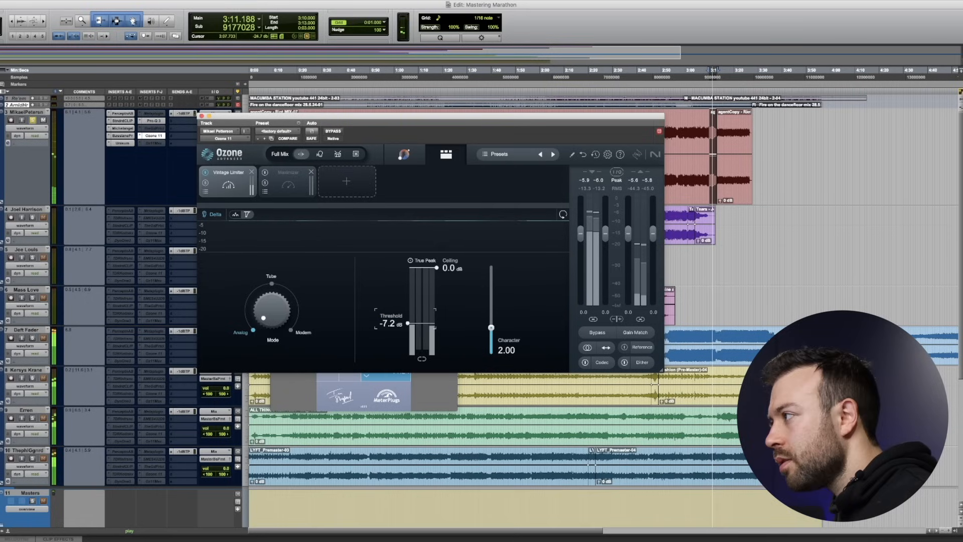
Enable the Maximizer module in Ozone 11 and set its gain to +2.0 dB
left_click(288, 182)
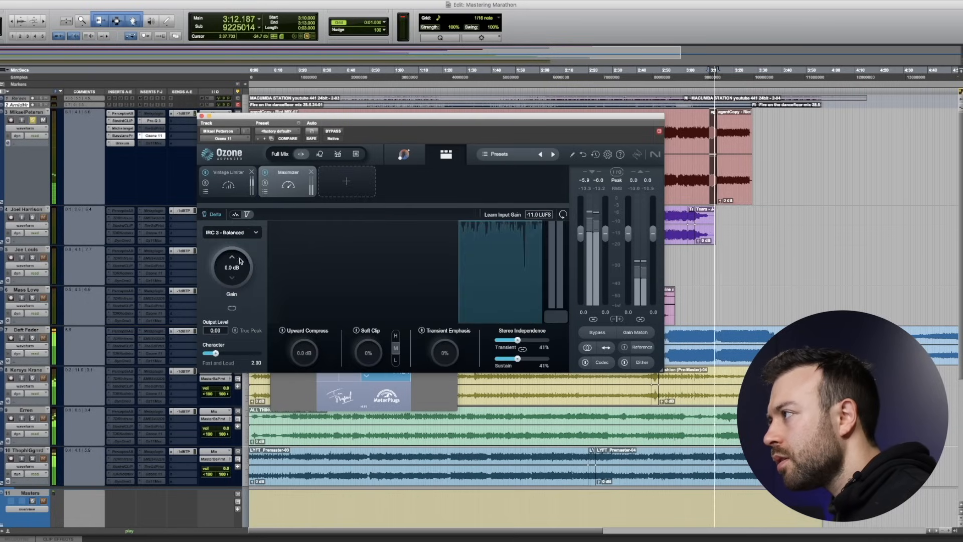
key("t")
key("t")
key("t")
key("t")
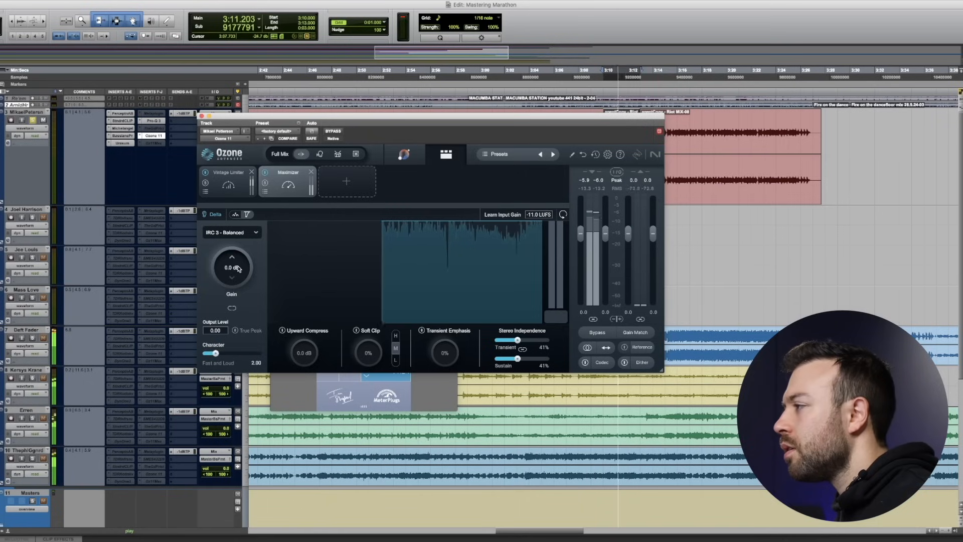
left_click(237, 266)
type("2")
key("Return")
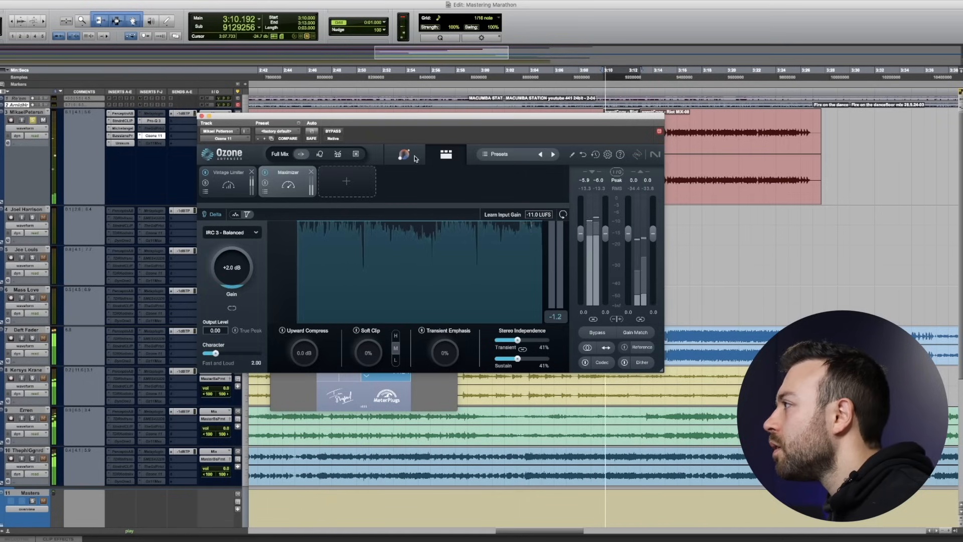
Clear the Ozone window away from the short clip at 3:10 and examine its waveform up close during playback
left_click_drag(473, 120, 392, 182)
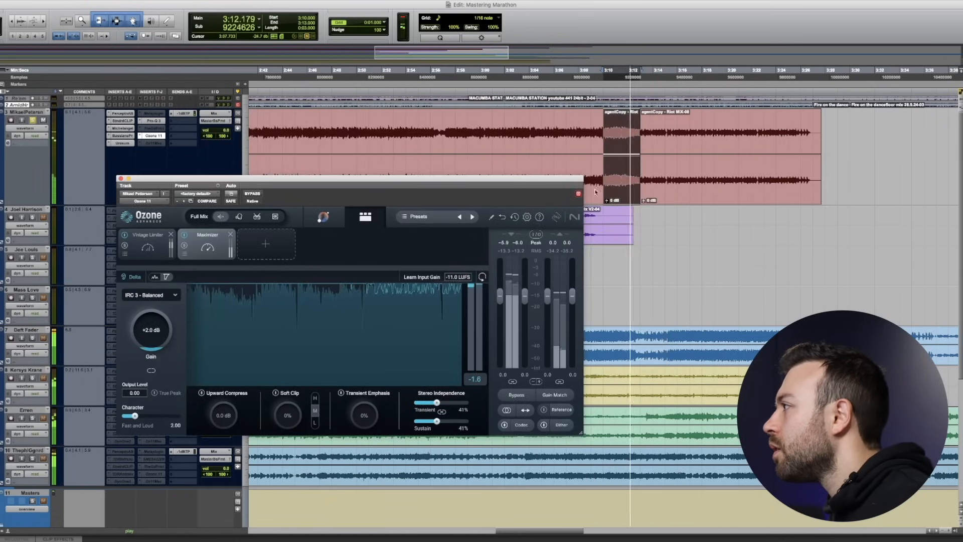
key("t")
key("t")
key("t")
key("t")
key("t")
key("t")
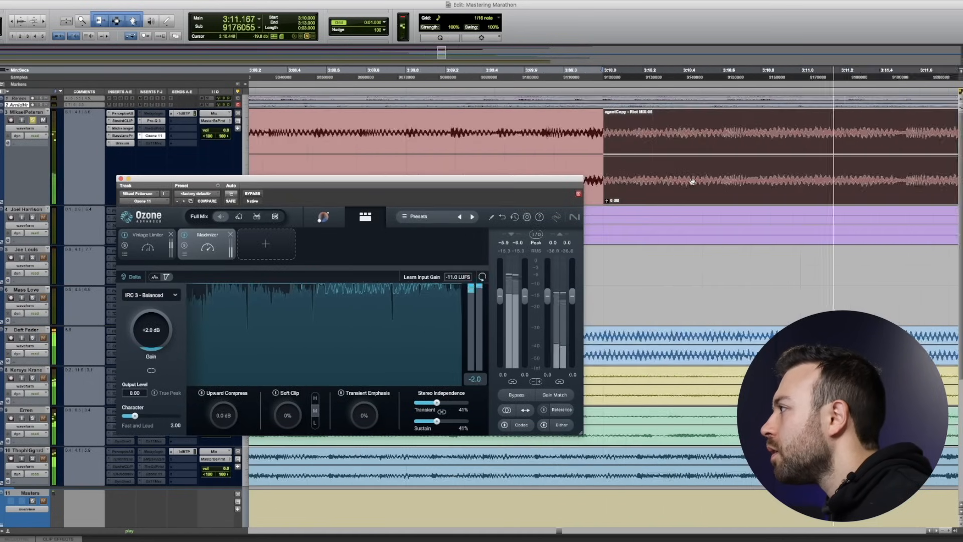
key("r")
key("r")
key("r")
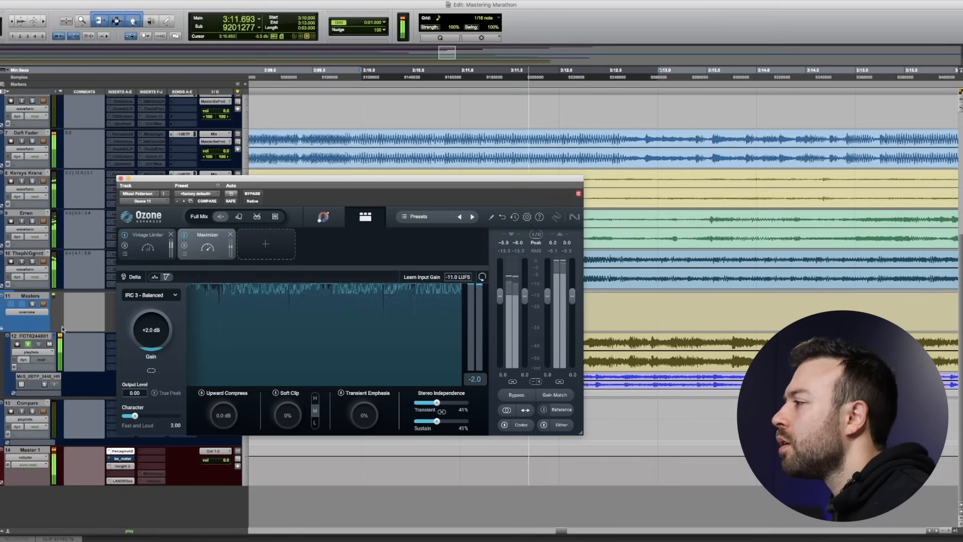
Open the Insight 2 meter on the Master 1 track and place its window clear of the insert slots
scroll(105, 435, "down", 5)
left_click(118, 468)
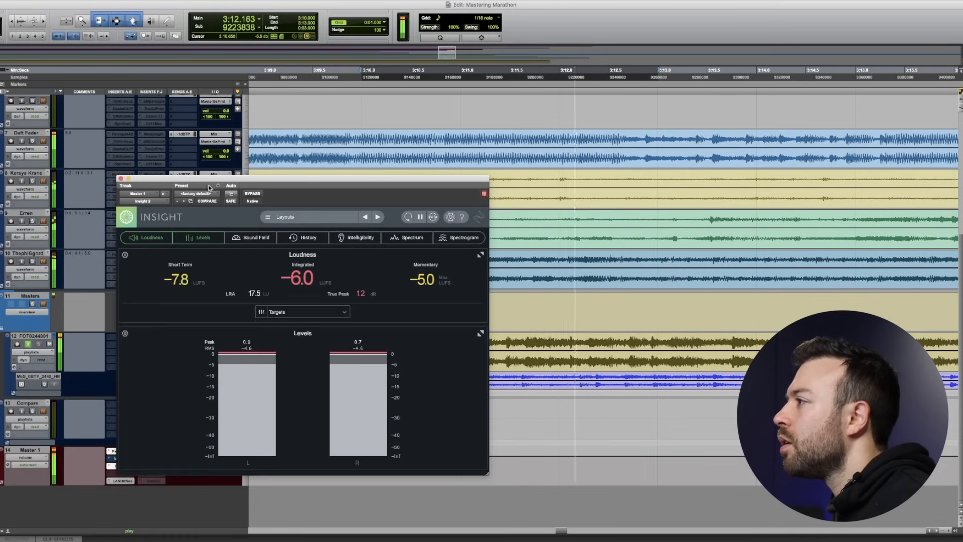
left_click_drag(191, 181, 344, 167)
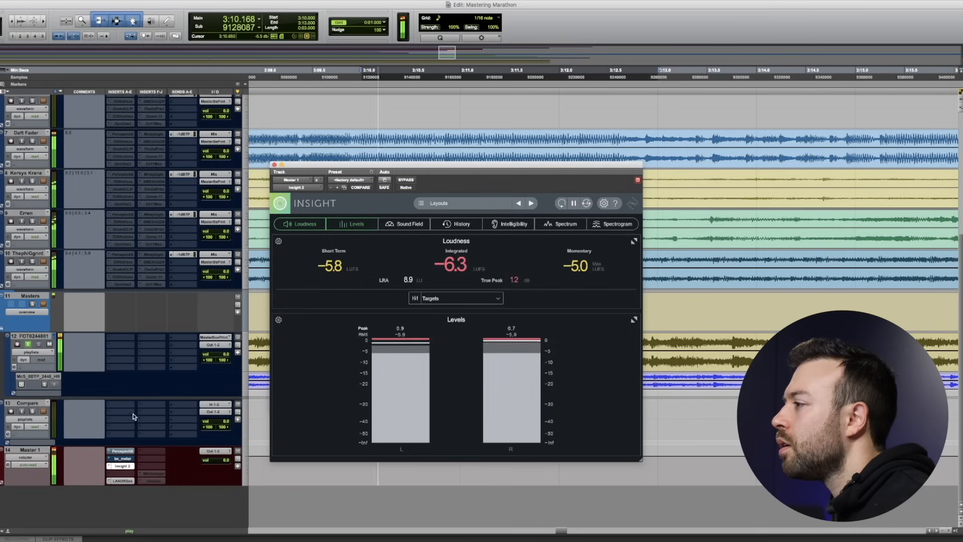
Activate the insert directly below Ozone 11 on the song's track and stop playback
scroll(133, 416, "up", 5)
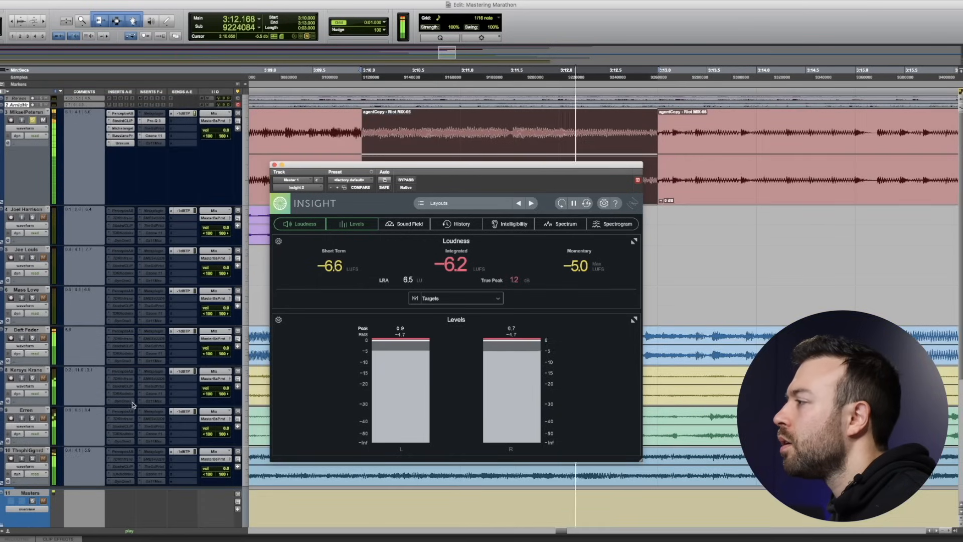
right_click(143, 143)
left_click(157, 153)
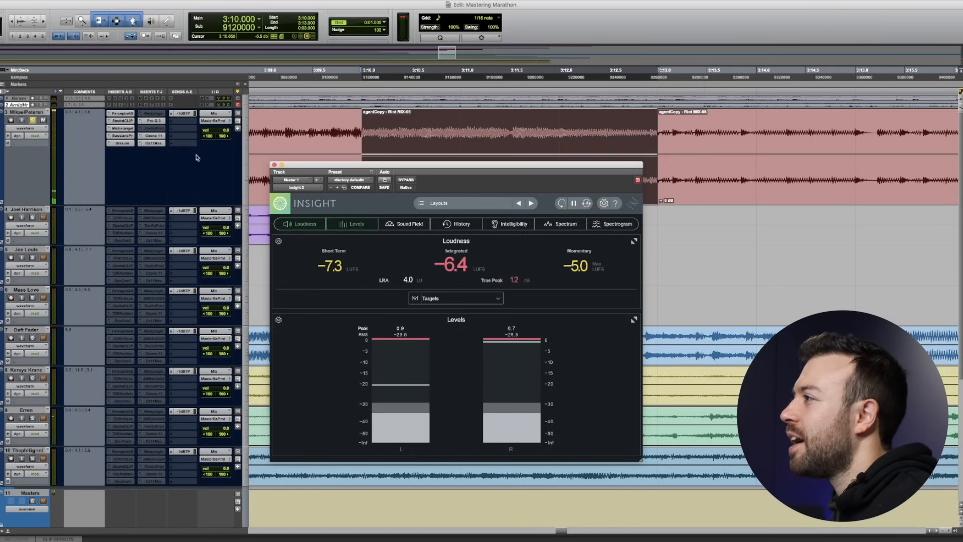
Play the song from 2:59.917 and examine its loudness and enlarged frequency spectrum in Insight
key("super+bracketleft")
key("super+bracketleft")
key("super+bracketleft")
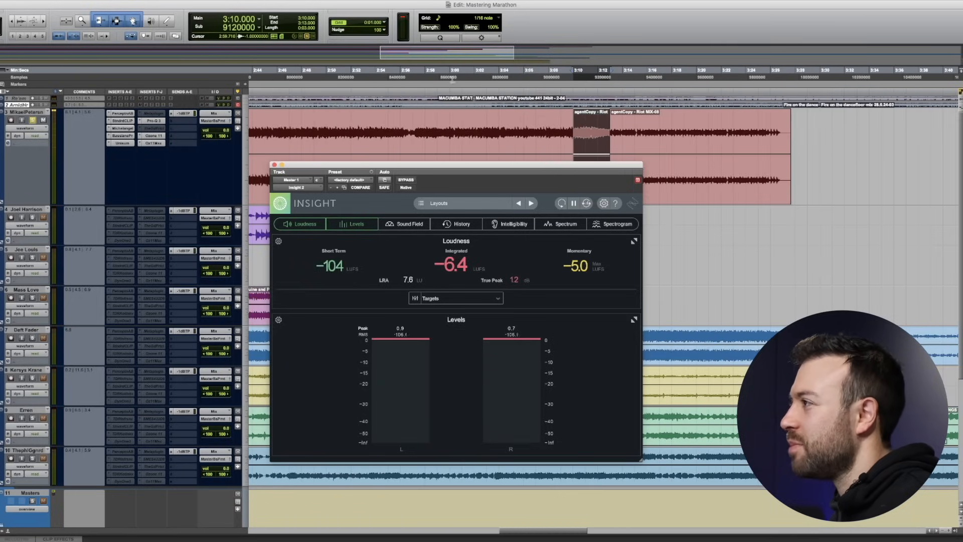
key("super+bracketleft")
left_click(527, 70)
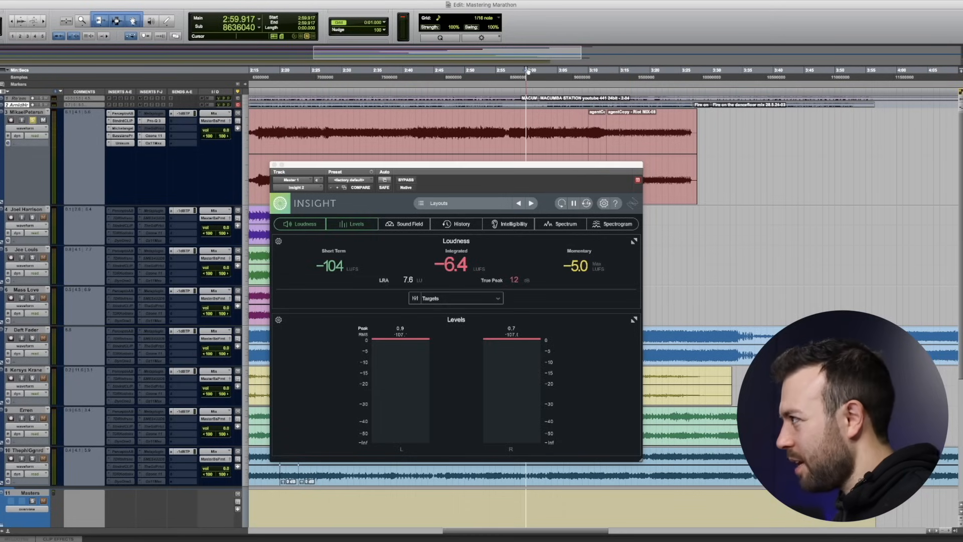
key("space")
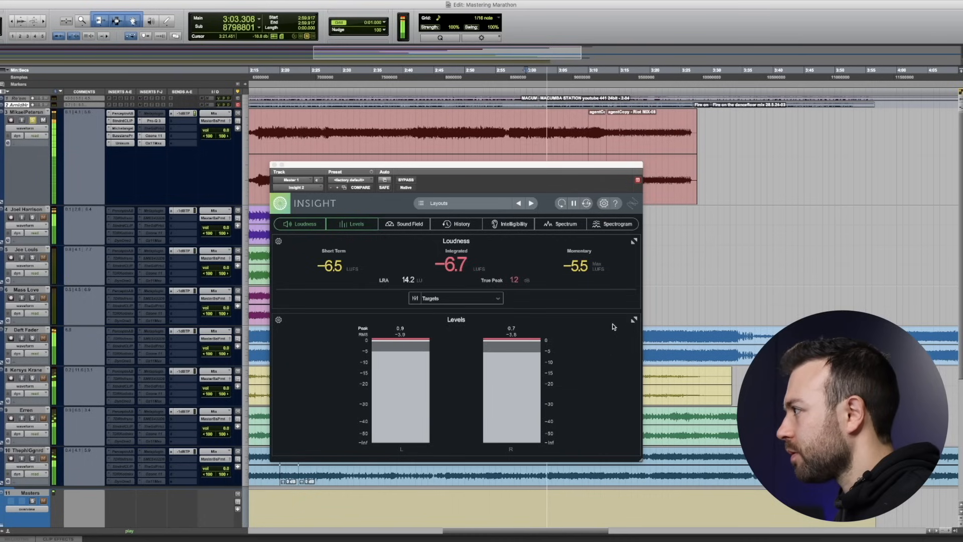
left_click(560, 223)
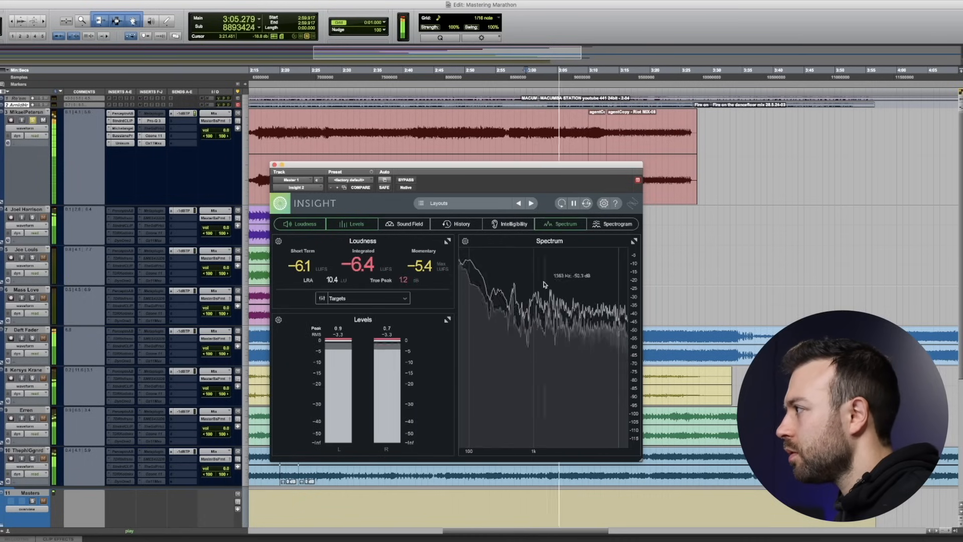
left_click(634, 241)
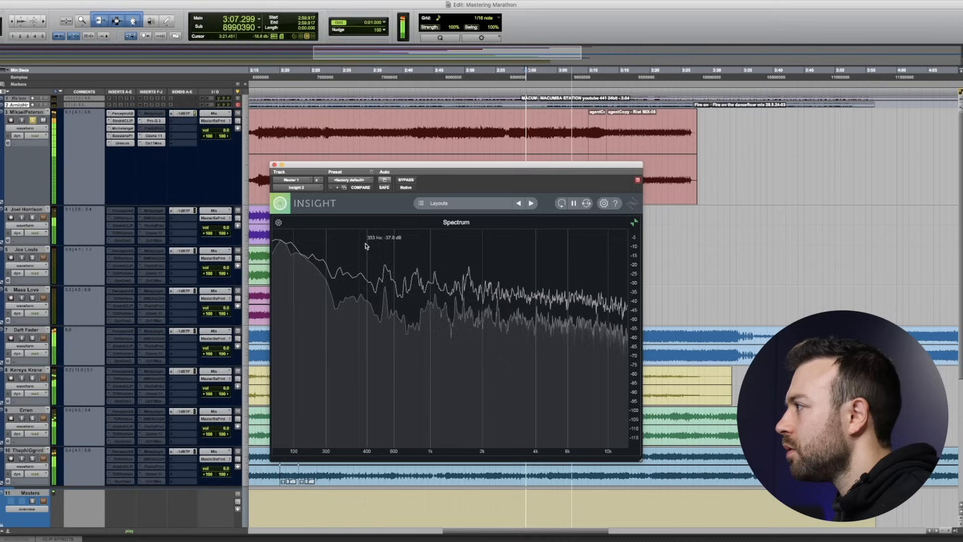
left_click(634, 223)
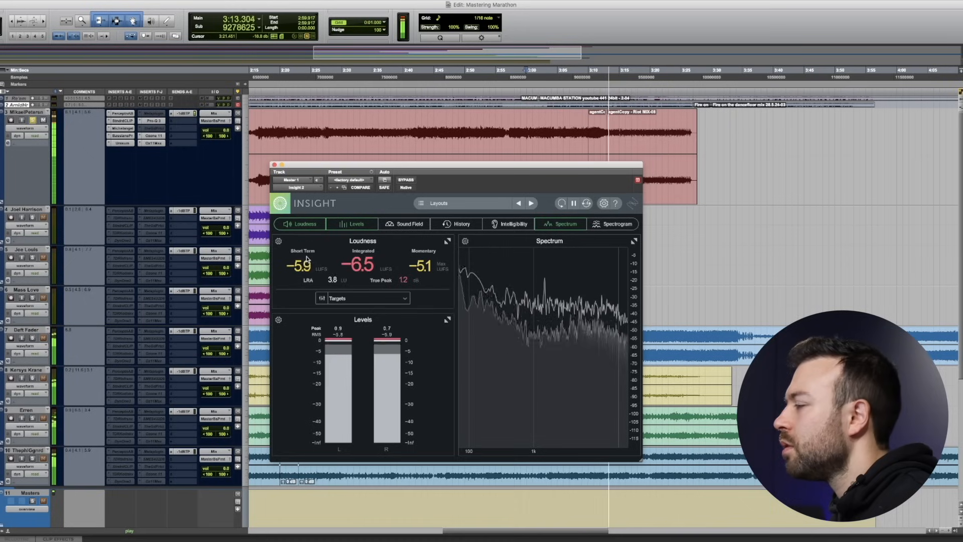
Stop playback, insert the Sontec MES-432D9D equalizer above Ozone 11, and adjust its low-shelf gain
key("space")
left_click(141, 128)
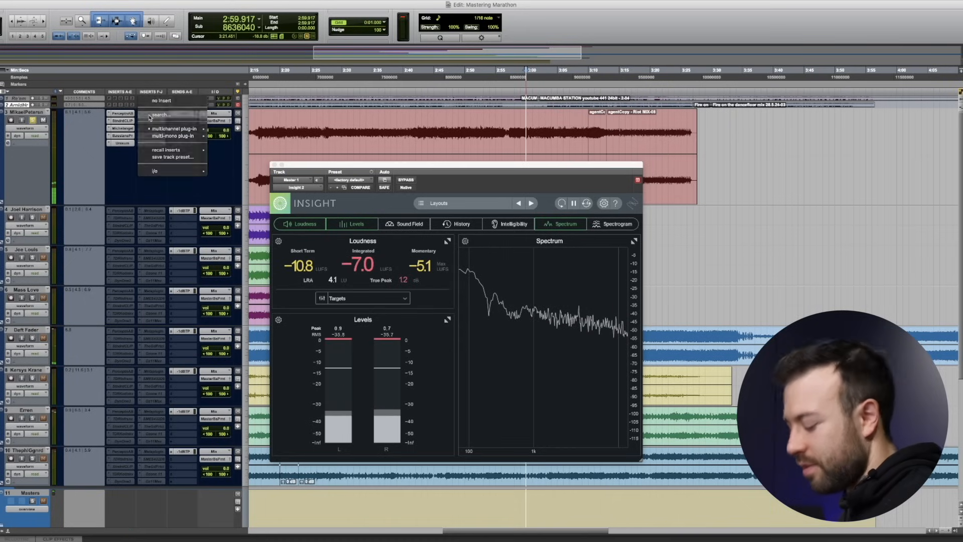
type("432")
key("Escape")
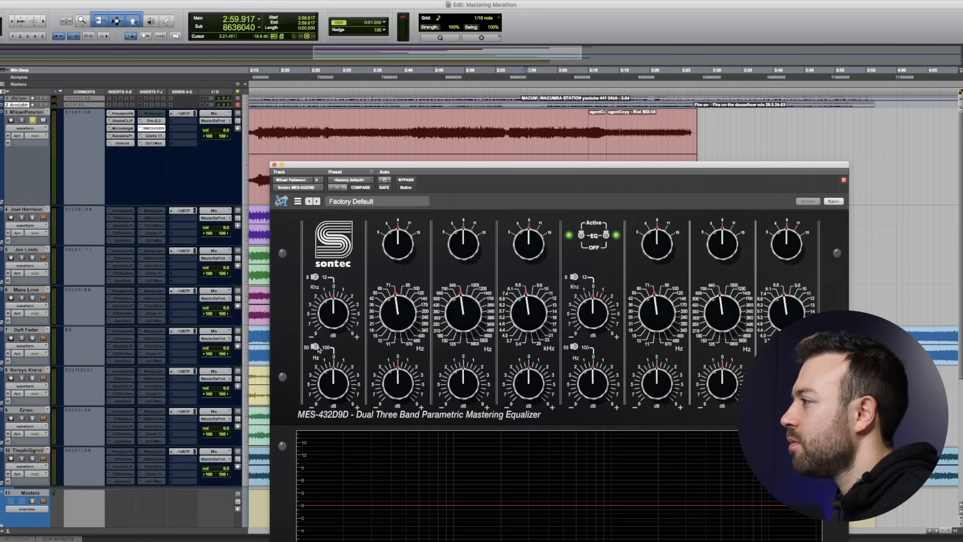
left_click_drag(335, 388, 331, 397)
Review the Vintage Limiter in Ozone 11, and play the song from 2:59.917 while reading Insight's loudness meters
left_click(155, 136)
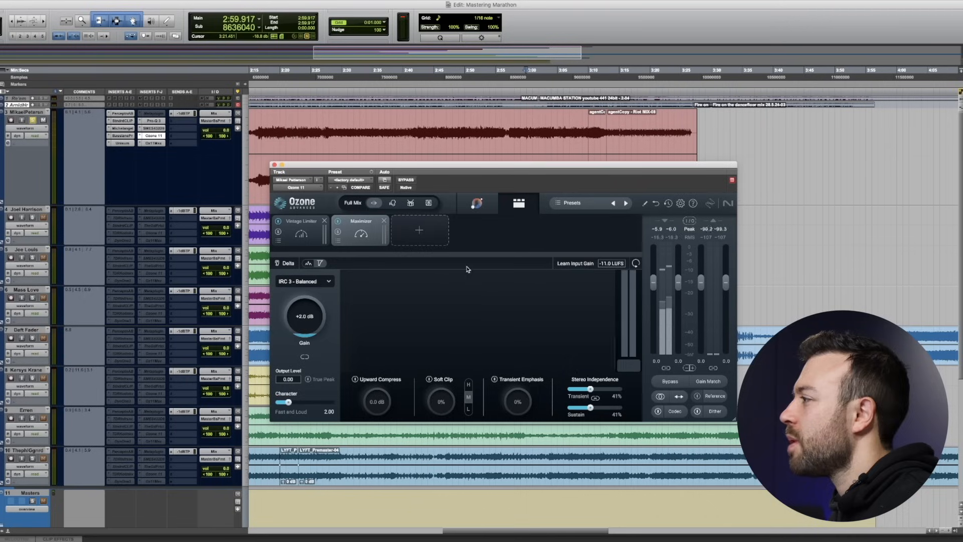
left_click(294, 244)
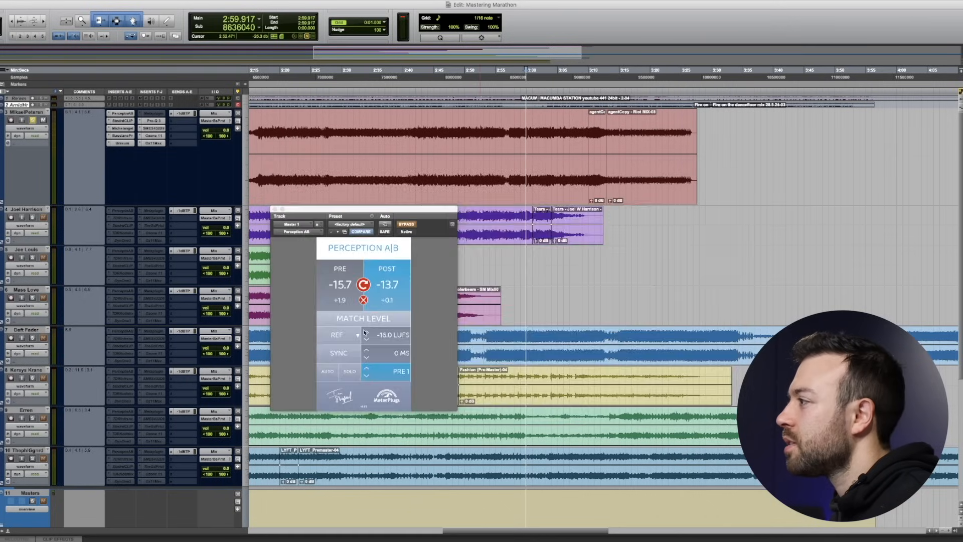
scroll(182, 359, "down", 5)
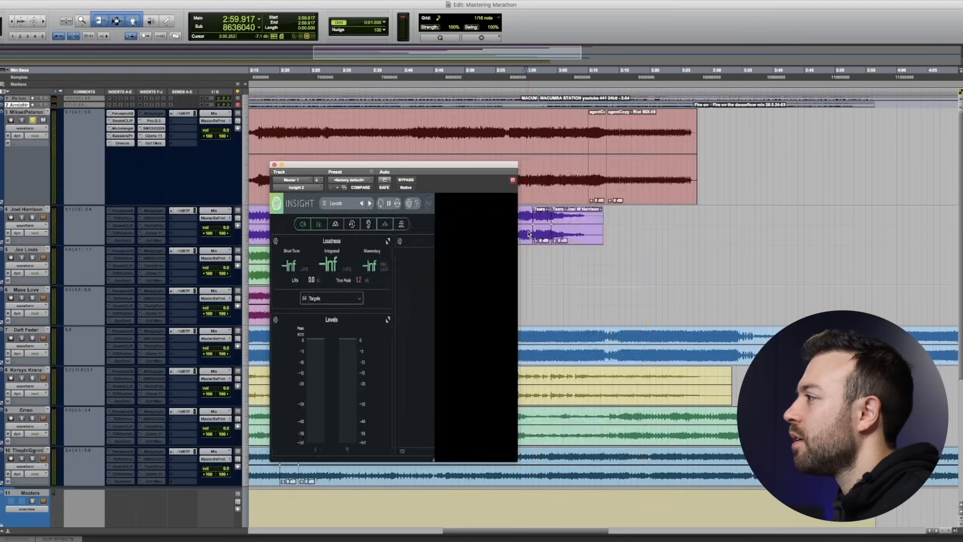
key("space")
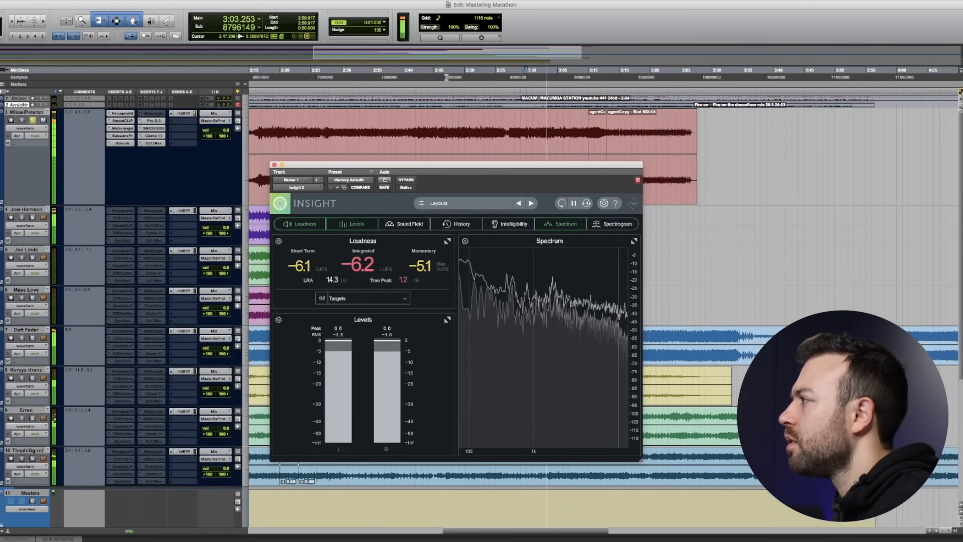
Play the song from 2:44.488, move the Insight window aside, and close the Perception A|B window
scroll(553, 117, "down", 1)
key("r")
left_click(517, 74)
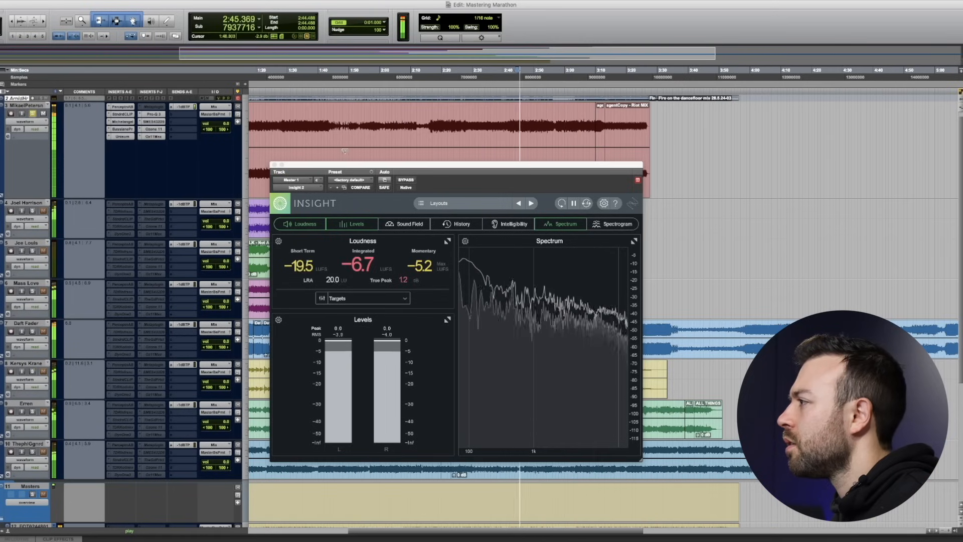
left_click_drag(362, 167, 602, 230)
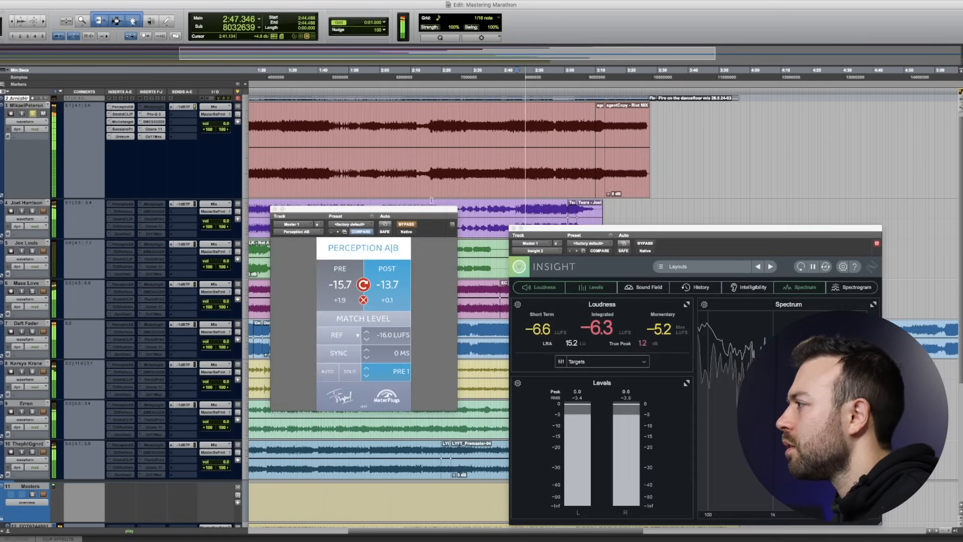
left_click(274, 208)
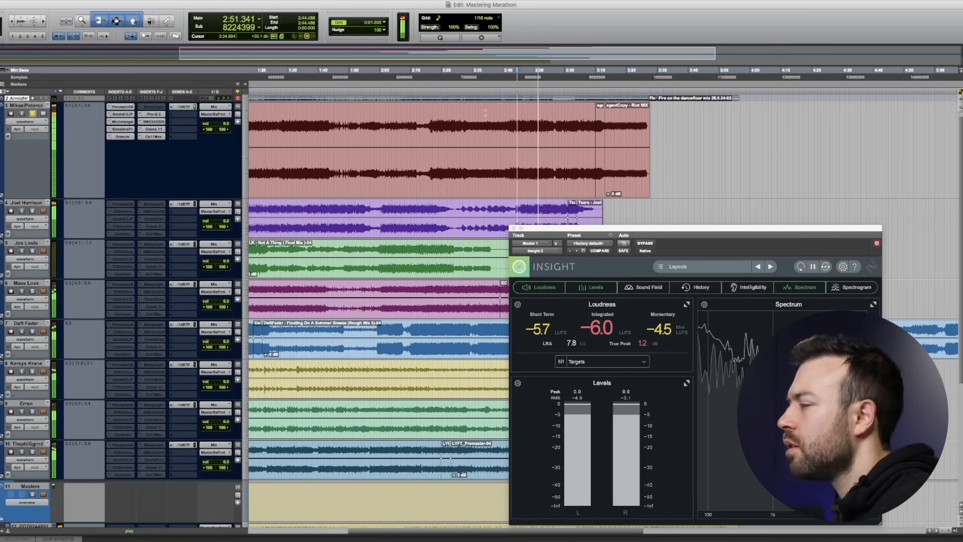
Play the Riot mix from 1:27.206 and compare the level-matched pre and post signals in Perception A|B
scroll(114, 475, "down", 5)
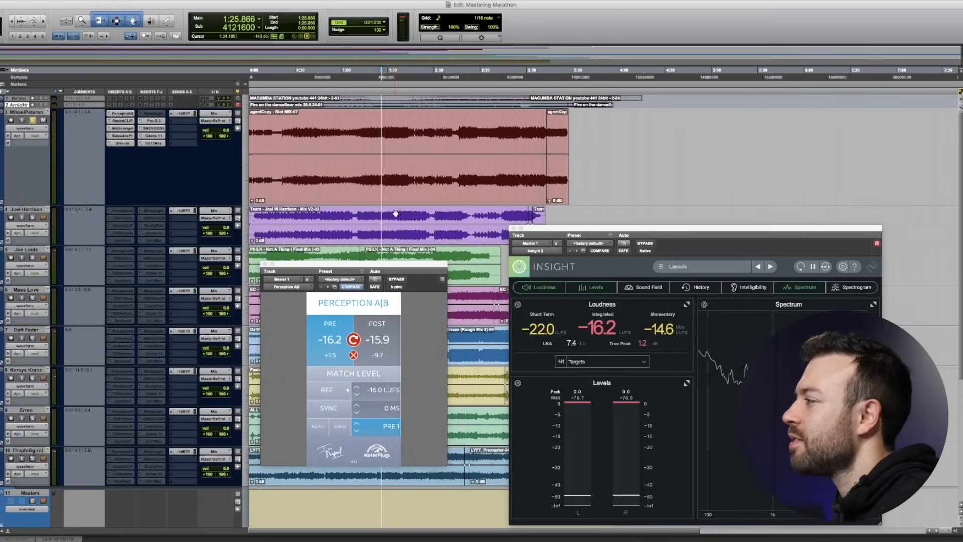
key("space")
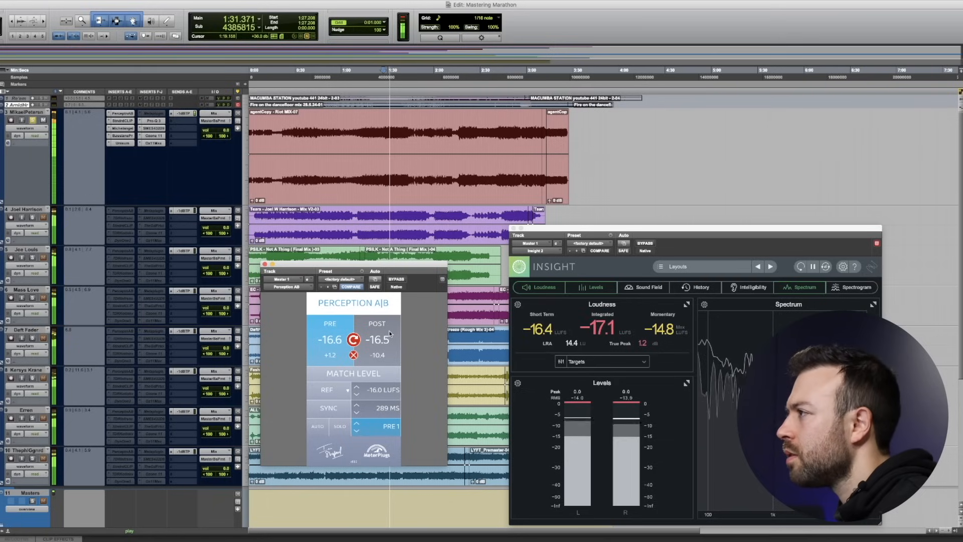
left_click(389, 333)
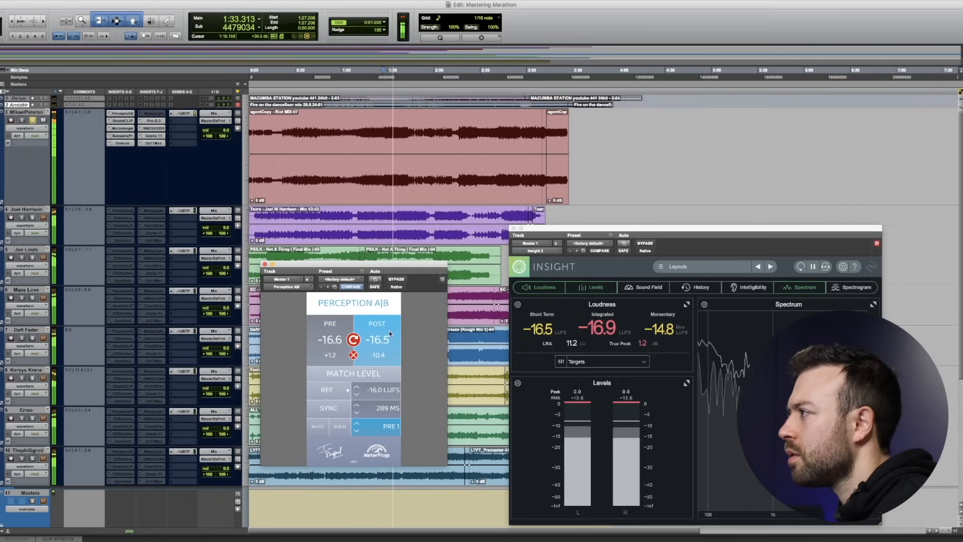
left_click(332, 329)
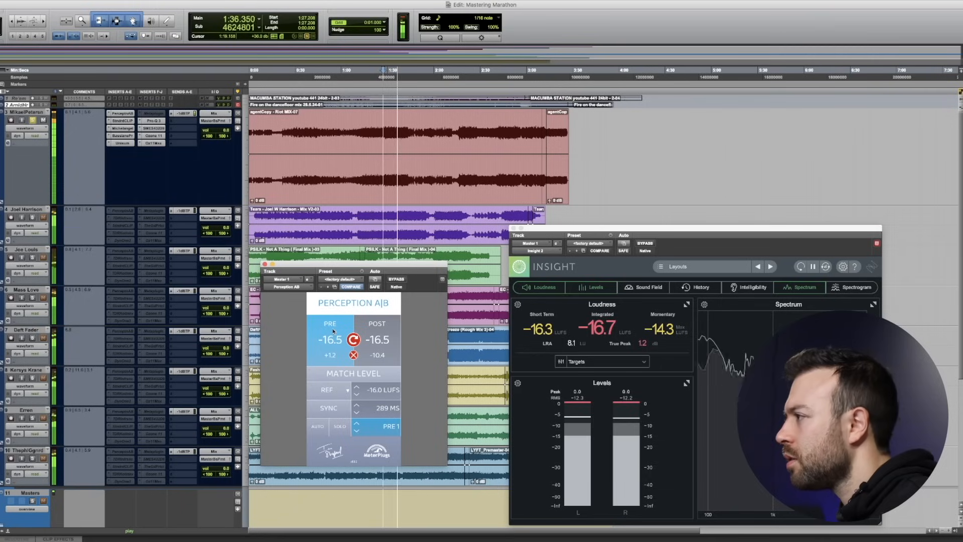
left_click(389, 332)
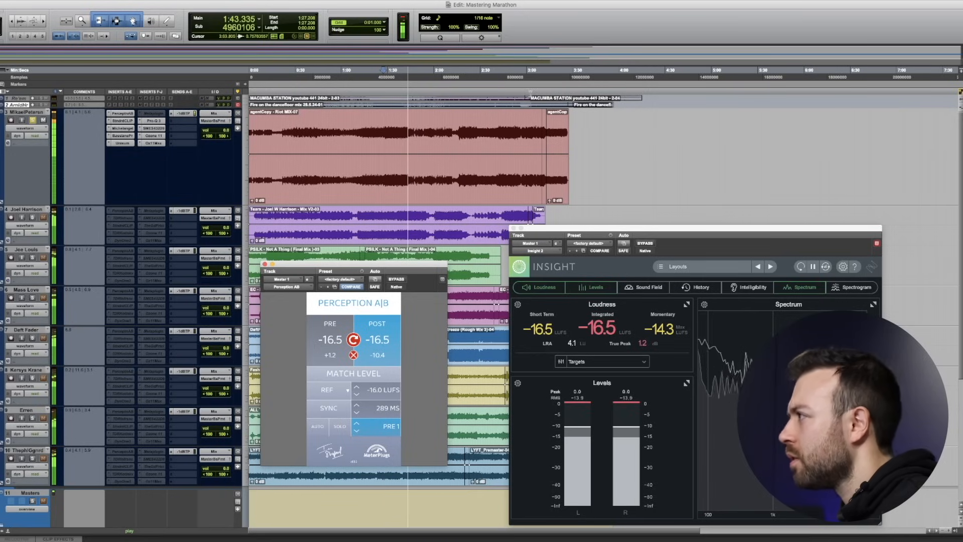
key("space")
Move the playback position to 2:43.146 and close the Perception A|B window
left_click(501, 97)
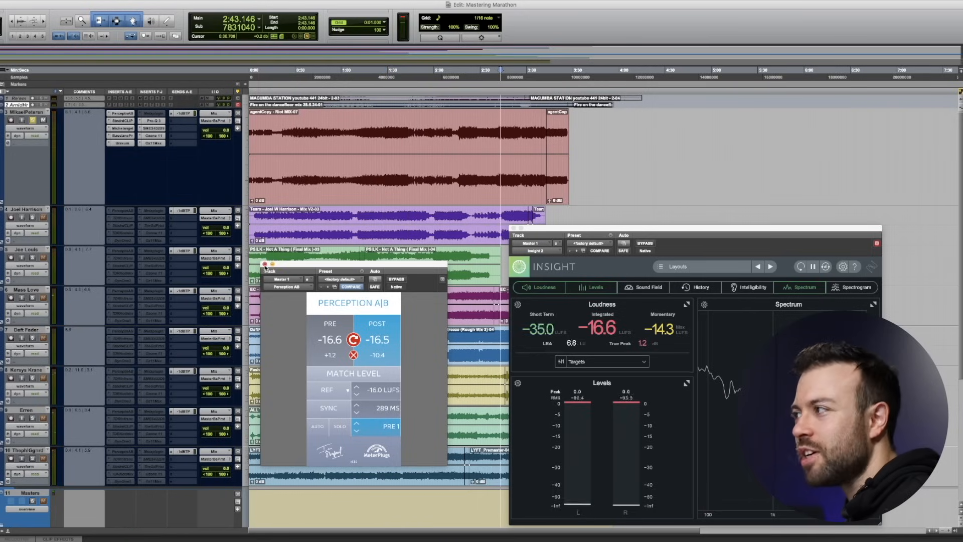
left_click(264, 264)
scroll(121, 441, "down", 5)
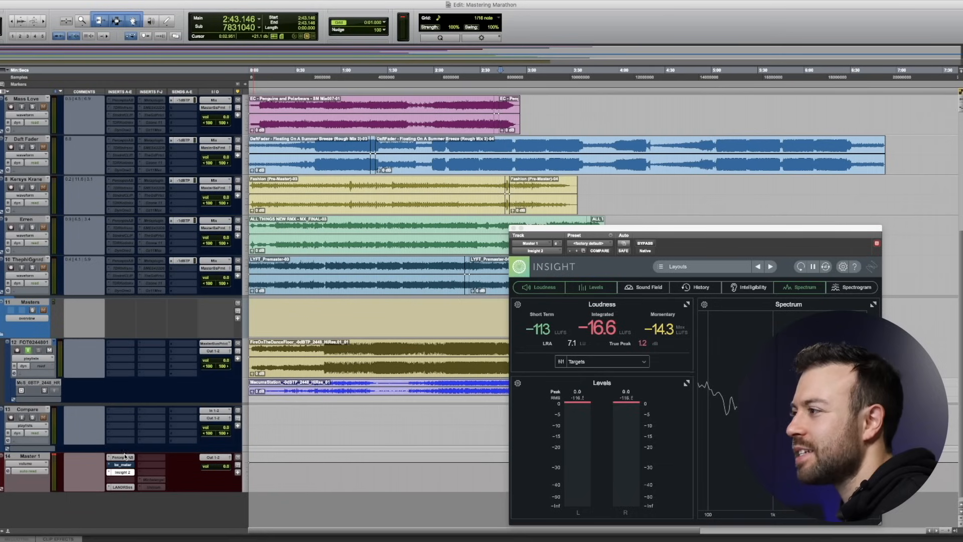
scroll(127, 436, "up", 5)
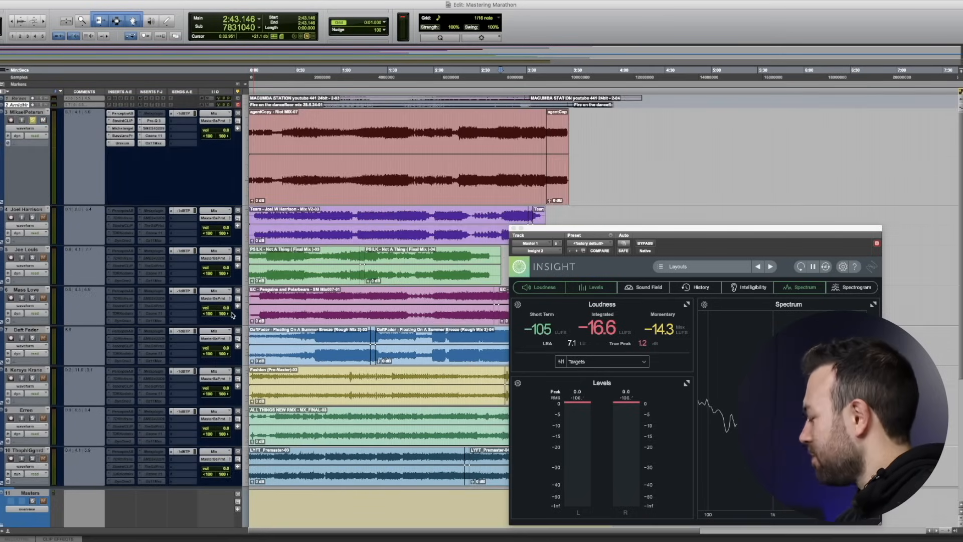
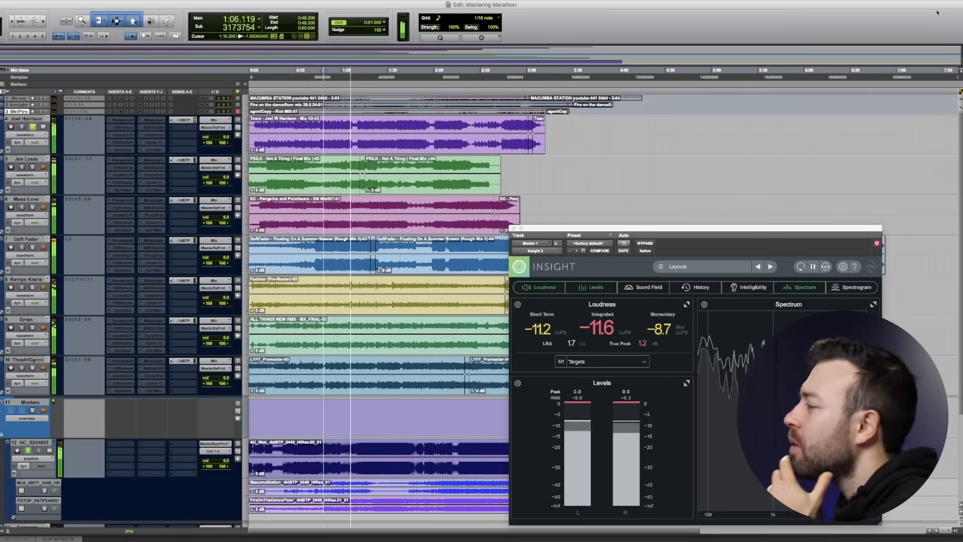
Enlarge Insight's frequency spectrum and show the clip effects controls for the session
left_click(873, 305)
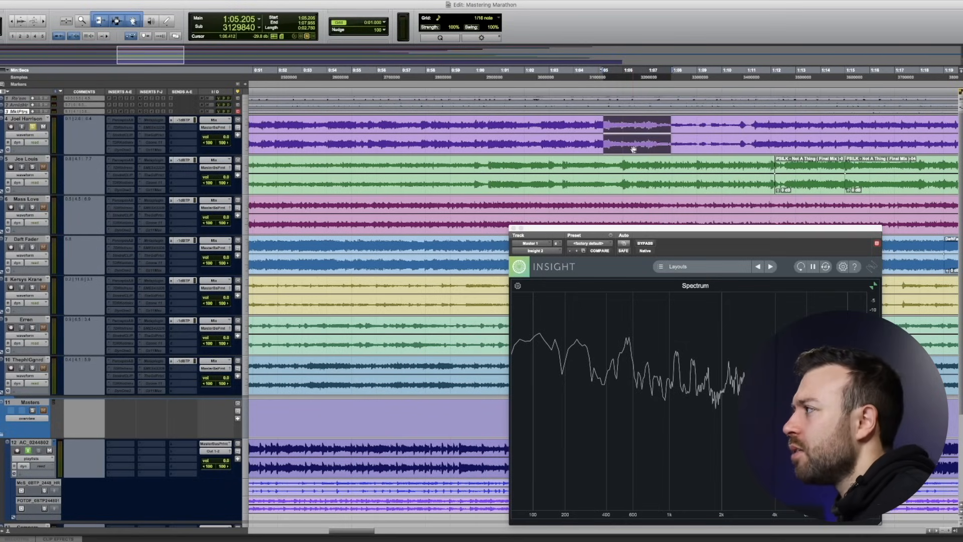
key("r")
scroll(195, 398, "down", 3)
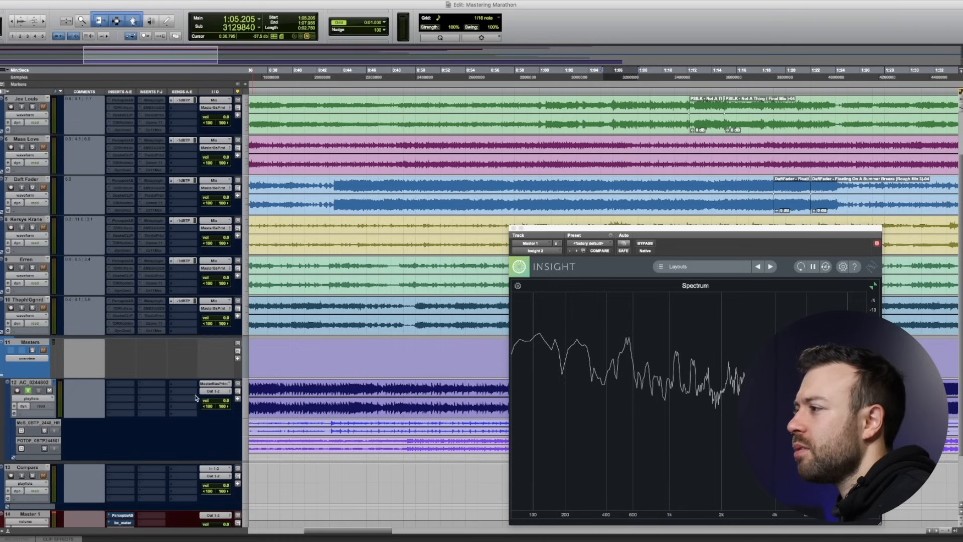
left_click(58, 538)
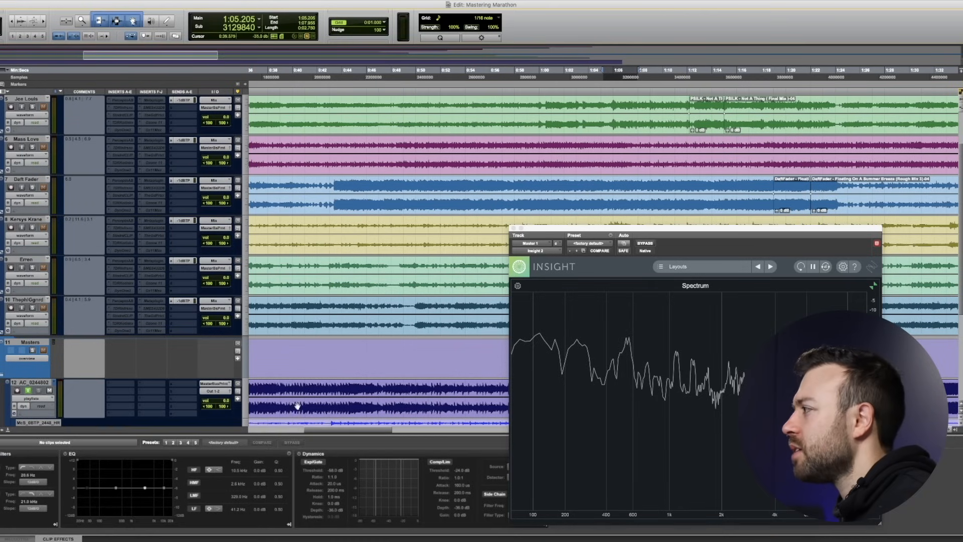
Separate the passage from 1:04.332 to 1:08.760 of the Tears mix into its own clip
scroll(323, 255, "up", 3)
left_click_drag(647, 122, 593, 123)
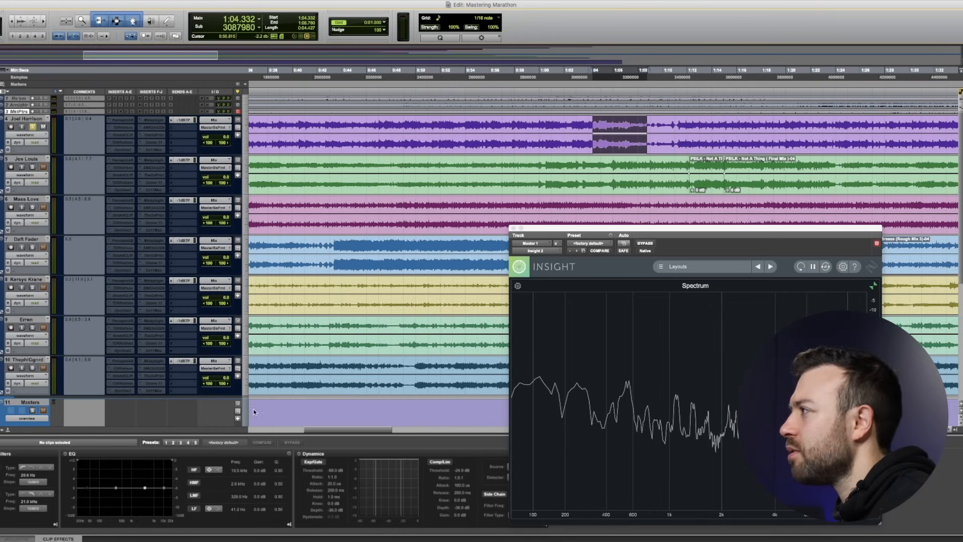
key("b")
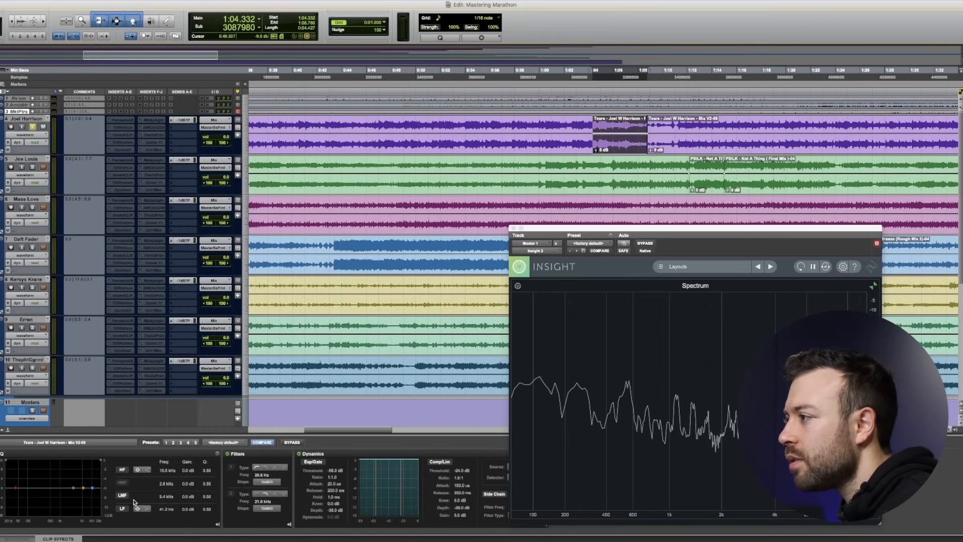
Set the LMF band gain to 0.4 dB in the separated Tears clip's EQ
left_click(185, 497)
type("0.4")
key("Return")
left_click(189, 496)
key("Return")
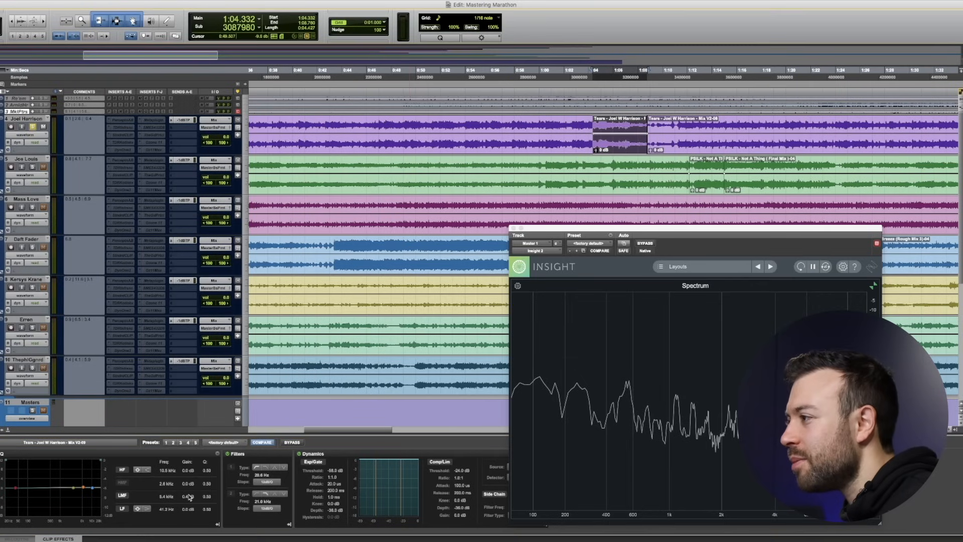
left_click(190, 496)
key("Return")
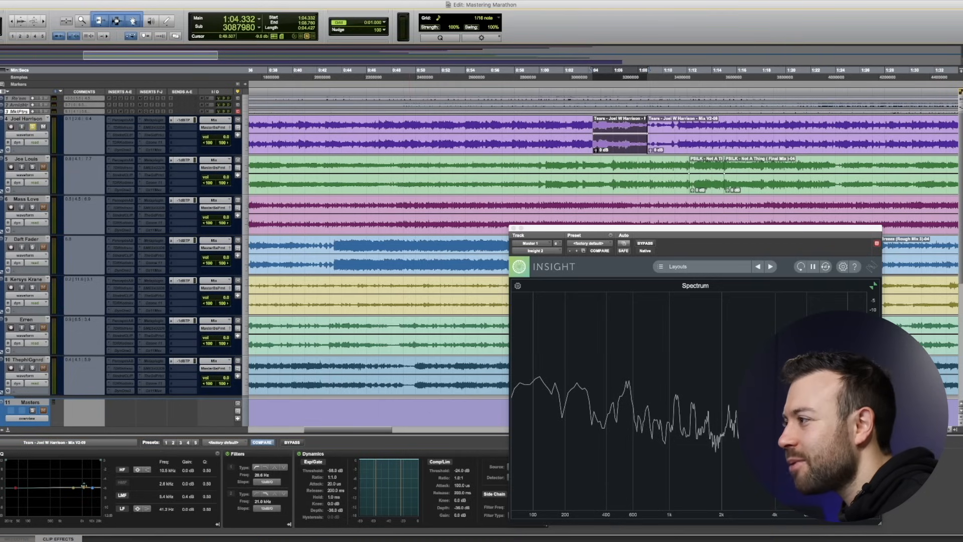
Set the clip EQ's LMF band to -3.7 dB with a Q of 4.00, and cut the HMF band by 3.9 dB
left_click_drag(180, 497, 186, 503)
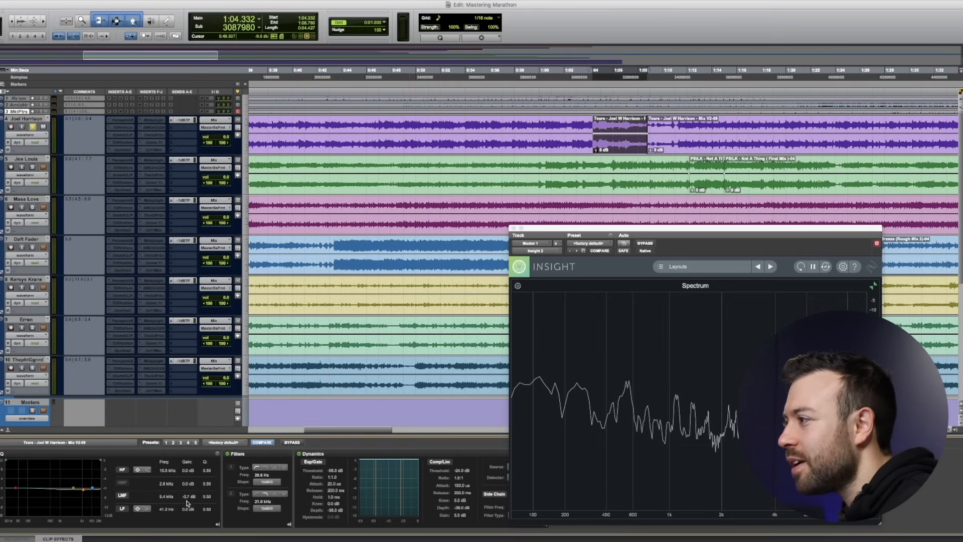
key("Return")
left_click_drag(218, 498, 209, 499)
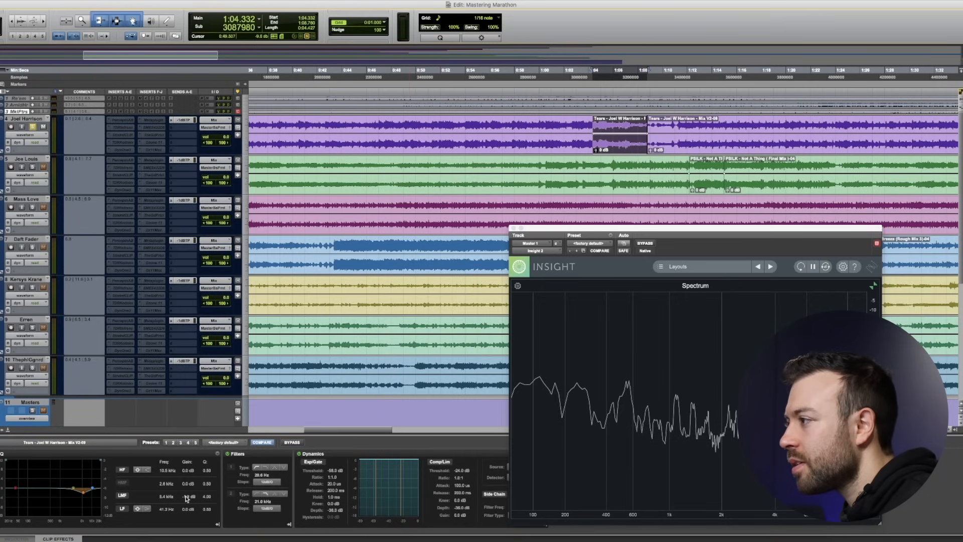
left_click(186, 497)
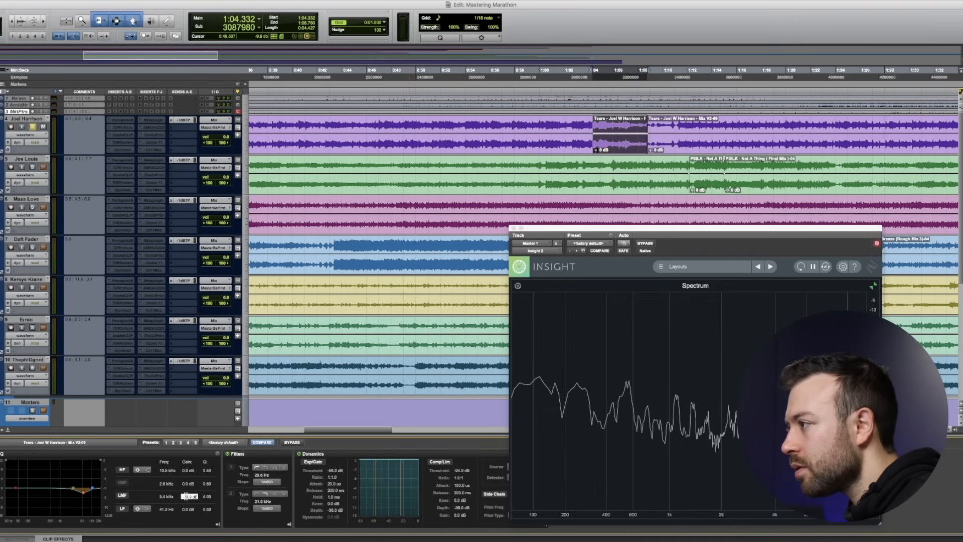
type("-1")
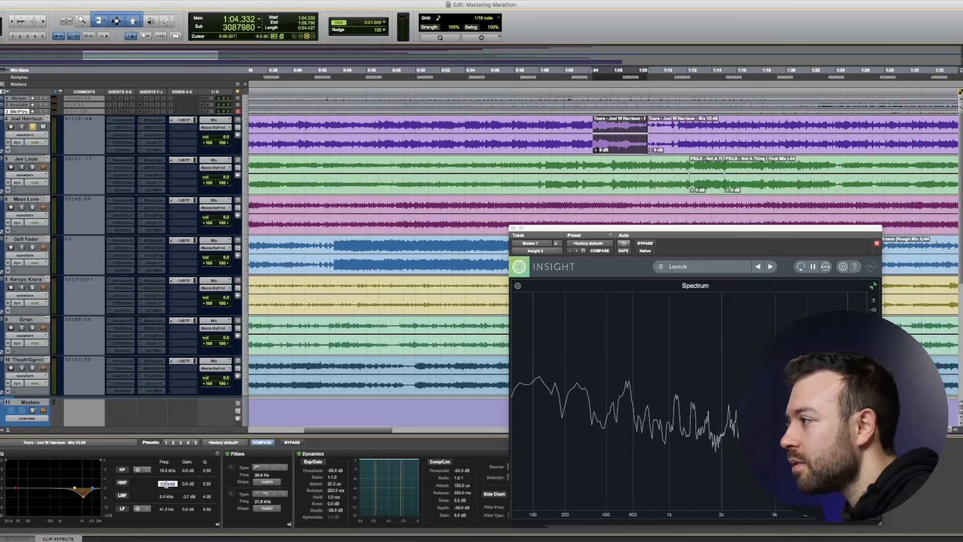
key("Return")
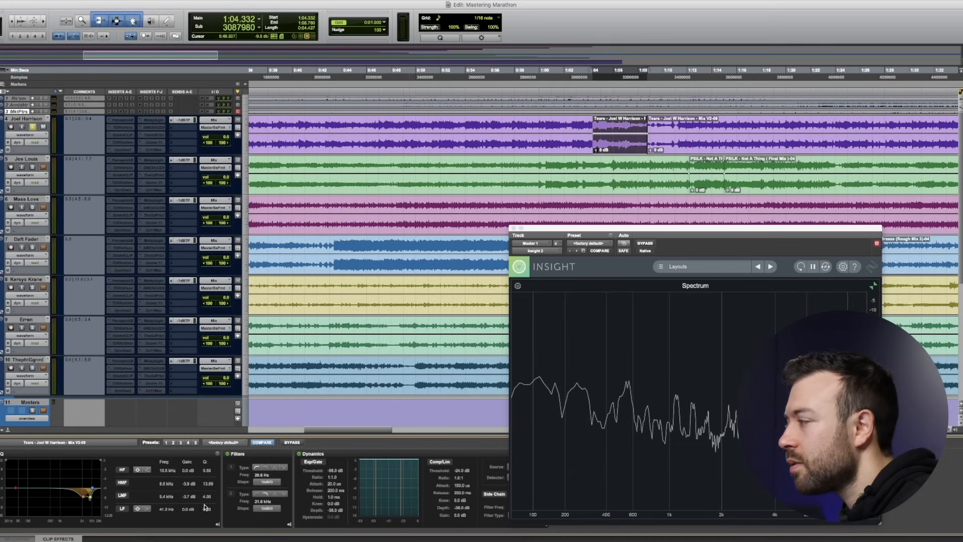
Play the Tears mix from 1:00.006 to check the clip EQ on the separated passage
left_click(539, 87)
key("space")
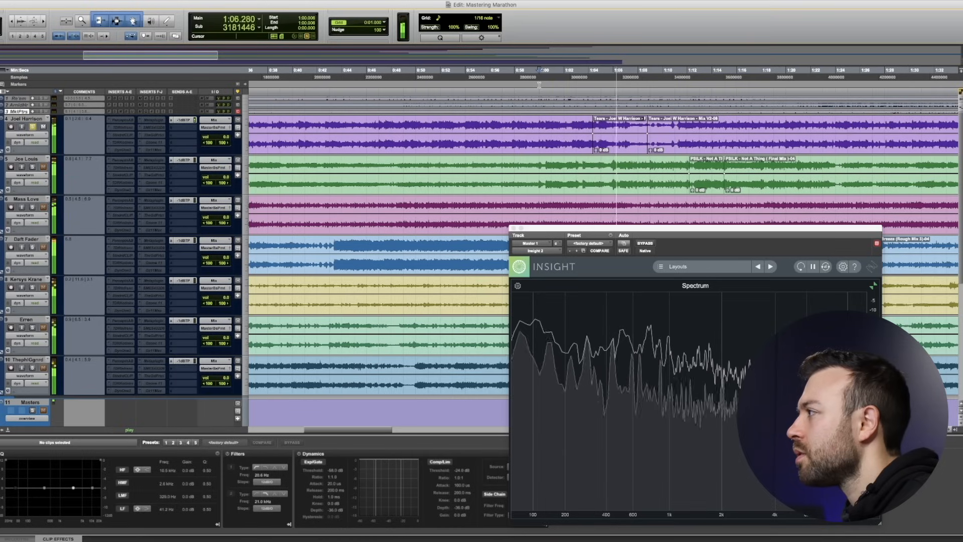
key("space")
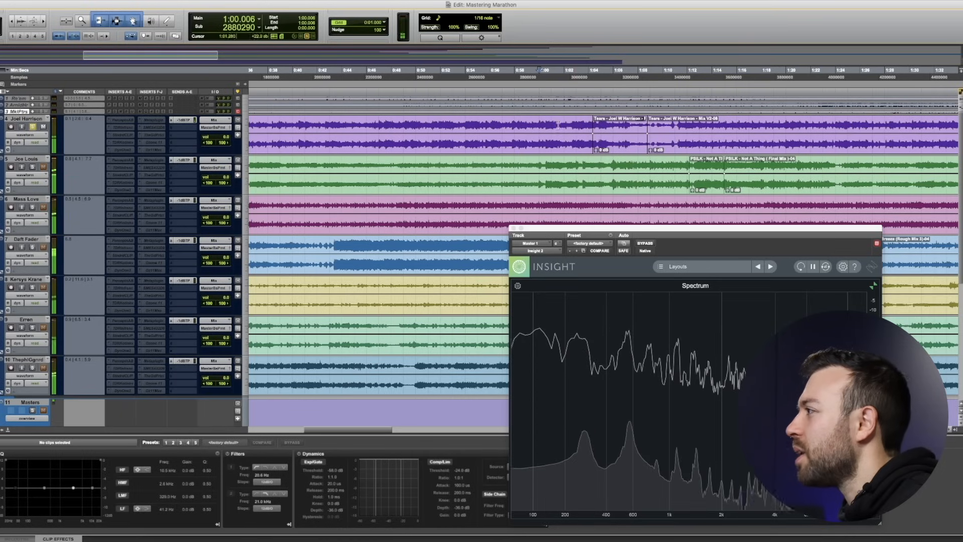
Shift the start of the equalized Tears clip to 1:05.976 and audition the transition
left_click_drag(594, 131, 601, 131)
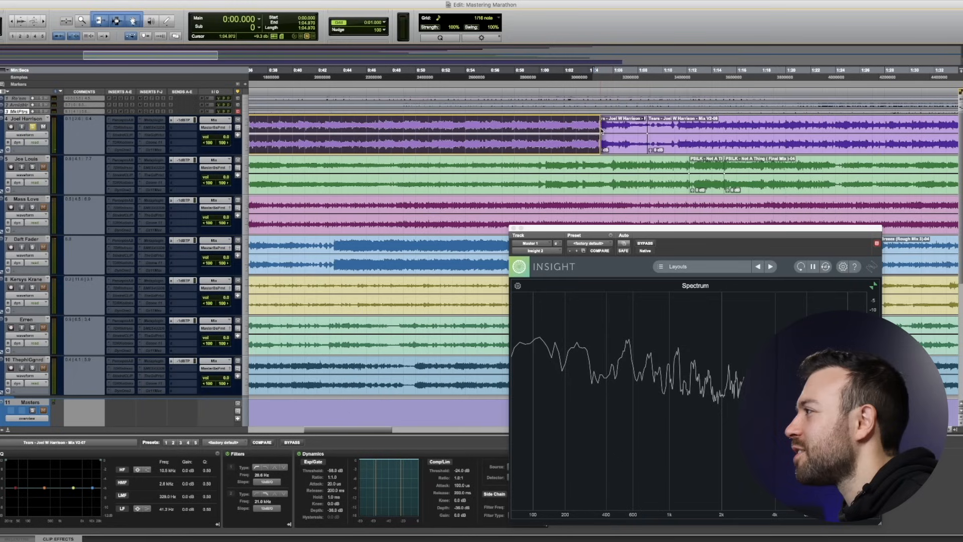
left_click(635, 148)
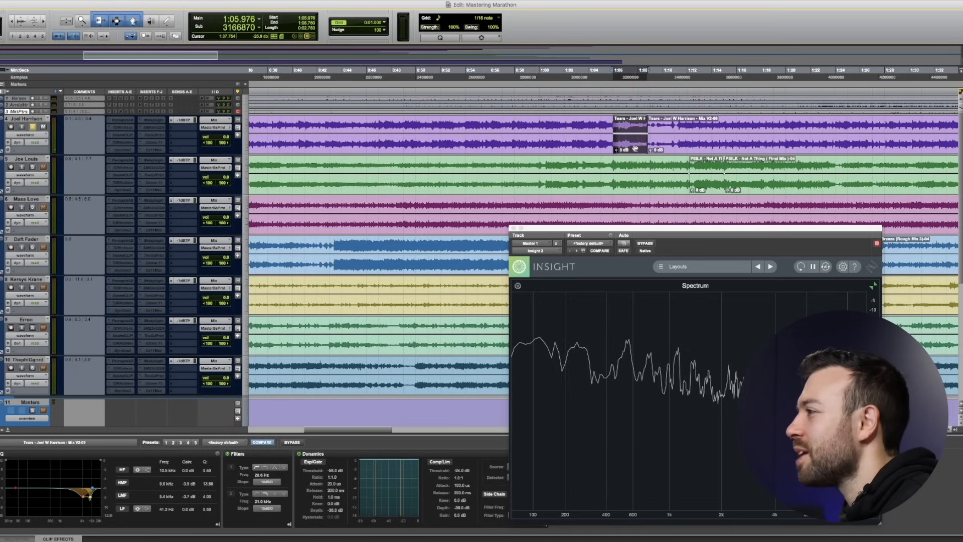
key("space")
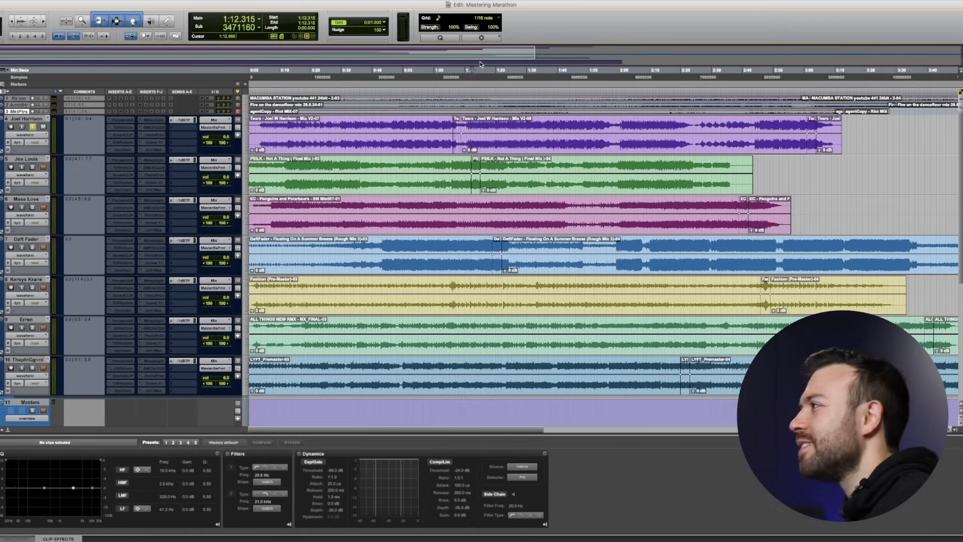
Play the Tears mix from 1:12.315, open bx_meter on the Master 1 track, and place its window beside the upper tracks
key("space")
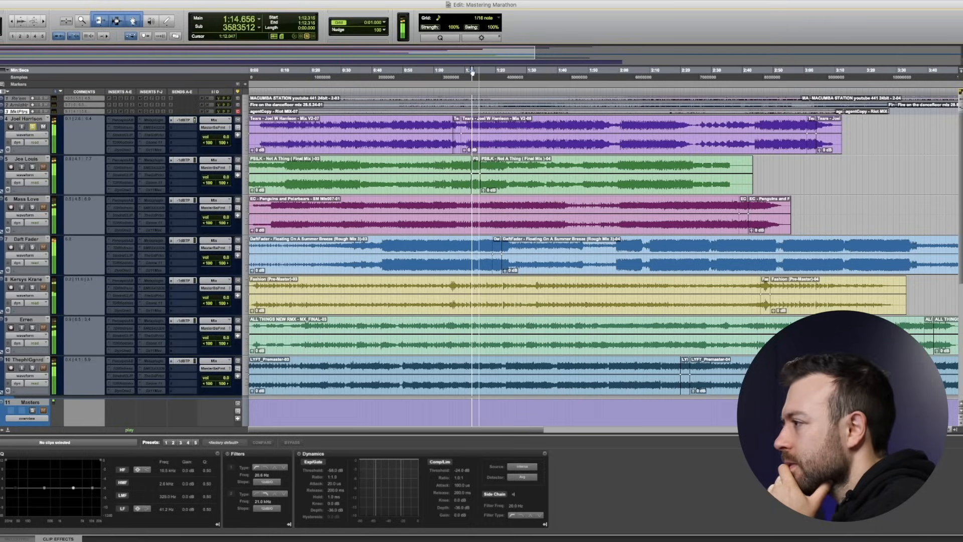
scroll(133, 284, "down", 5)
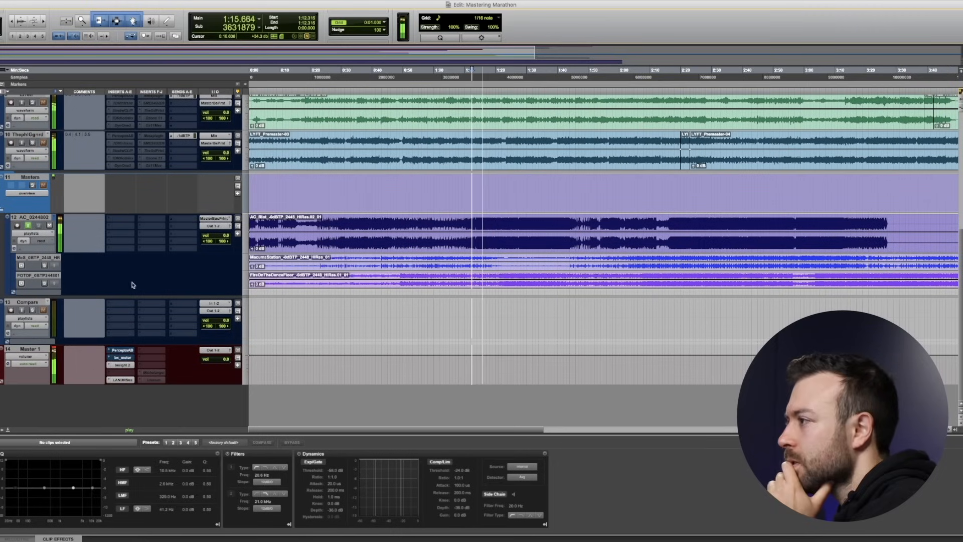
left_click(122, 358)
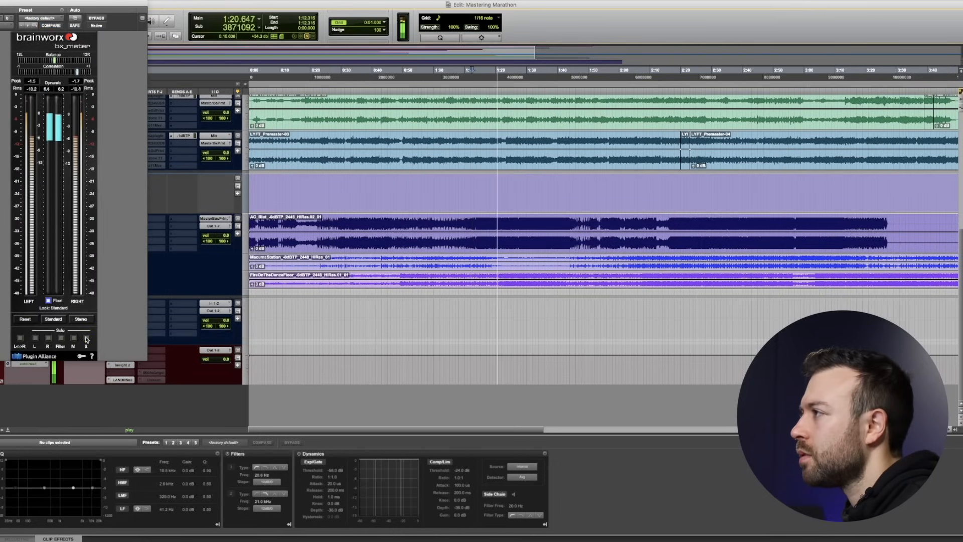
left_click_drag(118, 4, 388, 80)
scroll(380, 180, "up", 10)
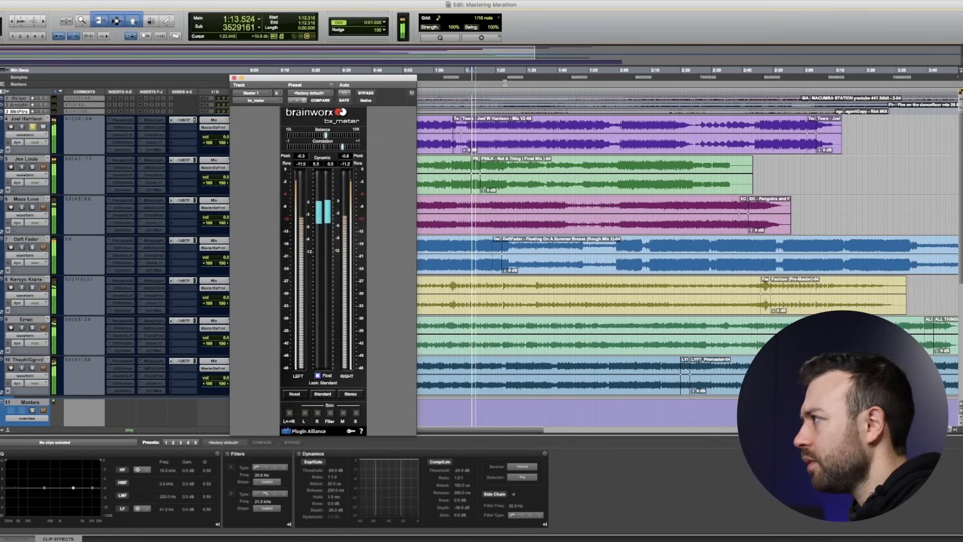
Audition the Tears mix from 1:35.526 and again from 1:36.197 while reading bx_meter to locate the next section
left_click(504, 83)
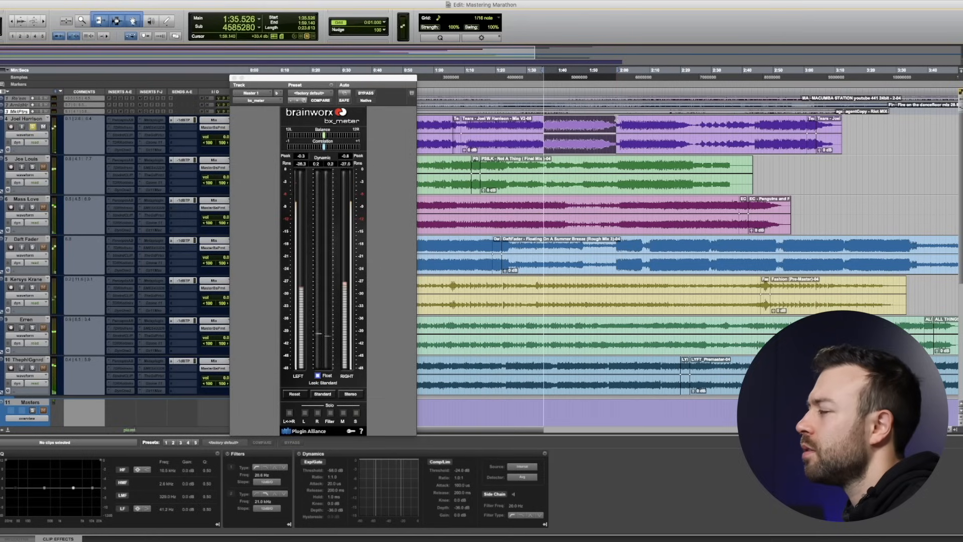
key("space")
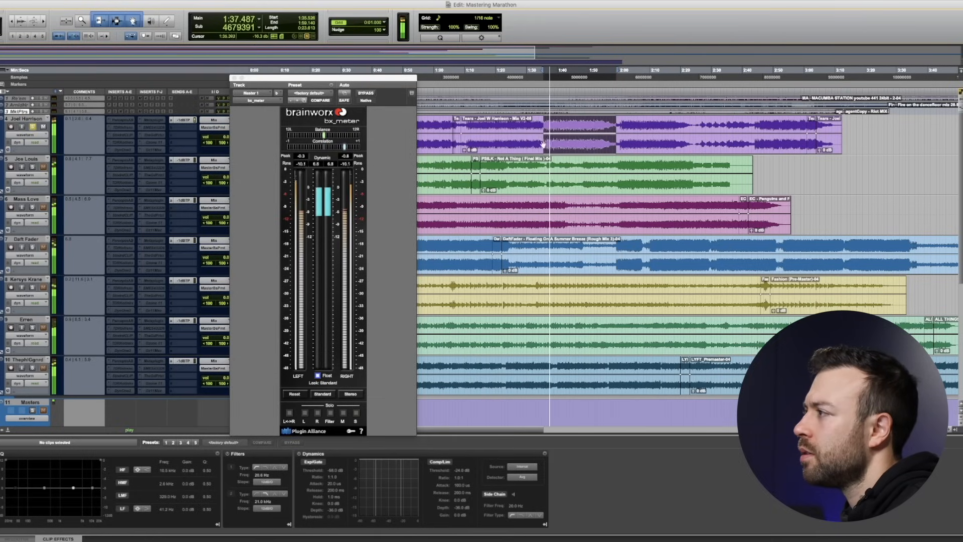
key("ctrl+]")
left_click(616, 126)
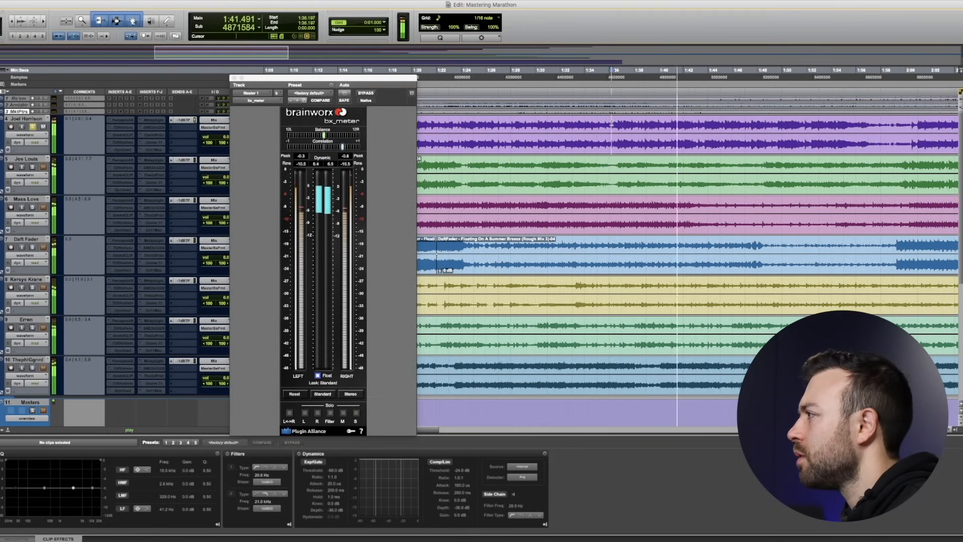
key("space")
Separate the passage from 1:37.069 to 1:58.100 of the Tears mix into its own clip
left_click_drag(622, 126, 885, 124)
key("ctrl+e")
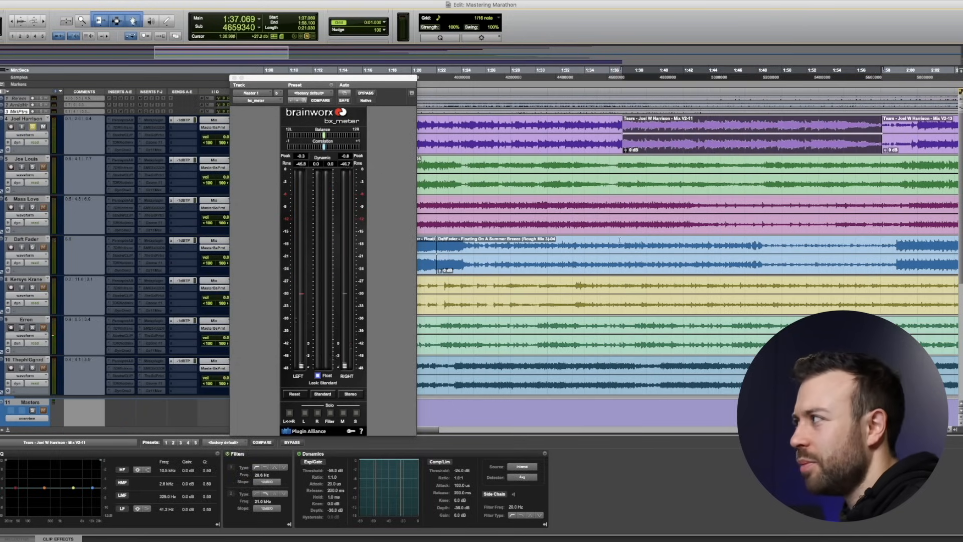
key("r")
scroll(500, 136, "down", 1)
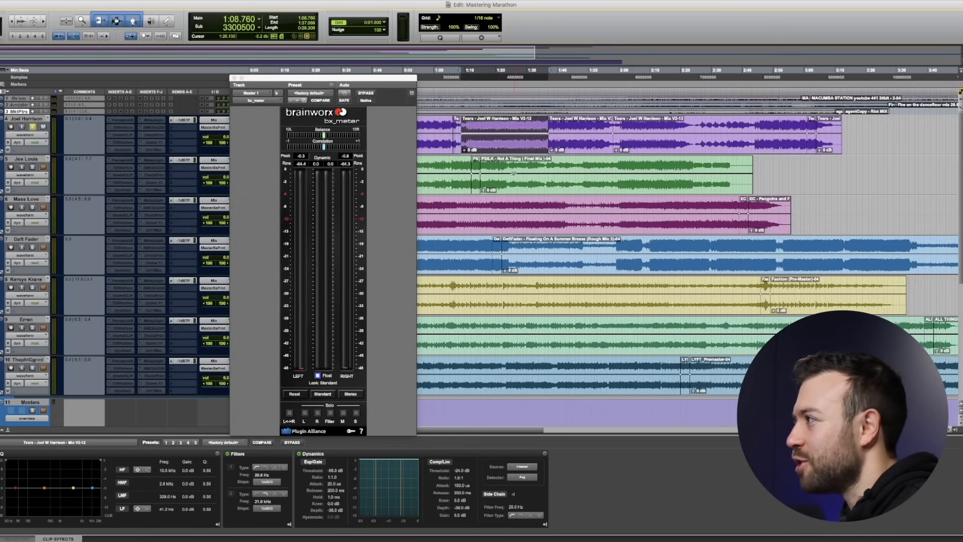
Move bx_meter clear of the waveforms and compare Tears mix levels from 0:52.459, around 2:05, at 2:47.171 and at other spots
left_click_drag(344, 85, 156, 115)
left_click(412, 125)
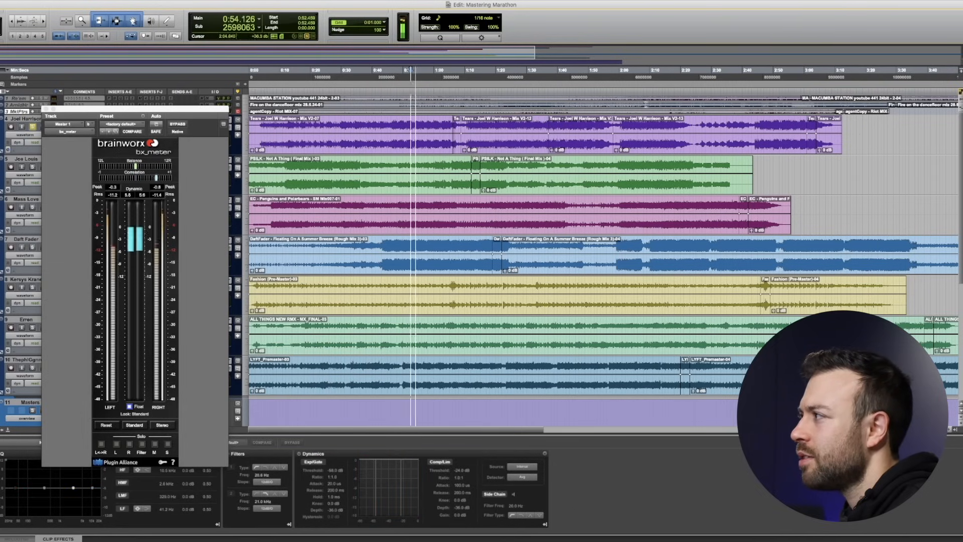
key("space")
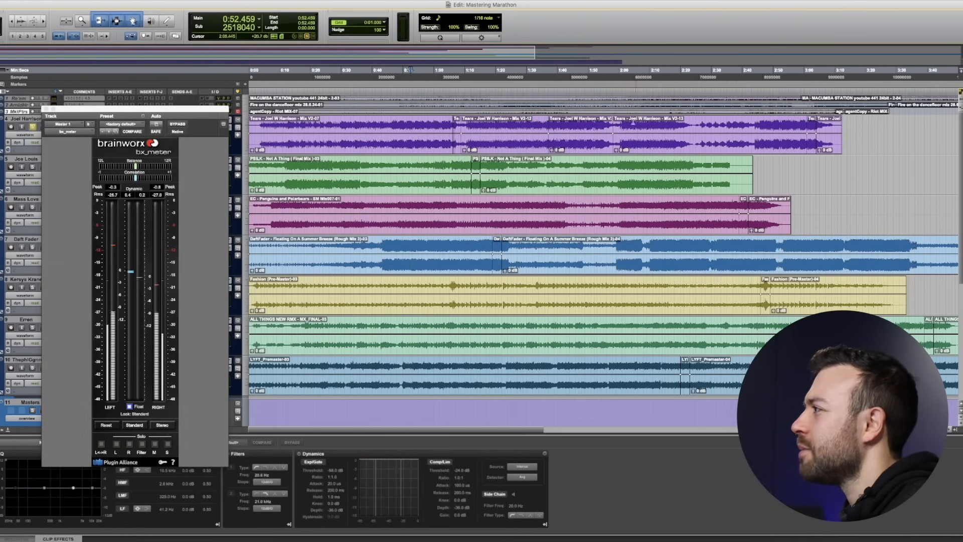
left_click(633, 100)
key("space")
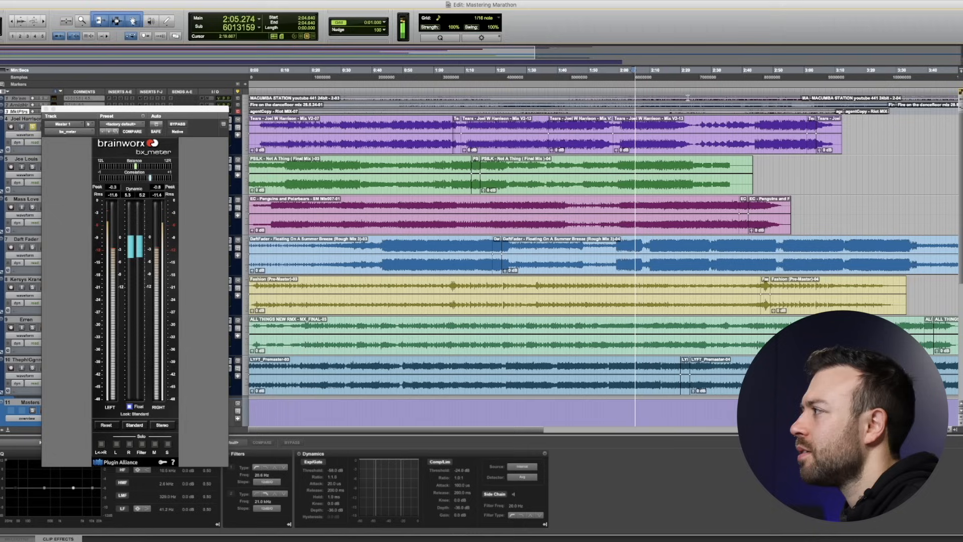
left_click(764, 75)
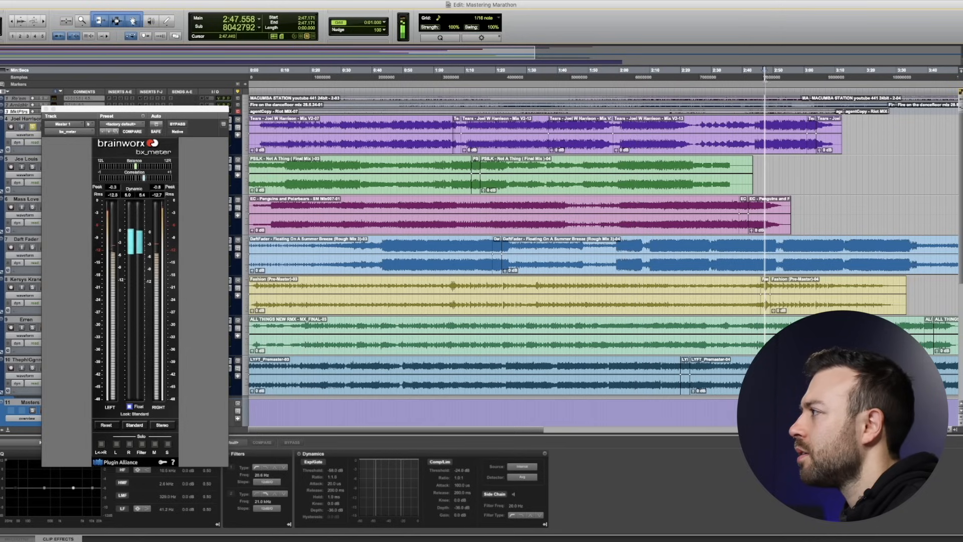
key("space")
left_click(728, 73)
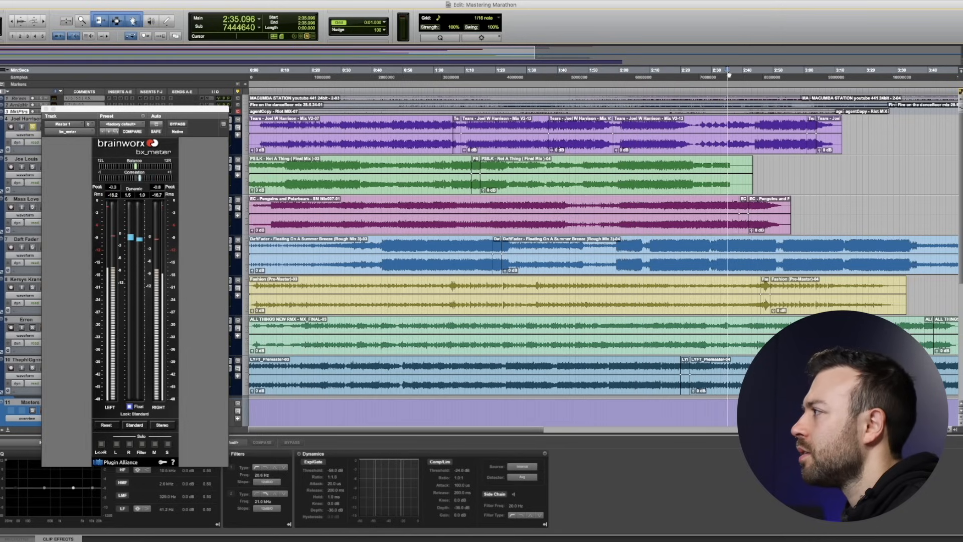
left_click(648, 75)
key("space")
Rejoin the Tears clips from 1:37.069 to 3:12.432 into one clip and close bx_meter
left_click_drag(609, 126, 846, 126)
key("alt+shift+3")
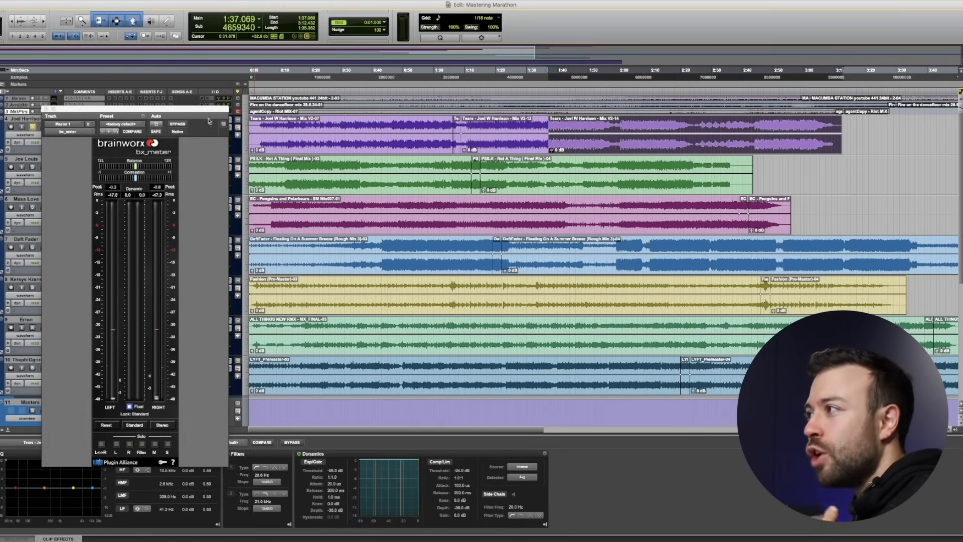
left_click_drag(203, 114, 471, 192)
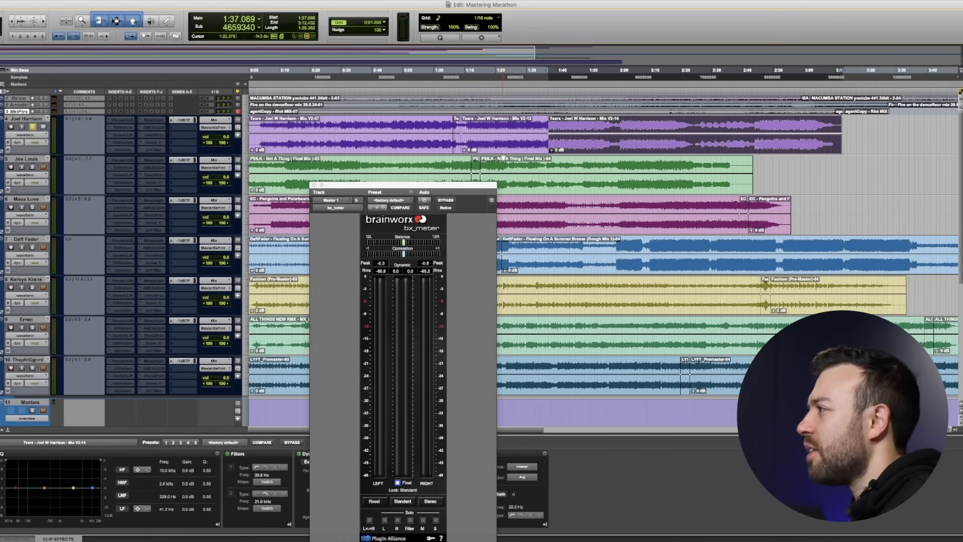
left_click(422, 152)
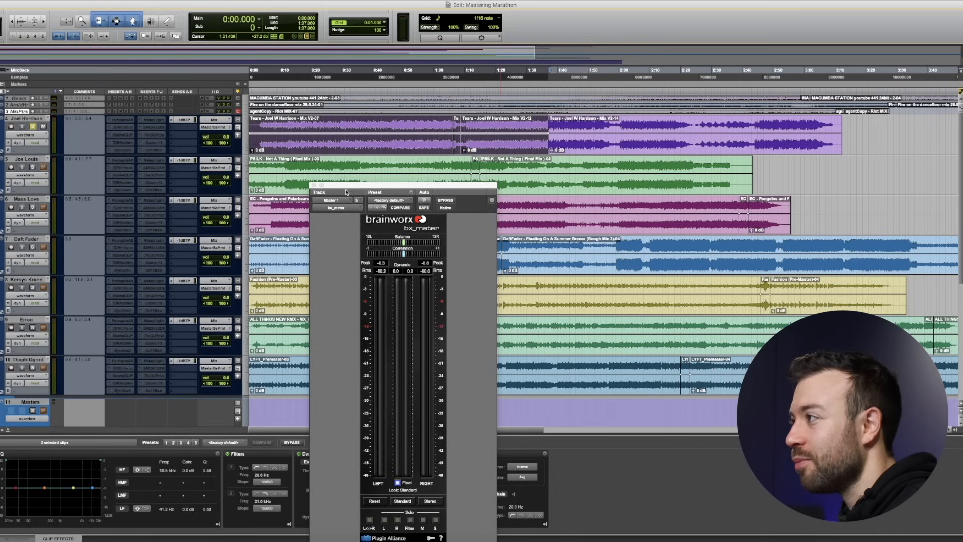
left_click(314, 185)
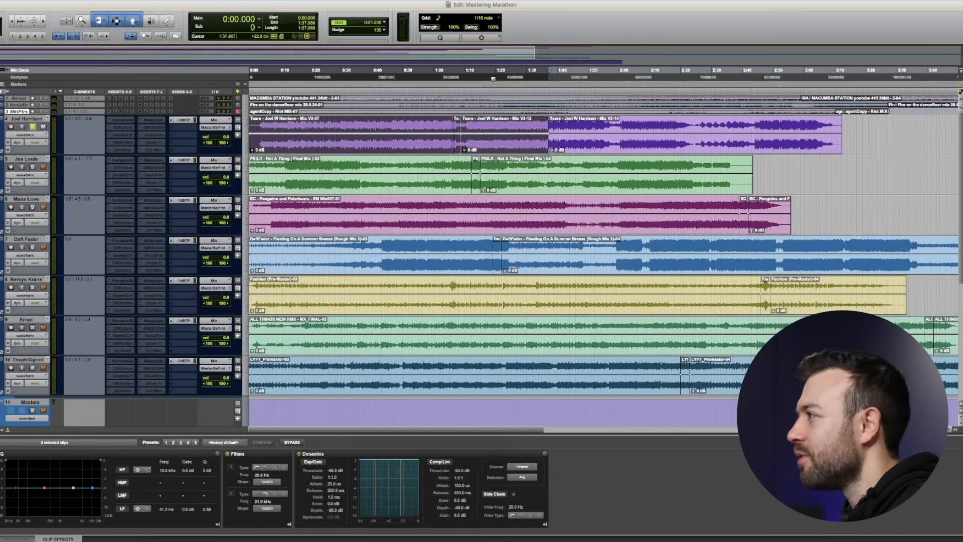
Compare the Tears sections by ear, playing alternately from 0:53.532, 1:40.086, 0:50.446 and 1:40.759
left_click(414, 75)
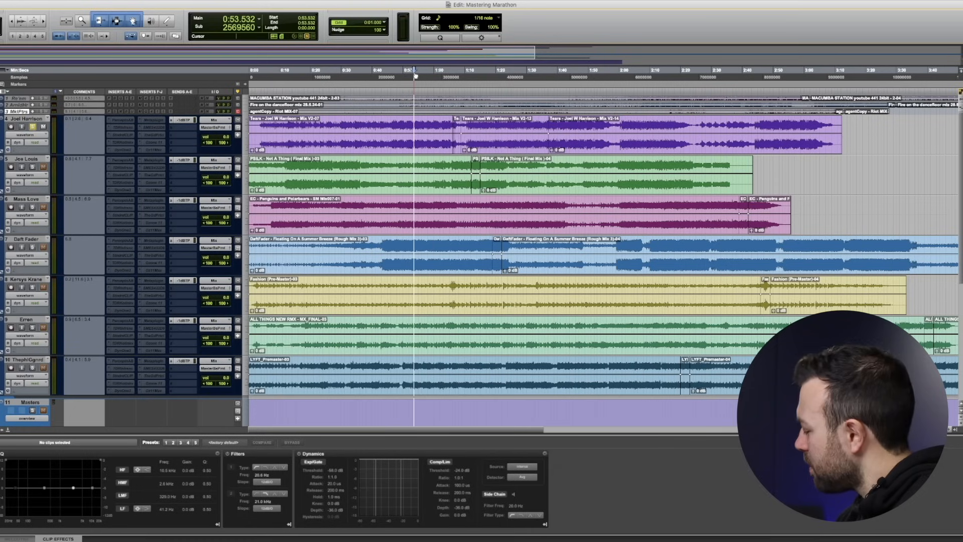
key("space")
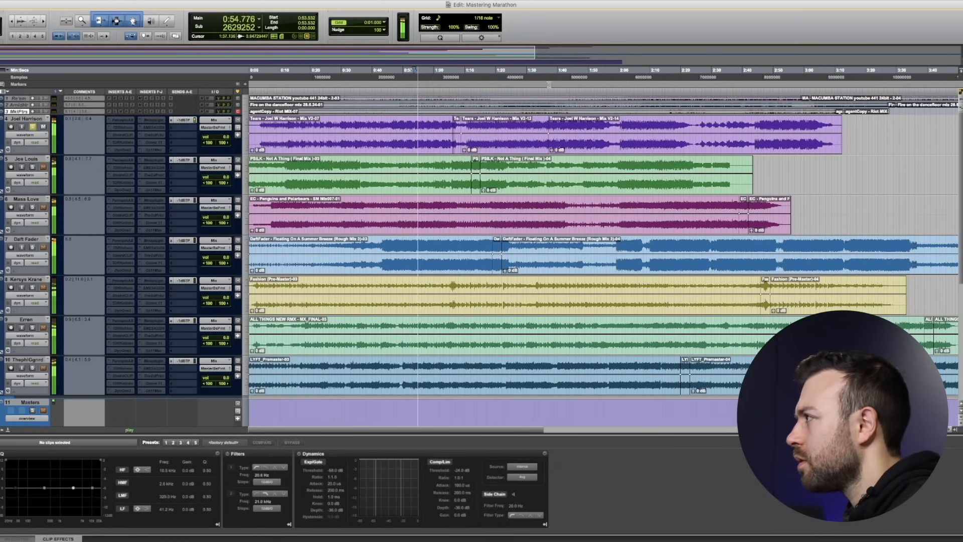
left_click(558, 76)
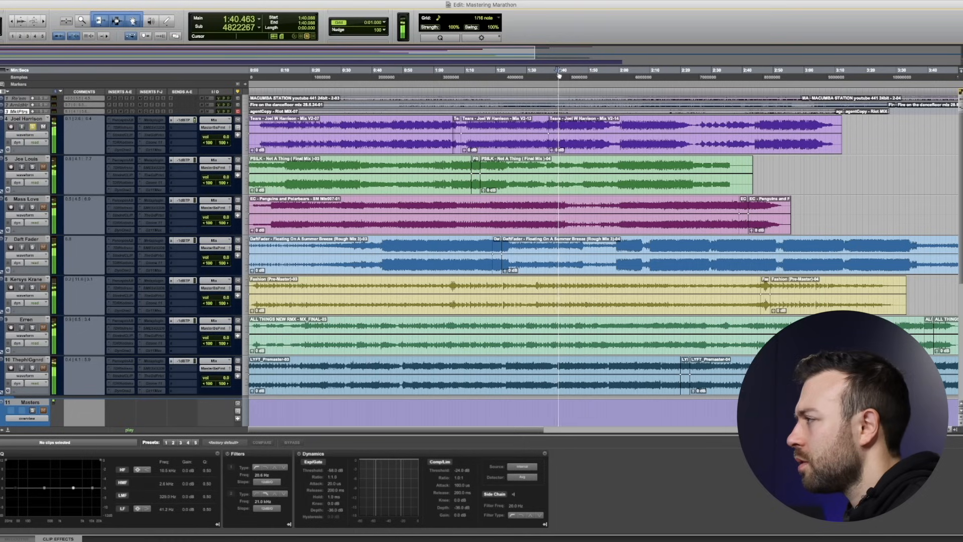
left_click(405, 76)
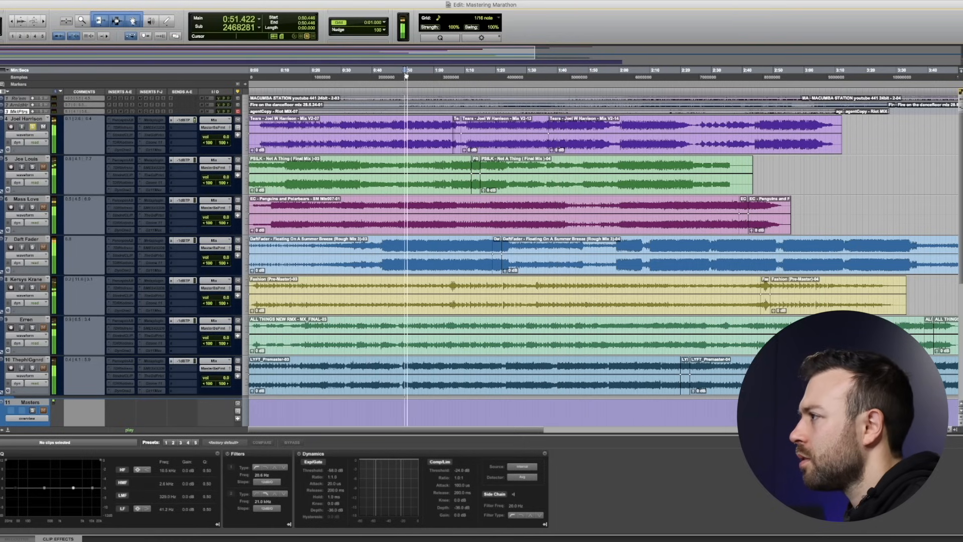
key("space")
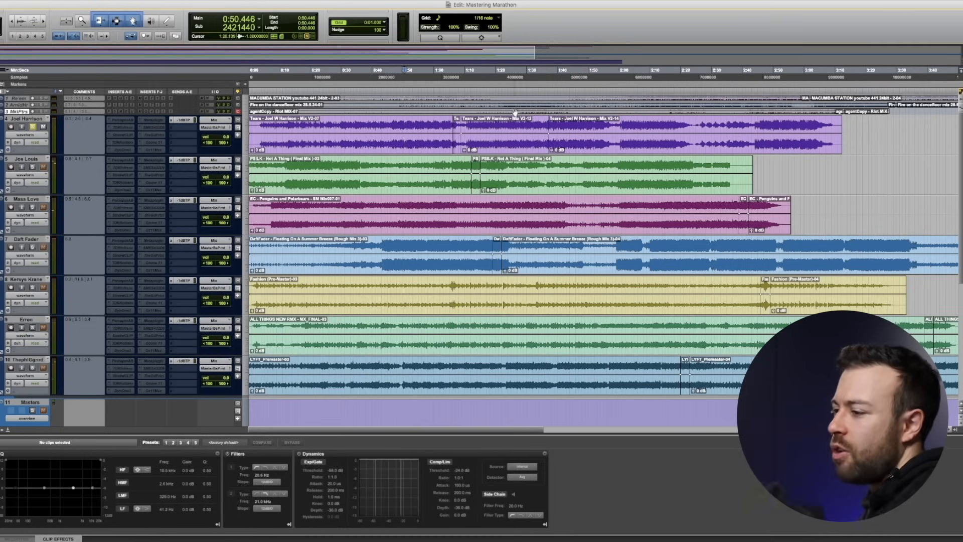
key("space")
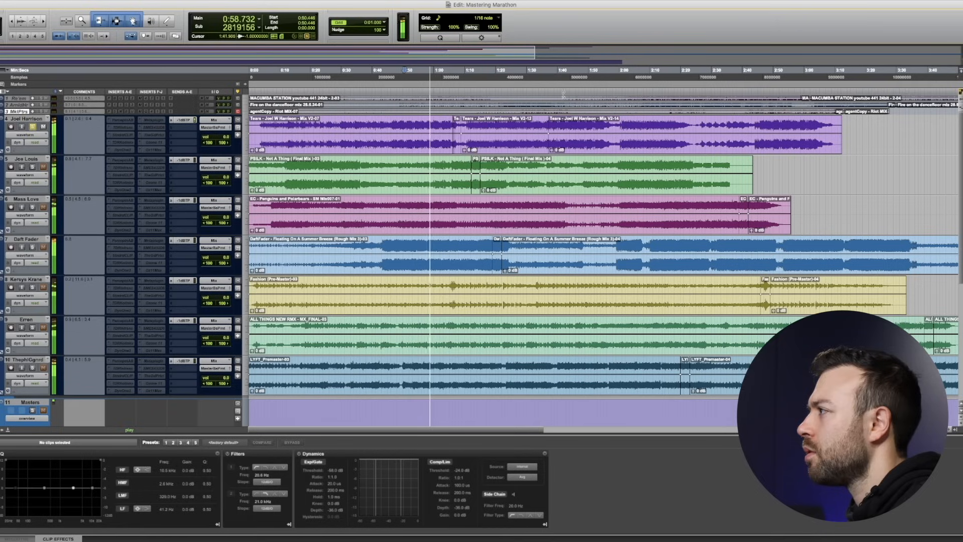
key("space")
left_click(560, 73)
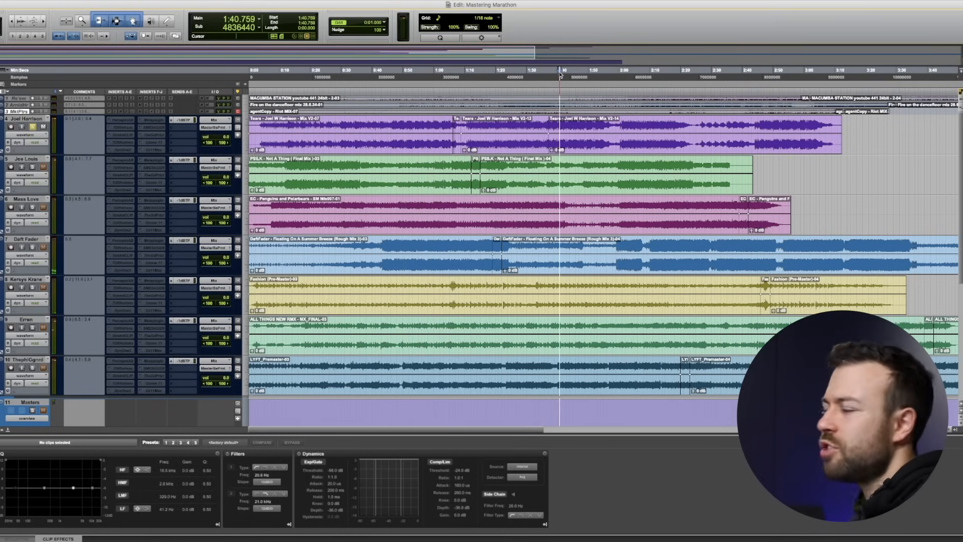
key("space")
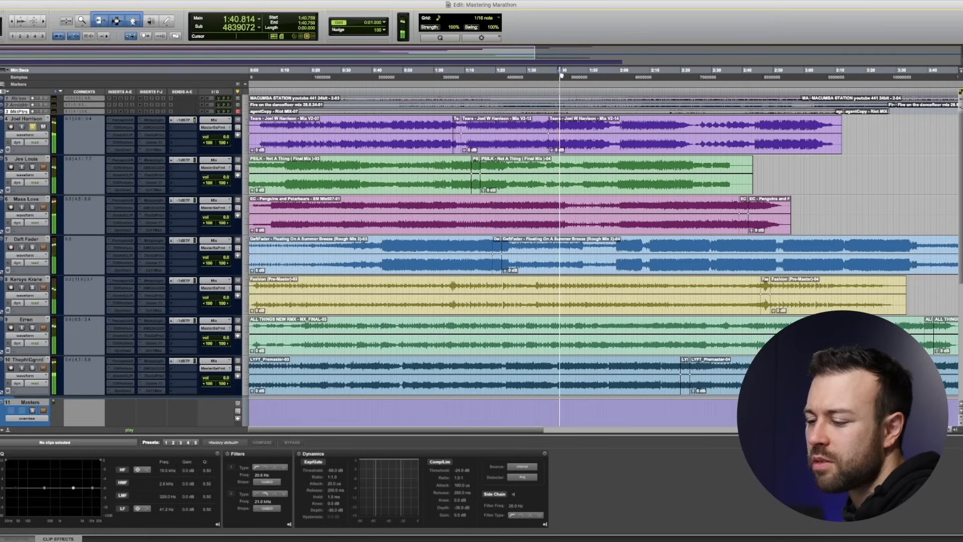
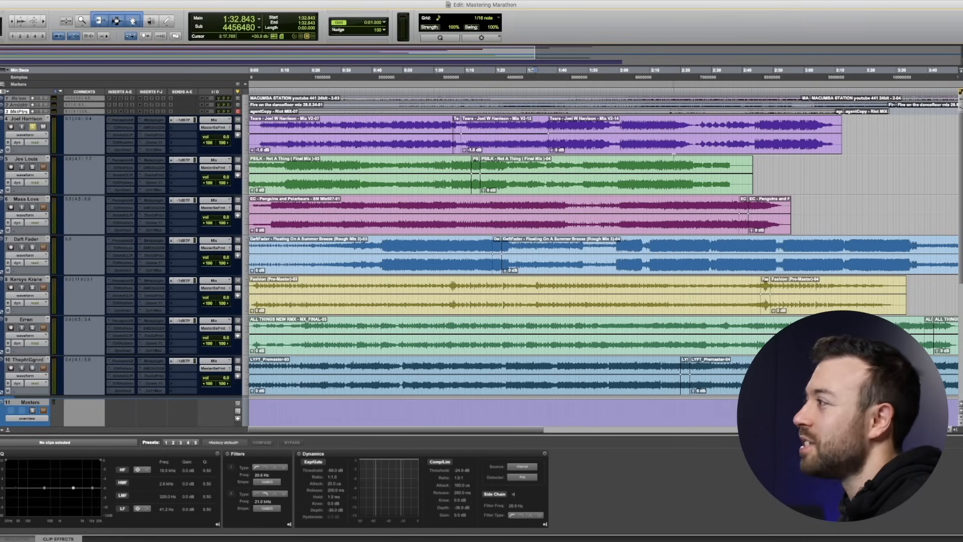
Audition the Tears passage from 1:38.880 to 1:51.760 and replay it from 1:43.174
key("space")
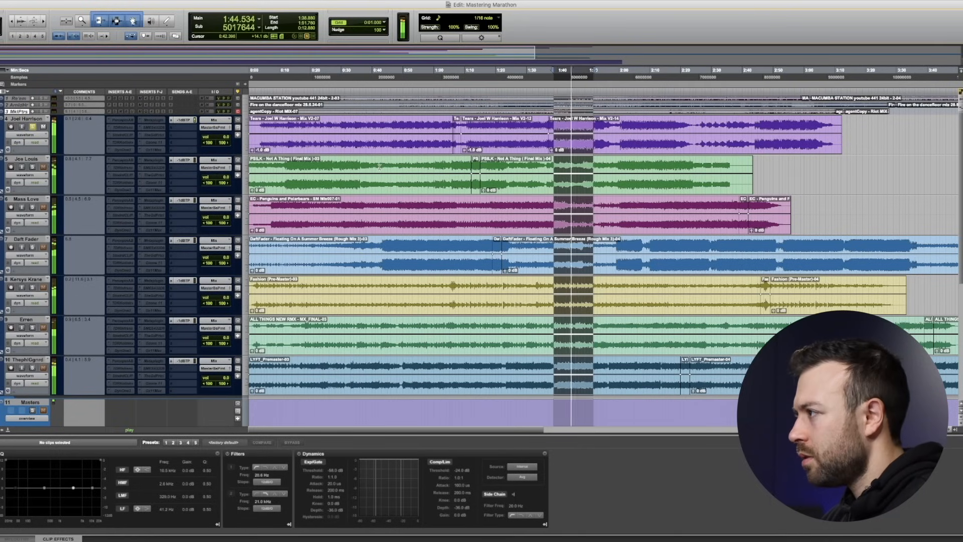
key("space")
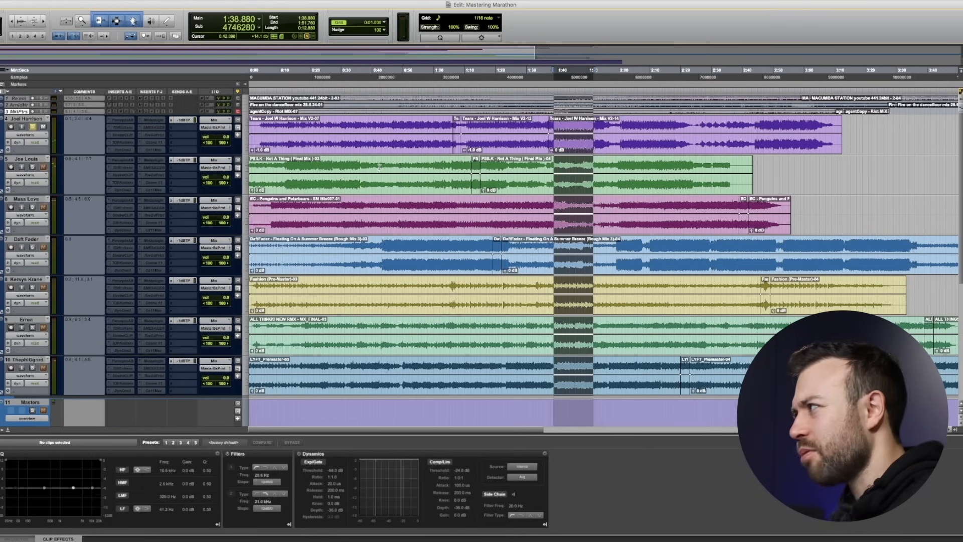
left_click(567, 70)
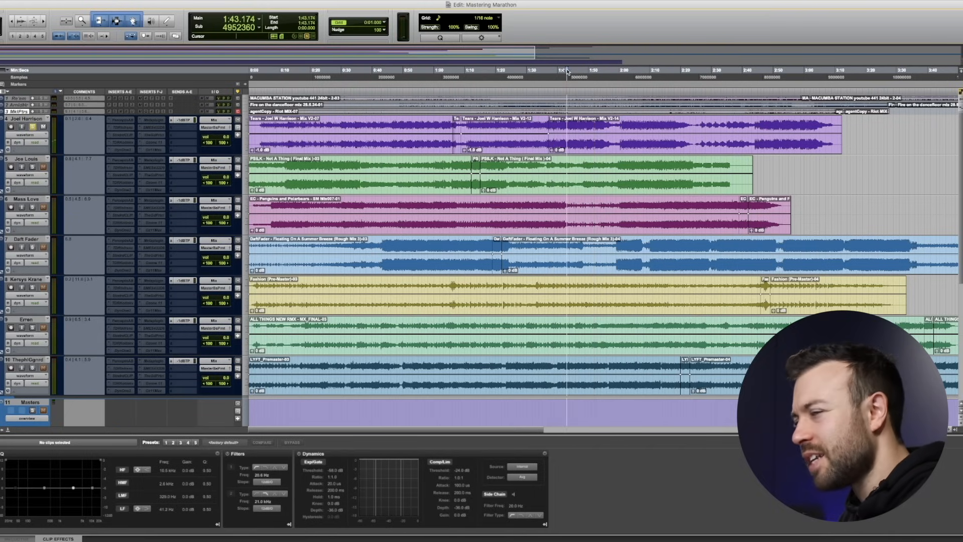
key("space")
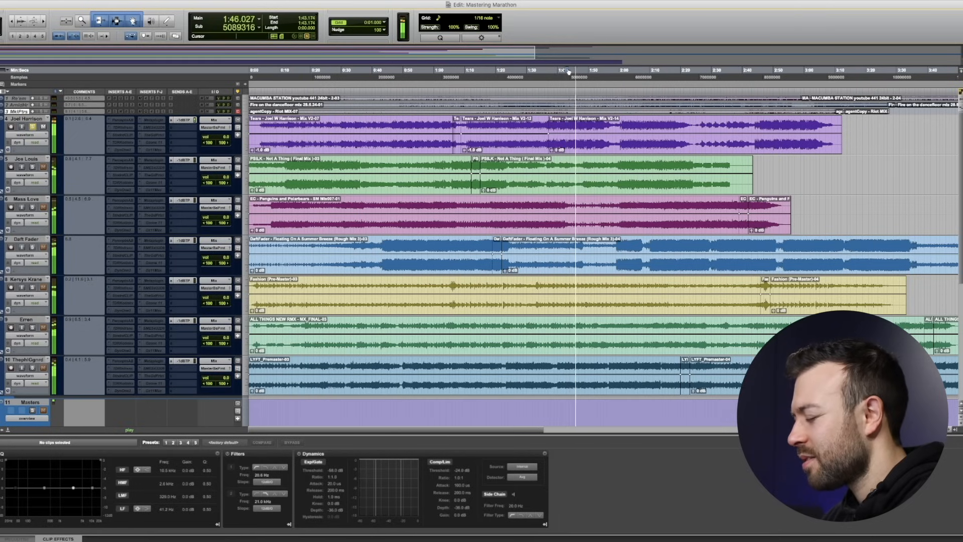
key("space")
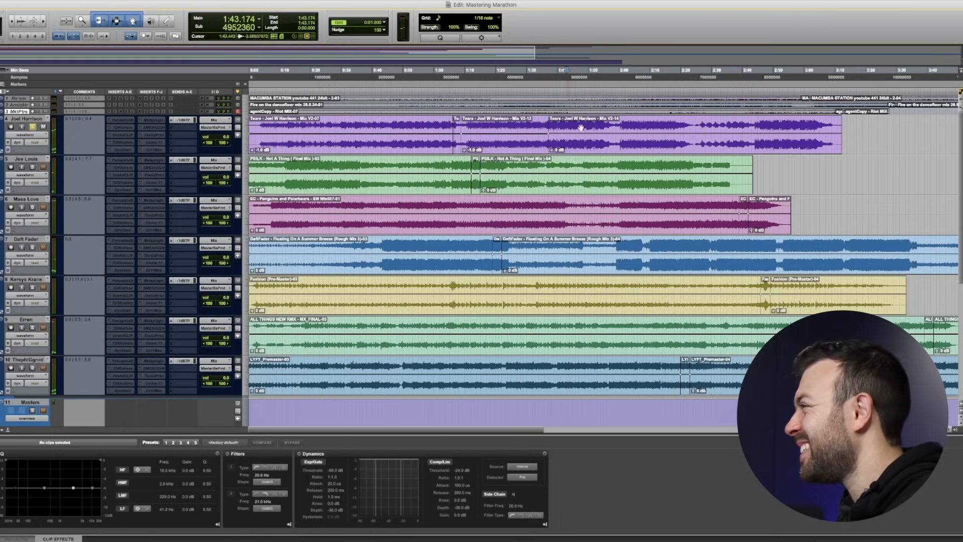
Audition the short Tears passage from 1:43.777 to 1:45.455 and mark the one from 1:47.534 to 1:48.809
scroll(574, 126, "up", 1)
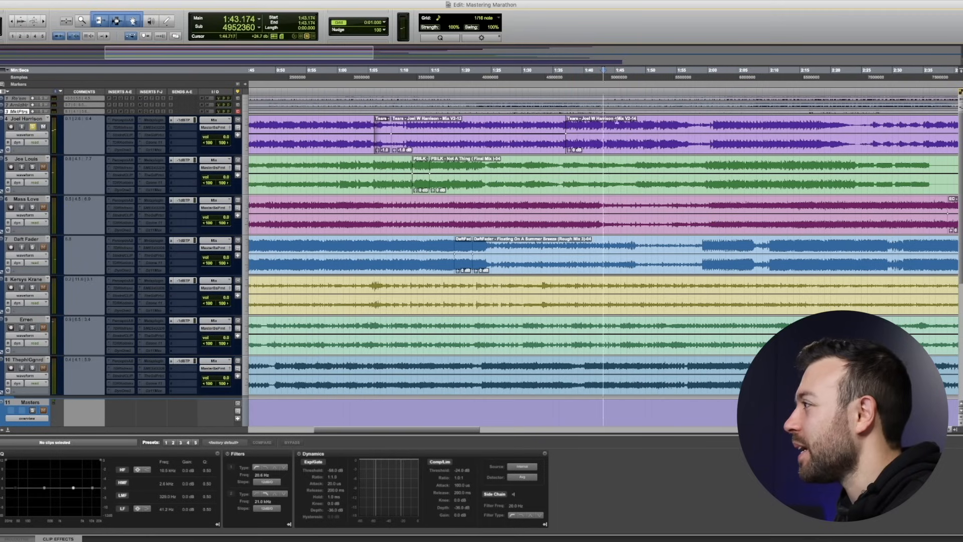
mouse_move(603, 122)
left_mouse_down()
mouse_move(624, 125)
mouse_move(610, 124)
left_mouse_up()
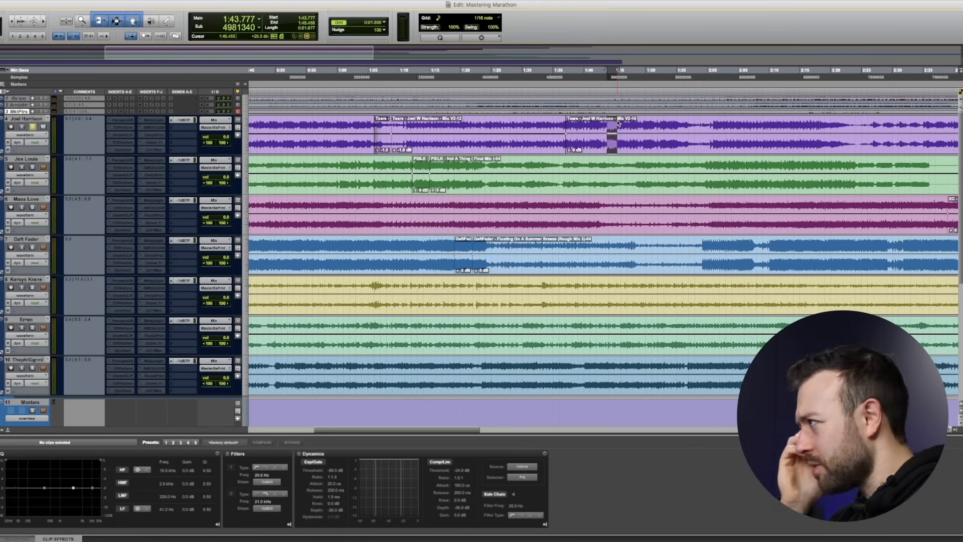
key("space")
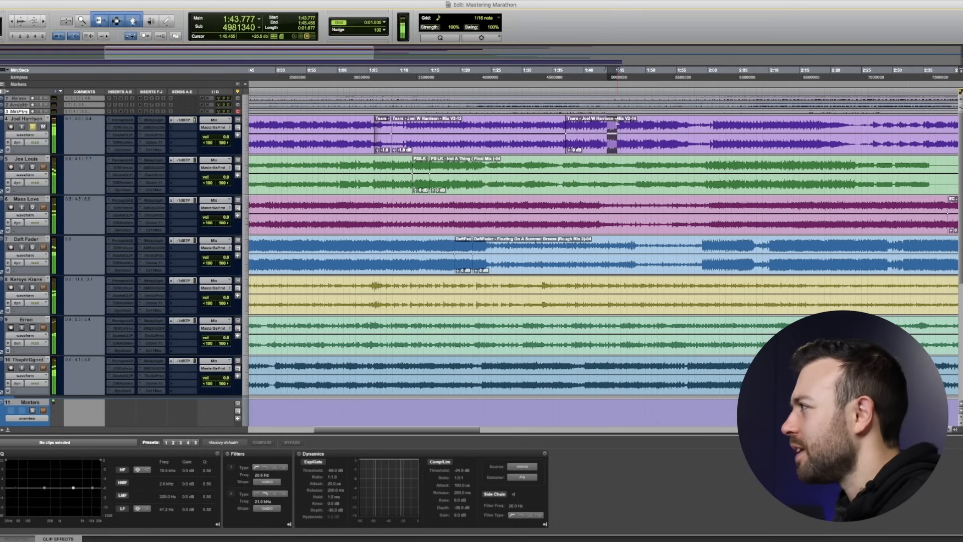
left_click_drag(637, 125, 630, 125)
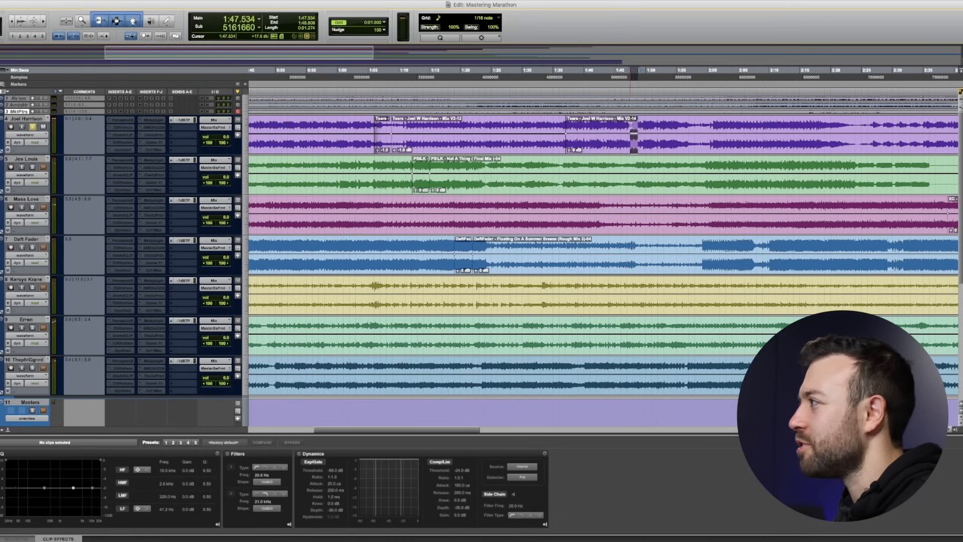
Play the Tears mix from 1:39.216 to locate the spot to inspect, and select the passage from 1:45.622 to 1:46.310
left_click(579, 75)
key("space")
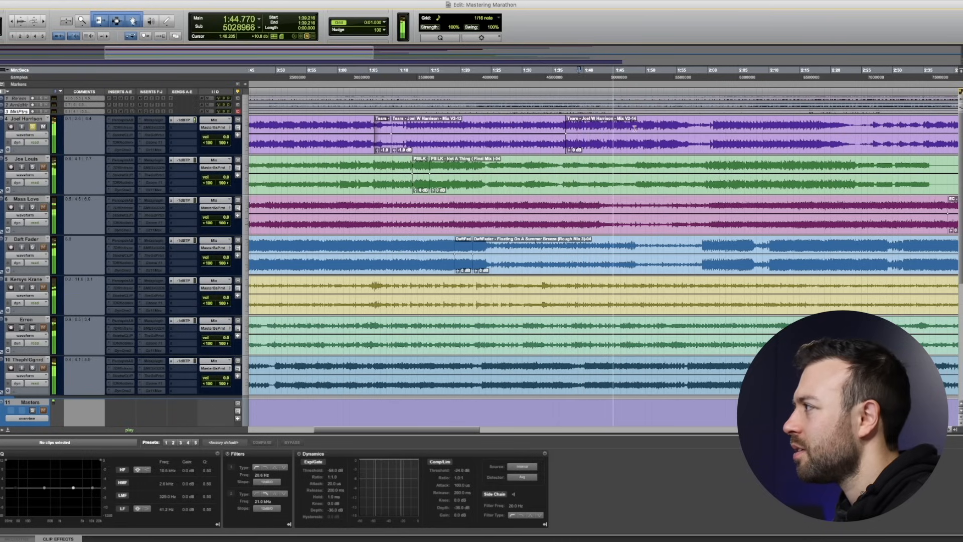
key("super+bracketright")
key("super+bracketright")
key("space")
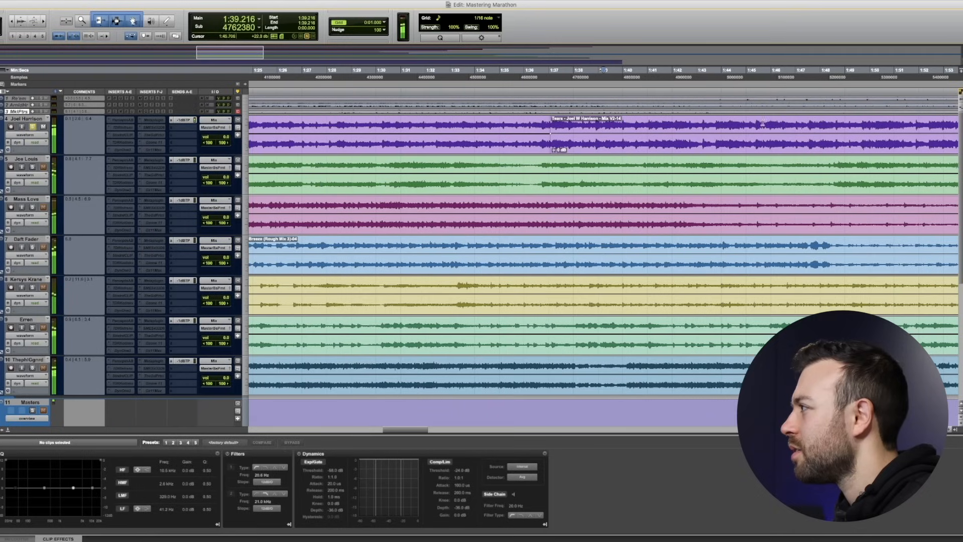
left_click_drag(762, 123, 776, 123)
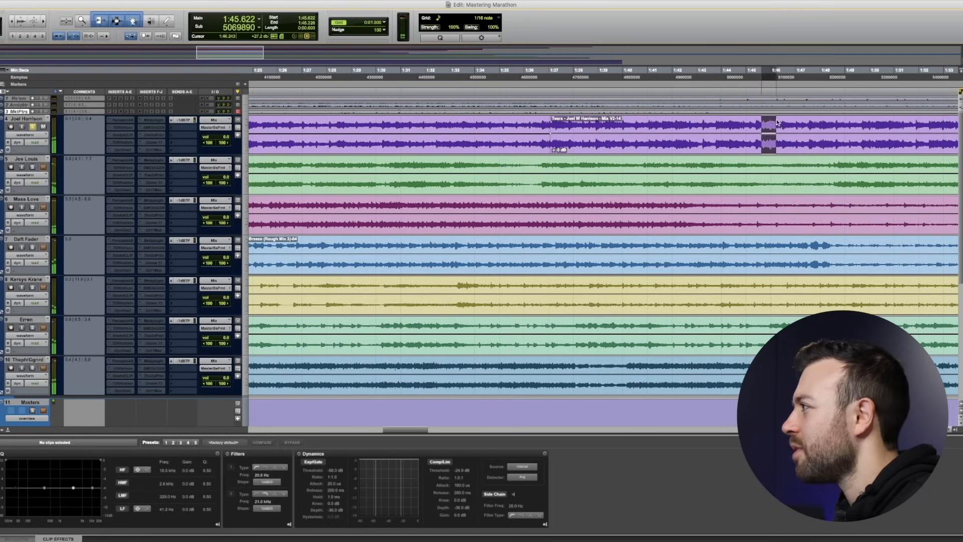
Activate the second plug-in in inserts F-J on the Tears track
right_click(157, 130)
left_click(176, 140)
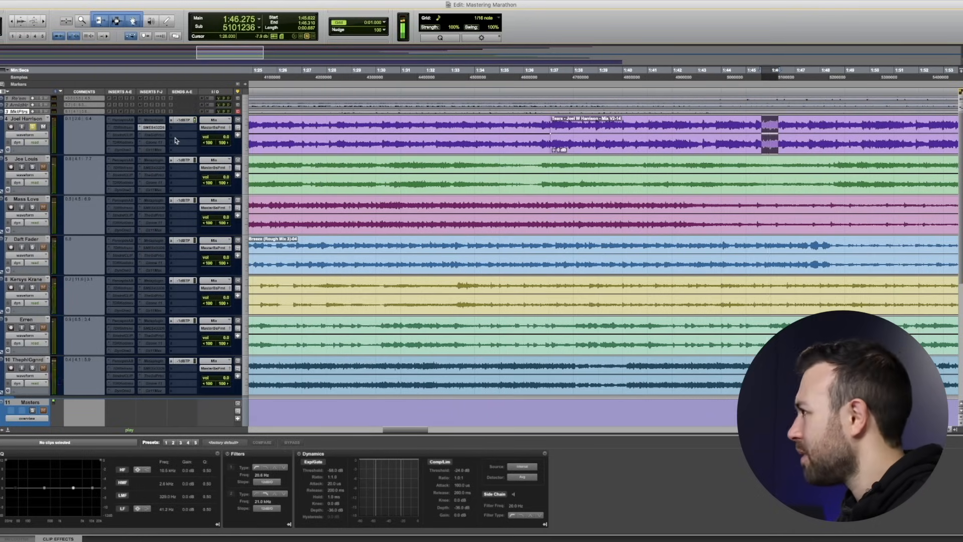
Open Insight 2 on the Master 1 track and place its spectrum window over the middle of the timeline, clear of the track controls
scroll(119, 363, "down", 5)
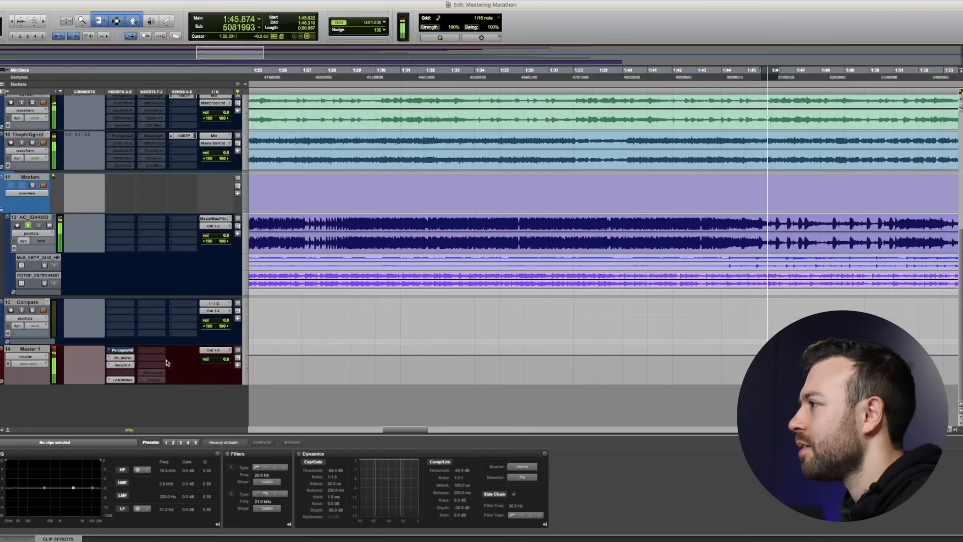
left_click(122, 364)
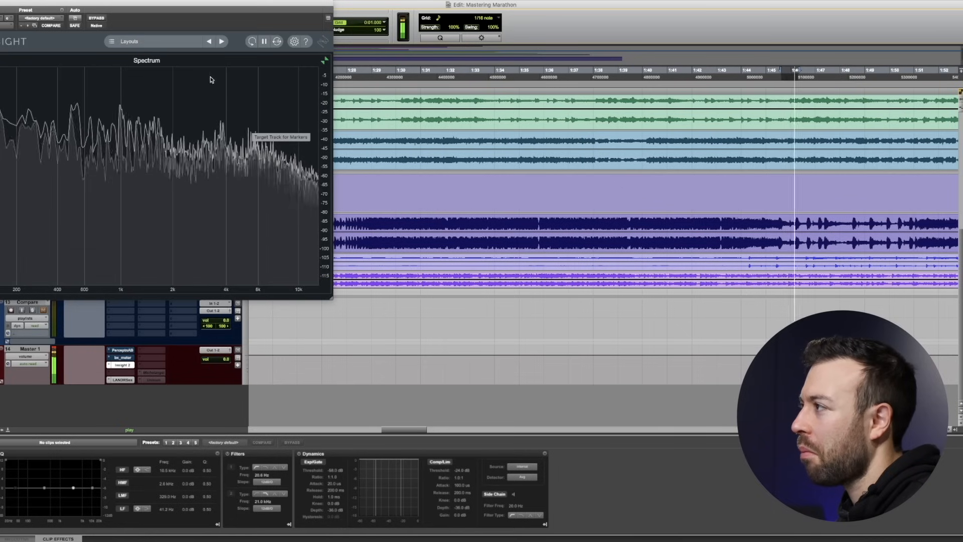
left_click_drag(200, 3, 589, 154)
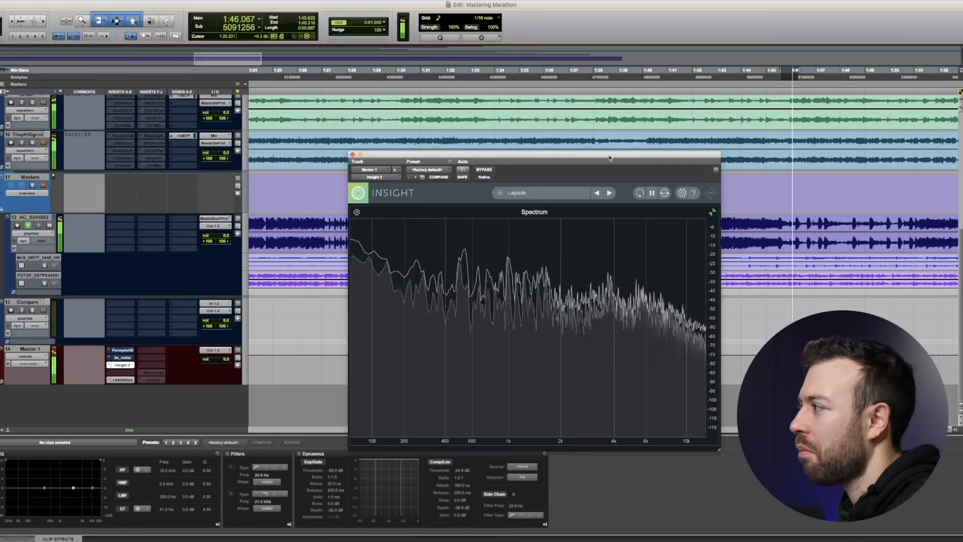
scroll(221, 162, "up", 5)
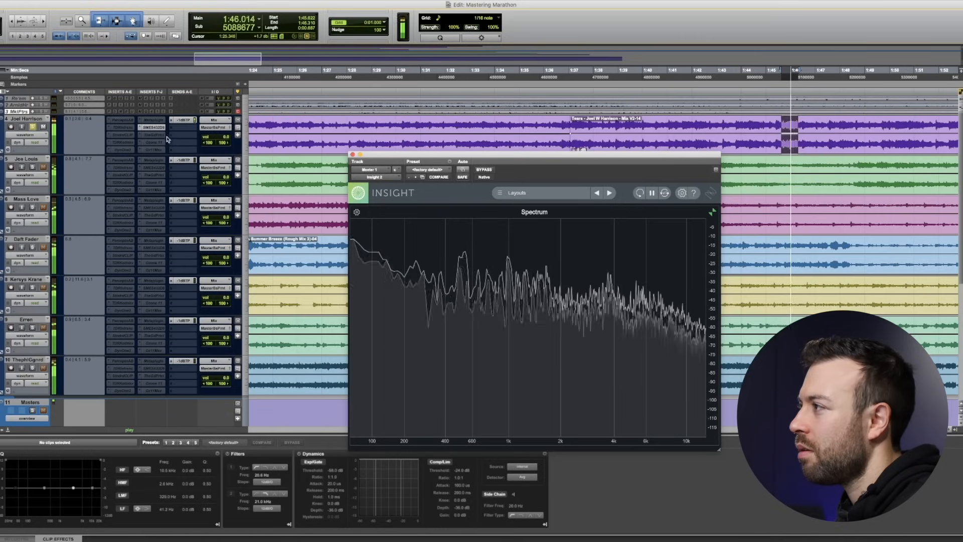
Close Insight 2, then replace the second plug-in in inserts F-J on the Tears track with FabFilter Pro-Q 3
key("space")
left_click(361, 155)
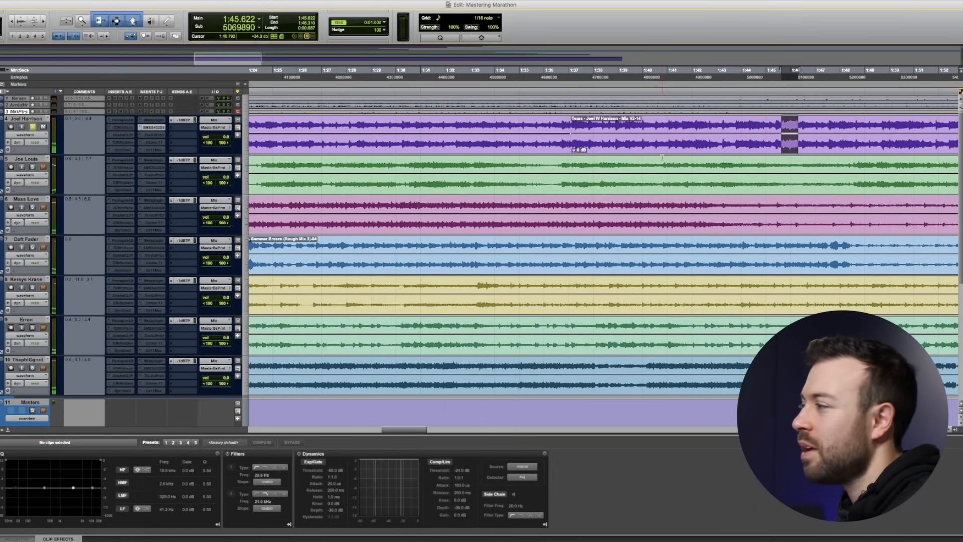
left_click(143, 126)
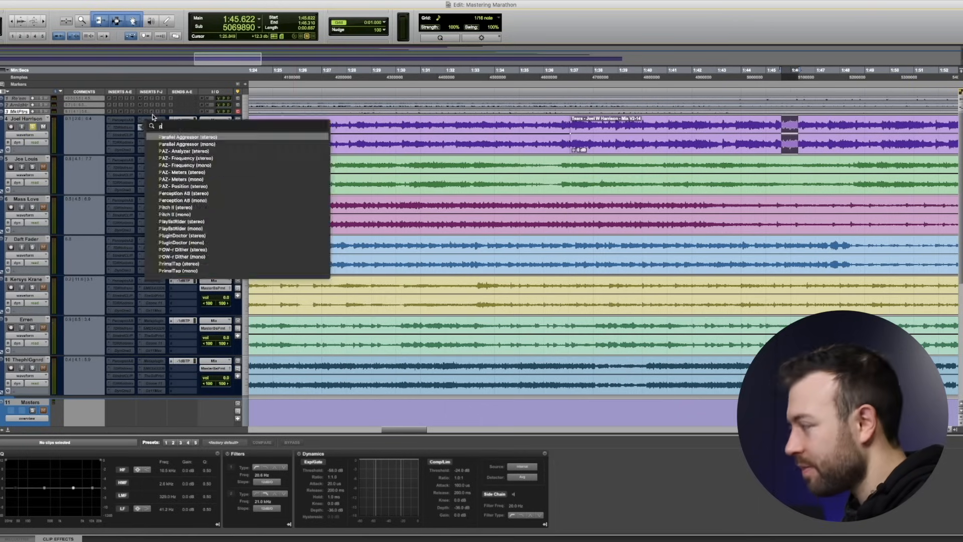
type("pro0-q")
key("BackSpace")
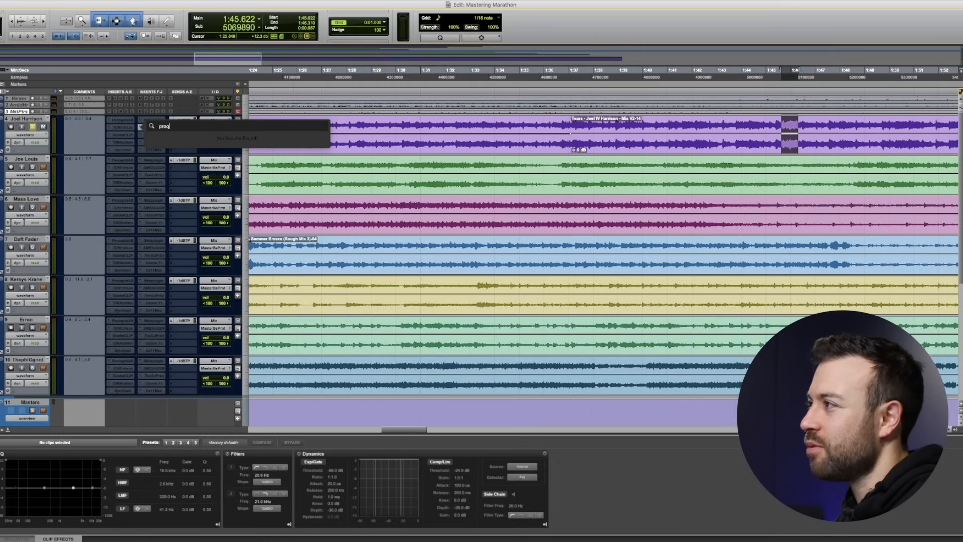
type("-q")
key("Down")
key("Down")
key("Return")
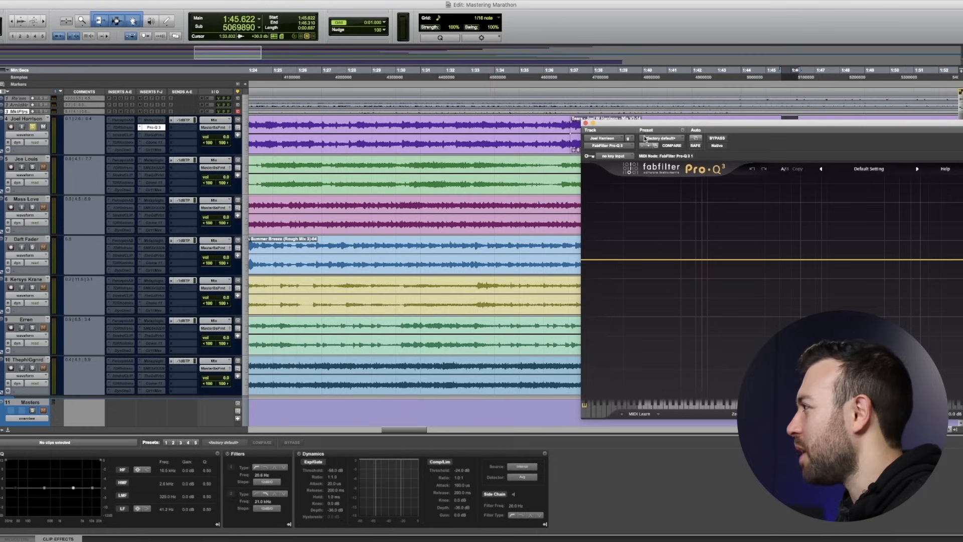
left_click_drag(698, 125, 314, 111)
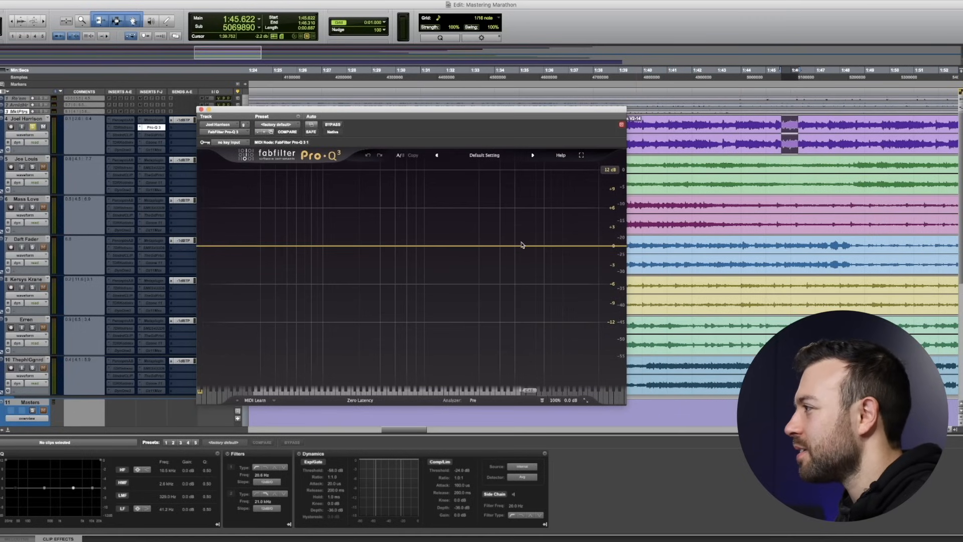
Add a bell band at 8000 Hz with a Q of 2 in Pro-Q 3 and audition its range in solo during playback
left_click(532, 246)
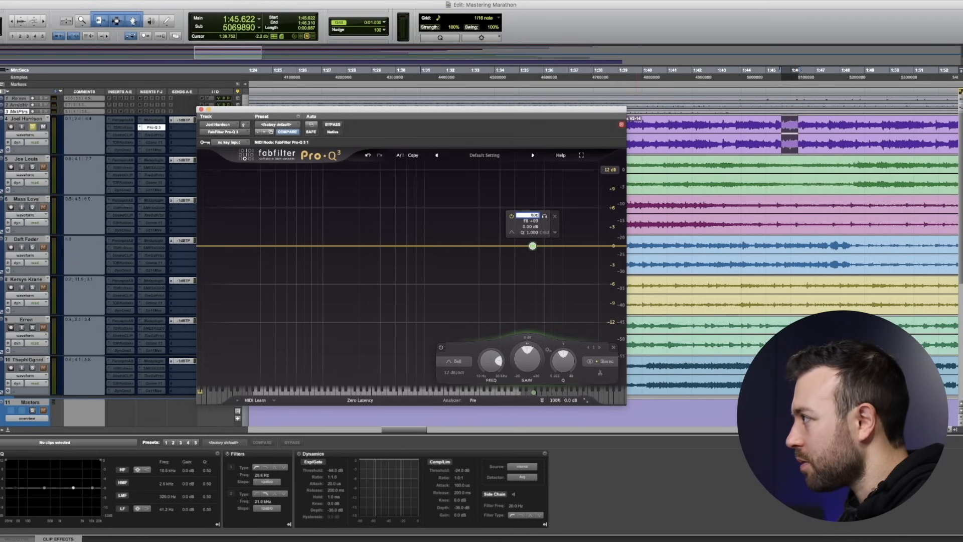
key("Return")
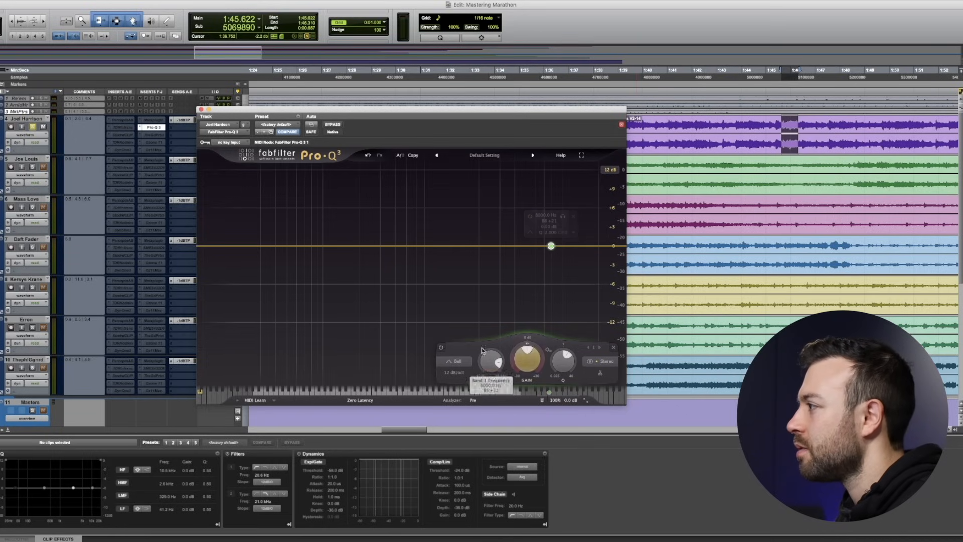
key("space")
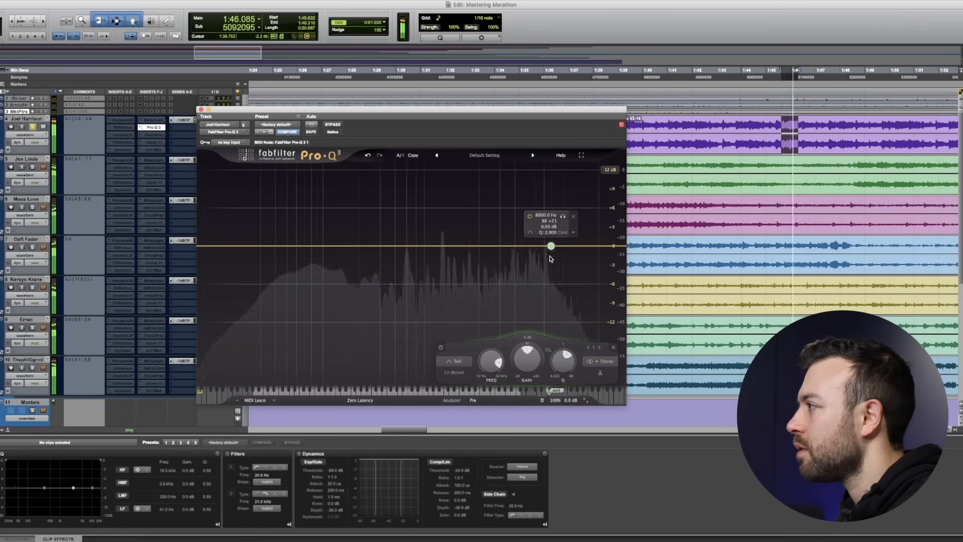
left_click(562, 217)
mouse_move(562, 217)
left_mouse_down()
mouse_move(549, 218)
mouse_move(555, 222)
left_mouse_up()
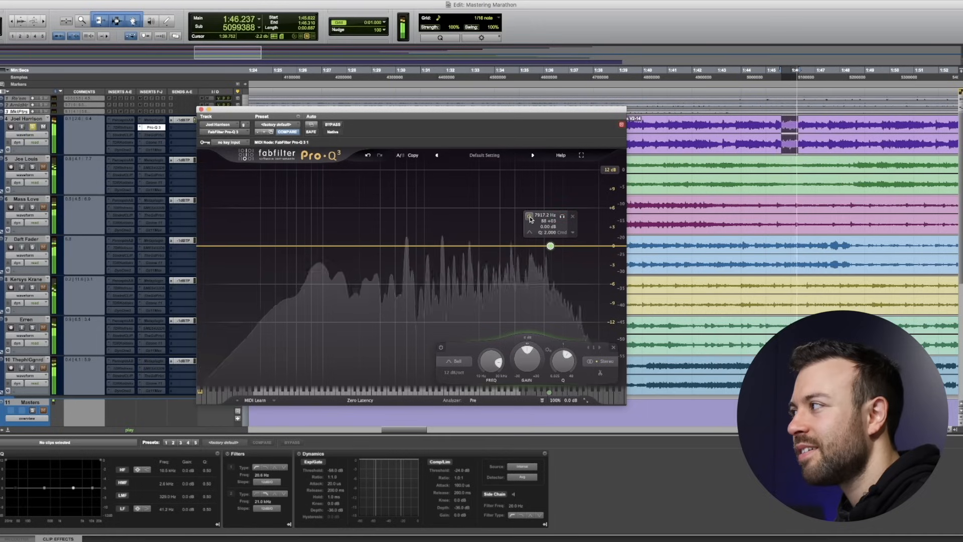
Retune the EQ band by ear to about 4552 Hz and set its gain to -1 dB
left_click(529, 216)
left_click(529, 217)
left_click_drag(562, 216, 532, 224)
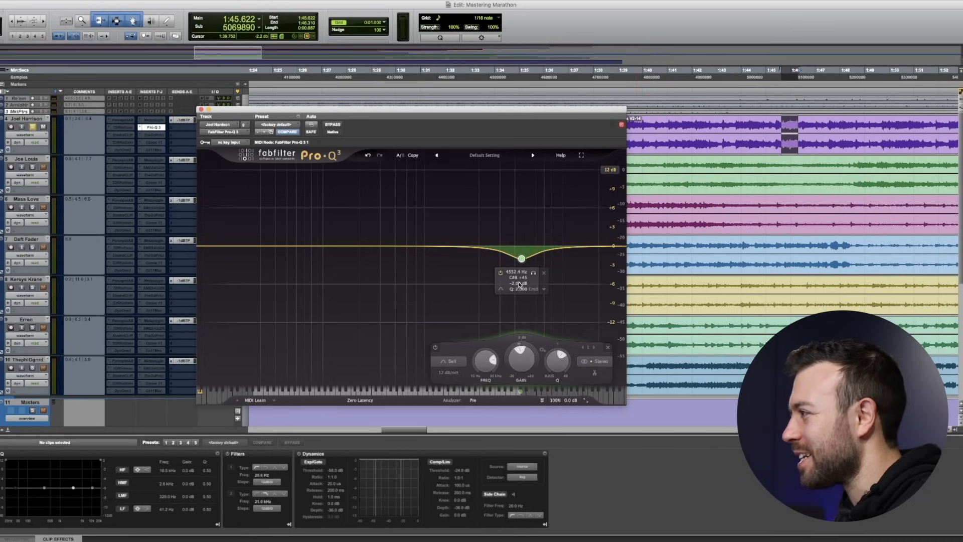
type("-1")
key("Return")
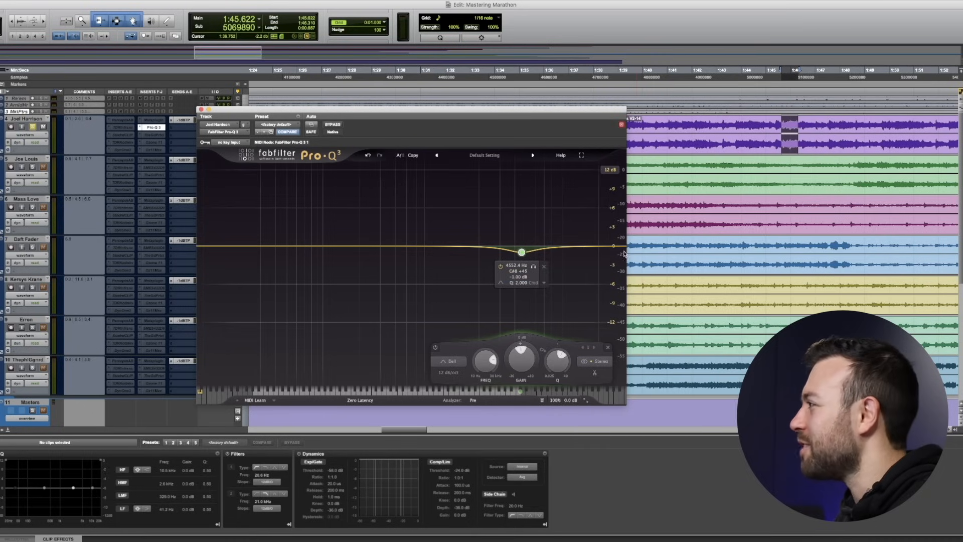
Play the short Tears passage and compare the sound with the EQ band bypassed and enabled
key("space")
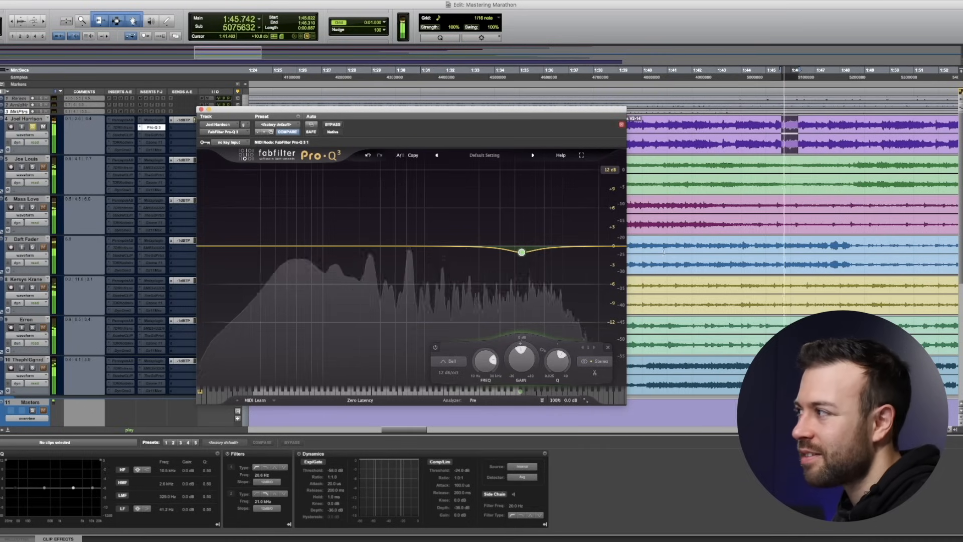
left_click(436, 347)
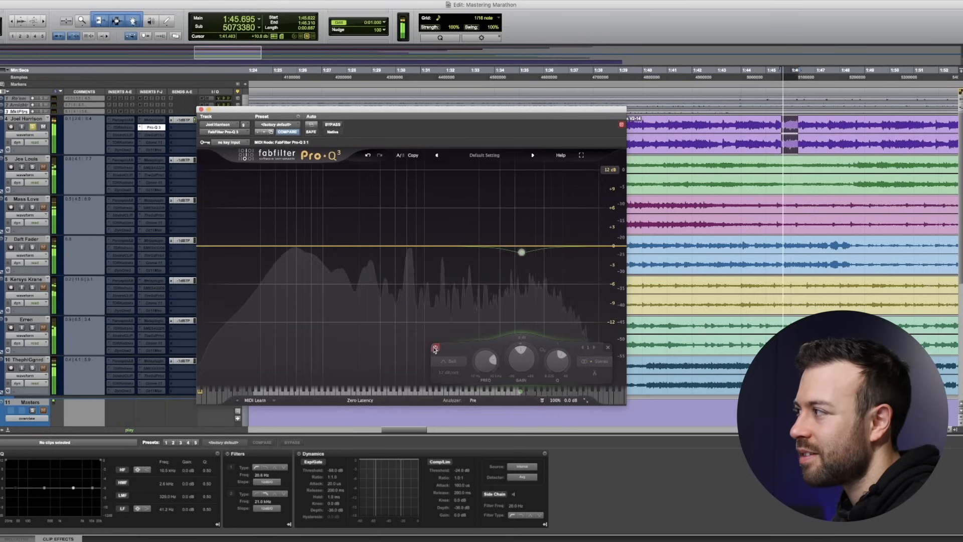
left_click(435, 347)
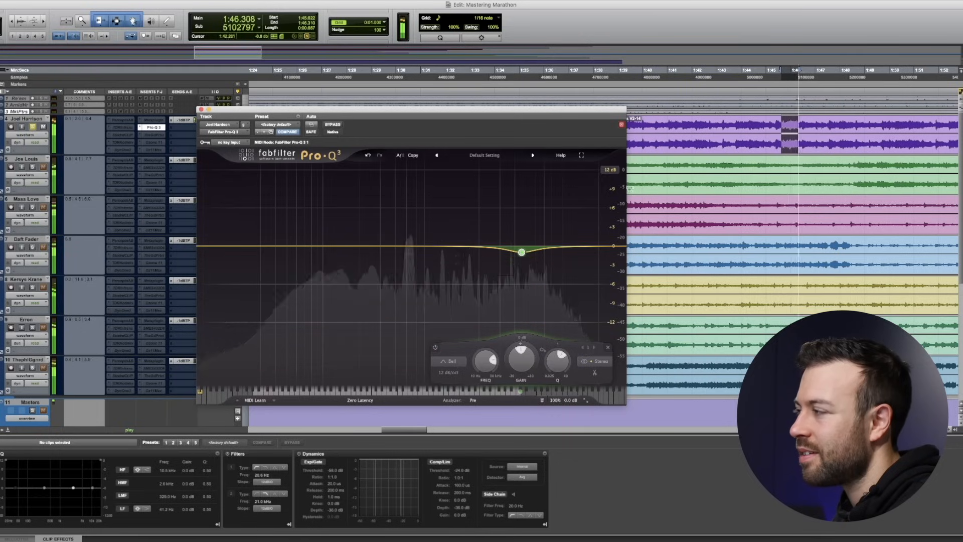
key("space")
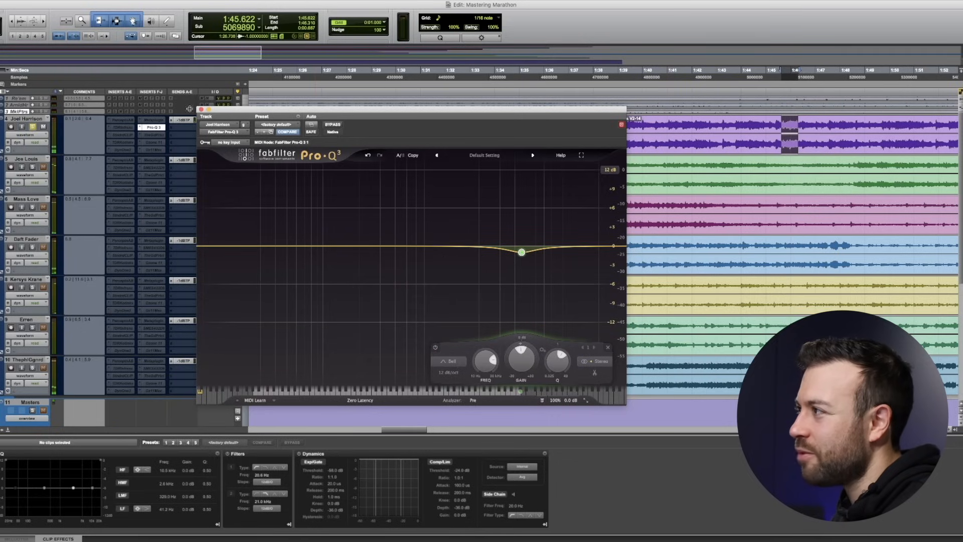
Move Pro-Q 3 clear of the Tears waveform and play the passage from 1:39.551 to 1:52.700
left_click_drag(235, 114, 408, 202)
key("alt+a")
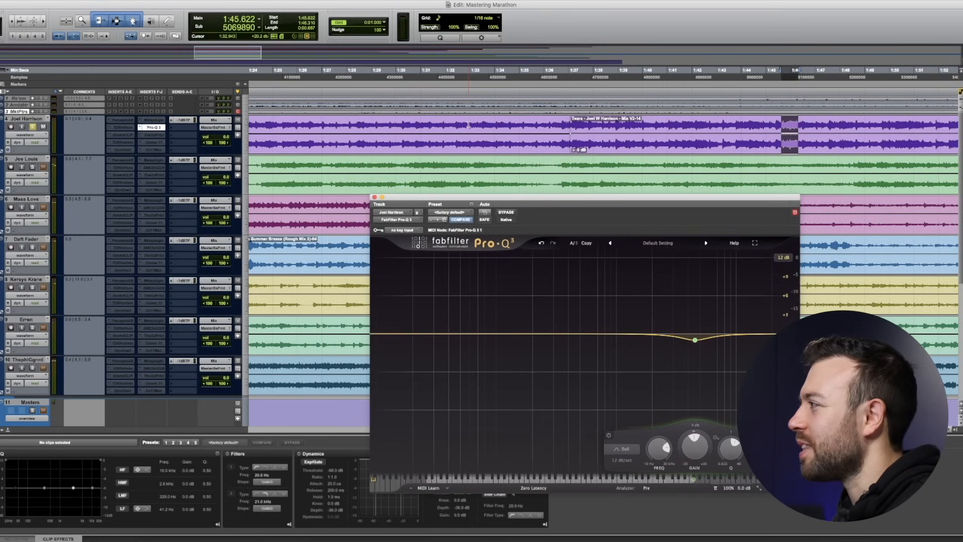
left_click_drag(555, 76, 596, 74)
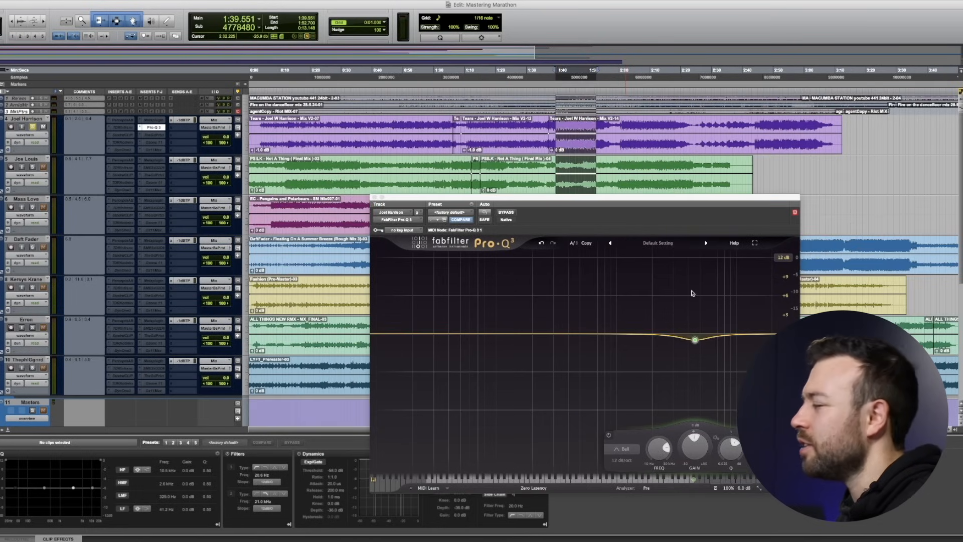
key("space")
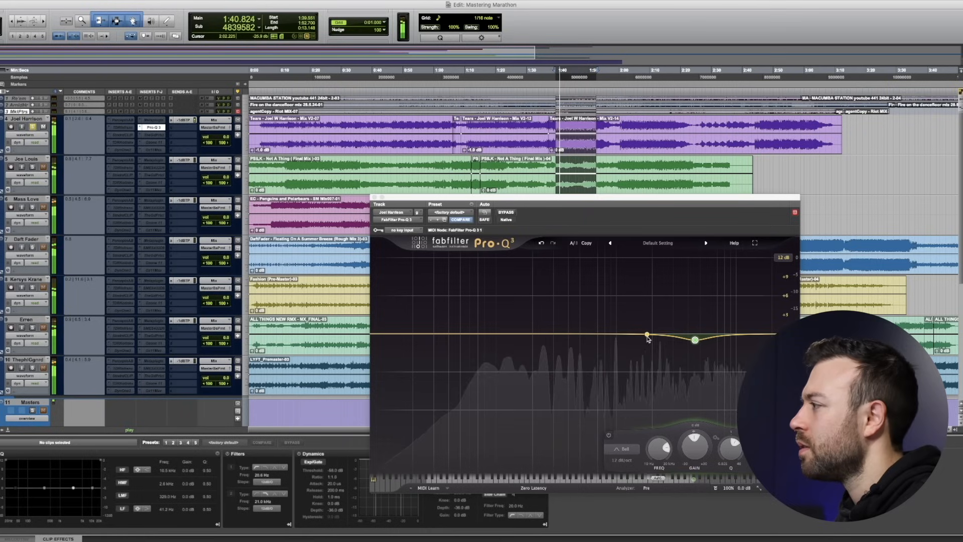
Add a second Pro-Q 3 bell band with a gentle boost at about 1957 Hz and compare the EQ against bypass
left_click_drag(646, 337, 661, 295)
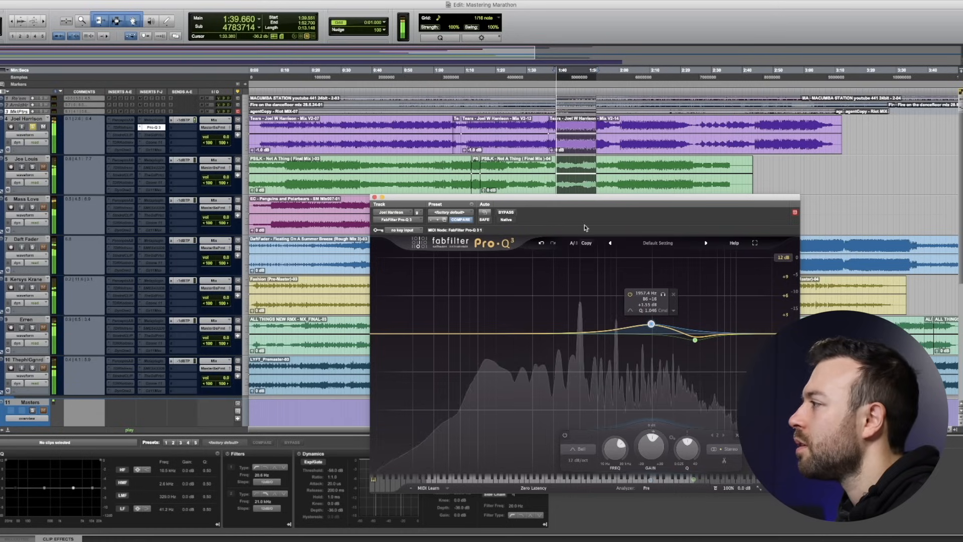
left_click(506, 213)
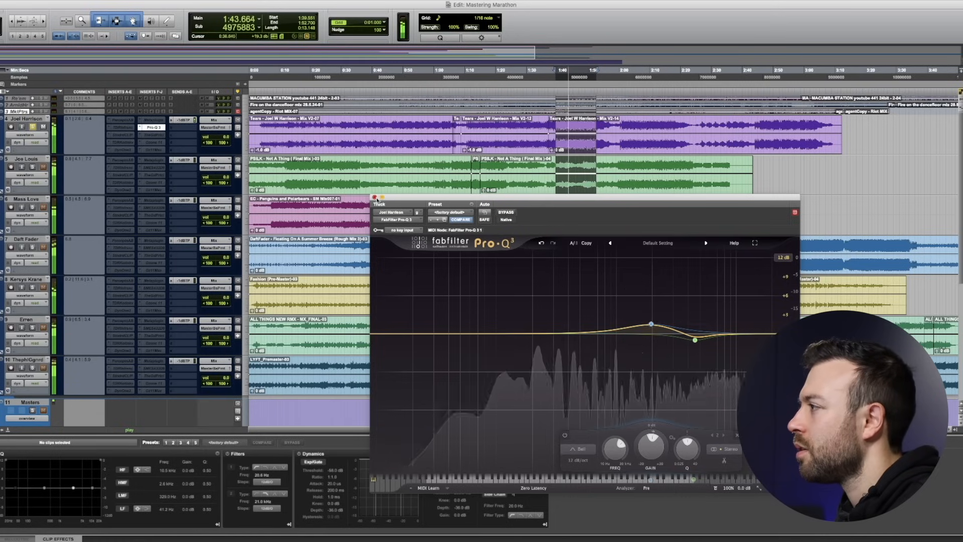
left_click(375, 197)
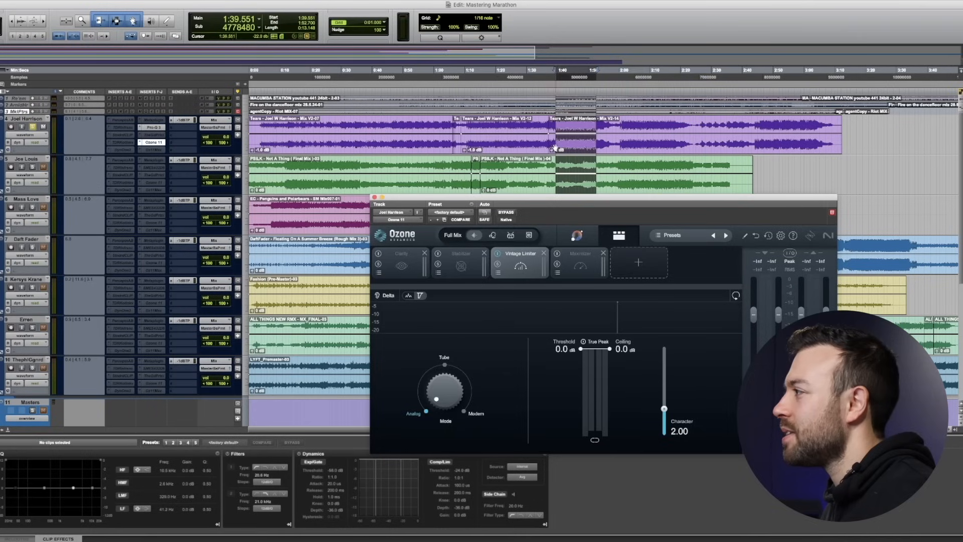
Try a short crossfade at the boundary before the last Tears clip and undo it
left_click_drag(555, 148, 544, 148)
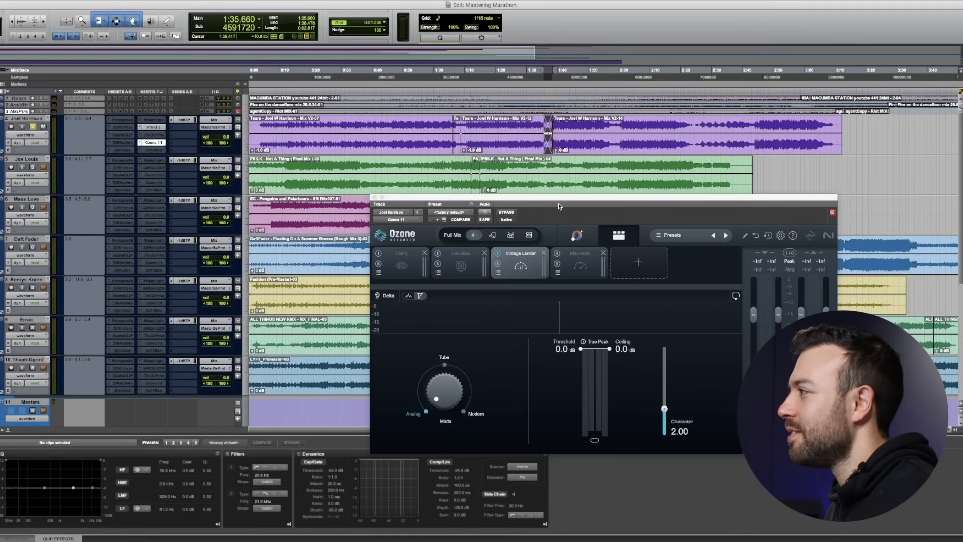
left_click(588, 143)
key("super+z")
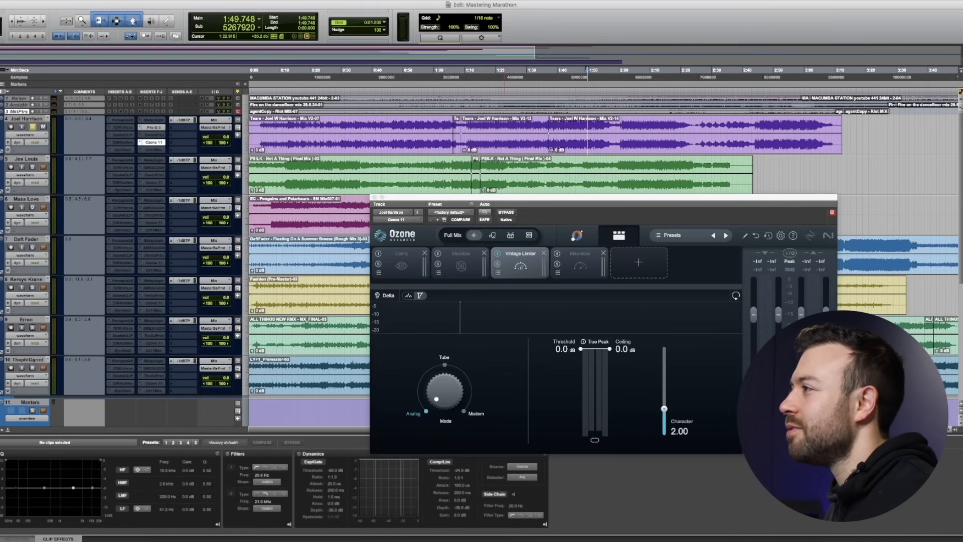
left_click(61, 7)
left_click(50, 17)
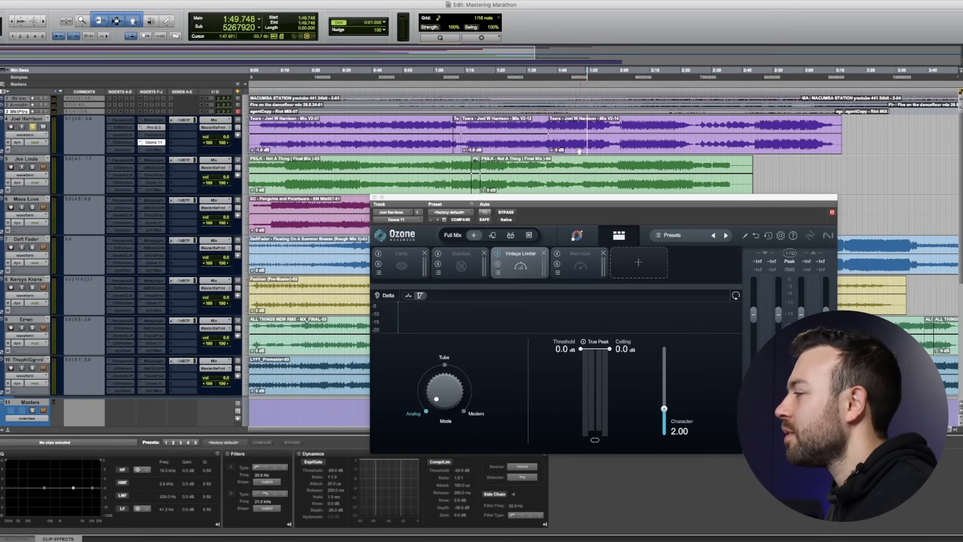
Play the Tears passage from 1:37.405 to 1:50.687 and set the Ozone 11 Vintage Limiter threshold to -6 dB
left_click_drag(590, 129, 548, 129)
key("space")
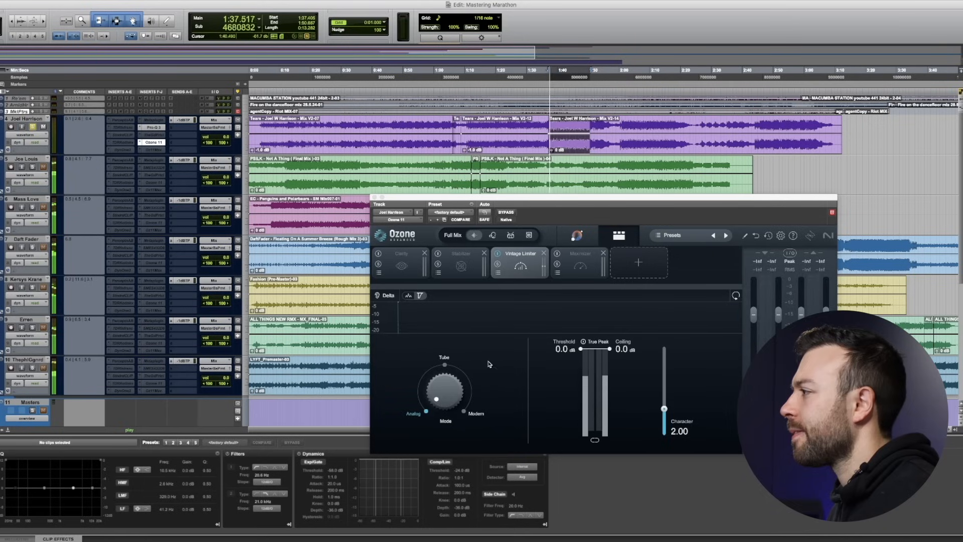
left_click(562, 349)
type("-6")
key("Return")
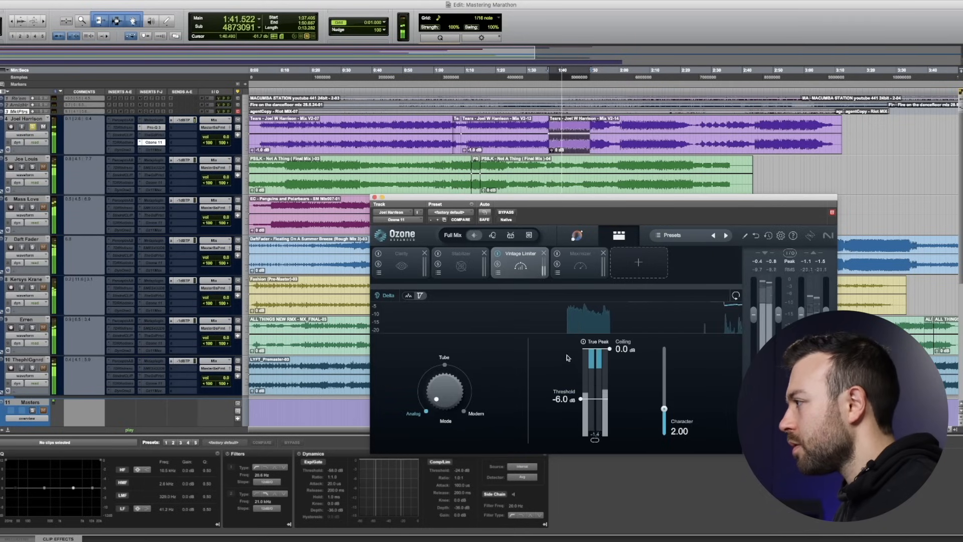
Set the Vintage Limiter threshold to -3 dB
left_click(559, 400)
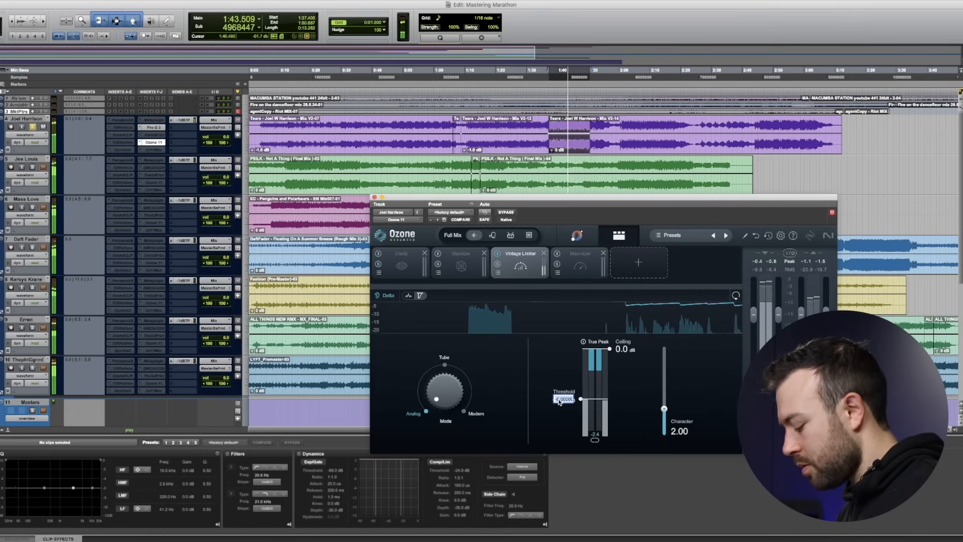
type("-3")
key("Return")
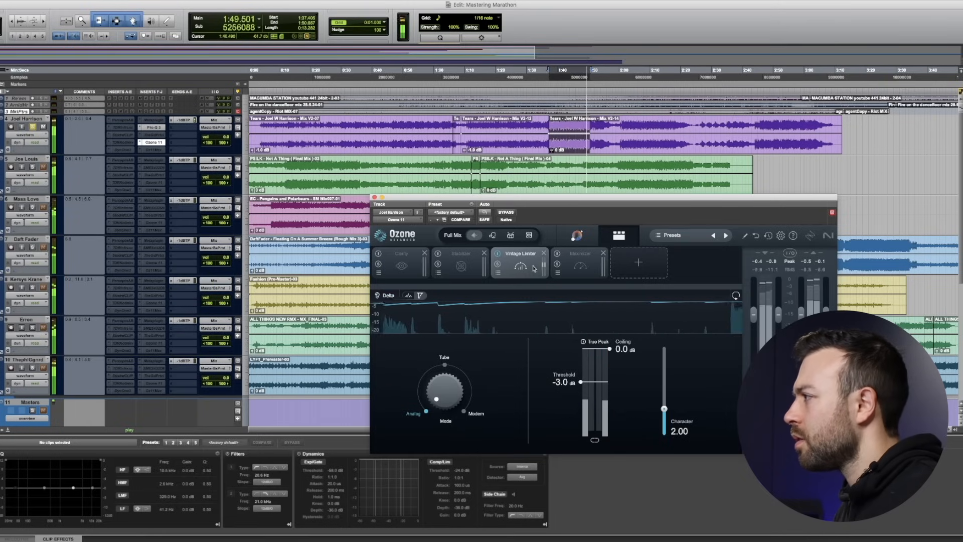
Enable the Maximizer module in Ozone 11 and set its gain to +2 dB
left_click(578, 264)
left_click(557, 254)
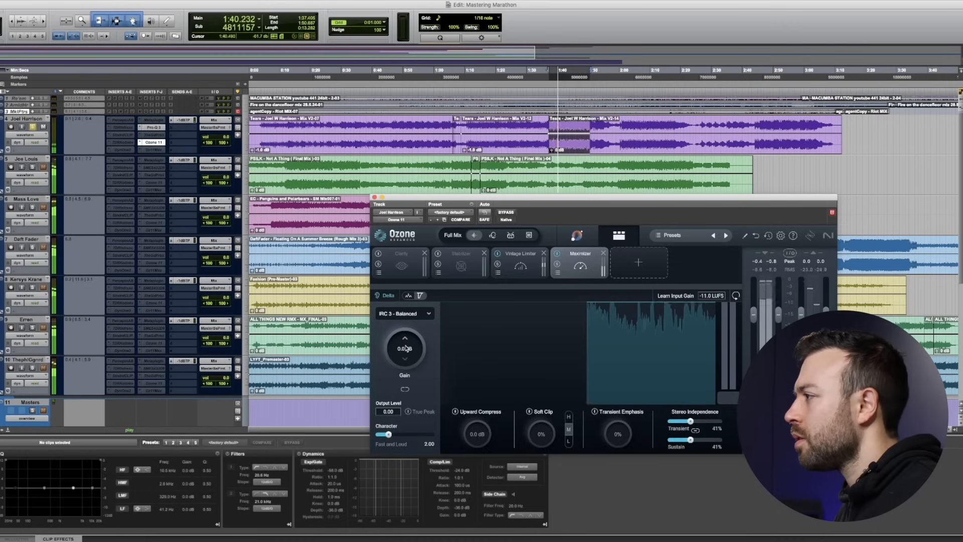
double_click(404, 348)
key("Return")
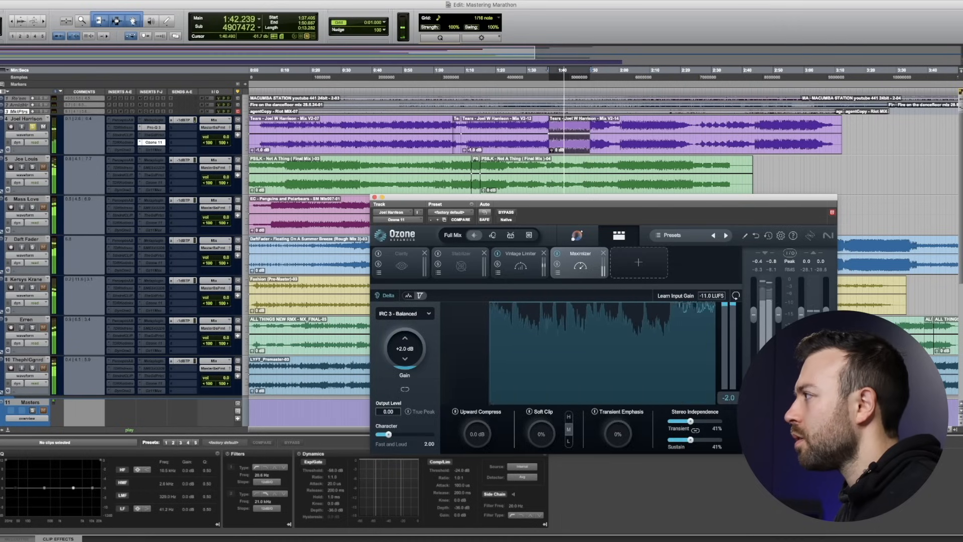
Set the Maximizer gain to +1 dB
double_click(404, 348)
type("1")
key("Return")
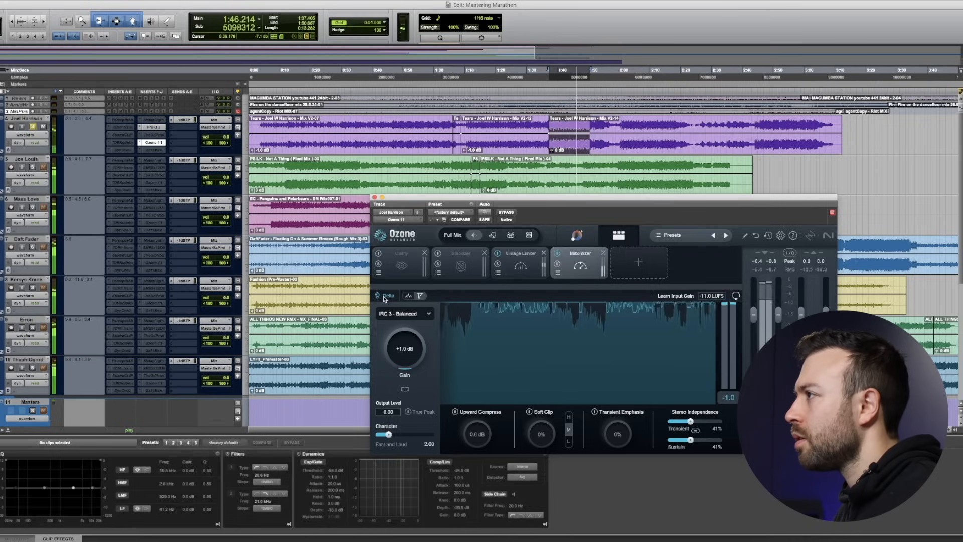
Check loudness and levels in Insight 2 on the Master 1 track, and return to Ozone 11 on the Tears track
scroll(174, 285, "down", 6)
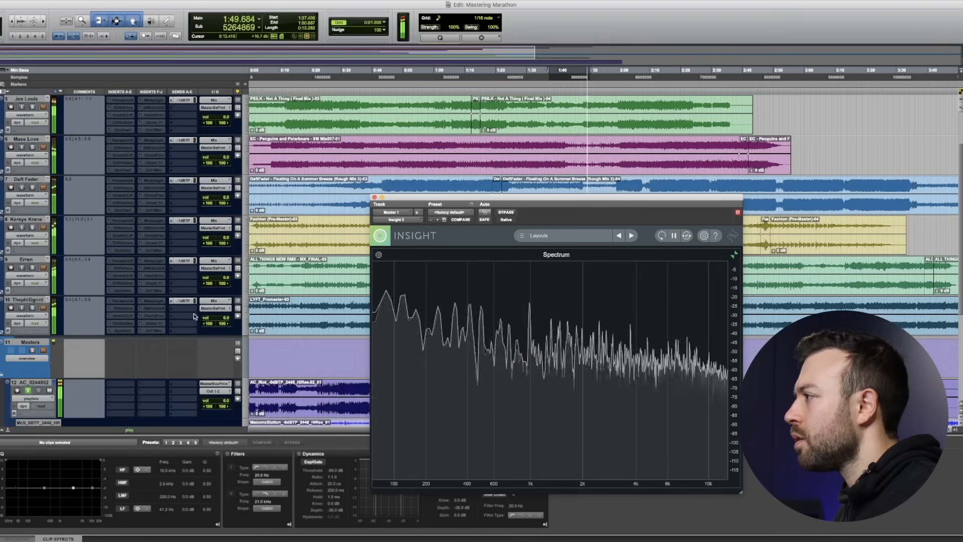
scroll(739, 250, "up", 2)
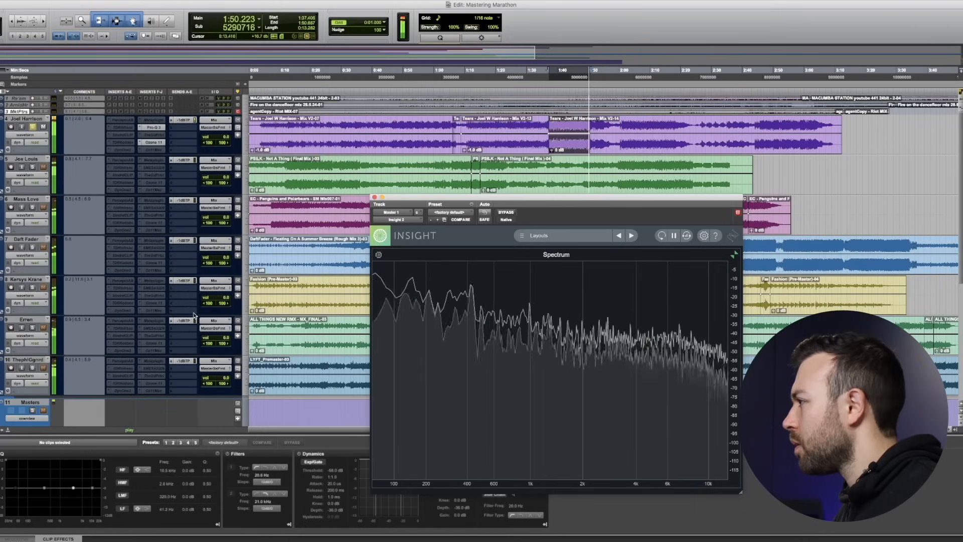
left_click(735, 254)
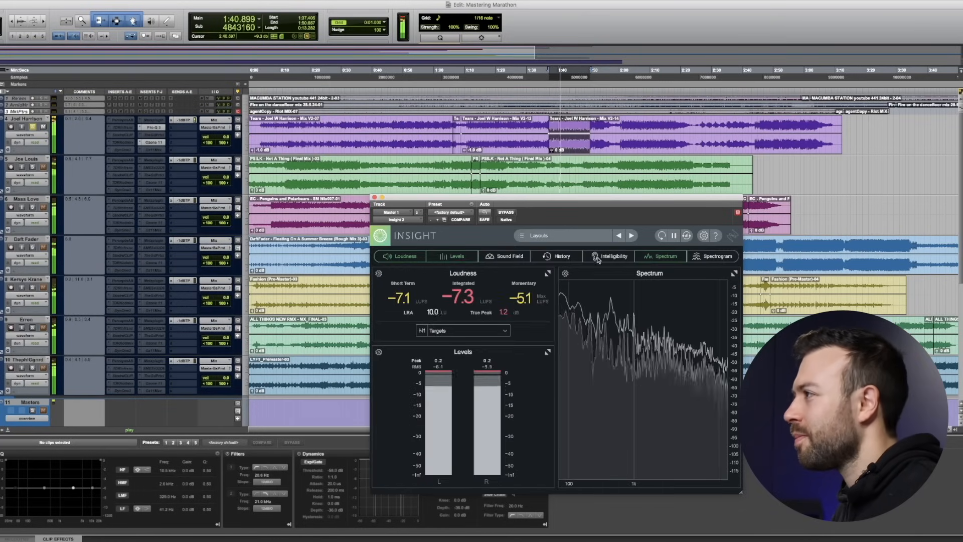
left_click(160, 143)
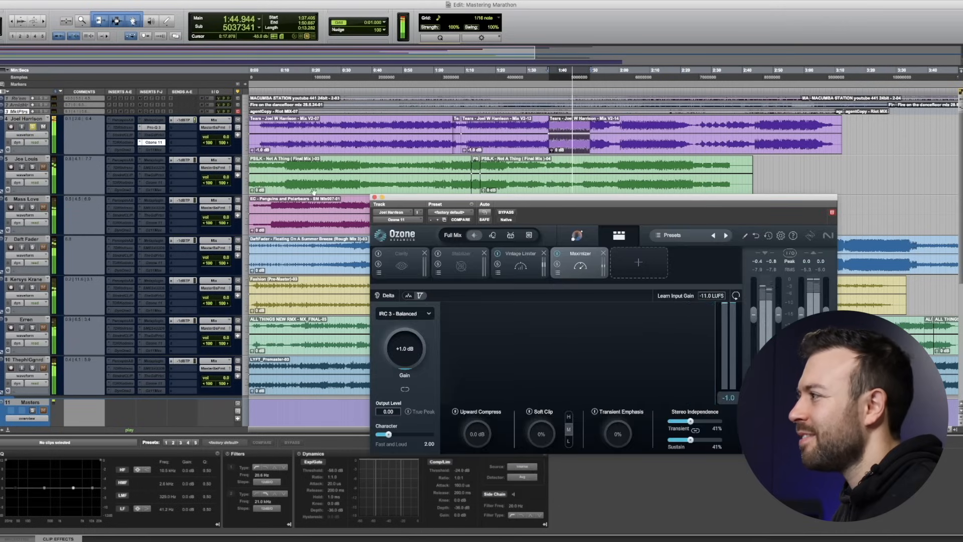
Set the Vintage Limiter threshold to -2.5 dB and return to the Maximizer module
left_click(514, 270)
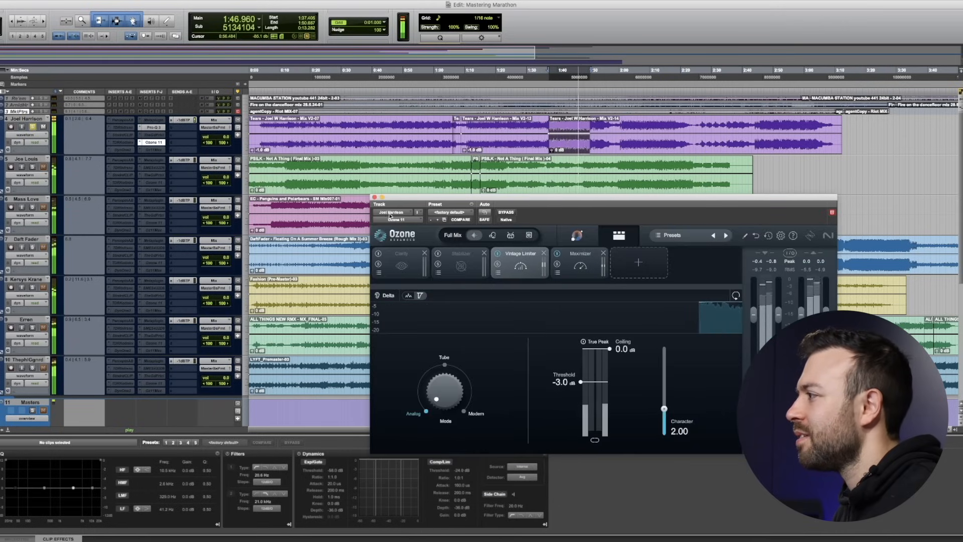
left_click_drag(558, 388, 557, 381)
double_click(562, 373)
type("2")
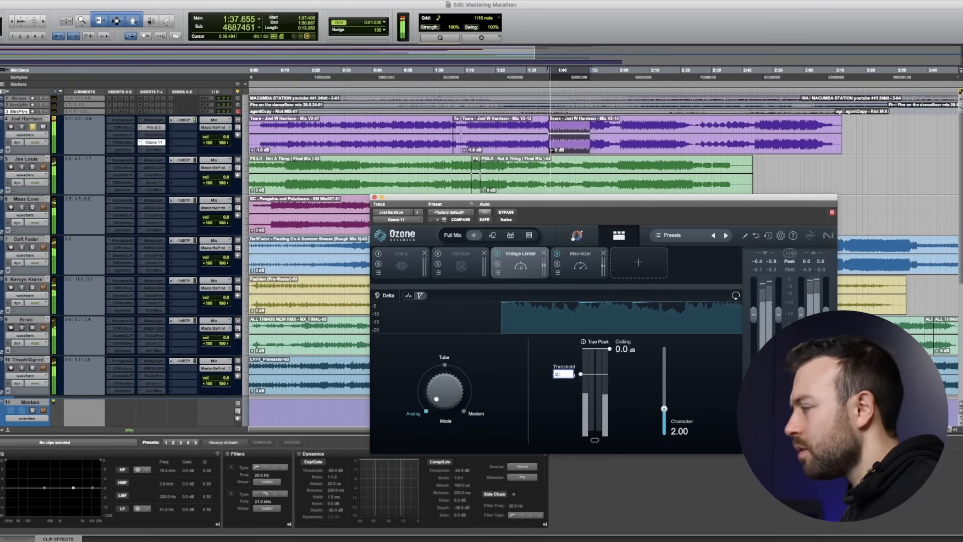
key("Return")
left_click(580, 263)
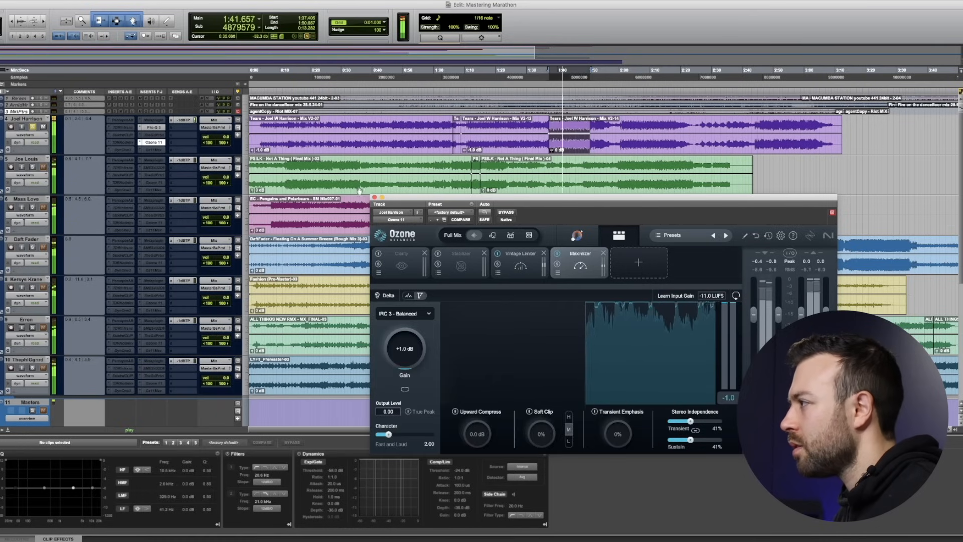
Check loudness and levels in Insight 2 on the Master 1 track during playback, and stop playback
left_click(375, 197)
scroll(190, 270, "down", 8)
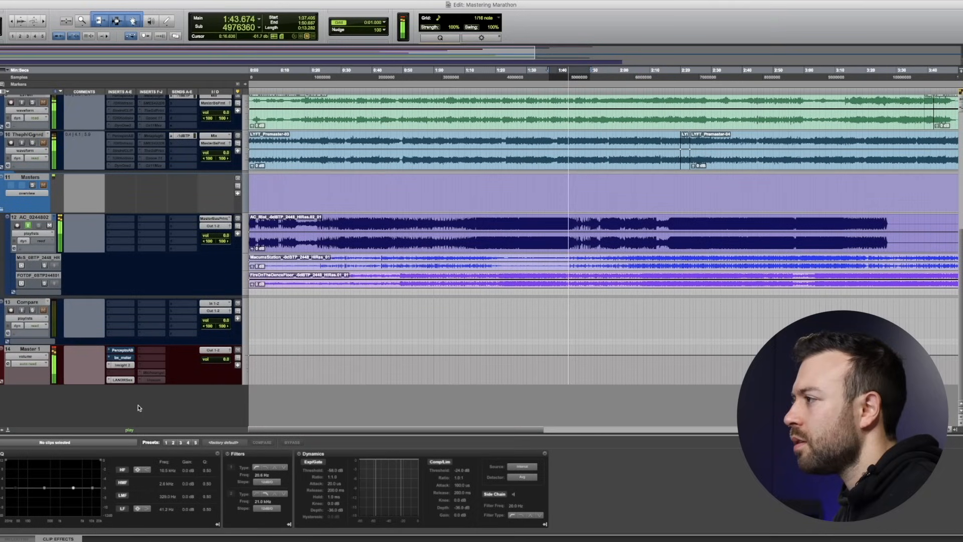
left_click(123, 366)
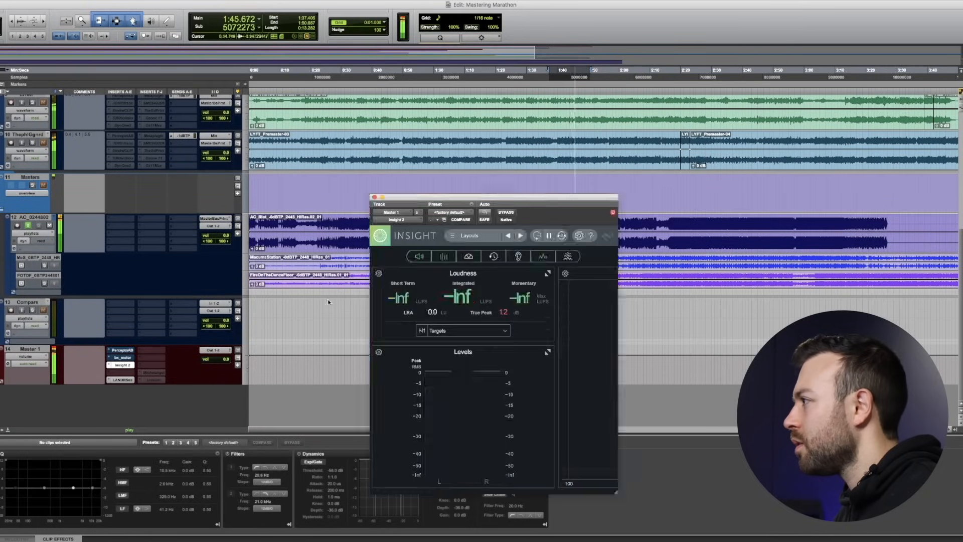
scroll(200, 321, "up", 10)
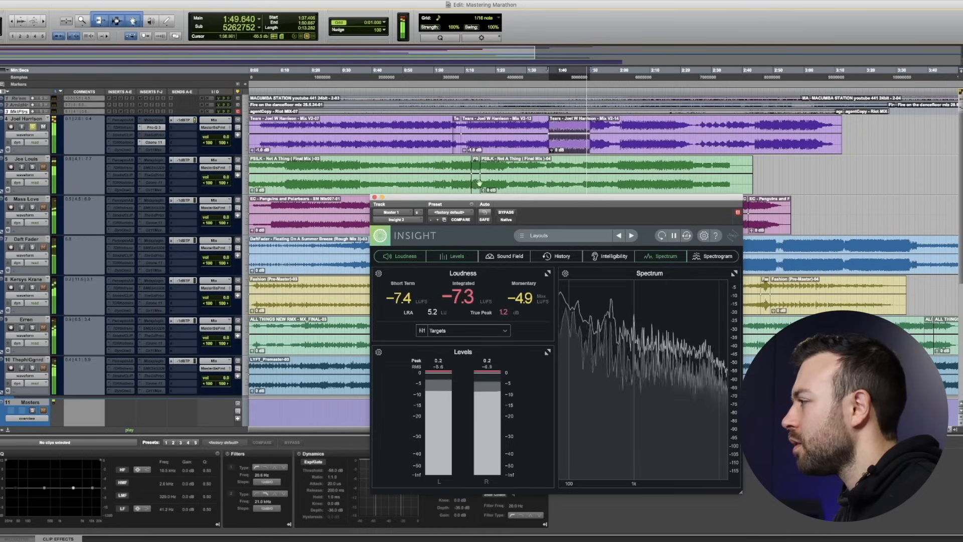
key("space")
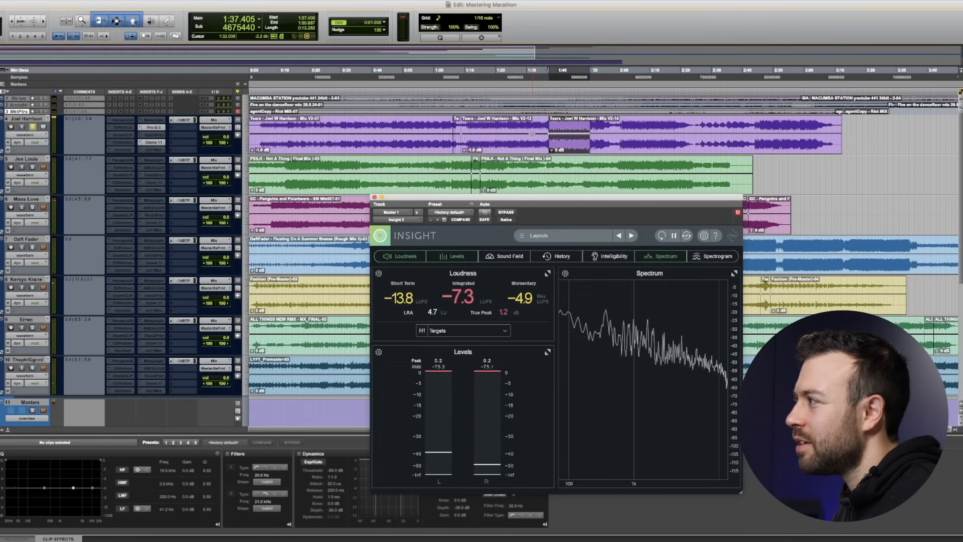
Select the Tears clips from the song's start up to the final clip at about 1:37
left_click(601, 149)
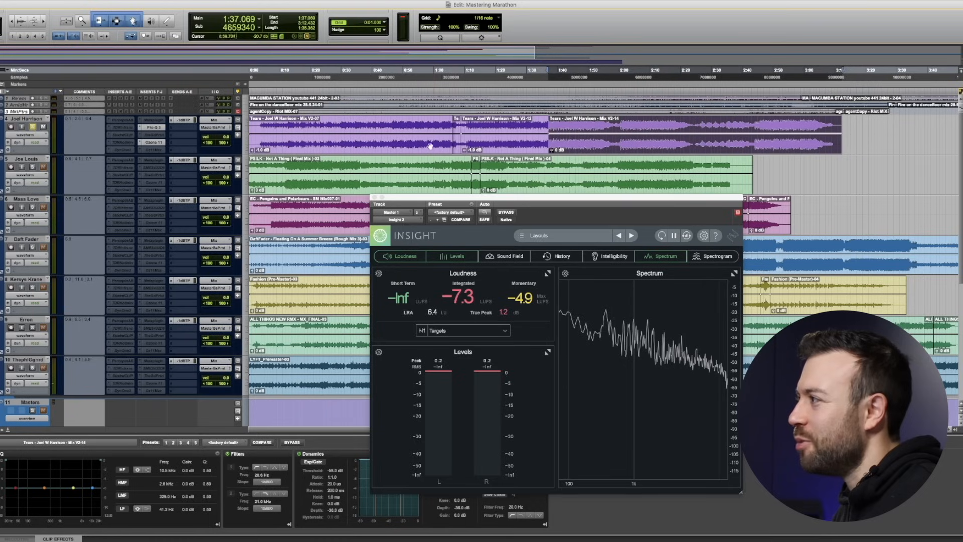
left_click(454, 147)
left_click(507, 149, "shift")
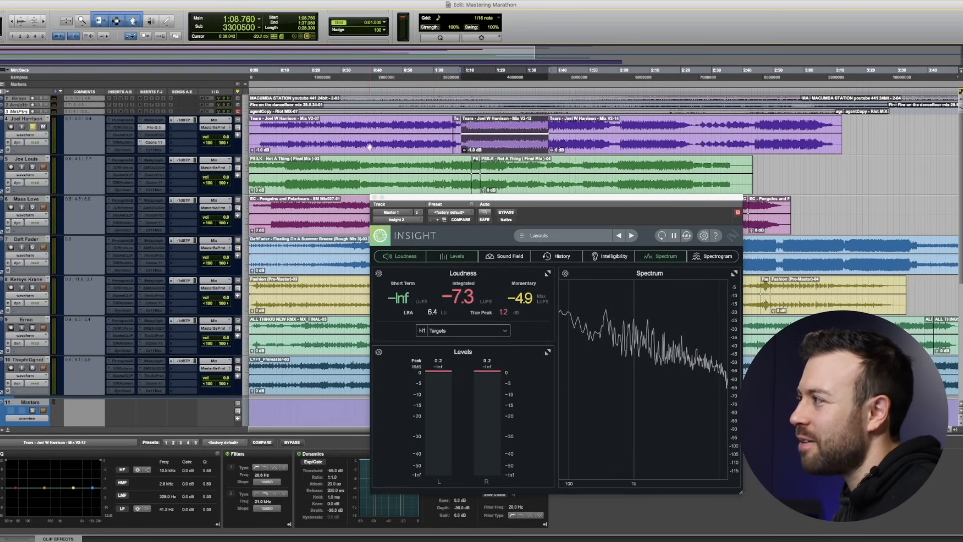
left_click(394, 122, "shift")
Review the Pro-Q 3 curve and the Ozone 11 Vintage Limiter and Maximizer settings on the Tears track
left_click(154, 127)
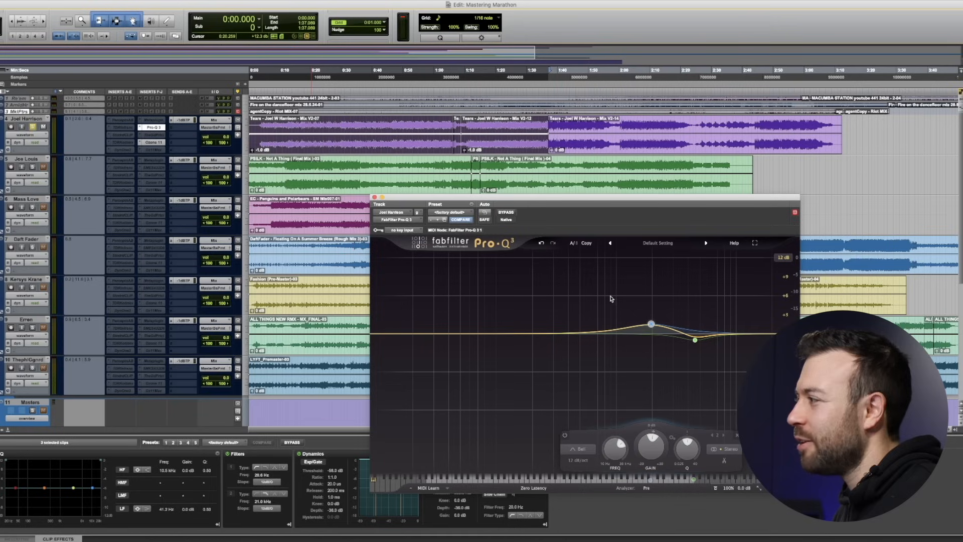
left_click(158, 143)
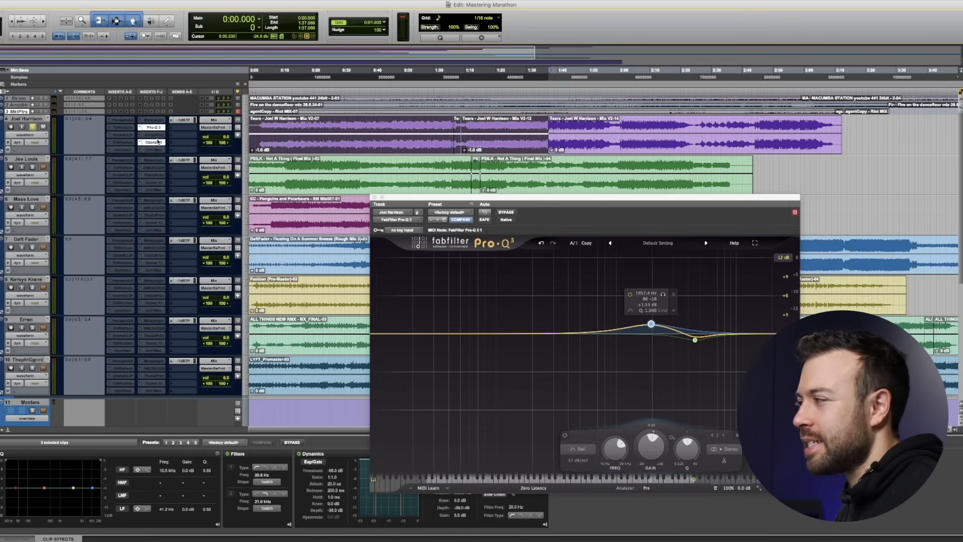
left_click(512, 275)
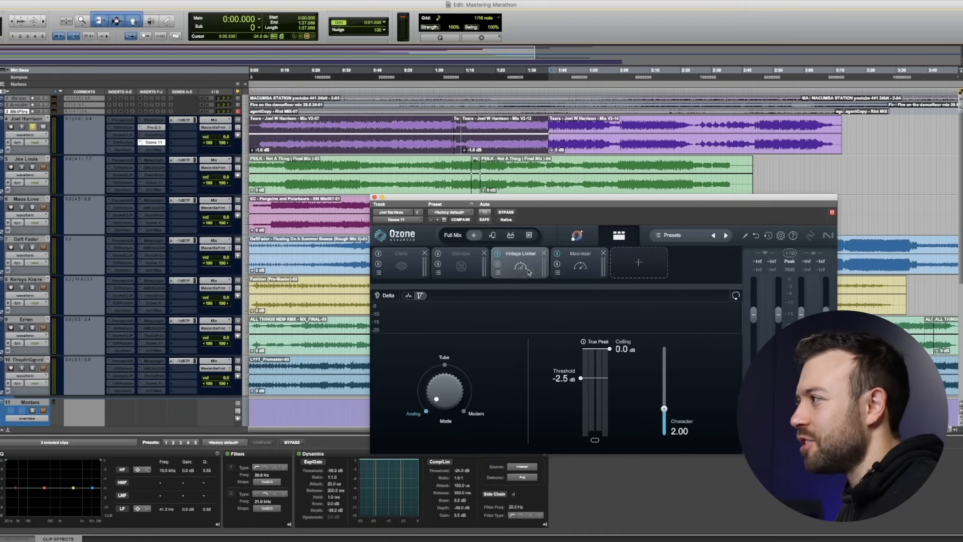
left_click(591, 271)
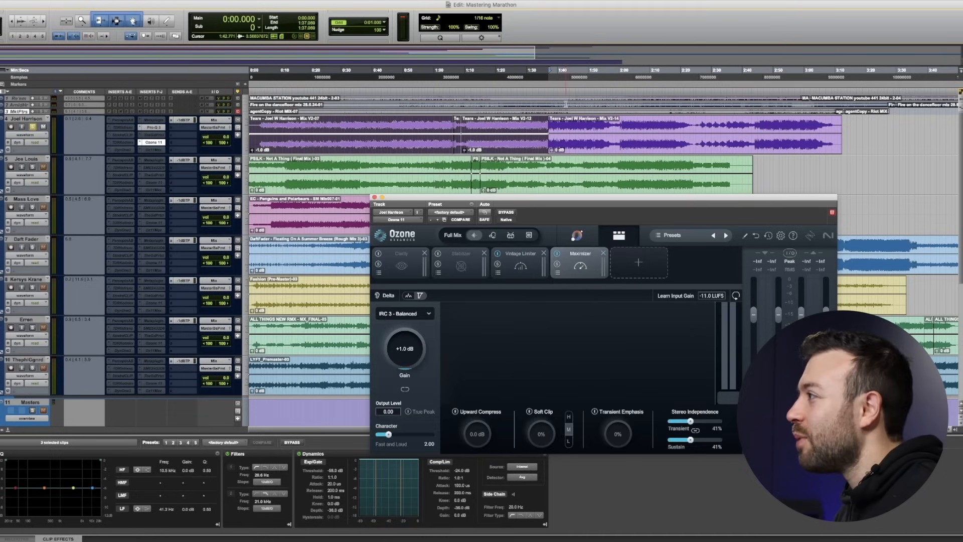
Play the Tears section from about 1:38 to 1:54 and check its spectrum in Pro-Q 3
left_click_drag(554, 73, 601, 73)
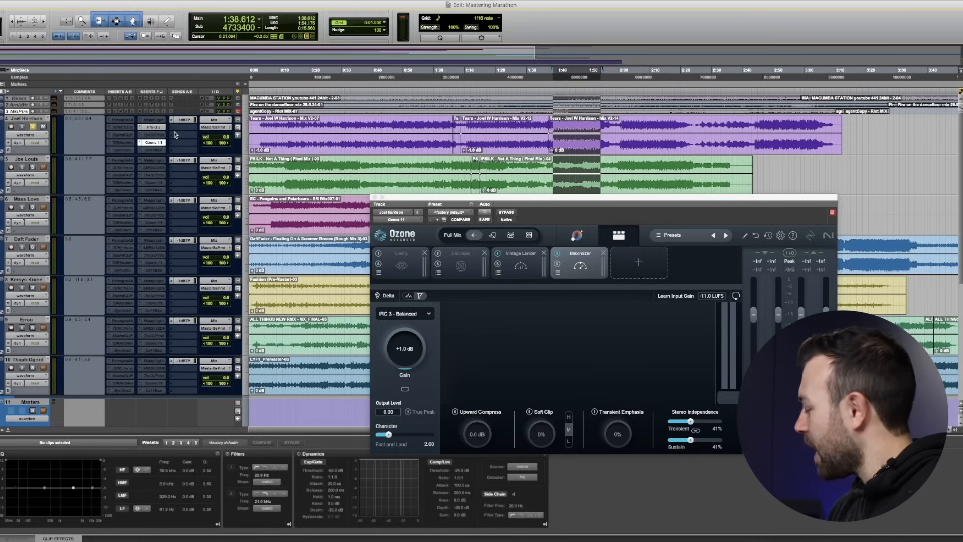
key("space")
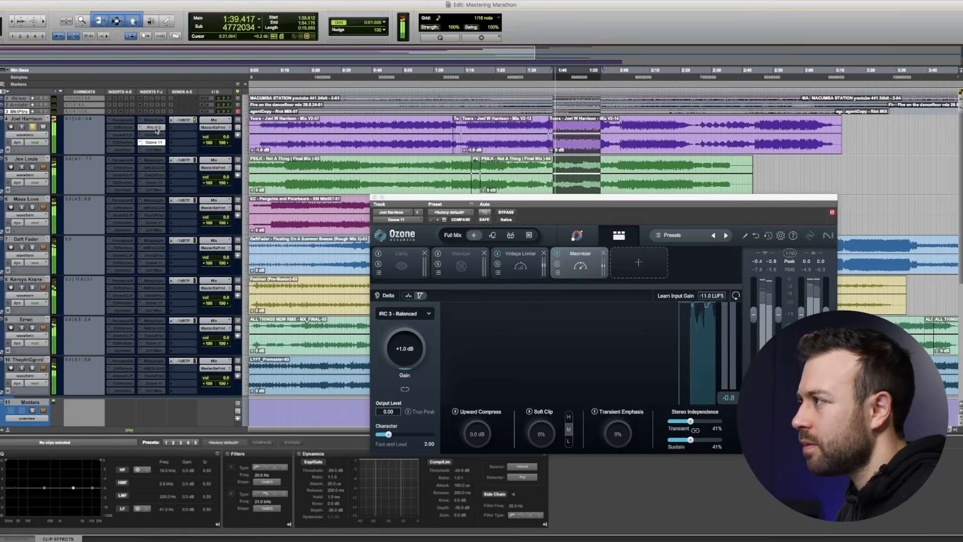
left_click(154, 127)
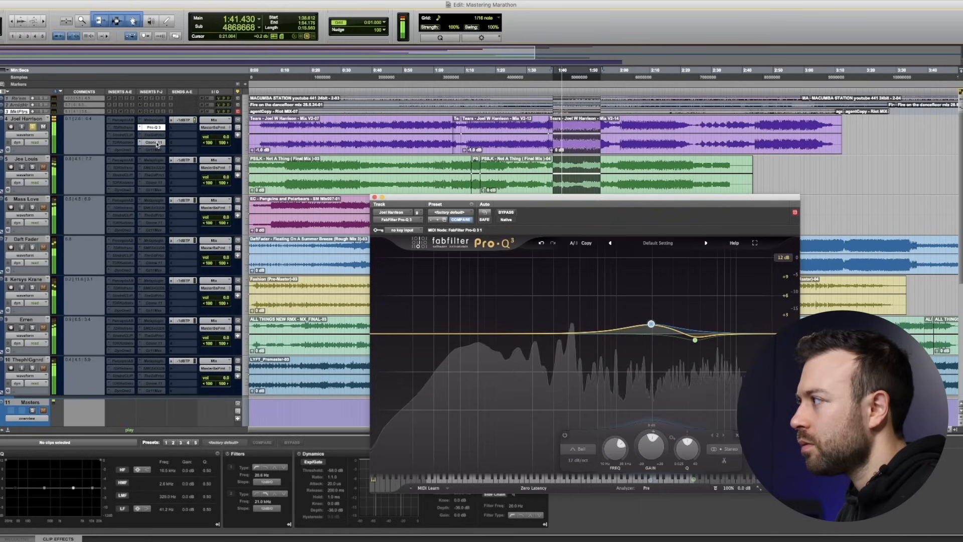
left_click(150, 205)
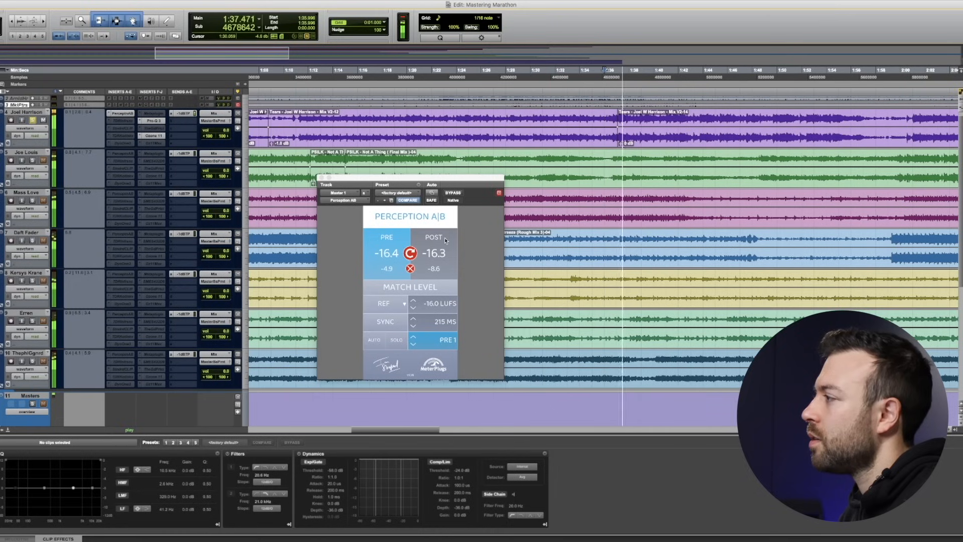
Compare the Tears song before and after mastering by alternating PRE and POST in Perception AB, and stop playback
left_click(445, 241)
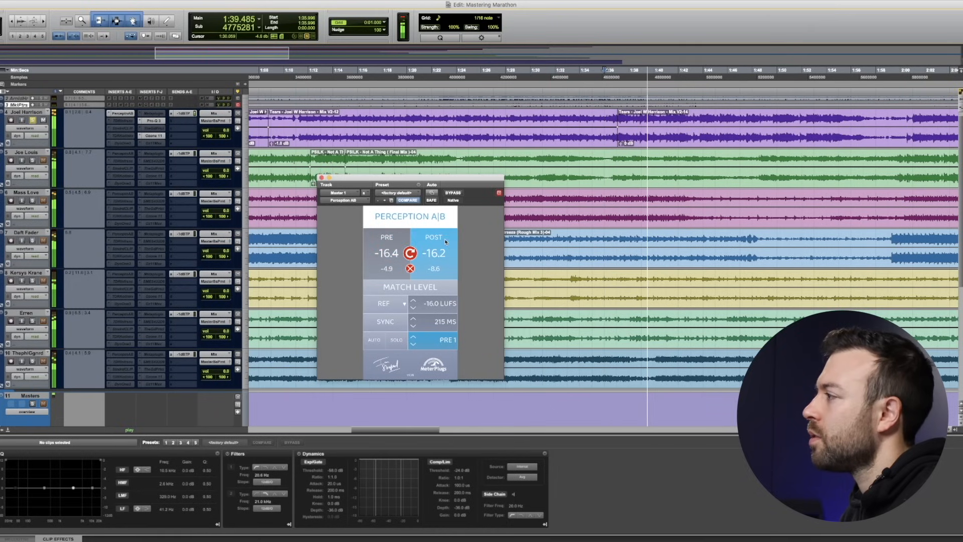
left_click(389, 243)
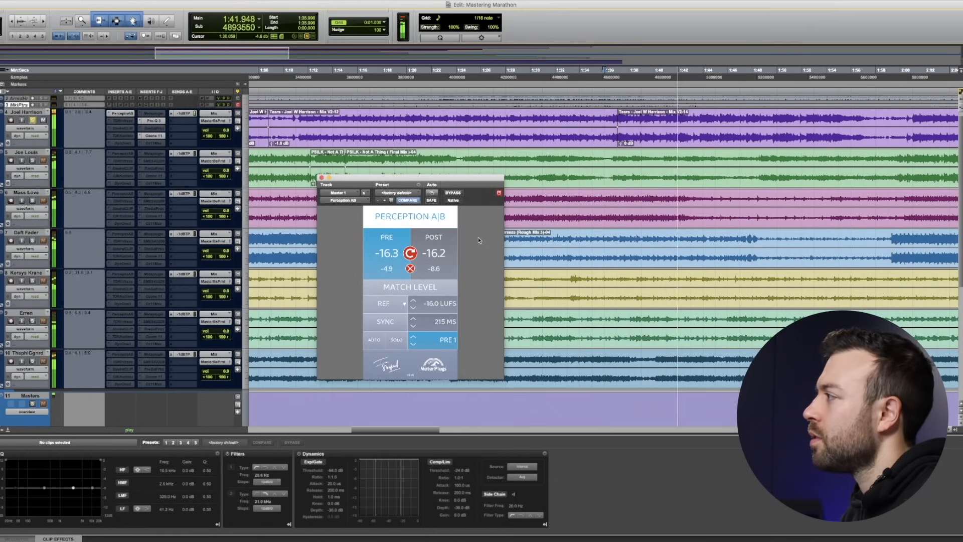
left_click(446, 239)
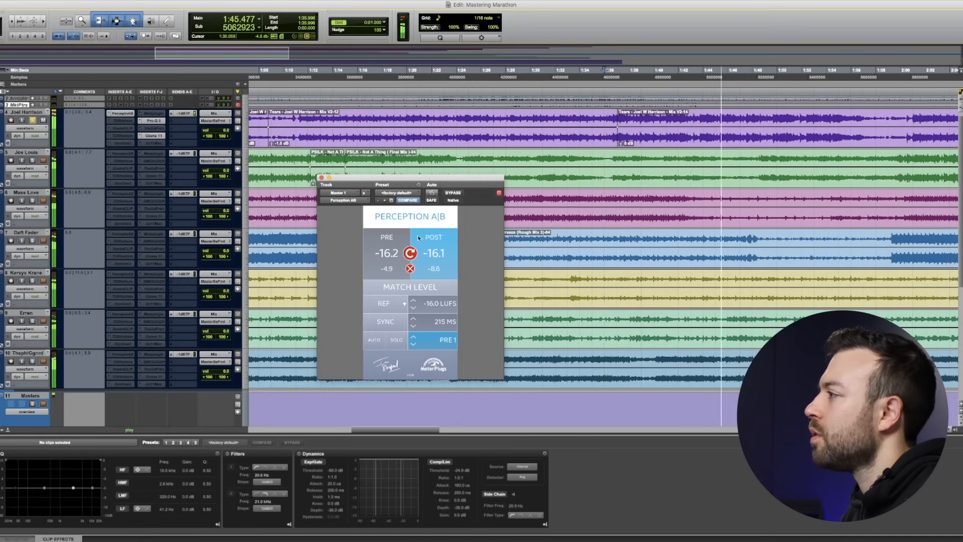
left_click(436, 239)
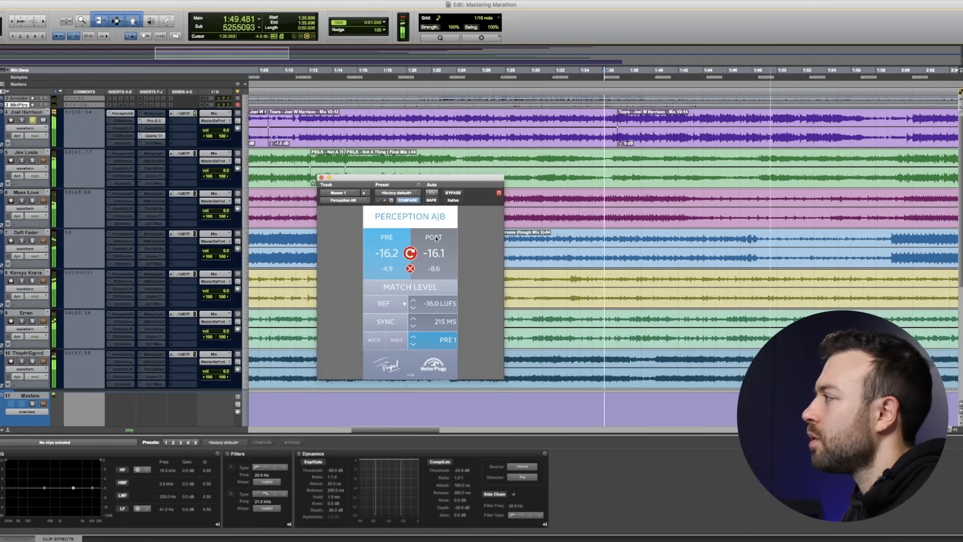
left_click(436, 239)
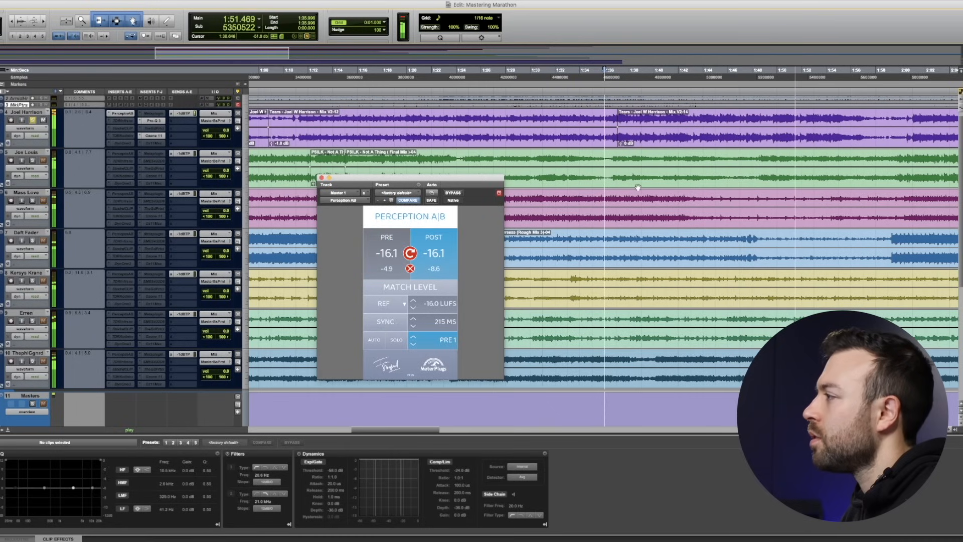
key("r")
key("r")
key("space")
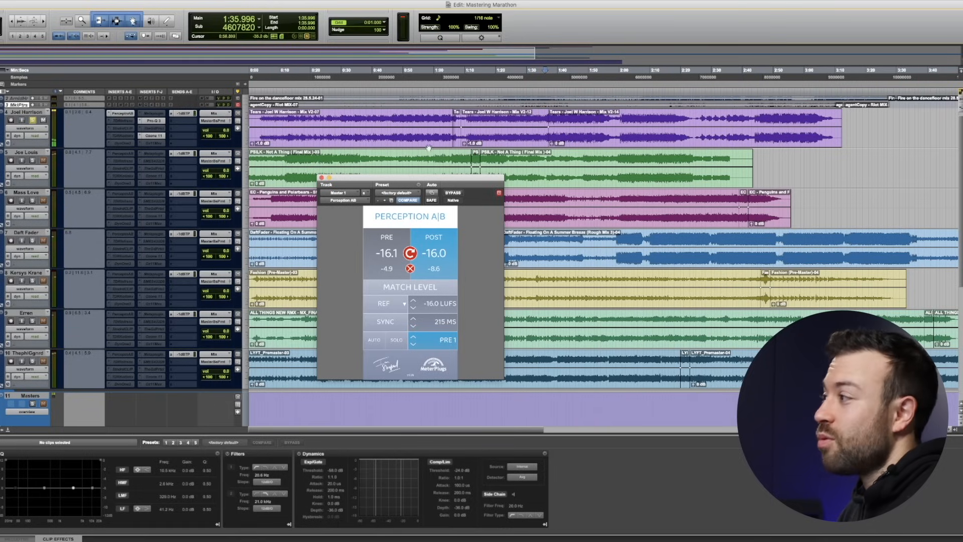
Play the Tears song from about 1:25 with Perception AB on POST
left_click(525, 77)
left_click(512, 85)
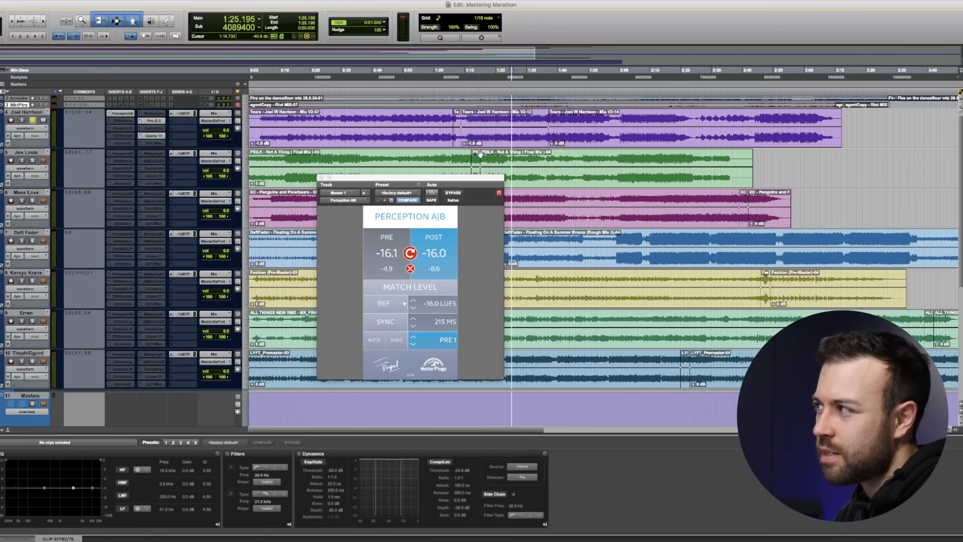
key("space")
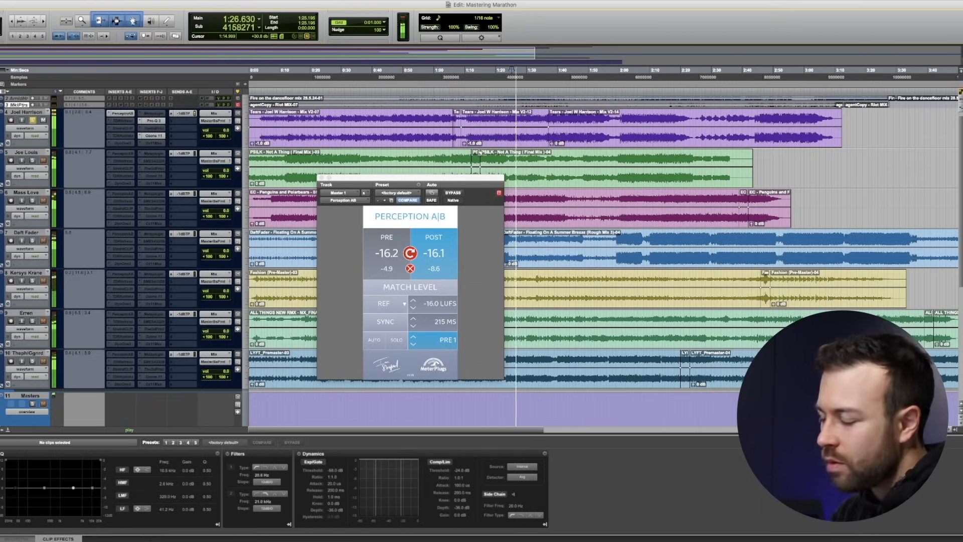
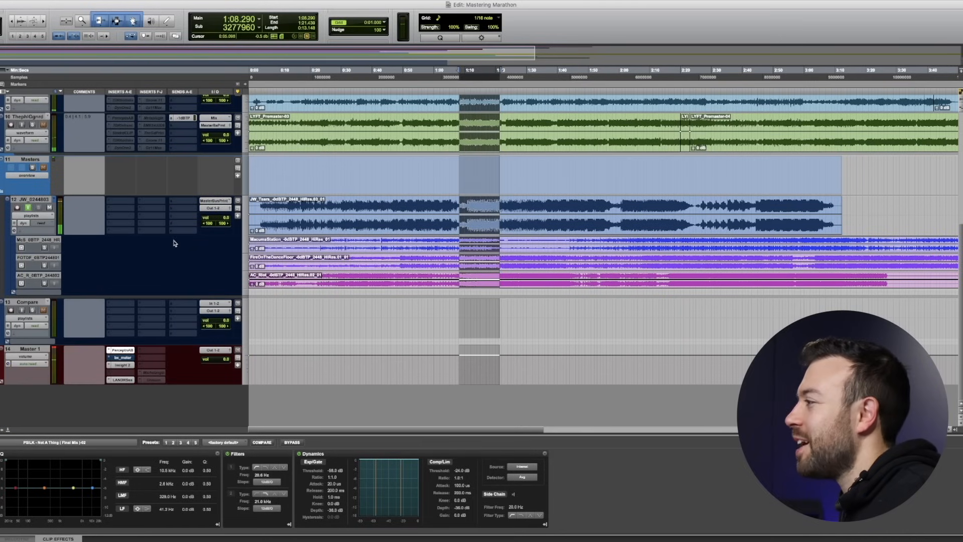
Open the Basslane Pro and DynOne inserts on the Not A Thing track to review their settings
scroll(175, 241, "up", 8)
left_click(122, 149)
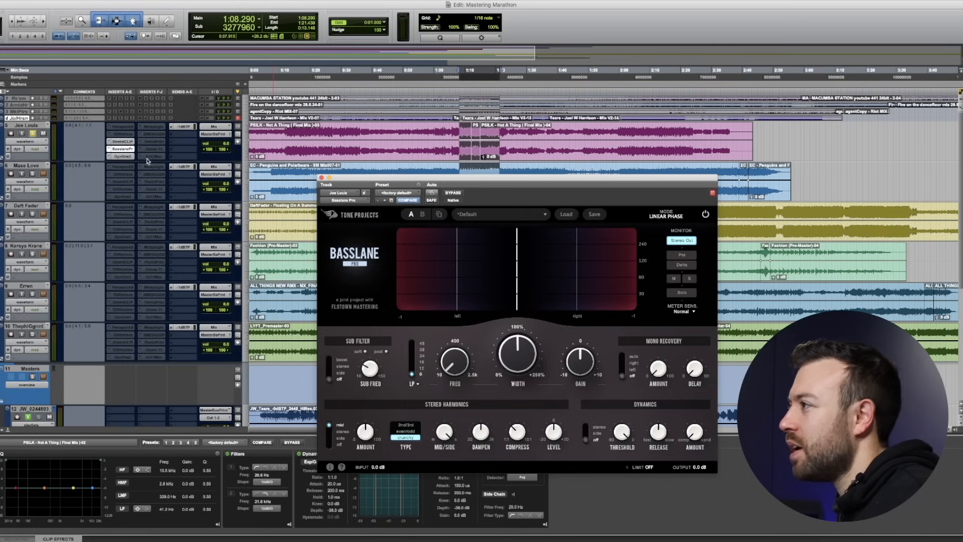
left_click(123, 156)
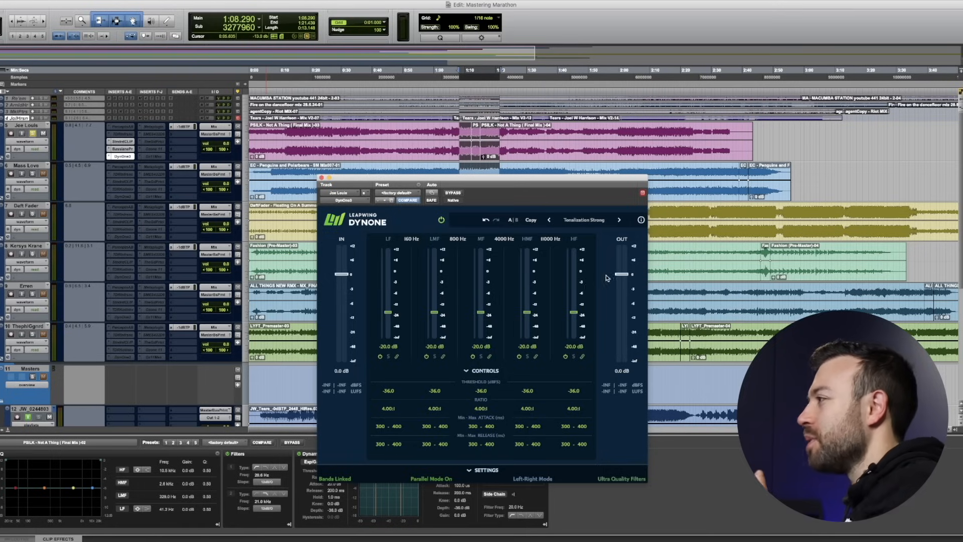
Activate the Perception AB insert on the Not A Thing track
scroll(113, 235, "down", 10)
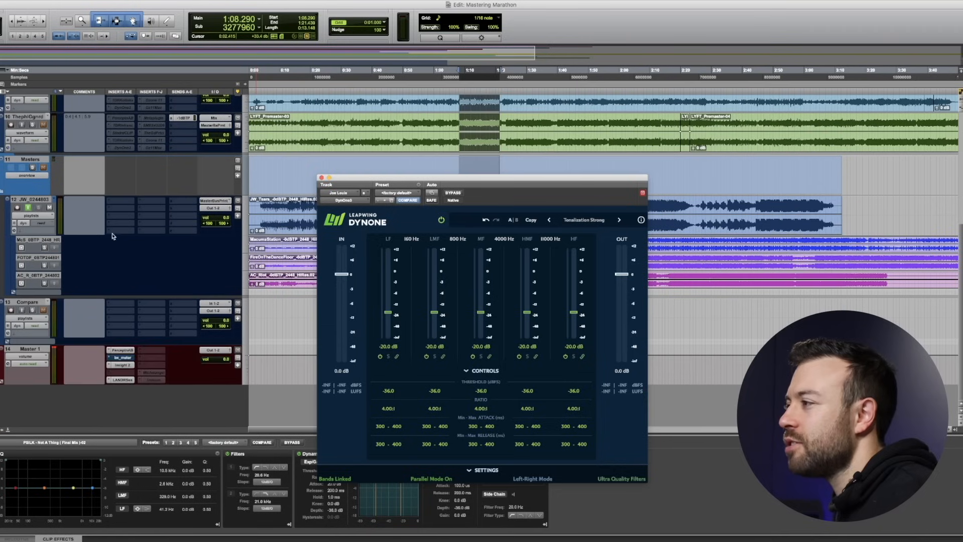
scroll(125, 321, "up", 10)
right_click(128, 131)
left_click(133, 131)
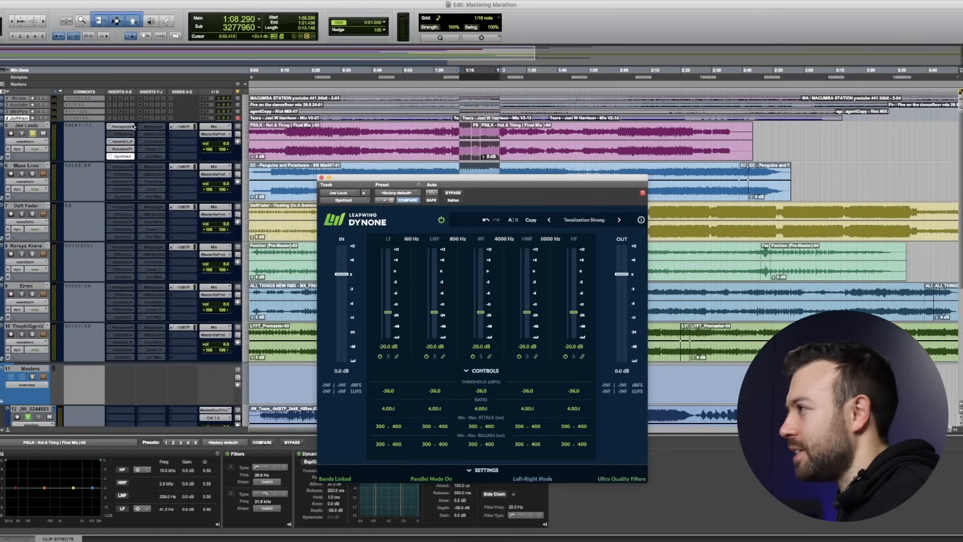
Play the selected Not A Thing section and compare PRE and POST in Perception AB on the Master 1 track
scroll(132, 127, "down", 10)
left_click(129, 350)
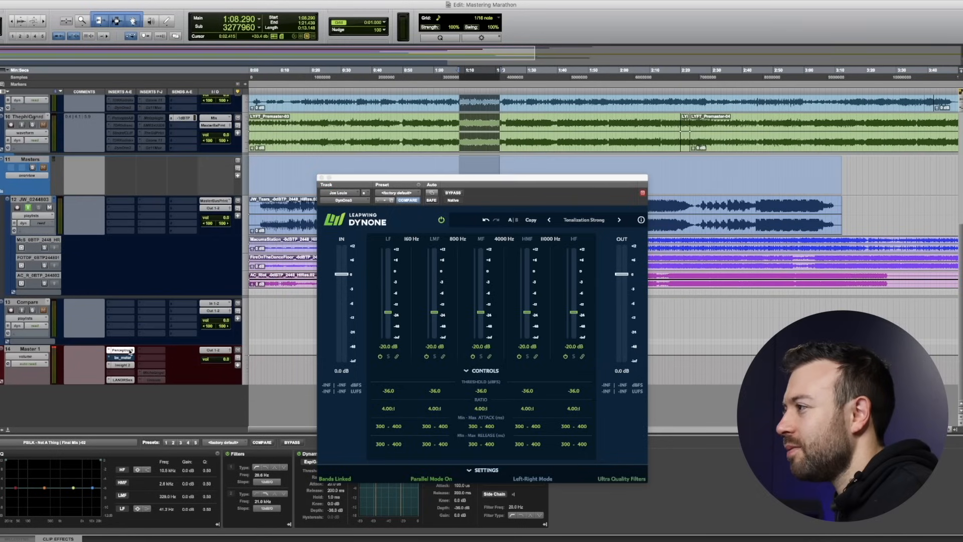
scroll(167, 330, "up", 10)
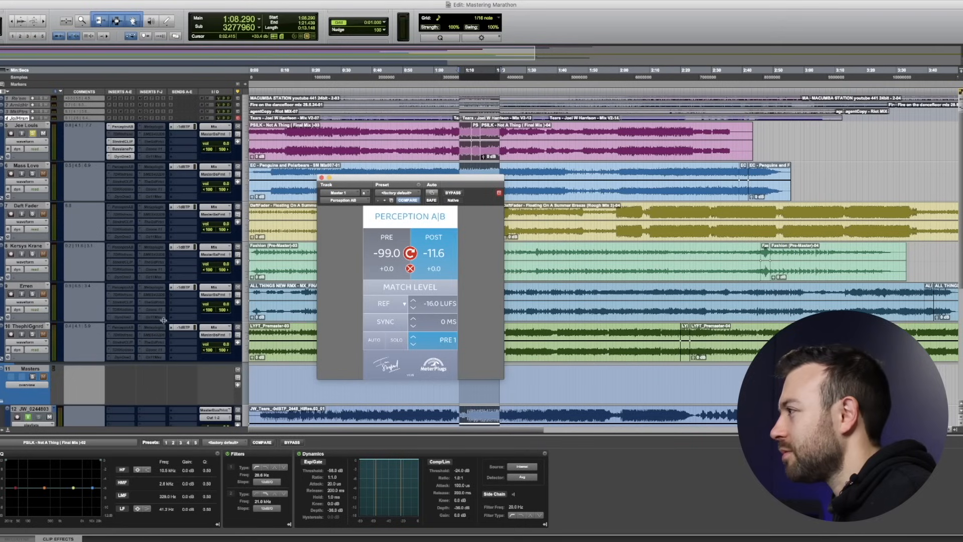
key("space")
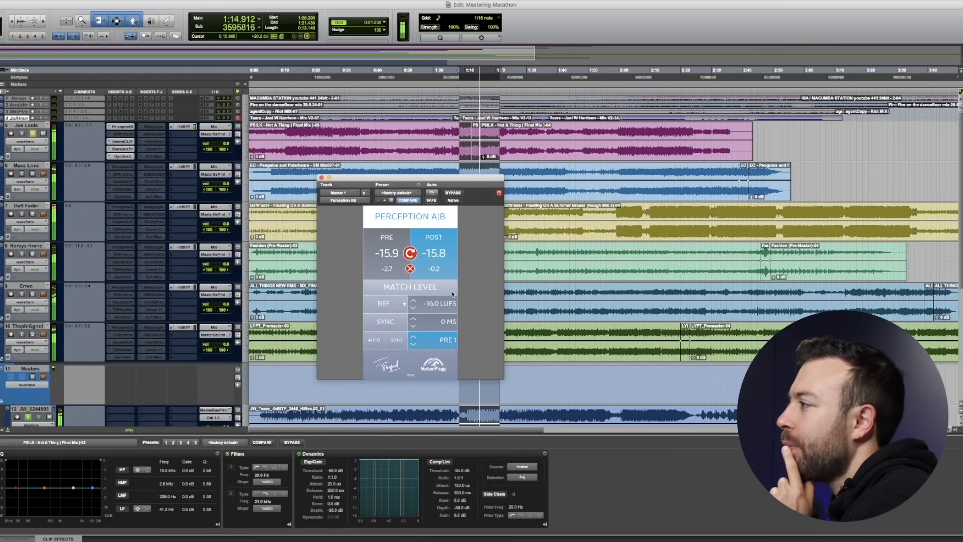
left_click(385, 256)
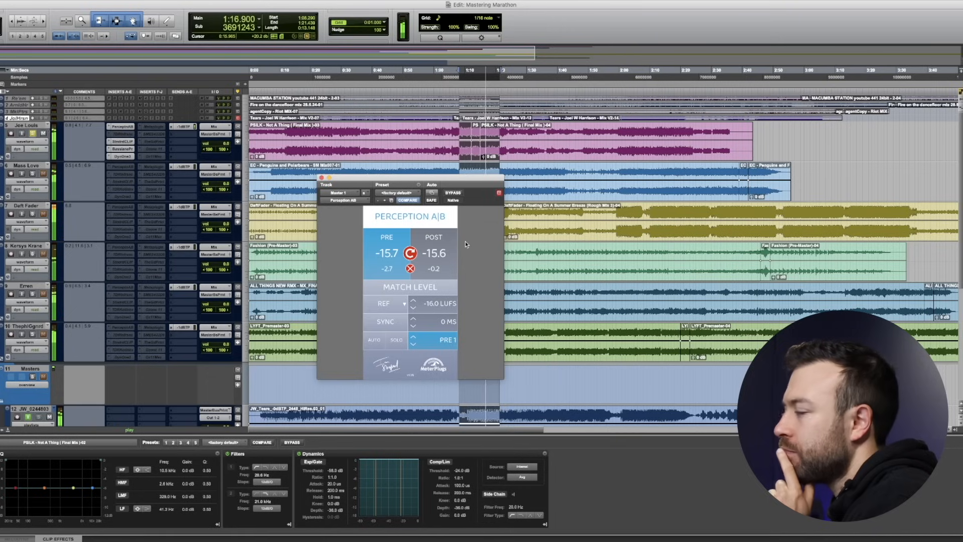
left_click(437, 253)
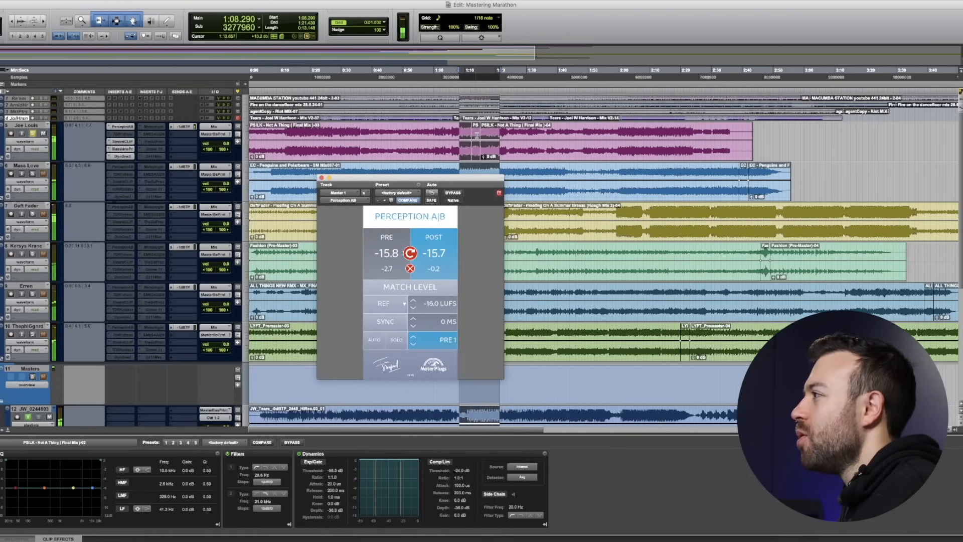
Play the Not A Thing section from about 1:18 to 1:21 and compare PRE and POST in Perception AB
left_click(484, 126)
double_click(485, 126)
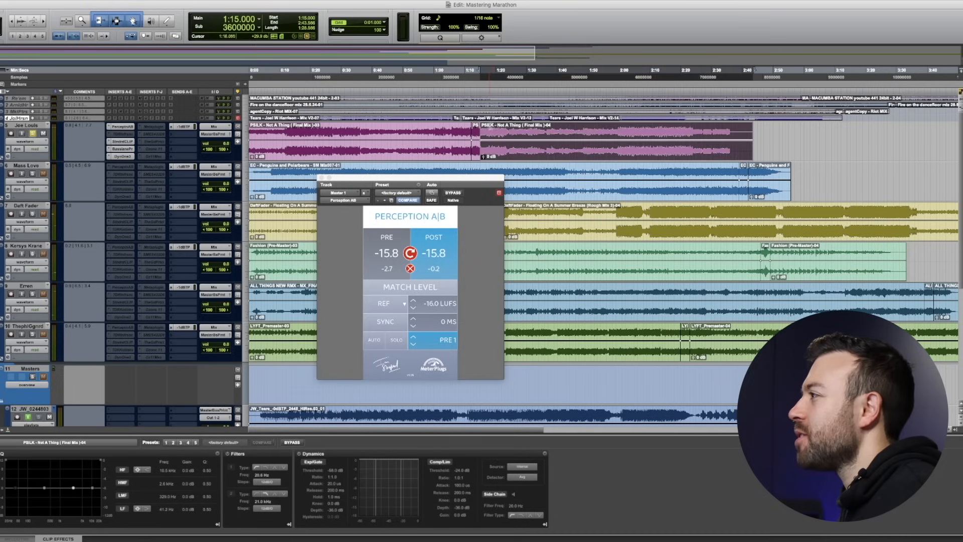
left_click_drag(499, 132, 490, 131)
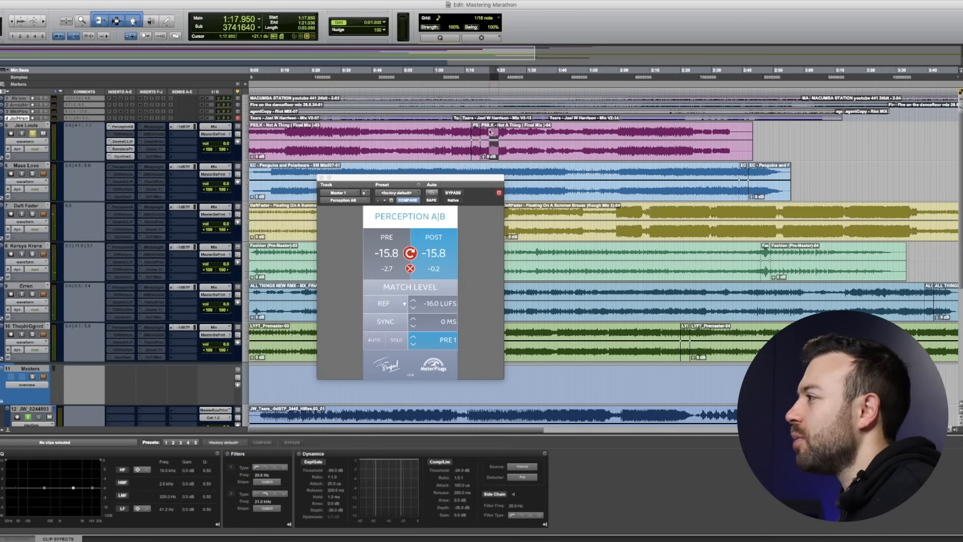
scroll(504, 137, "up", 3)
key("space")
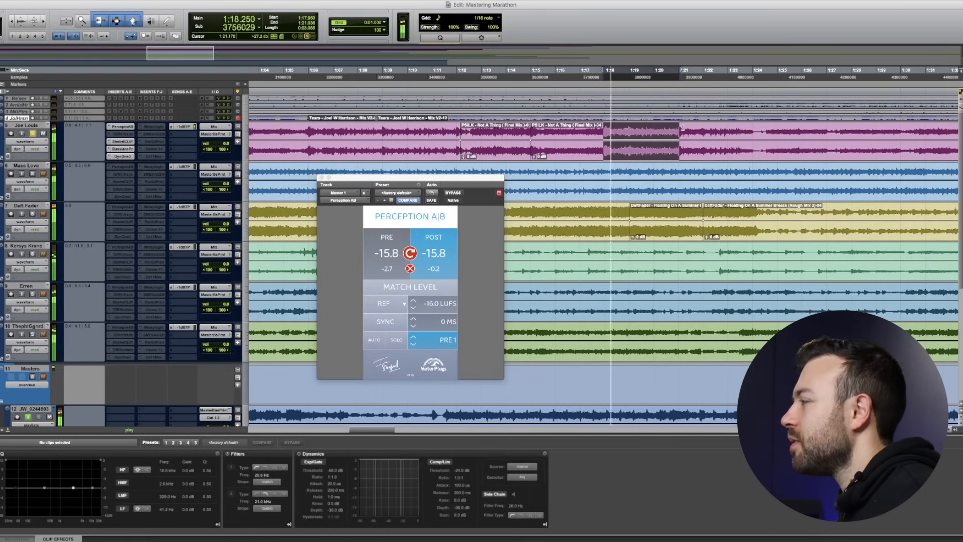
left_click(377, 256)
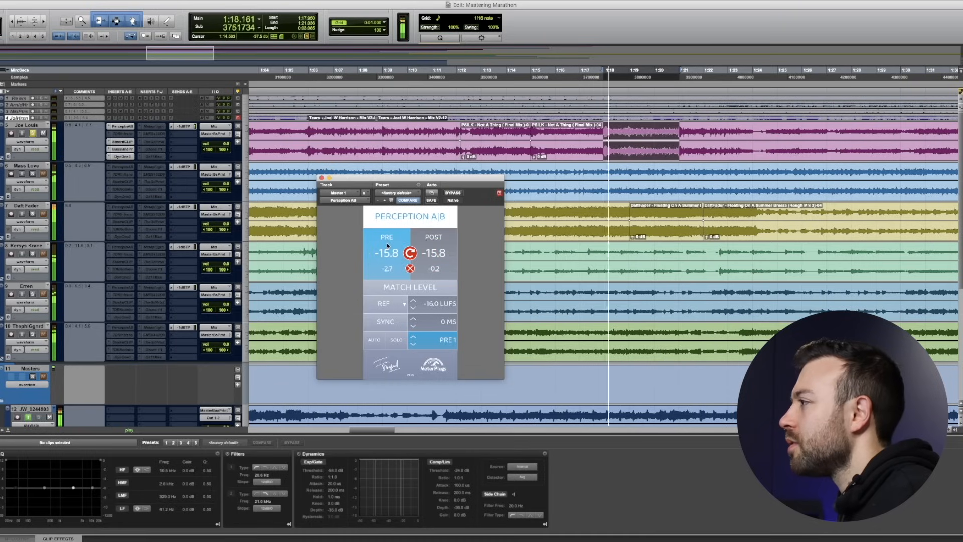
left_click(431, 244)
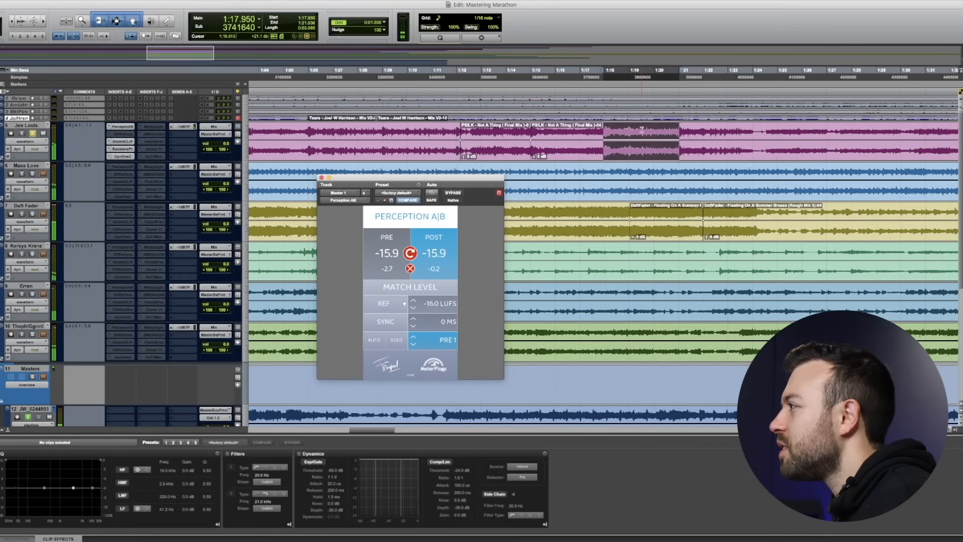
Loop about one second of Not A Thing from 1:19.5 and compare PRE and POST repeatedly in Perception AB
left_click_drag(642, 129, 655, 131)
key("space")
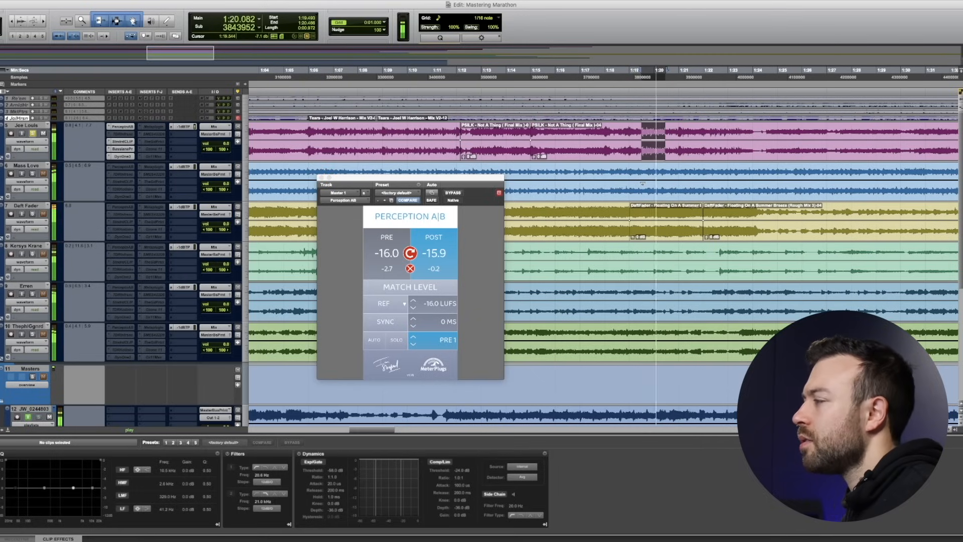
left_click(387, 246)
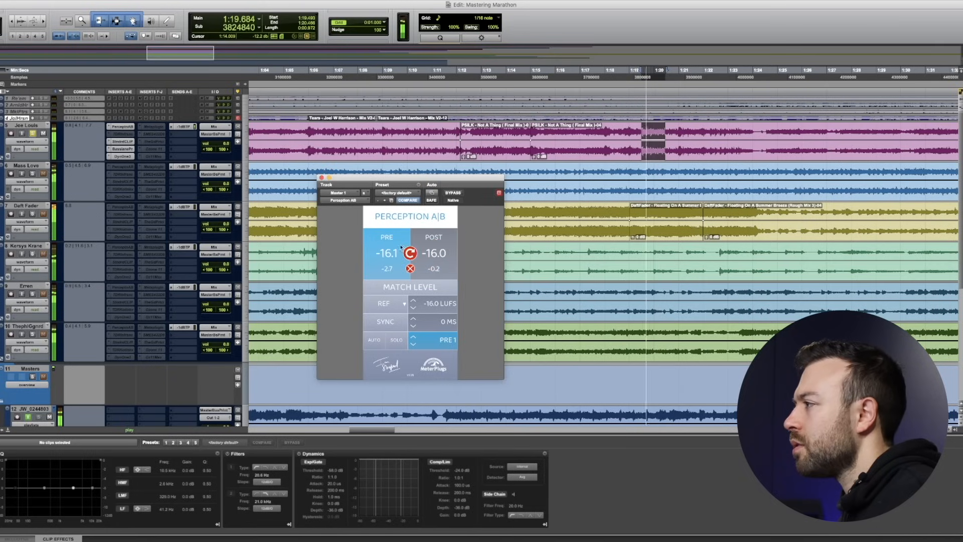
left_click(437, 244)
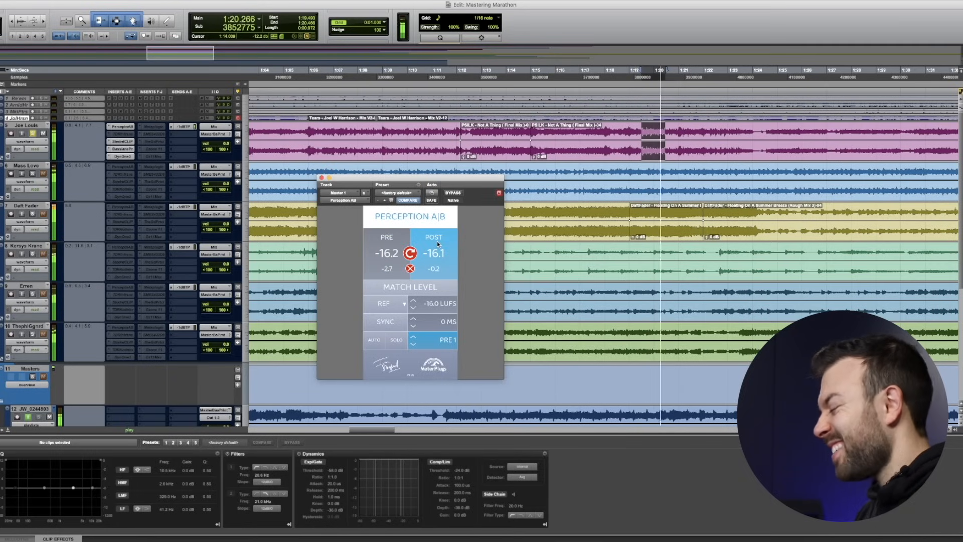
left_click(438, 244)
left_click(438, 244)
left_click(438, 244)
left_click(438, 245)
left_click(448, 252)
left_click(448, 251)
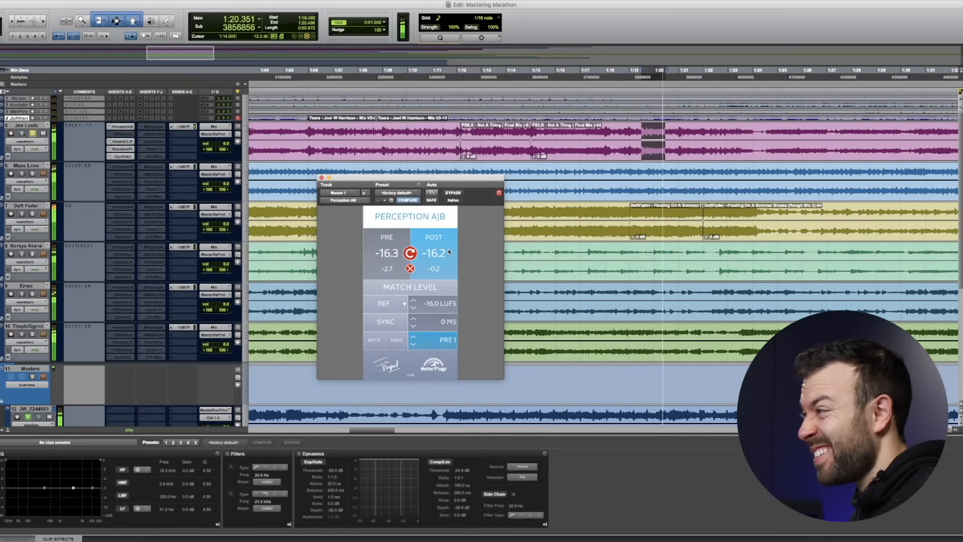
left_click(426, 246)
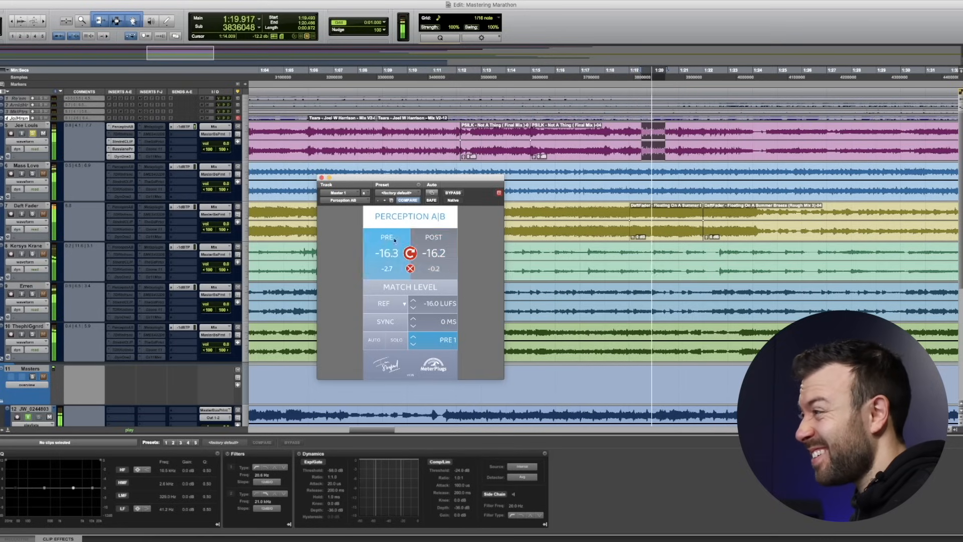
left_click(453, 245)
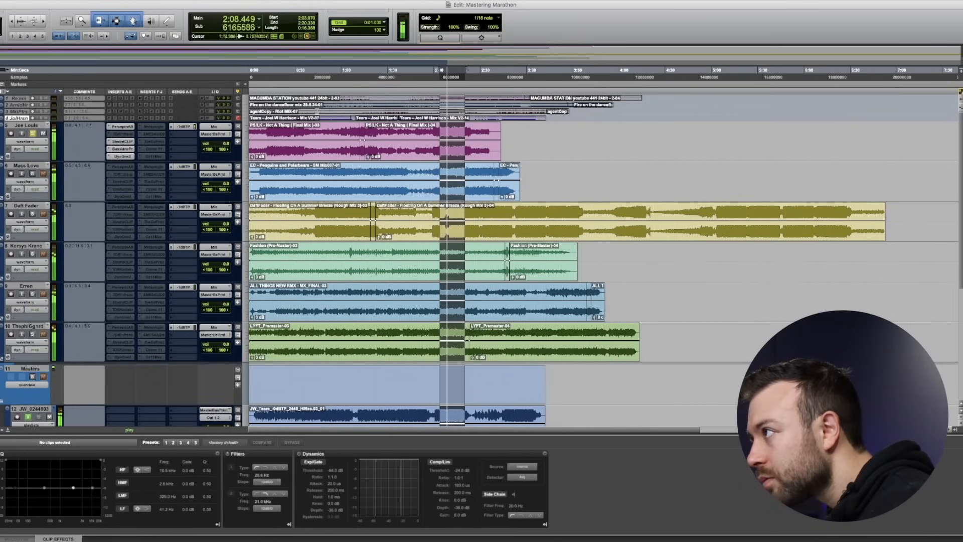
Activate the Sontec MES-432D9D EQ insert on the Not A Thing track and open its window
right_click(157, 132)
left_click(161, 143)
left_click(163, 134)
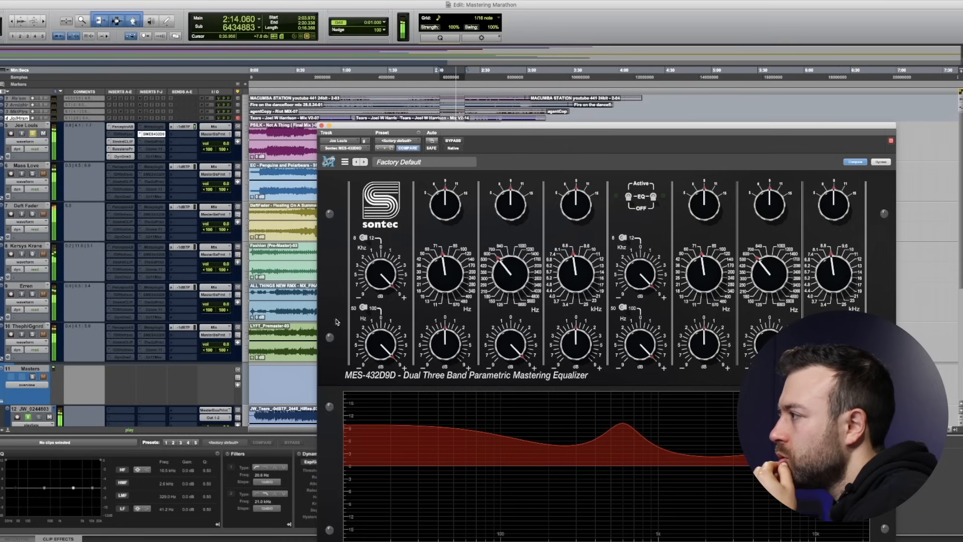
Reduce the Sontec low shelf boost to about +1 dB and turn the middle band into a slight, broad cut near 1 kHz
left_click(361, 308)
left_click_drag(380, 344, 381, 361)
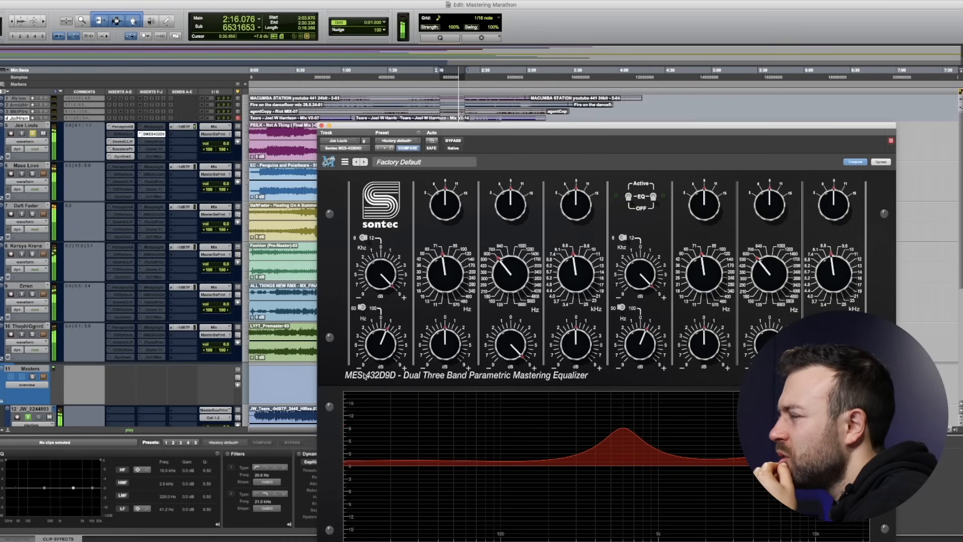
left_click_drag(510, 281, 510, 266)
left_click_drag(509, 346, 501, 389)
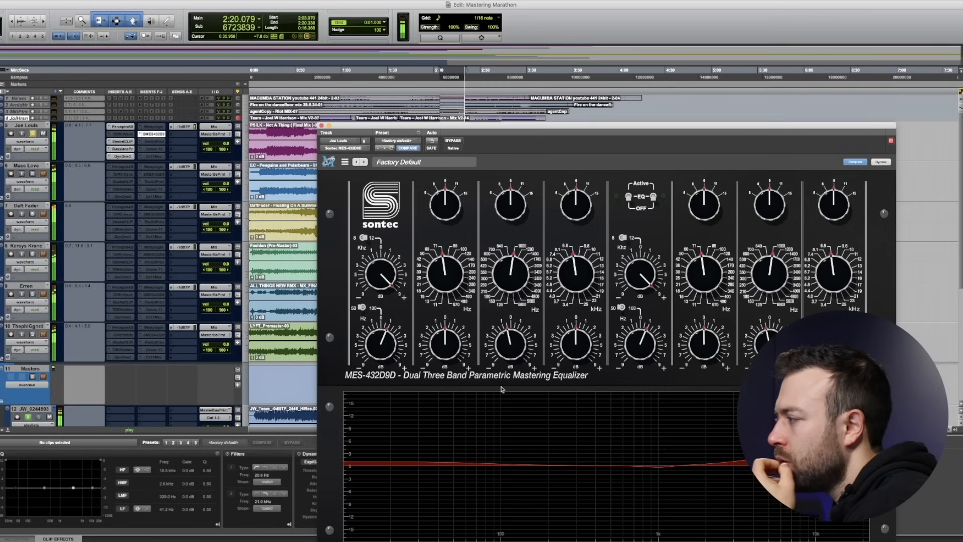
left_click_drag(513, 210, 490, 332)
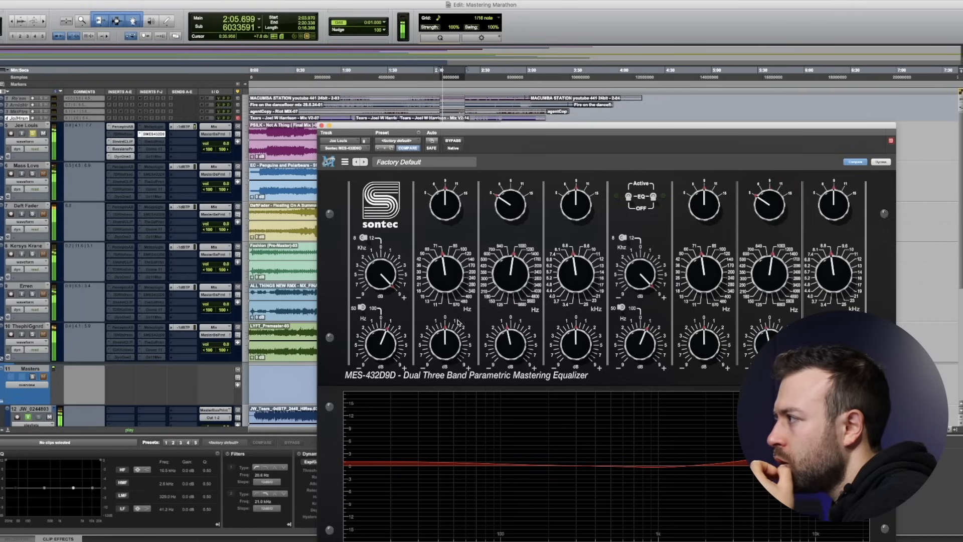
Set the Sontec high shelf gain to 0 dB and switch the EQ to Active
left_click_drag(381, 277, 379, 325)
left_click(628, 197)
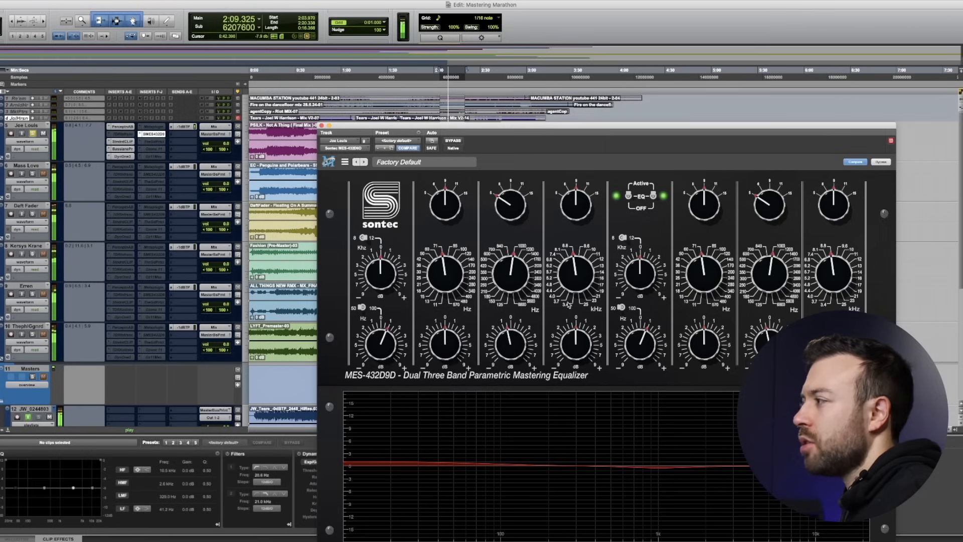
Close the Sontec EQ window and replay the selected Not A Thing section from about 2:04
key("space")
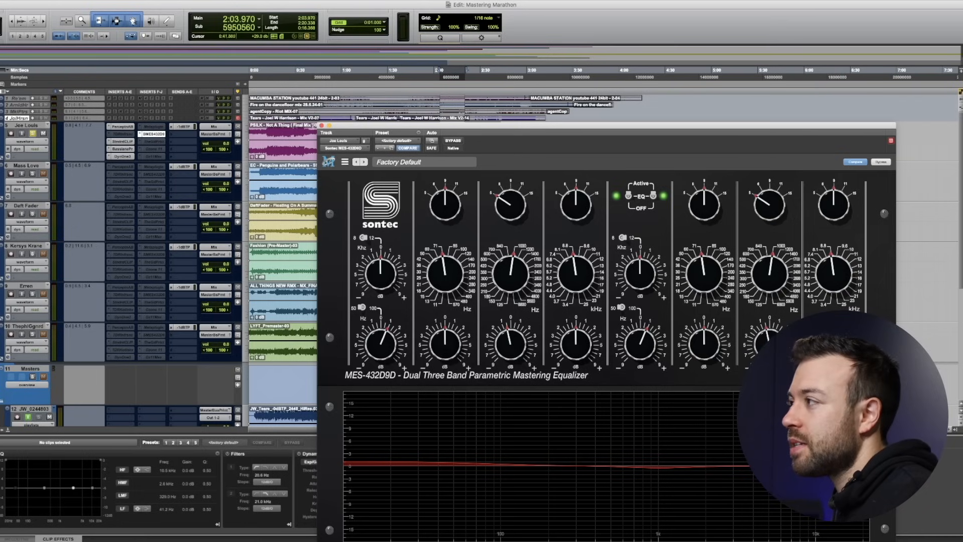
left_click(321, 125)
key("space")
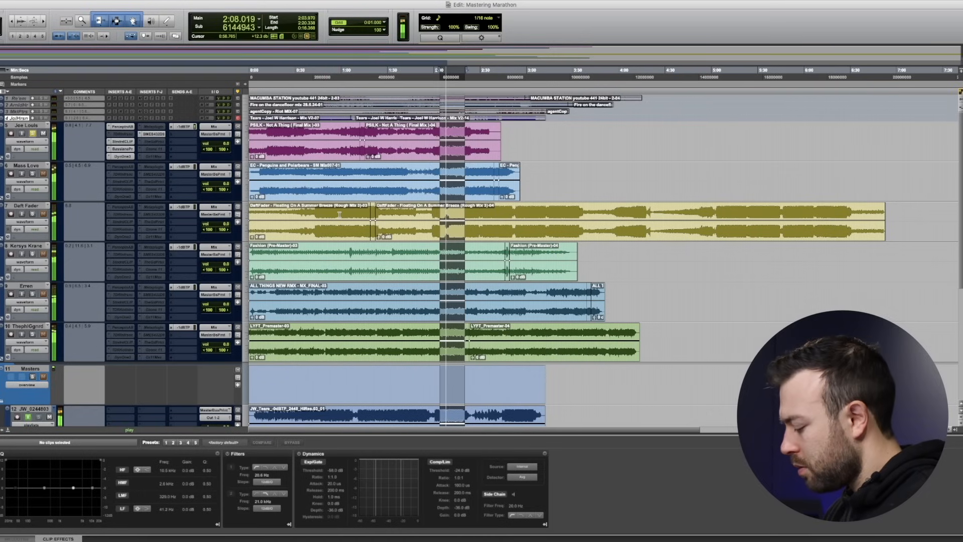
key("space")
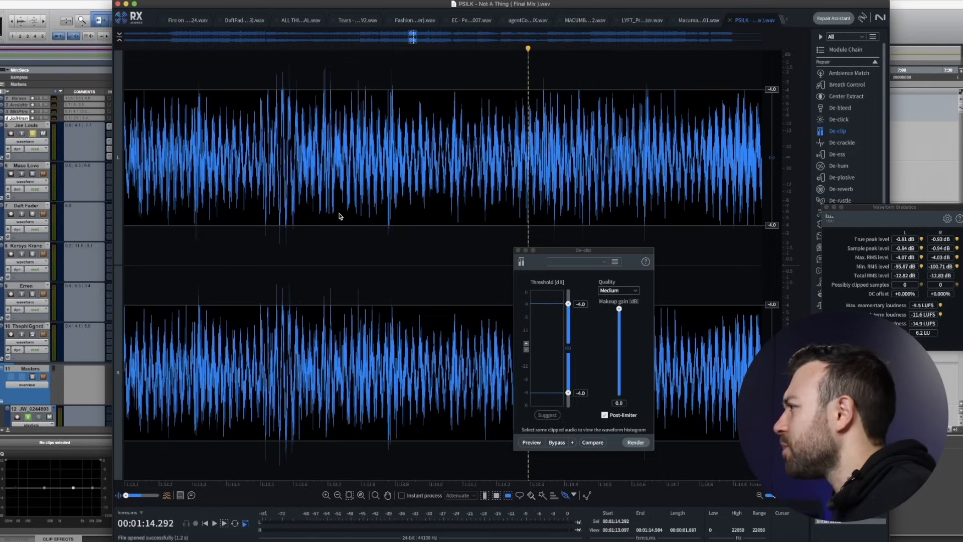
In iZotope RX, show the Not A Thing final mix as a spectrogram and examine the low end around 1:13
scroll(363, 250, "down", 10)
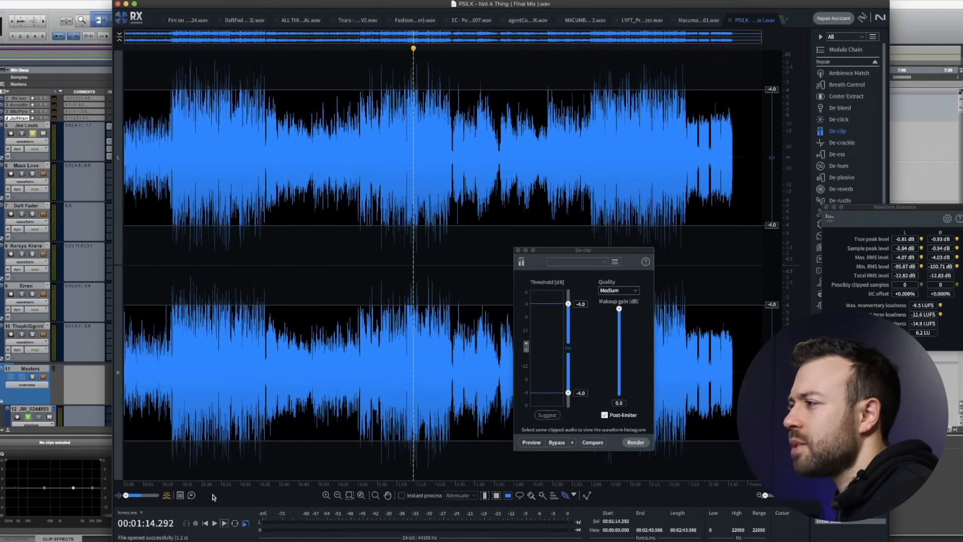
left_click(155, 495)
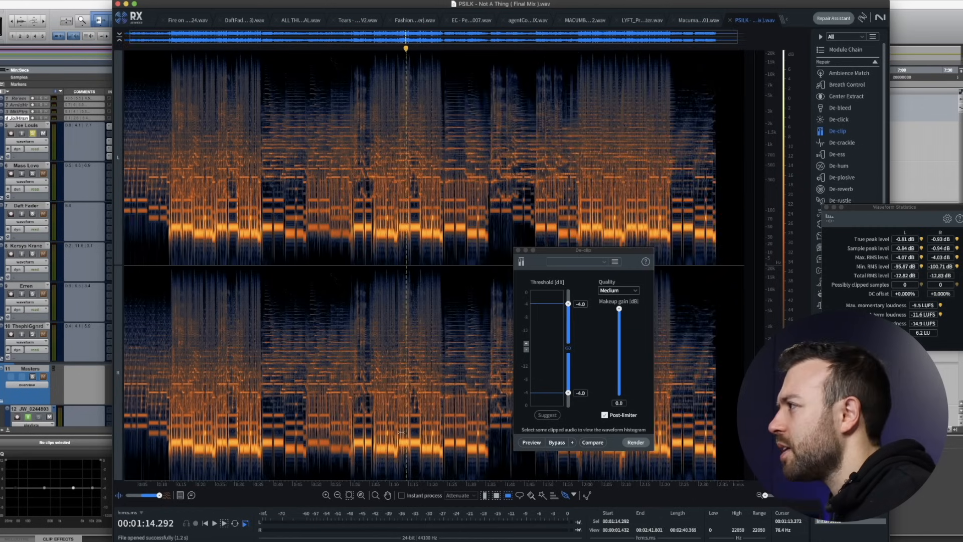
scroll(401, 430, "up", 15)
scroll(398, 431, "down", 5)
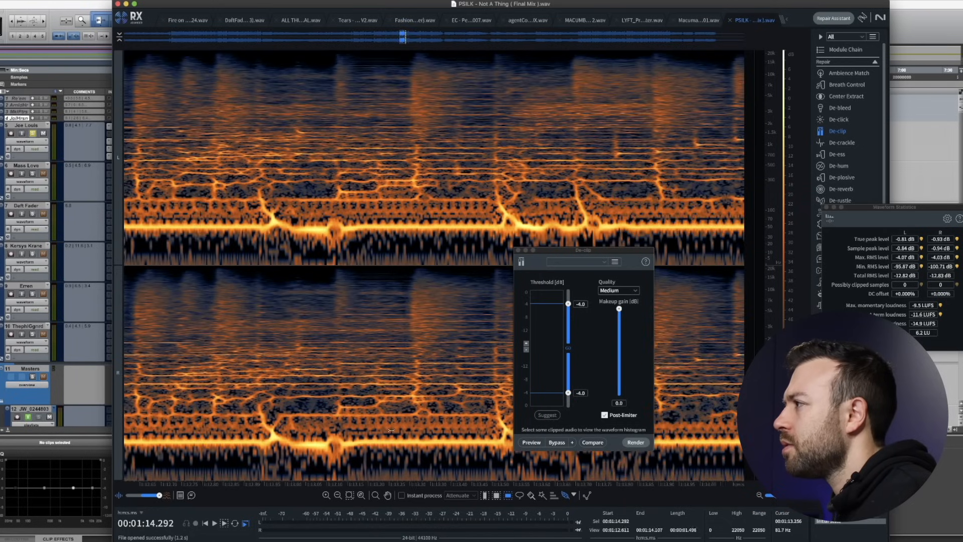
scroll(391, 430, "down", 3)
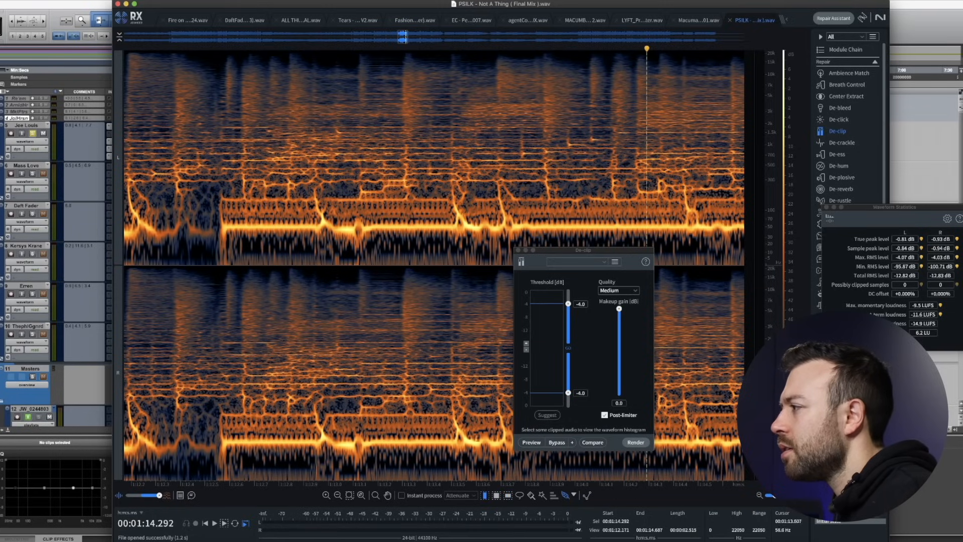
Mark the bass transient at about 1:13.50 to 1:13.66 across both channels to inspect it, then clear the marking
left_click_drag(465, 439, 502, 432)
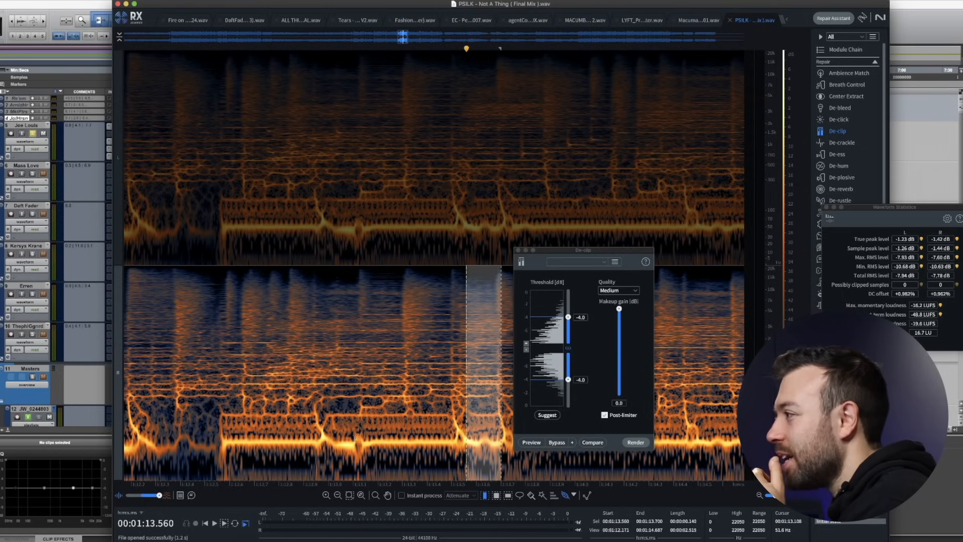
scroll(354, 436, "down", 3)
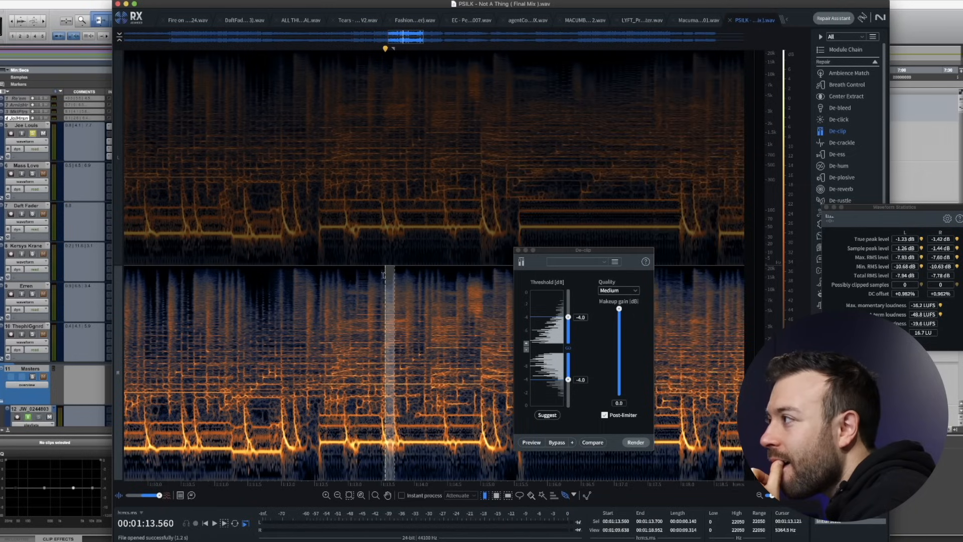
left_click(390, 229)
left_click_drag(392, 229, 383, 230)
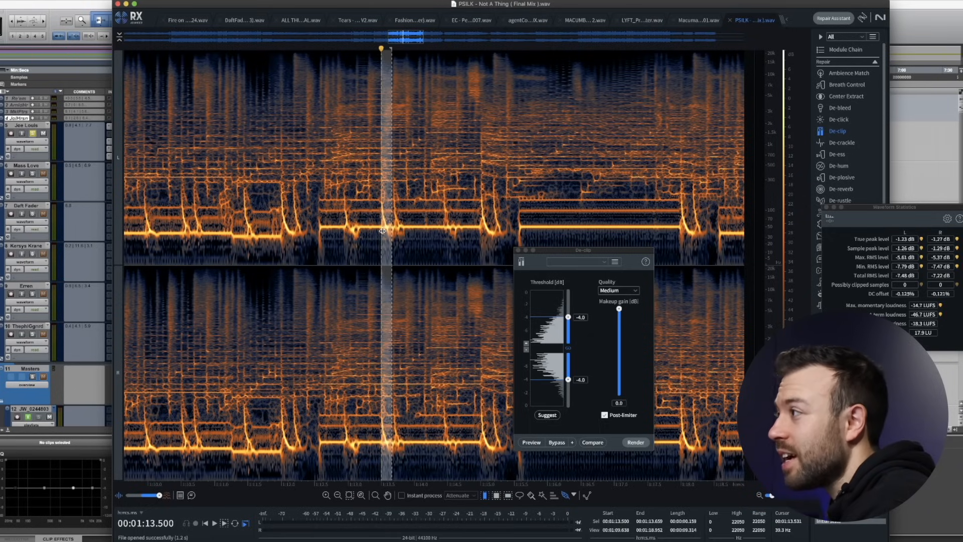
scroll(397, 251, "up", 3)
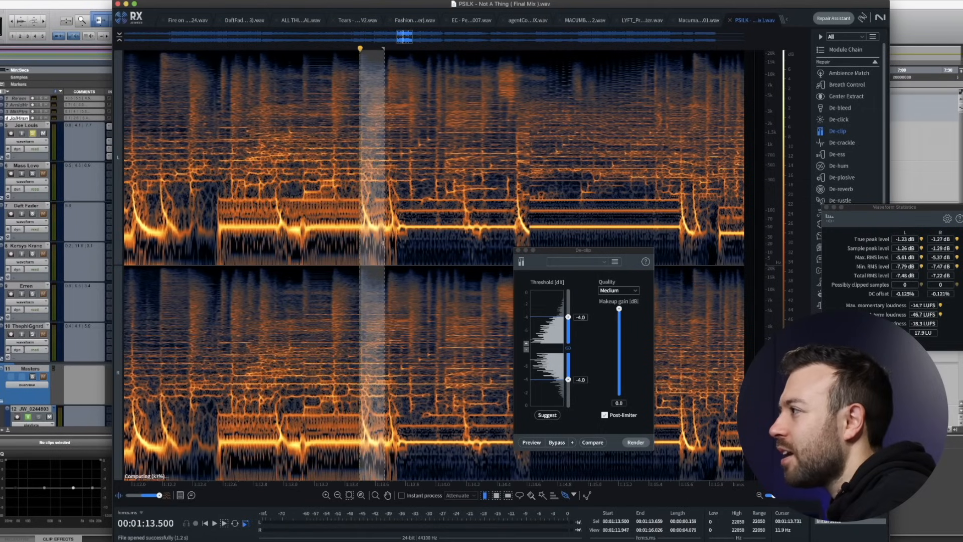
left_click(340, 248)
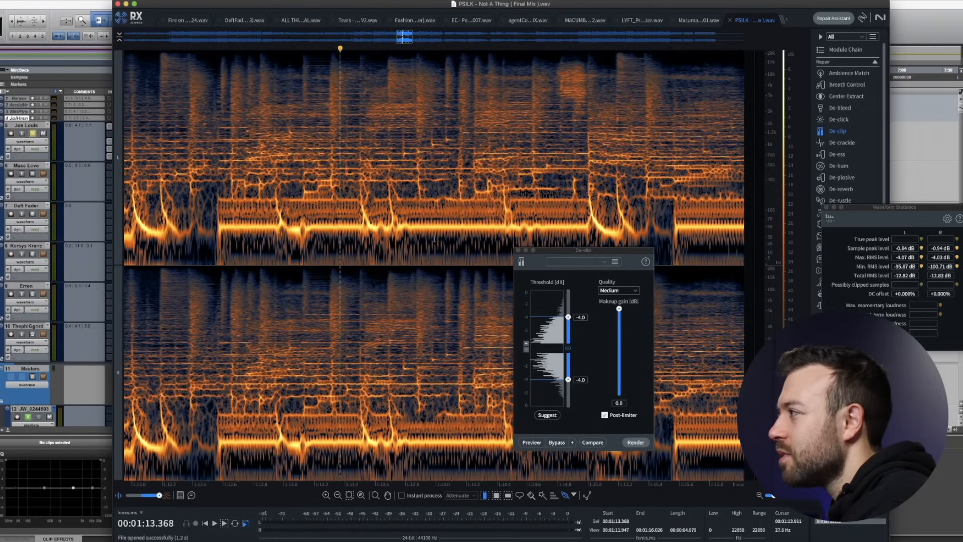
Compare the surrounding bass notes in the spectrogram and mark the range from about 1:13.55 to 1:13.66
scroll(443, 238, "down", 1)
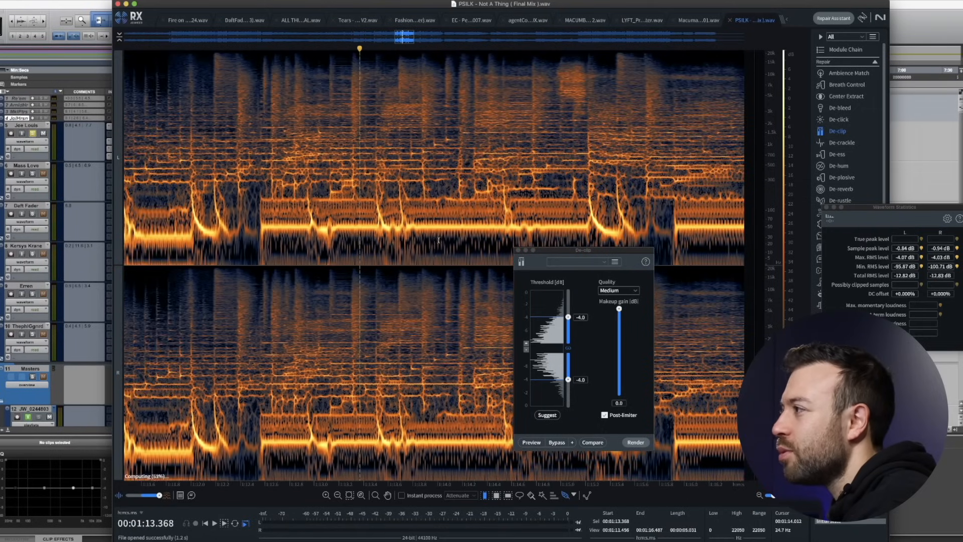
scroll(438, 239, "down", 1)
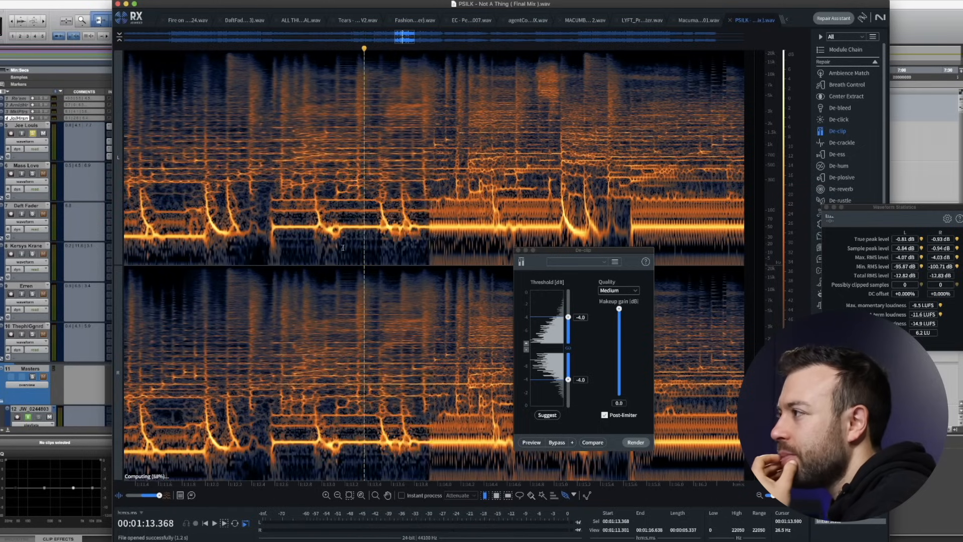
scroll(255, 251, "down", 1)
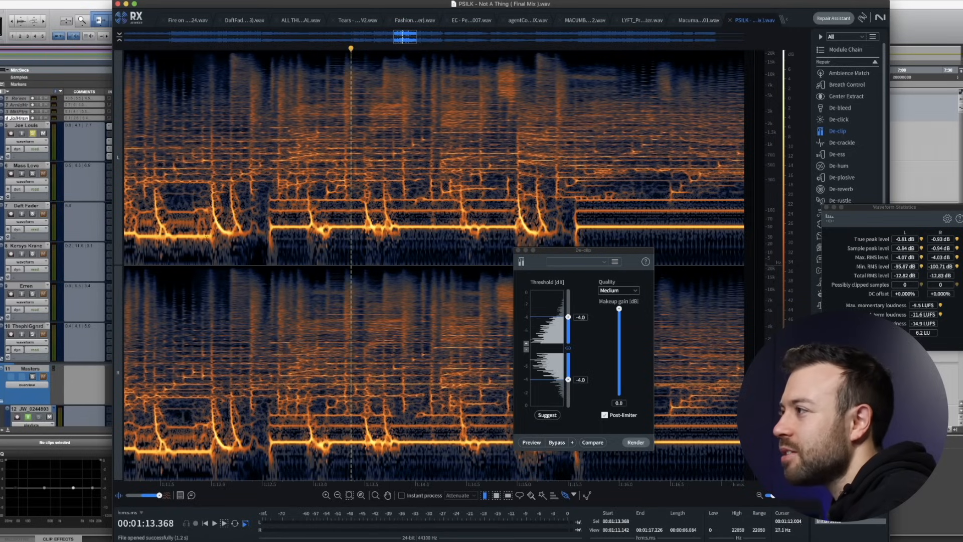
scroll(171, 251, "down", 5)
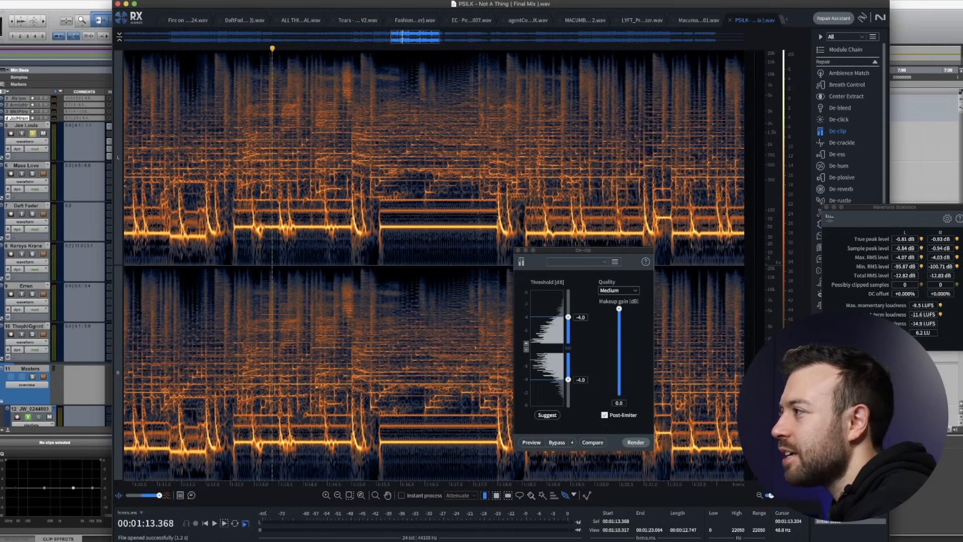
left_click_drag(281, 226, 287, 226)
scroll(285, 227, "up", 3)
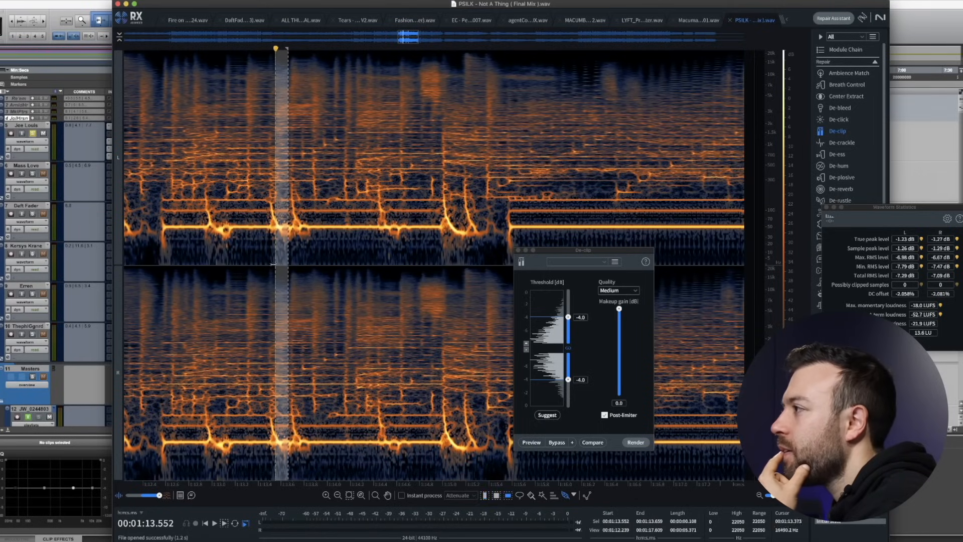
Clear the short marked range and select the entire Not A Thing file
left_click(278, 232)
left_click(254, 231)
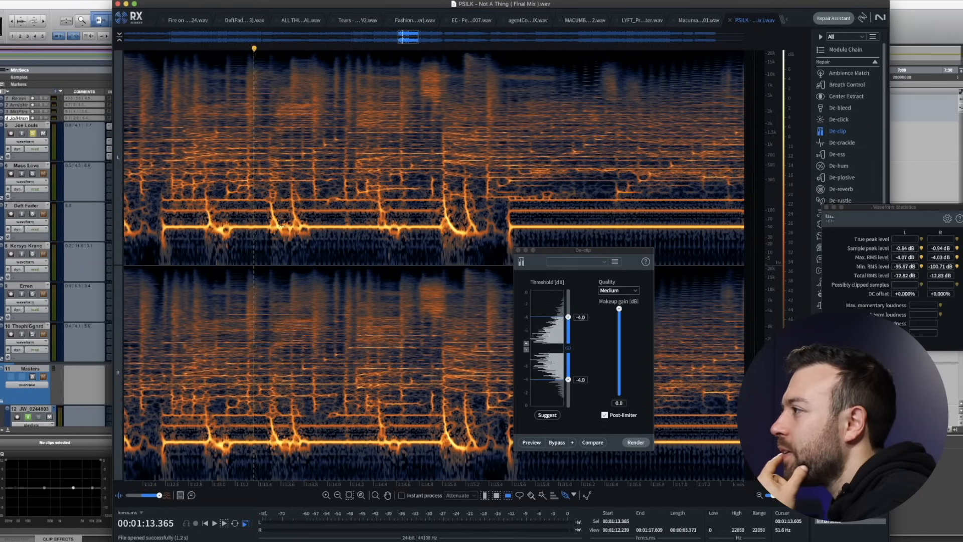
key("super+a")
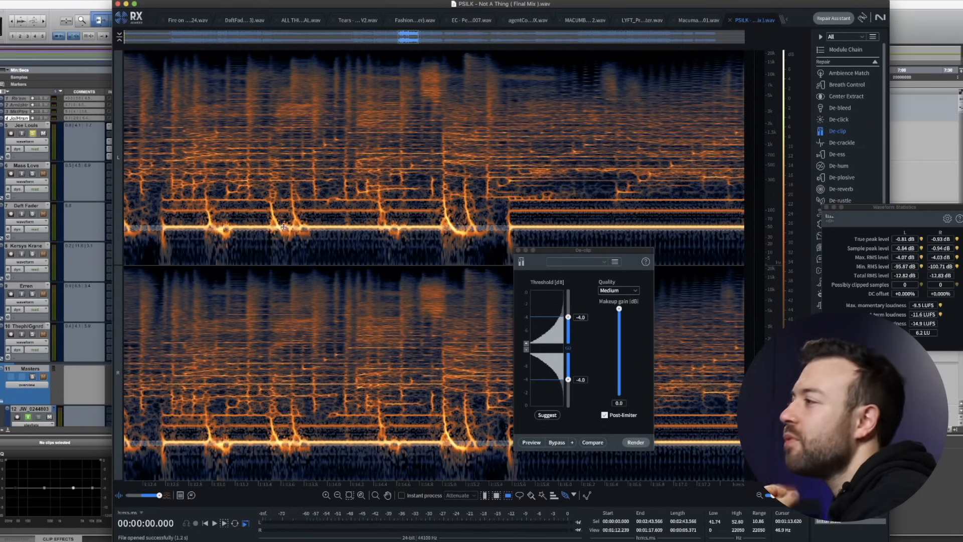
Switch to Pro Tools, play the looped passage and make the last insert on the Not A Thing track inactive
left_click(85, 10)
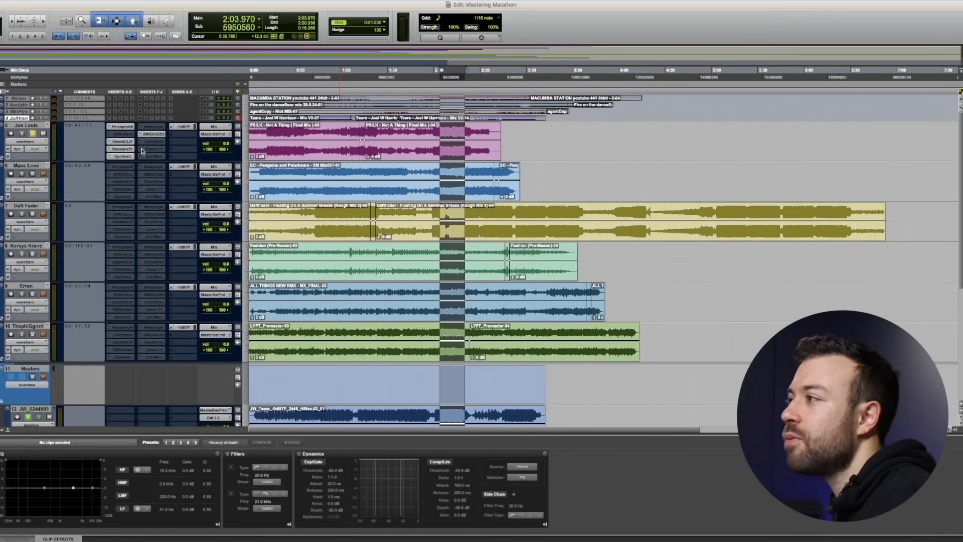
key("space")
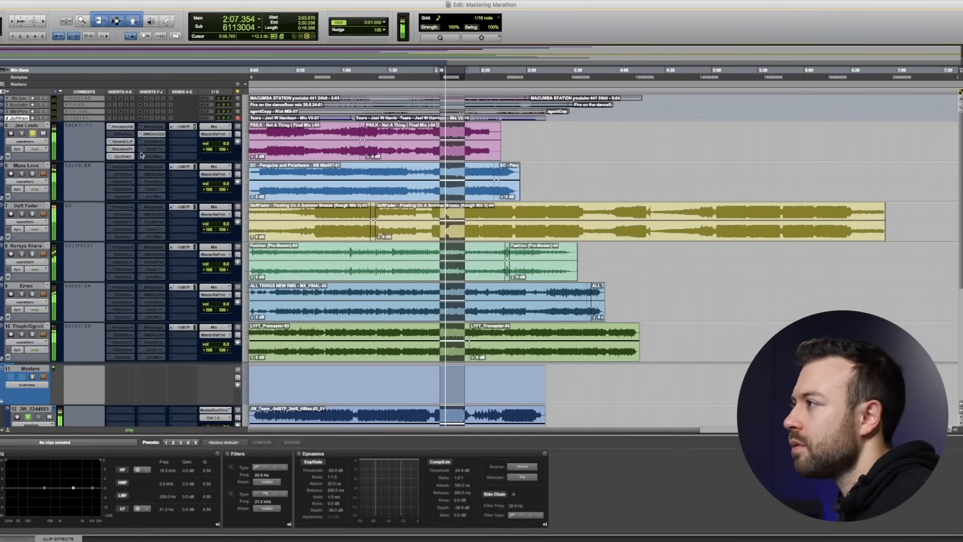
right_click(150, 152)
left_click(154, 158)
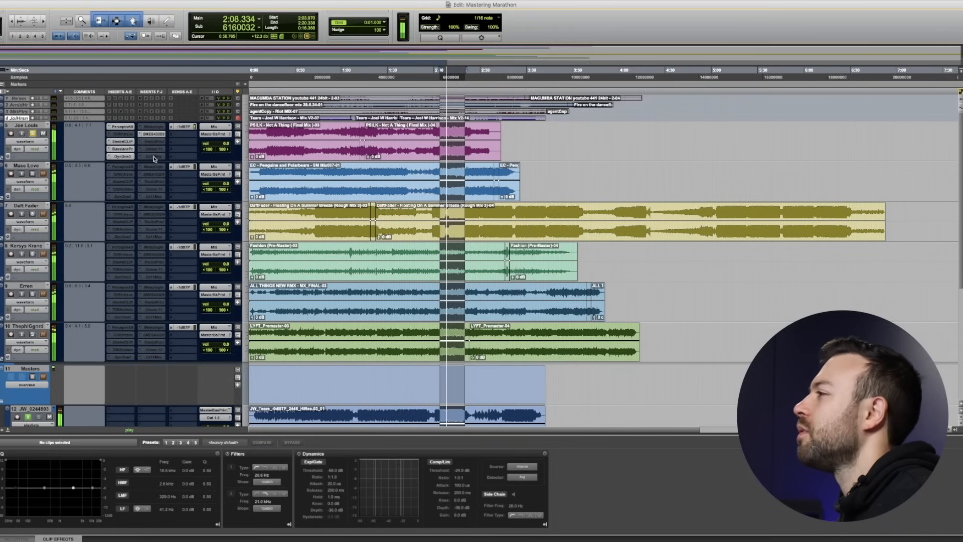
right_click(152, 157)
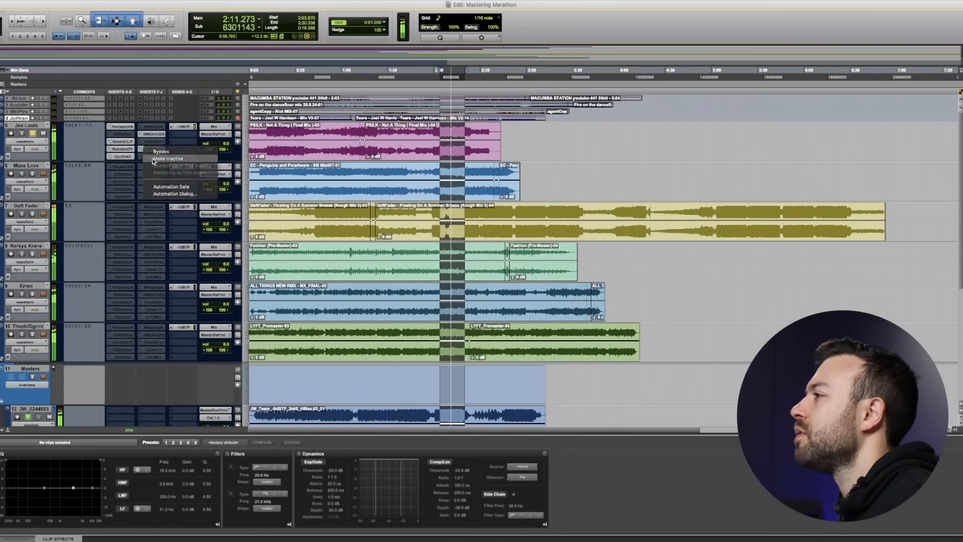
left_click(153, 158)
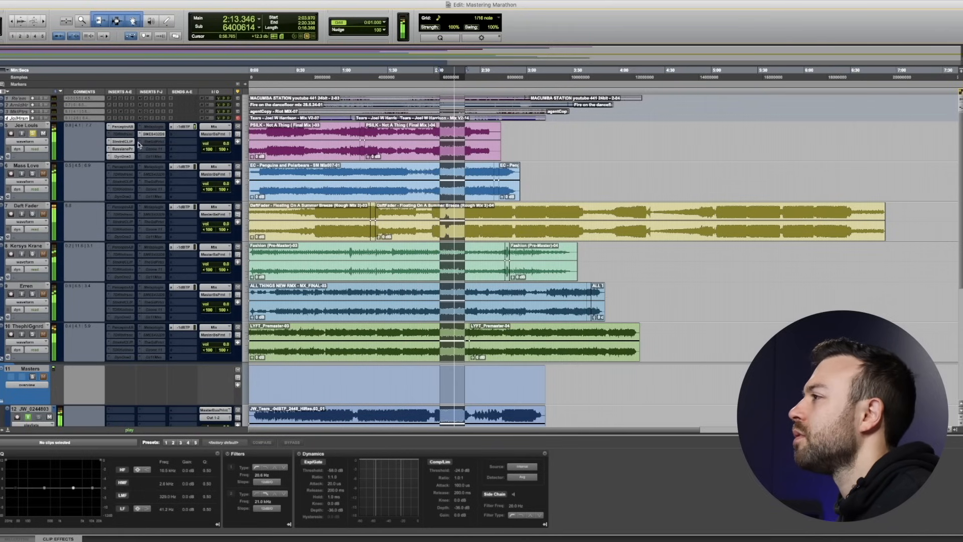
Insert FabFilter Pro-MB on the Not A Thing track and move it to the second insert slot
left_click(141, 145)
left_click(141, 145)
left_click(141, 145)
type("pro-mb")
key("Escape")
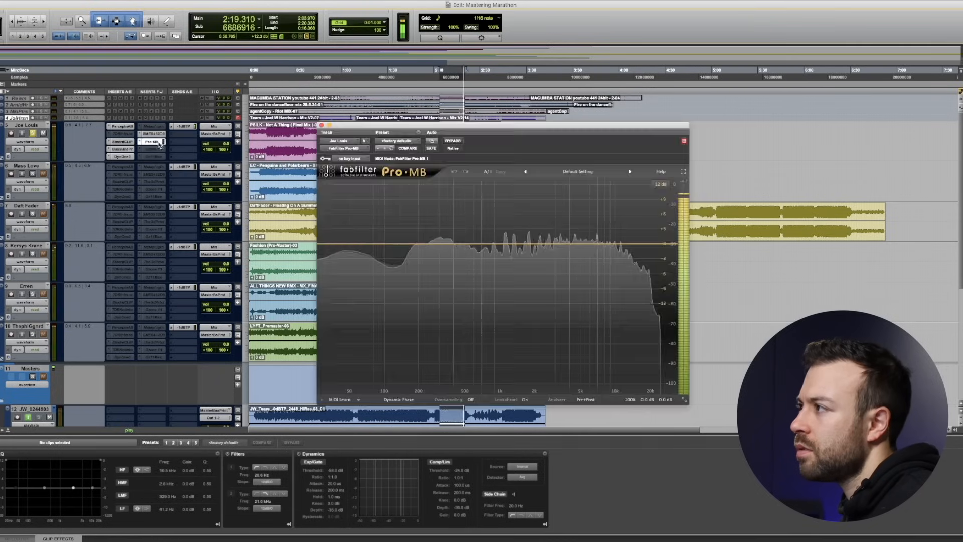
left_click_drag(129, 140, 130, 141)
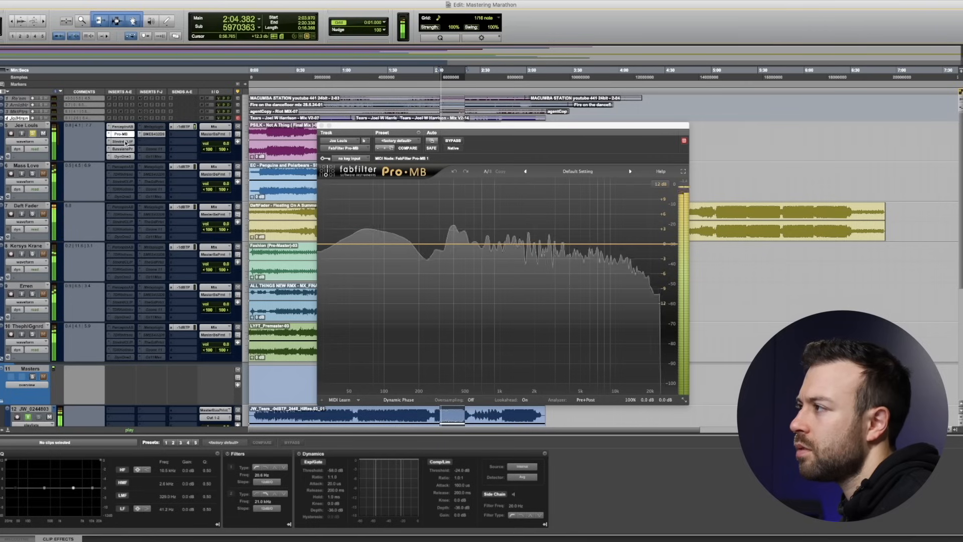
Bypass the inserts that follow Pro-MB on the Not A Thing track
left_click(125, 134)
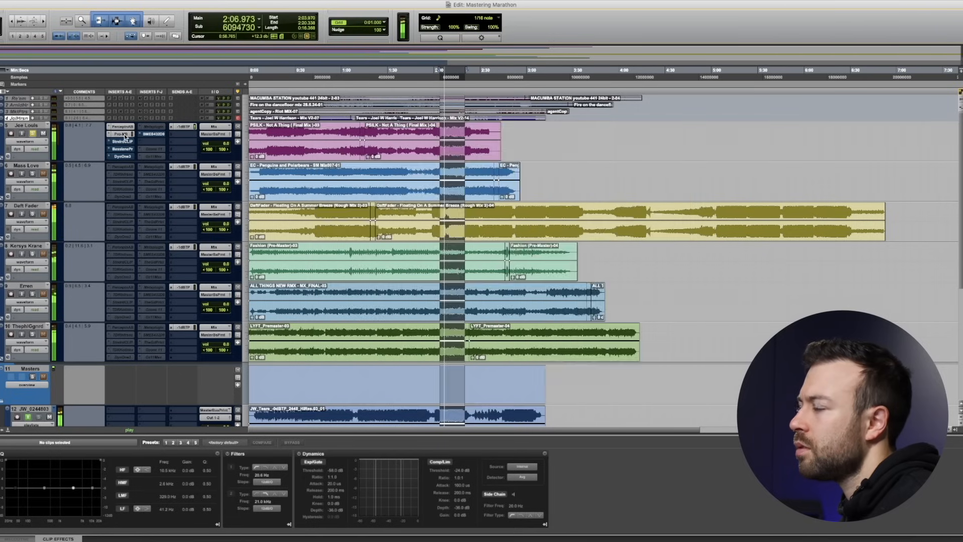
scroll(148, 167, "down", 5)
scroll(148, 168, "up", 5)
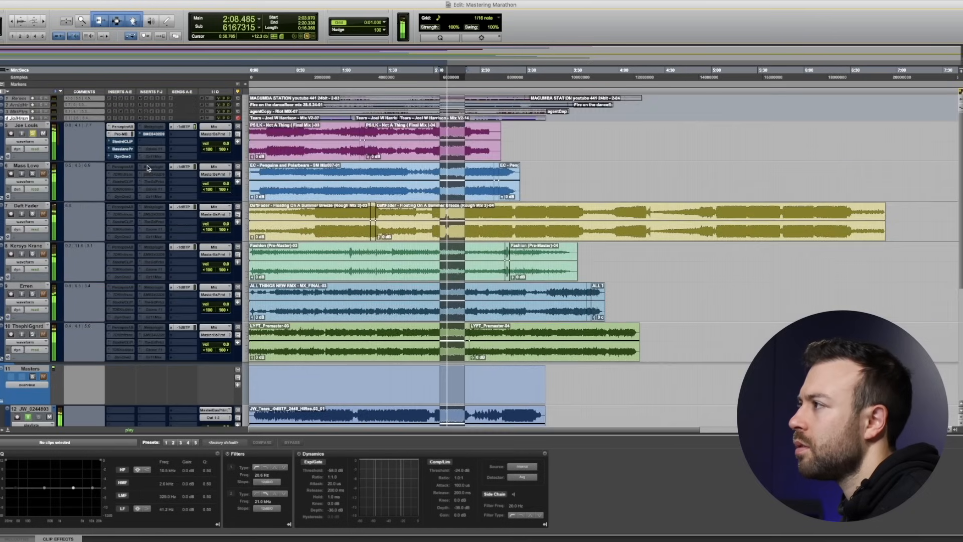
Add a low-end band in Pro-MB and narrow it to centre on about 58 Hz, starting at about 41 Hz
left_click(122, 134)
left_click(380, 253)
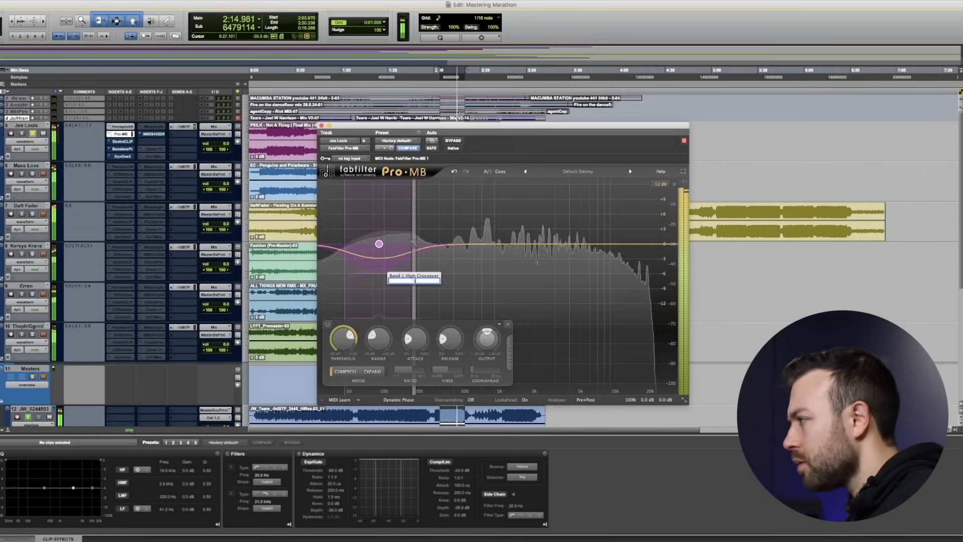
left_click_drag(413, 271, 357, 271)
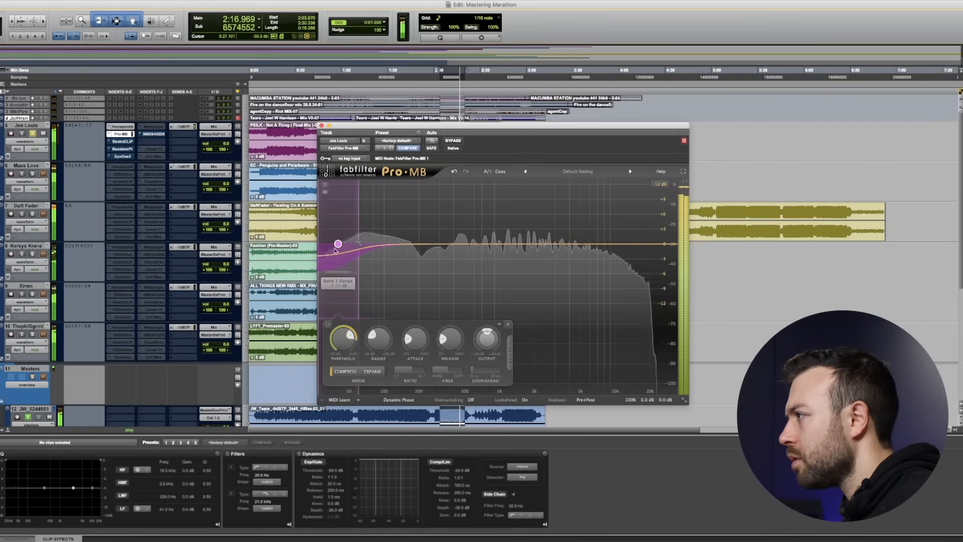
mouse_move(344, 245)
left_mouse_down()
mouse_move(358, 245)
mouse_move(340, 261)
left_mouse_up()
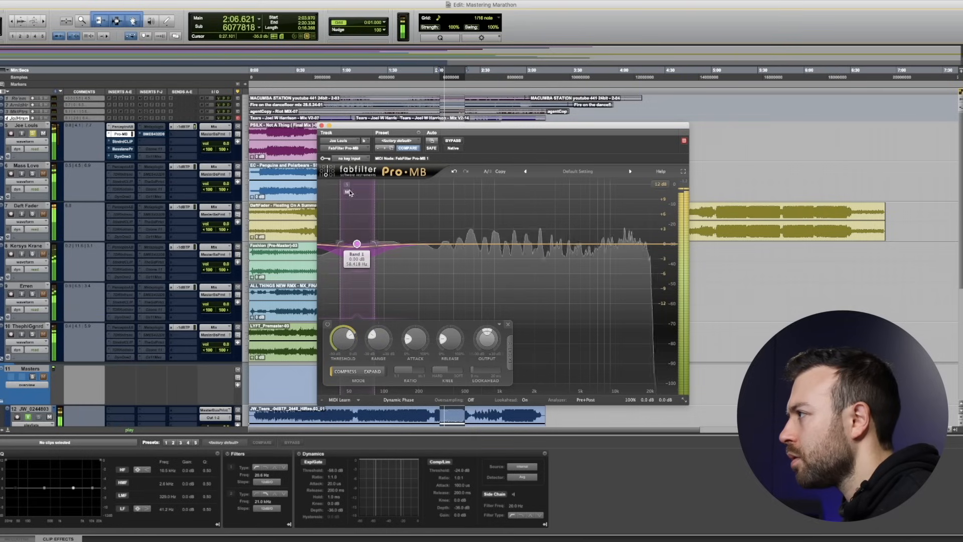
Solo the band, set its side chain to Free and, while auditioning, narrow the trigger range to roughly 100 to 200 Hz
left_click(347, 185)
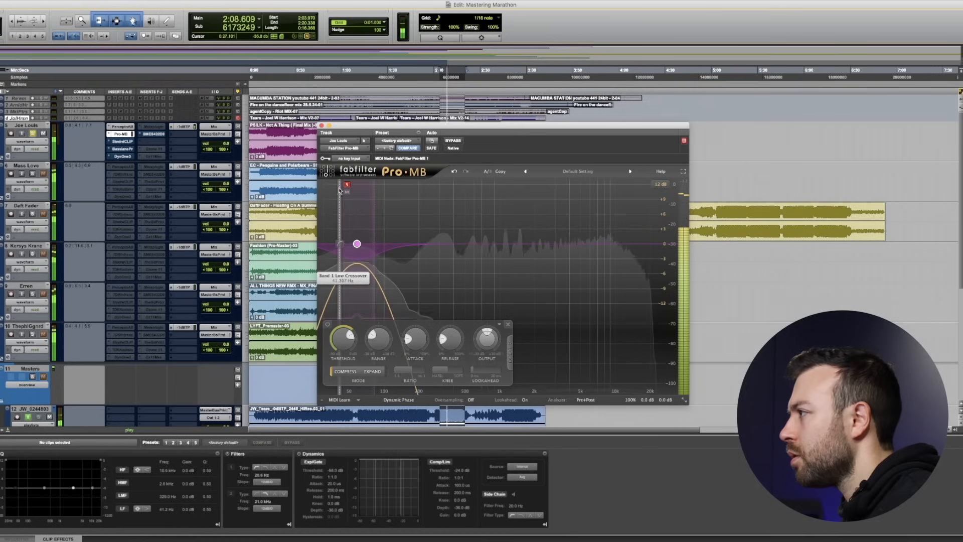
left_click(509, 352)
left_click(540, 329)
left_click(531, 350)
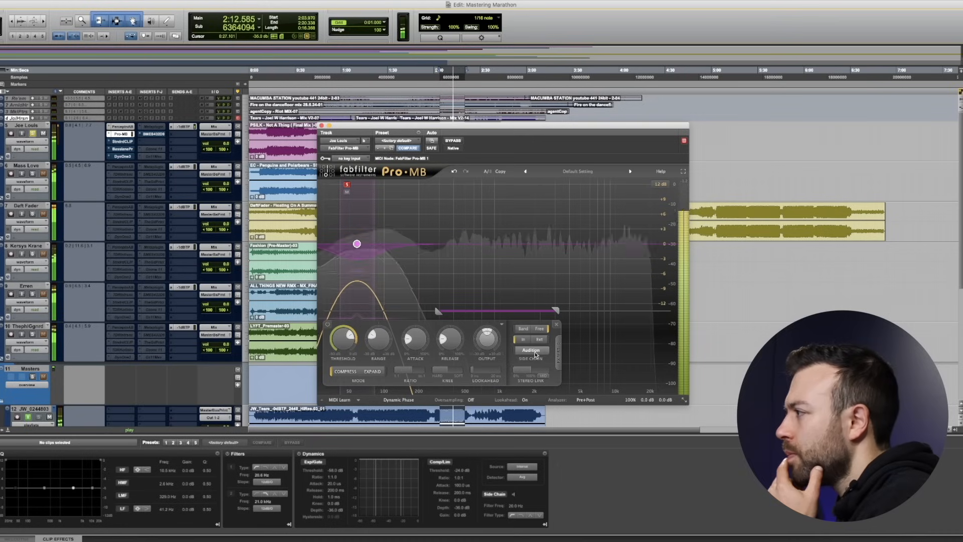
left_click_drag(455, 312, 401, 314)
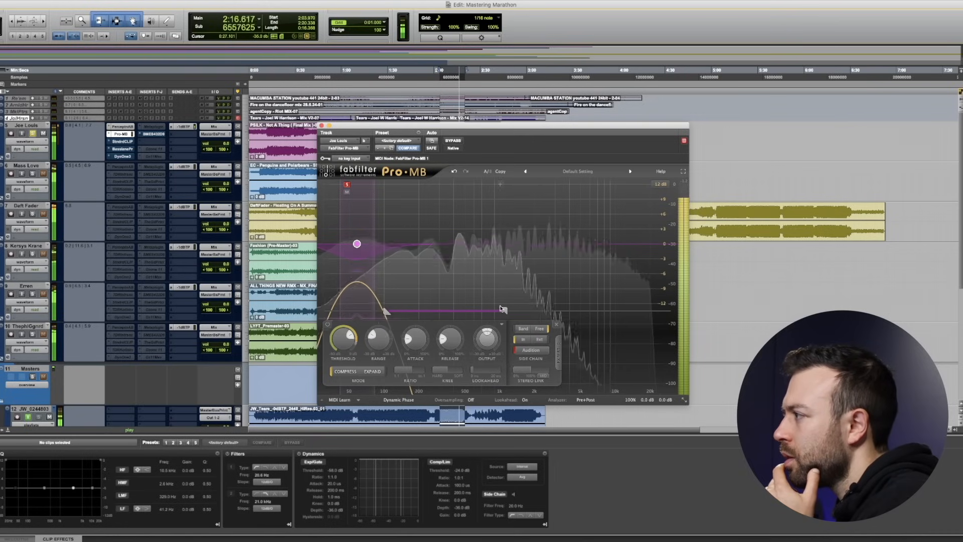
left_click_drag(500, 311, 415, 312)
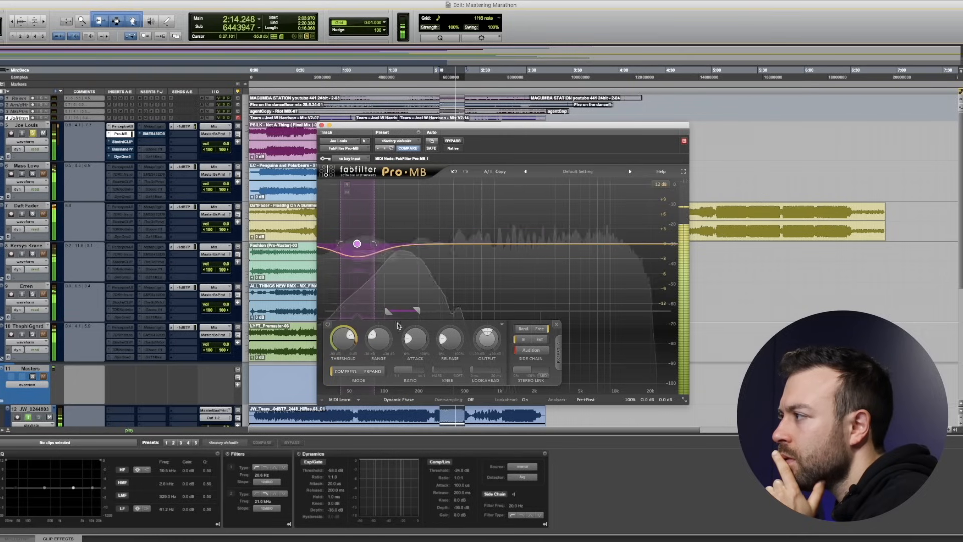
Reduce band 1's range and set its threshold to -24 dB
double_click(387, 347)
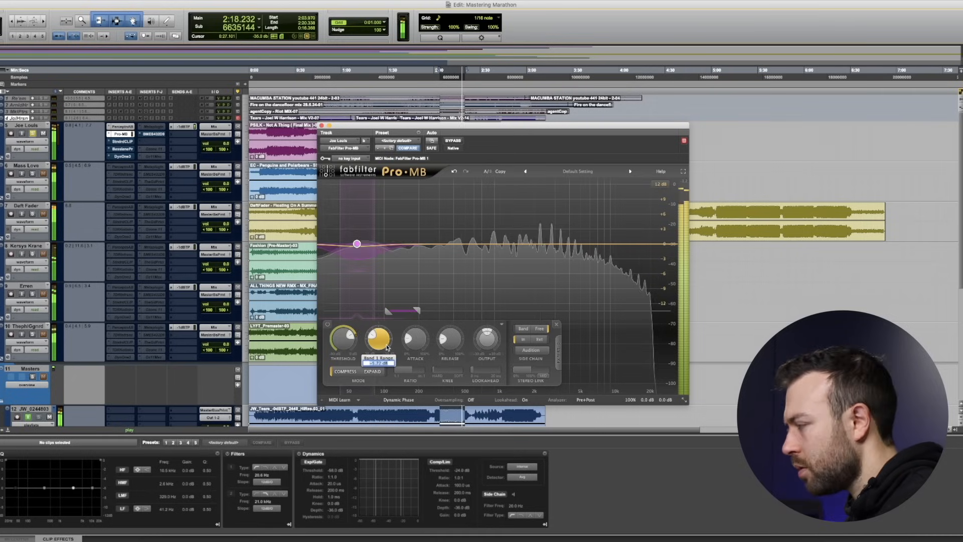
double_click(348, 342)
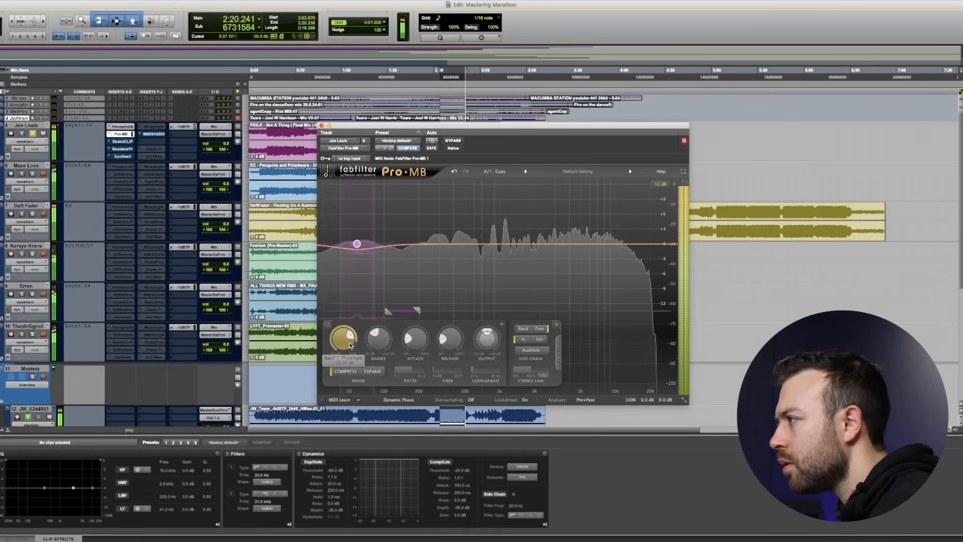
type("-24")
key("Return")
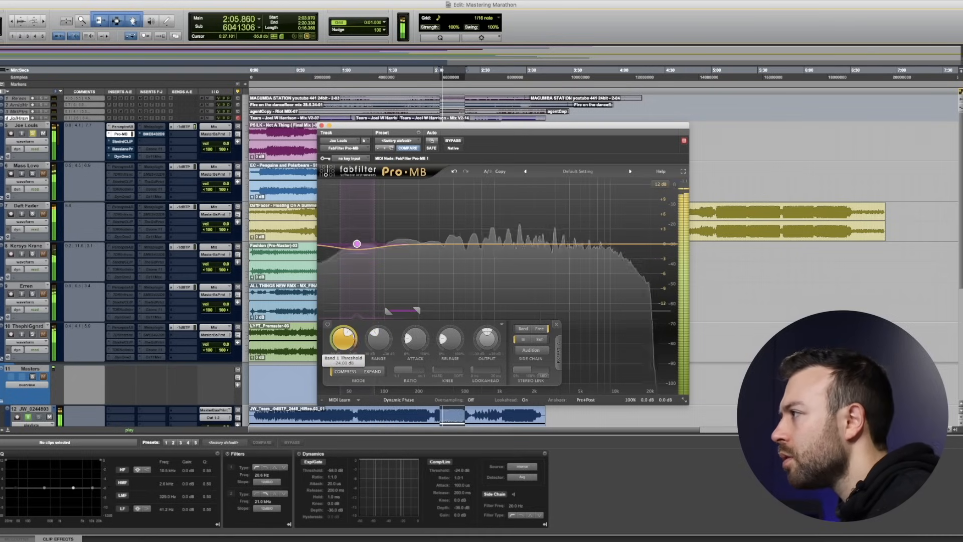
Set Pro-MB's gain display to a 3 dB scale and readjust band 1's threshold
left_click(660, 184)
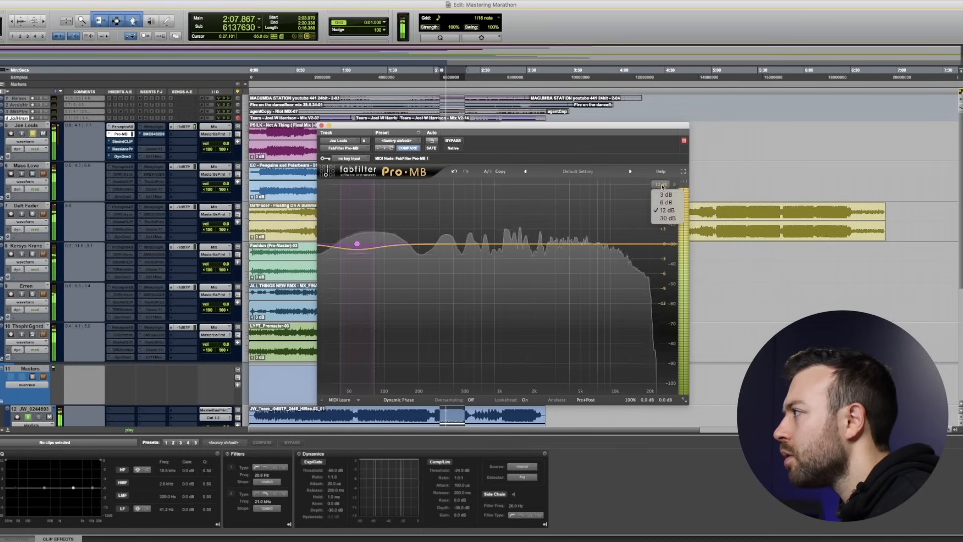
left_click(663, 200)
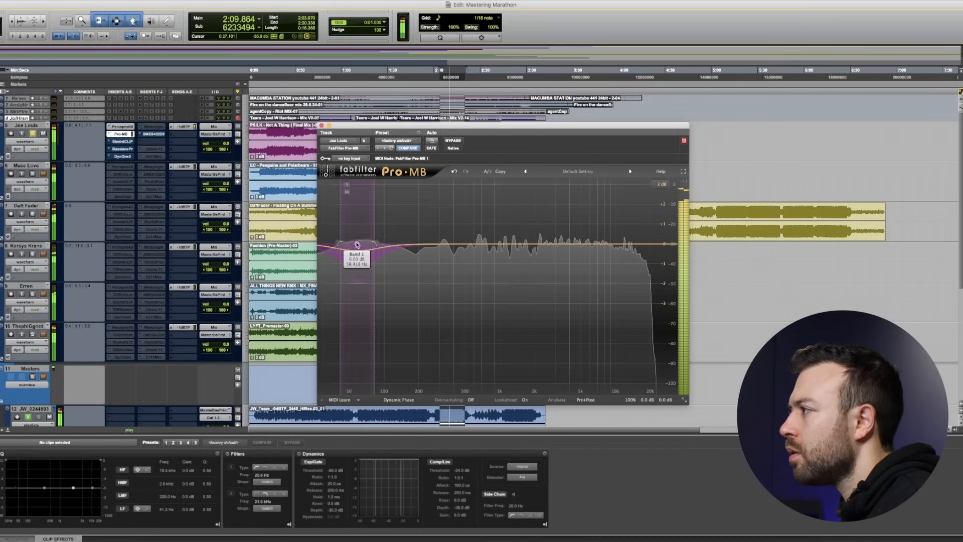
mouse_move(346, 255)
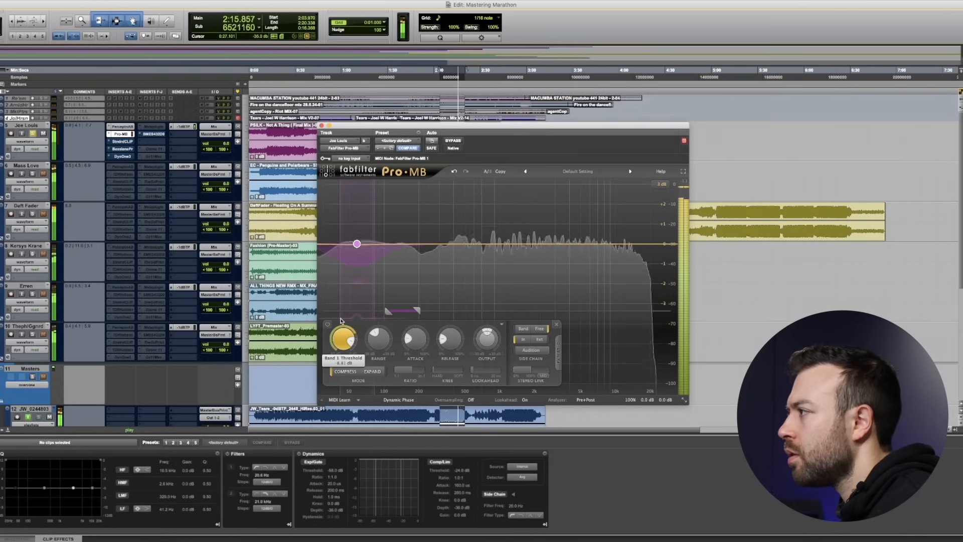
Compare the passage with Pro-MB bypassed and active to judge the low-band compression
left_click(454, 142)
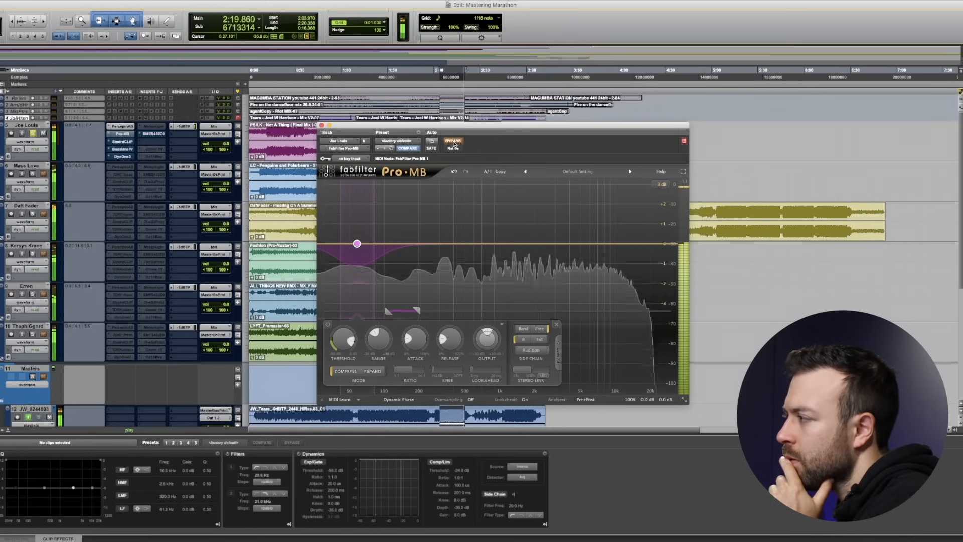
left_click(453, 143)
key("space")
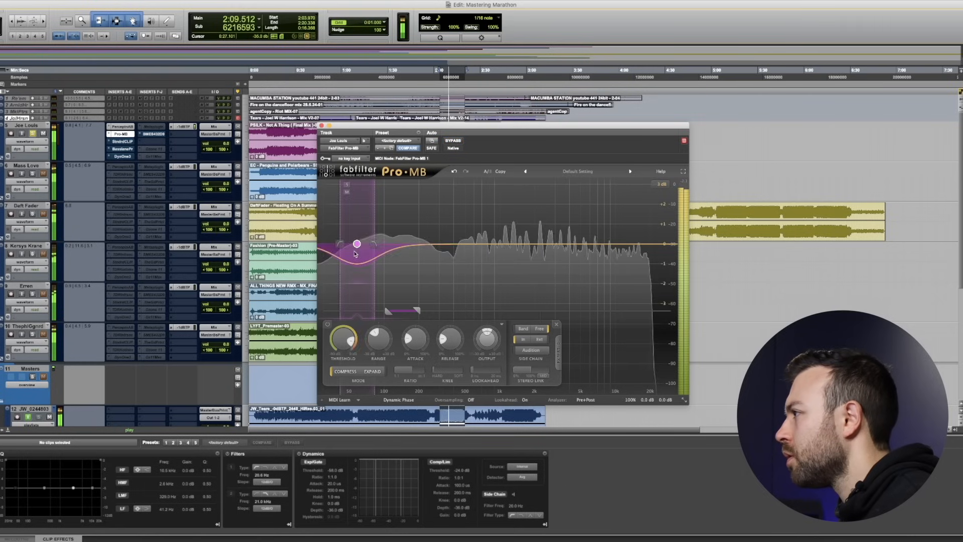
Extend band 1 down to the lowest frequencies, set its range to -2.00 dB and raise its upper crossover to just under 100 Hz
left_click_drag(345, 265, 276, 285)
left_click_drag(345, 270, 343, 289)
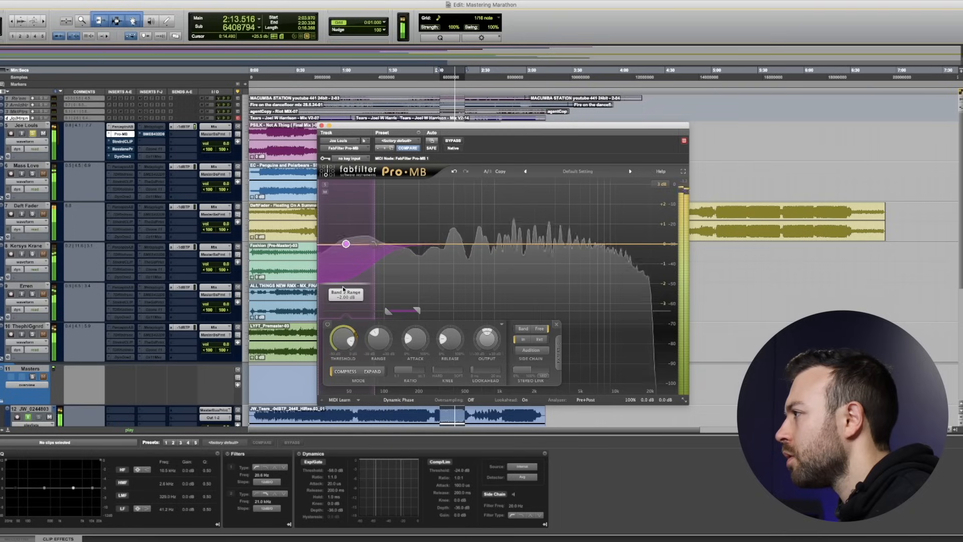
left_click_drag(374, 260, 381, 262)
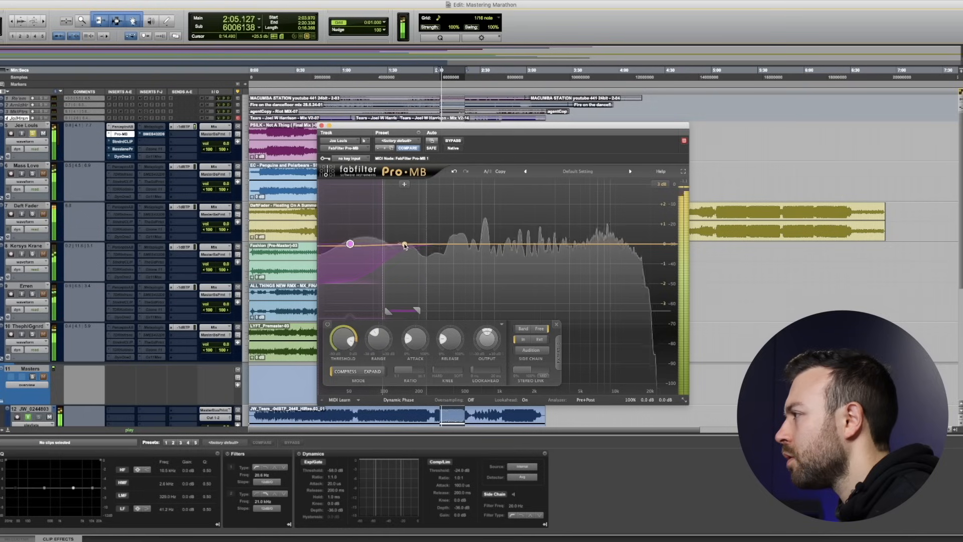
Add an Expand band directly above band 1 with a +2.00 dB range, and solo it while lengthening its attack and release
left_click(404, 245)
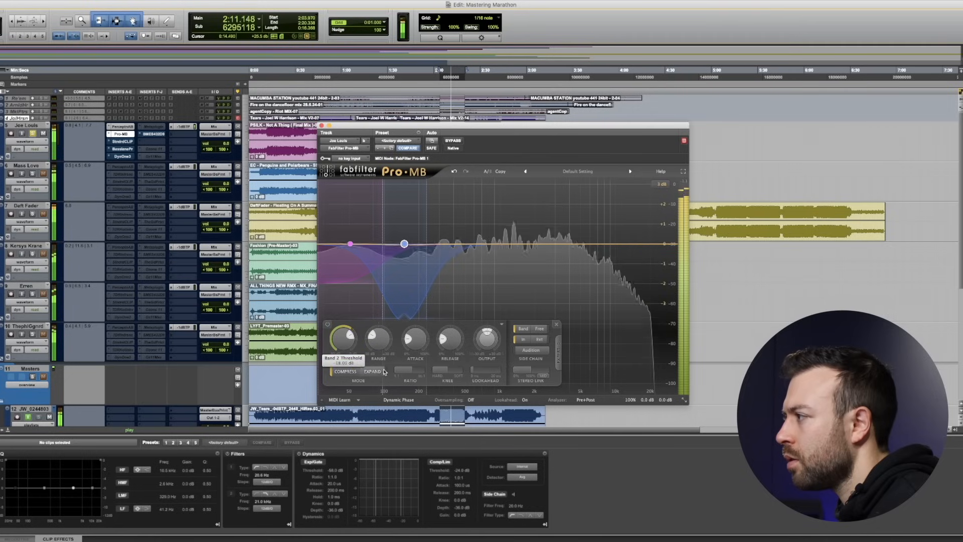
left_click_drag(378, 342, 378, 321)
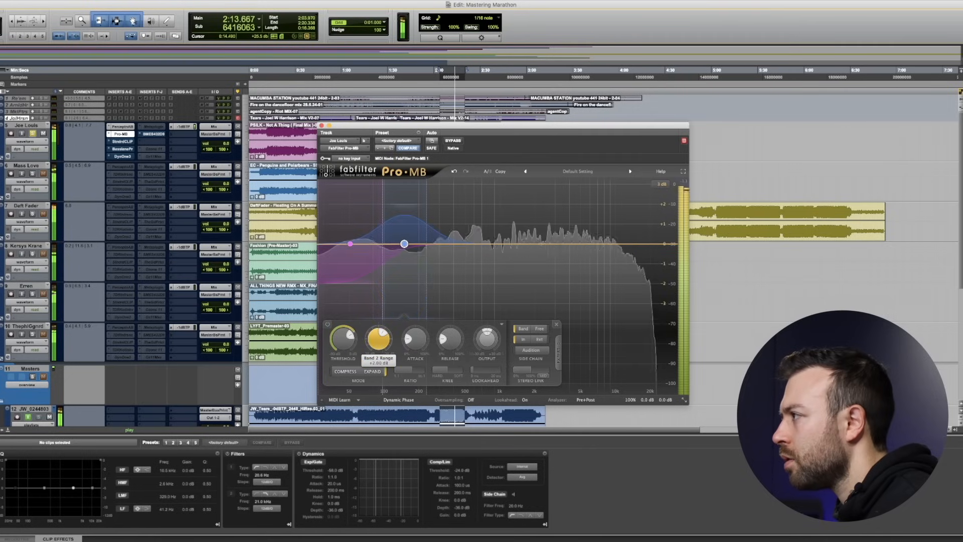
left_click(389, 184)
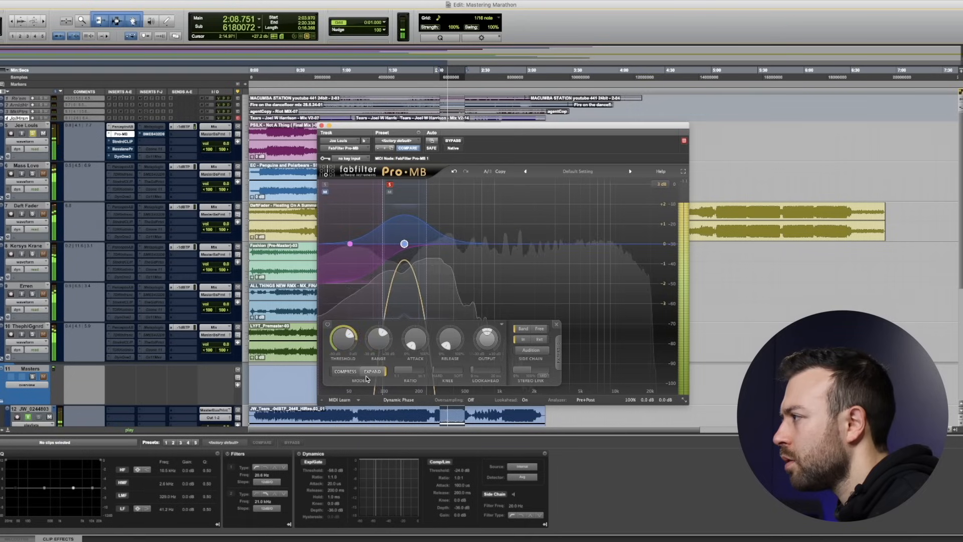
left_click(390, 185)
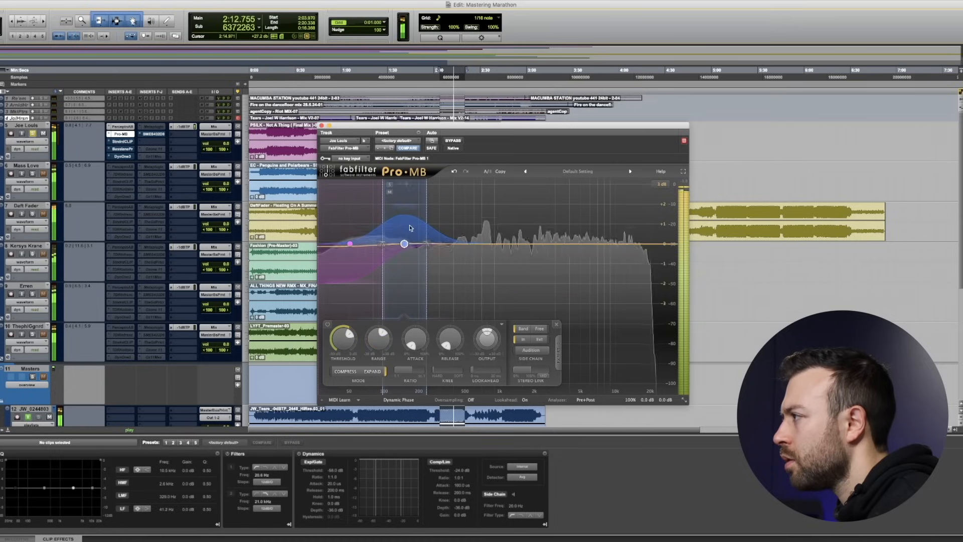
Compare the two-band Pro-MB processing against the bypassed signal
left_click(459, 142)
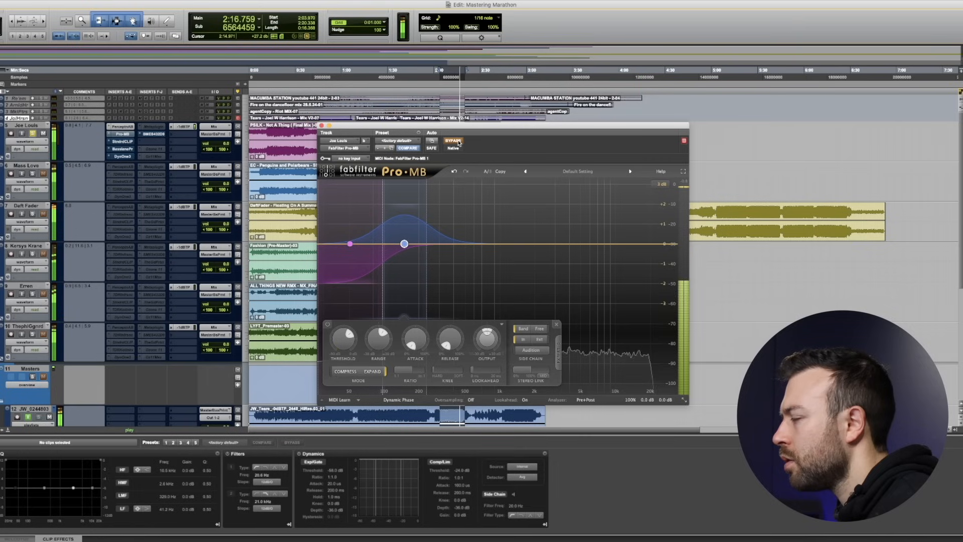
left_click(459, 142)
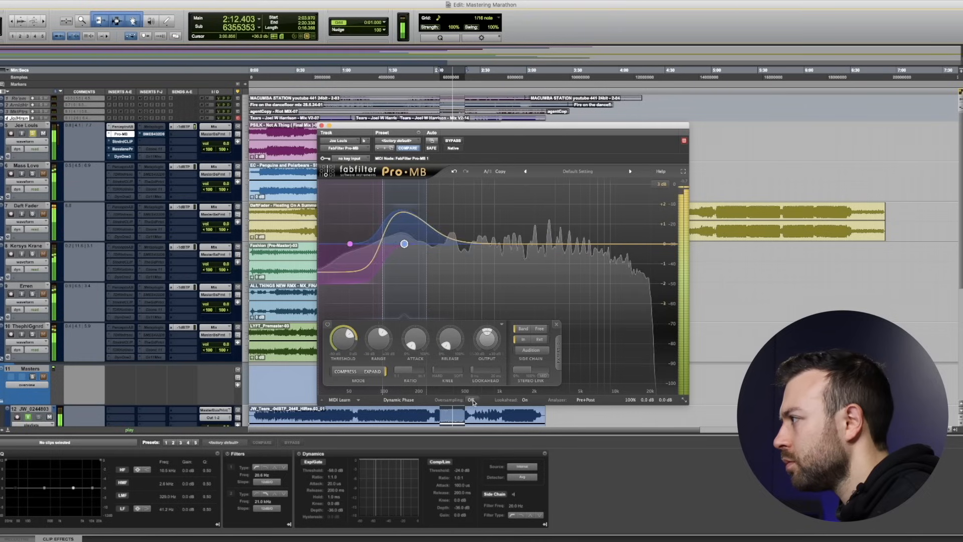
Try Linear Phase processing in Pro-MB and restore Dynamic Phase
left_click(400, 400)
left_click(404, 410)
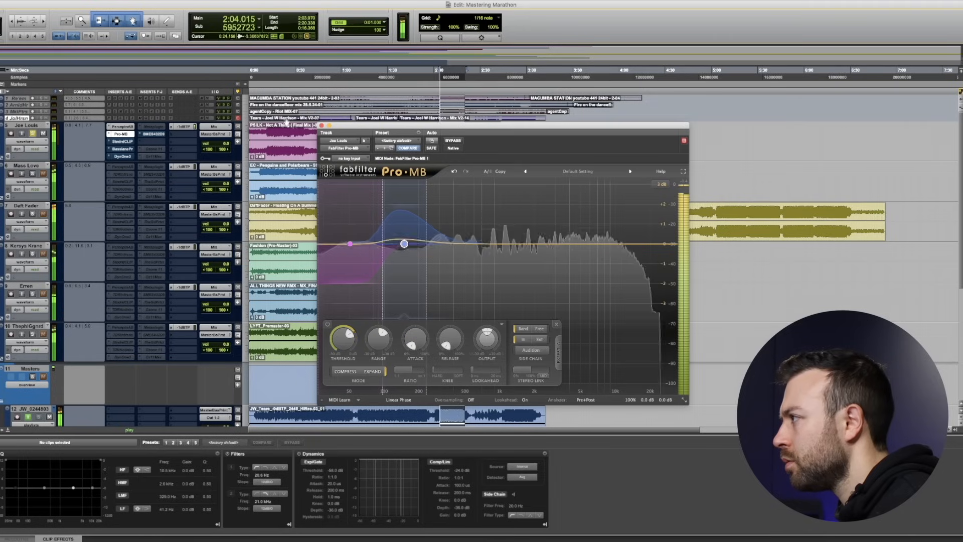
left_click(404, 400)
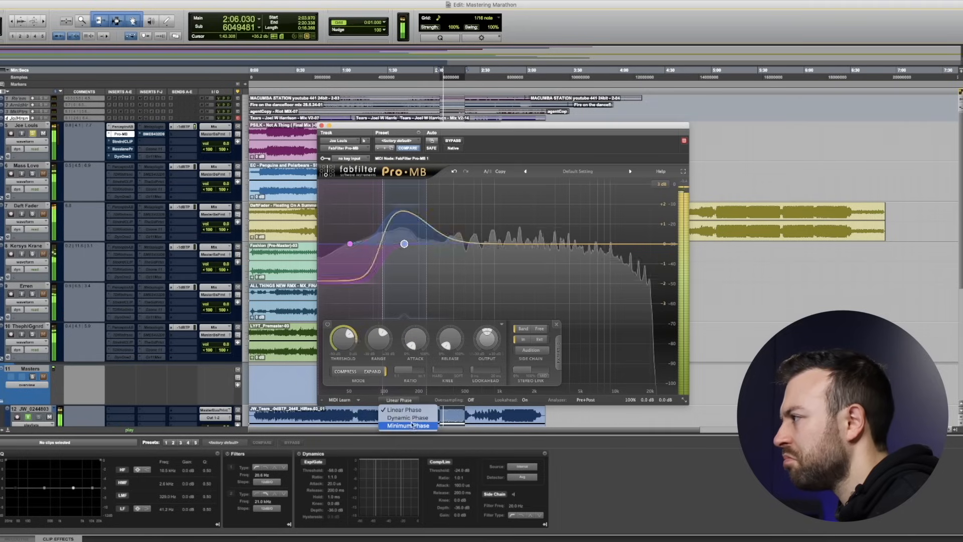
left_click(408, 417)
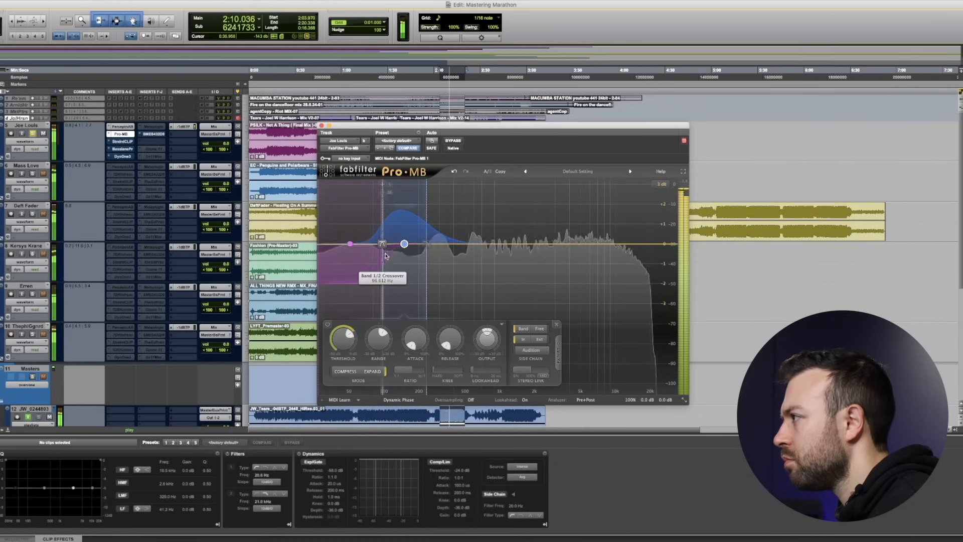
Adjust the slope of the band 1/2 crossover, reduce the Expand band's range, and close Pro-MB
scroll(382, 244, "down", 2)
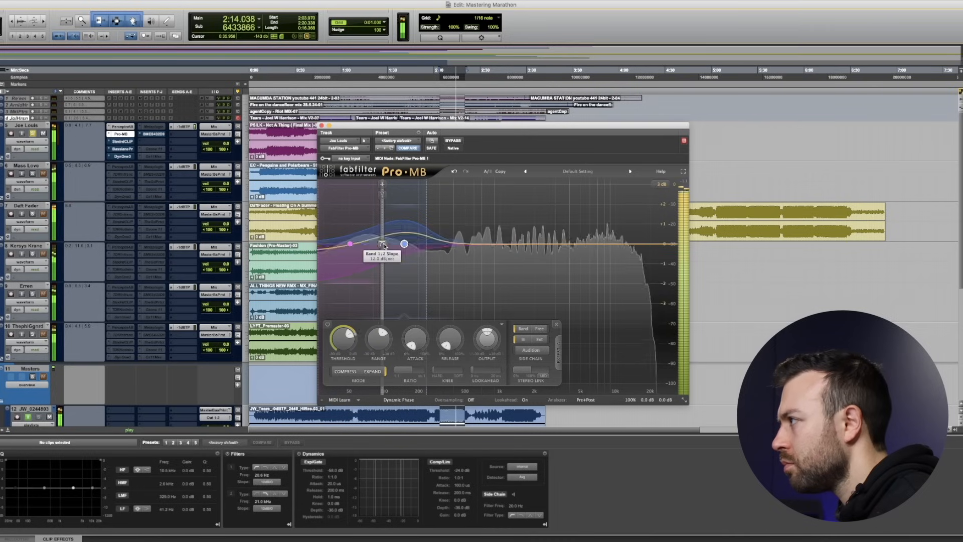
scroll(384, 245, "up", 1)
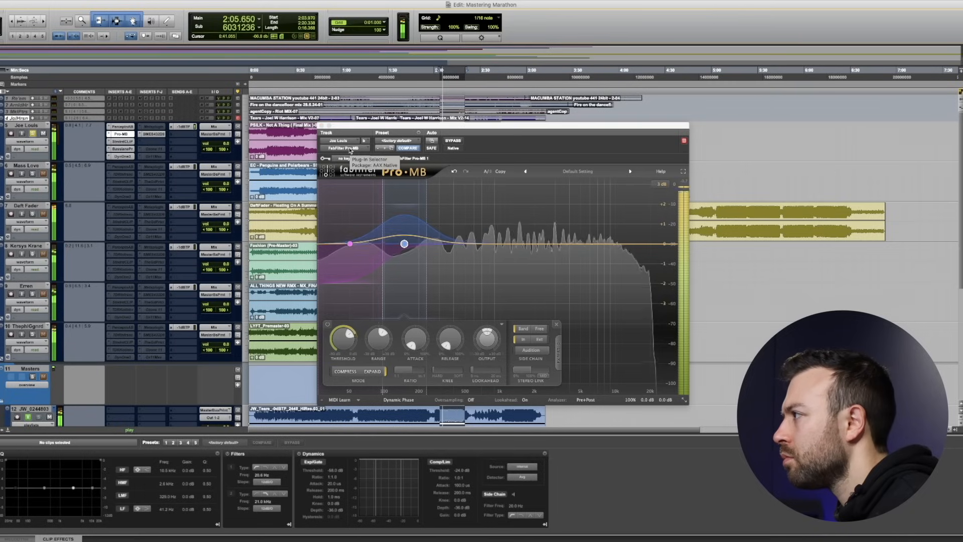
left_click_drag(380, 339, 380, 351)
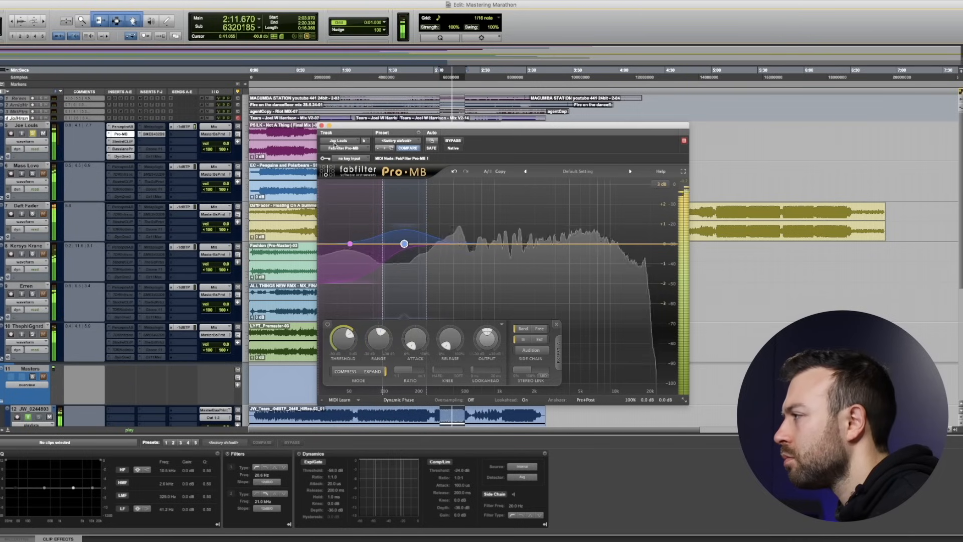
left_click(321, 126)
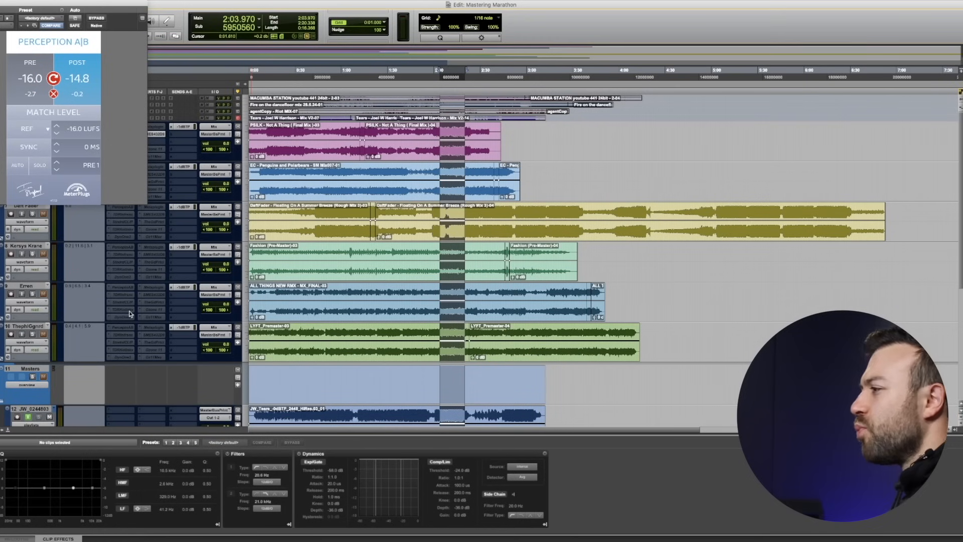
Switch to RX and examine the low-end bass notes in Not A Thing's spectrogram, lassoing one of the pitch slides
key("super+Tab")
key("super+Tab")
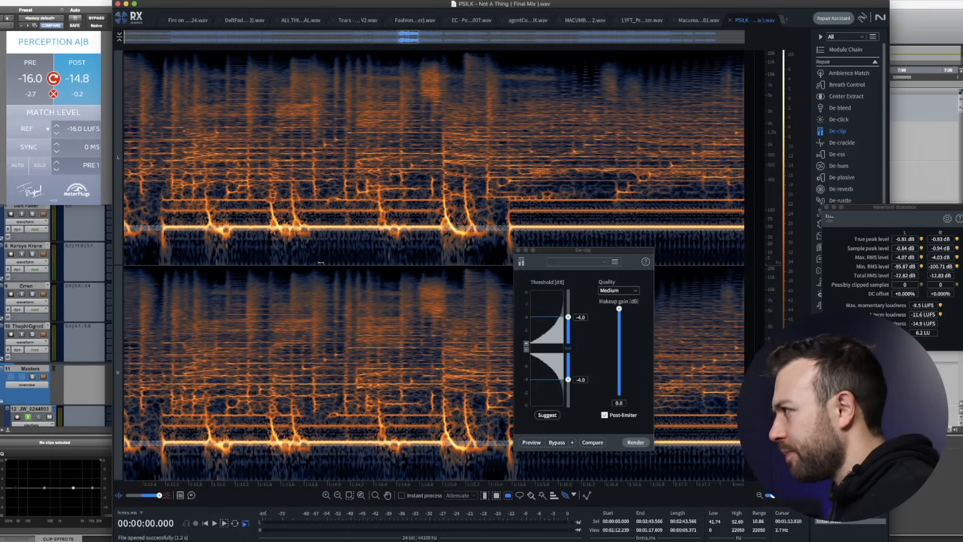
left_click(308, 464)
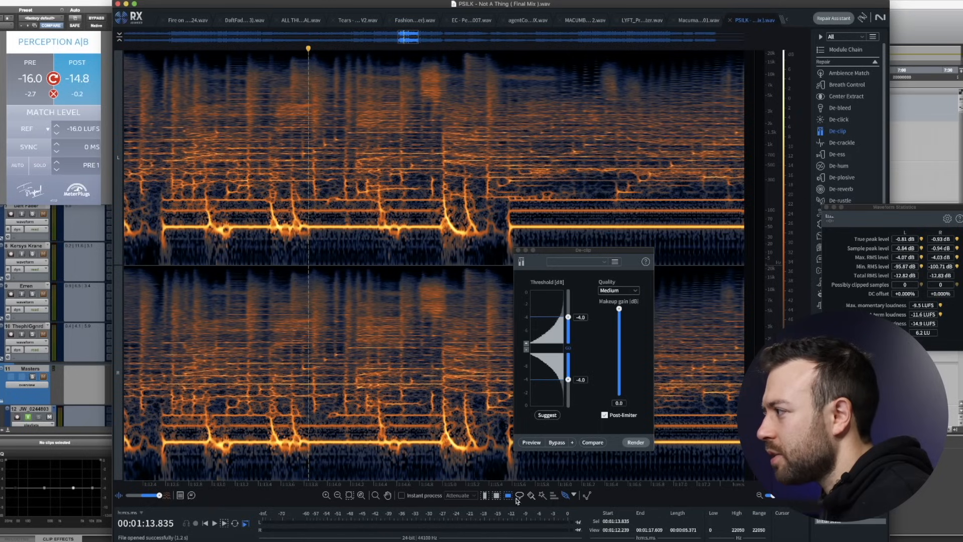
left_click(226, 236)
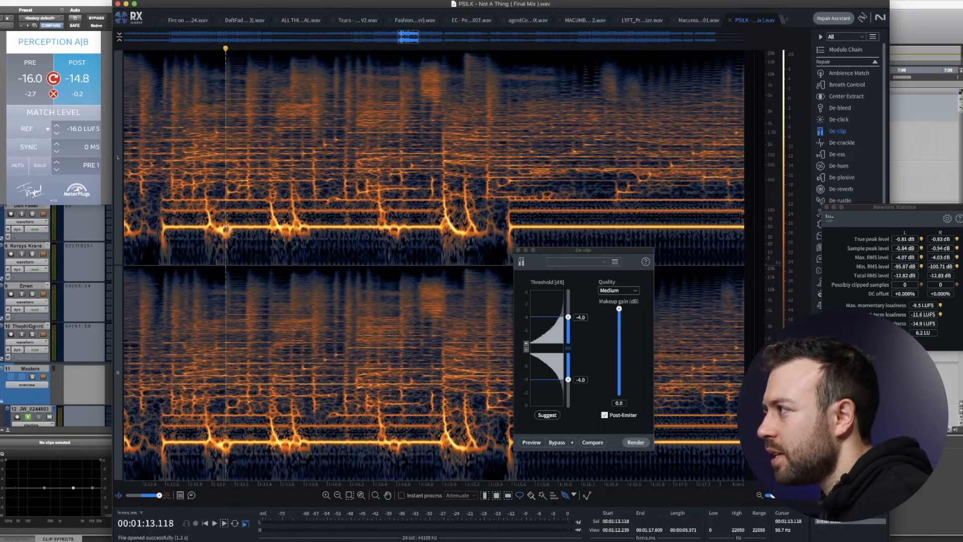
left_click(216, 236)
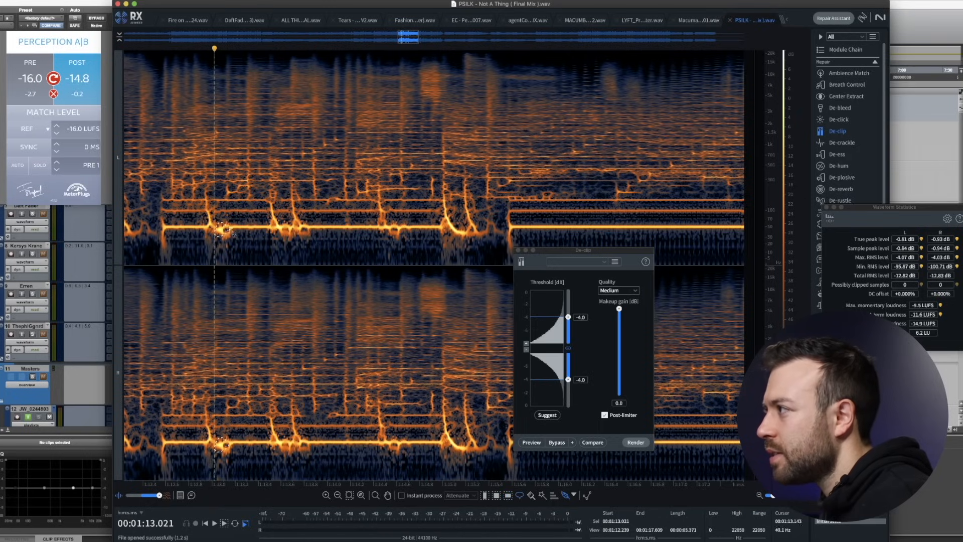
left_click(277, 231)
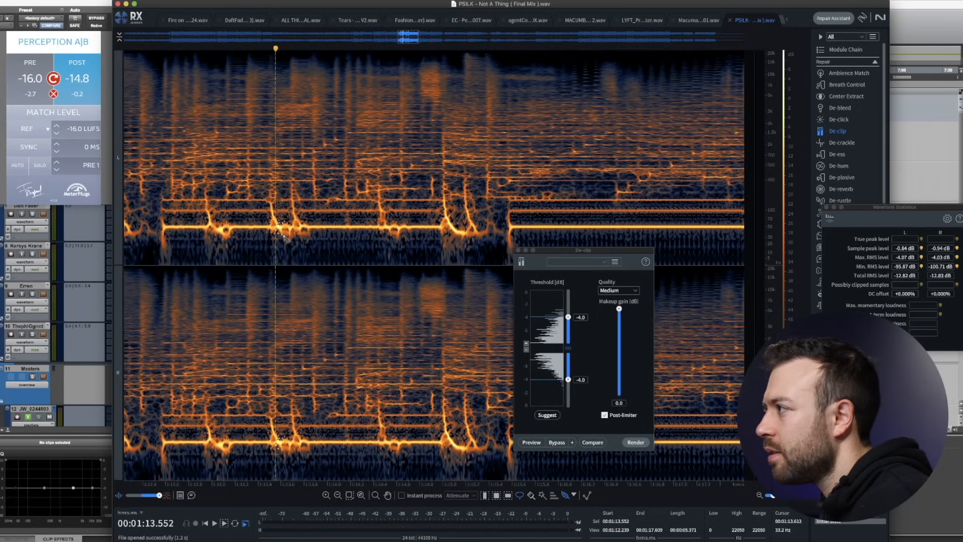
left_click(287, 227)
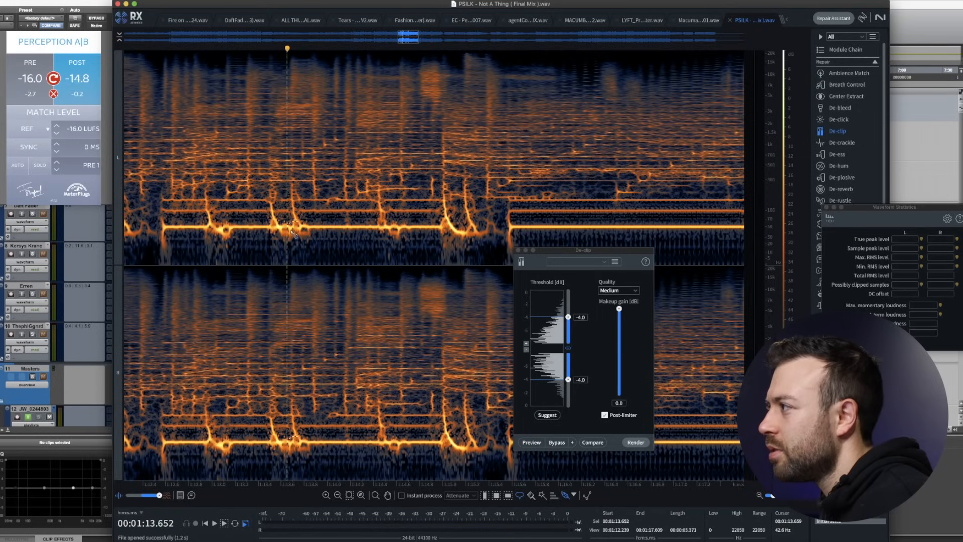
left_click_drag(299, 225, 296, 200)
left_click(287, 195)
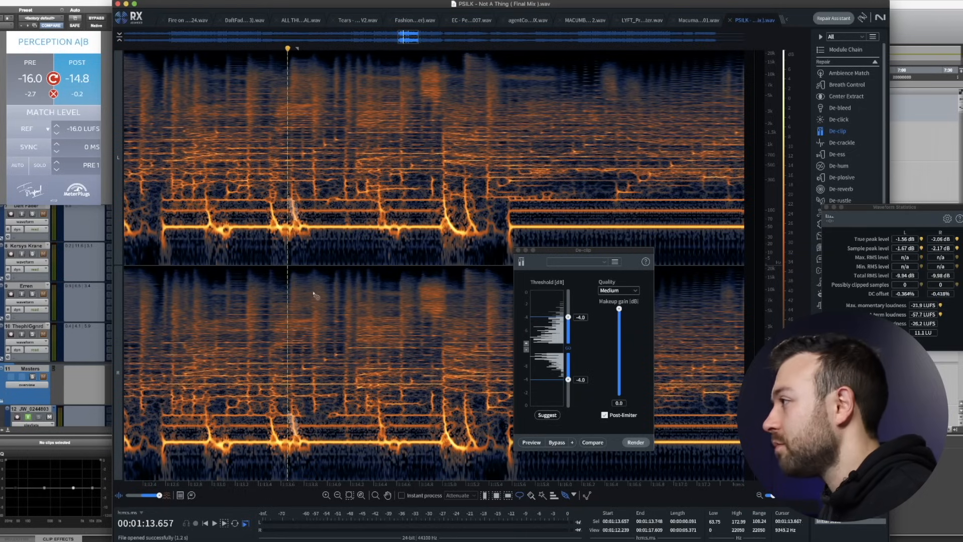
Switch back to Pro Tools and compare the pre and post signals in Perception AB, moving its window clear of the inserts
key("super+Tab")
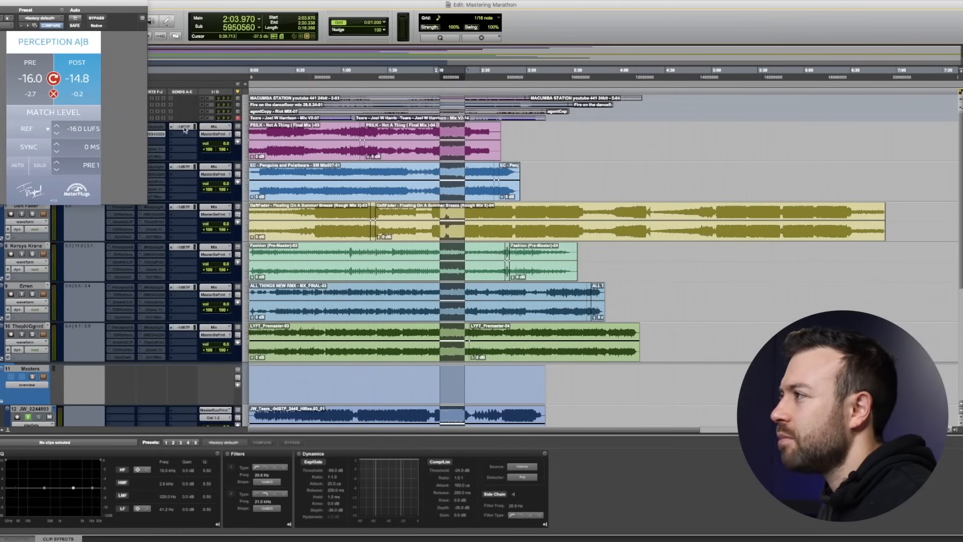
key("space")
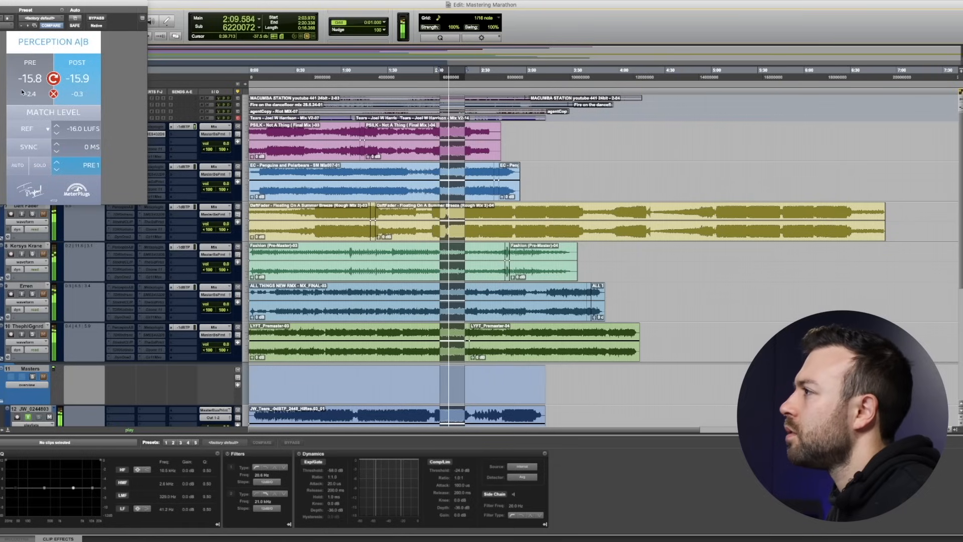
left_click(59, 76)
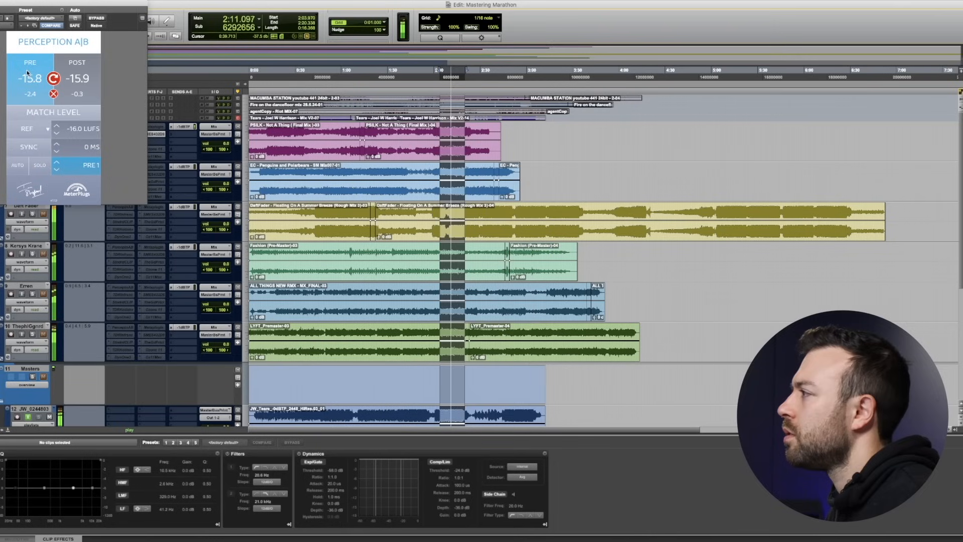
left_click(84, 69)
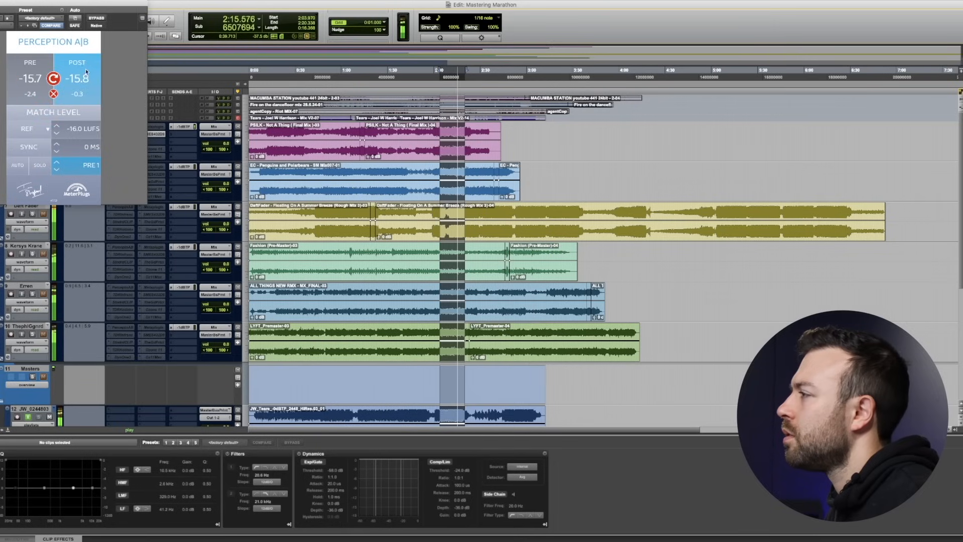
left_click_drag(85, 6, 682, 199)
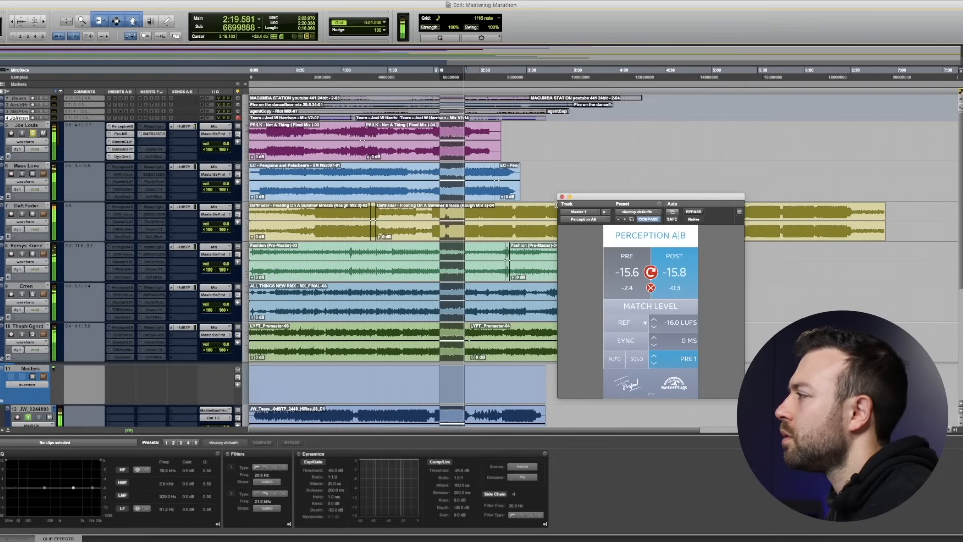
key("space")
Audition Basslane Pro's Delta signal on the Not A Thing track and make the insert inactive
left_click(122, 149)
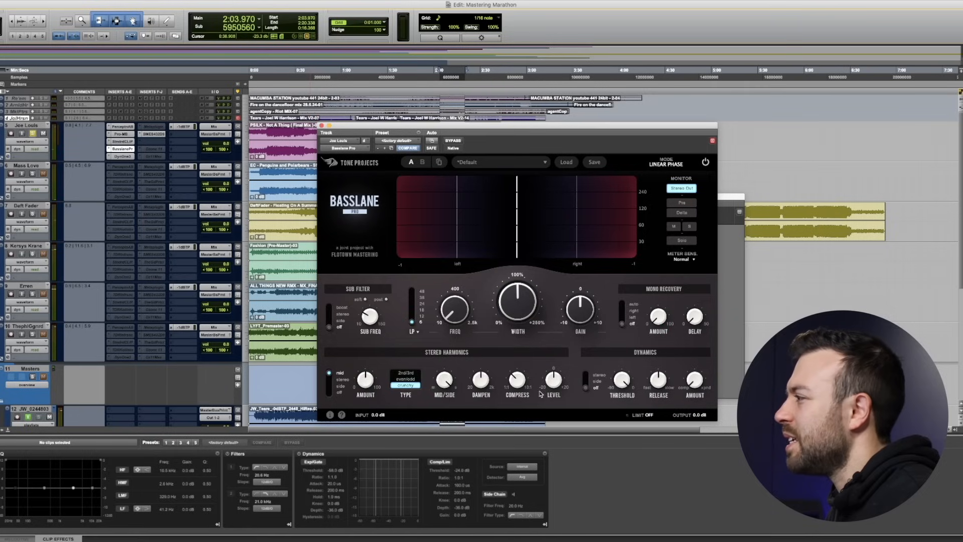
left_click(682, 212)
key("space")
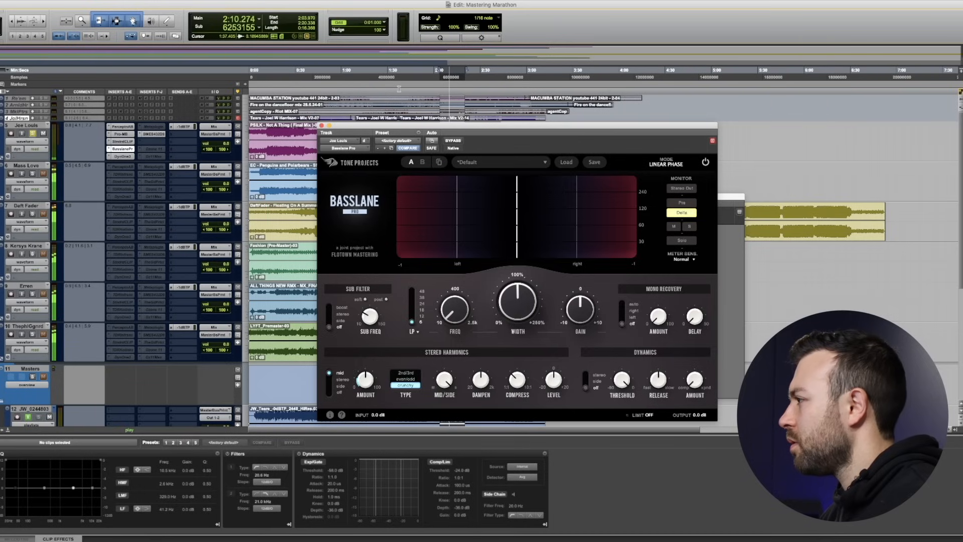
mouse_move(462, 308)
left_click_drag(458, 293, 462, 406)
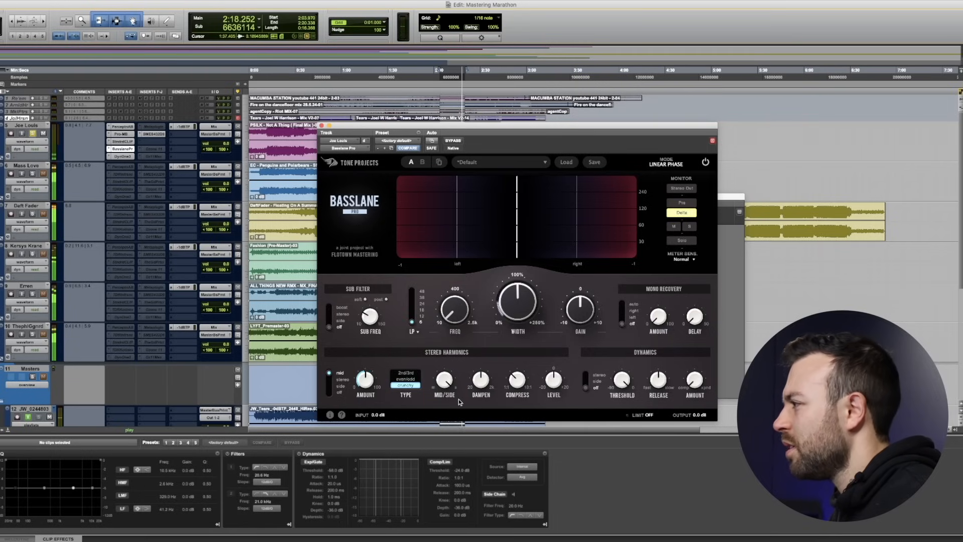
key("space")
right_click(132, 150)
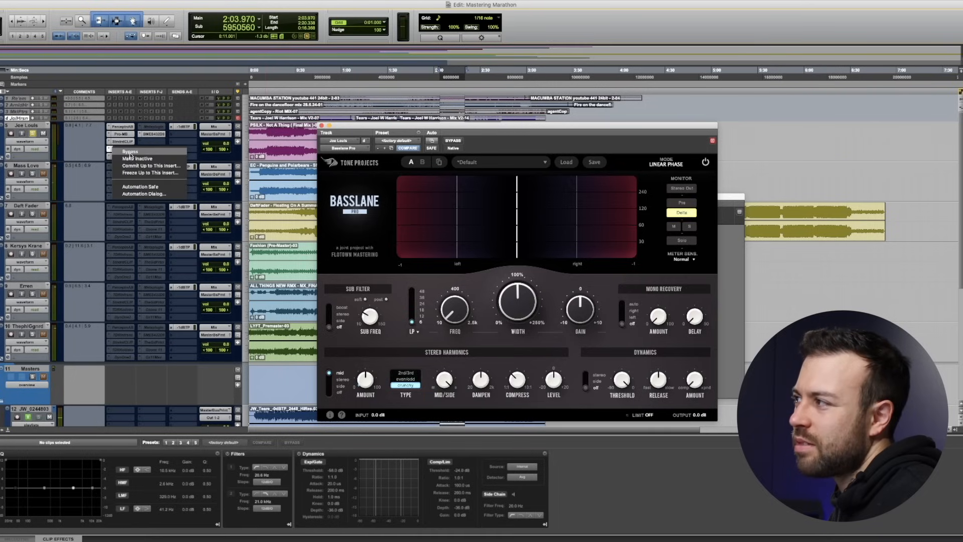
left_click(132, 161)
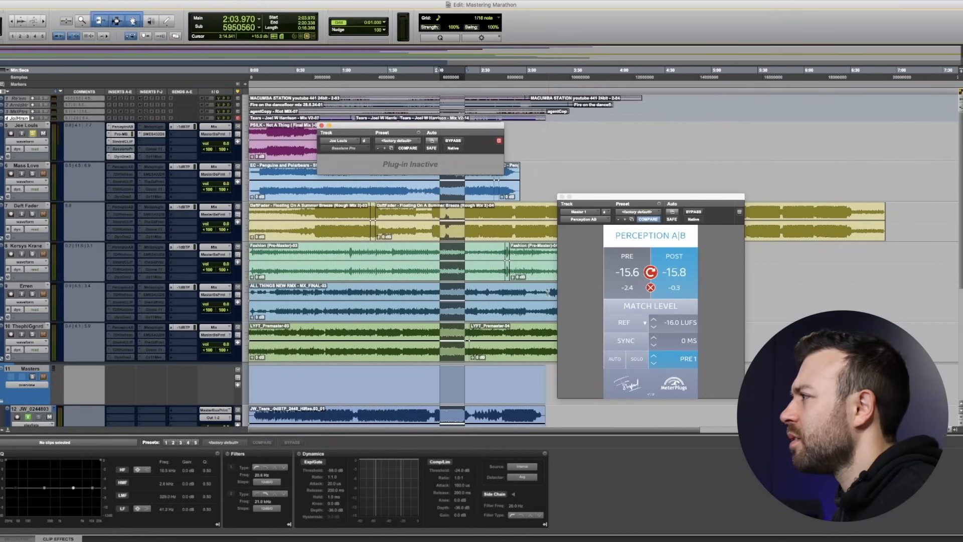
Compare the pre and post signals again with Basslane Pro inactive and close its plug-in window
key("space")
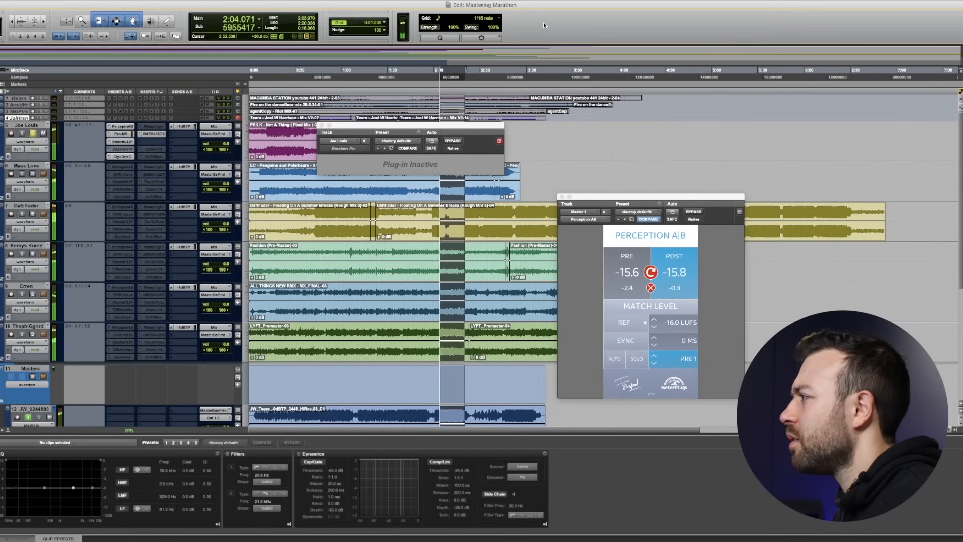
left_click(619, 263)
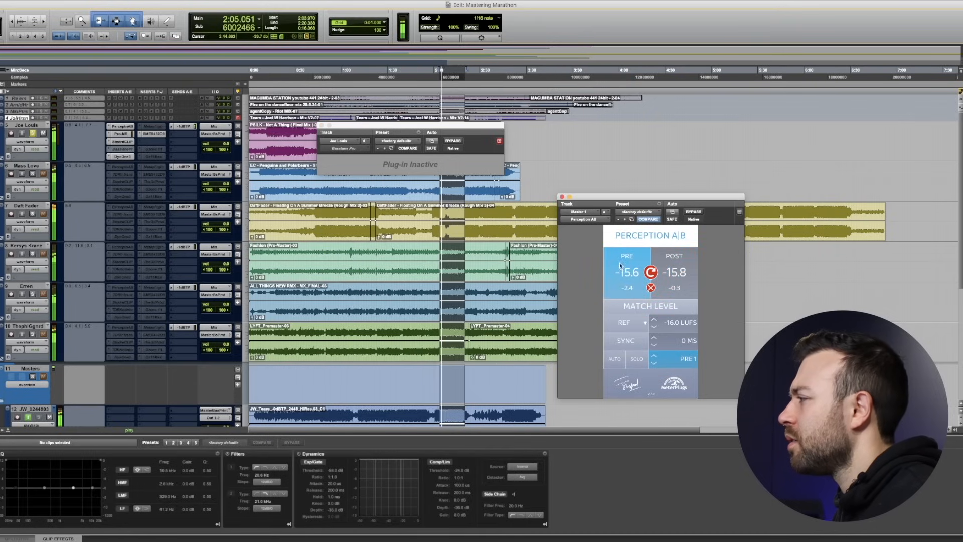
left_click(674, 258)
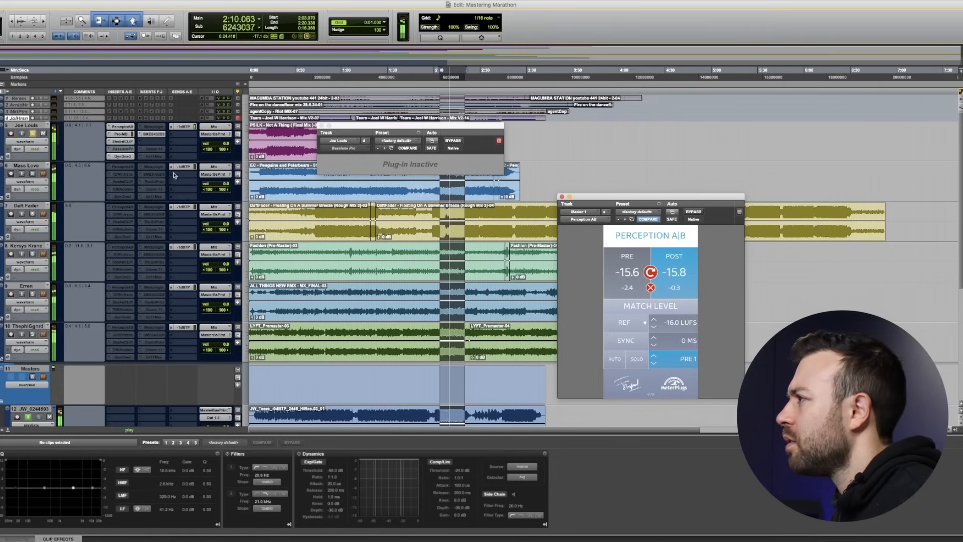
key("space")
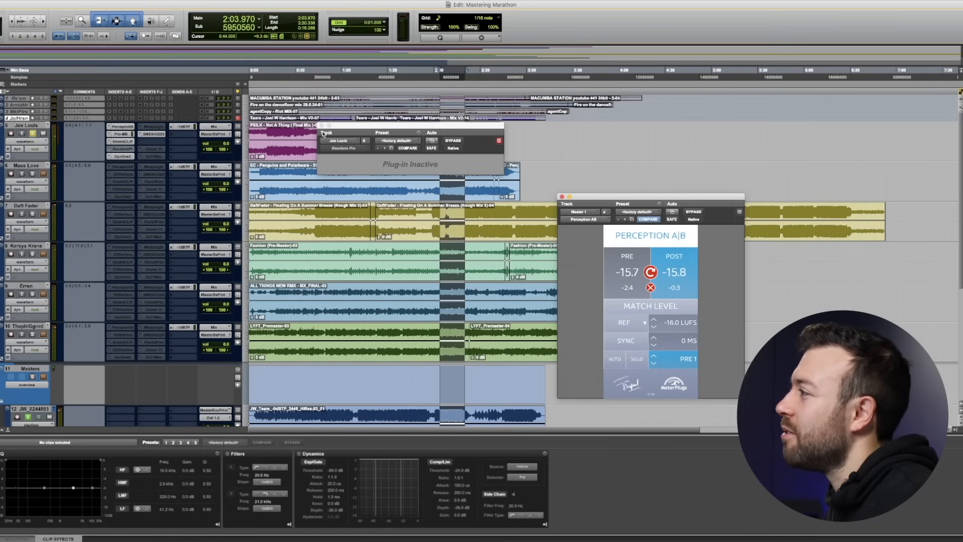
left_click(321, 126)
Reopen Pro-MB and review band 1's compression, including its attack, alongside the Expand band
left_click(122, 135)
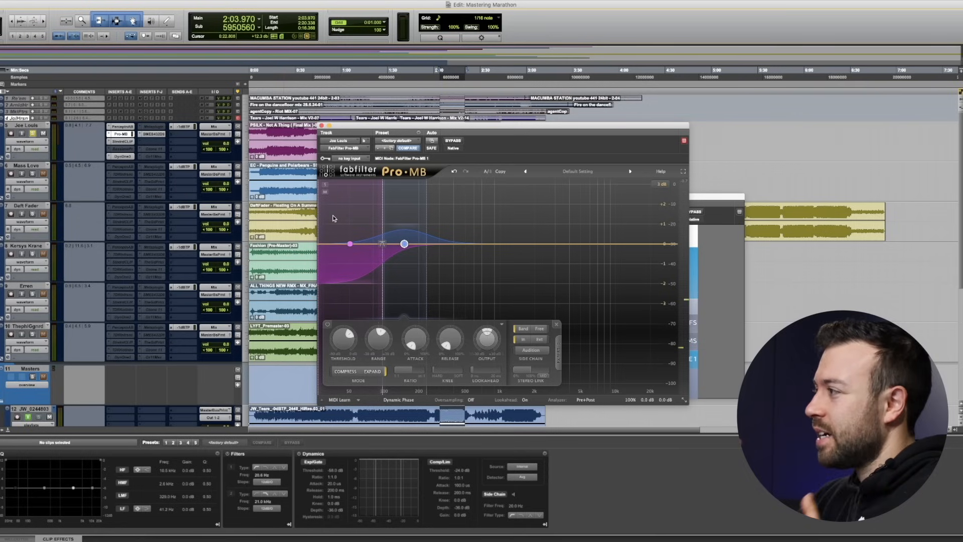
left_click(377, 281)
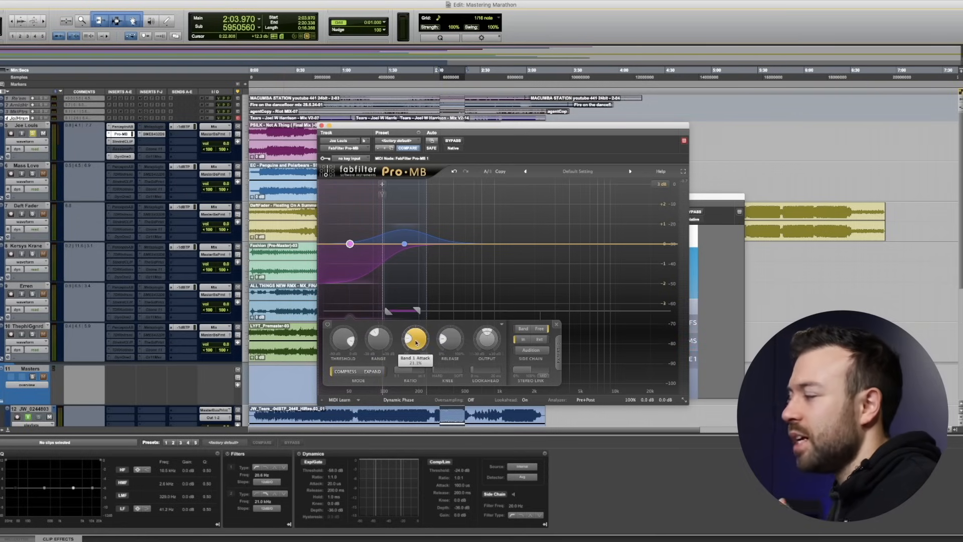
mouse_move(416, 343)
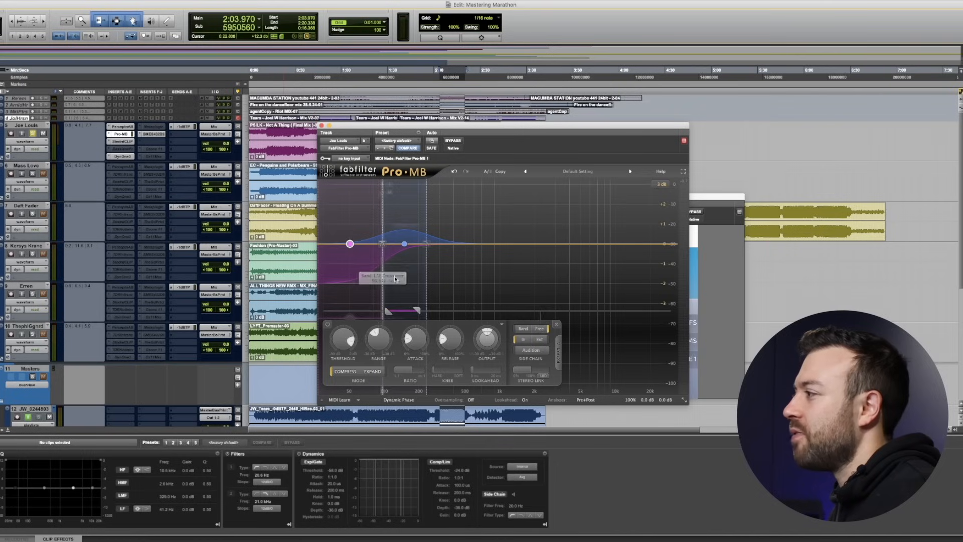
left_click(404, 244)
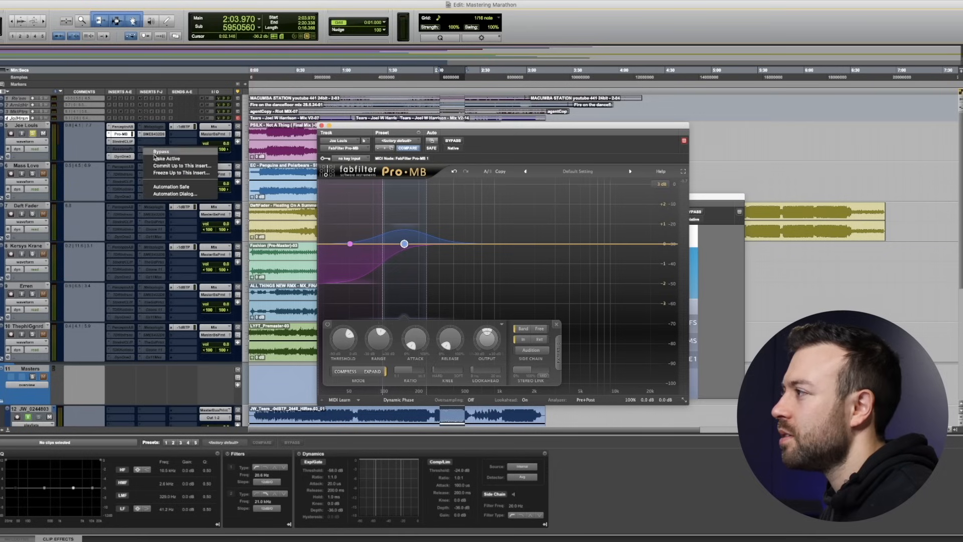
Activate Ozone 11 on the Not A Thing track, remove its first two modules and enable Vintage Limiter
left_click(153, 149)
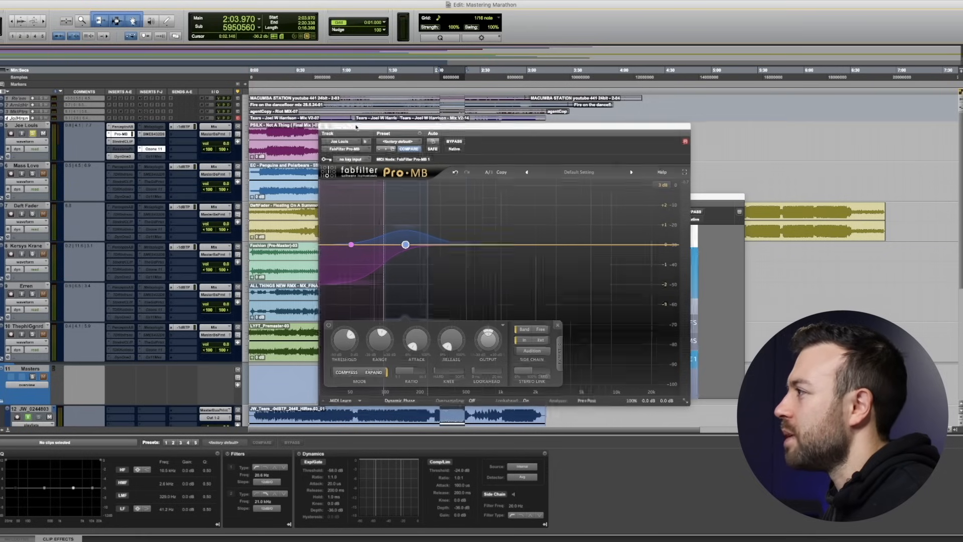
left_click_drag(486, 182, 198, 212)
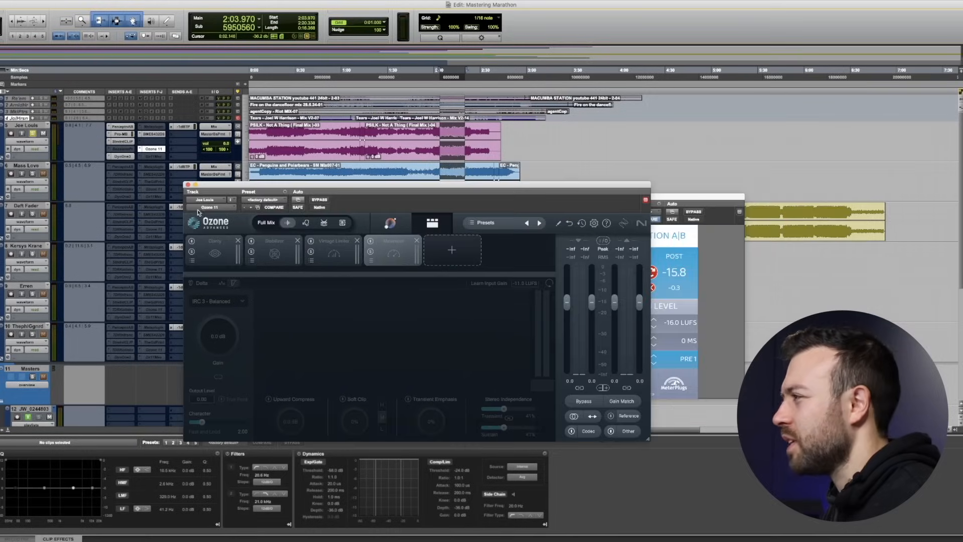
left_click(238, 241)
left_click(238, 241)
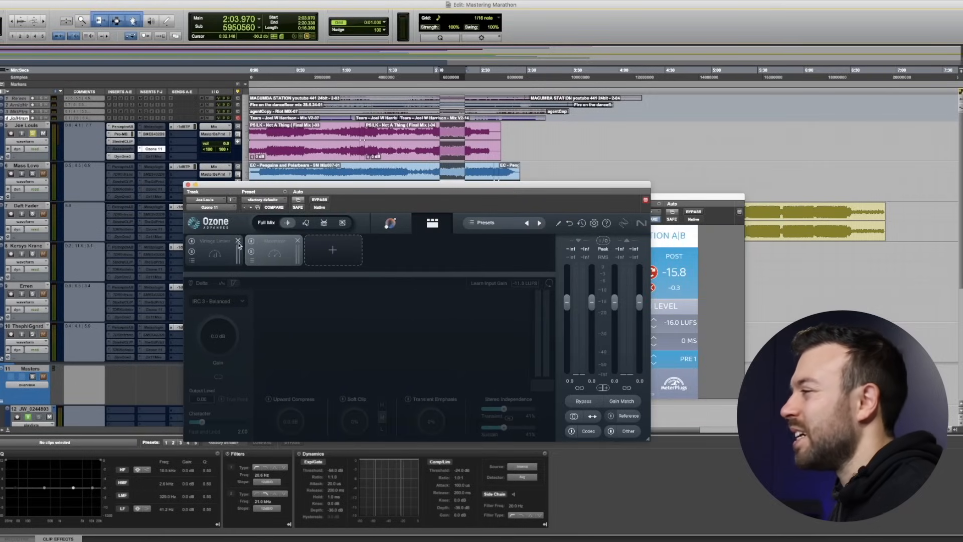
left_click(209, 257)
left_click(191, 241)
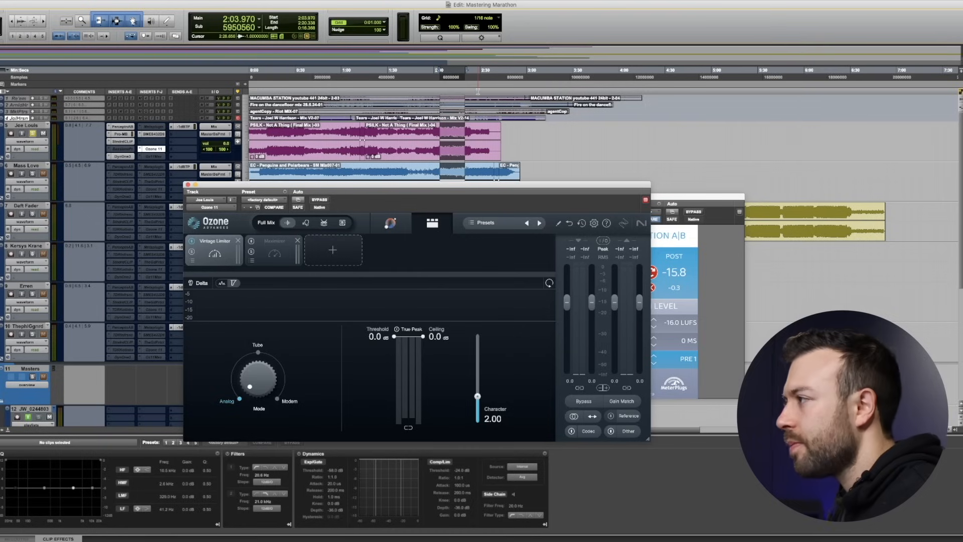
Set the Vintage Limiter's threshold to -4.5 dB while auditioning its Delta signal during playback
key("space")
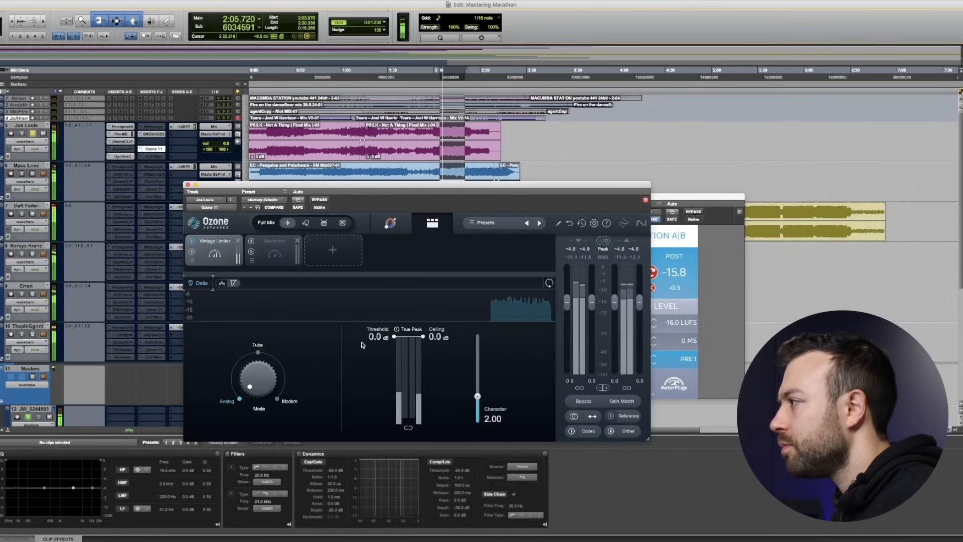
left_click_drag(393, 336, 393, 376)
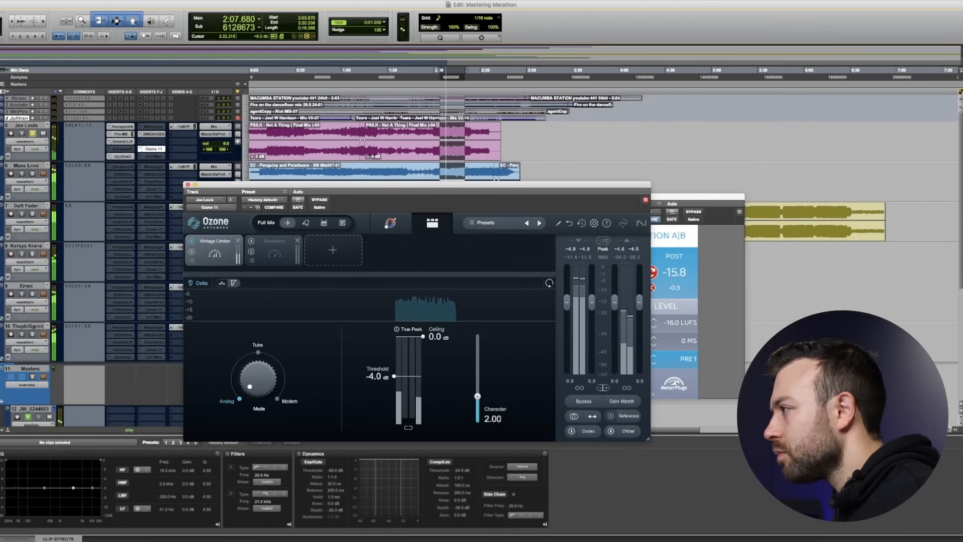
left_click(376, 376)
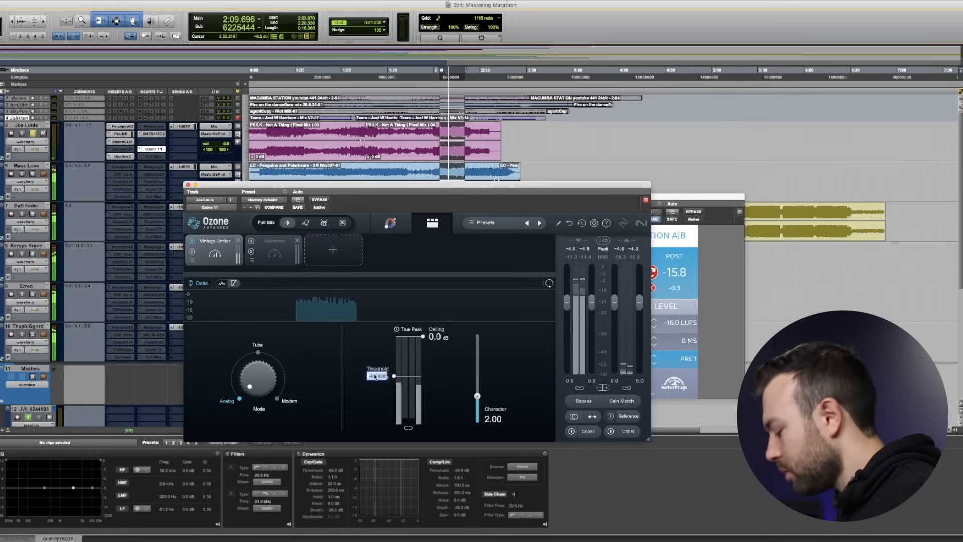
type("-5")
key("Return")
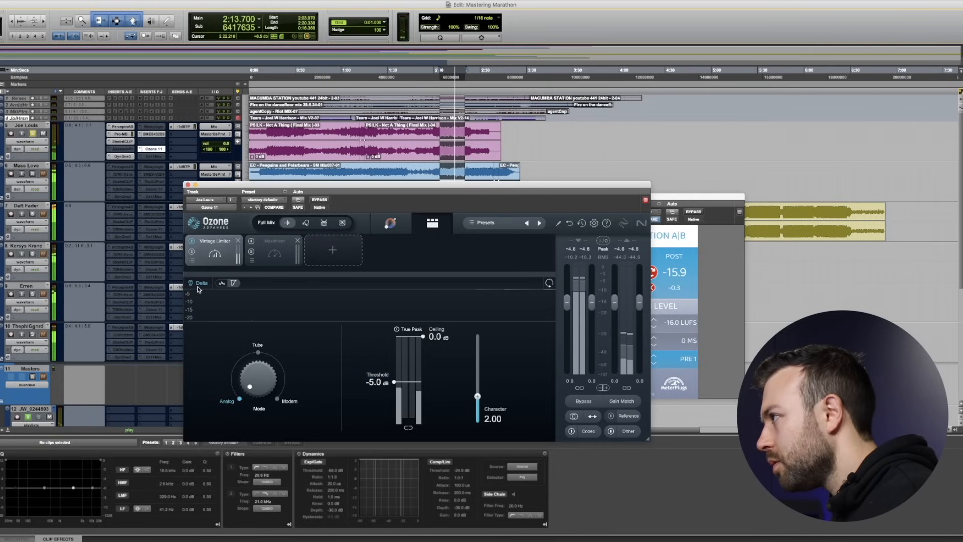
double_click(377, 383)
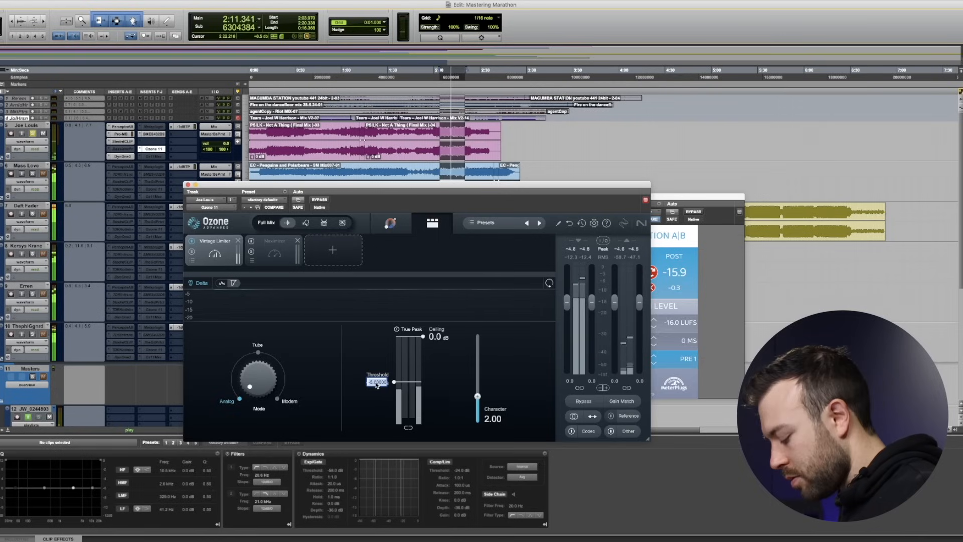
type("-4.5")
key("Return")
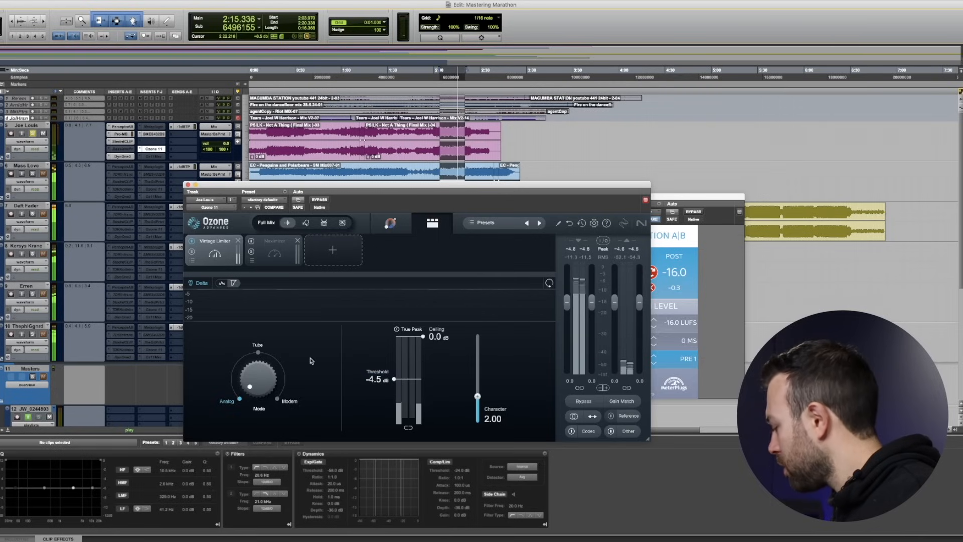
Enable Ozone 11's Maximizer, set its gain to +2.0 dB and close the plug-in window
left_click(298, 256)
left_click_drag(218, 339, 202, 304)
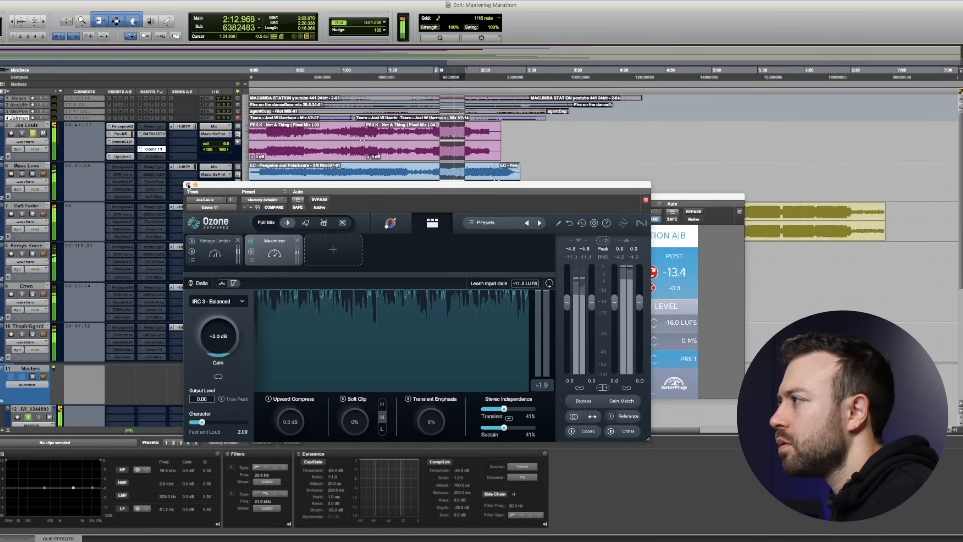
left_click(187, 185)
Bypass Perception AB on the Master 1 track and open its Insight 2 meter
scroll(78, 360, "down", 5)
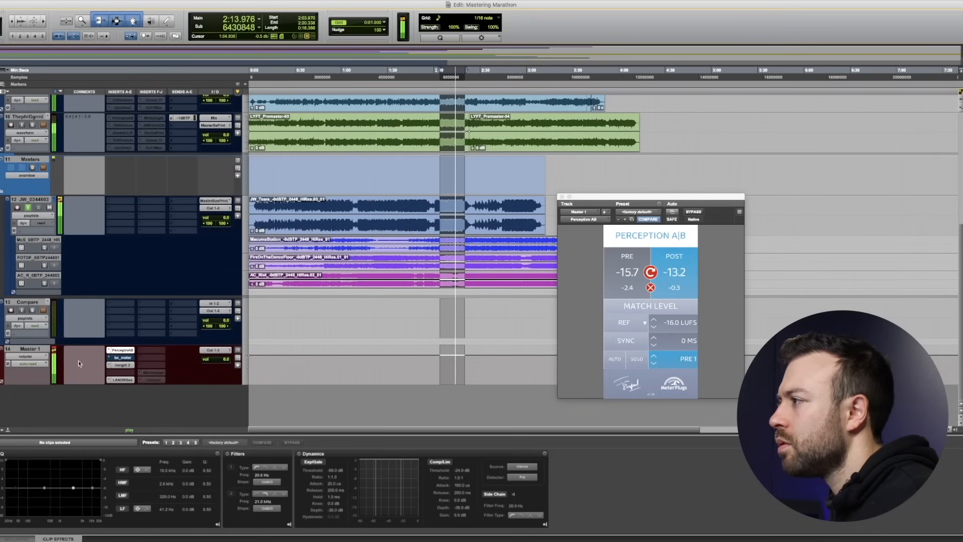
left_click(122, 350, "super")
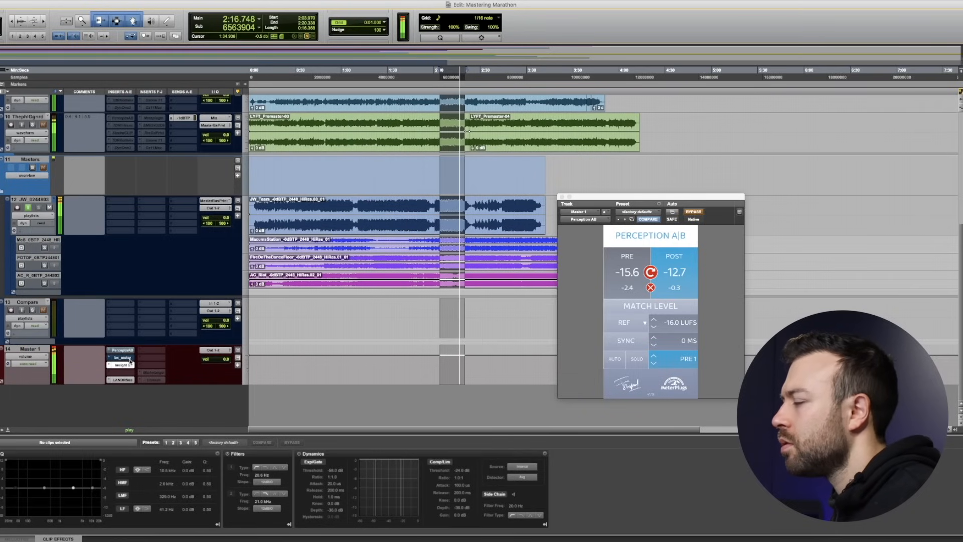
left_click(120, 364)
scroll(126, 301, "up", 5)
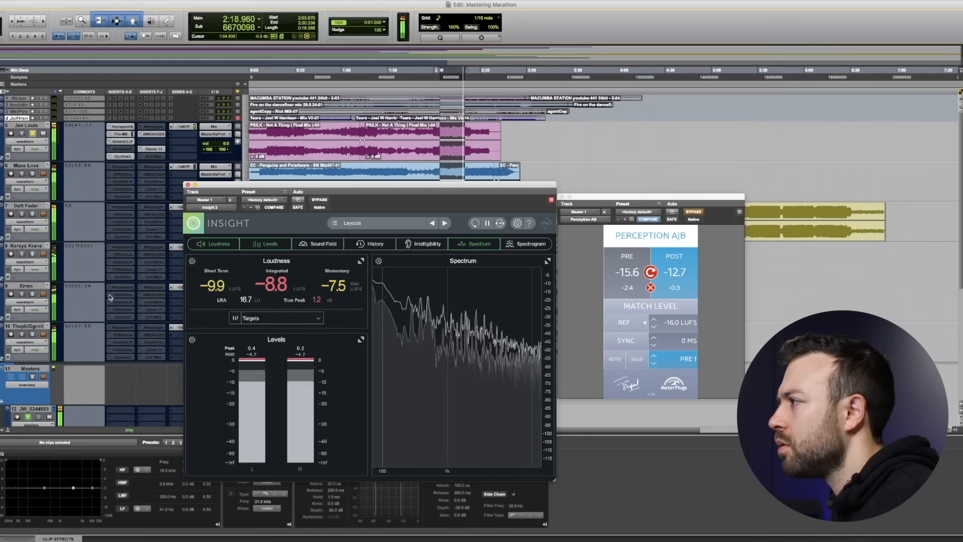
Check the loudness of Not A Thing in Insight 2 from about 1:12 and 2:00, and close the meter window
left_click(362, 153)
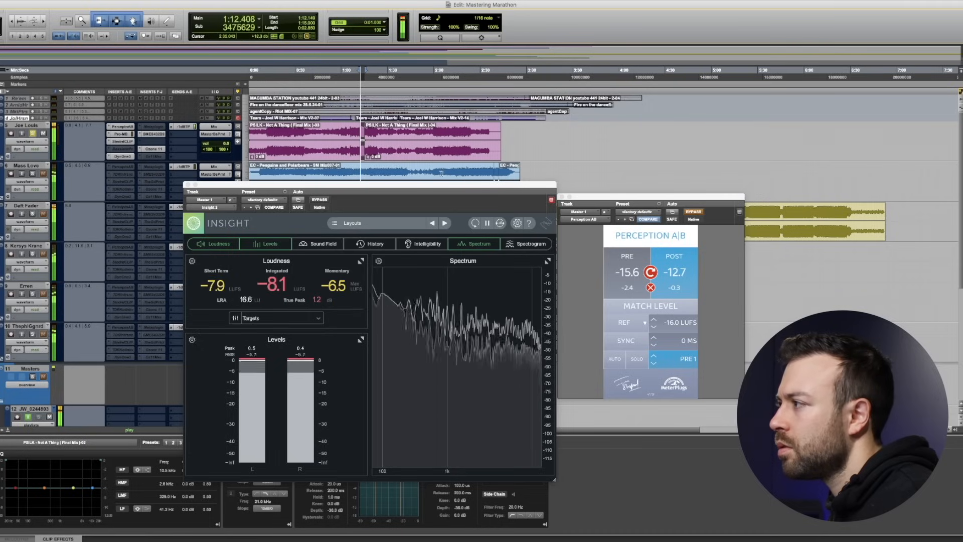
left_click(435, 72)
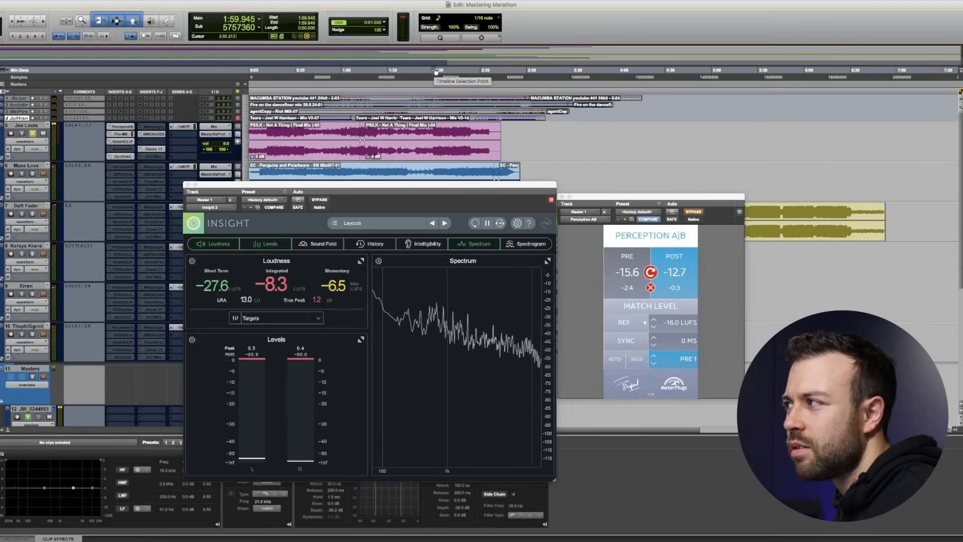
key("space")
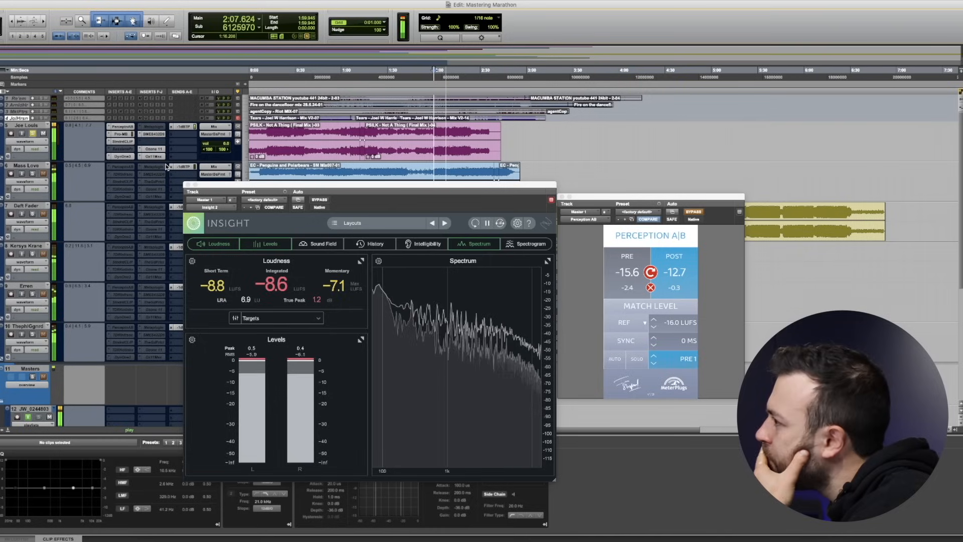
key("space")
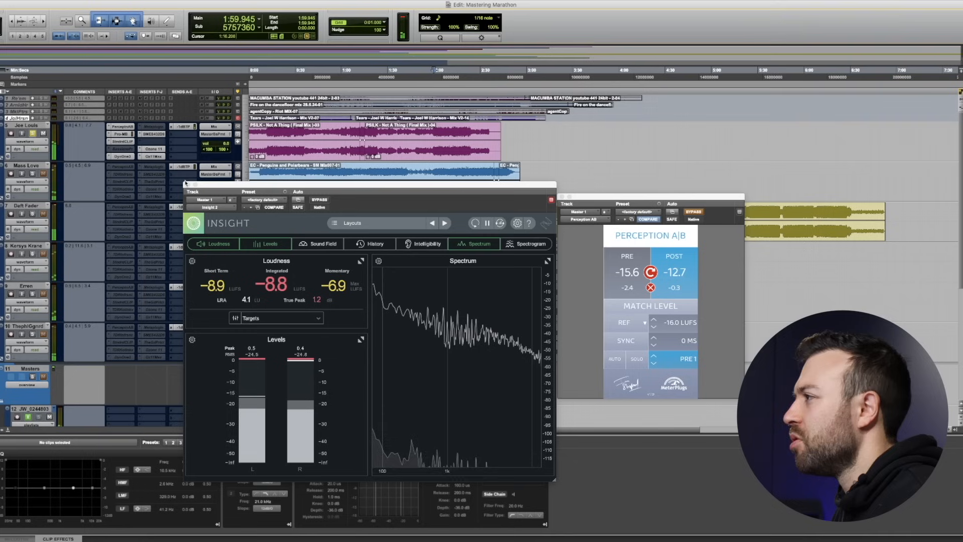
left_click(187, 185)
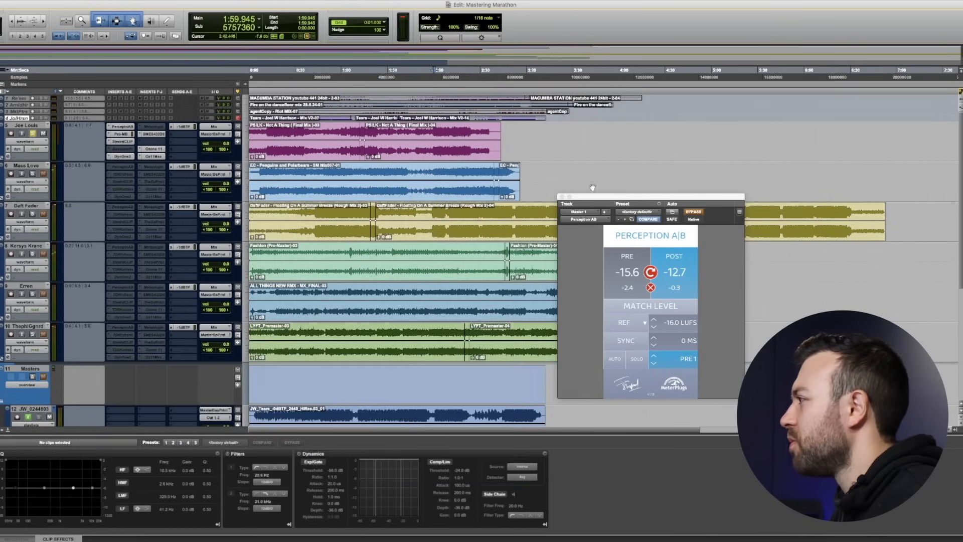
Take Perception AB out of bypass and match the pre and post levels on Not A Thing's section from about 1:12 to 1:15
left_click(690, 214)
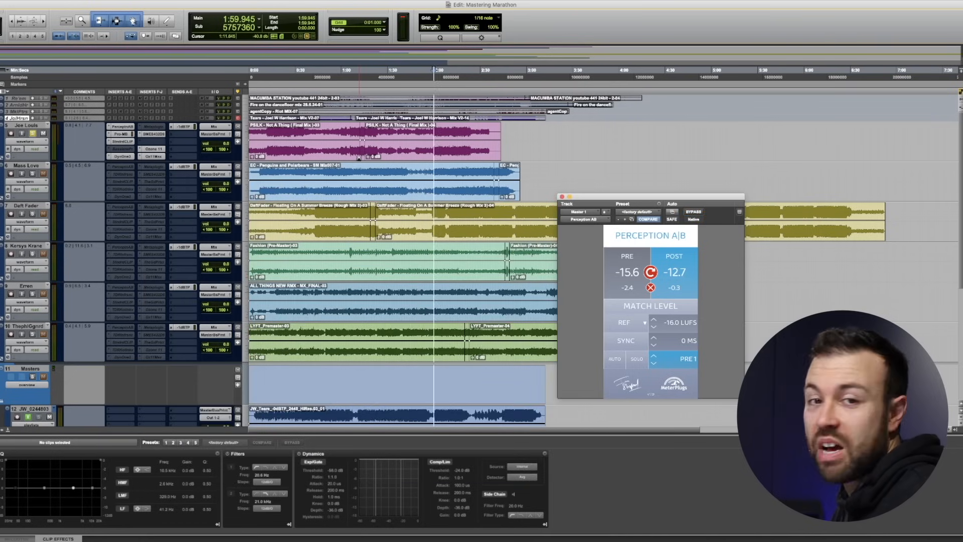
left_click_drag(361, 154, 367, 156)
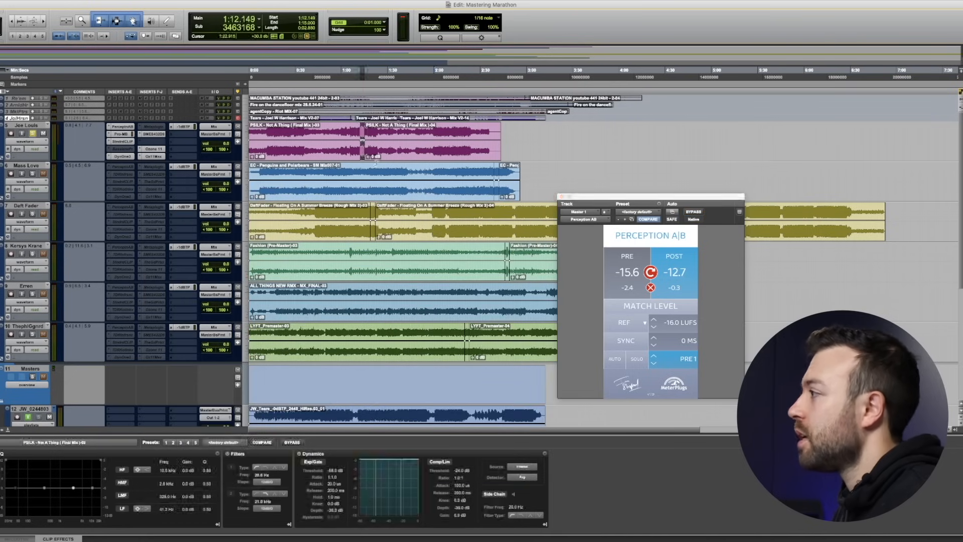
left_click(650, 272)
key("space")
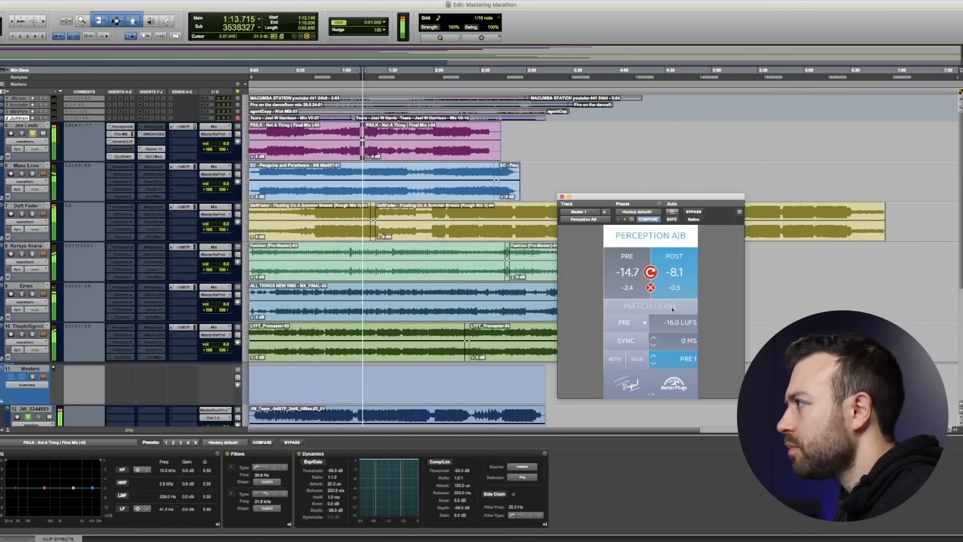
left_click(640, 308)
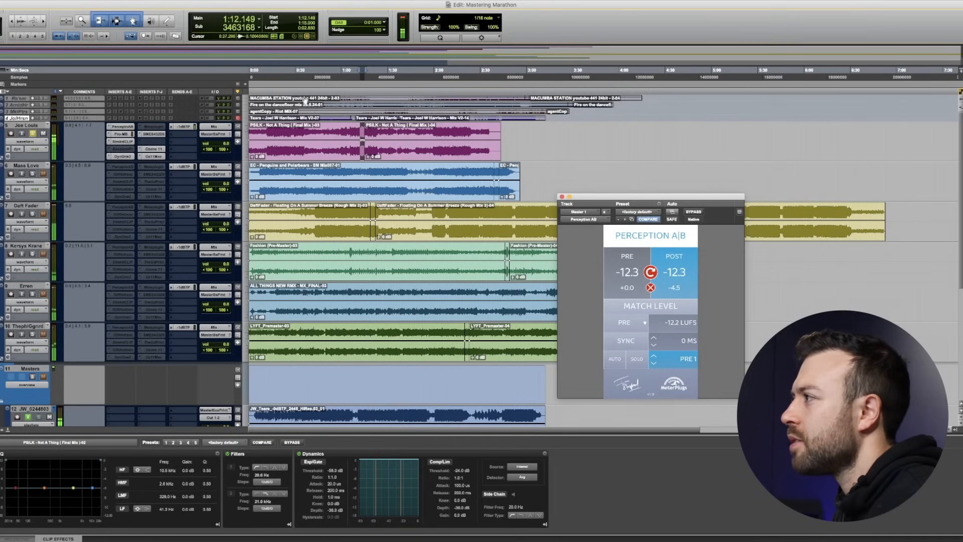
Play the early part of Not A Thing and sync Perception AB's pre and post signals at 265 ms
key("space")
left_click(291, 79)
key("space")
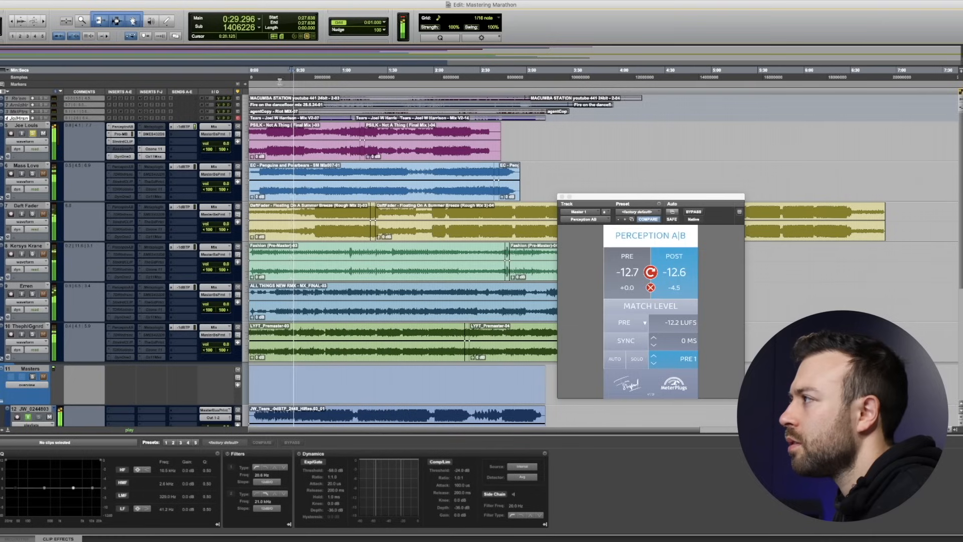
left_click(273, 79)
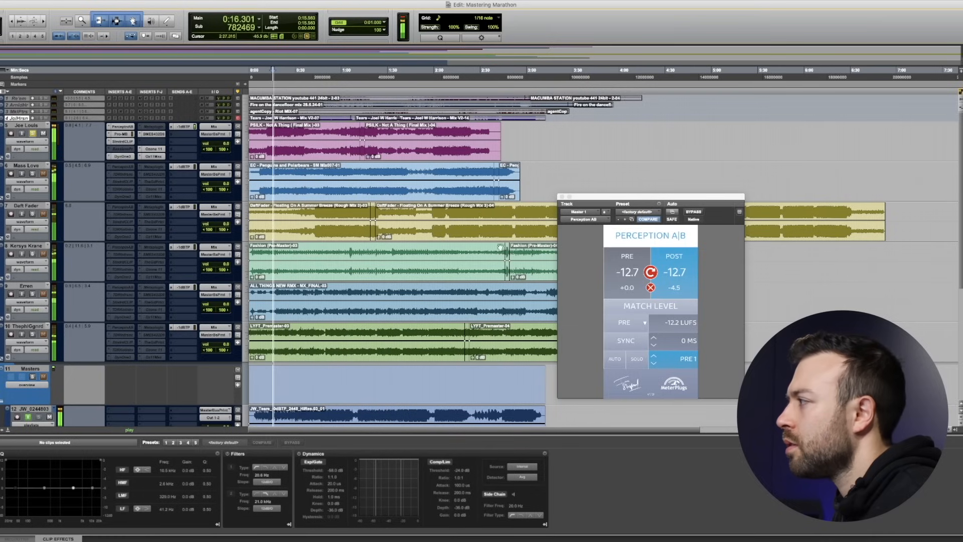
left_click(674, 256)
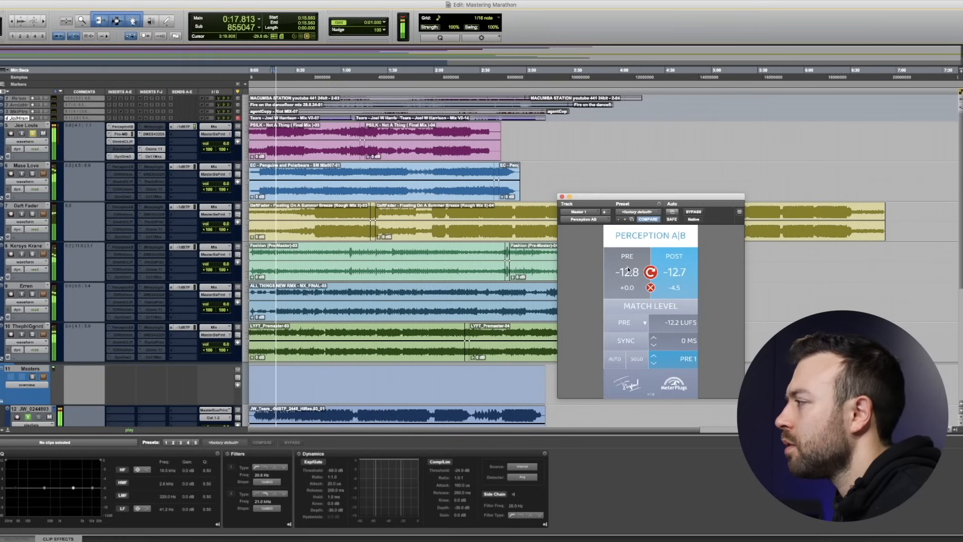
left_click(673, 257)
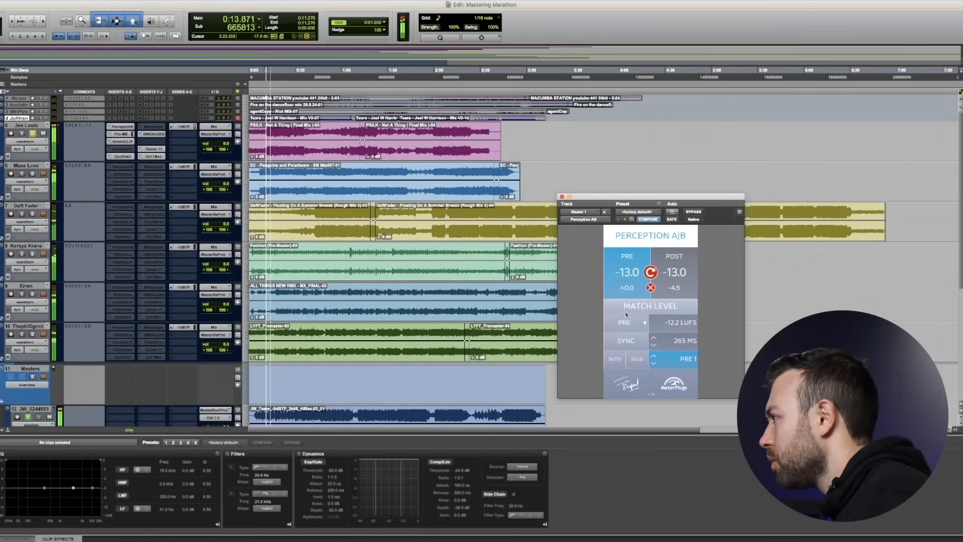
Compare the level-matched post and pre signals over Not A Thing's intro, from about 0:11, and stop playback
left_click(685, 276)
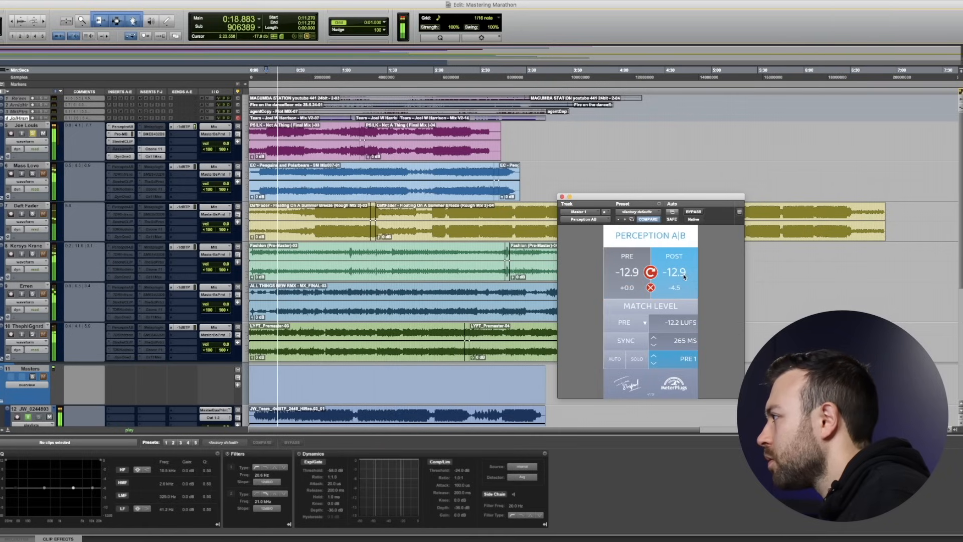
left_click(628, 264)
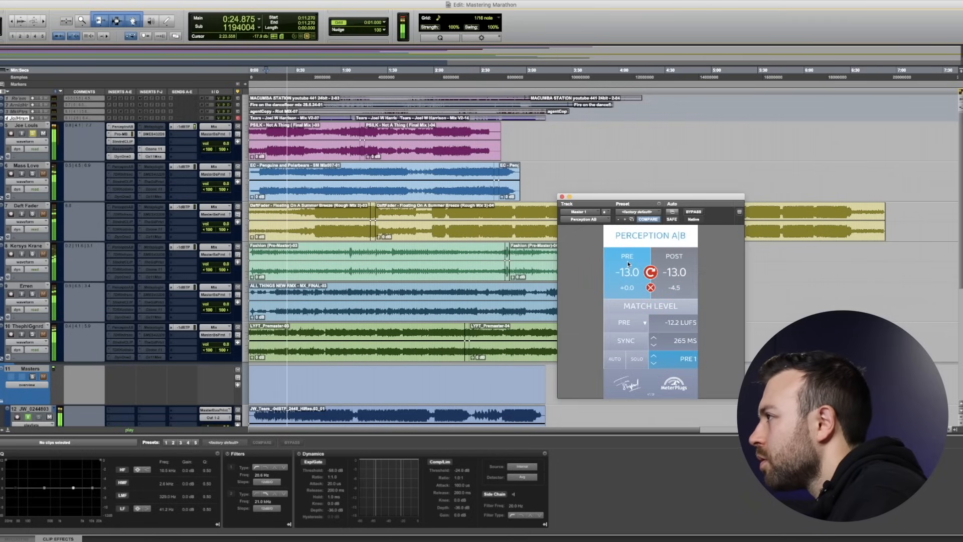
left_click(683, 256)
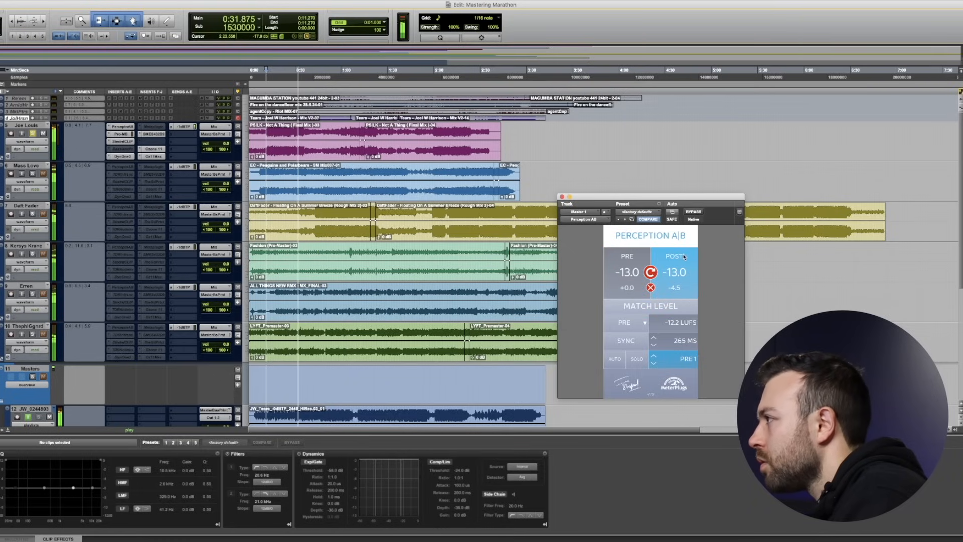
key("space")
Compare the level-matched pre and post signals repeatedly from about 1:03 into Not A Thing's louder section
left_click(348, 75)
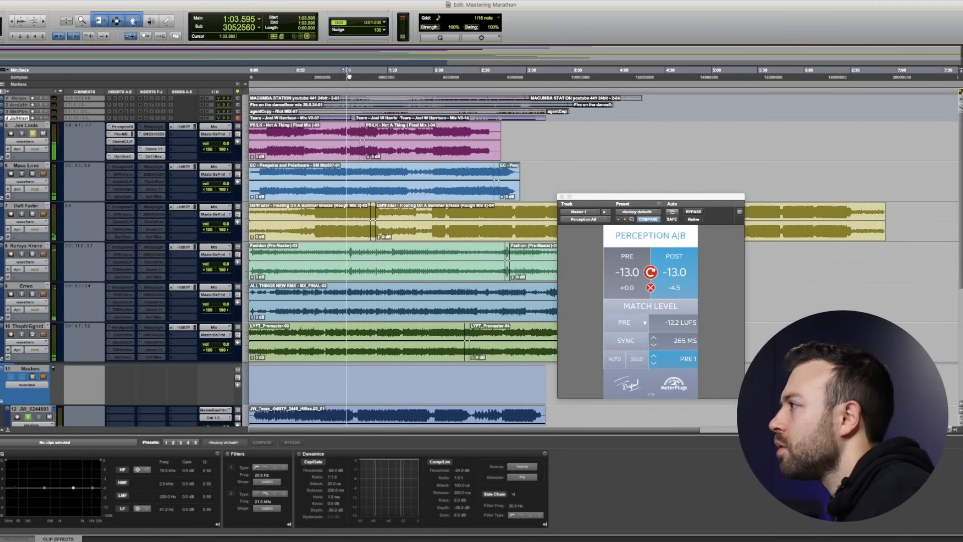
left_click(639, 254)
key("space")
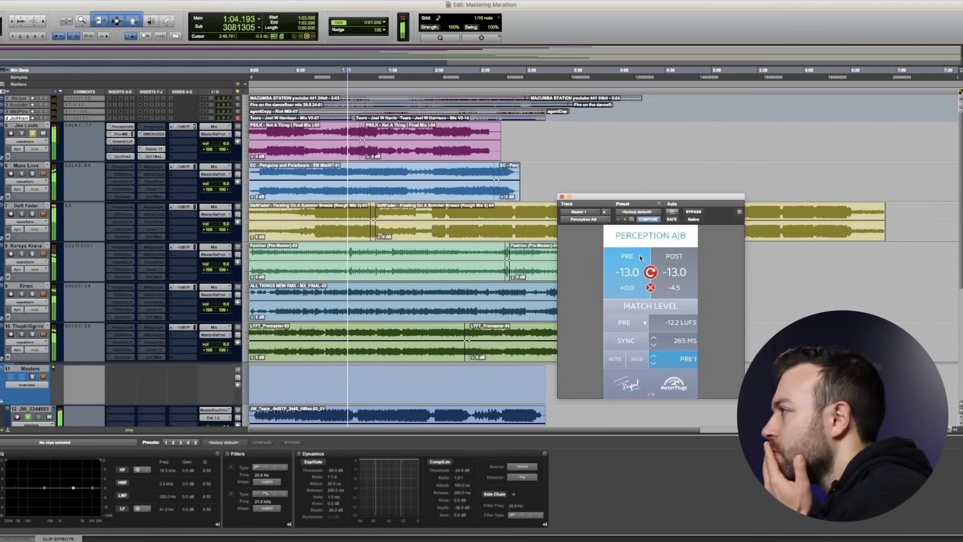
left_click(670, 260)
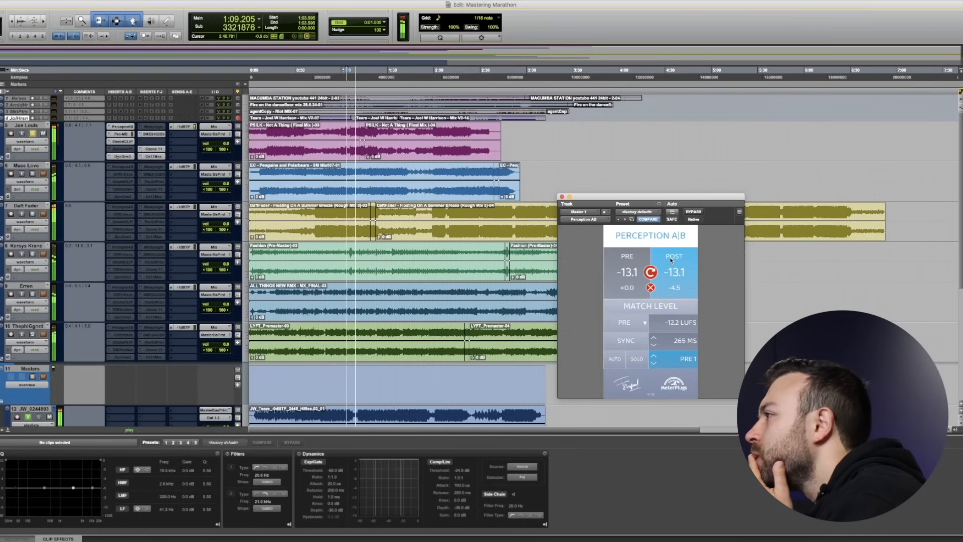
left_click(641, 255)
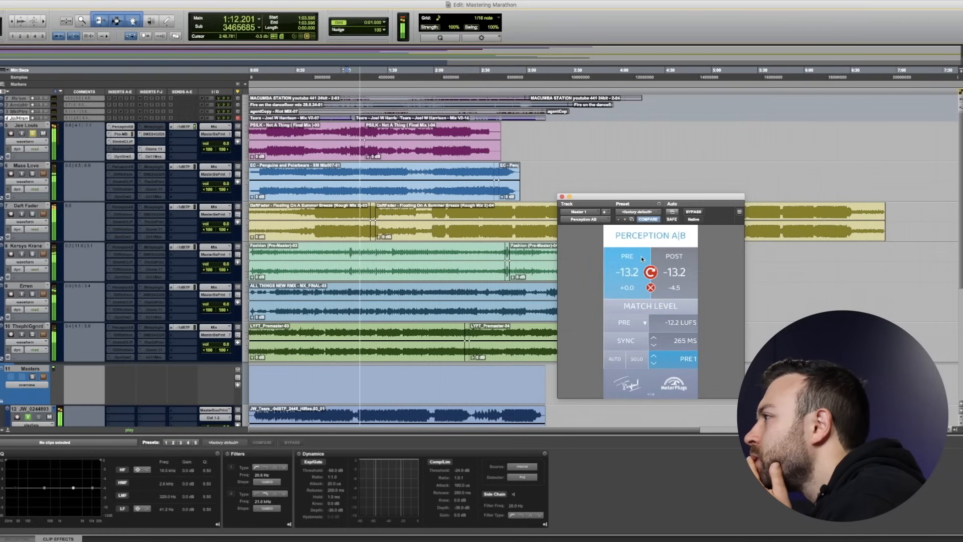
left_click(671, 257)
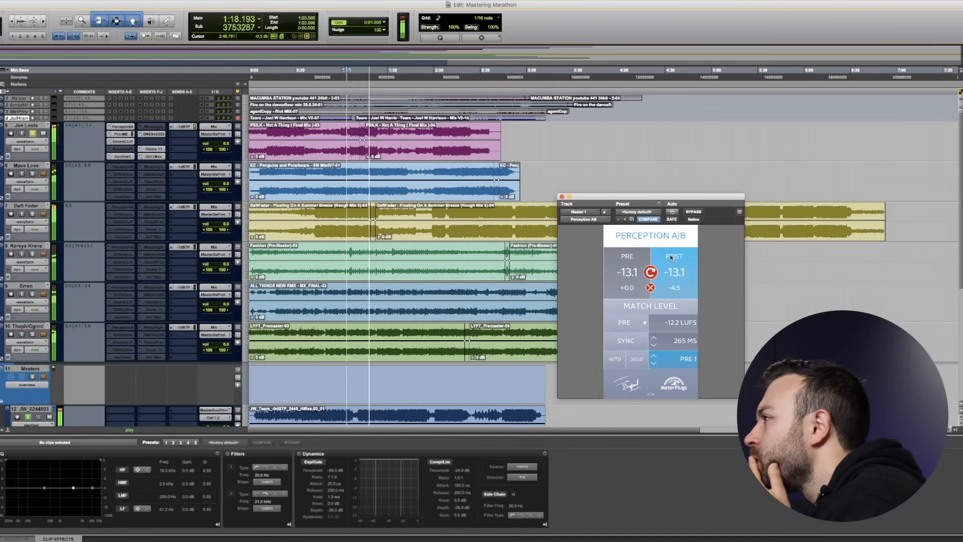
key("space")
key("space")
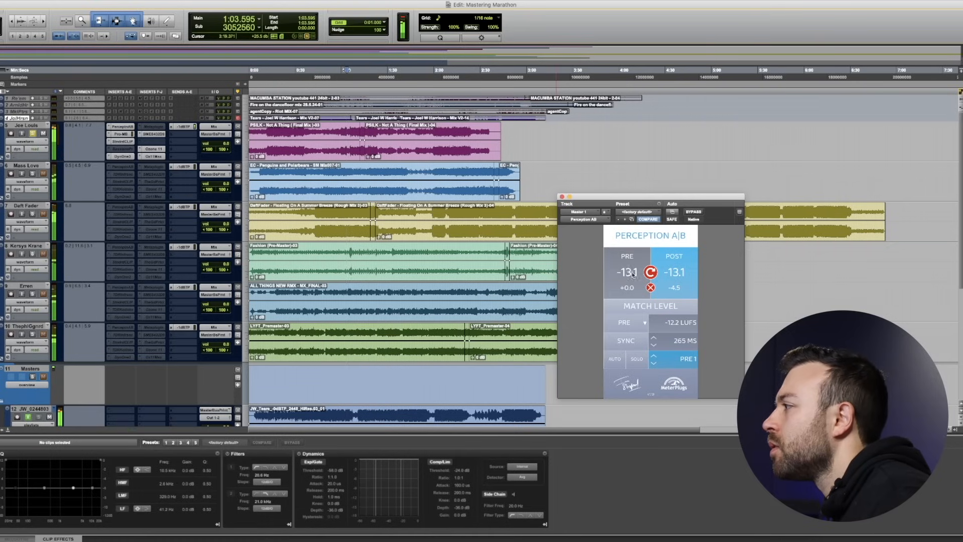
left_click(634, 274)
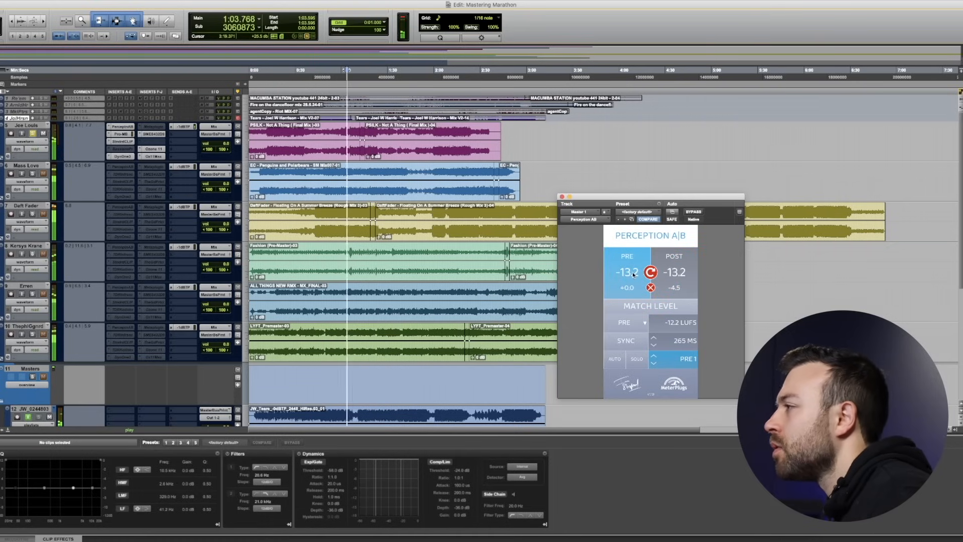
left_click(675, 261)
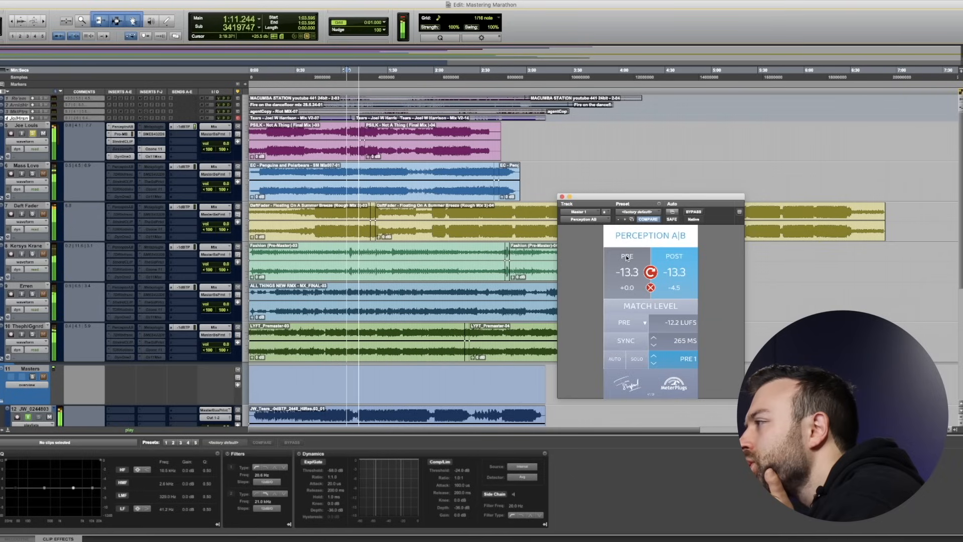
key("space")
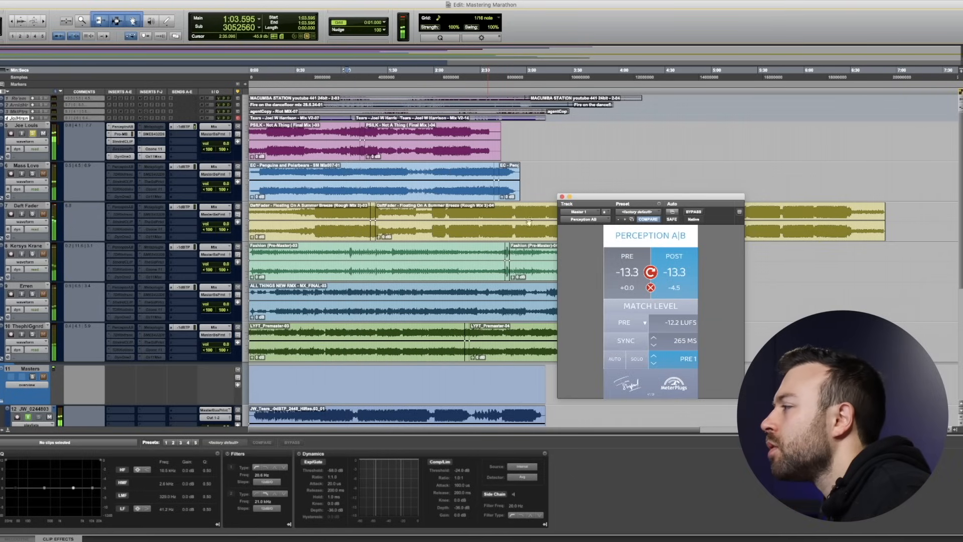
Play Not A Thing from about 1:03 to 1:22, alternating between Perception AB's level-matched pre and post signals
left_click(637, 260)
key("space")
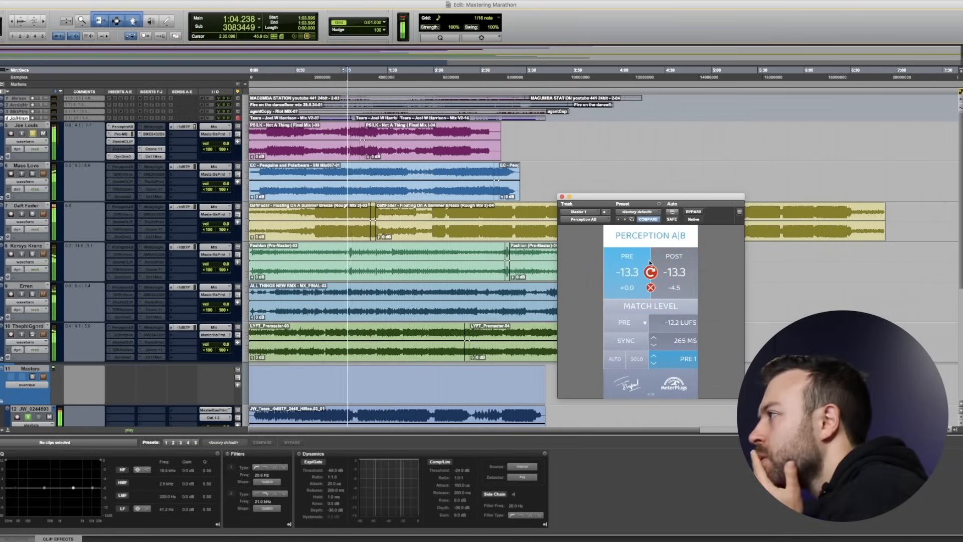
left_click(675, 262)
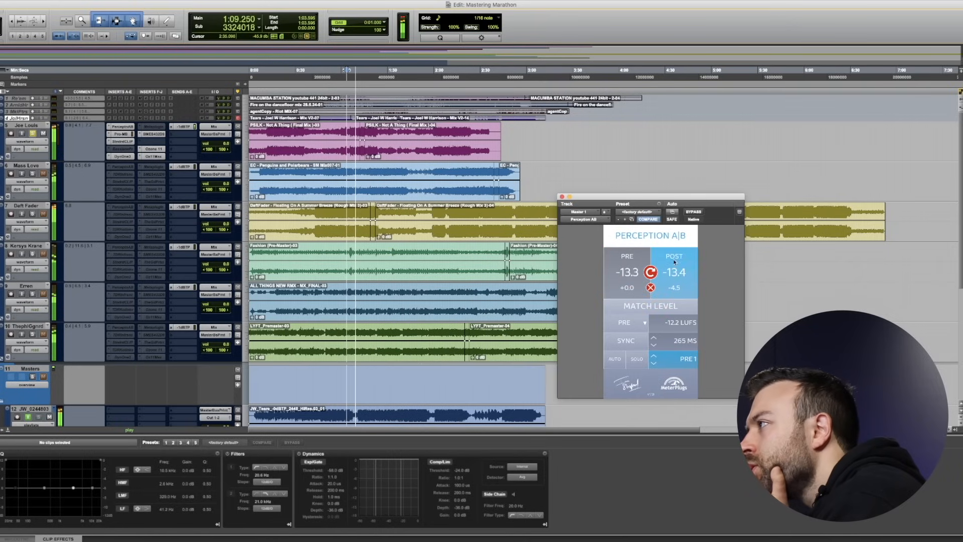
left_click(630, 261)
left_click(679, 265)
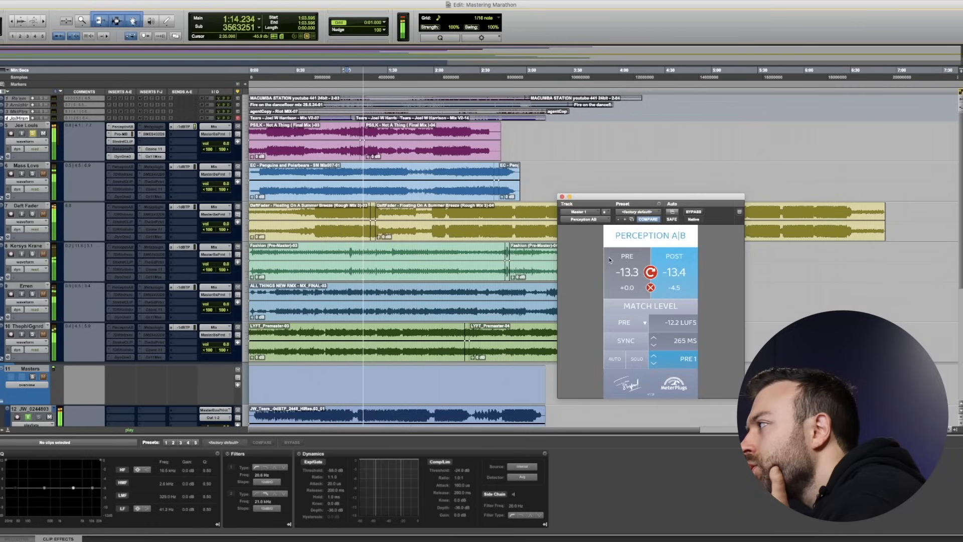
left_click(624, 261)
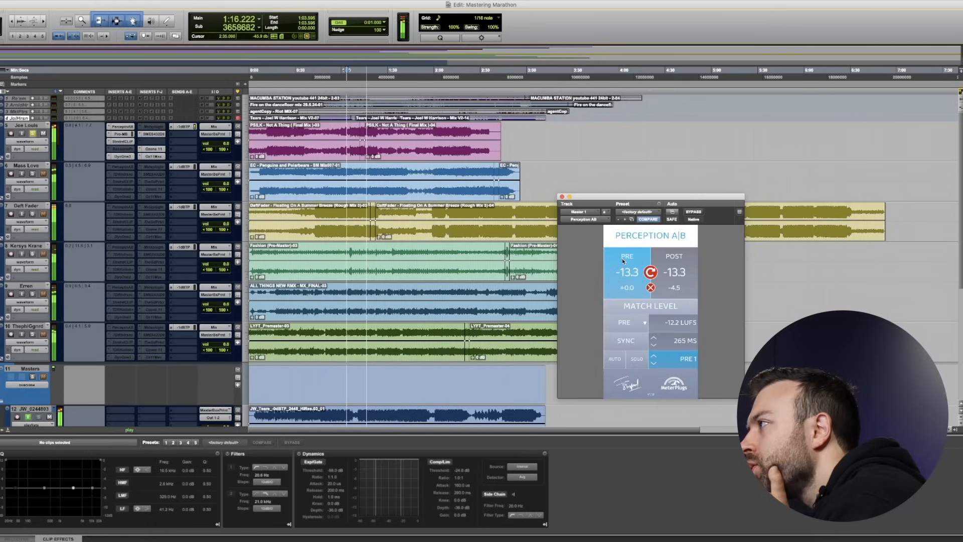
left_click(689, 271)
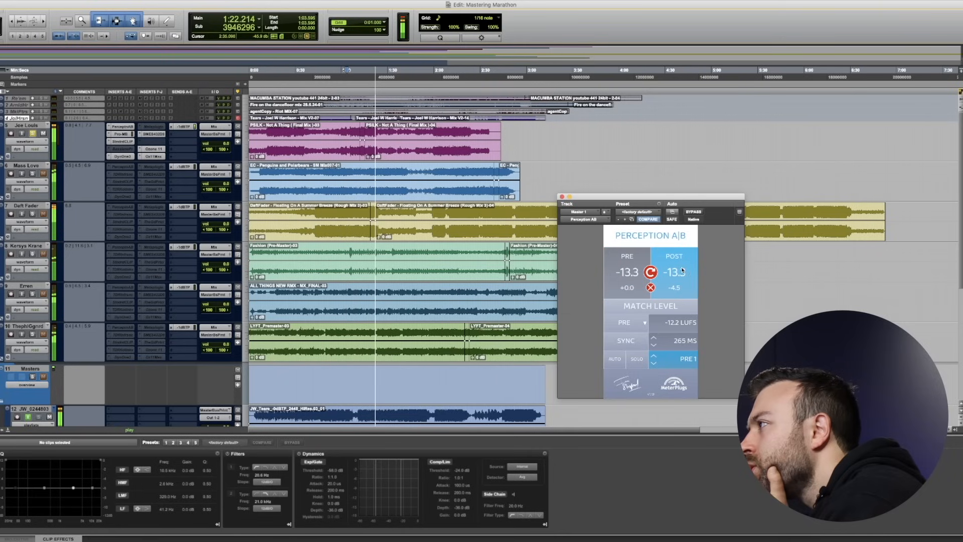
Compare the pre and post signals on Not A Thing's short passage from about 2:04.5 to 2:05.0, and stop playback
left_click(444, 73)
key("super+bracketright")
key("super+bracketright")
key("super+bracketright")
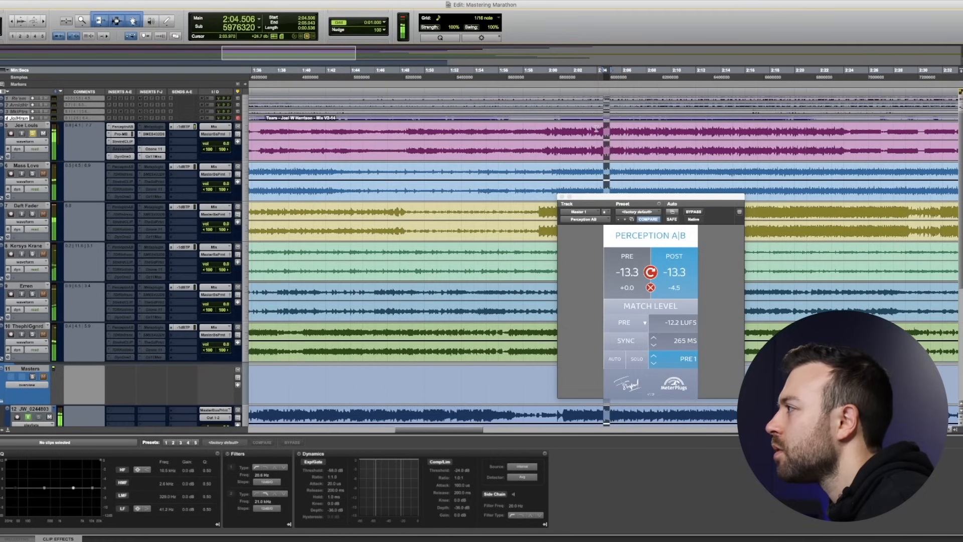
left_click(626, 261)
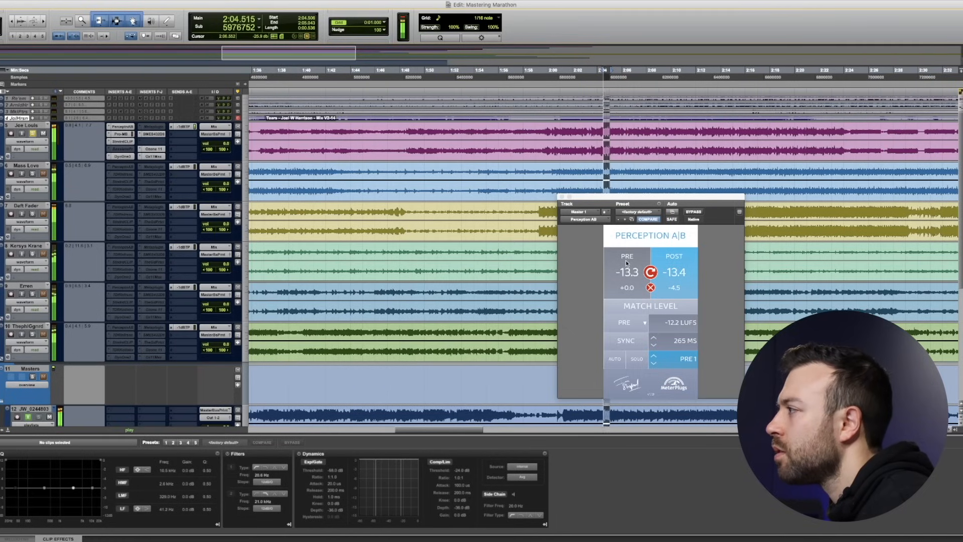
left_click(626, 262)
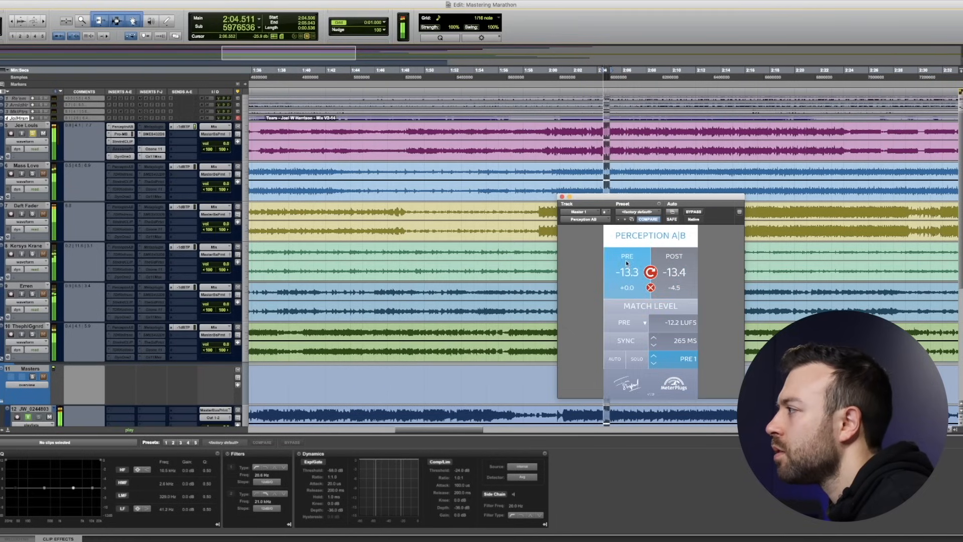
left_click(684, 261)
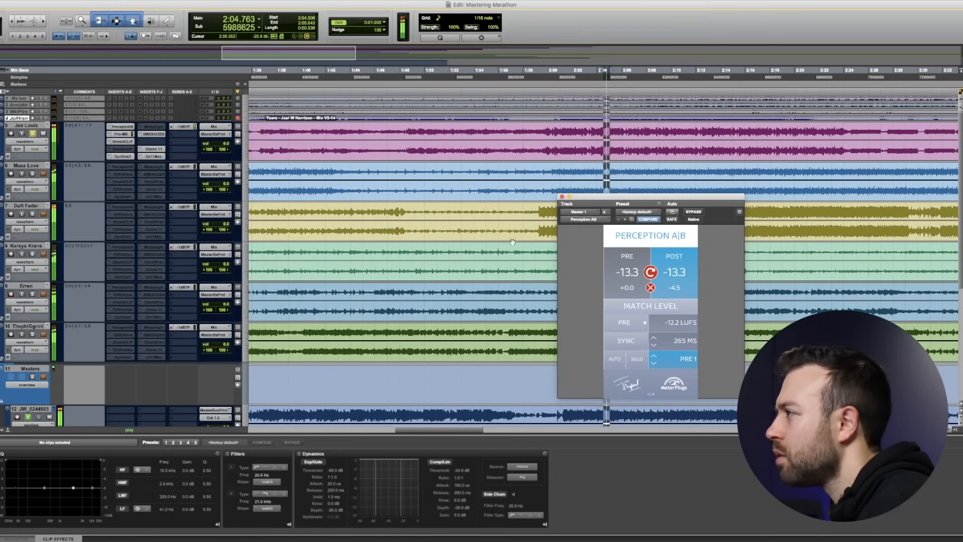
key("space")
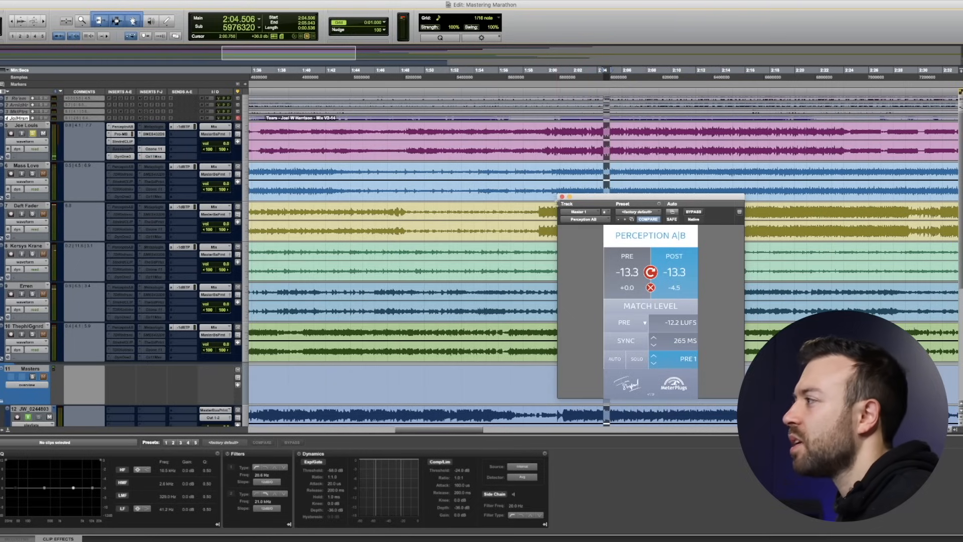
Close Perception AB and review the Pro-MB, DynOne and Sontec MES-432D9D settings in Not A Thing's mastering chain
left_click(562, 197)
key("alt+a")
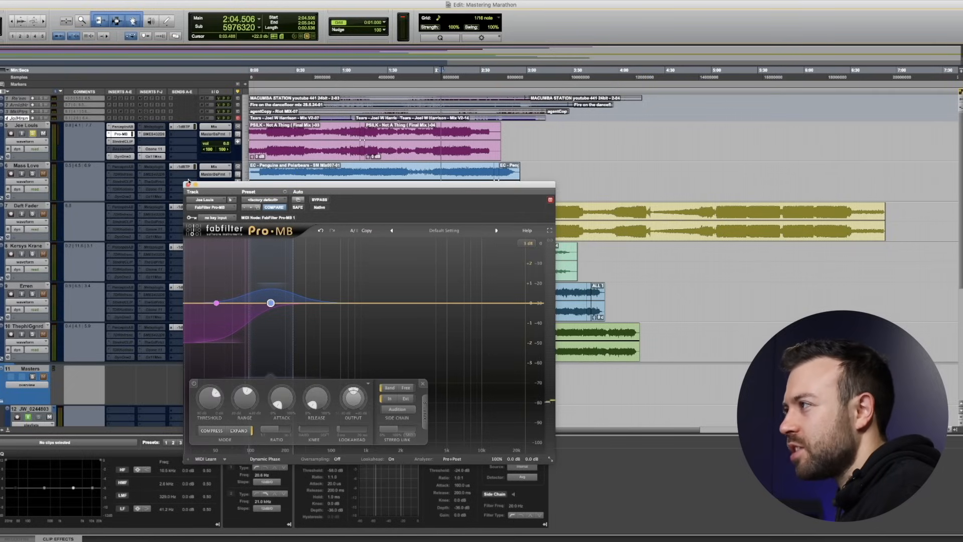
left_click(188, 185)
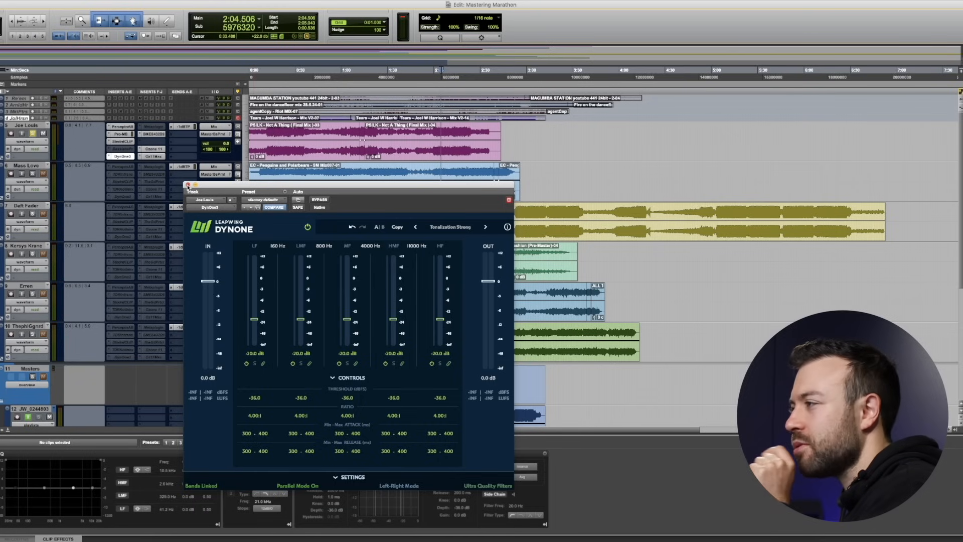
left_click(188, 185)
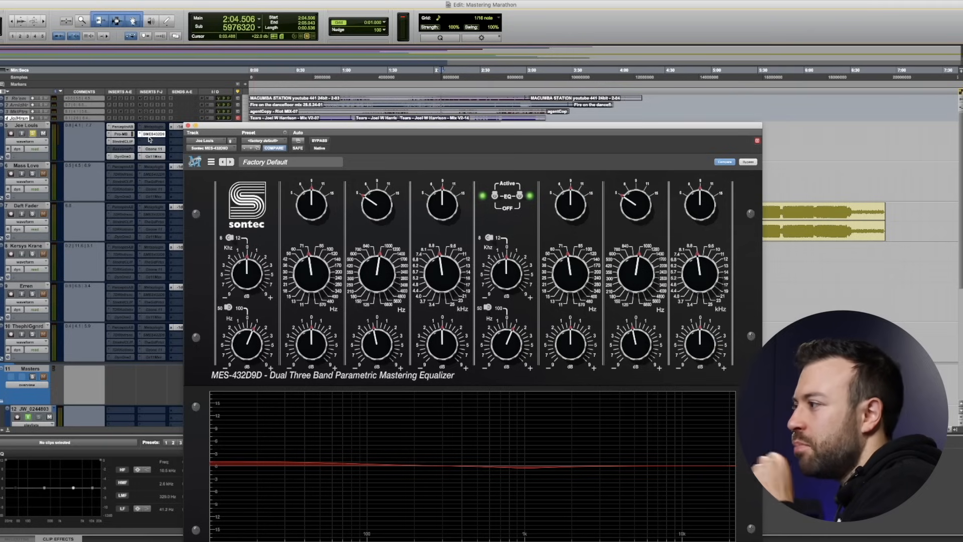
left_click(188, 126)
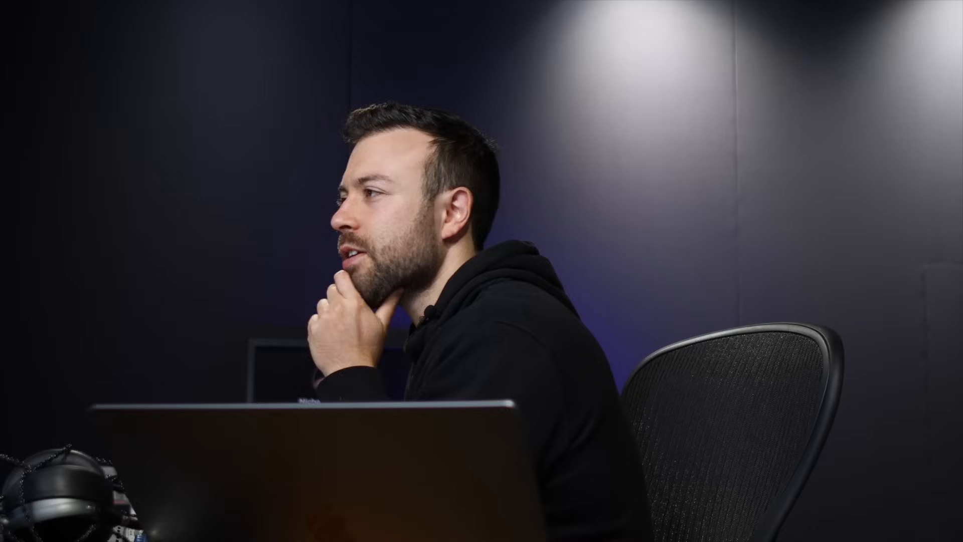
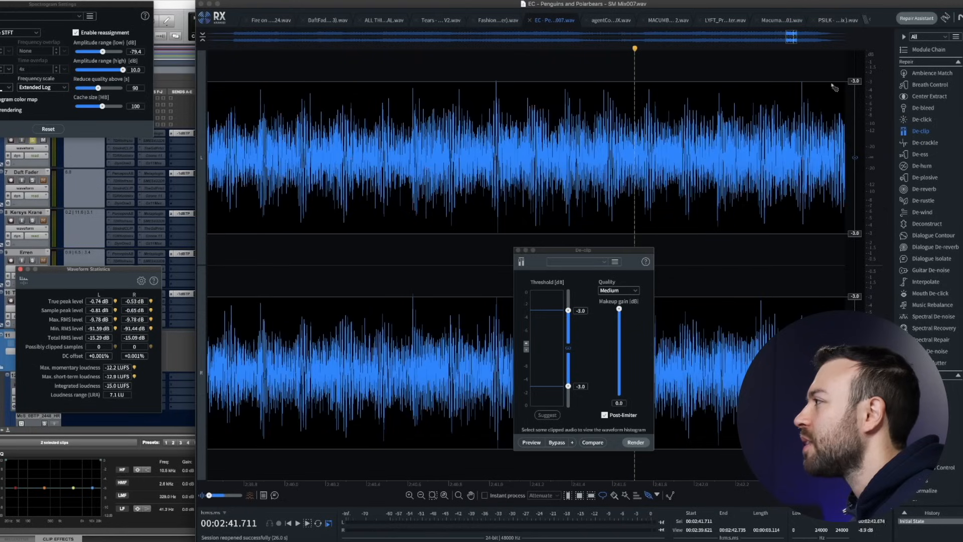
Lower the De-clip threshold line to -4.0 dB to gauge the mix's peaks against it
left_click_drag(846, 83, 862, 90)
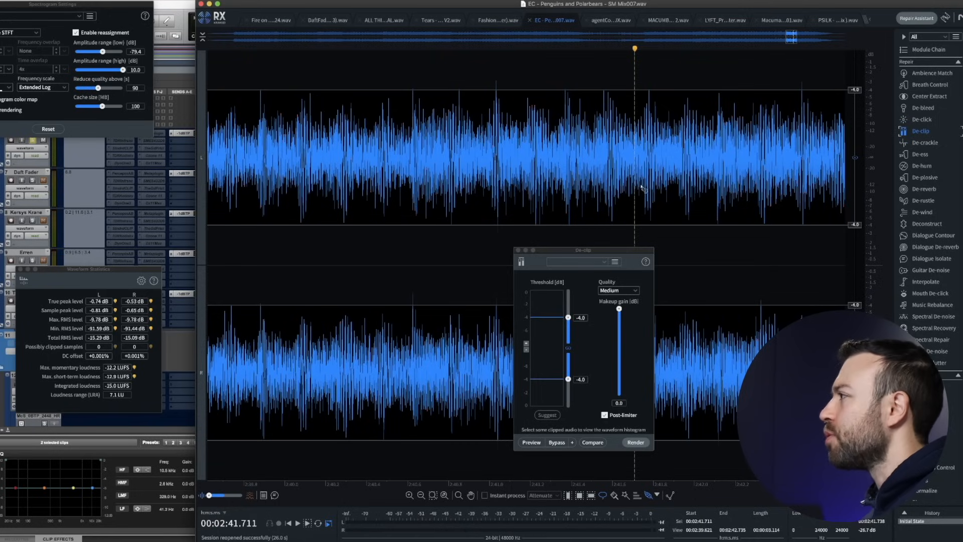
Switch to Pro Tools and make the StandardCLIP and Perception AB inserts on the Mass Love track active
left_click(173, 122)
right_click(128, 153)
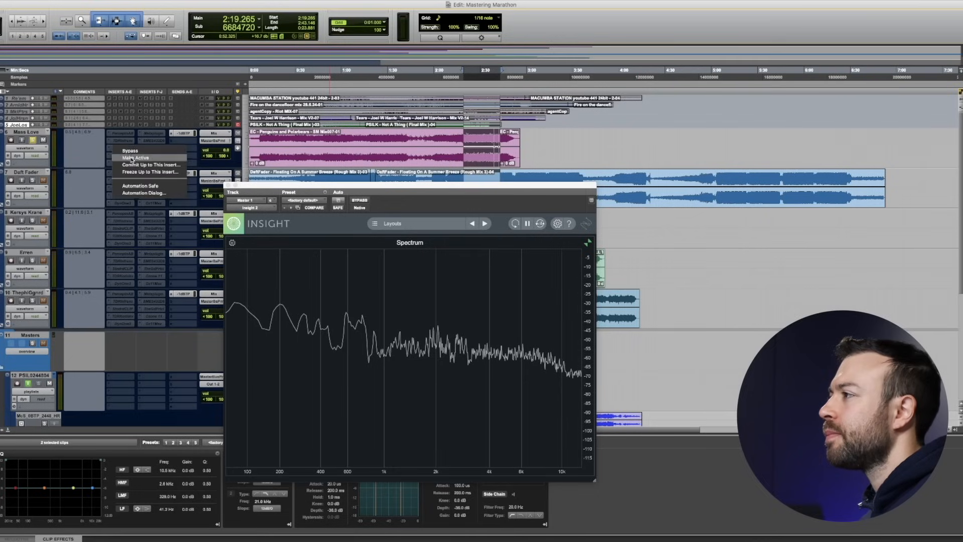
left_click(133, 159)
right_click(128, 134)
left_click(133, 143)
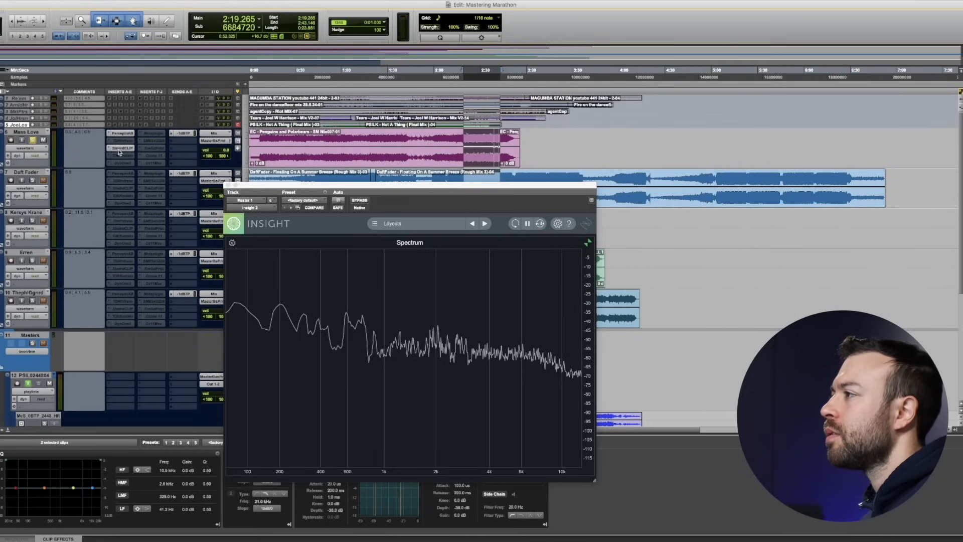
In the Mass Love track's StandardCLIP, set the clip level to -4.00 dB and the output gain to -2.00 dB
left_click(122, 148)
left_click_drag(257, 242, 262, 262)
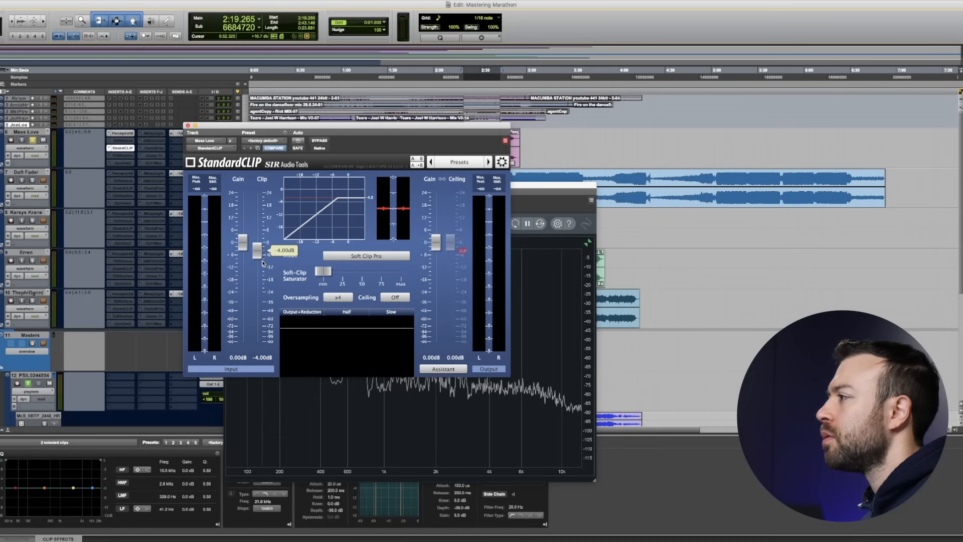
left_click_drag(435, 243, 437, 253)
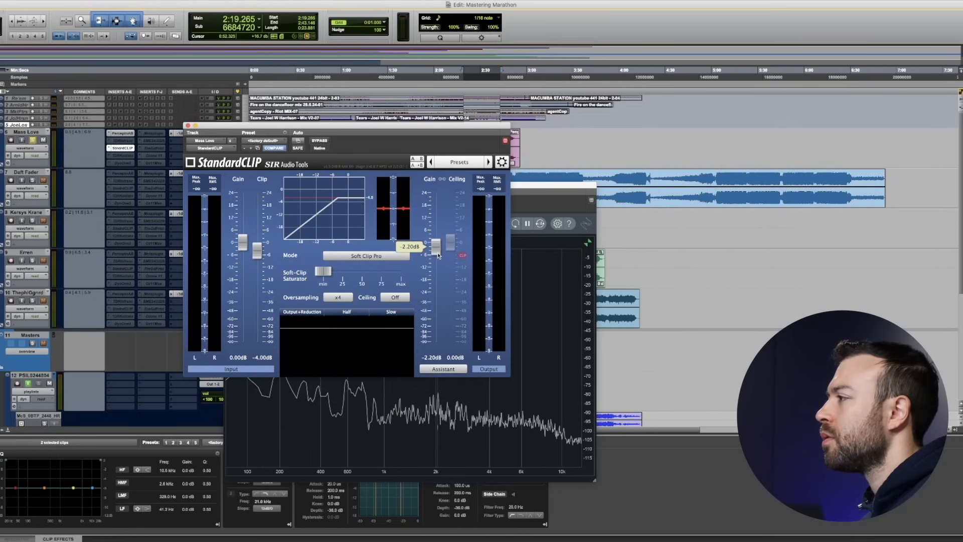
Bring the Pro Tools Edit window back to the front
left_click(553, 213)
key("super+Tab")
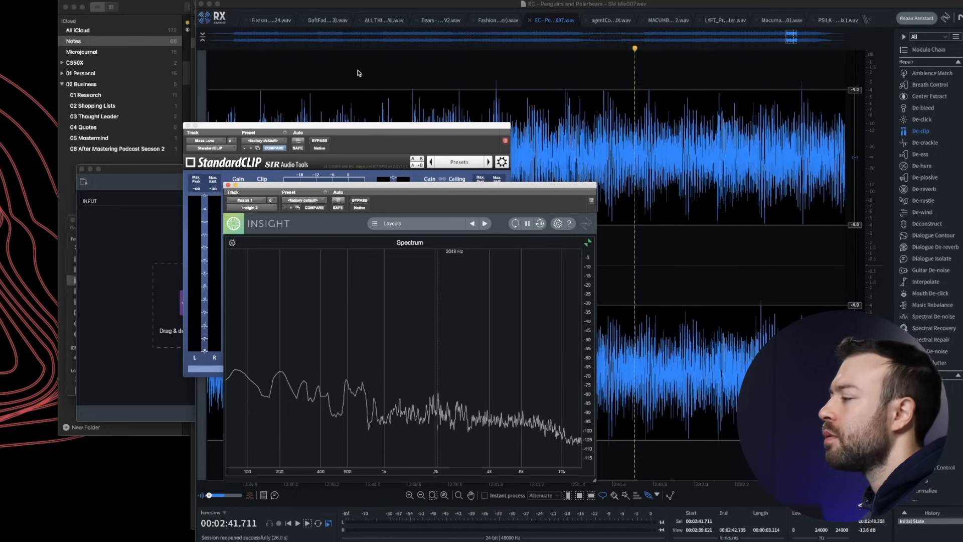
left_click(223, 1)
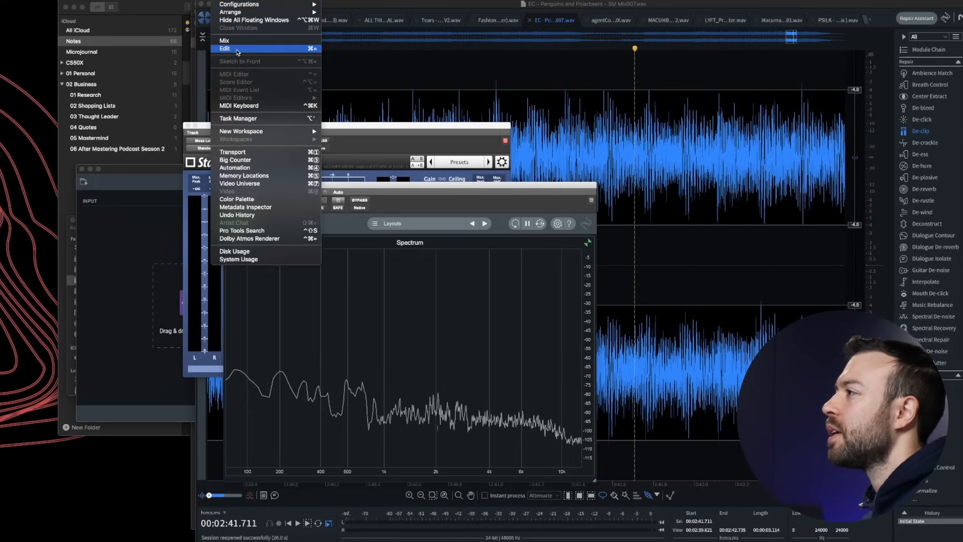
left_click(238, 49)
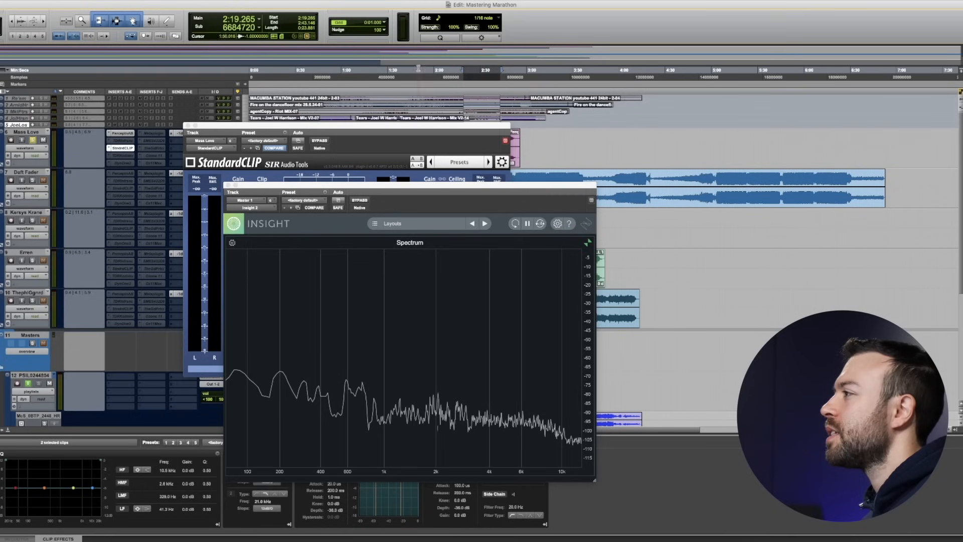
Play the selected passage through StandardCLIP, close the Insight window and move StandardCLIP clear of the track inserts
key("space")
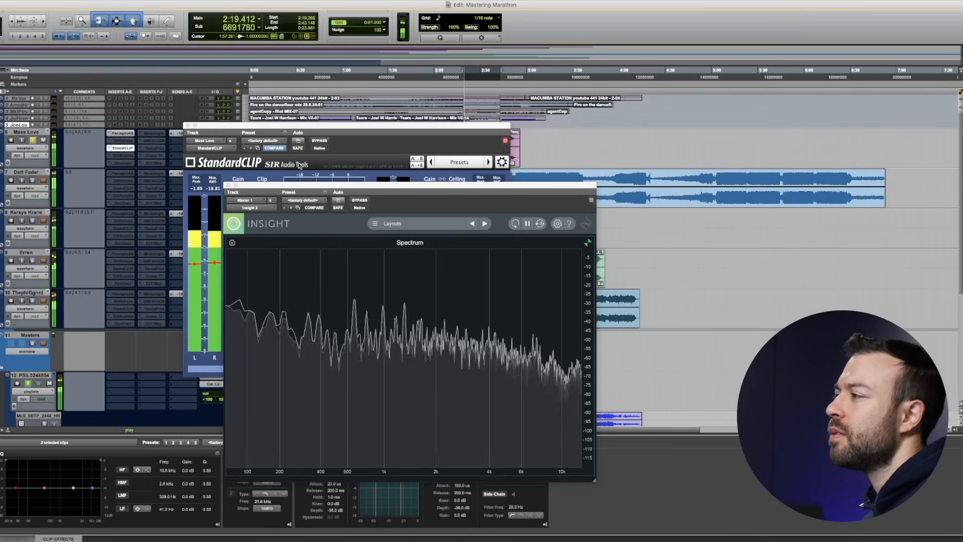
left_click(228, 185)
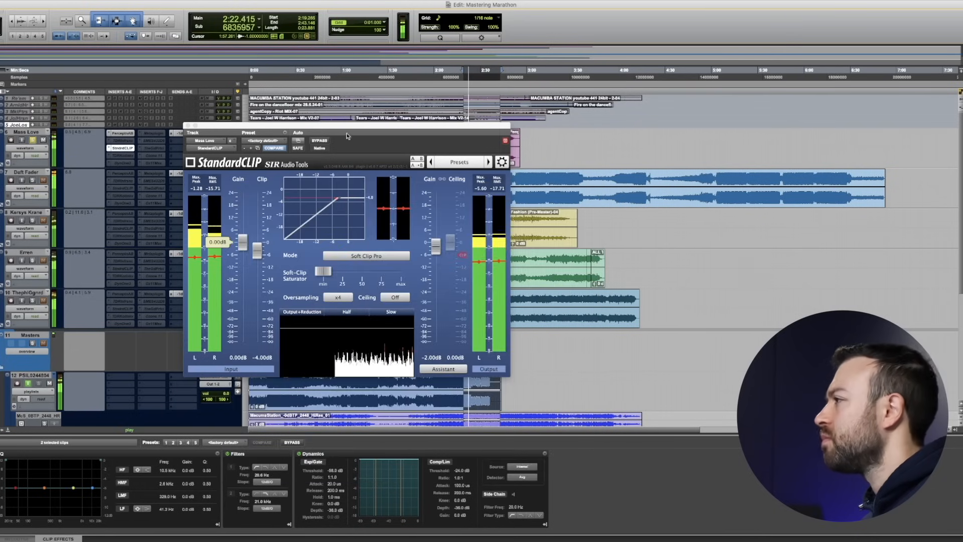
left_click_drag(359, 134, 657, 251)
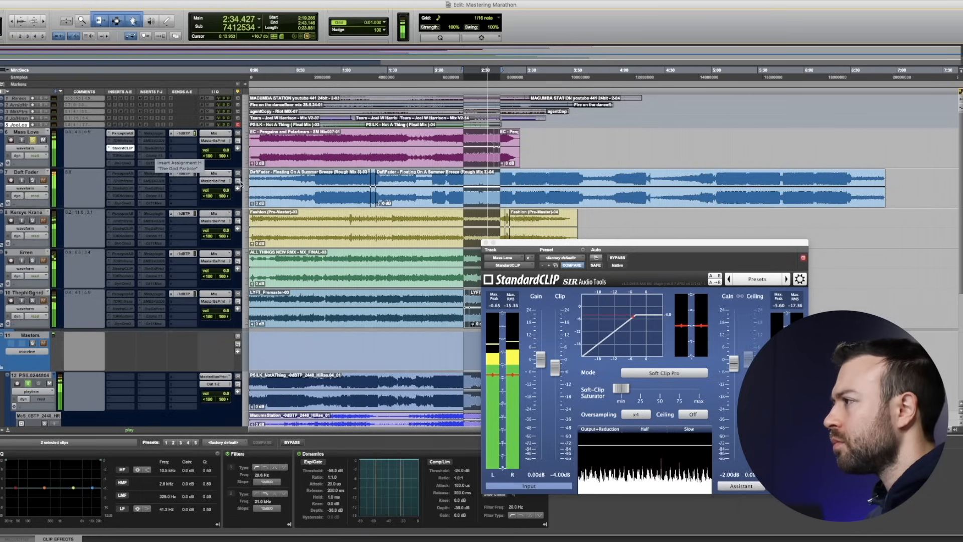
Open bx_meter on the Master 1 track and solo its left channel
scroll(203, 262, "down", 5)
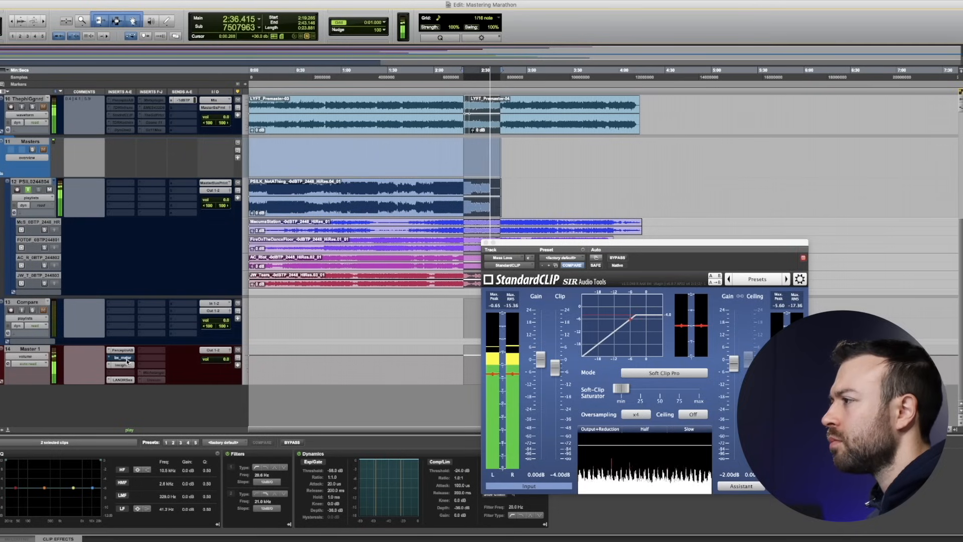
left_click(124, 358)
left_click(36, 338)
Select the passage from about 2:21 to 2:31 and play it while alternating bx_meter's left and right channel solos
left_click_drag(468, 73, 482, 73)
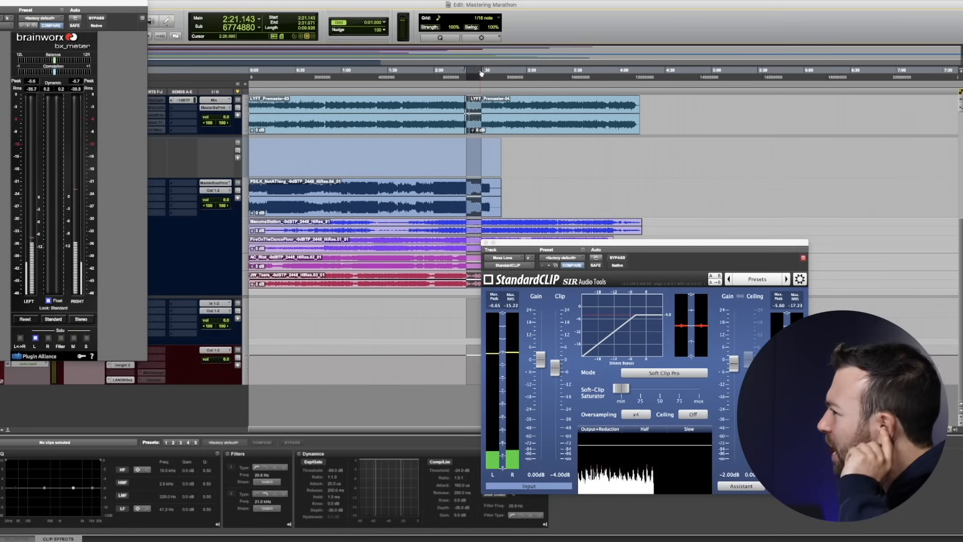
key("space")
left_click(46, 339)
left_click(37, 340)
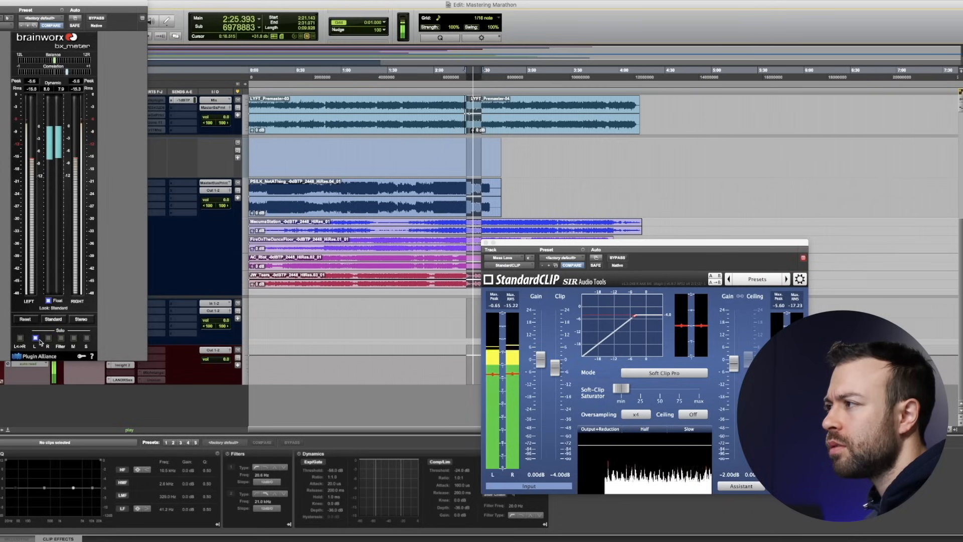
left_click(49, 339)
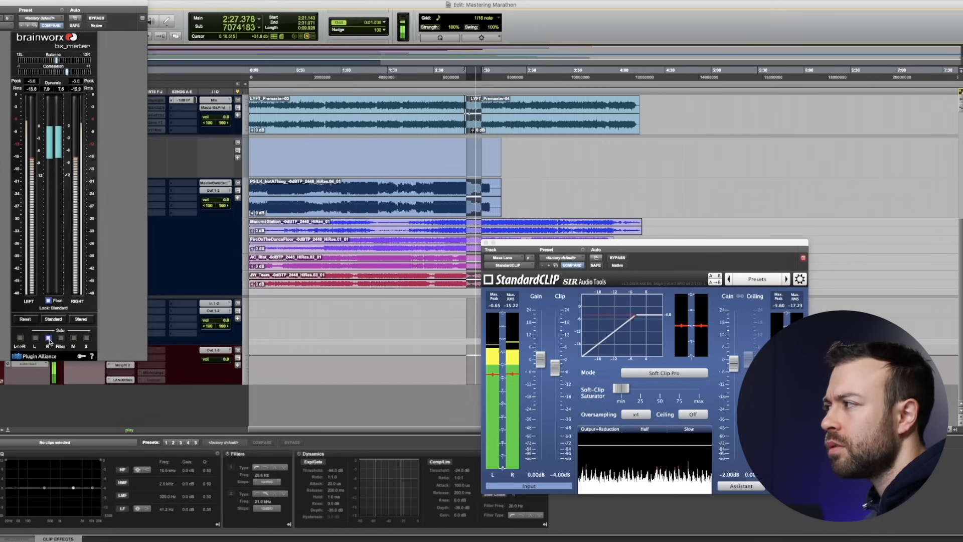
key("space")
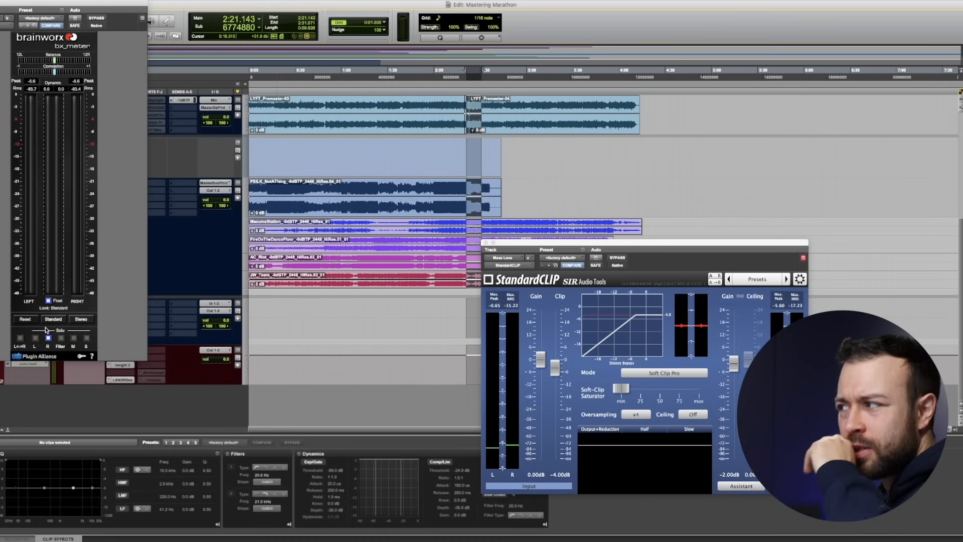
Replay the selected passage and compare the soloed left and right channels again in bx_meter
left_click(35, 339)
key("space")
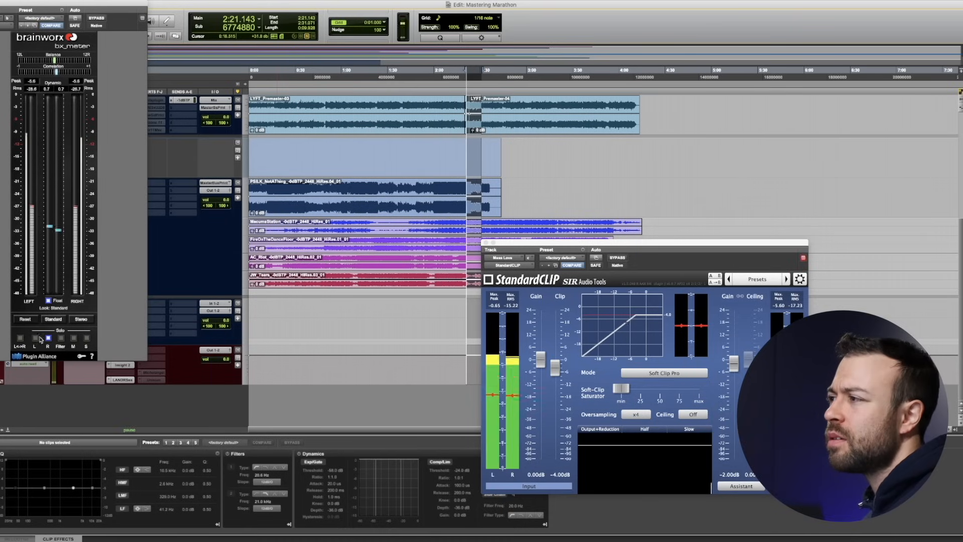
left_click(48, 339)
left_click(35, 338)
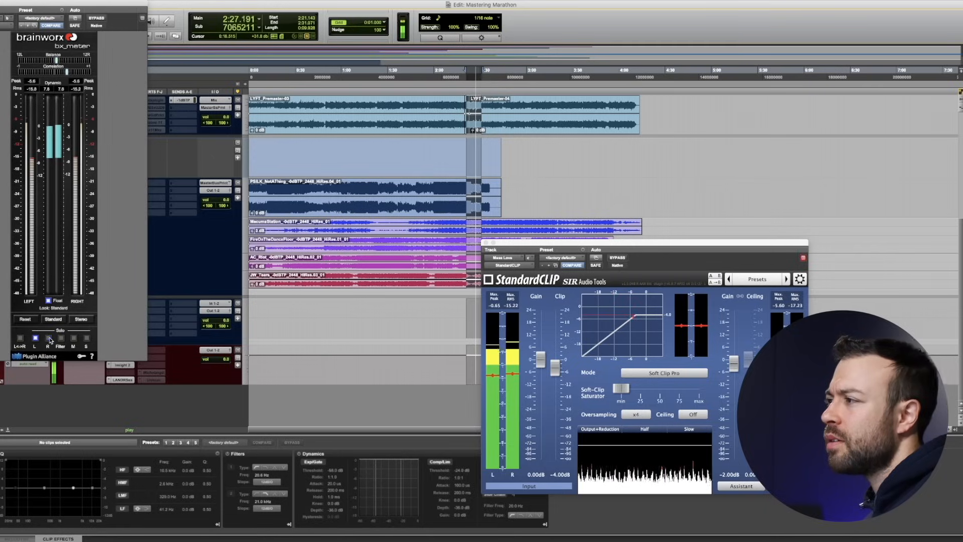
left_click(48, 339)
key("space")
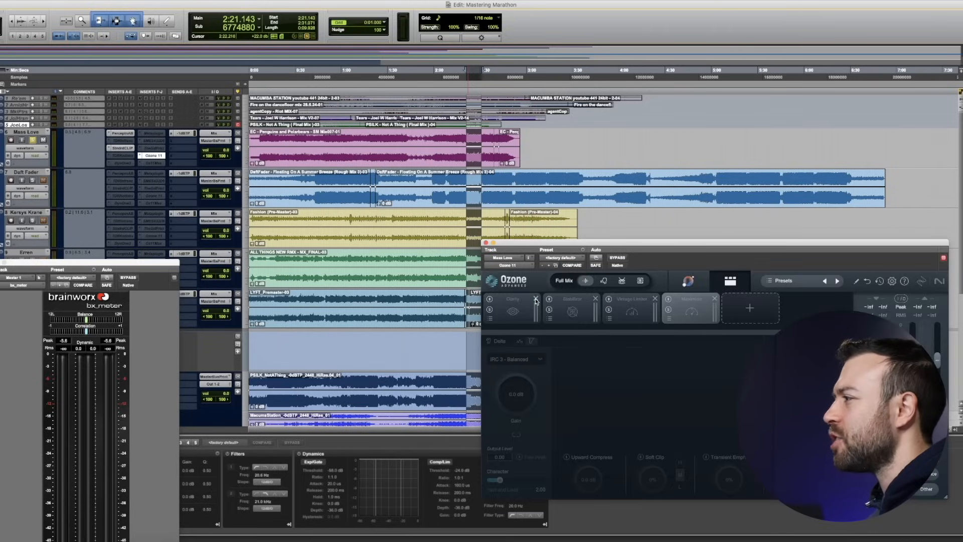
Remove the two modules ahead of Vintage Limiter from the Mass Love track's Ozone 11 chain
left_click(536, 300)
left_click(535, 300)
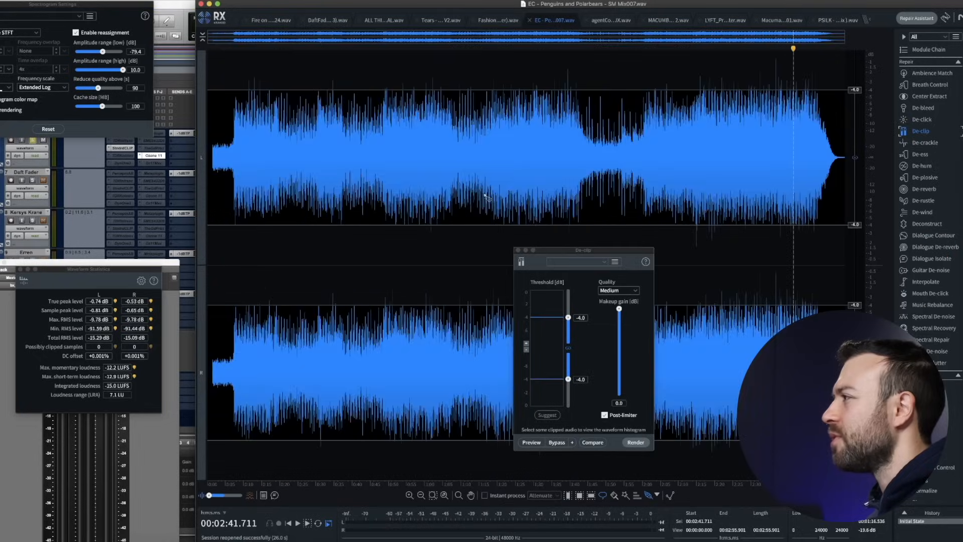
In RX, lower the De-clip threshold line to -5.1 dB against the full waveform, and return to Pro Tools
left_click_drag(856, 150, 872, 160)
left_click_drag(852, 97, 854, 96)
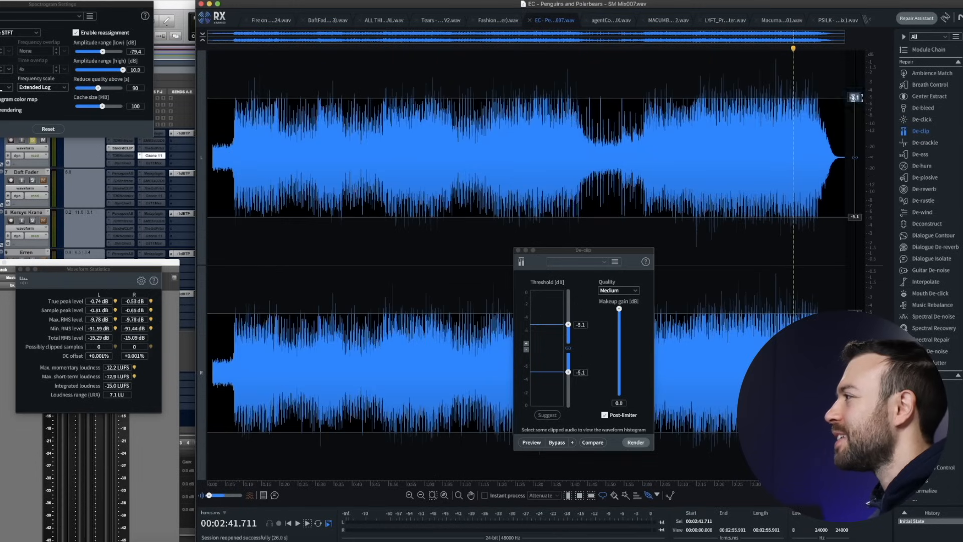
key("super+Tab")
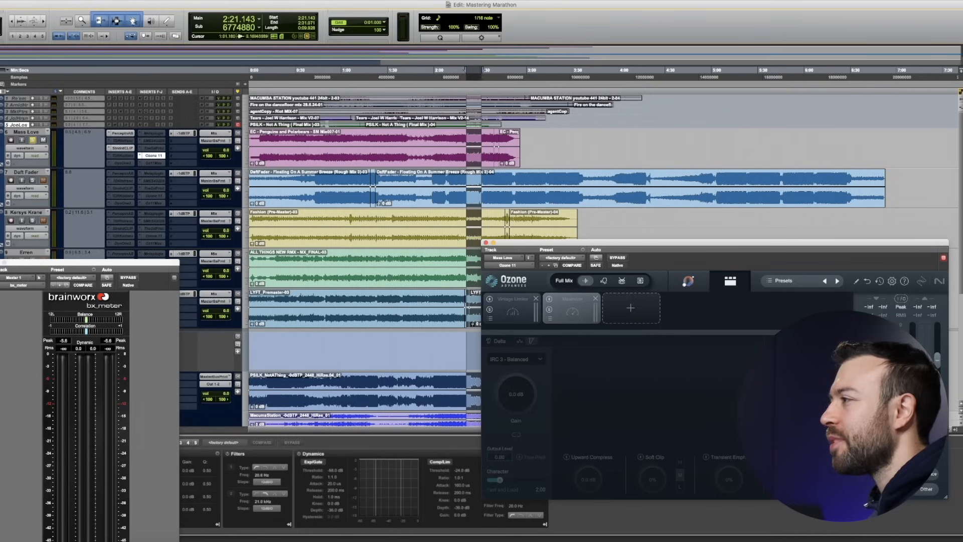
Enable Ozone's Vintage Limiter, start playback and set the limiter's threshold to -8 dB
left_click(513, 308)
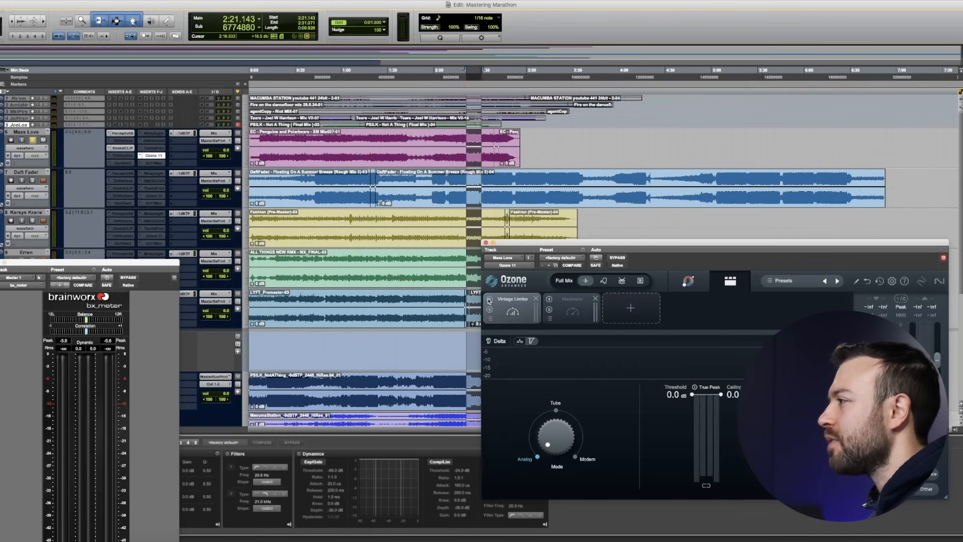
key("space")
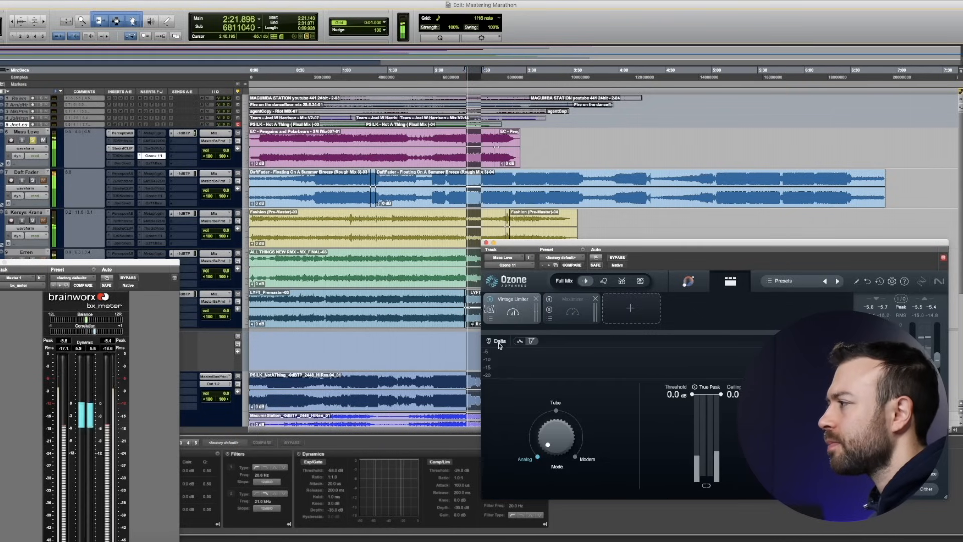
double_click(675, 394)
type("-8")
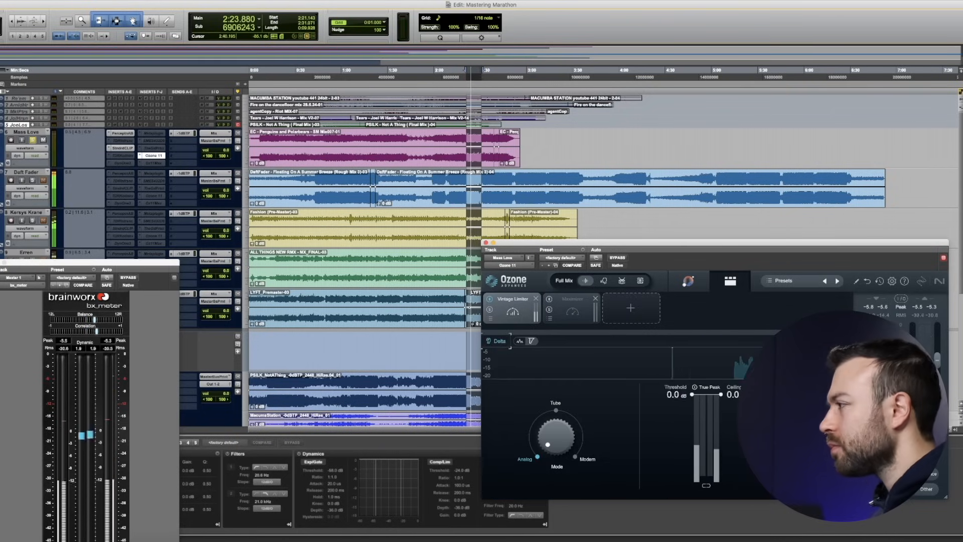
key("Return")
left_click_drag(663, 447, 663, 439)
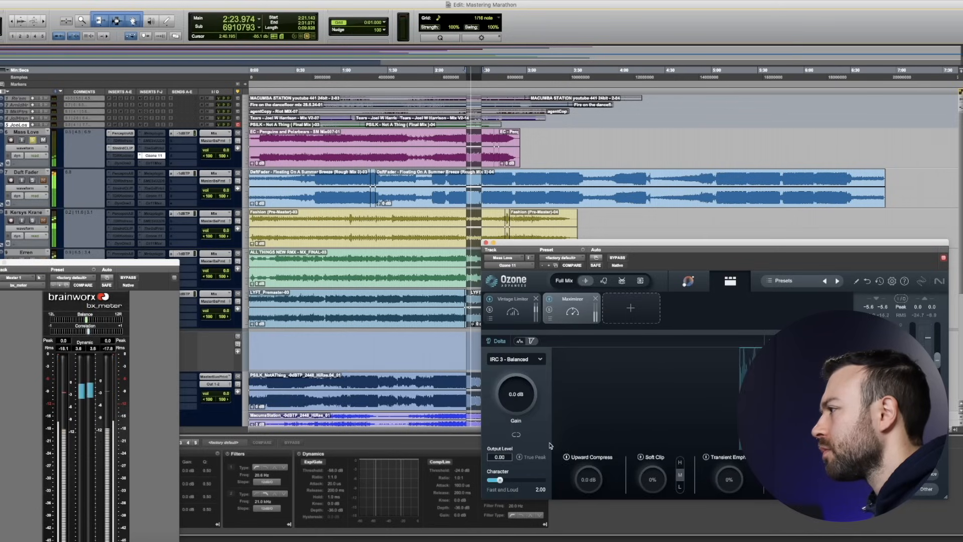
Set the Ozone Maximizer's gain to +2.5 dB
mouse_move(518, 392)
left_mouse_down()
mouse_move(518, 382)
mouse_move(517, 390)
left_mouse_up()
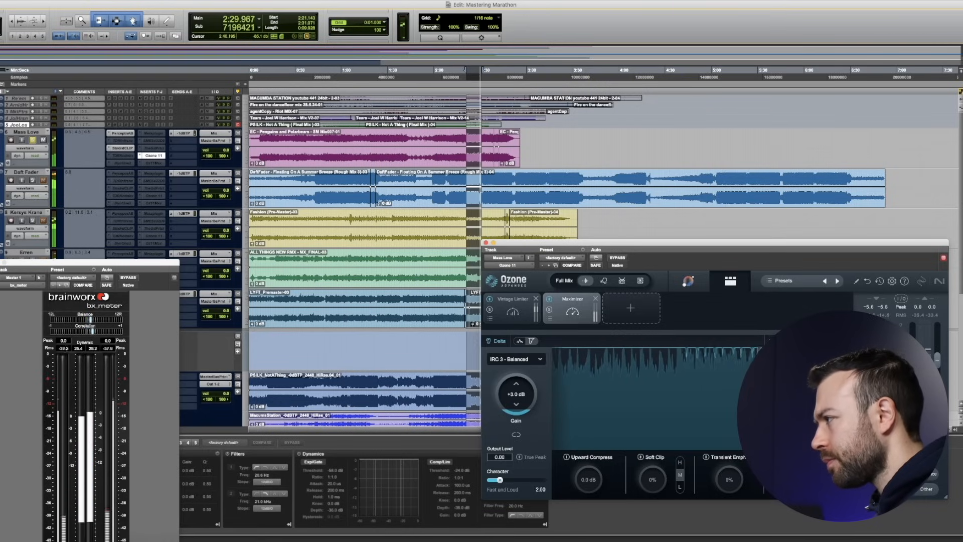
type("2.5")
key("Return")
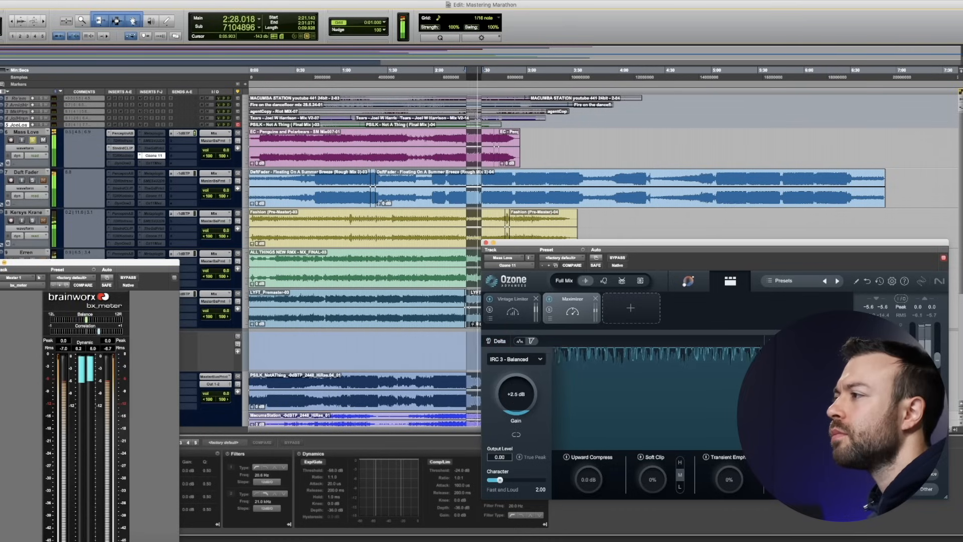
Replace bx_meter with Insight 2 from Master 1, restore its full layout and check the passage's loudness and levels during playback
left_click(4, 262)
scroll(160, 302, "down", 5)
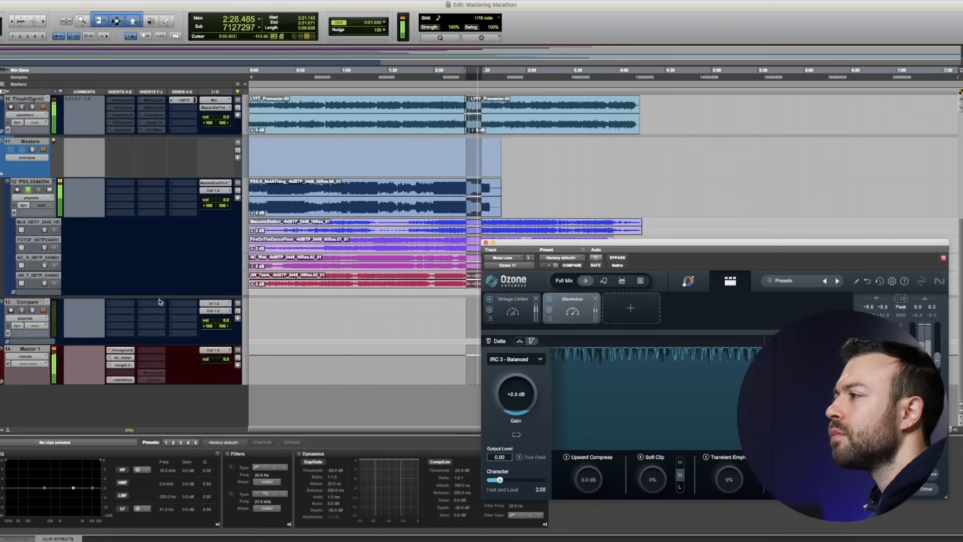
left_click(128, 365)
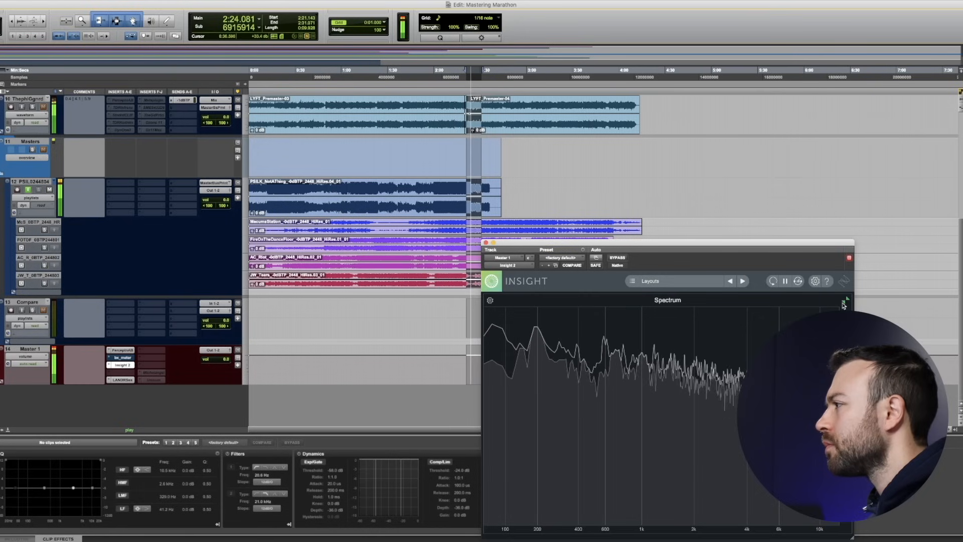
left_click(843, 301)
left_click_drag(557, 243, 370, 207)
scroll(377, 165, "up", 5)
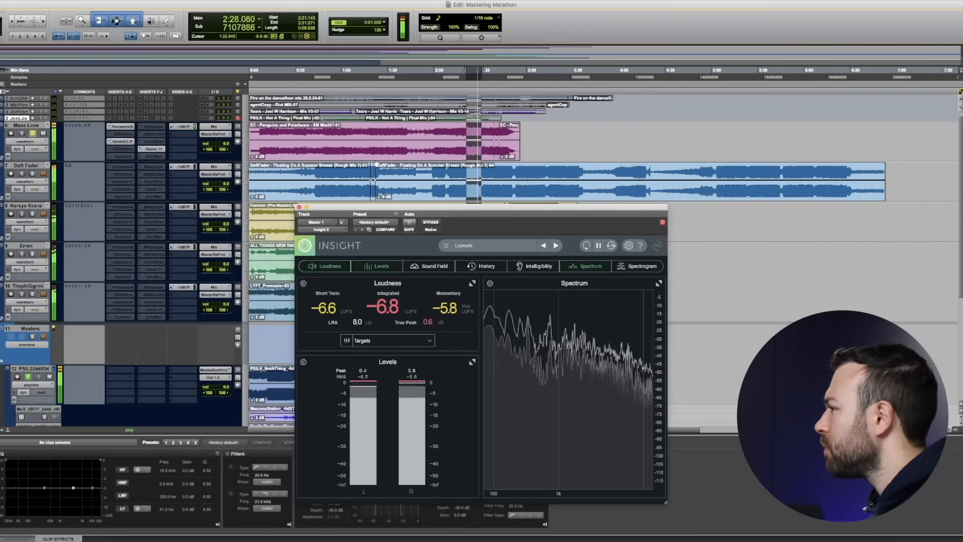
key("space")
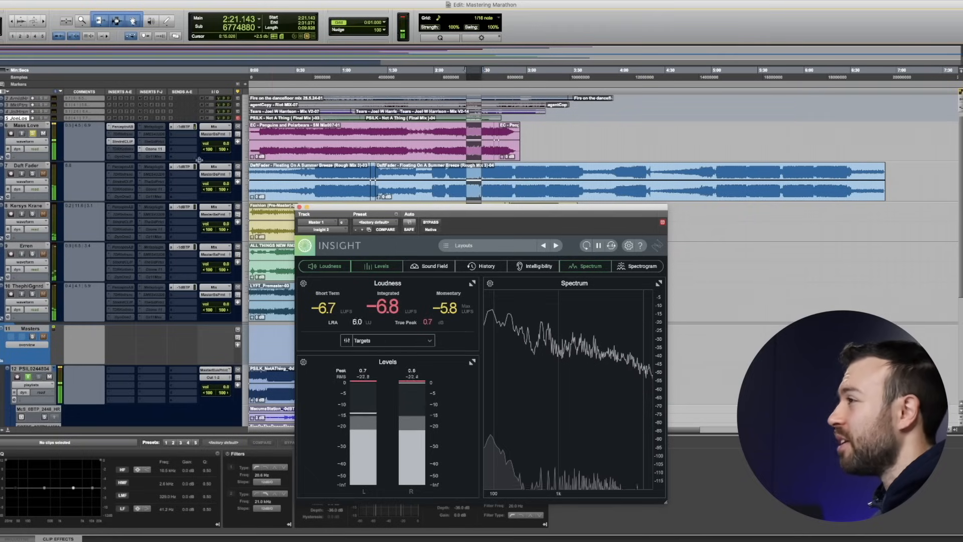
Reopen Ozone 11 on the Mass Love track, and open Perception AB on Master 1
left_click(159, 150)
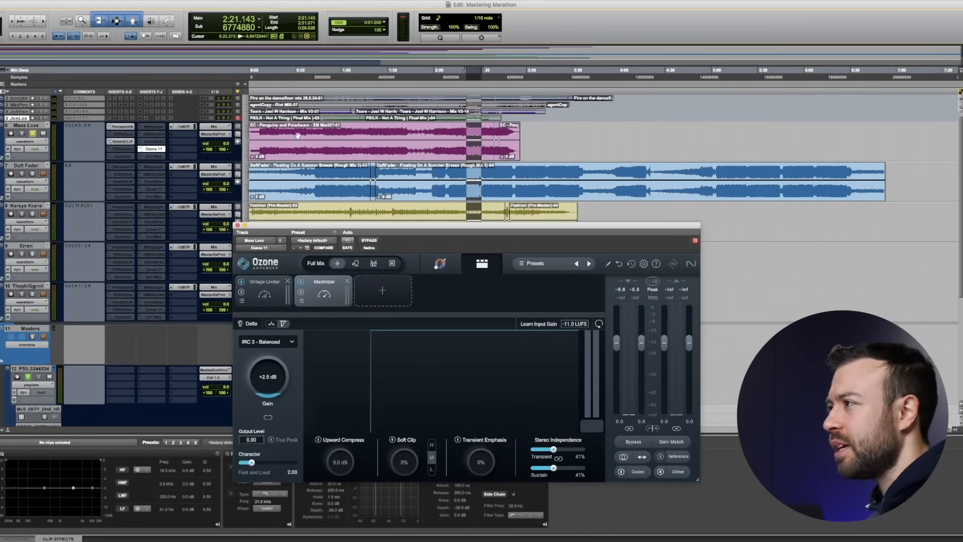
scroll(146, 271, "down", 5)
left_click(131, 351)
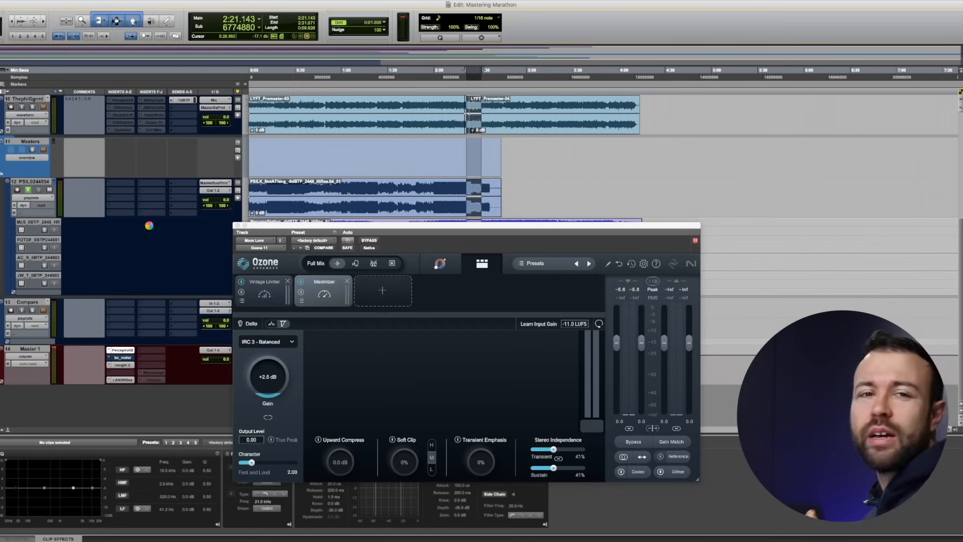
scroll(148, 236, "up", 5)
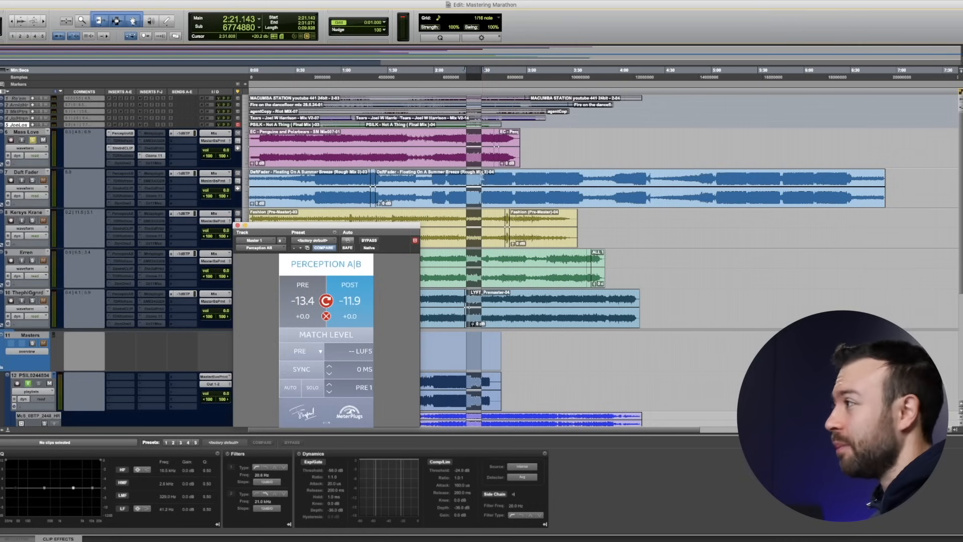
Loop the short Mass Love section at 2:39, match levels in Perception AB, and compare the pre and post signals
left_click(498, 166)
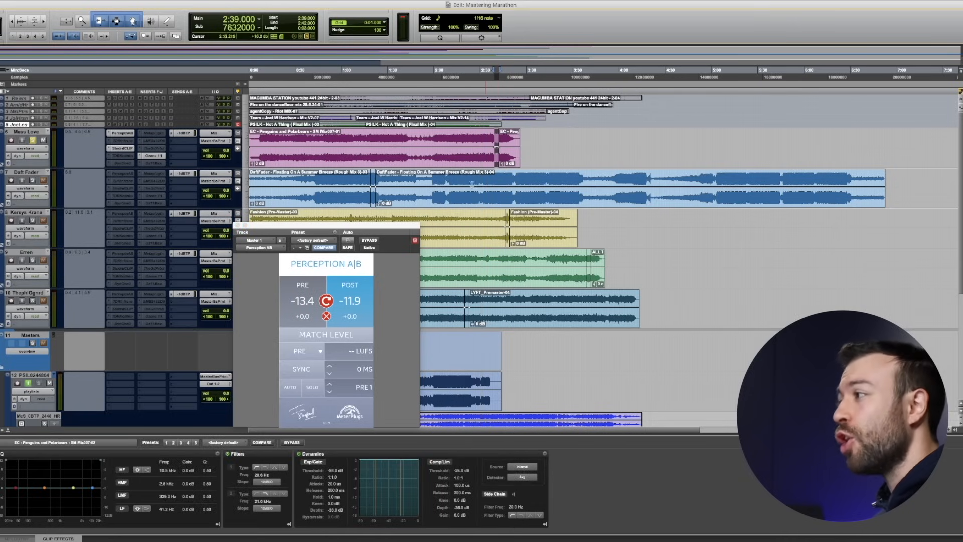
key("space")
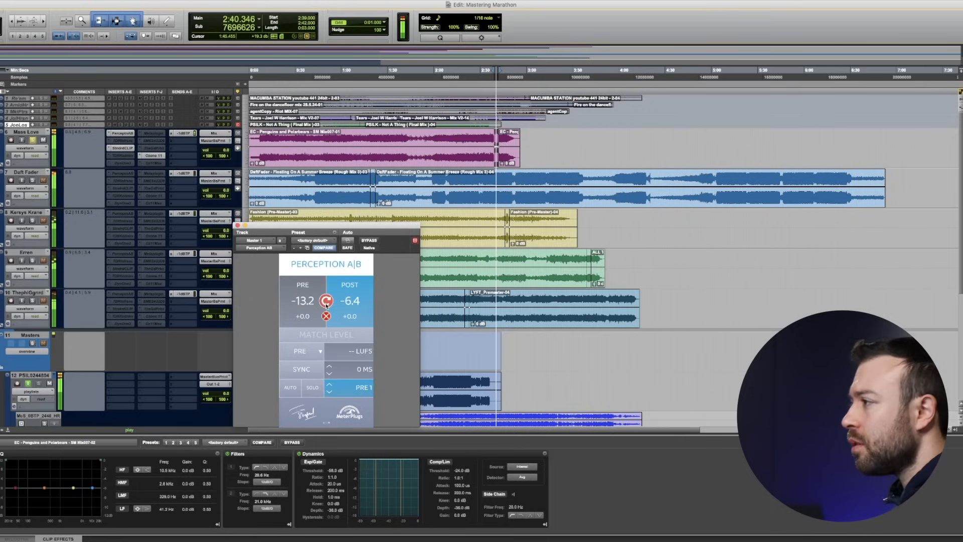
left_click(336, 334)
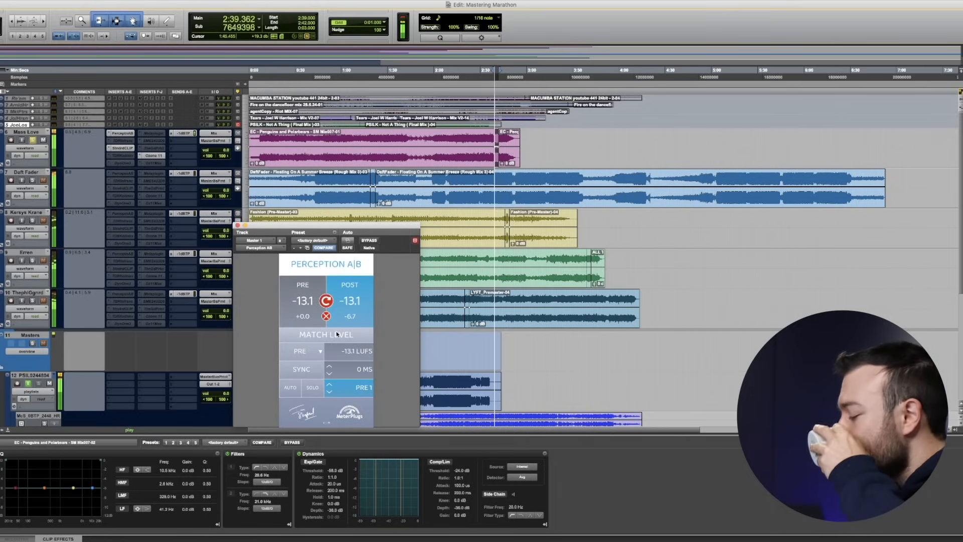
left_click(299, 297)
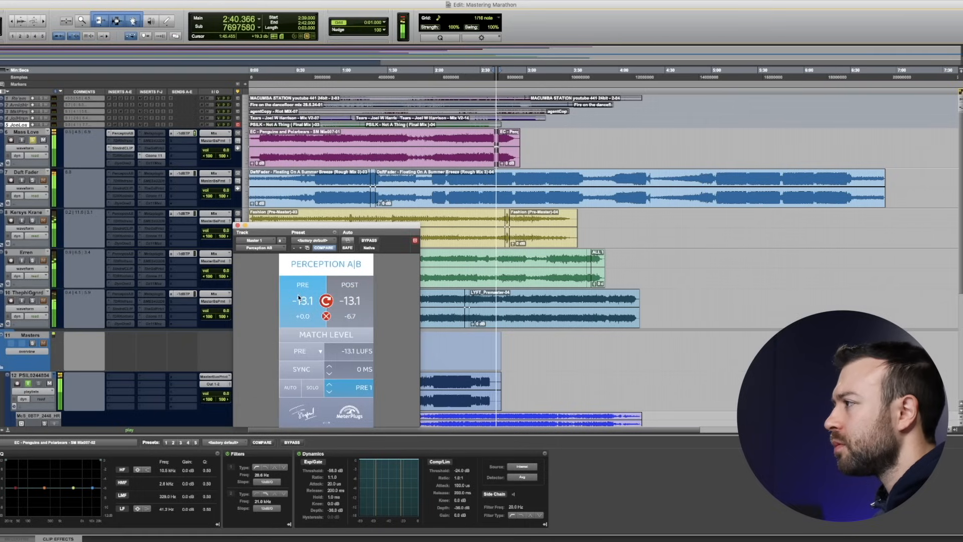
left_click(355, 292)
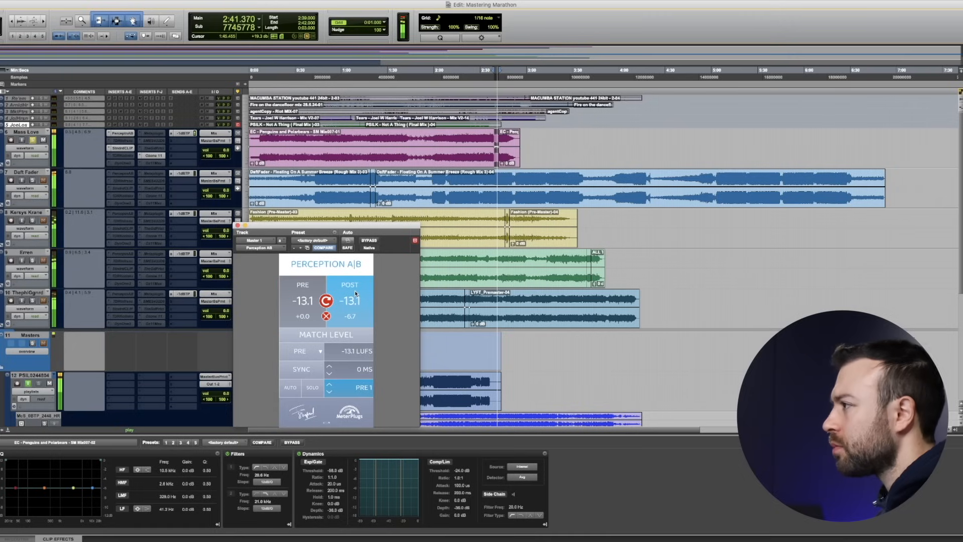
left_click(301, 288)
key("space")
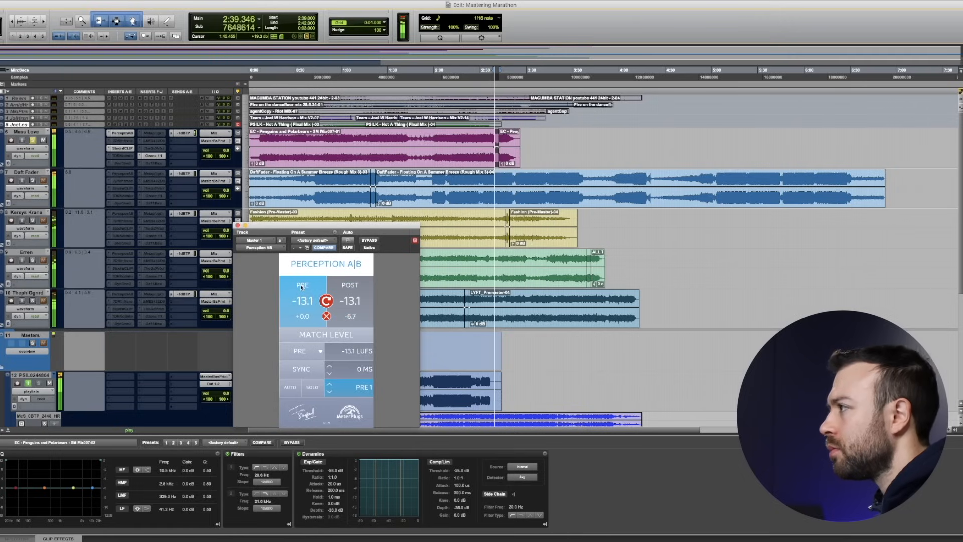
Play the passage from 2:21.143 to 2:35.633 and compare the level-matched pre and post signals
left_click_drag(465, 73, 489, 74)
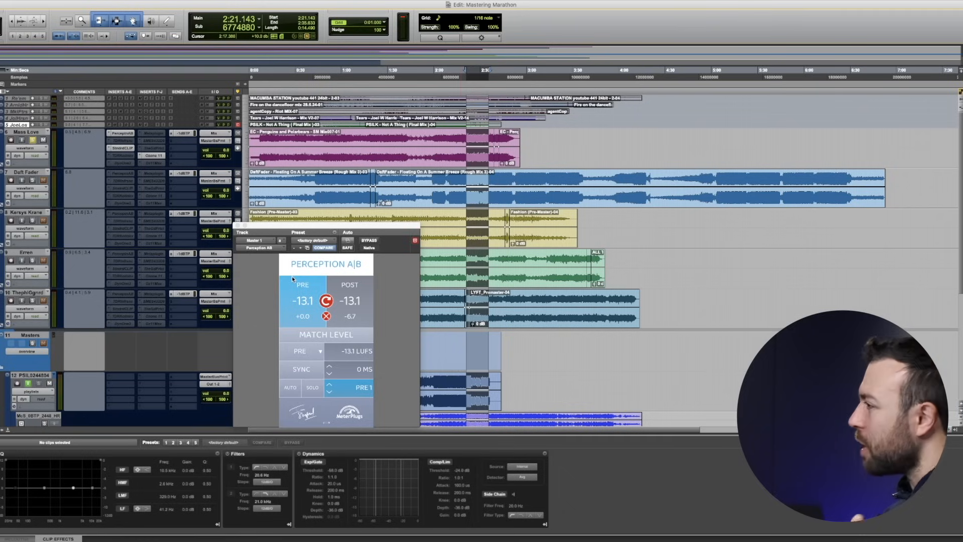
key("space")
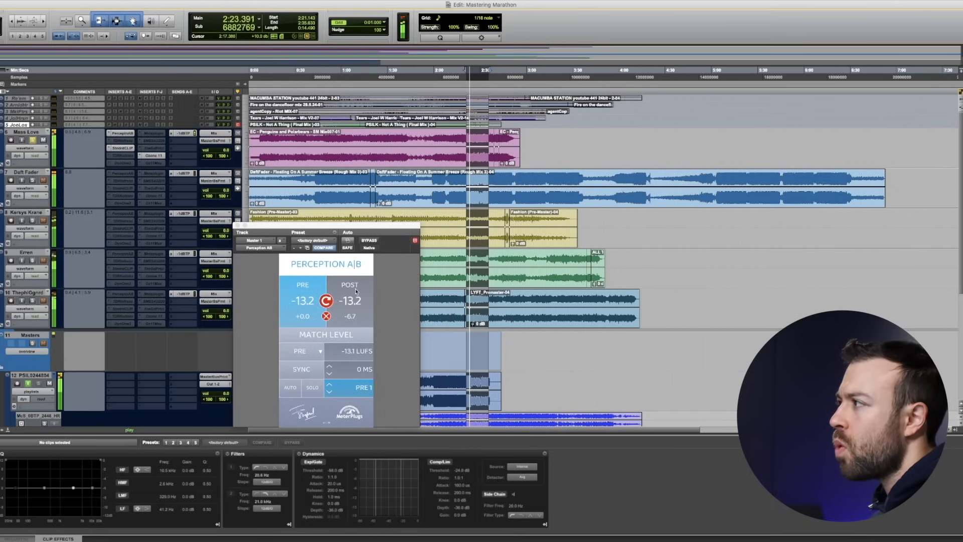
left_click(353, 290)
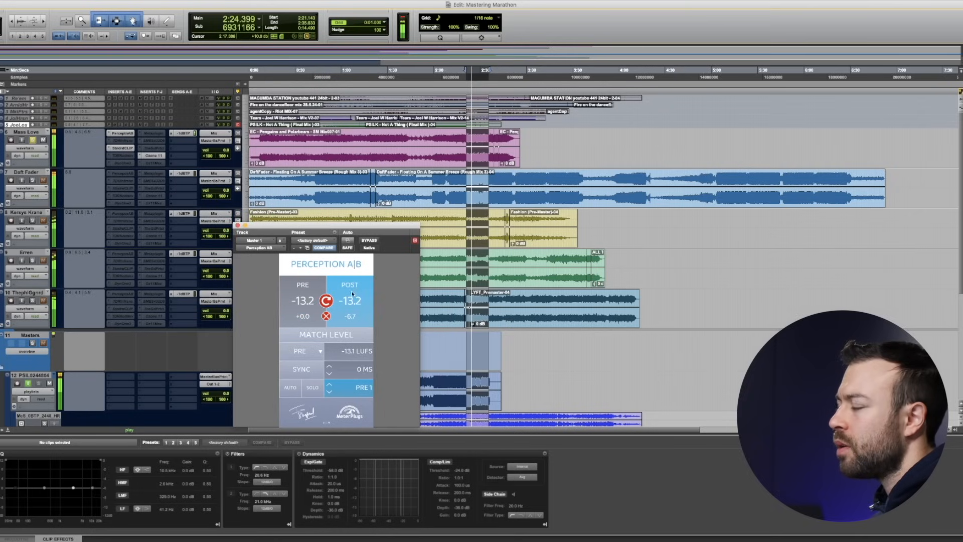
left_click(302, 285)
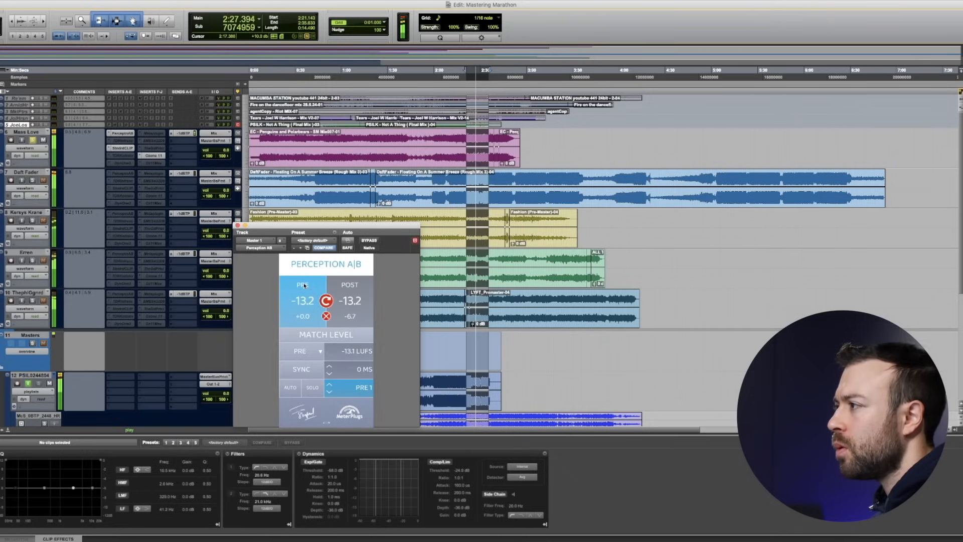
left_click(353, 285)
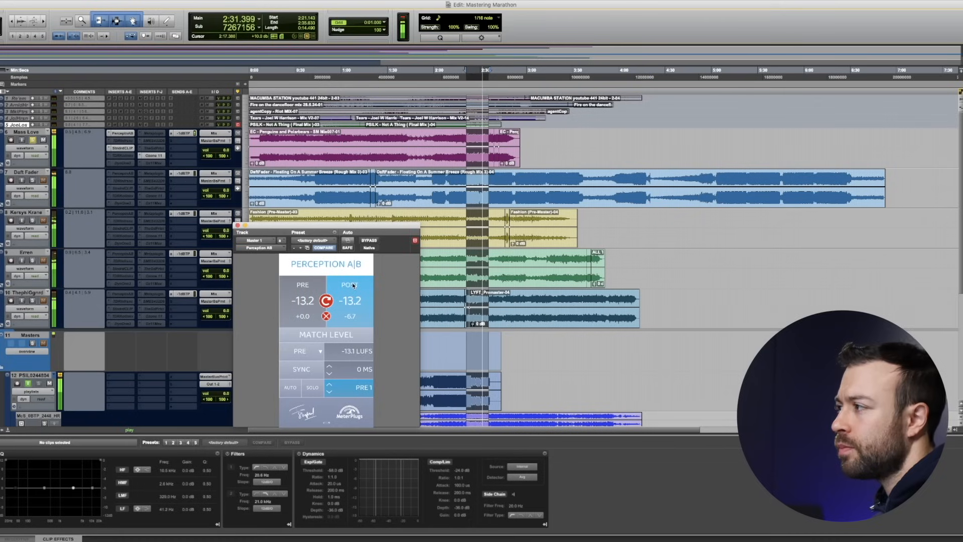
key("space")
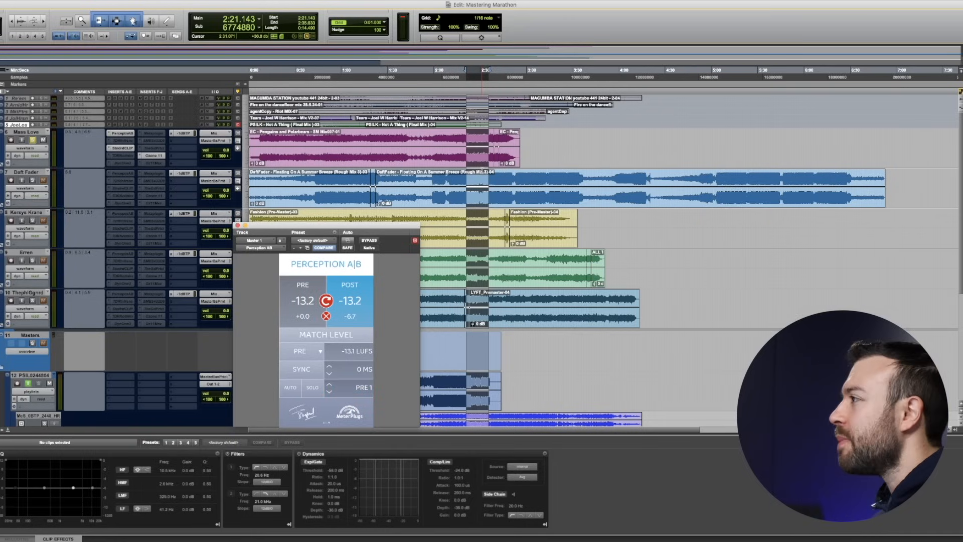
Extend the selection to 2:21.948–2:42.000, and on Mass Love's Sontec EQ lower the low-shelf gain and reset the high-shelf and midrange boosts
left_click(496, 163)
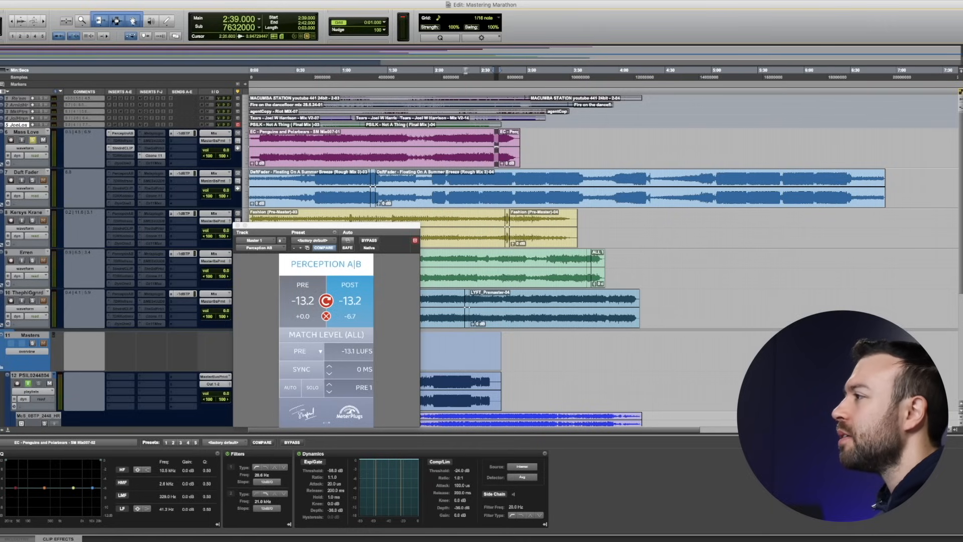
left_click(467, 68, "shift")
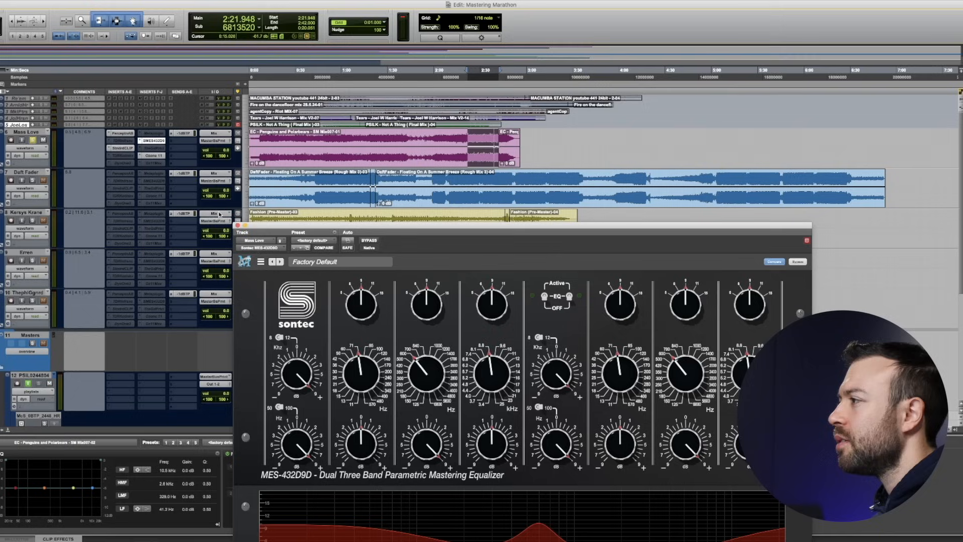
left_click_drag(307, 444, 309, 485)
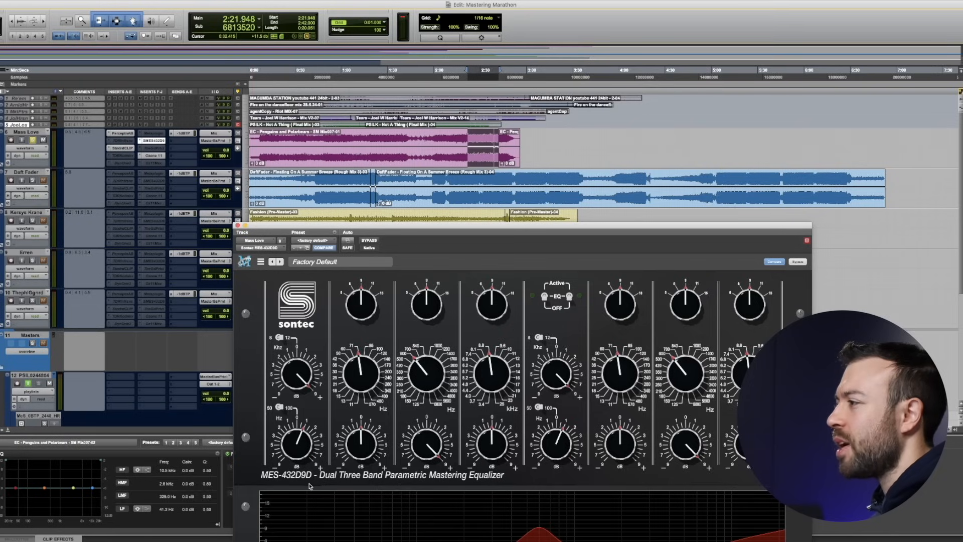
left_click(304, 386, "alt")
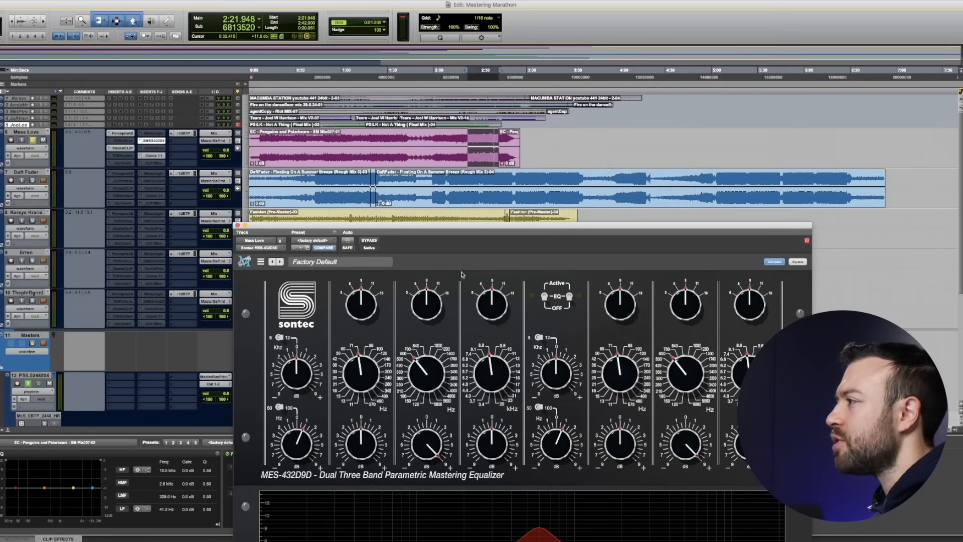
left_click_drag(435, 231, 240, 136)
left_click(225, 356, "alt")
left_click_drag(310, 136, 513, 181)
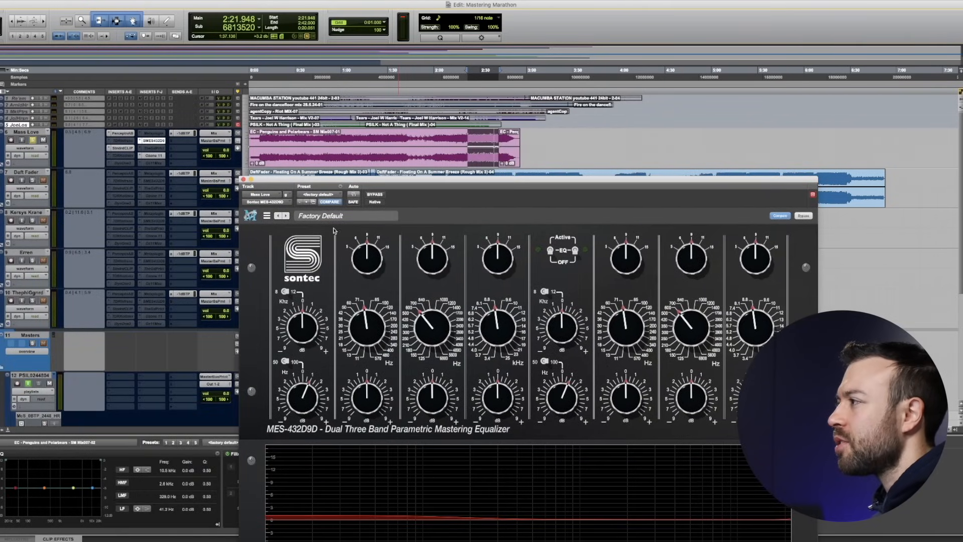
Activate the Sontec EQ on both channels during playback and compare the pre and post signals in Perception AB
key("space")
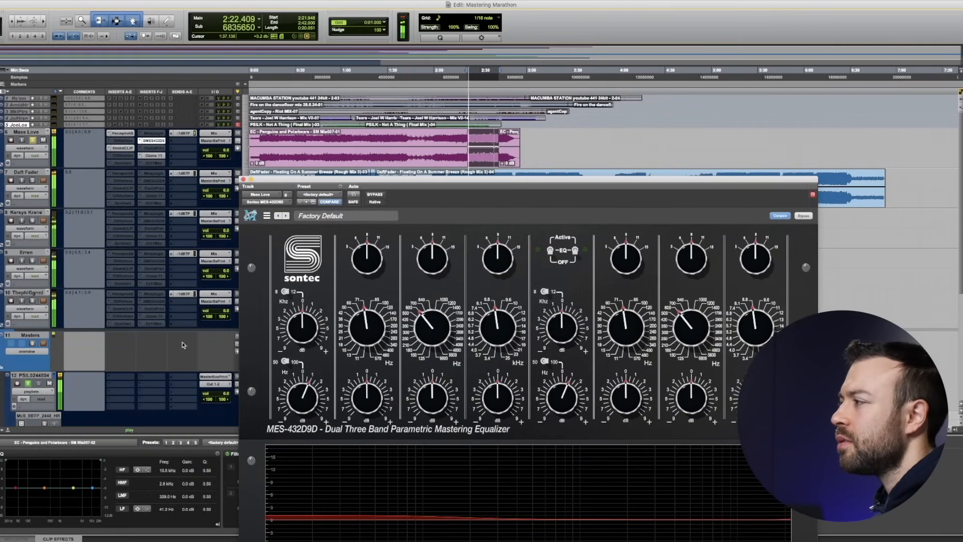
left_click(553, 252)
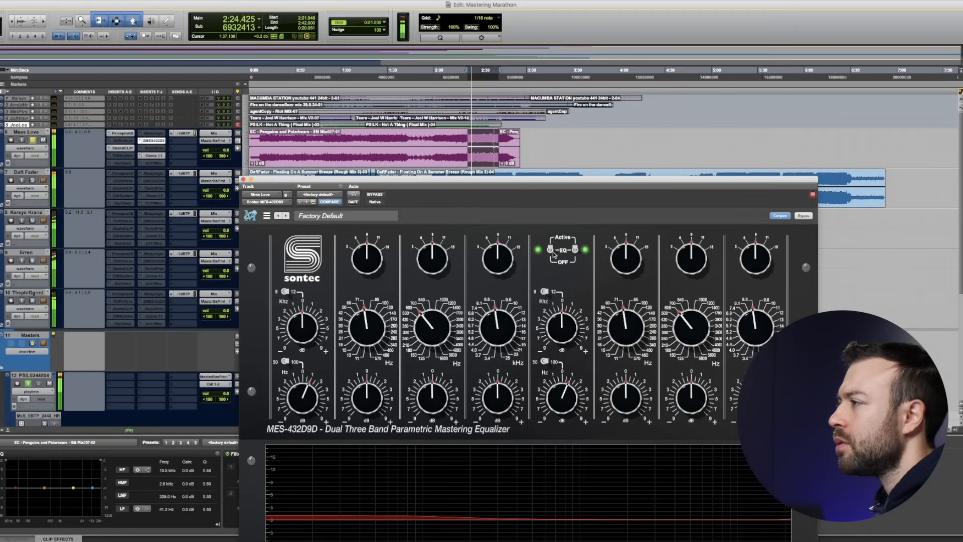
scroll(145, 409, "down", 5)
left_click(126, 350)
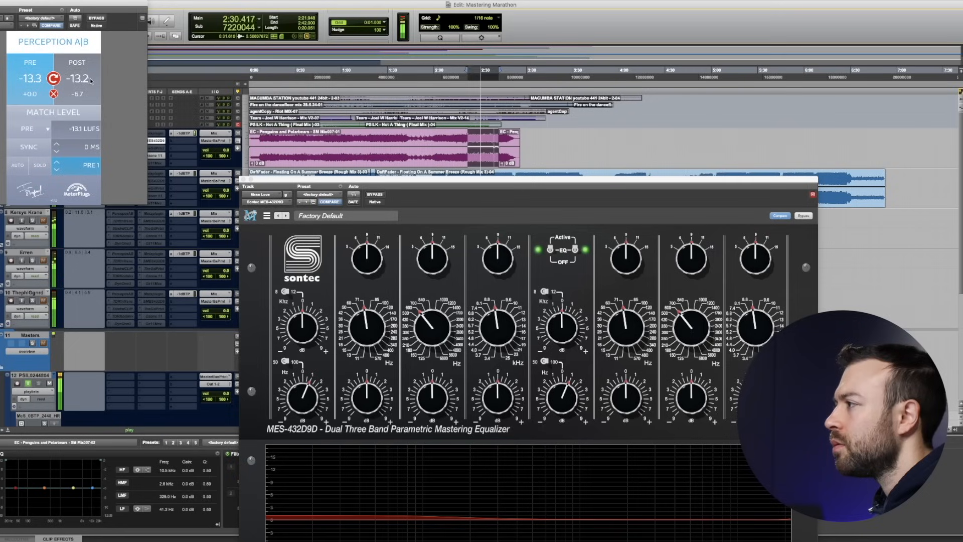
left_click(90, 78)
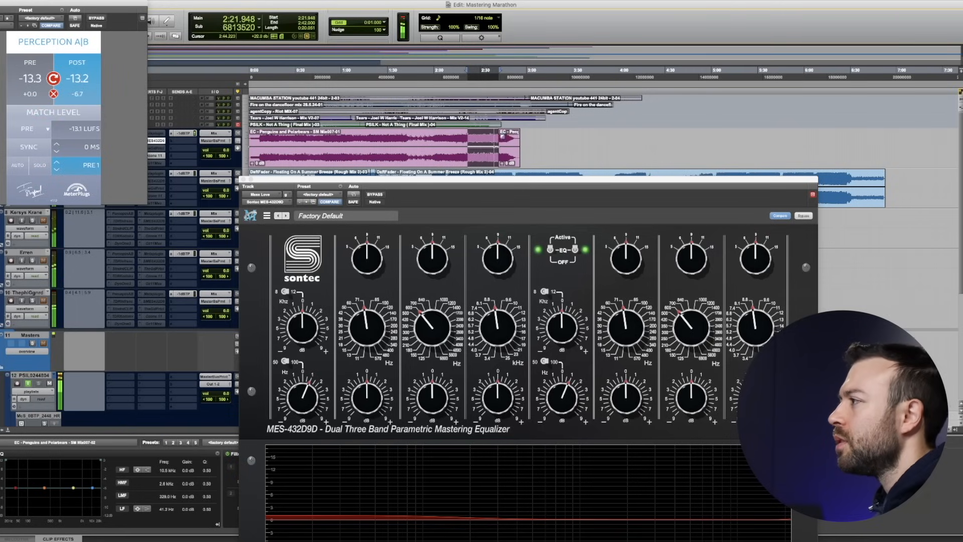
Reopen Ozone 11 on the Mass Love track and set the Maximizer's gain to +2.0 dB
left_click(503, 135)
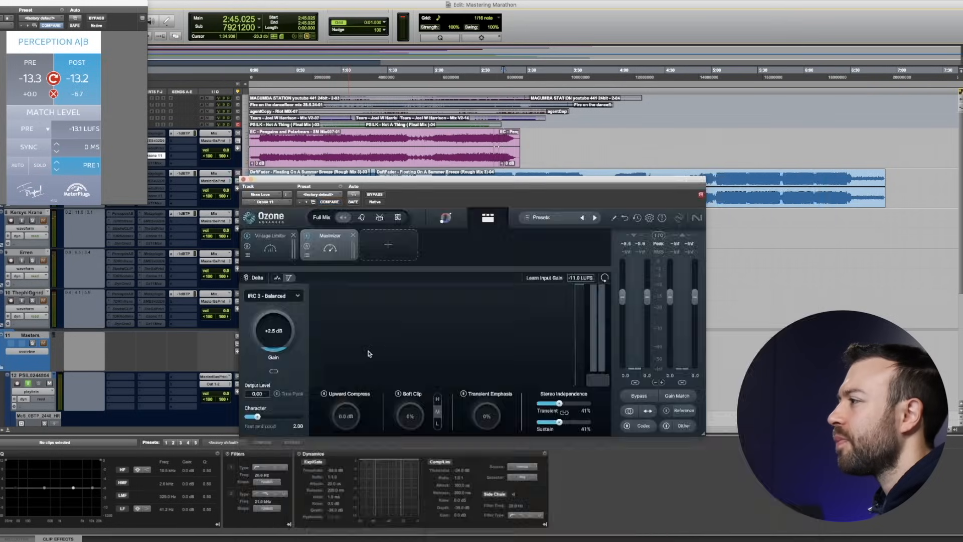
double_click(279, 331)
type("2.50")
key("Return")
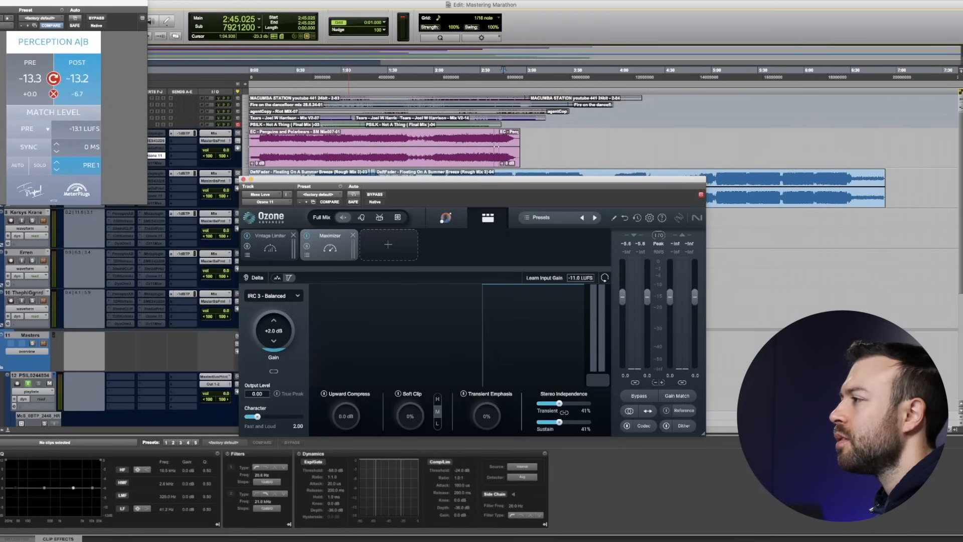
Loop the section from 2:39 to 2:42, rematch the levels in Perception AB, and compare pre against post again
left_click_drag(495, 161, 499, 161)
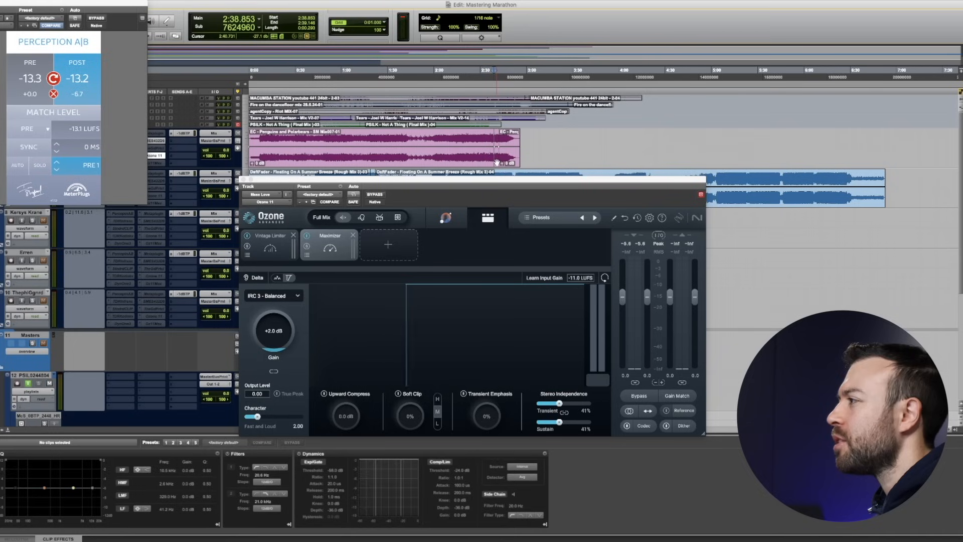
key("space")
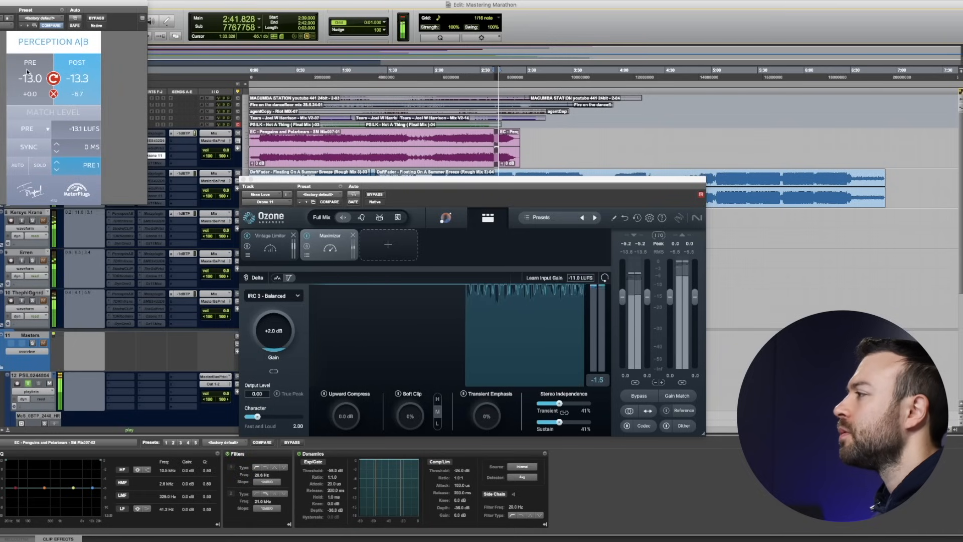
left_click(61, 113)
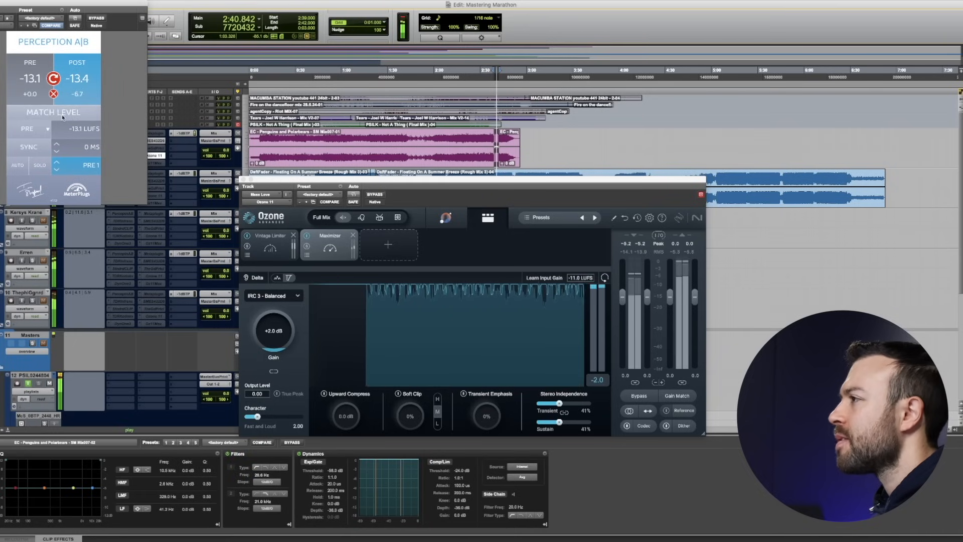
left_click(29, 70)
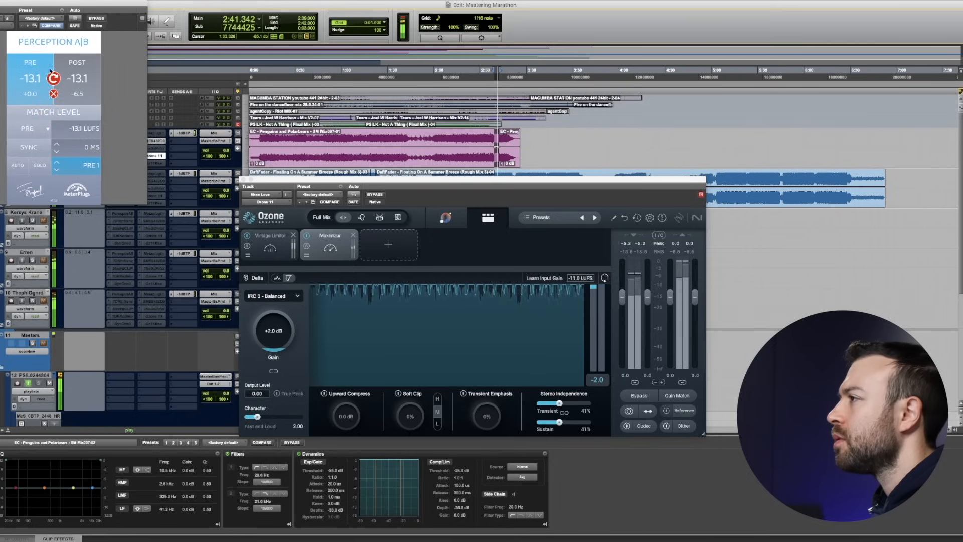
left_click(83, 63)
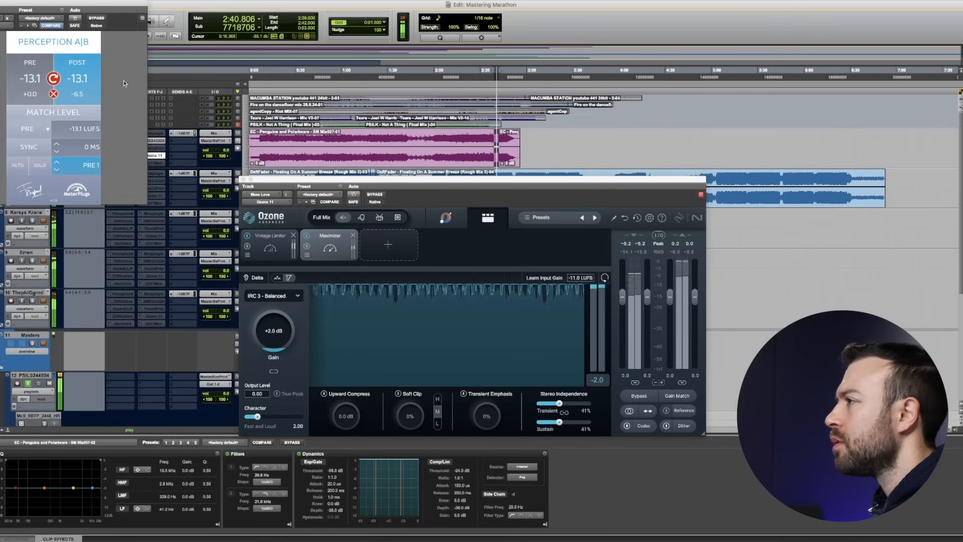
left_click(23, 69)
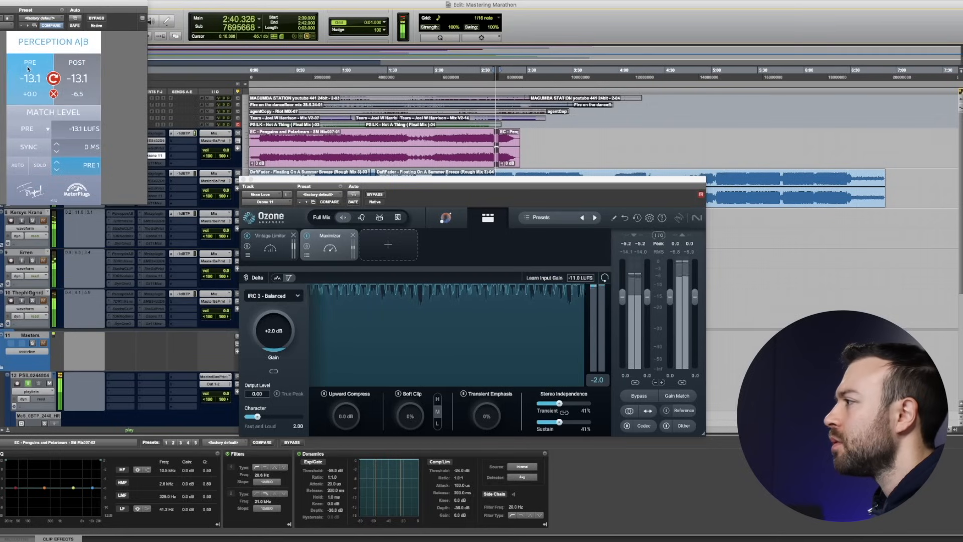
Close Perception AB and Ozone, open Insight 2 from Master 1, and check loudness and levels during playback from 2:20.338
left_click(465, 70)
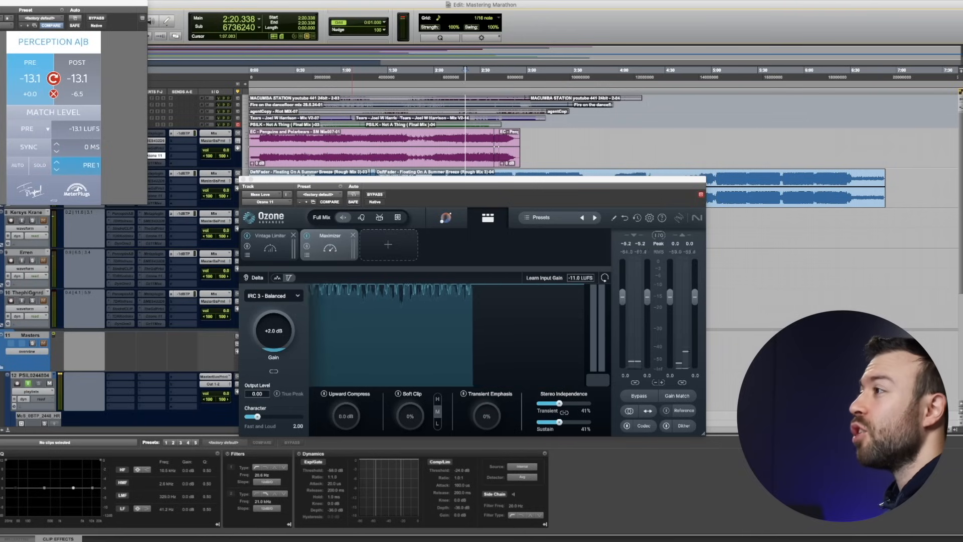
key("super+w")
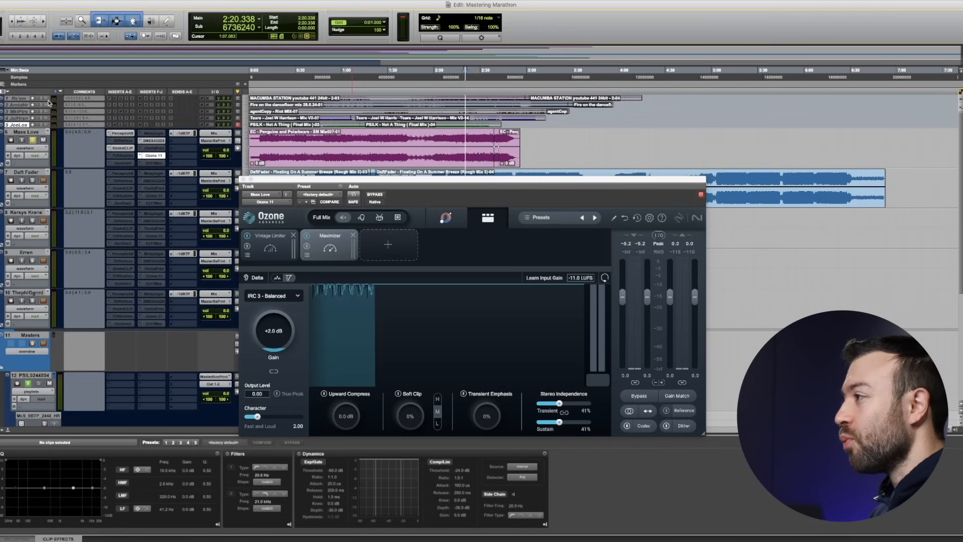
left_click(243, 179)
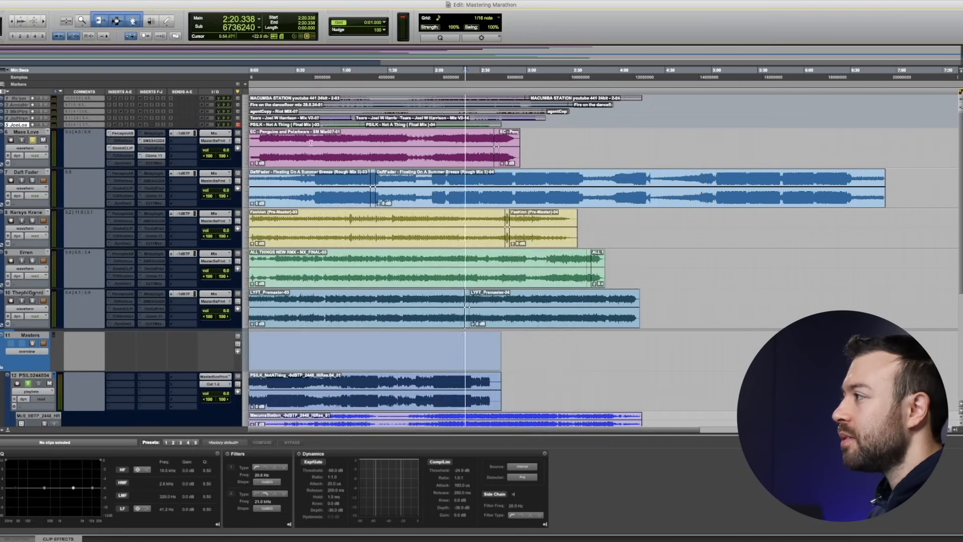
scroll(141, 301, "down", 5)
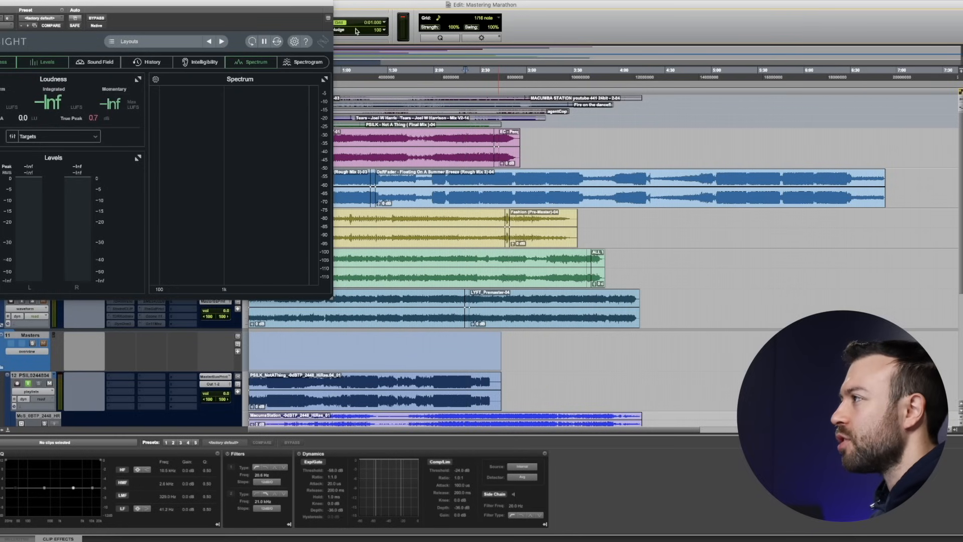
left_click_drag(298, 3, 718, 143)
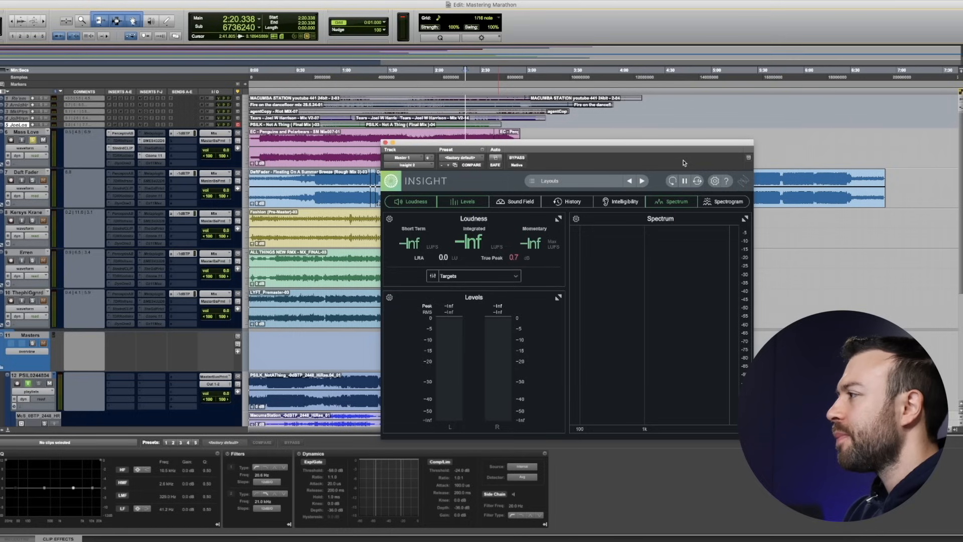
key("space")
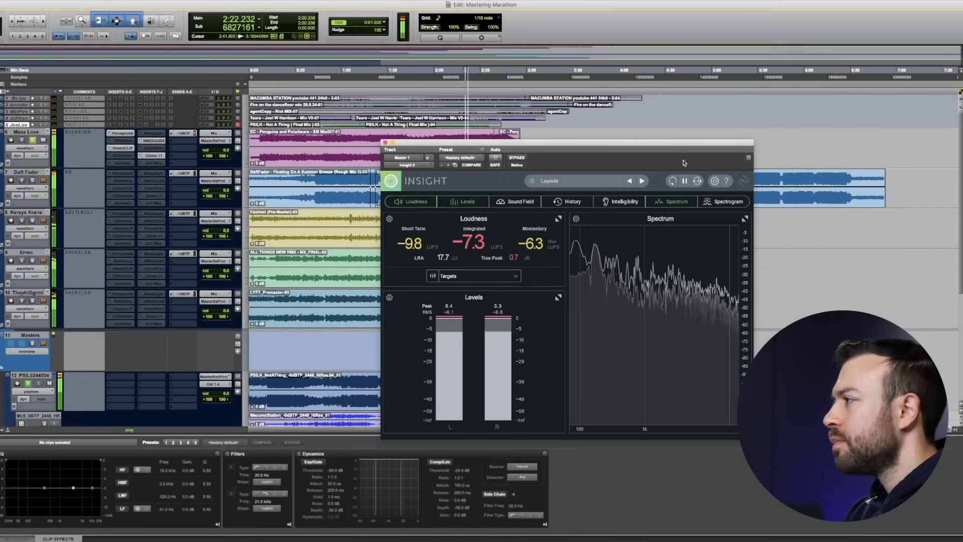
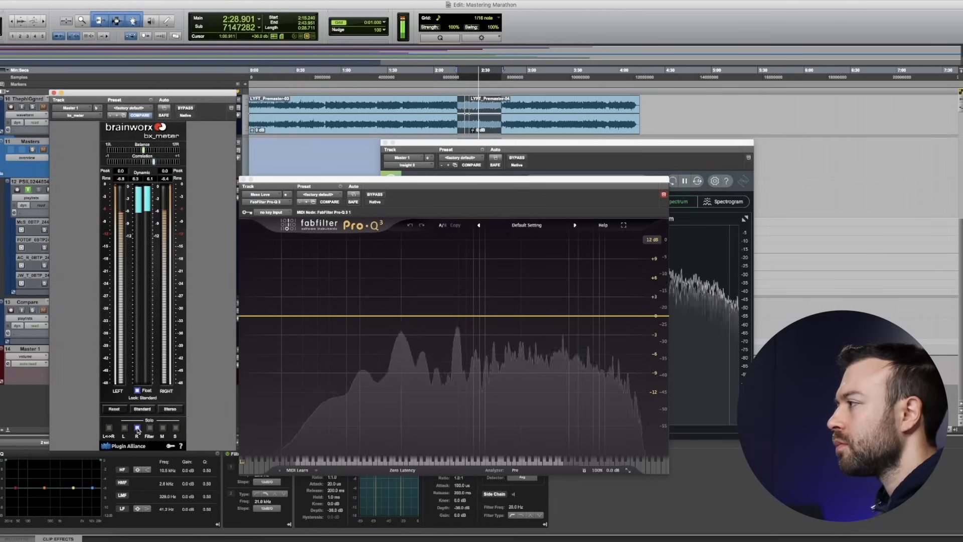
Check the loudness readings in Insight 2, return to Pro-Q 3 and listen to the left channel in bx_meter
left_click(593, 144)
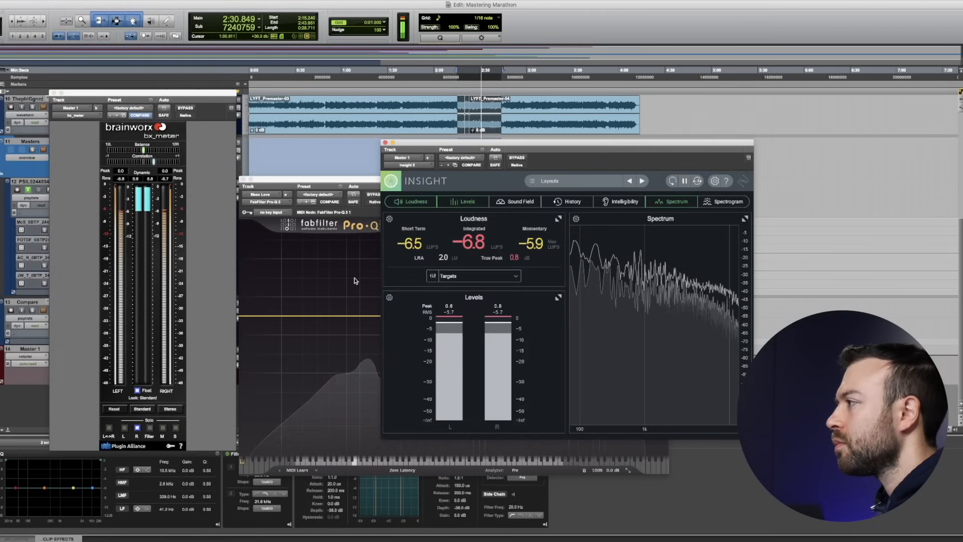
left_click(333, 281)
left_click(125, 429)
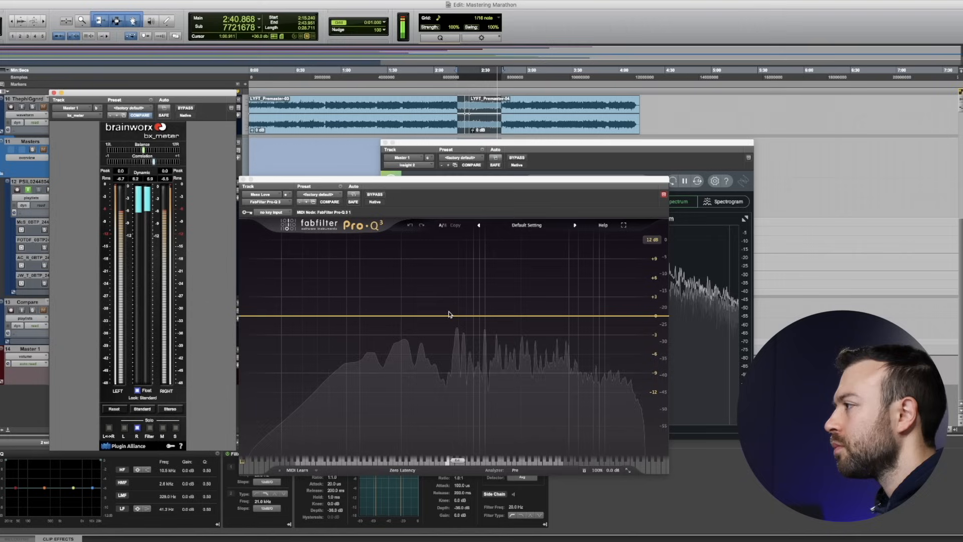
Add two flat Pro-Q 3 bell bands: about 808 Hz on the right channel and about 5.9 kHz on the left channel
left_click(474, 316)
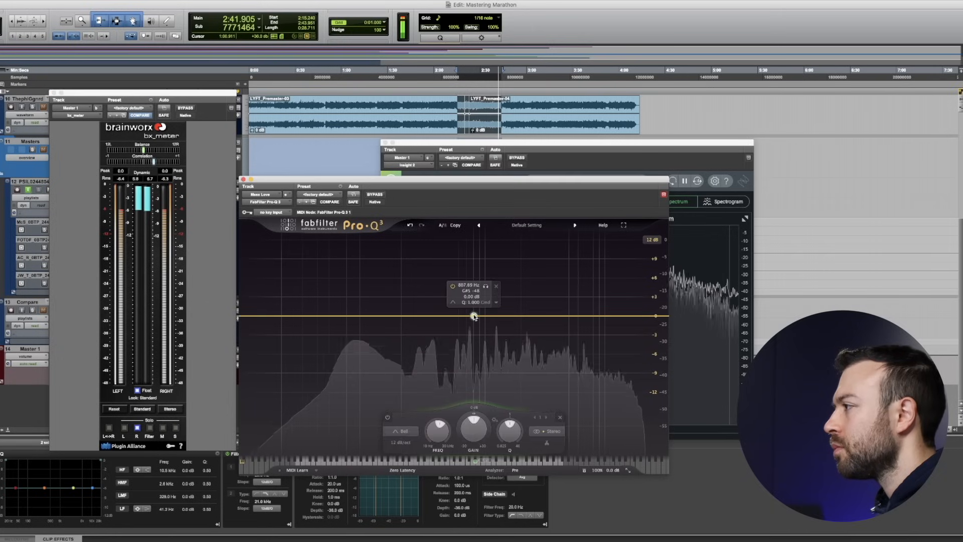
left_click(577, 316)
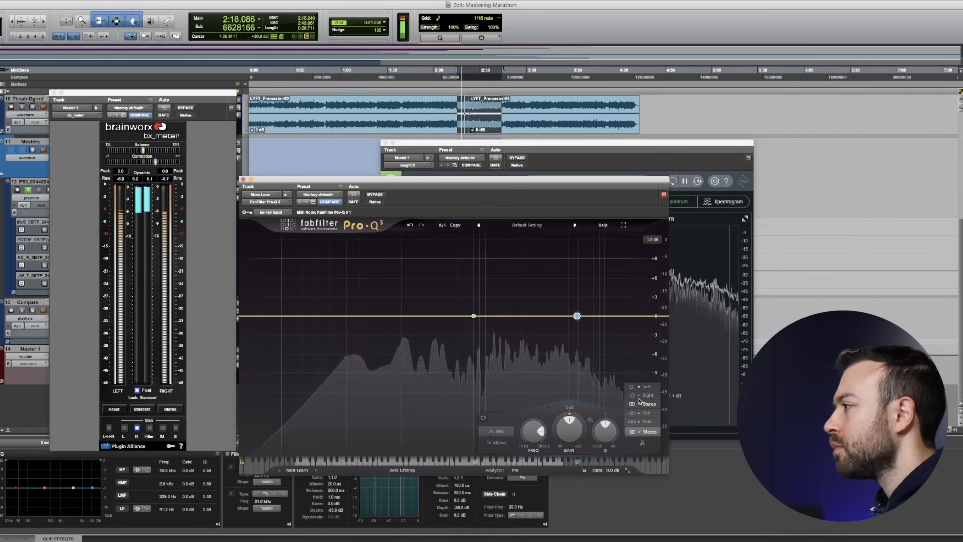
left_click(643, 386)
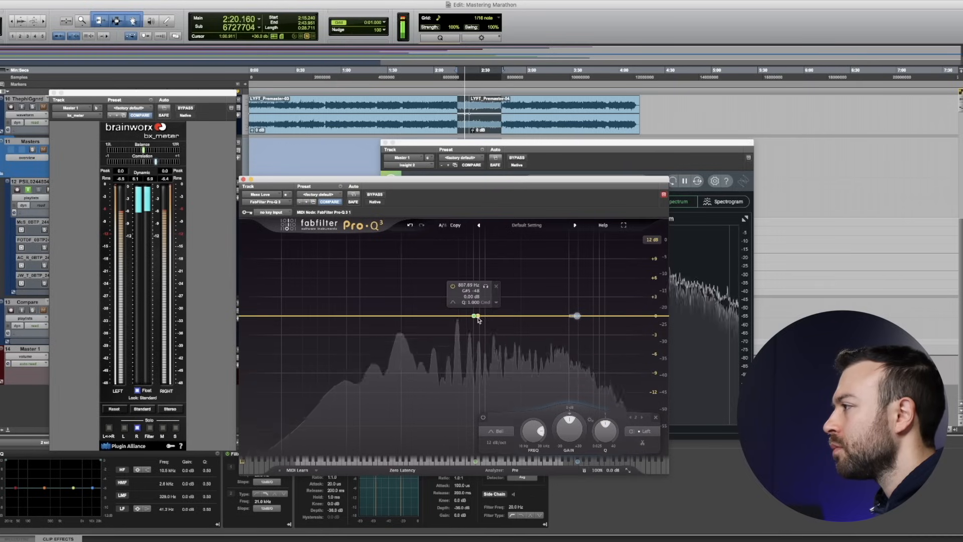
left_click(474, 316)
left_click(549, 432)
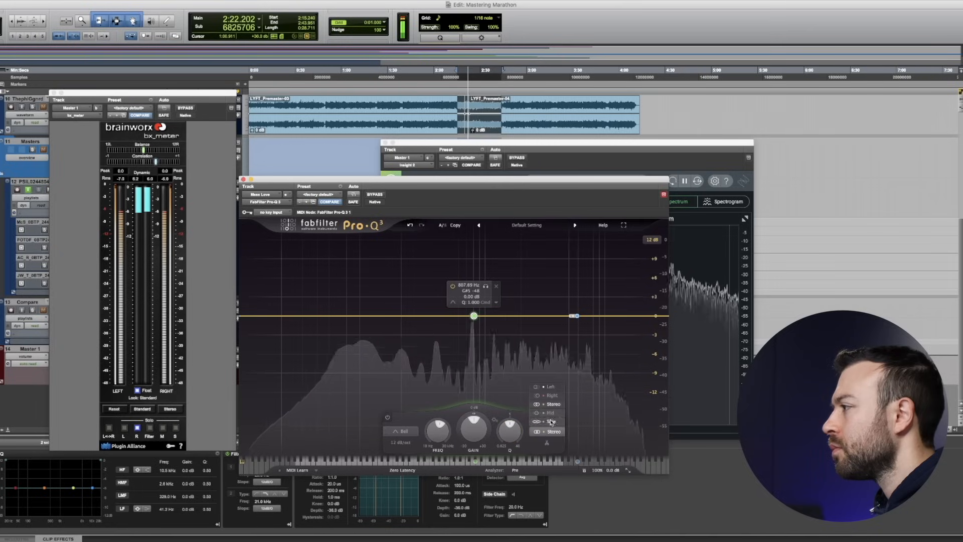
left_click(550, 395)
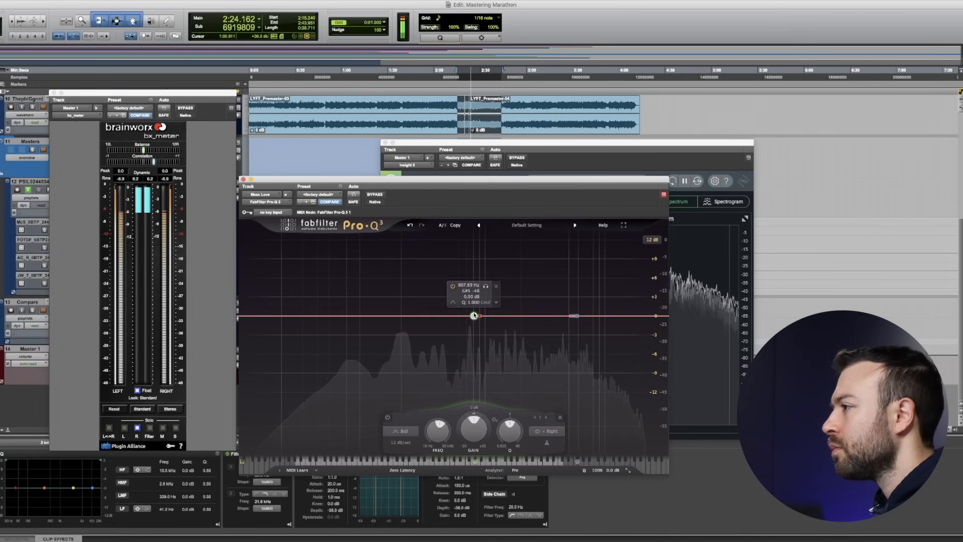
Turn off the right-channel solo and audition the bands, moving the right one to about 491 Hz and the left one to about 4.1 kHz
left_click(137, 427)
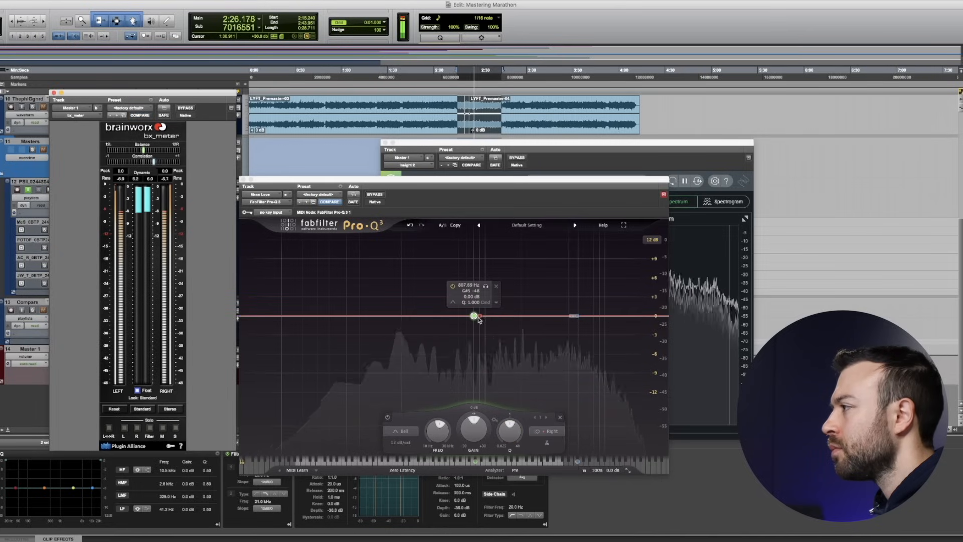
left_click_drag(485, 289, 458, 288)
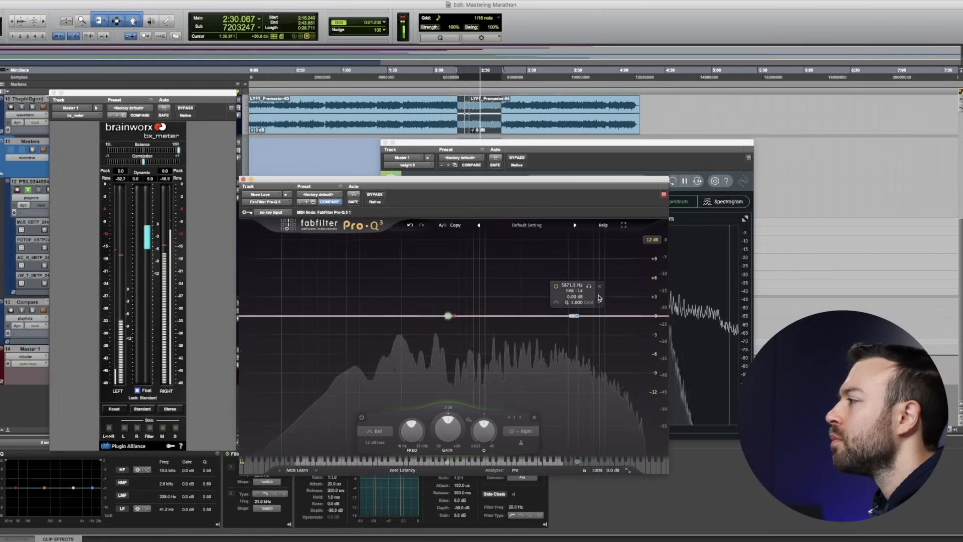
left_click_drag(588, 291, 568, 294)
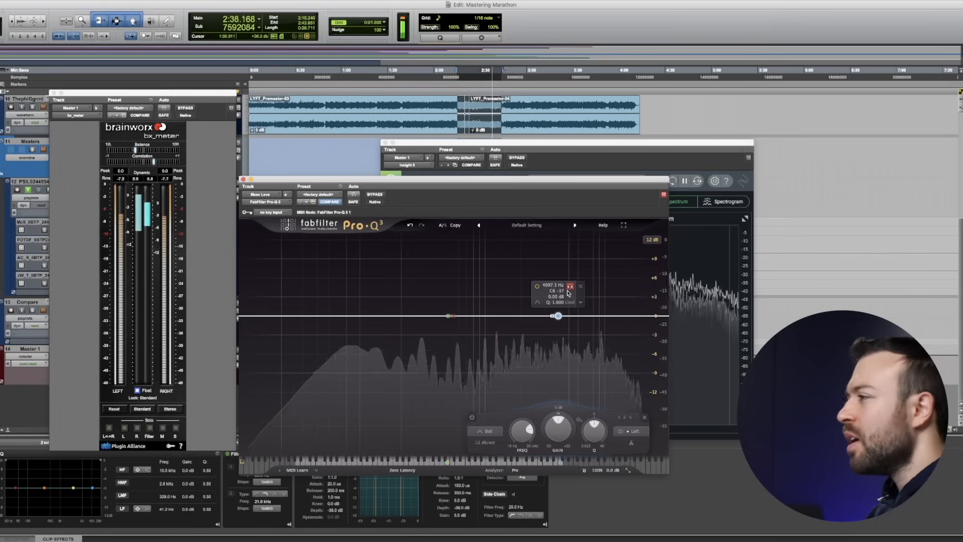
key("space")
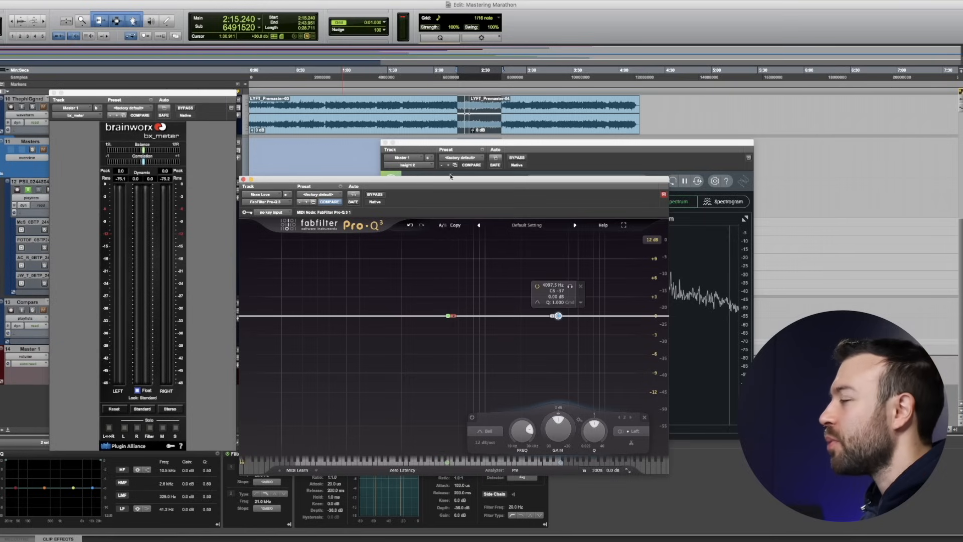
Resume playback, move the right-channel band to about 498 Hz by auditioning it, and set its gain to -2 dB
mouse_move(450, 317)
key("space")
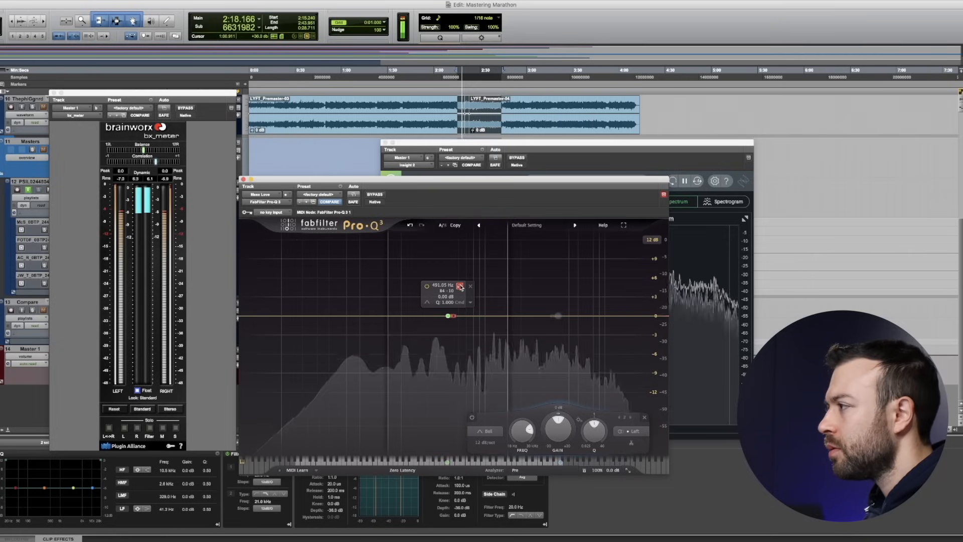
mouse_move(460, 288)
left_mouse_down()
mouse_move(443, 288)
mouse_move(464, 293)
left_mouse_up()
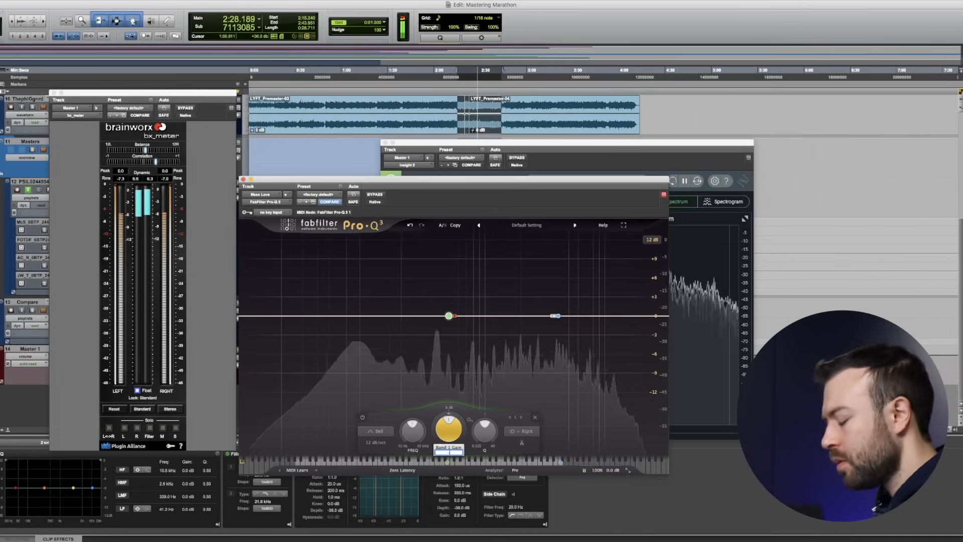
key("Return")
Move the left-channel band down to about 524 Hz while auditioning it, and boost it by about 2 dB
mouse_move(550, 321)
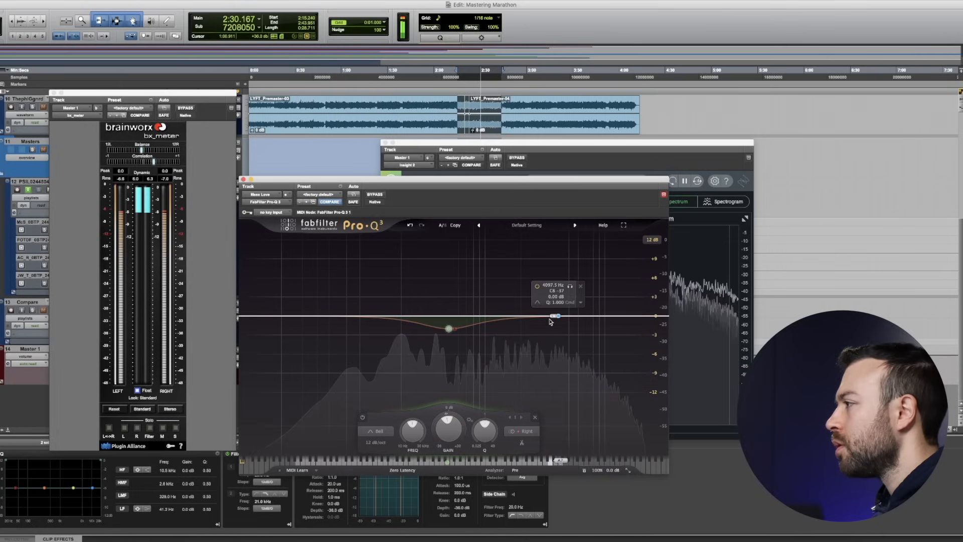
left_click_drag(569, 286, 461, 305)
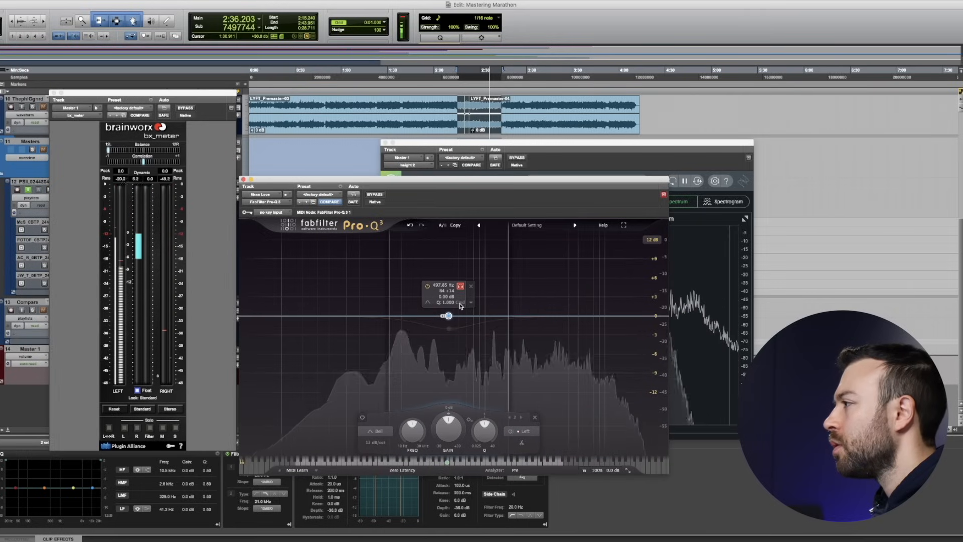
left_click_drag(451, 425, 452, 426)
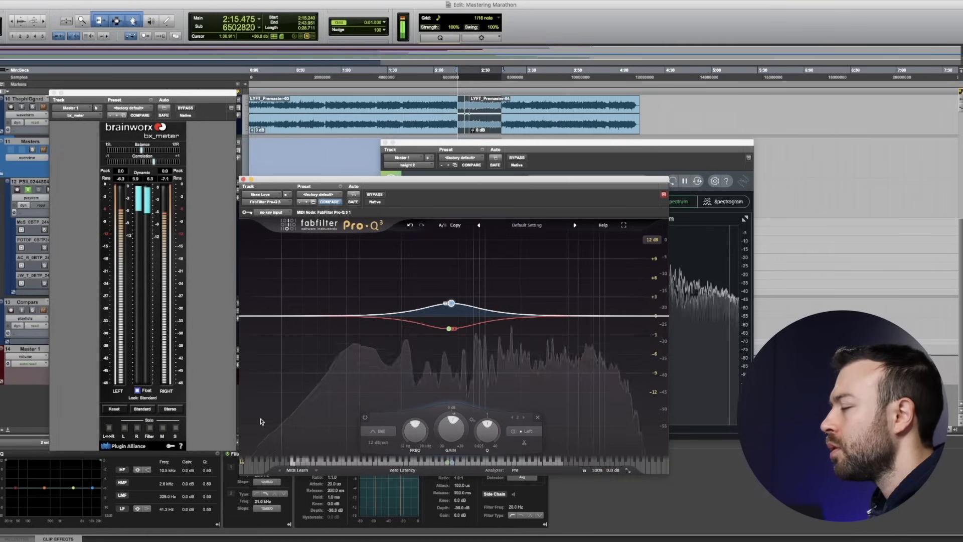
Solo the left channel for comparison and try a gain of -1 dB on the right channel's 498 Hz band
left_click(124, 427)
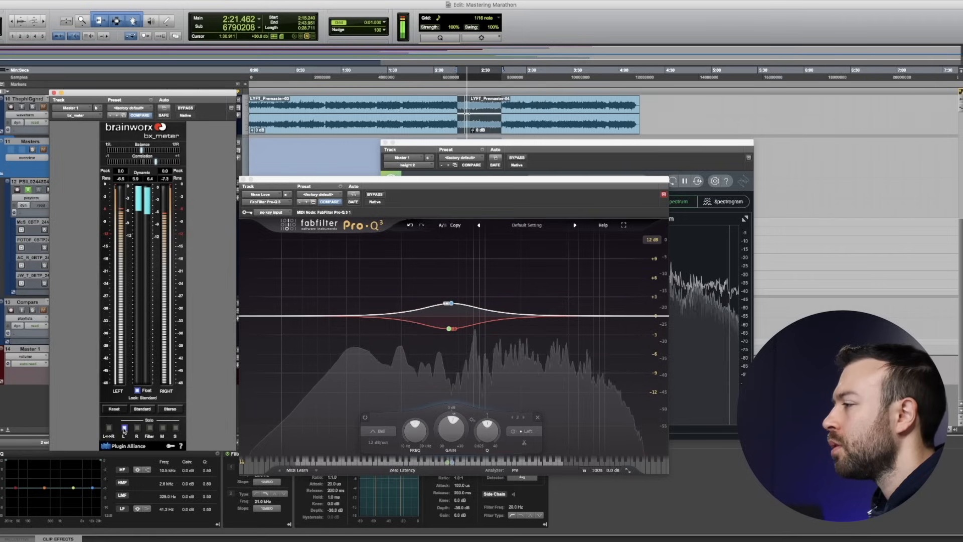
left_click(452, 331)
double_click(447, 354)
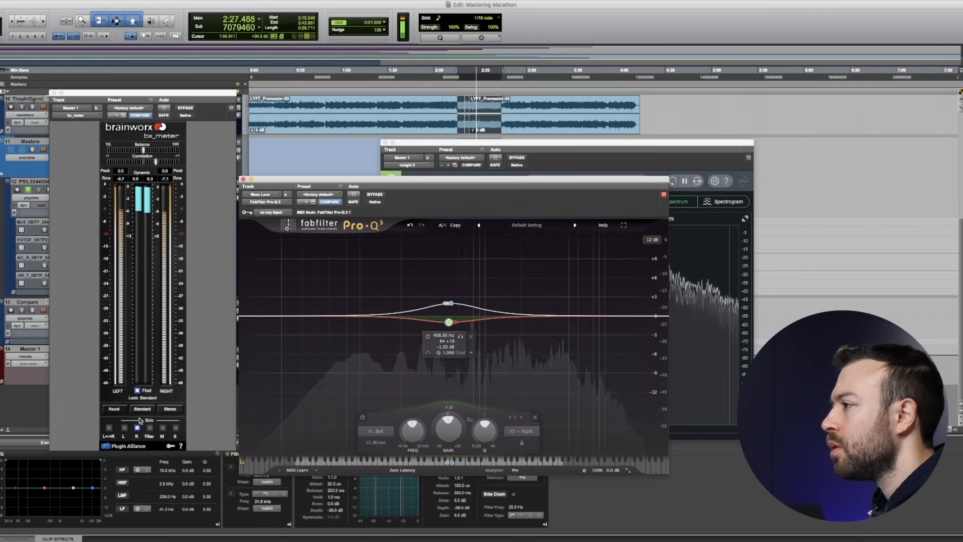
Solo the left channel and add a left-only bell cut of about 2 dB near 3.9 kHz
left_click(124, 428)
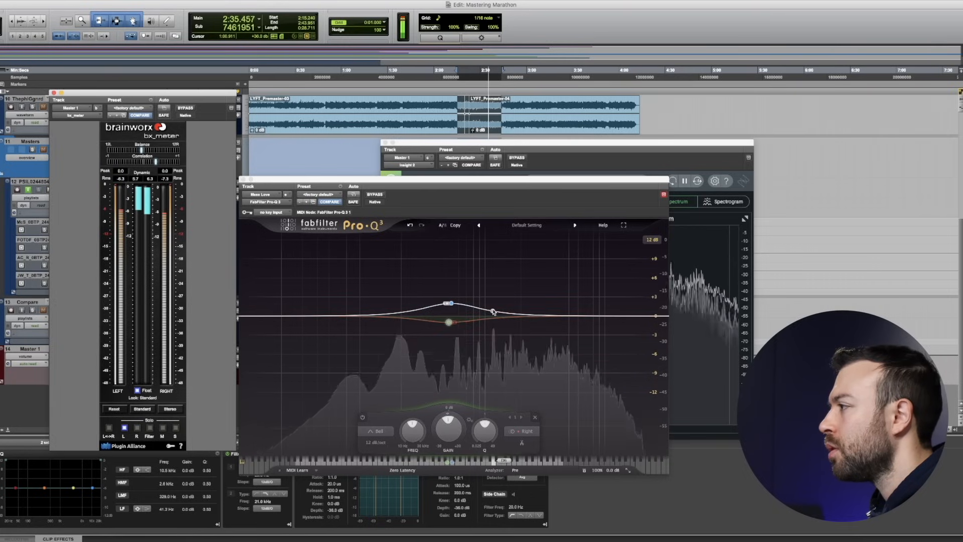
double_click(559, 323)
left_click_drag(556, 322, 556, 322)
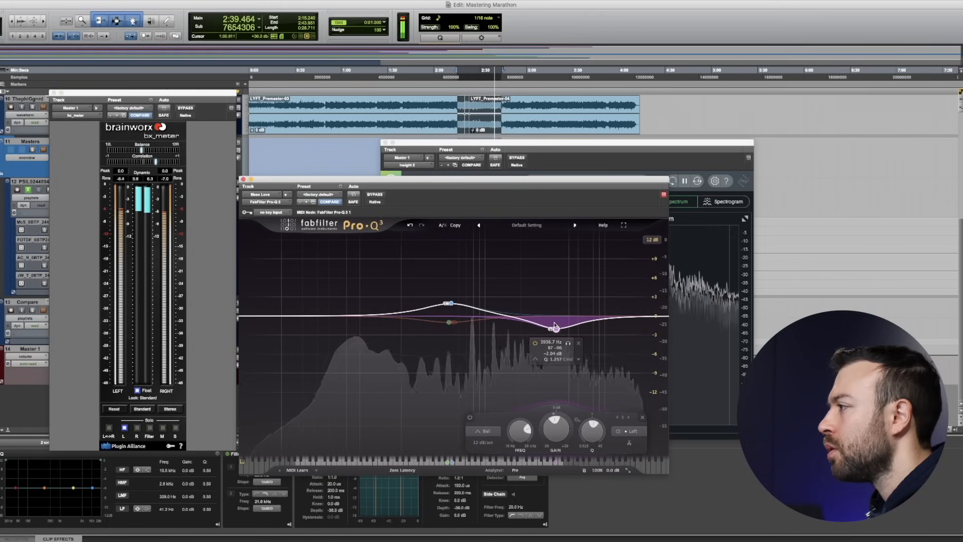
Solo the right channel, set its 498 Hz band to -2 dB and add a right-only boost of about 2.1 dB near 3.8 kHz
left_click(136, 428)
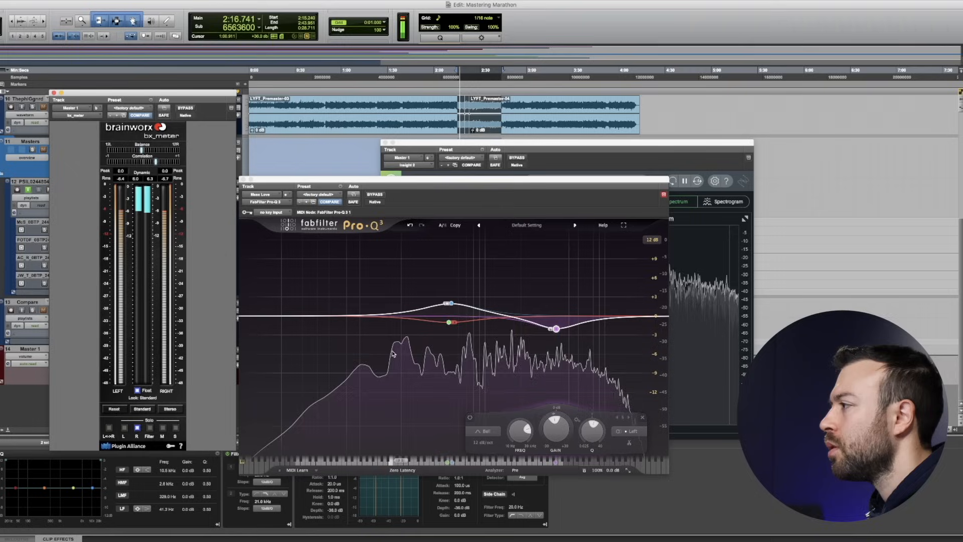
mouse_move(445, 327)
left_click_drag(448, 324, 448, 329)
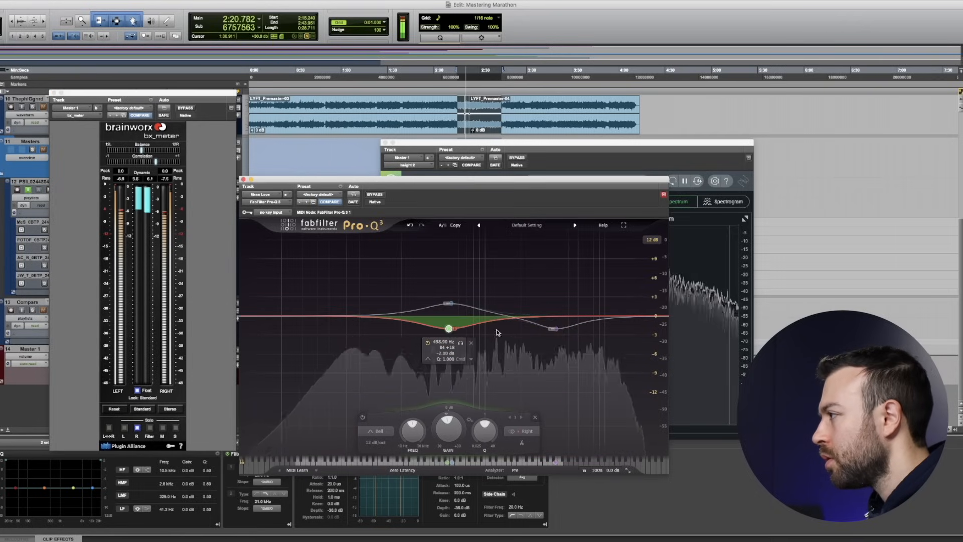
double_click(539, 299)
left_click_drag(533, 306, 546, 309)
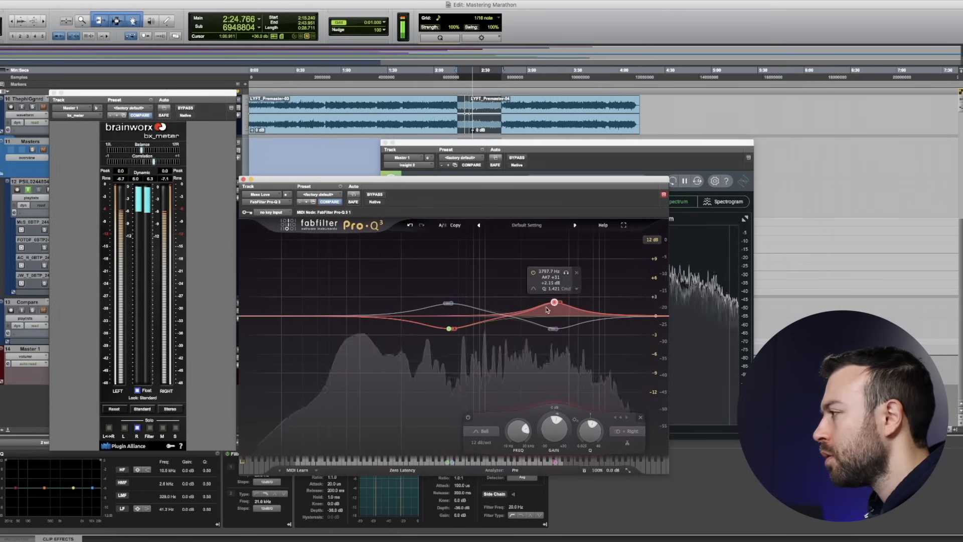
Alternate between the soloed left and right channels and bypass the left channel's 3.9 kHz cut
left_click(125, 427)
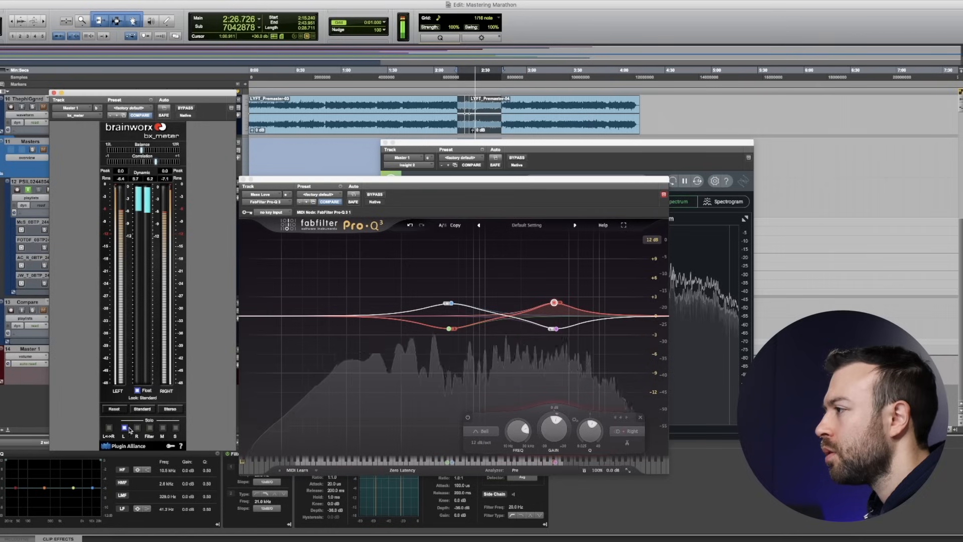
left_click(137, 428)
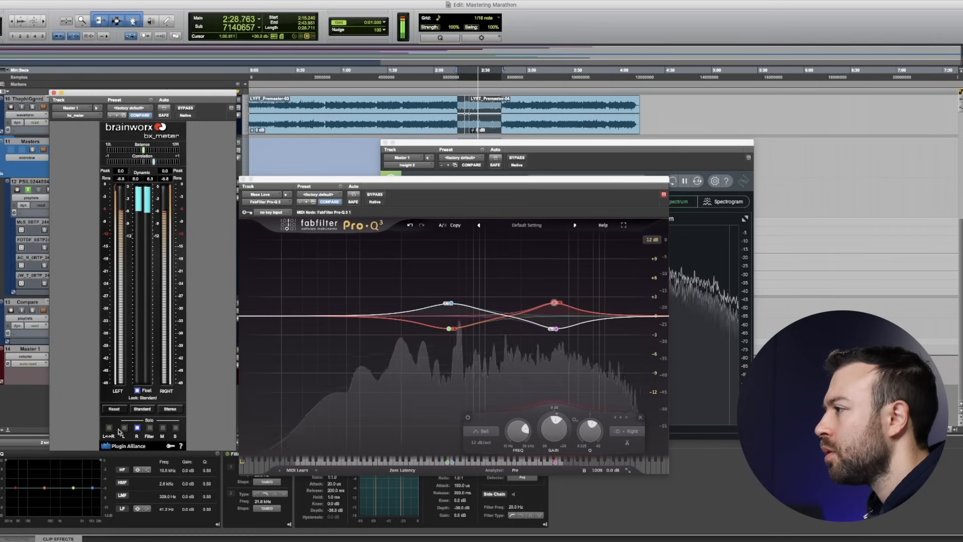
mouse_move(542, 344)
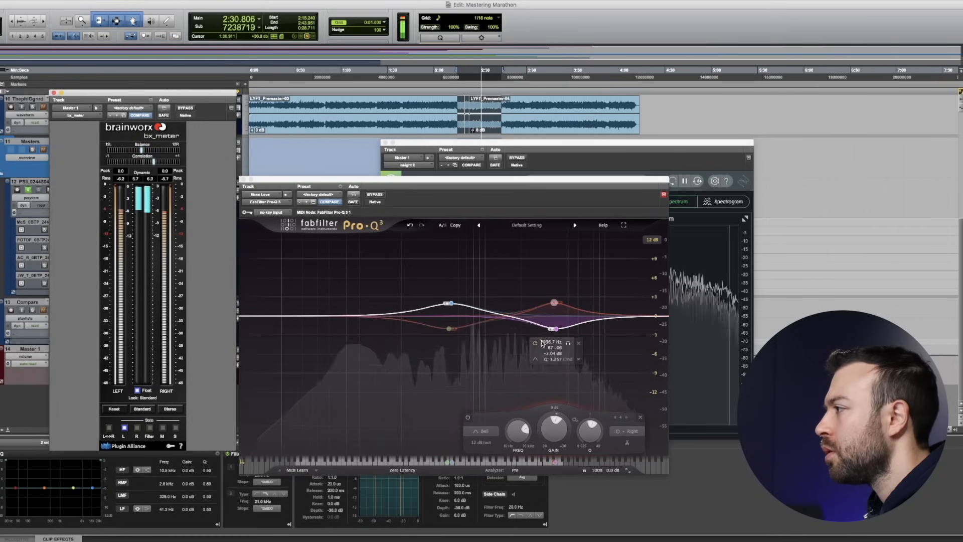
left_click(136, 428)
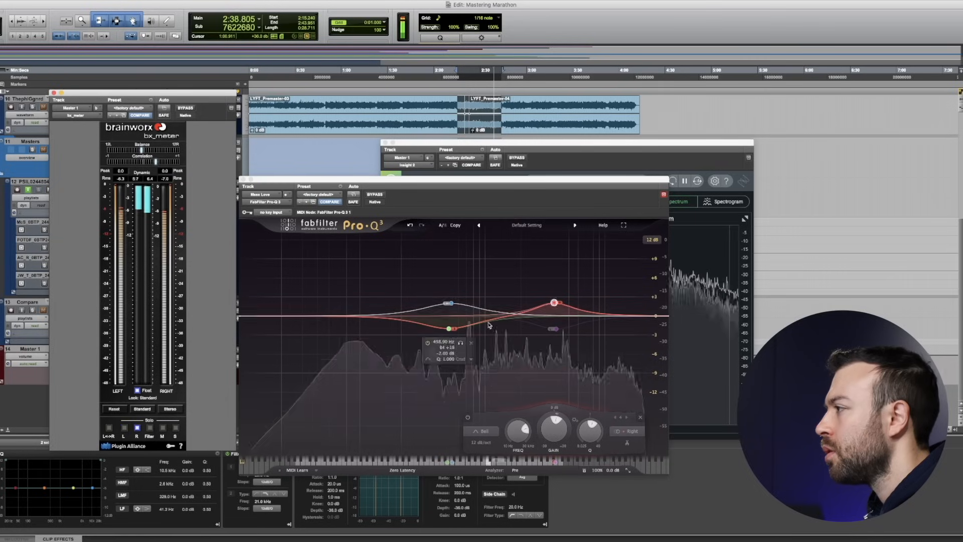
Reduce the left channel's 524 Hz boost to about +1 dB and compare the soloed left and right channels
left_click(451, 303)
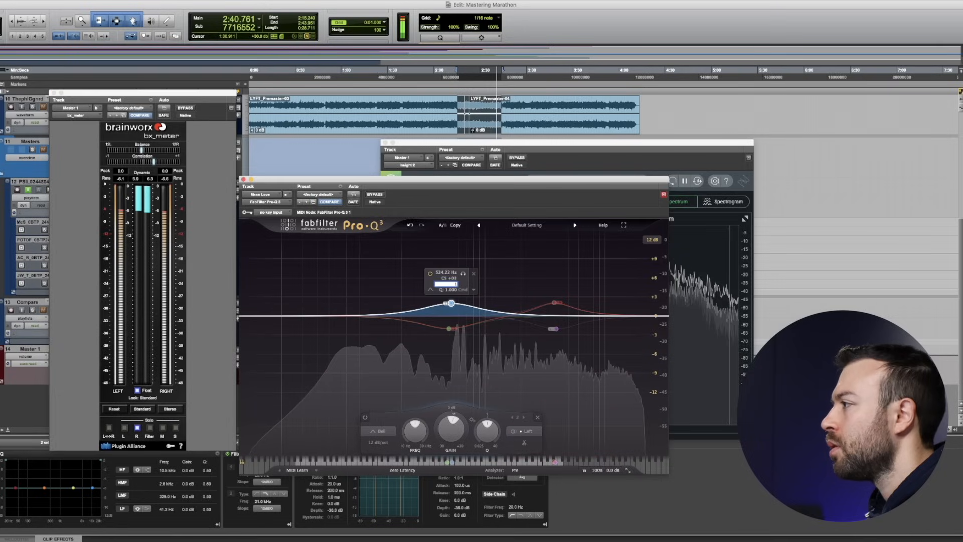
left_click_drag(450, 303, 450, 310)
left_click(125, 427)
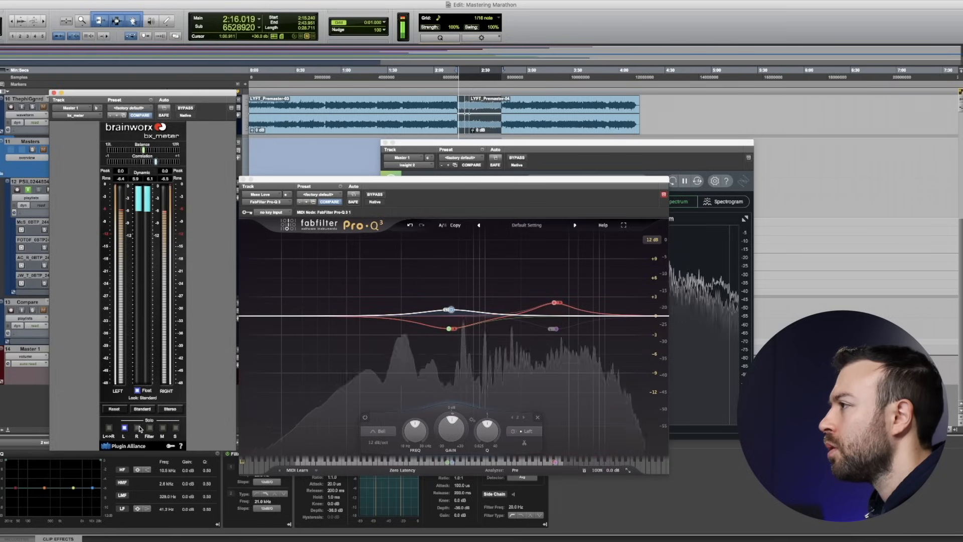
left_click(138, 429)
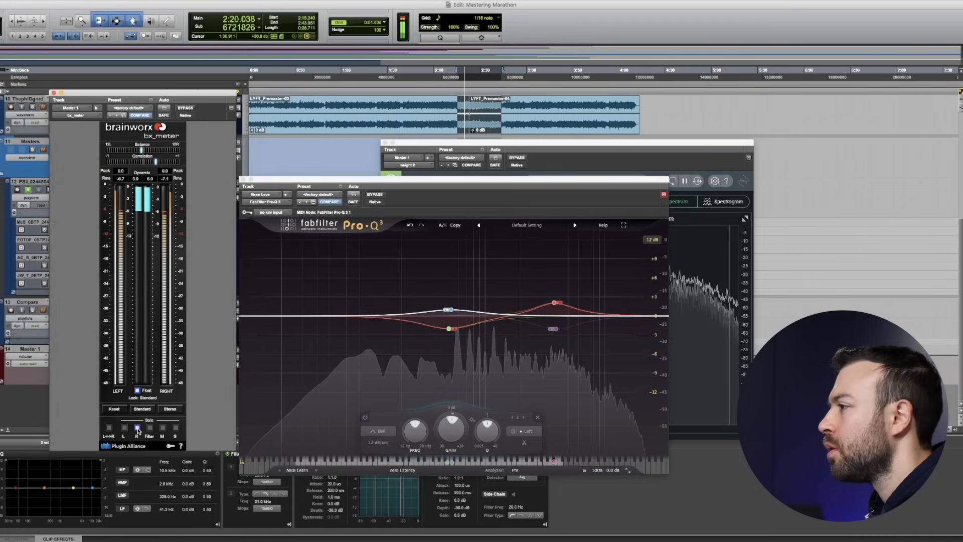
Compare the soloed channels again and reduce the right channel's 3.8 kHz boost to about +1 dB
mouse_move(448, 332)
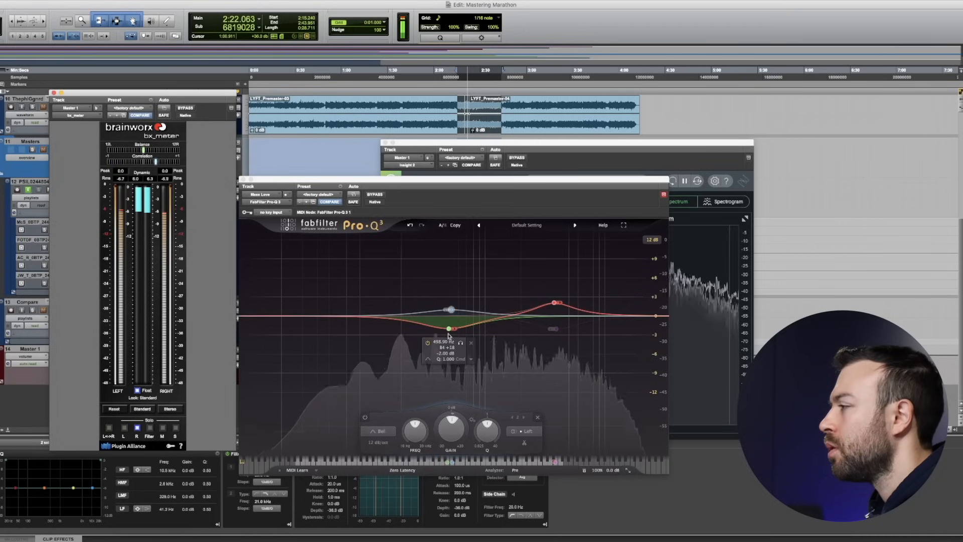
left_click(125, 429)
mouse_move(536, 345)
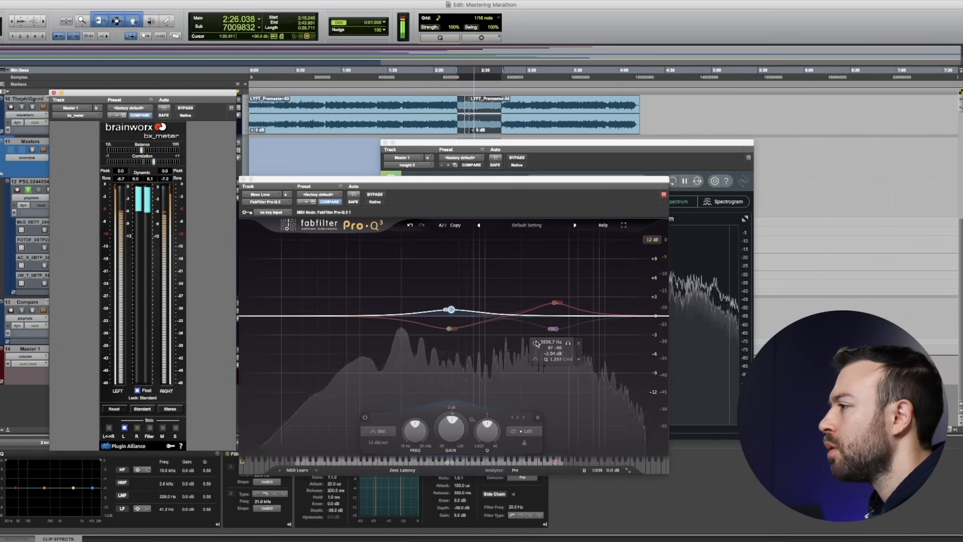
mouse_move(573, 301)
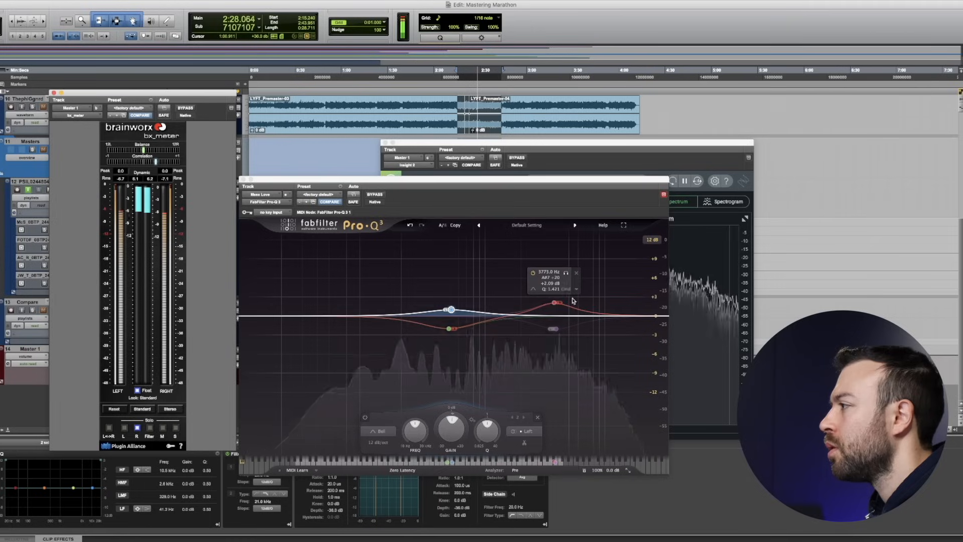
left_click_drag(554, 303, 555, 309)
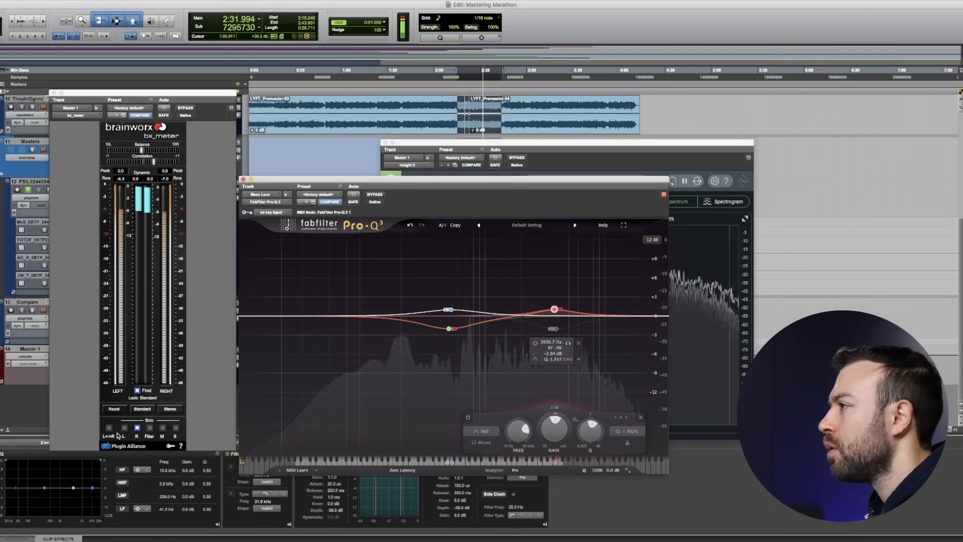
Bypass the right channel's 3.8 kHz boost and compare the soloed left and right channels
left_click(138, 427)
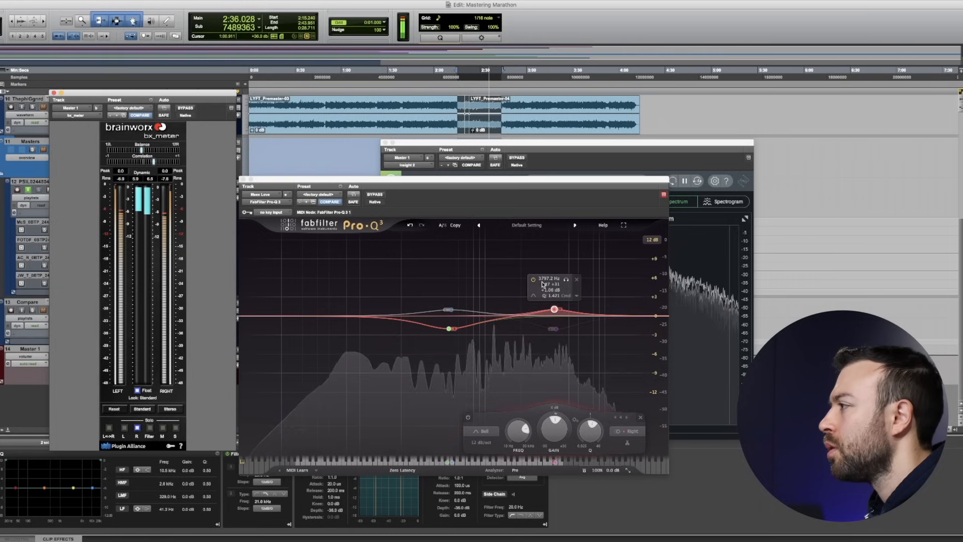
left_click(542, 282)
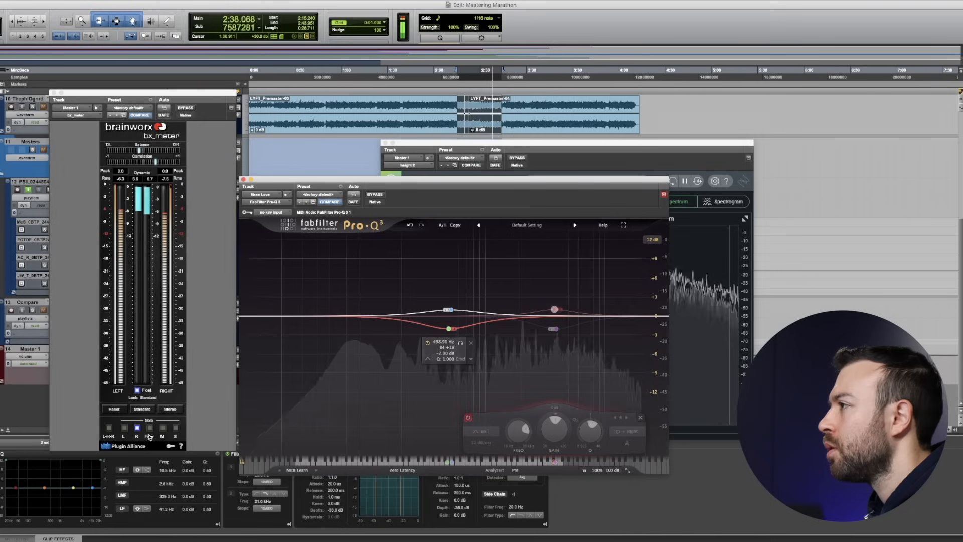
left_click(124, 428)
left_click(138, 428)
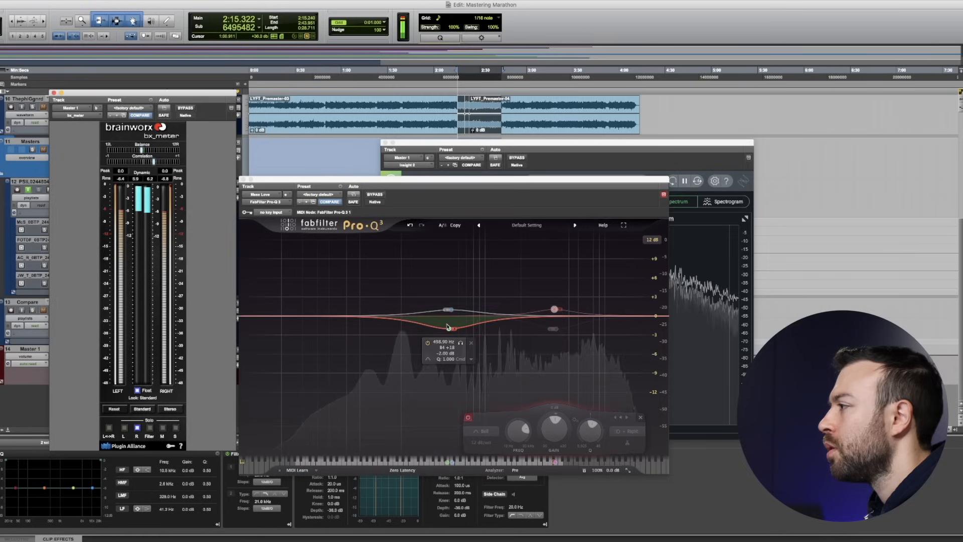
Widen the right channel's 498 Hz cut by lowering its Q and compare it against the soloed left channel
left_click(449, 327)
scroll(449, 328, "down", 3)
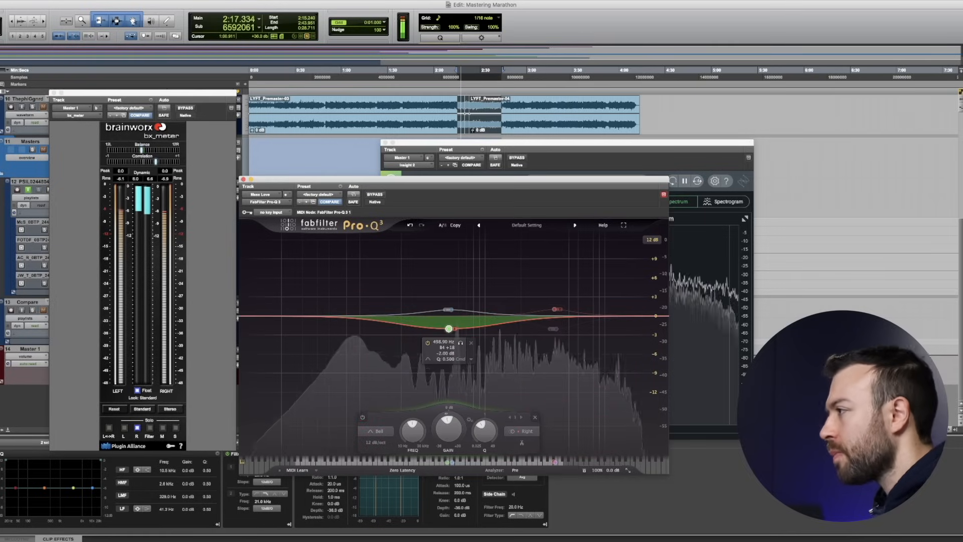
left_click(125, 428)
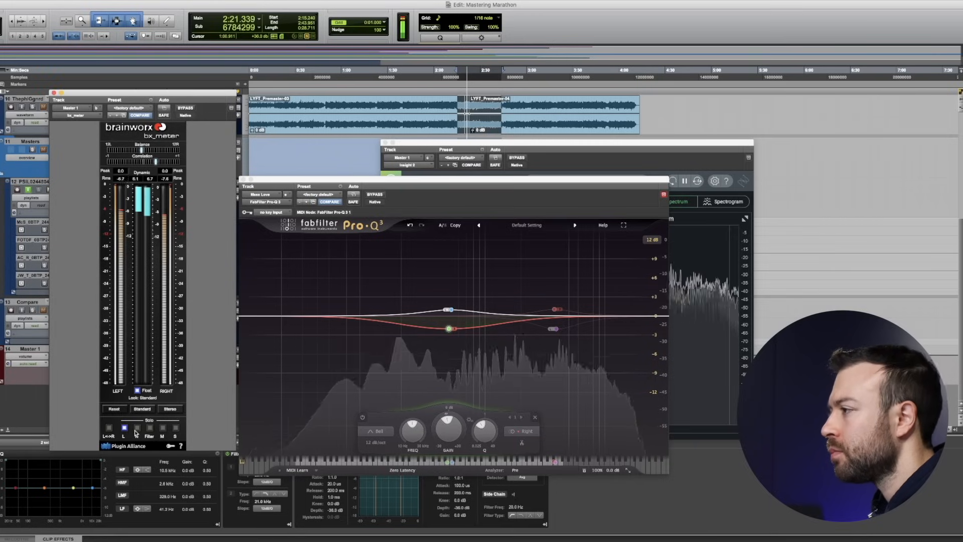
left_click(136, 428)
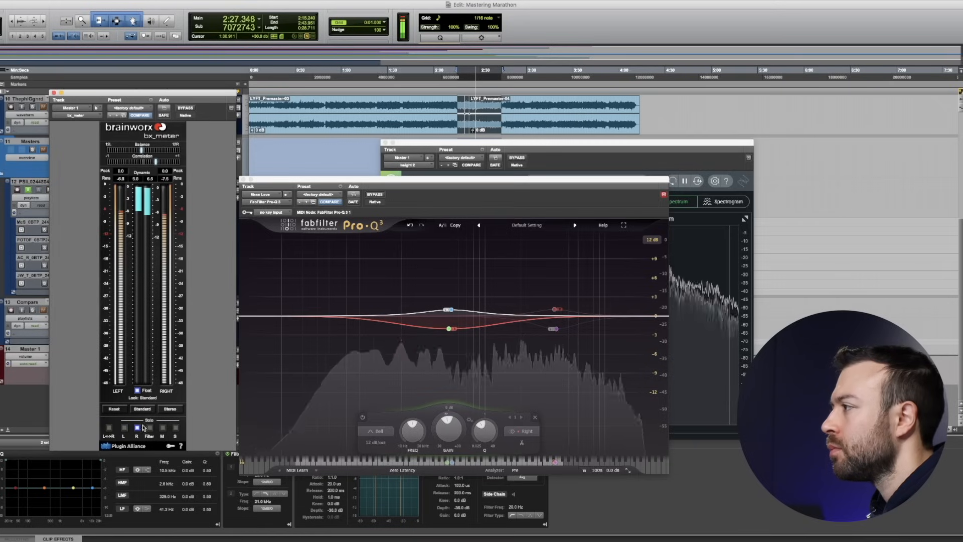
Reduce the left channel's low-mid boost to about +0.45 dB and bypass that band
left_click(453, 309)
left_click_drag(455, 311, 452, 316)
left_click(129, 428)
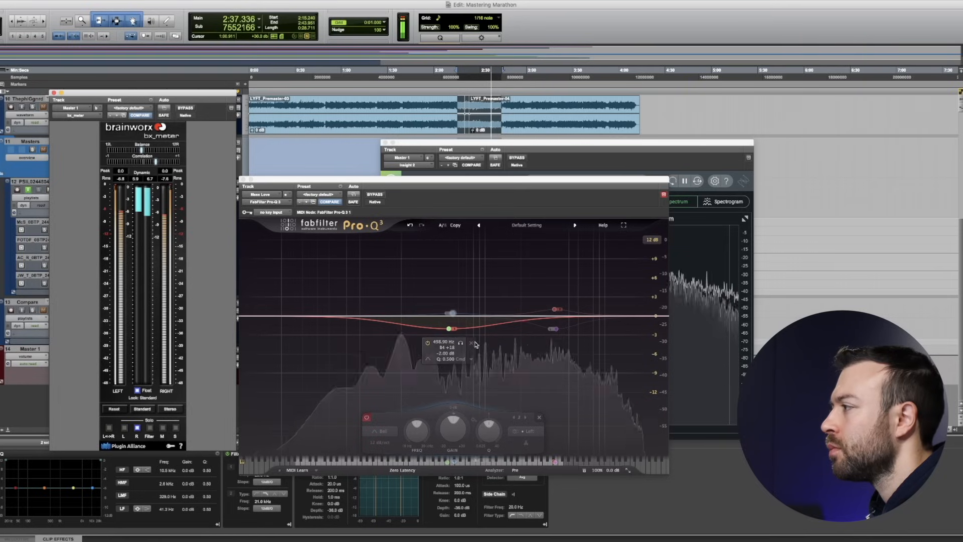
Re-enable the right channel's 3.8 kHz boost, move it to about 2.7 kHz and set its gain to 2 dB
left_click(546, 291)
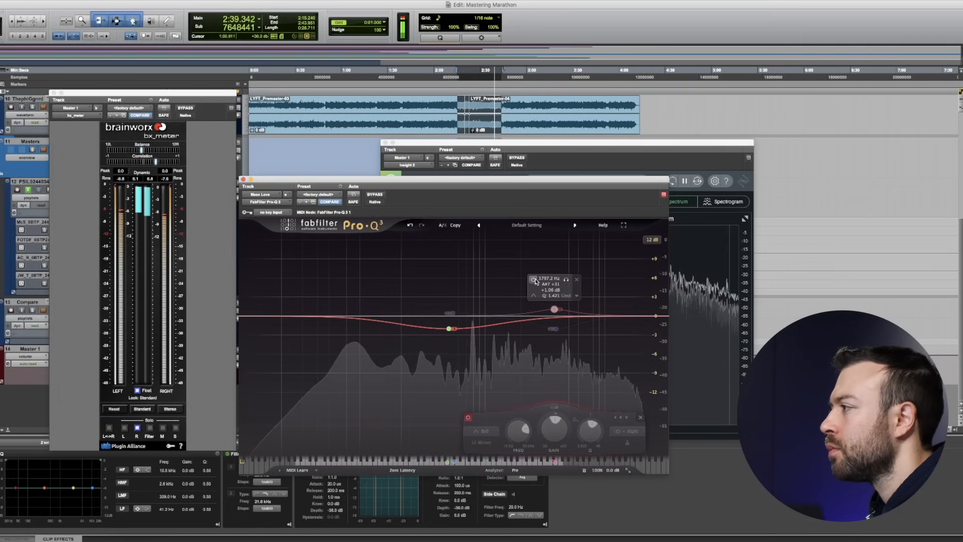
left_click(124, 427)
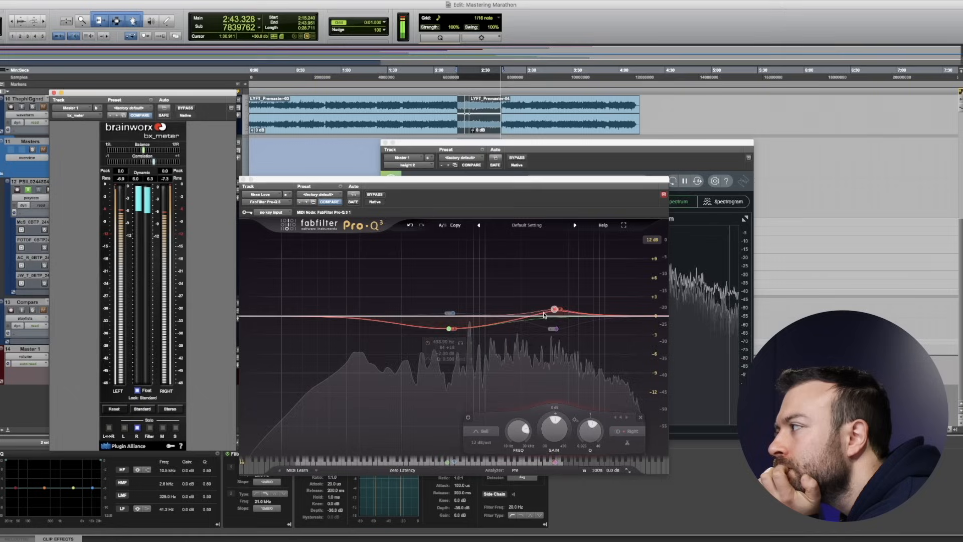
left_click(567, 281)
left_click_drag(568, 283, 551, 285)
double_click(533, 290)
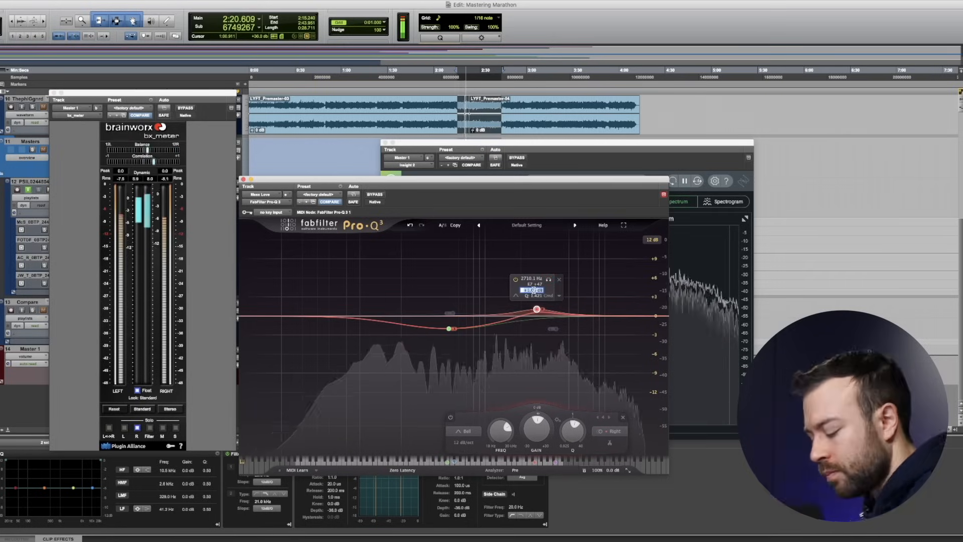
type("2")
key("Return")
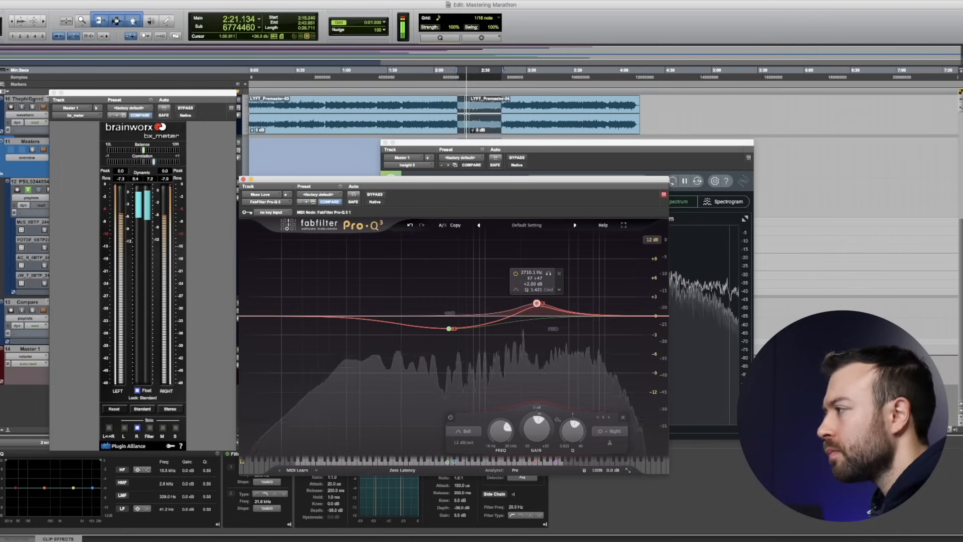
Replay the selected section, alternating between the soloed left and right channels to compare their tone
left_click(125, 428)
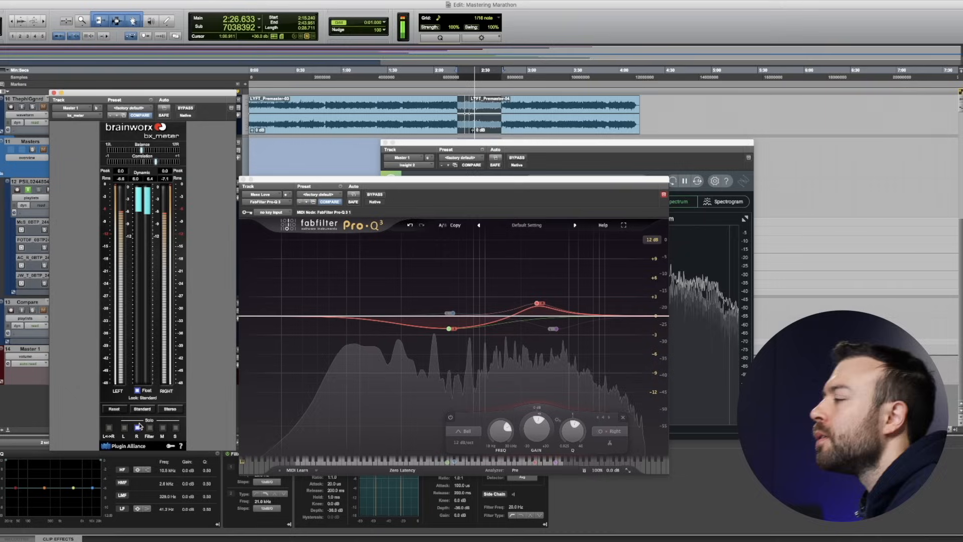
left_click(137, 427)
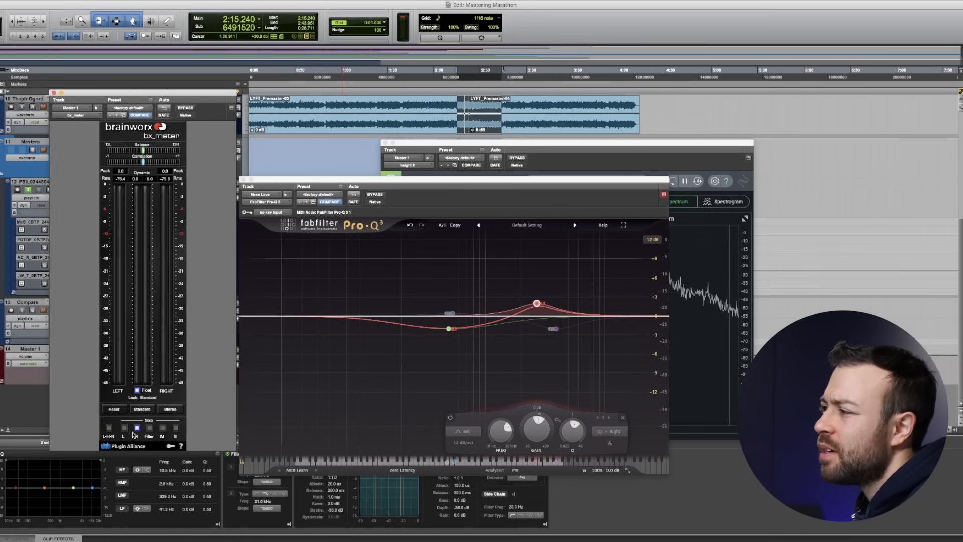
key("space")
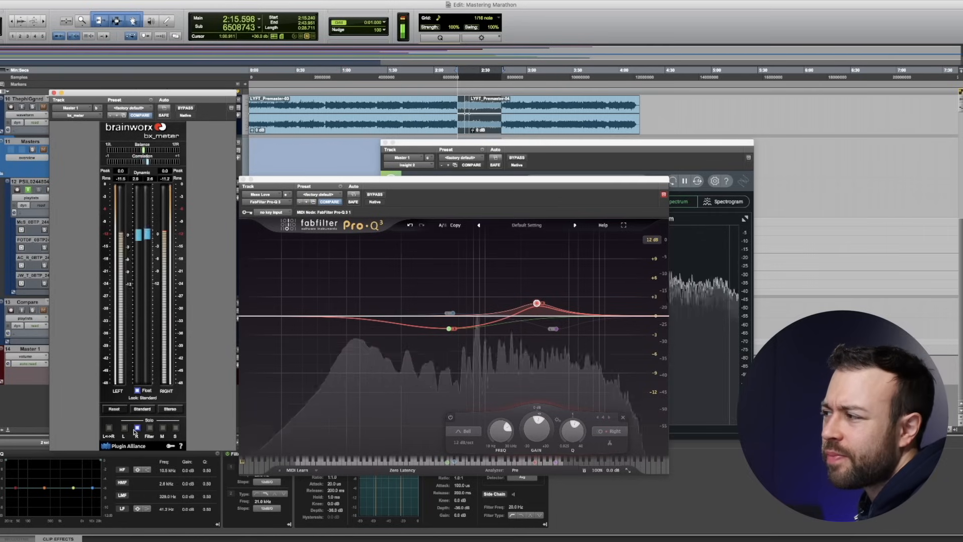
left_click(124, 428)
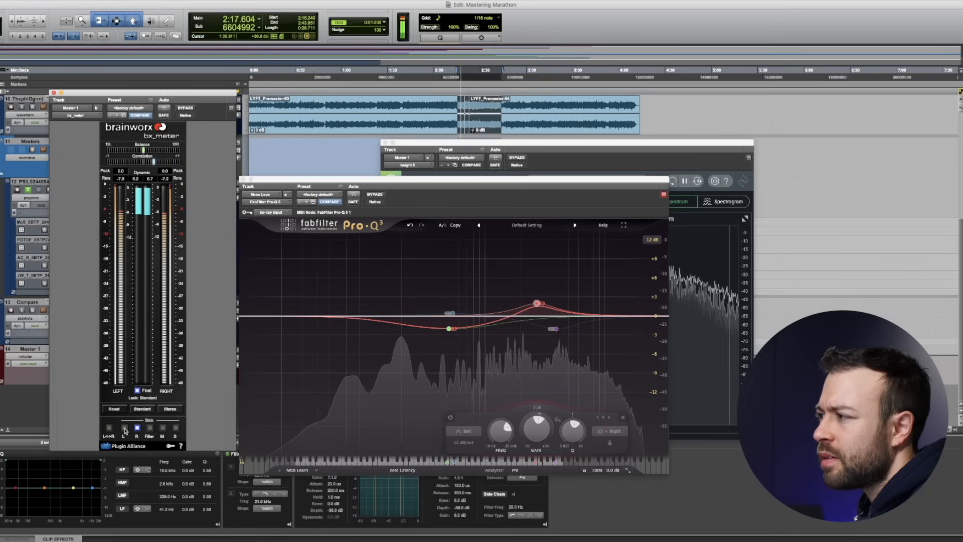
left_click(137, 427)
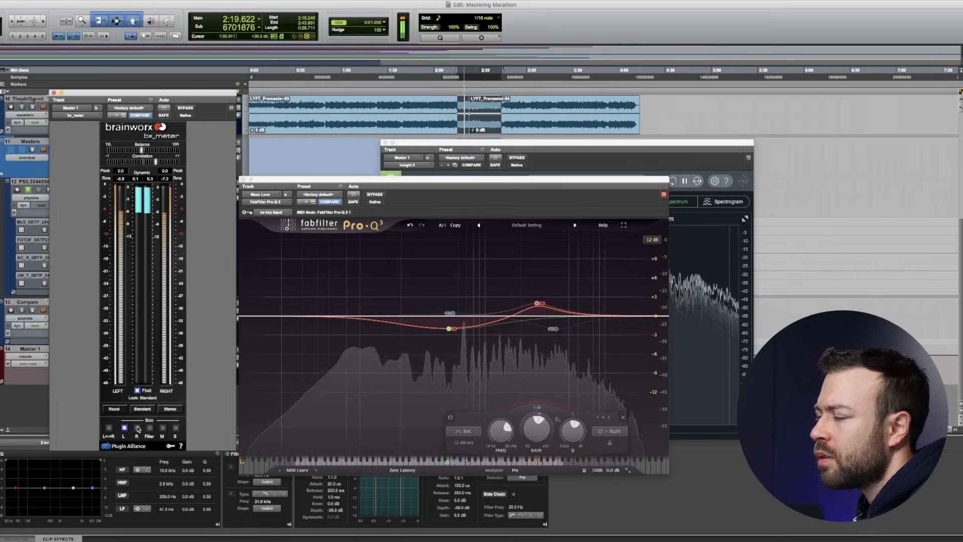
left_click(124, 428)
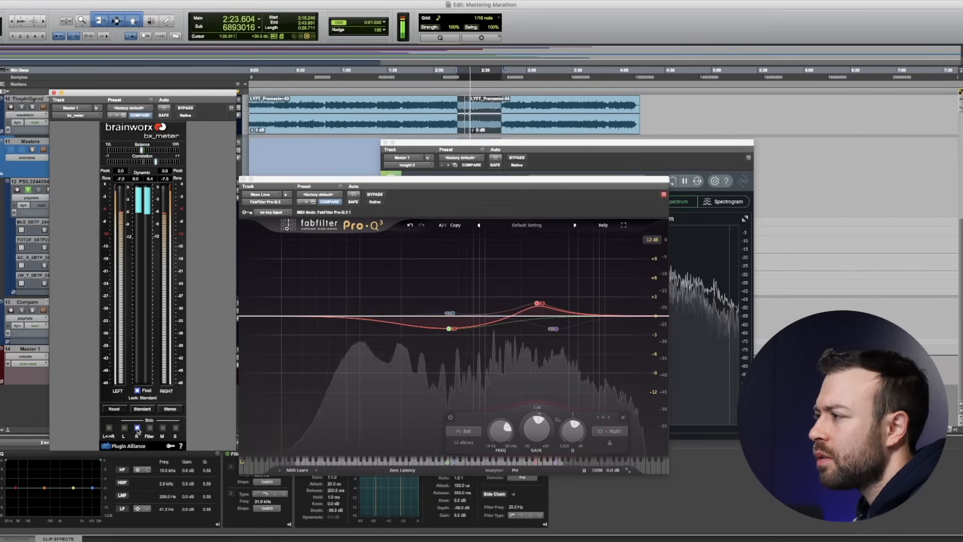
left_click(124, 427)
left_click(138, 428)
left_click(124, 428)
Stop playback, clear the channel solo in bx_meter and close the meter
key("space")
left_click(124, 427)
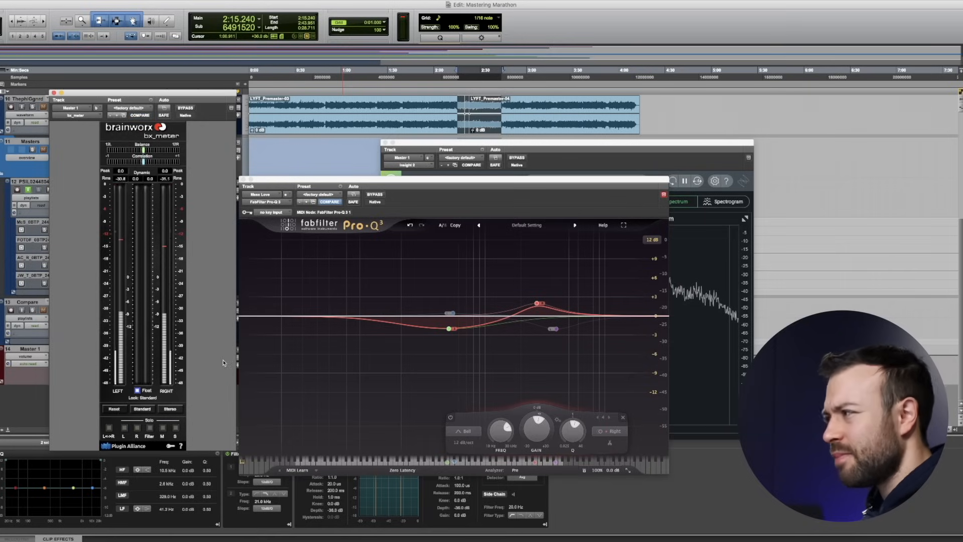
left_click(55, 93)
scroll(114, 178, "up", 6)
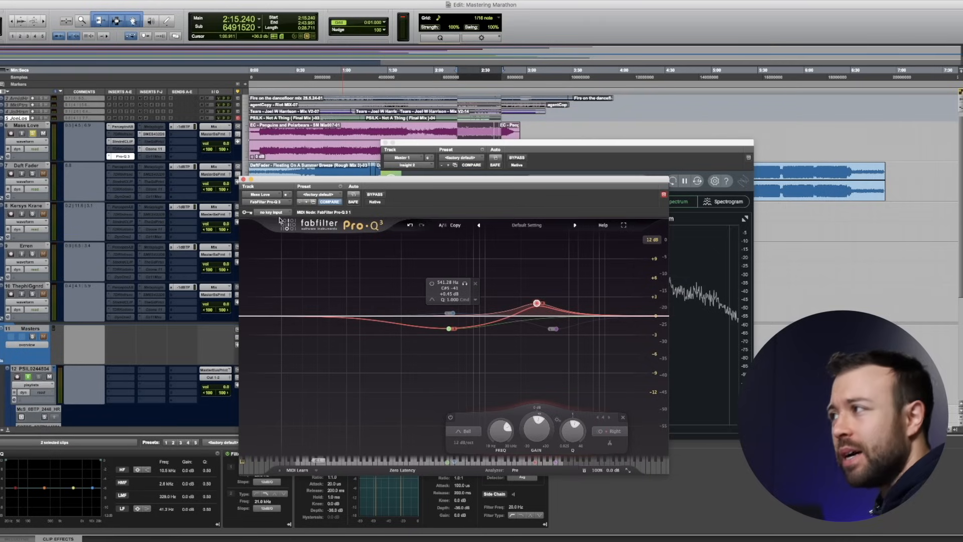
Check another insert plug-in on the Mass Love track and return to its Pro-Q 3
left_click(160, 136)
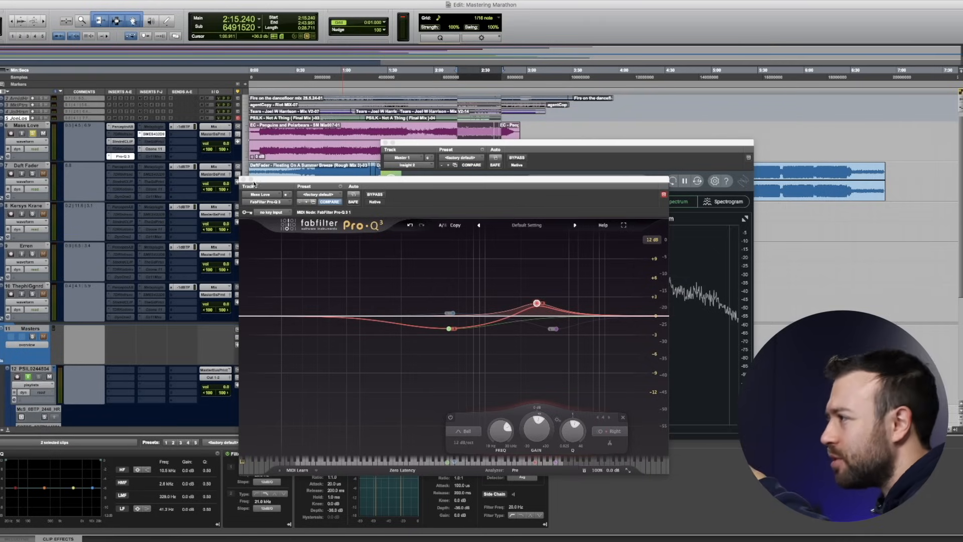
left_click(243, 179)
left_click(121, 157)
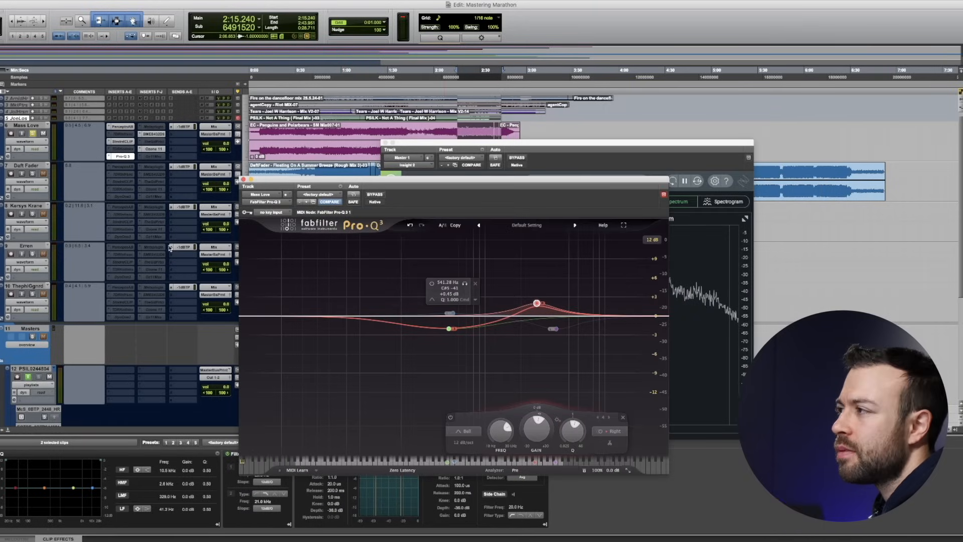
Open Perception AB on Master 1 and compare the level-matched PRE and POST signals during playback
scroll(125, 323, "down", 5)
left_click(124, 357)
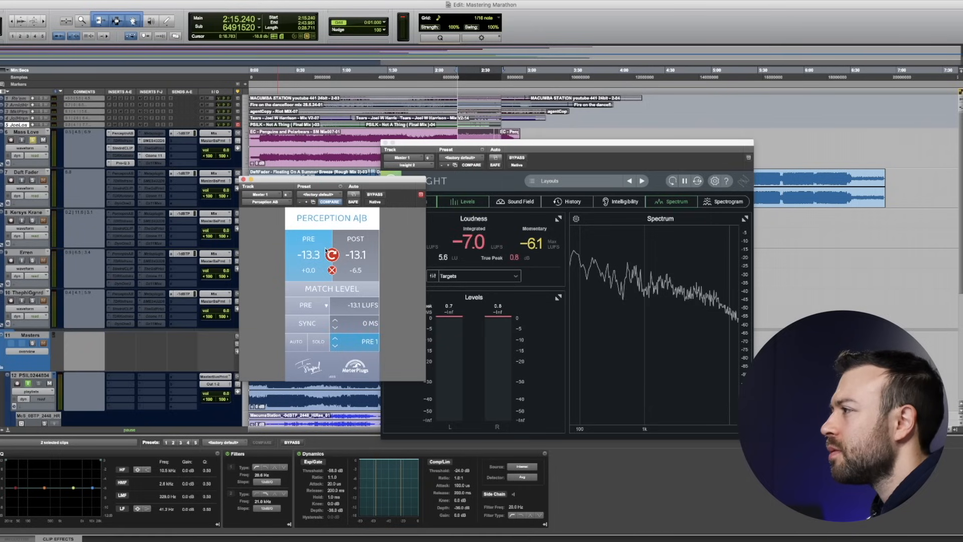
left_click(363, 239)
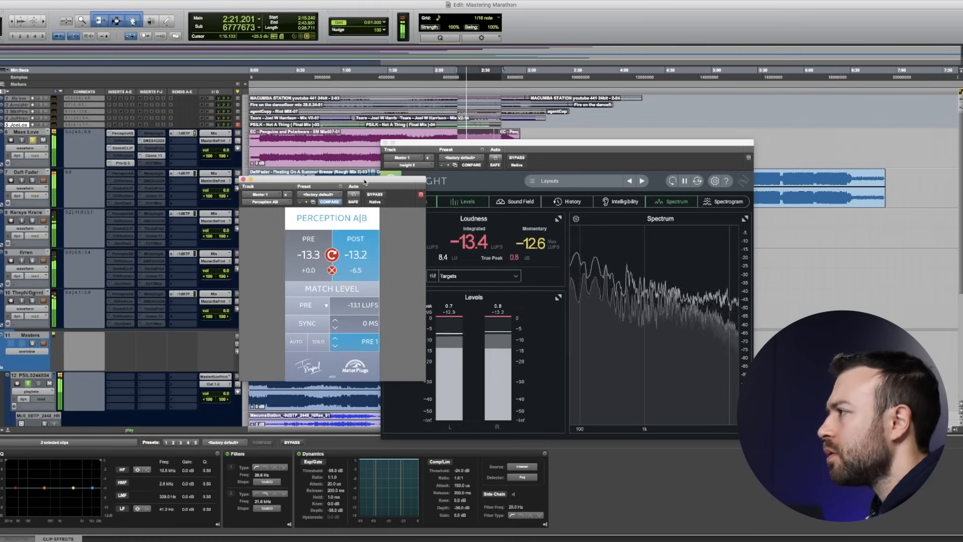
left_click_drag(365, 182, 308, 187)
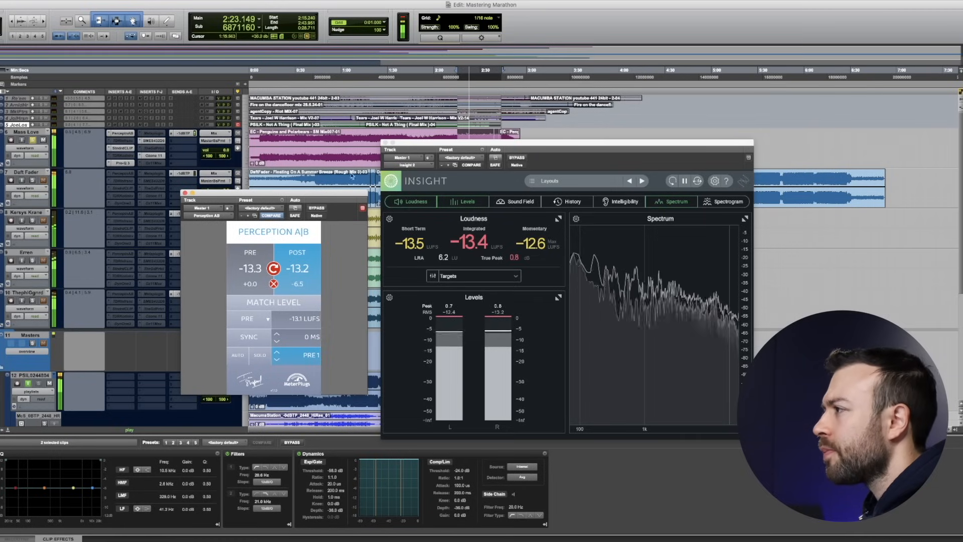
left_click(257, 254)
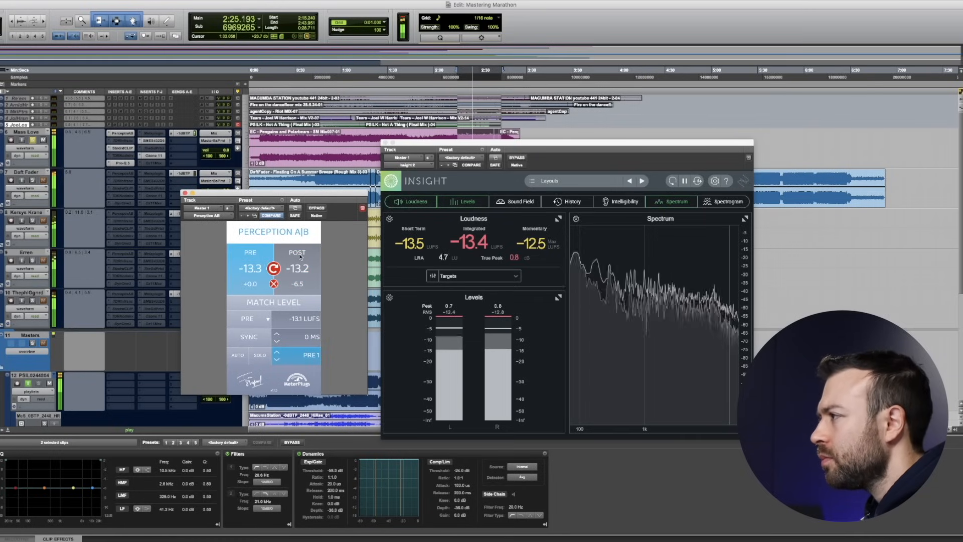
left_click(300, 254)
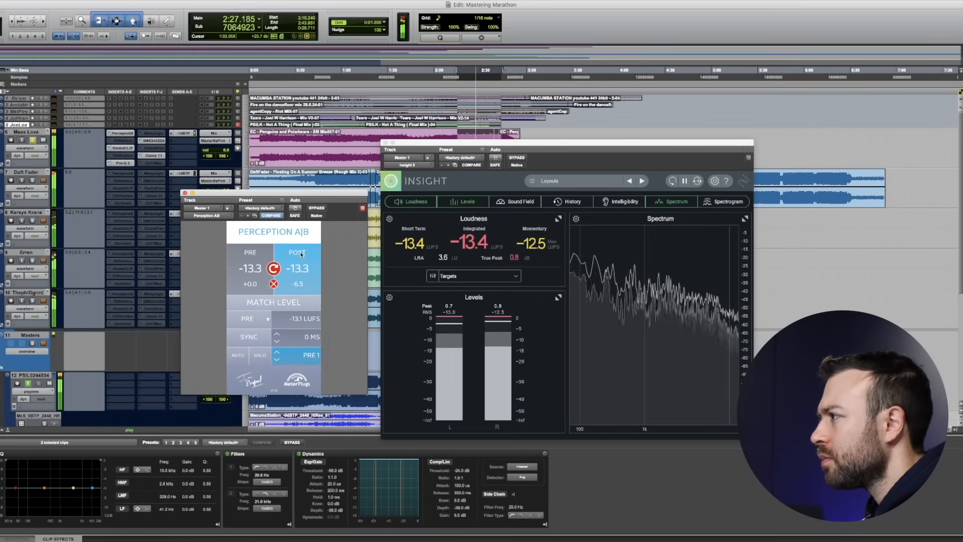
left_click(257, 254)
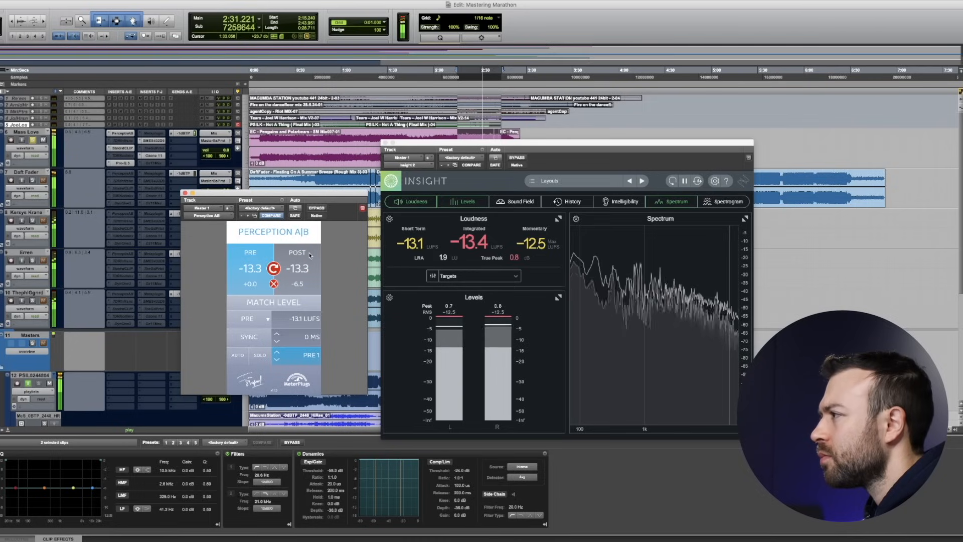
left_click(309, 254)
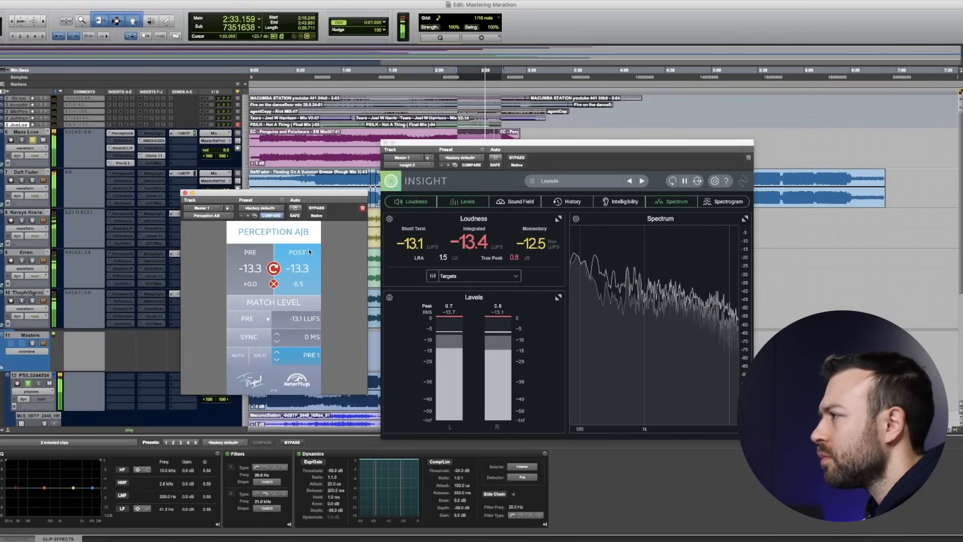
key("space")
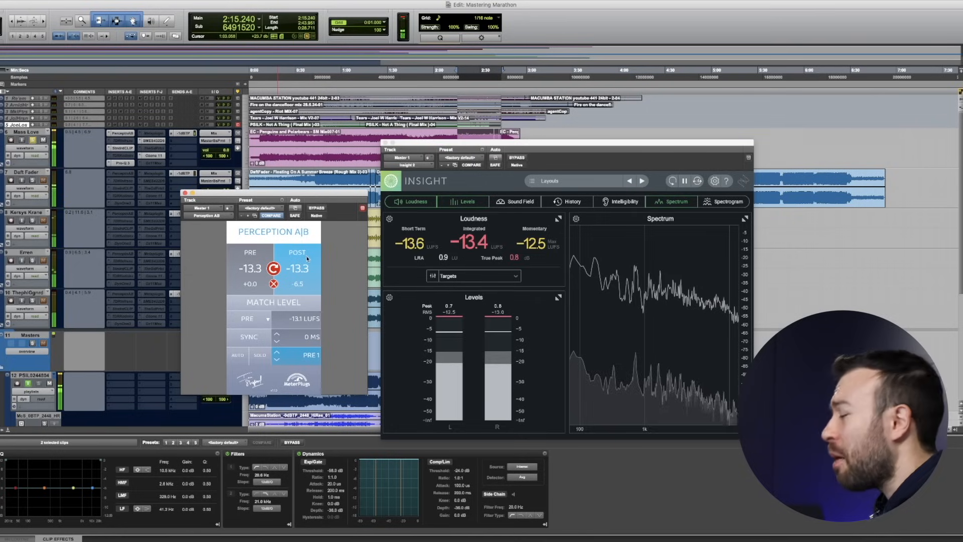
Add a high-shelf boost of about 2.2 dB near 9.8 kHz in Mass Love's Pro-Q 3 and restrict it to Side
left_click(125, 163)
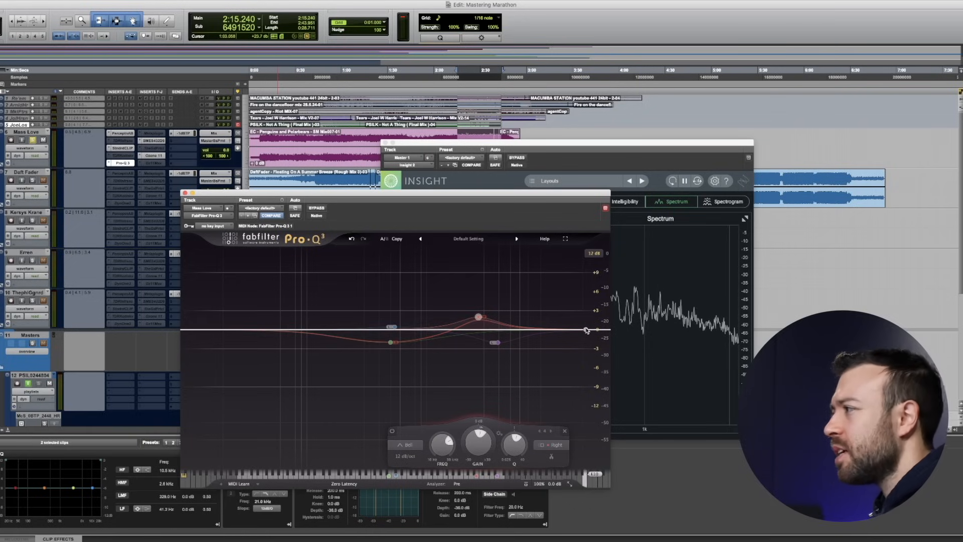
left_click_drag(592, 331, 545, 323)
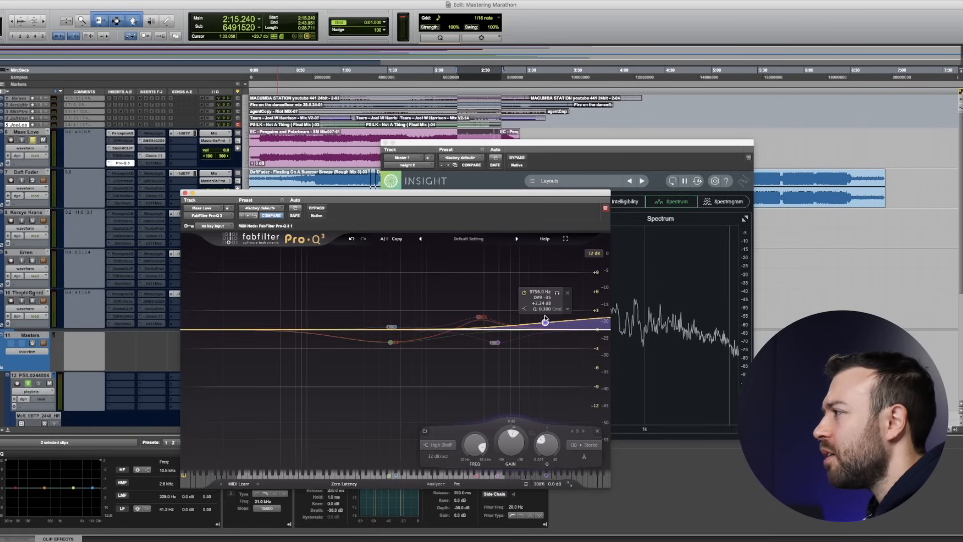
left_click(584, 444)
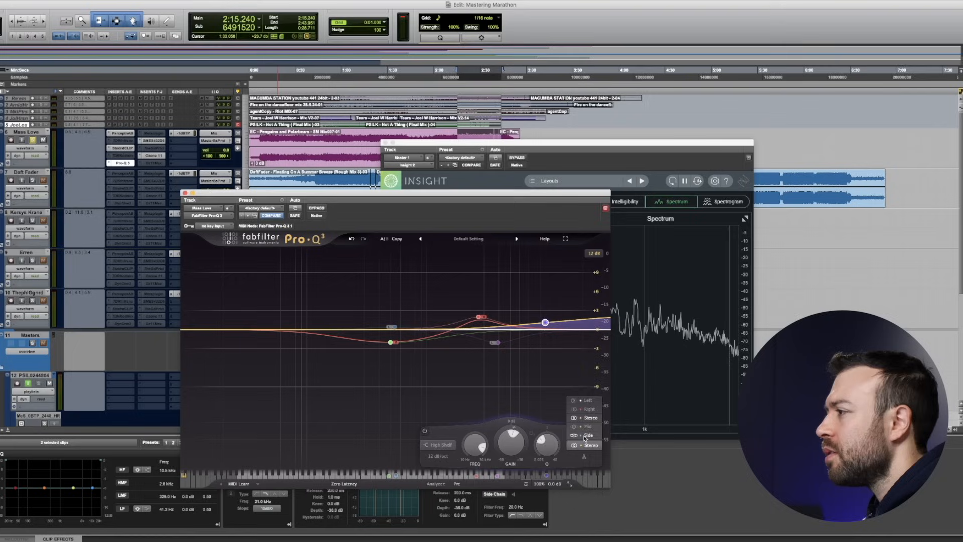
left_click(586, 436)
Set Mass Love's Pro-Q 3 processing mode to Linear Phase and close the plug-in
left_click(344, 484)
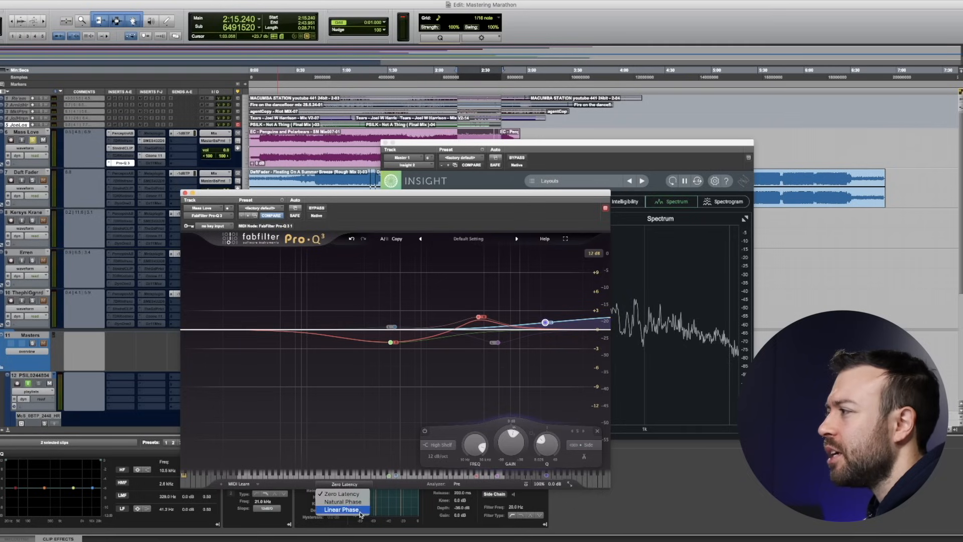
left_click(360, 511)
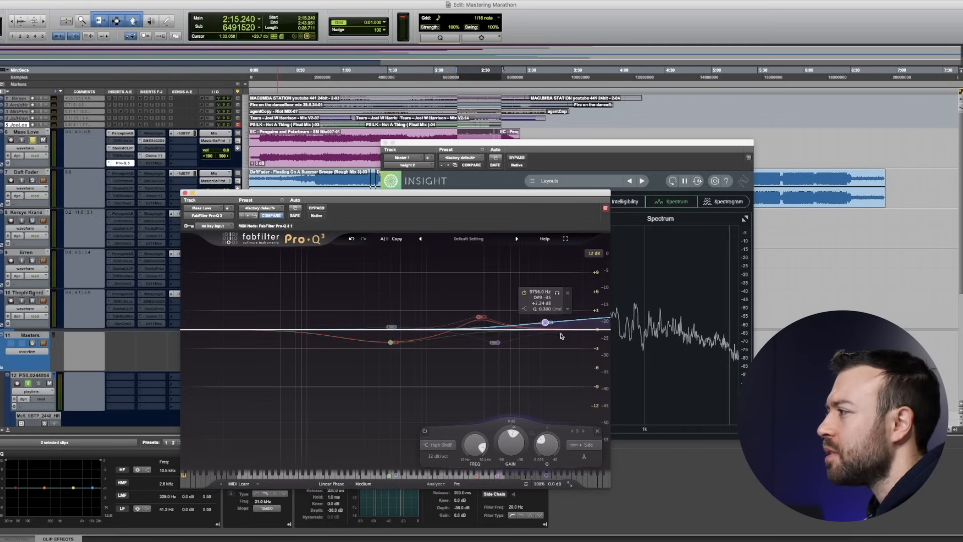
left_click(185, 193)
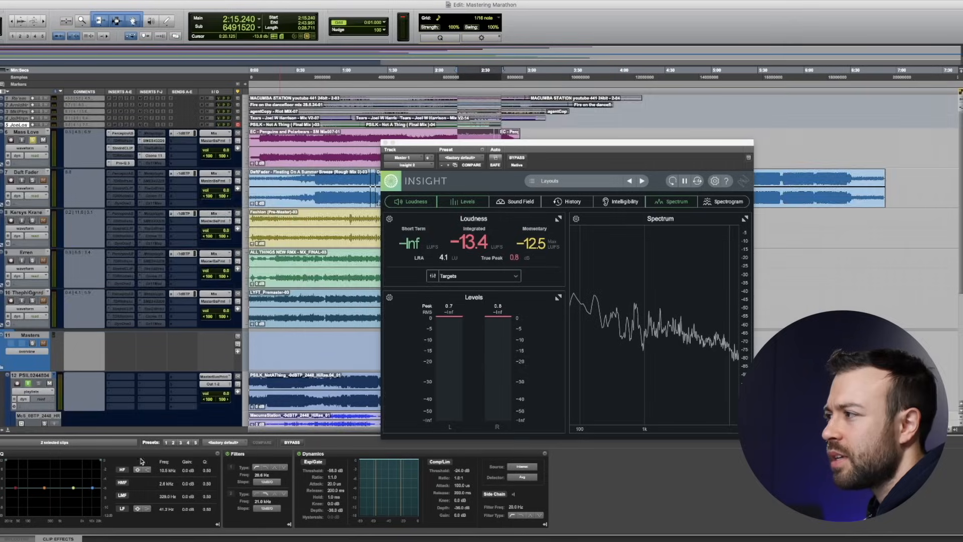
Open Perception AB on Master 1, compare the level-matched PRE and POST signals during playback, and close it
scroll(140, 397, "down", 5)
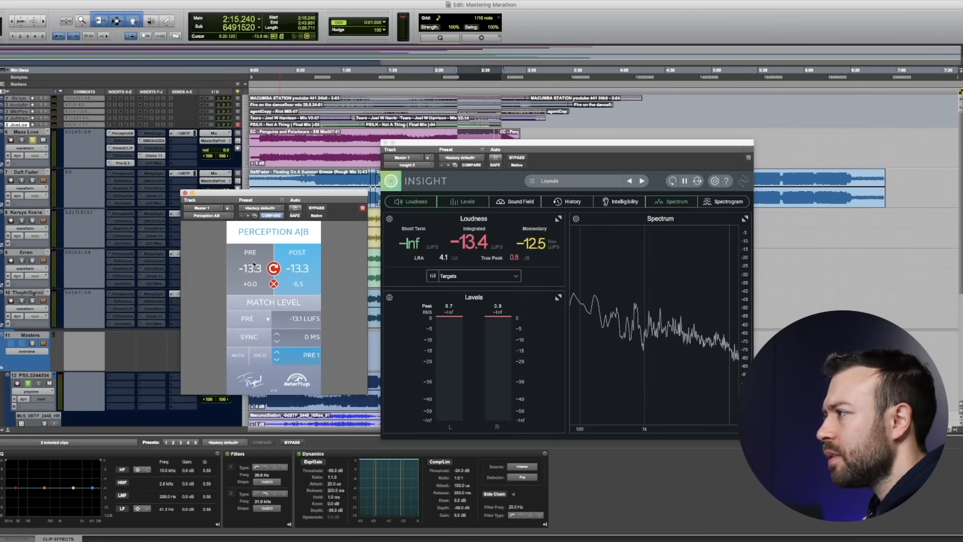
left_click(308, 259)
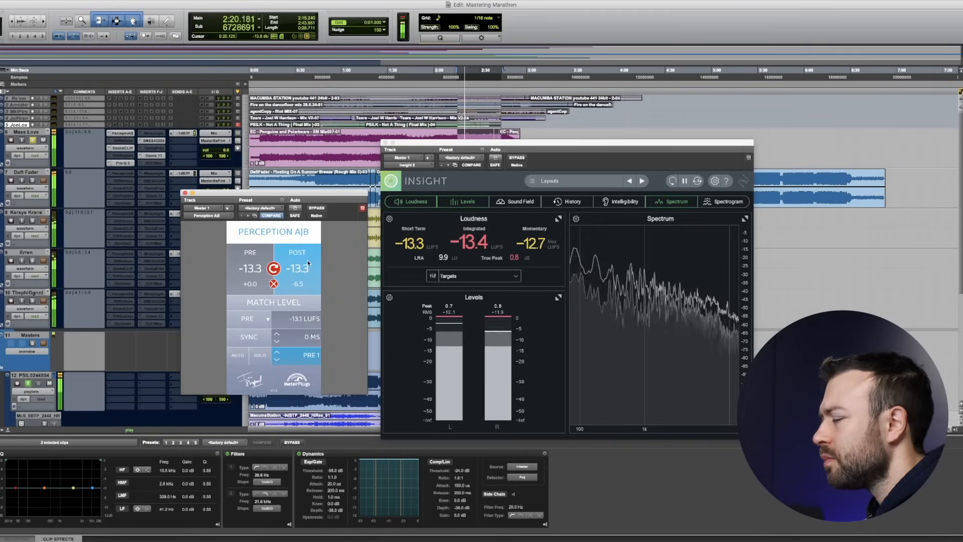
left_click(245, 255)
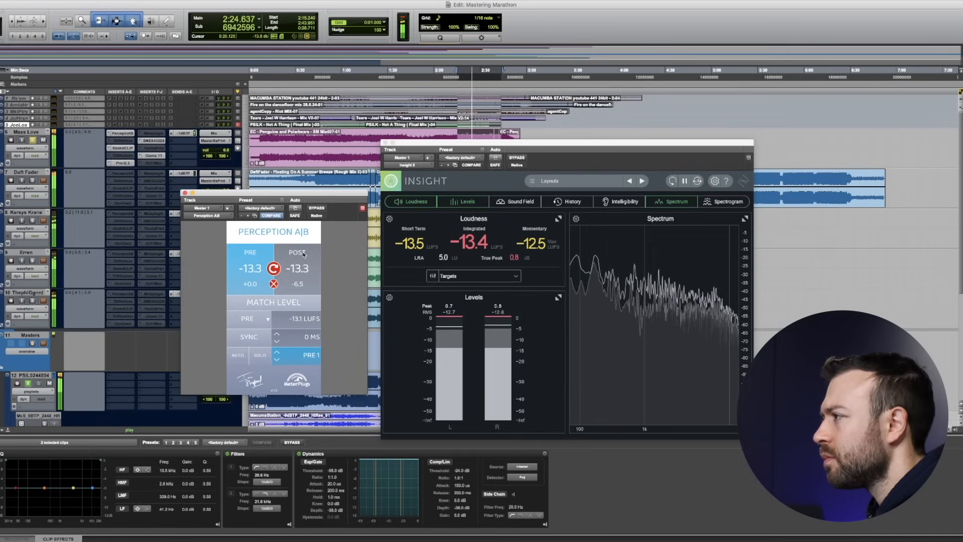
left_click(301, 256)
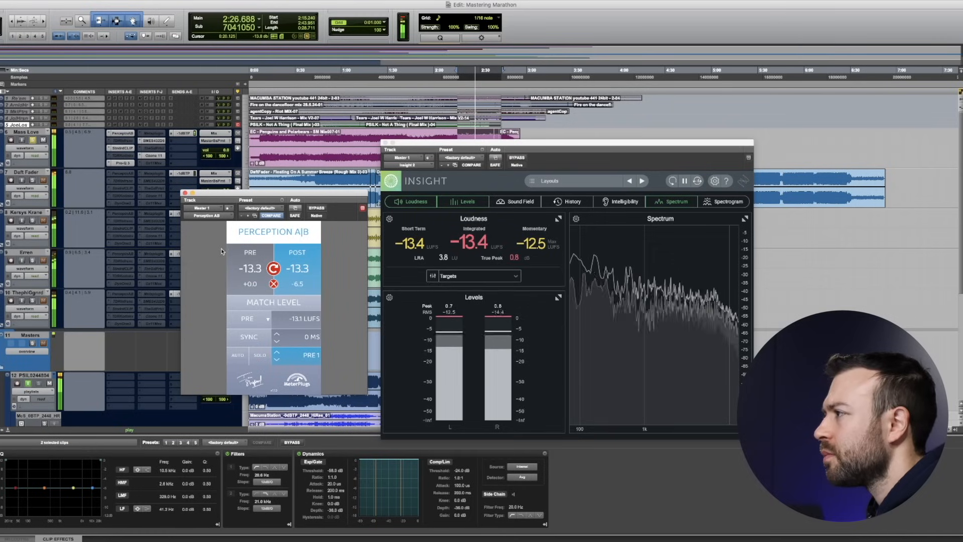
left_click(248, 255)
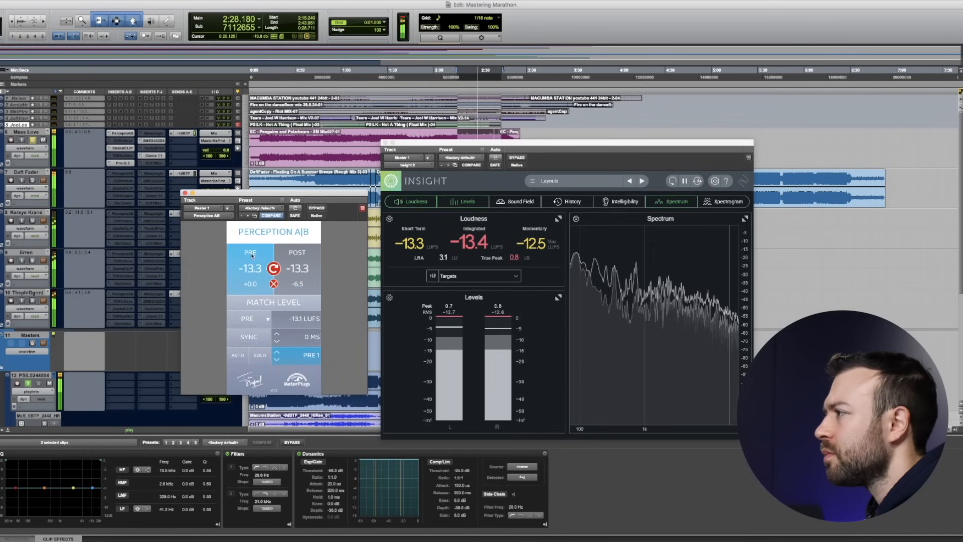
left_click(293, 254)
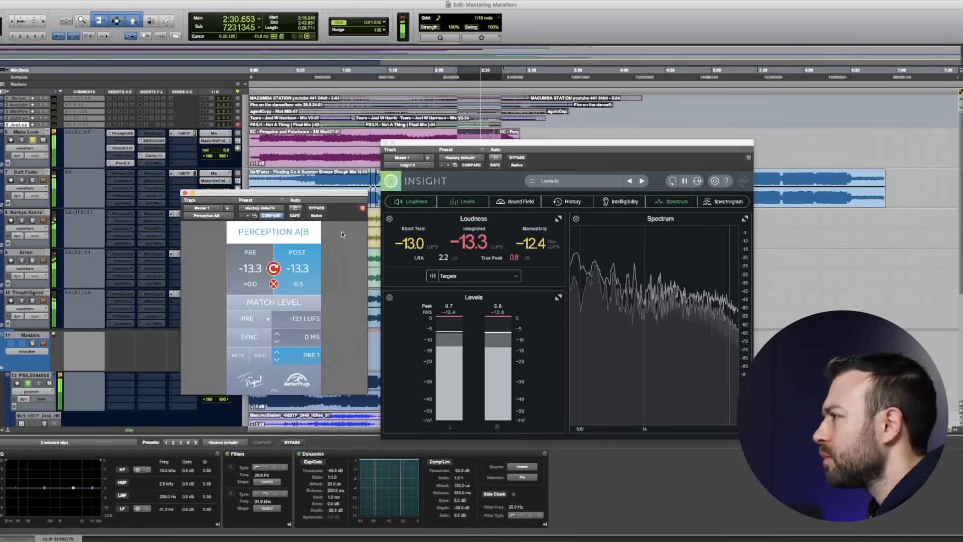
key("space")
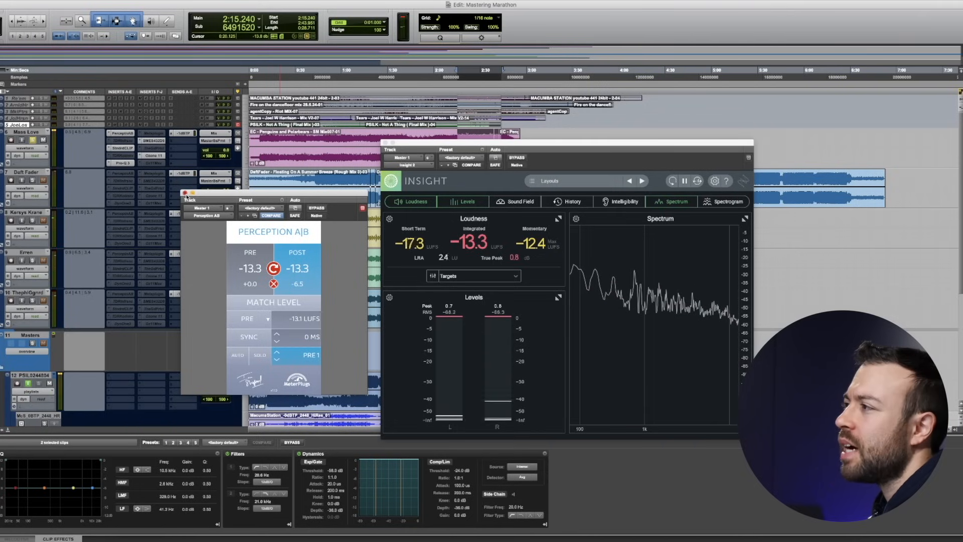
left_click(186, 193)
Reactivate the plug-in in the last F-J insert slot of the Mass Love track
right_click(151, 163)
left_click(165, 172)
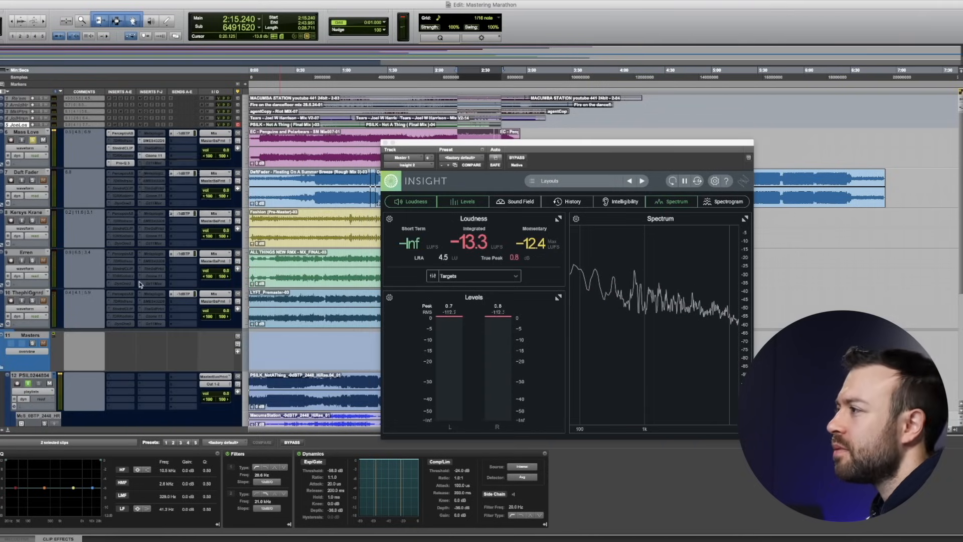
scroll(128, 346, "down", 5)
scroll(130, 350, "up", 5)
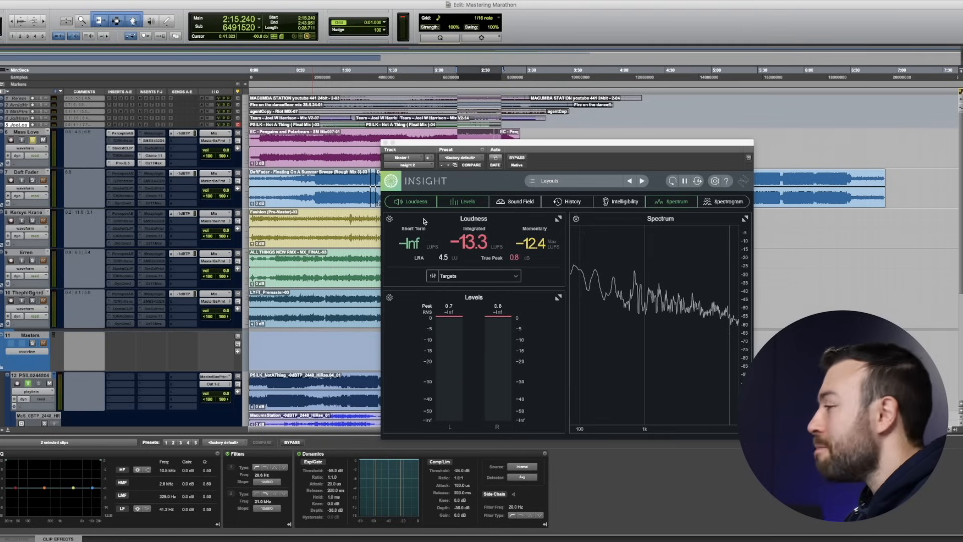
Reset Insight's peak levels and check the Mass Love master's loudness and true peak during playback
left_click(445, 315)
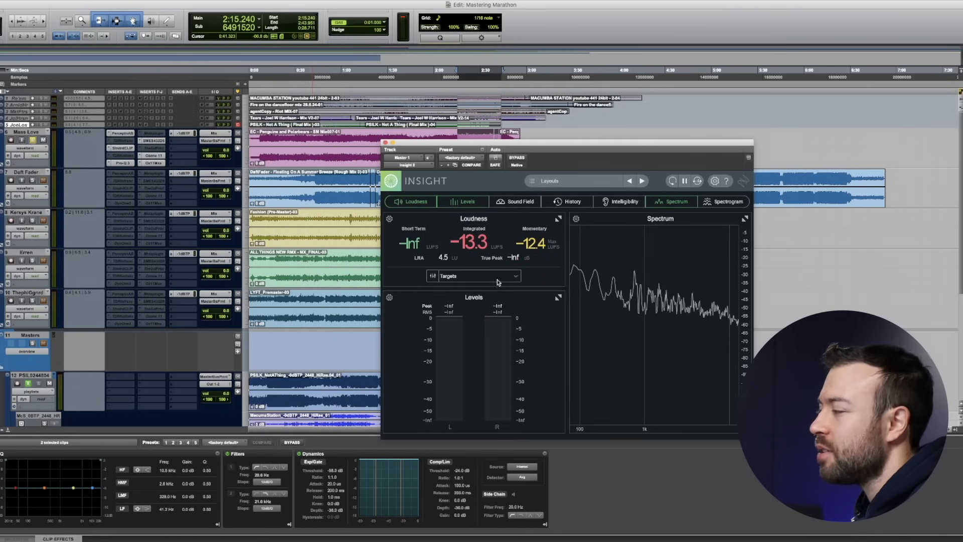
key("space")
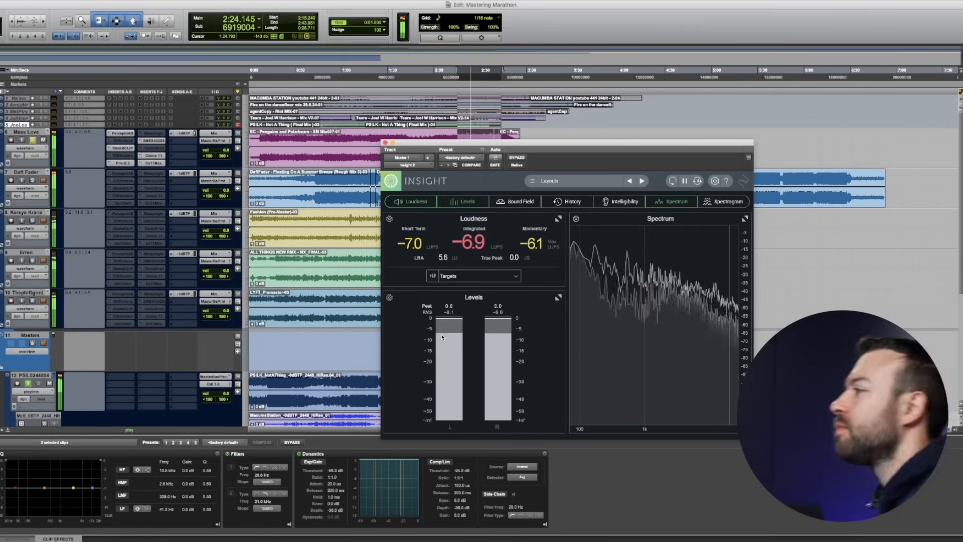
key("space")
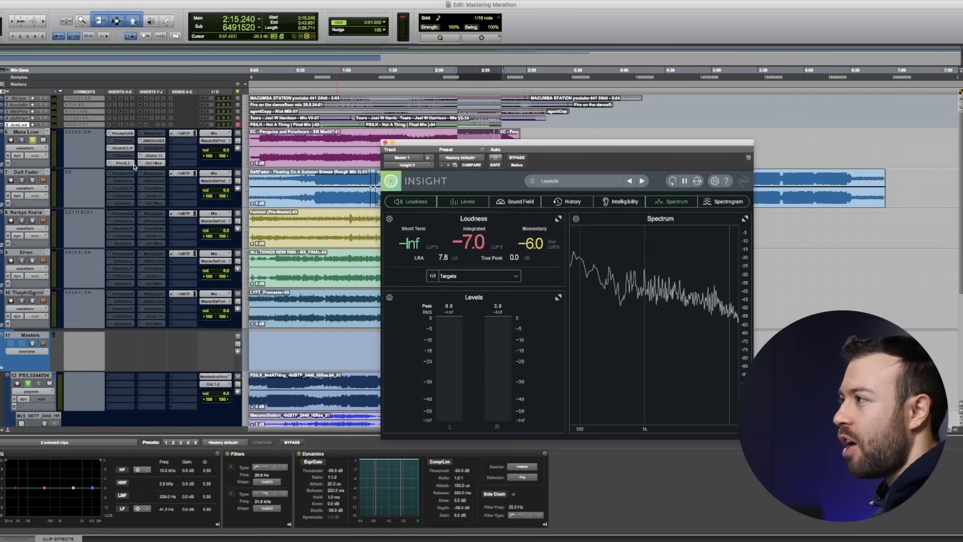
Review the Pro-Q 3, Sontec MES-432D9D and Ozone 11 settings on the Mass Love track and close the plug-in
left_click(131, 165)
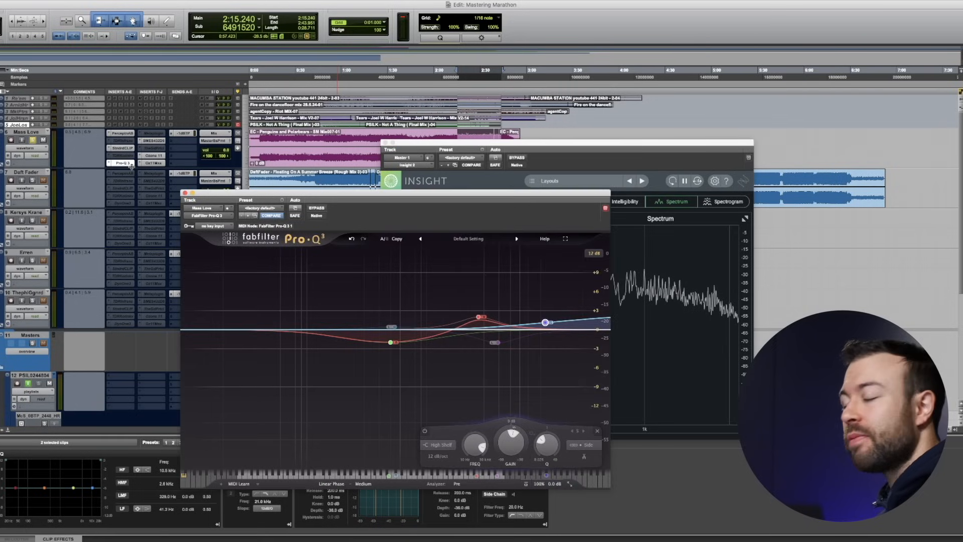
left_click(150, 142)
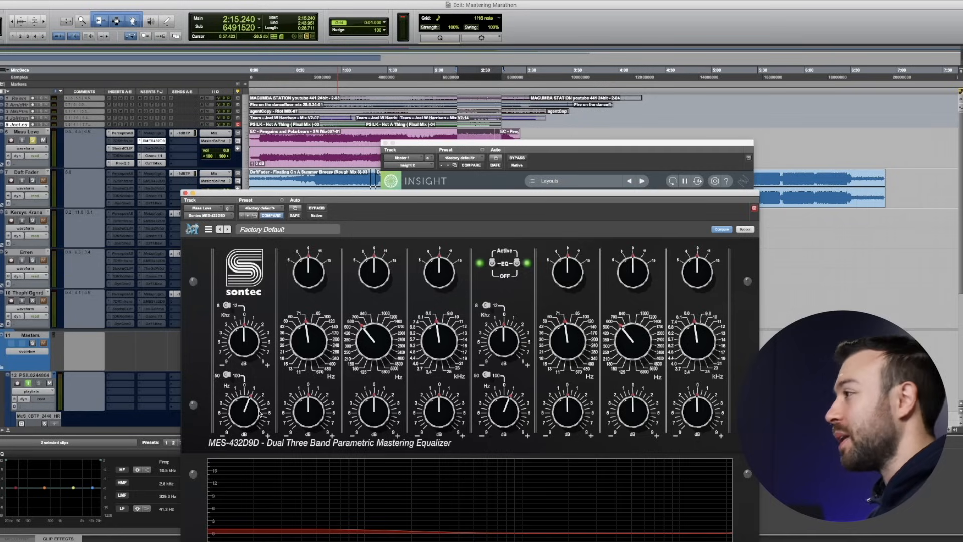
left_click(160, 156)
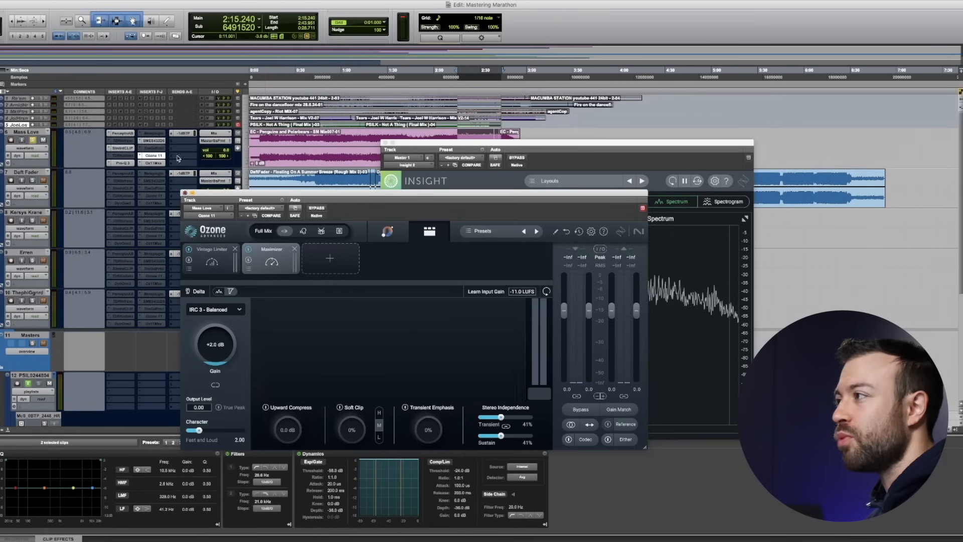
left_click(161, 155)
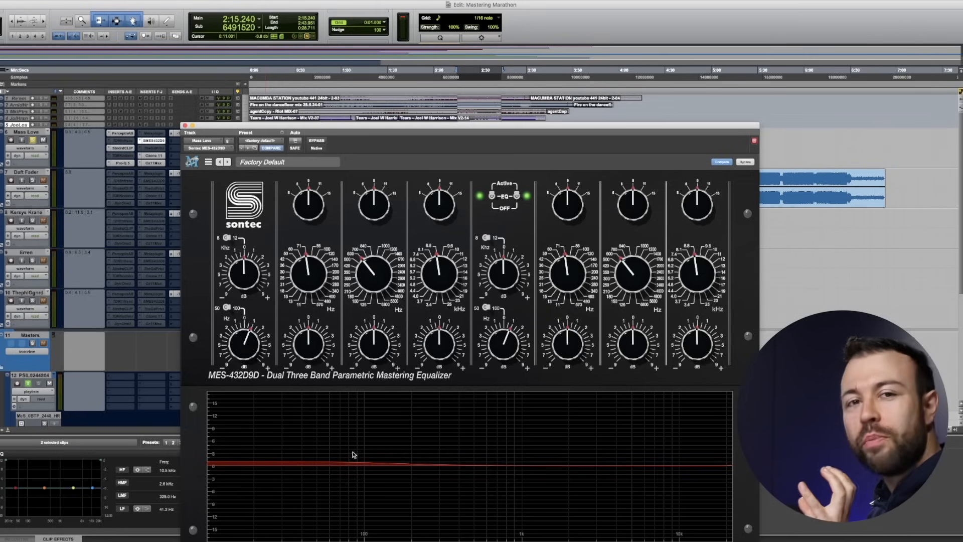
left_click(185, 126)
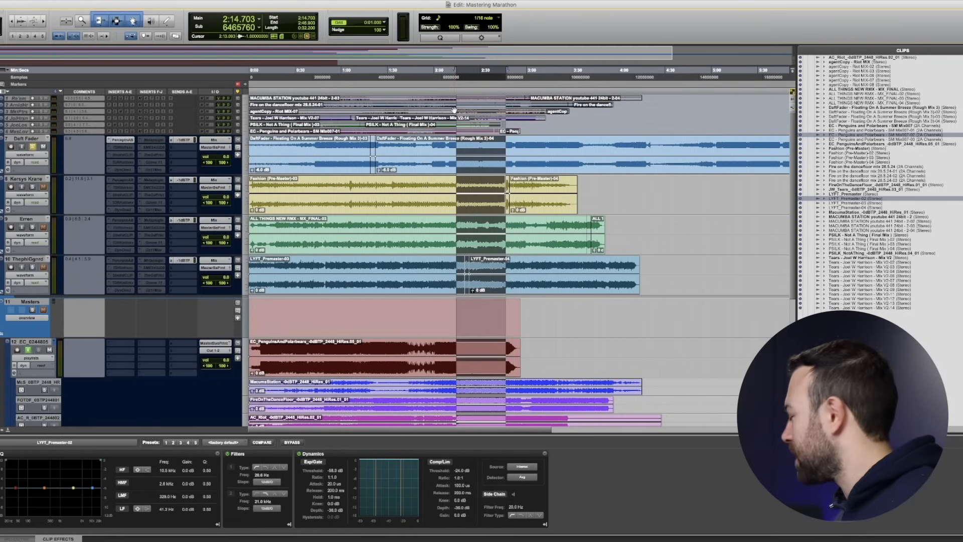
Listen to the selected section of the Daft Fader track
key("space")
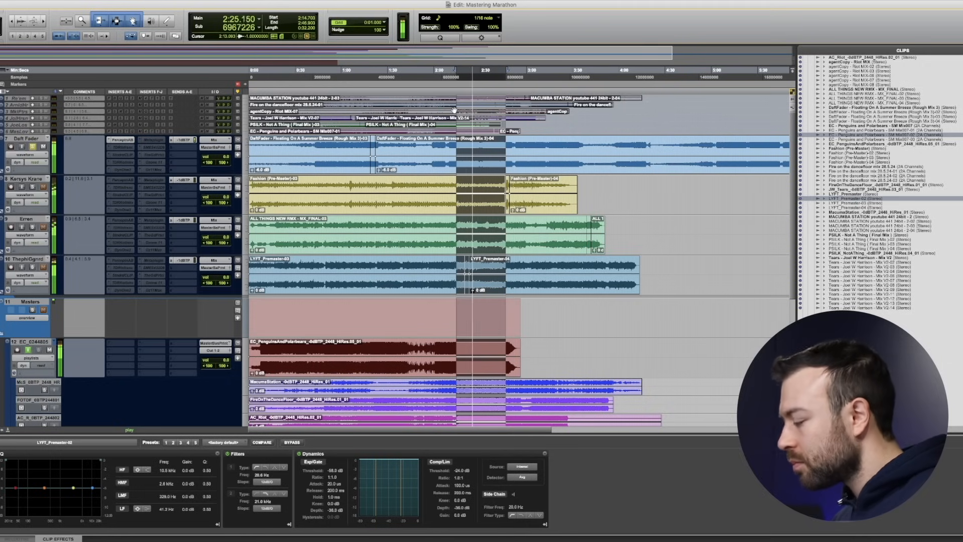
key("space")
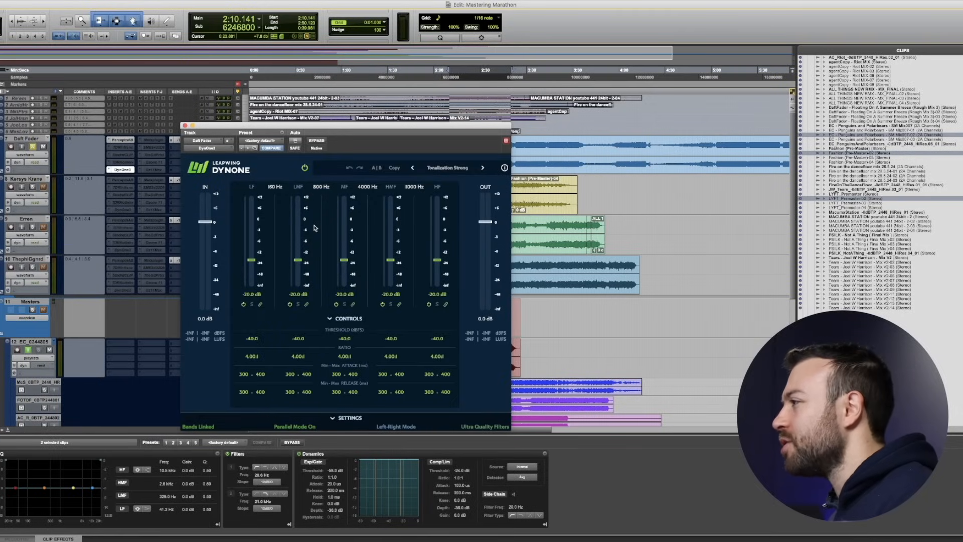
Set the threshold of all linked bands in Daft Fader's DynOne to -30 dBFS during playback
left_click_drag(390, 128, 284, 157)
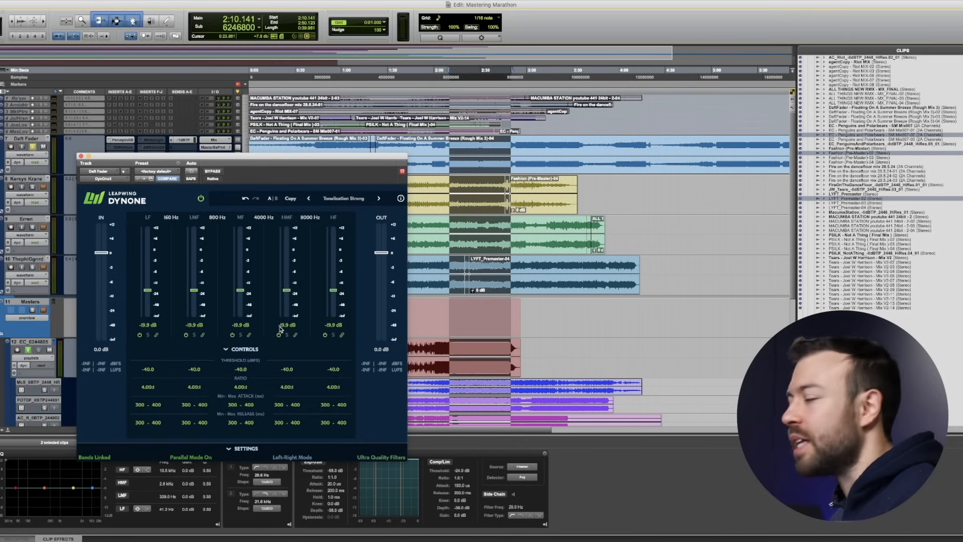
key("space")
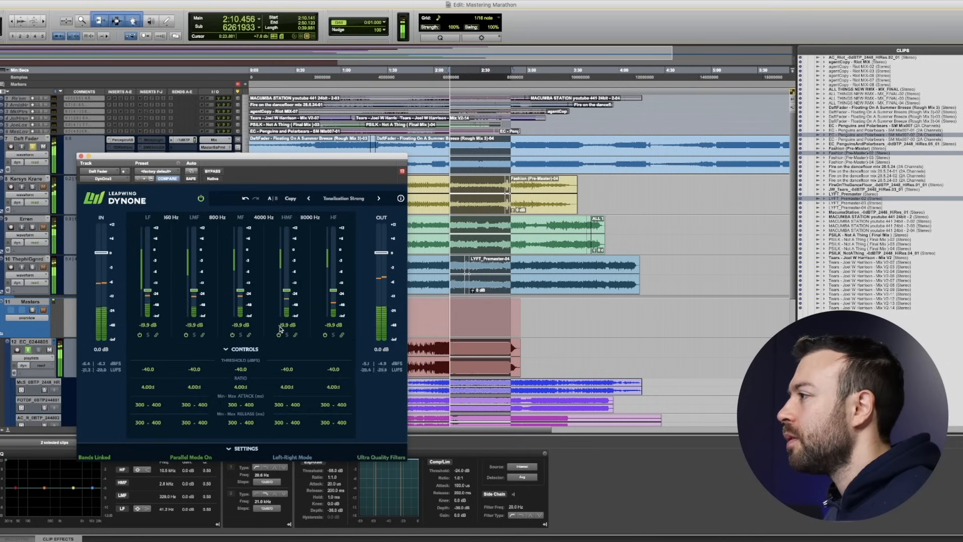
left_click(147, 368)
scroll(147, 368, "up", 4)
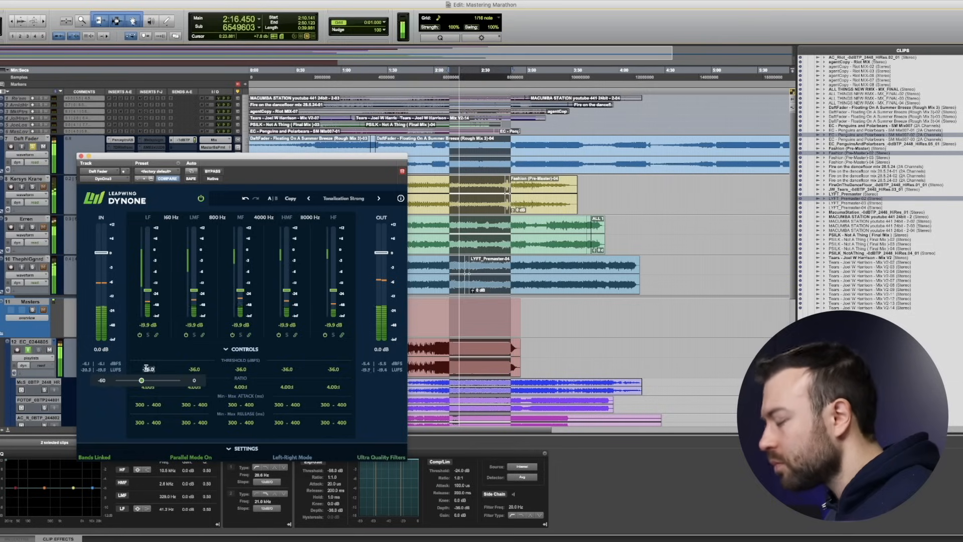
scroll(146, 368, "up", 2)
scroll(150, 372, "up", 2)
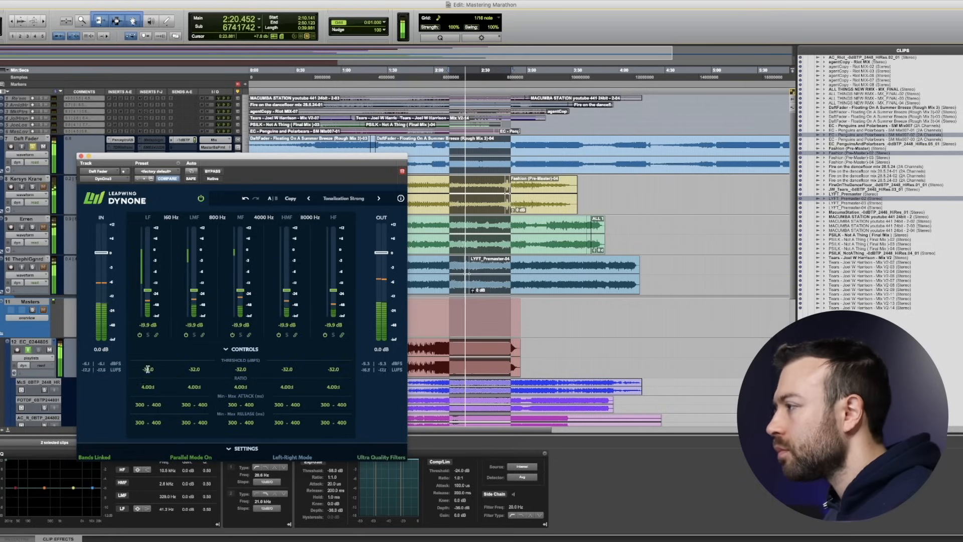
scroll(149, 371, "up", 2)
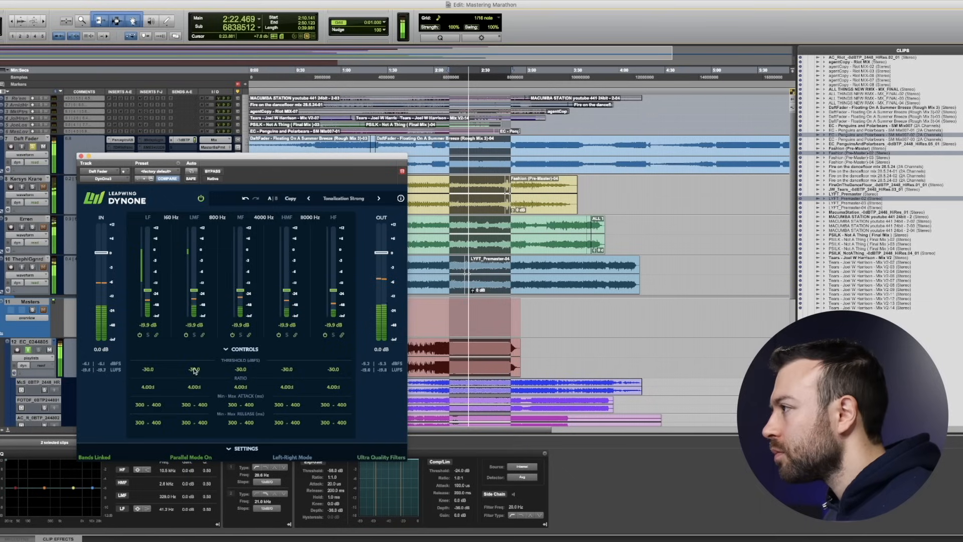
Unlink DynOne's bands and set the LMF and MF thresholds to -36 dBFS
left_click(203, 335)
mouse_move(195, 369)
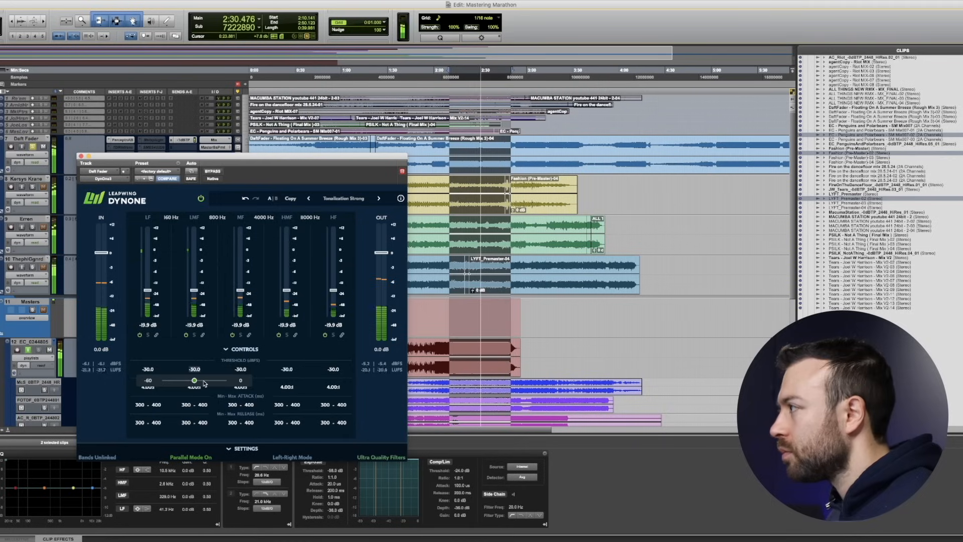
scroll(204, 383, "down", 6)
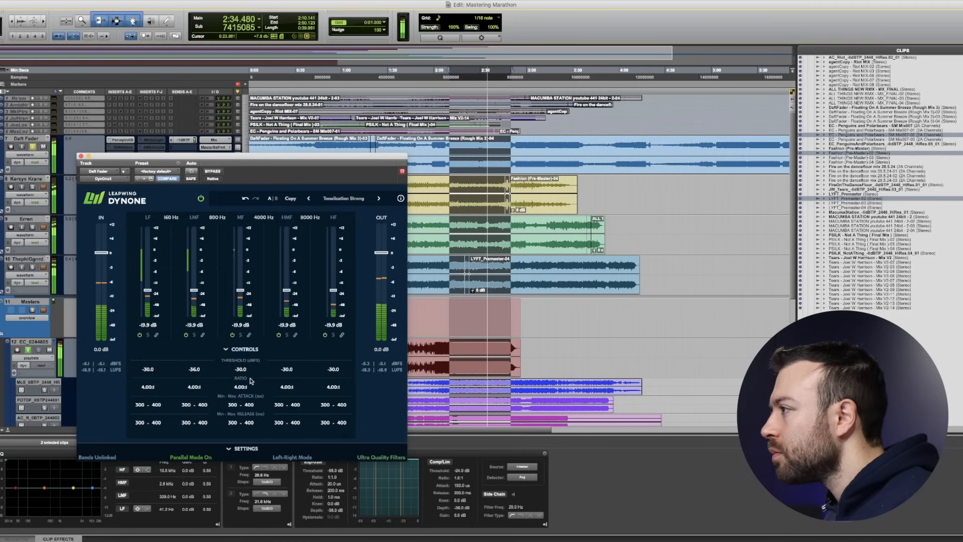
scroll(243, 371, "down", 6)
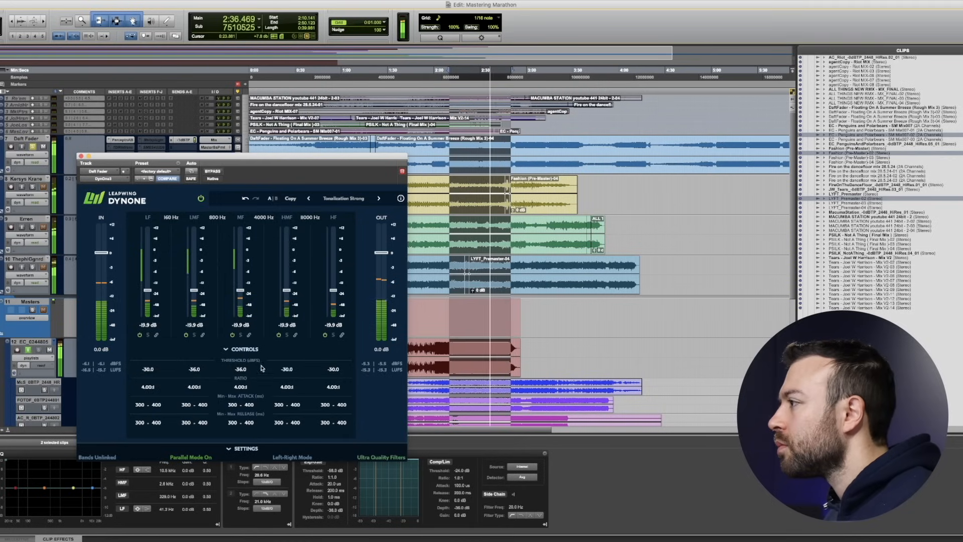
Set DynOne's HMF and HF thresholds to -38 dBFS and close the plug-in
scroll(293, 369, "down", 6)
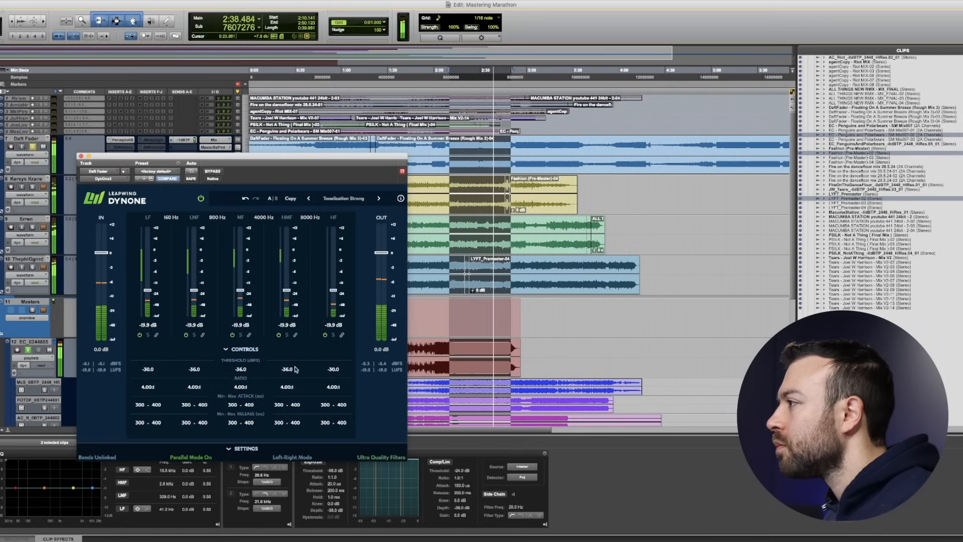
left_click(293, 368)
scroll(293, 367, "down", 2)
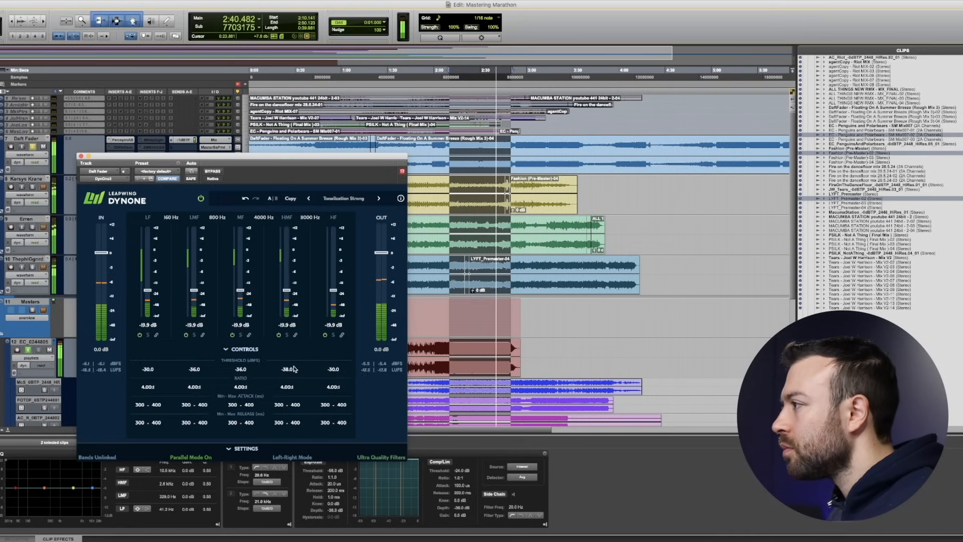
left_click(335, 368)
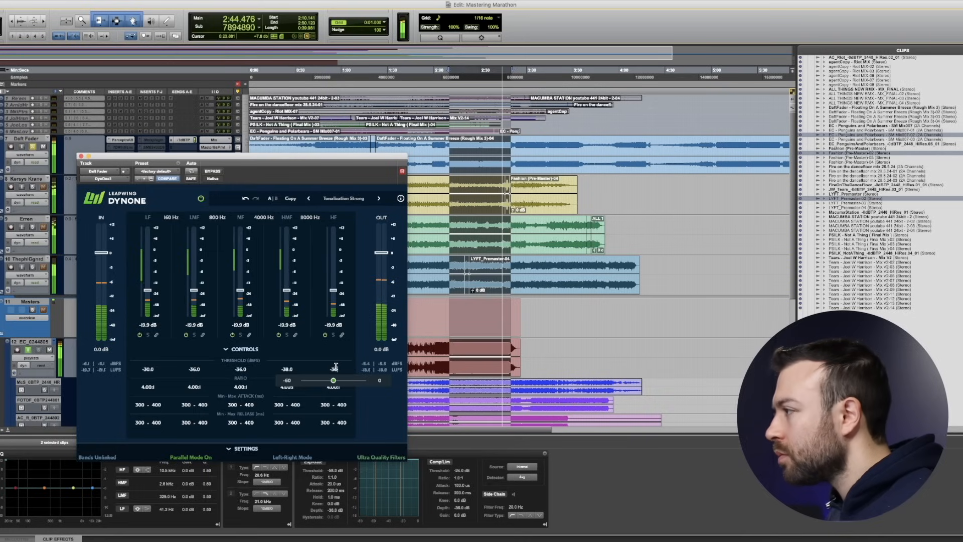
scroll(335, 368, "down", 2)
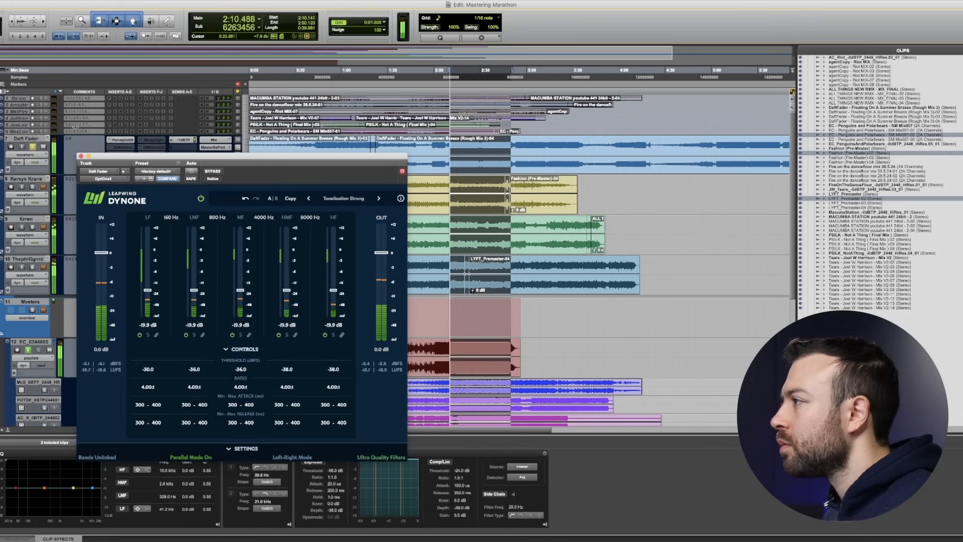
left_click(81, 156)
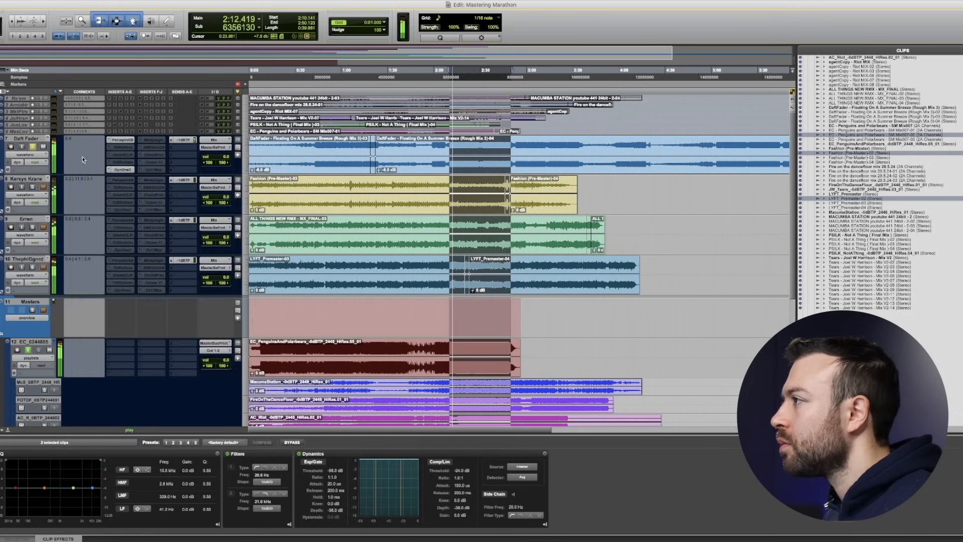
Open Perception AB on Master 1, remeasure the PRE and POST loudness, and match the POST level to PRE
scroll(124, 351, "down", 8)
left_click(122, 350, "super")
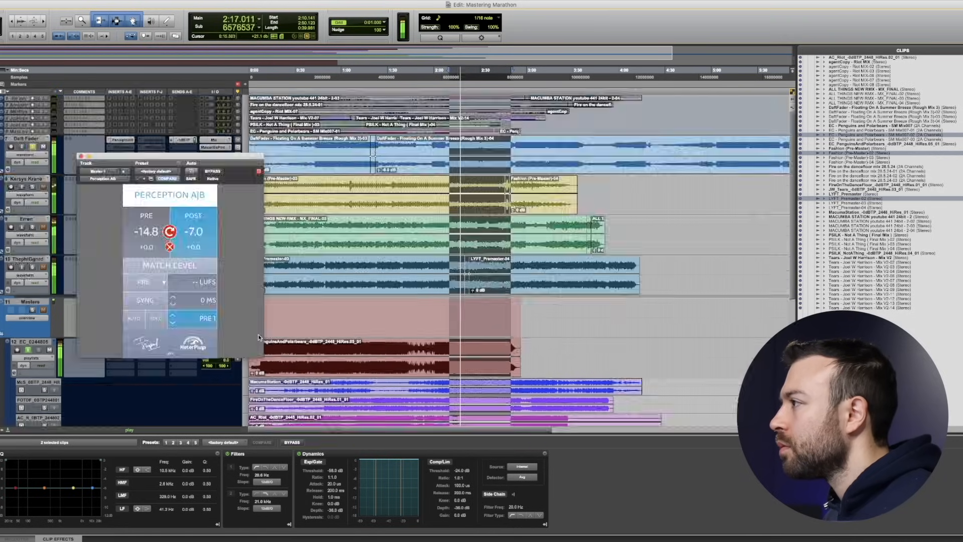
left_click(171, 232)
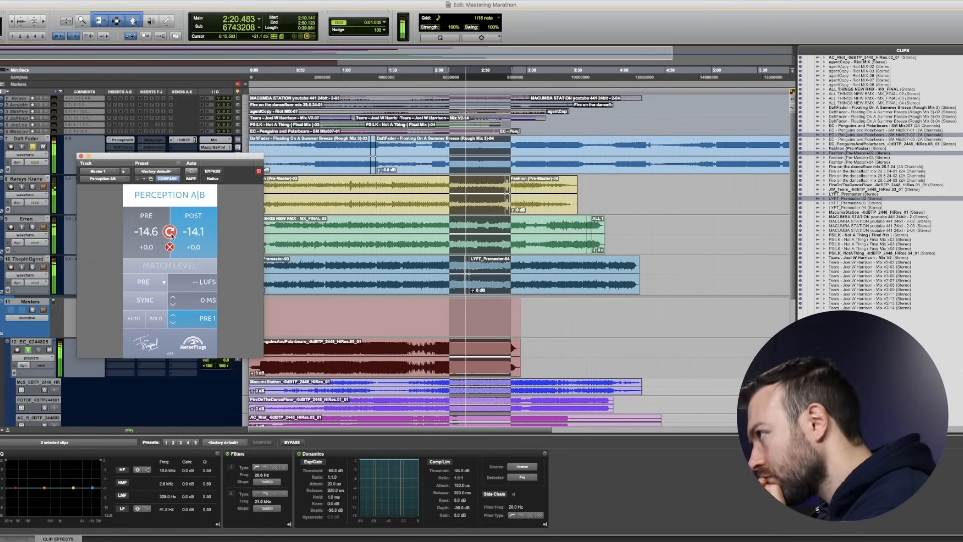
left_click(179, 270)
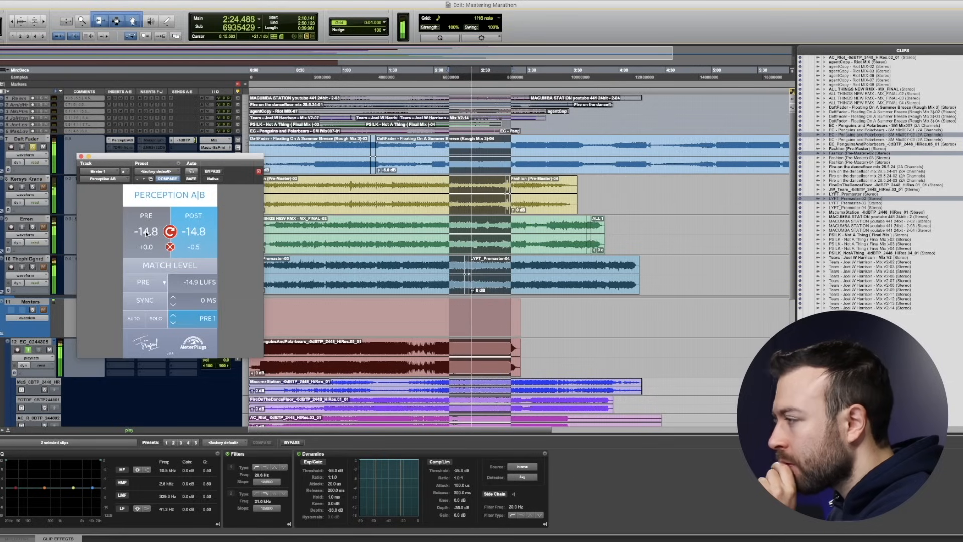
Compare PRE and POST in Perception AB, looping a one-second passage of Daft Fader from 2:17
left_click(147, 233)
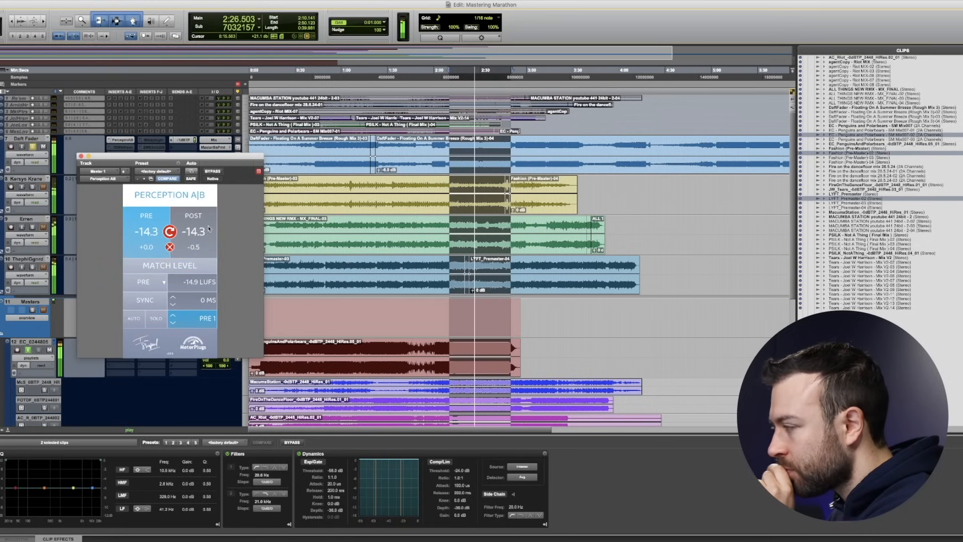
left_click(206, 230)
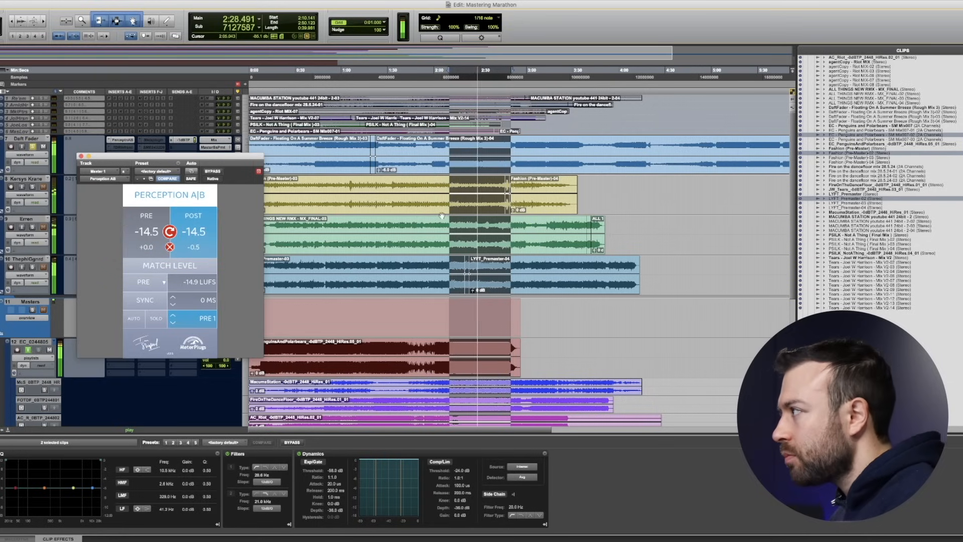
left_click(461, 70)
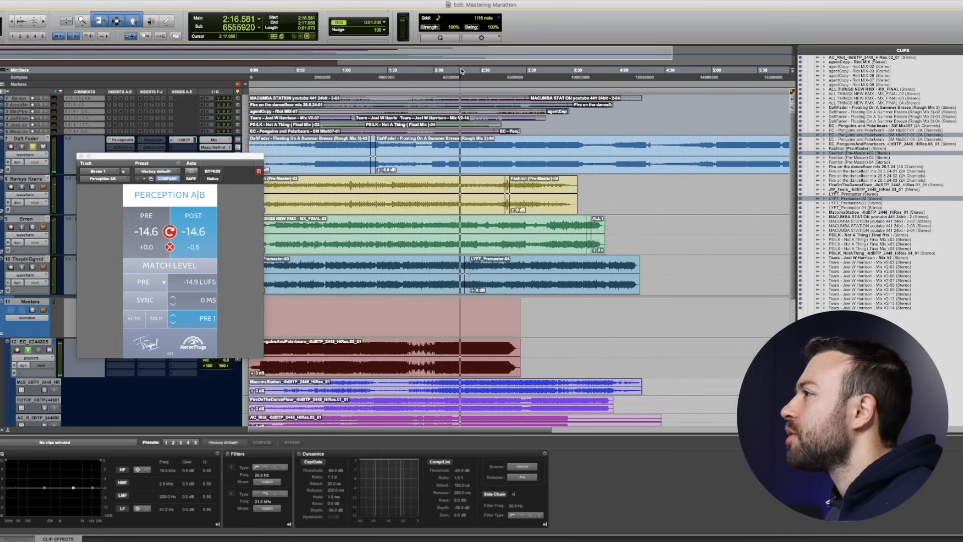
key("super+bracketright")
key("super+bracketright")
left_click(523, 146)
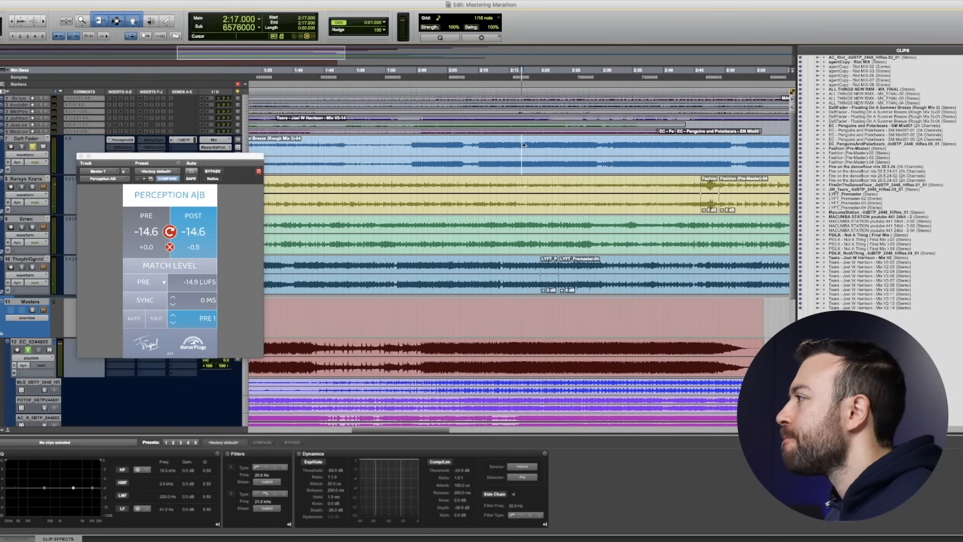
key("space")
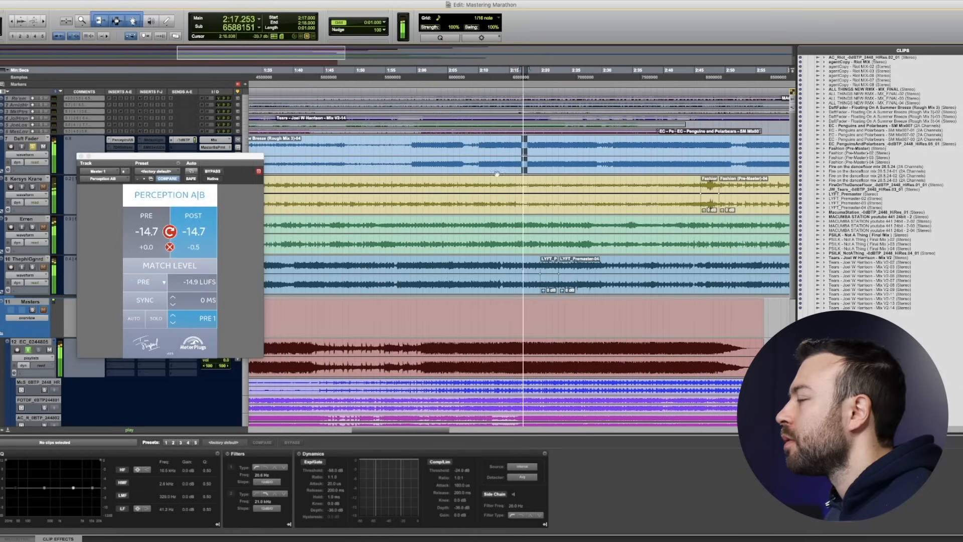
left_click(146, 214)
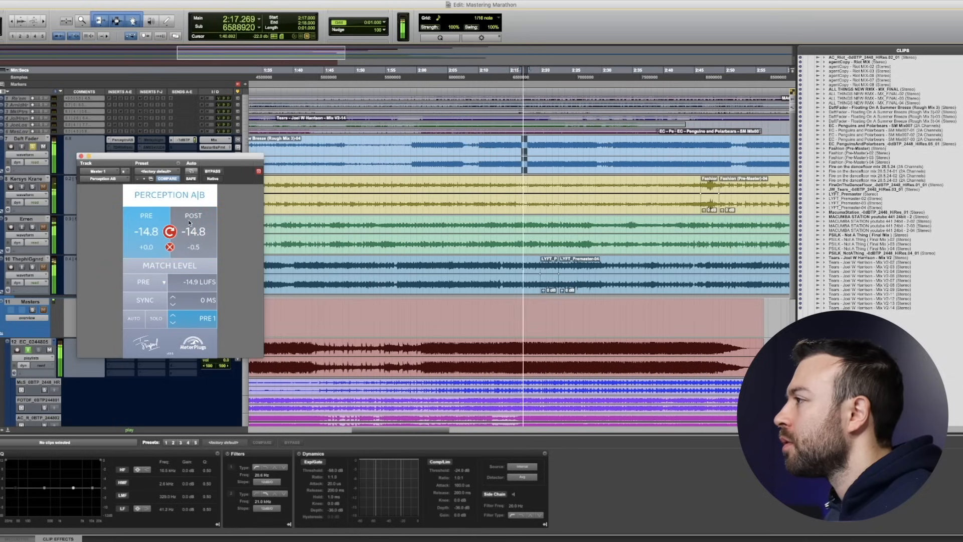
key("space")
Loop a two-second passage of Daft Fader from 2:21 and alternate between PRE and POST playback
left_click_drag(548, 142, 562, 142)
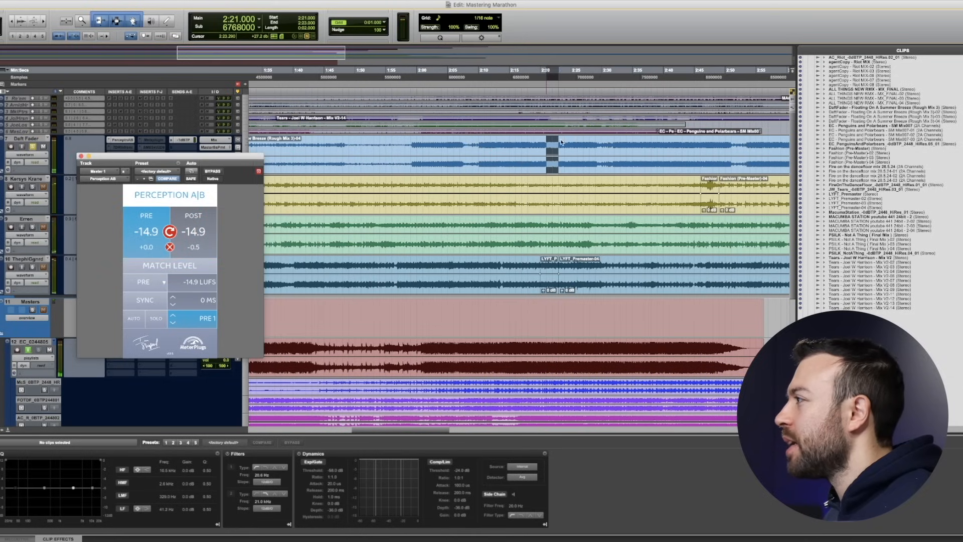
key("space")
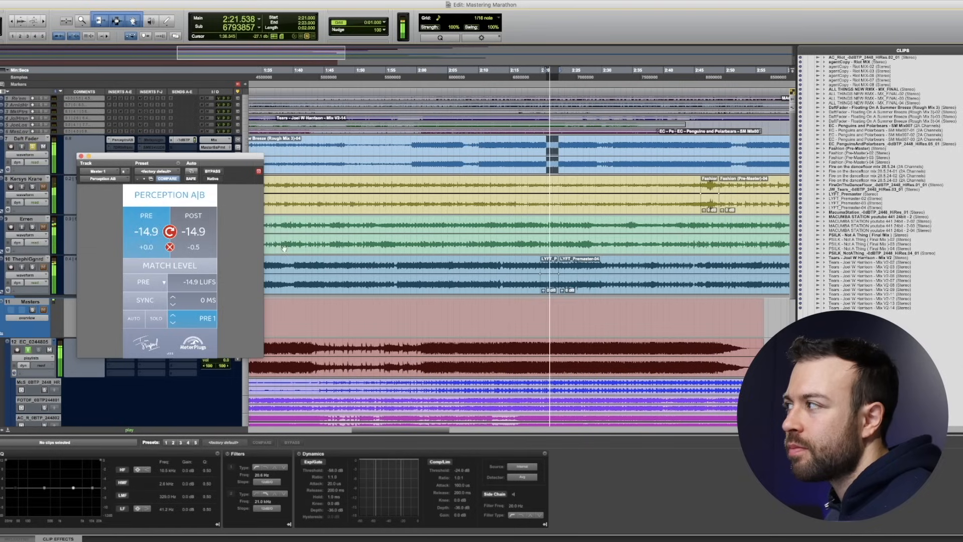
left_click(194, 217)
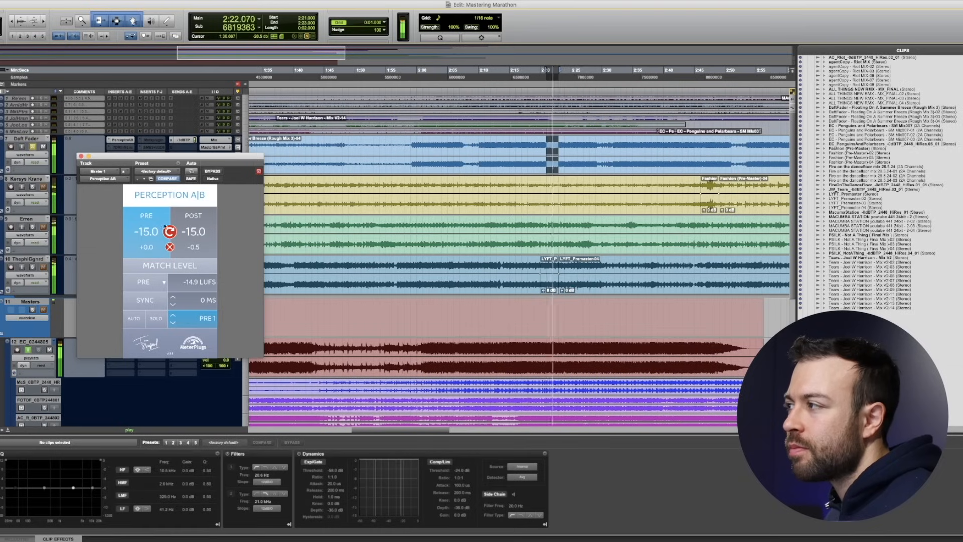
left_click(195, 219)
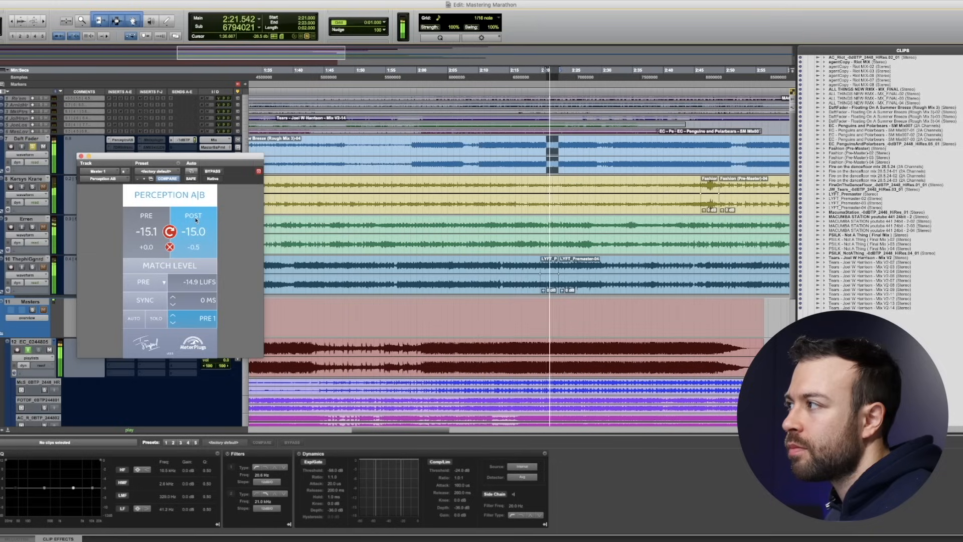
left_click(151, 219)
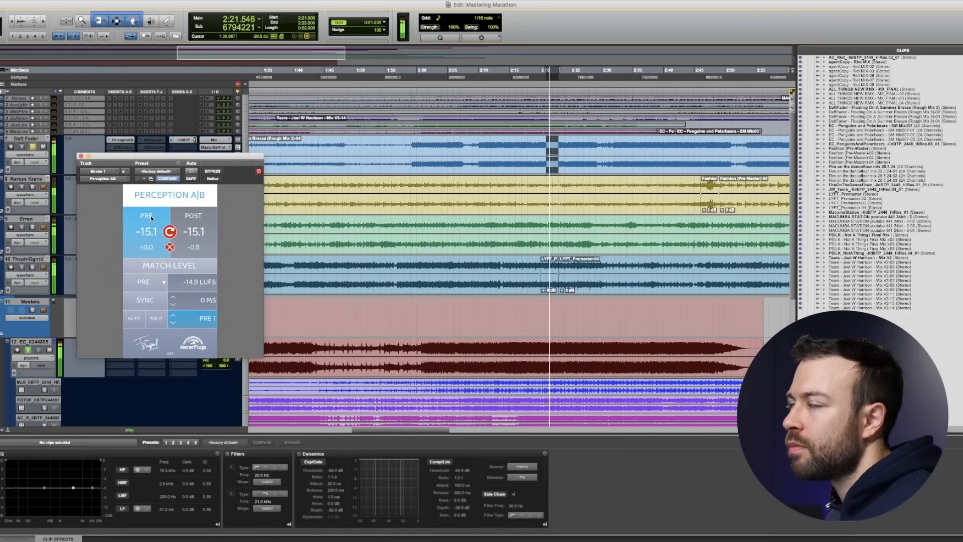
left_click(202, 219)
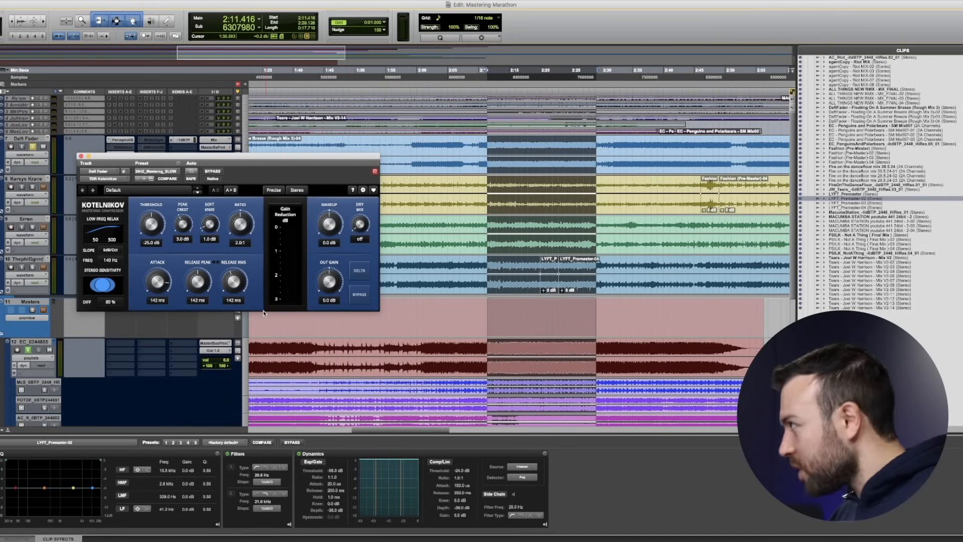
Set Daft Fader's Kotelnikov to 36 ms peak release, -0.3 dB peak crest and a 1.5:1 ratio during playback
left_click(198, 300)
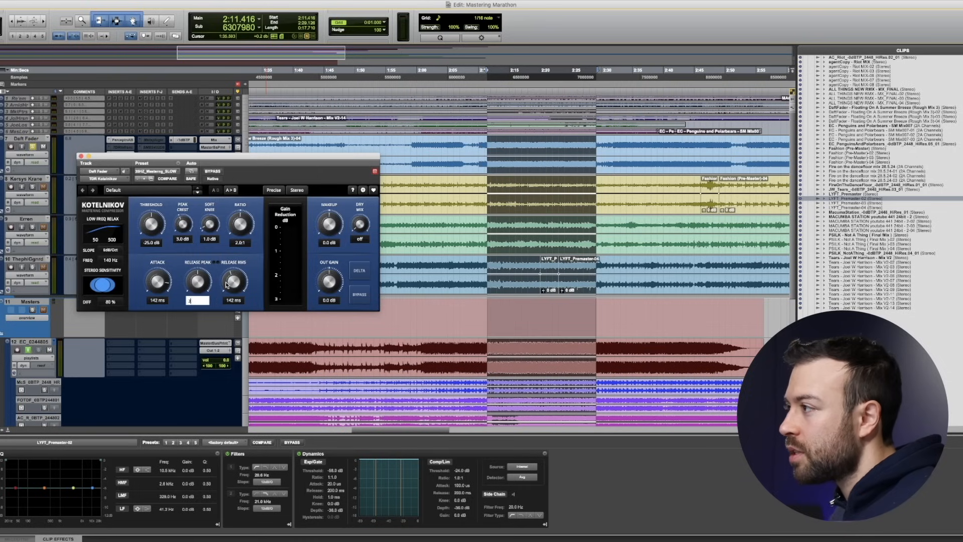
key("Return")
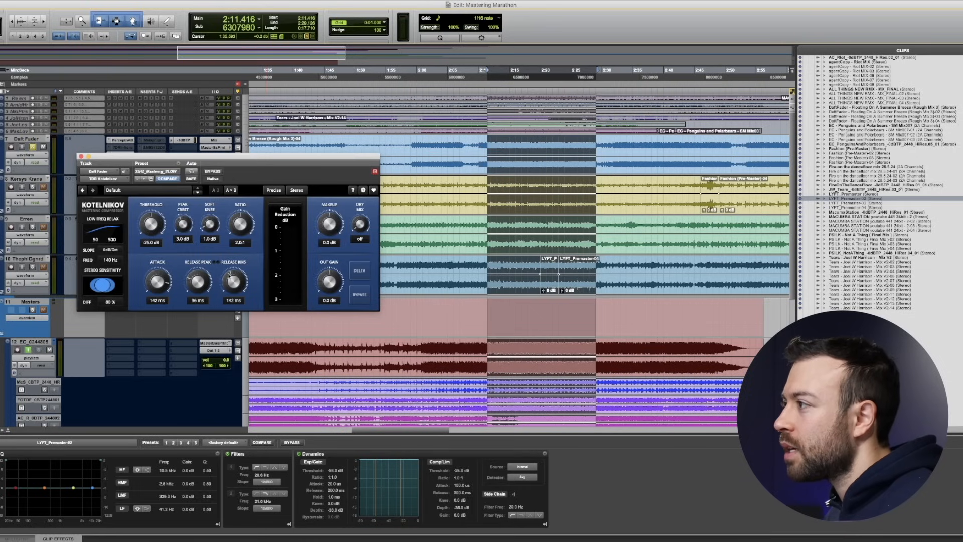
key("space")
left_click_drag(182, 228, 182, 245)
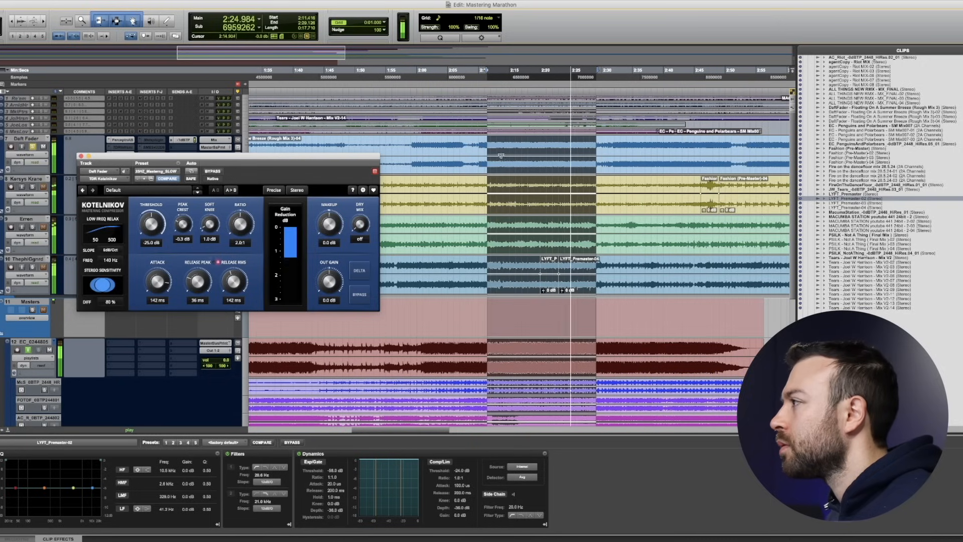
key("super+bracketleft")
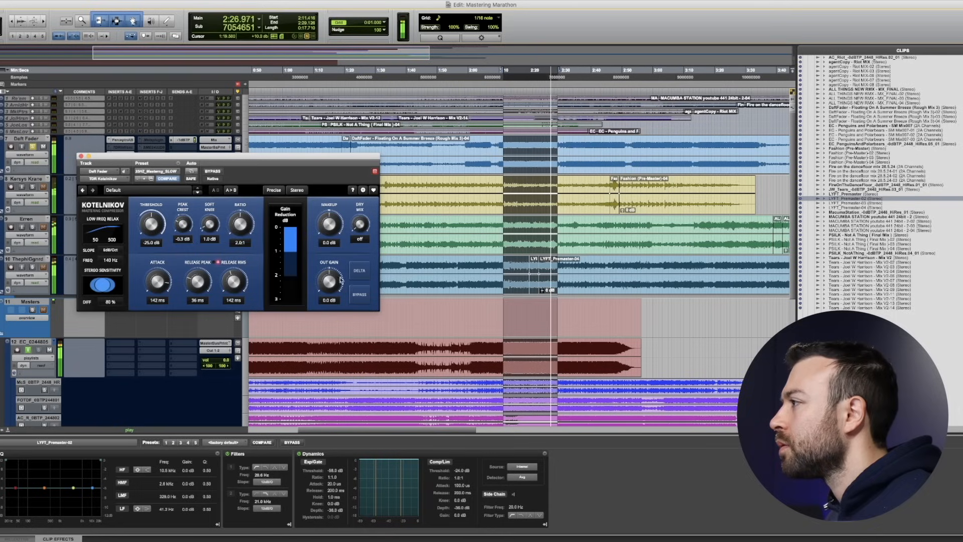
left_click_drag(241, 242, 241, 245)
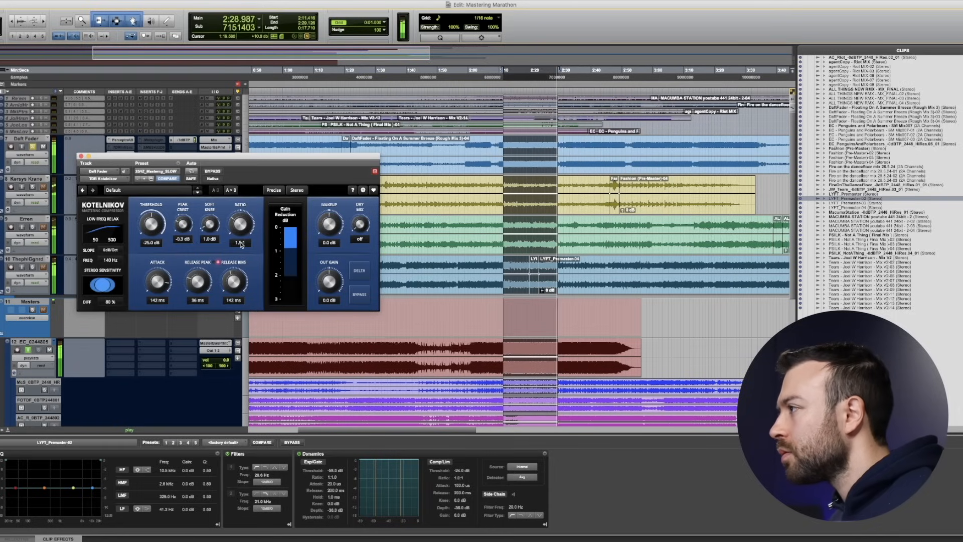
Audition Kotelnikov's delta signal, return to normal output, and close the plug-in
left_click(359, 270)
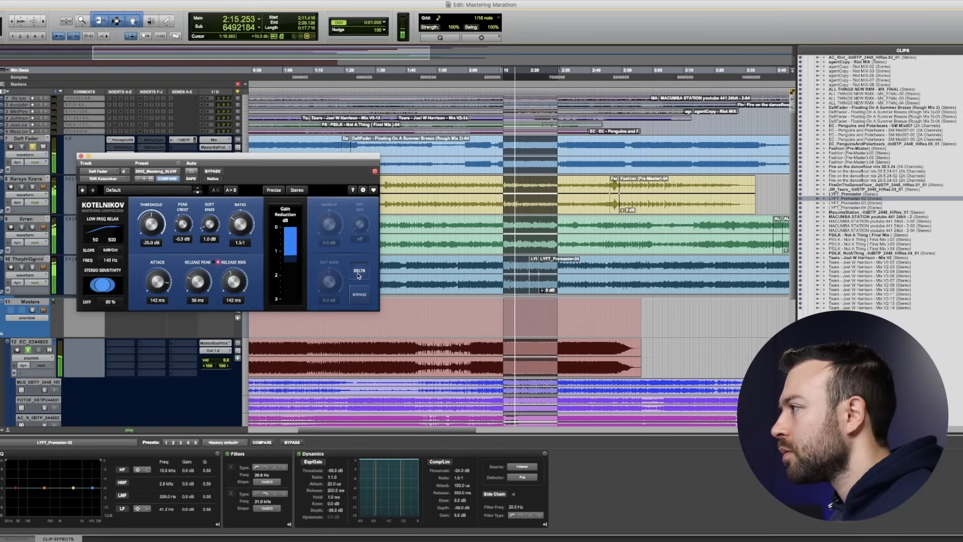
left_click(358, 274)
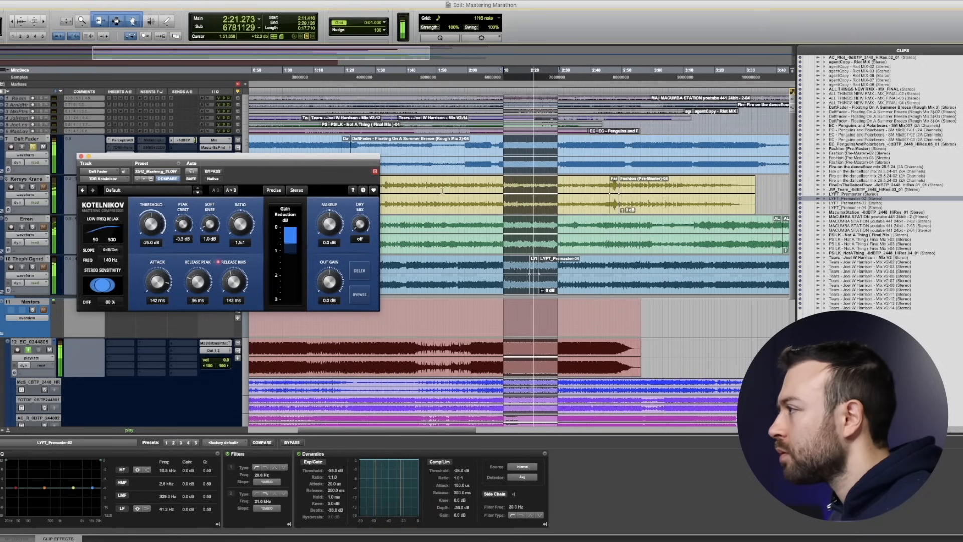
left_click(80, 156)
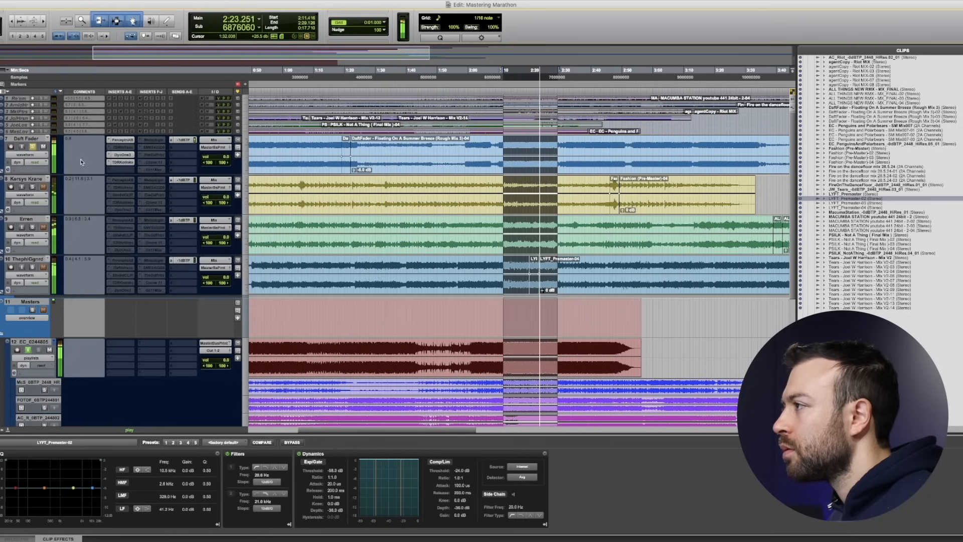
Reopen Perception AB on Master 1, remeasure the loudness with the Kotelnikov processing, and match POST to PRE
scroll(116, 271, "down", 5)
left_click(122, 357)
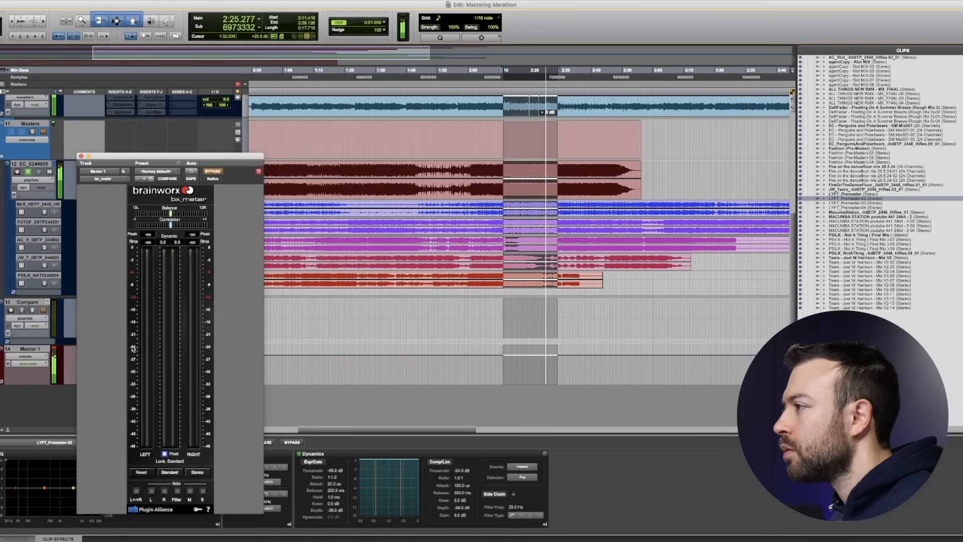
left_click(80, 156)
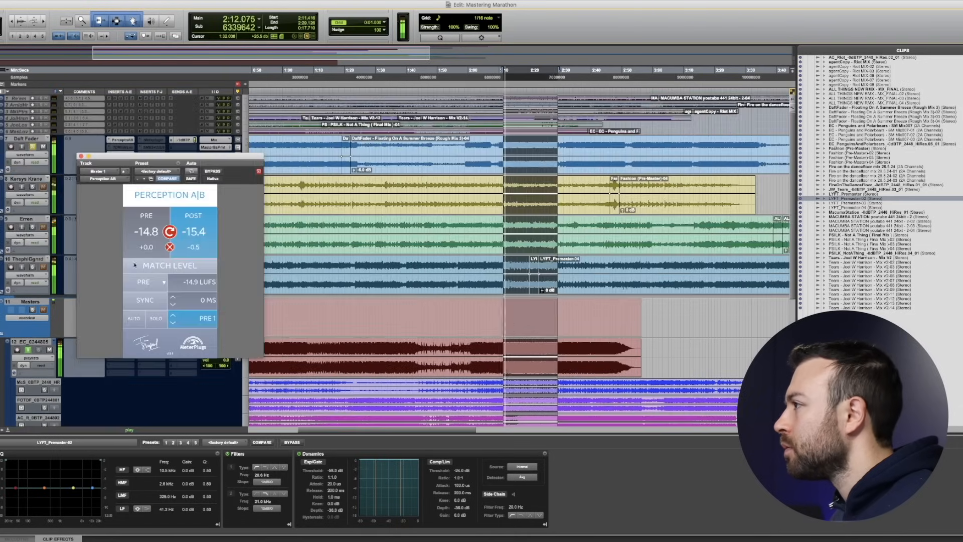
left_click(171, 232)
left_click(171, 233)
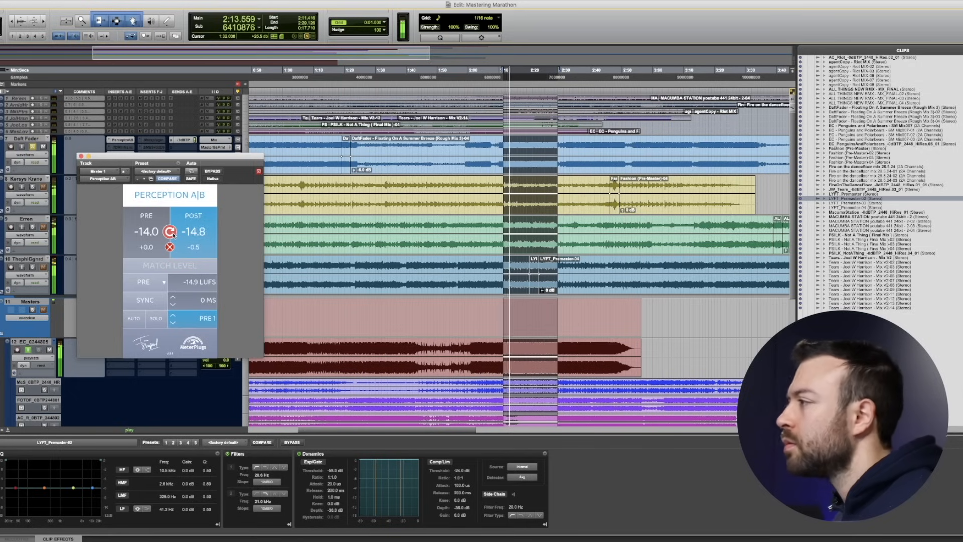
left_click(170, 233)
left_click(170, 232)
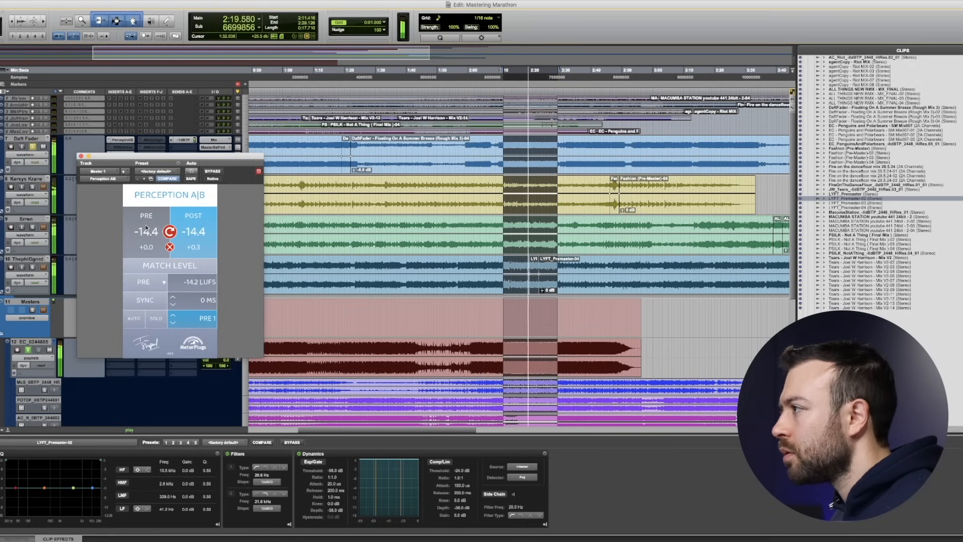
Match both Perception AB levels to the -16.0 LUFS reference and compare PRE with POST
left_click(165, 282)
left_click(166, 267)
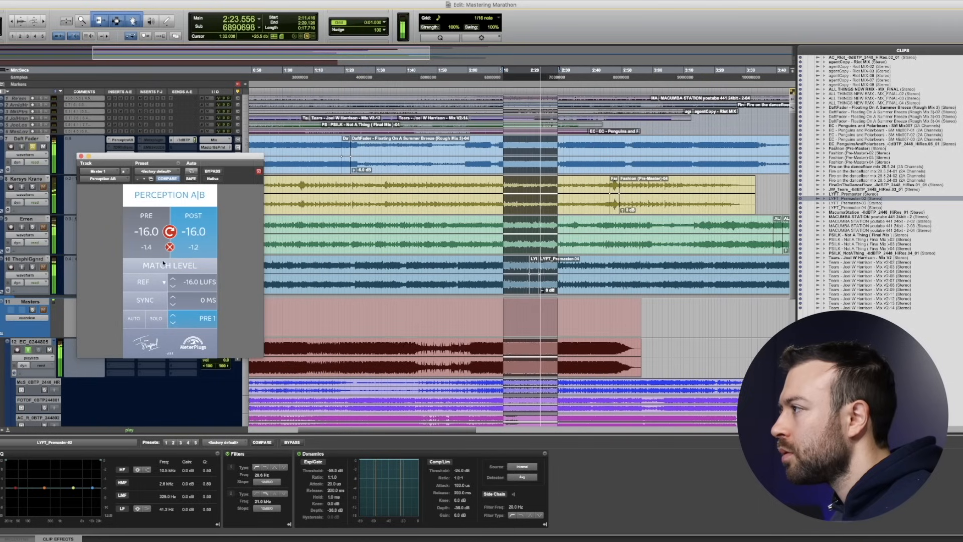
left_click(149, 223)
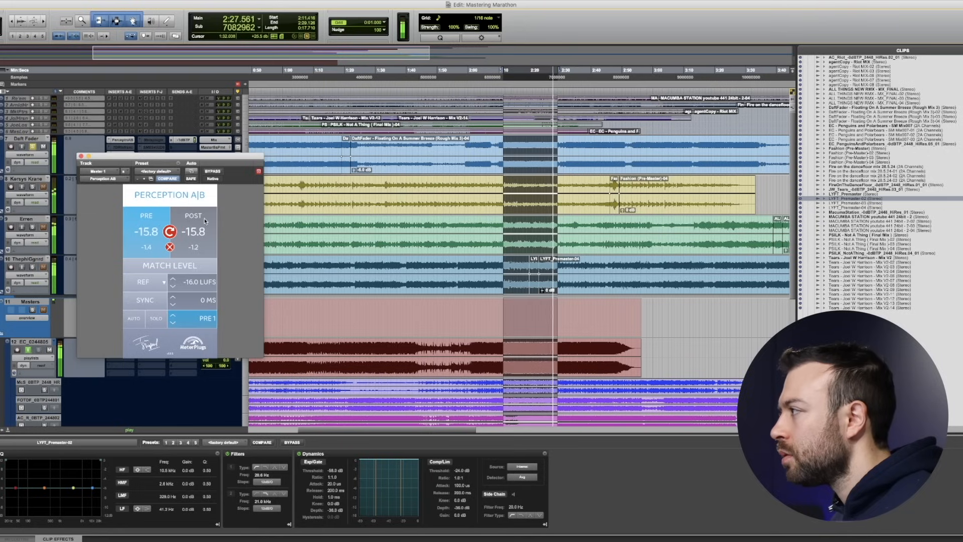
left_click(204, 221)
Loop one second of Daft Fader from 2:12, compare PRE and POST repeatedly, and close Perception AB
left_click(507, 67)
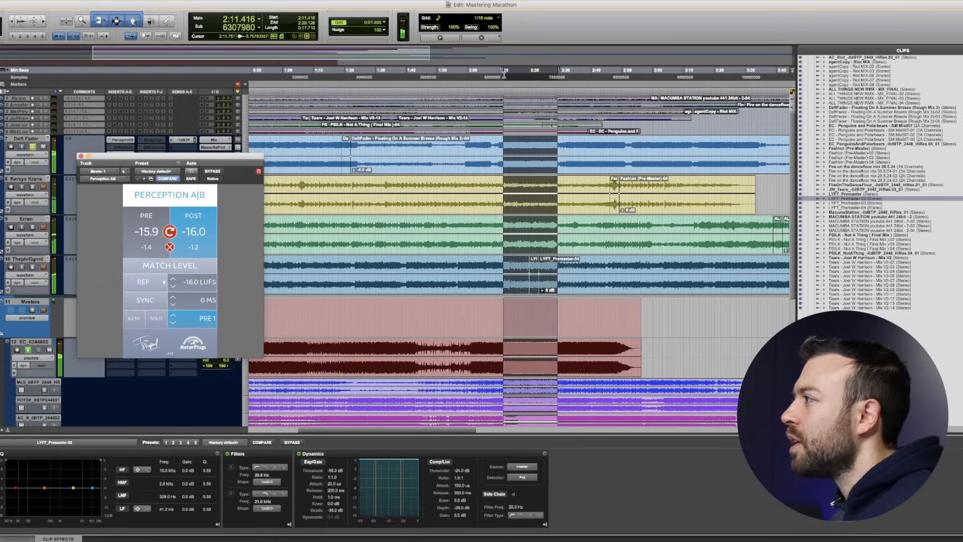
scroll(536, 169, "up", 3)
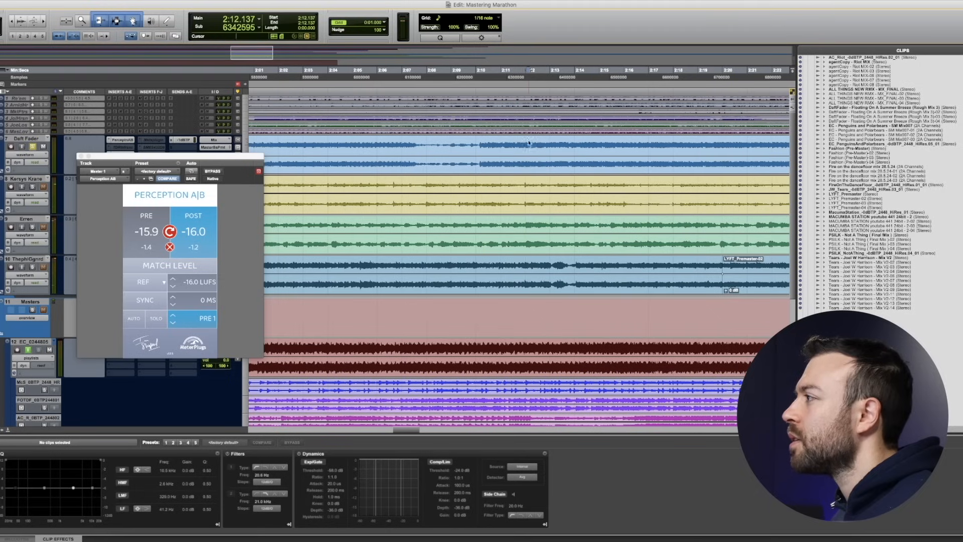
key("space")
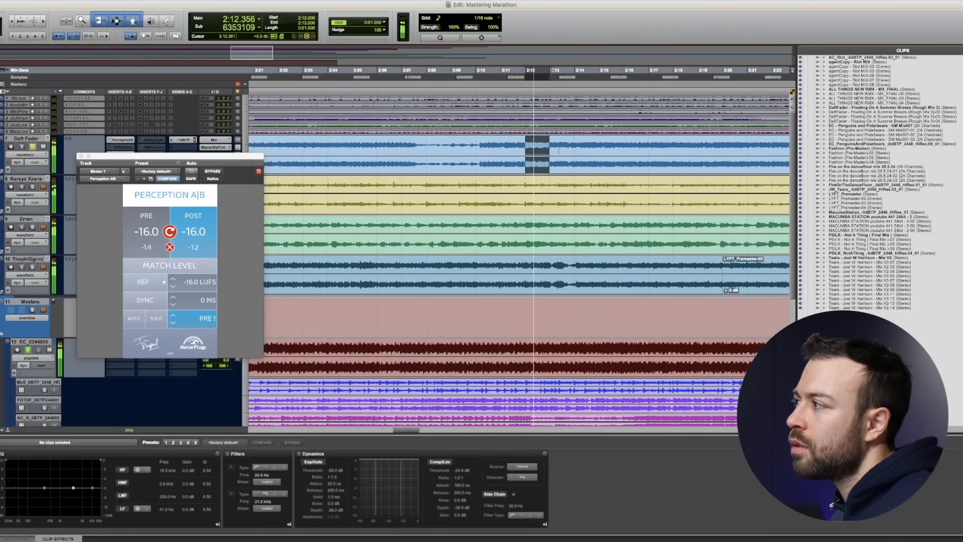
left_click(153, 220)
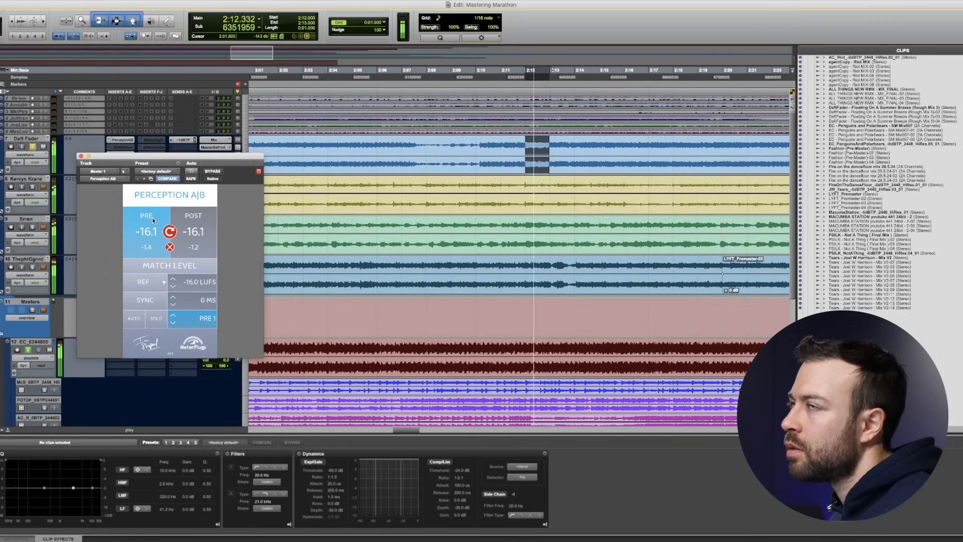
left_click(206, 223)
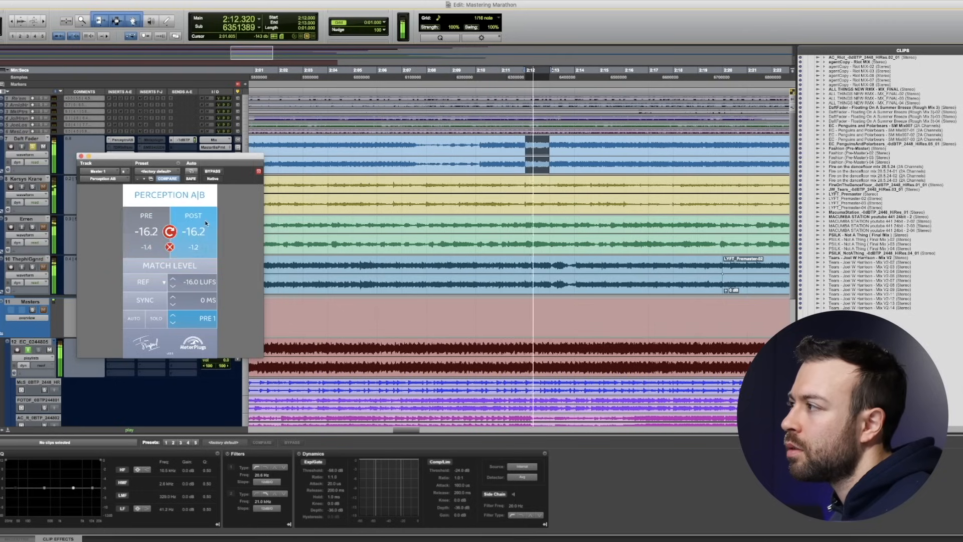
left_click(153, 219)
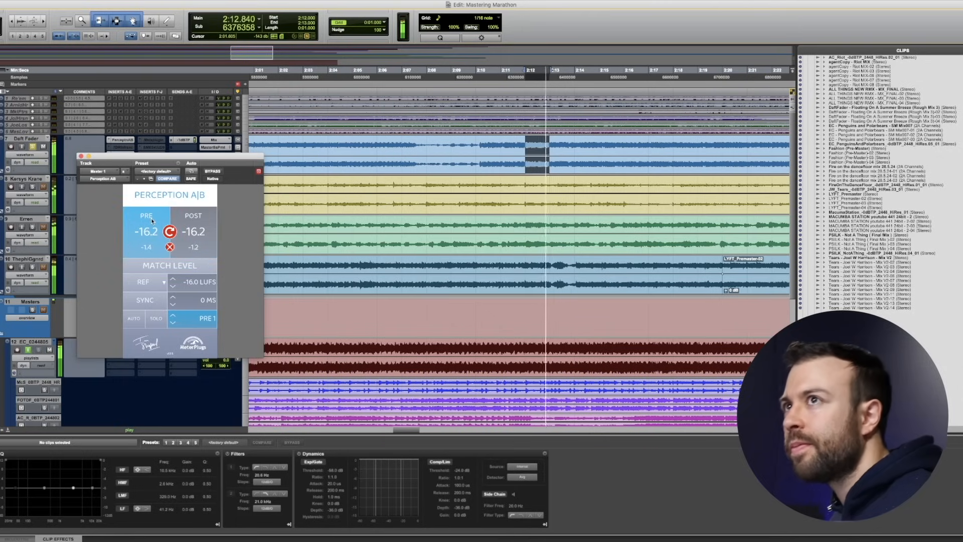
left_click(189, 217)
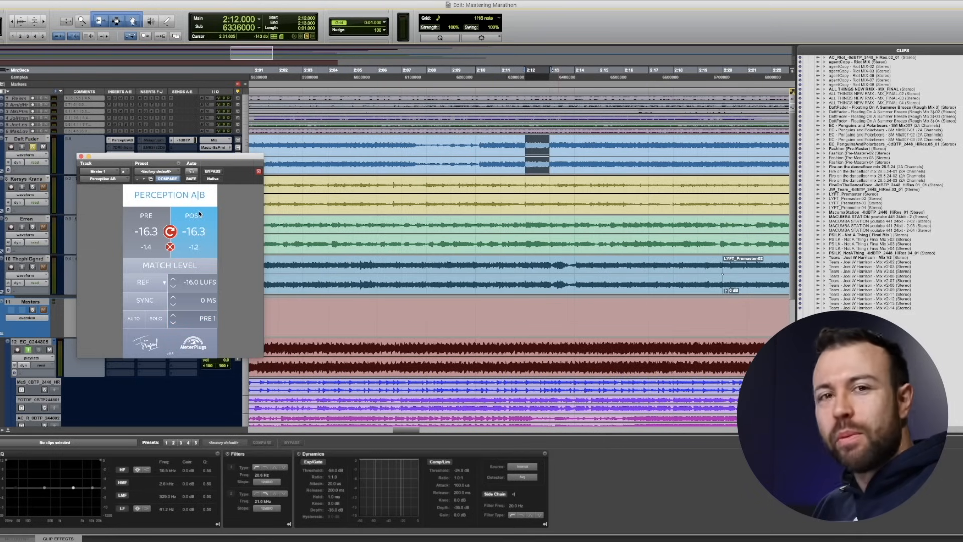
scroll(424, 210, "down", 2)
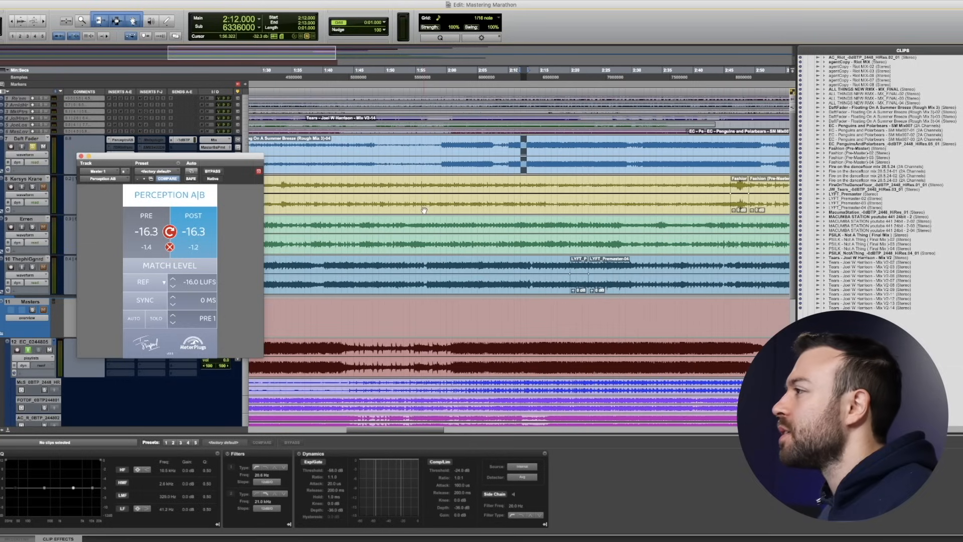
left_click(81, 155)
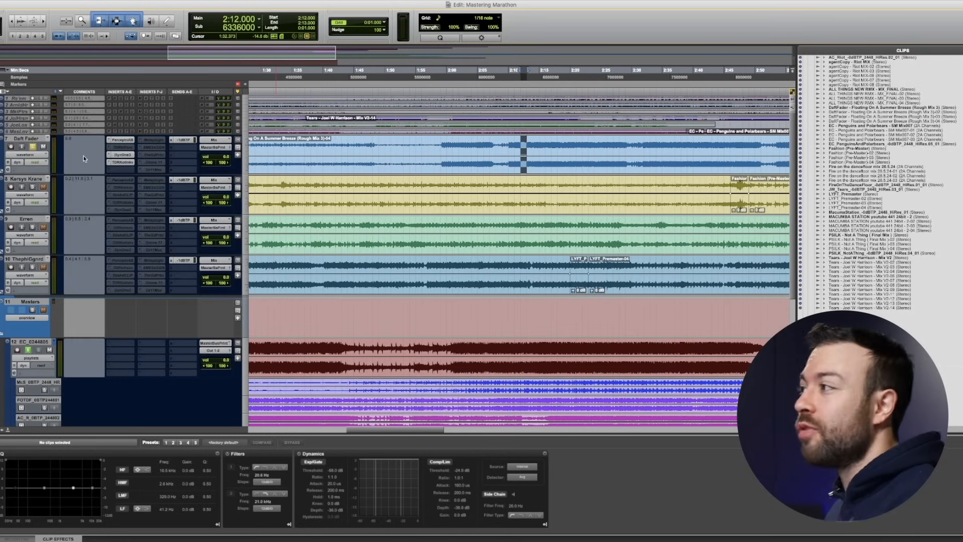
Audition the passage from about 2:10.7 to 2:28.9, check its levels in Perception AB, and open DynOne on Daft Fader
scroll(436, 205, "down", 1)
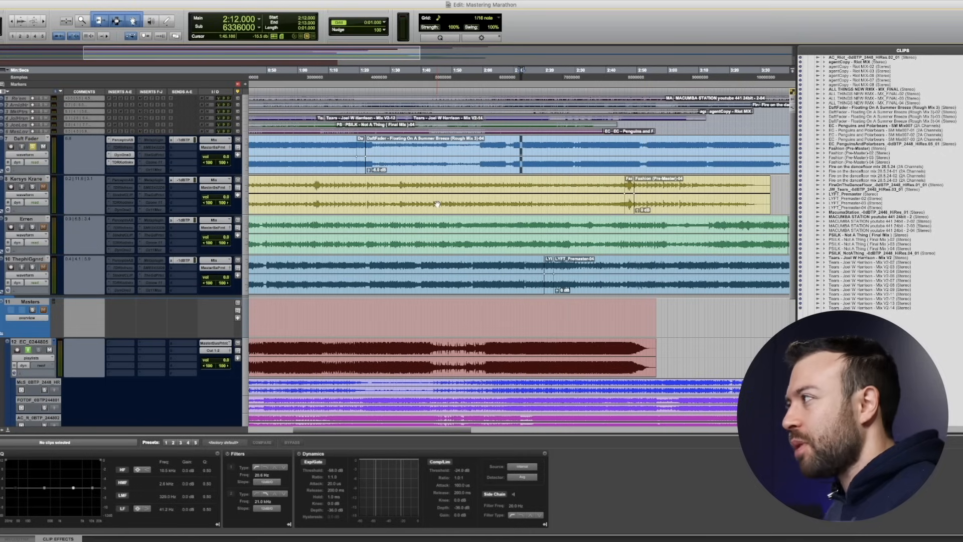
left_click_drag(517, 70, 575, 72)
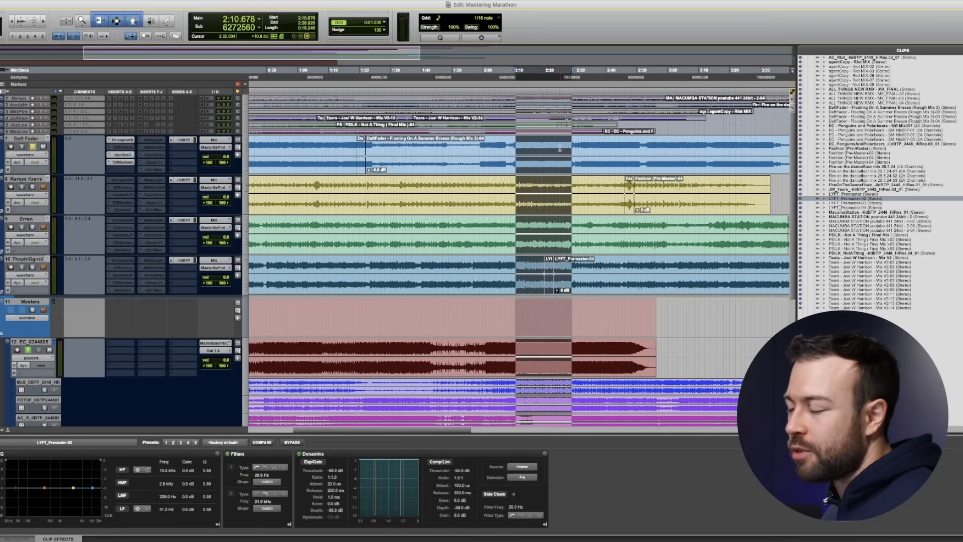
key("space")
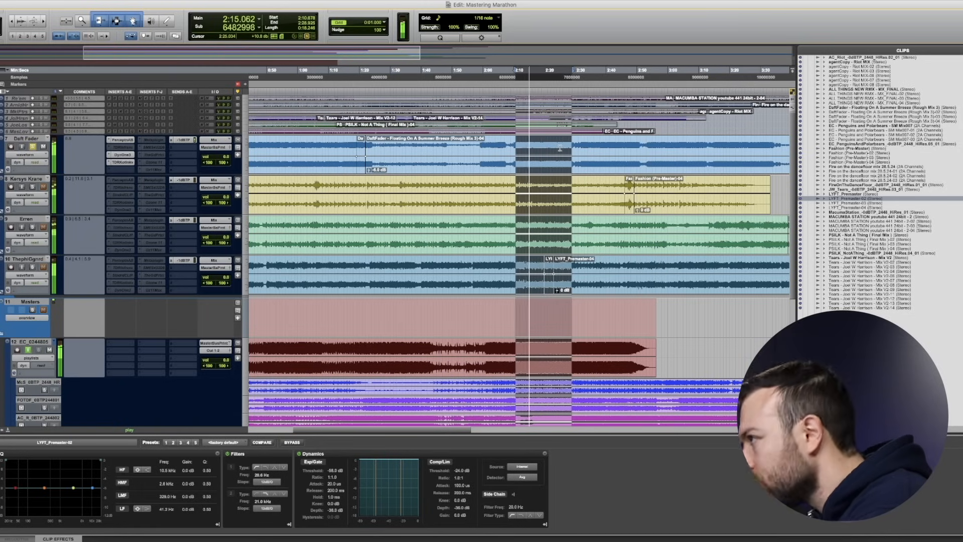
scroll(147, 370, "down", 8)
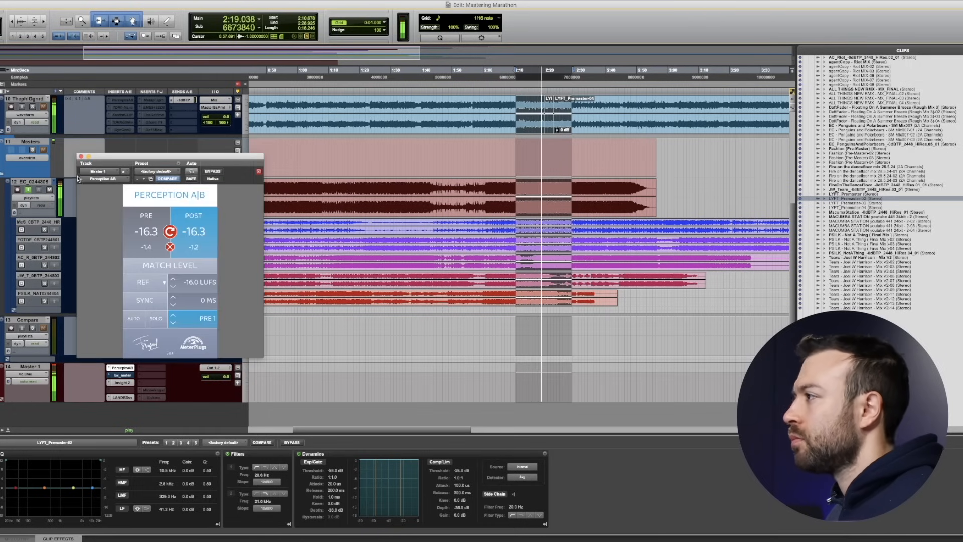
left_click(81, 157)
scroll(141, 231, "up", 8)
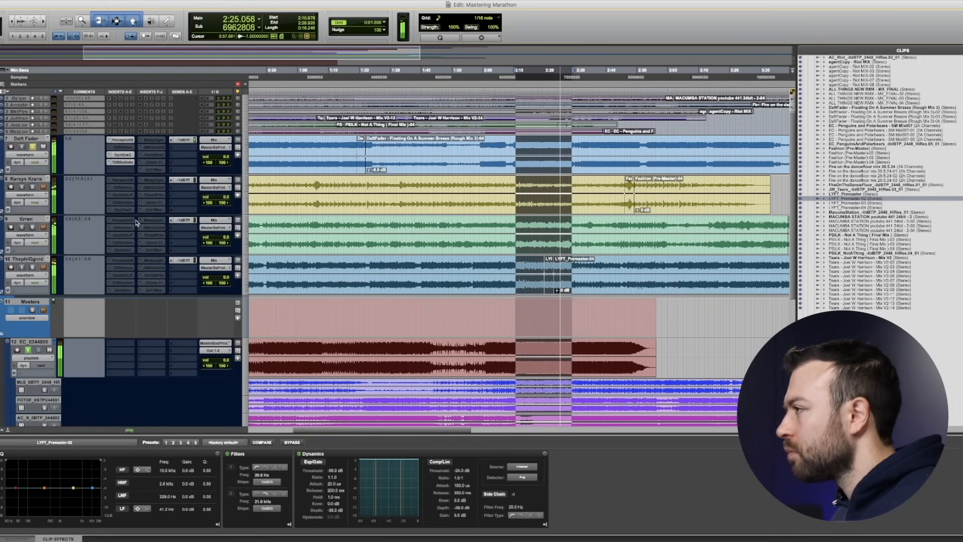
key("space")
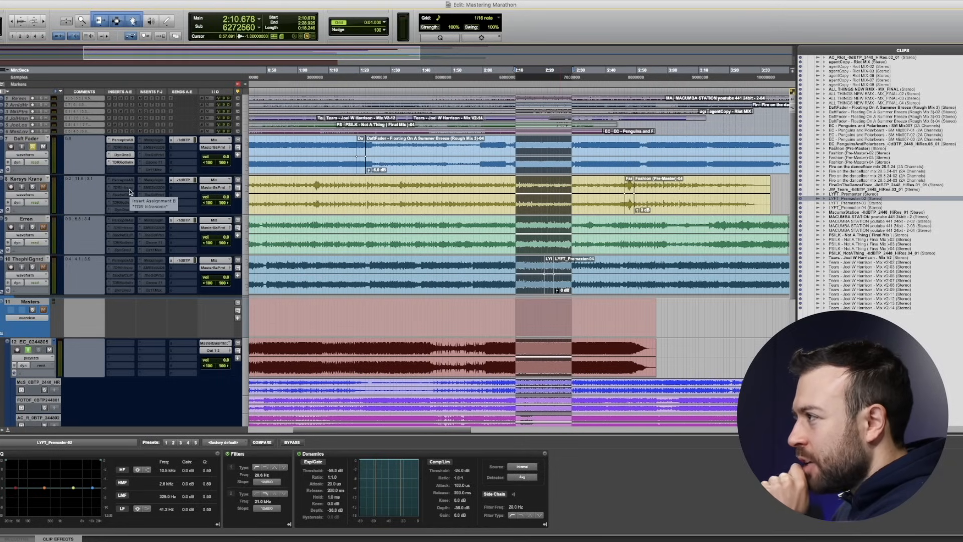
left_click(128, 157)
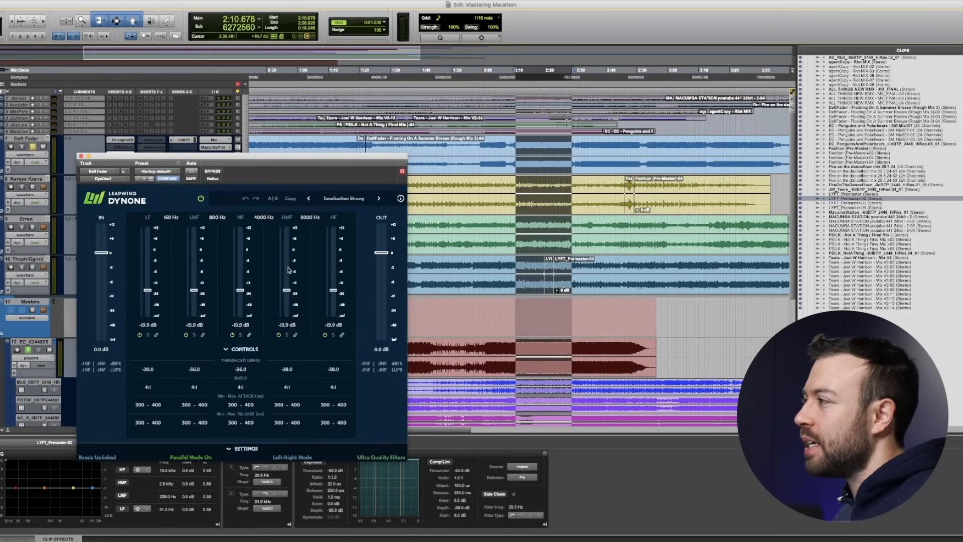
key("space")
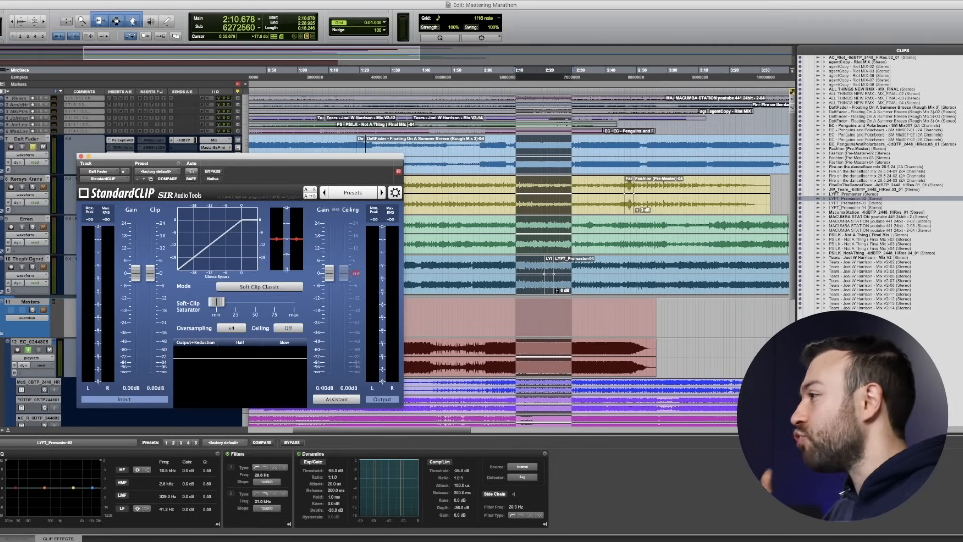
Set StandardCLIP's input Clip level to -6.00 dB on Daft Fader, move its window off the tracks, and bypass it
left_click_drag(151, 277, 153, 289)
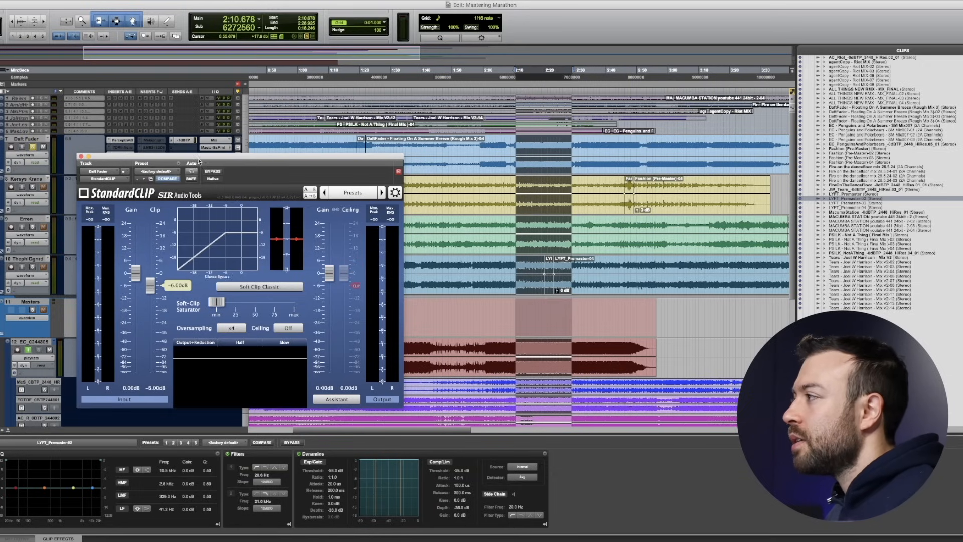
left_click_drag(199, 161, 505, 203)
left_click(518, 212)
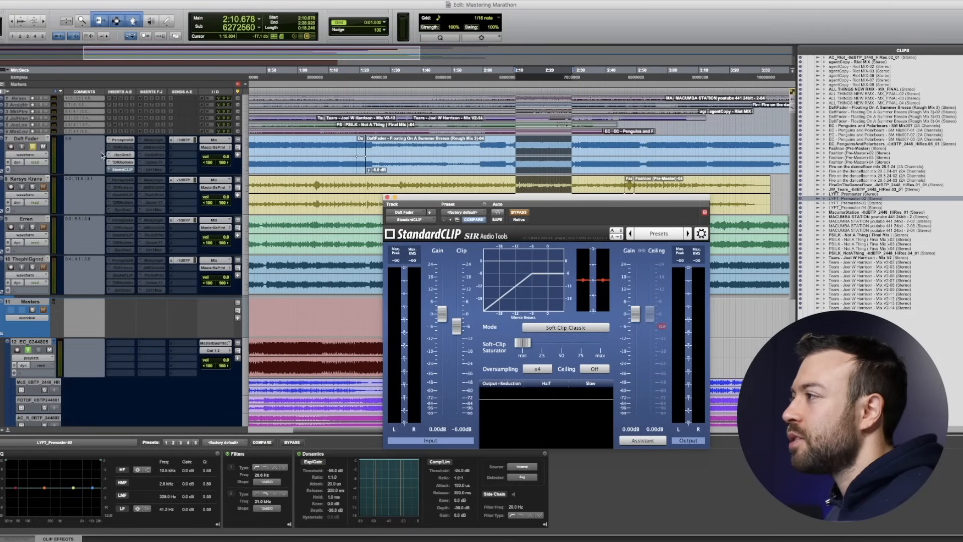
Loop about 1.2 seconds of Daft Fader from 2:13.9 and monitor its loudness in Insight 2 on Master 1
left_click(528, 143)
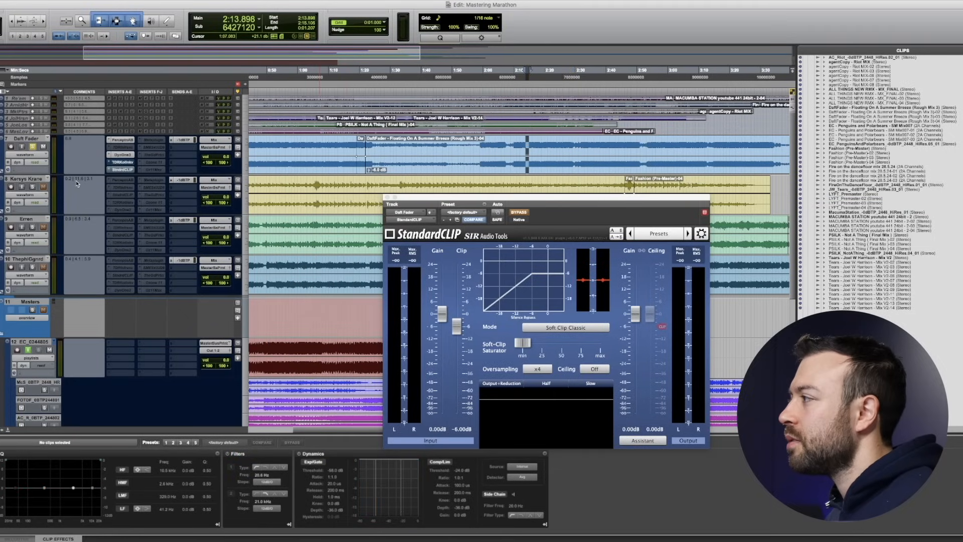
key("space")
scroll(133, 230, "down", 5)
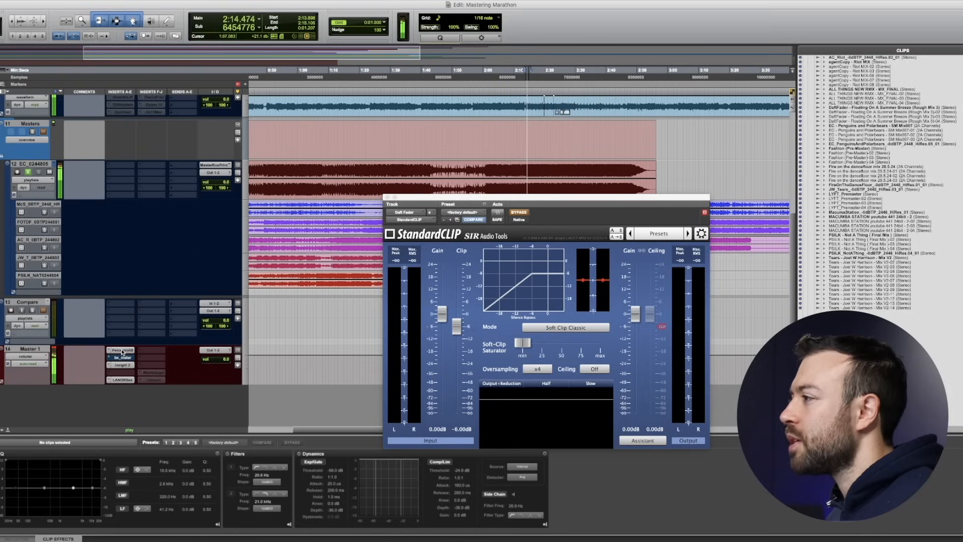
left_click(122, 364)
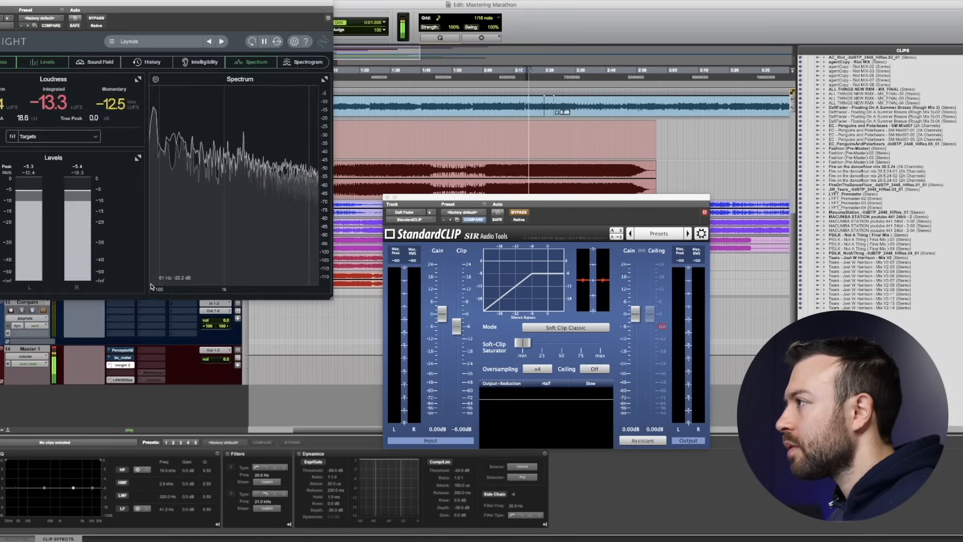
scroll(160, 157, "up", 5)
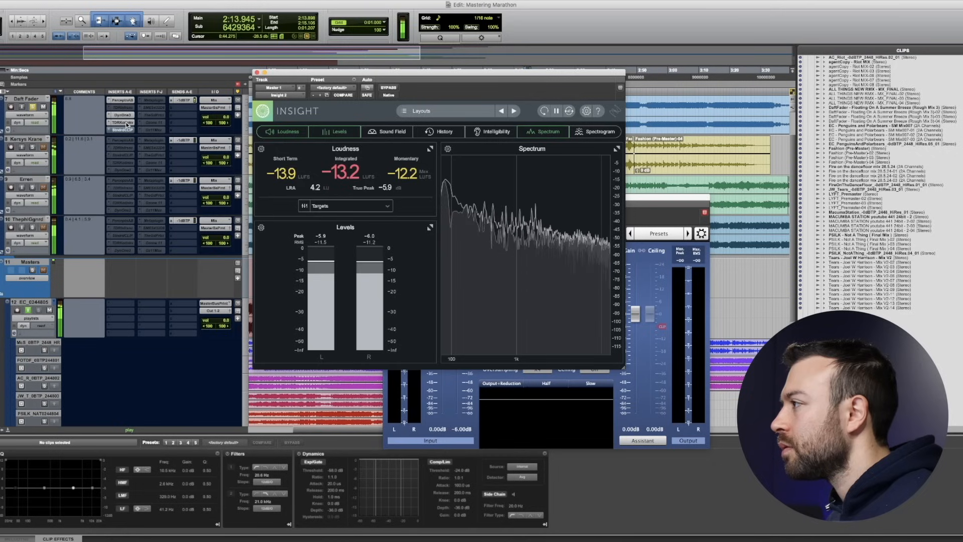
left_click_drag(277, 64, 356, 225)
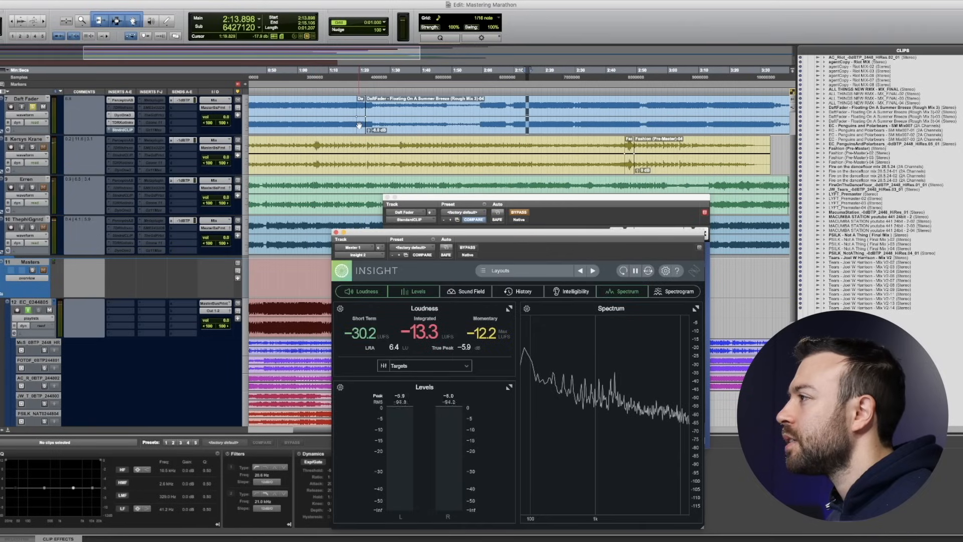
Switch to RX to check Daft Fader's spectrogram and waveform statistics, and return to Pro Tools
key("super+Tab")
key("super+Tab")
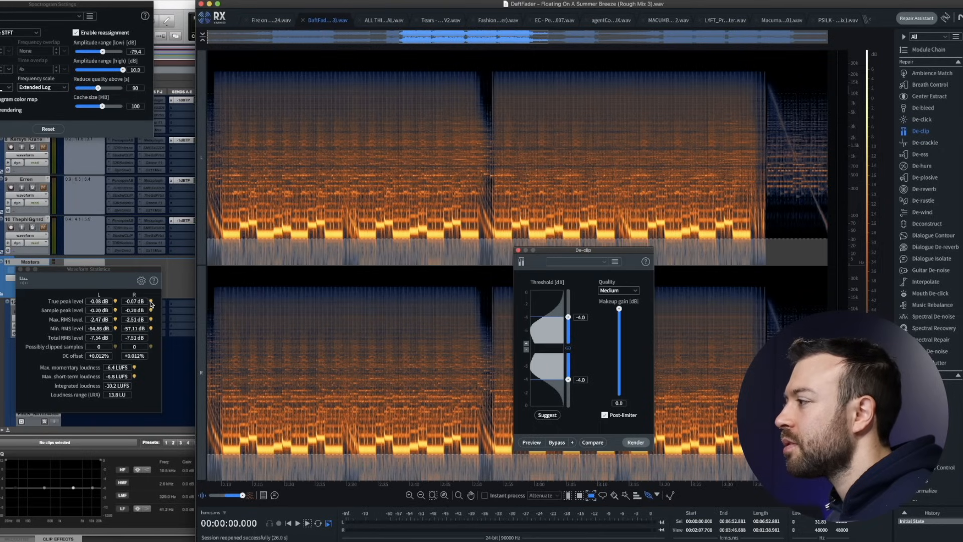
key("super+Tab")
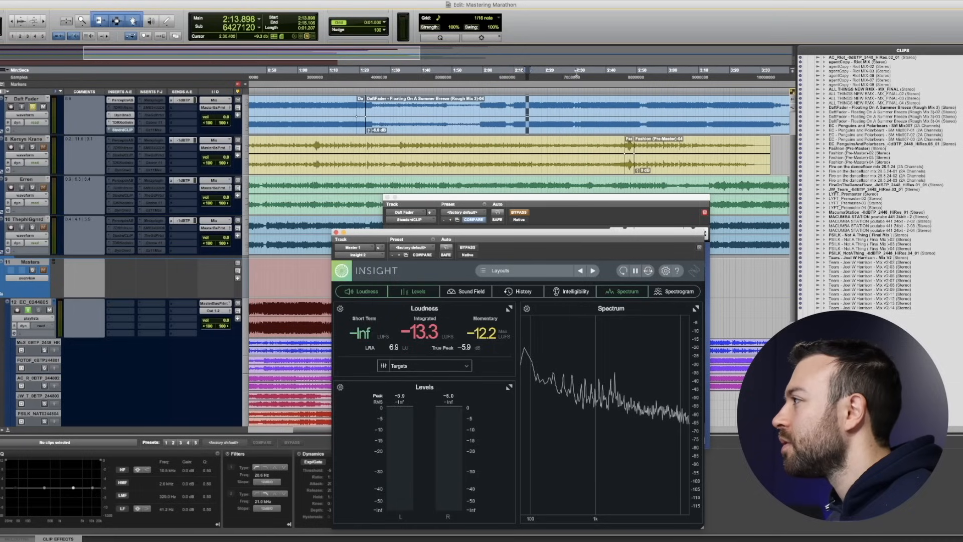
Select three seconds of Daft Fader from 2:25 and loop them while monitoring the levels in Insight
left_click(548, 74)
key("super+bracketright")
key("super+bracketright")
key("super+bracketright")
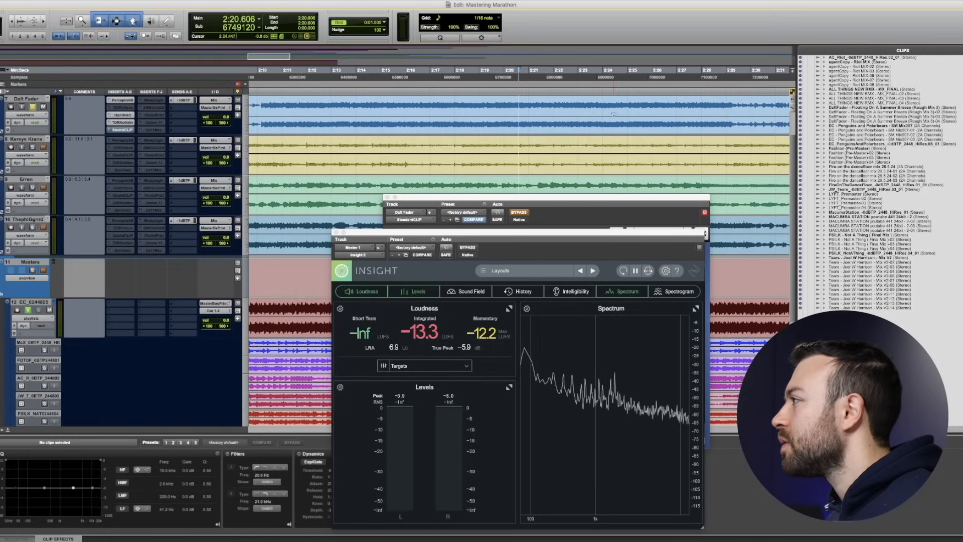
left_click_drag(701, 121, 633, 138)
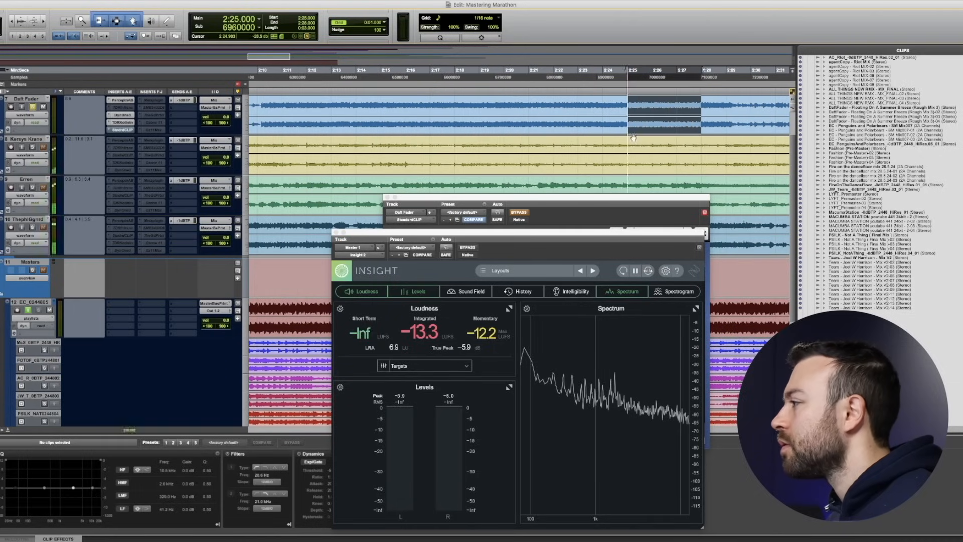
key("space")
scroll(94, 202, "down", 5)
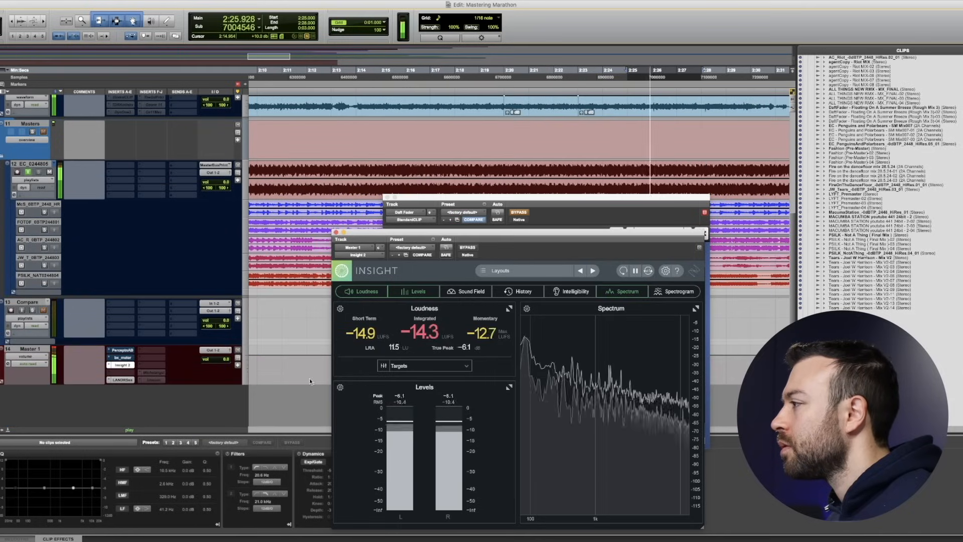
scroll(310, 381, "up", 5)
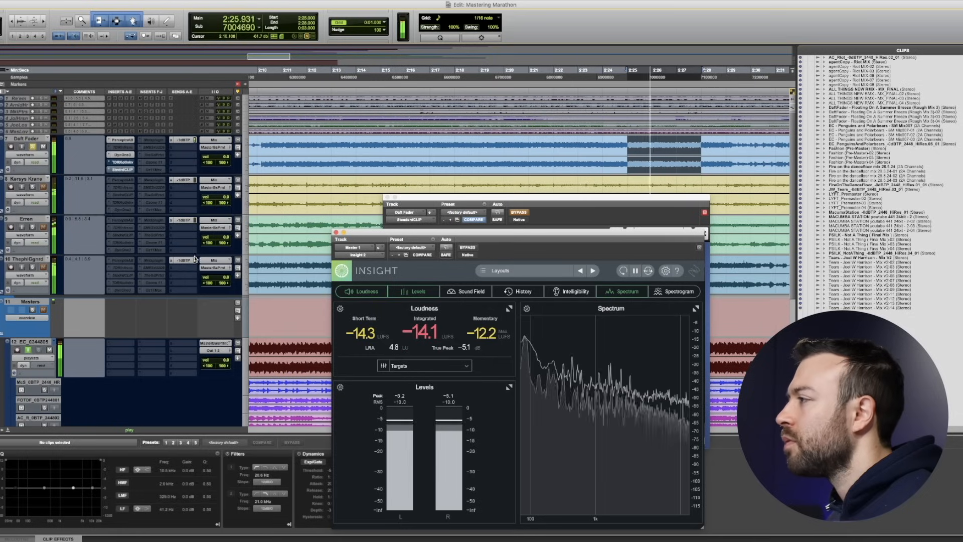
Reset Insight's level readings, clear the makeup gain value in Daft Fader's Kotelnikov, and close the compressor
left_click(122, 162)
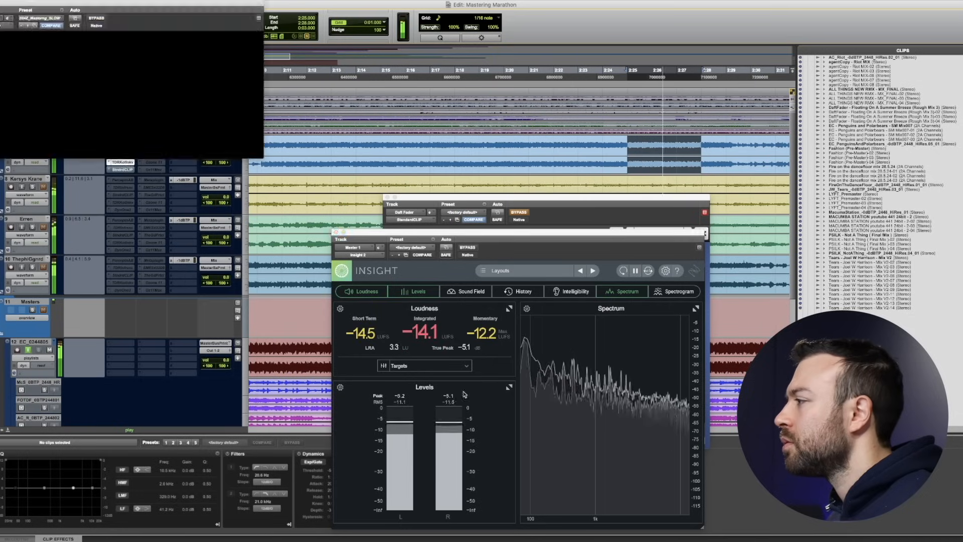
left_click(418, 410)
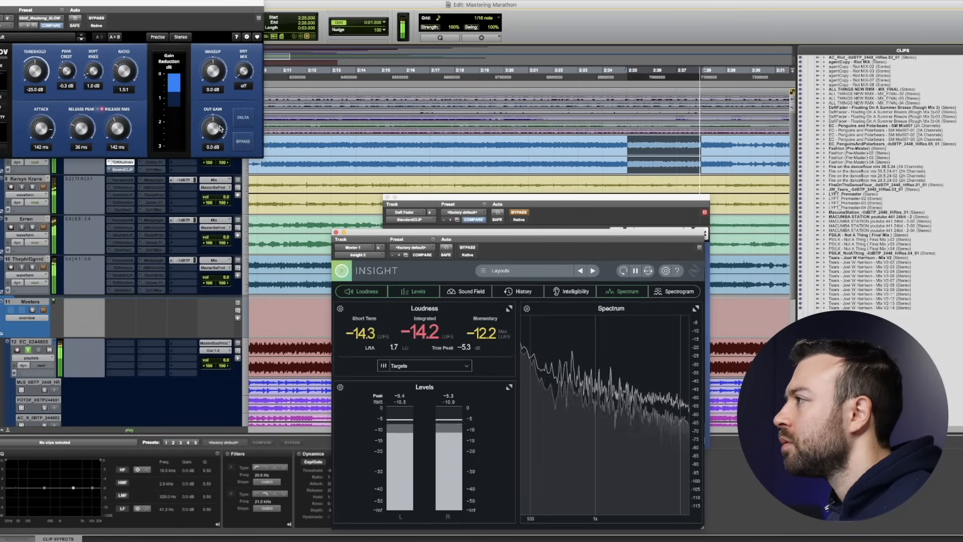
left_click(215, 90)
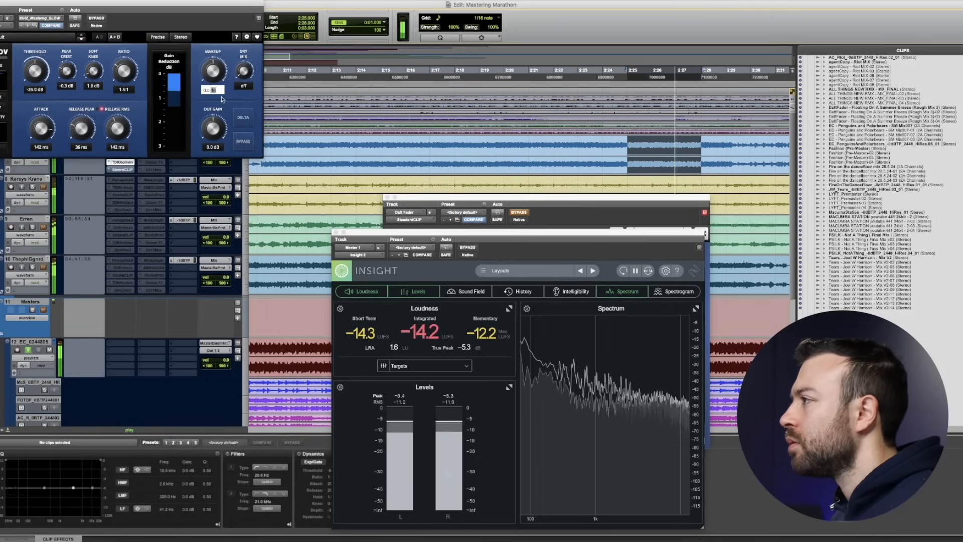
key("BackSpace")
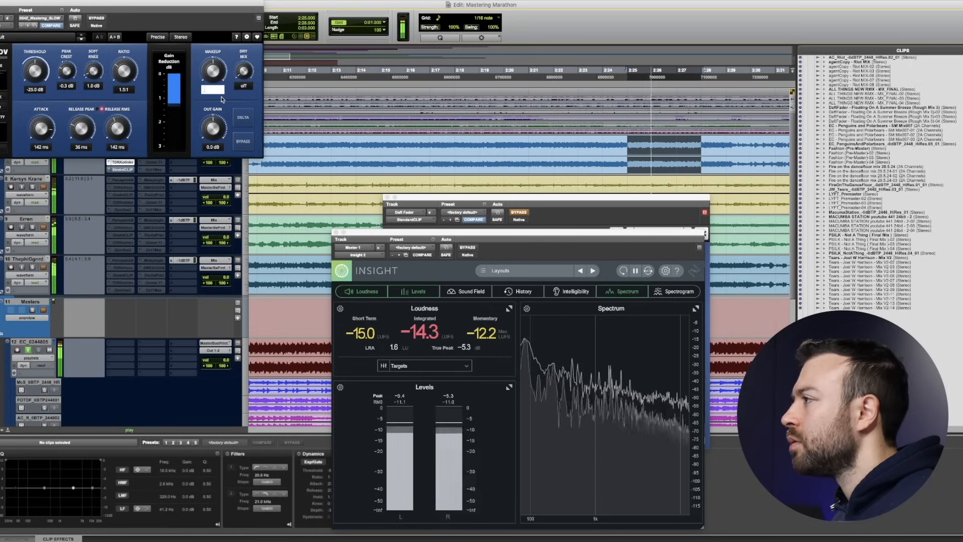
key("super+w")
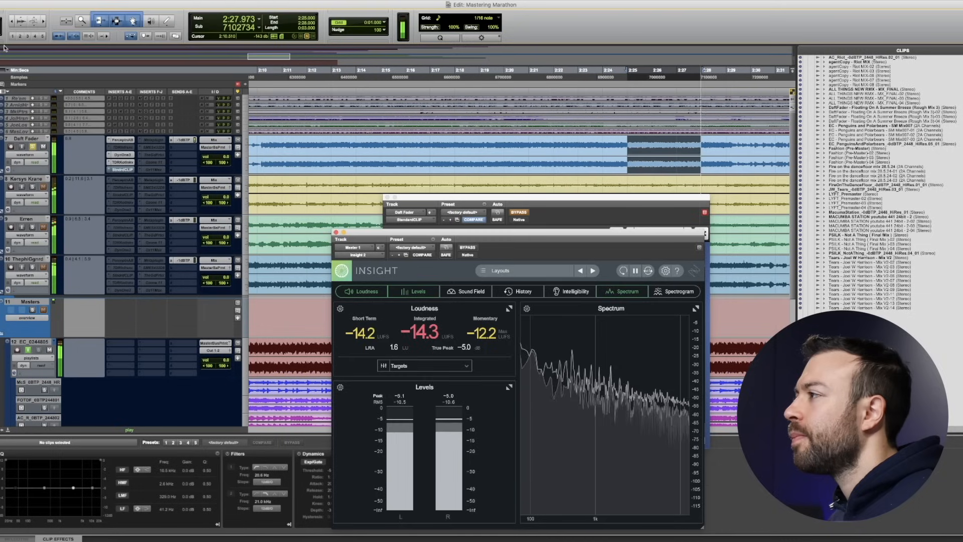
Reopen StandardCLIP on Daft Fader without bypass, check its metering, set oversampling to x1 (no oversampling), and close it
left_click(122, 170)
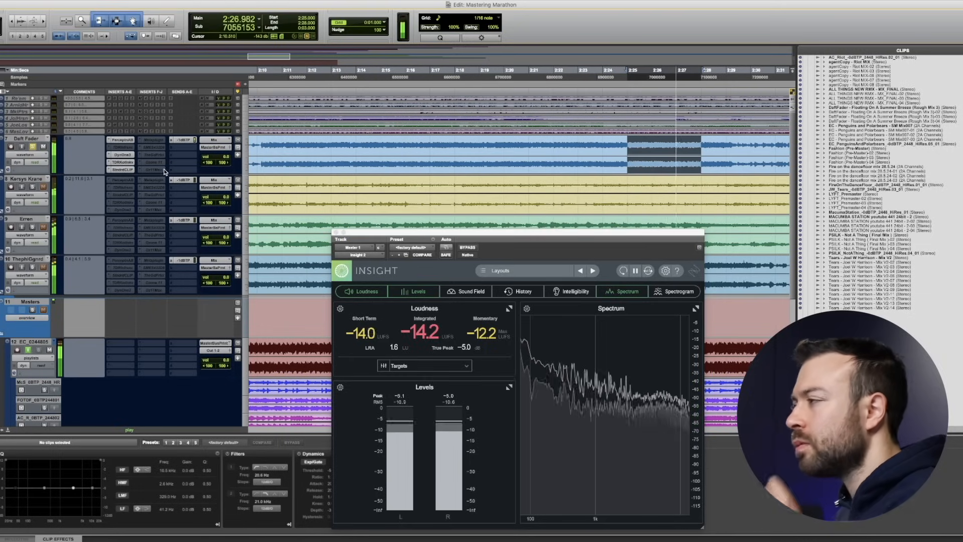
left_click(108, 169)
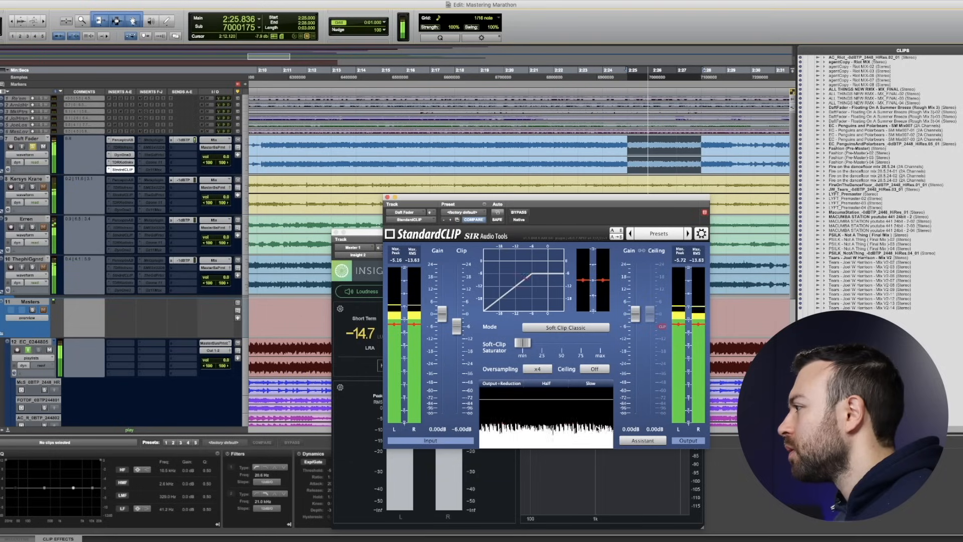
mouse_move(573, 348)
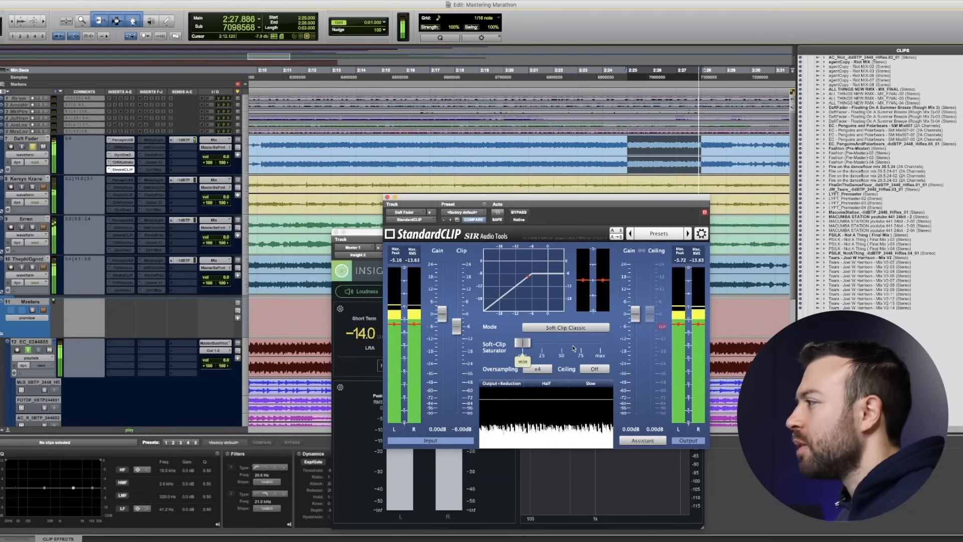
key("space")
left_click(537, 369)
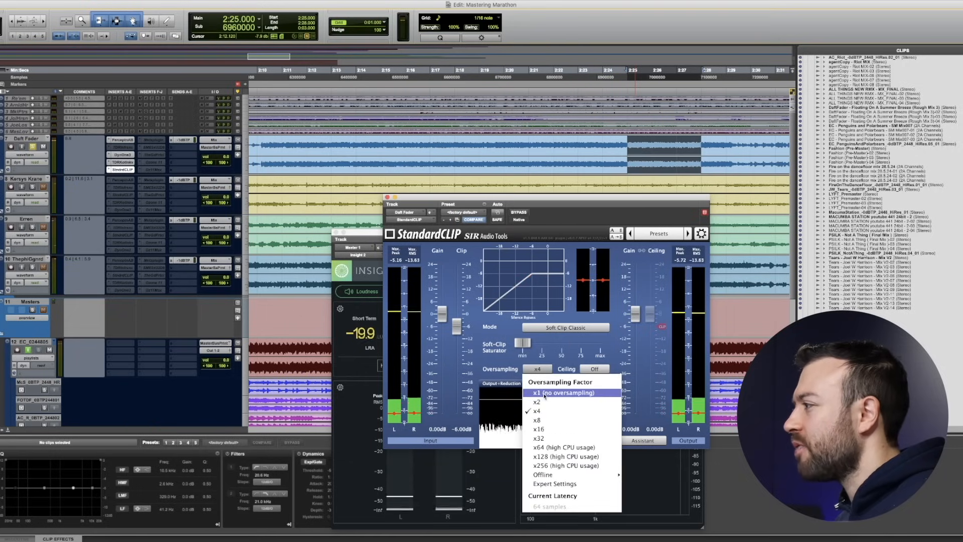
left_click(544, 394)
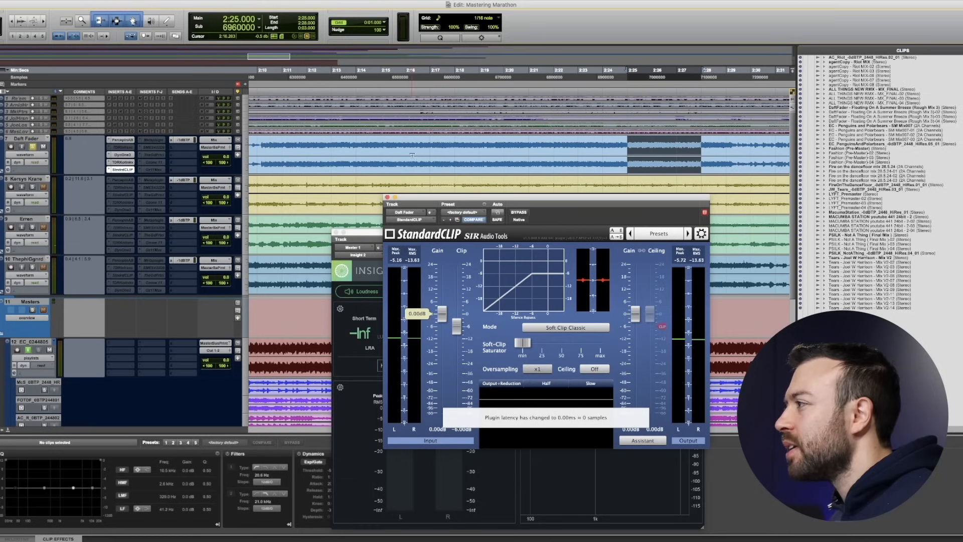
left_click(386, 197)
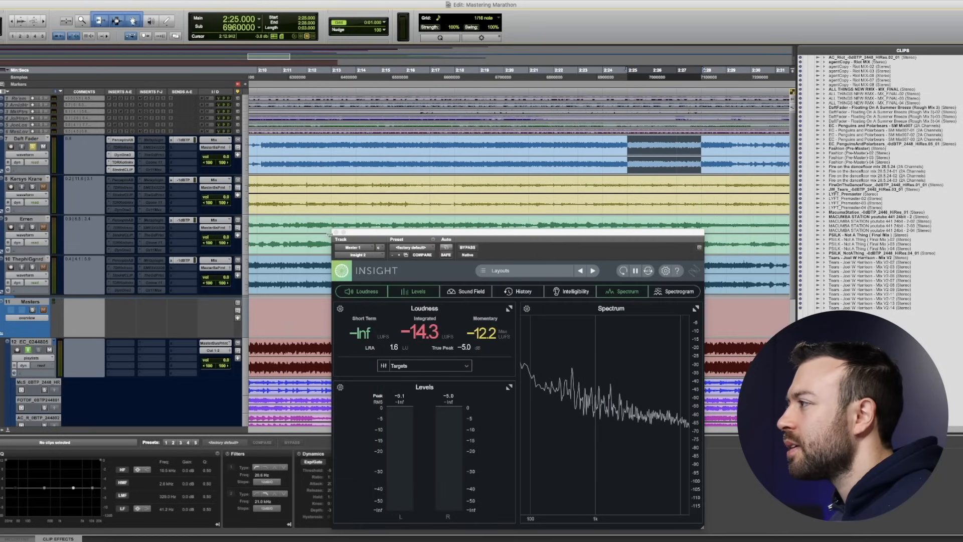
Select the range from about 2:11.3 to 2:25.3 across the tracks and open Insight 2 and Perception AB on Master 1
left_click(335, 232)
key("super+bracketleft")
key("super+bracketleft")
key("super+bracketleft")
left_click_drag(490, 81, 532, 81)
scroll(135, 271, "down", 5)
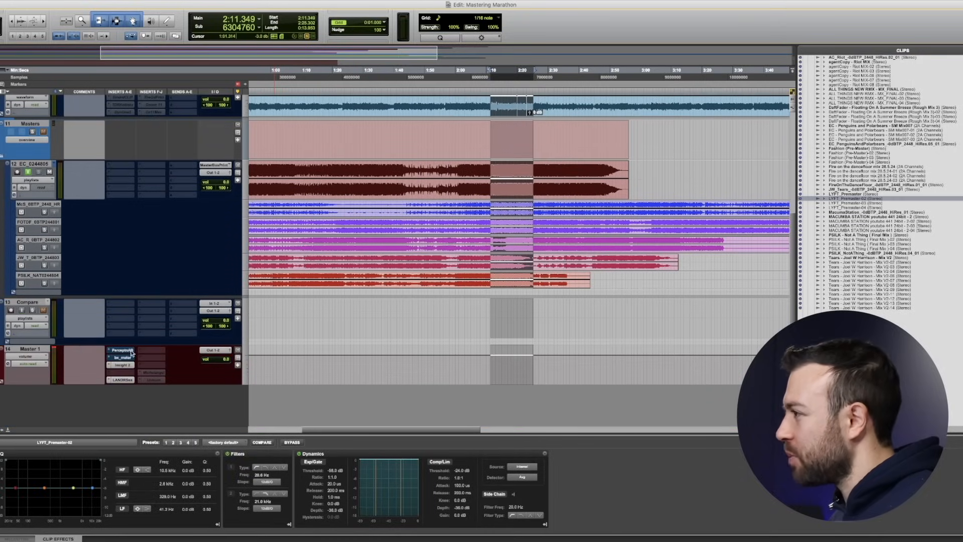
left_click(132, 353)
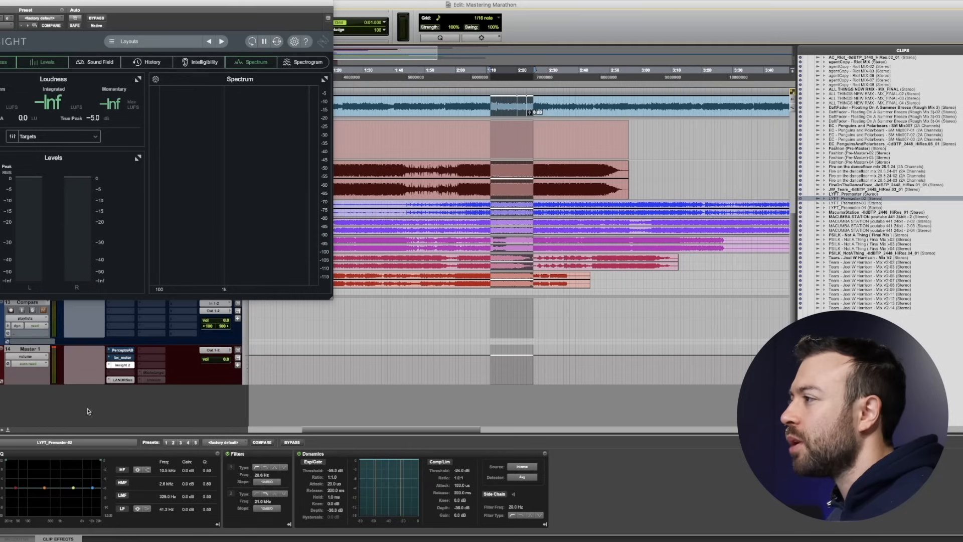
left_click(124, 357)
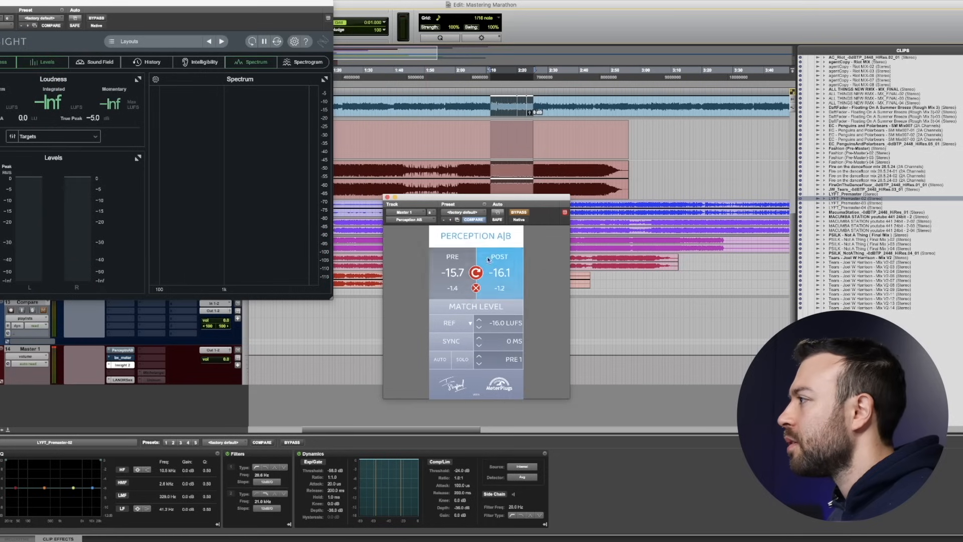
Play the selection, match PRE and POST levels to -16.0 LUFS in Perception AB, compare both states, and close it
key("space")
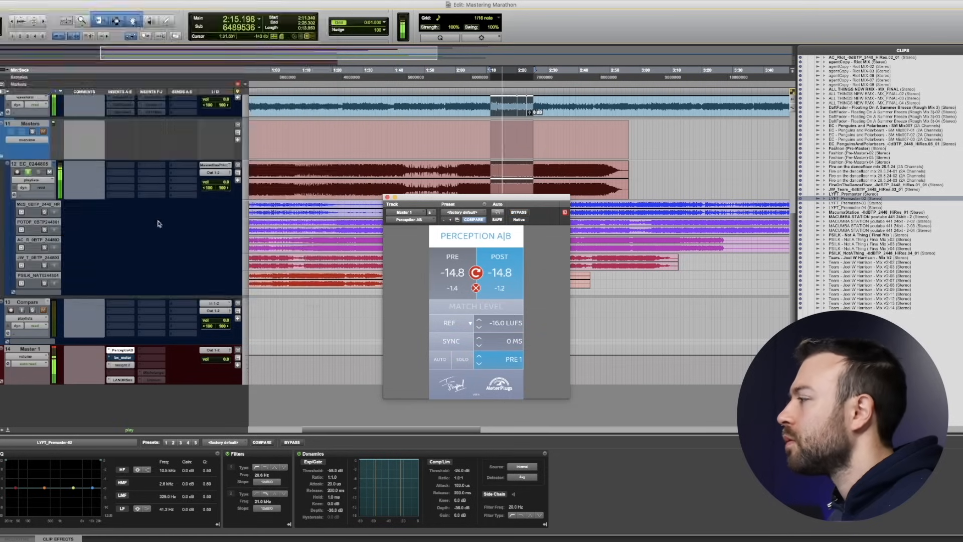
scroll(157, 219, "up", 5)
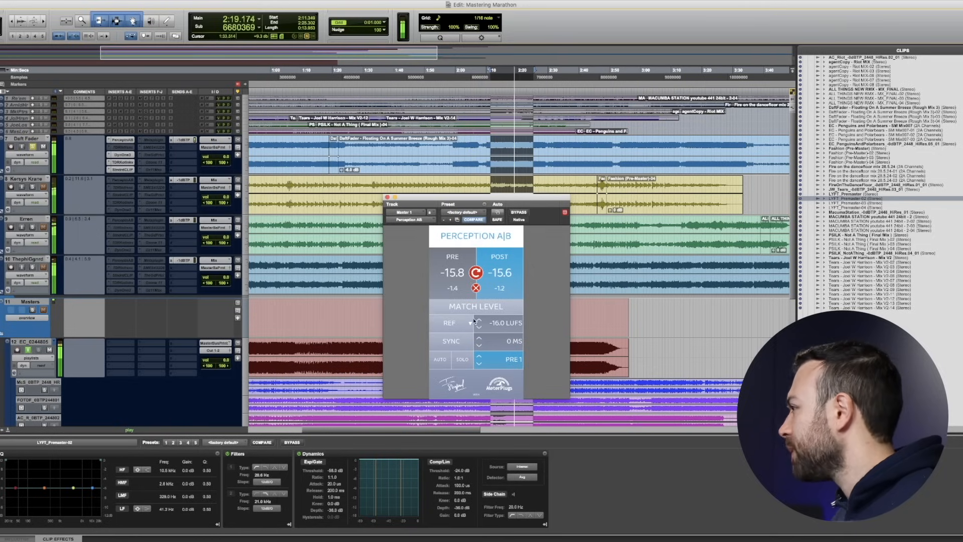
left_click(470, 307)
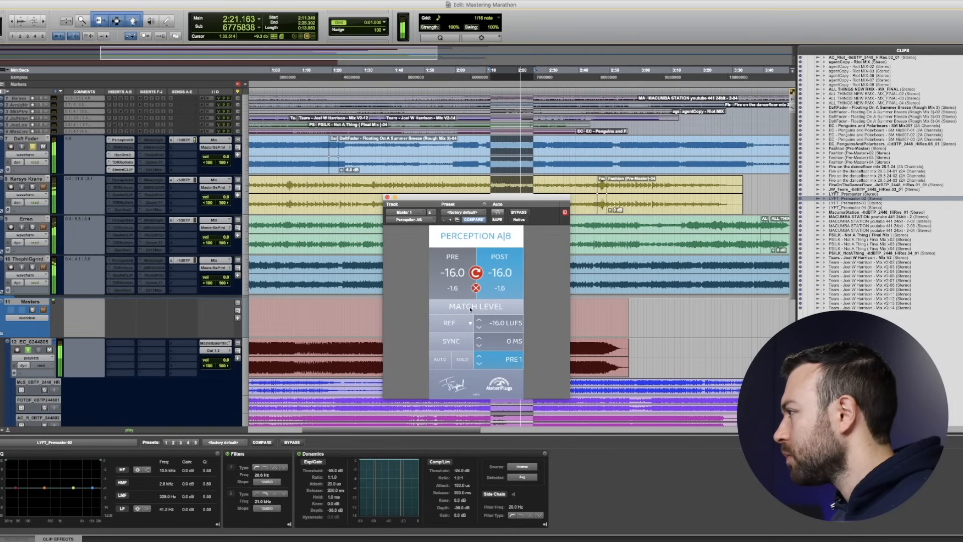
left_click(452, 273)
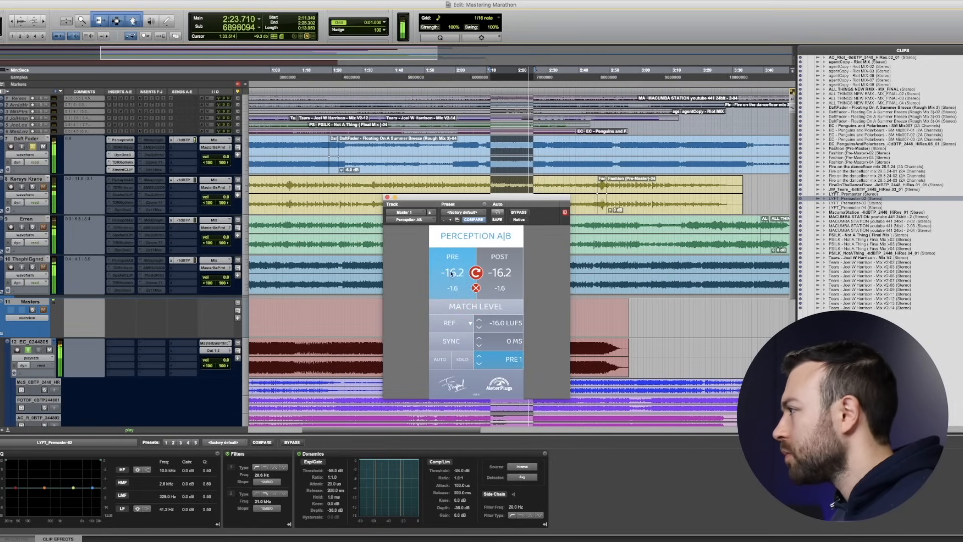
left_click(512, 264)
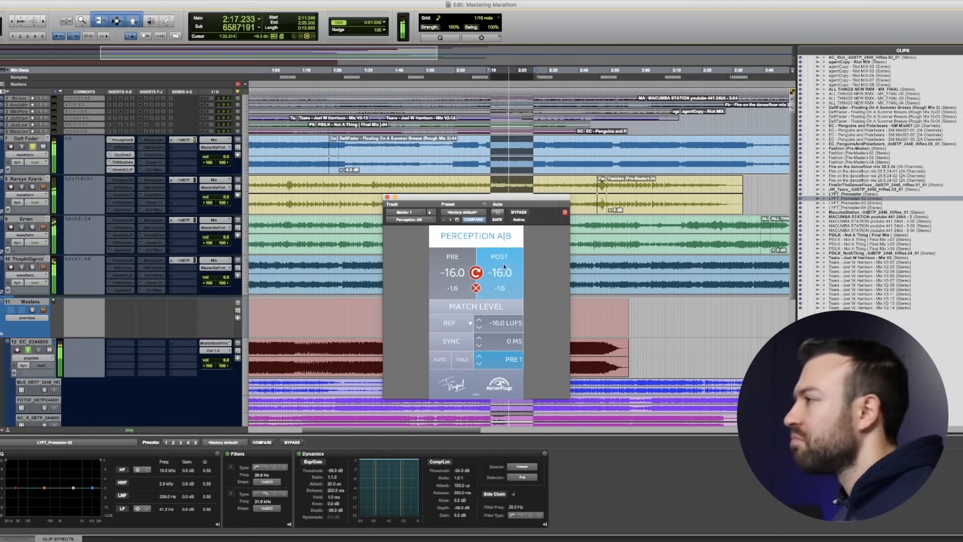
key("space")
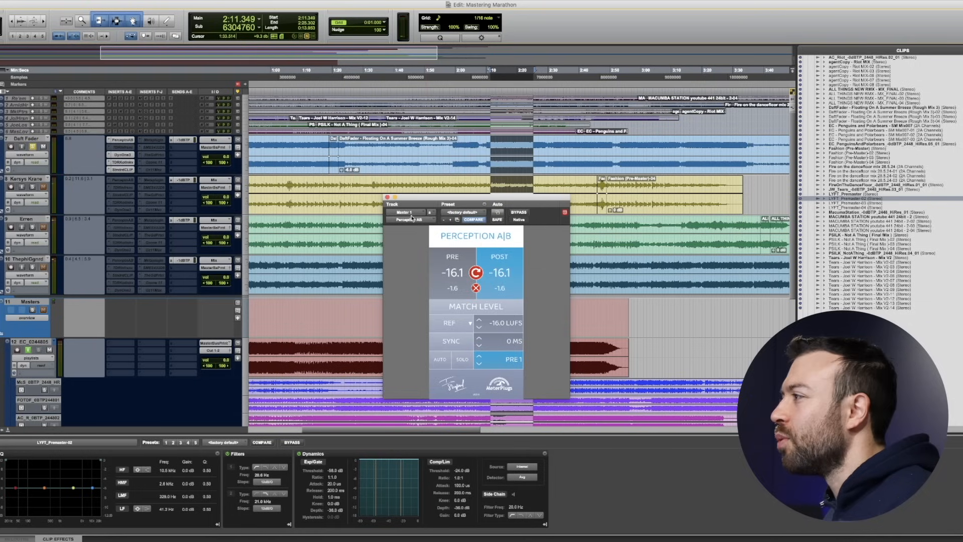
left_click(388, 197)
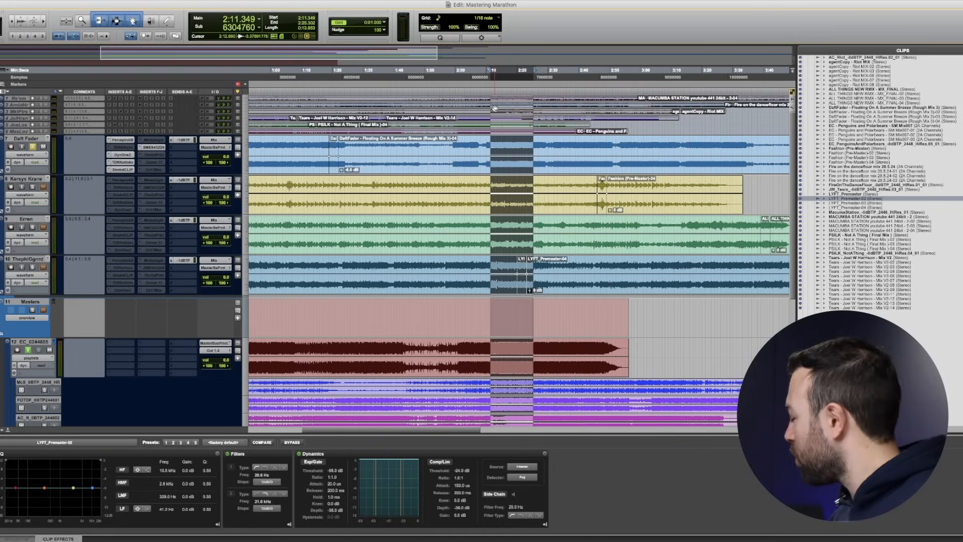
Sweep a boost with the Sontec's middle band, turn it into a slight cut at about 500 Hz, and switch the EQ section to Active
key("space")
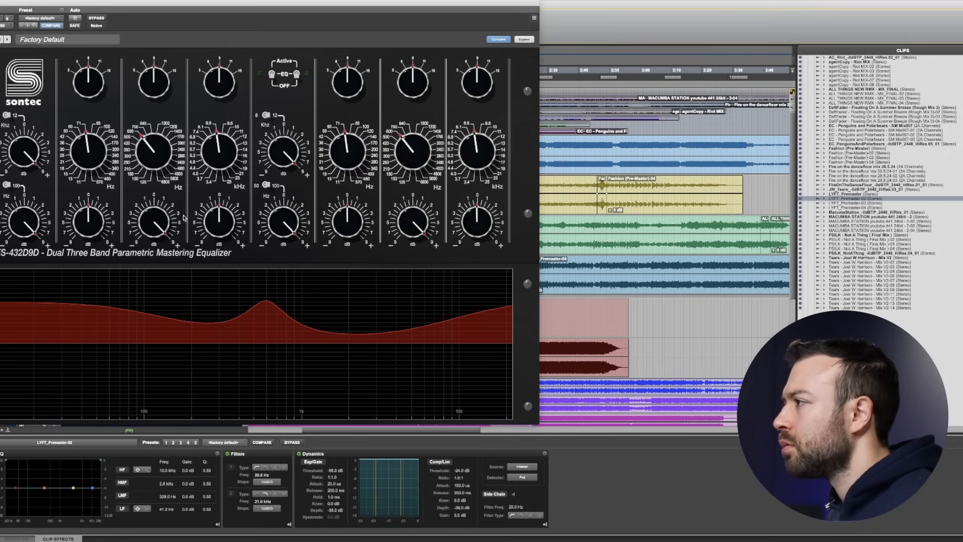
left_click_drag(160, 161, 161, 168)
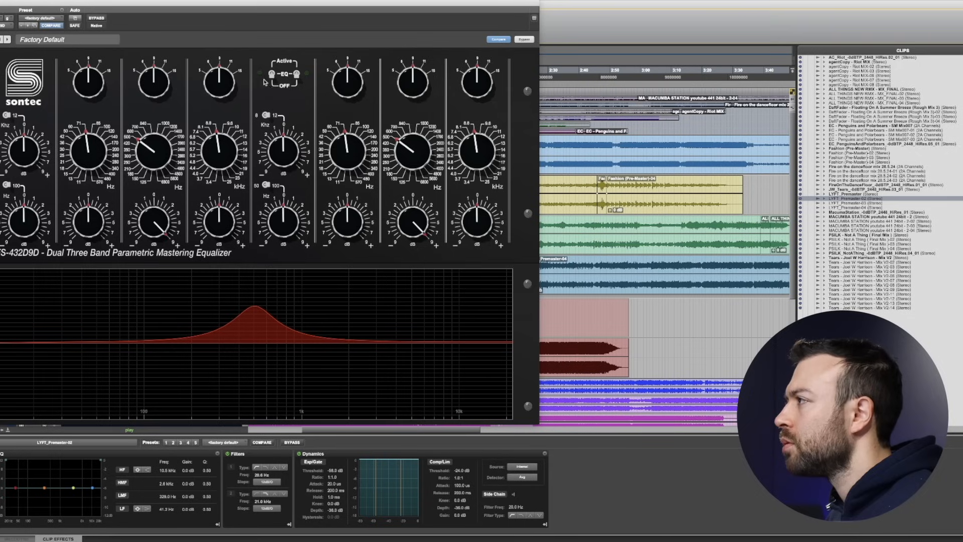
mouse_move(153, 166)
left_mouse_down()
mouse_move(150, 143)
mouse_move(151, 190)
mouse_move(154, 165)
left_mouse_up()
left_click_drag(170, 215, 161, 279)
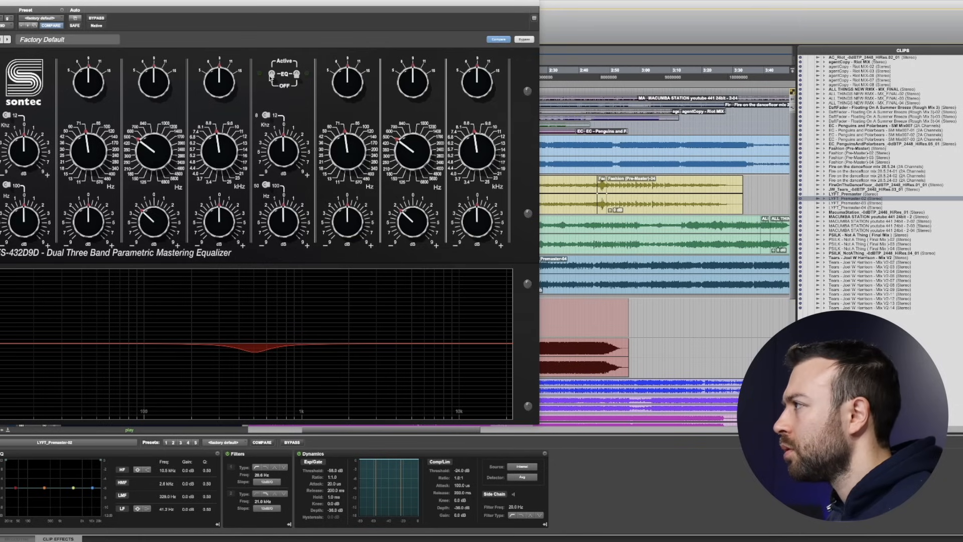
left_click(271, 76)
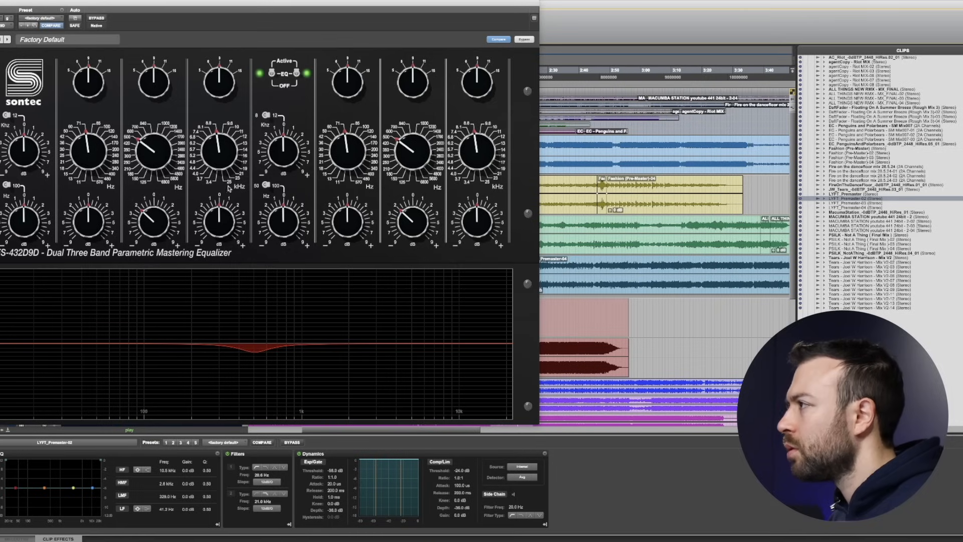
Reset the middle band's gain and make the slight cut near 470 Hz with the Sontec's low band instead
left_click(166, 229, "alt")
left_click_drag(83, 155, 83, 107)
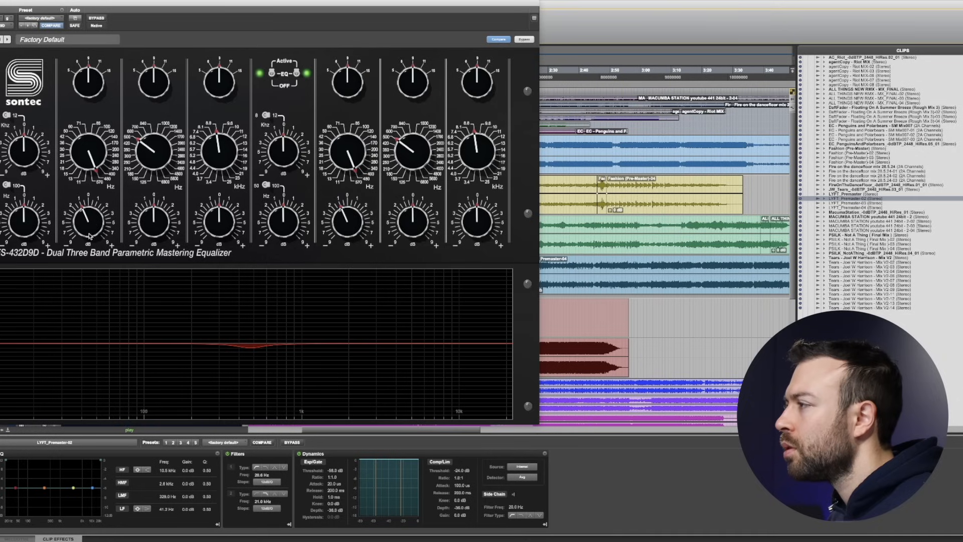
left_click_drag(87, 228, 84, 236)
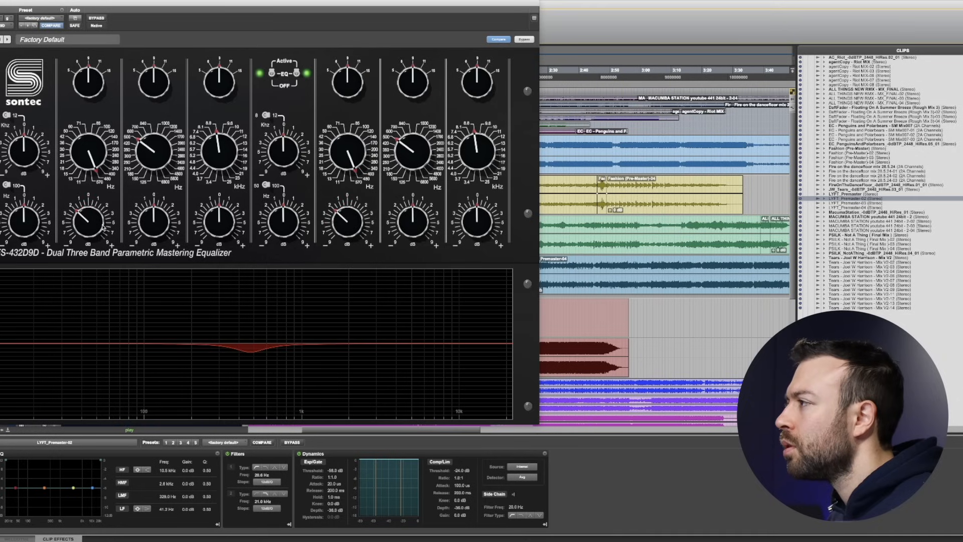
Add a gentle middle-band boost just above 1 kHz and broaden the bandwidth of the low and middle bands
left_click_drag(169, 154, 164, 149)
left_click_drag(160, 214, 163, 205)
left_click_drag(157, 91, 162, 177)
left_click_drag(82, 89, 73, 308)
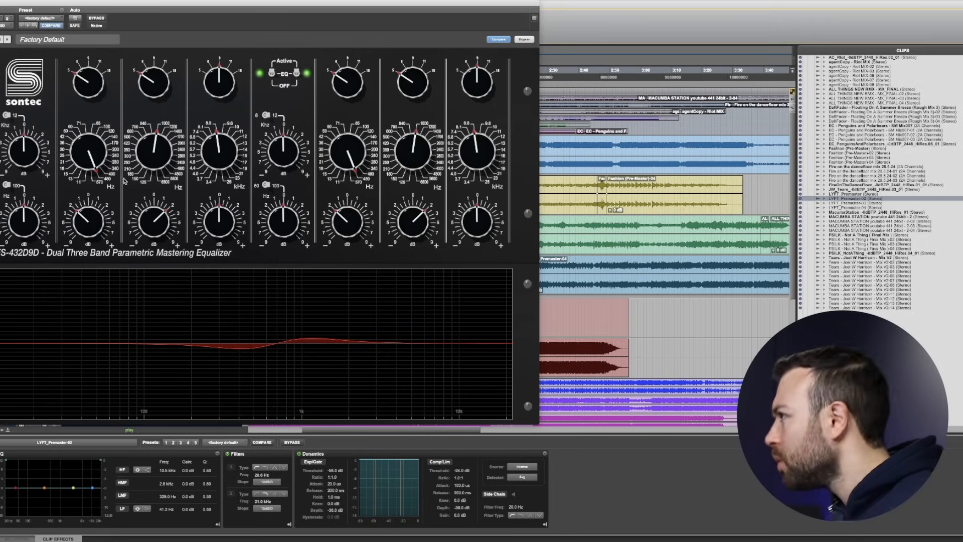
Compare Daft Fader with the Sontec EQ bypassed and active, and close the equalizer
left_click(96, 19)
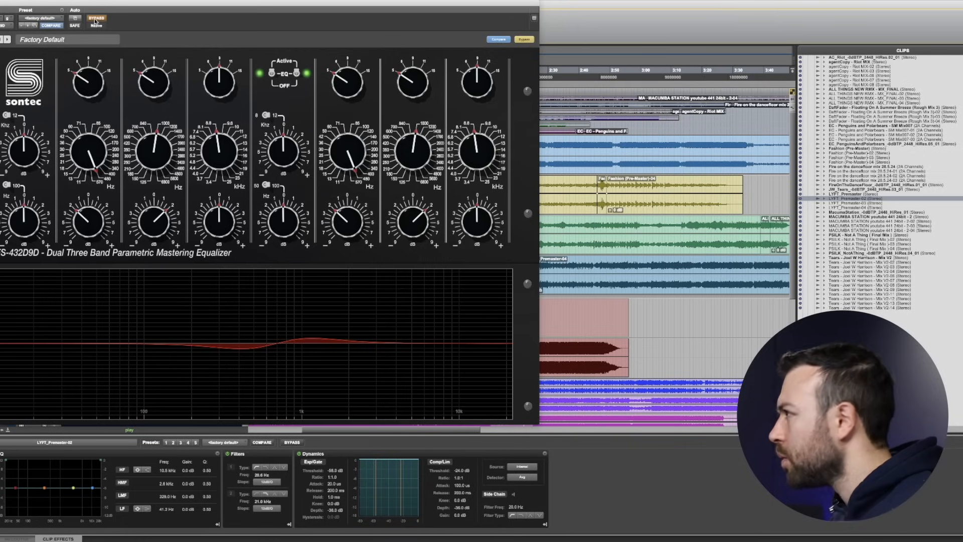
left_click(95, 20)
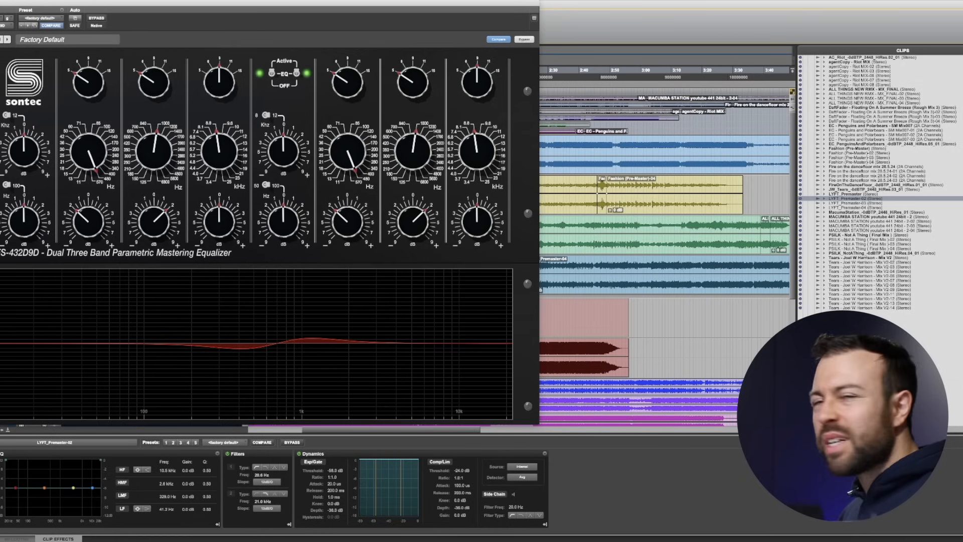
key("super+w")
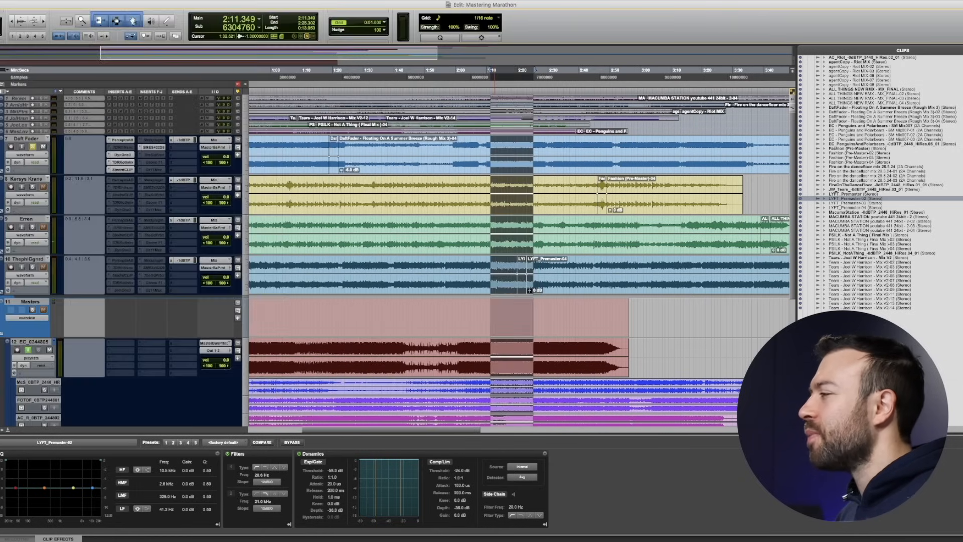
Reopen the Sontec MES-432D9D on Daft Fader to review its band settings and curve, and close it
scroll(338, 287, "down", 5)
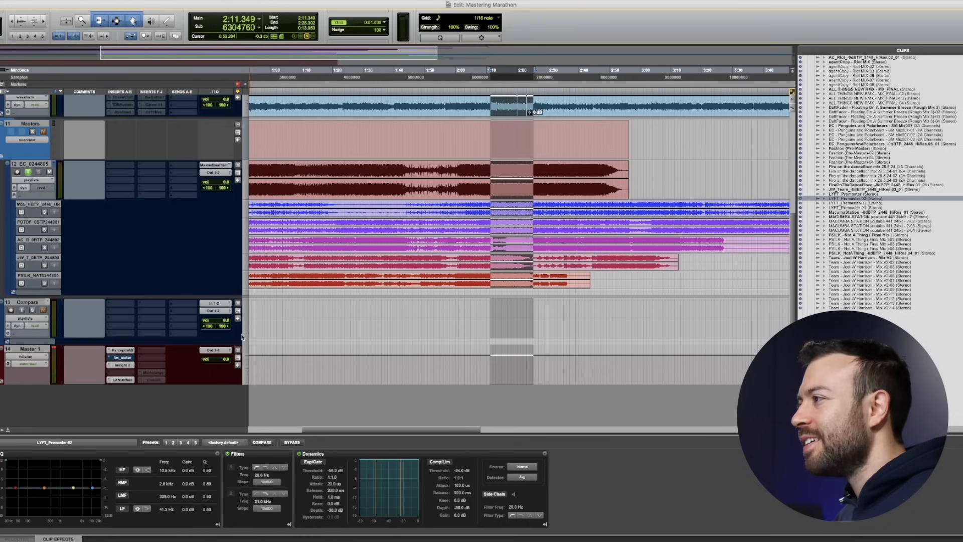
scroll(144, 329, "up", 5)
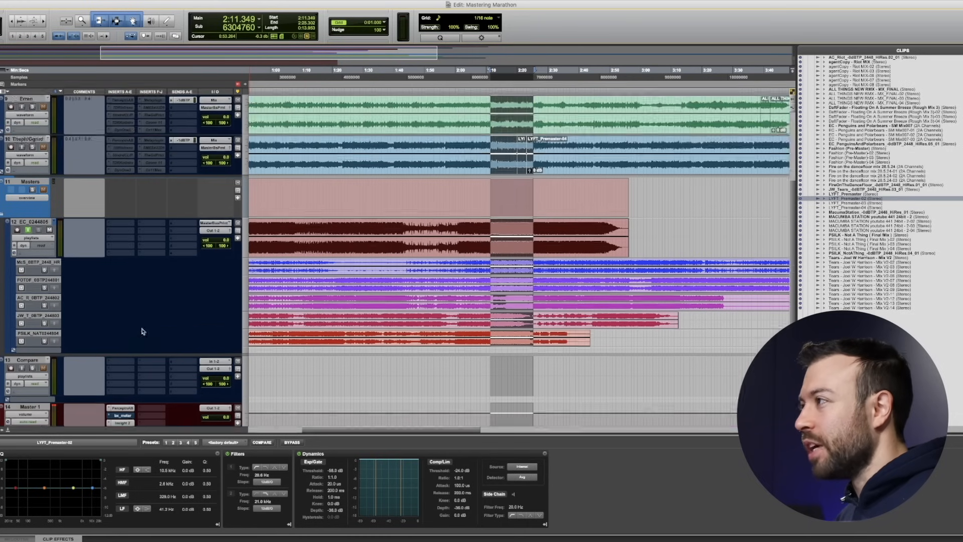
left_click(153, 147)
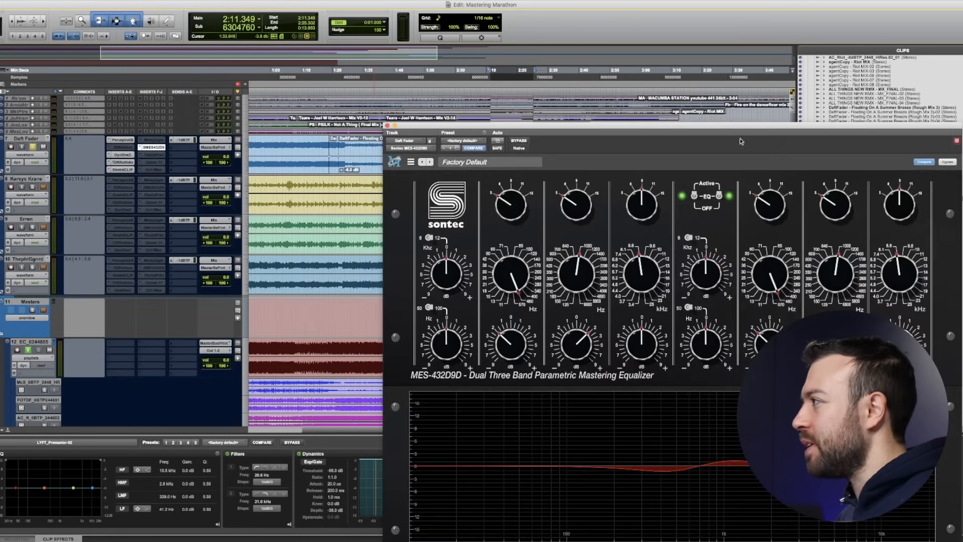
left_click_drag(729, 132, 387, 48)
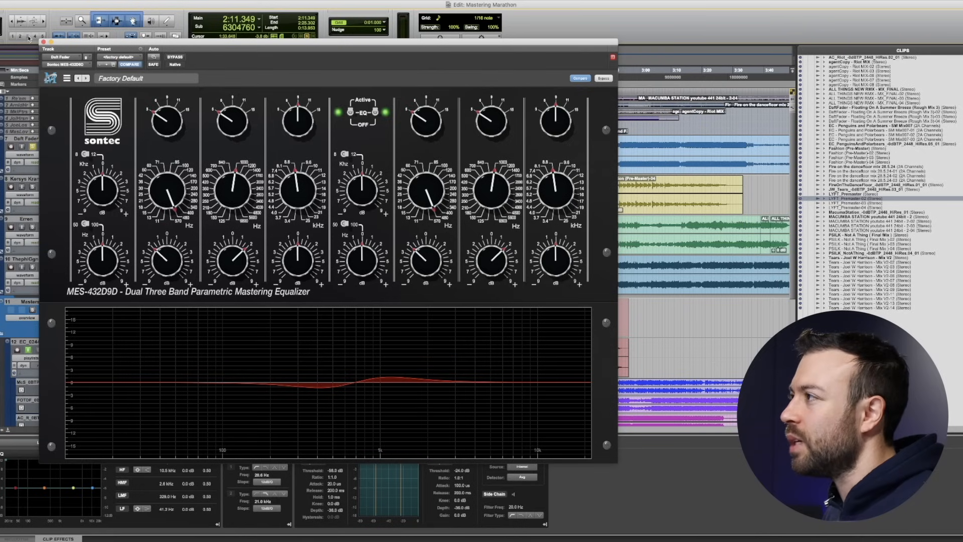
left_click(43, 42)
Reset Perception AB's readings on Master 1 while the selection plays, and match the PRE and POST levels again
scroll(143, 368, "down", 5)
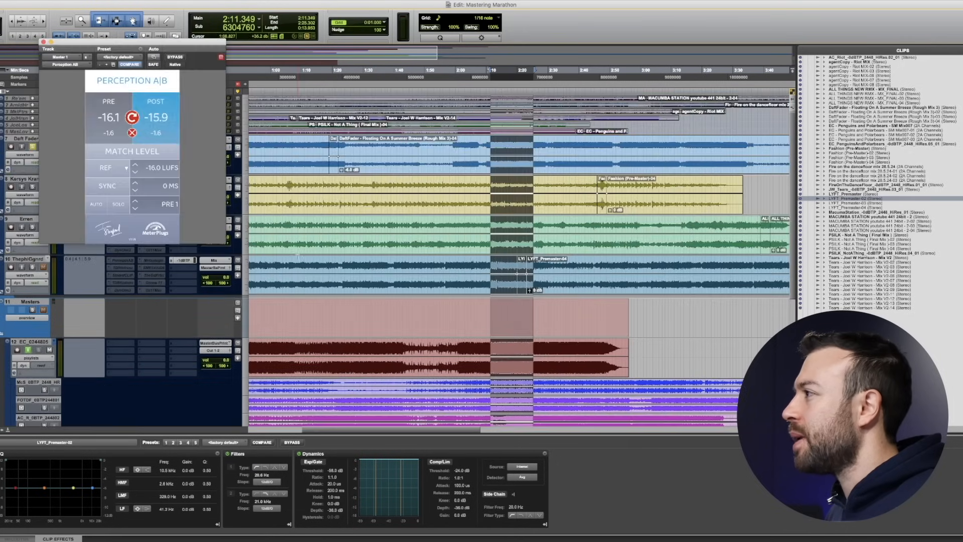
left_click(133, 117)
left_click(133, 117)
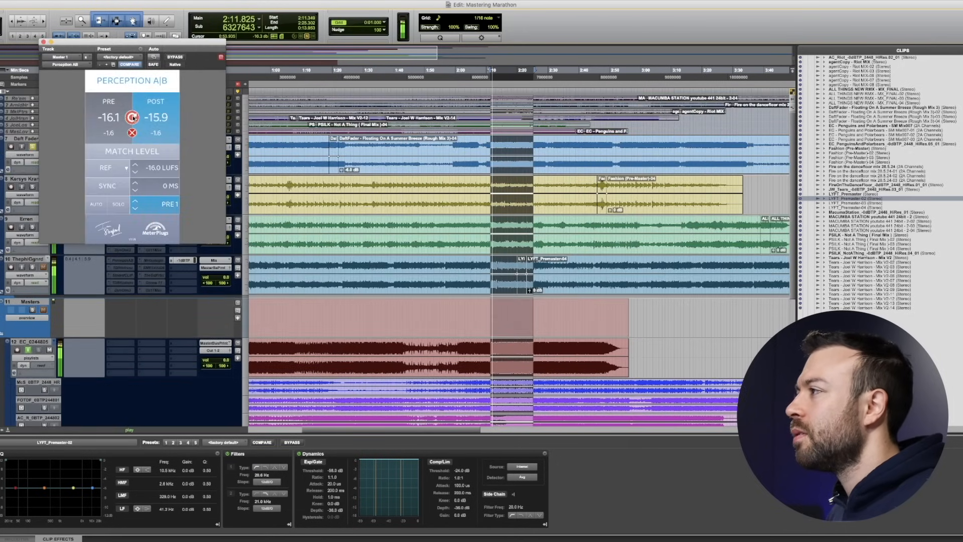
left_click(141, 149)
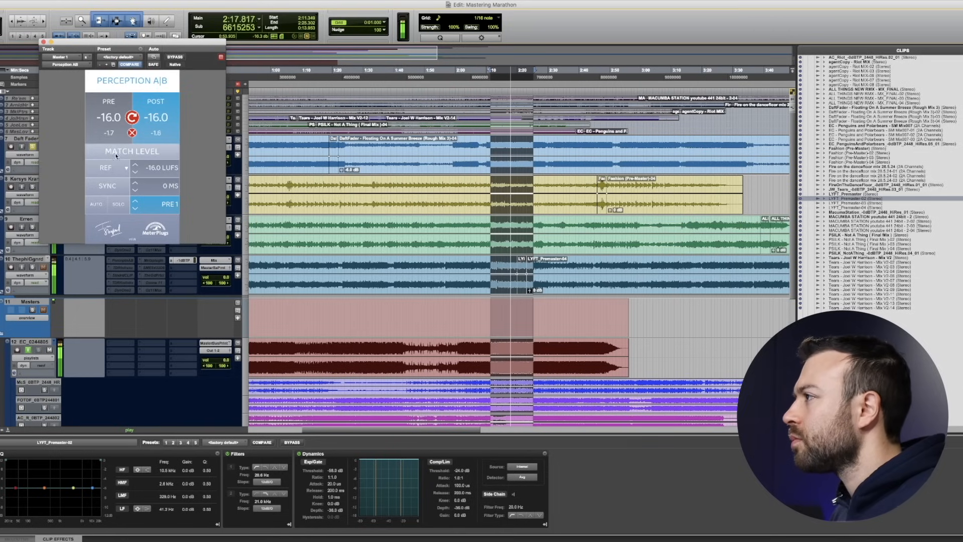
Compare the level-matched PRE and POST versions of Daft Fader during playback, stop, and close Perception AB
left_click(131, 117)
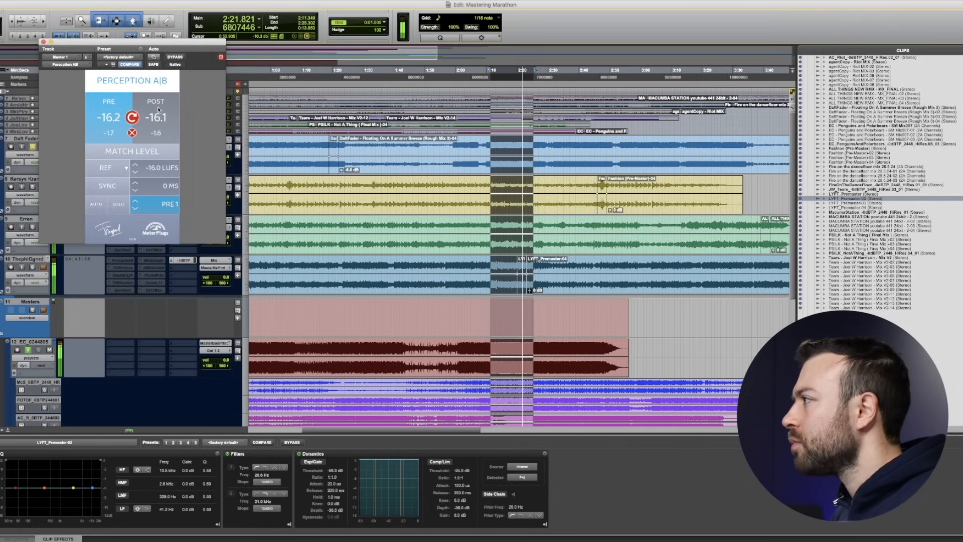
left_click(158, 109)
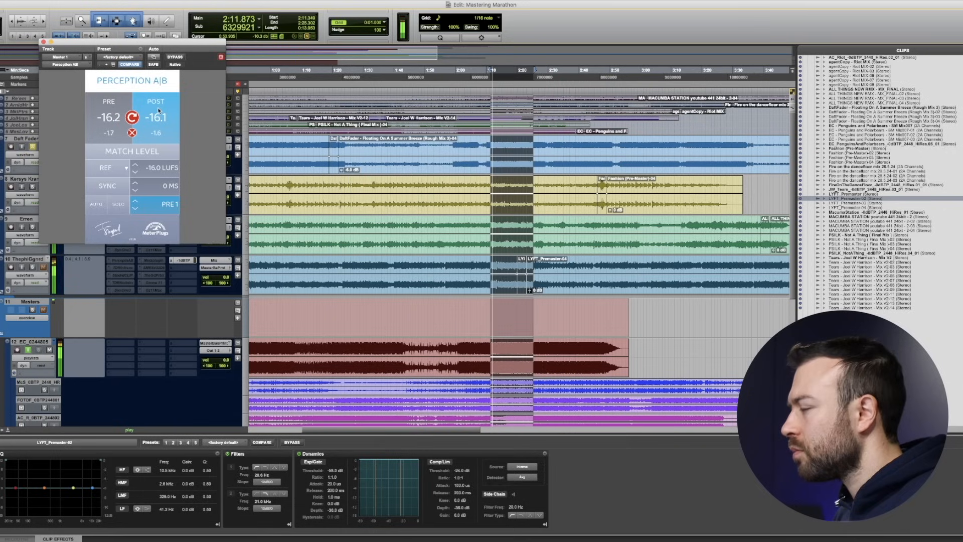
left_click(113, 115)
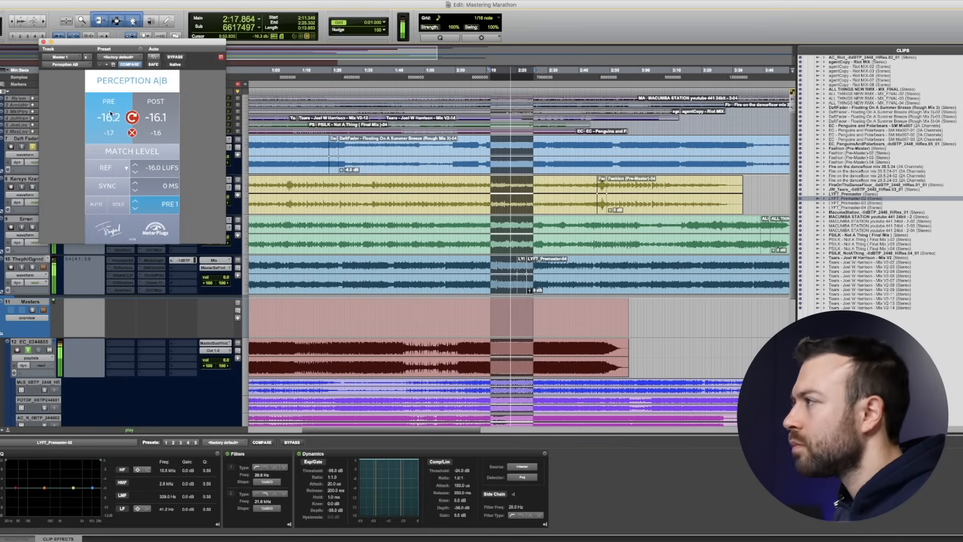
key("space")
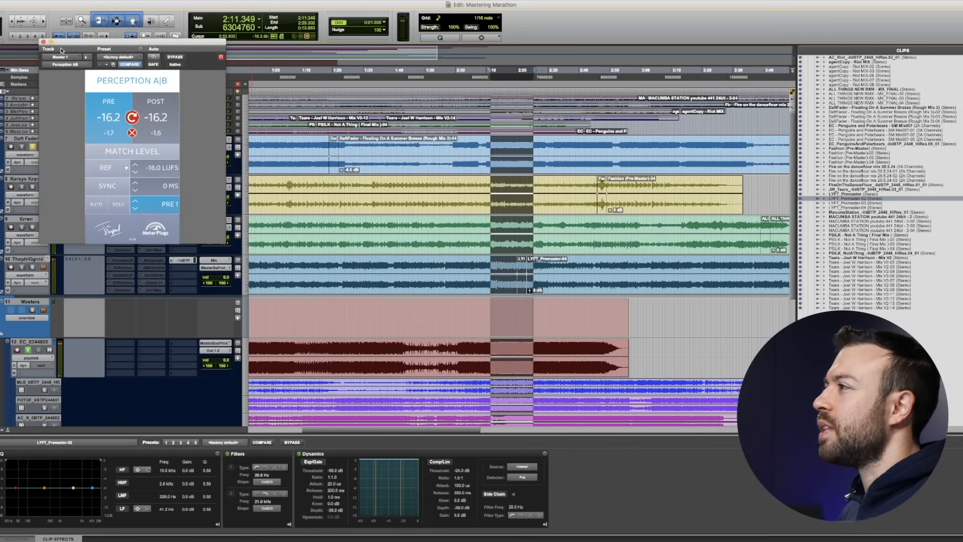
left_click(44, 43)
Open Ozone 11 on Daft Fader and remove the Clarity and Stabilizer modules from its chain
scroll(132, 258, "down", 5)
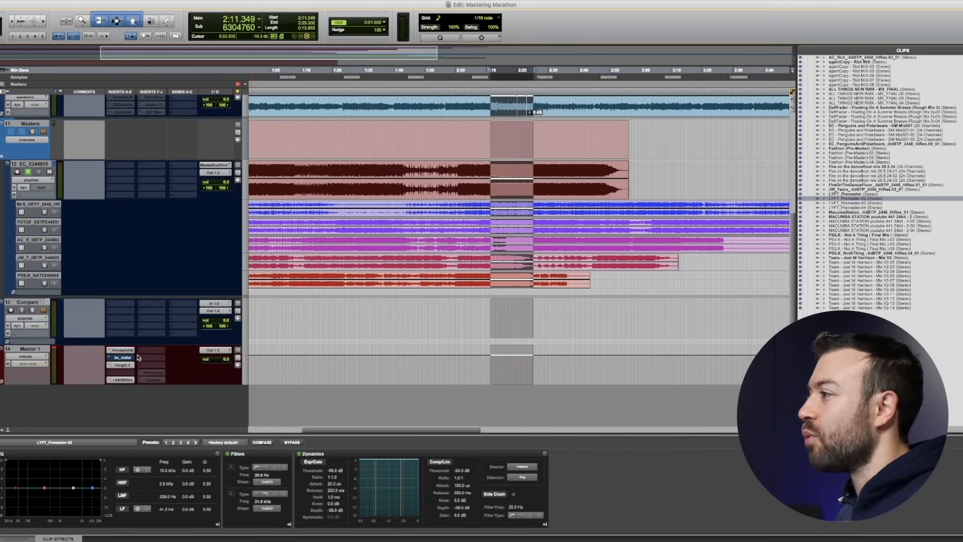
scroll(144, 286, "up", 5)
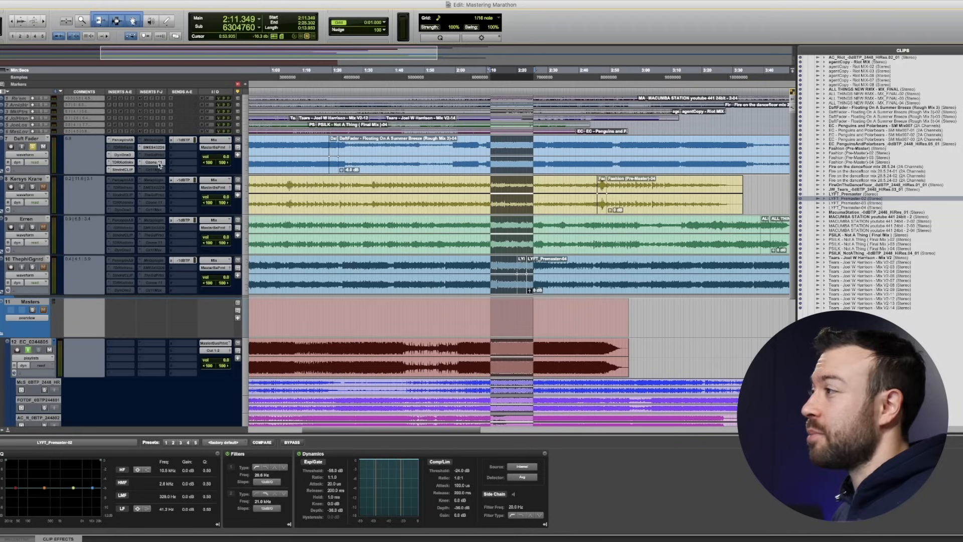
left_click(159, 162)
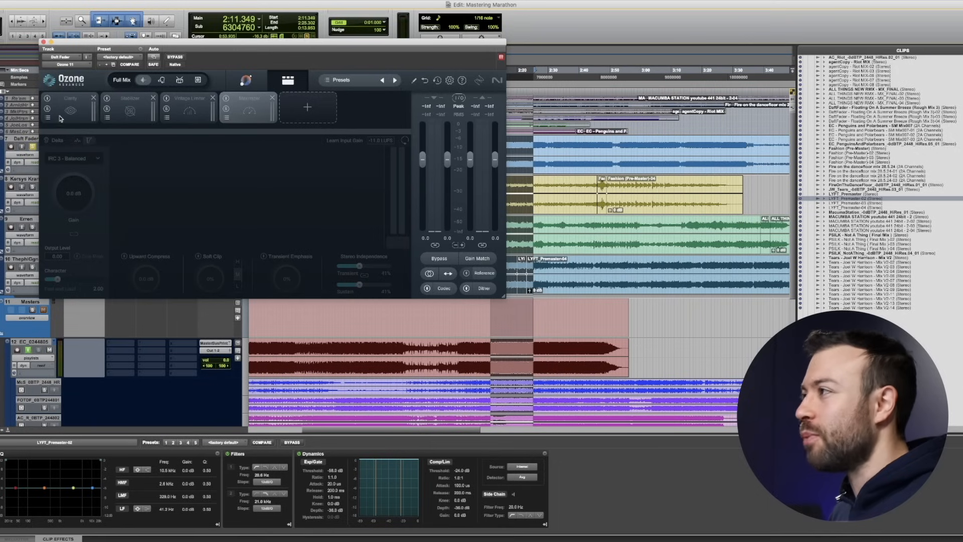
left_click(92, 98)
left_click(92, 97)
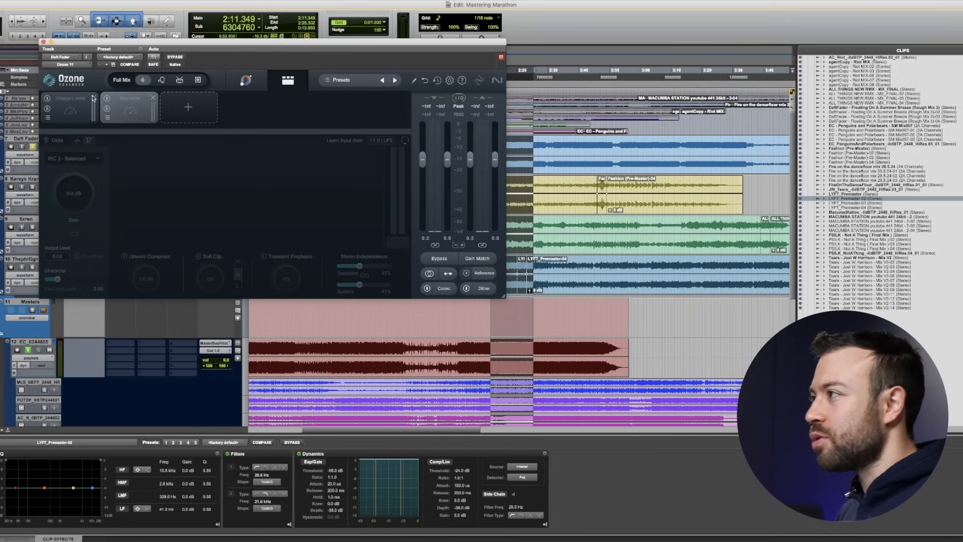
Enable Ozone's Vintage Limiter, move the plug-in window off the track, and select Daft Fader's three-second clip at 1:19
left_click(75, 119)
left_click(48, 99)
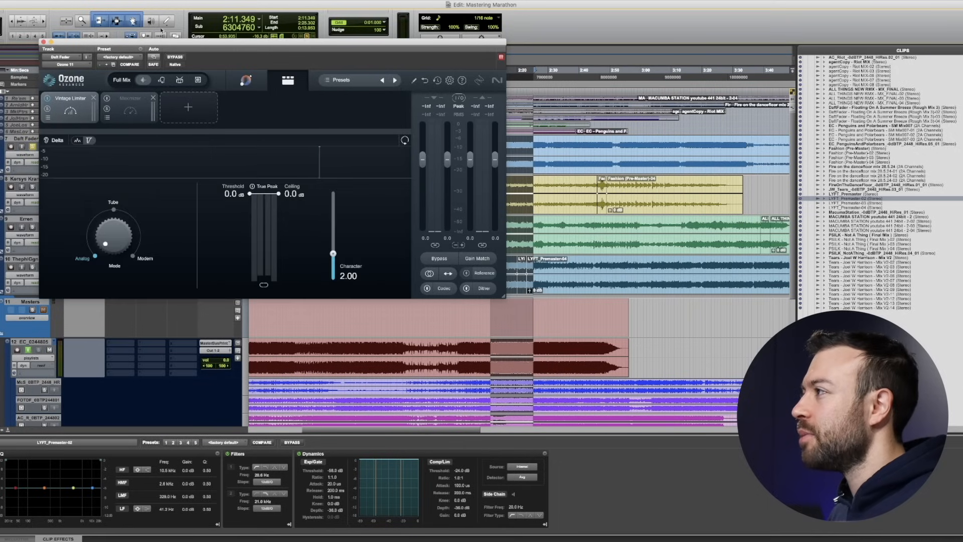
left_click_drag(162, 47, 539, 191)
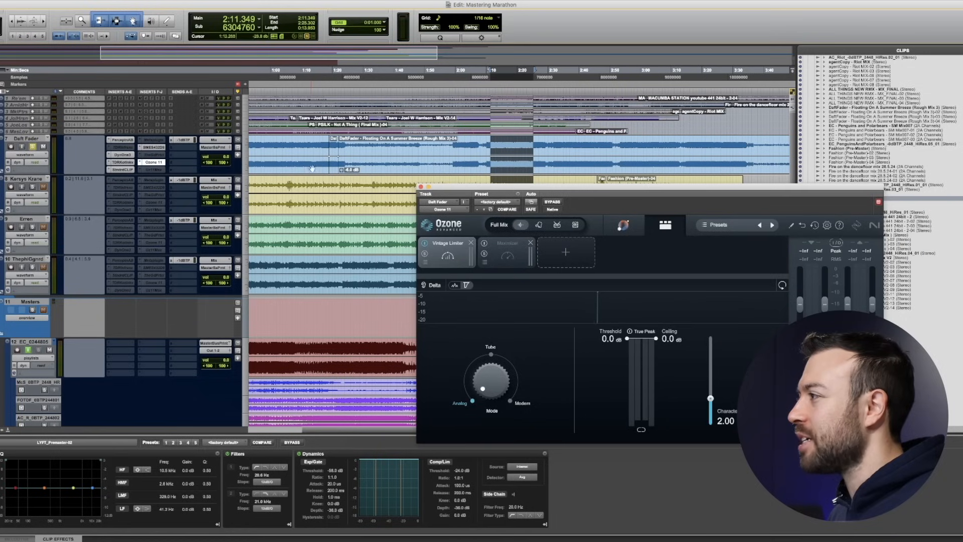
left_click(333, 170)
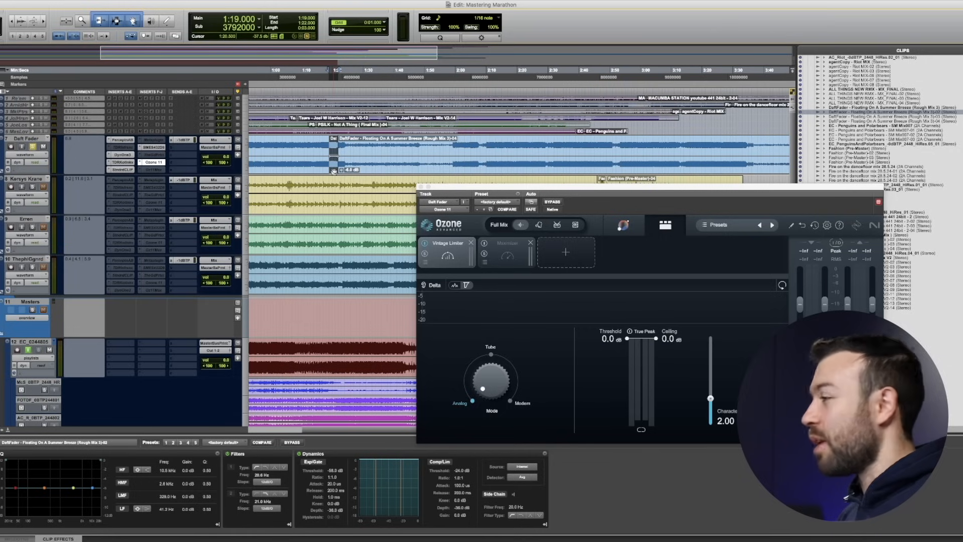
Move Ozone's window clear of its meters, play the selected Daft Fader clip, and enable Delta listening on the Vintage Limiter
left_click_drag(515, 191, 206, 197)
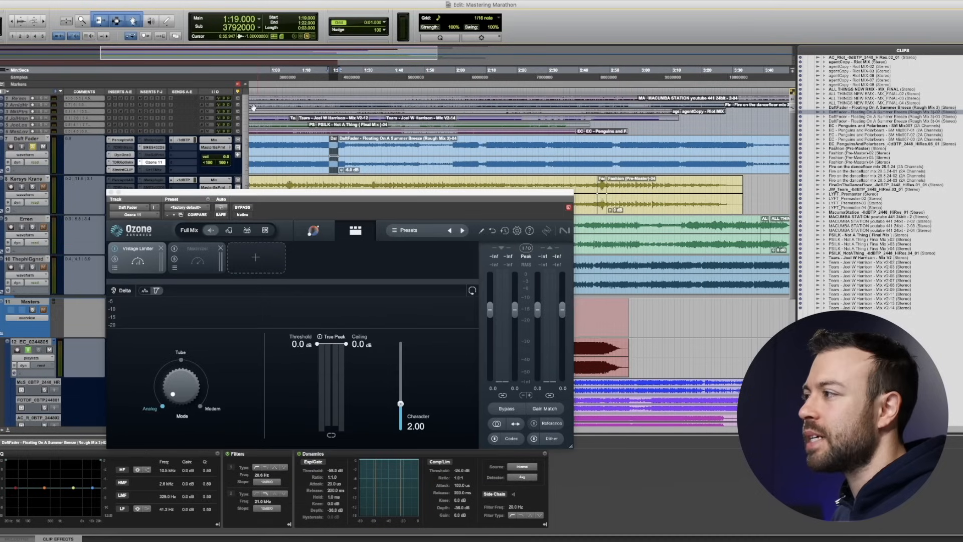
key("space")
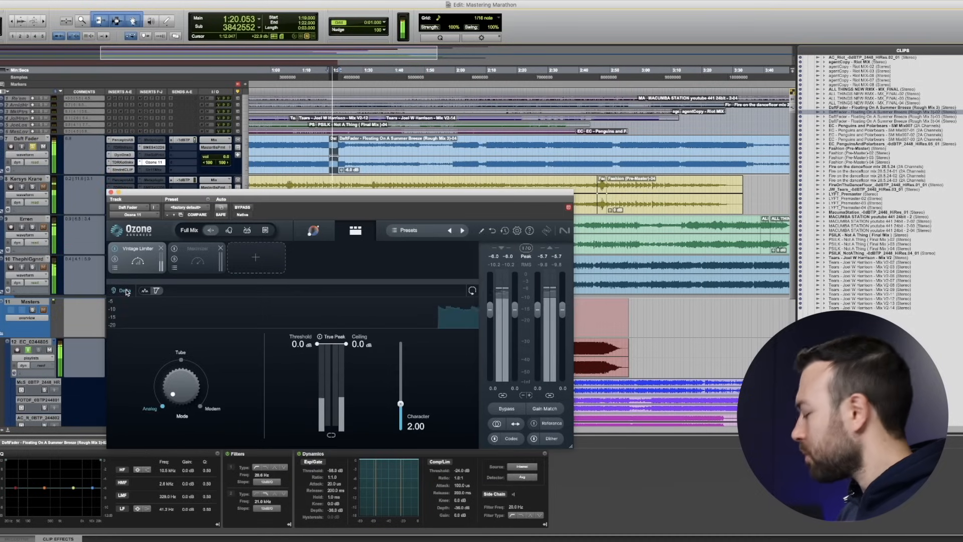
left_click(125, 291)
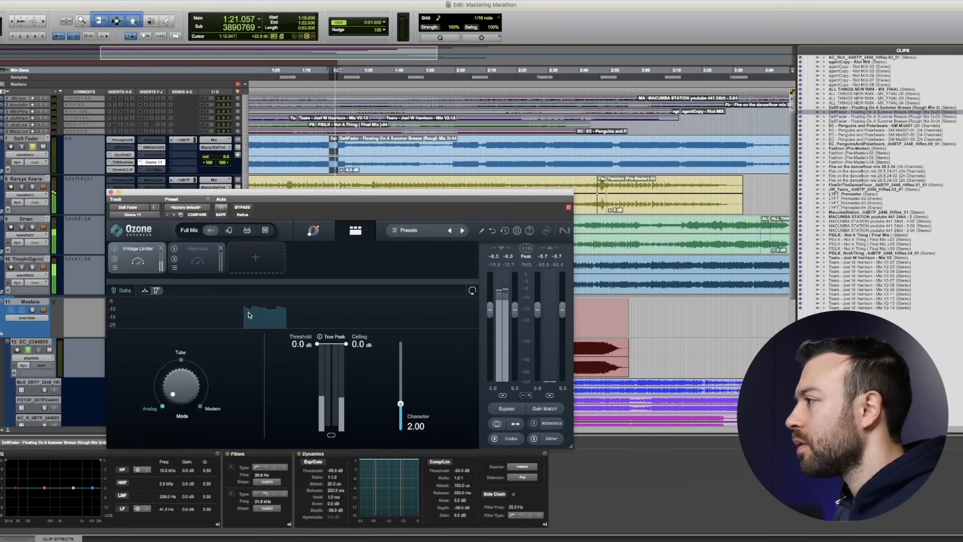
Lower the Vintage Limiter's threshold to -7 dB while listening, and refine it to -6.5 dB
left_click_drag(289, 349, 290, 401)
double_click(294, 395)
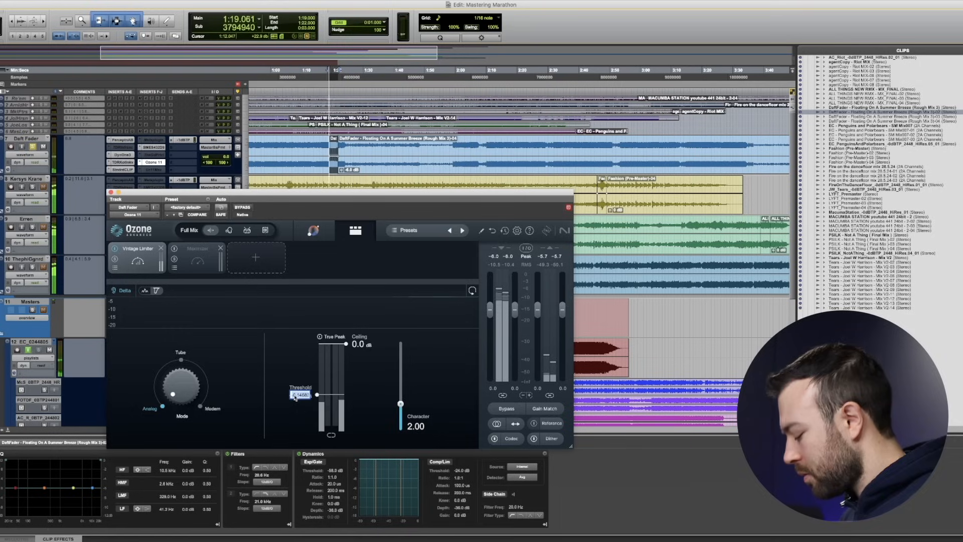
type("-7")
key("Return")
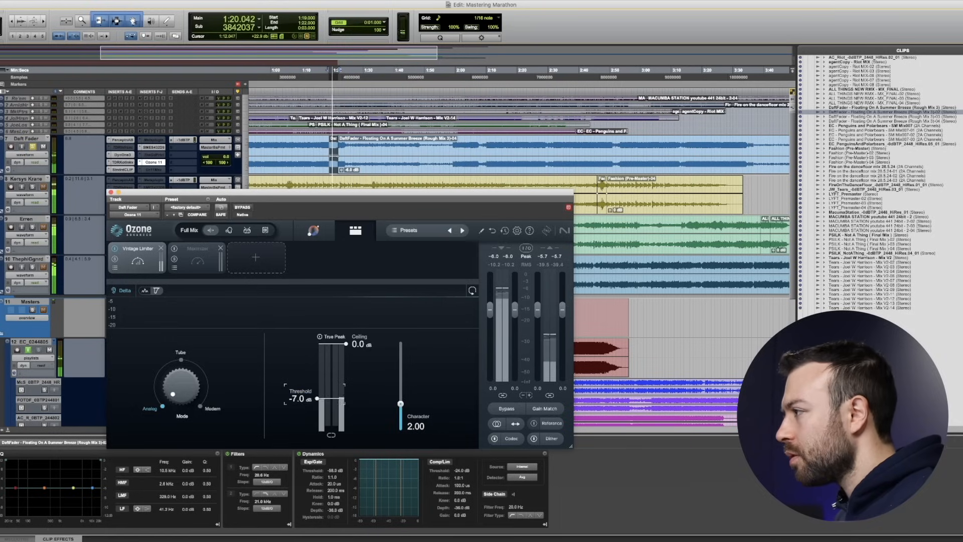
double_click(299, 399)
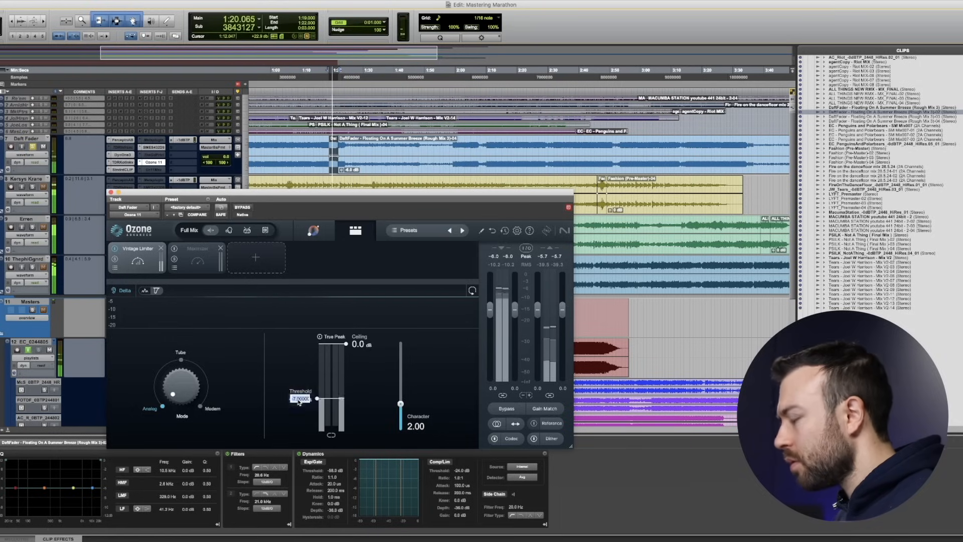
type("-6.5")
key("Return")
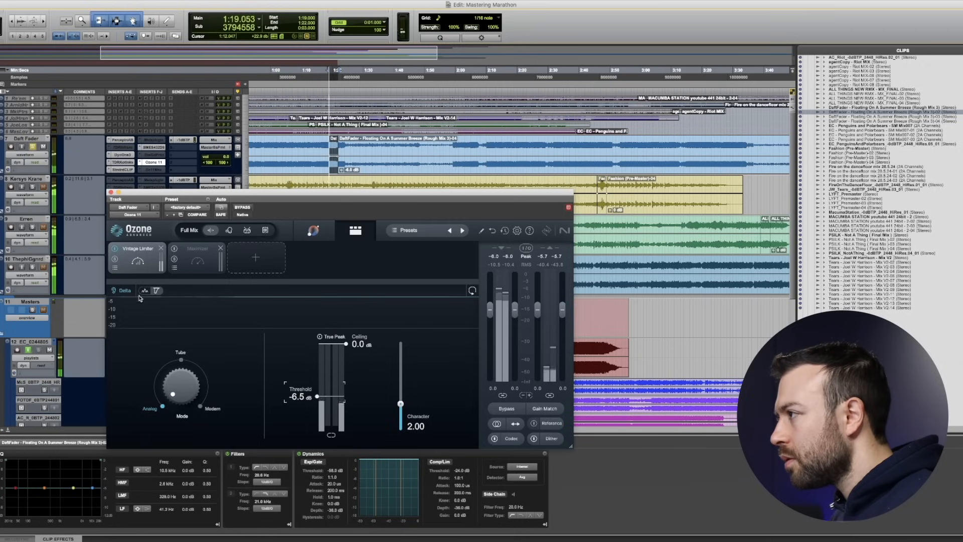
Enable Ozone's Maximizer, try +2.0 dB of gain, settle on +1.2 dB, and close the plug-in
left_click(197, 256)
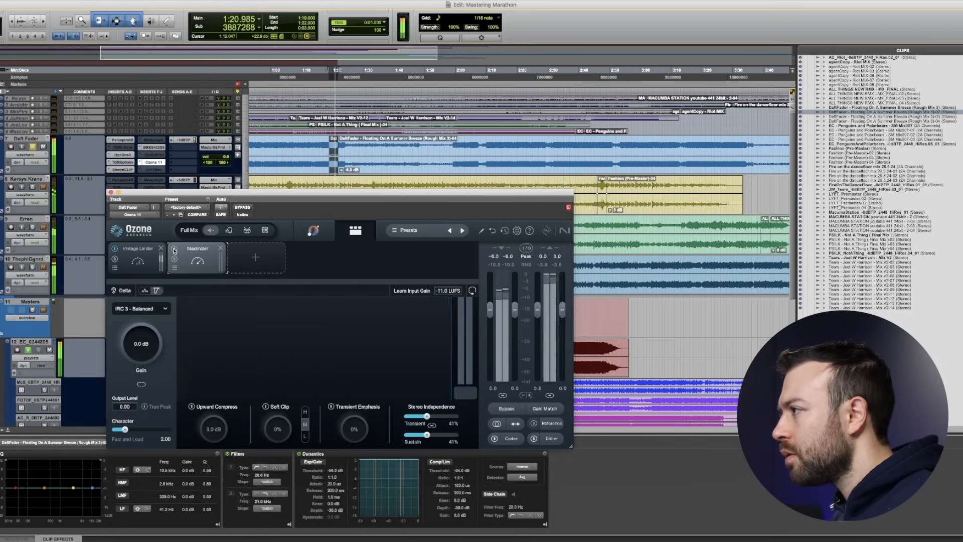
double_click(142, 343)
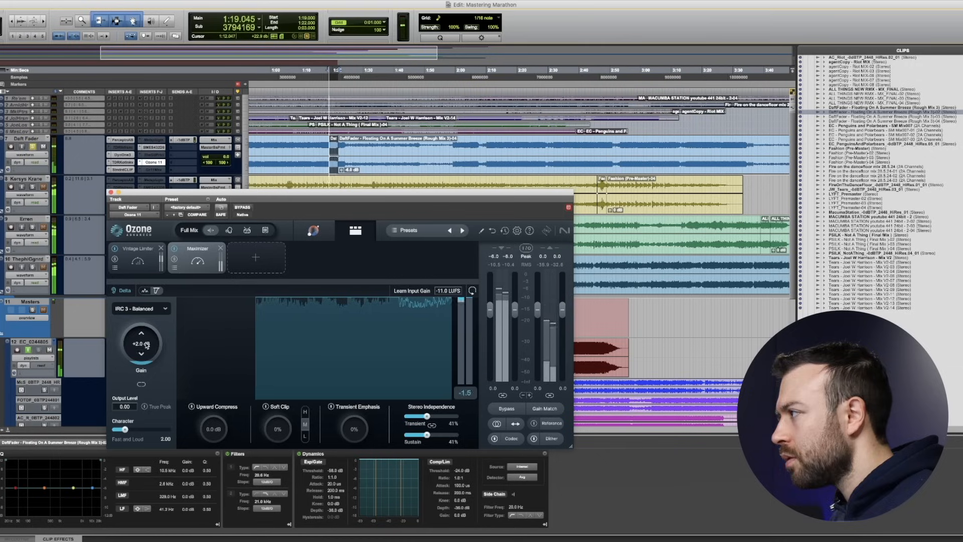
type("2")
key("Return")
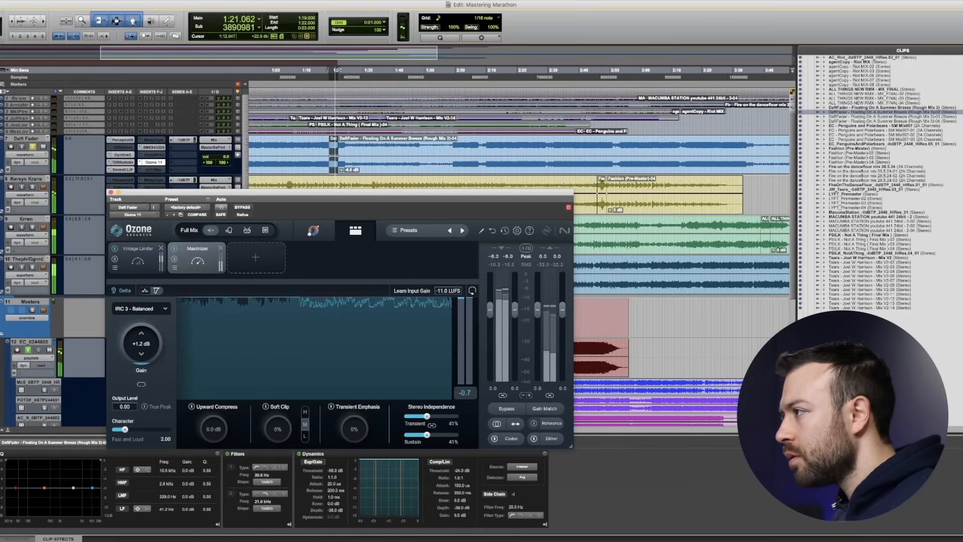
left_click(111, 193)
Open Insight 2 on Master 1, place it beside the tracks, check the playing selection's loudness, and stop playback
scroll(118, 372, "down", 5)
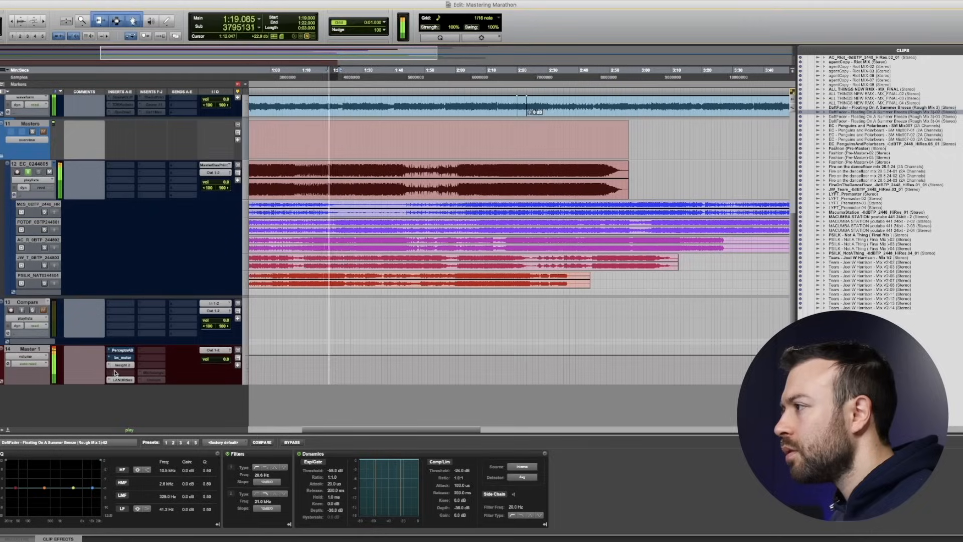
left_click(121, 365)
scroll(120, 370, "right", 5)
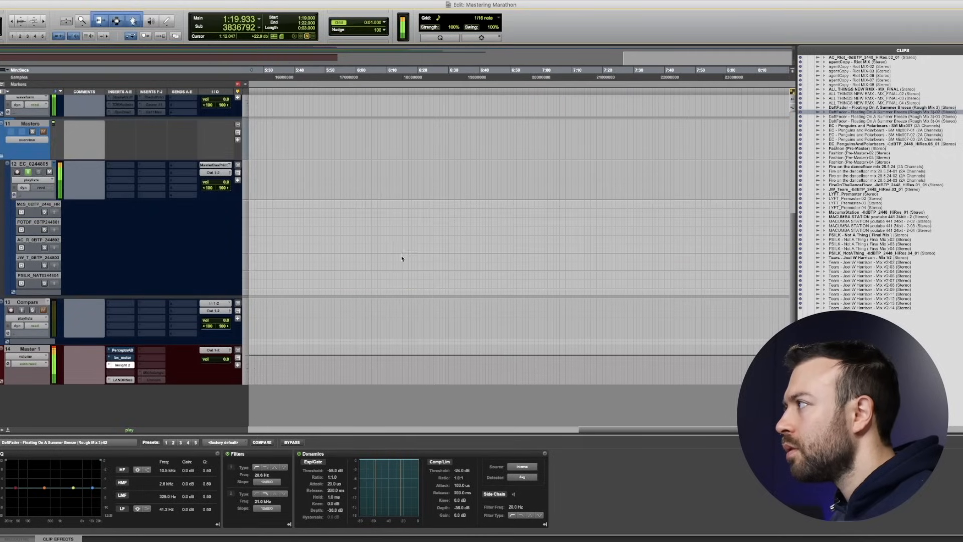
scroll(492, 266, "up", 5)
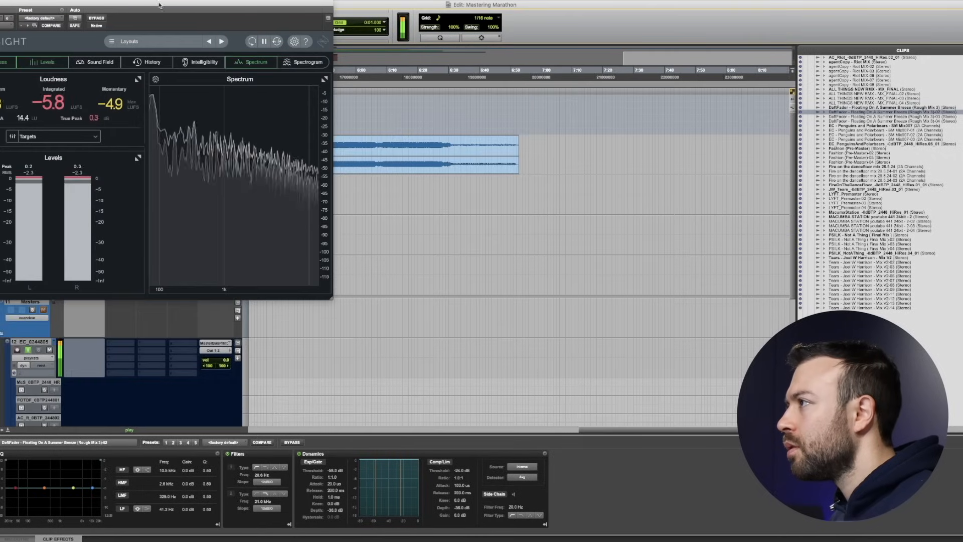
left_click_drag(160, 6, 655, 212)
scroll(287, 210, "left", 6)
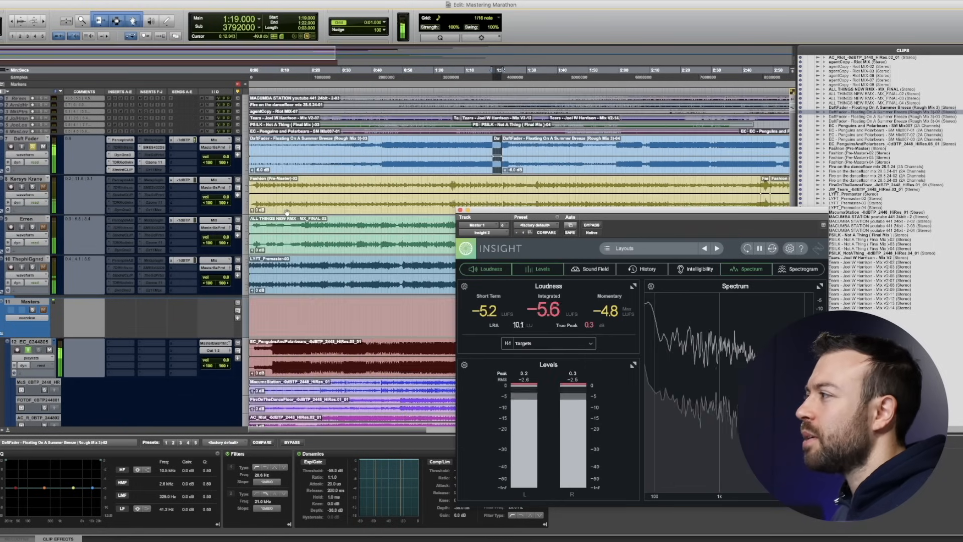
key("space")
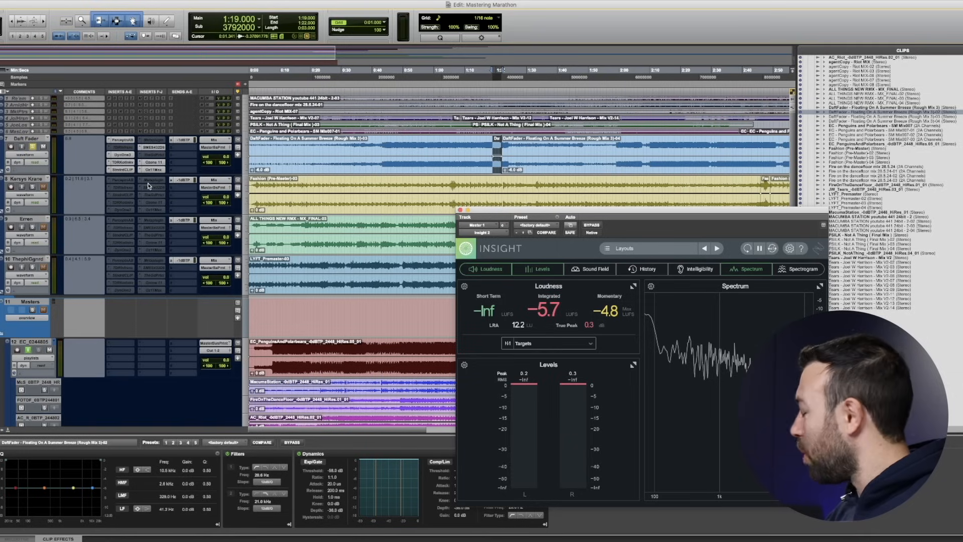
Reopen Ozone on Daft Fader and audition the Maximizer's Transient mode against IRC 3 - Balanced during playback, then stop
left_click(156, 163)
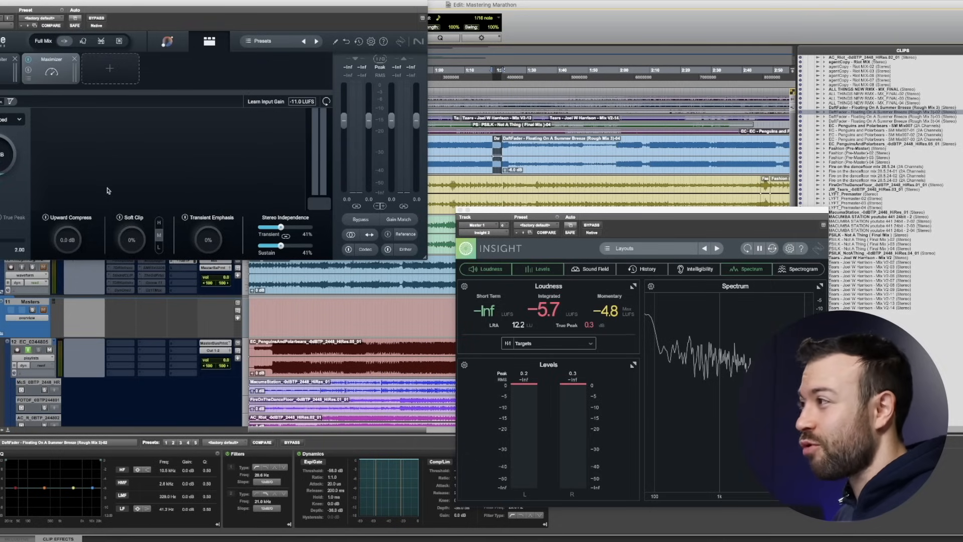
key("space")
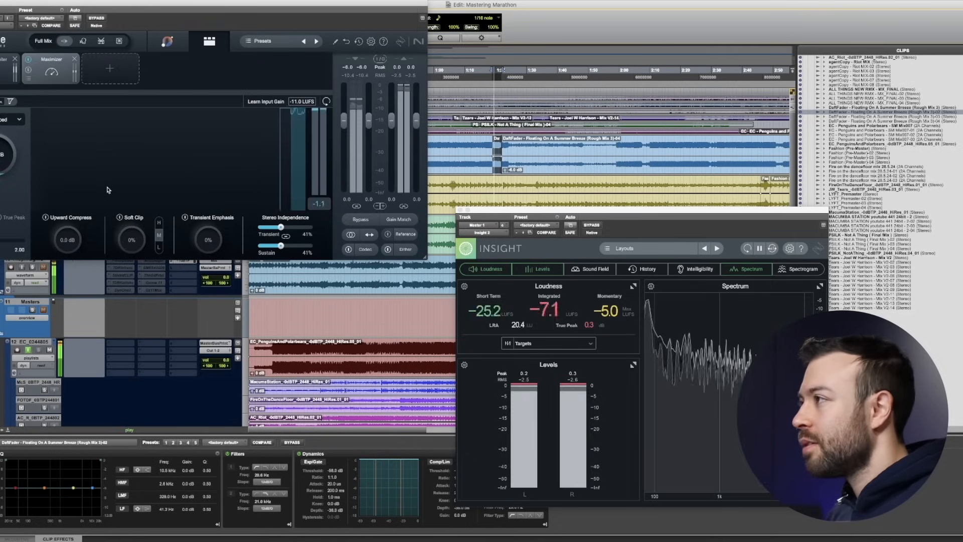
left_click(19, 120)
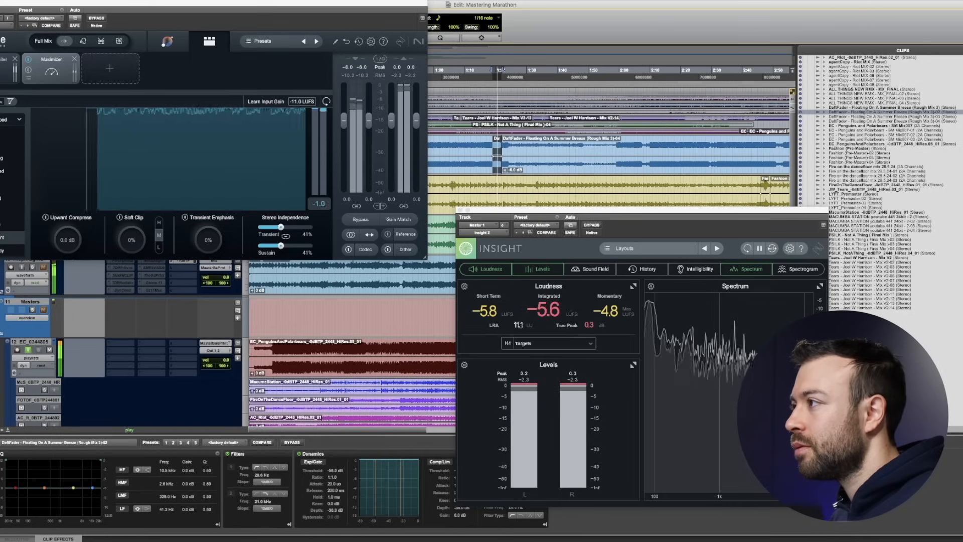
left_click(13, 237)
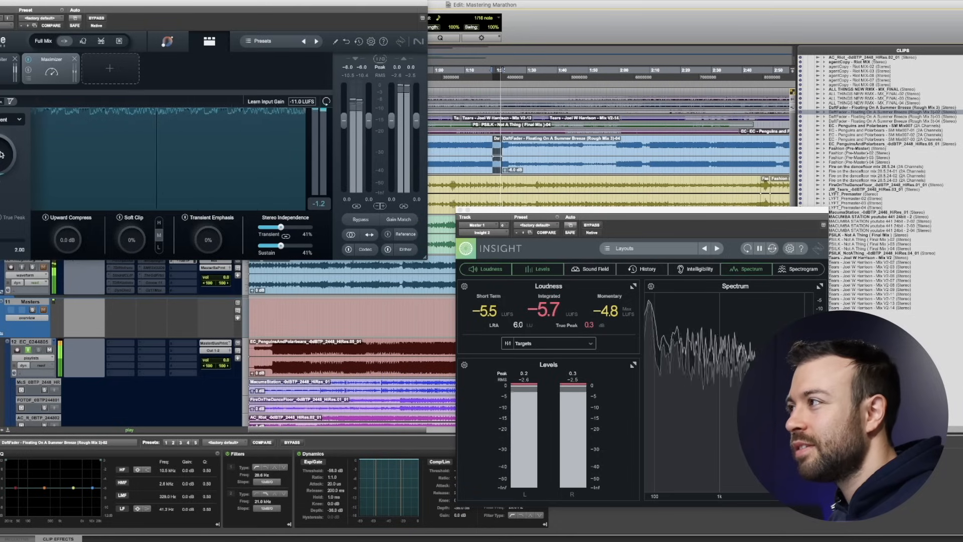
left_click(2, 122)
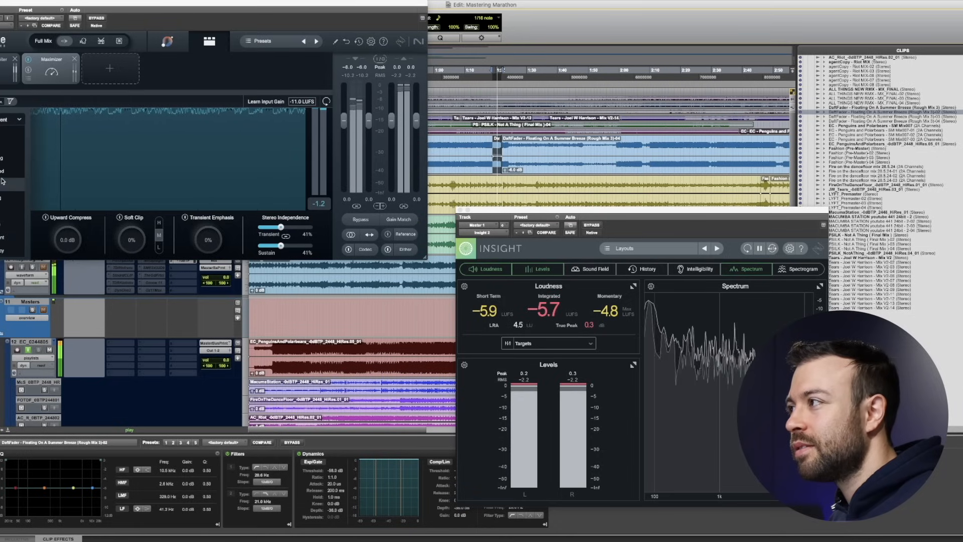
left_click(22, 174)
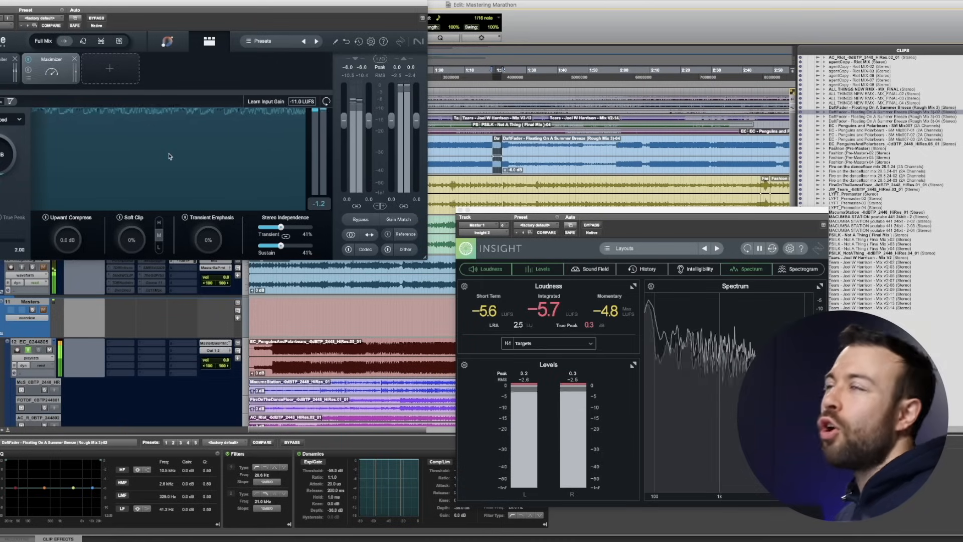
key("space")
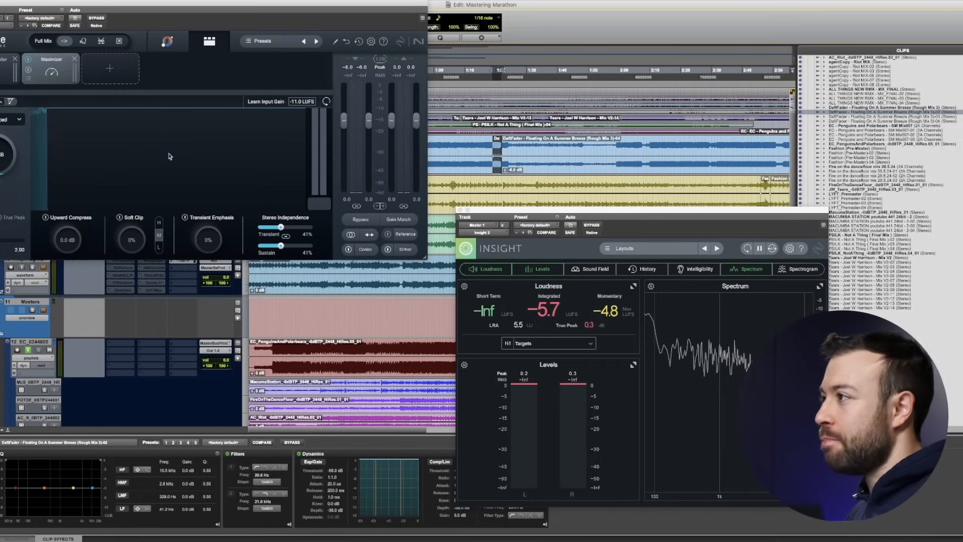
Switch the Maximizer to Transient mode and audition the selection repeatedly while watching Insight's loudness
left_click(19, 119)
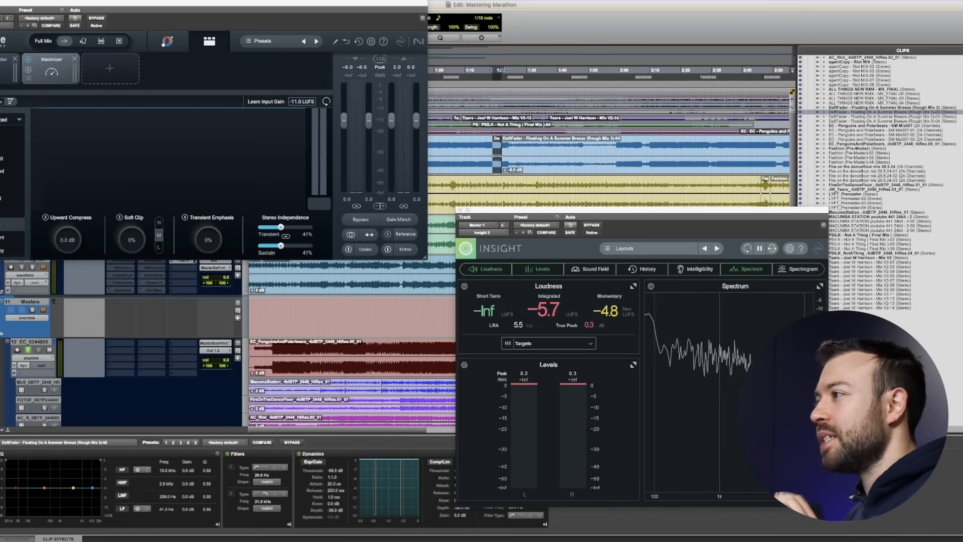
key("Return")
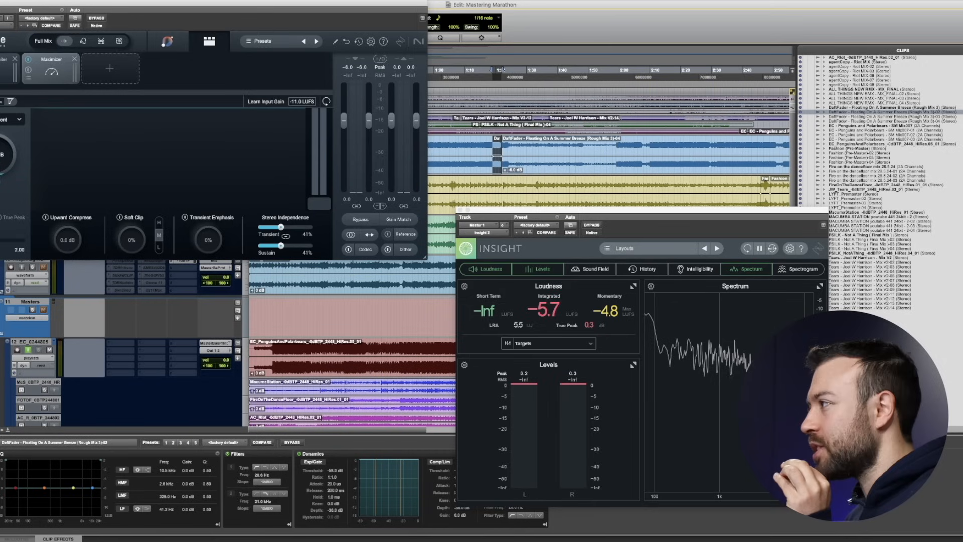
key("space")
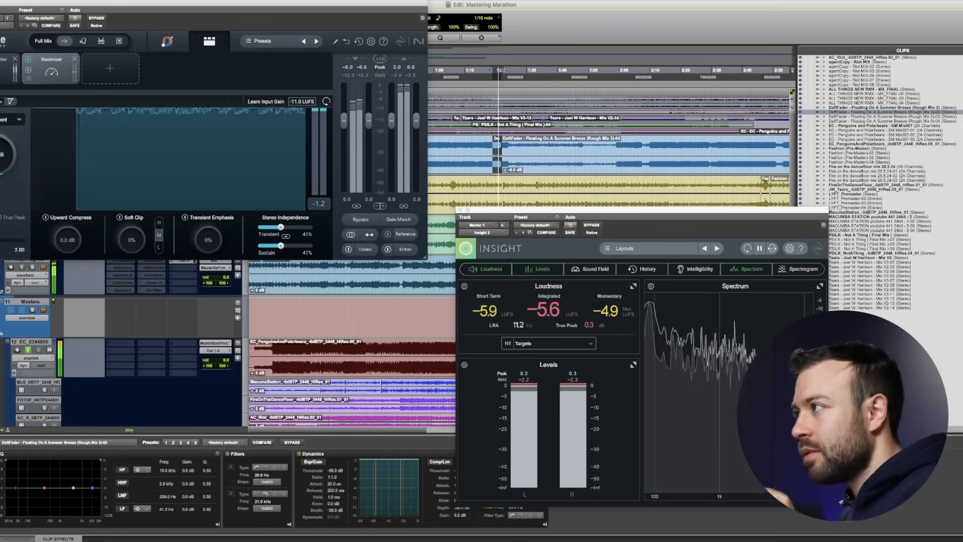
key("space")
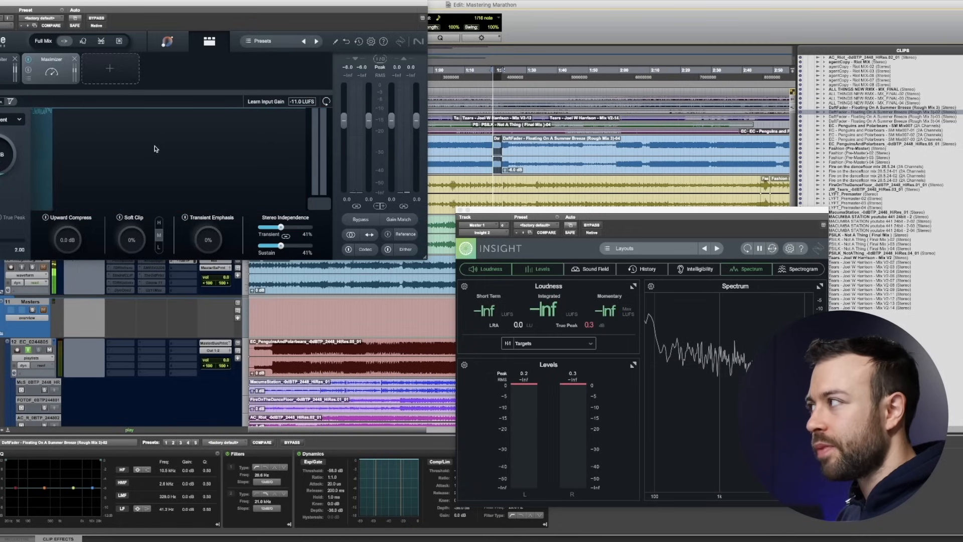
key("space")
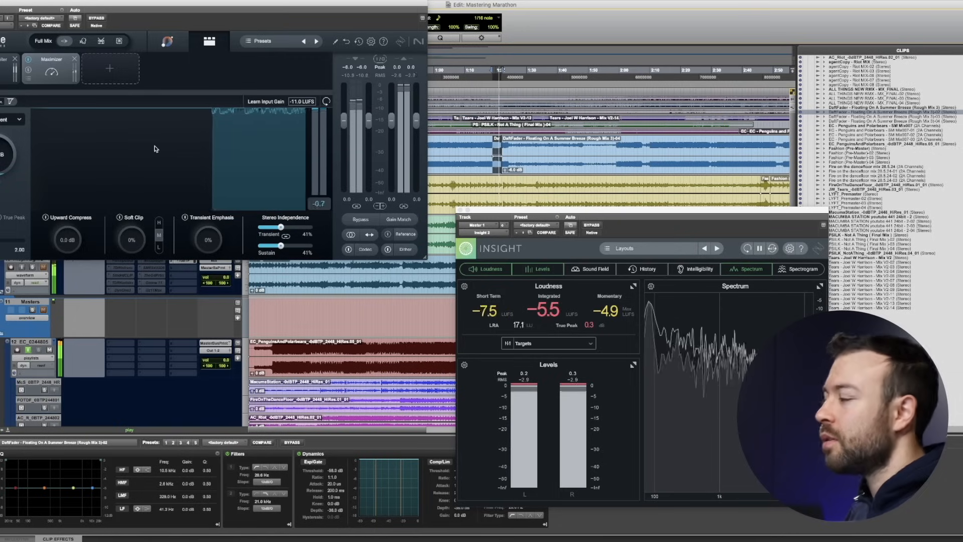
key("space")
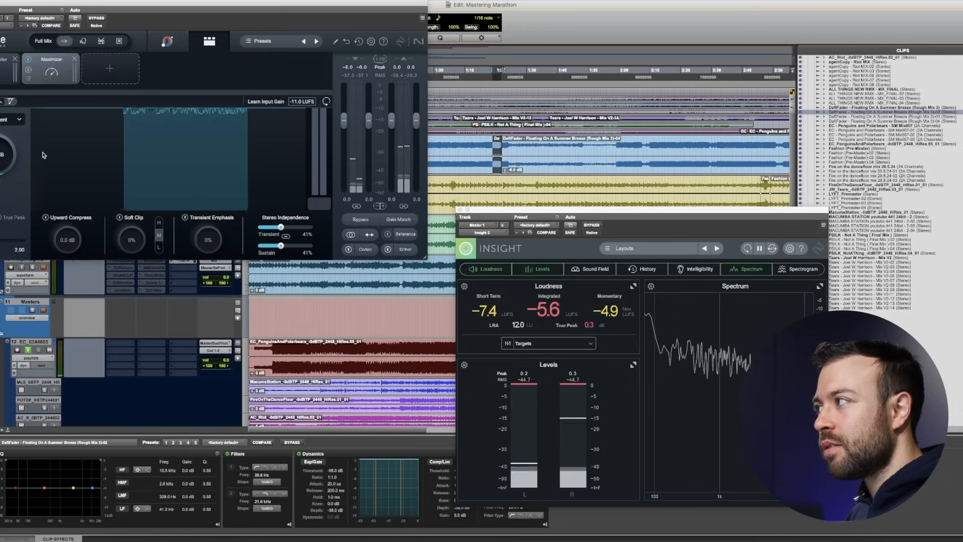
key("space")
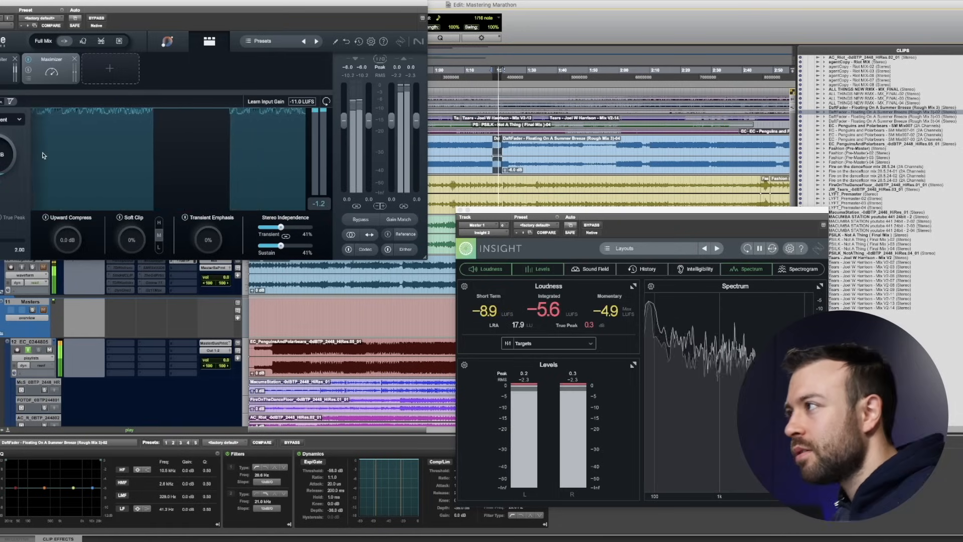
key("space")
Return the Maximizer to IRC 3 - Balanced and replay the selection to judge the limiting
left_click(15, 119)
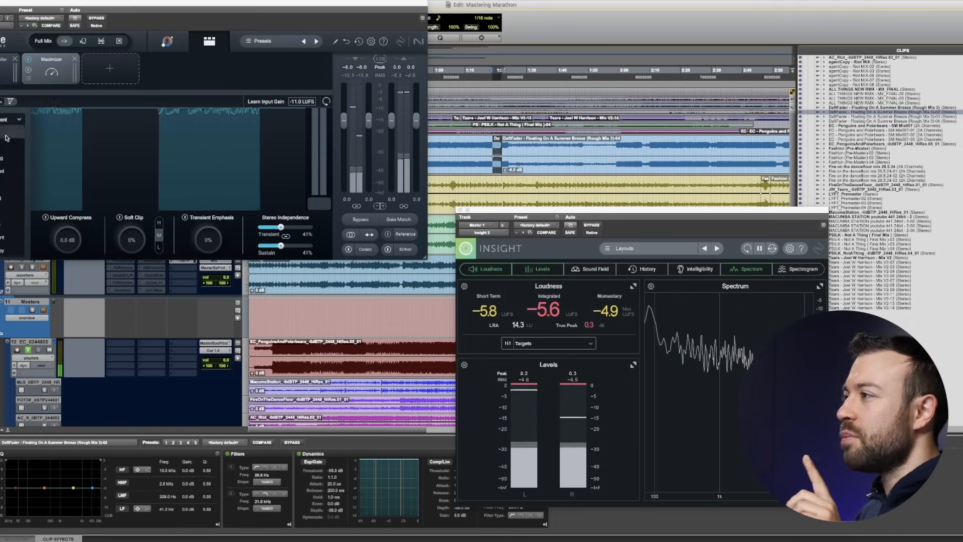
left_click(6, 171)
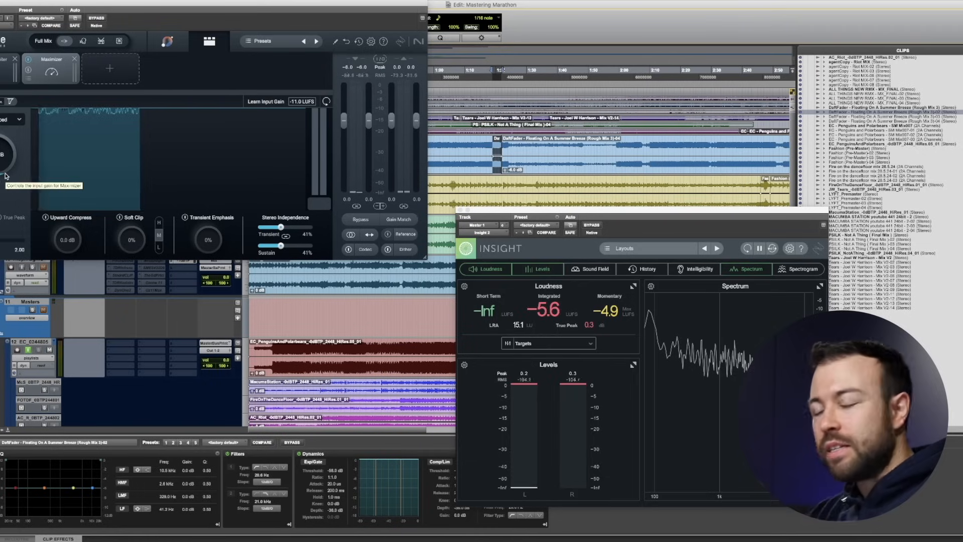
key("space")
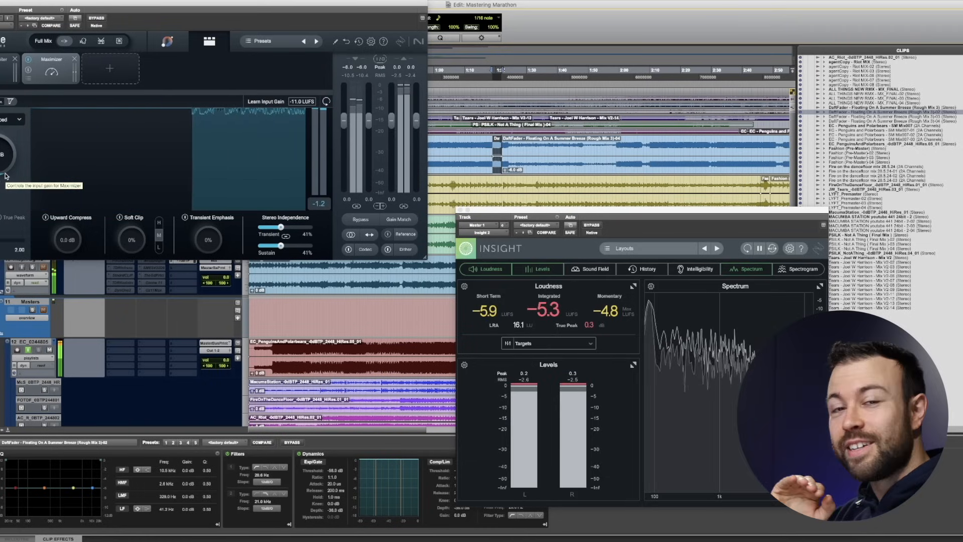
key("space")
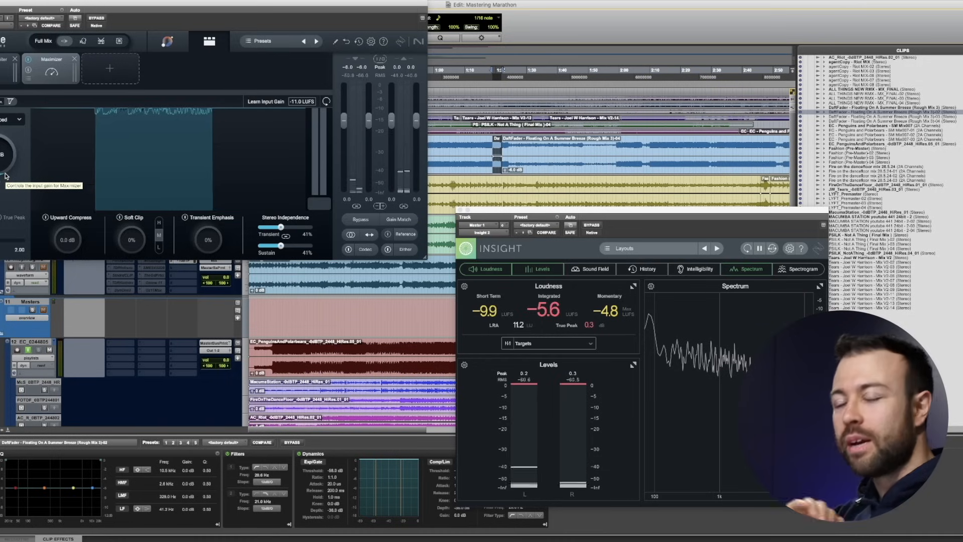
key("space")
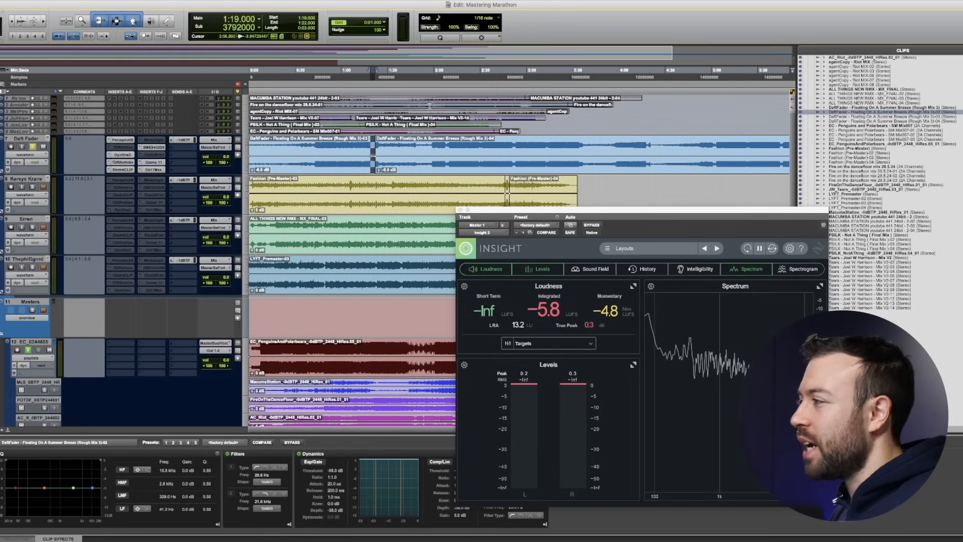
Audition the section from about 2:09 to 2:46, check its loudness in Insight, then expand Insight's Spectrum view
left_click_drag(446, 74, 504, 70)
scroll(12, 288, "down", 1)
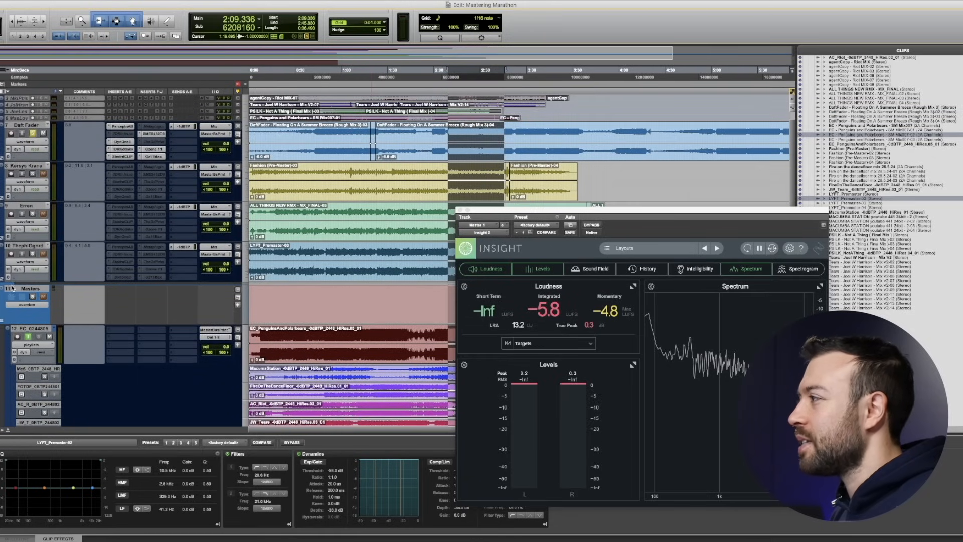
key("space")
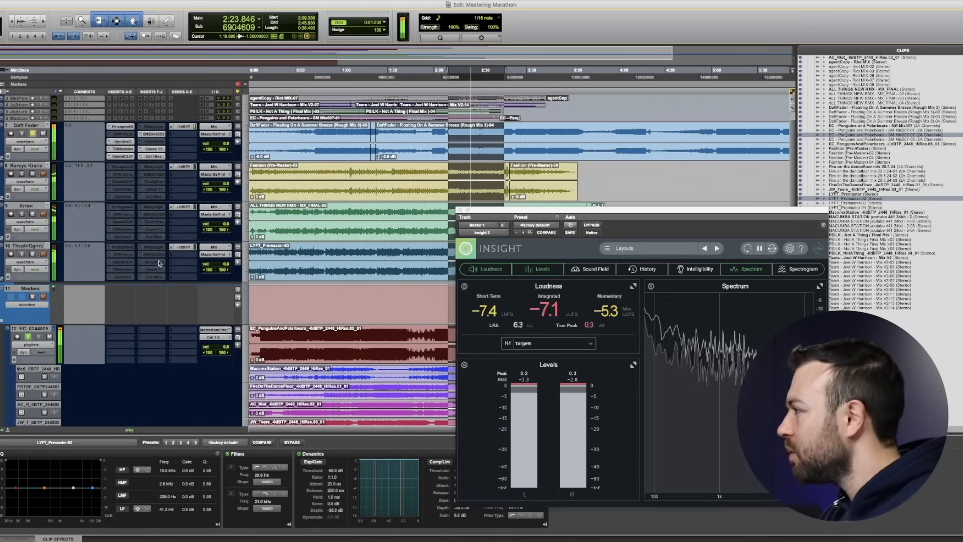
key("space")
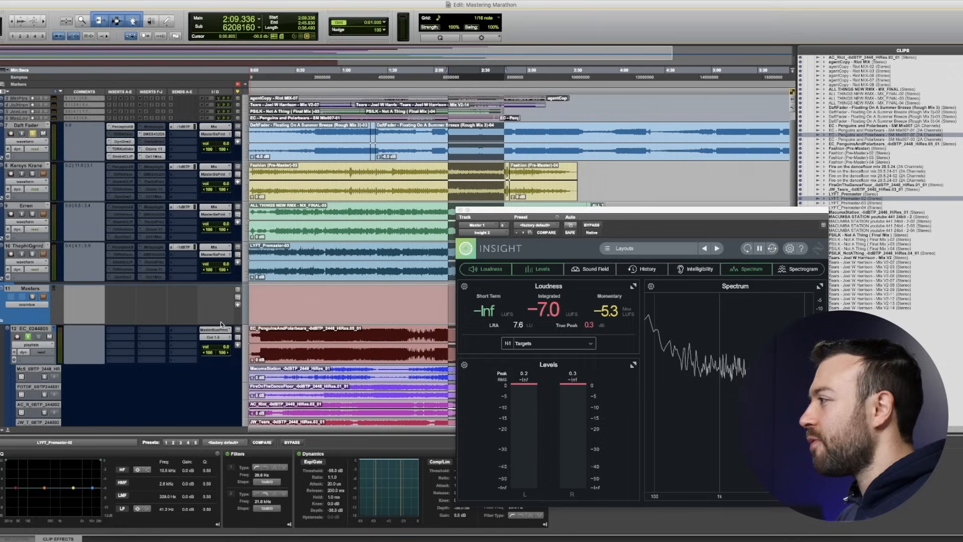
left_click(819, 286)
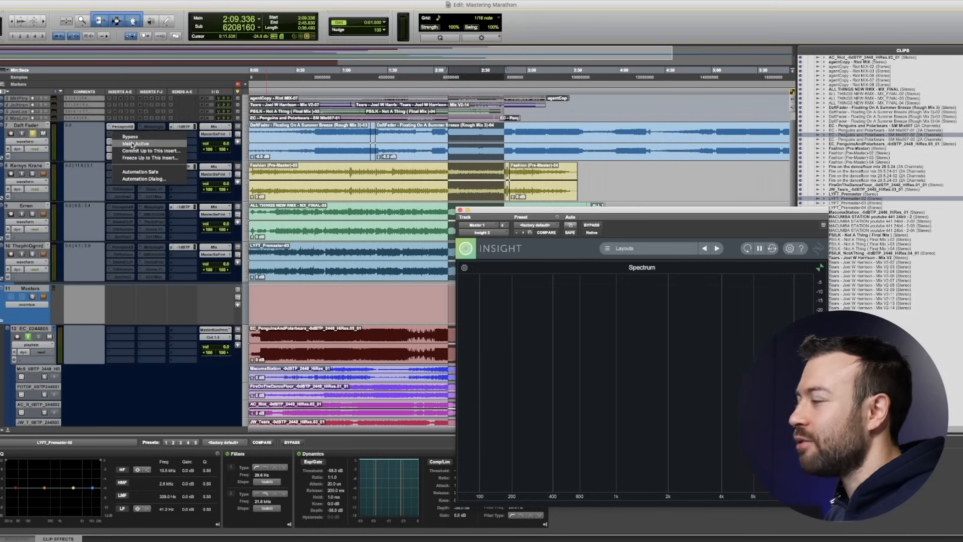
Activate TDR Infrasonic on Daft Fader and set its slope to 99.9% and frequency to 50 Hz
left_click(124, 134)
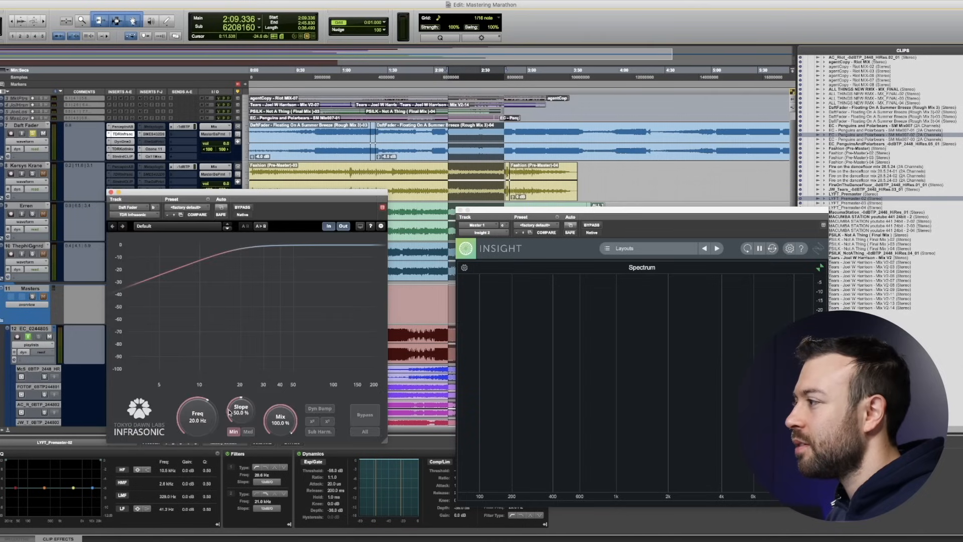
left_click_drag(241, 411, 241, 391)
left_click_drag(197, 416, 197, 402)
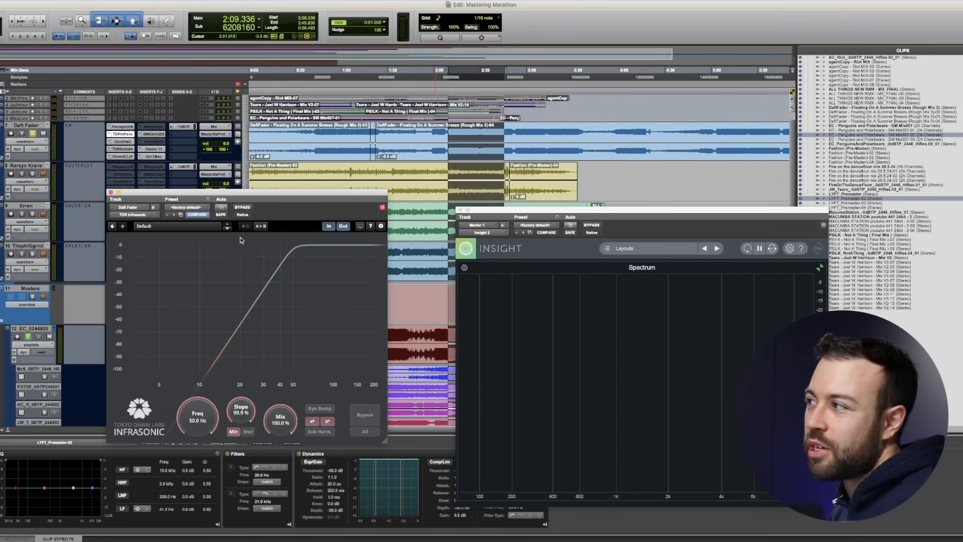
Show Infrasonic beside Ozone and compare Daft Fader with the filter bypassed and active during playback, then stop
left_click(161, 149)
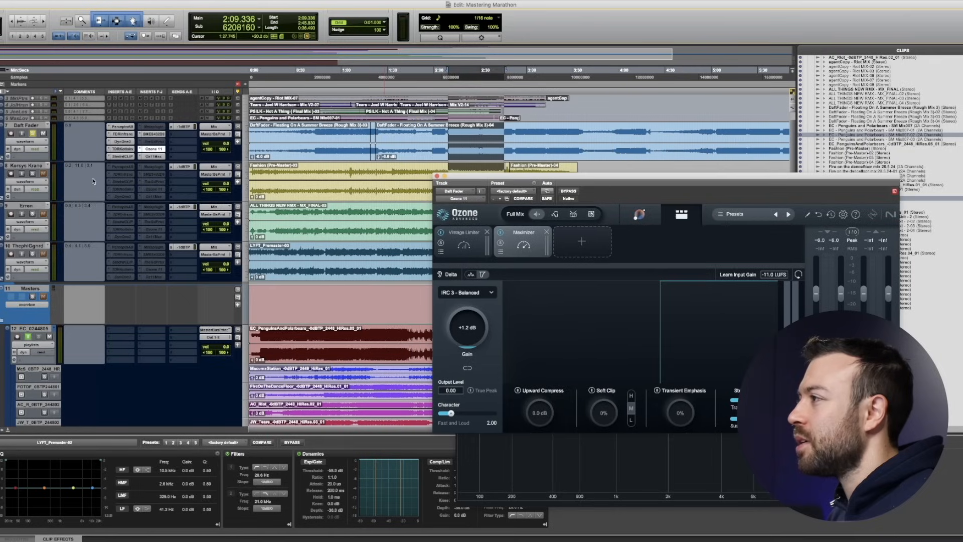
left_click(128, 135)
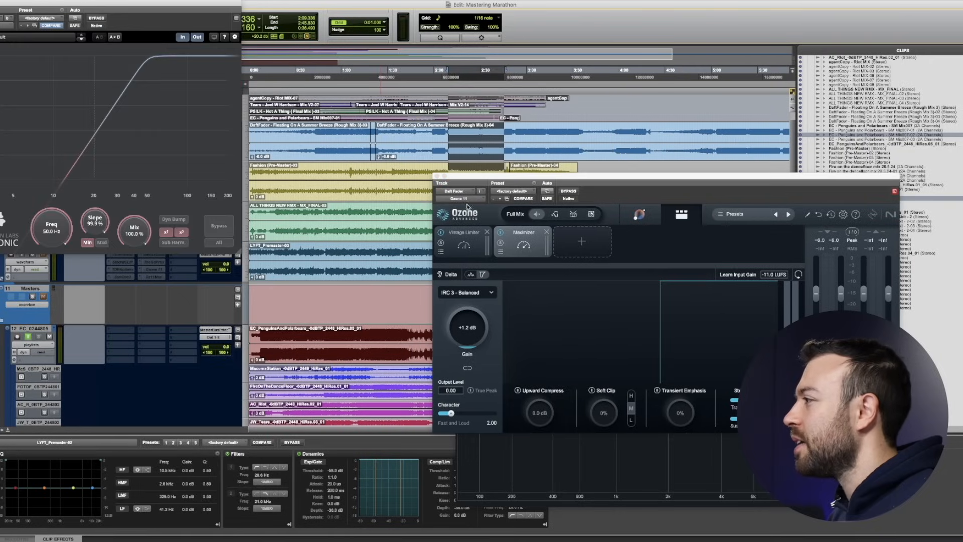
key("space")
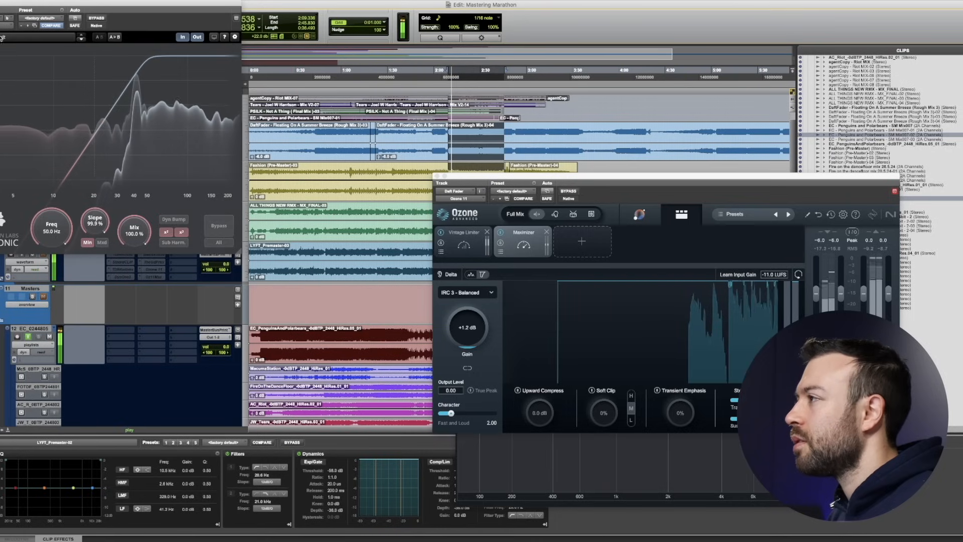
left_click(97, 19)
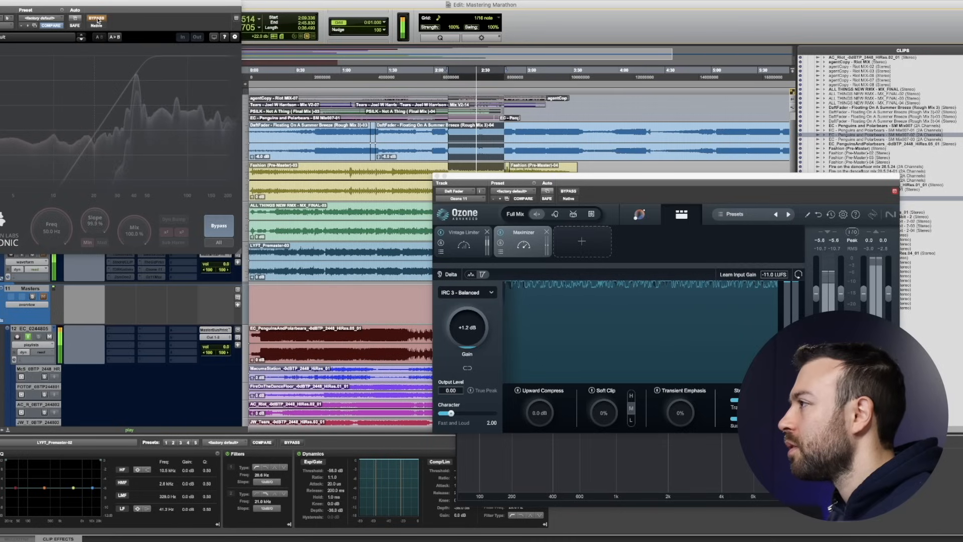
left_click(97, 18)
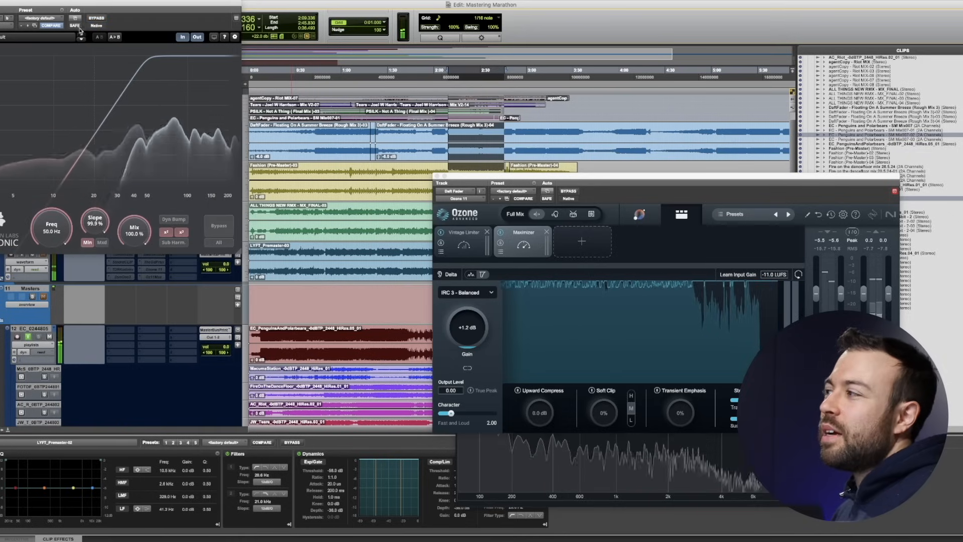
left_click(7, 79)
left_click(2, 82)
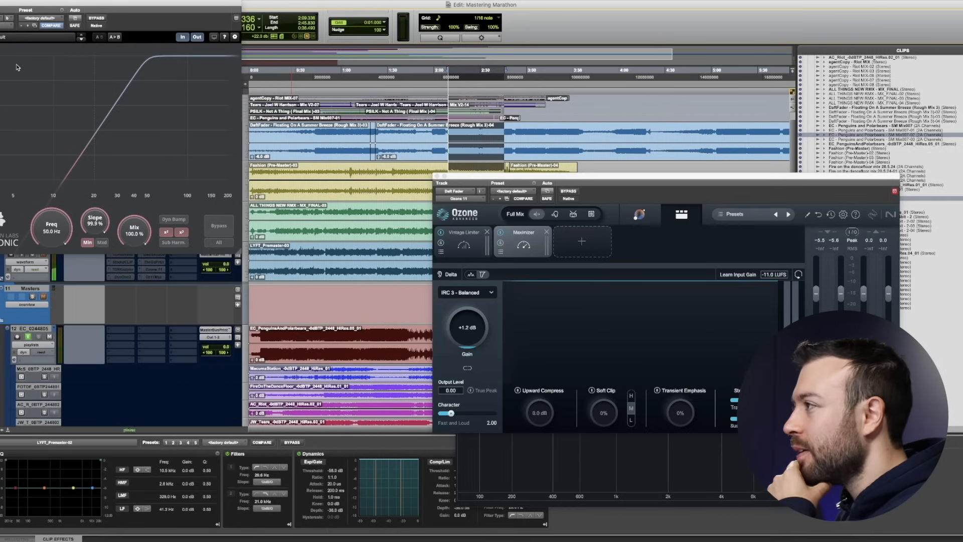
Lower Infrasonic's frequency to 41.6 Hz during playback, compare it against bypass, and stop
key("space")
left_click_drag(51, 228, 51, 237)
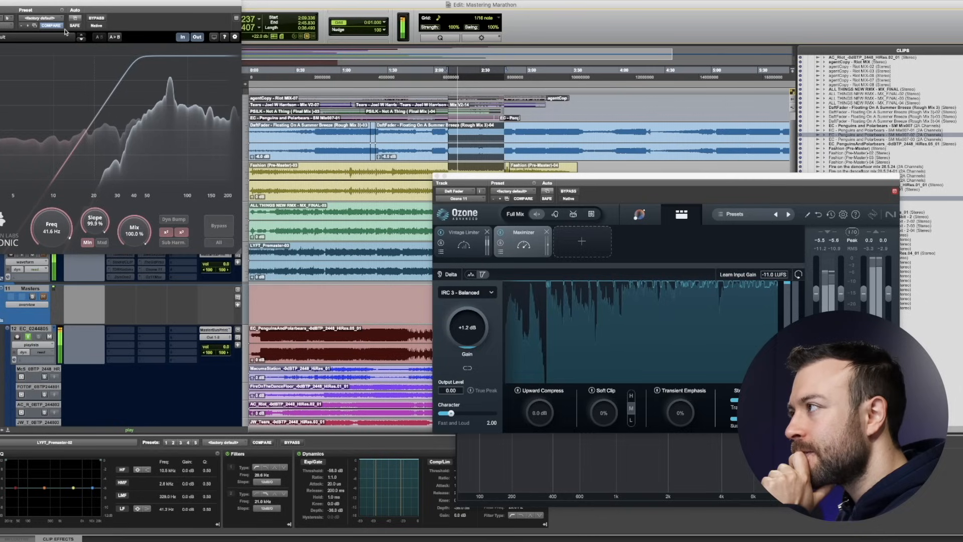
left_click(97, 18)
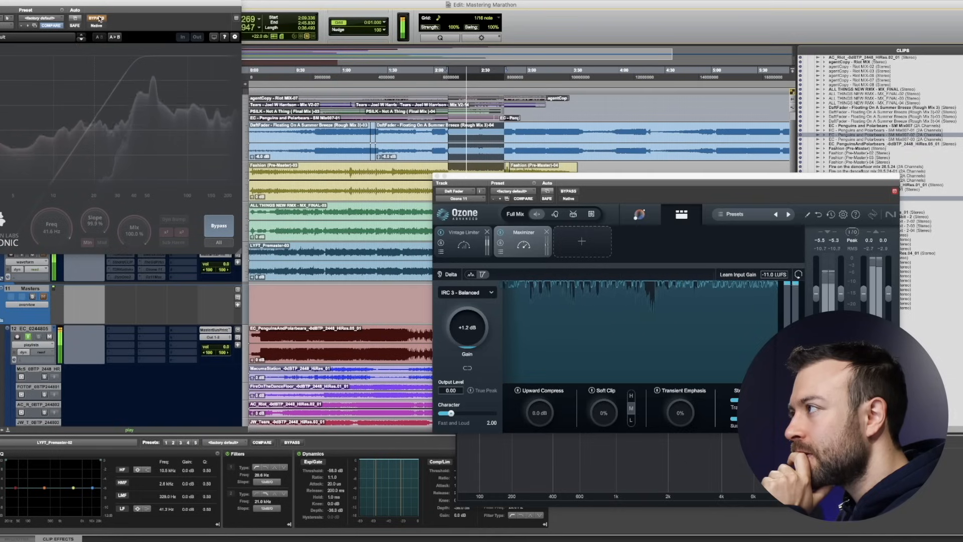
left_click(97, 18)
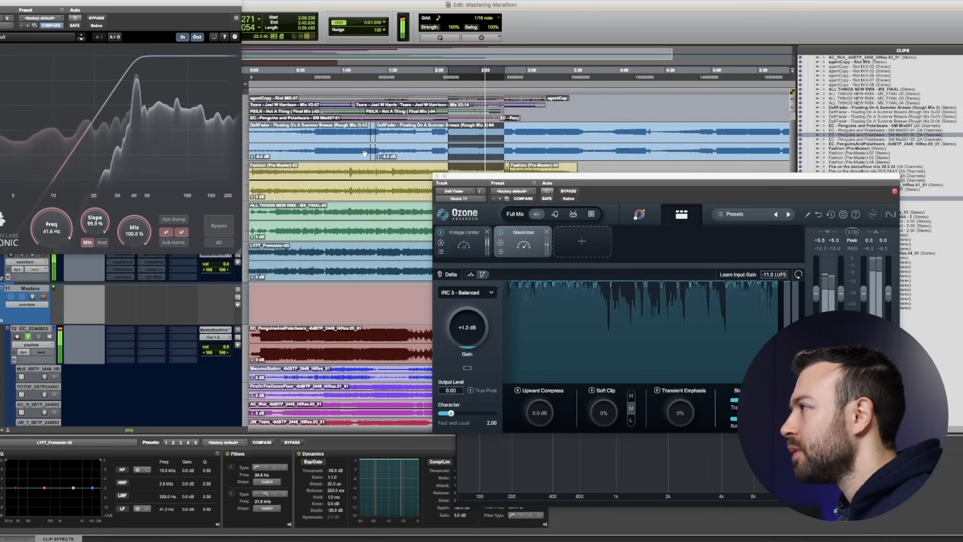
key("space")
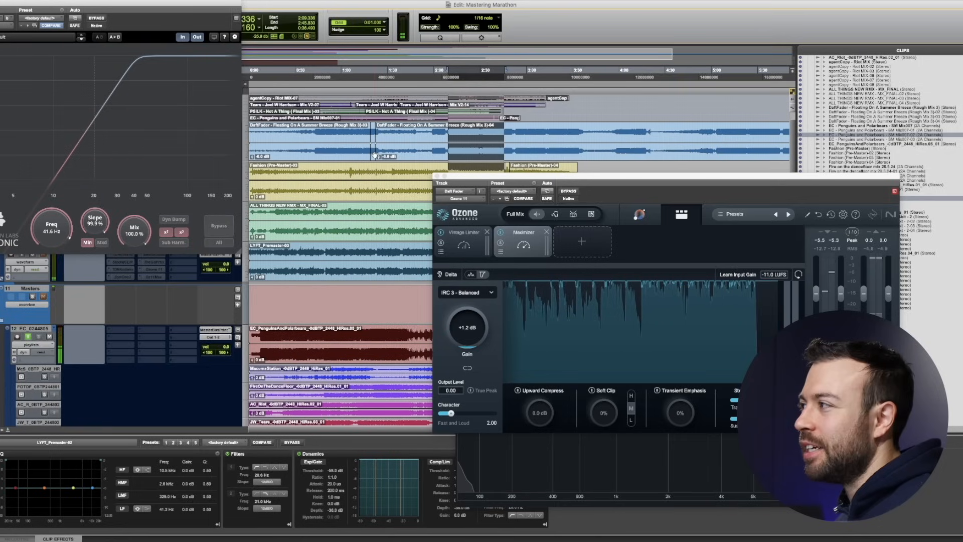
Select Daft Fader's short clip from 1:19 to 1:22 and play it to judge the limiting in Ozone
left_click(374, 151)
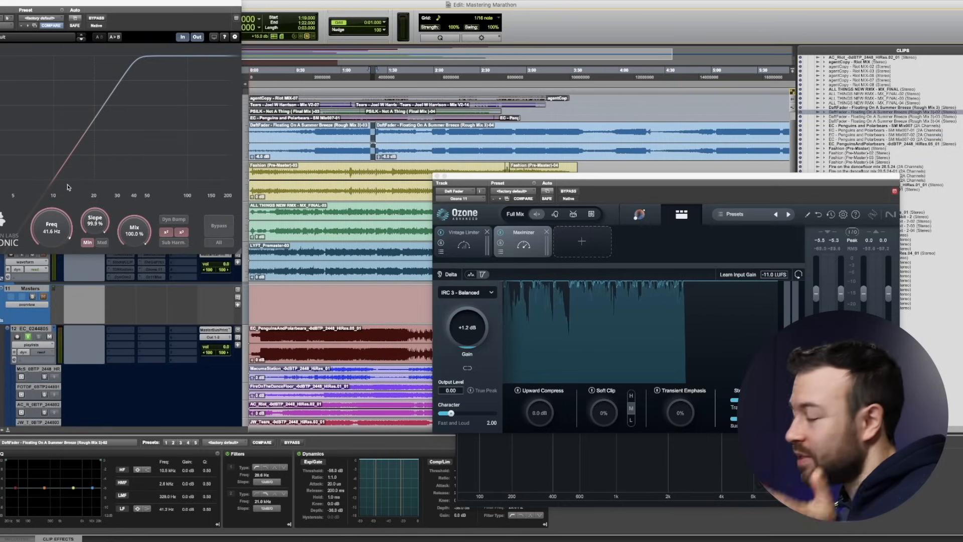
key("space")
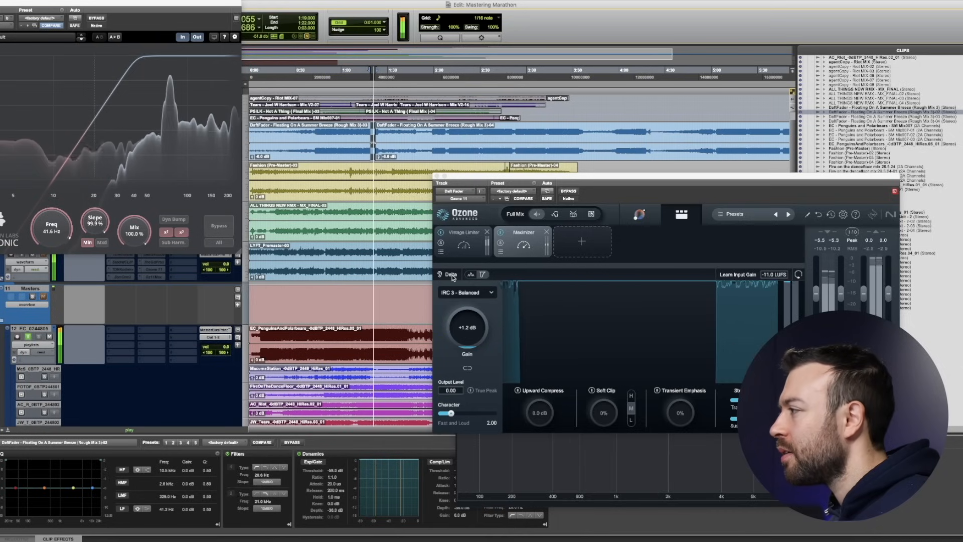
key("super+Tab")
key("super+Tab")
key("super+Tab")
key("super+Tab")
key("super+Tab")
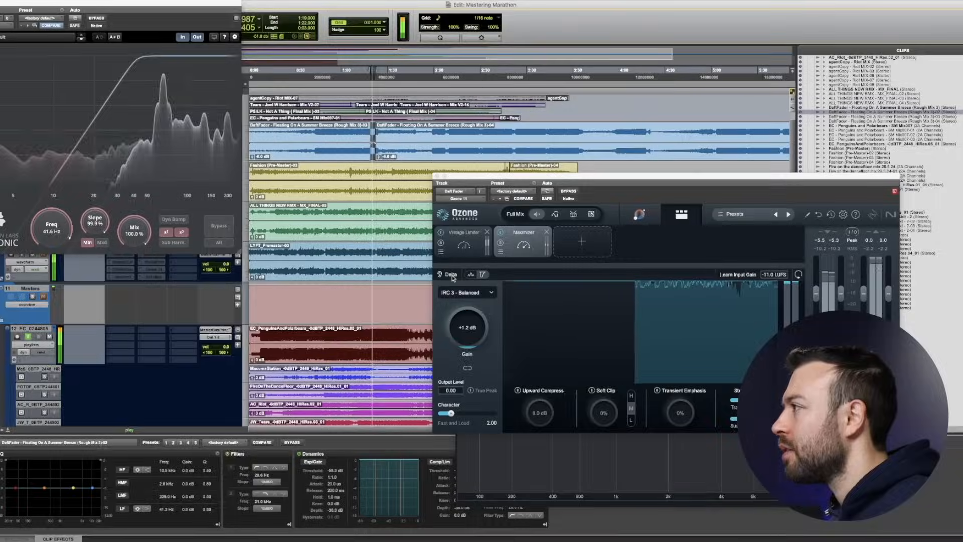
key("super+Tab")
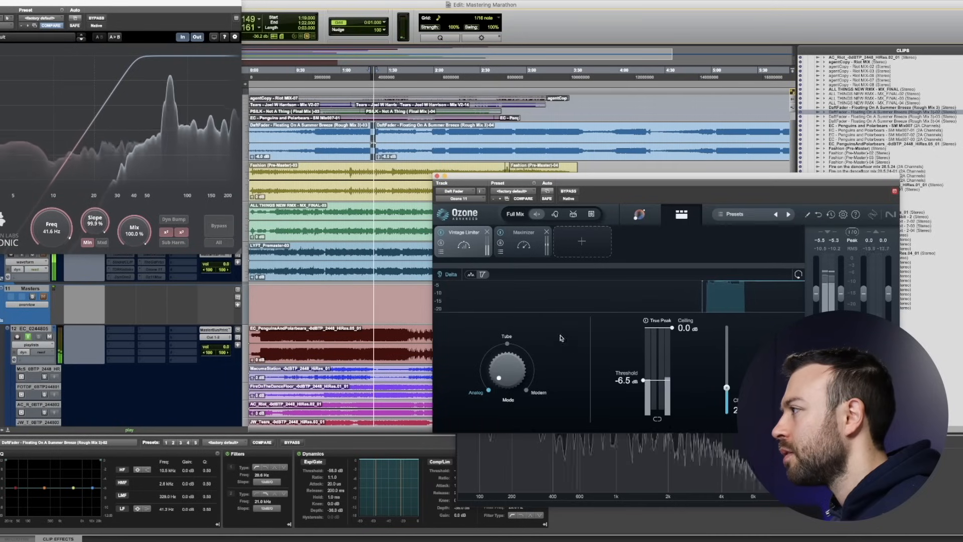
Compare Ozone's Vintage Limiter and Maximizer views on Daft Fader, then set the Maximizer gain to 1.5 dB
left_click(523, 243)
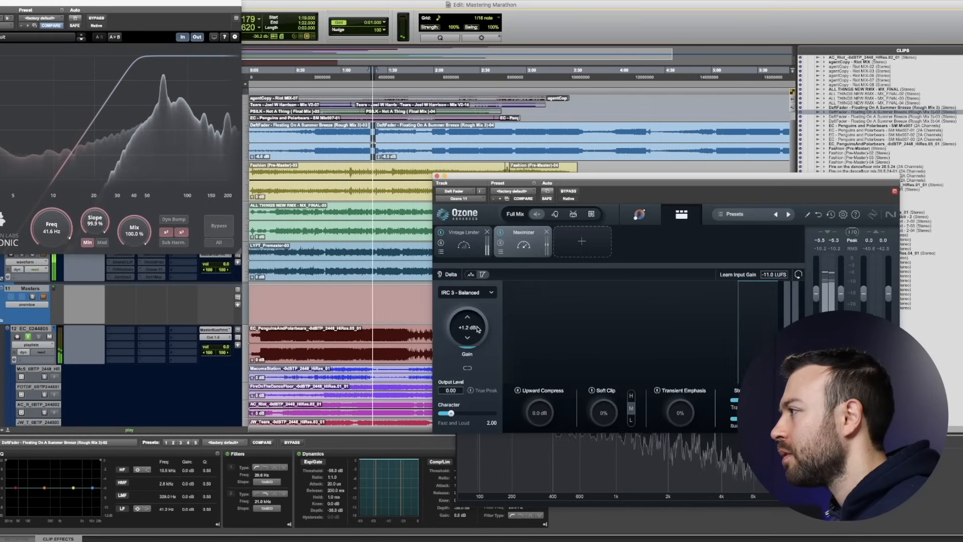
left_click(460, 244)
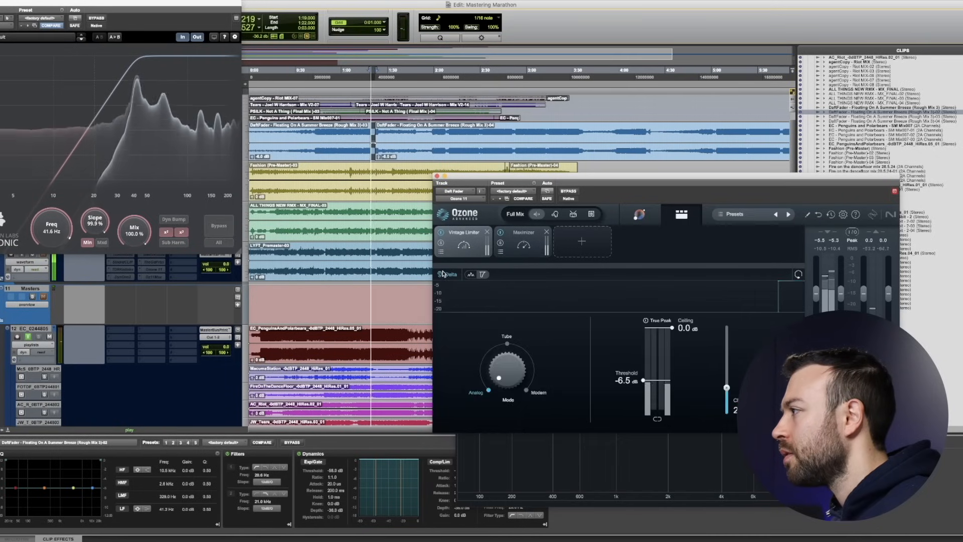
left_click(523, 244)
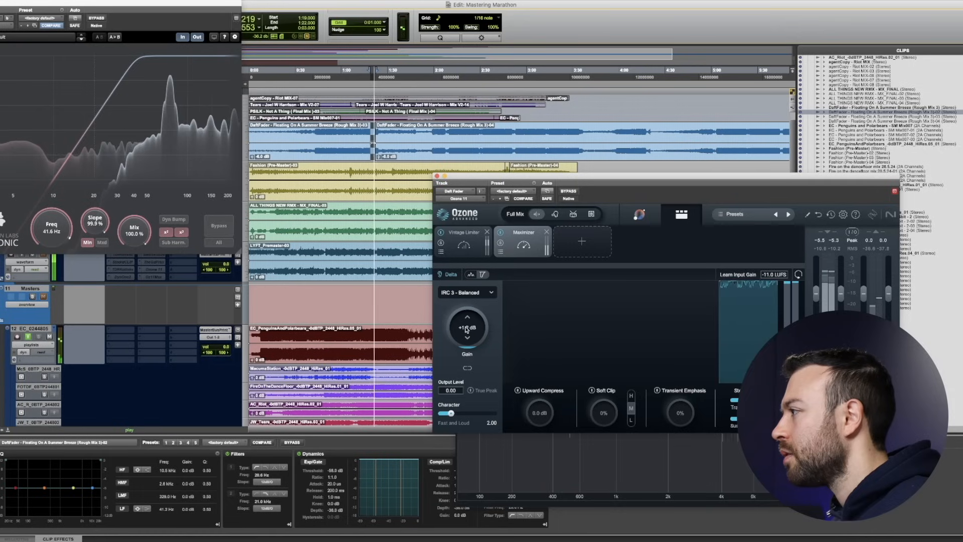
left_click(467, 328)
type("1.5")
key("Return")
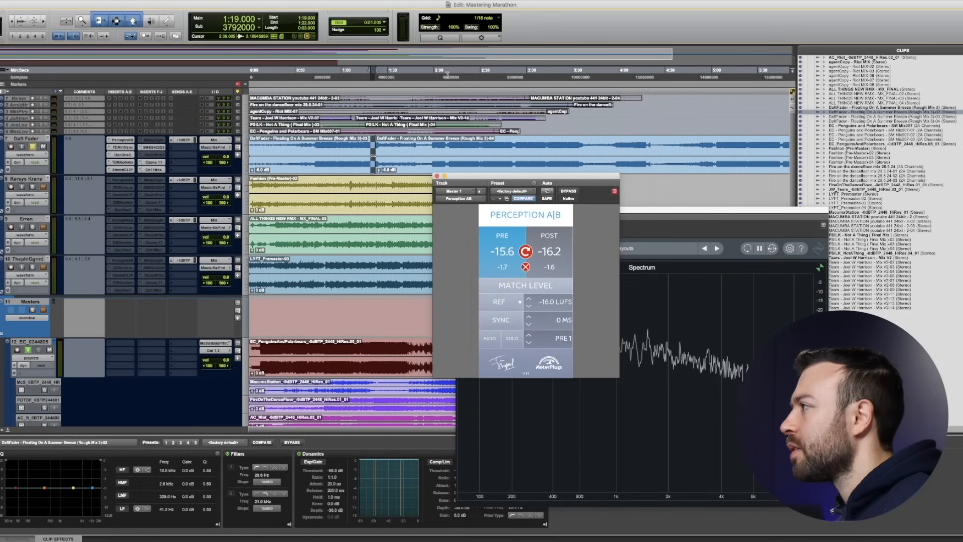
Play from about 2:09.6, match levels in Perception AB on Master 1, and listen to the Post signal before stopping
left_click(448, 75)
key("space")
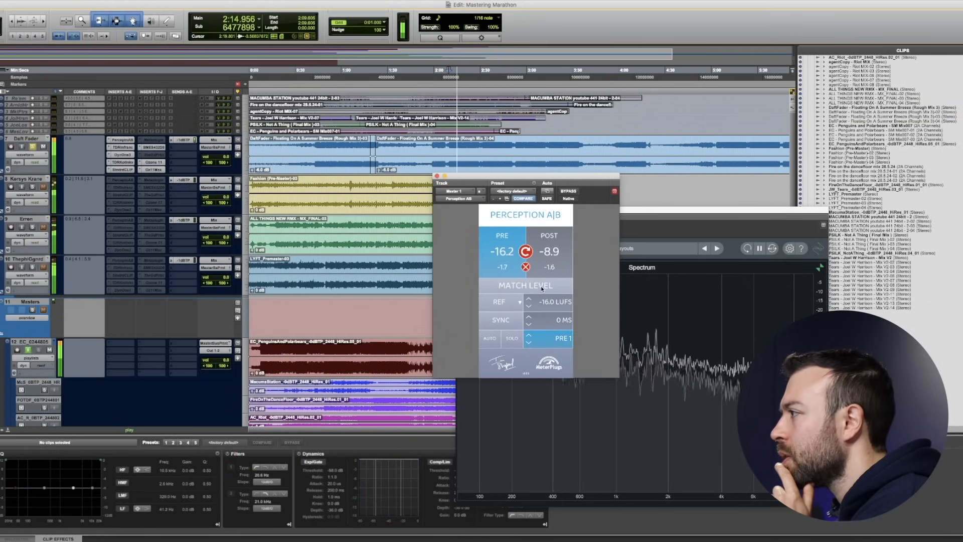
left_click(541, 287)
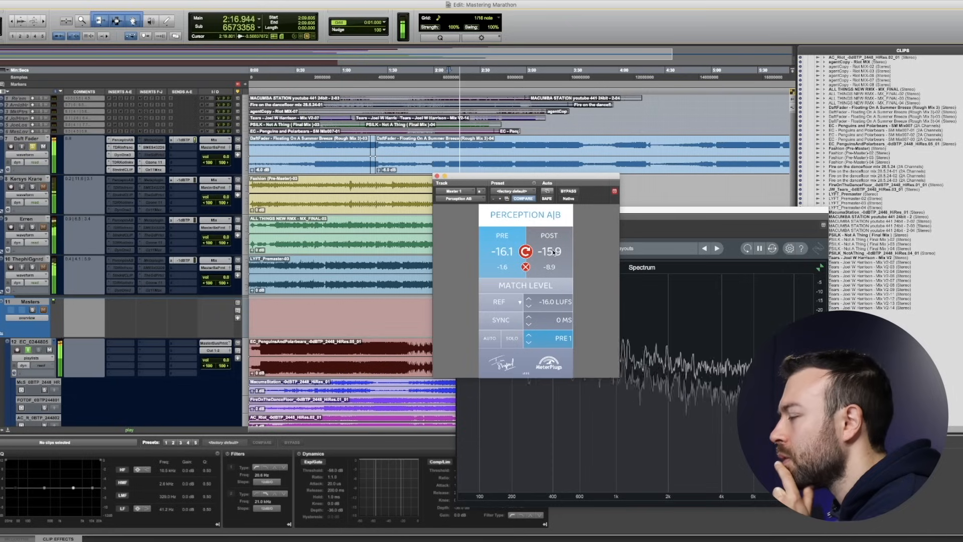
left_click(553, 252)
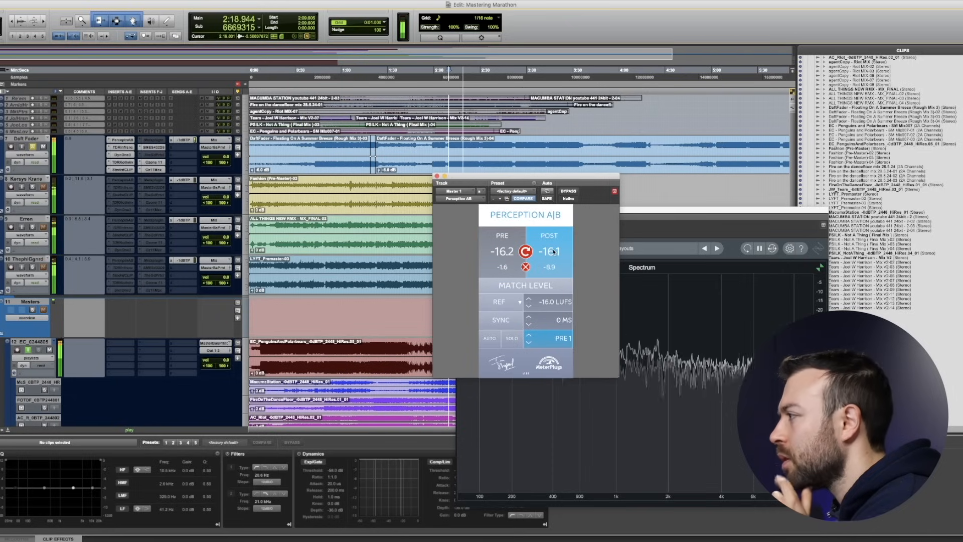
left_click(451, 71)
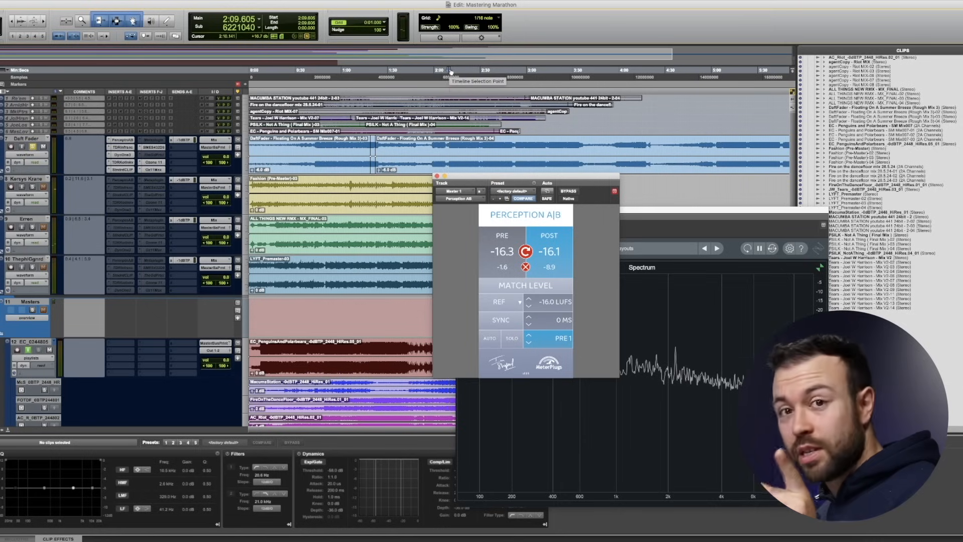
Return Perception AB to Pre and sync the Pre and Post signals during playback, then stop
left_click(549, 241)
left_click(541, 243)
left_click(501, 244)
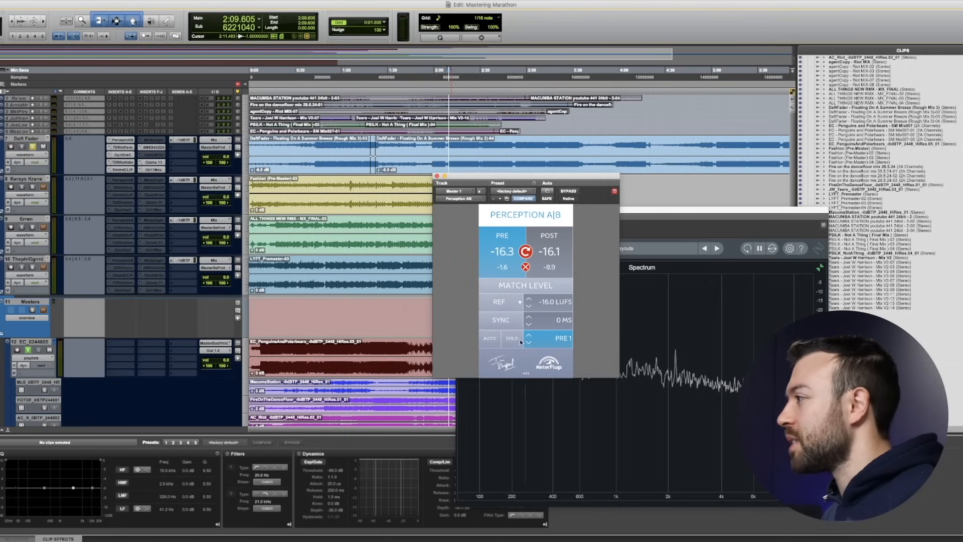
key("space")
left_click(502, 319)
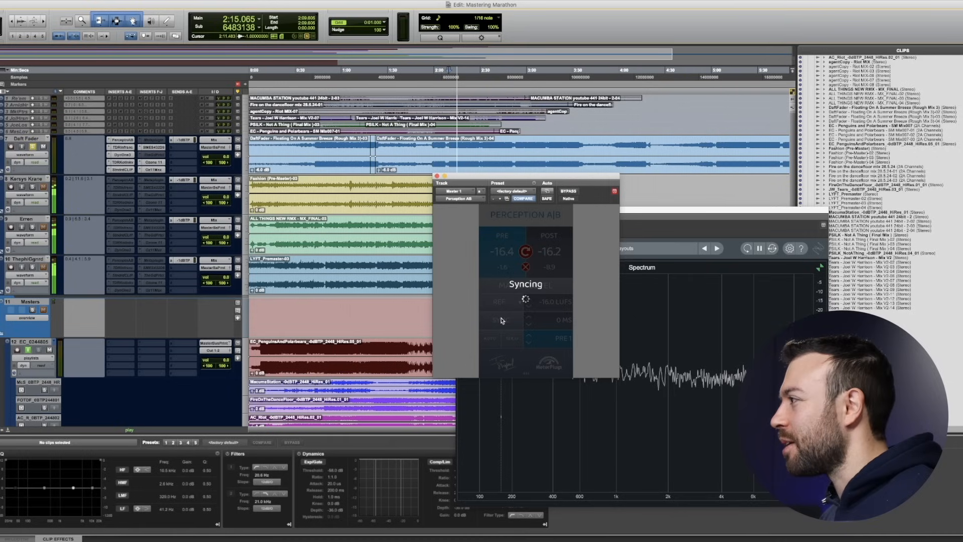
key("space")
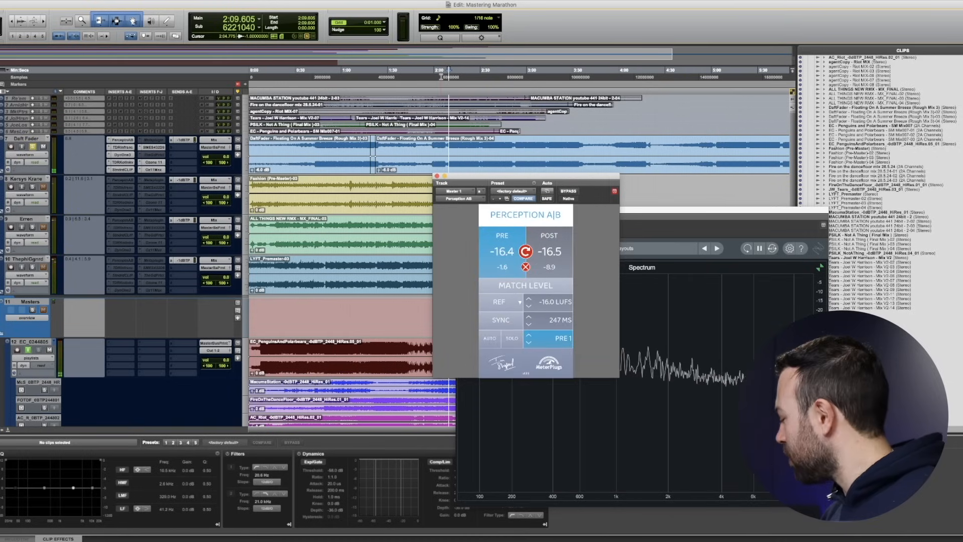
Replay the section and alternate between Perception AB's Post and Pre signals to compare the master with the mix
key("space")
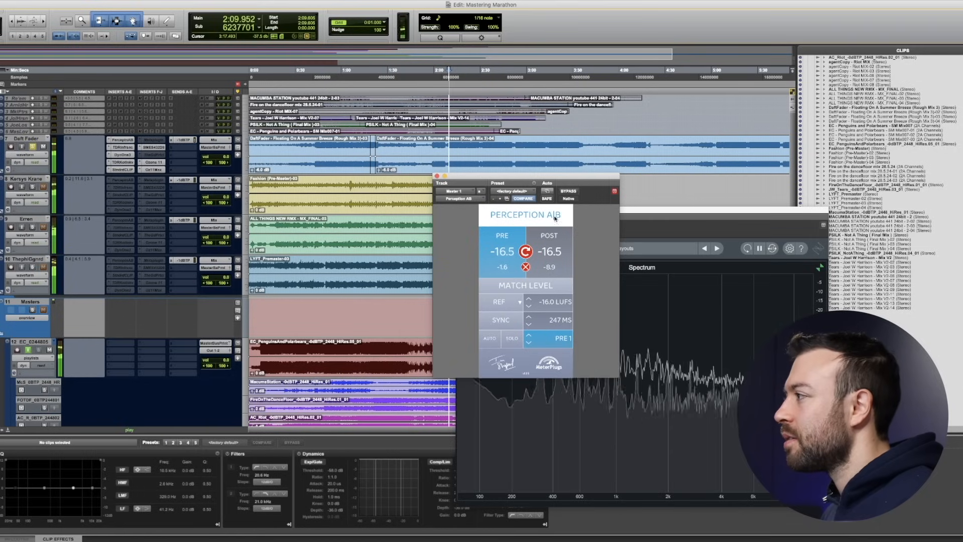
left_click(561, 251)
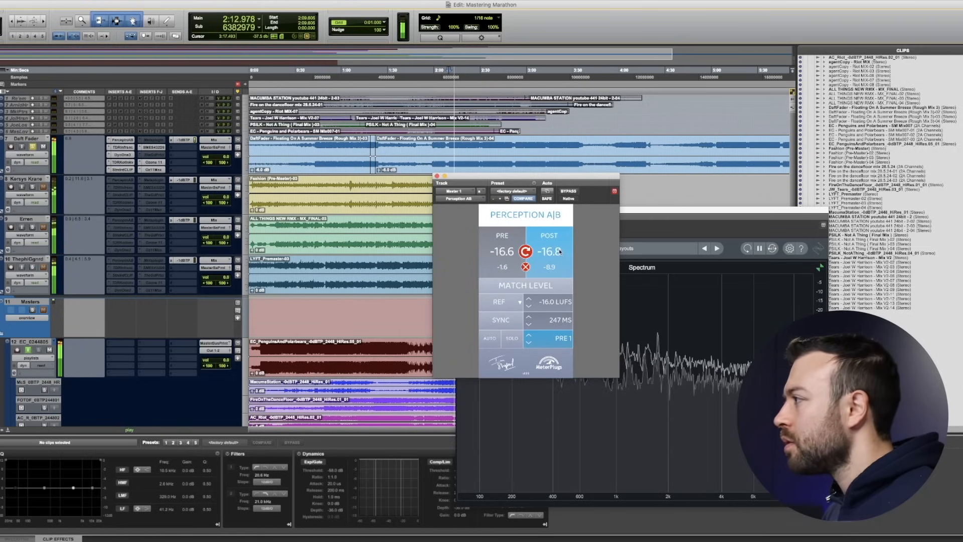
left_click(499, 244)
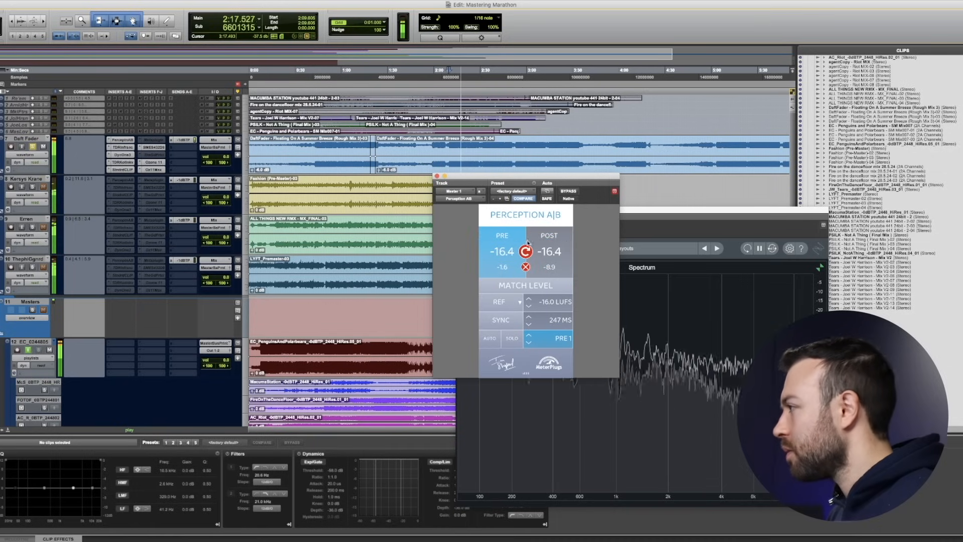
left_click(557, 242)
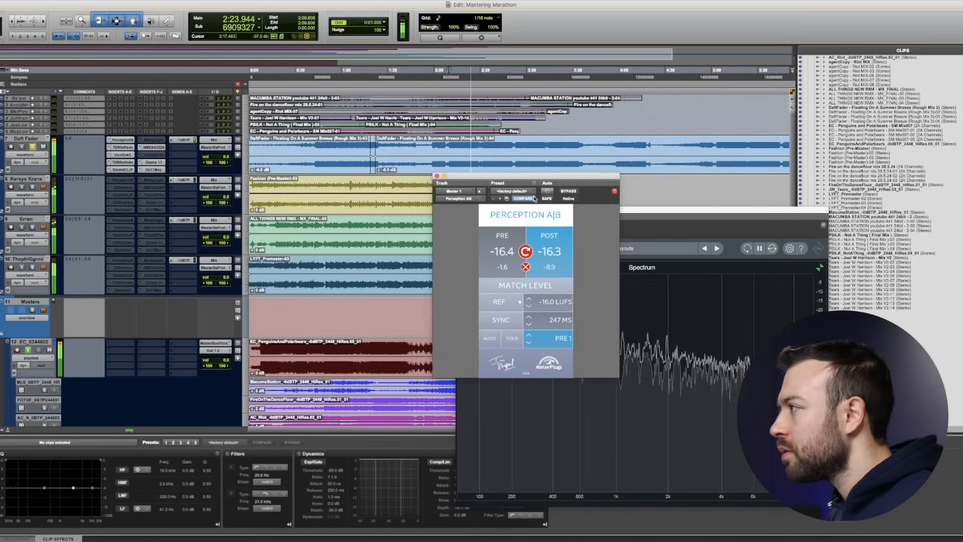
Move Perception AB clear of the Insight spectrum and alternate between the Pre and Post signals during playback
left_click_drag(545, 178, 303, 233)
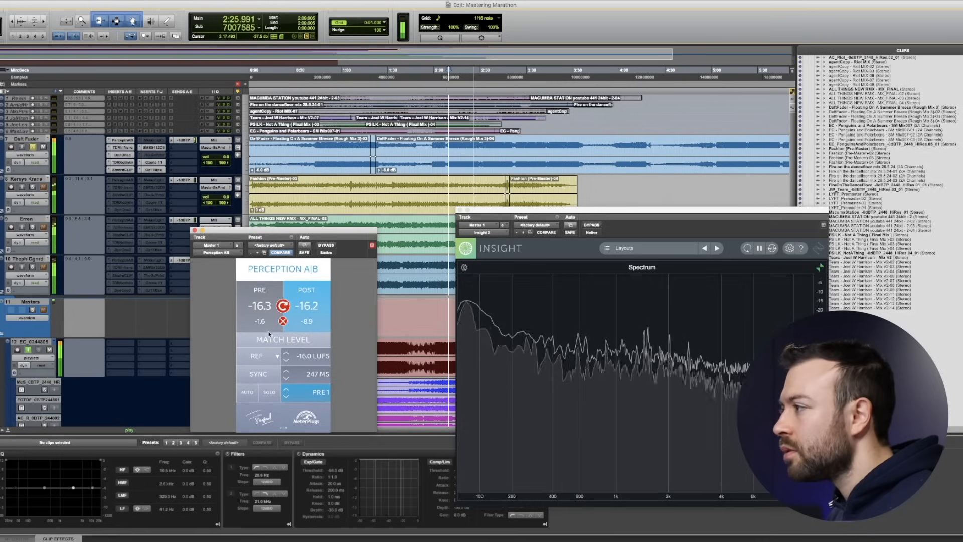
left_click(264, 299)
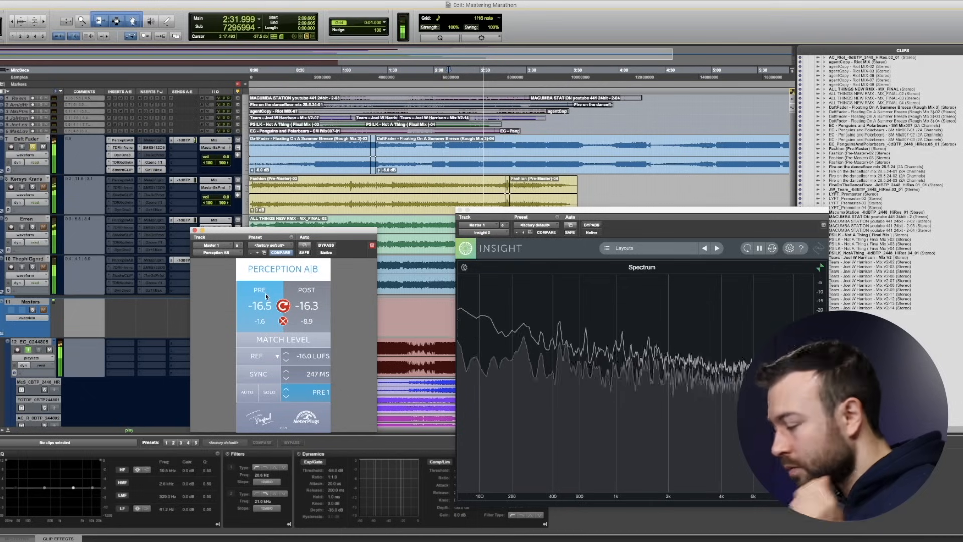
left_click(318, 297)
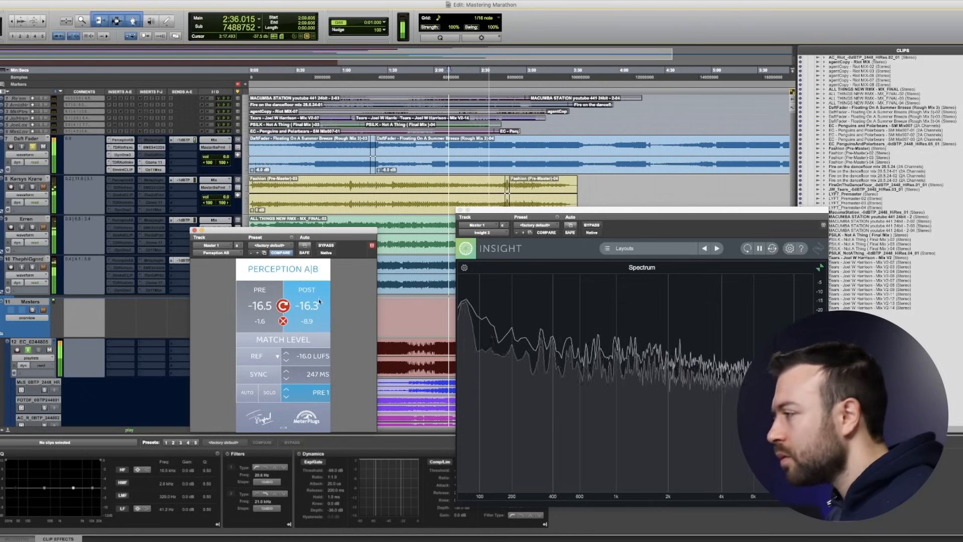
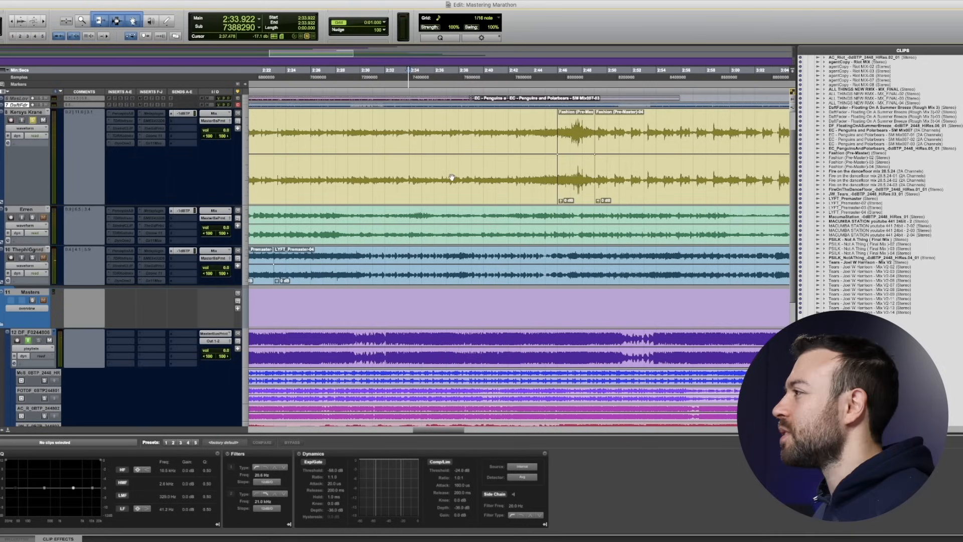
Open RX 11 Mouth De-click as an AudioSuite processor and set playback to start at about 0:01.6
key("Home")
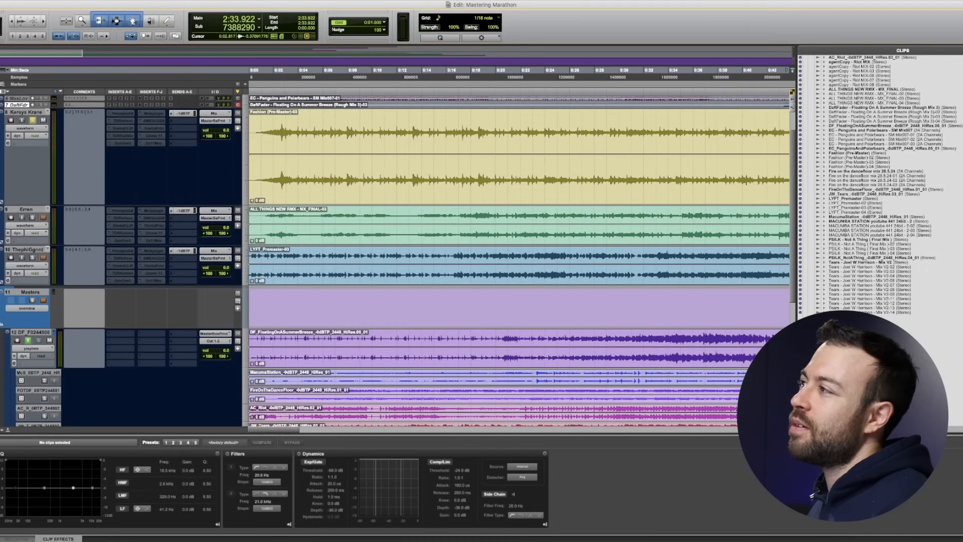
left_click(122, 334)
mouse_move(156, 253)
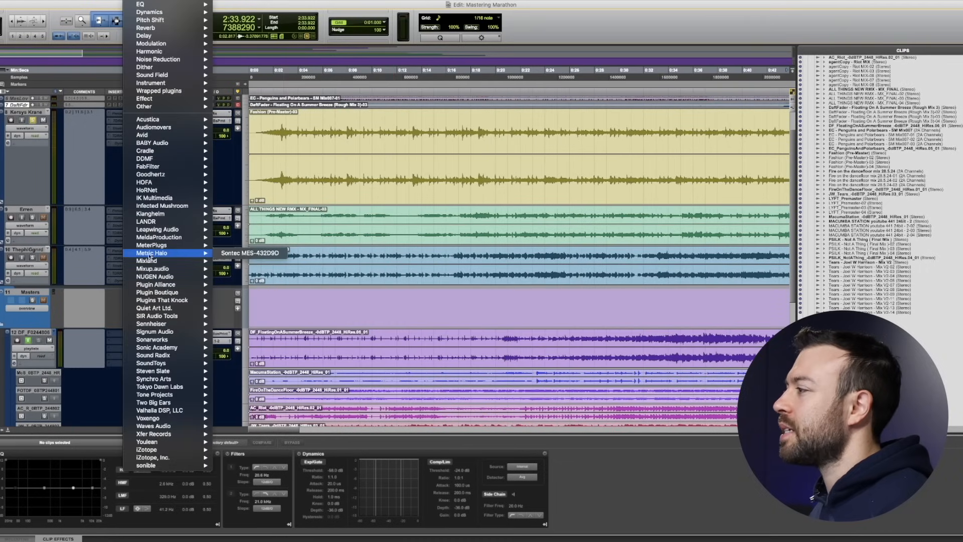
mouse_move(181, 451)
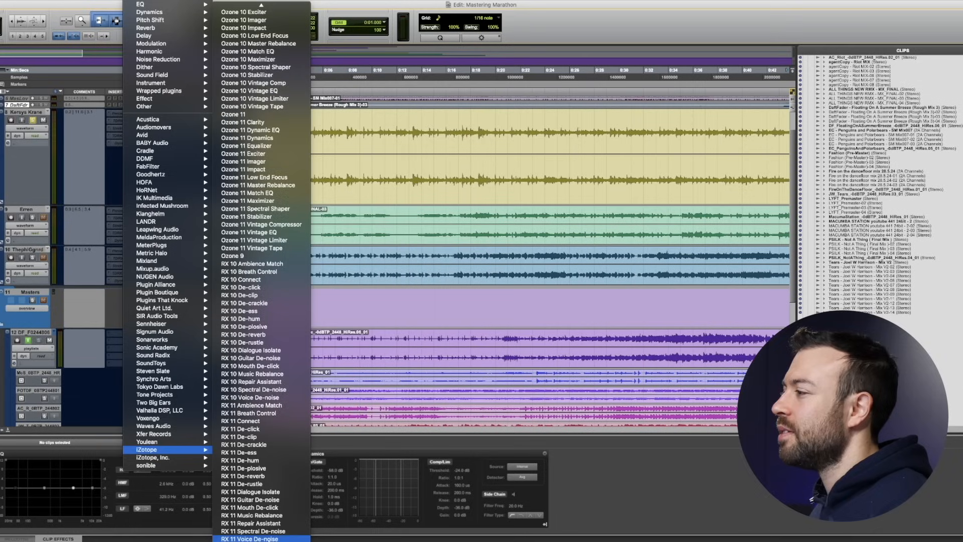
left_click(282, 508)
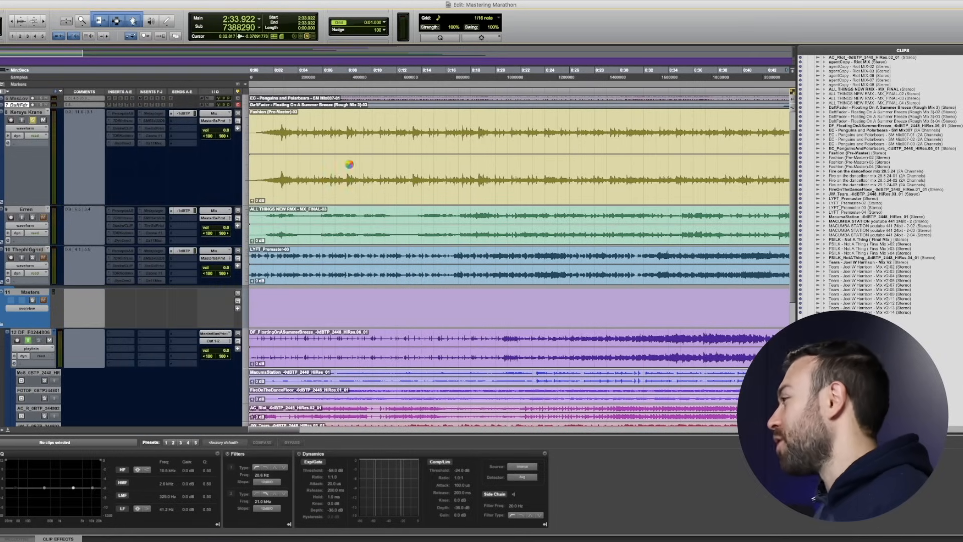
left_click_drag(183, 6, 873, 98)
left_click(268, 69)
left_click(273, 66)
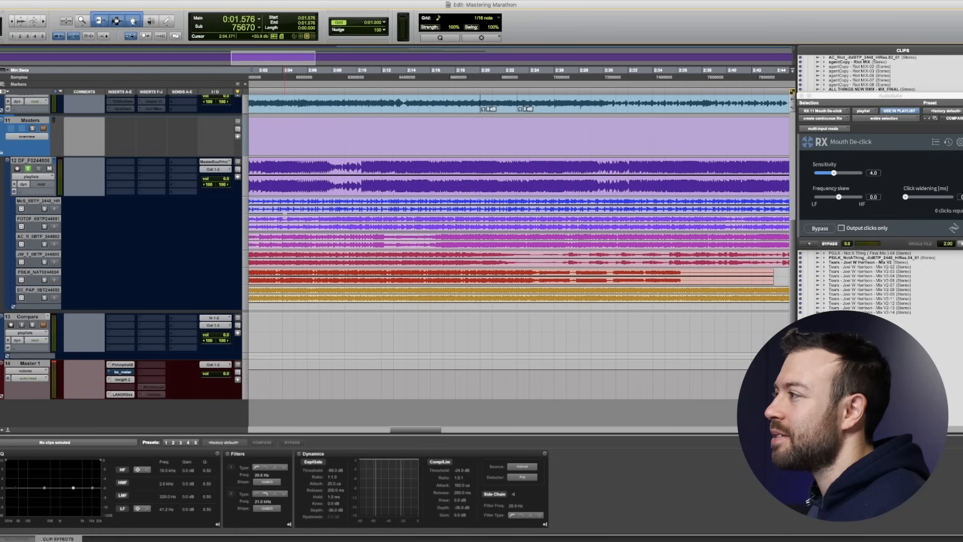
Place the Mouth De-click window over the track list and listen to the Fashion (Pre-Master) intro for clicks, then stop
scroll(284, 215, "up", 5)
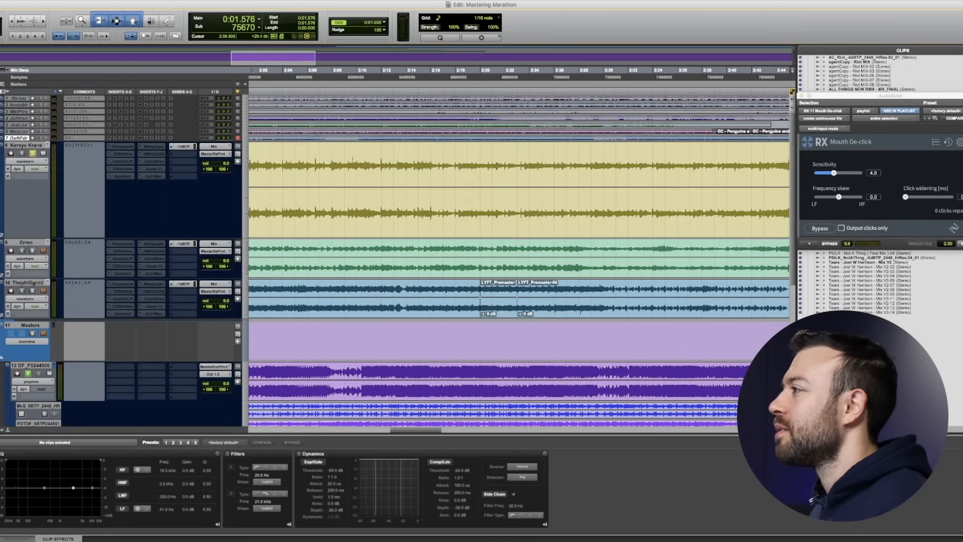
key("space")
left_click_drag(848, 101, 70, 194)
key("super+bracketright")
key("super+bracketright")
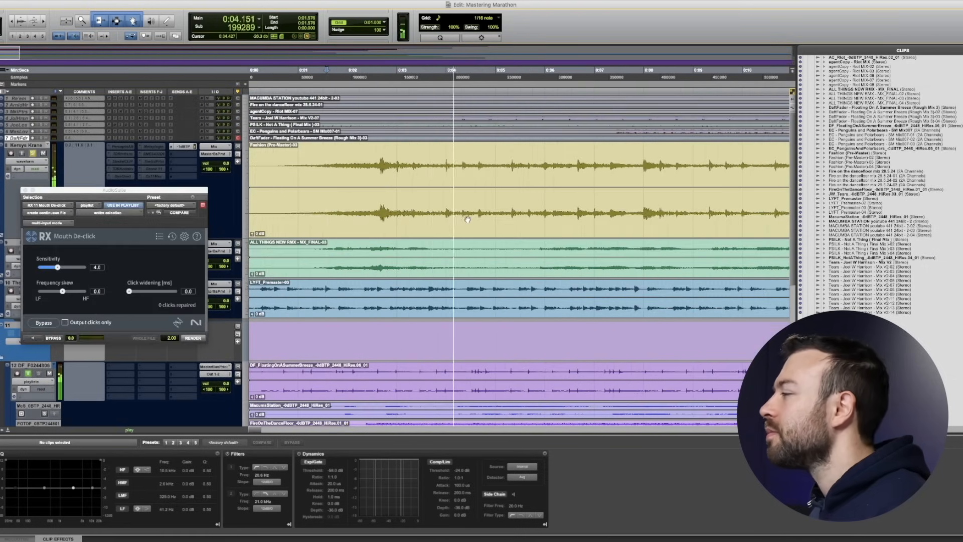
scroll(467, 219, "right", 5)
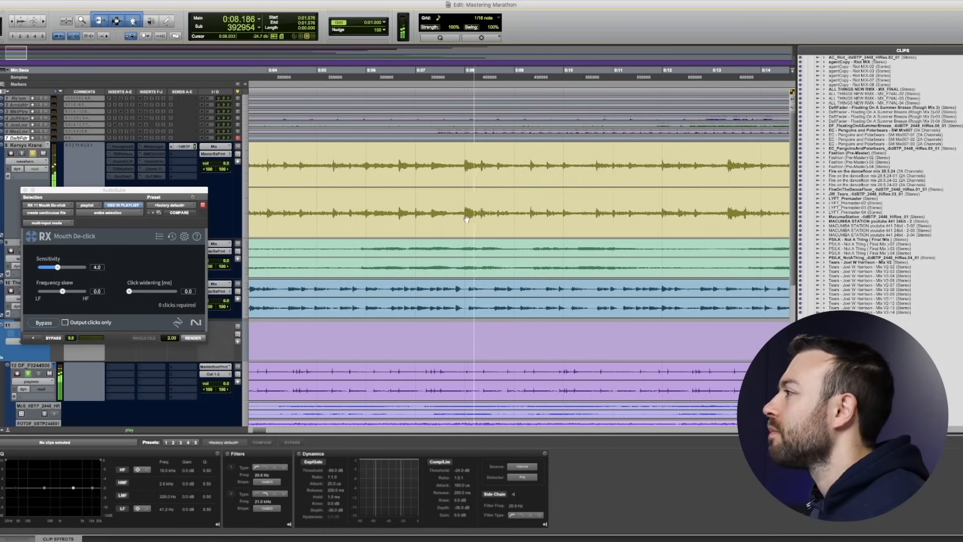
scroll(466, 220, "right", 5)
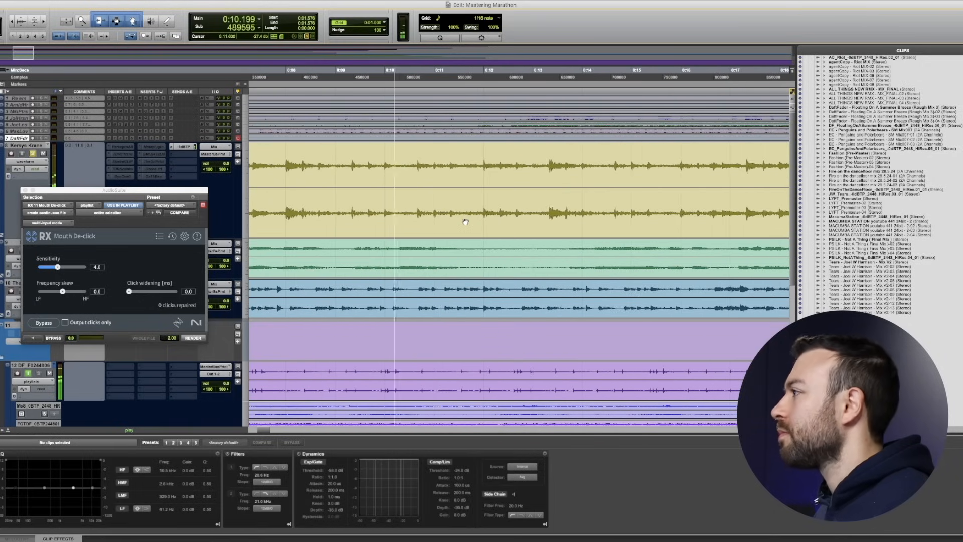
scroll(465, 221, "right", 5)
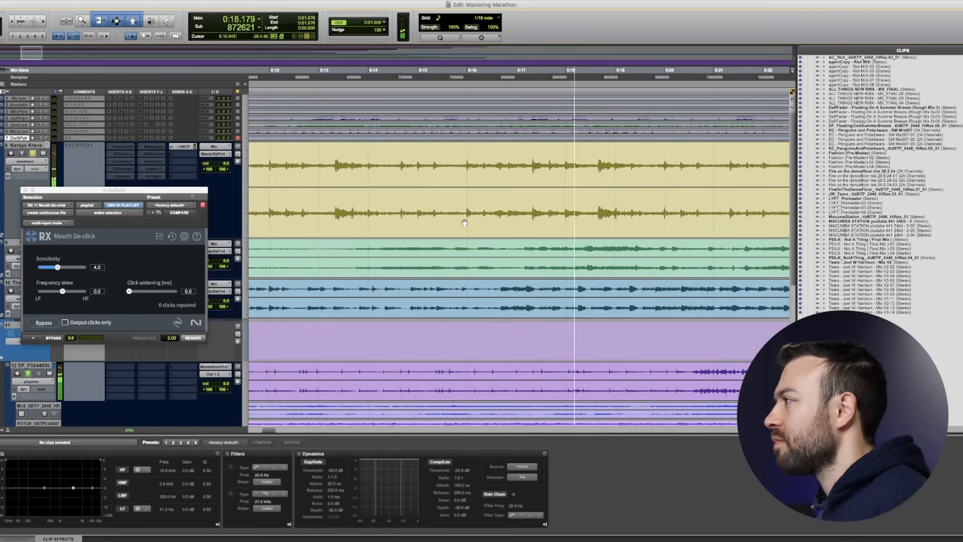
key("space")
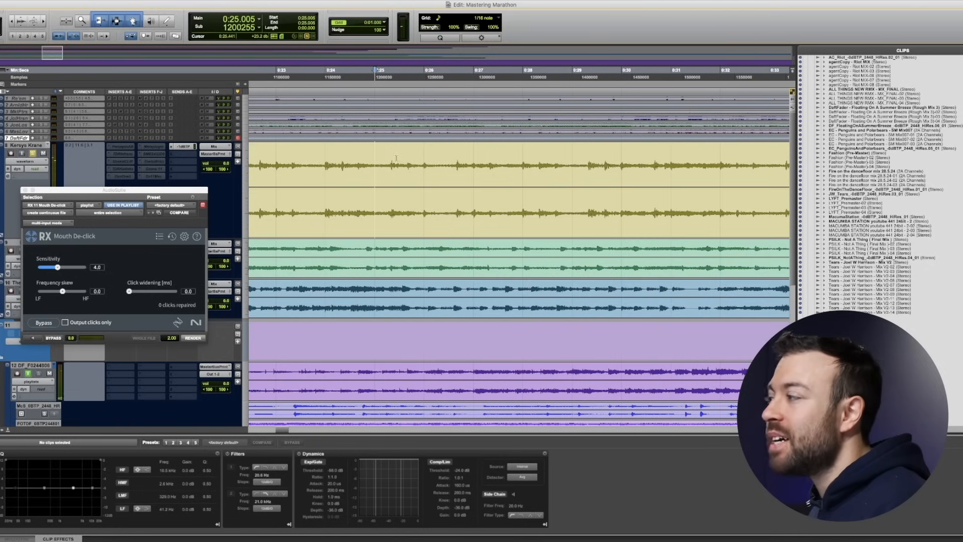
Render Mouth De-click at sensitivity 4.0 on the click around 0:25 in Fashion and replay the repair from about 0:24
left_click(353, 74)
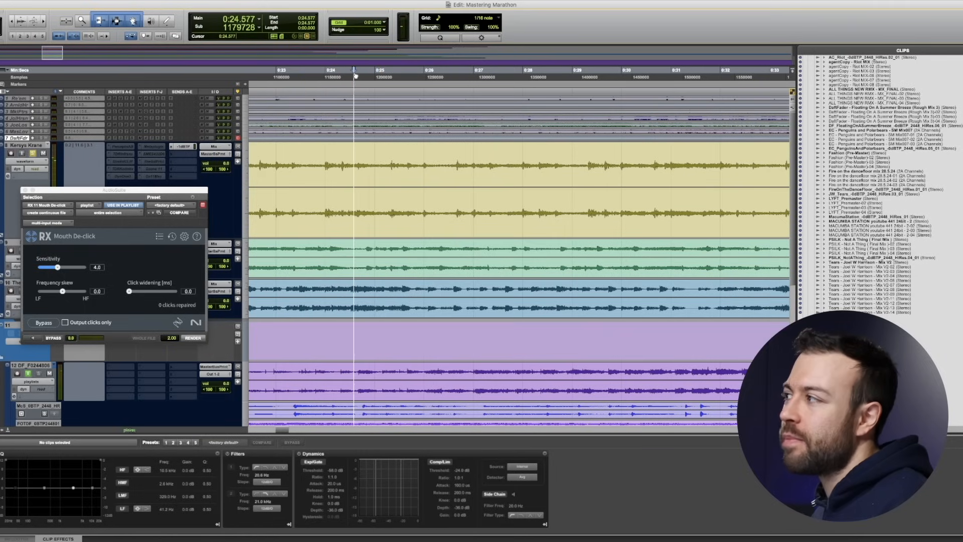
key("space")
mouse_move(396, 164)
left_mouse_down()
mouse_move(362, 160)
mouse_move(379, 159)
left_mouse_up()
left_click(194, 338)
left_click(325, 75)
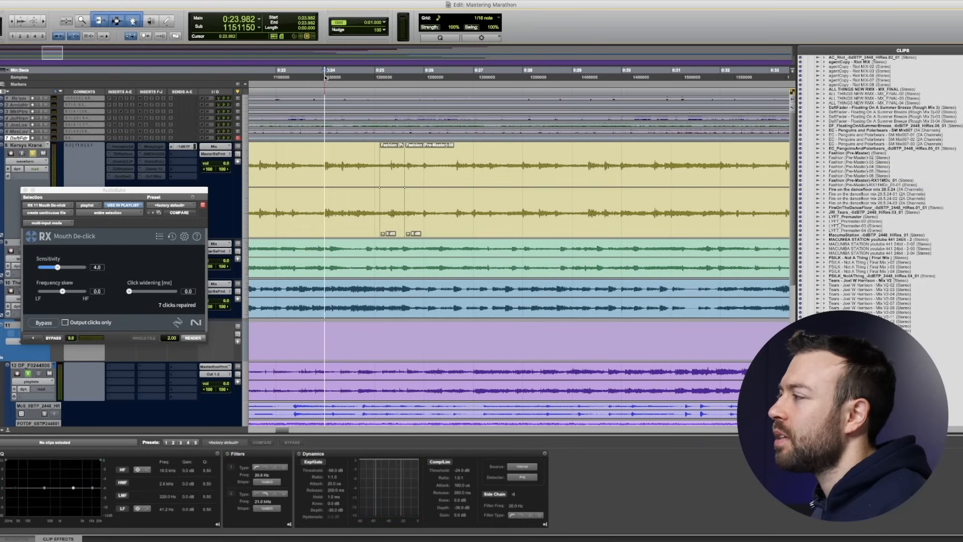
key("space")
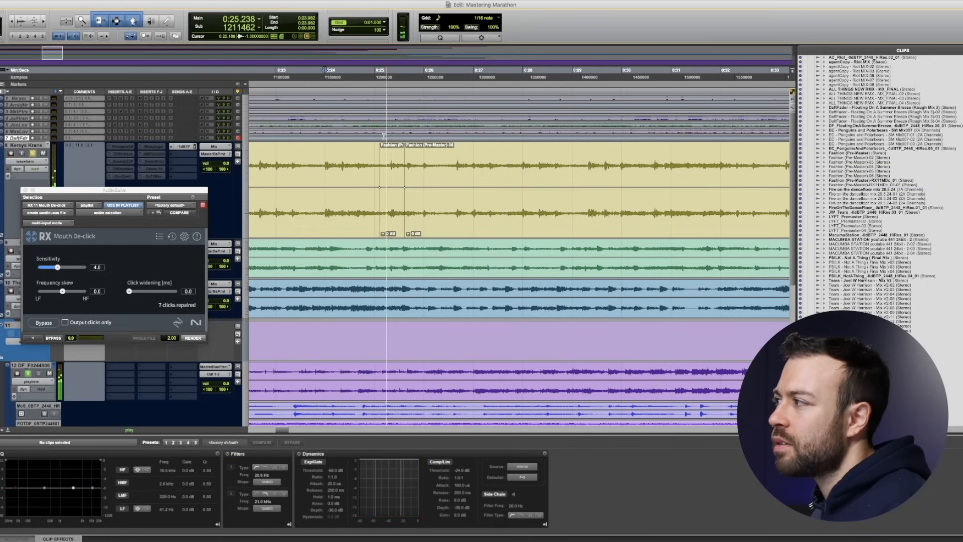
key("space")
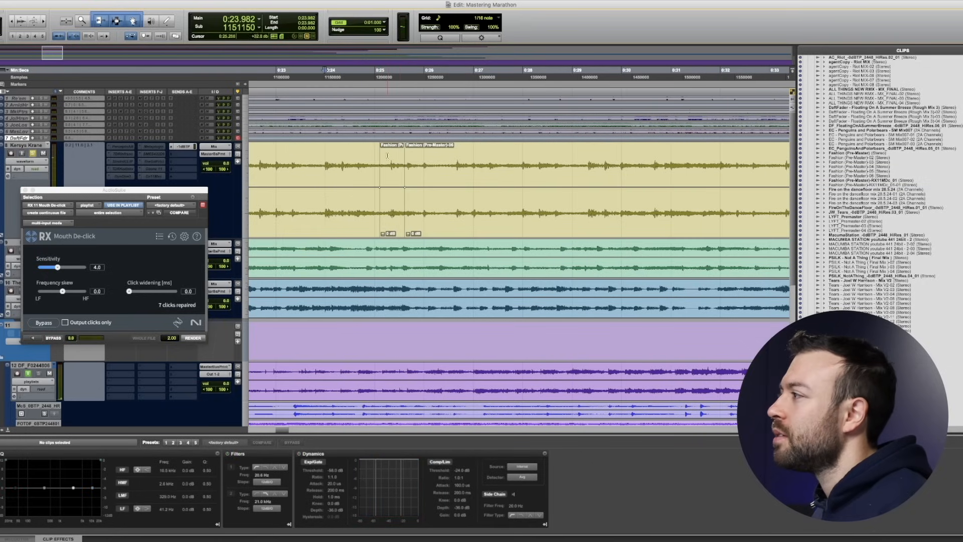
Render Mouth De-click on the click around 0:32 in Fashion and replay it from about 0:30.7
scroll(370, 138, "right", 5)
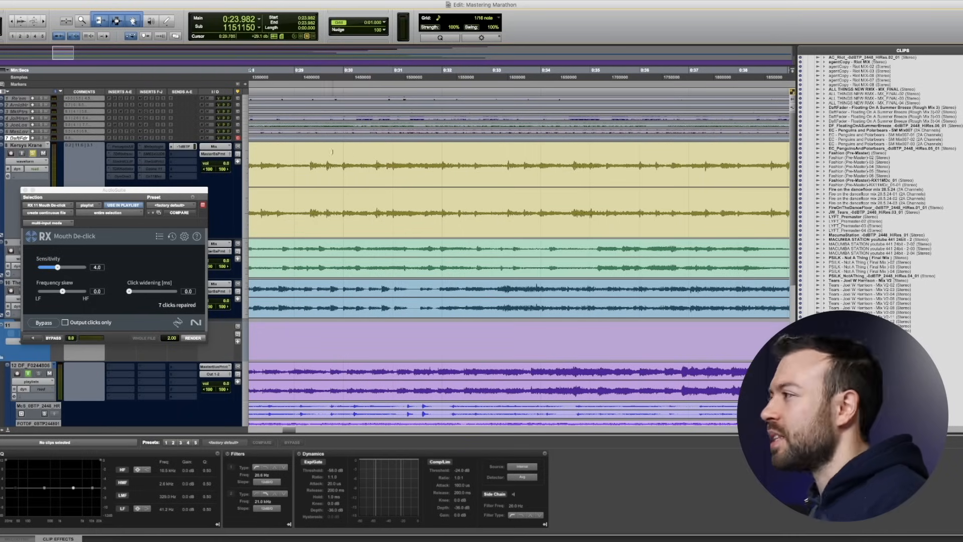
key("ctrl+alt+r")
key("space")
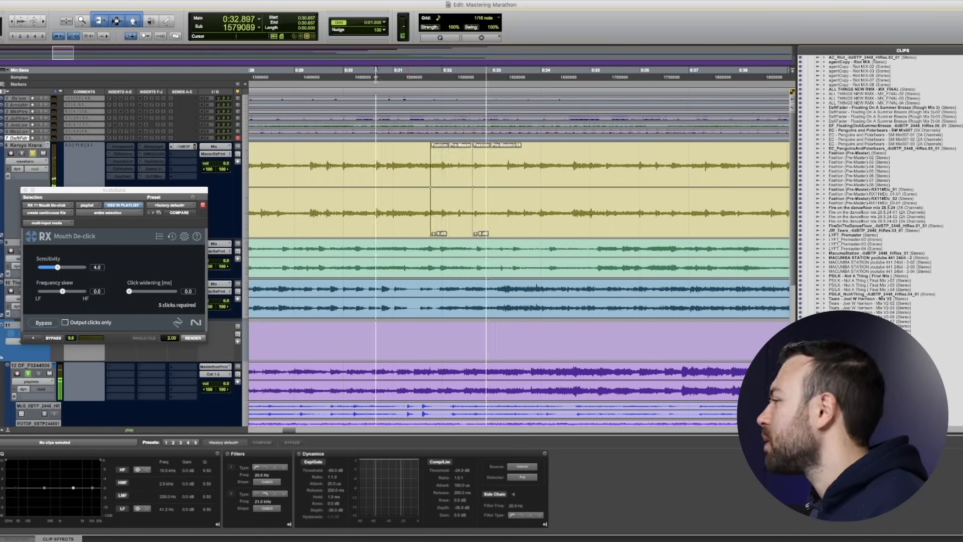
Select the short section around 0:36 in Fashion, switch the processor to RX 11 De-clip, and render the selection
left_click_drag(384, 166, 411, 165)
left_click(47, 204)
left_click(204, 451)
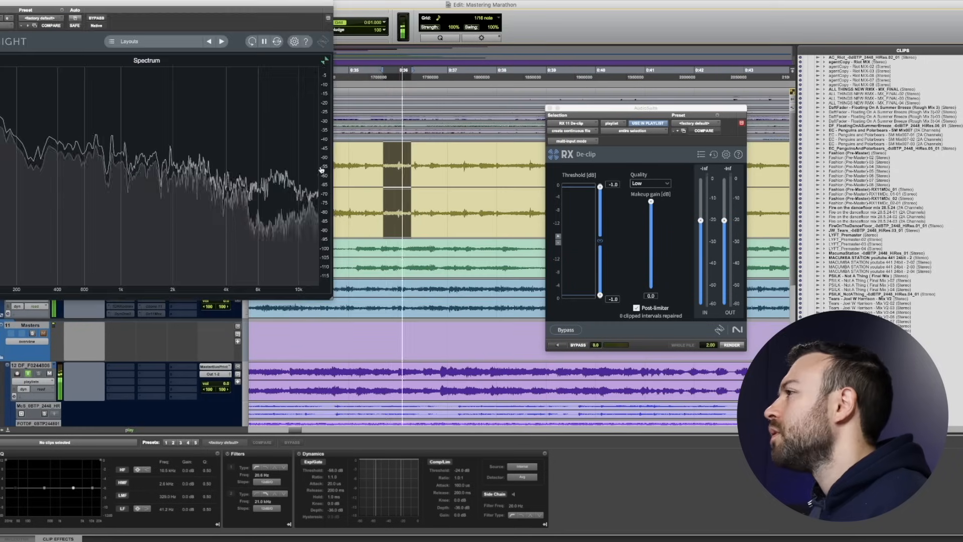
key("ctrl+alt+r")
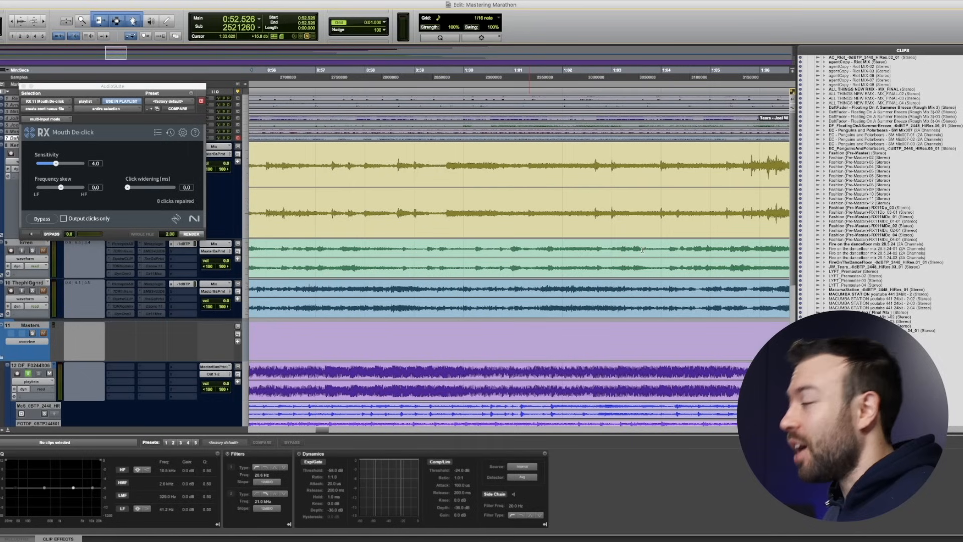
Switch to OBS Studio to check the recording, then return to Pro Tools
key("super+Tab")
key("super+Tab")
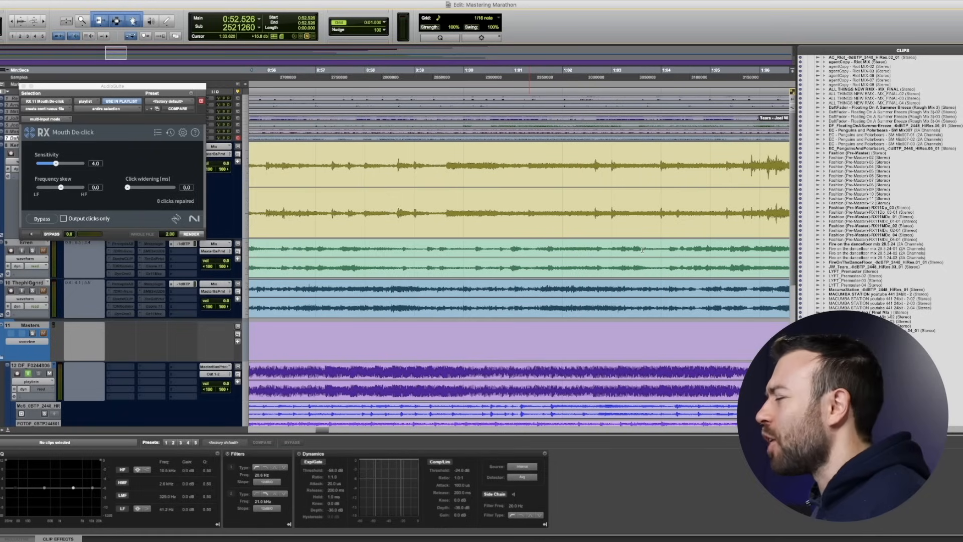
key("super+Tab")
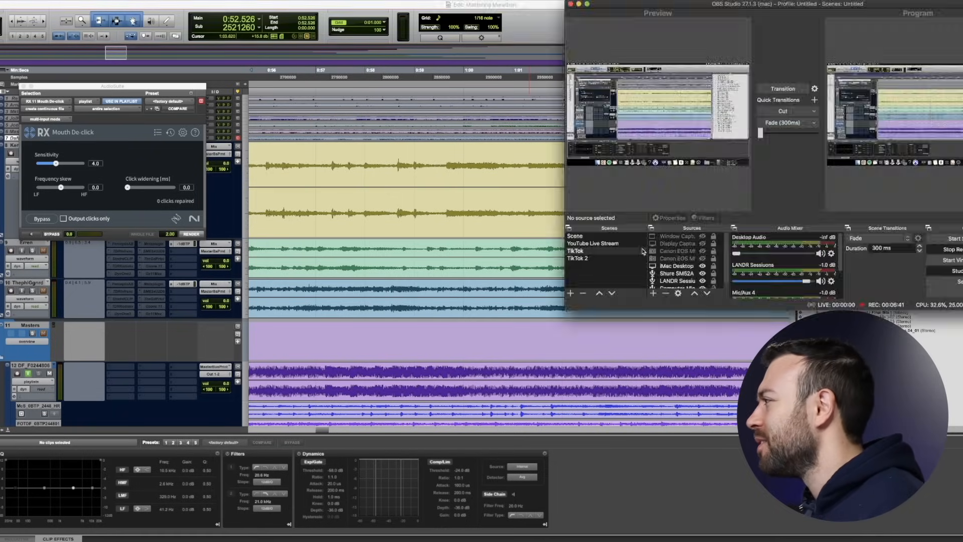
key("super+Tab")
Listen to Fashion from about 0:59.5, then replay the loud passage around 1:06 from about 1:05.2 and stop
key("space")
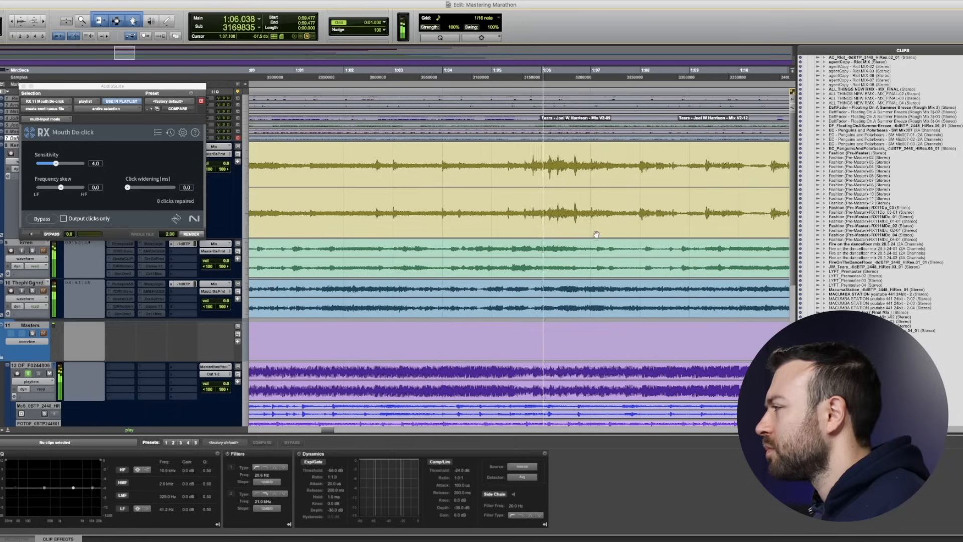
key("space")
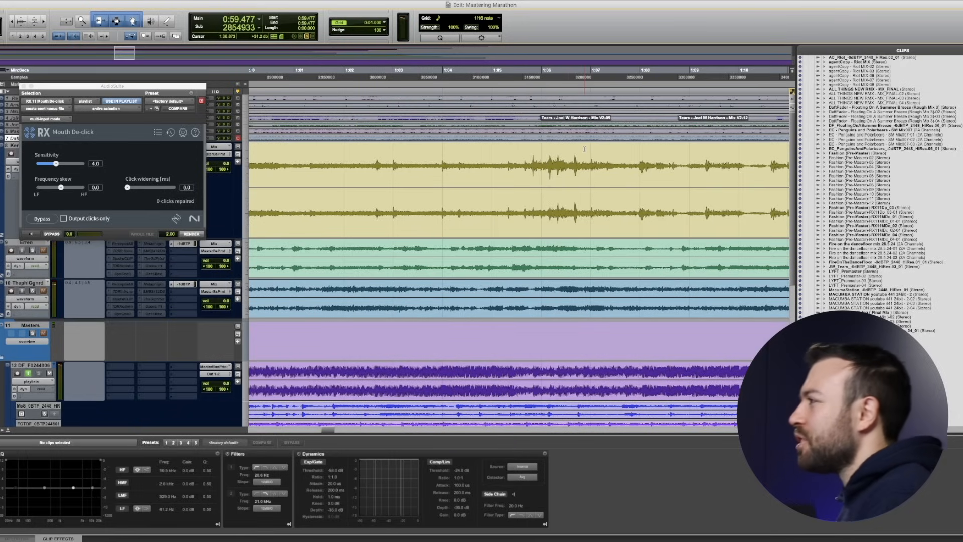
left_click_drag(579, 165, 531, 175)
key("space")
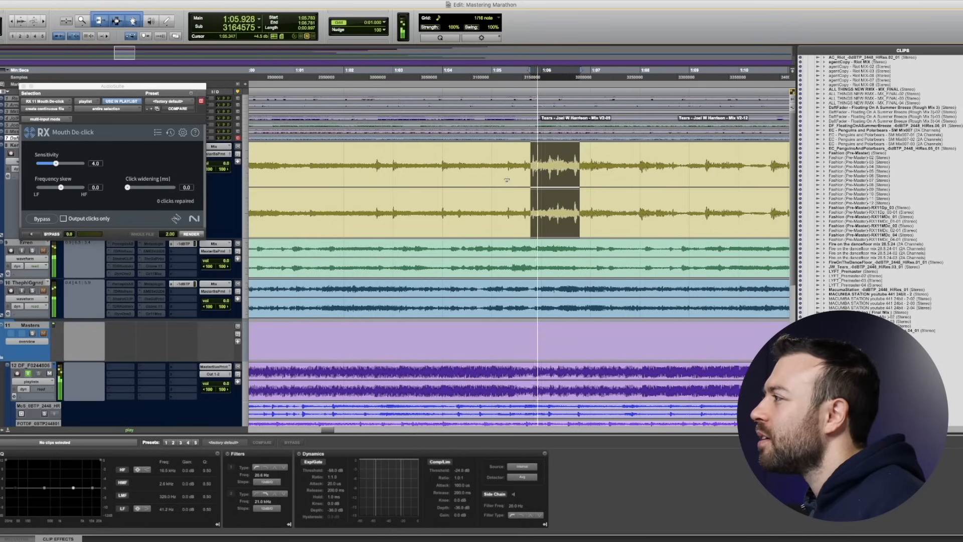
left_click(500, 85)
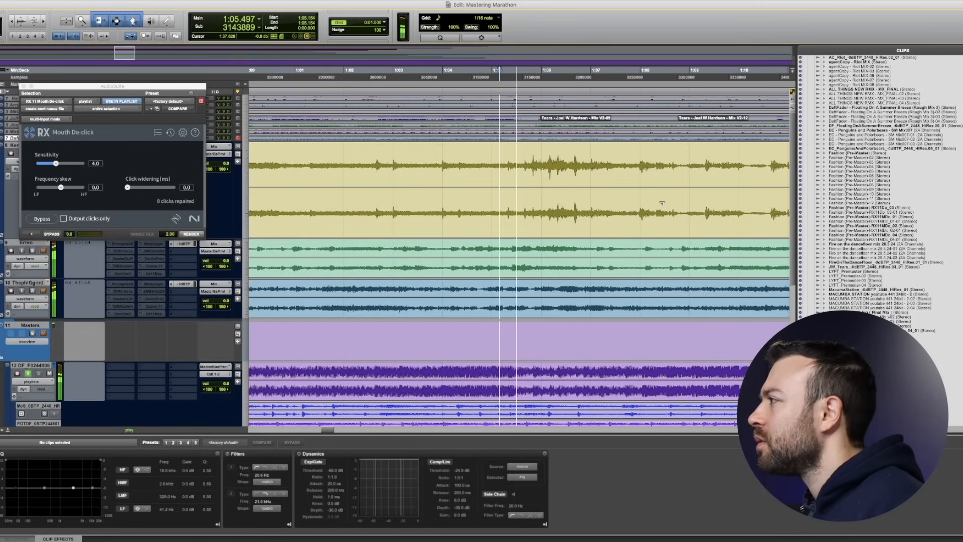
key("space")
Isolate the loud passage from about 1:05.8 to 1:06.7 in Fashion, slightly lower its clip gain, and set playback to about 1:04.8
key("super+bracketright")
key("super+bracketright")
key("super+bracketleft")
key("super+bracketleft")
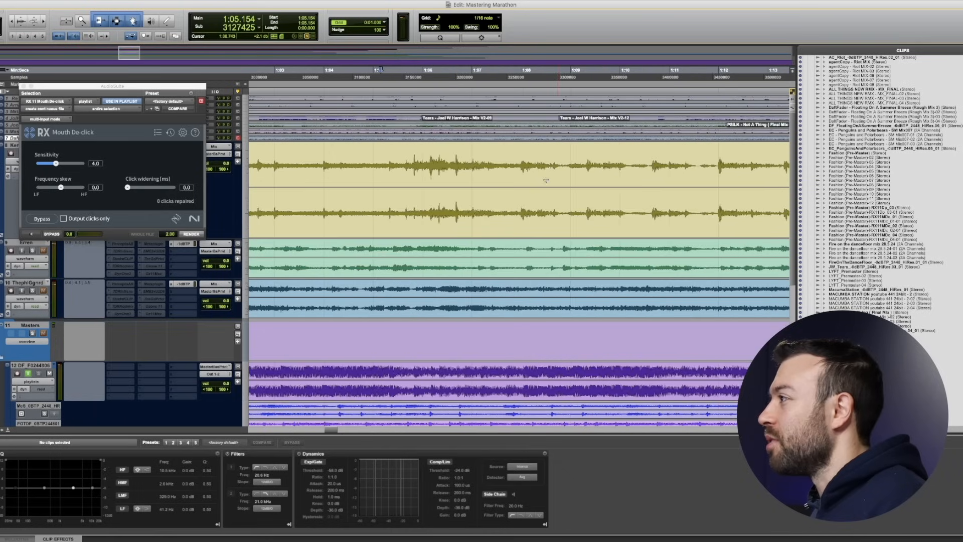
key("super+bracketright")
key("super+bracketright")
key("super+bracketright")
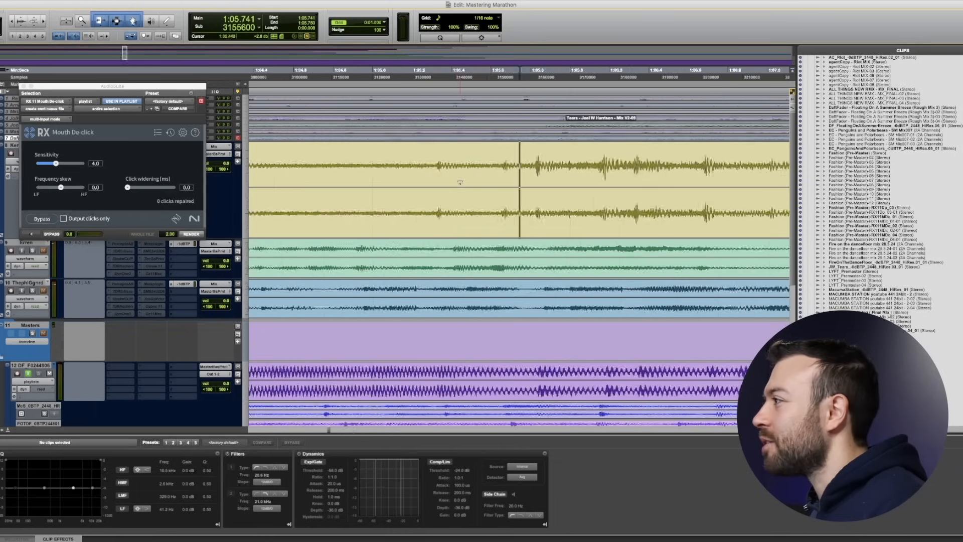
left_click_drag(547, 161, 637, 163)
key("super+bracketleft")
key("super+bracketleft")
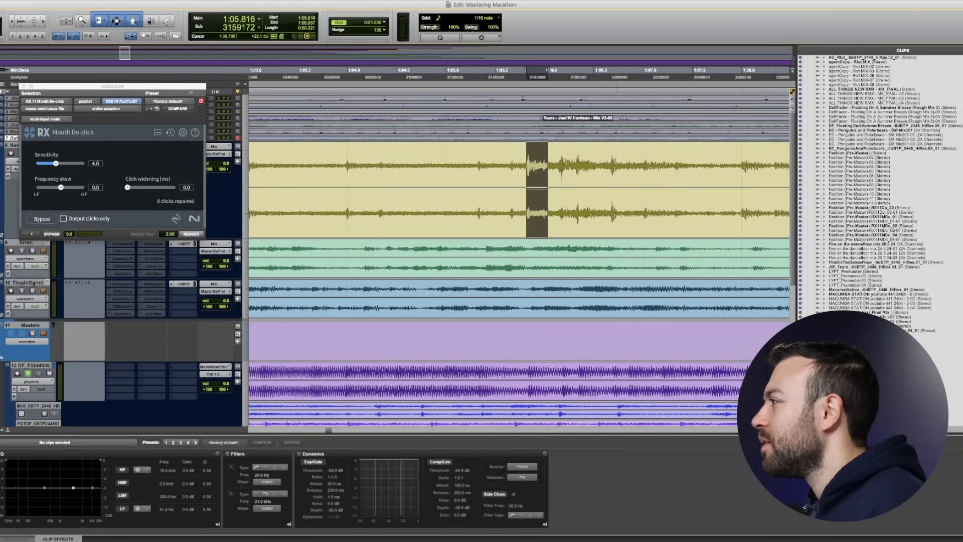
left_click(614, 162, "shift")
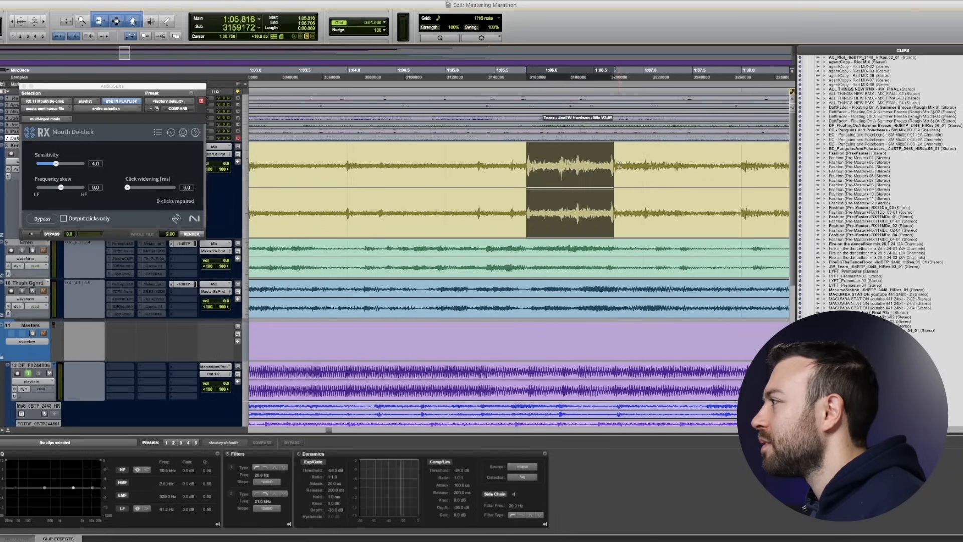
left_click_drag(582, 184, 583, 191)
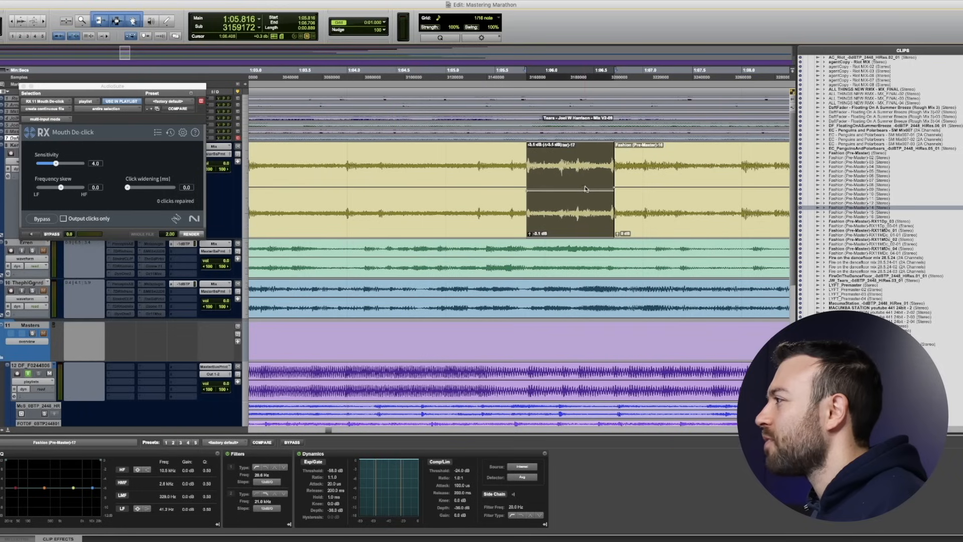
left_click(474, 185)
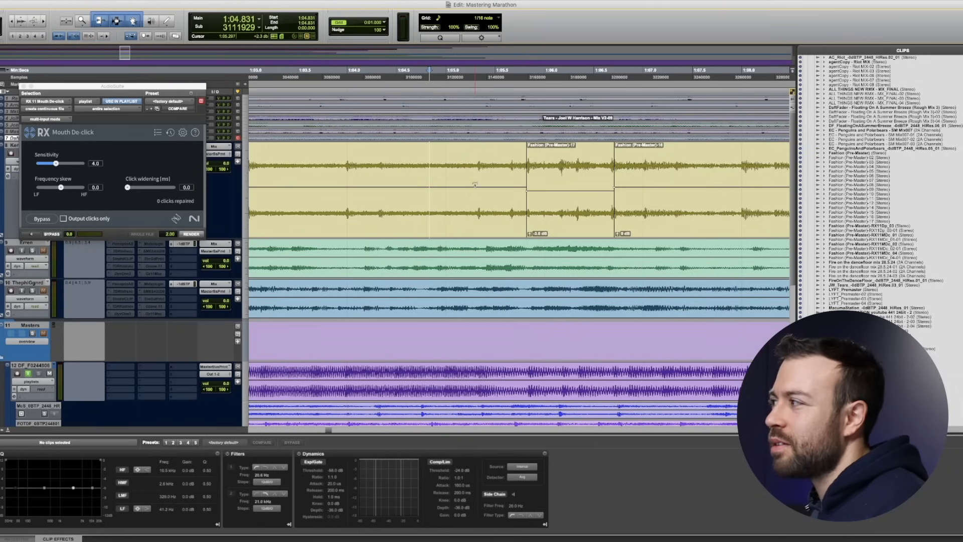
Crossfade into the lowered Fashion passage from about 1:04.4 to 1:05.8 and out from about 1:06.8 to 1:08.3, and play from about 1:04.1
key("space")
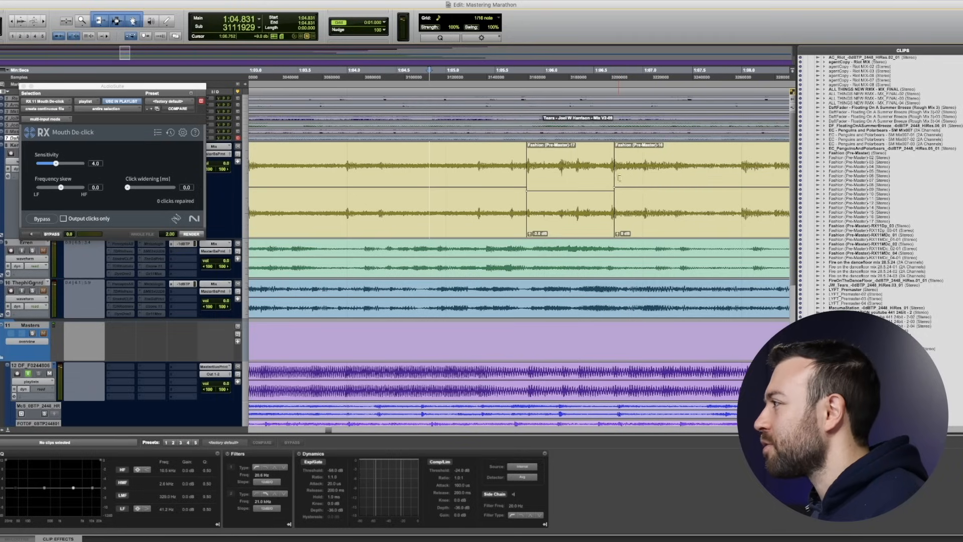
left_click_drag(611, 176, 626, 228)
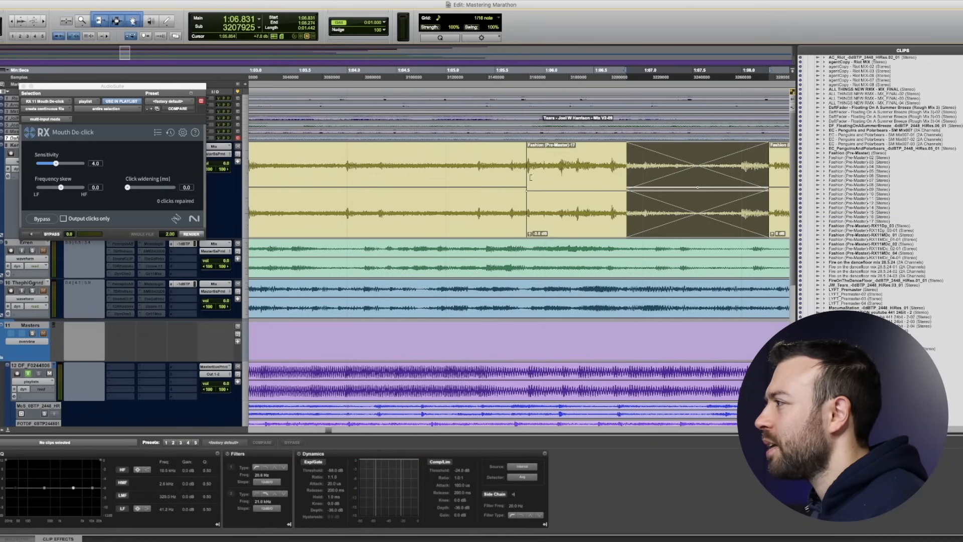
left_click_drag(530, 177, 388, 229)
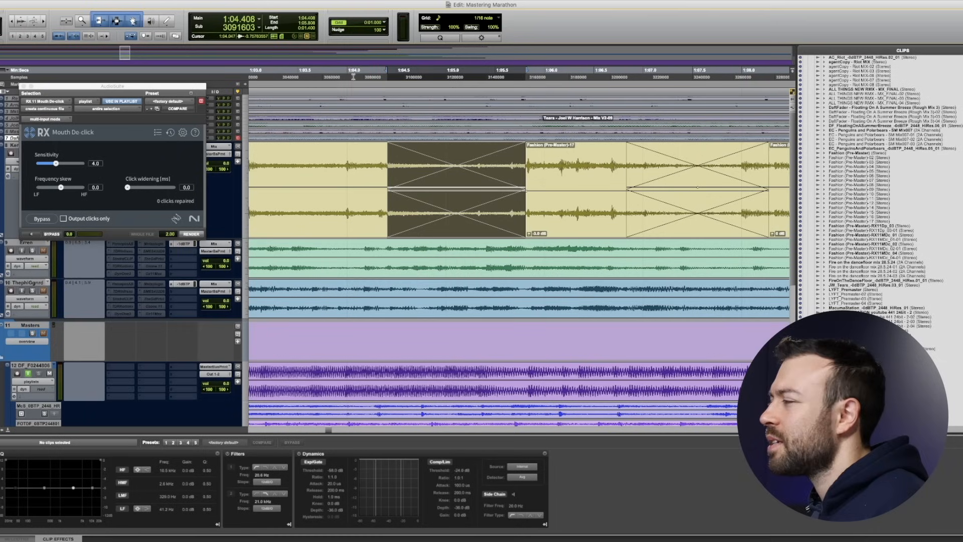
left_click(353, 76)
key("space")
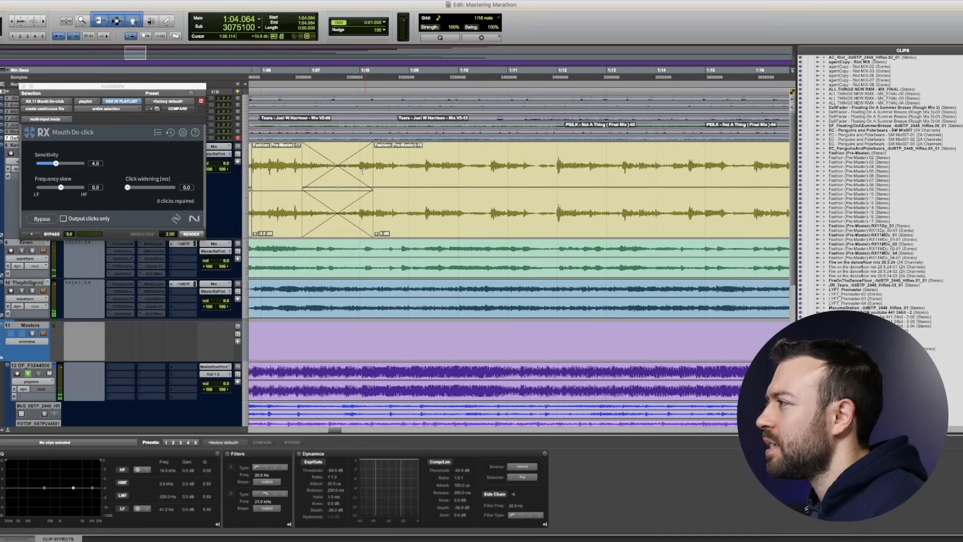
Lengthen the crossfade after the lowered passage to span about 1:06.7 to 1:09.8 and give its fade-out a rounded curve
left_click_drag(372, 166, 445, 174)
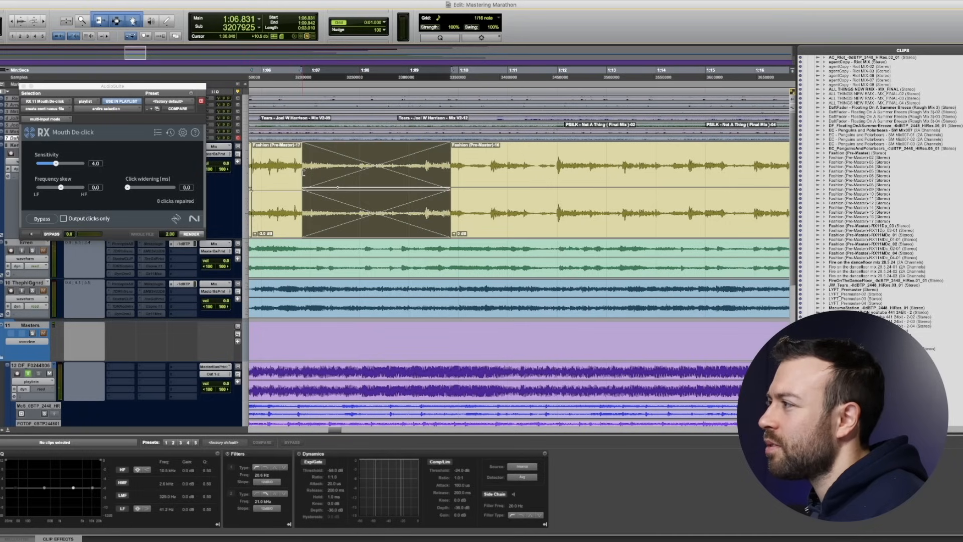
left_click(303, 173)
left_click_drag(300, 176, 295, 177)
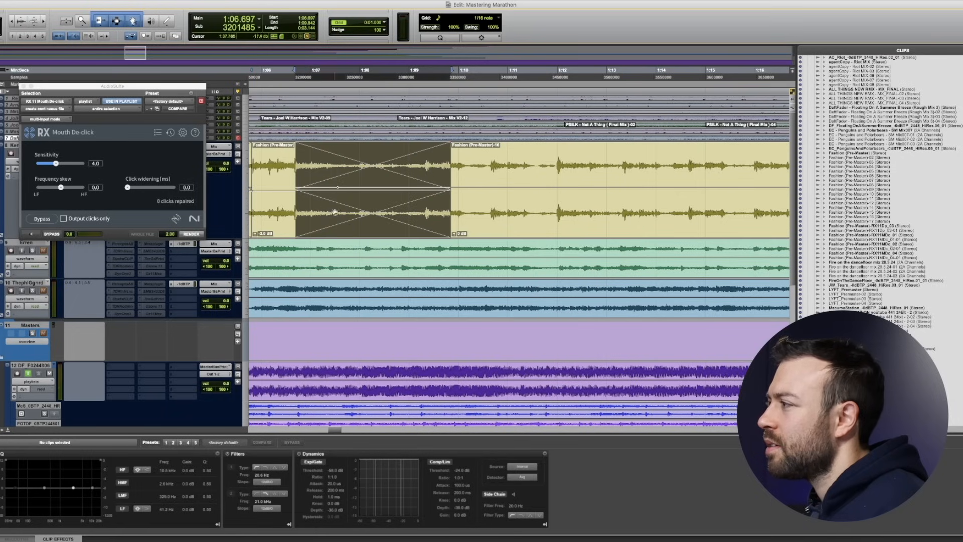
double_click(349, 227)
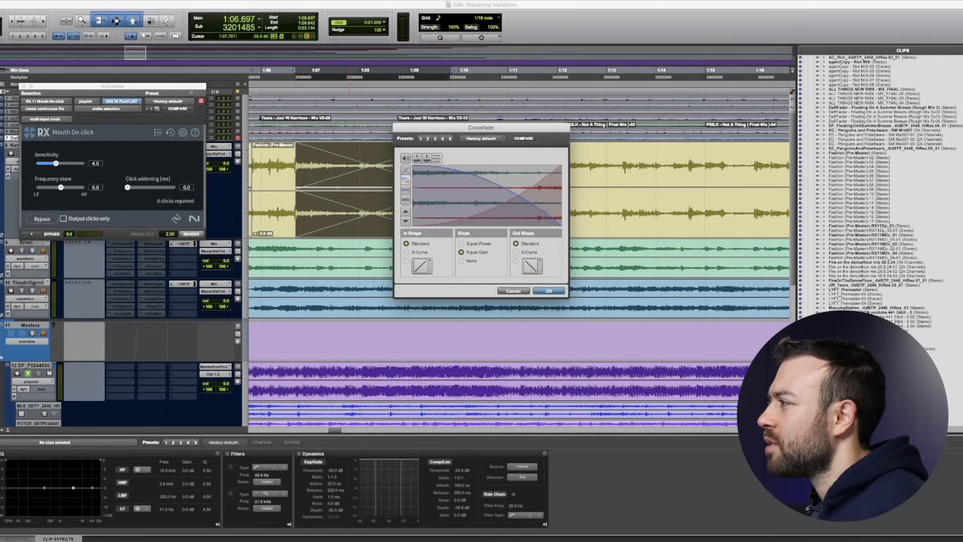
left_click(549, 291)
Listen to the reshaped crossfades in Fashion from about 1:04.1 and stop just past 1:07
key("r")
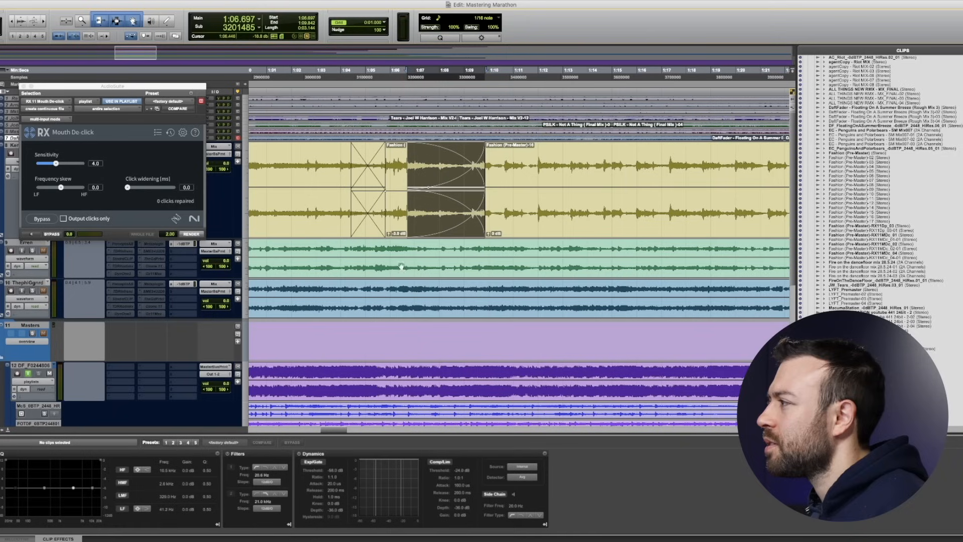
left_click(344, 77)
key("space")
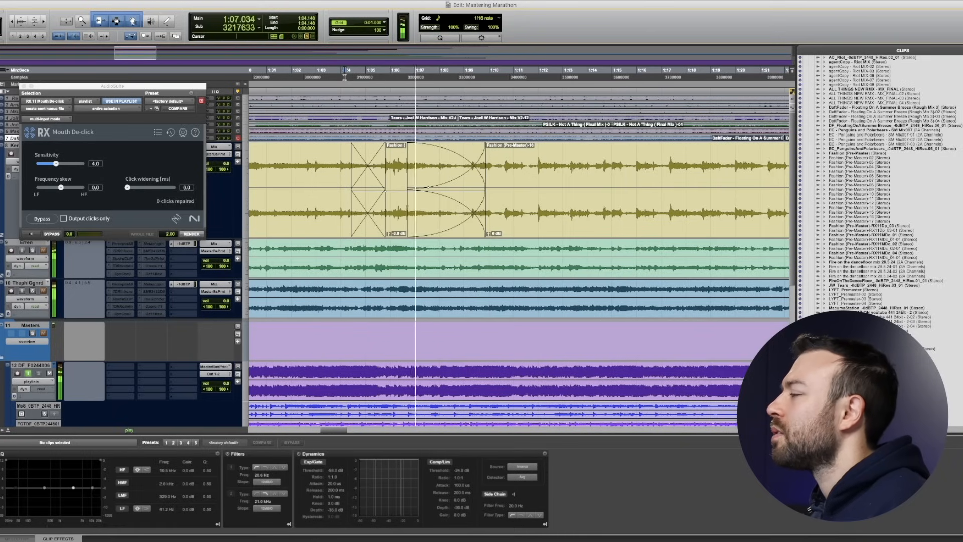
key("space")
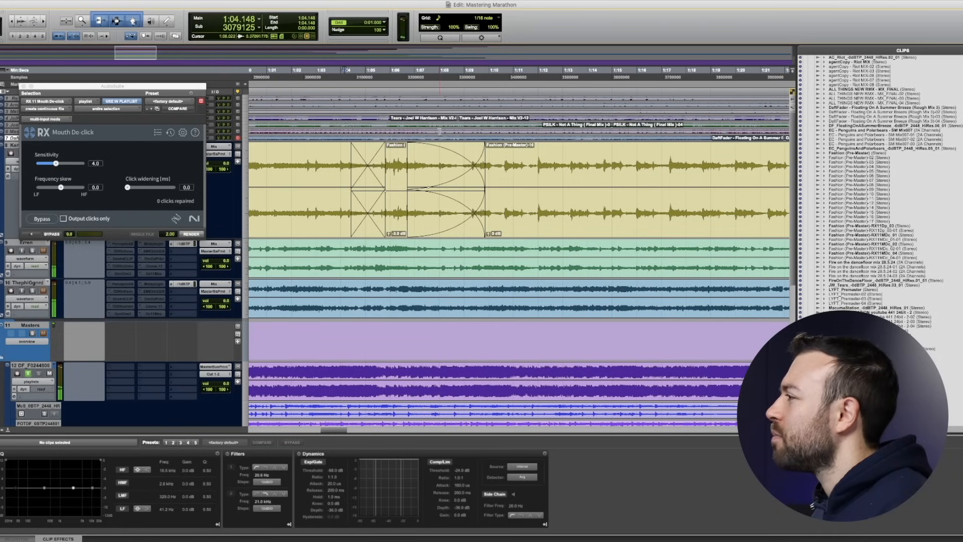
Extend the first crossfade to about 1:06.1, start the second at about 1:06.2, and set playback to about 1:02
key("super+bracketright")
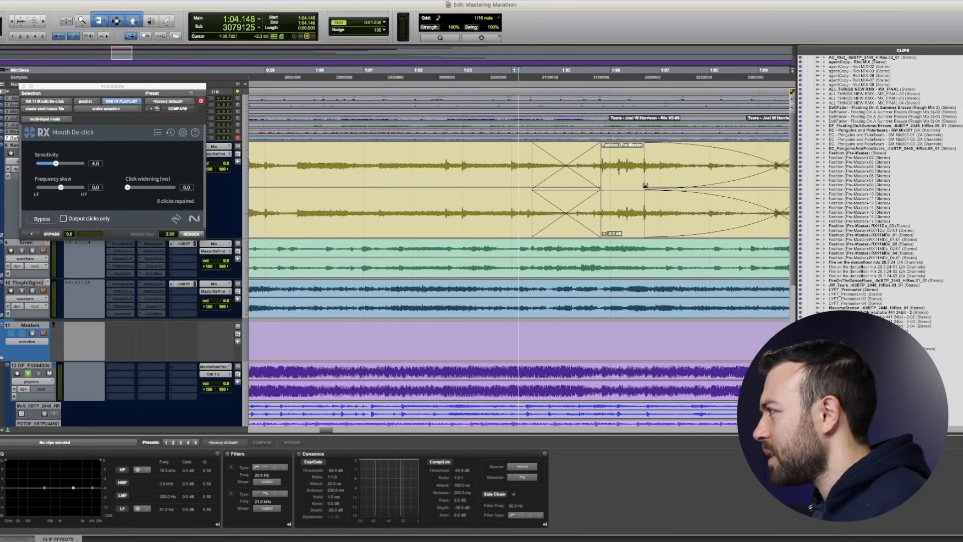
left_click_drag(647, 170, 619, 172)
left_click(411, 79)
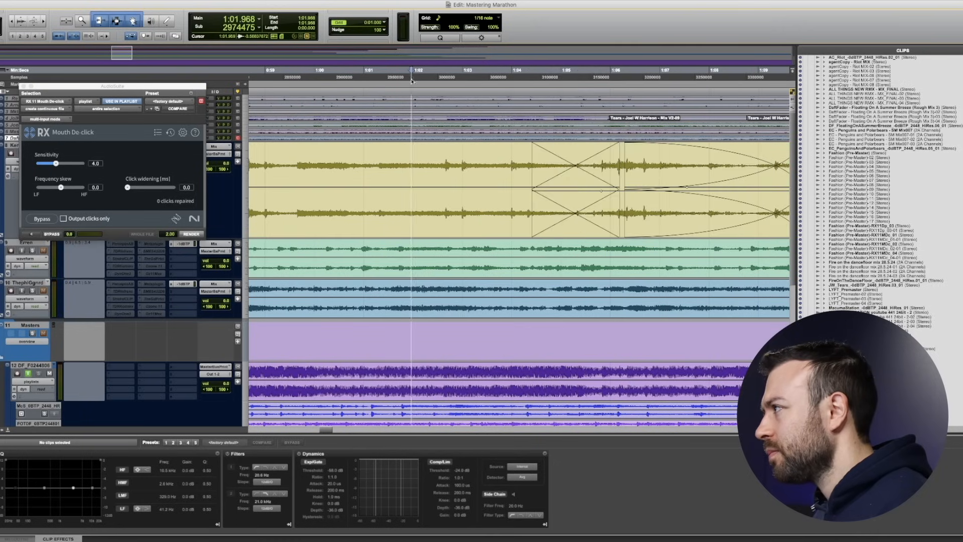
Audition the Fashion pre-master from 1:01.968 and reshape the crossfade after 1:06 so its midpoint falls earlier
key("space")
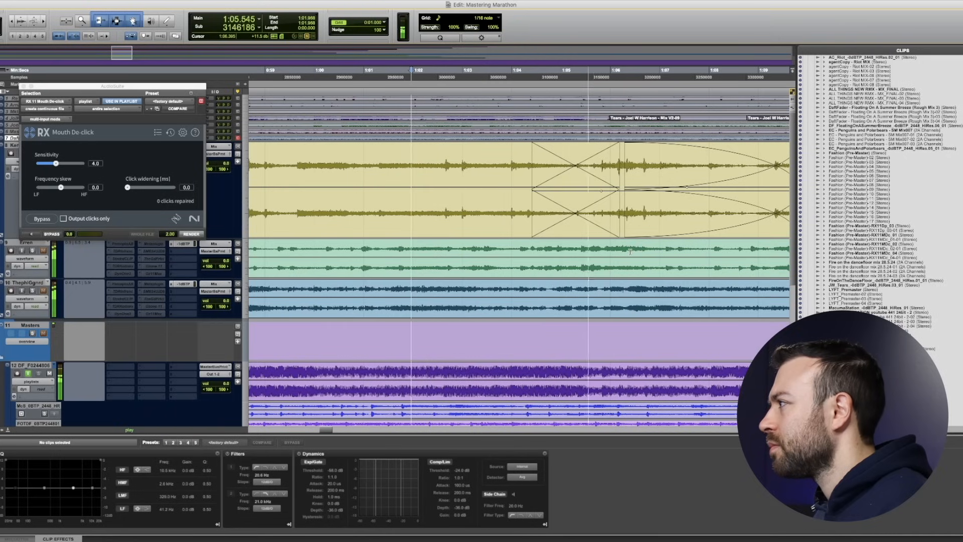
key("space")
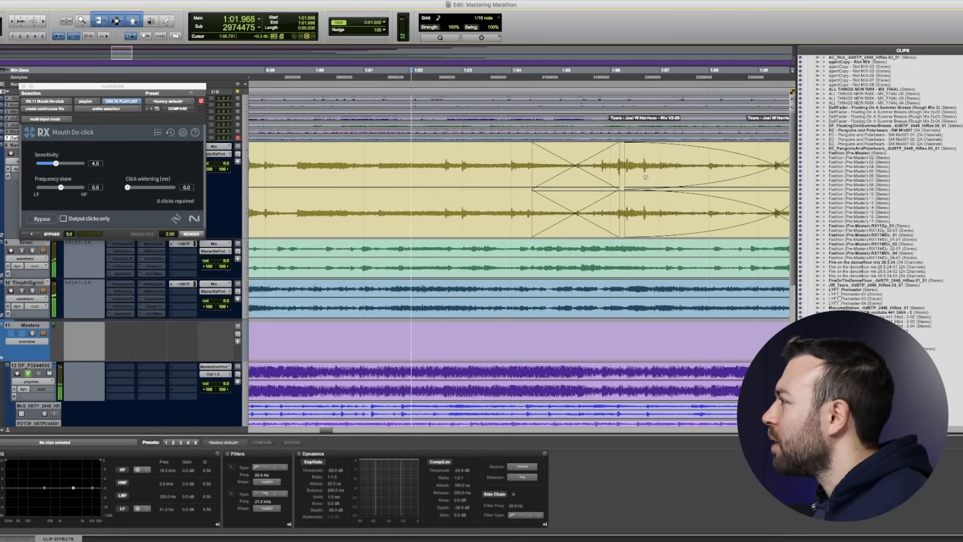
double_click(755, 221)
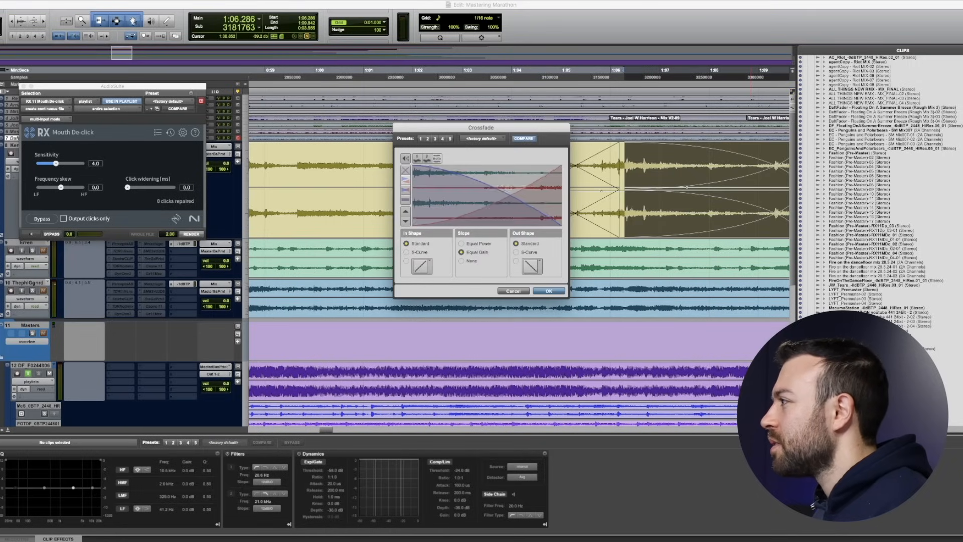
left_click_drag(509, 194, 444, 195)
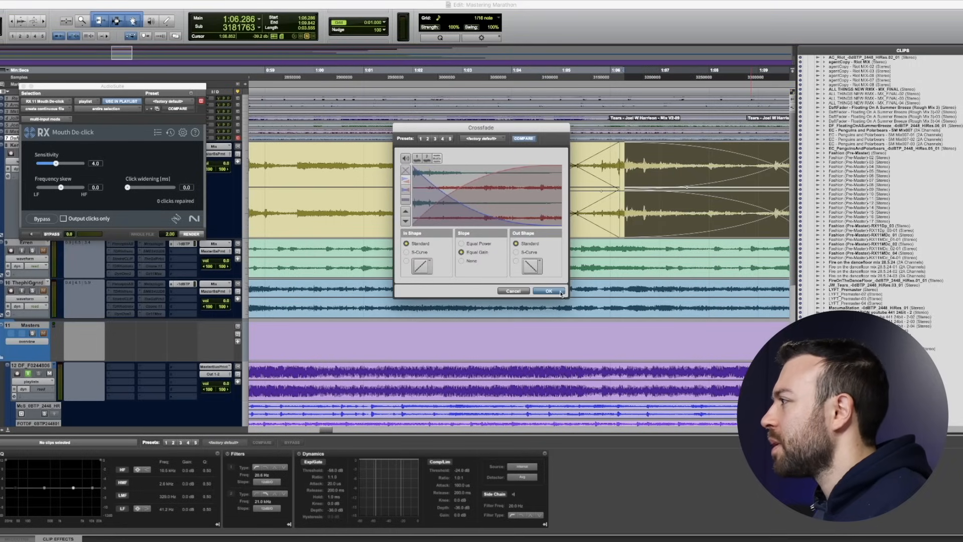
left_click(548, 291)
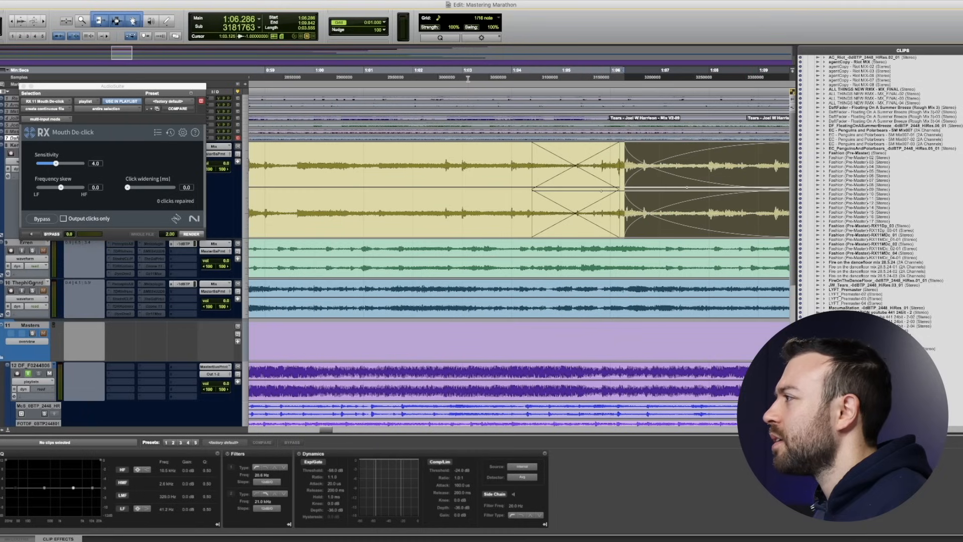
Play the Fashion track from about 1:03 to listen to the reshaped crossfade and the passage after it
left_click(467, 78)
key("space")
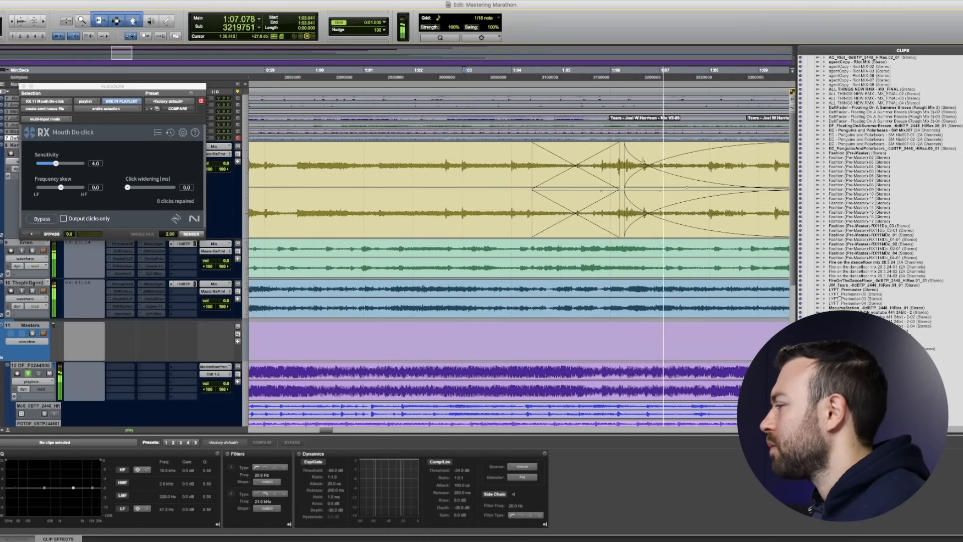
key("r")
key("super+bracketleft")
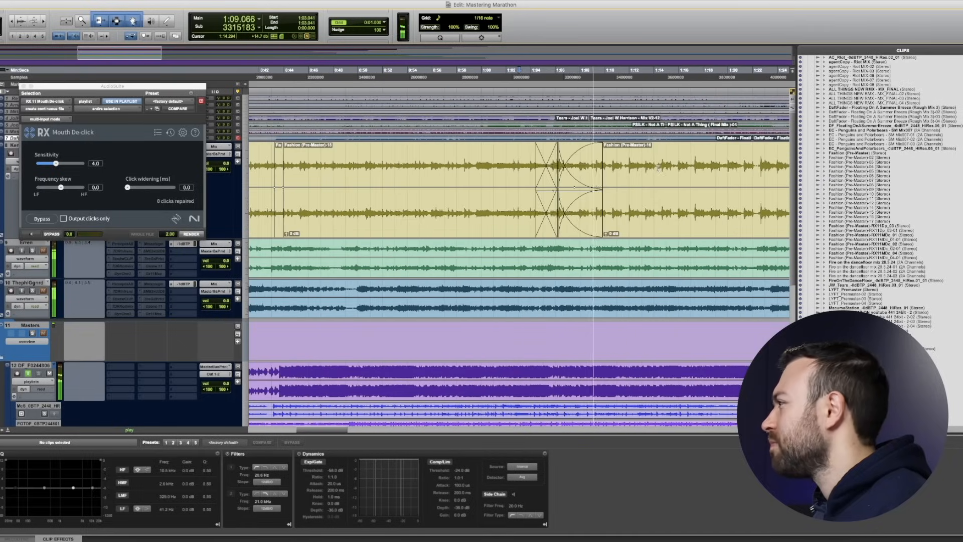
key("space")
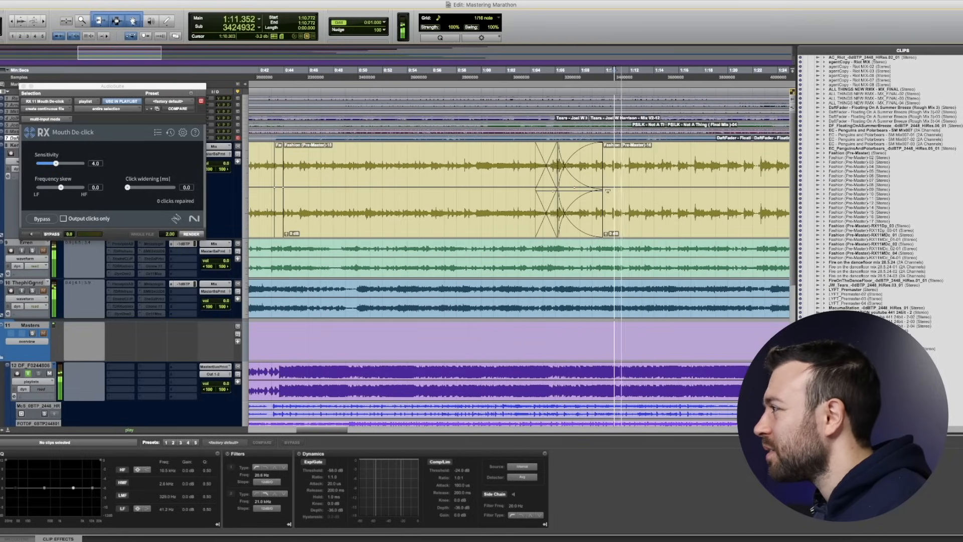
scroll(607, 191, "right", 5)
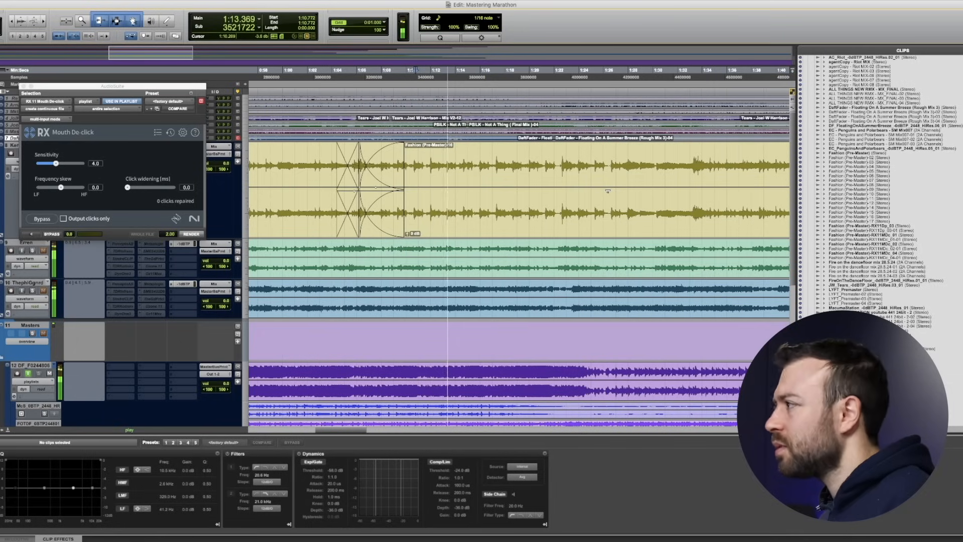
key("super+bracketright")
key("super+bracketright")
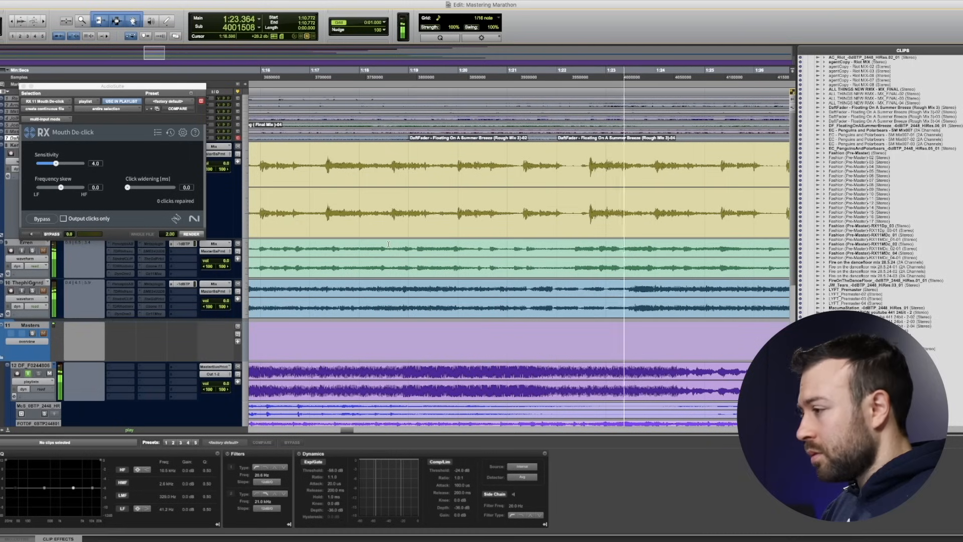
Play the Fashion track from about 1:22 and listen through the middle section for remaining clicks
key("space")
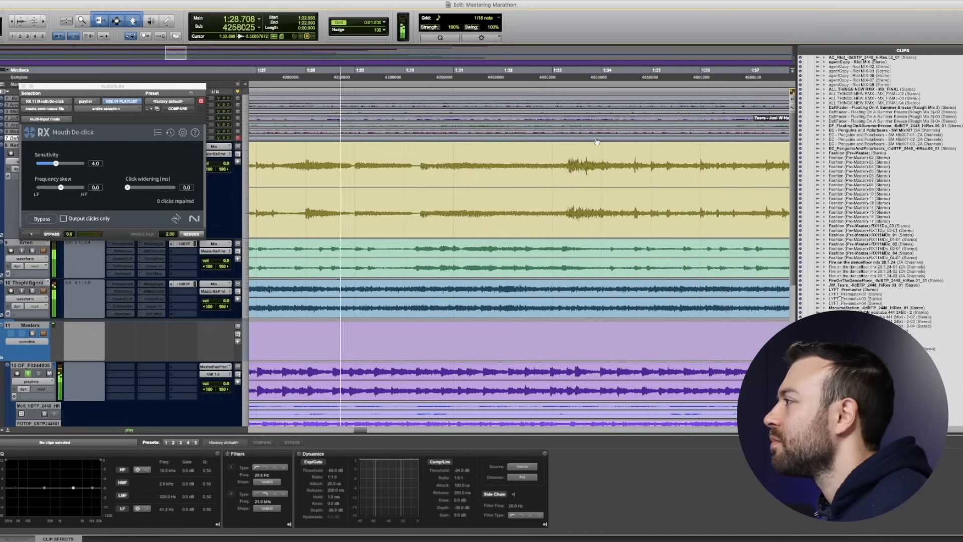
key("r")
key("r")
key("r")
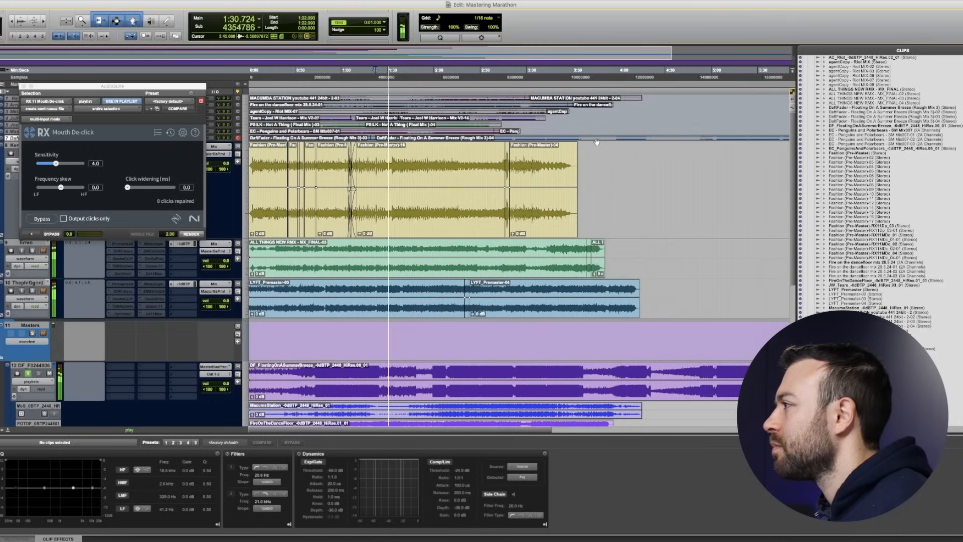
key("t")
key("t")
key("t")
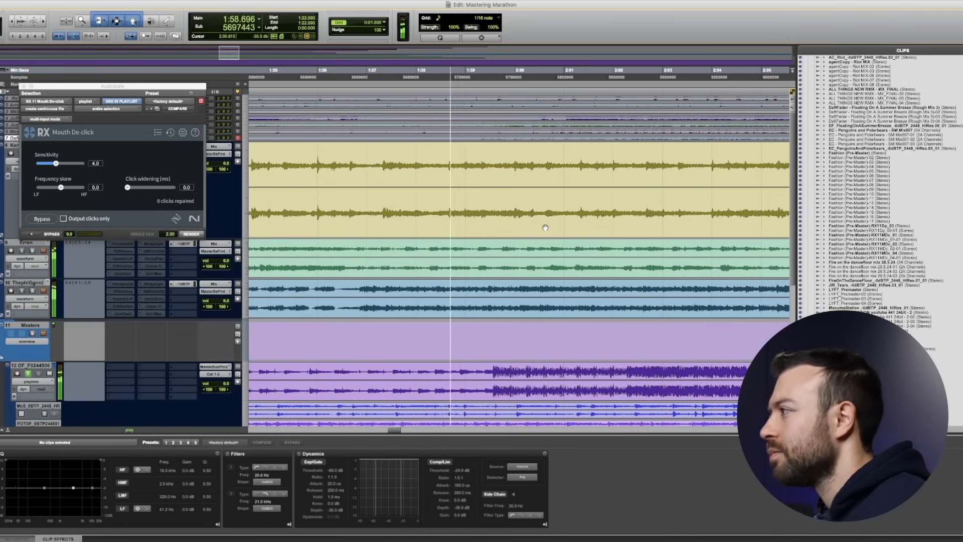
scroll(545, 228, "right", 4)
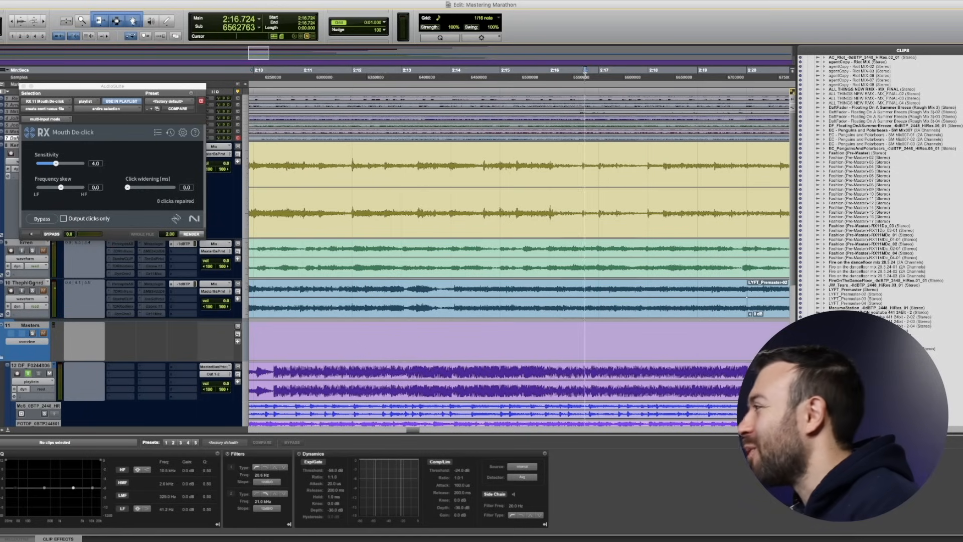
Listen to the Fashion track from 2:16.724 towards the edits near 2:46, checking for clicks
key("space")
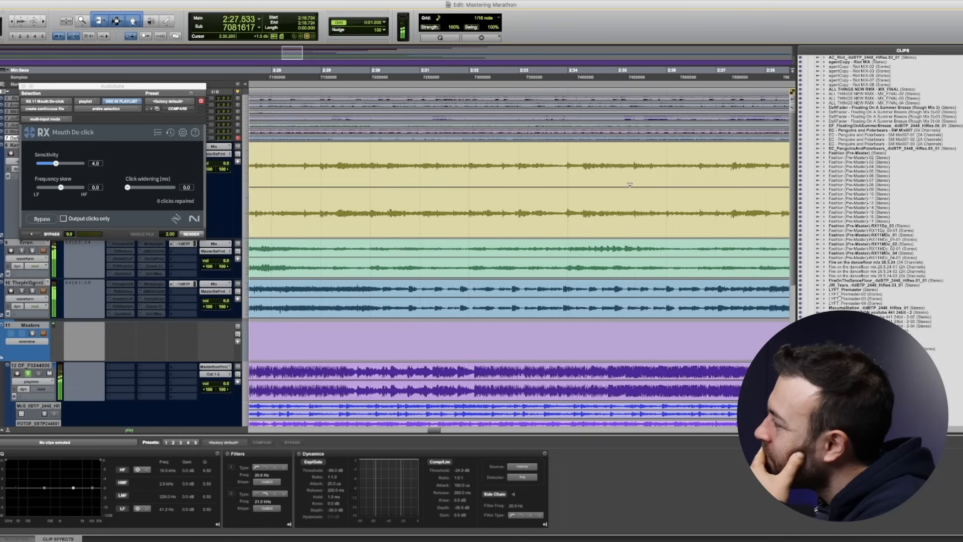
key("super+bracketleft")
key("super+bracketleft")
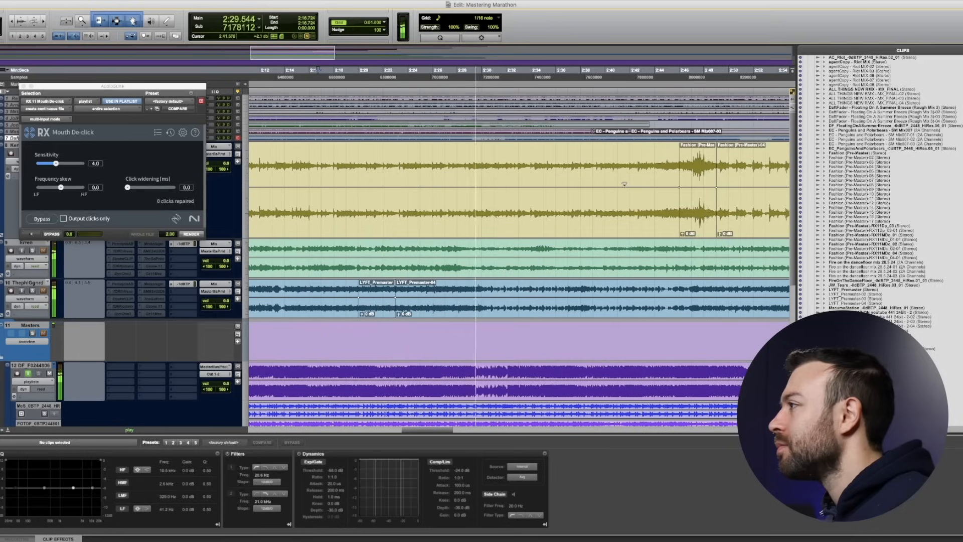
key("super+bracketleft")
key("super+bracketleft")
key("super+bracketleft")
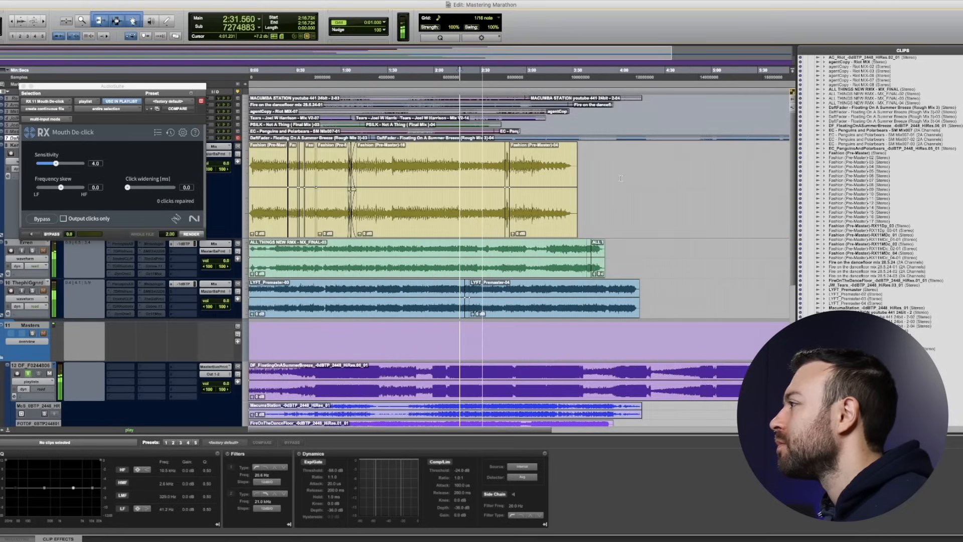
key("super+bracketright")
key("super+bracketright")
key("super+bracketright")
key("super+bracketright")
key("super+bracketright")
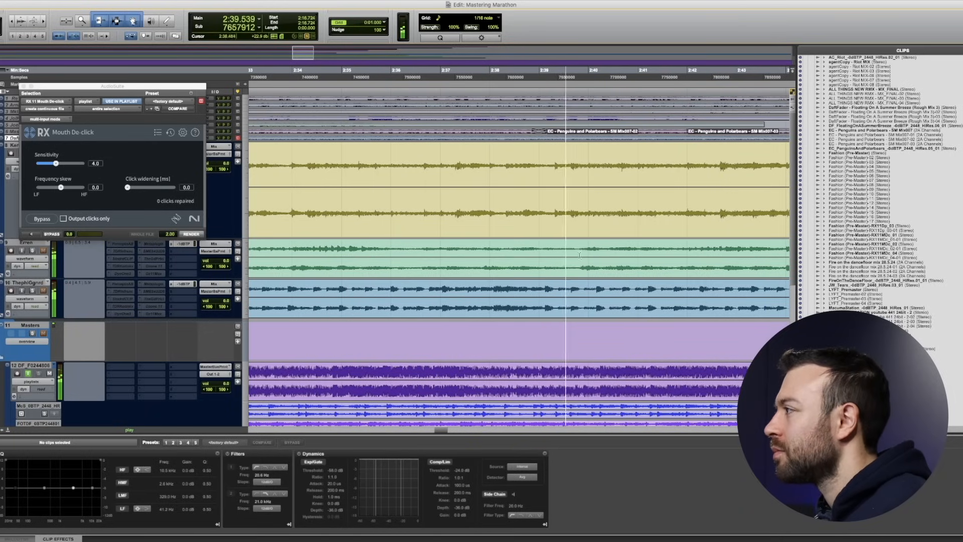
scroll(607, 252, "right", 4)
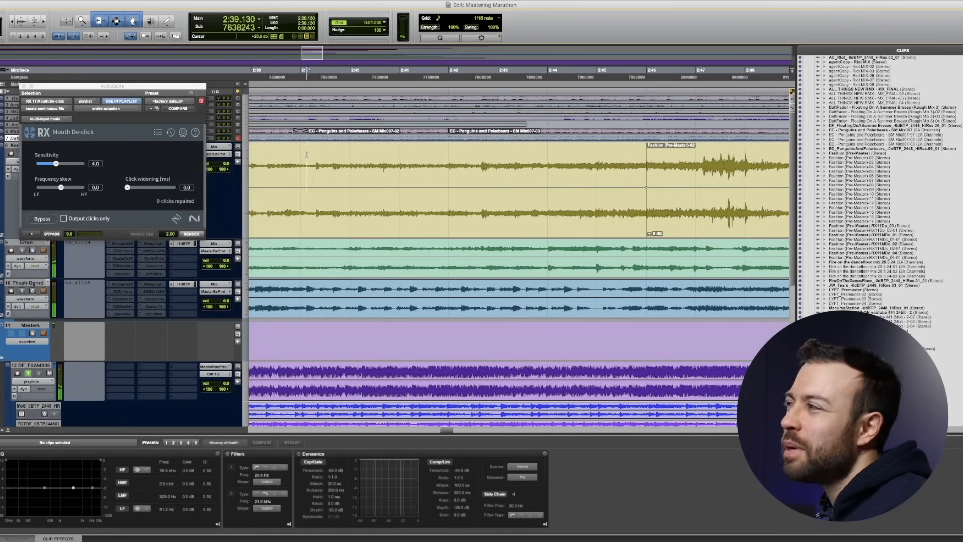
Locate the click before 2:38 on the Fashion track, render Mouth De-click over 2:37.184 to 2:37.721, and play the result
key("space")
key("space")
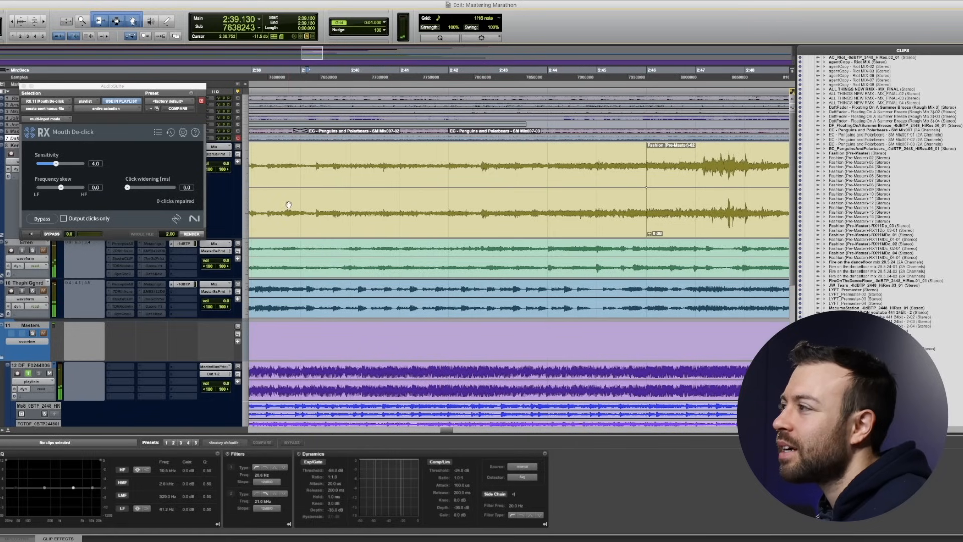
key("space")
key("space")
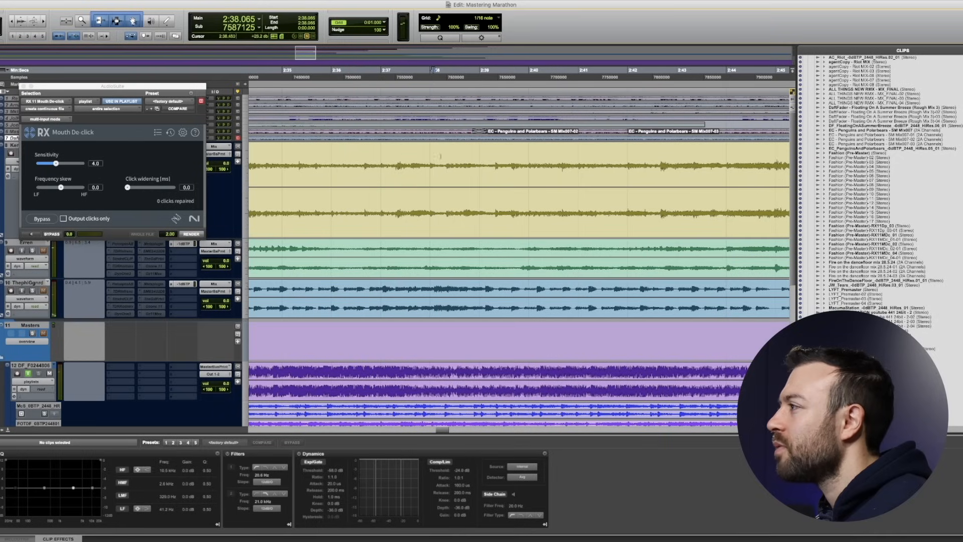
key("space")
left_click_drag(415, 171, 393, 174)
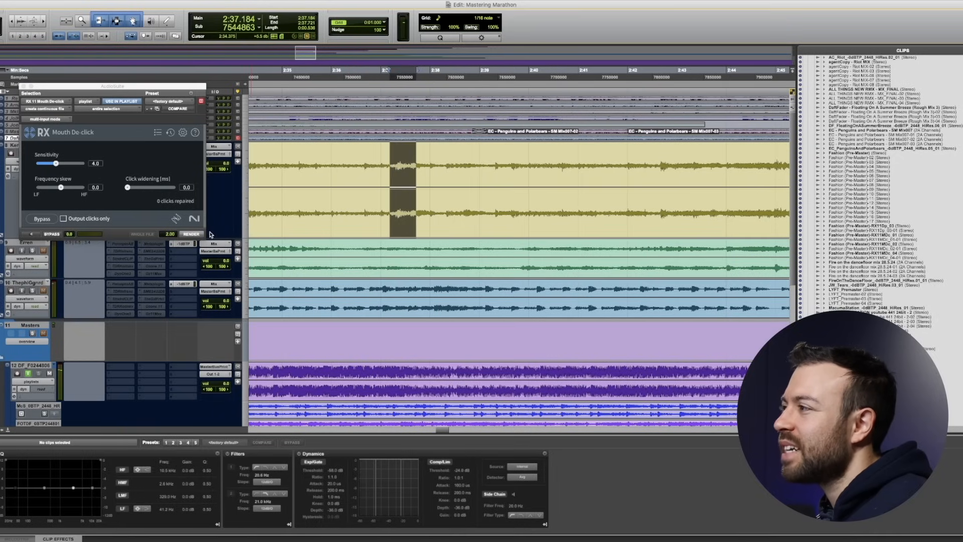
left_click(191, 234)
key("space")
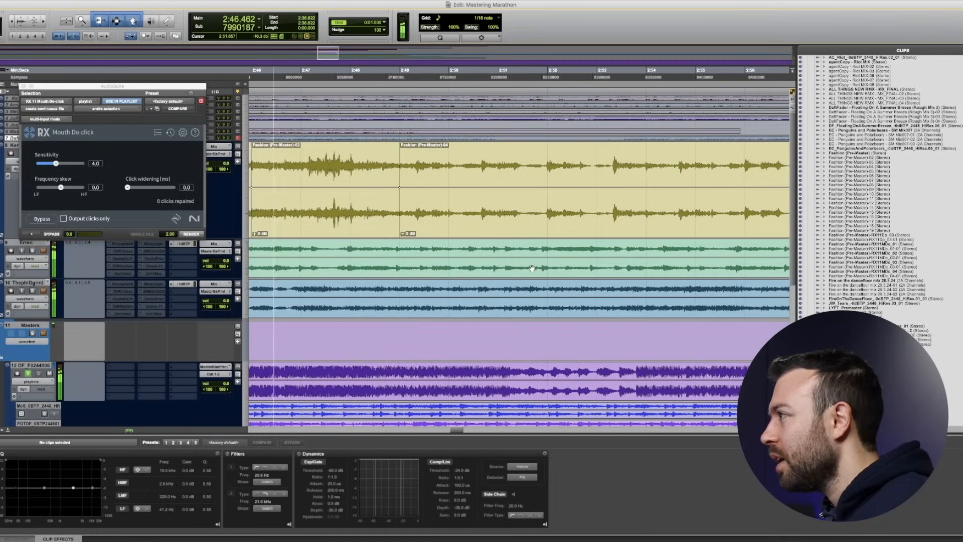
Select 2:45.184 to 2:45.813 on the Fashion track and render Mouth De-click on it
left_click_drag(558, 161, 607, 168)
key("space")
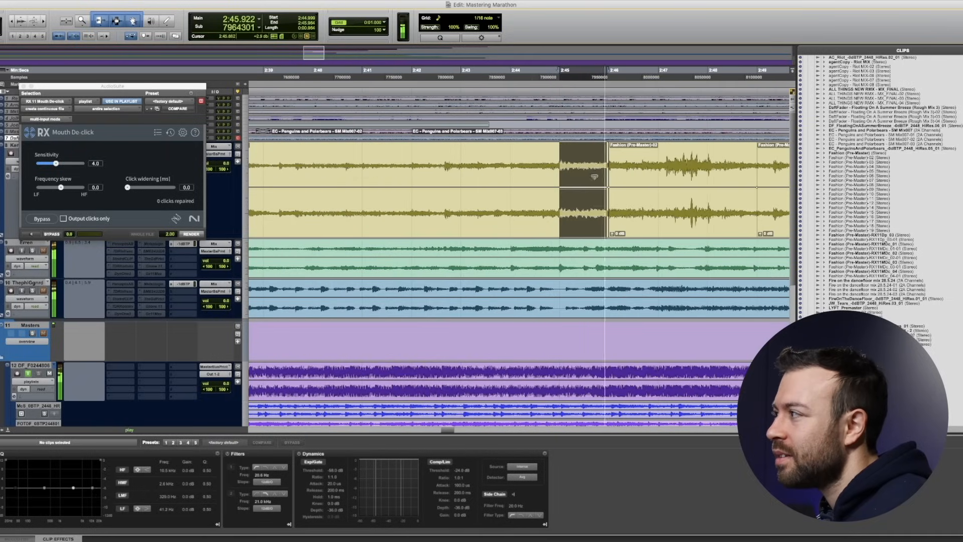
left_click_drag(599, 210, 566, 196)
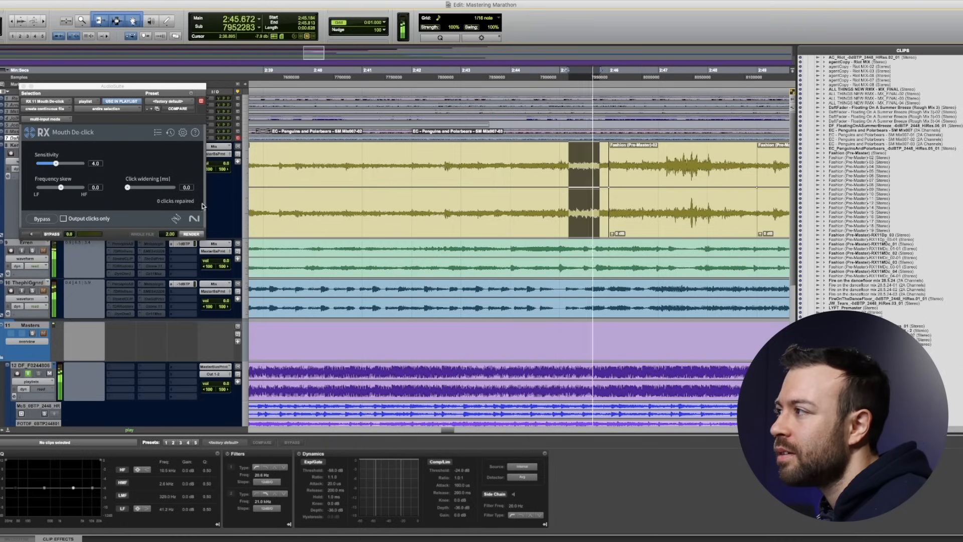
left_click(191, 234)
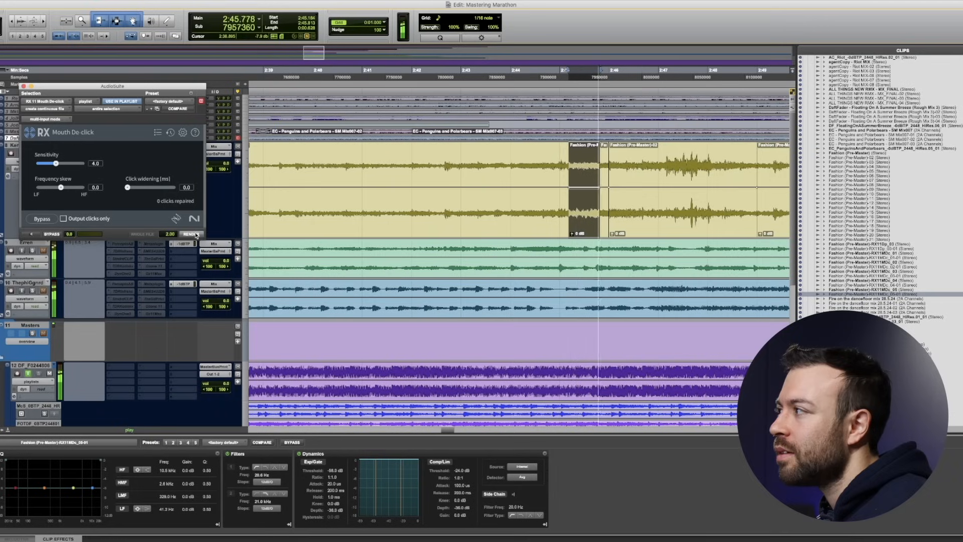
Play the Fashion track from 2:43.591 through the repaired passage and stop at about 2:47.6
left_click(488, 187)
key("space")
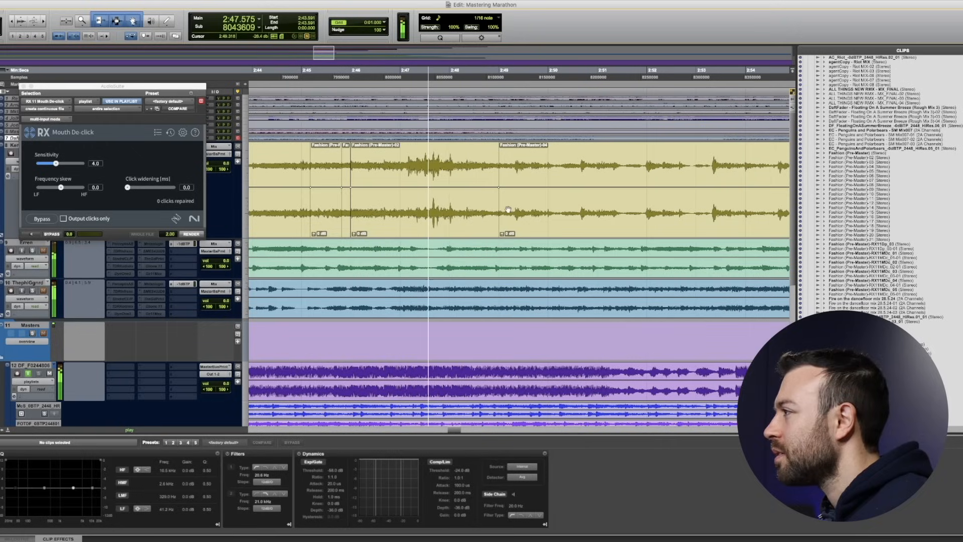
key("space")
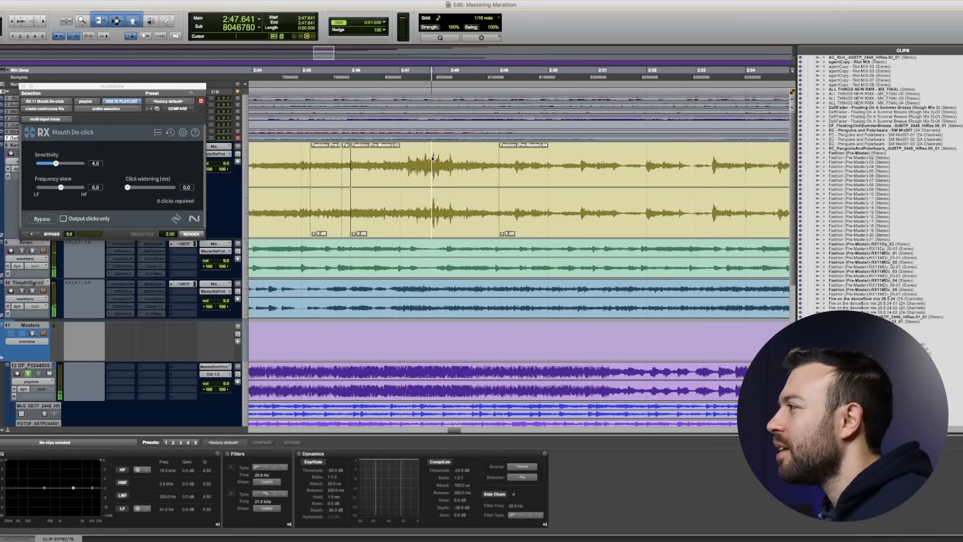
left_click_drag(431, 158, 462, 161)
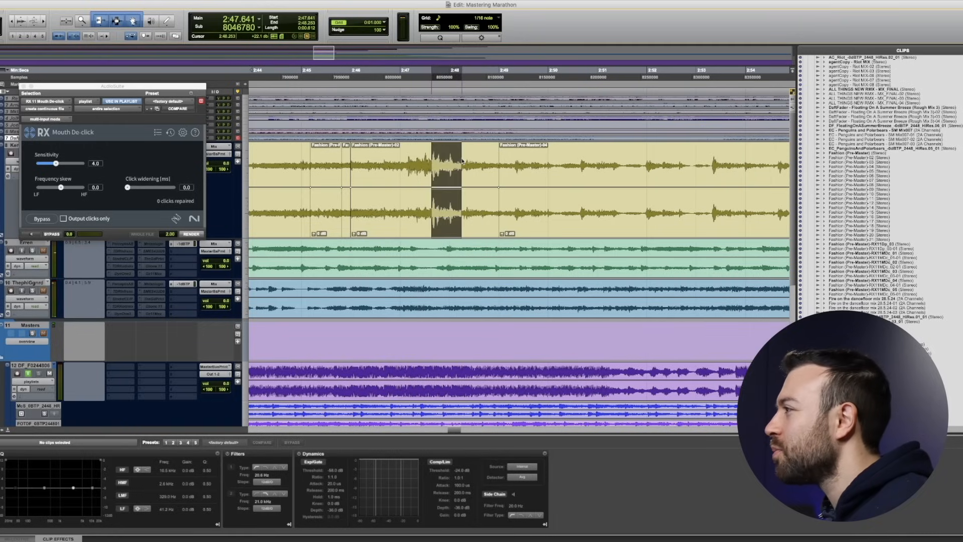
left_click(667, 160, "shift")
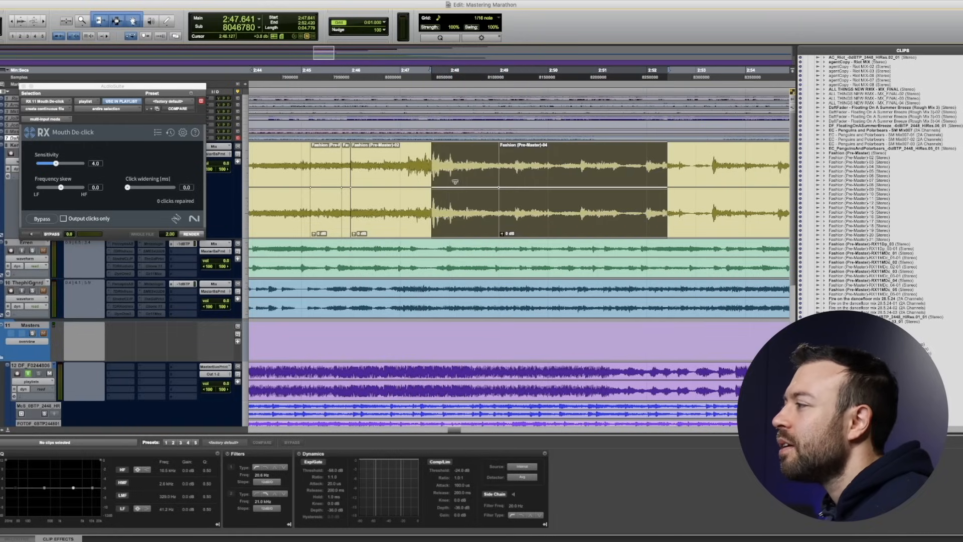
left_click(464, 214)
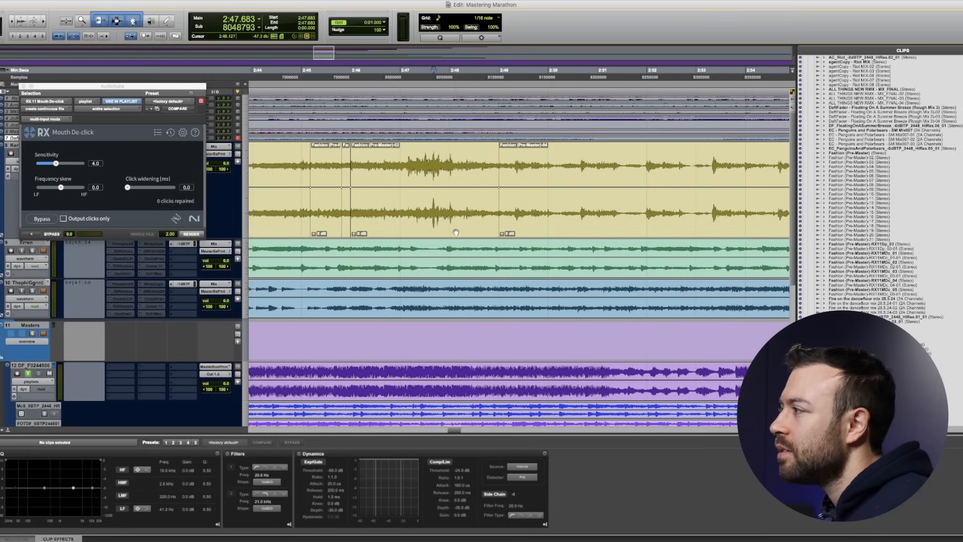
Return to the earlier section of the Fashion track and place the playback cursor at 1:03.662, just before the crossfades
left_click(456, 232)
key("r")
key("r")
key("r")
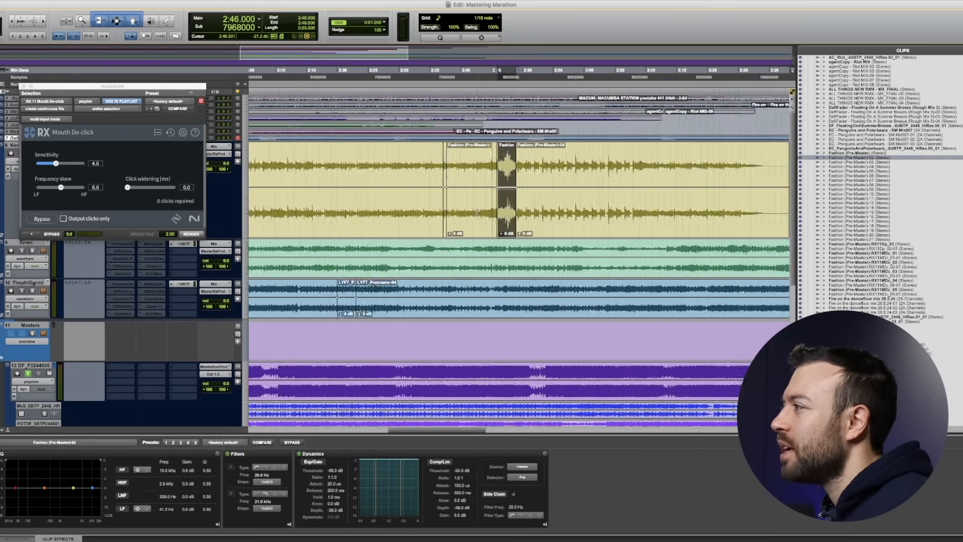
key("r")
key("r")
key("r")
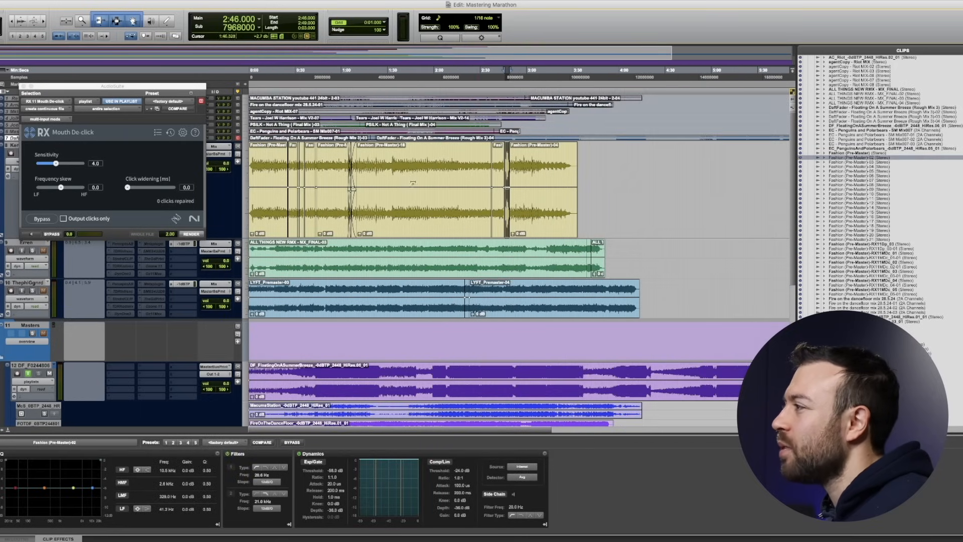
key("t")
key("t")
key("t")
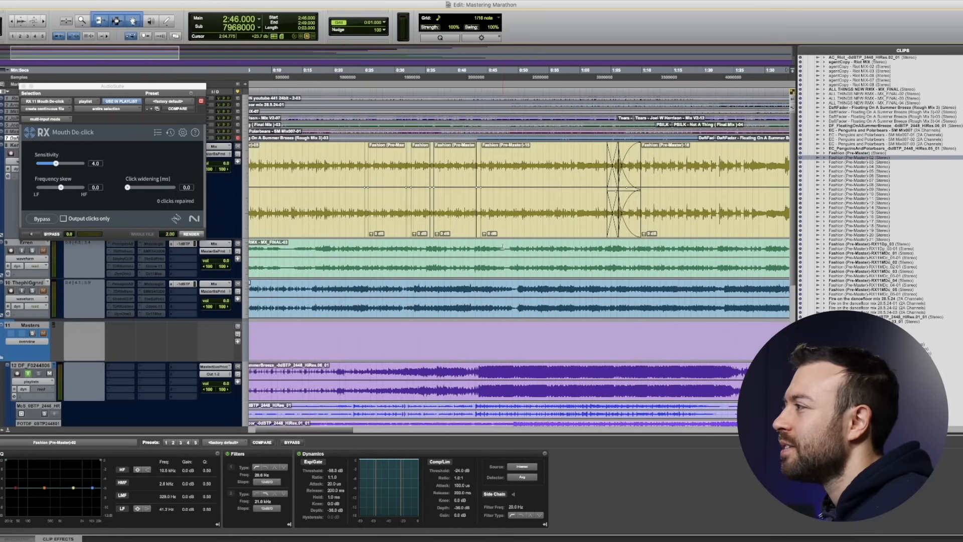
left_click(602, 76)
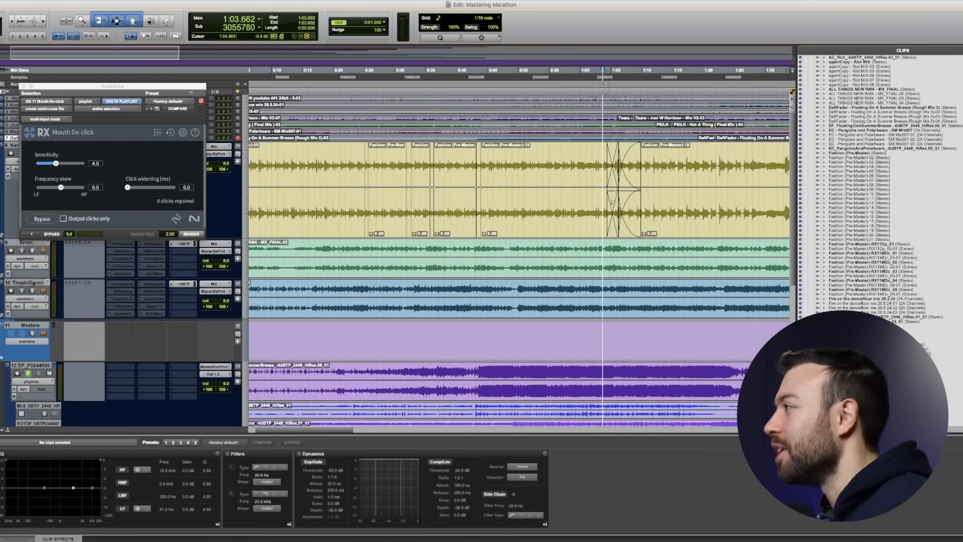
Close the Mouth De-click window and activate the Perception AB insert in the Fashion track's first slot
scroll(613, 206, "right", 10)
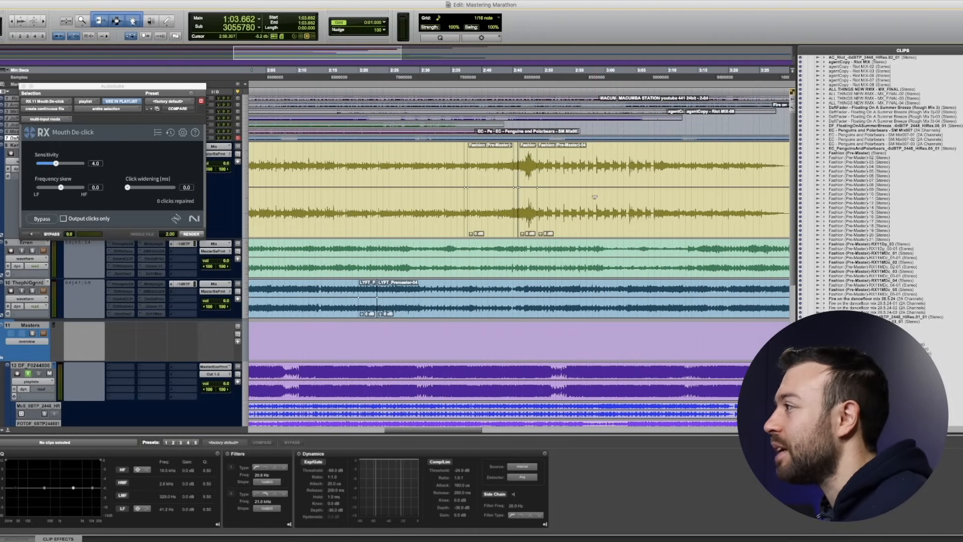
scroll(594, 197, "down", 3)
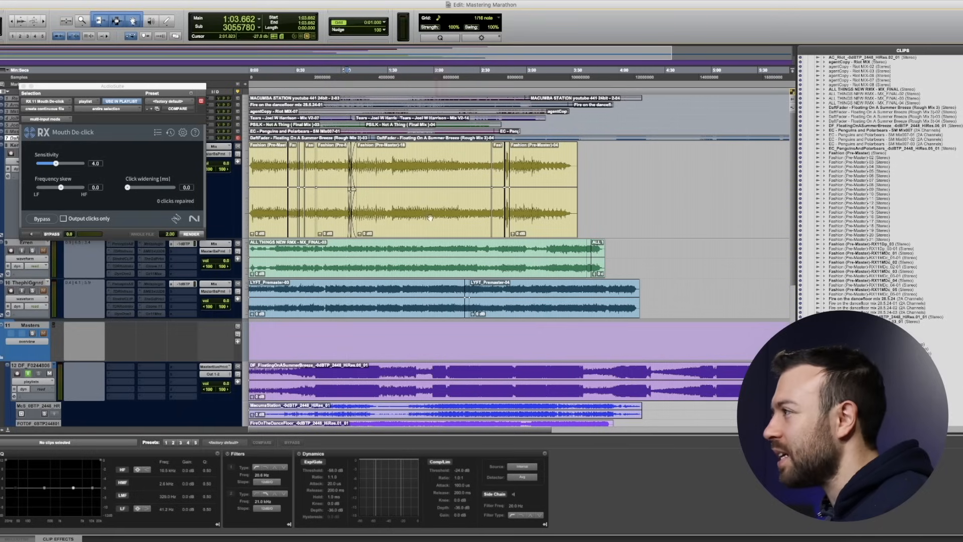
left_click(23, 86)
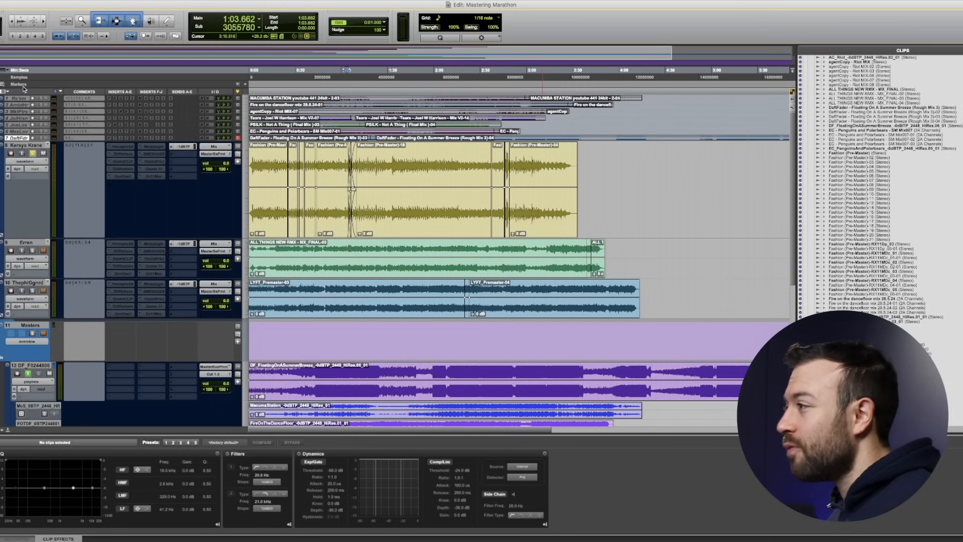
right_click(118, 147)
left_click(120, 156)
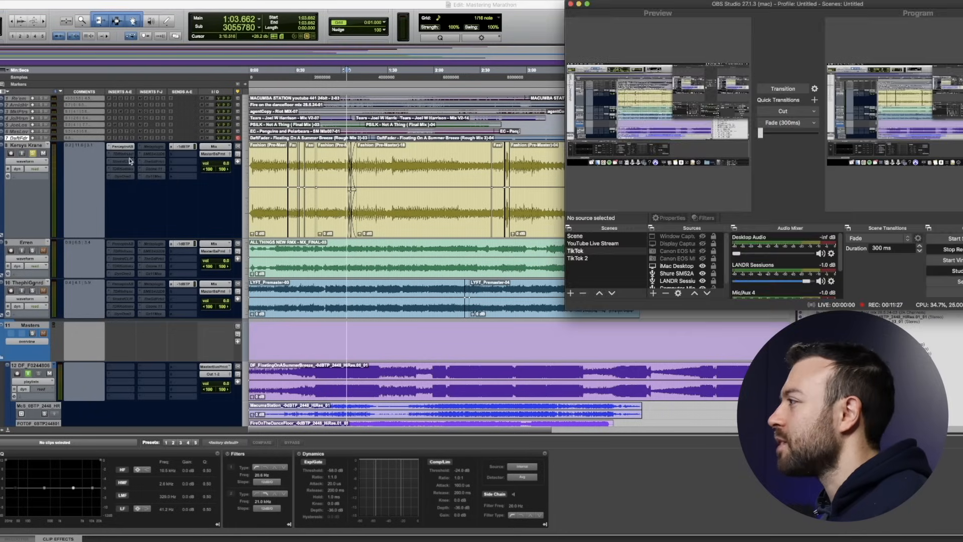
Switch to iZotope RX and examine the Fashion waveform's loudest peaks around 2:47.686 against the -4.0 dB De-clip threshold
key("super+Tab")
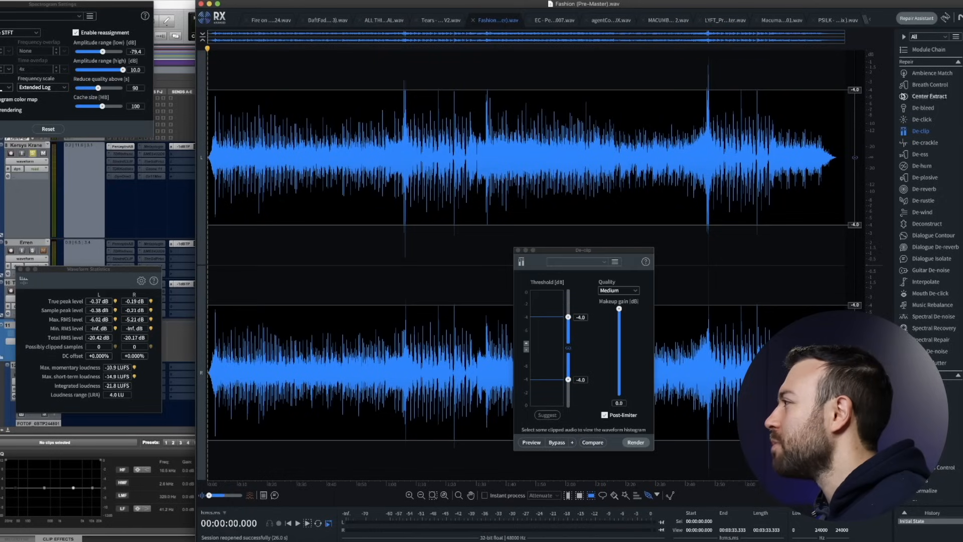
scroll(707, 96, "up", 8)
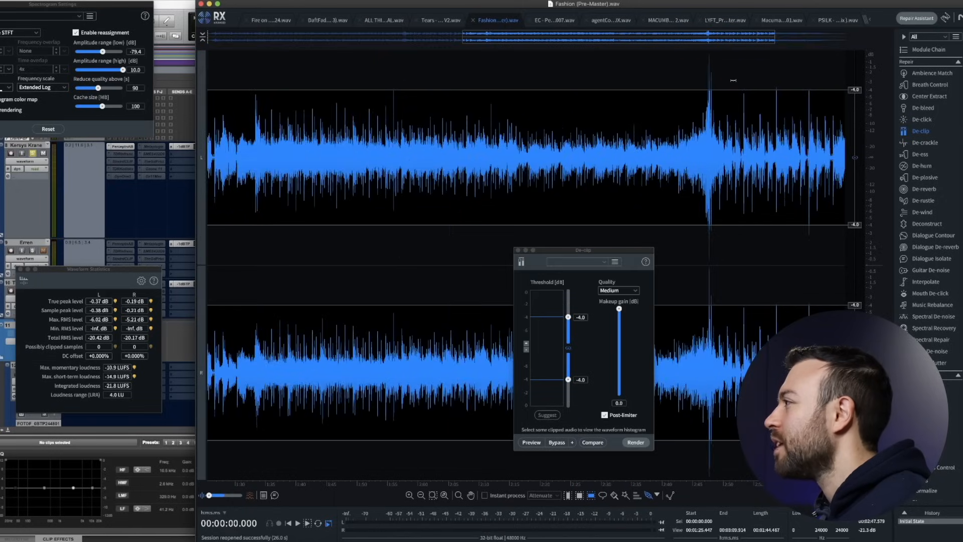
scroll(636, 96, "up", 8)
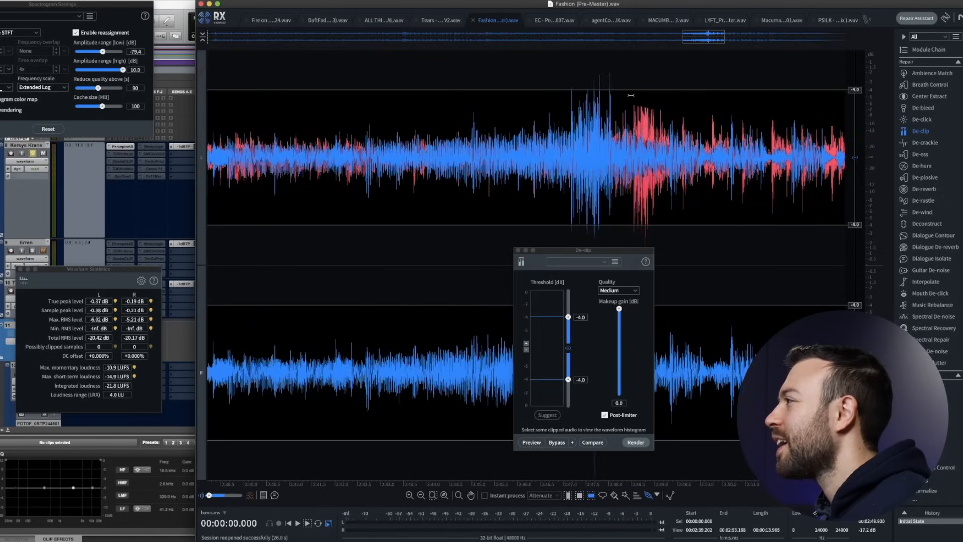
scroll(499, 89, "up", 6)
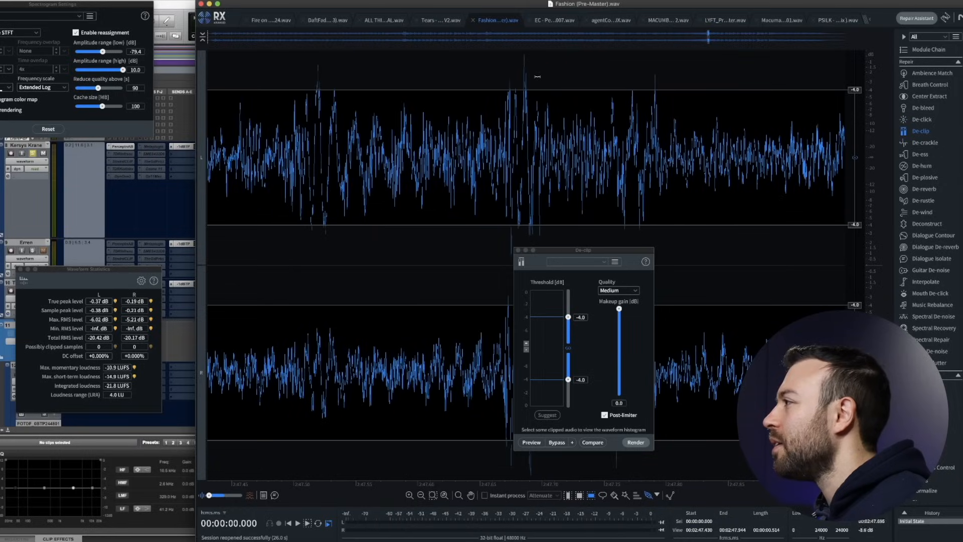
scroll(525, 93, "up", 6)
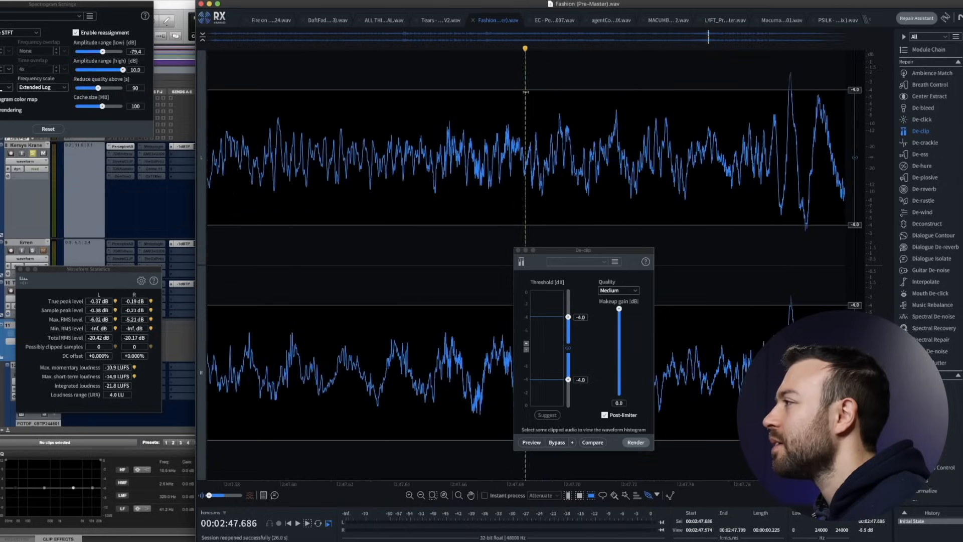
scroll(501, 110, "up", 5)
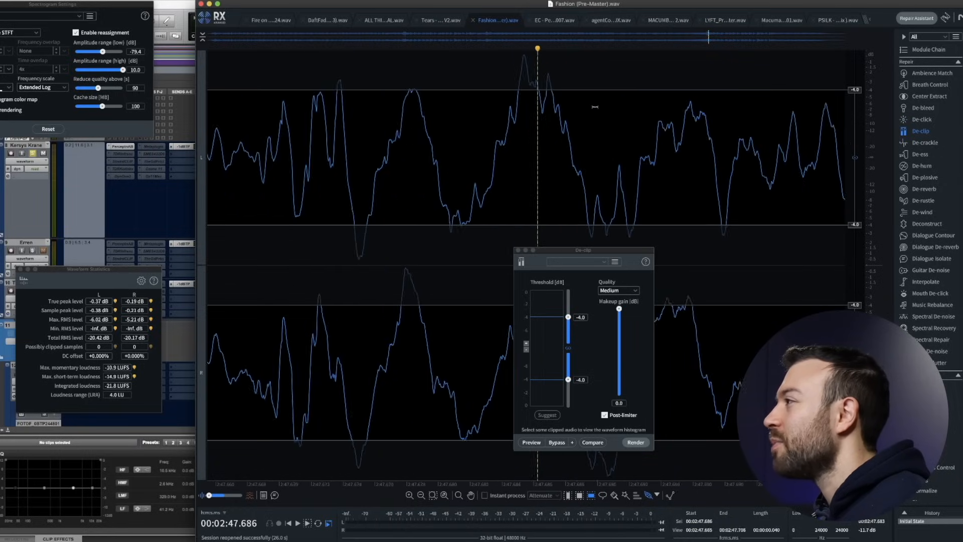
scroll(692, 100, "up", 3)
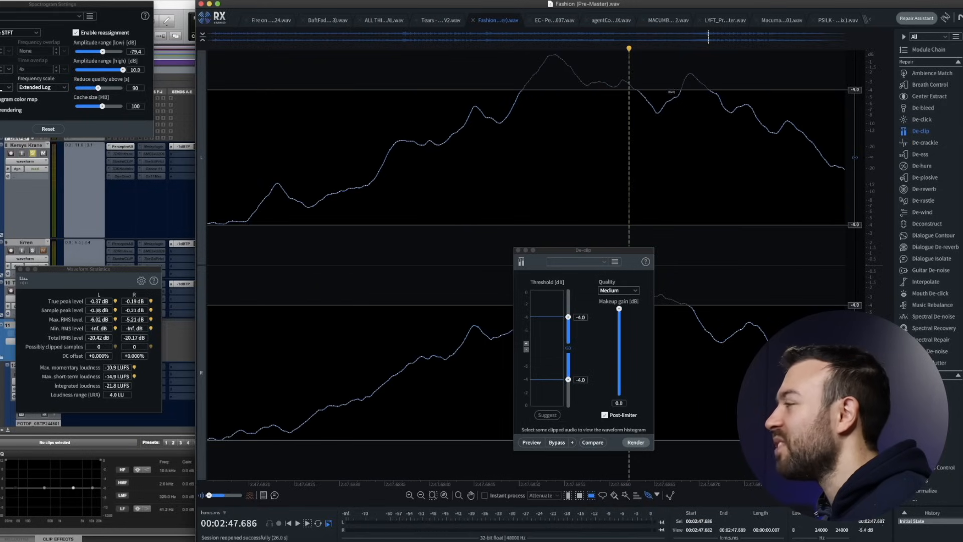
scroll(605, 95, "down", 10)
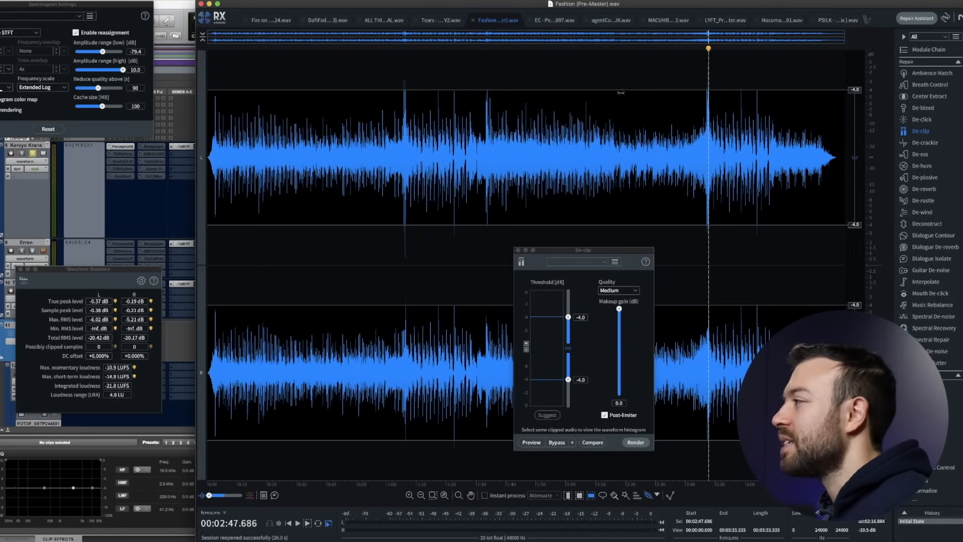
scroll(742, 122, "up", 5)
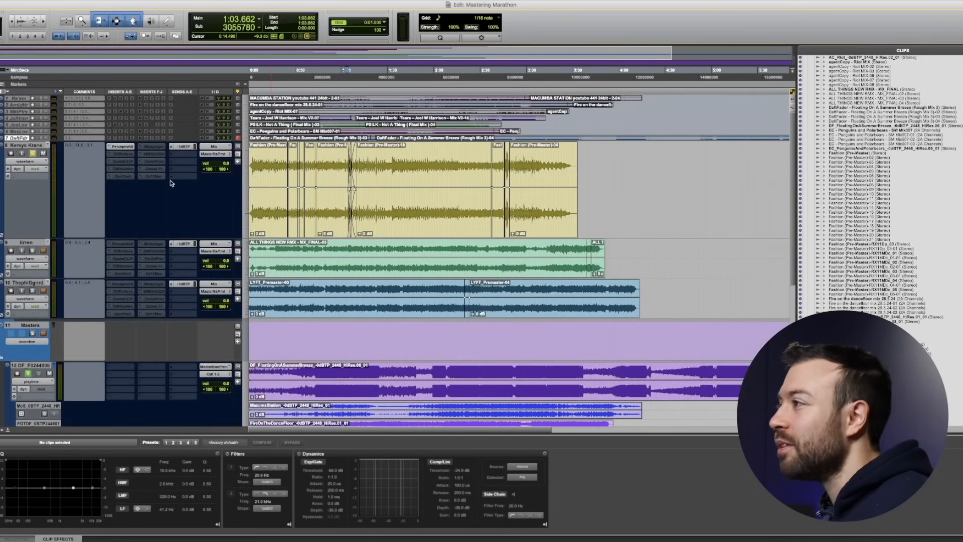
Activate and open the StandardCLIP insert on the Fashion track and set its Clip level to -4.00 dB
left_click(131, 160)
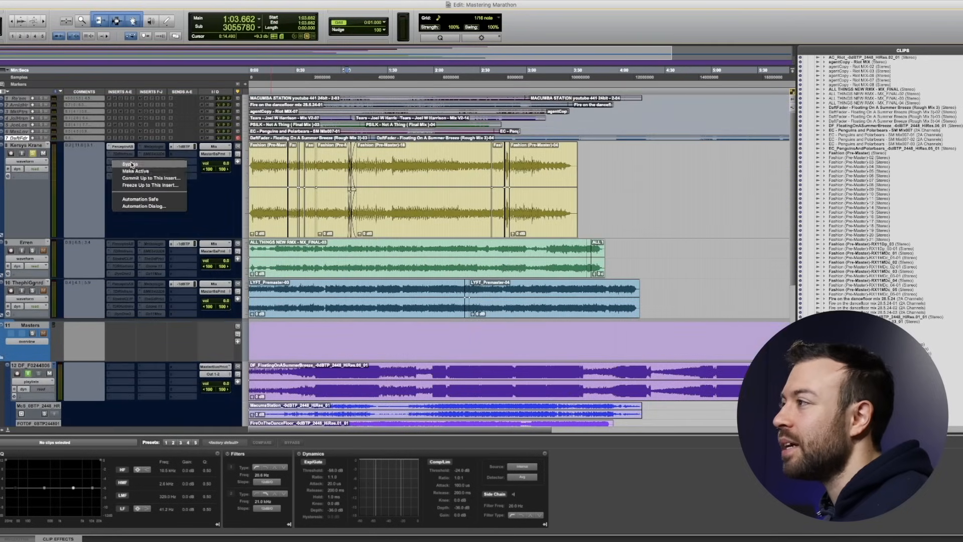
key("Escape")
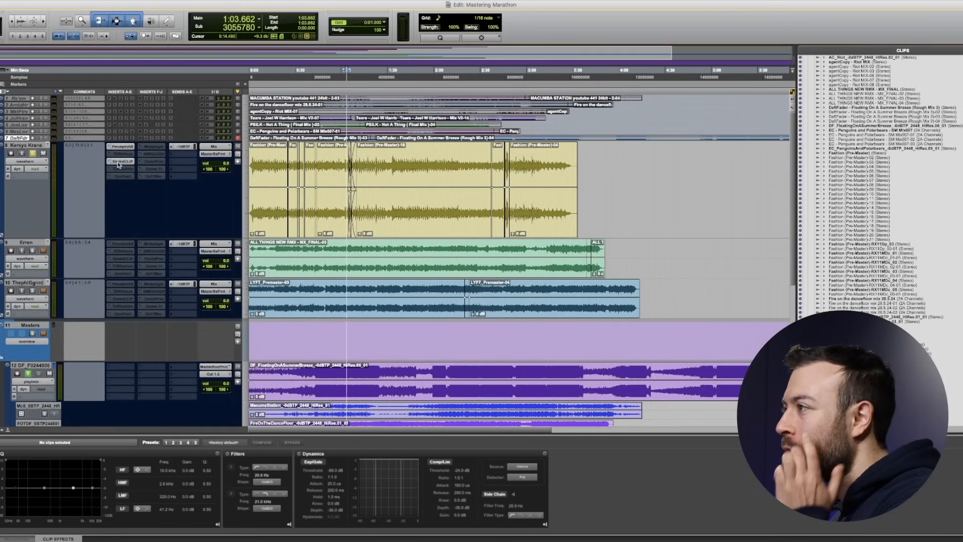
left_click(119, 163)
left_click_drag(275, 350, 269, 357)
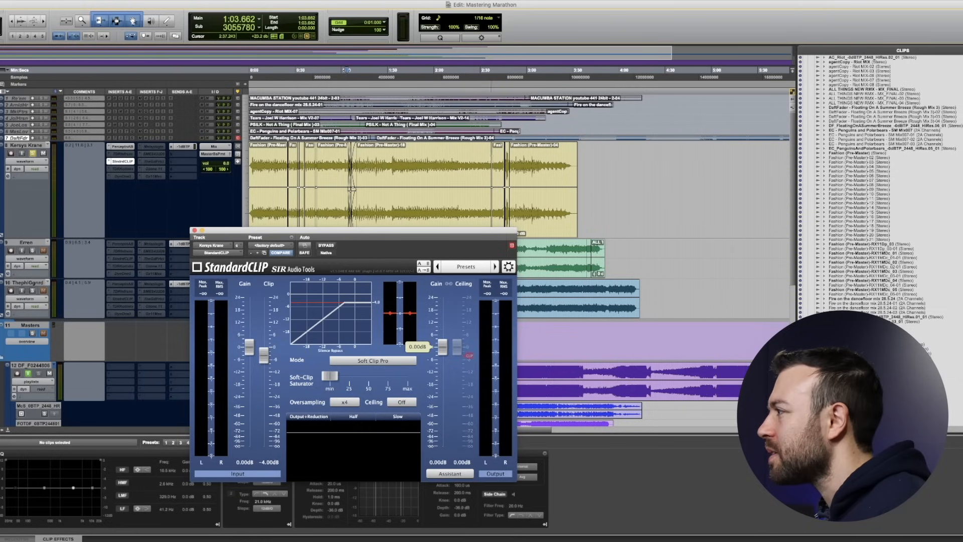
Select the Fashion clip from 2:46.000 to 2:49.000 and play it through StandardCLIP, moving the plug-in window clear of the waveform
left_click(508, 216)
key("super+bracketright")
key("super+bracketright")
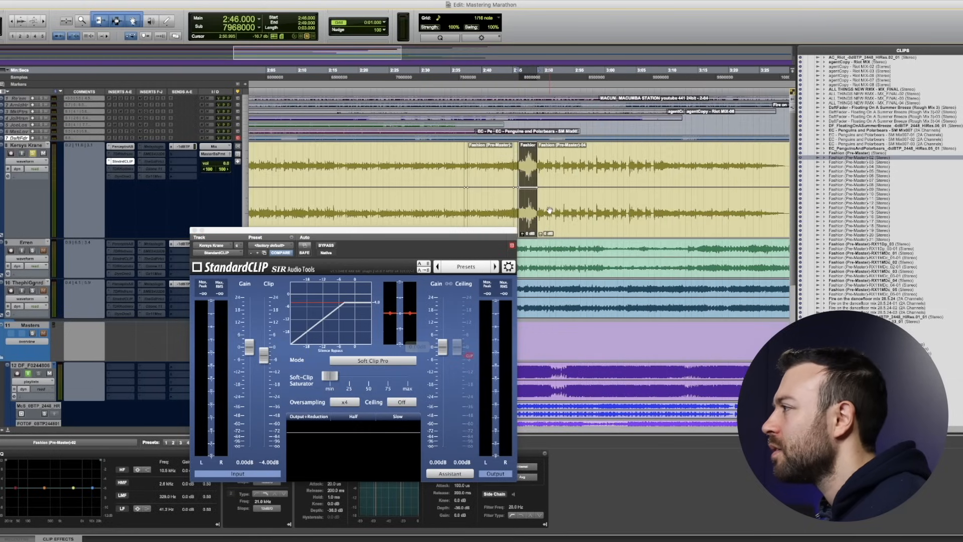
key("space")
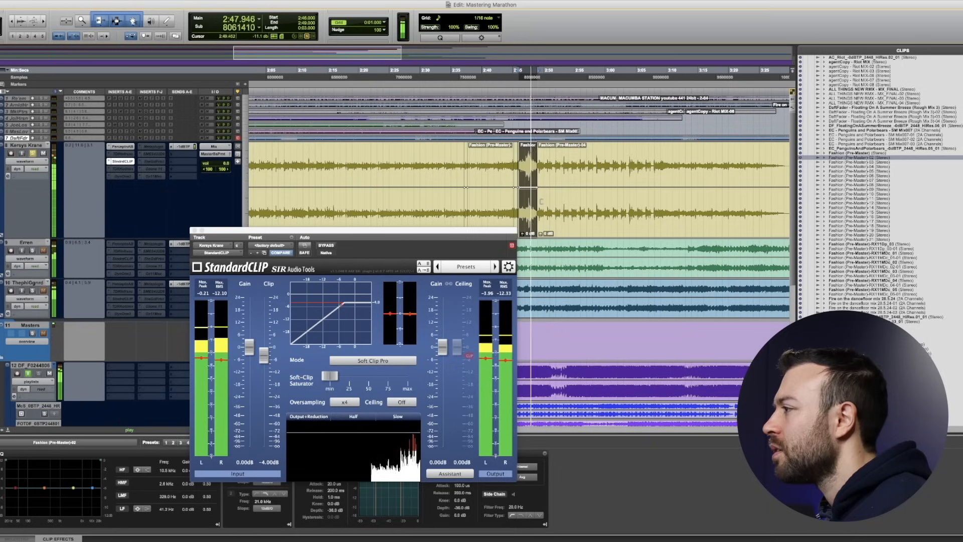
left_click_drag(351, 231, 720, 157)
key("space")
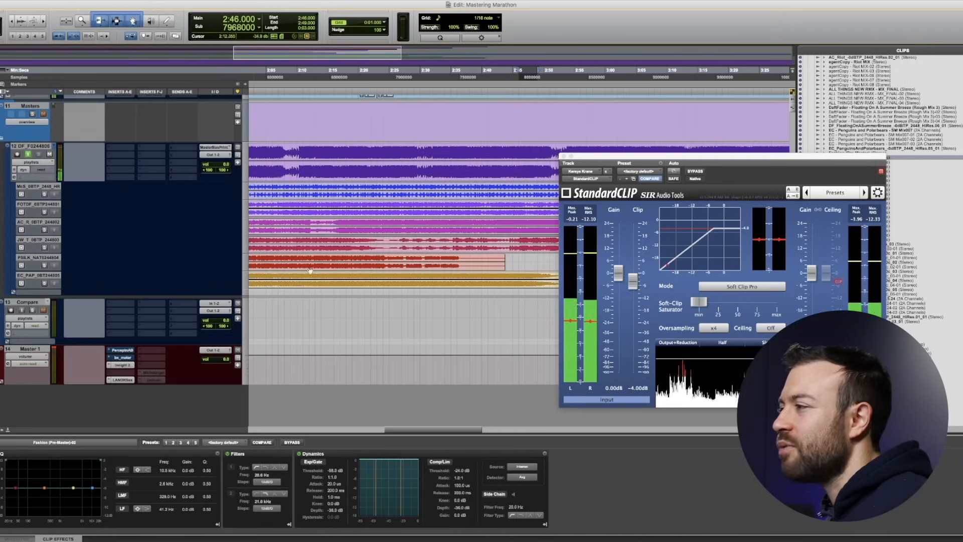
Open Perception AB on the Master 1 track and match the pre and post levels while the selected clip plays
scroll(107, 371, "down", 5)
left_click(130, 350)
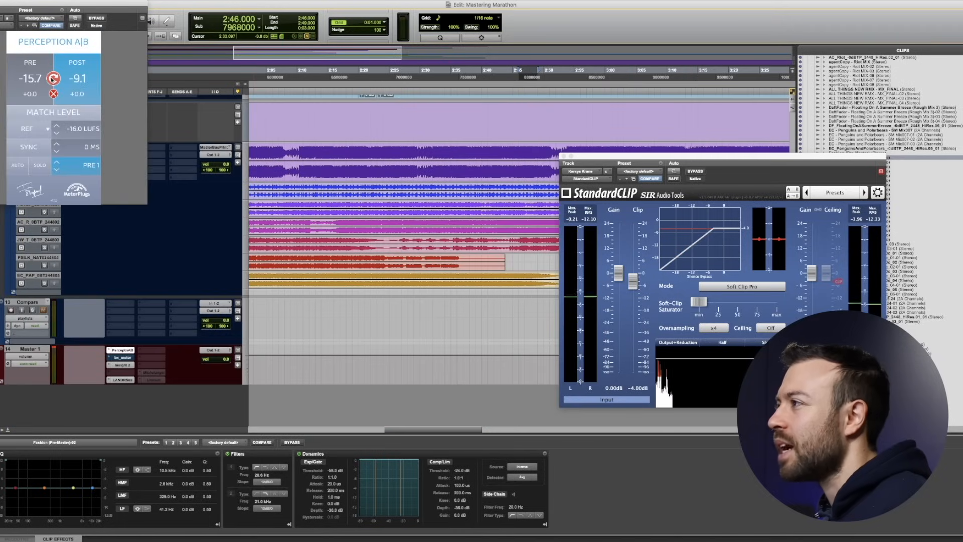
key("space")
left_click_drag(58, 7, 334, 214)
scroll(134, 198, "up", 5)
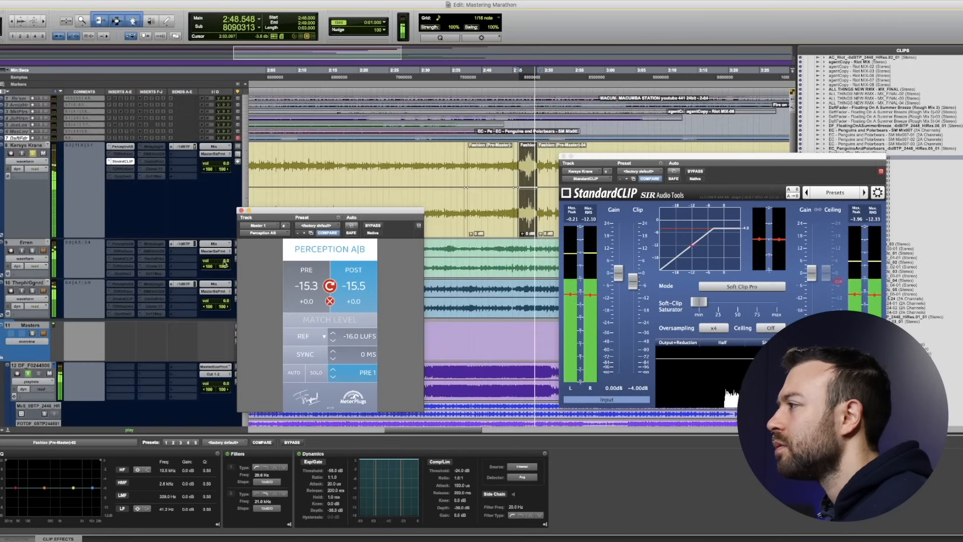
left_click(349, 320)
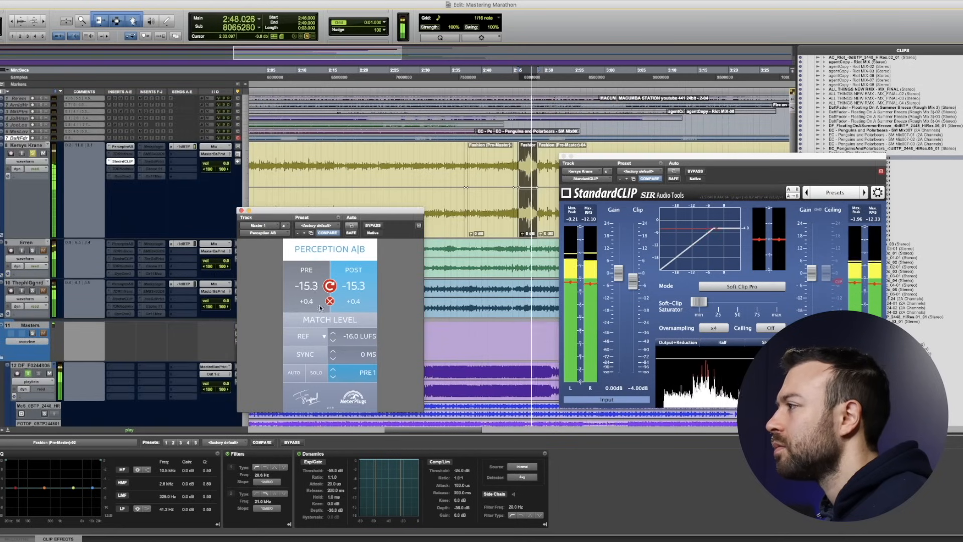
Compare the pre and post signals in Perception AB, end on post, and stop playback
left_click(305, 279)
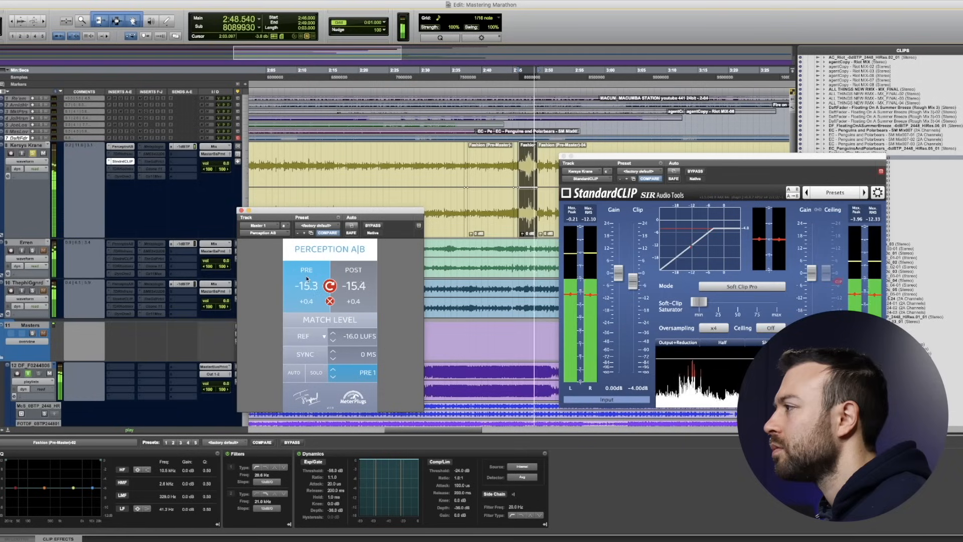
left_click(366, 276)
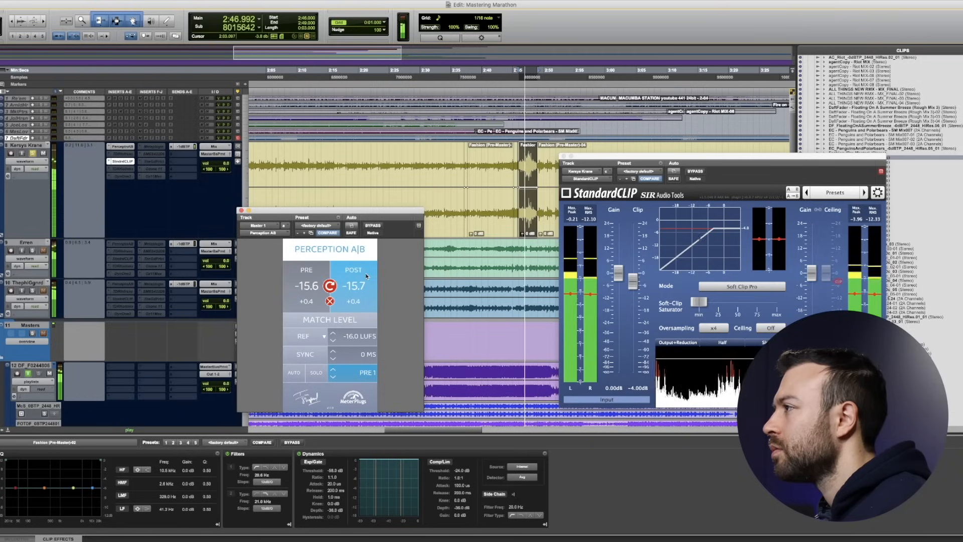
key("space")
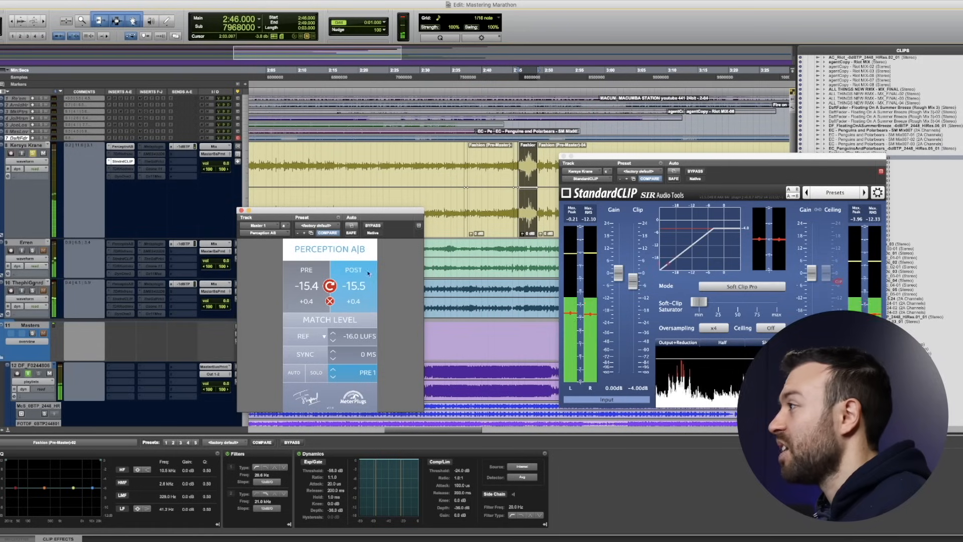
Delete the two crossfades around the short Fashion clip near 1:05, moving the StandardCLIP window clear of them
scroll(447, 200, "down", 1)
key("r")
key("r")
left_click(378, 204)
key("t")
key("t")
key("t")
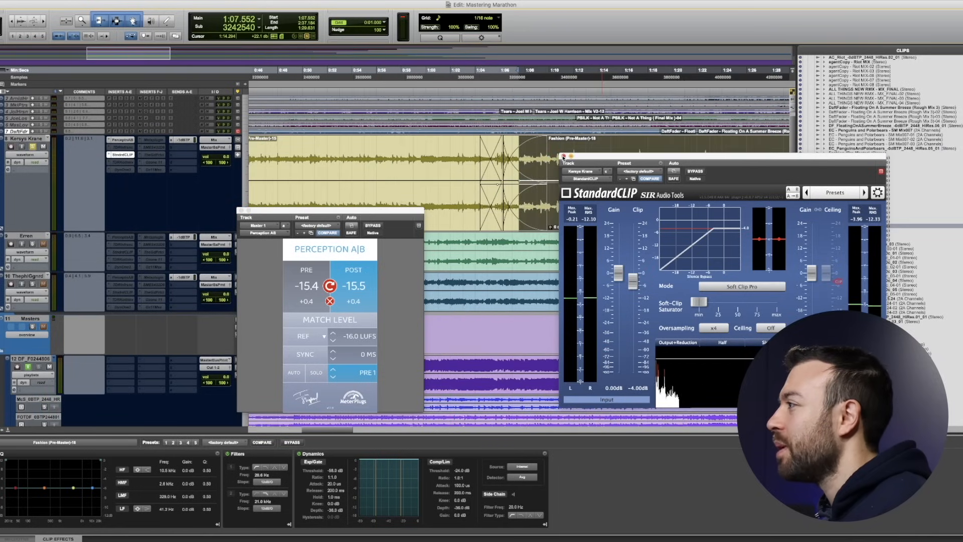
left_click_drag(582, 160, 635, 222)
left_click(573, 181)
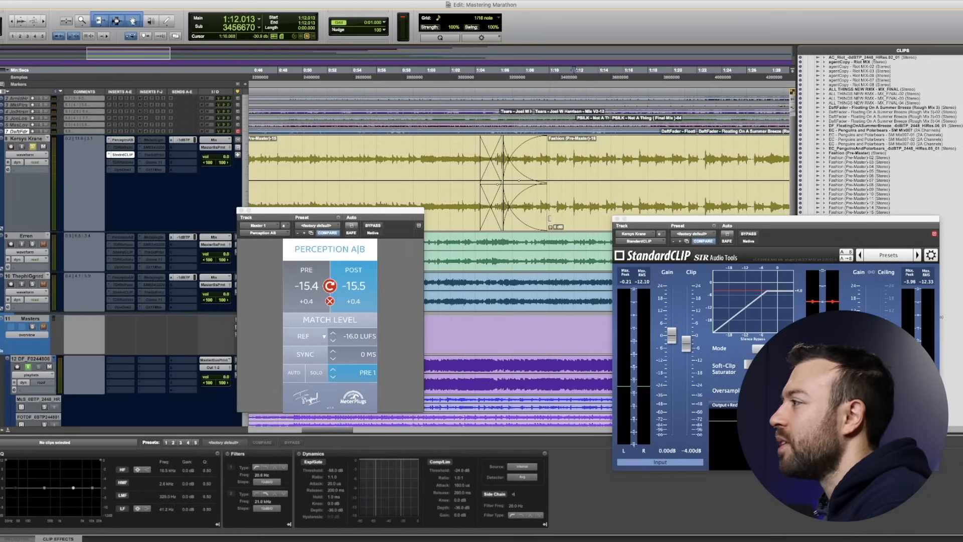
left_click(532, 221)
key("Delete")
left_click(497, 220)
key("Delete")
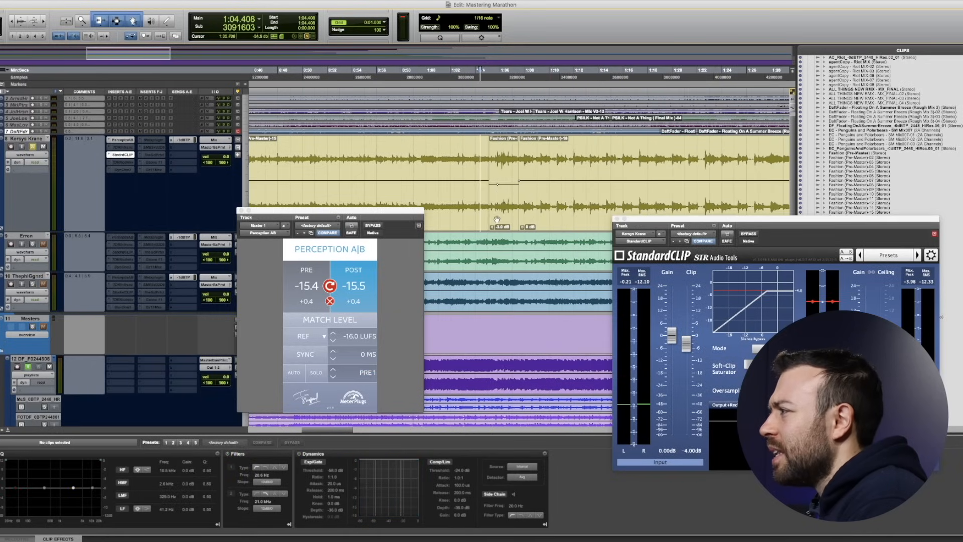
Reset the clip gain of the Fashion clip from 1:05.108 to 1:07.552 to 0 dB and audition that clip
left_click(494, 228, "alt")
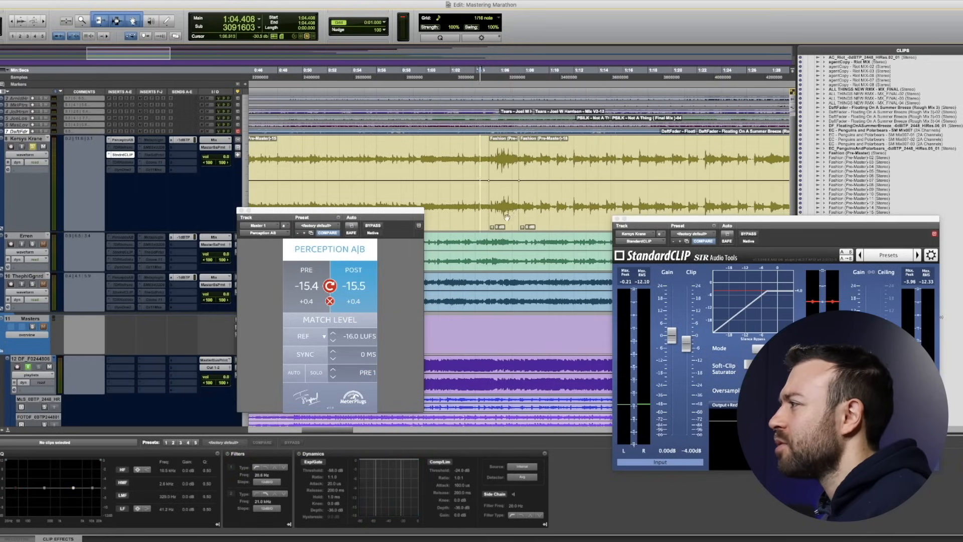
left_click(506, 218)
key("space")
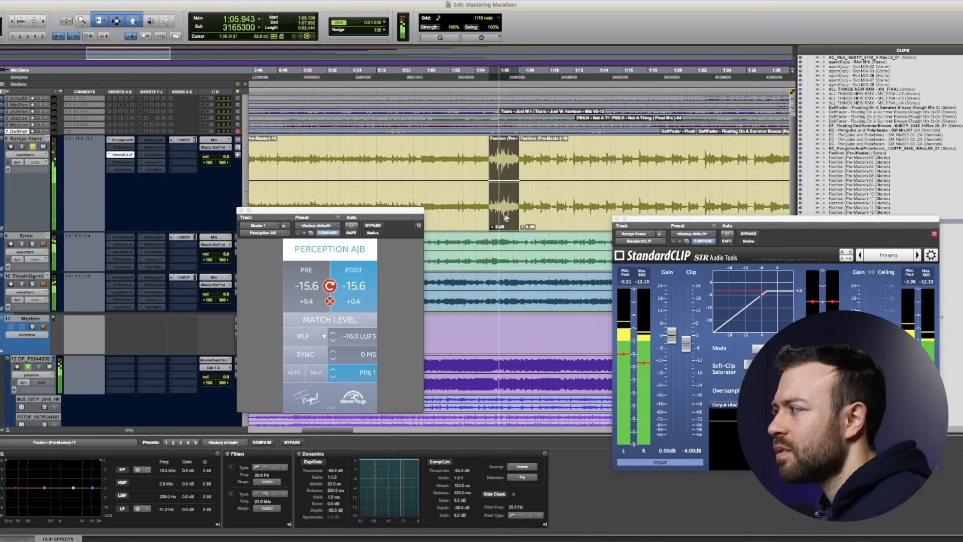
key("space")
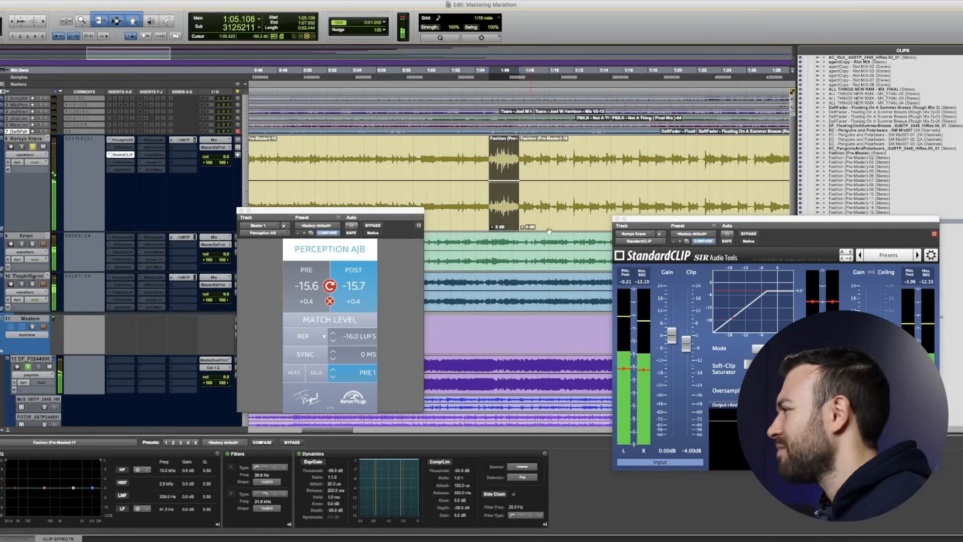
Close the StandardCLIP and Perception AB plug-in windows
left_click(617, 219)
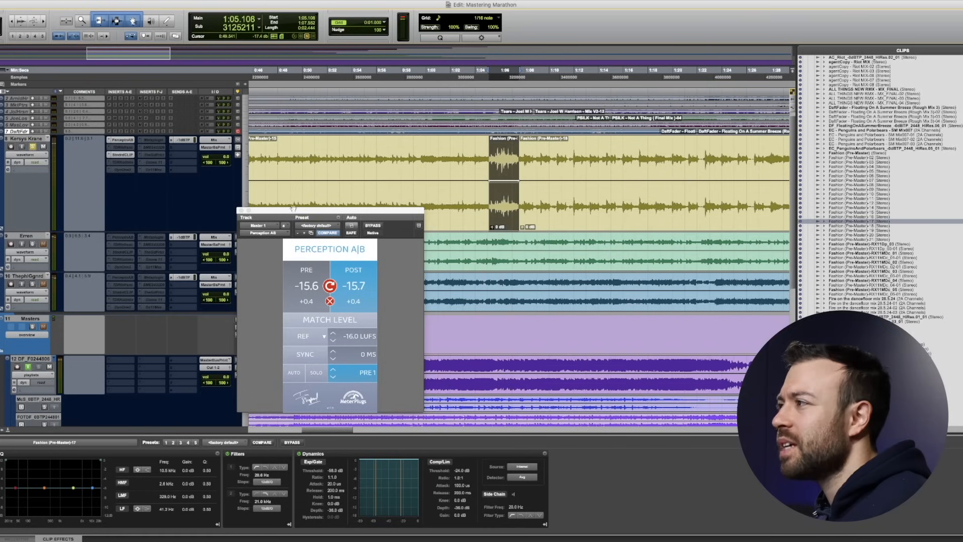
left_click(242, 211)
key("alt+super+bracketleft")
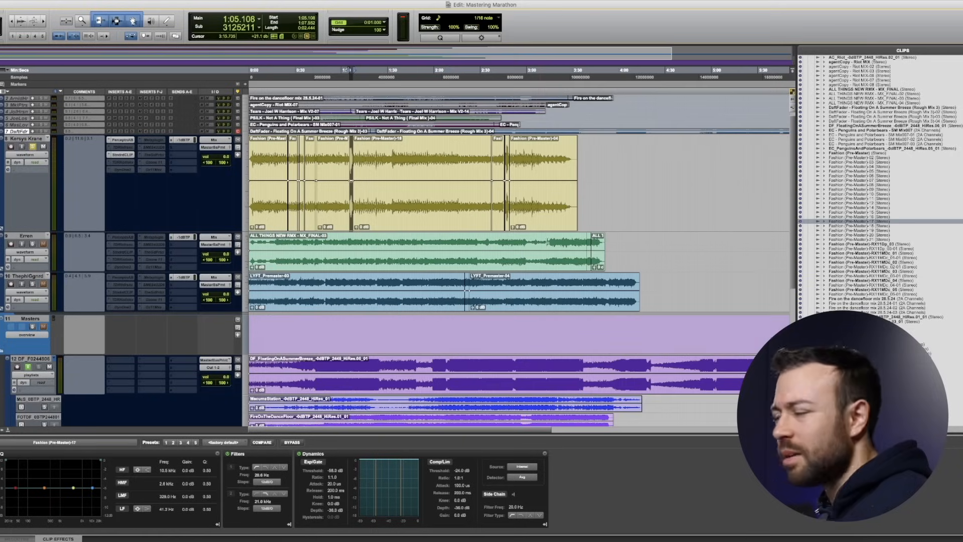
Make the Sontec MES-432D9D equalizer insert active on the Fashion track and bring up its window
left_click(519, 218)
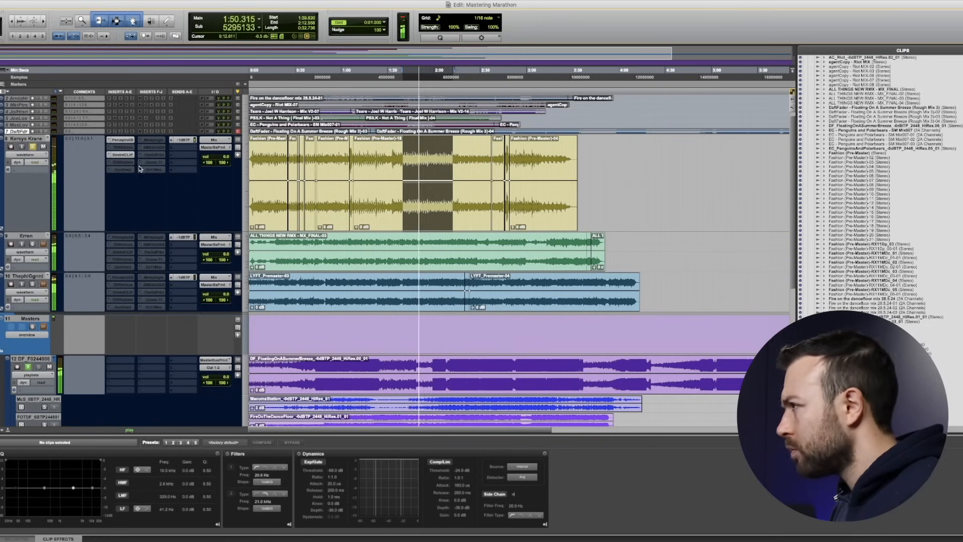
right_click(156, 149)
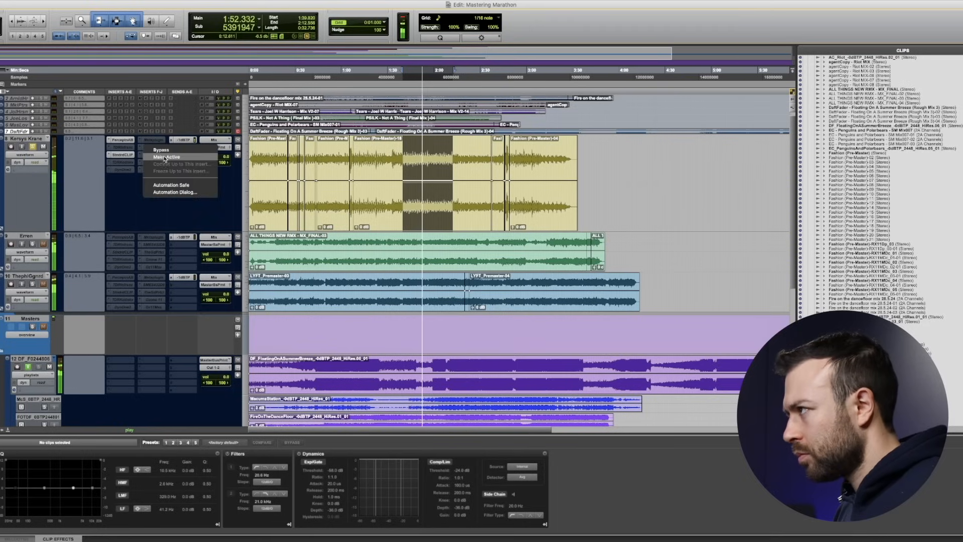
left_click(159, 152)
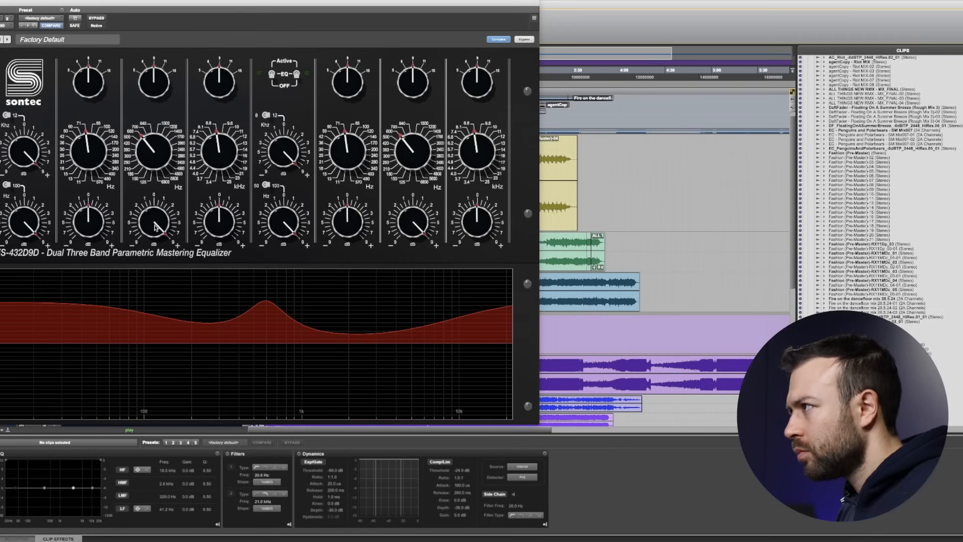
Reset the high-shelf and low-shelf gains of the Sontec equalizer to 0 dB
left_click(28, 156, "alt")
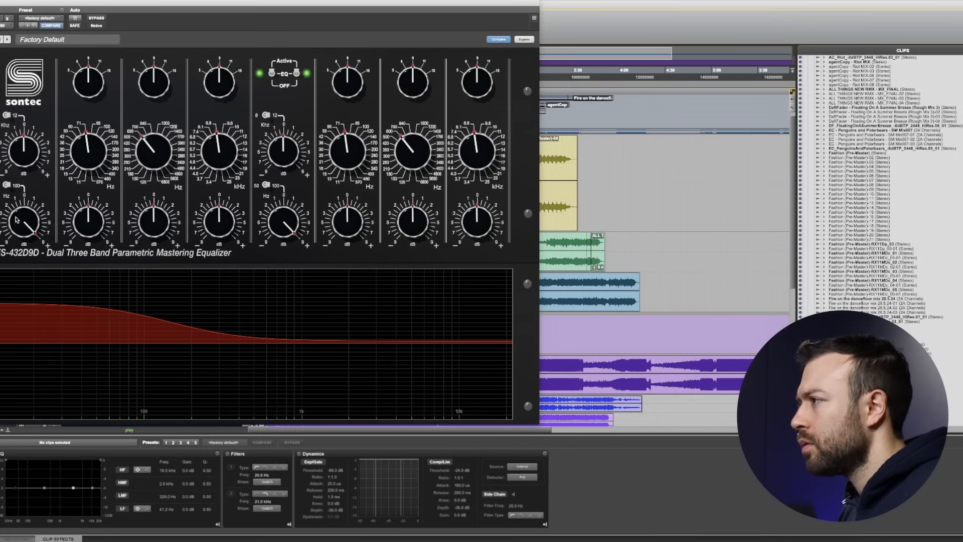
left_click(6, 185)
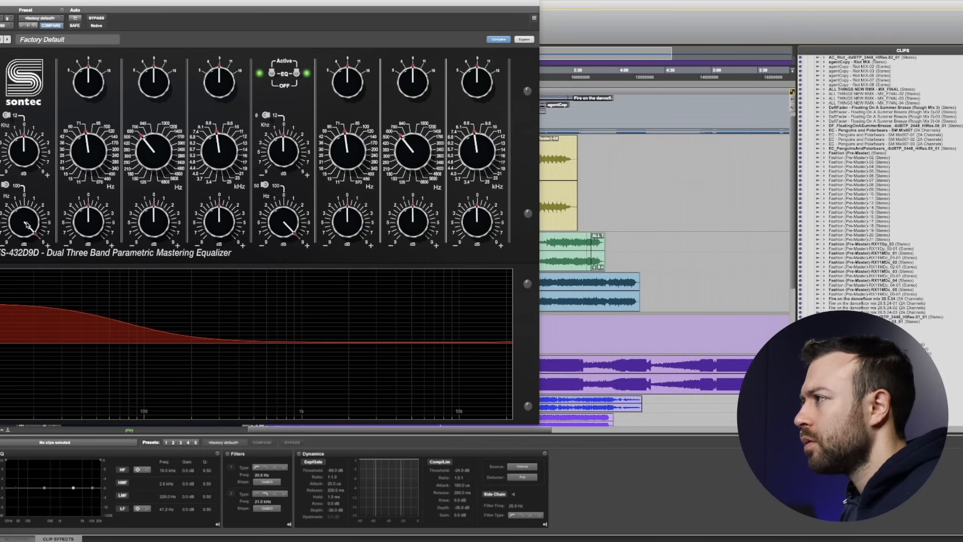
left_click(6, 186)
left_click_drag(23, 231, 25, 245)
Boost the Sontec equalizer's lowest parametric band slightly, centred at about 120 Hz
left_click_drag(84, 155, 88, 47)
left_click_drag(89, 220, 121, 76)
left_click_drag(79, 149, 85, 252)
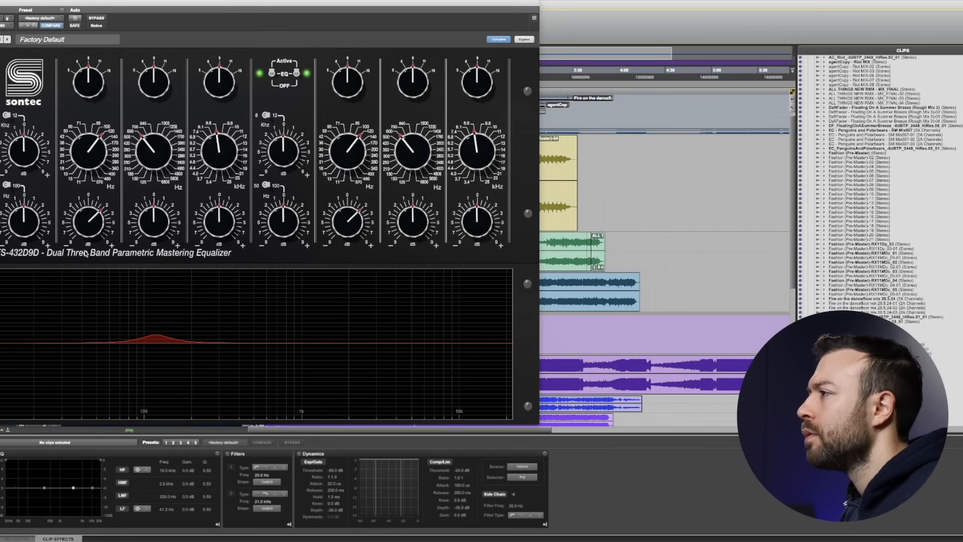
Move the Sontec equalizer window around to see the session, close it and stop playback
left_click_drag(211, 4, 753, 4)
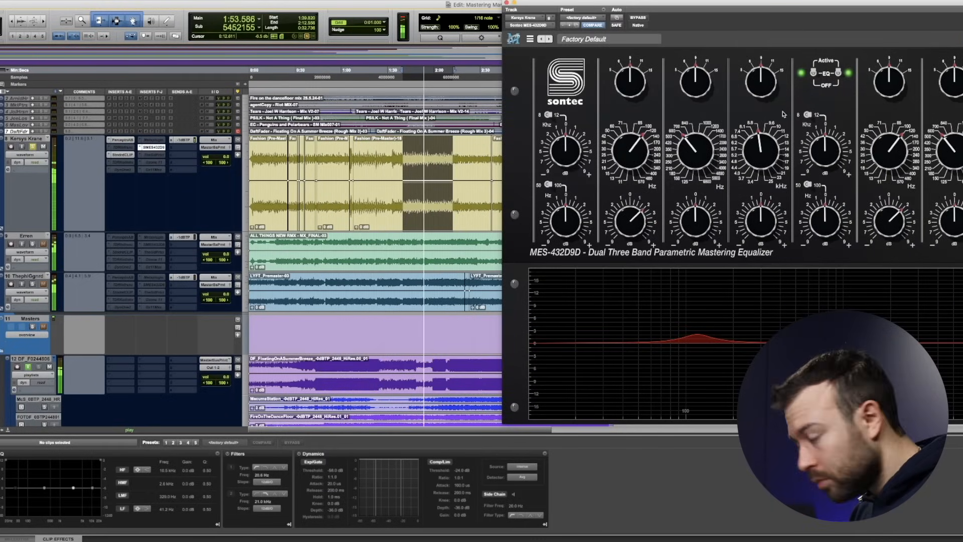
left_click_drag(680, 4, 230, 74)
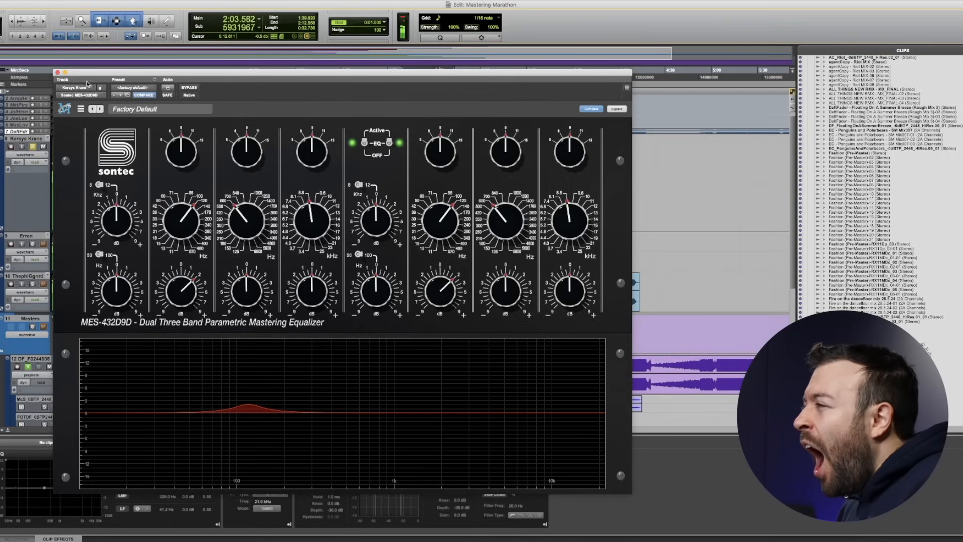
left_click(57, 73)
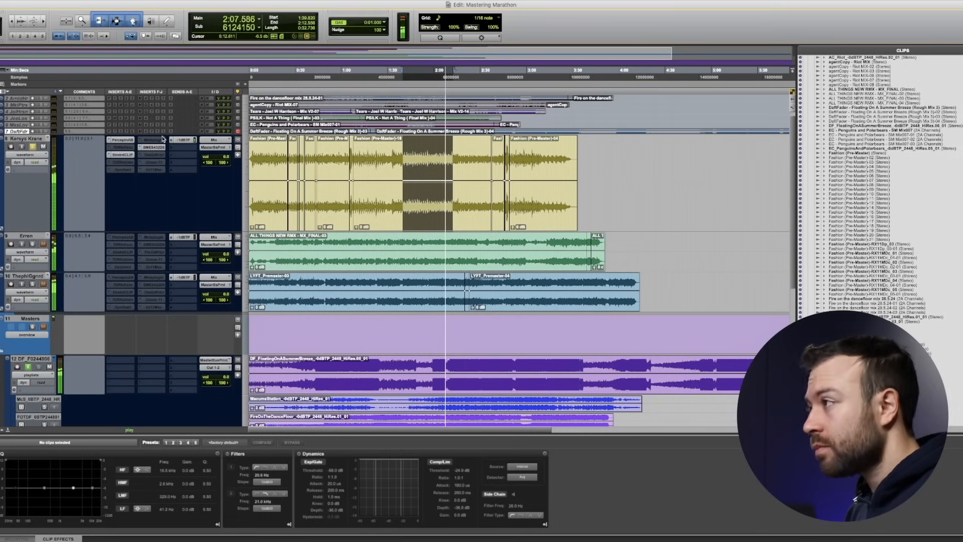
key("space")
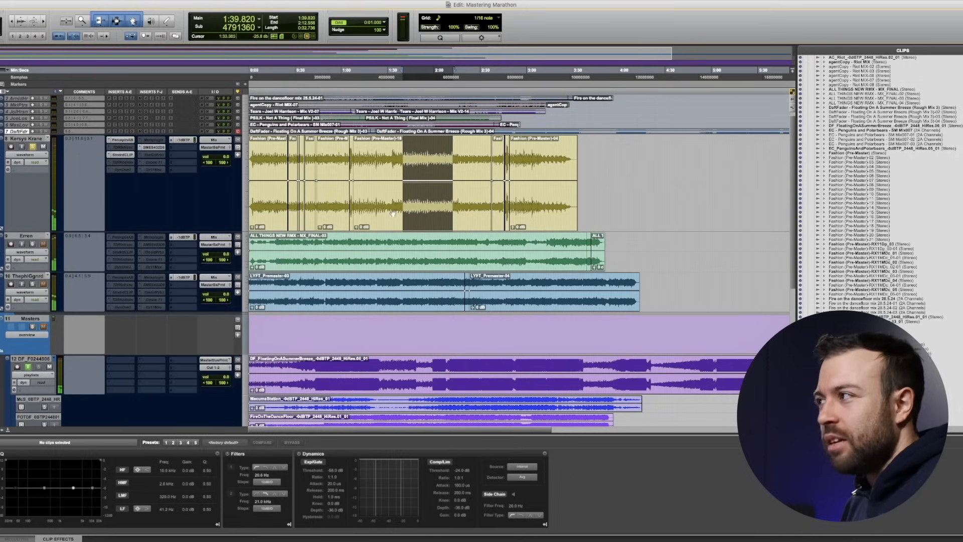
Select the short Fashion passage from 1:39.920 to 1:41.000 and audition it
key("space")
key("super+bracketright")
key("super+bracketright")
key("super+bracketright")
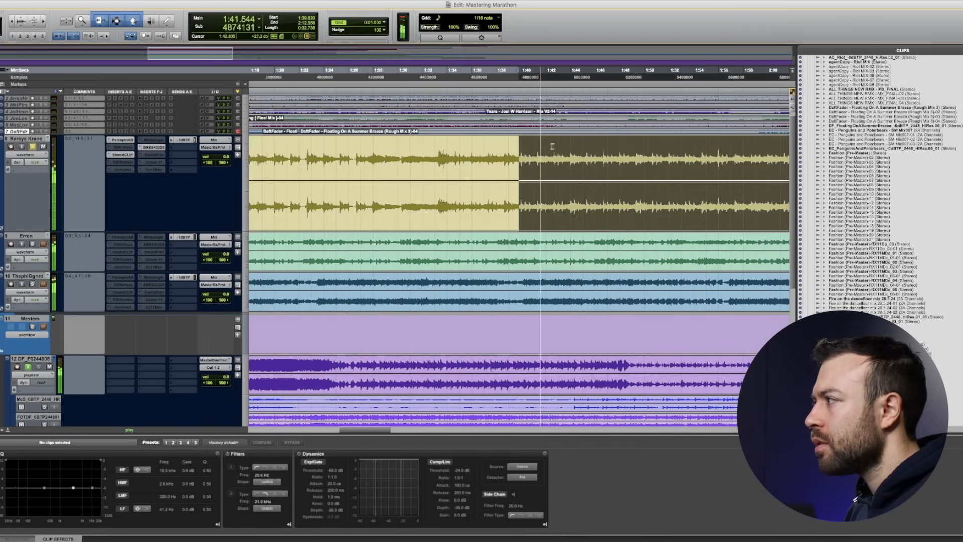
left_click_drag(534, 150, 518, 149)
key("space")
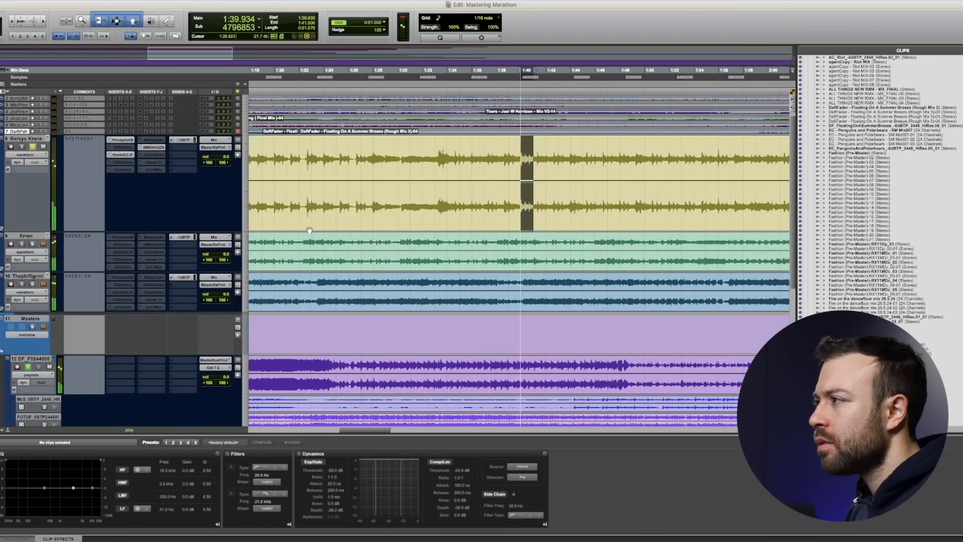
Check the Sontec equalizer and the Perception AB plug-in on Master 1, closing each window after viewing it
left_click(155, 147)
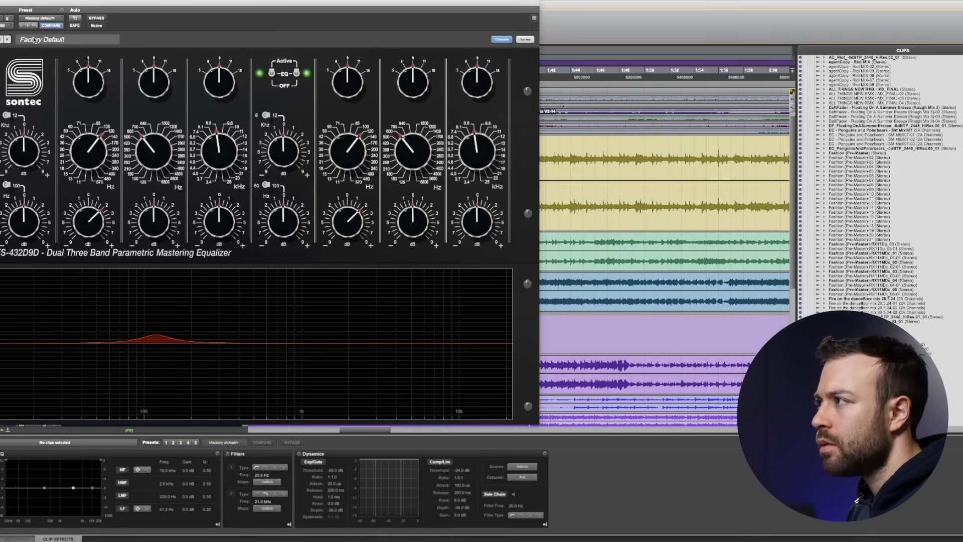
key("super+w")
scroll(112, 259, "down", 5)
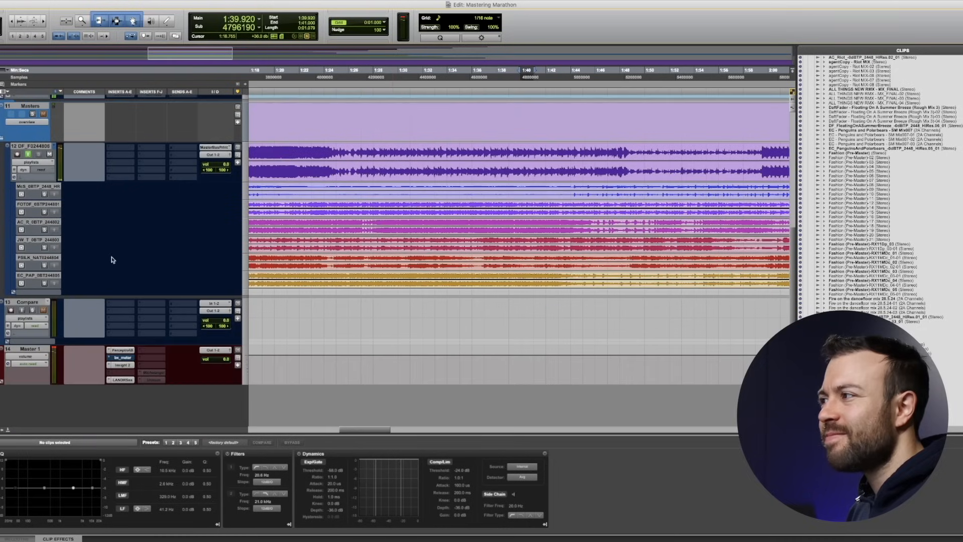
left_click(123, 350)
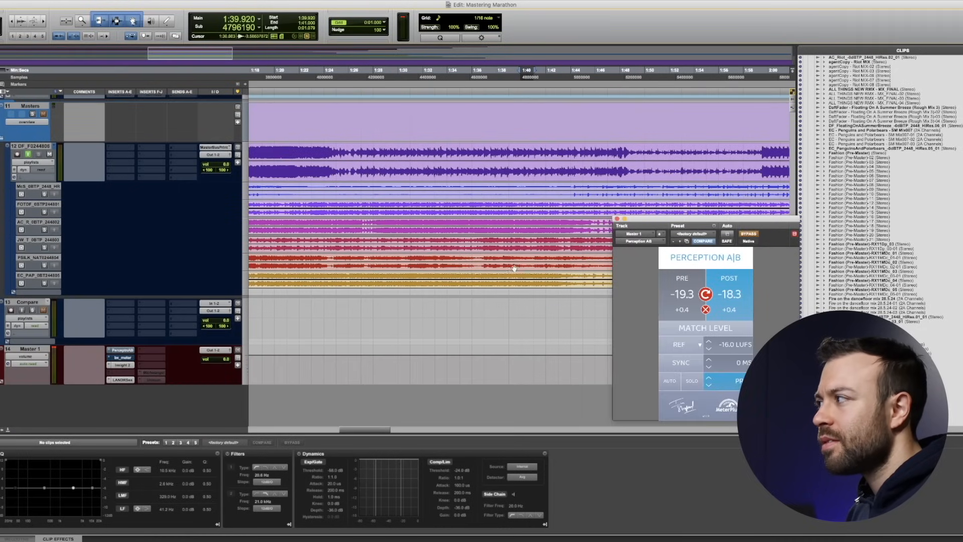
left_click(617, 218)
scroll(473, 241, "up", 5)
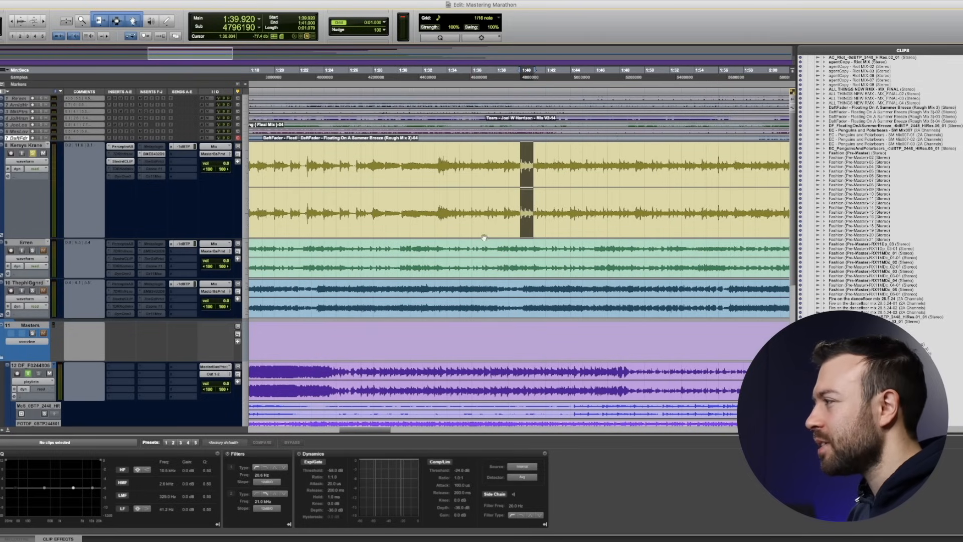
Make the Metaplugin insert active on the Fashion track and bring up its window
key("super+bracketleft")
right_click(164, 150)
left_click(149, 148)
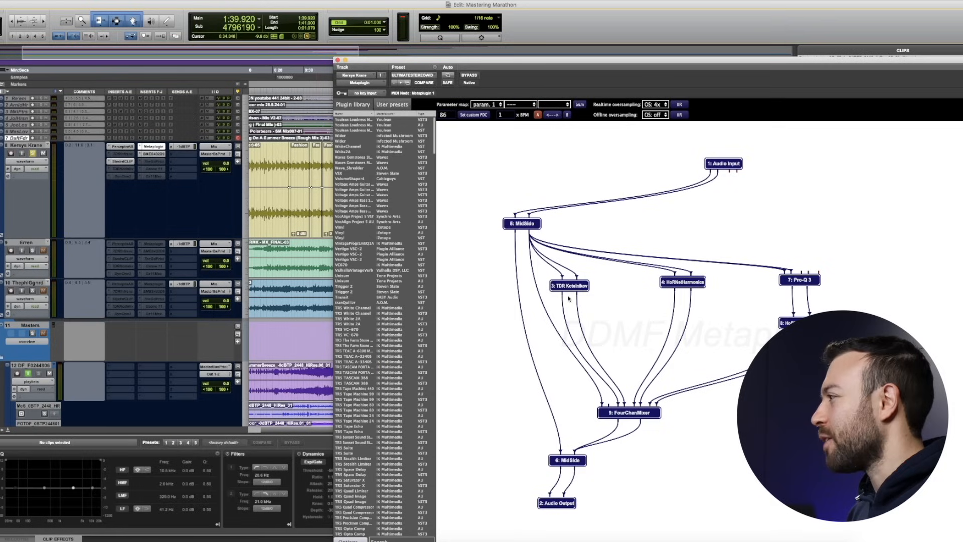
Delete the TDR Kotelnikov node from the Metaplugin graph, close the plug-in and dismiss its update notice
right_click(583, 289)
left_click(557, 294)
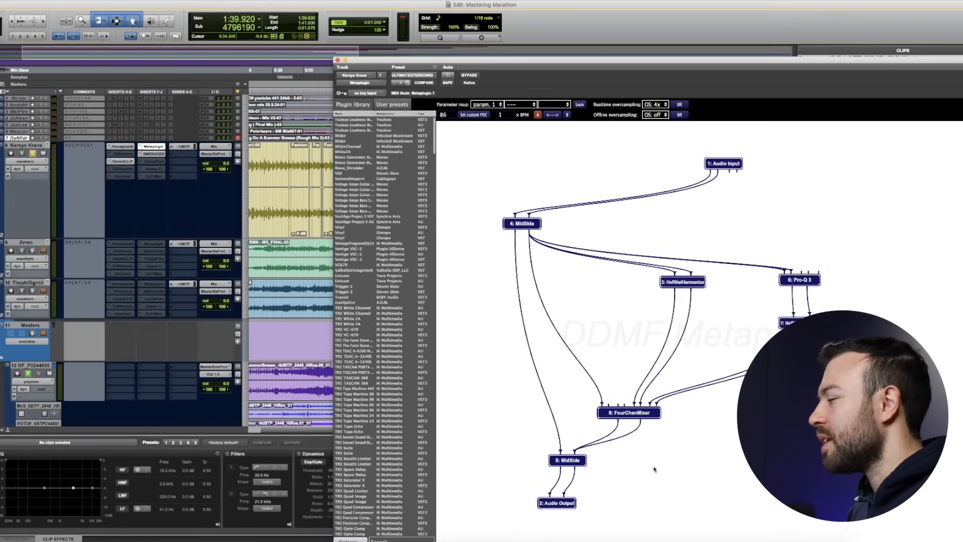
left_click(337, 60)
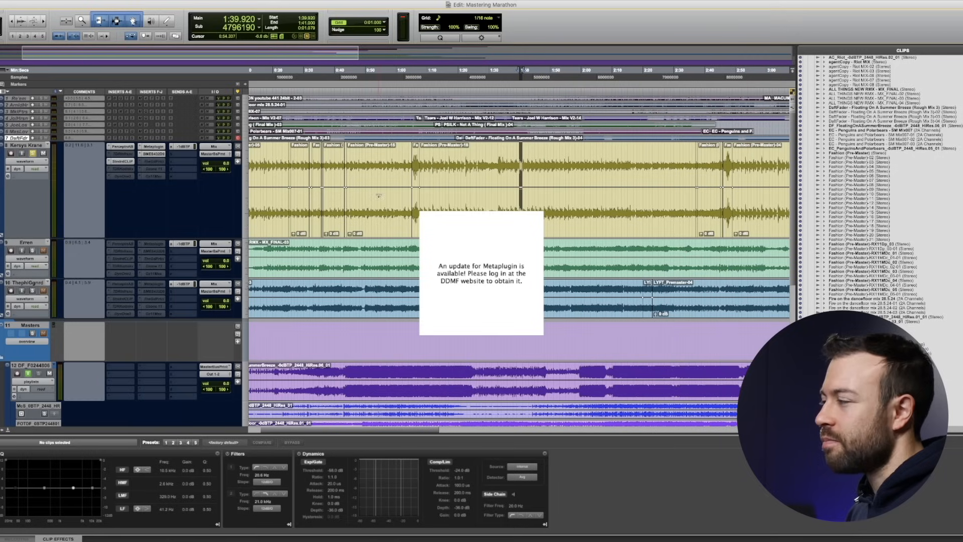
left_click(485, 301)
Audition the Fashion track from 1:35.795 to 2:00.884 and onward from 2:03.587, stopping playback at the end
left_click_drag(506, 74, 584, 75)
key("space")
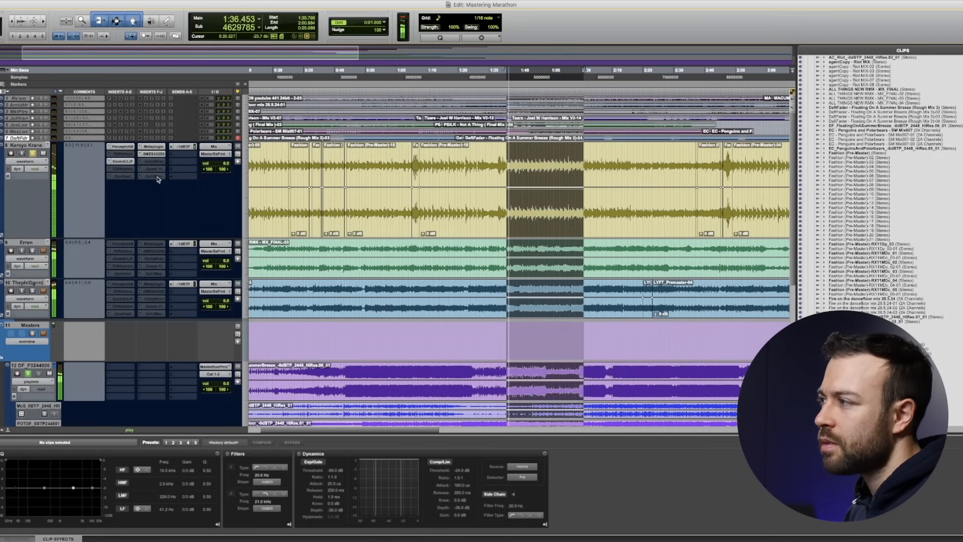
scroll(425, 213, "down", 10)
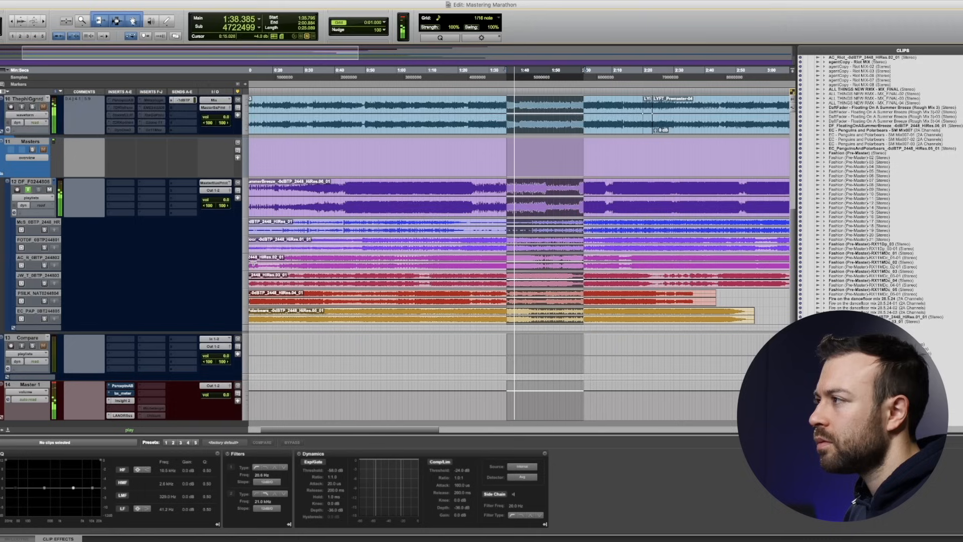
scroll(116, 132, "up", 10)
key("space")
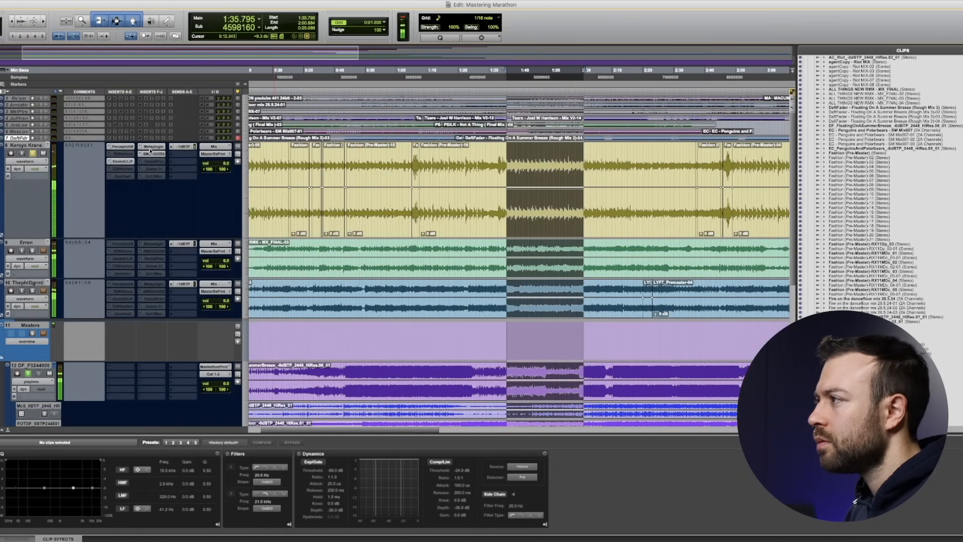
left_click(550, 77)
key("space")
left_click(591, 78)
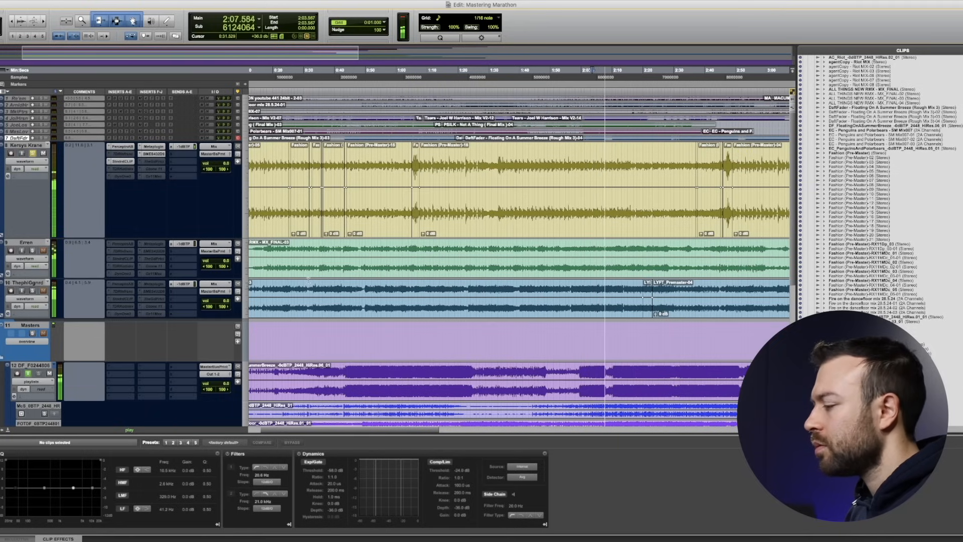
key("space")
Play the range from 1:59.542 to 2:11.483 and level-match pre and post in Perception AB to -16.0 LUFS
left_click_drag(617, 87, 580, 86)
scroll(159, 331, "down", 5)
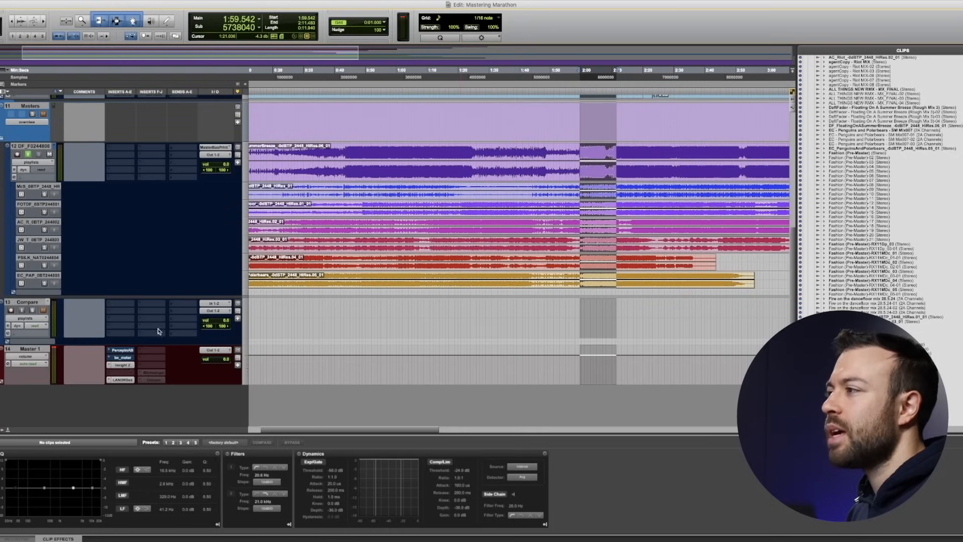
left_click(128, 351)
key("space")
left_click(427, 136)
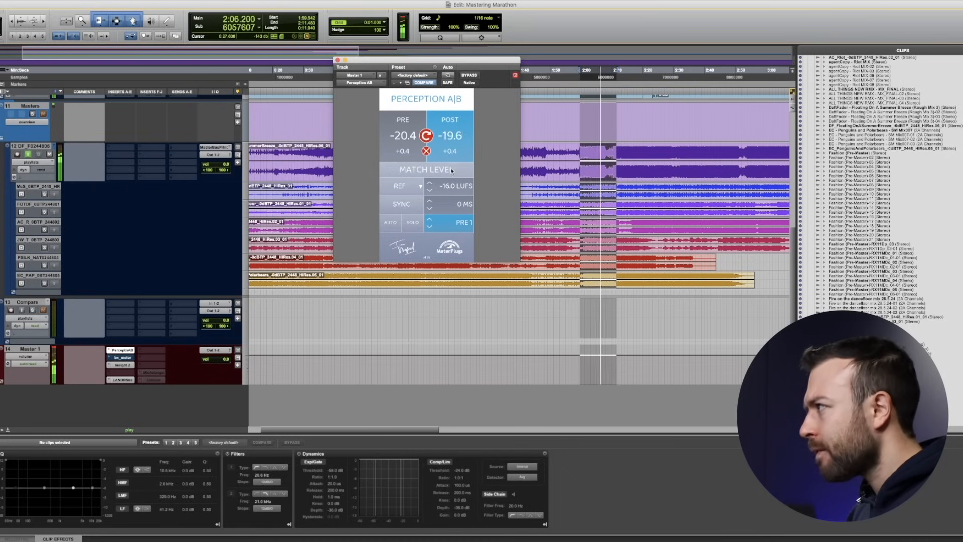
left_click(451, 171)
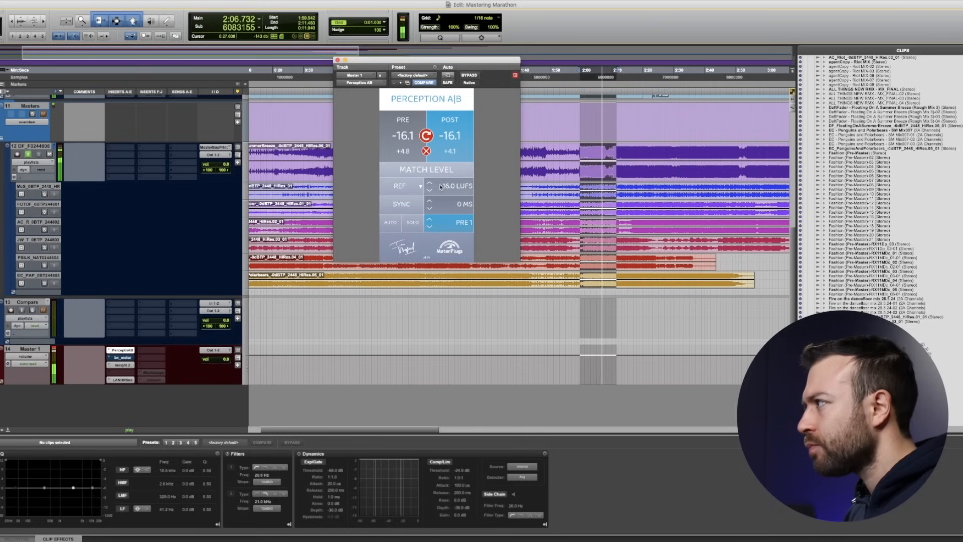
Compare the level-matched pre signal with the post signal in Perception AB, ending on post
left_click(399, 137)
scroll(552, 226, "up", 5)
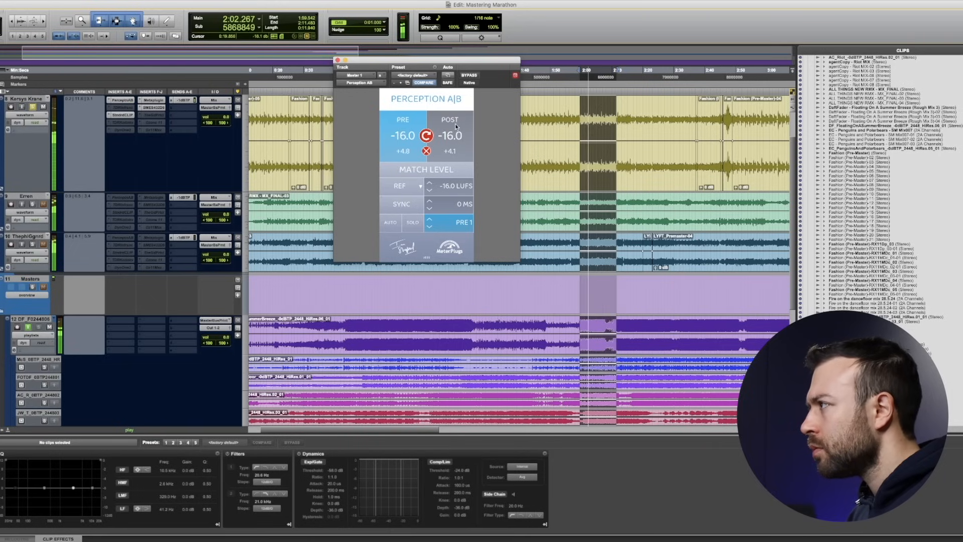
left_click(455, 127)
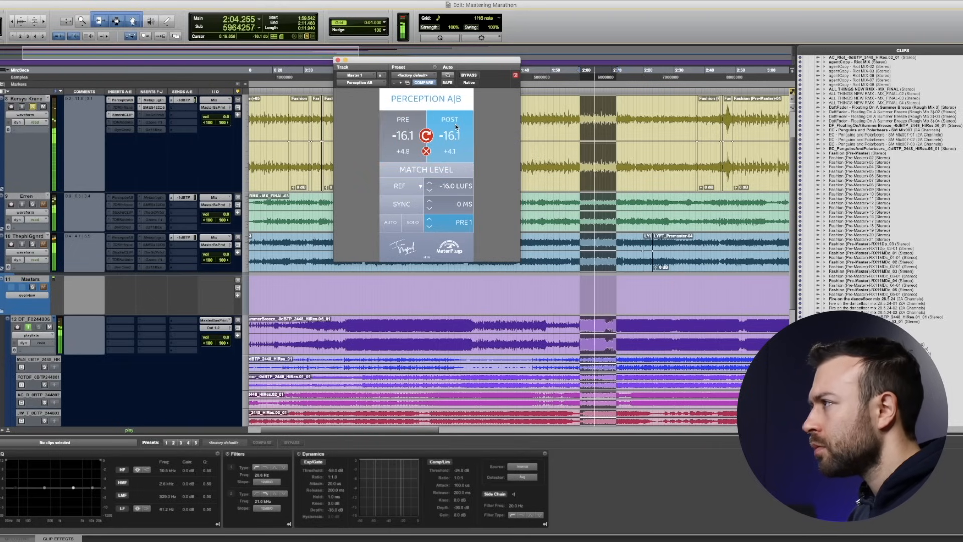
Audition the one-second passage of the Fashion track starting at 2:09
scroll(602, 129, "up", 2)
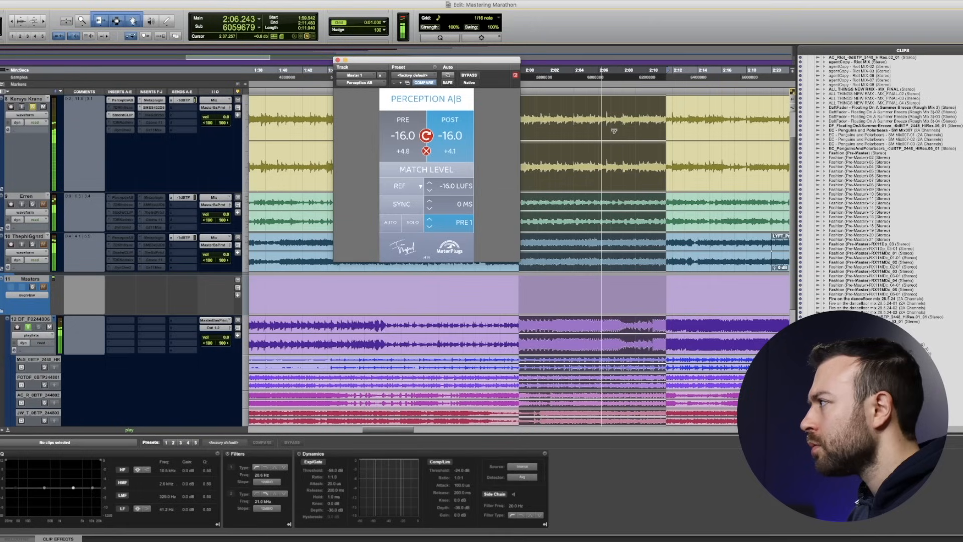
left_click(636, 112)
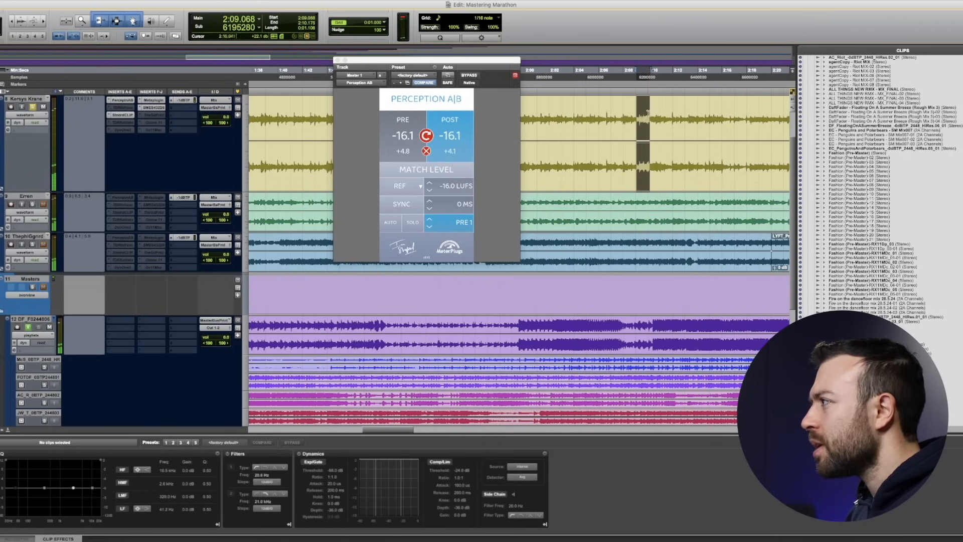
left_click_drag(641, 112, 648, 112)
key("space")
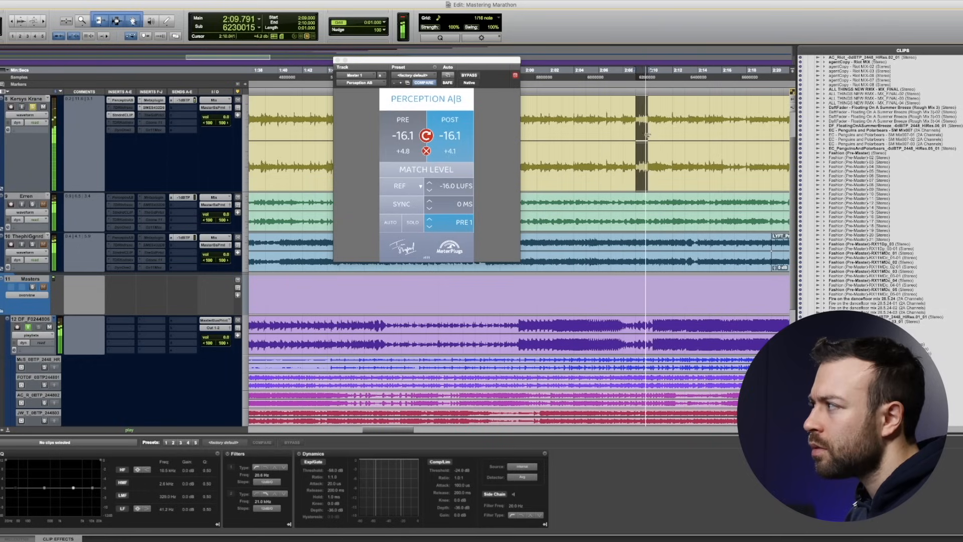
Play the passage from 2:05.000 to 2:06.150 and compare pre and post in Perception AB, ending on post
left_click_drag(586, 103, 600, 103)
key("space")
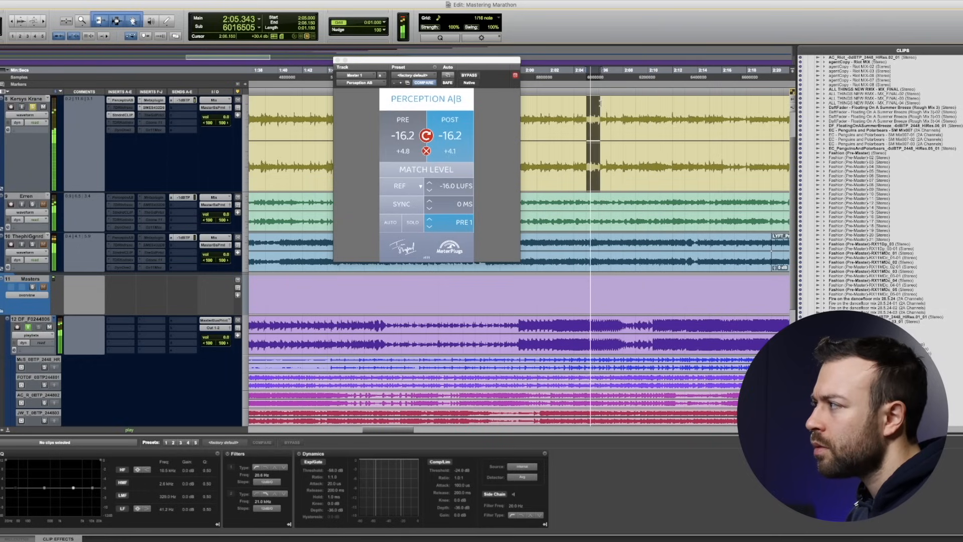
left_click(403, 129)
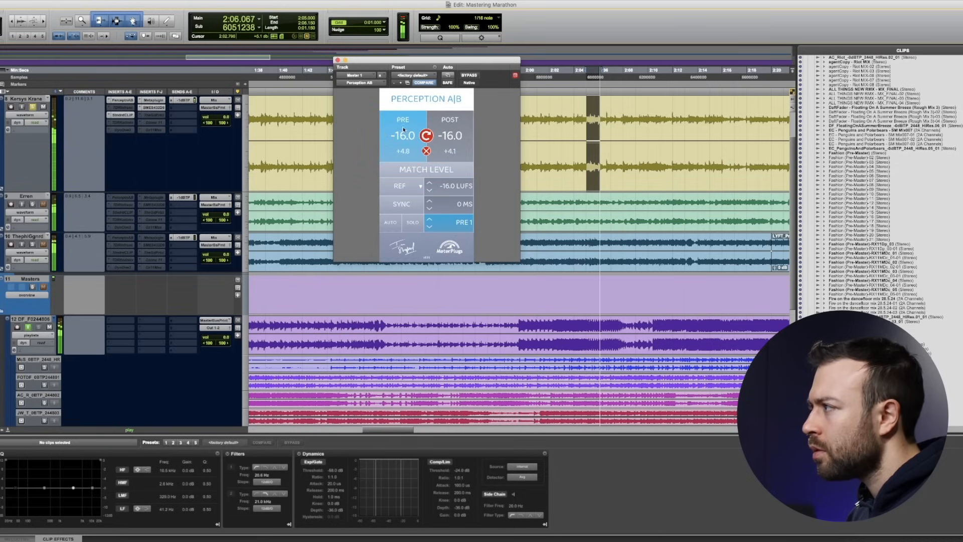
left_click(451, 125)
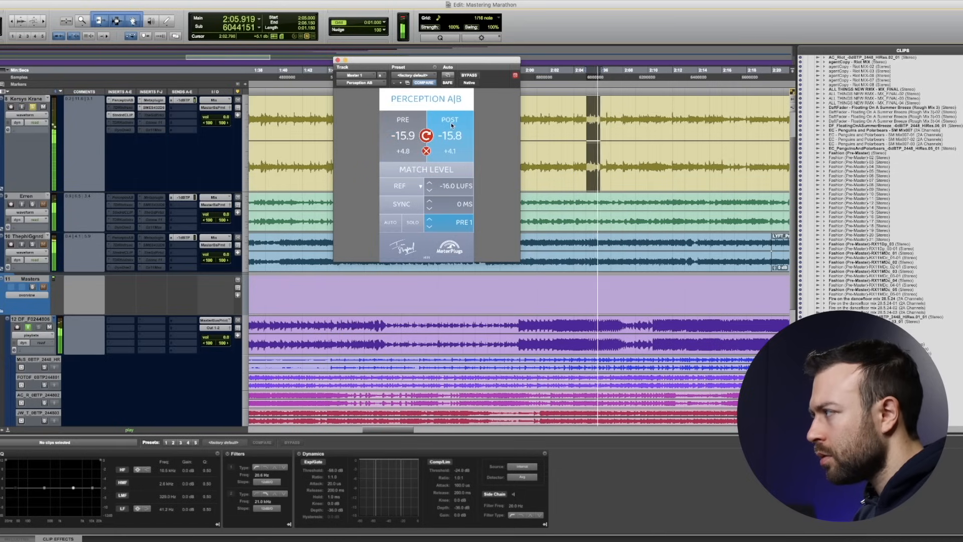
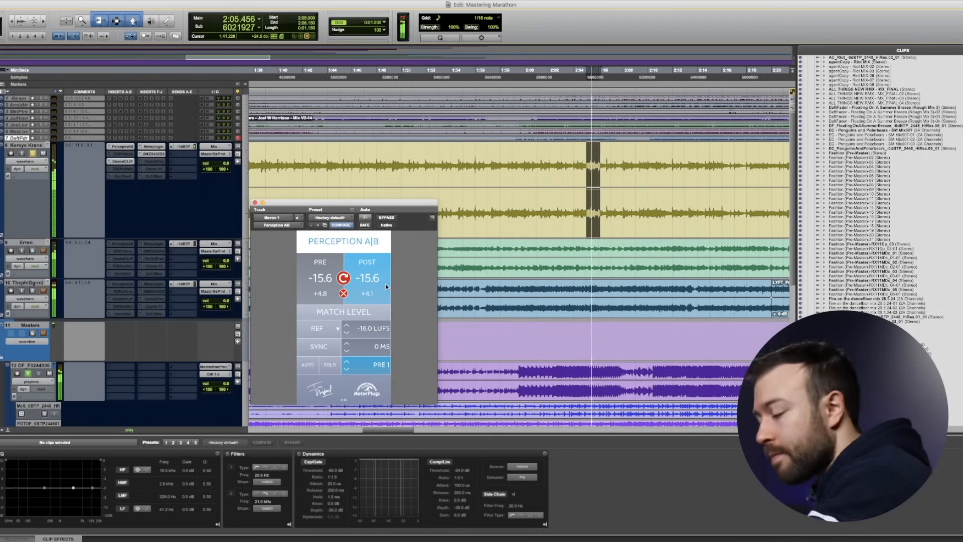
Switch Perception AB to the pre signal and inspect the Fashion track's Sontec MES-432D9D equalizer, closing both plug-in windows
left_click(312, 275)
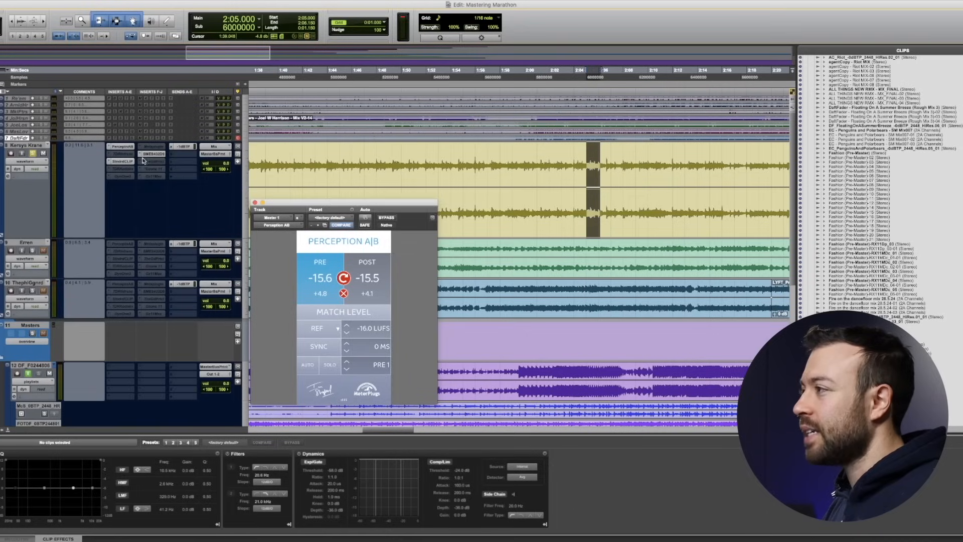
left_click(146, 156)
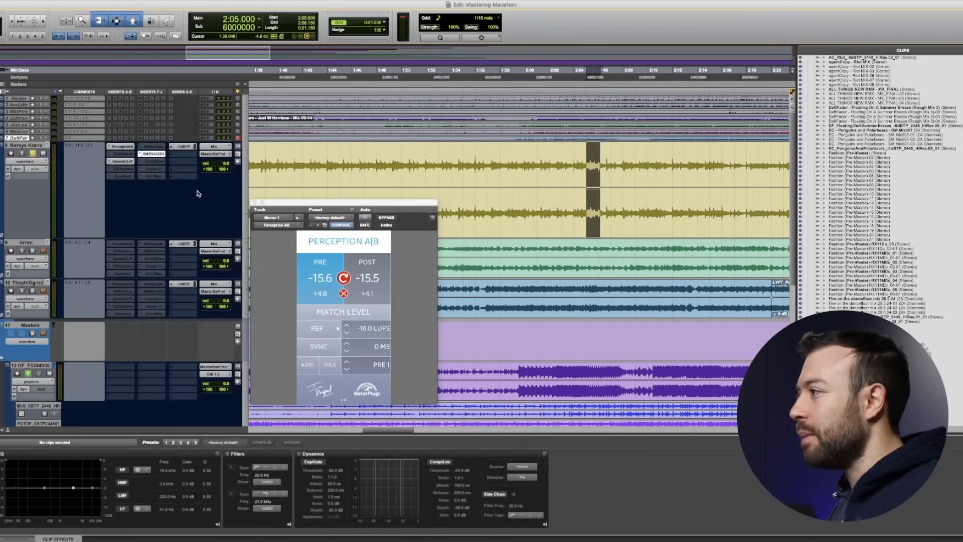
left_click(255, 202)
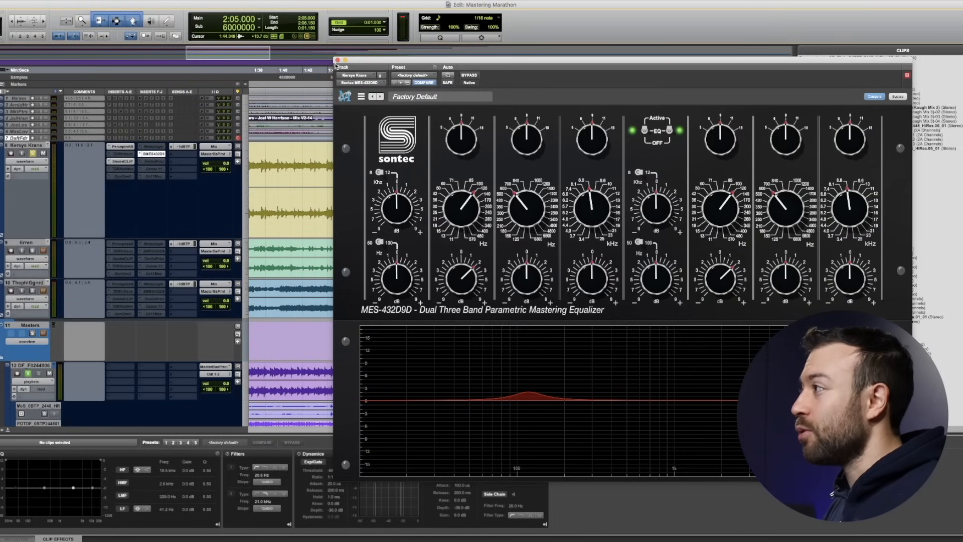
left_click(337, 60)
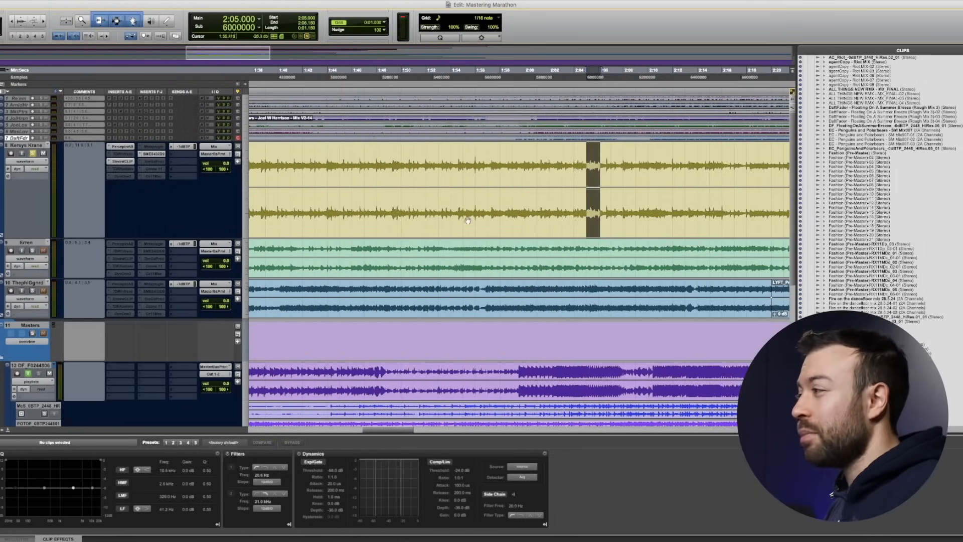
Select the three-second clip starting at 2:46.000 on the Fashion track
key("super+bracketleft")
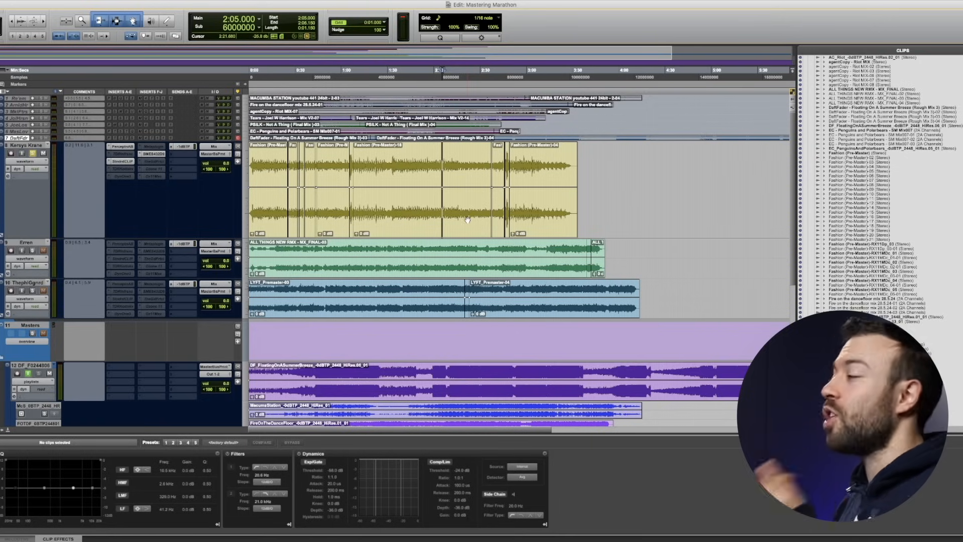
left_click(459, 174)
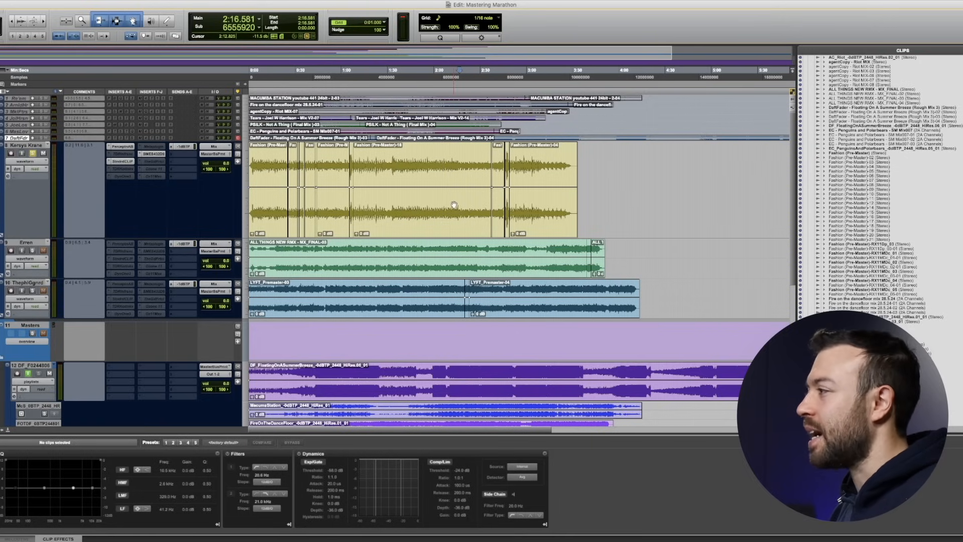
key("super+bracketright")
key("super+bracketright")
left_click_drag(481, 171, 304, 174)
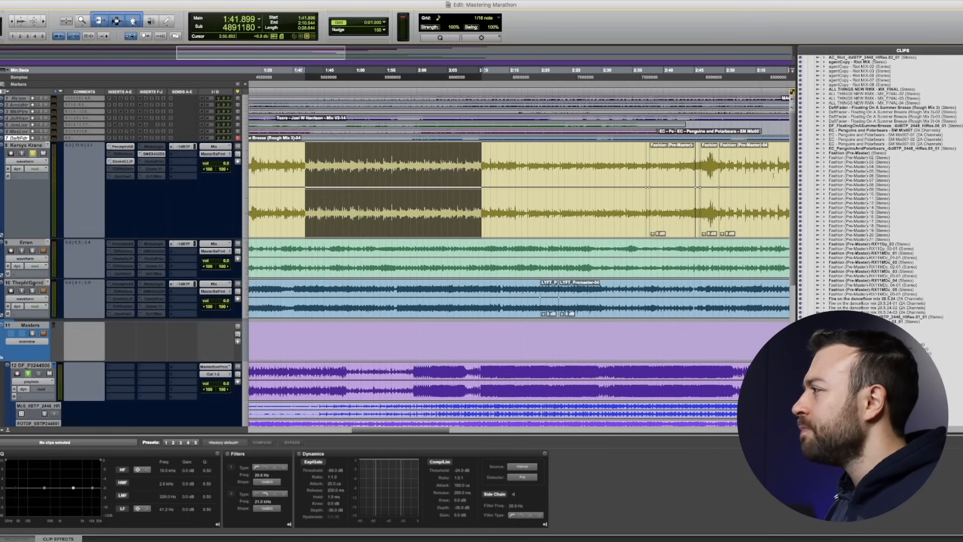
left_click(707, 222)
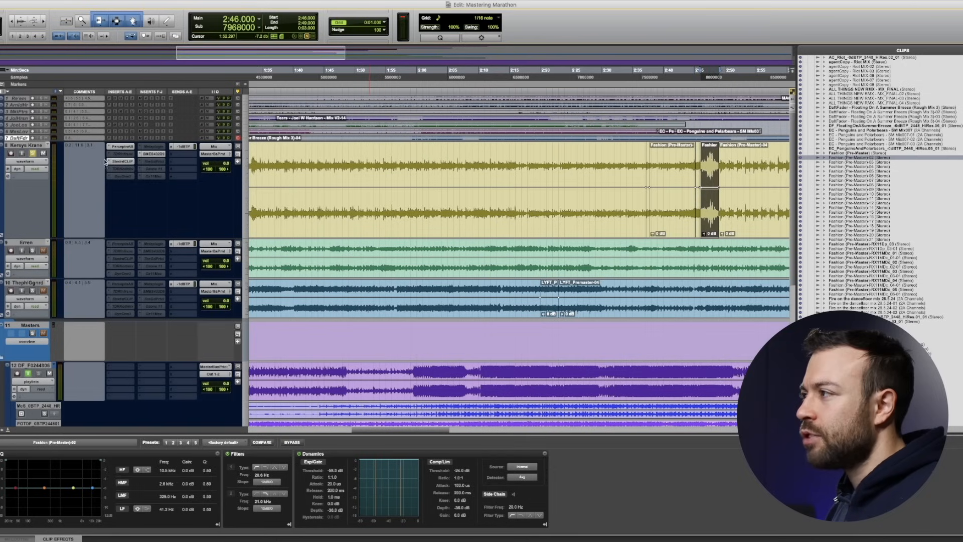
Open Ozone 11 on the Fashion track, remove its Clarity and Stabilizer modules, and enable the Vintage Limiter
left_click(159, 170)
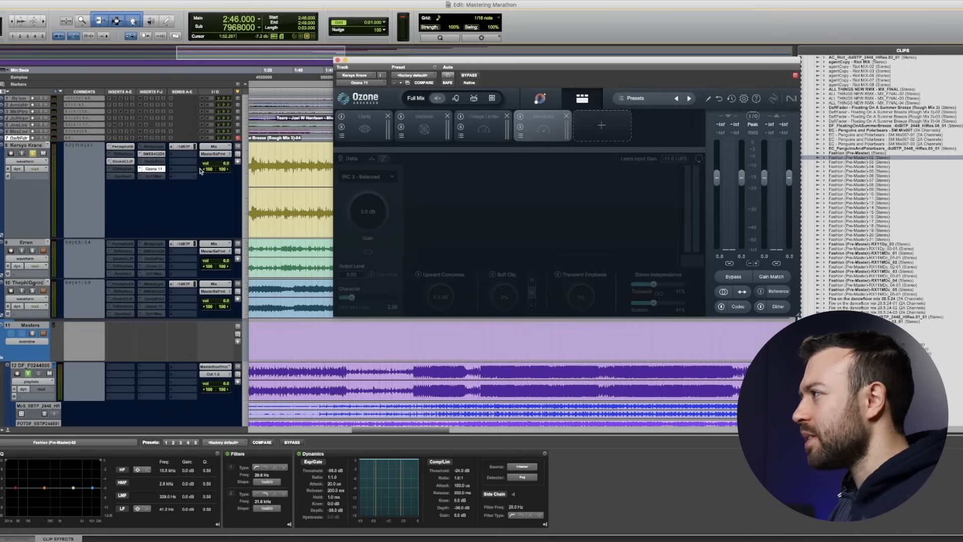
left_click(388, 116)
left_click(387, 117)
left_click(360, 131)
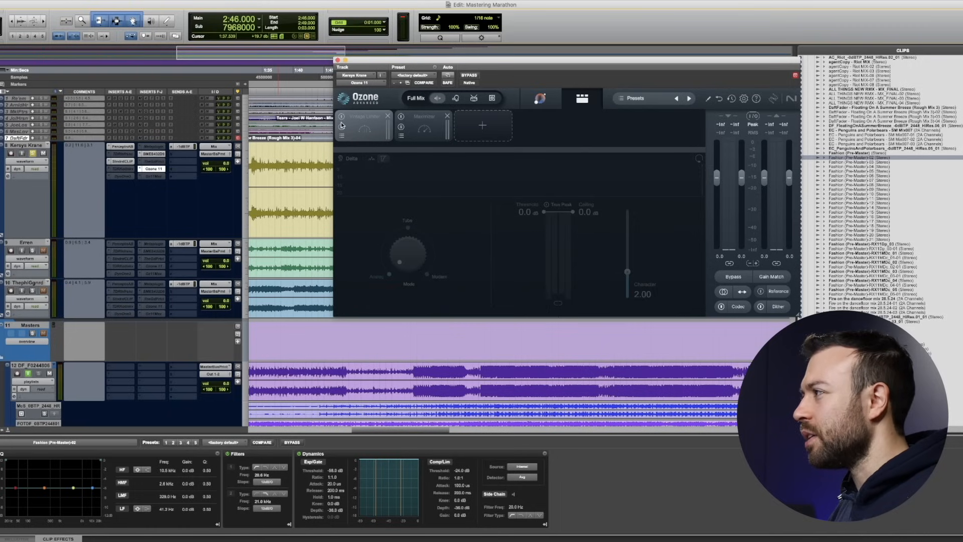
left_click_drag(489, 56, 58, 175)
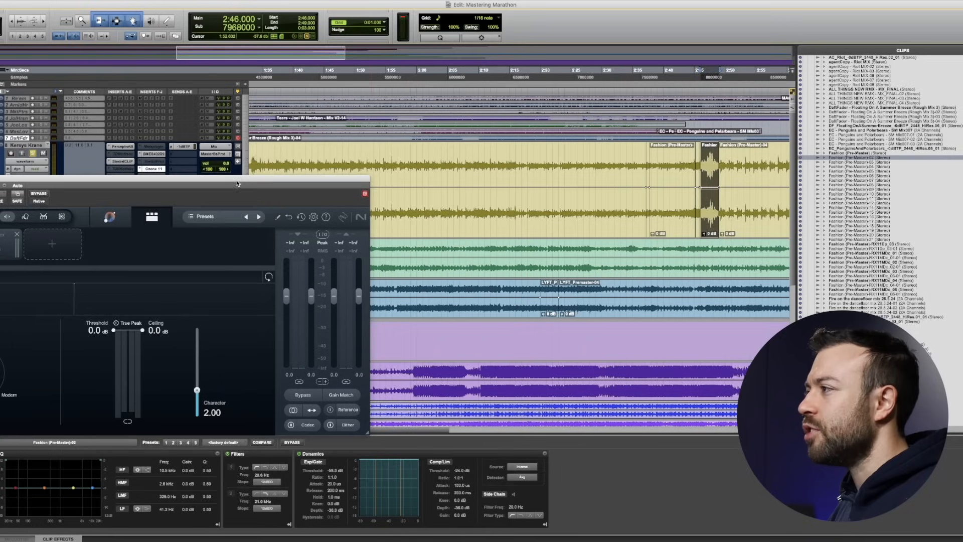
left_click_drag(237, 183, 449, 156)
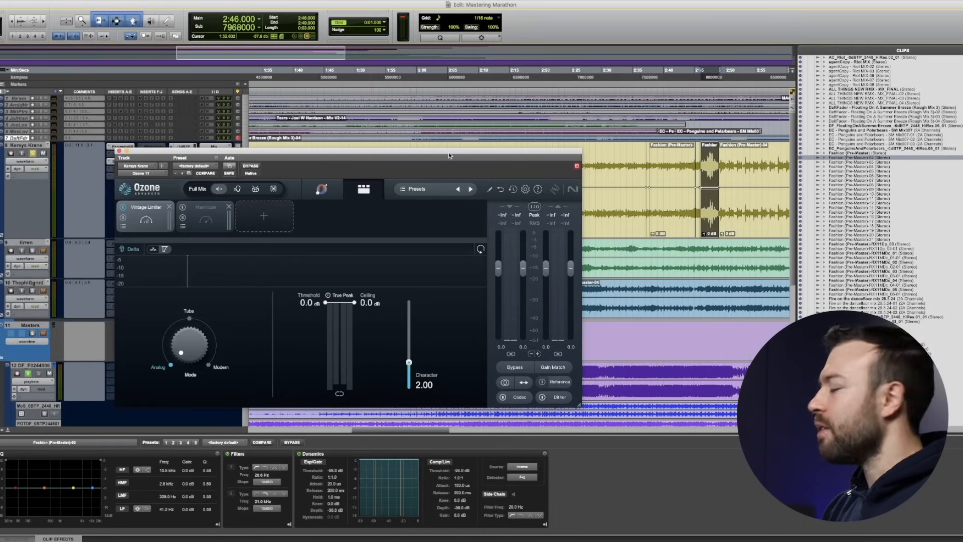
Loop the 2:46 clip while trying a Vintage Limiter threshold of -4.0 dB, ending at -3.0 dB
key("space")
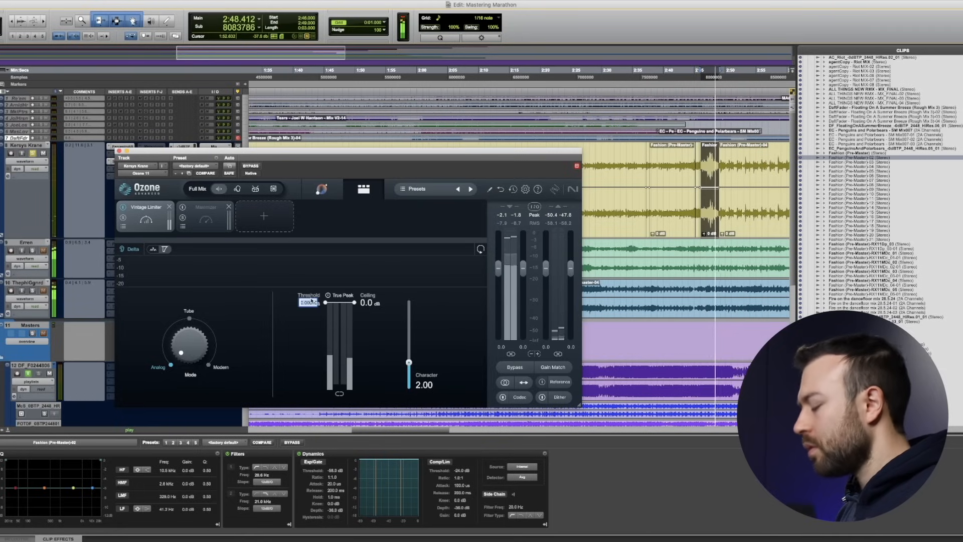
type("-4")
key("Return")
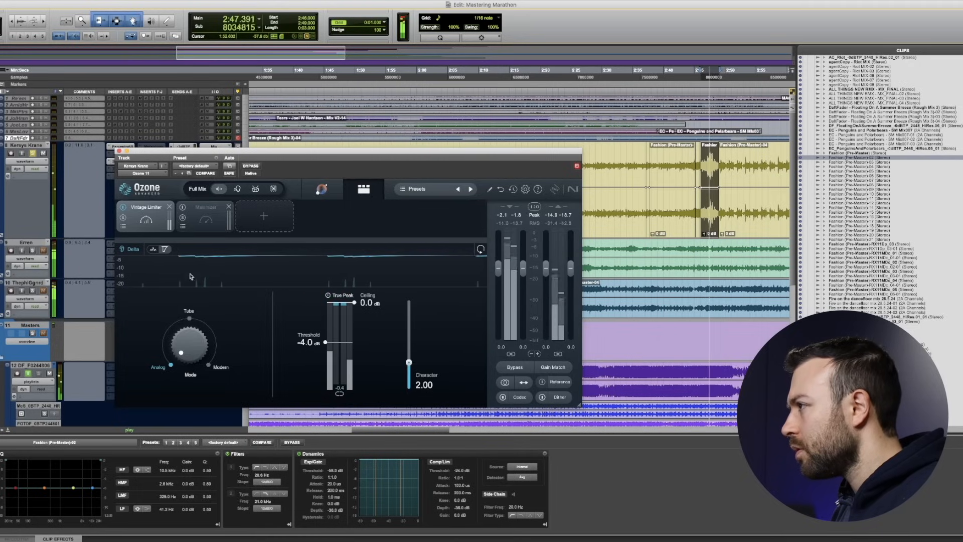
scroll(125, 256, "down", 5)
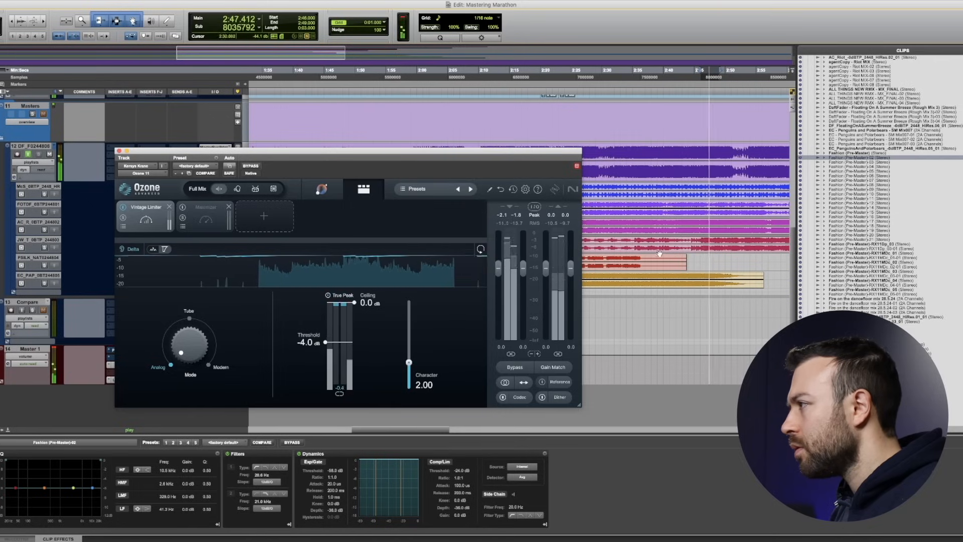
scroll(659, 254, "up", 3)
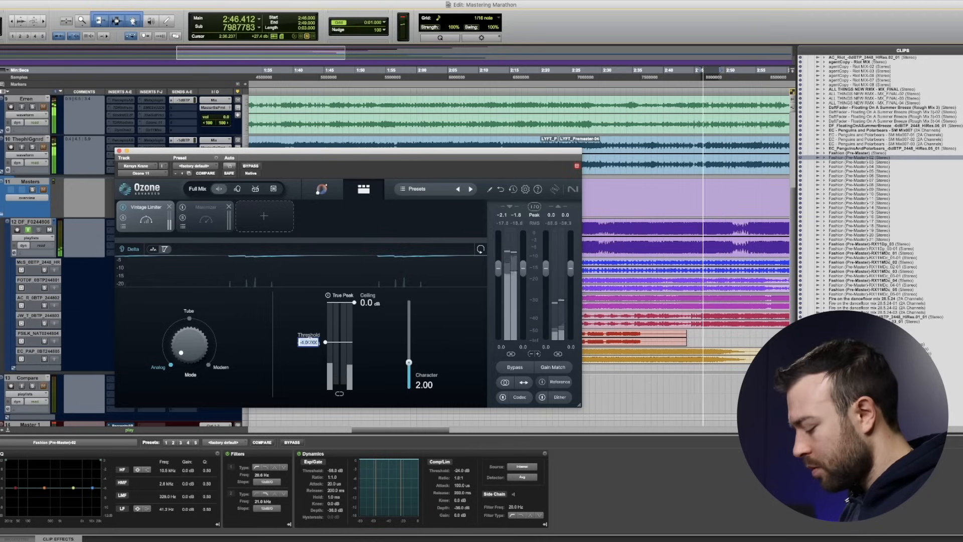
type("-3")
key("Return")
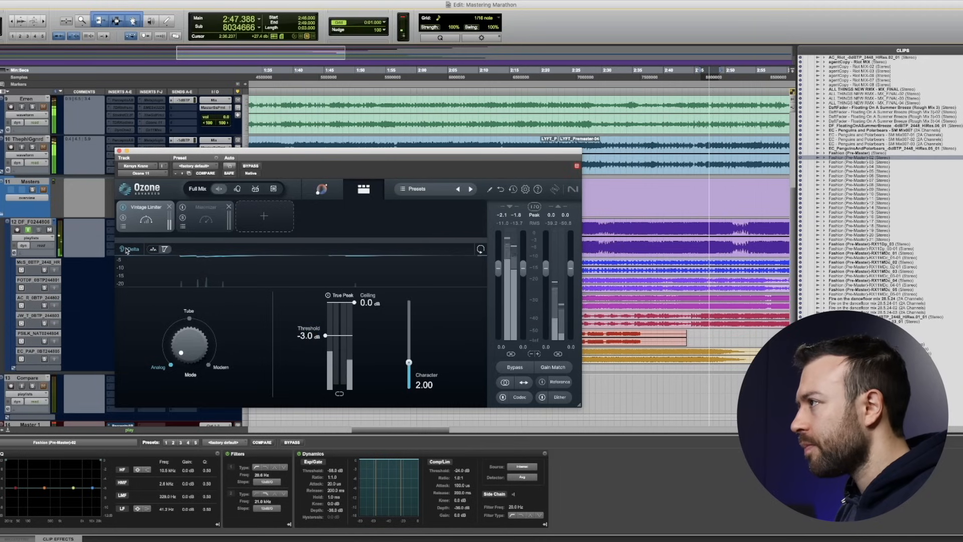
Enable Ozone's Maximizer module and raise its gain to +2.0 dB
left_click(182, 228)
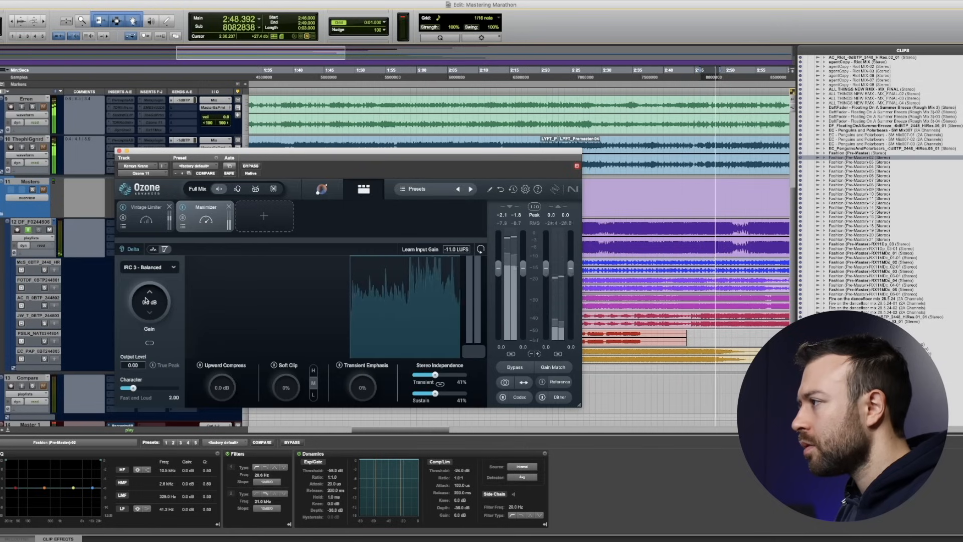
scroll(148, 303, "up", 4)
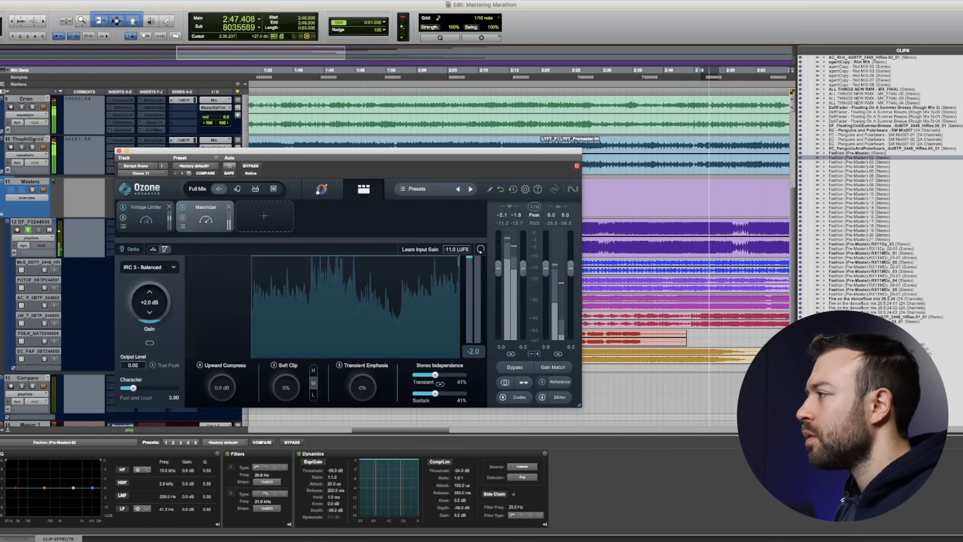
Close Ozone and make the Fashion track's last insert, directly after Ozone 11, active
scroll(161, 146, "up", 5)
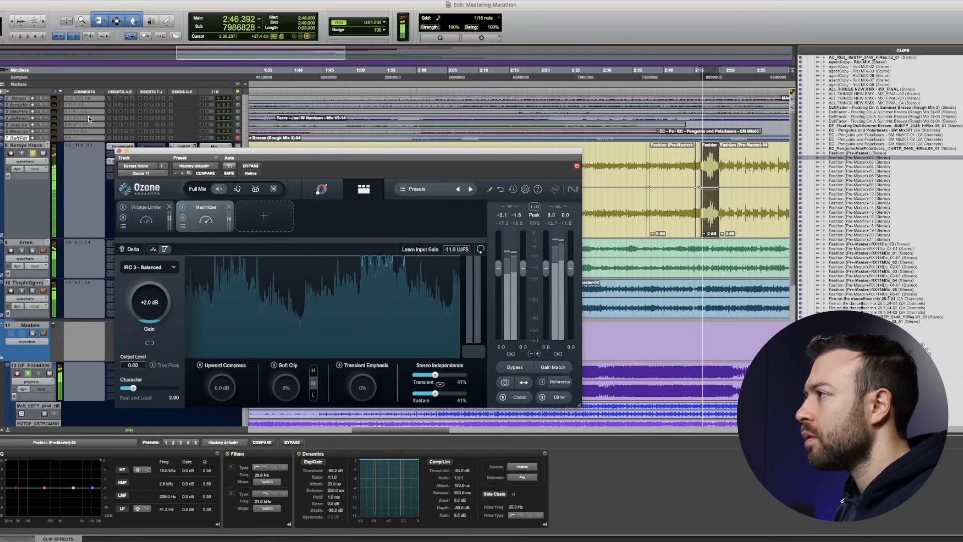
left_click(119, 151)
right_click(153, 169)
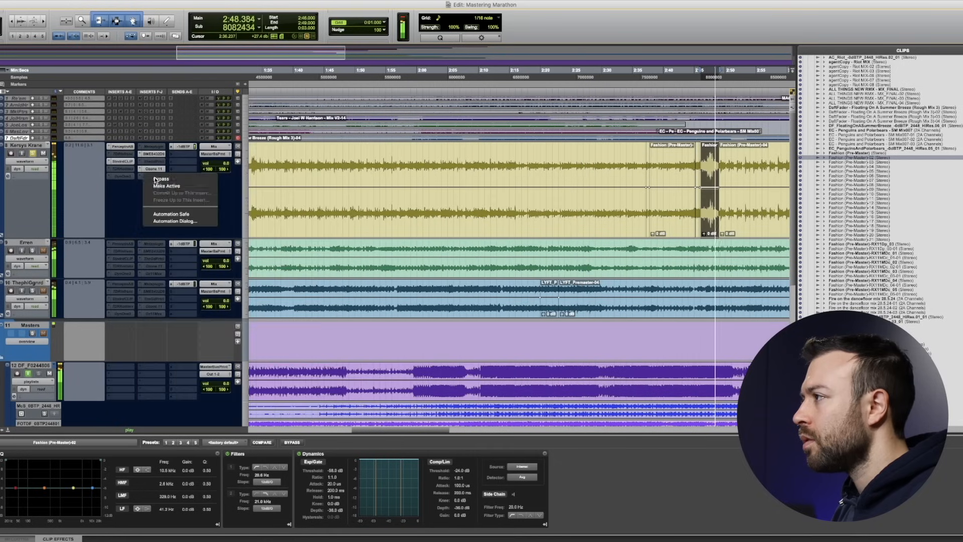
left_click(166, 186)
Open Insight on Master 1 and play the Fashion track from 1:43.040 to check its loudness and levels
scroll(113, 351, "down", 10)
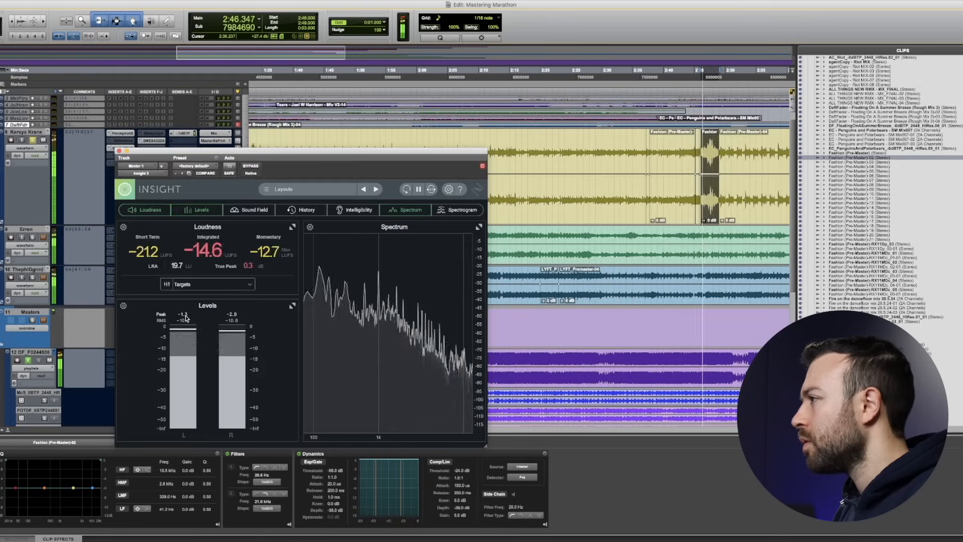
left_click_drag(216, 154, 455, 239)
key("super+bracketleft")
key("super+bracketleft")
key("space")
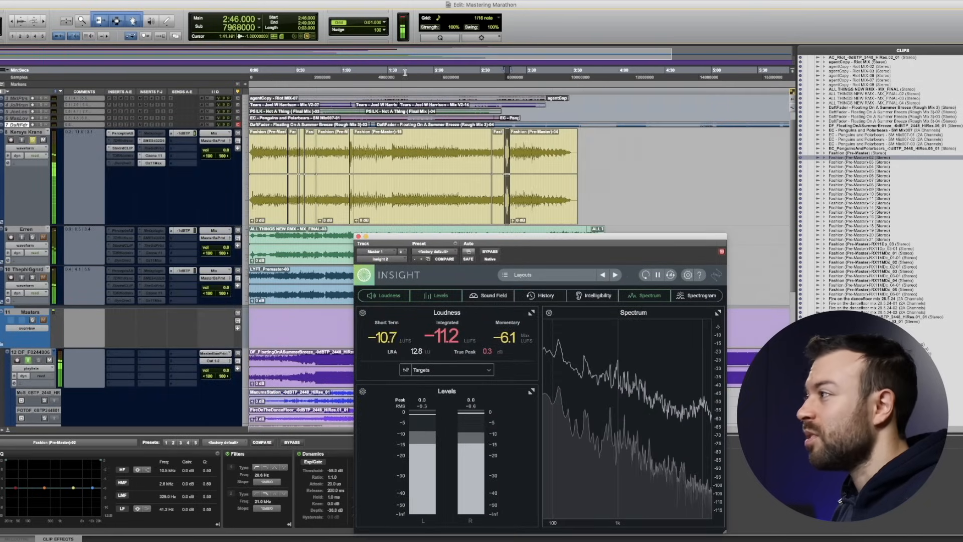
left_click(409, 73)
key("space")
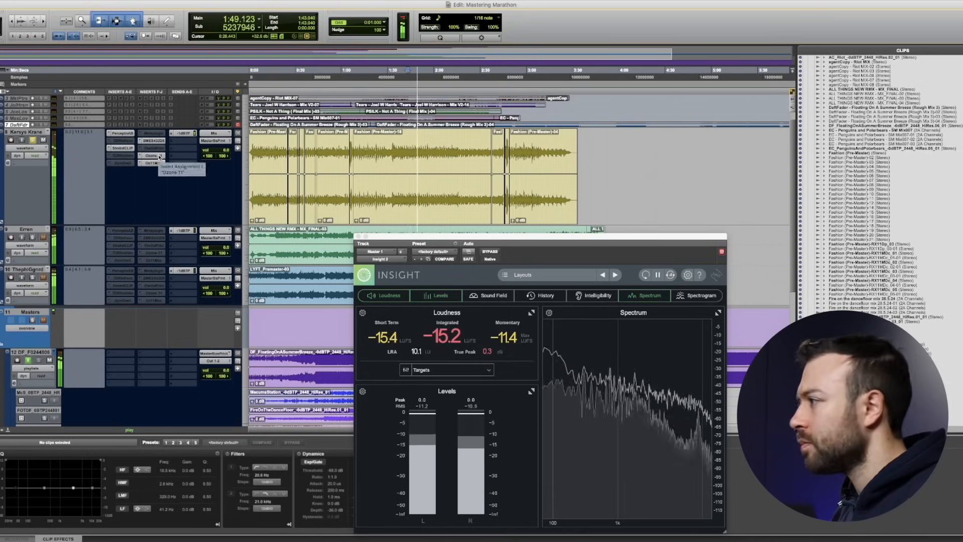
key("space")
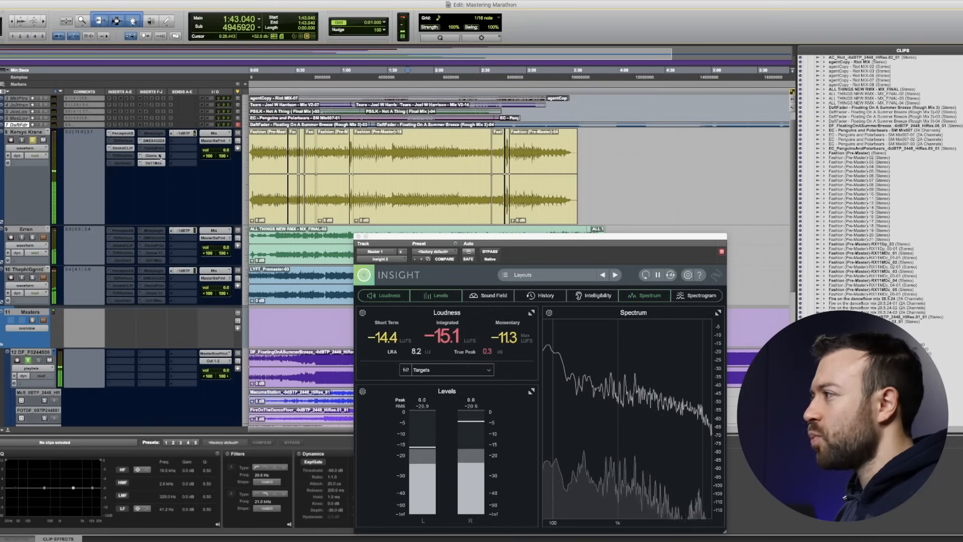
Reopen Ozone 11 and loop the 2:46 clip while trying the Maximizer's Upward Compress at +2.0 dB, ending at +4.0 dB
left_click(152, 156)
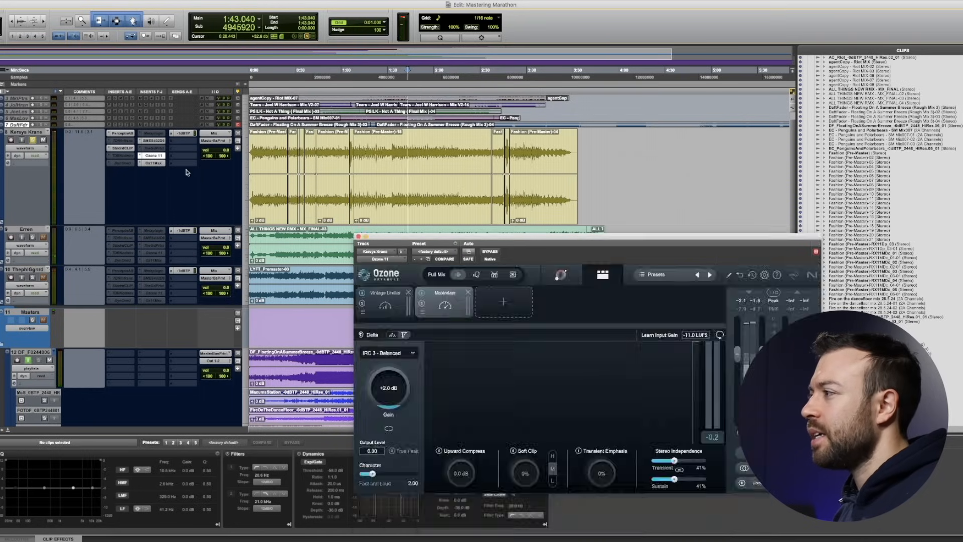
left_click(505, 223)
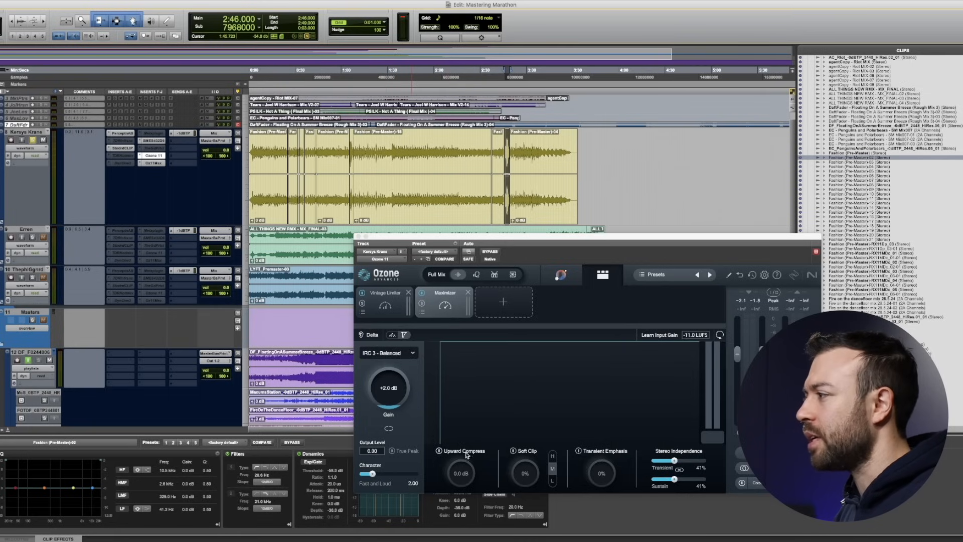
key("space")
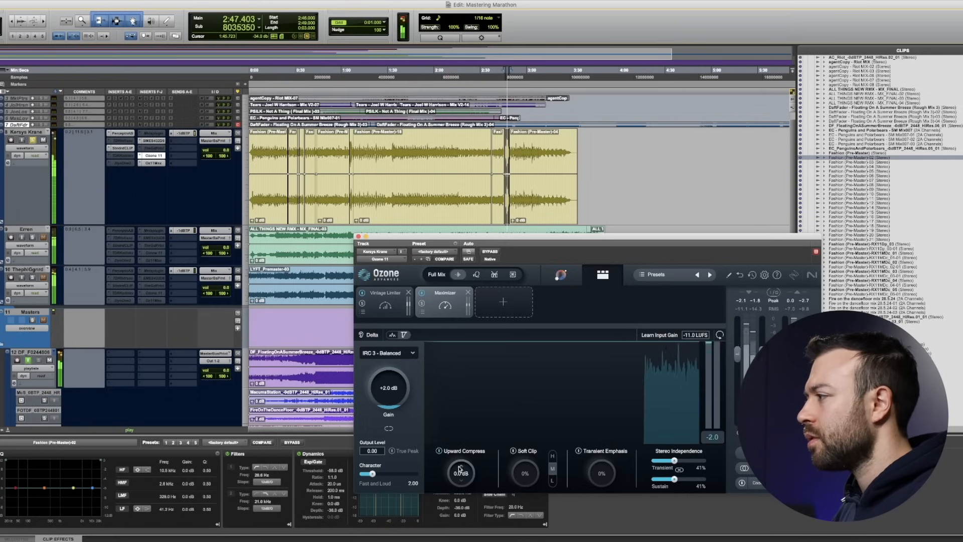
double_click(461, 473)
type("2")
key("Return")
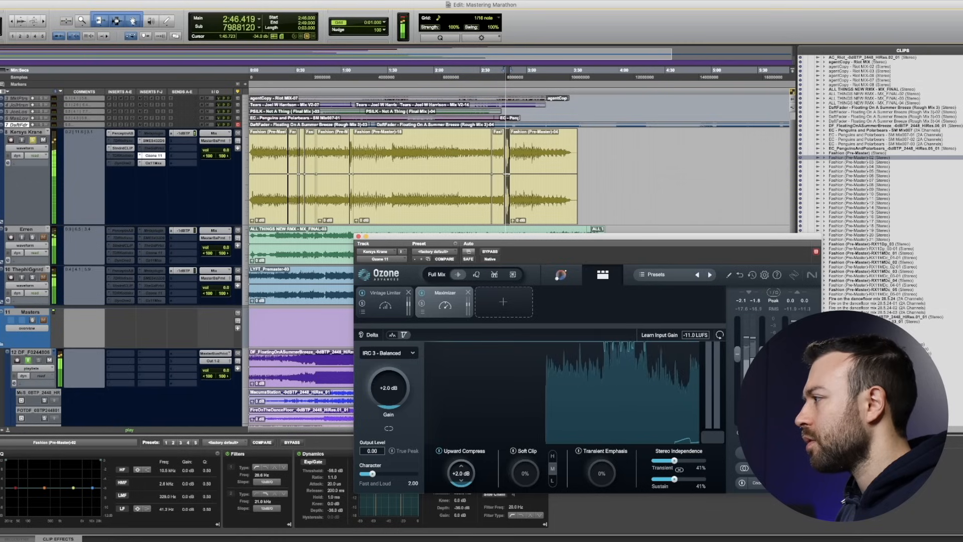
double_click(460, 473)
type("4")
key("Return")
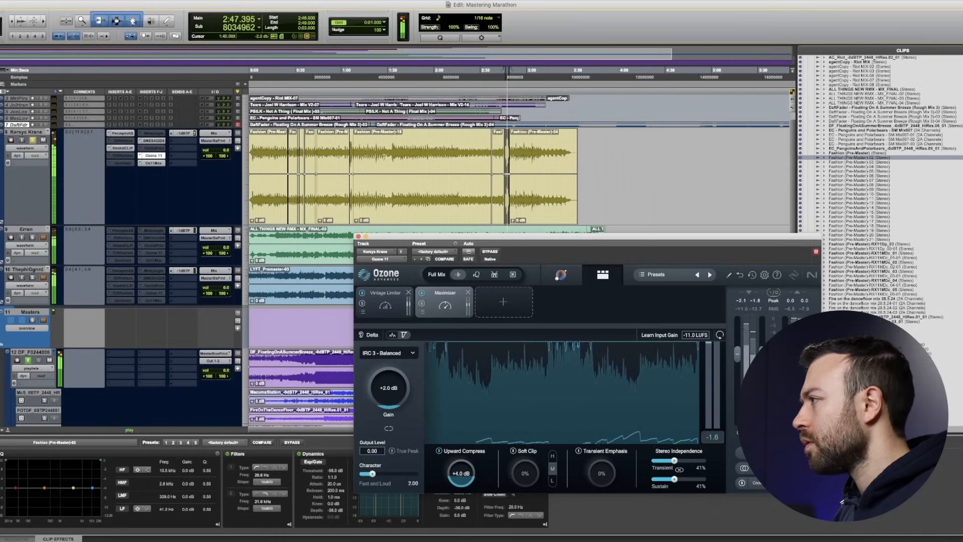
Play from 1:42.235 and set the Maximizer's Upward Compress to +3.0 dB
left_click(407, 73)
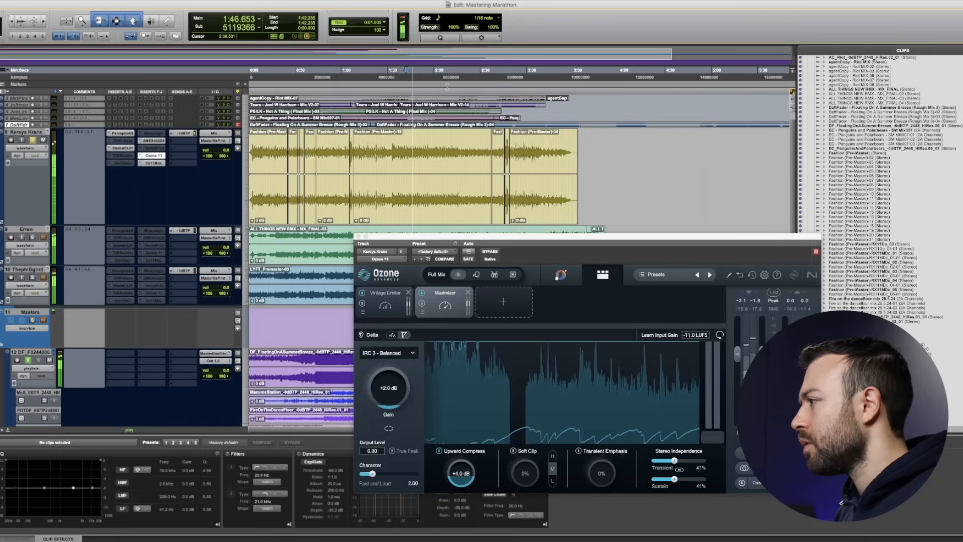
left_click(461, 473)
type("3")
key("Return")
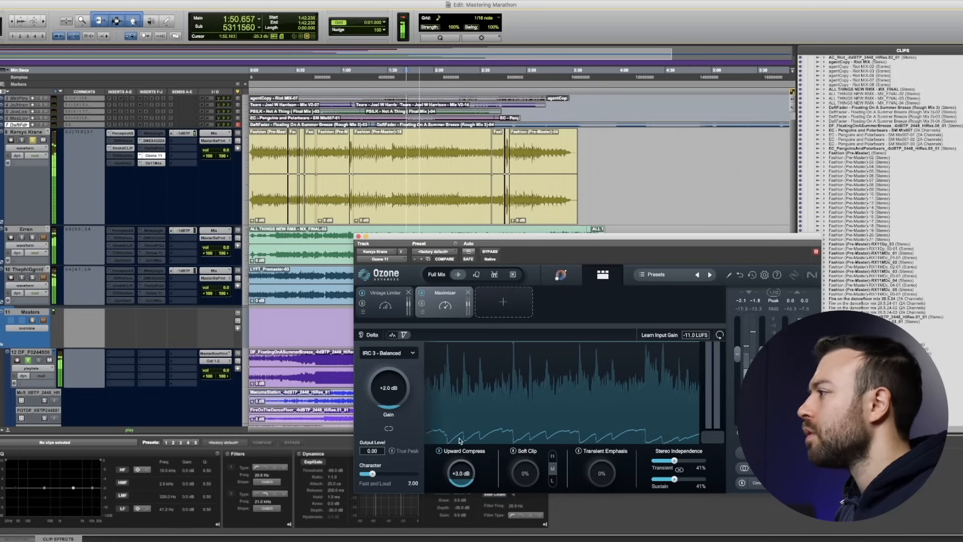
Close Ozone and check the playing track's loudness and levels in Insight on Master 1, closing the meter
left_click(358, 237)
scroll(136, 358, "down", 5)
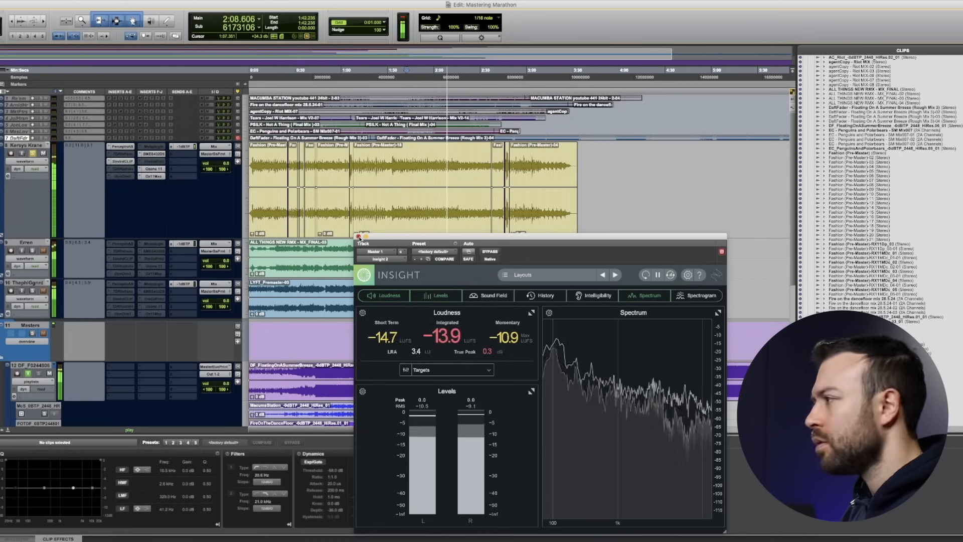
left_click(359, 236)
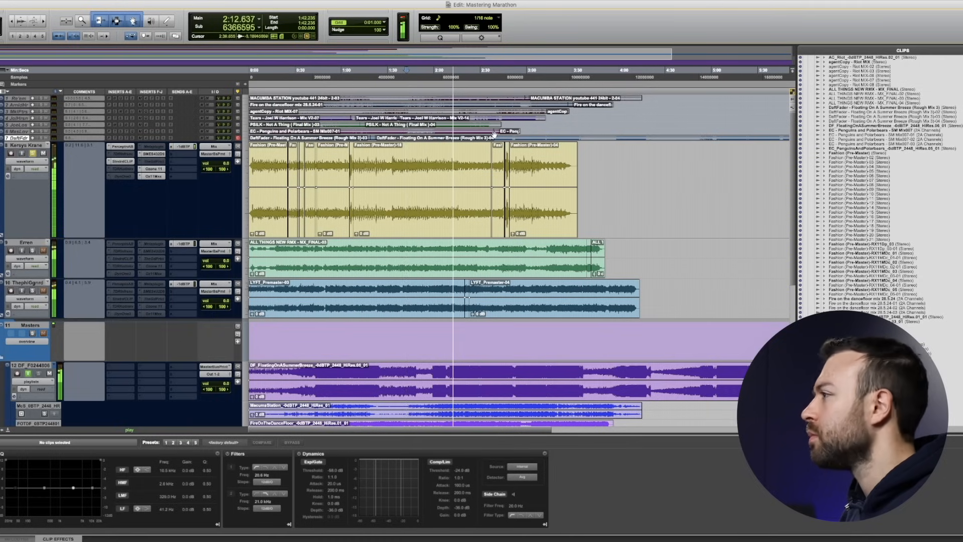
Play the Fashion track from 0:08.318 and look through the session's tracks
left_click(262, 72)
scroll(201, 223, "down", 1)
scroll(200, 224, "down", 15)
scroll(359, 164, "up", 16)
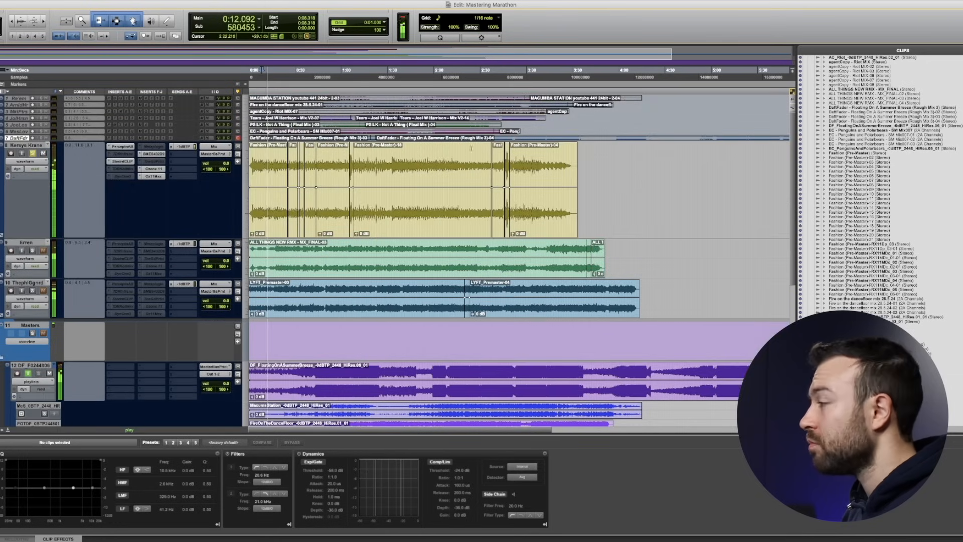
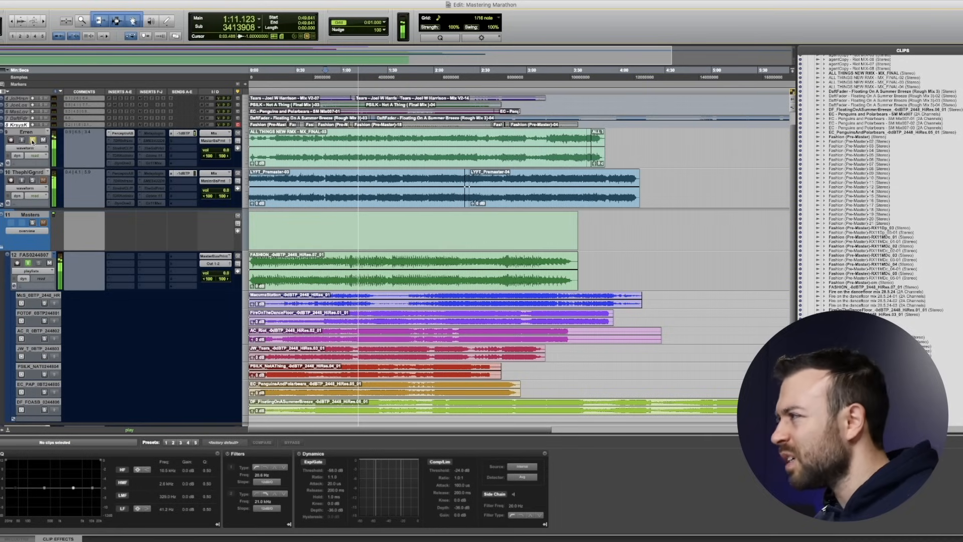
Stop the playing track and audition the All Things New clip from 0:48.836
key("space")
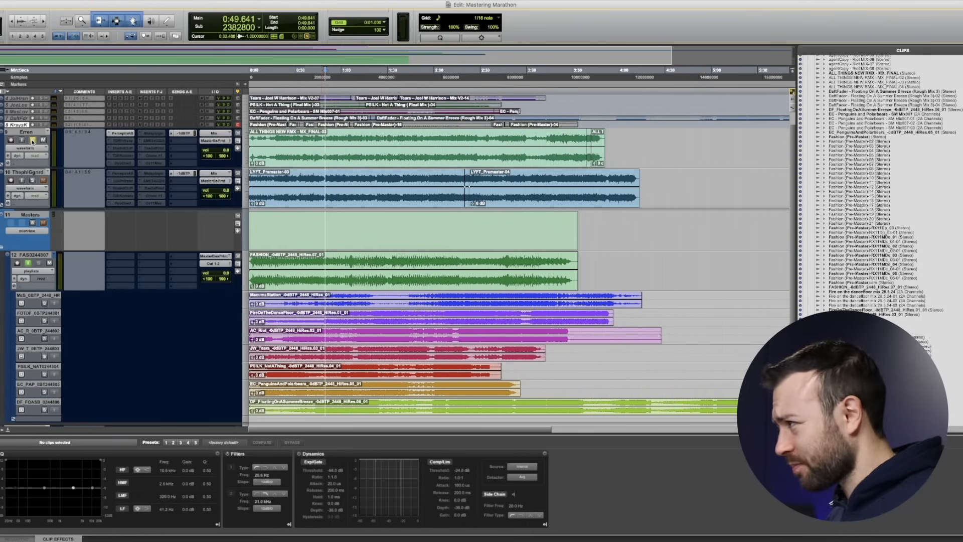
key("super+bracketright")
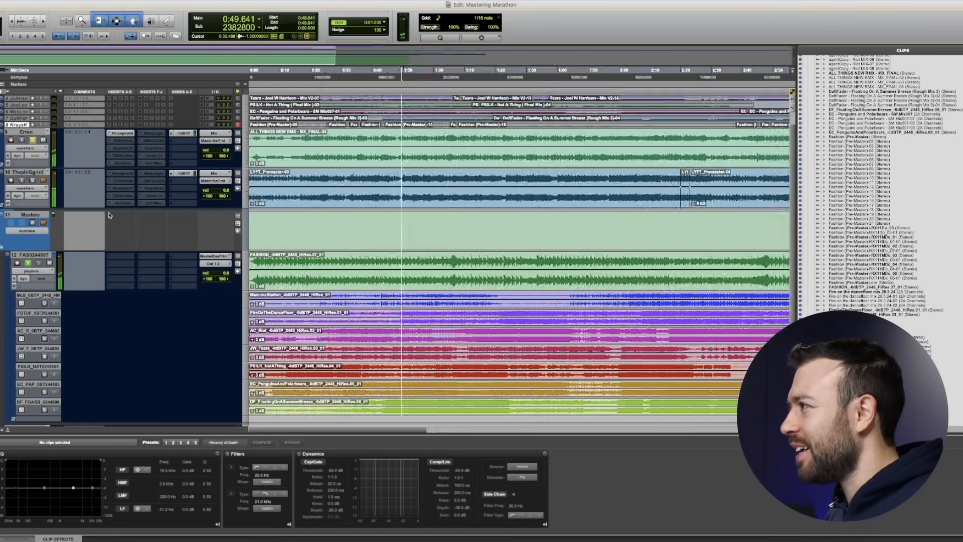
key("super+bracketright")
key("super+bracketright")
key("super+bracketright")
left_click(497, 137)
key("space")
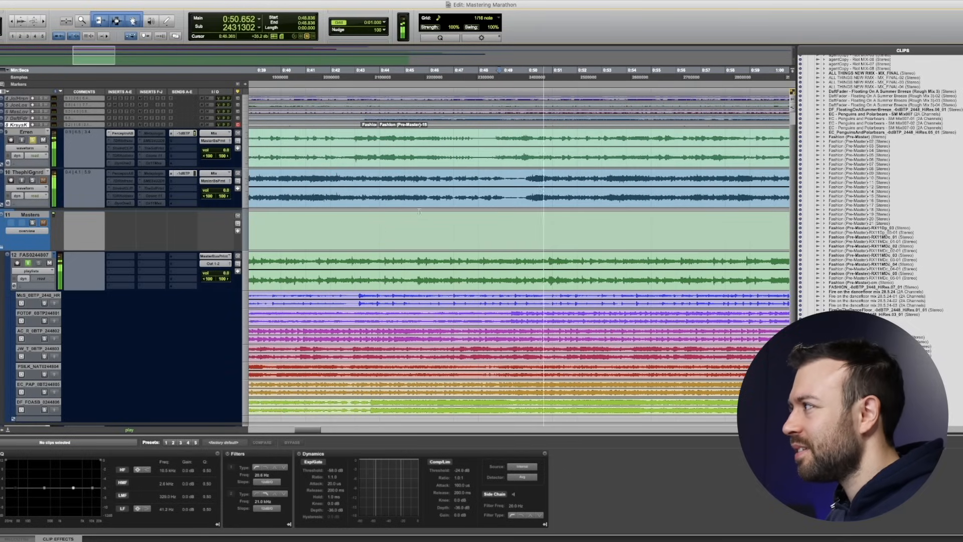
key("space")
key("super+e")
key("super+z")
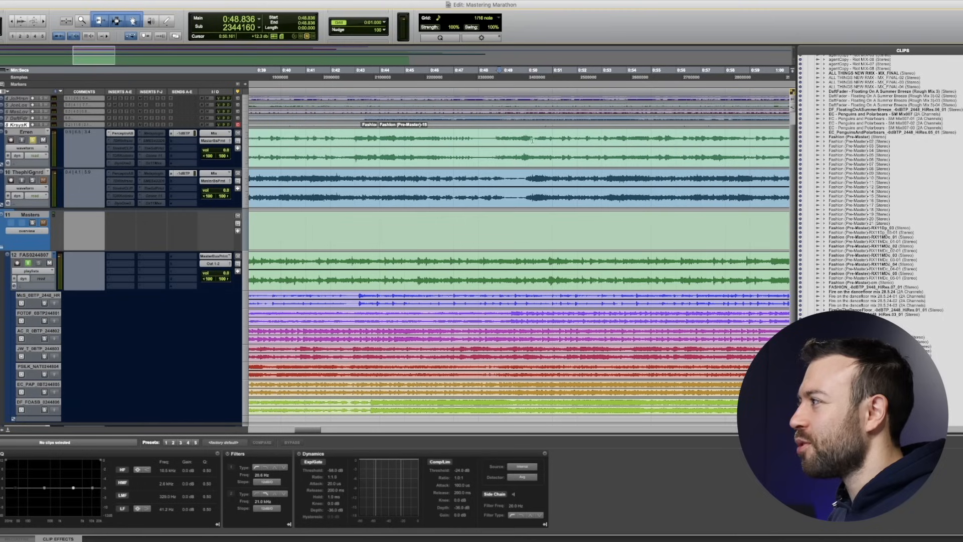
Select 0:49.205 to 0:50.346 in the All Things New clip and audition it as a loop
left_click_drag(534, 140, 511, 142)
key("space")
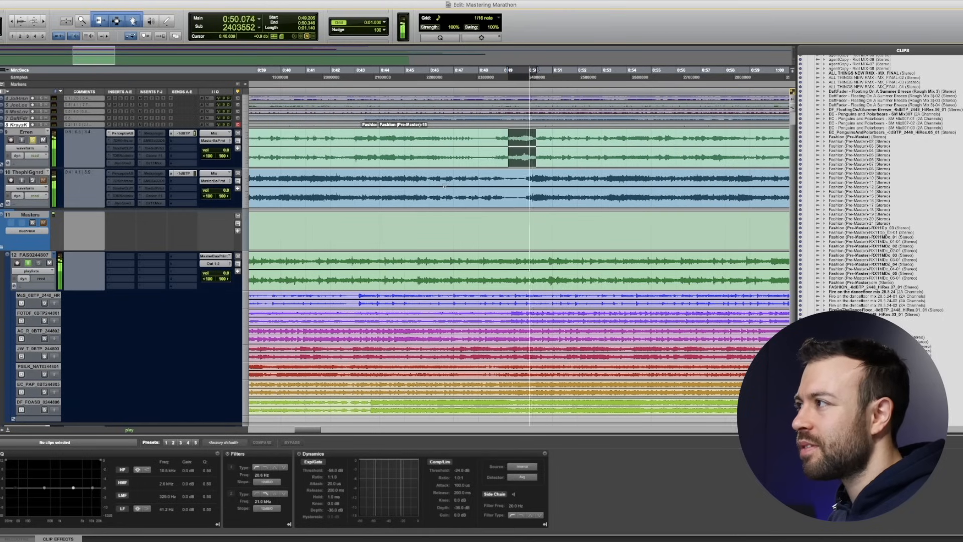
key("space")
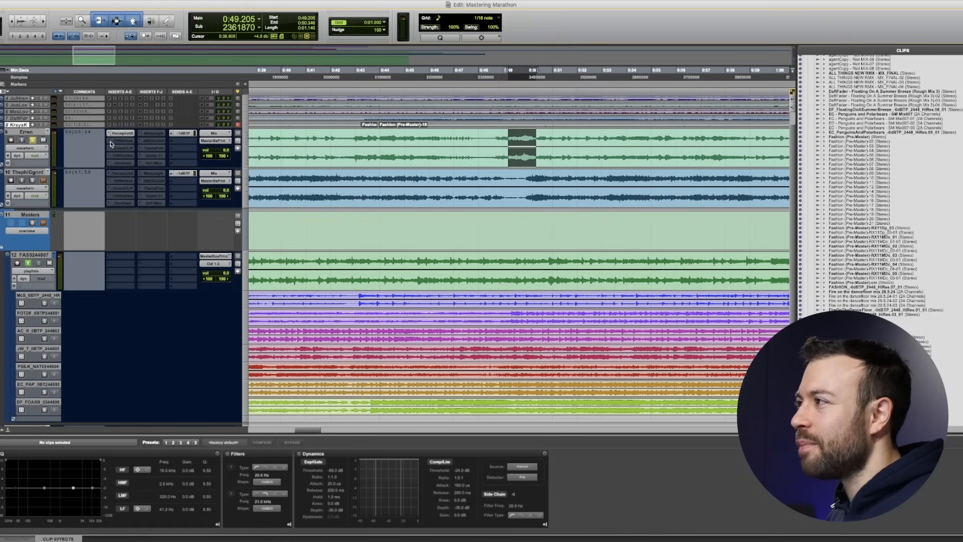
Insert FabFilter Pro-Q 3 on the All Things New track in place of the inactive The God Particle plug-in
left_click(140, 149)
type("pro-q")
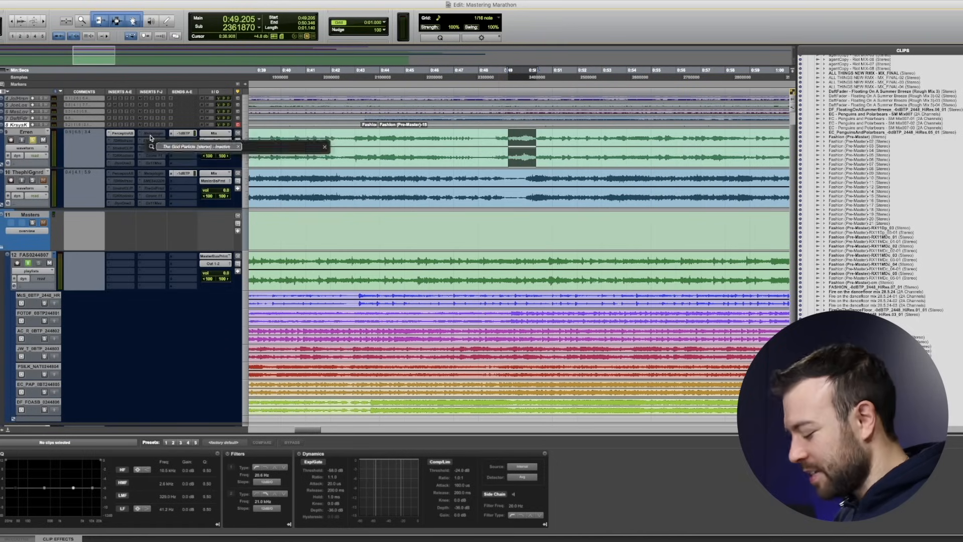
type(" 3")
key("Down")
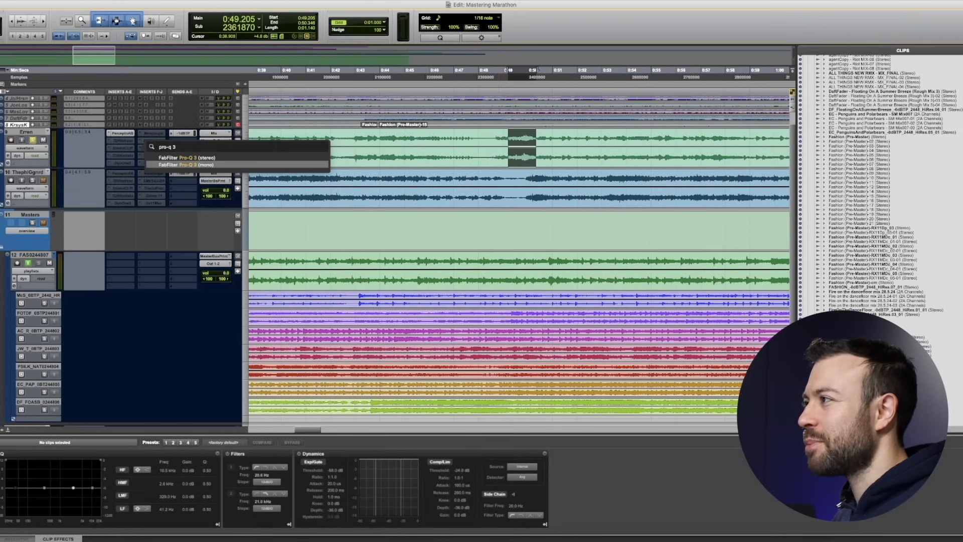
key("Return")
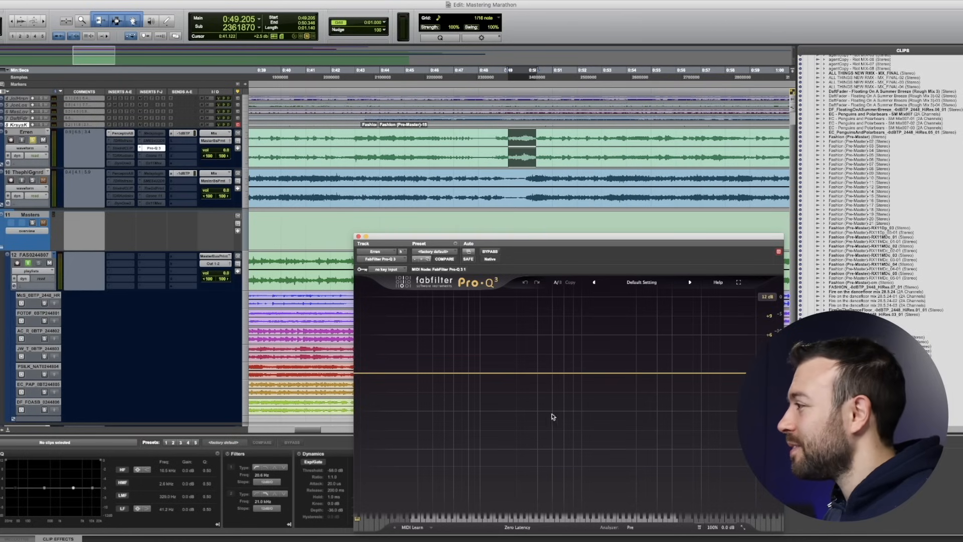
Audition the loop and add a bell band in Pro-Q 3 at about 9683 Hz with -3.44 dB gain
key("space")
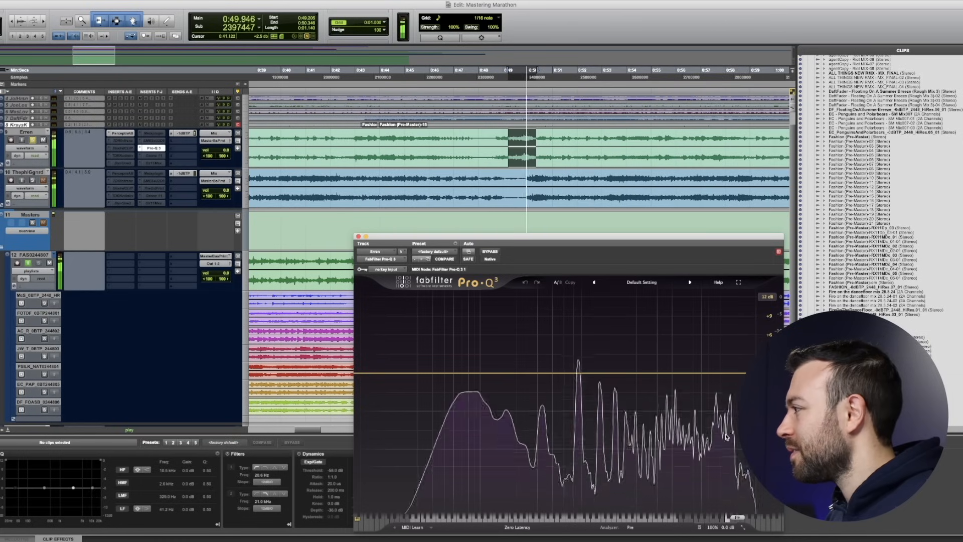
key("space")
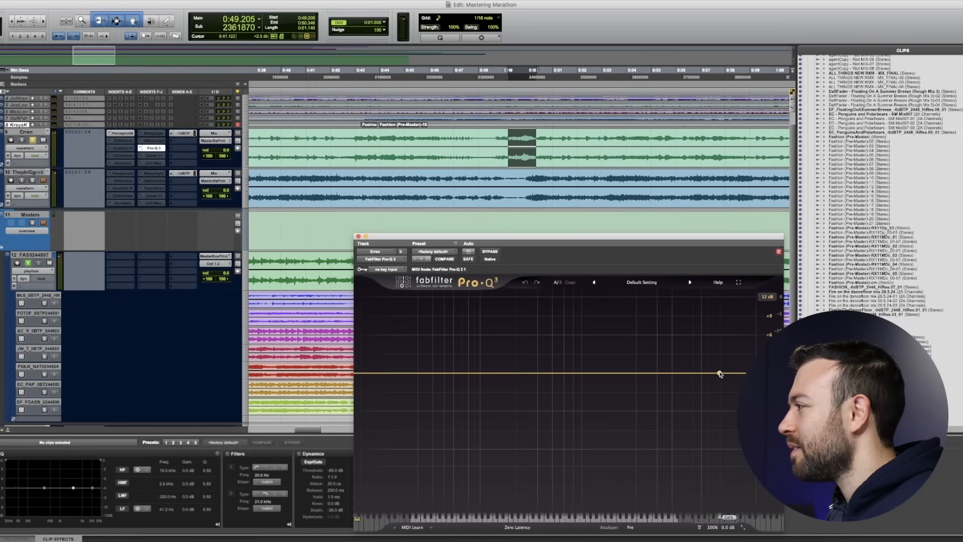
left_click_drag(720, 374, 719, 384)
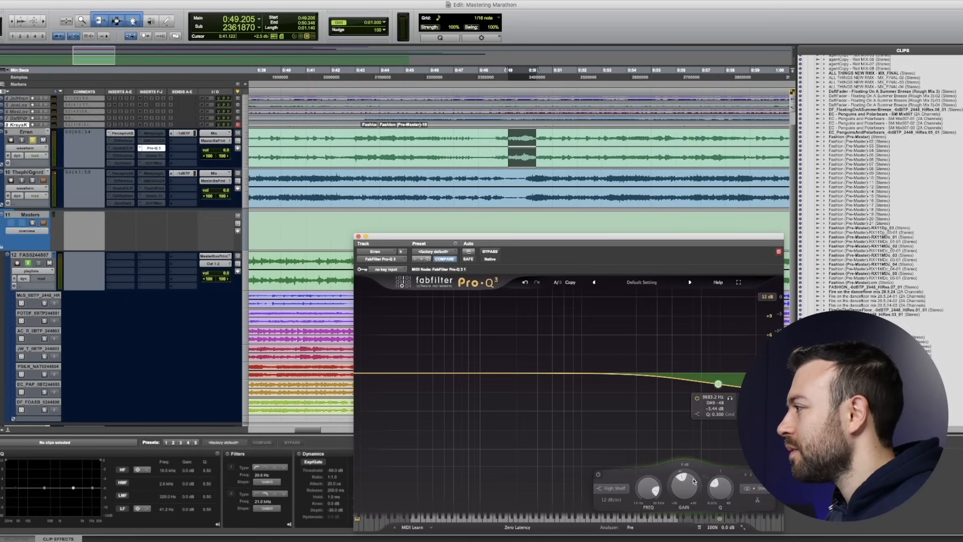
left_click(613, 488)
left_click(613, 413)
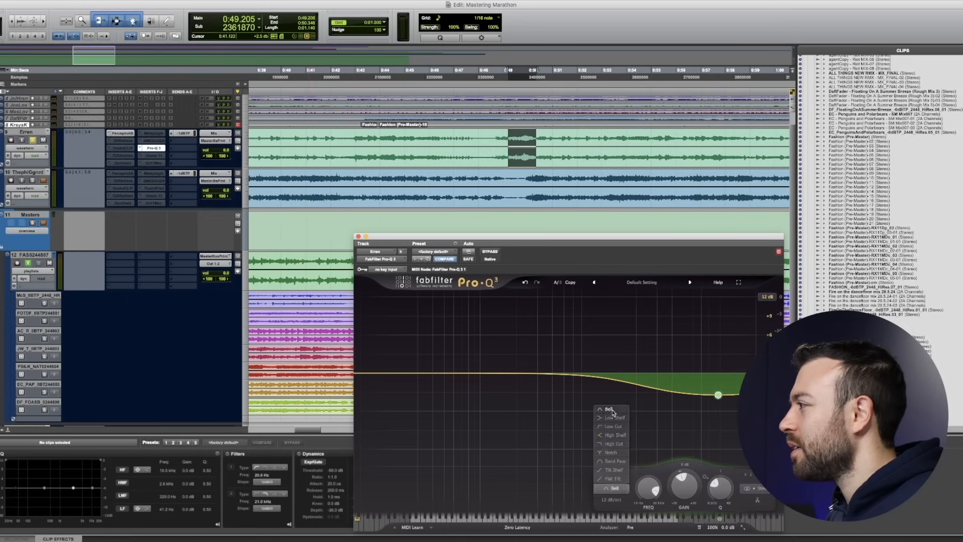
Narrow the bell band to a Q of 2.000, shift it to about 10918 Hz and deepen its cut during loop playback
left_click_drag(646, 240, 422, 184)
scroll(493, 339, "up", 4)
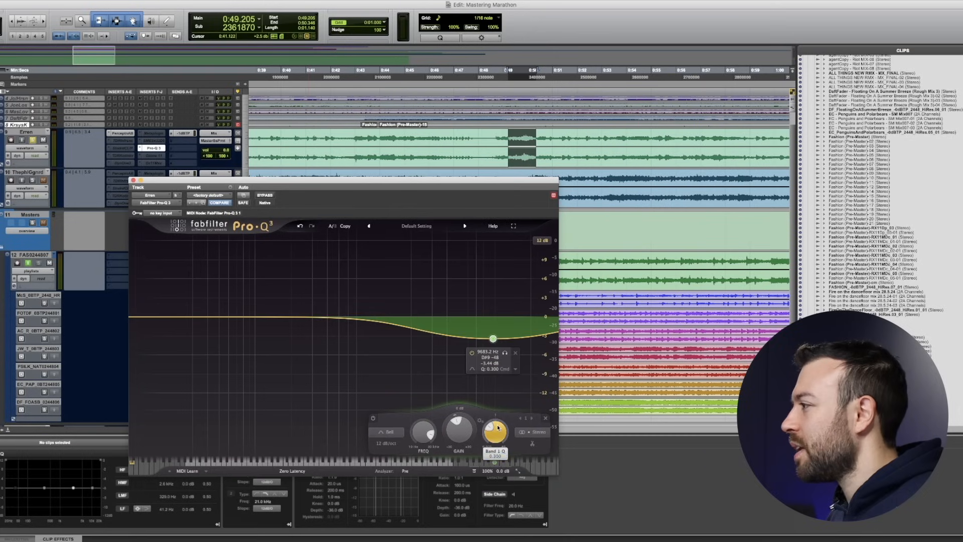
key("space")
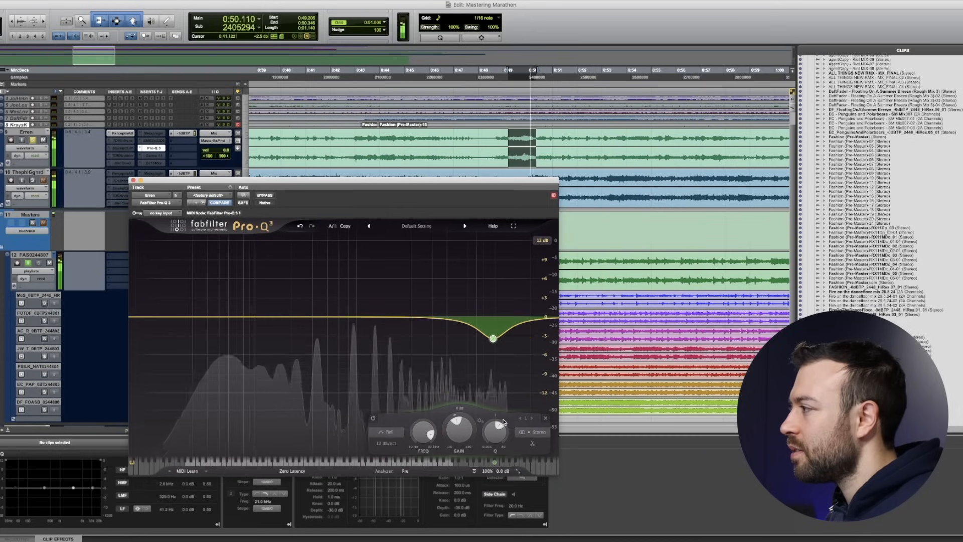
scroll(424, 432, "up", 3)
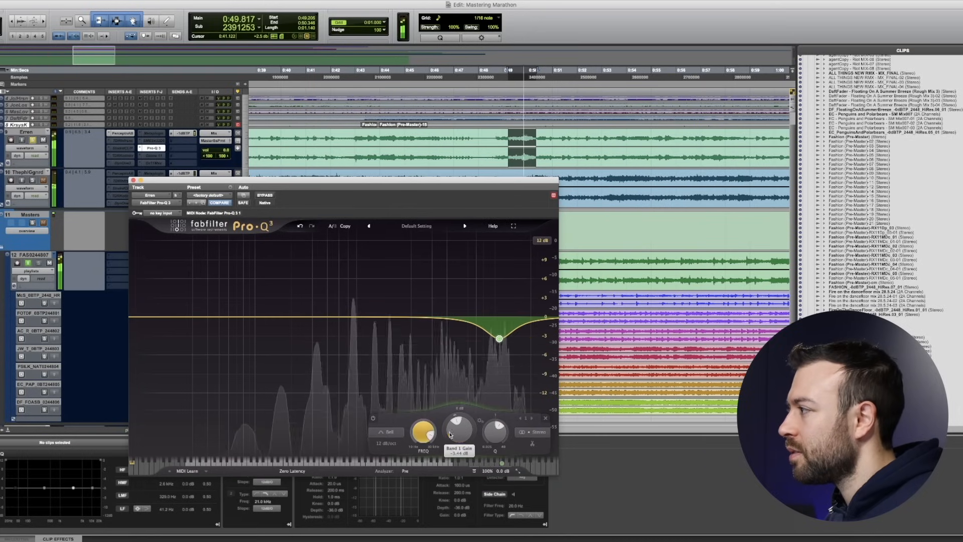
scroll(460, 433, "down", 2)
scroll(460, 432, "down", 2)
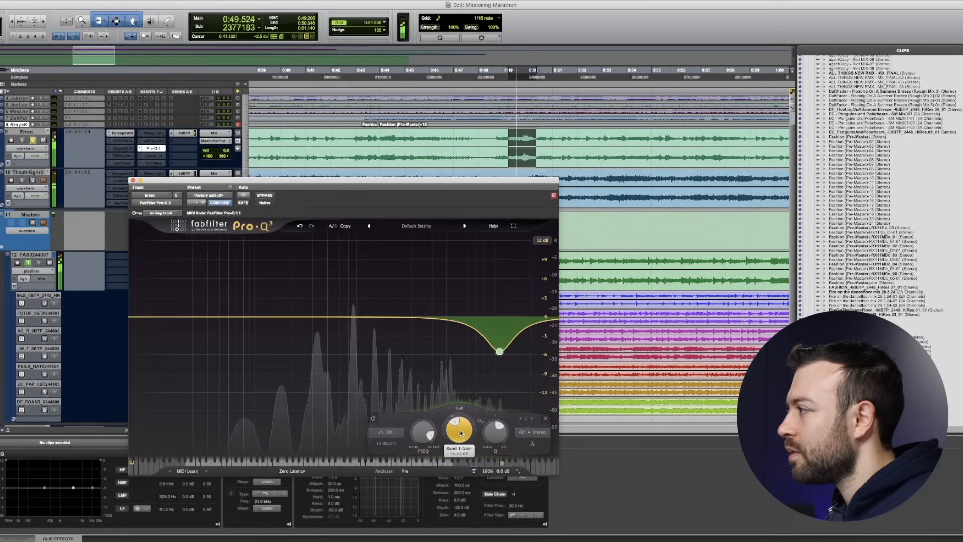
Reset the band's gain to 0 dB, give it a negative dynamic range with about -26.3 dB threshold, and audition from 0:48.501
double_click(460, 432)
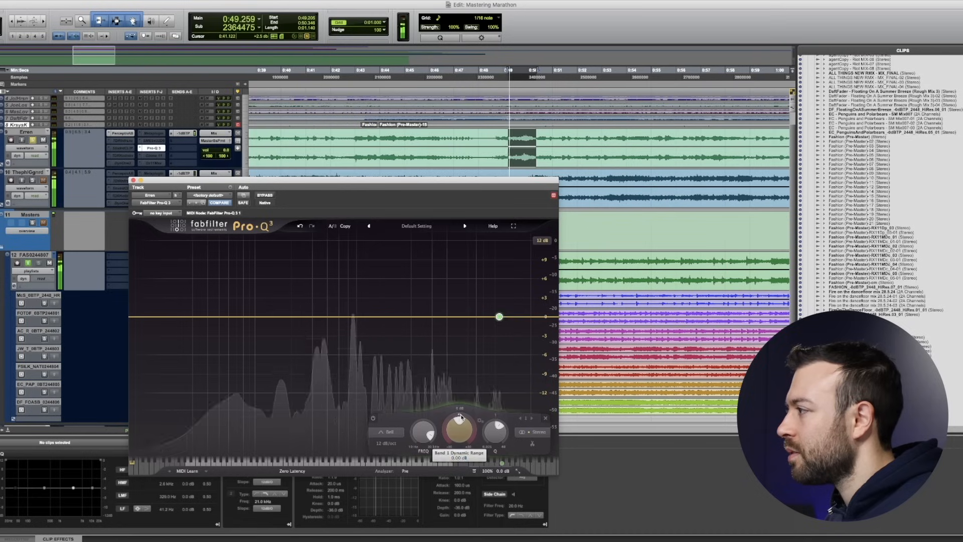
scroll(461, 416, "down", 4)
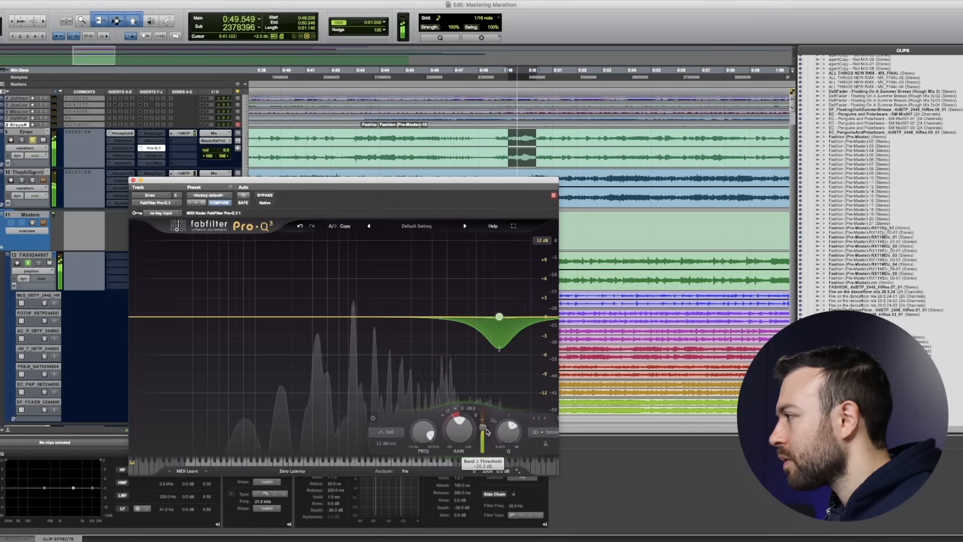
left_click(490, 76)
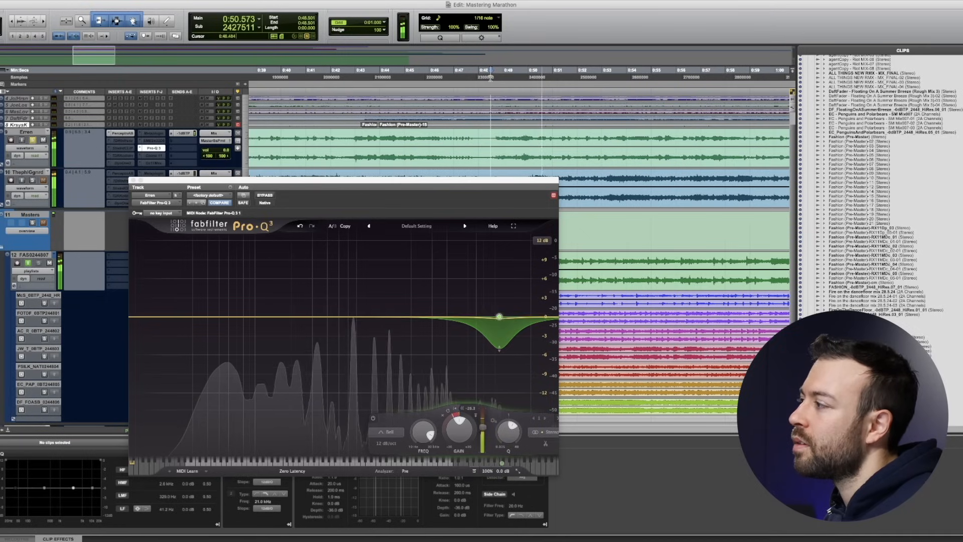
key("space")
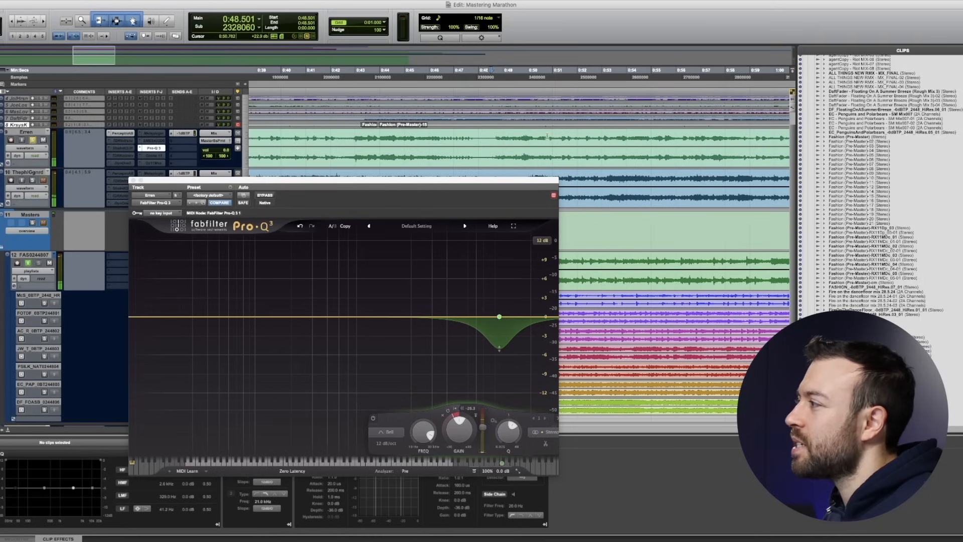
Loop 0:50.782 to 0:51.352 while raising the dynamic band's threshold slightly, and audition the result from 0:48.752
left_click_drag(548, 148, 562, 147)
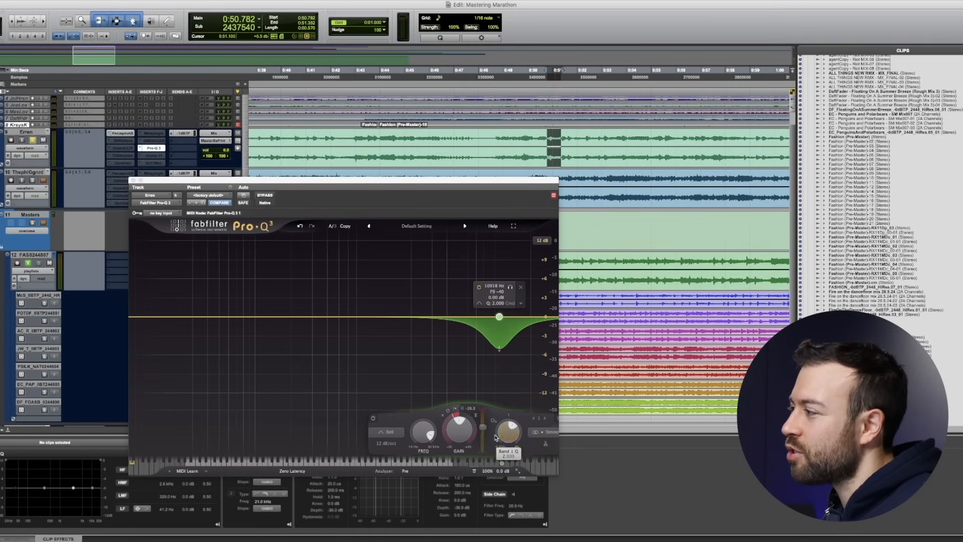
key("space")
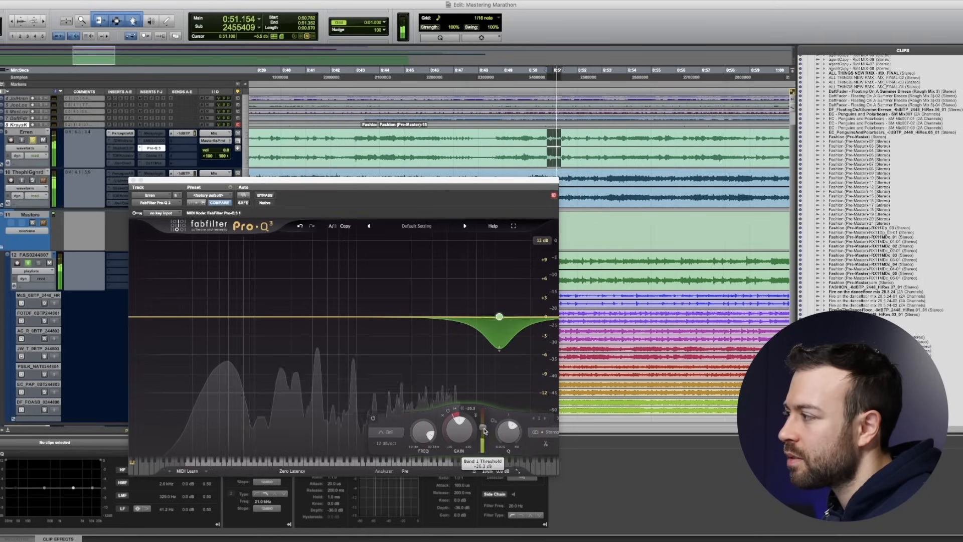
key("space")
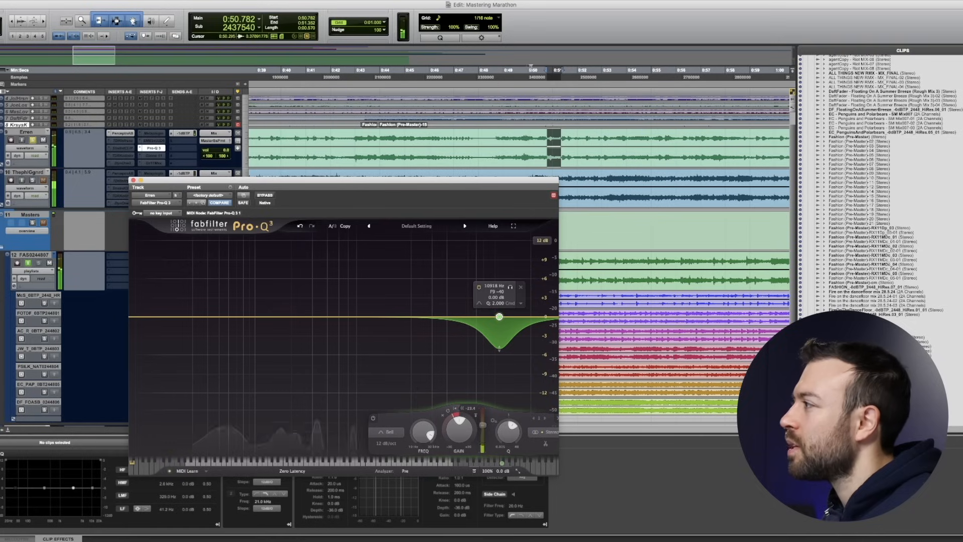
left_click(499, 76)
key("space")
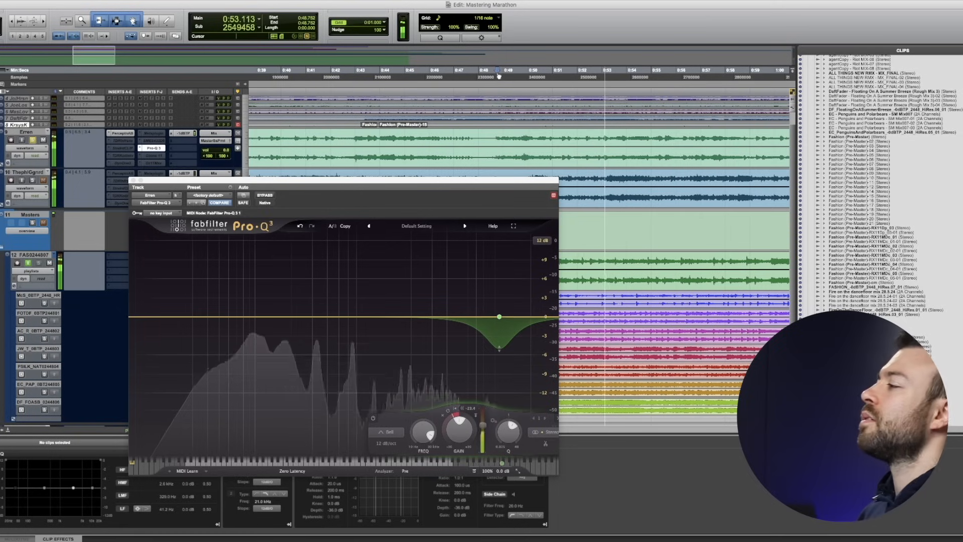
key("space")
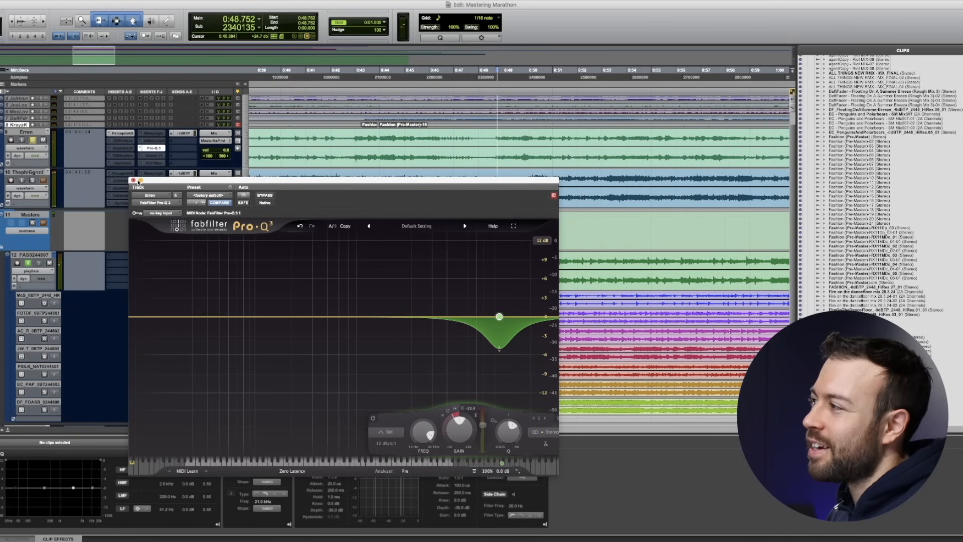
Close Pro-Q 3, move it to the All Things New track's second insert slot, and play from 0:48.752
left_click(134, 180)
key("r")
key("r")
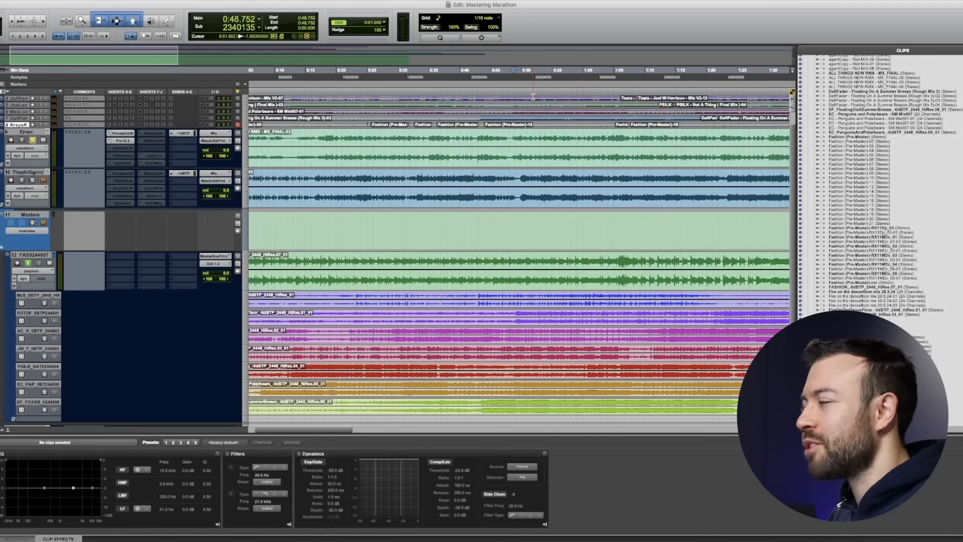
key("space")
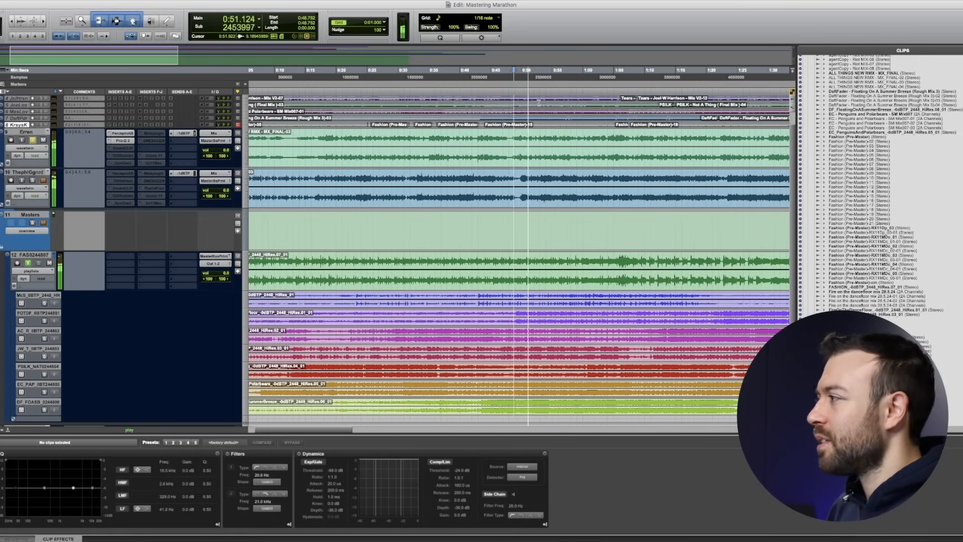
Switch to RX, examine the loudness and waveform statistics of EC - Penguins and Polarbears, and return to Pro Tools
key("super+Tab")
key("super+Tab")
key("super+Tab")
key("super+Tab")
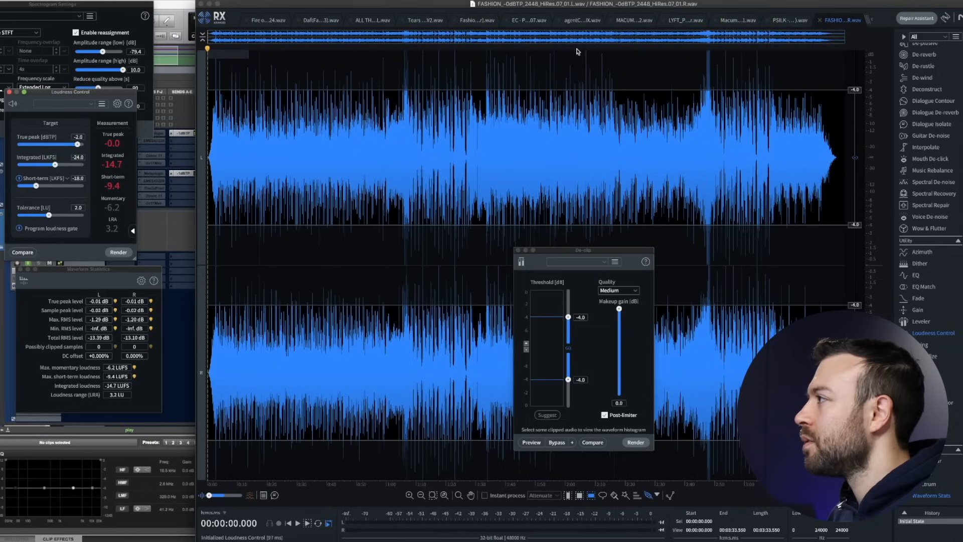
left_click(523, 21)
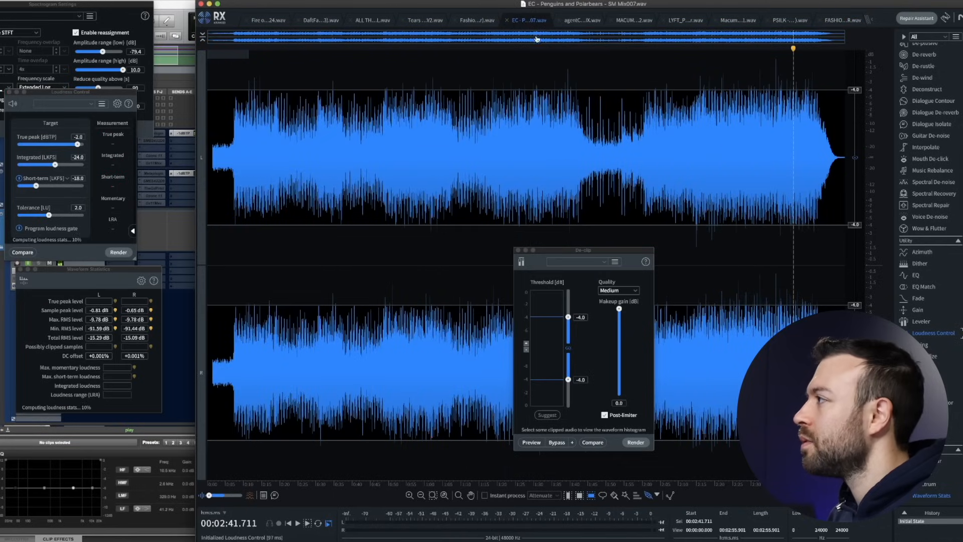
key("super+Tab")
key("super+Tab")
key("super+Tab")
key("super+Tab")
key("super+Tab")
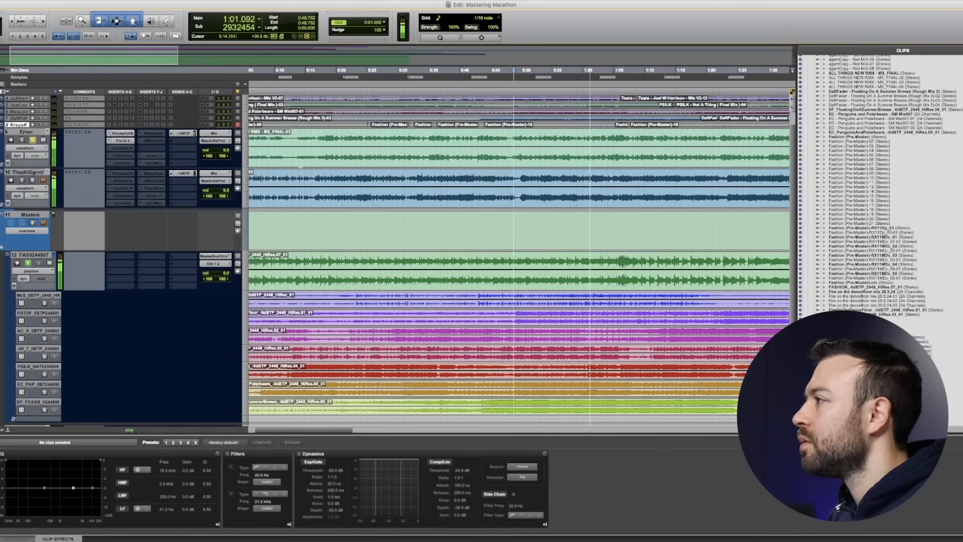
Examine the loudness and waveform statistics of ALL THINGS NEW RMX - MX_FINAL.wav in RX, then stop playback in Pro Tools
scroll(301, 171, "left", 2)
key("super+Tab")
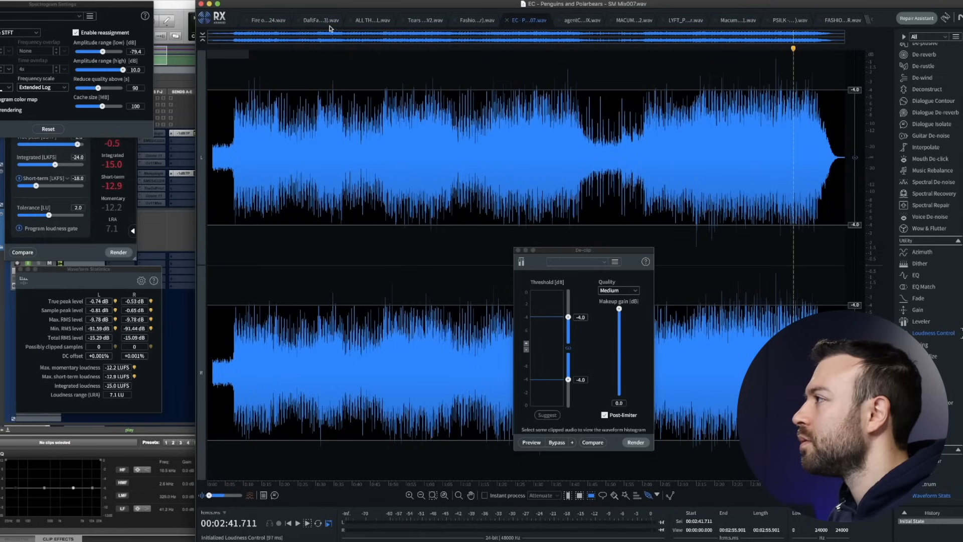
left_click(372, 20)
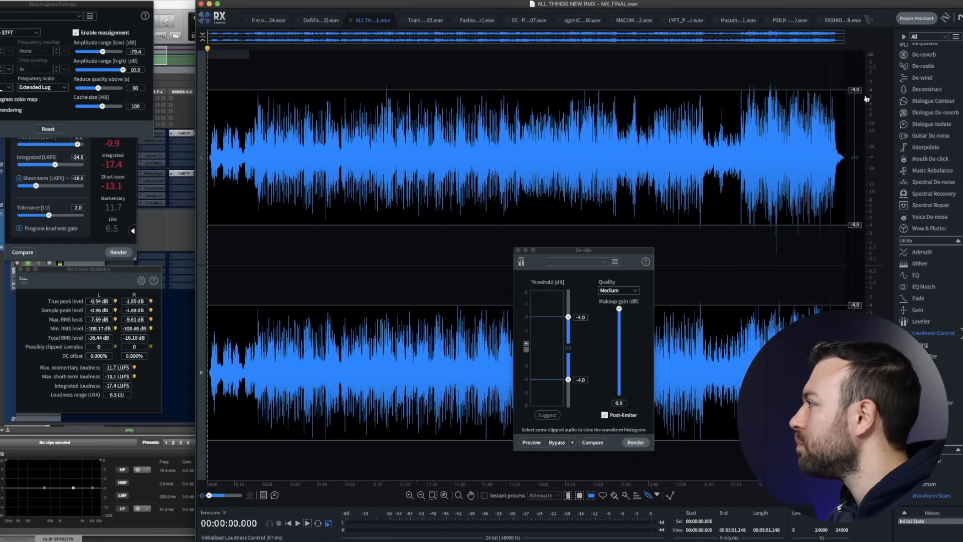
key("space")
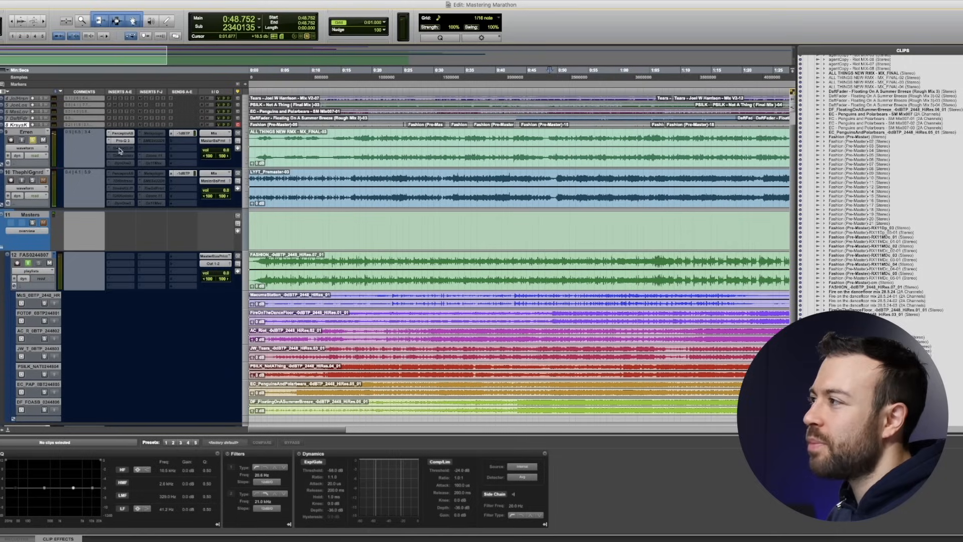
Activate StandardCLIP in the All Things New track's third insert slot, set clip to -4.00 dB and output gain to -2.00 dB, and close it
left_click(120, 151)
key("Escape")
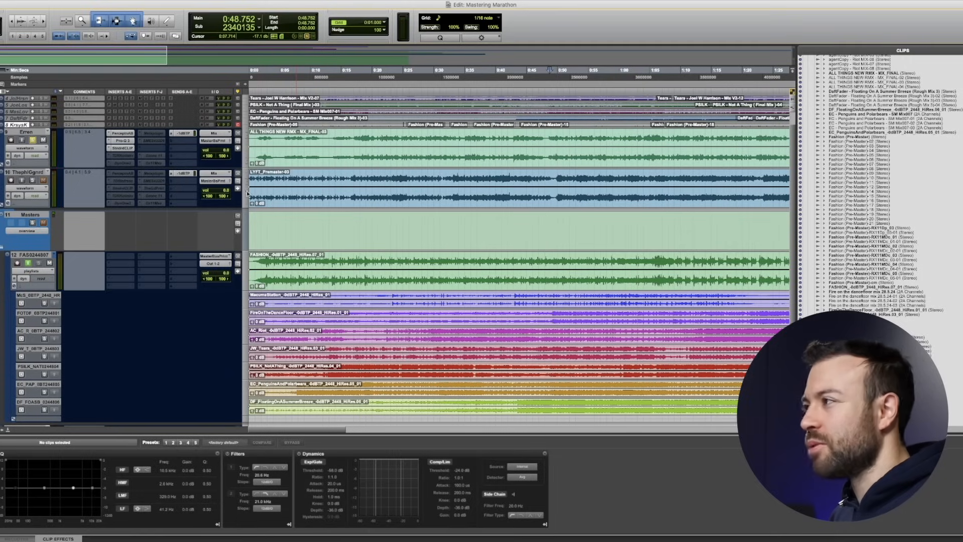
left_click(123, 149)
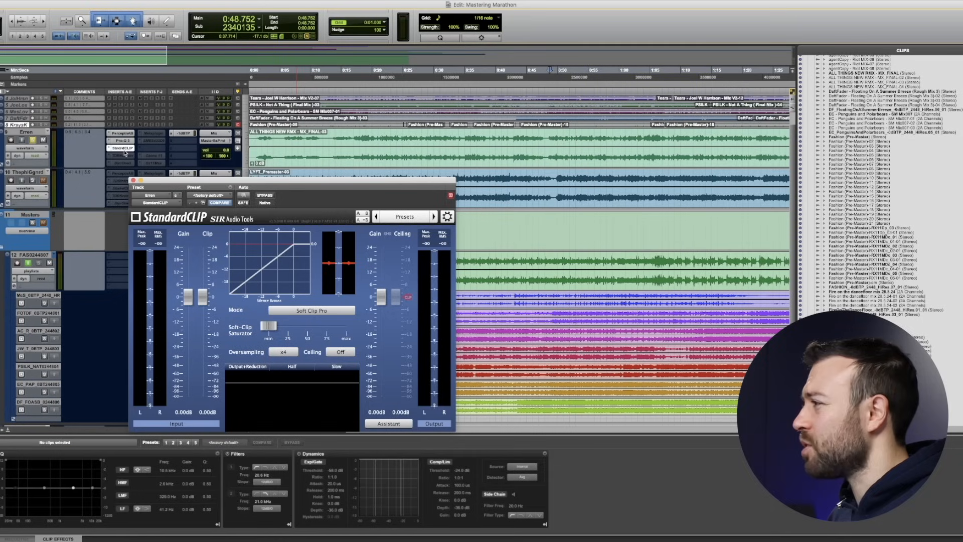
left_click_drag(203, 297, 211, 309)
left_click_drag(382, 296, 384, 304)
left_click(133, 180)
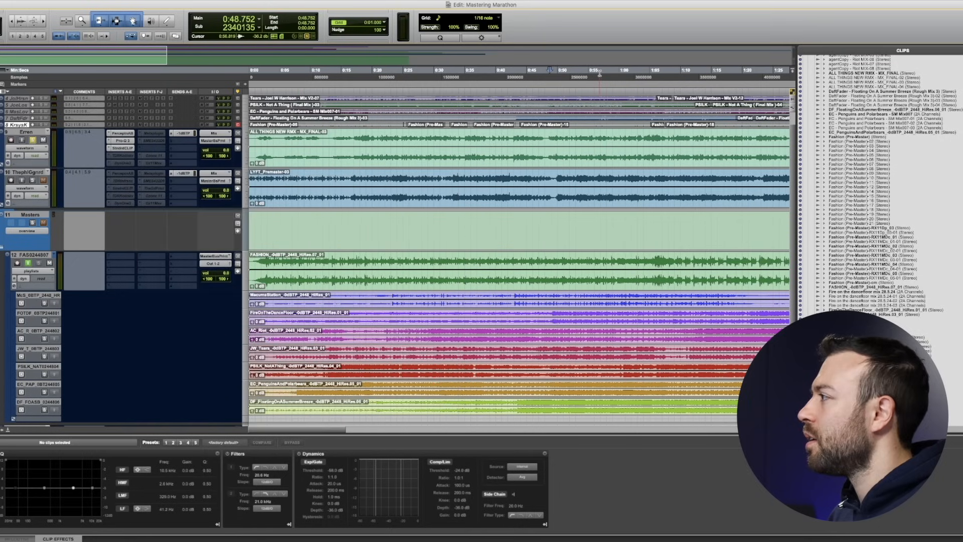
Check the All Things New waveform in RX, then play from 3:39.000 in Pro Tools while monitoring StandardCLIP's levels
key("super+Tab")
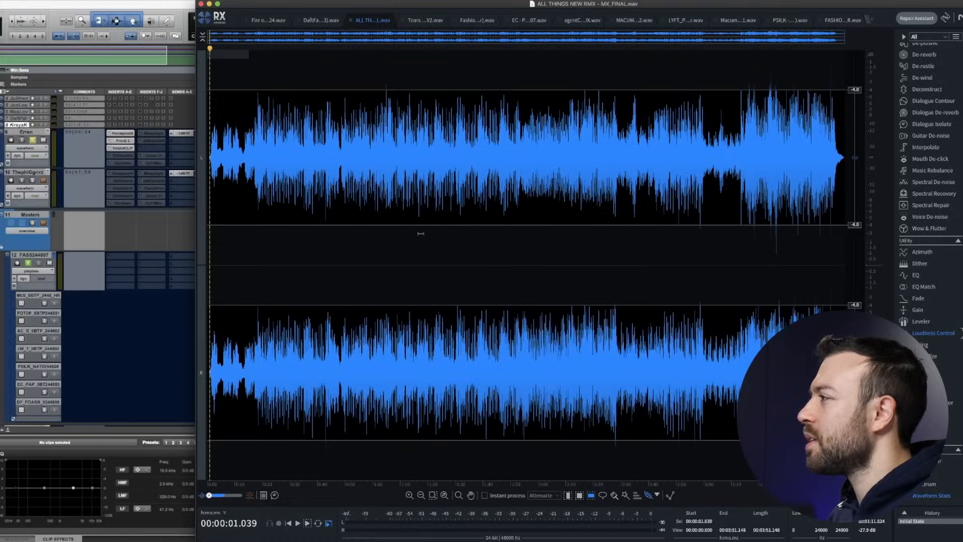
key("super+Tab")
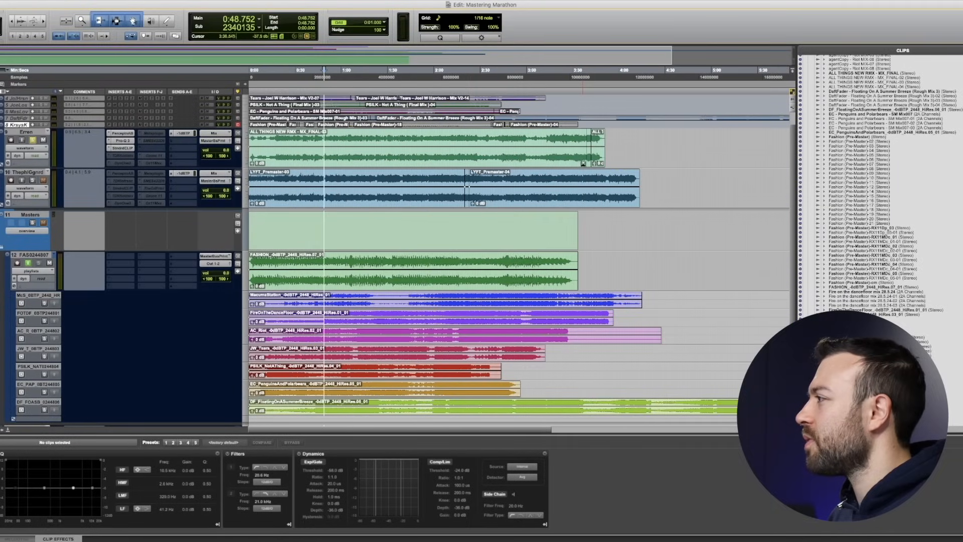
left_click(587, 161)
key("space")
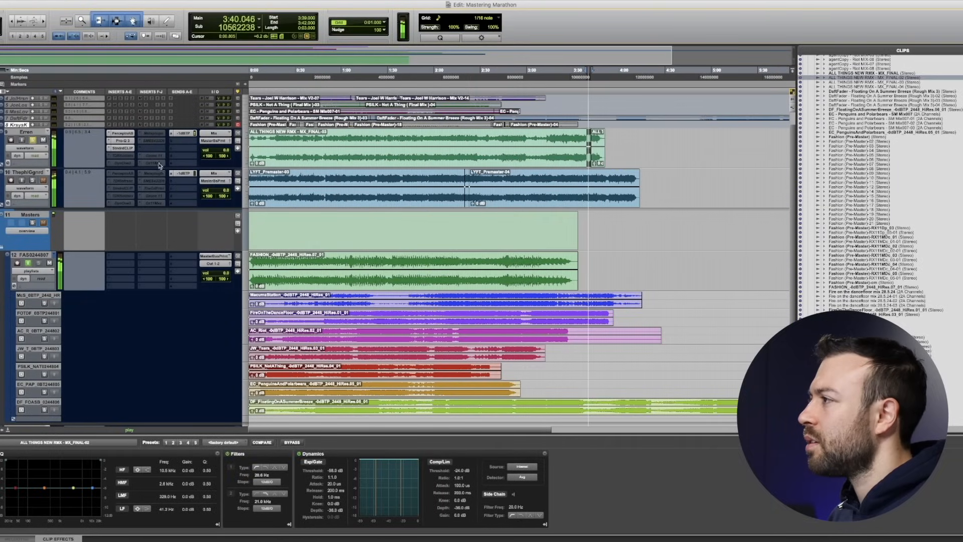
left_click(125, 148)
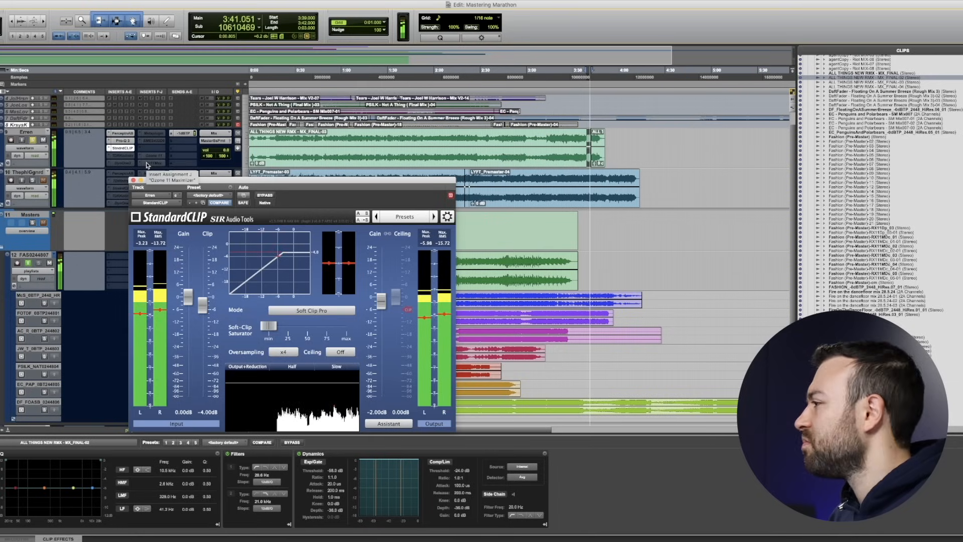
key("space")
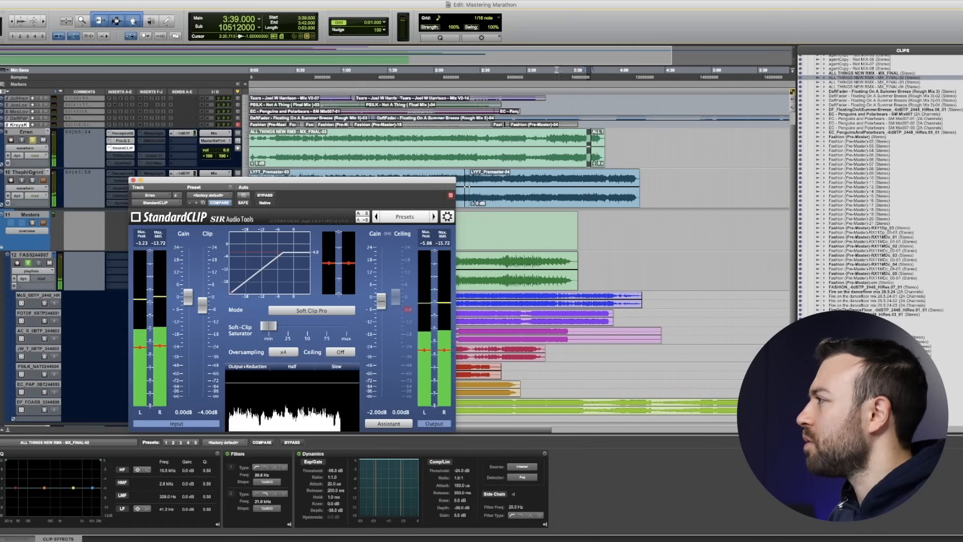
Select 3:15.078 to 3:46.205, audition it through StandardCLIP, close the plug-in, and stop playback
left_click_drag(550, 96, 596, 96)
key("space")
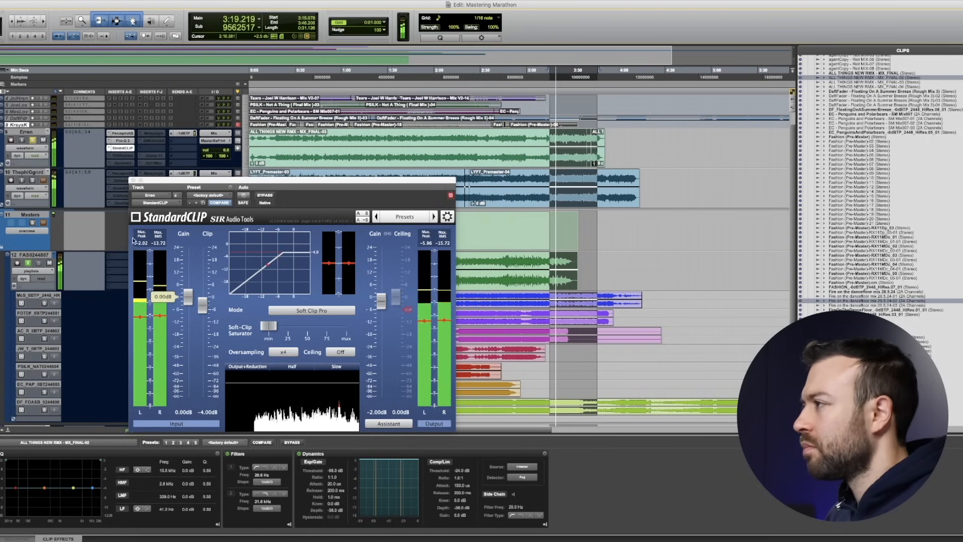
left_click(134, 179)
scroll(277, 169, "down", 5)
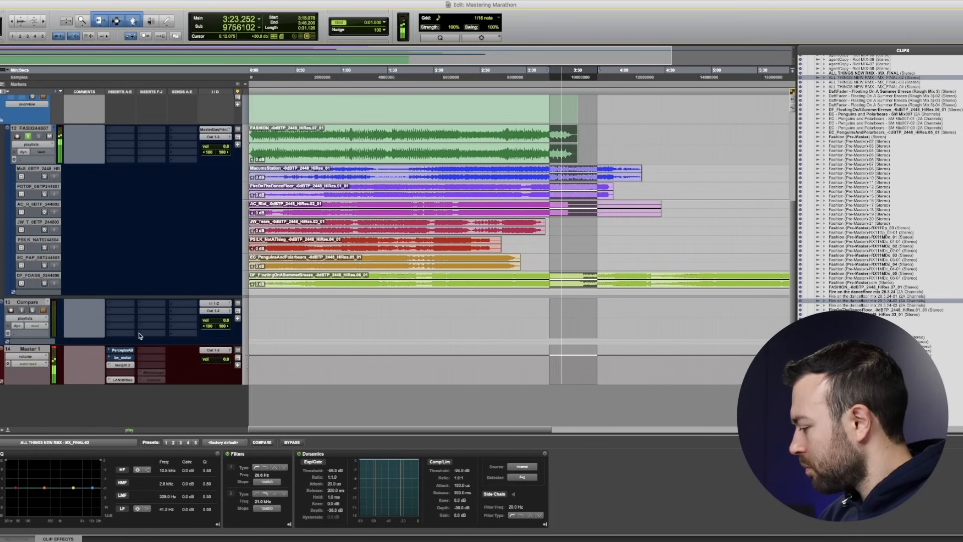
key("space")
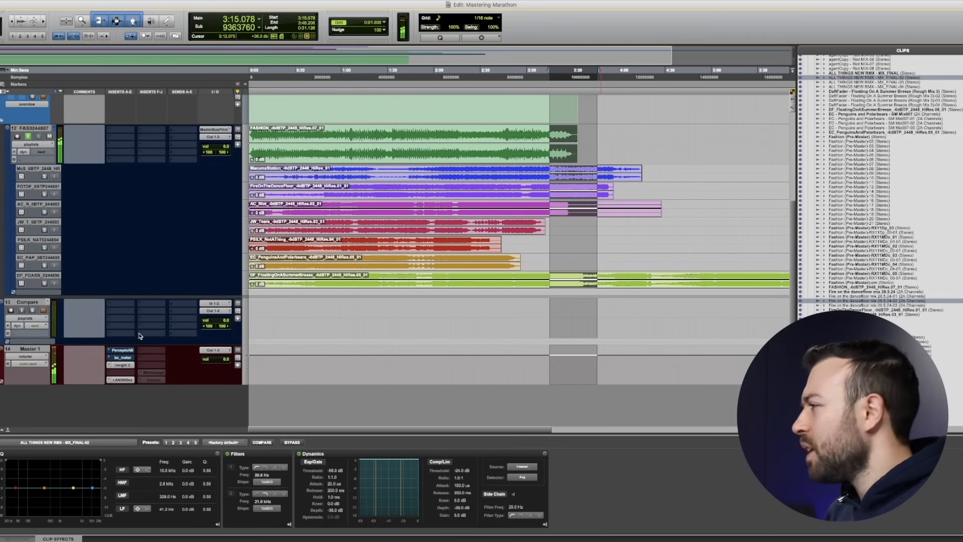
scroll(183, 307, "up", 6)
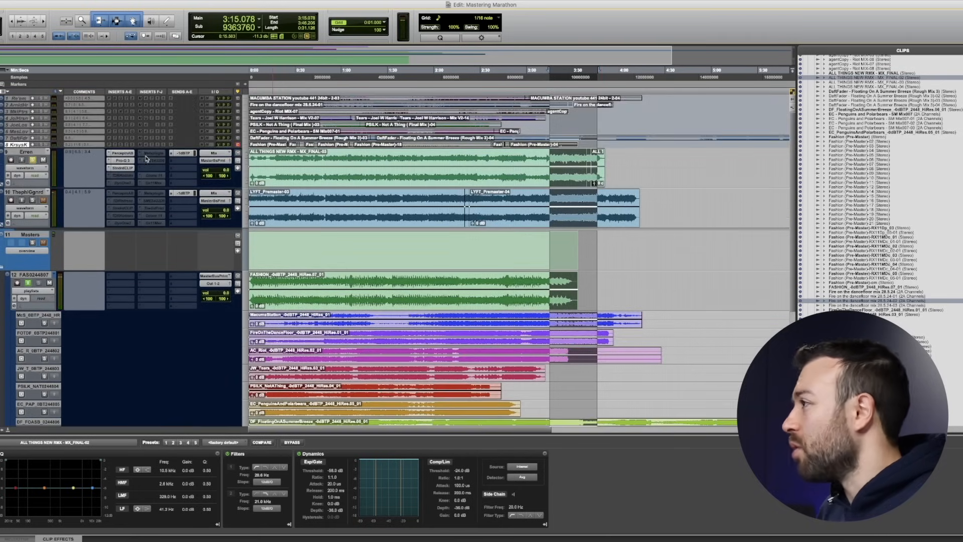
Open the Sontec MES-432D9D on the All Things New track, lower its low-shelf boost, and reset the high-shelf and middle-band gains to zero
right_click(155, 164)
left_click(160, 175)
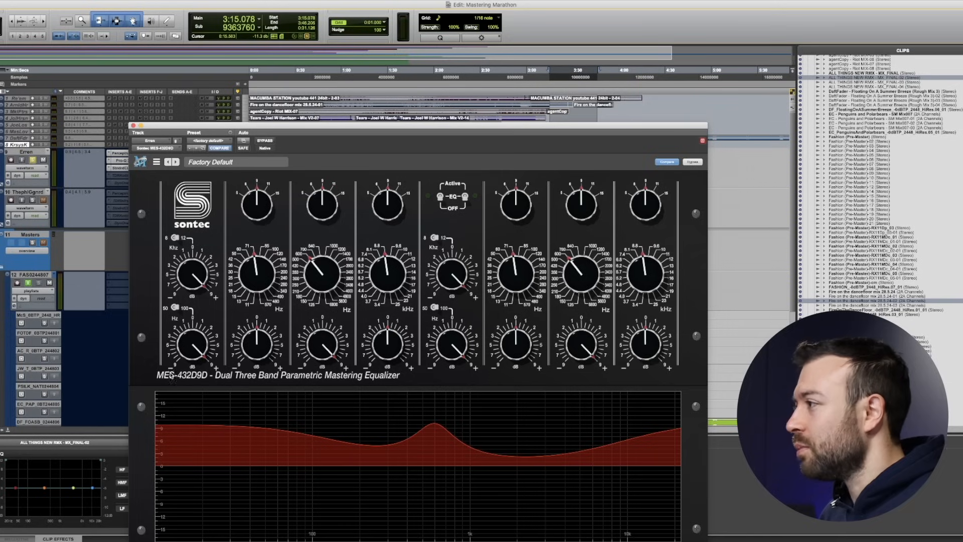
left_click_drag(192, 347, 195, 379)
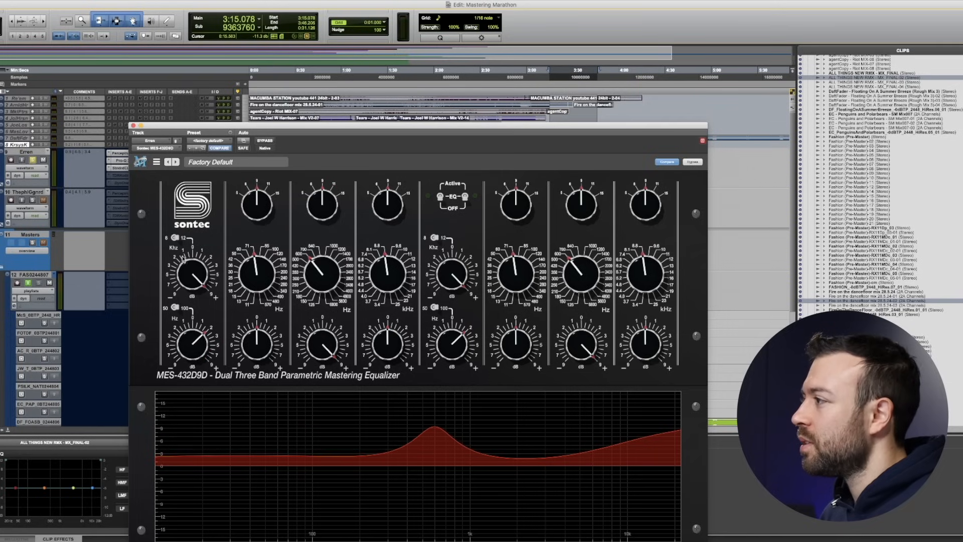
left_click(184, 259, "alt")
left_click(321, 345, "alt")
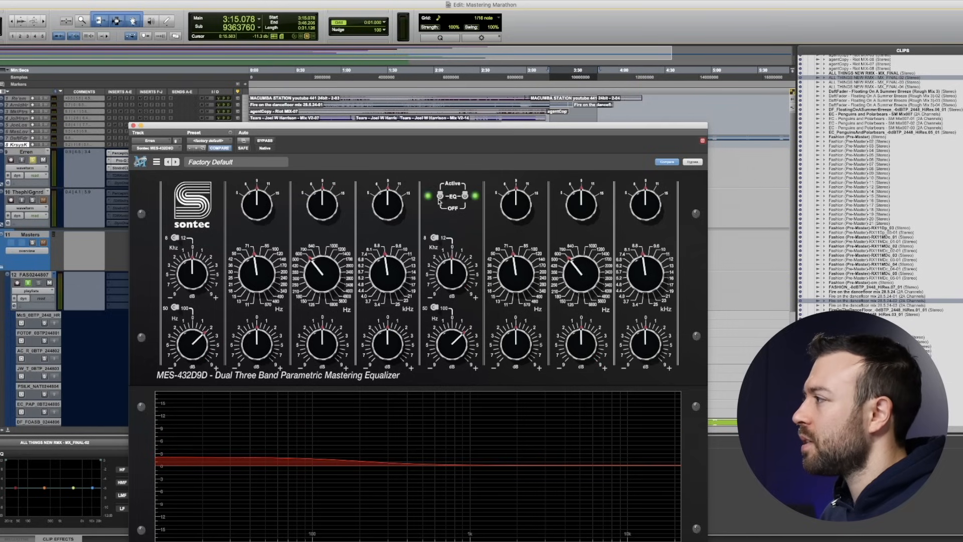
Audition from 3:15.078 and fine-tune the Sontec low-shelf gain to a gentle boost
key("space")
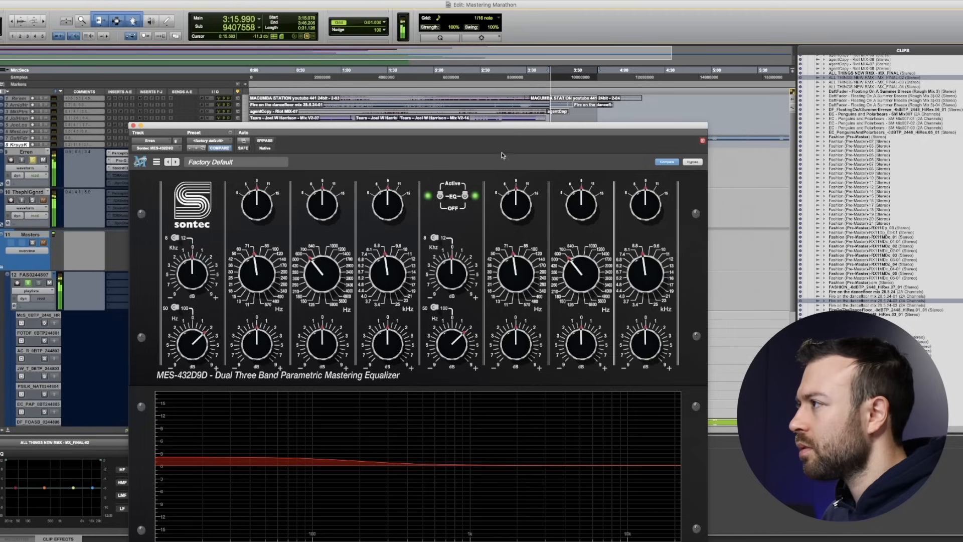
key("space")
left_click_drag(193, 341, 193, 350)
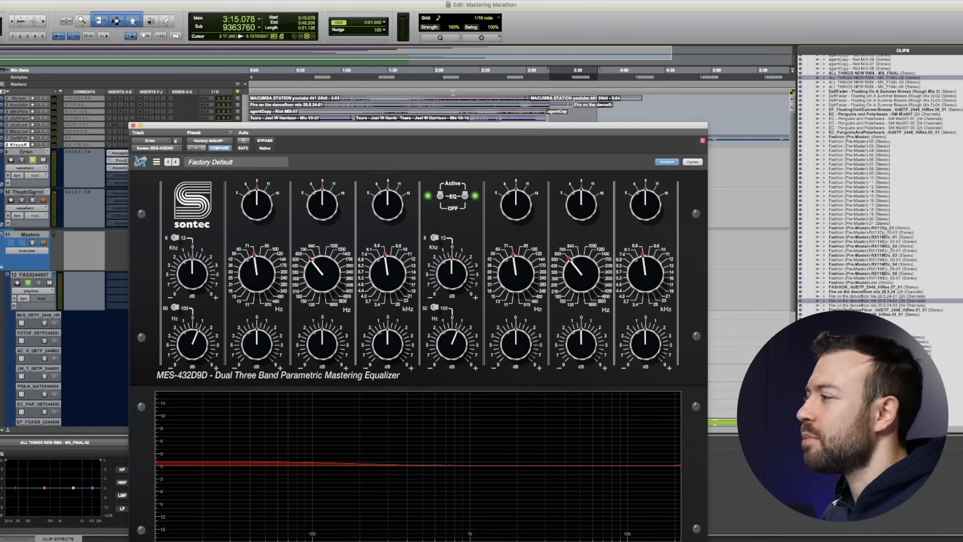
key("space")
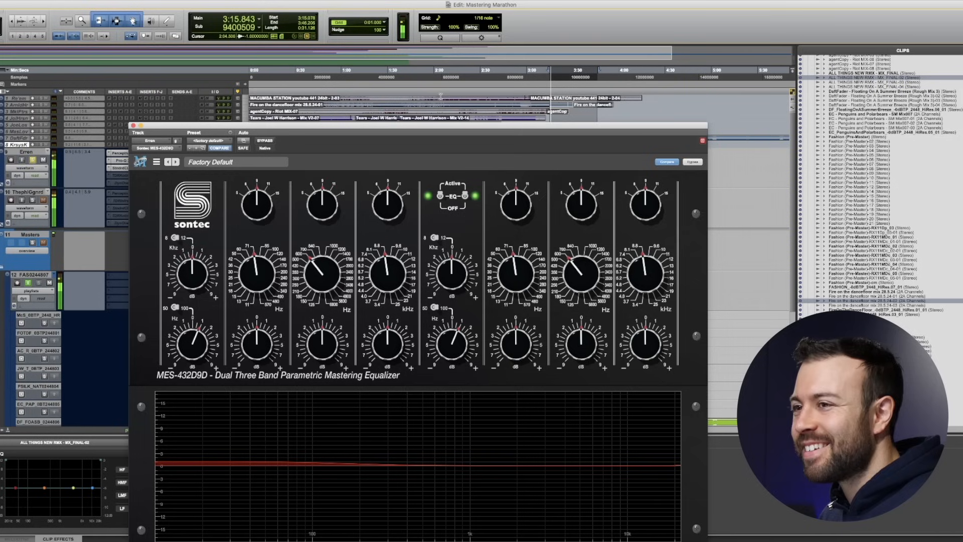
key("space")
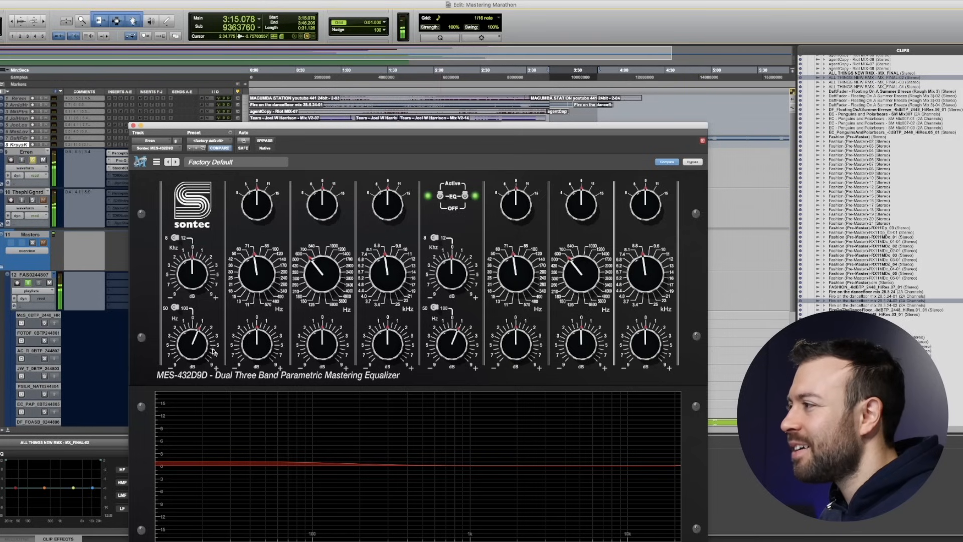
left_click_drag(199, 347, 281, 291)
key("space")
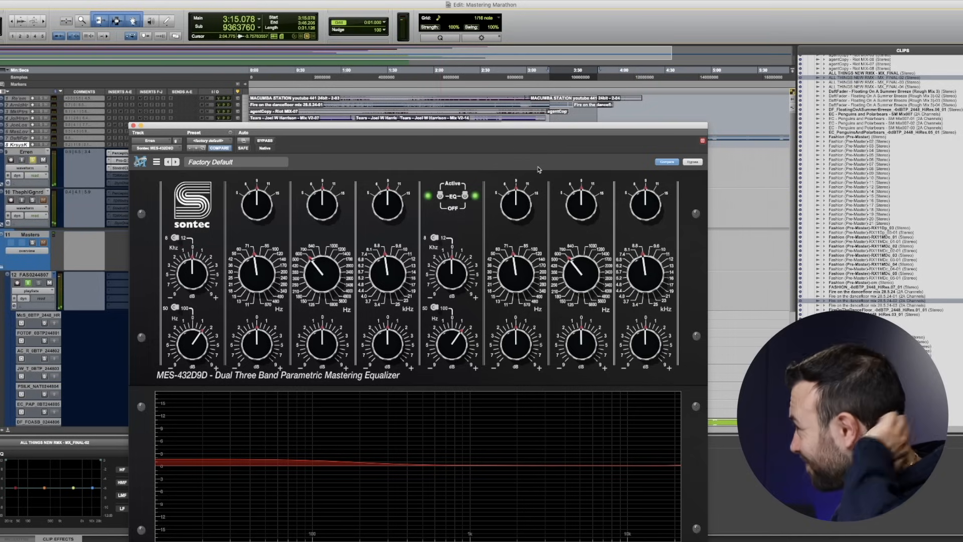
Move the Sontec window clear of the tracks and listen to All Things New from 0:53.935
left_click_drag(515, 139, 400, 150)
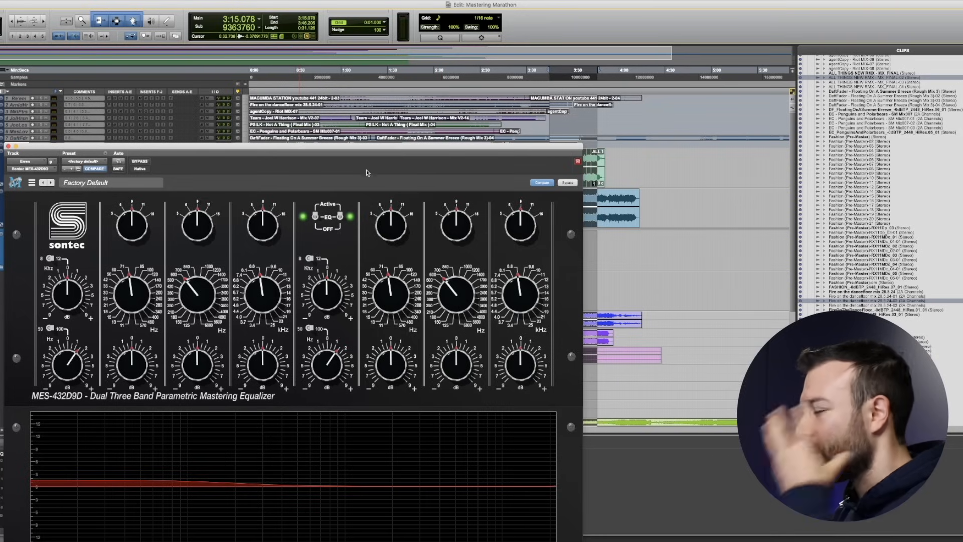
left_click_drag(366, 149, 590, 311)
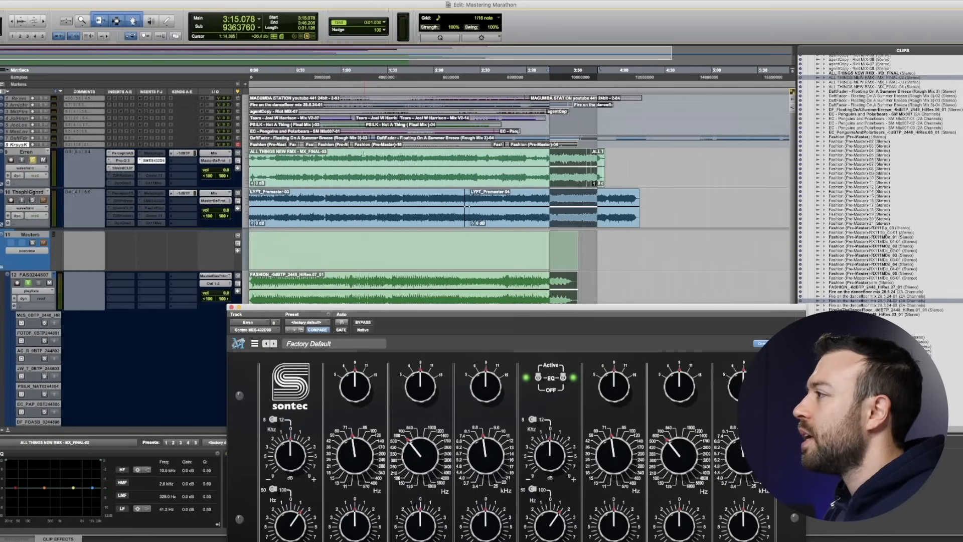
left_click(336, 77)
key("super+bracketright")
key("super+bracketright")
key("space")
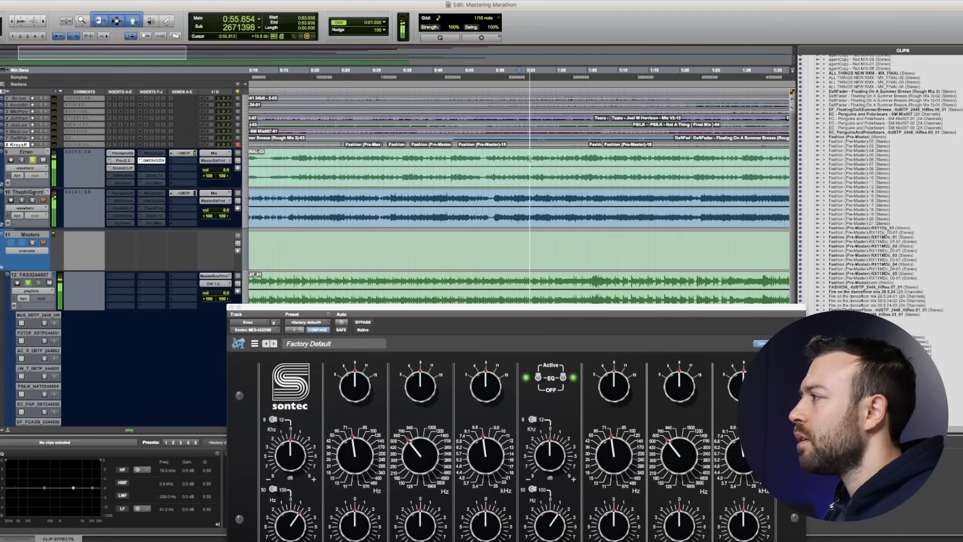
key("super+bracketright")
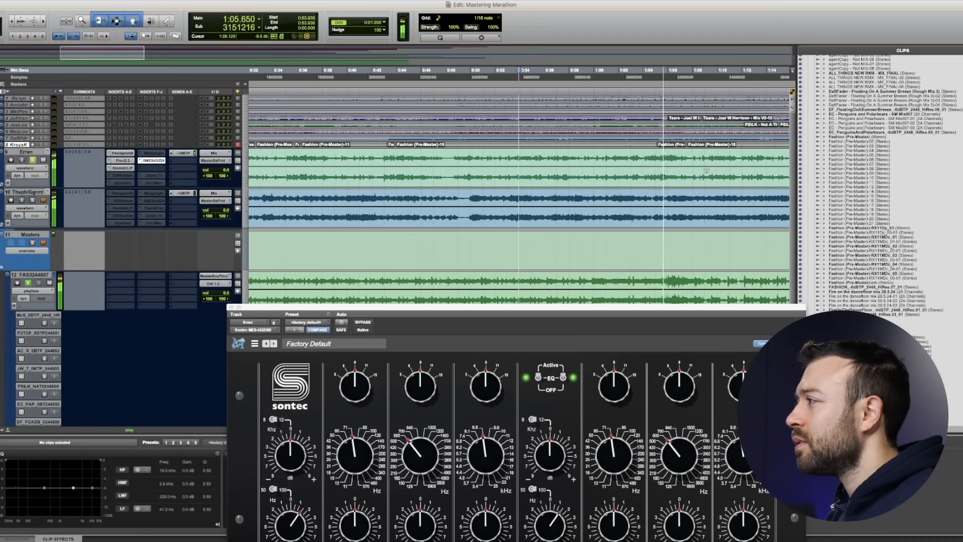
key("space")
Select 1:05.439 to 1:07.016 on the All Things New track, audition it, and separate it into its own clip
left_click_drag(678, 158, 660, 164)
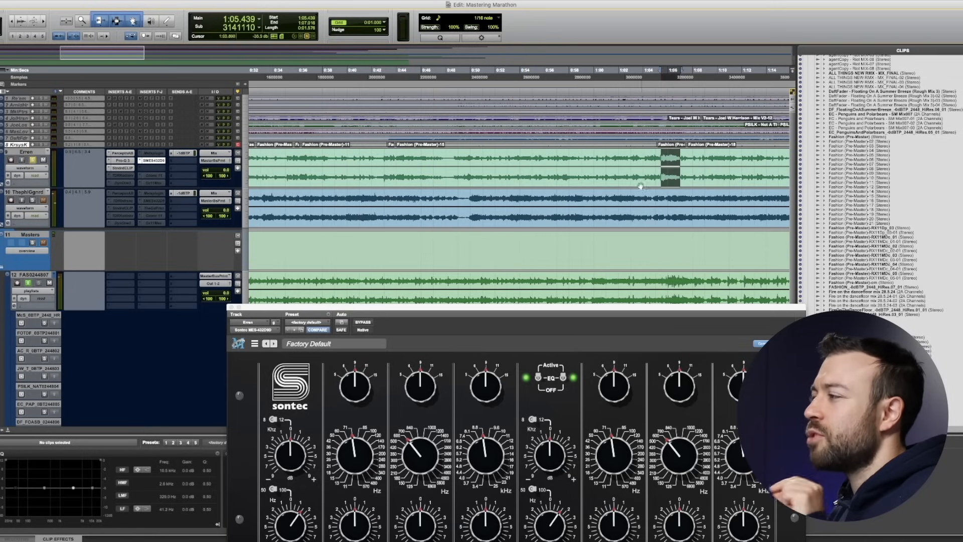
left_click_drag(330, 310, 364, 122)
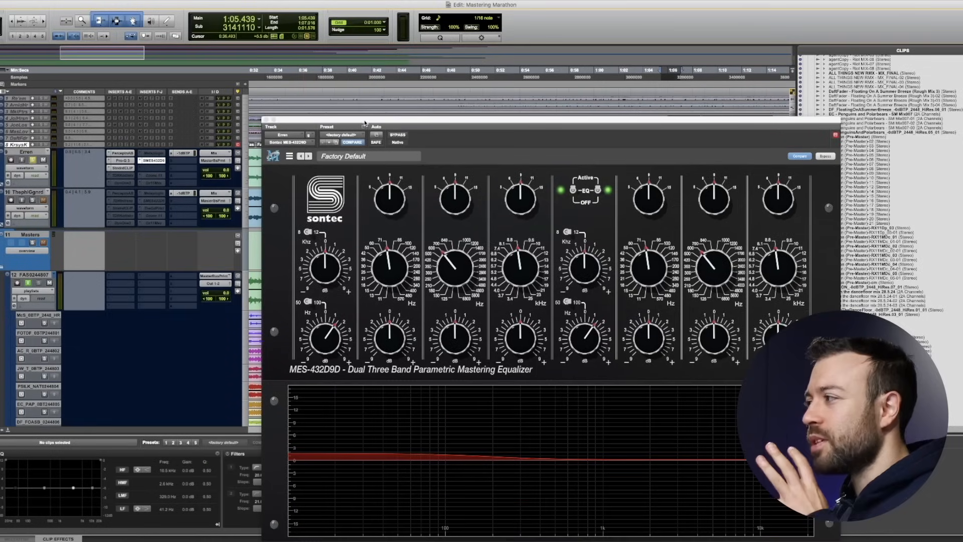
key("space")
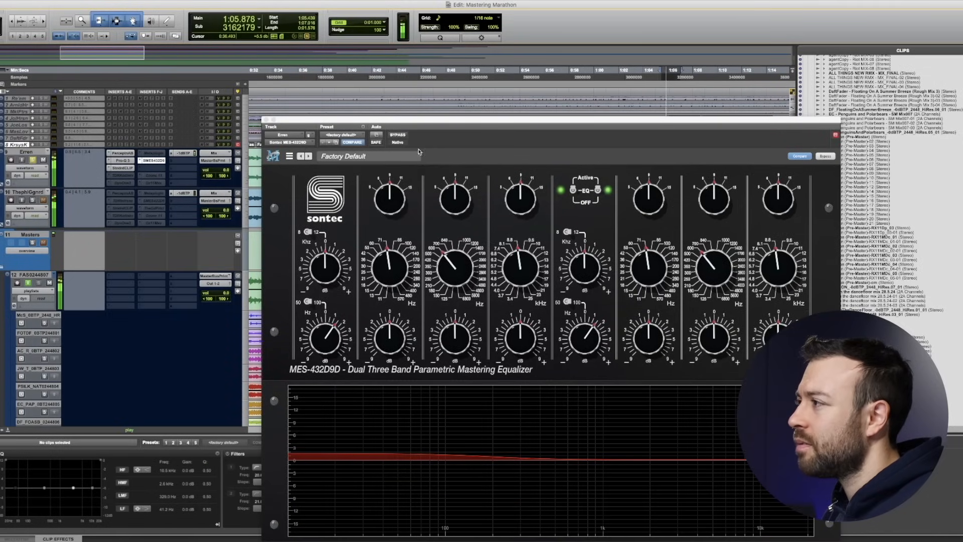
left_click_drag(297, 128, 315, 319)
key("space")
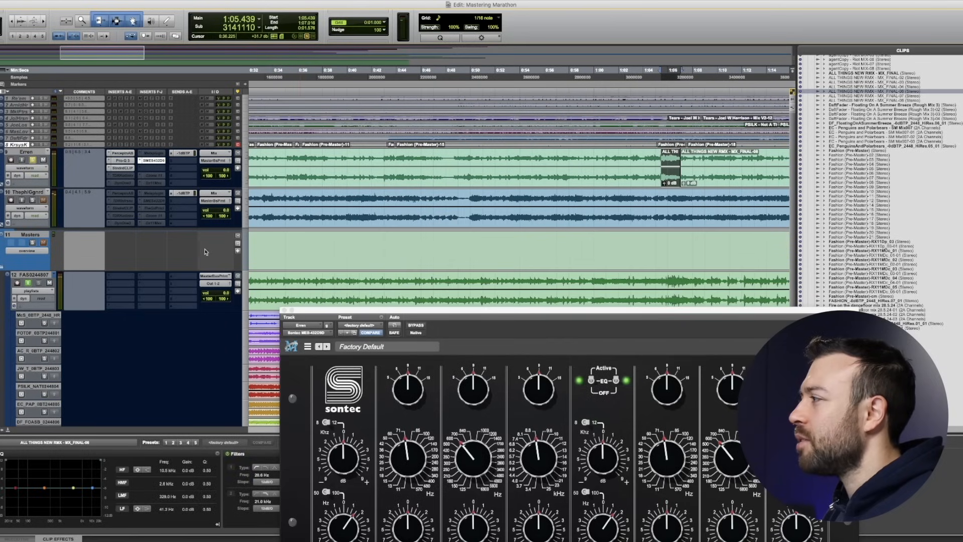
Show the All Things New track's playlists and place a copy of the separated clip on an alternate playlist at 3:31.681
left_click(35, 175)
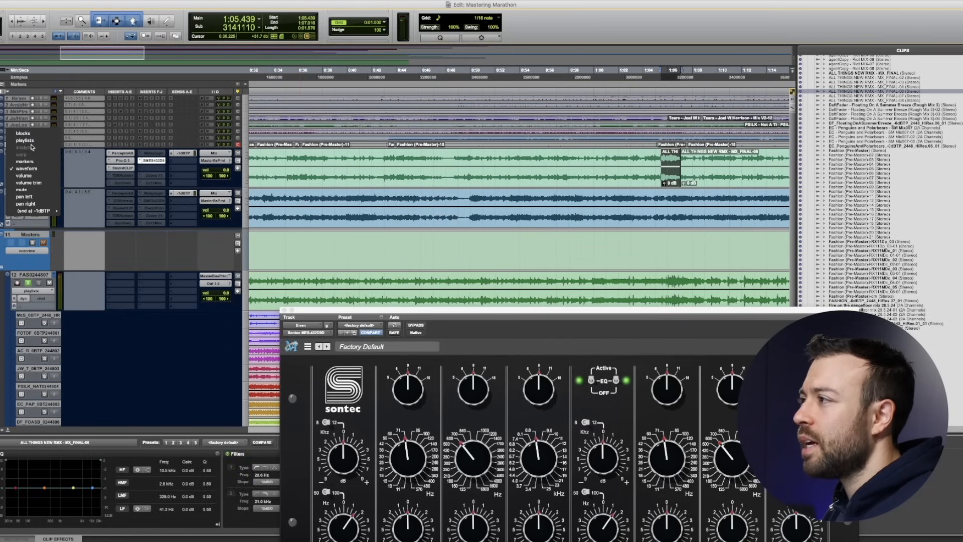
left_click(33, 147)
key("super+bracketleft")
key("super+bracketleft")
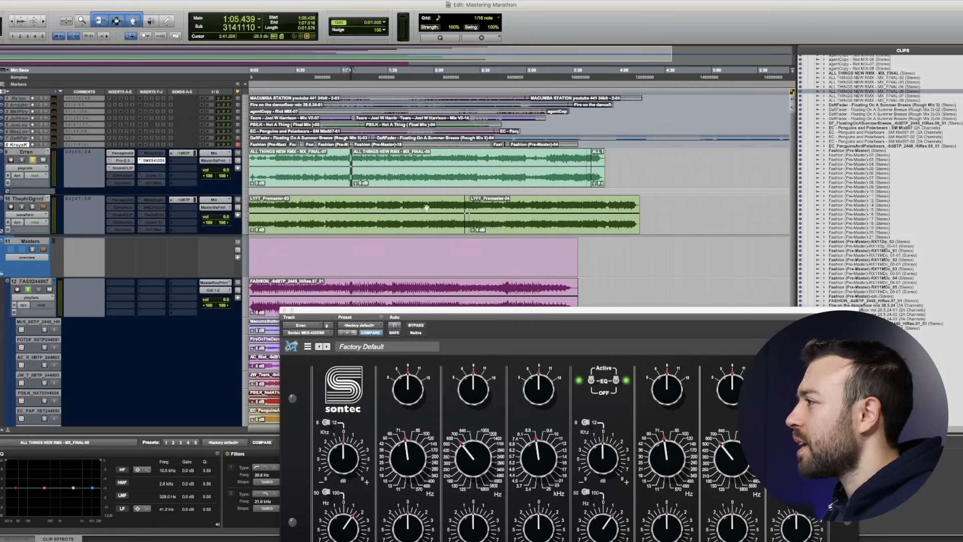
left_click(576, 193)
key("super+bracketright")
key("super+bracketright")
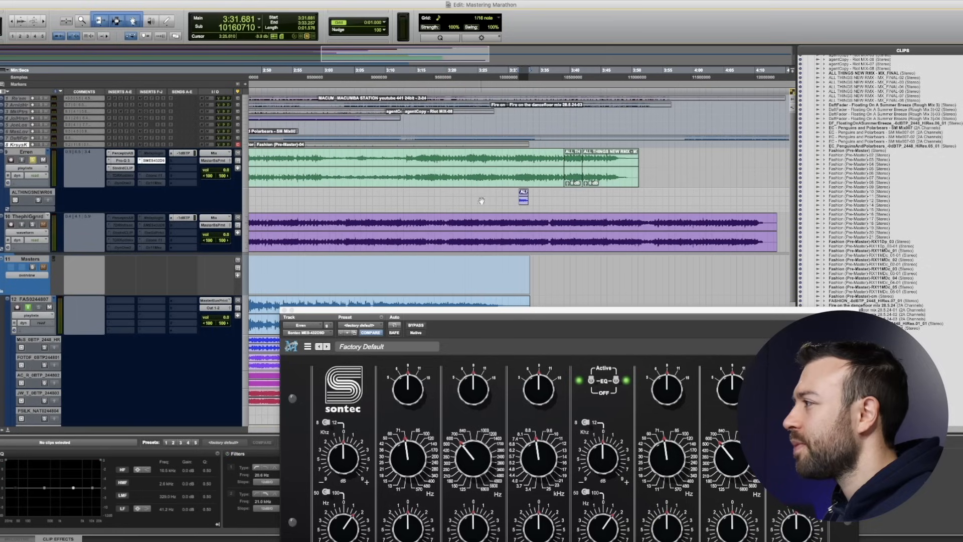
Audition the copied clip and the song near 3:23, then move the clip on the alternate playlist to 3:23.966
left_click(523, 201)
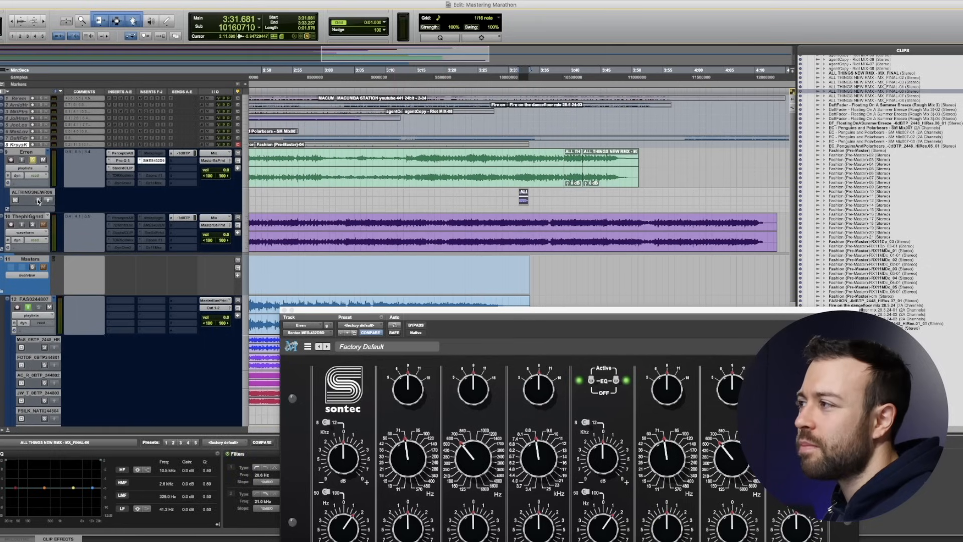
key("space")
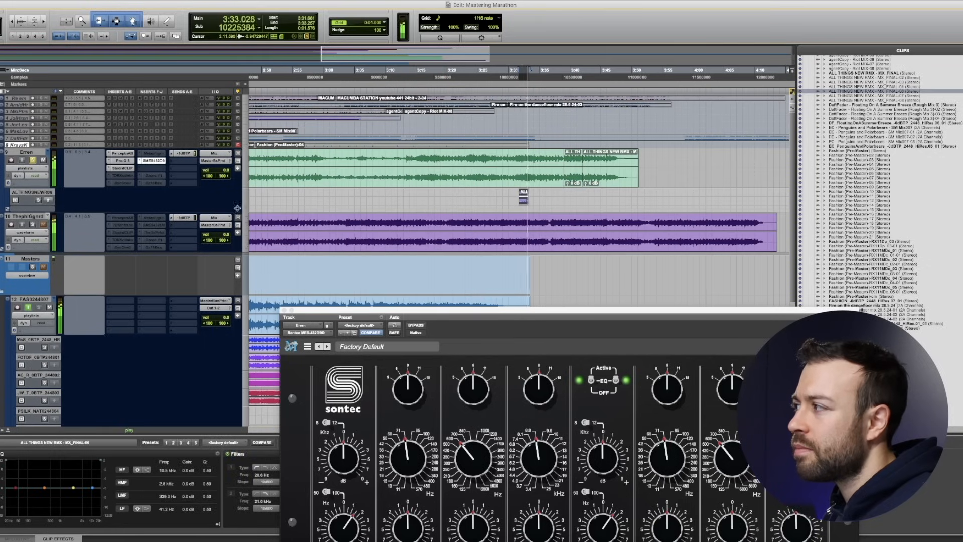
left_click(472, 220)
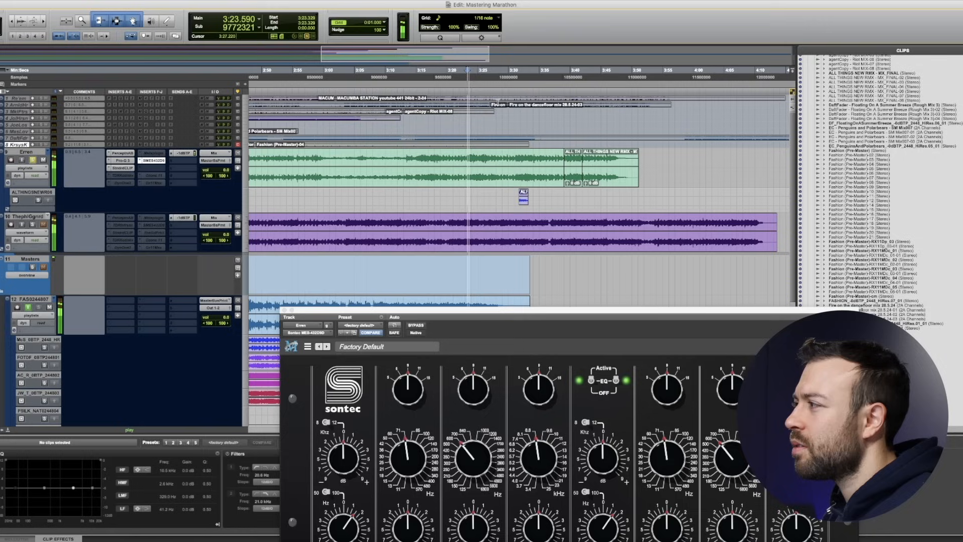
left_click_drag(523, 200, 475, 200)
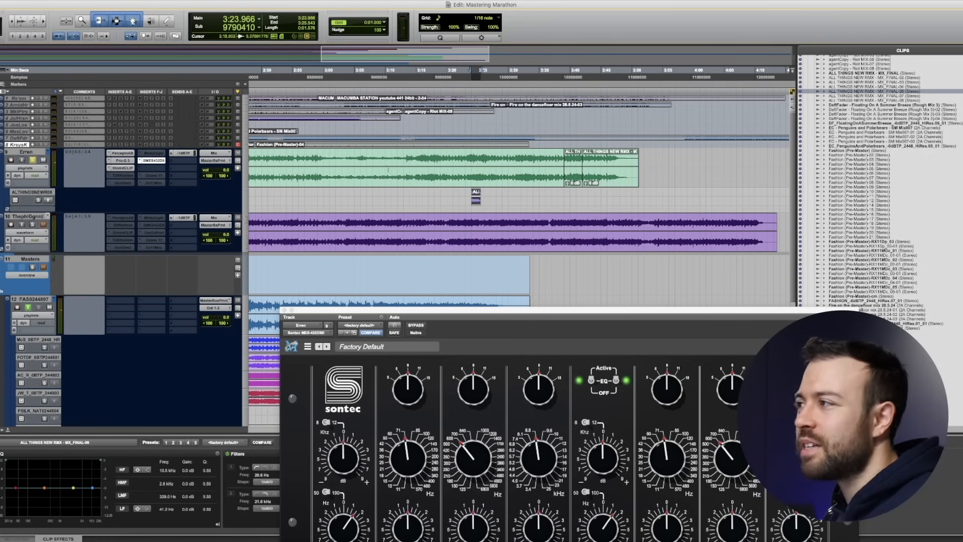
Loop 3:23.966 to 3:25.543, audition the copied clip from the alternate playlist, and bring the Sontec window fully into view
key("space")
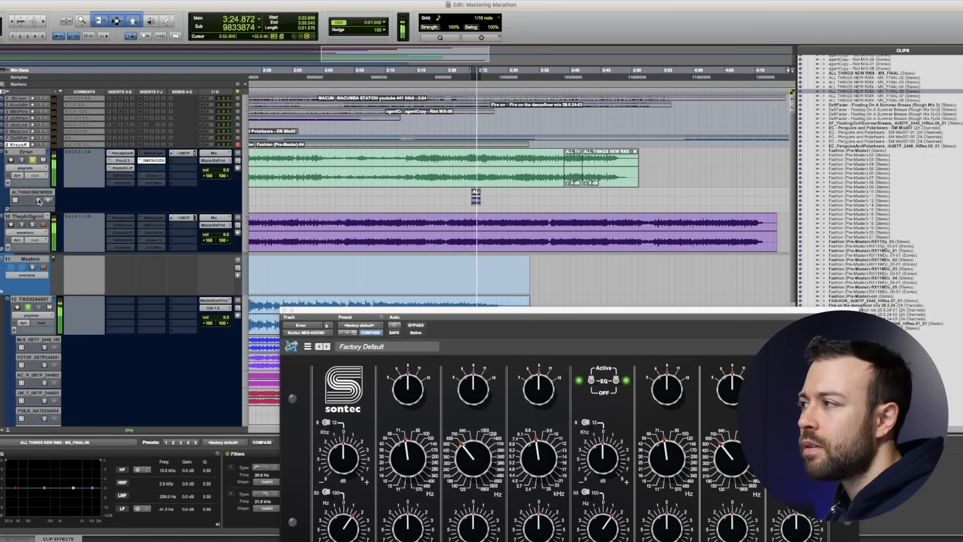
left_click(39, 200)
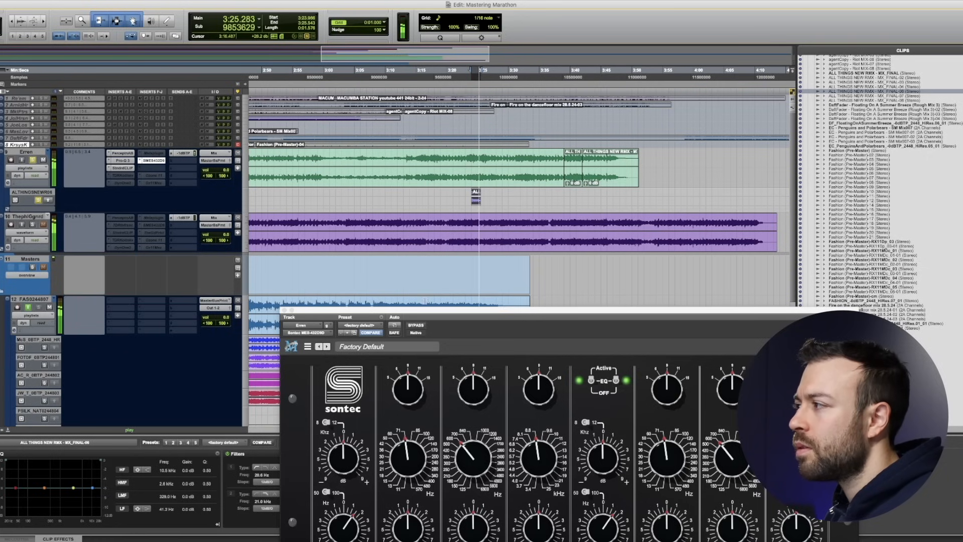
left_click_drag(427, 312, 374, 140)
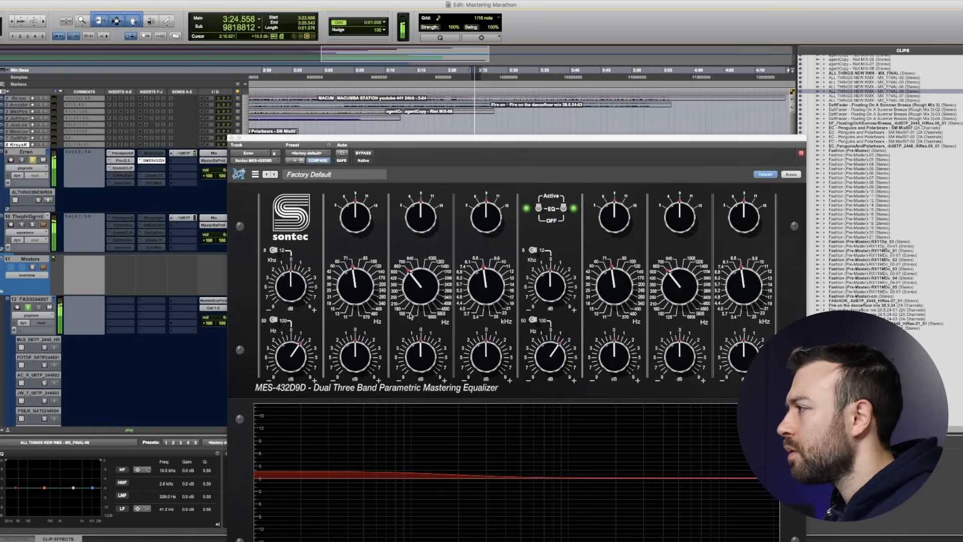
Sweep a boosted Sontec mid band to about 2 kHz, then widen the band and turn it into a gentle cut
left_click_drag(419, 360, 428, 341)
left_click_drag(430, 282, 432, 262)
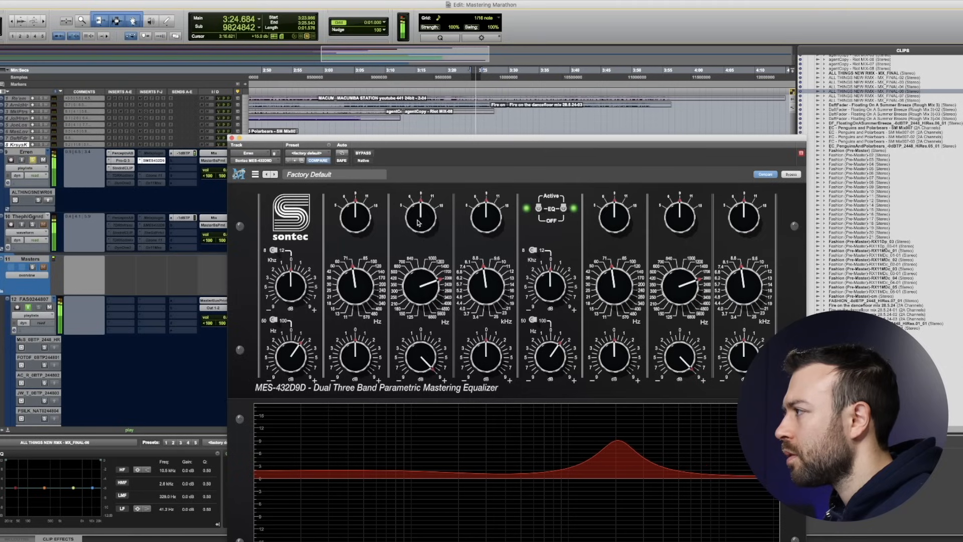
left_click_drag(418, 222, 422, 251)
left_click_drag(420, 349, 417, 418)
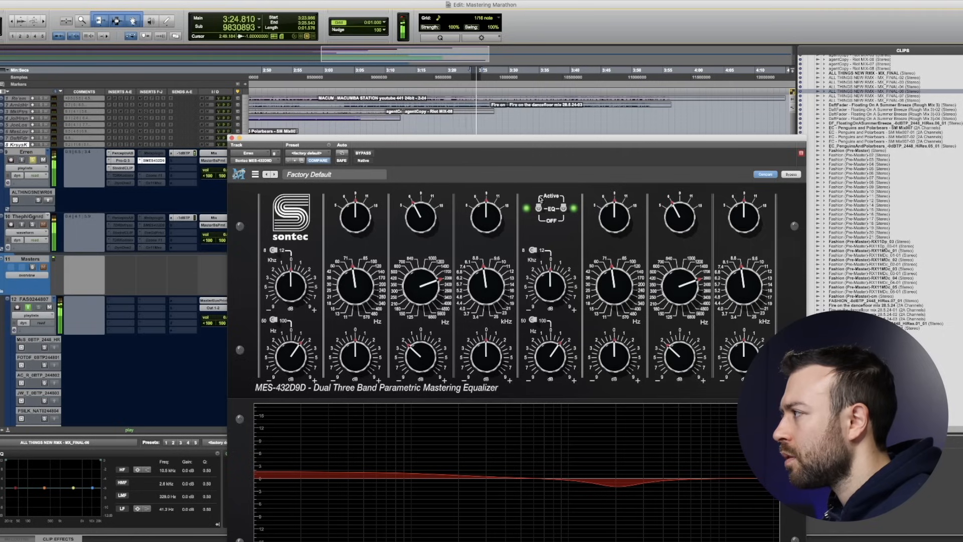
Compare the loop with the Sontec EQ off and on, then switch playback to the copied clip on the alternate playlist
left_click(539, 211)
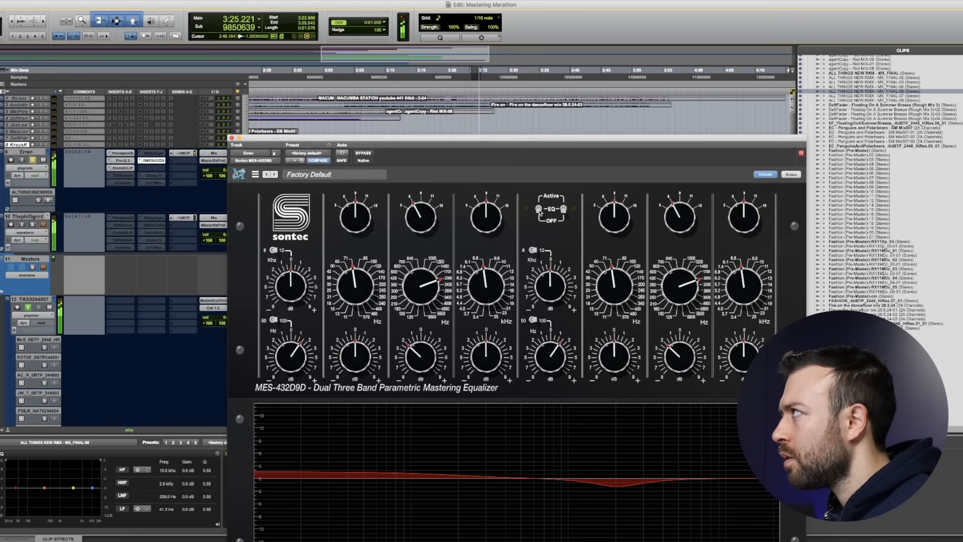
left_click(539, 211)
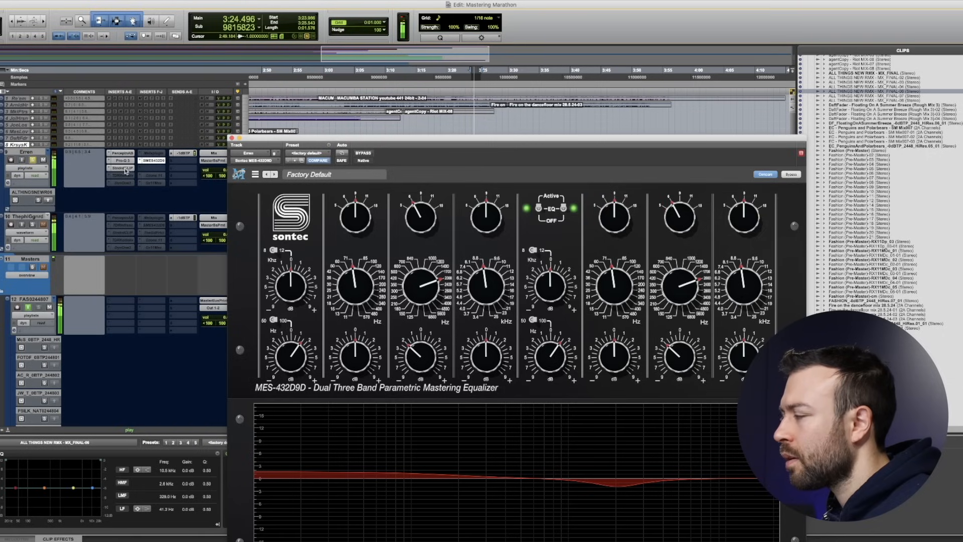
left_click_drag(251, 141, 538, 221)
left_click(37, 200)
left_click_drag(638, 221, 119, 115)
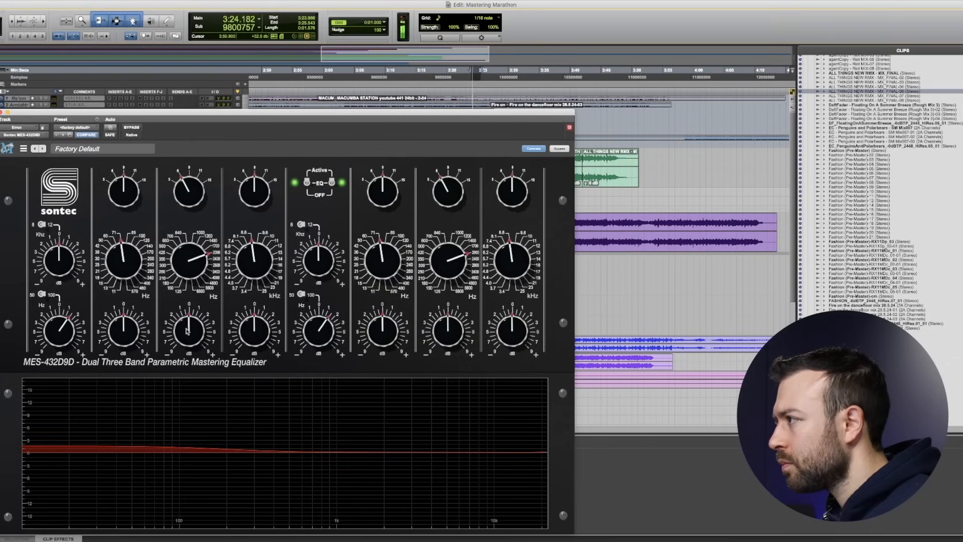
Reapply the Sontec cut near 2 kHz, ease it to a shallower amount, and play the loop again
left_click_drag(191, 327, 186, 341)
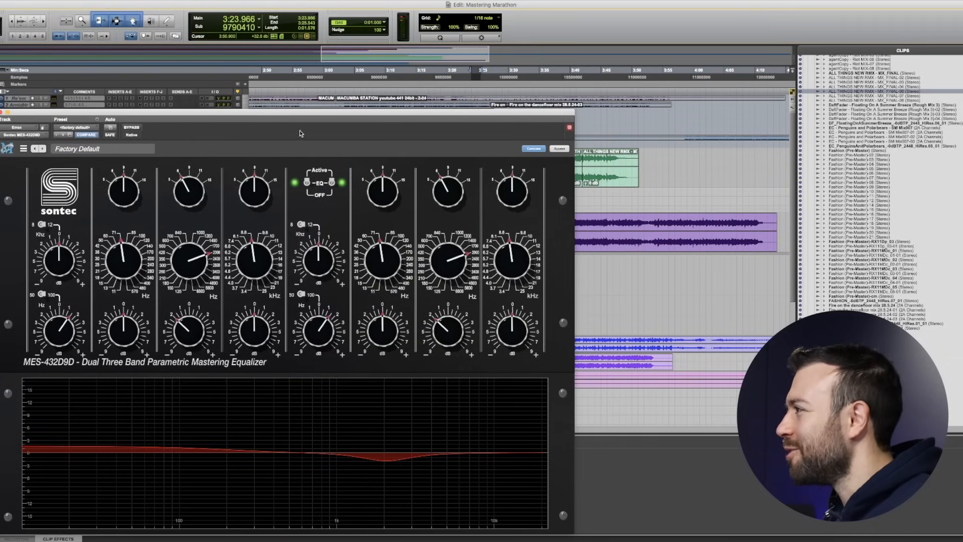
left_click_drag(312, 115, 382, 265)
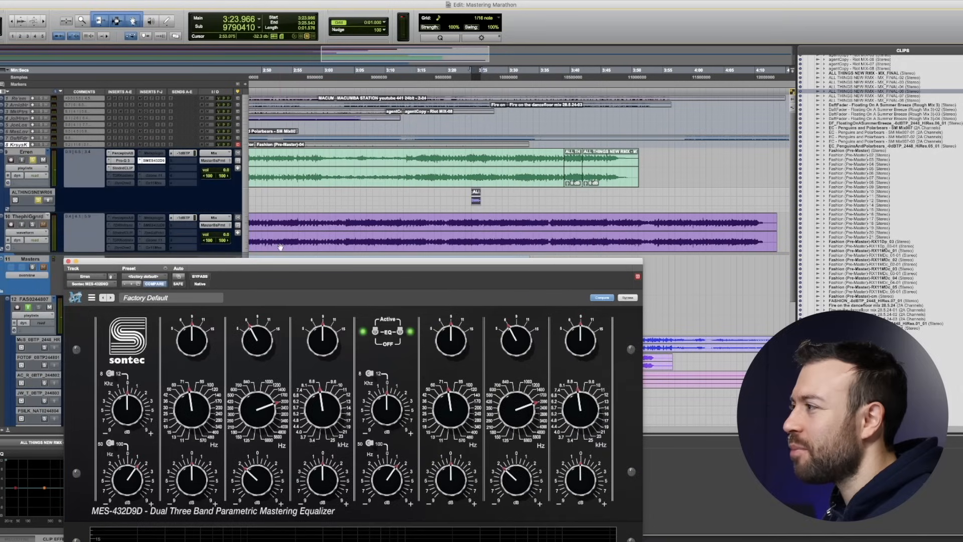
left_click_drag(302, 266, 359, 132)
left_click_drag(307, 348, 310, 341)
key("space")
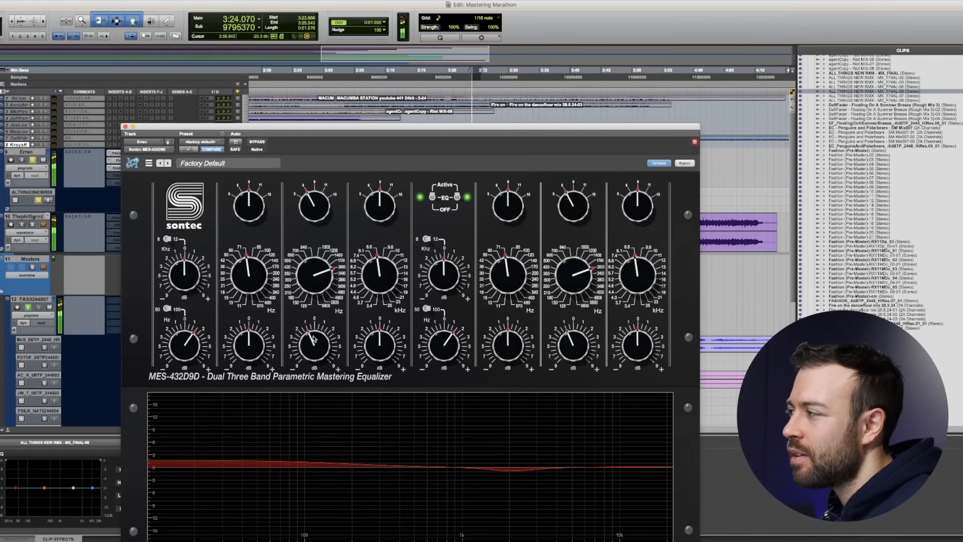
Compare the loop with the Sontec EQ off and on, then close the Sontec window
left_click(432, 198)
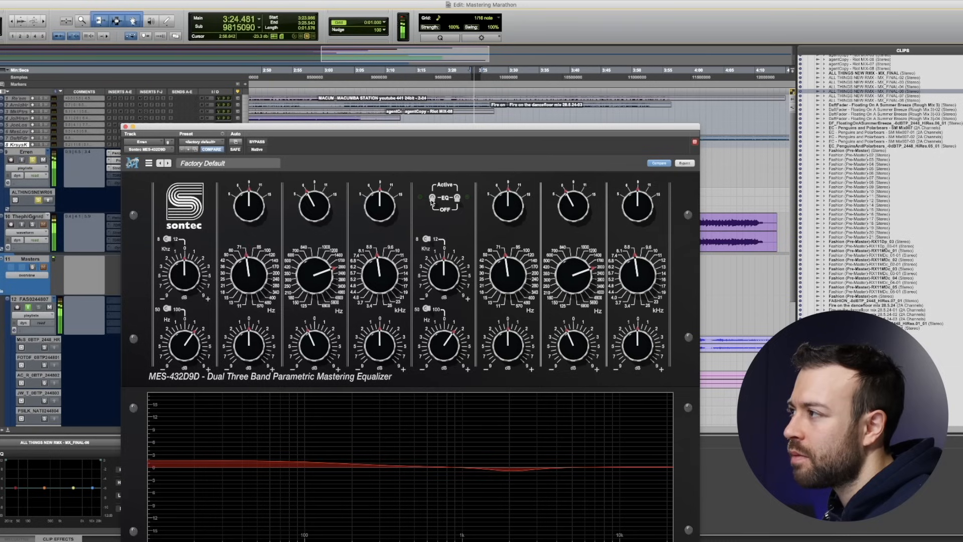
left_click(432, 199)
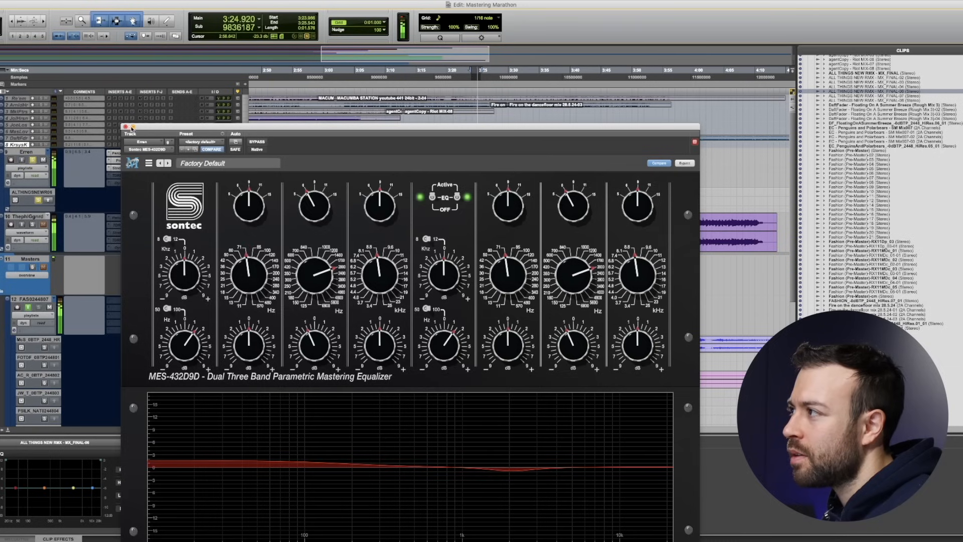
left_click(126, 127)
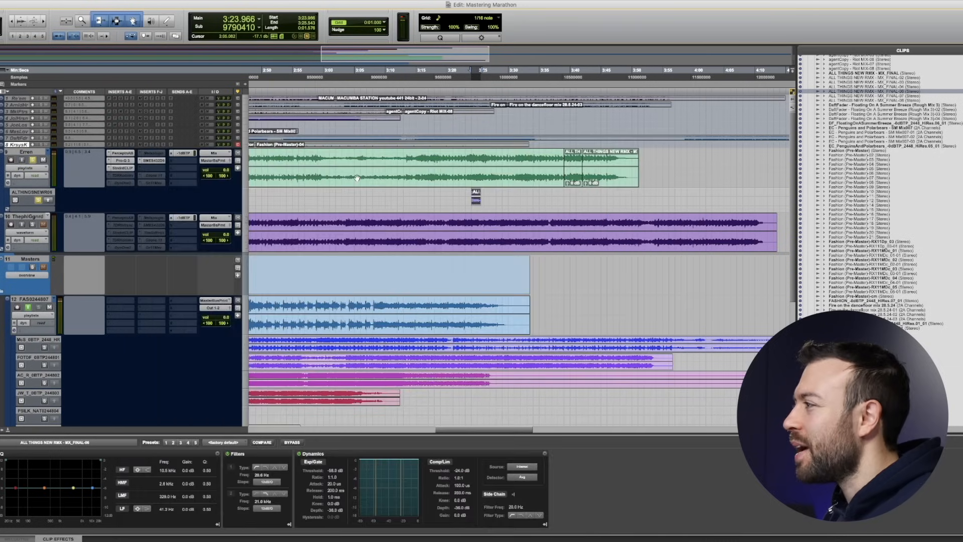
Return to the main playlist, listen from 3:18.030 and 3:15.883, and briefly check the Sontec settings
key("r")
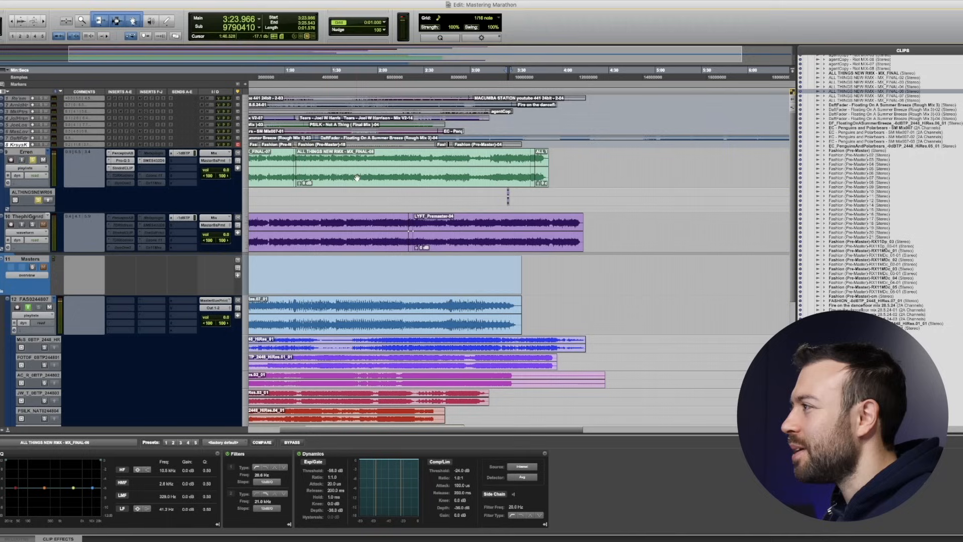
left_click(496, 70)
left_click(38, 201)
key("space")
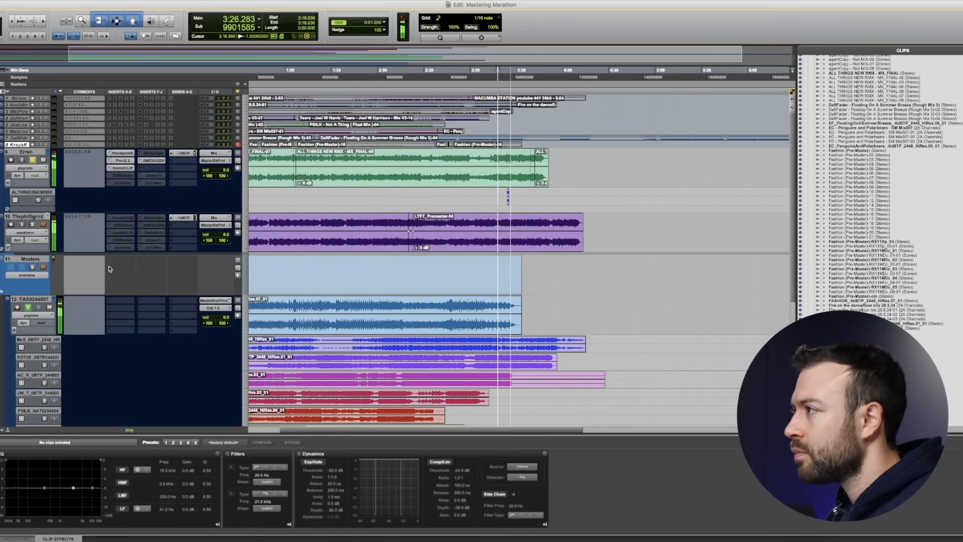
left_click(154, 160)
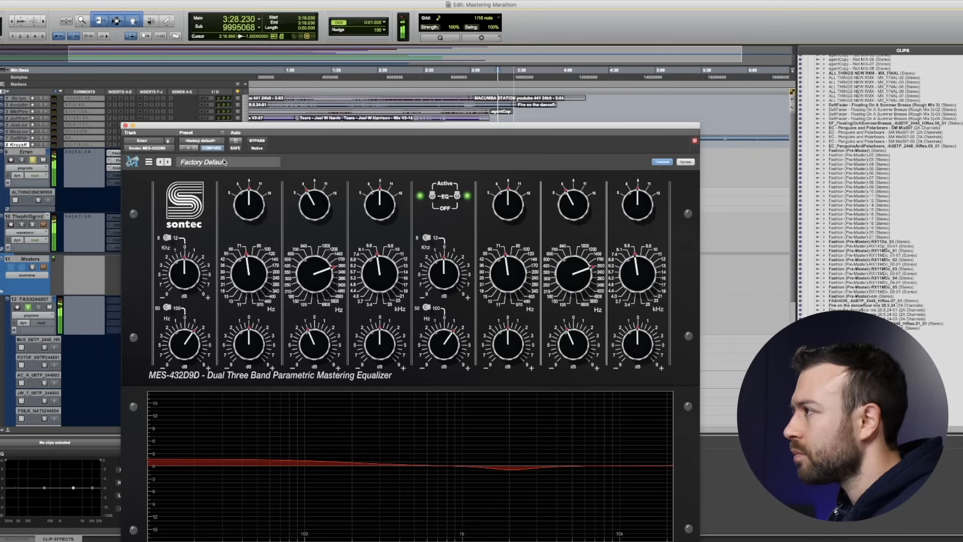
left_click(126, 126)
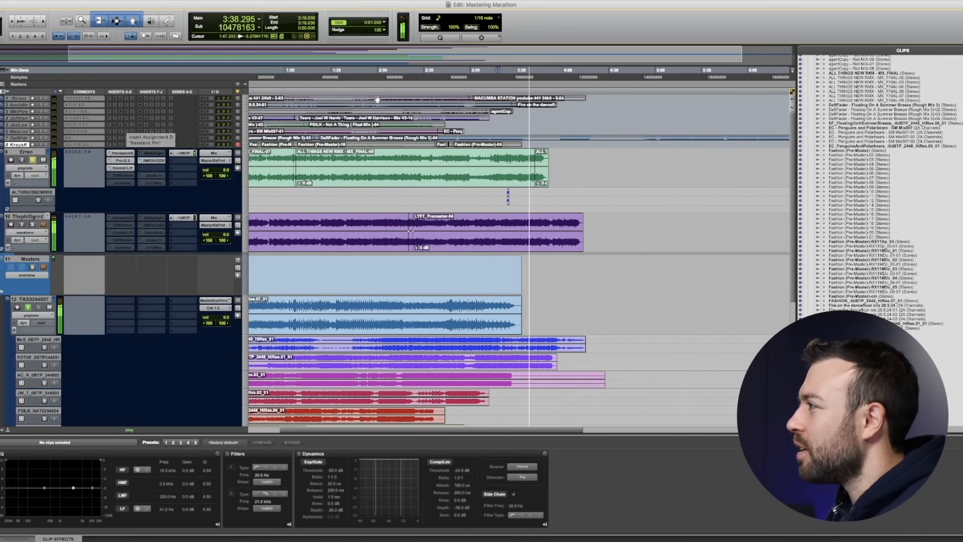
left_click(494, 76)
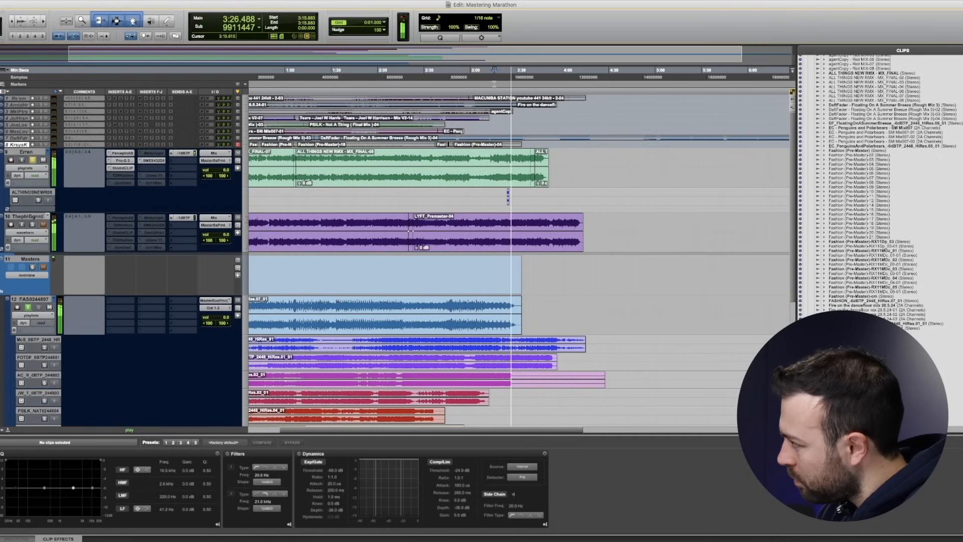
key("space")
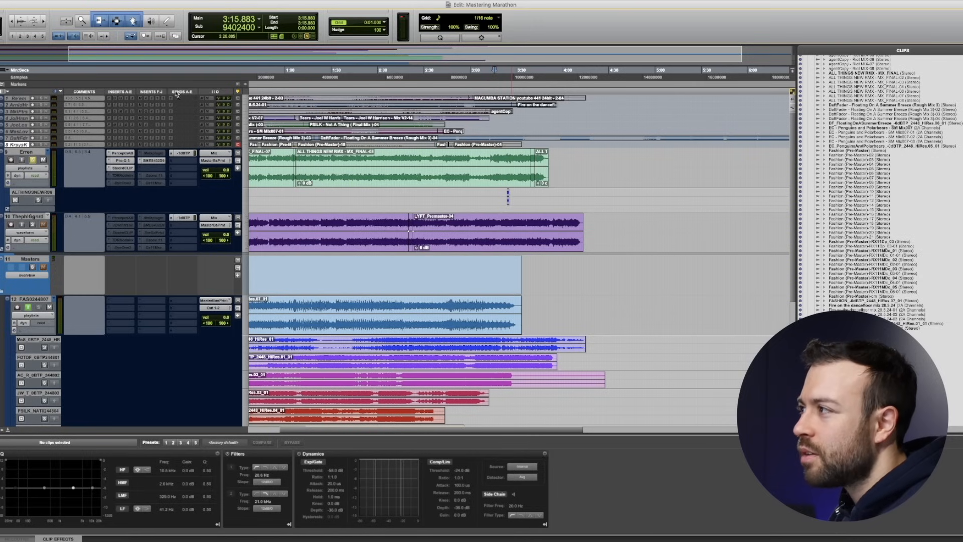
Activate the TDR Kotelnikov insert on the All Things New track, open it, and play from 3:15.883
right_click(122, 176)
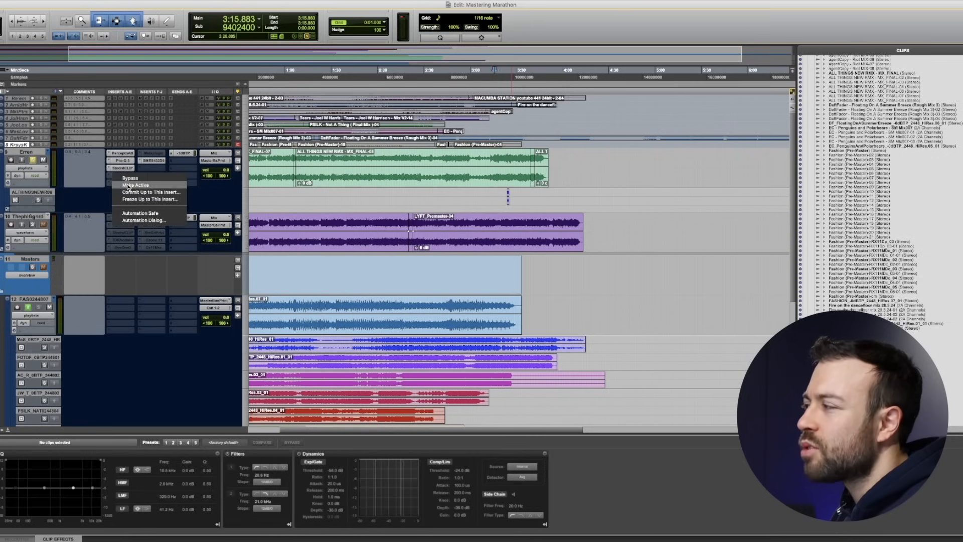
left_click(127, 186)
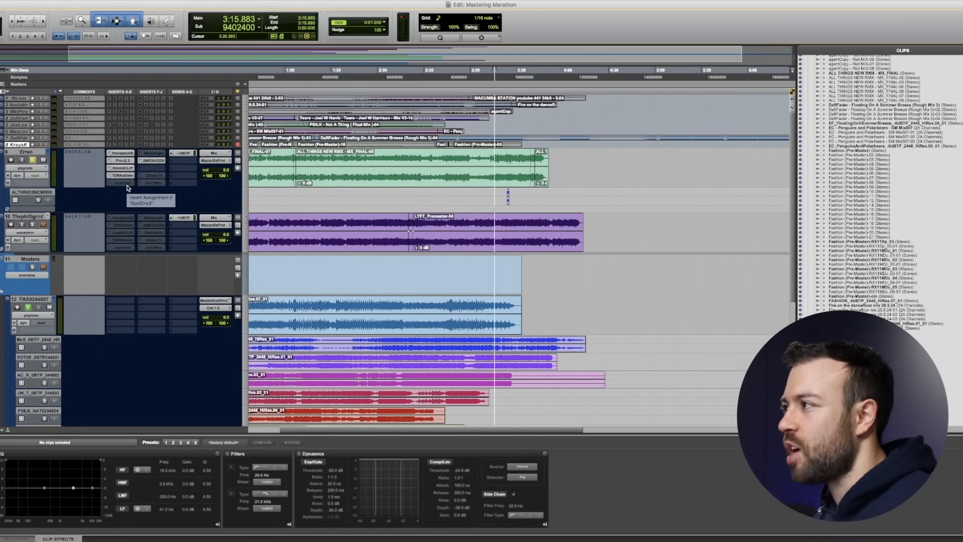
left_click(122, 176)
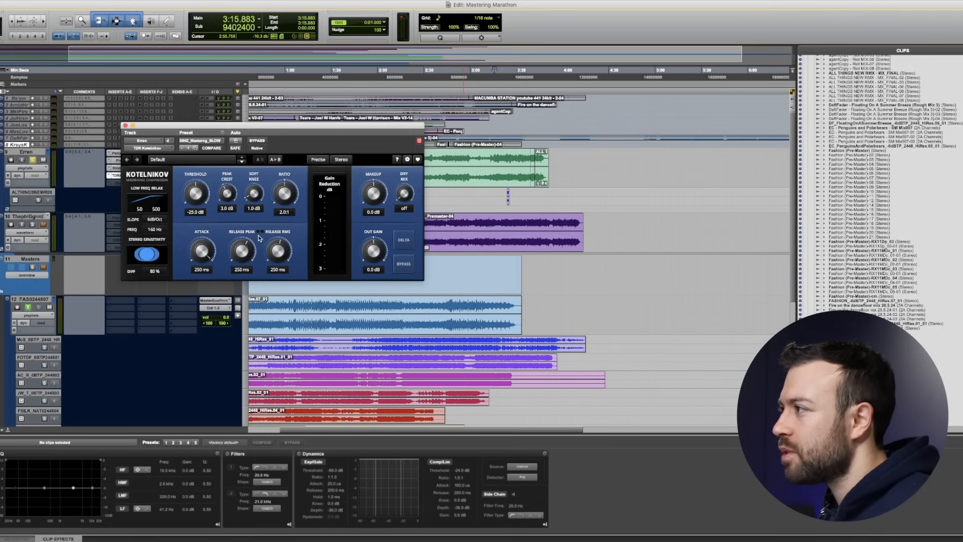
key("space")
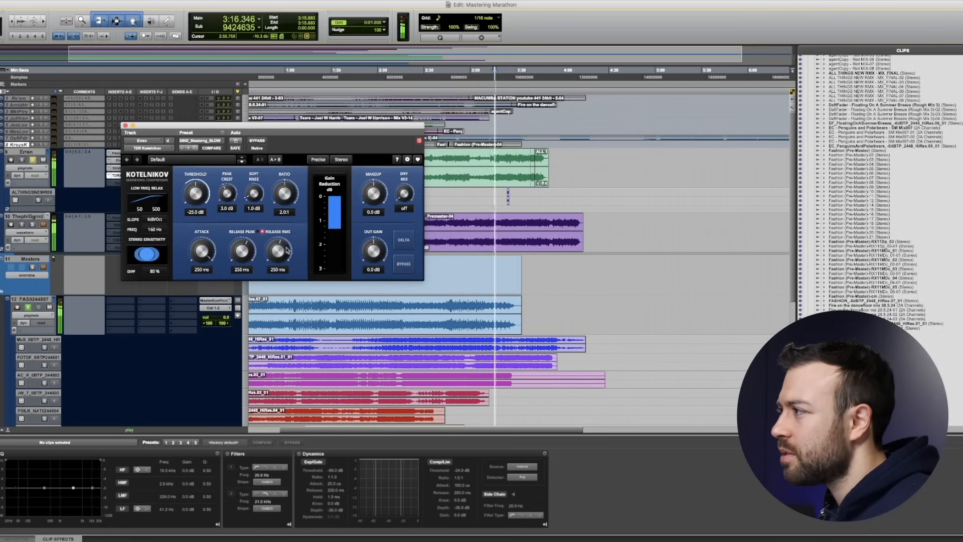
Monitor Kotelnikov's delta signal while setting its threshold to -22 dB and its peak crest to 4.8 dB
left_click(402, 241)
left_click(192, 212)
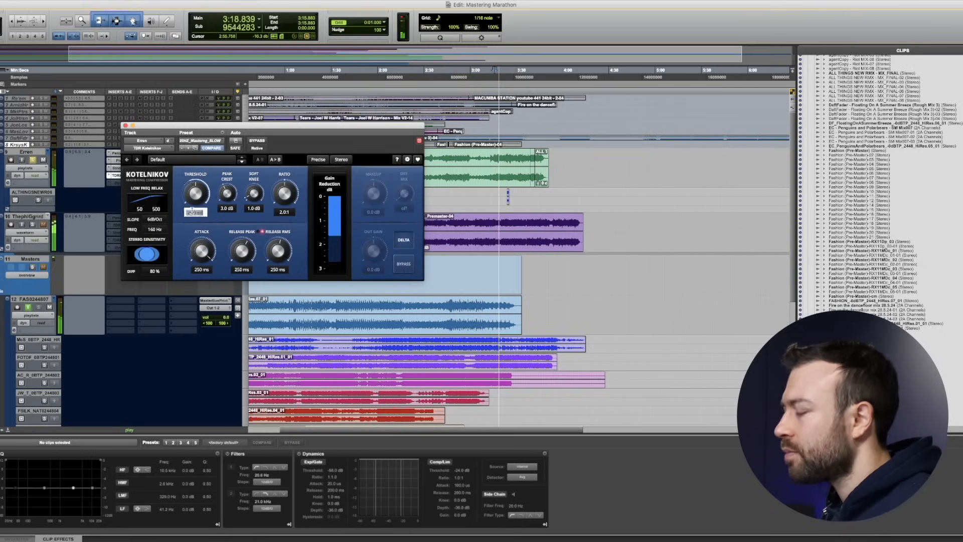
type("-22")
key("Return")
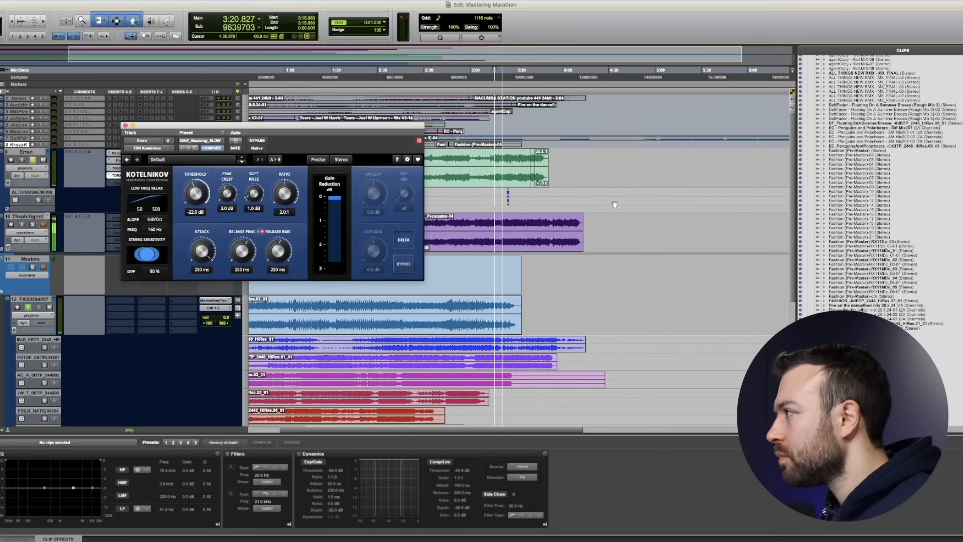
left_click(533, 180)
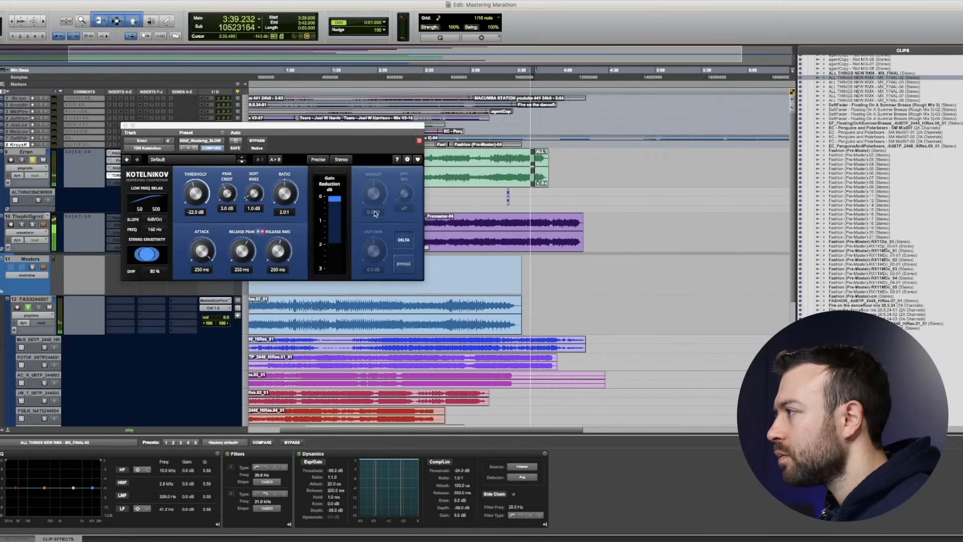
left_click_drag(223, 203, 224, 187)
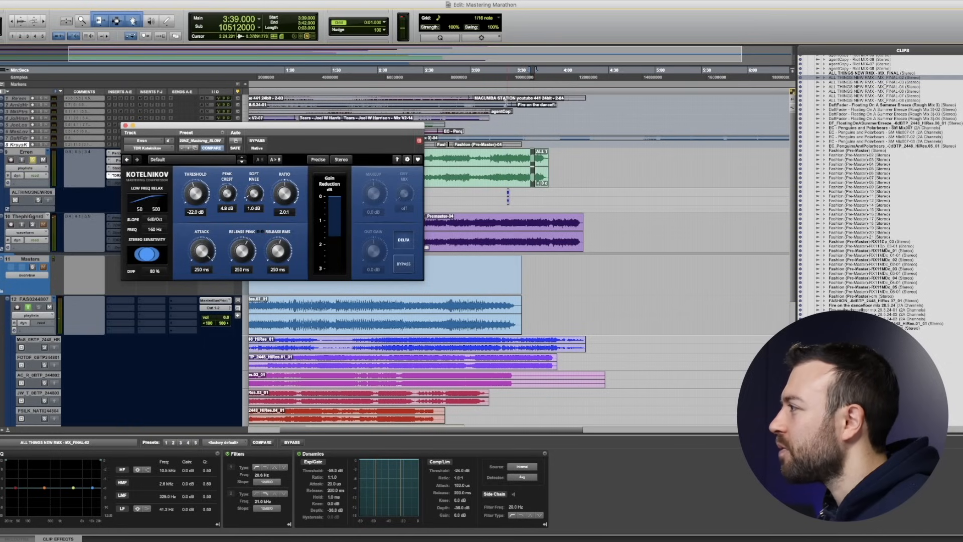
Listen to the song from 3:14.810 with Kotelnikov's delta off, check the delta signal, and restore normal monitoring
left_click(493, 85)
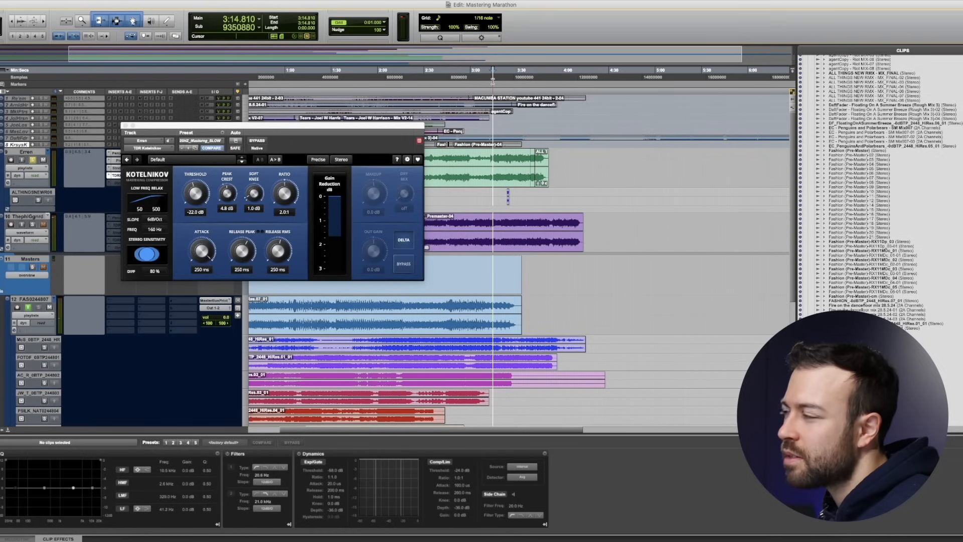
left_click(409, 241)
key("space")
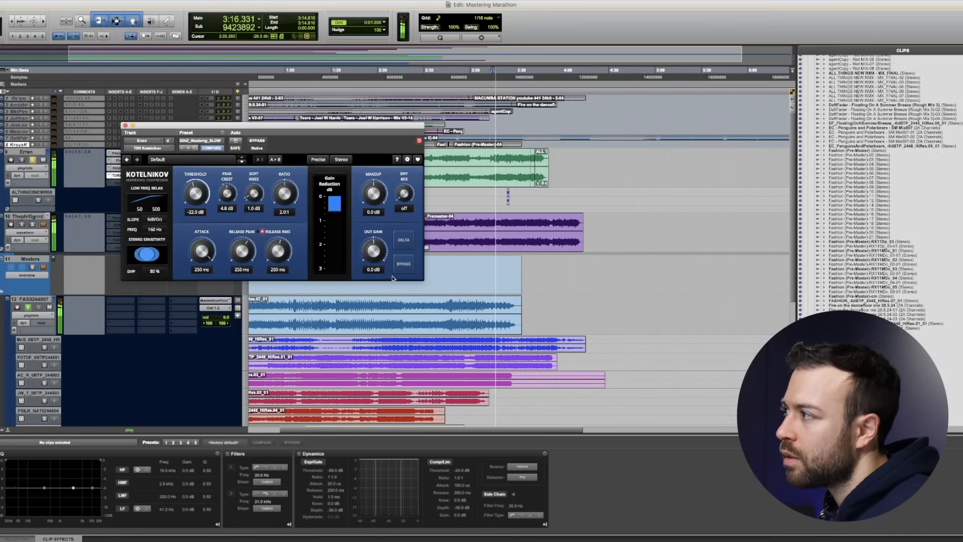
left_click(406, 241)
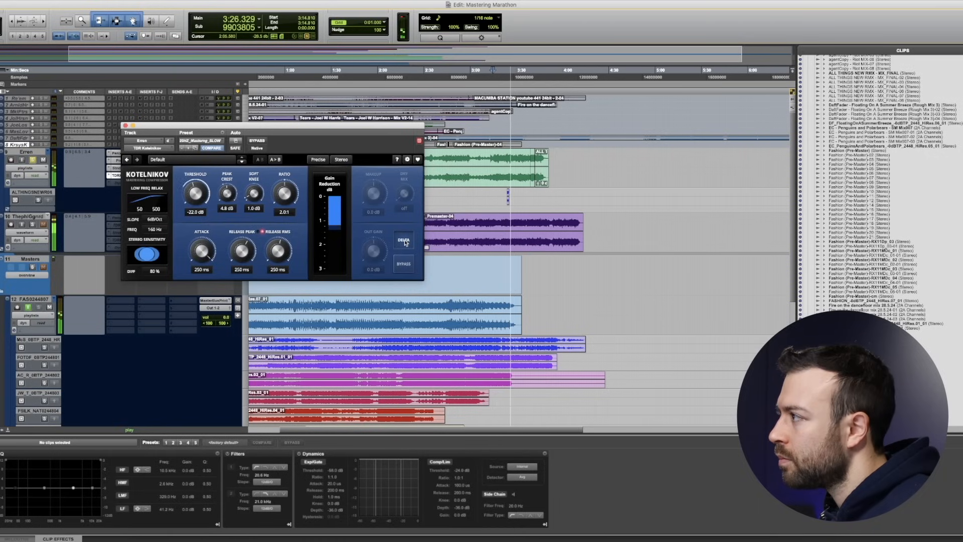
key("space")
left_click(404, 242)
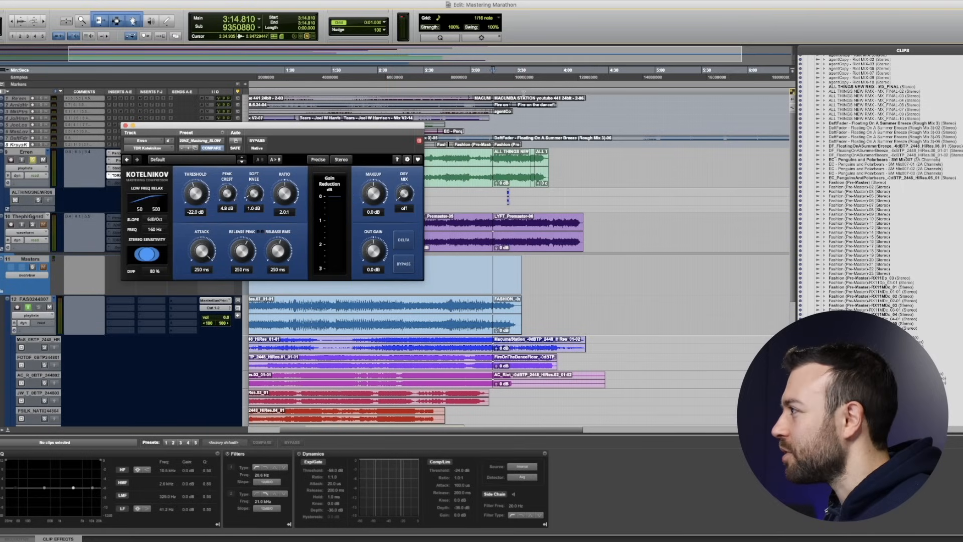
Undo the clip separation at 3:14.810, select 3:16.151 to 3:44.056, and move the Kotelnikov window aside
key("super+z")
left_click_drag(537, 79, 495, 80)
left_click_drag(183, 135, 931, 179)
Open the master's Perception AB, play from 3:16.151, match the pre and post levels, and switch to the post signal
scroll(40, 352, "down", 5)
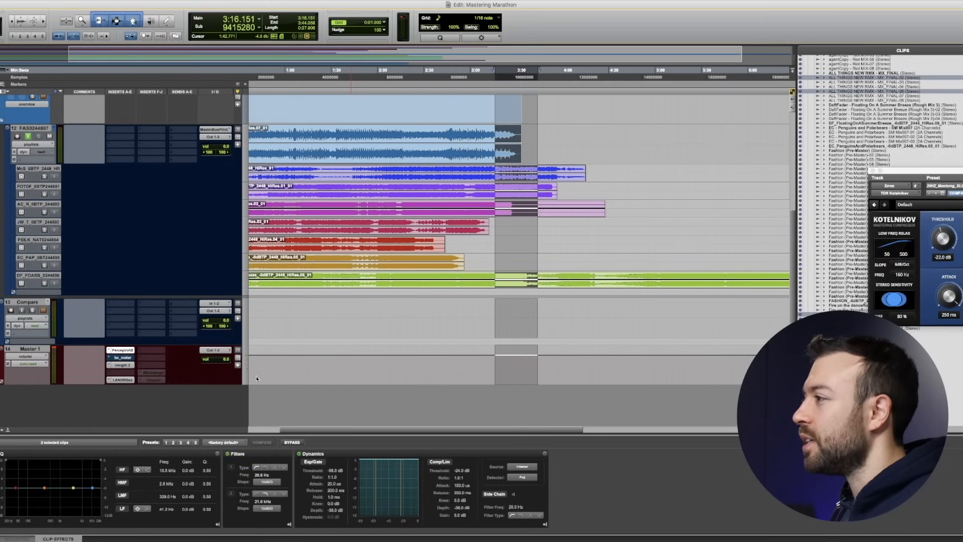
scroll(261, 326, "up", 5)
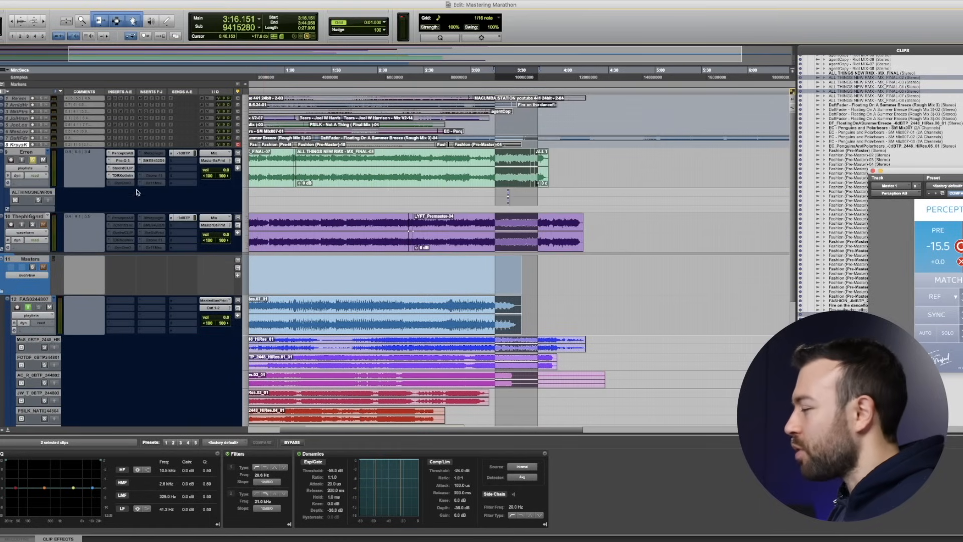
scroll(190, 396, "down", 5)
key("space")
left_click_drag(940, 173, 388, 181)
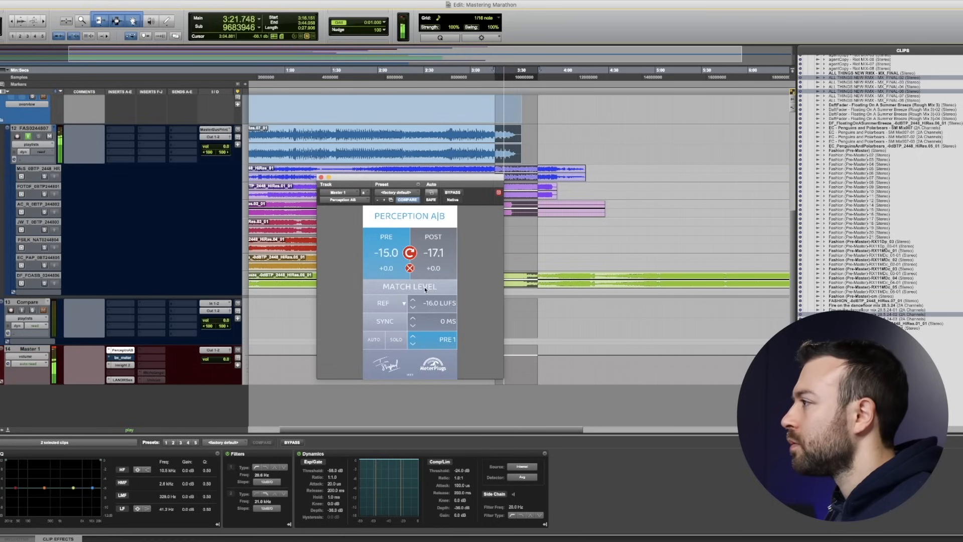
left_click(425, 286)
left_click(433, 245)
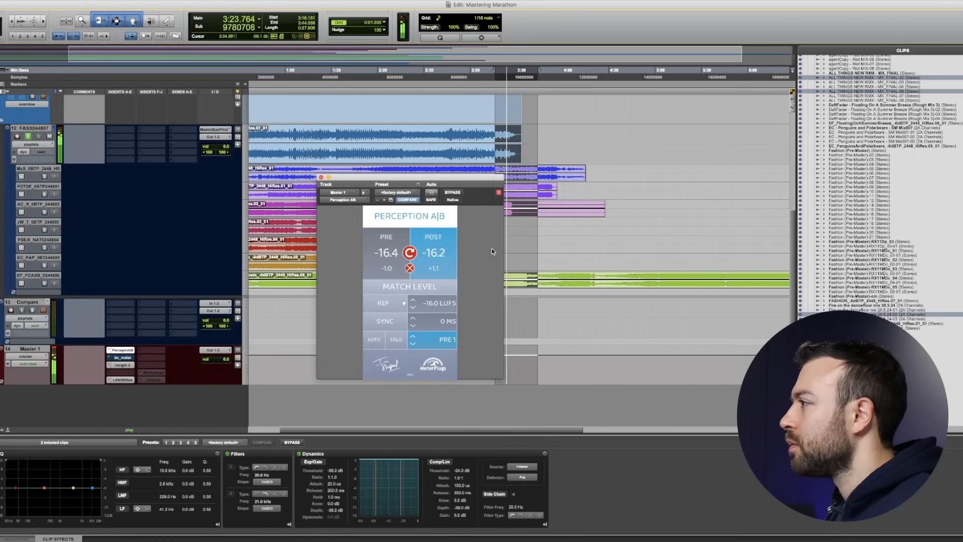
Compare the level-matched pre and post signals of All Things New through the passage from 3:16.151, and stop playback
left_click(386, 246)
scroll(556, 210, "up", 5)
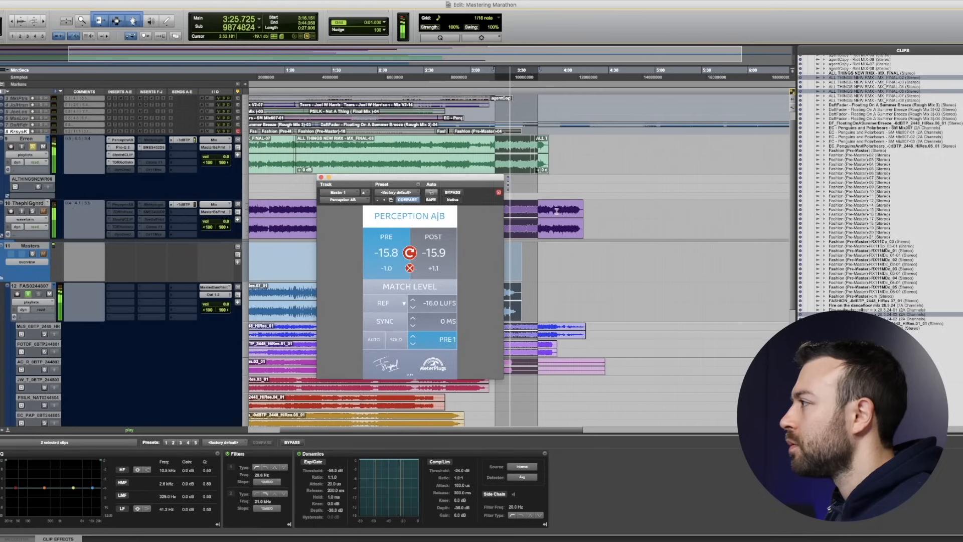
key("super+bracketright")
key("super+bracketright")
key("super+bracketright")
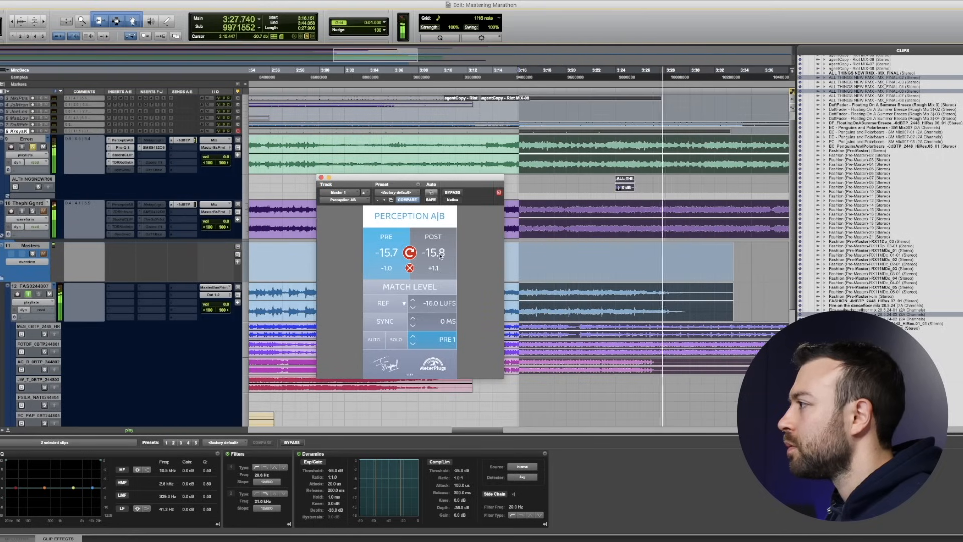
left_click(436, 253)
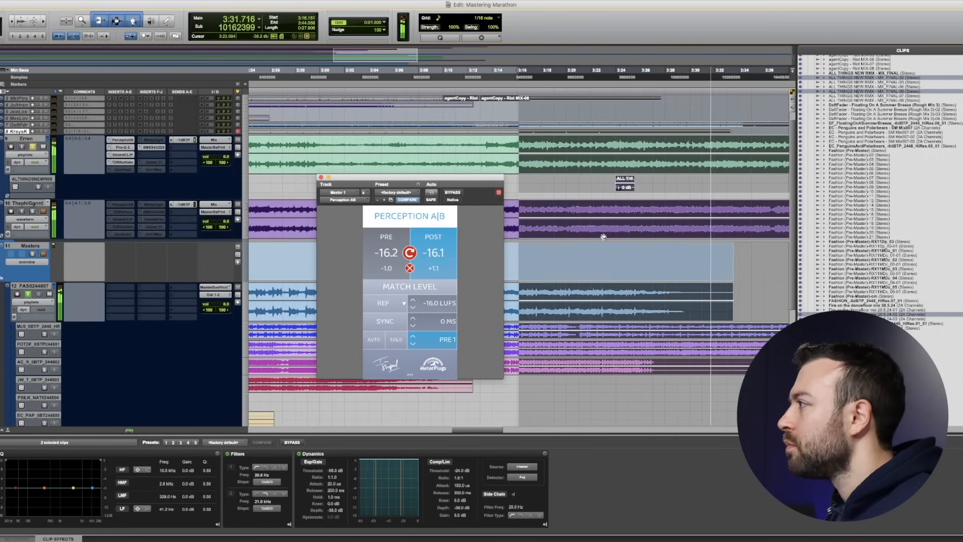
left_click(382, 244)
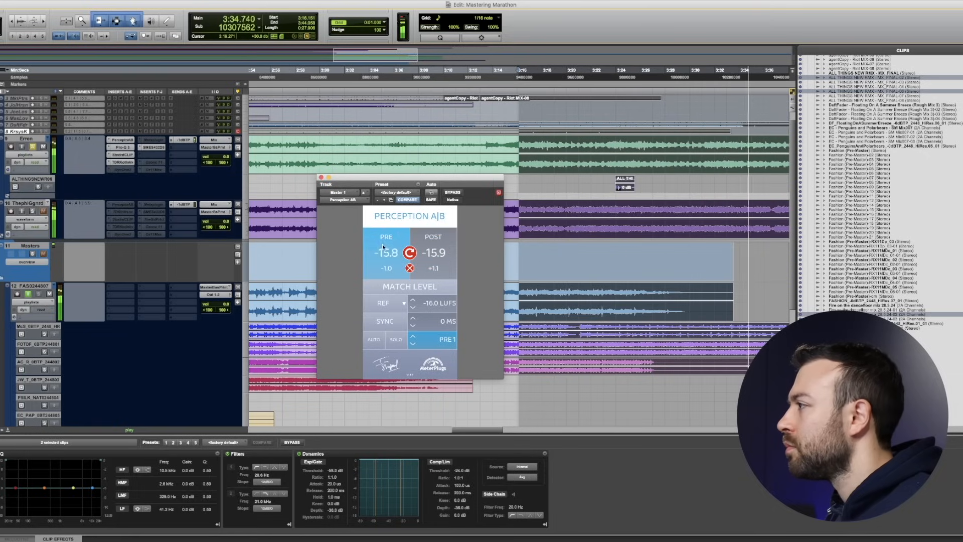
left_click(441, 243)
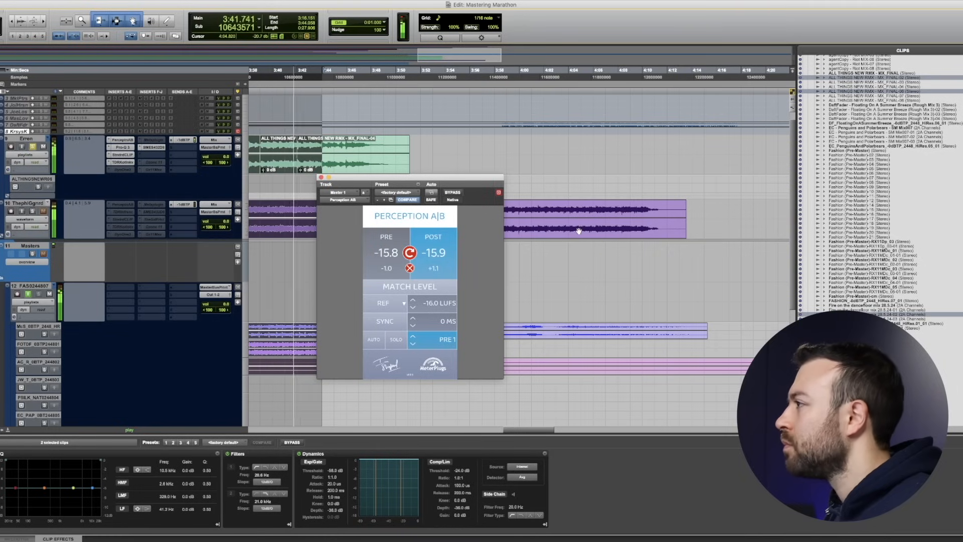
key("space")
key("r")
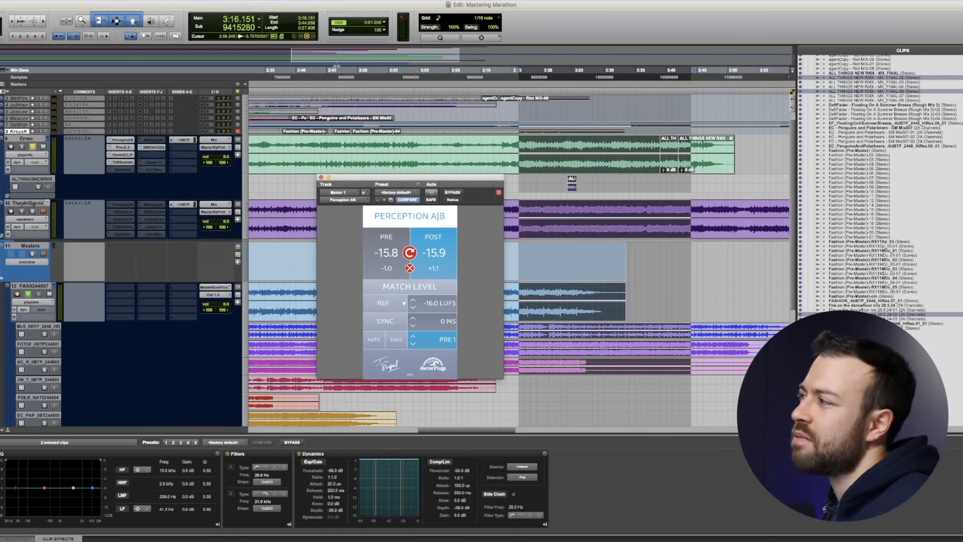
Select about nine seconds from 2:47.909, compare the pre and post signals during playback, and close Perception AB
left_click_drag(345, 76, 400, 76)
left_click(393, 255)
key("space")
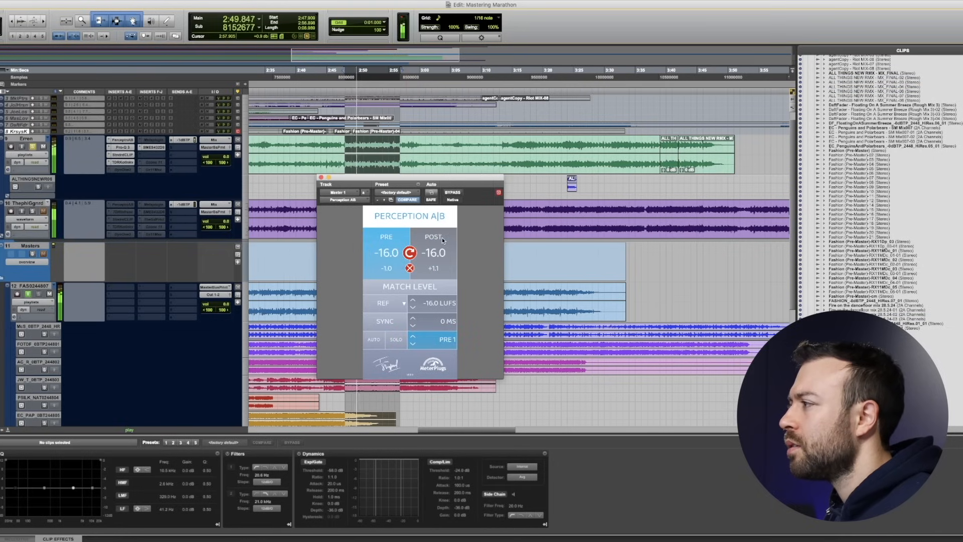
left_click(441, 236)
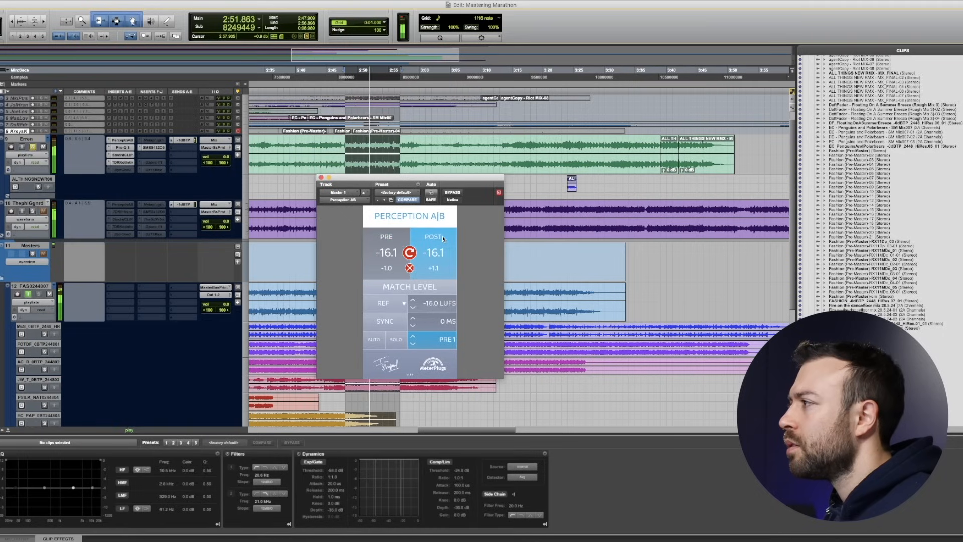
left_click(388, 239)
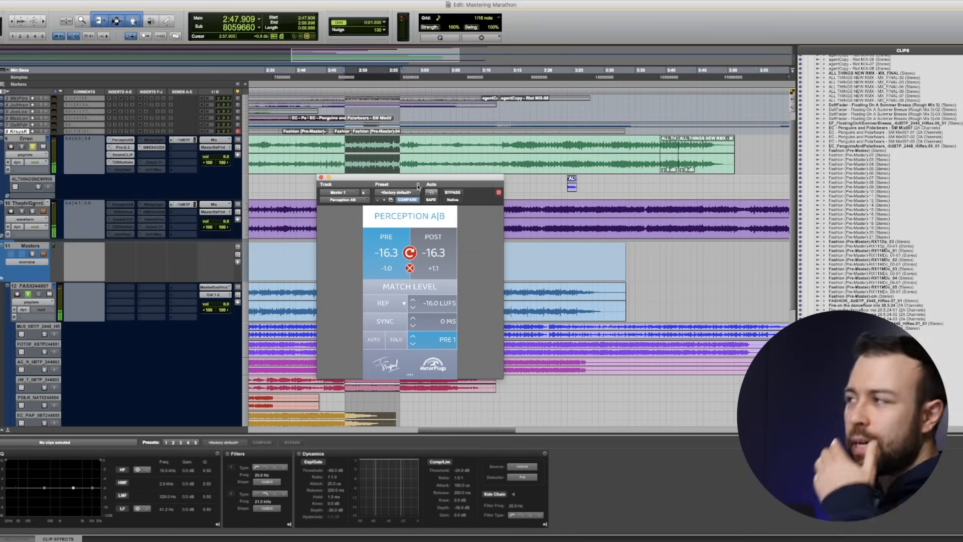
left_click(321, 178)
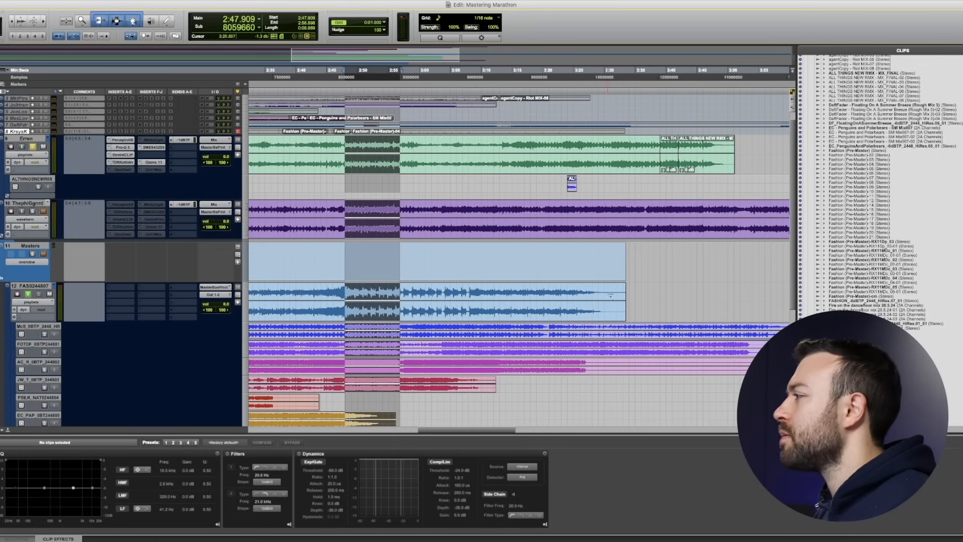
Loop the clip at 3:39.000 and, in the song's Ozone 11, remove the Clarity and Stabilizer modules and enable the Vintage Limiter
left_click(672, 170)
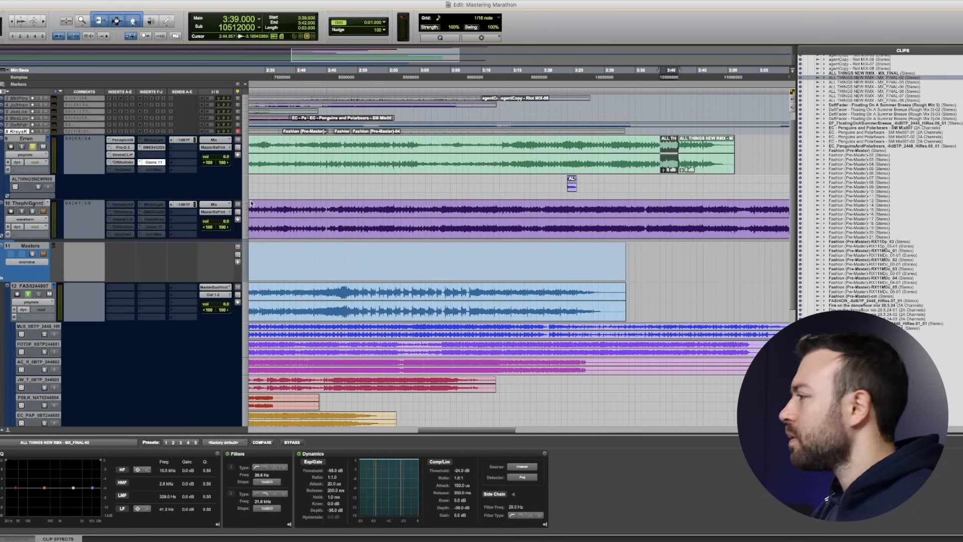
key("space")
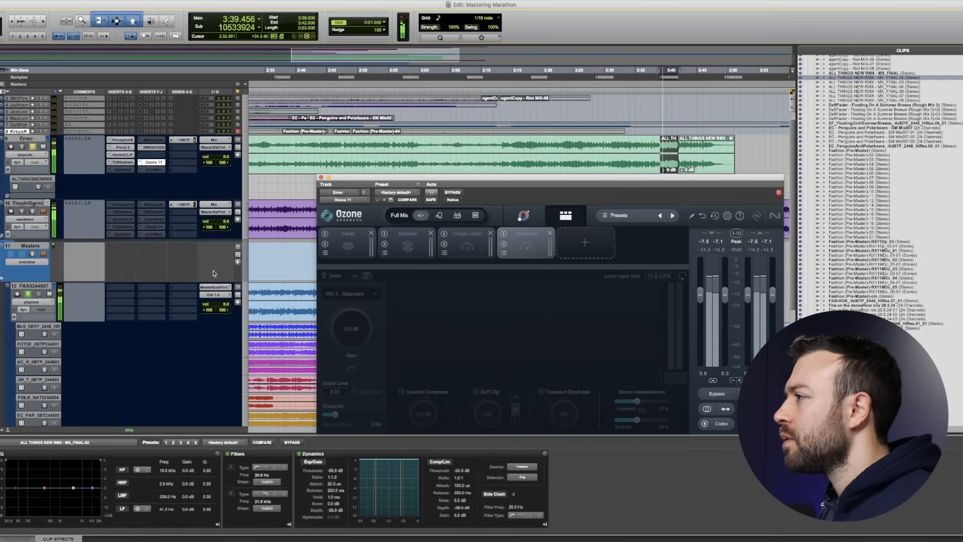
left_click(371, 234)
left_click(371, 234)
left_click(339, 245)
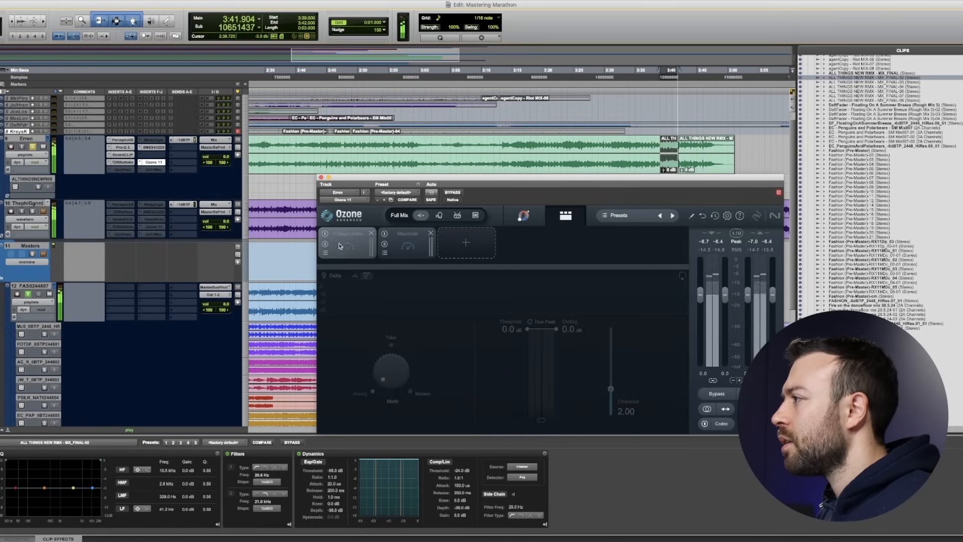
left_click(325, 233)
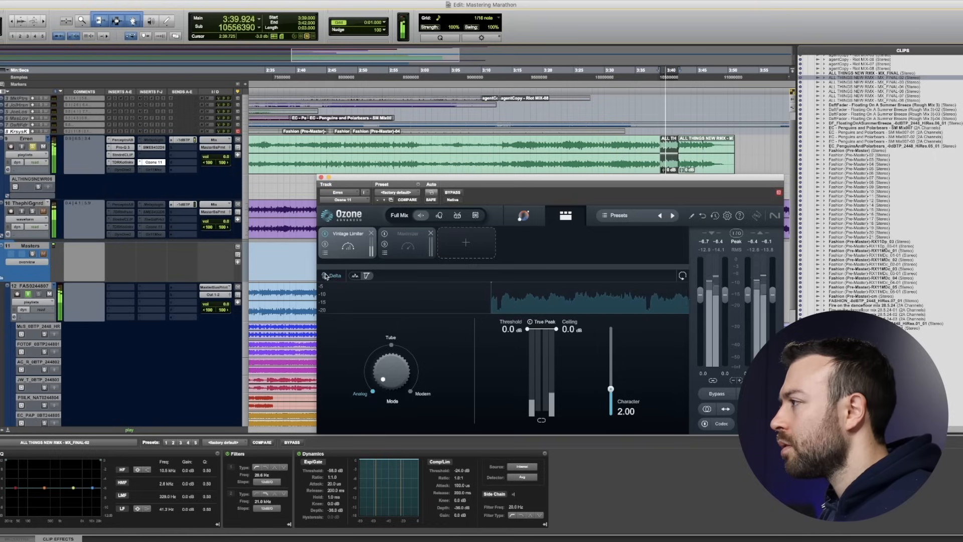
With delta monitoring on, set the Vintage Limiter's threshold to -8 dB
scroll(182, 313, "up", 2)
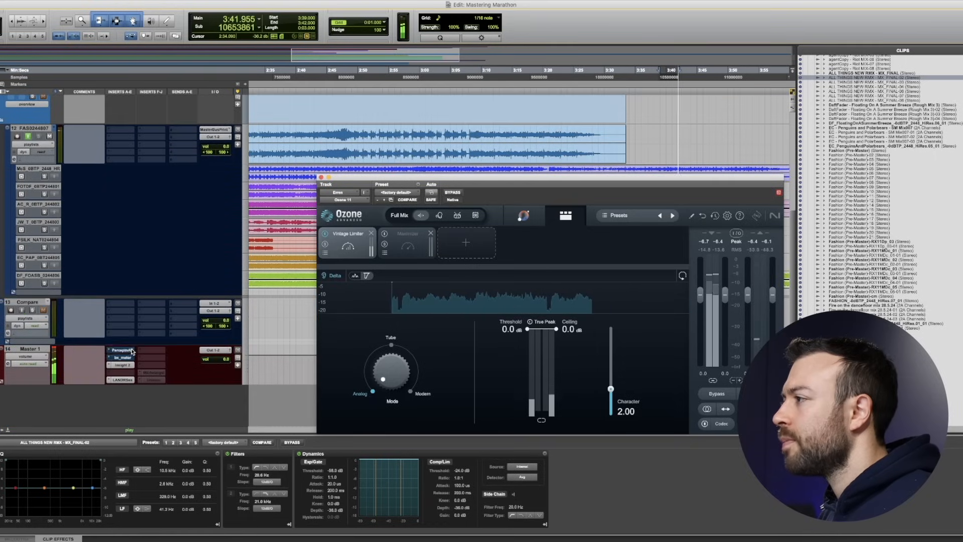
left_click(512, 330)
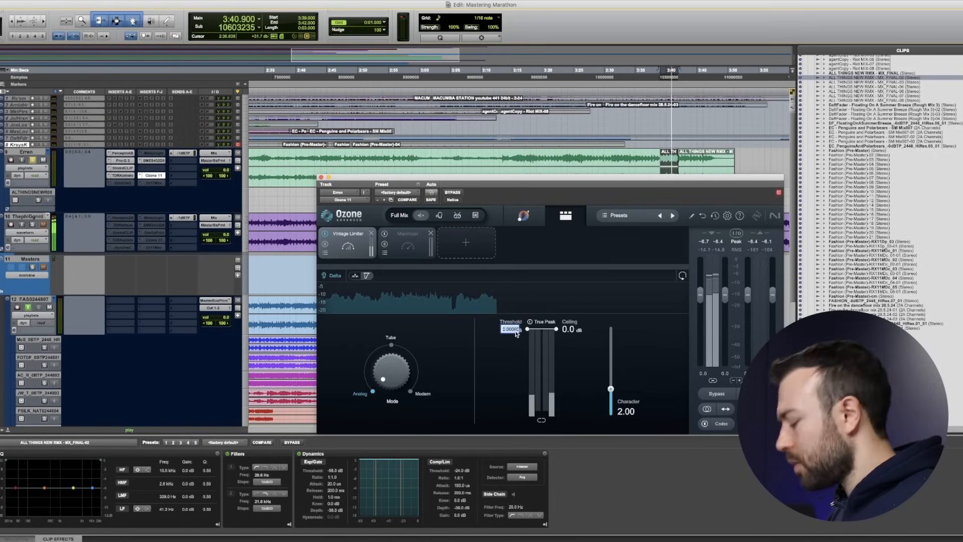
type("-6")
key("Return")
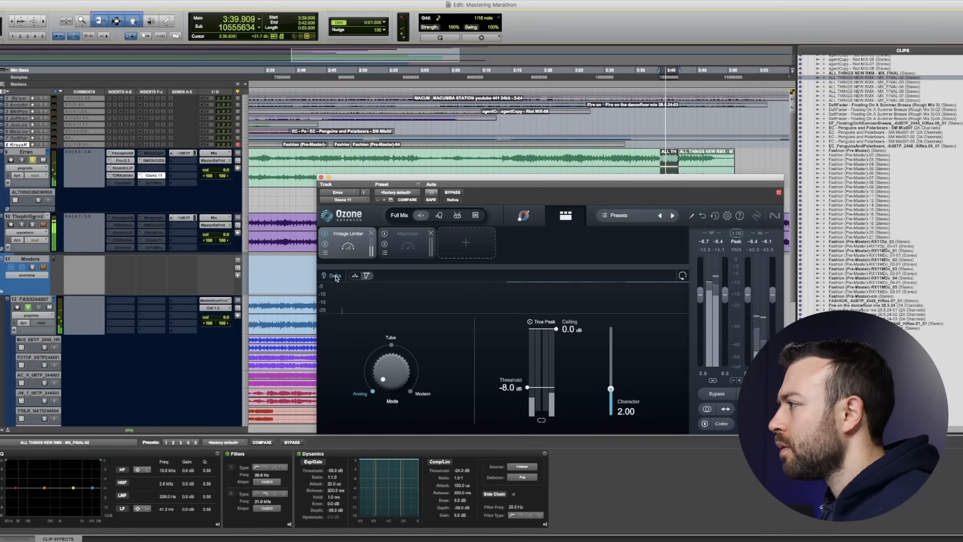
Enable Ozone's Maximizer with delta monitoring, try a gain of 2 dB, and settle on 1.5 dB
left_click(412, 245)
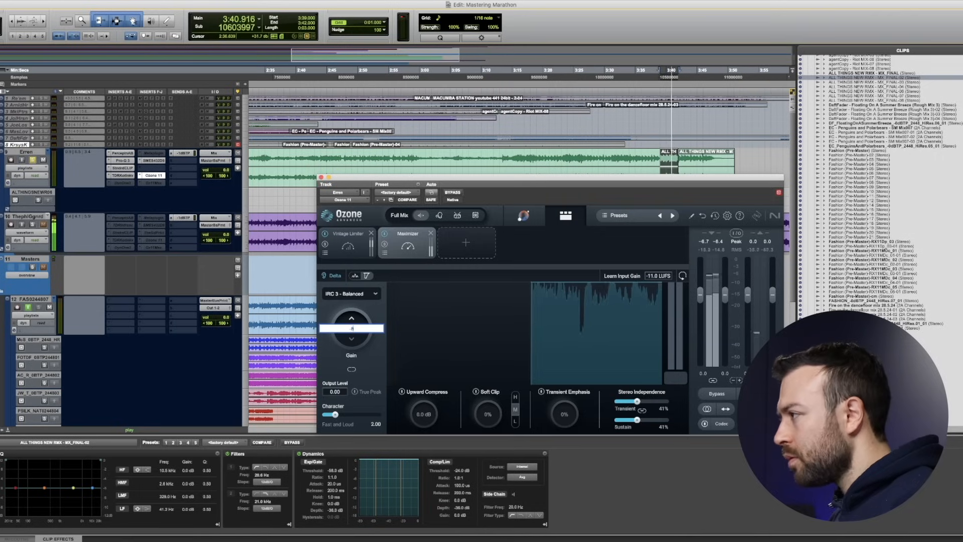
double_click(354, 328)
type("2")
key("Return")
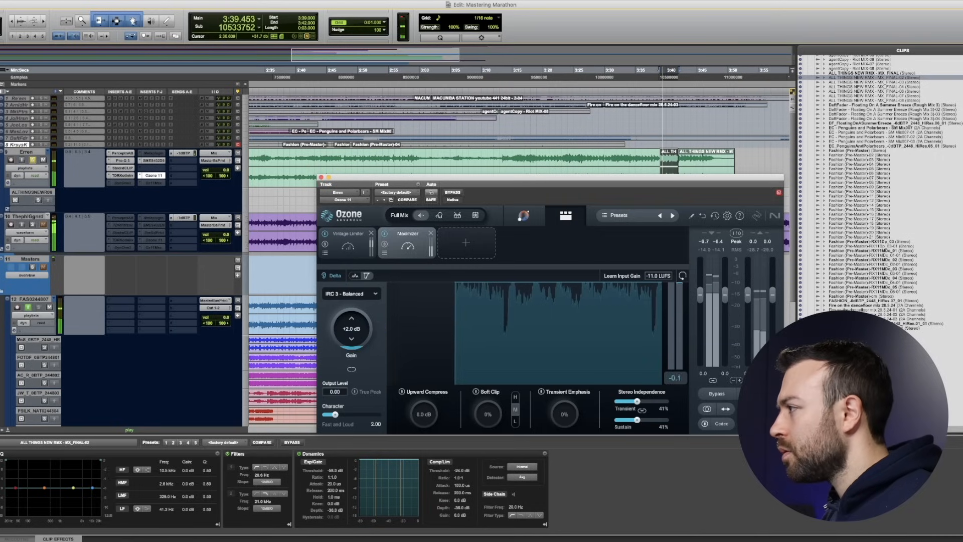
double_click(351, 330)
type("1.5")
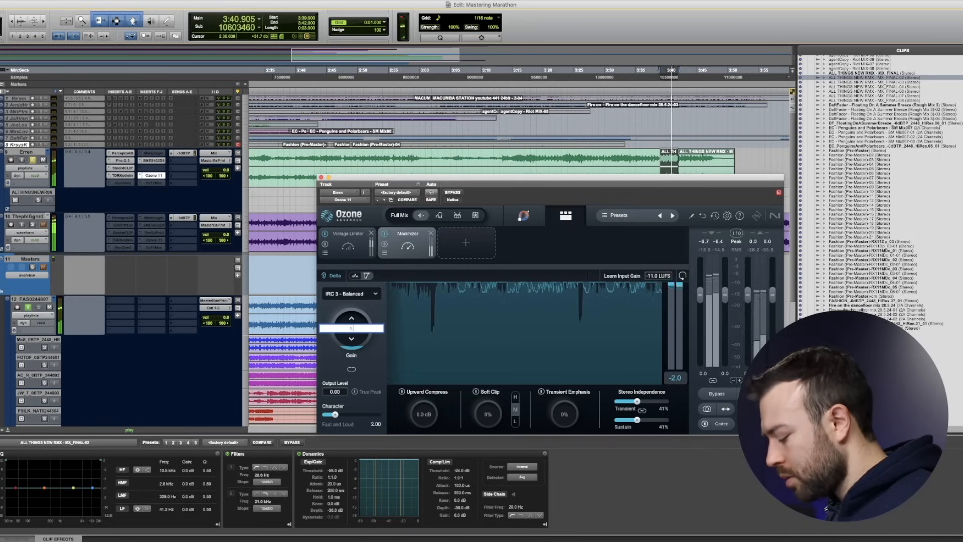
key("Return")
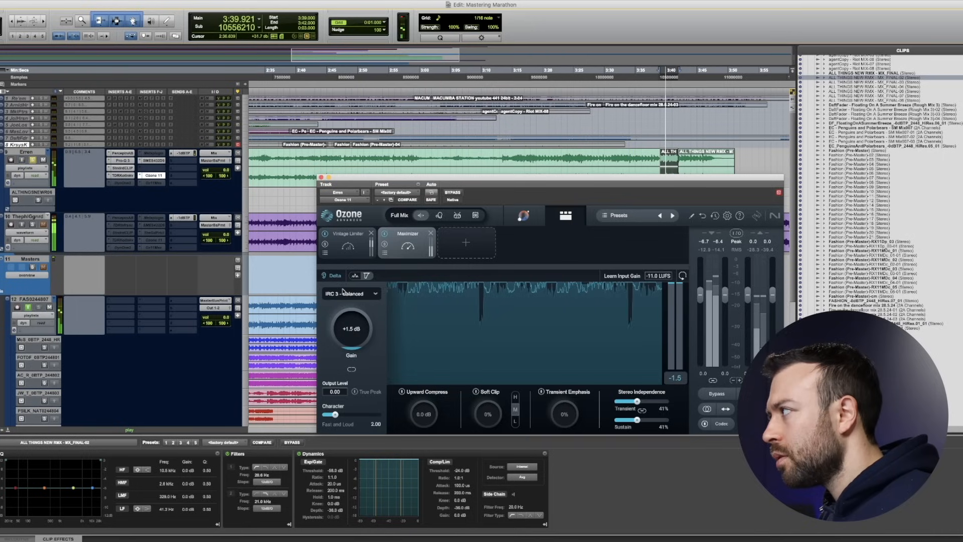
Open Insight 2 on the master track, check the loudness of the looped clip, and stop playback
scroll(128, 326, "down", 5)
left_click(128, 366)
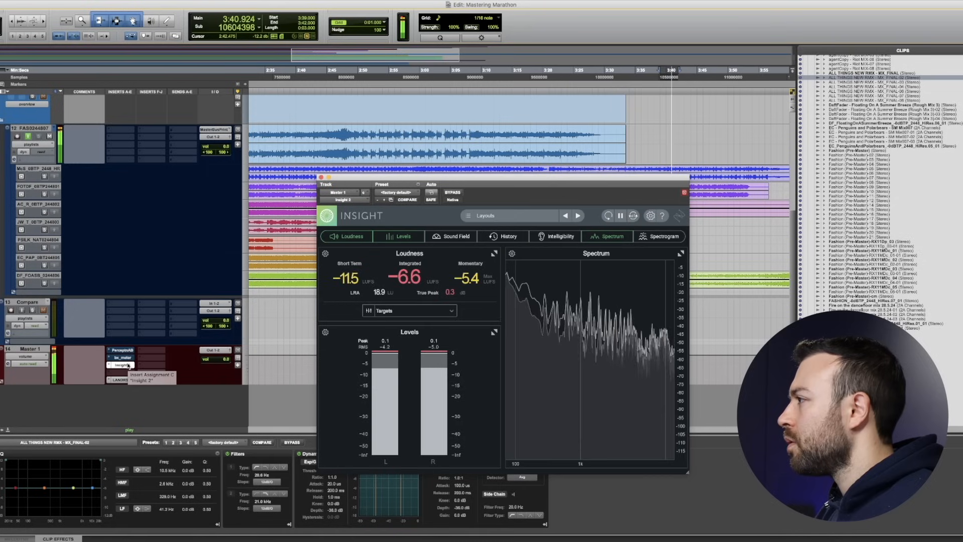
scroll(75, 264, "up", 5)
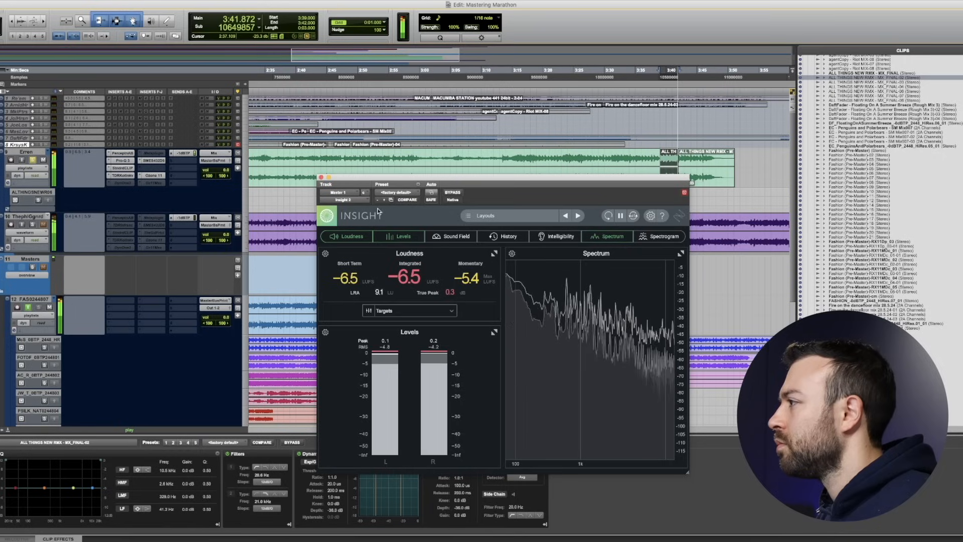
key("space")
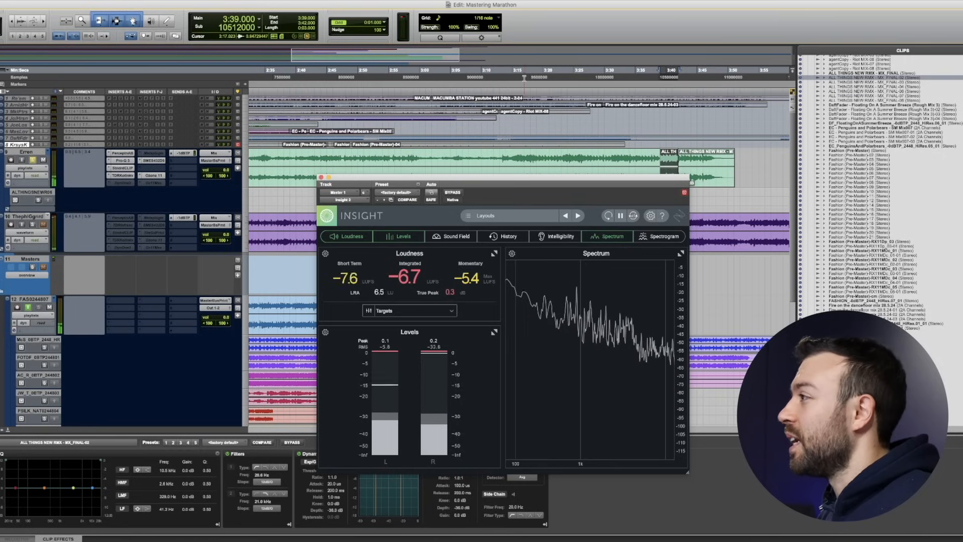
Move the Insight window aside and check the song's loudness while playing from 3:17.023 and from 2:46.366
left_click(525, 109)
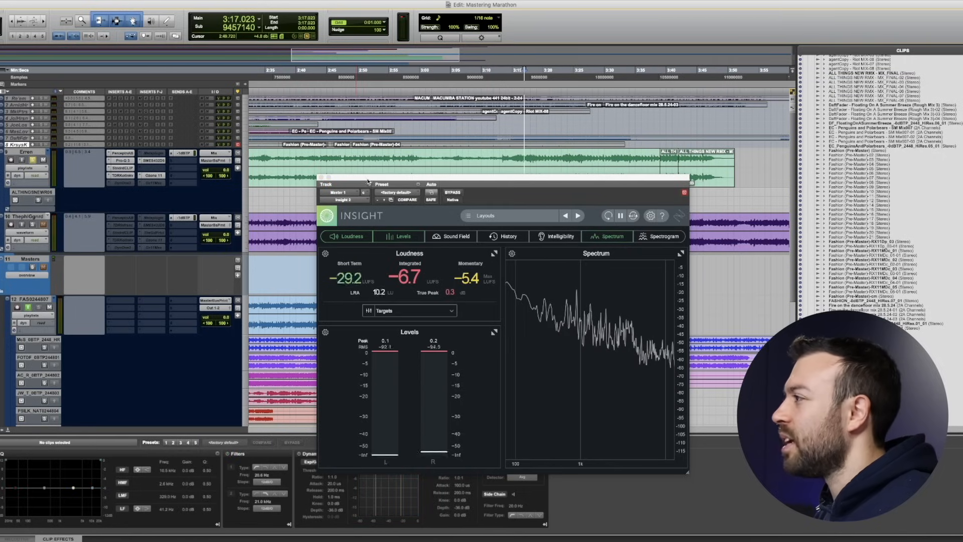
left_click_drag(366, 187, 486, 262)
key("space")
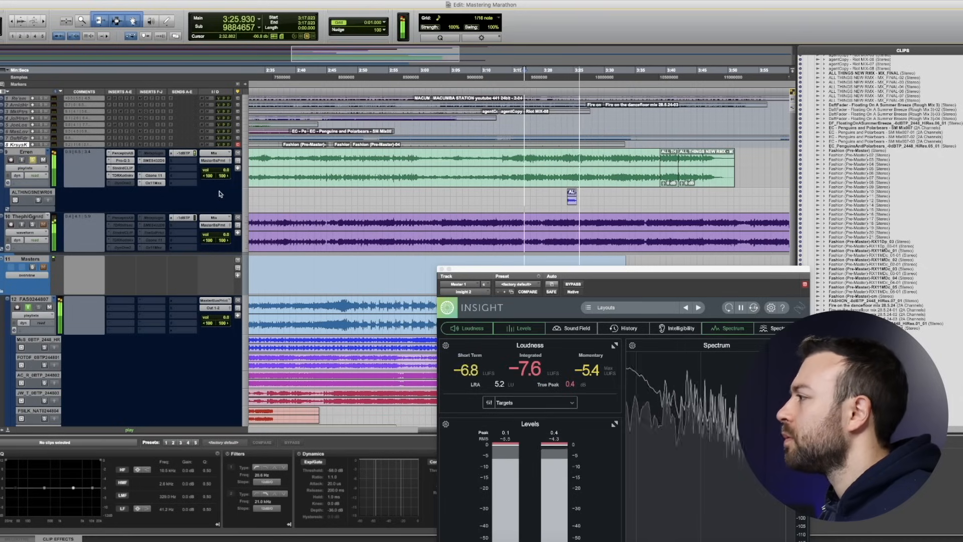
key("space")
left_click(341, 100)
key("space")
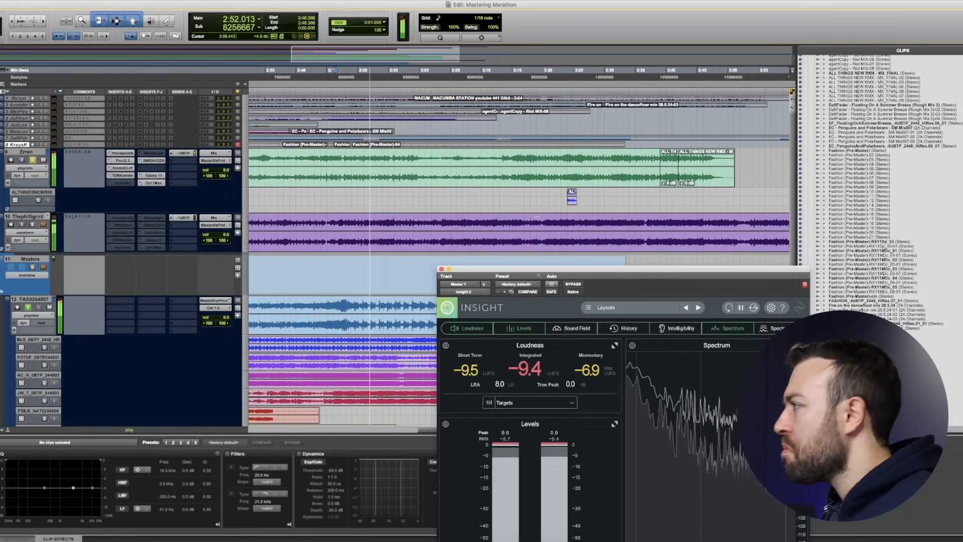
Play the clip at 3:39.000, reset Perception AB's loudness readings, match the levels again, and switch to the post signal
left_click(670, 166)
scroll(362, 259, "down", 5)
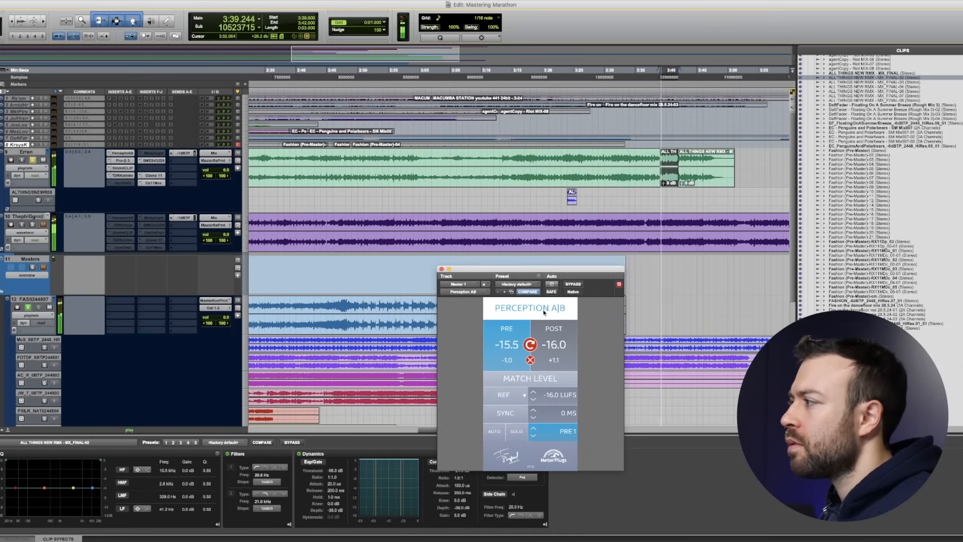
left_click(528, 345)
left_click(527, 346)
left_click(526, 345)
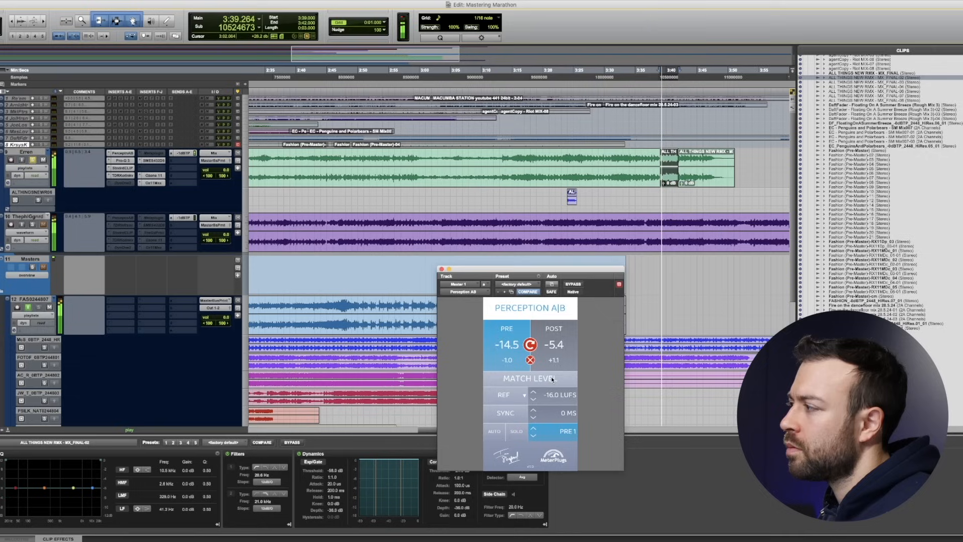
left_click(548, 380)
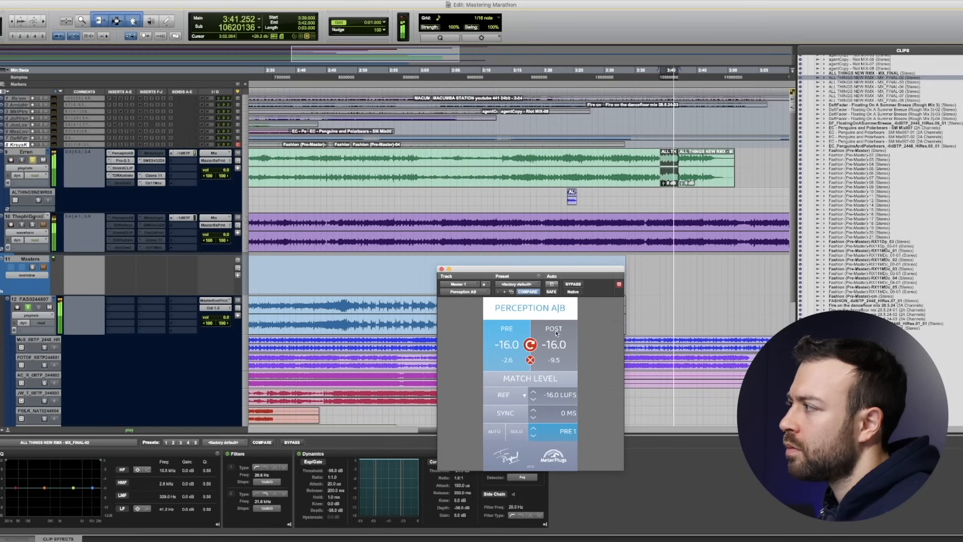
left_click(555, 334)
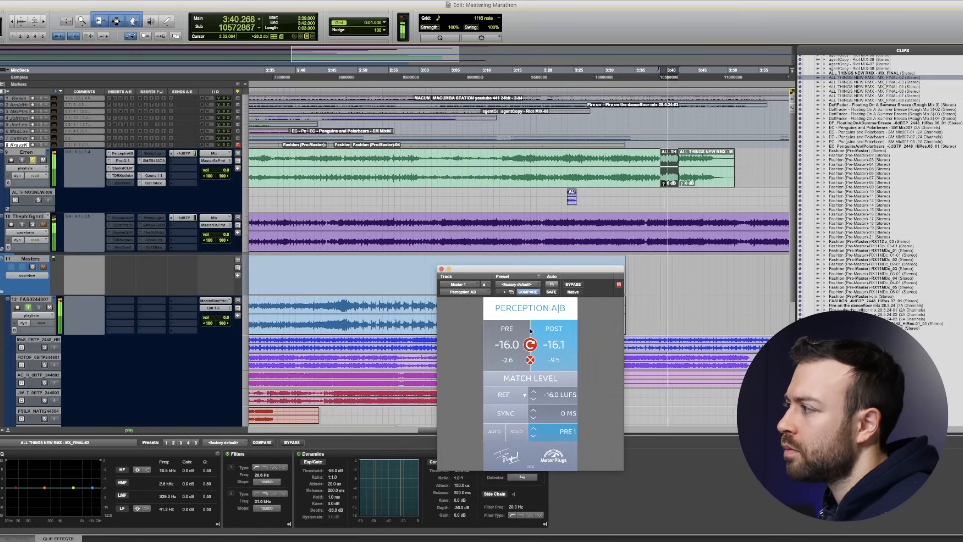
Finish the comparison on Perception AB's pre signal, stop playback, and open Pro-Q 3 on the All Things New track
left_click(506, 330)
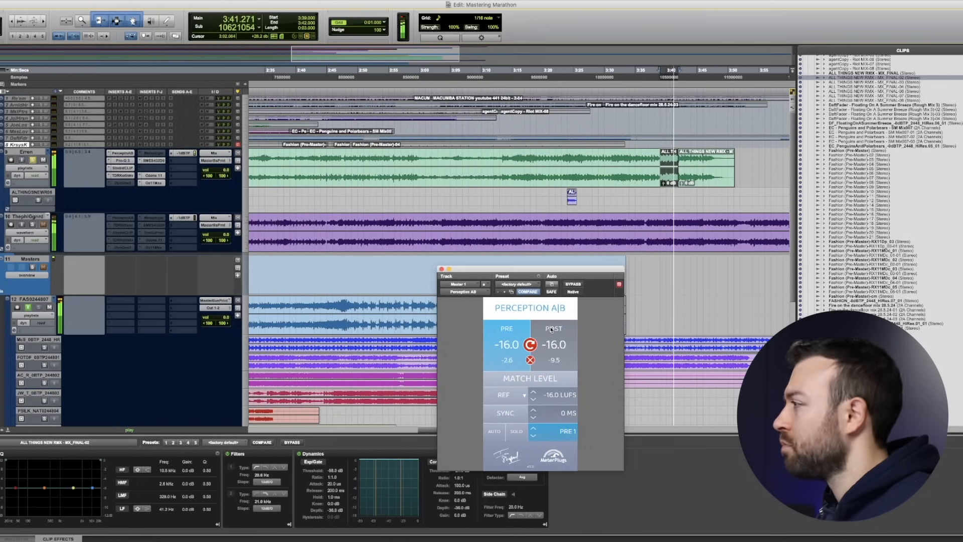
key("space")
left_click(441, 269)
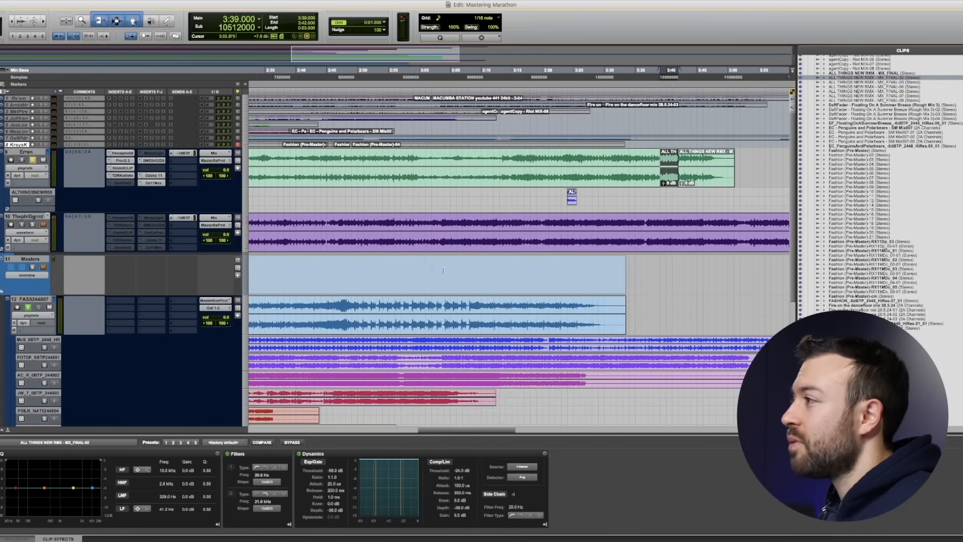
scroll(207, 349, "down", 5)
scroll(436, 245, "up", 5)
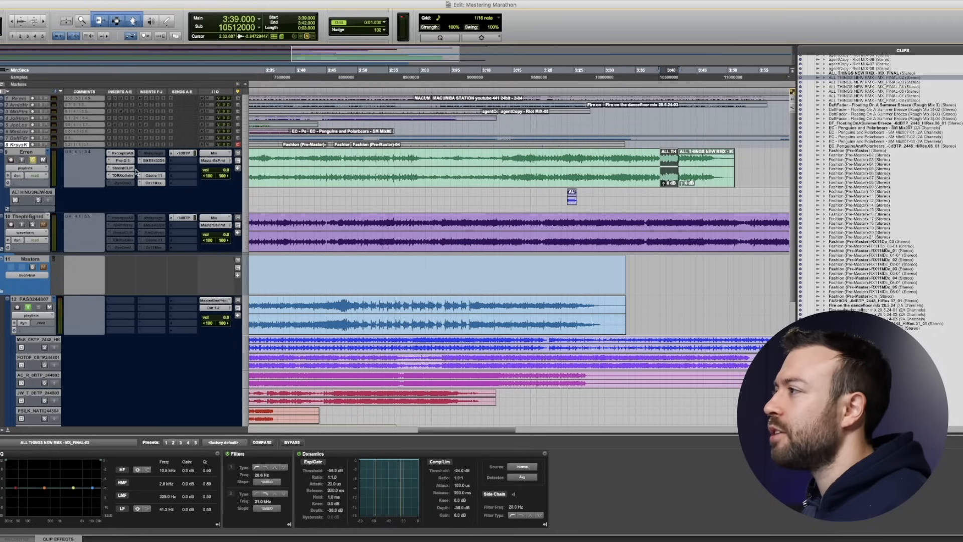
left_click(123, 161)
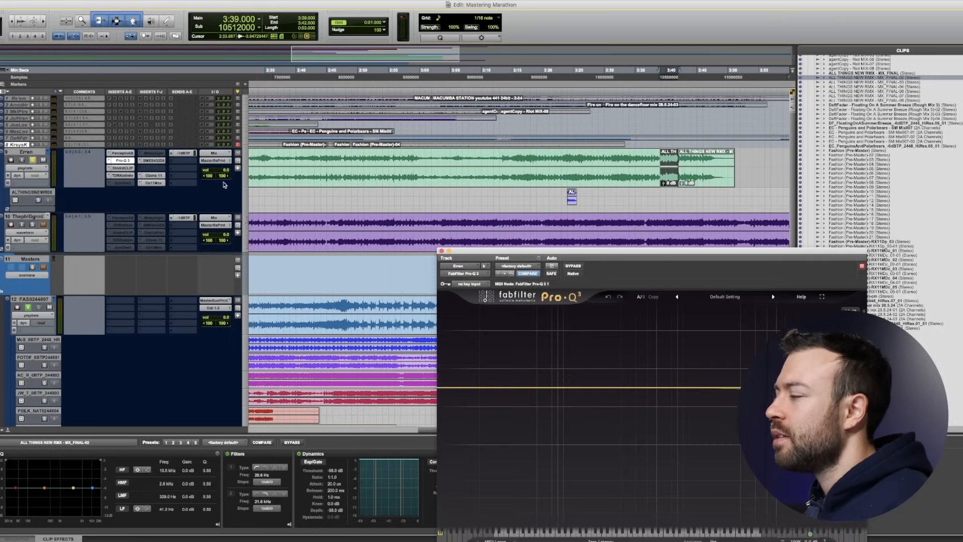
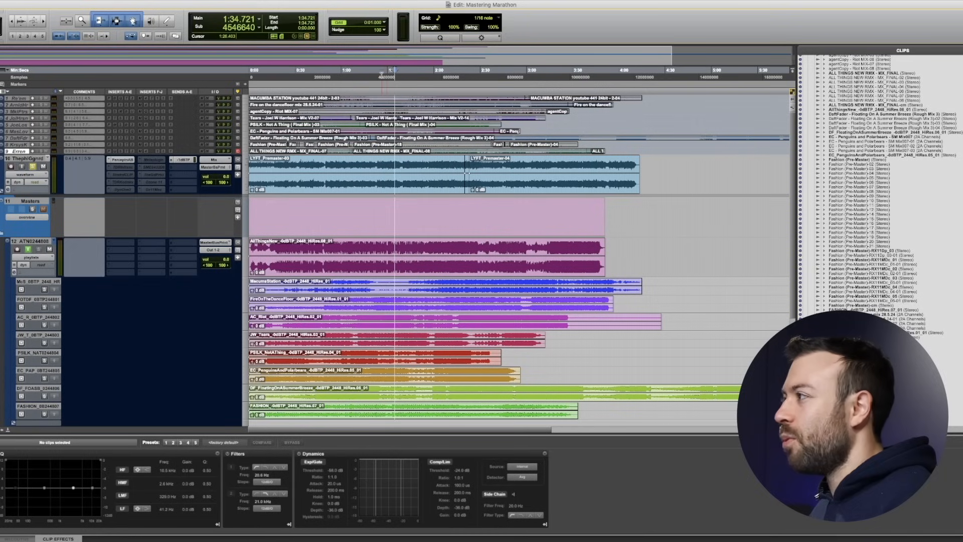
Audition the LYFT premaster from 1:26.135, and solo the printed All Things New master to hear it from 2:22.485
left_click(382, 76)
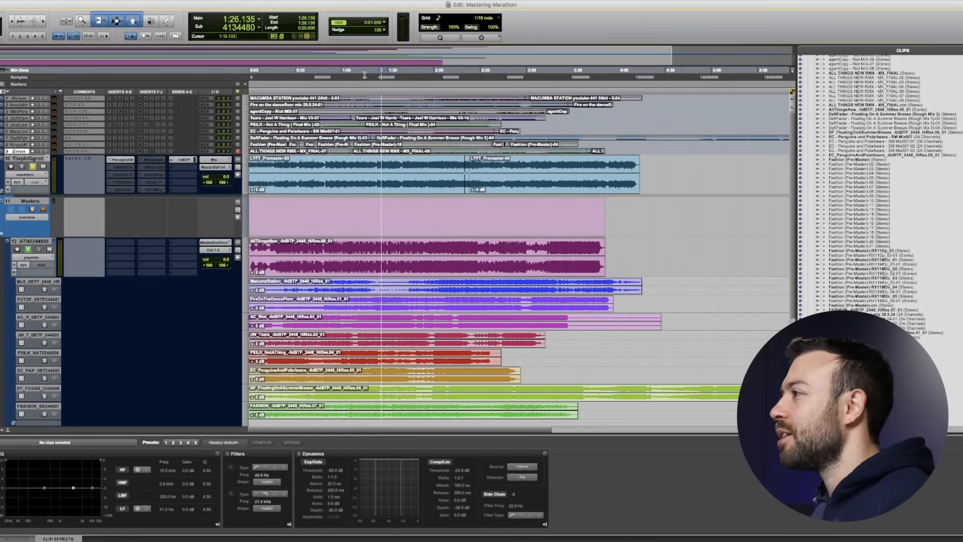
key("space")
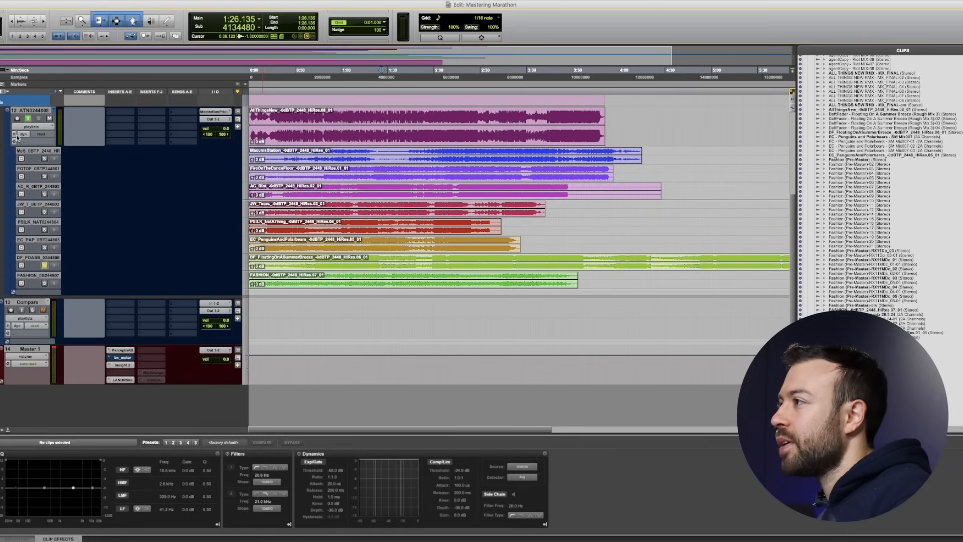
left_click(38, 119)
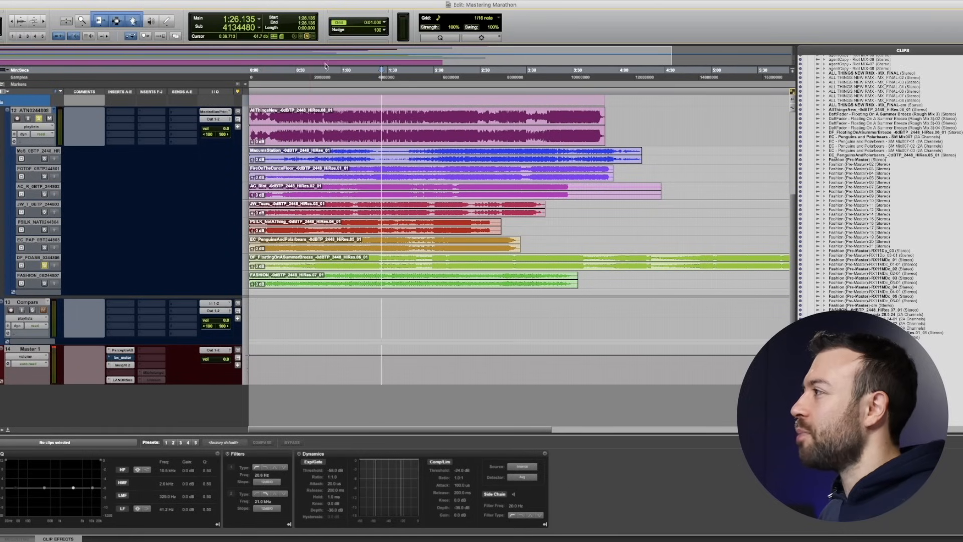
left_click(469, 73)
key("space")
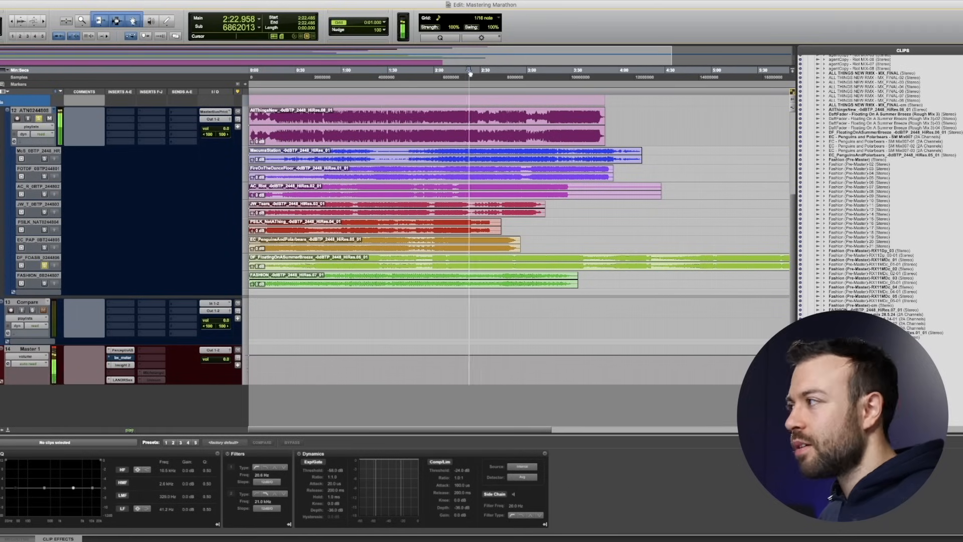
scroll(302, 231, "up", 5)
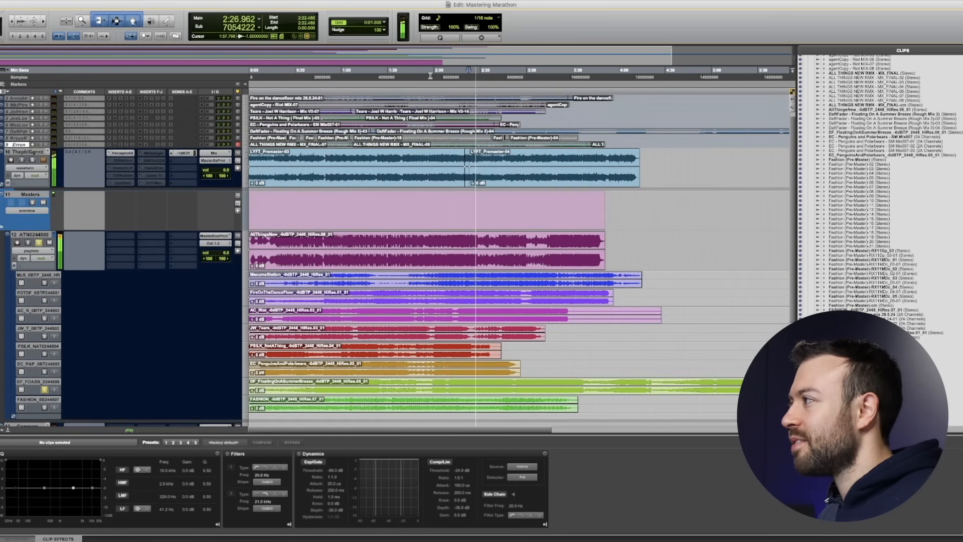
key("space")
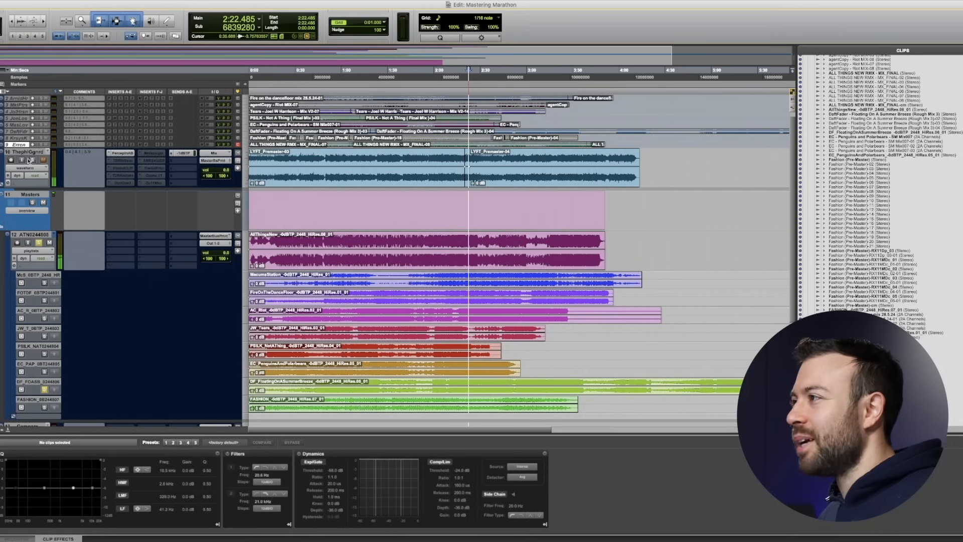
Return to the LYFT premaster track and play it from 1:10.303
scroll(44, 263, "down", 4)
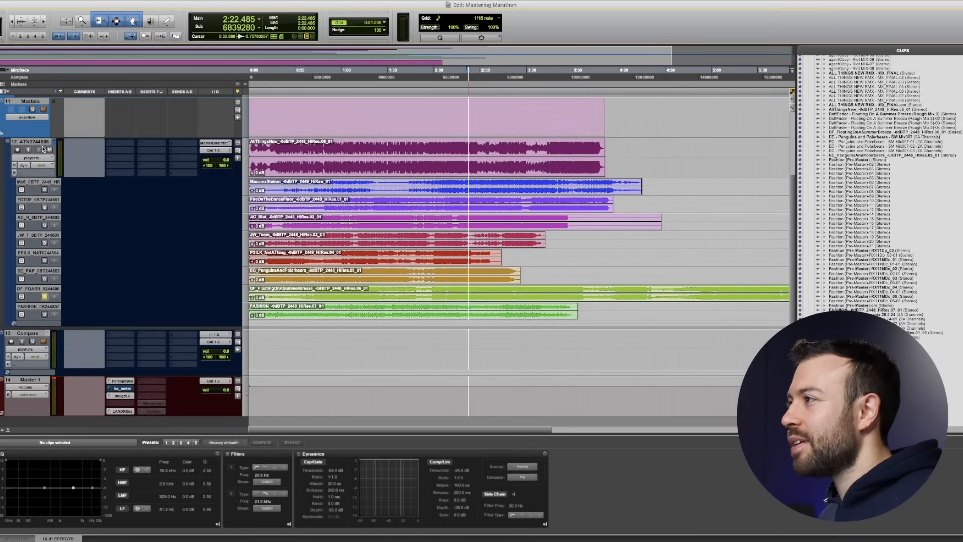
scroll(28, 150, "up", 4)
left_click(358, 80)
key("space")
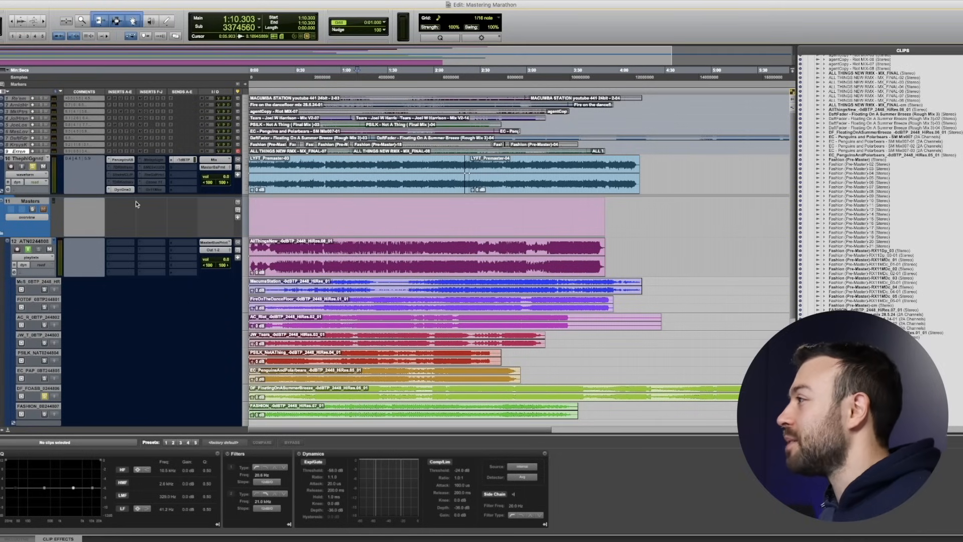
Play the LYFT premaster between 1:43.308 and 2:20.606 and set all of DynOne's band thresholds to -36 dBFS
left_click_drag(408, 83, 466, 81)
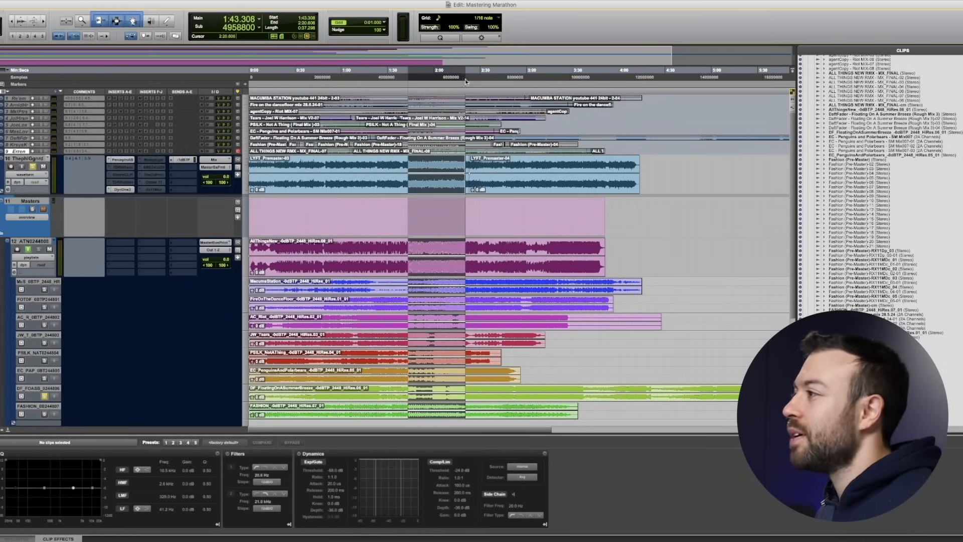
left_click(122, 190)
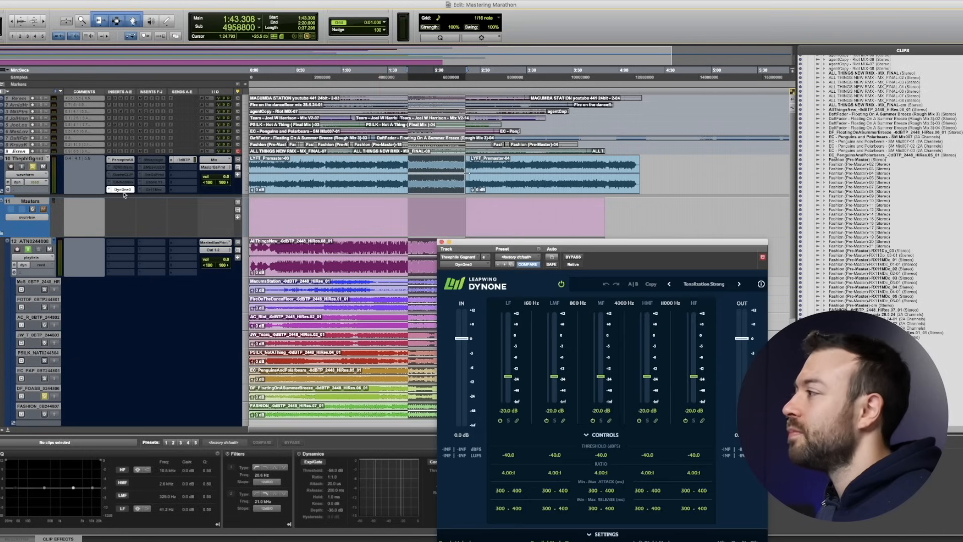
key("space")
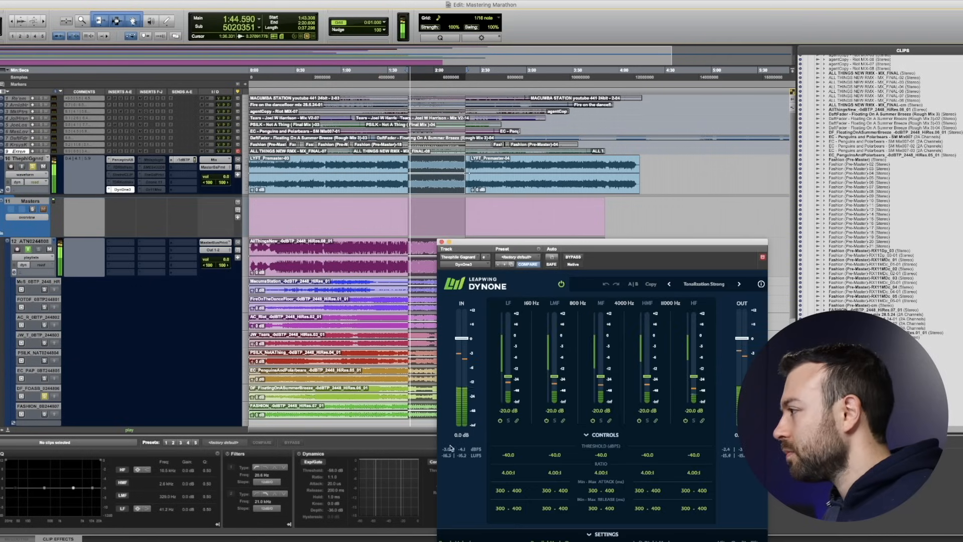
left_click(508, 455)
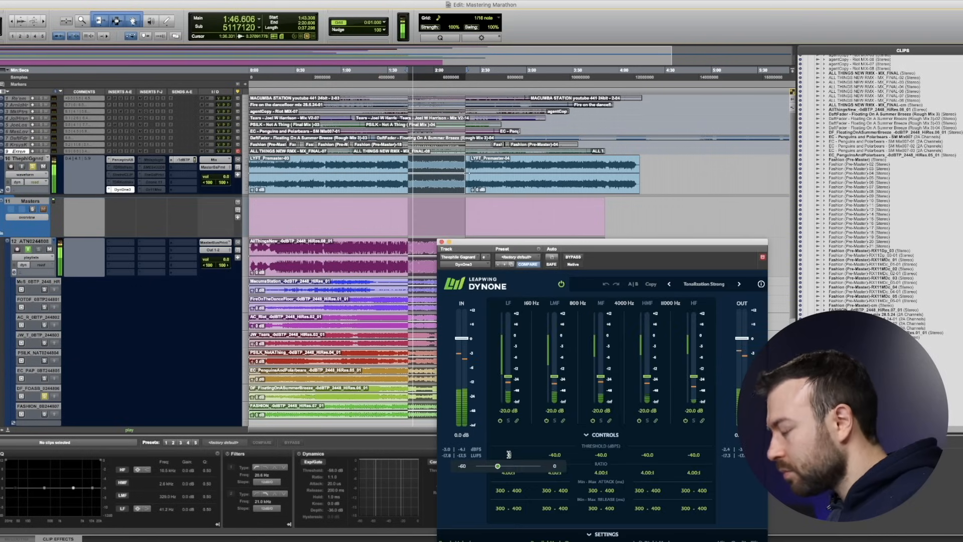
type("-36")
key("Return")
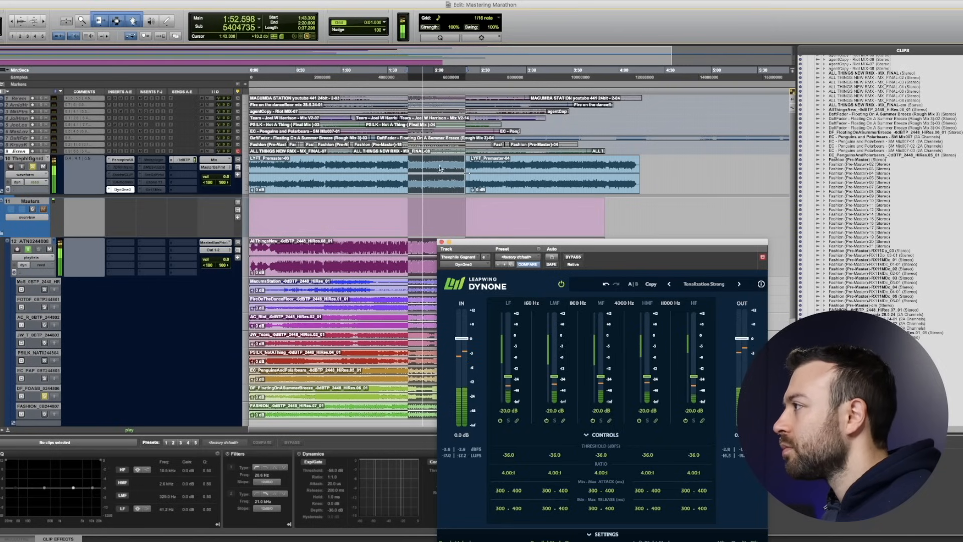
Set all DynOne thresholds to -35 dBFS while playing from 1:59.408, and move the plug-in up one insert slot
left_click(432, 76)
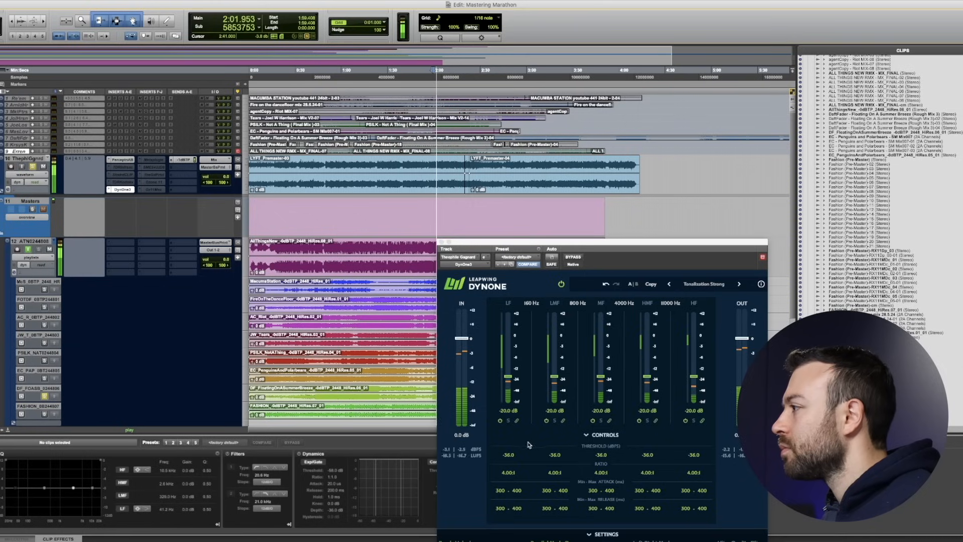
left_click(510, 454)
type("-35")
key("Return")
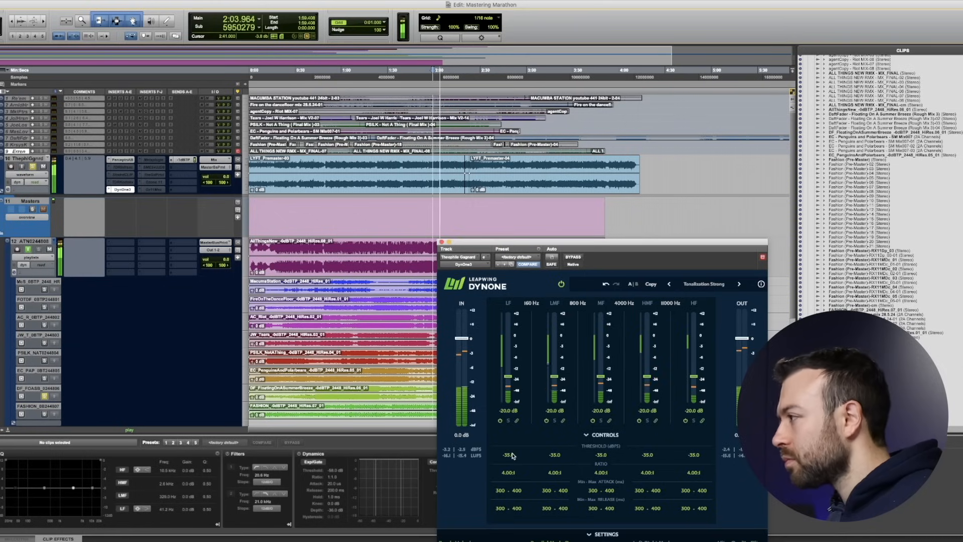
mouse_move(120, 191)
left_mouse_down()
mouse_move(118, 171)
mouse_move(117, 190)
mouse_move(125, 184)
mouse_move(128, 198)
left_mouse_up()
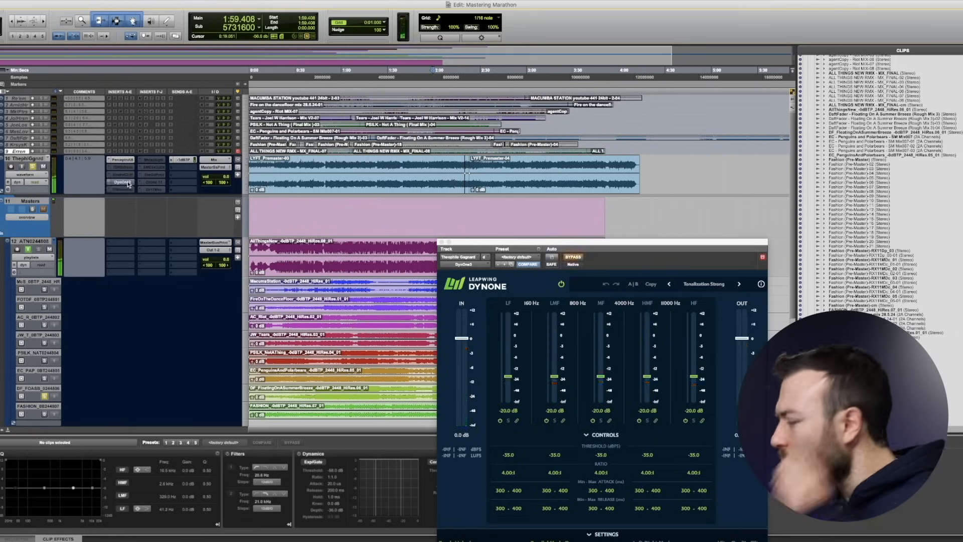
Switch to RX and bring up the LYFT premaster file to inspect its waveform
key("super+Tab")
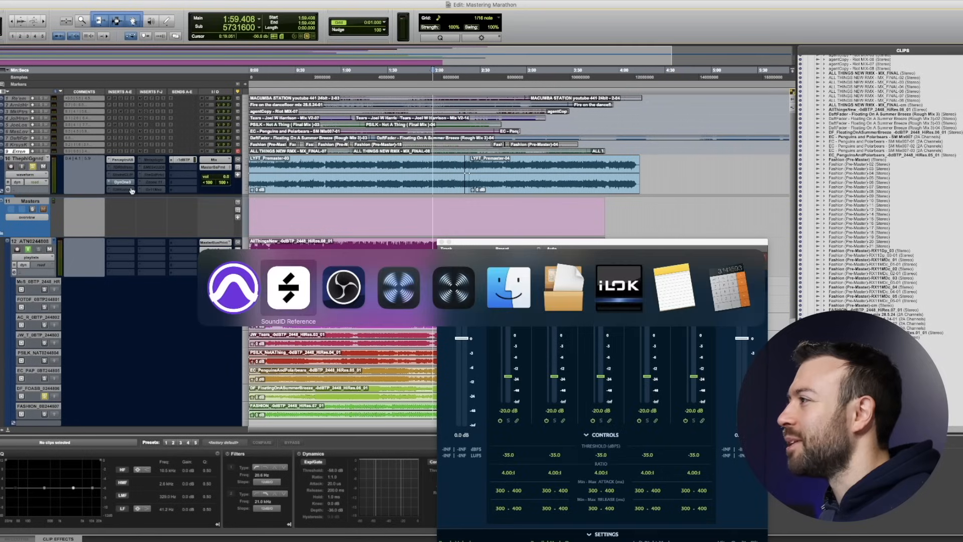
key("super+Tab")
key("super+Tab")
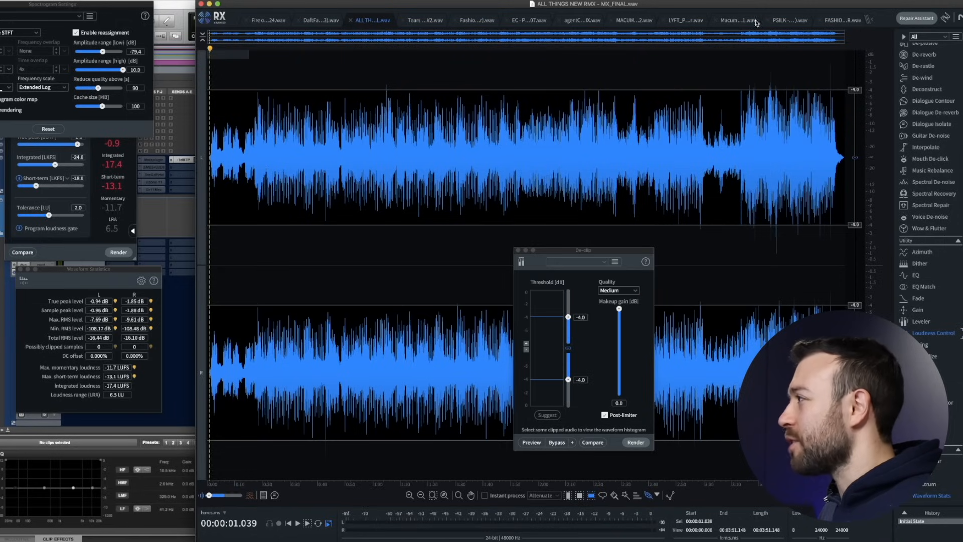
left_click(687, 19)
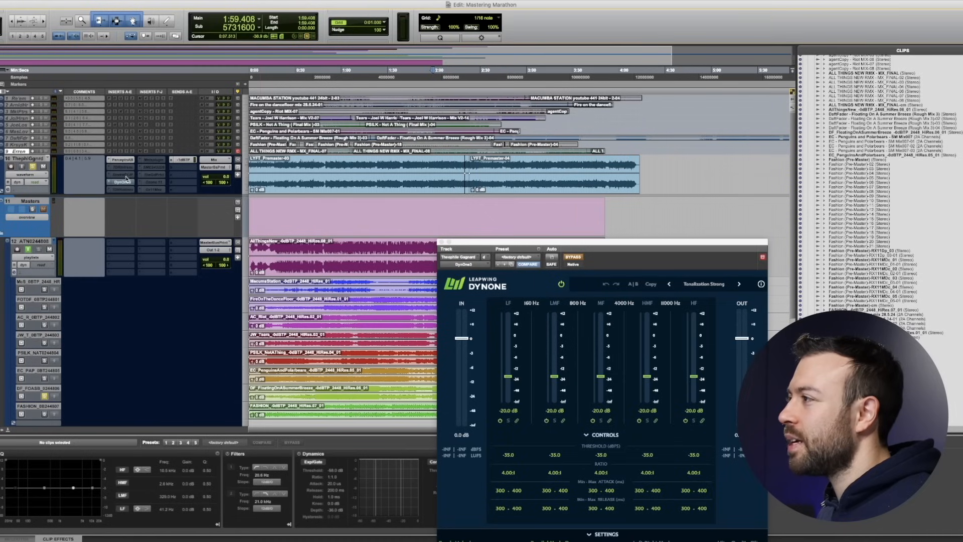
Insert StandardCLIP before DynOne, with minimum soft-clip saturation, clip at -4 dB and output gain at -2 dB
left_click(127, 178)
left_click(153, 185)
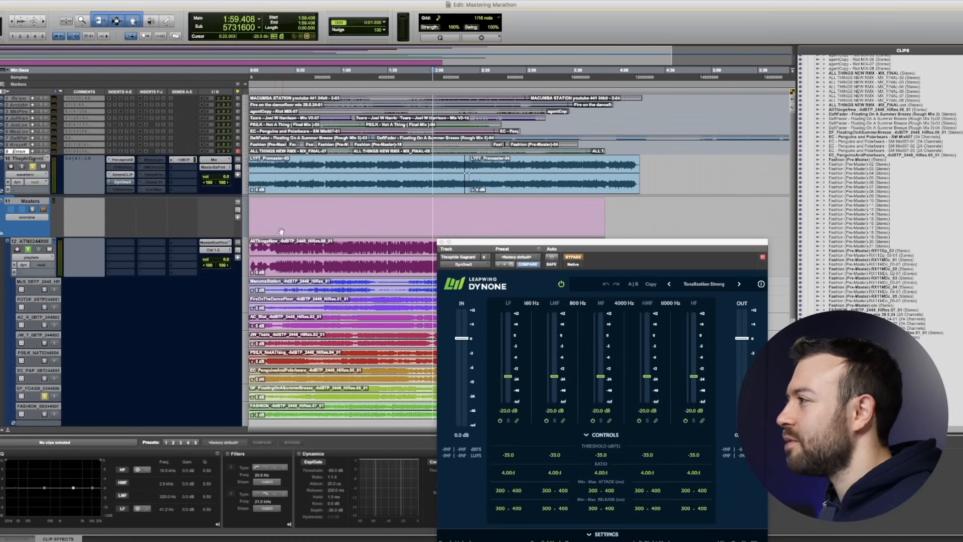
left_click(122, 175)
left_click_drag(578, 388, 576, 391)
left_click_drag(516, 359, 518, 370)
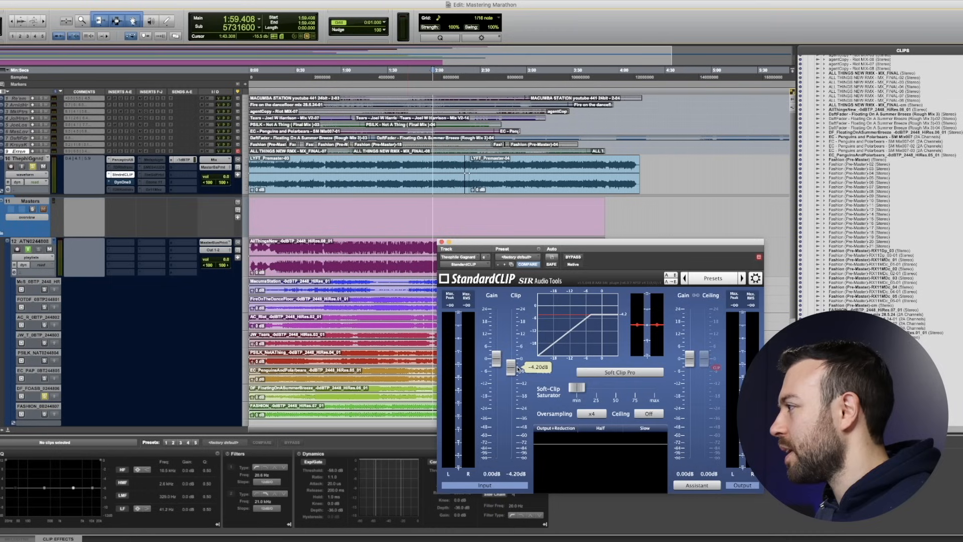
left_click_drag(689, 361, 688, 366)
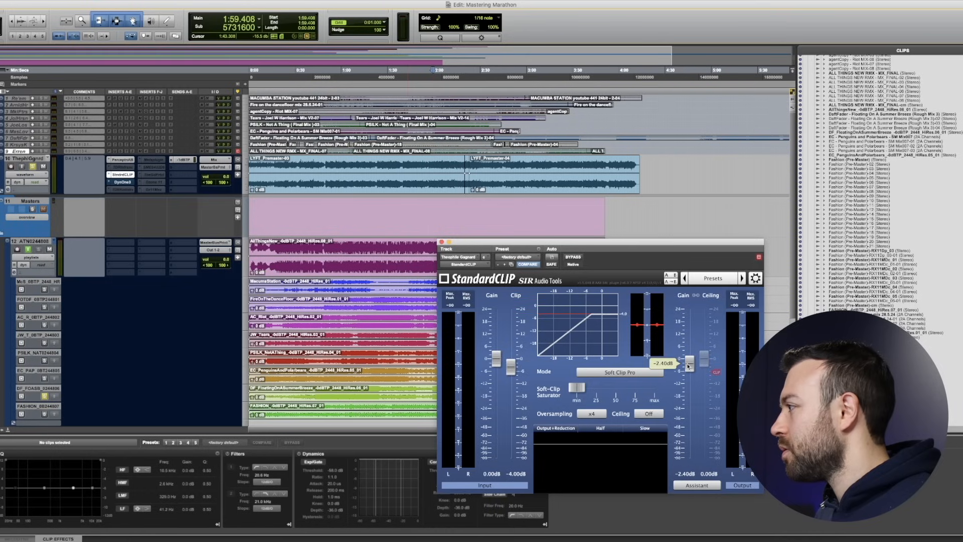
Play the song with DynOne active again, reopen its window, and select the 1:57.530 to 2:15.508 section for playback
key("space")
left_click(120, 183)
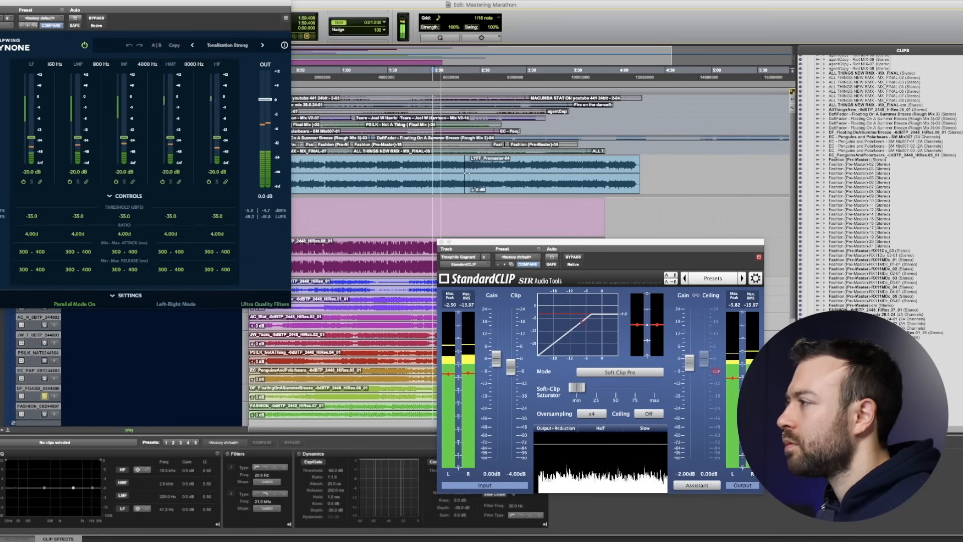
key("super+w")
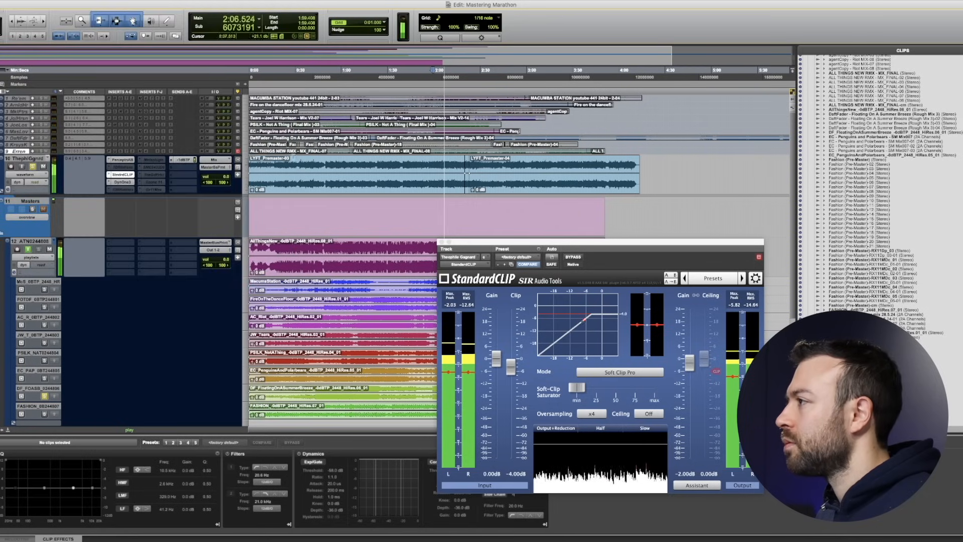
left_click(122, 182)
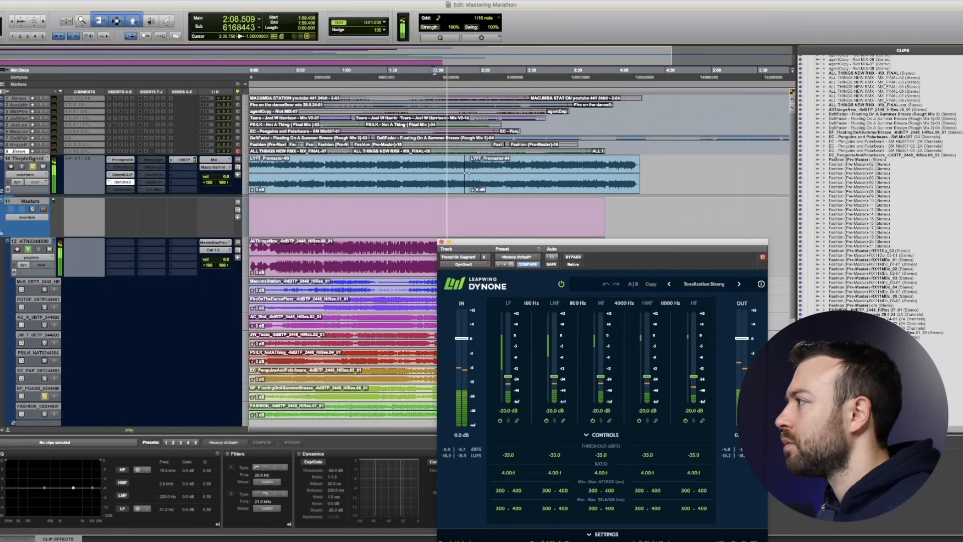
left_click_drag(432, 71, 457, 73)
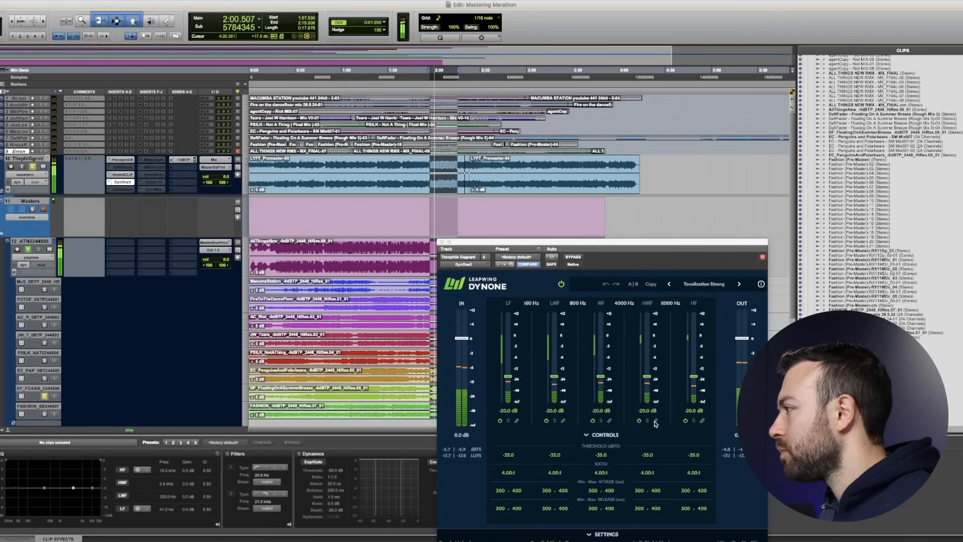
Set the DynOne thresholds of the HMF and HF bands to -38 dBFS and close the plug-in window
left_click(655, 421)
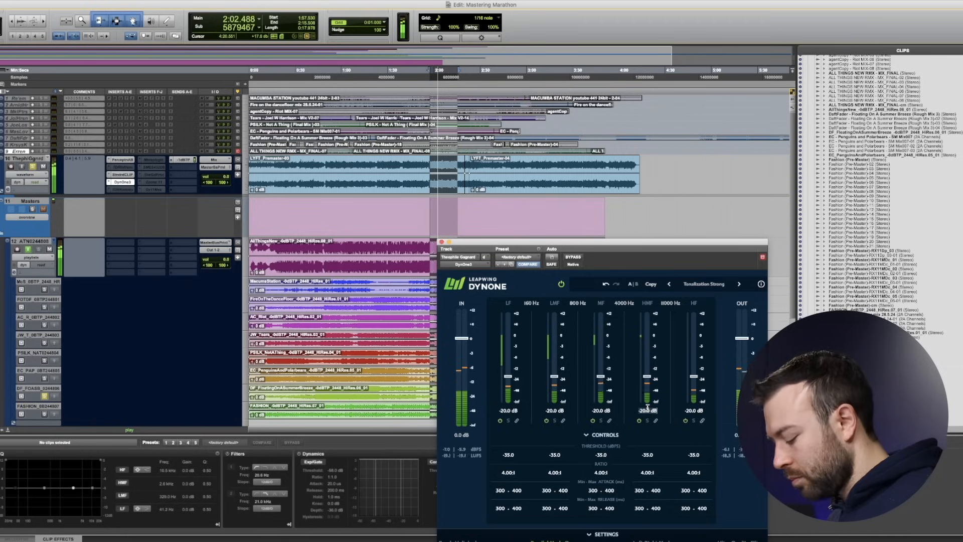
left_click(644, 454)
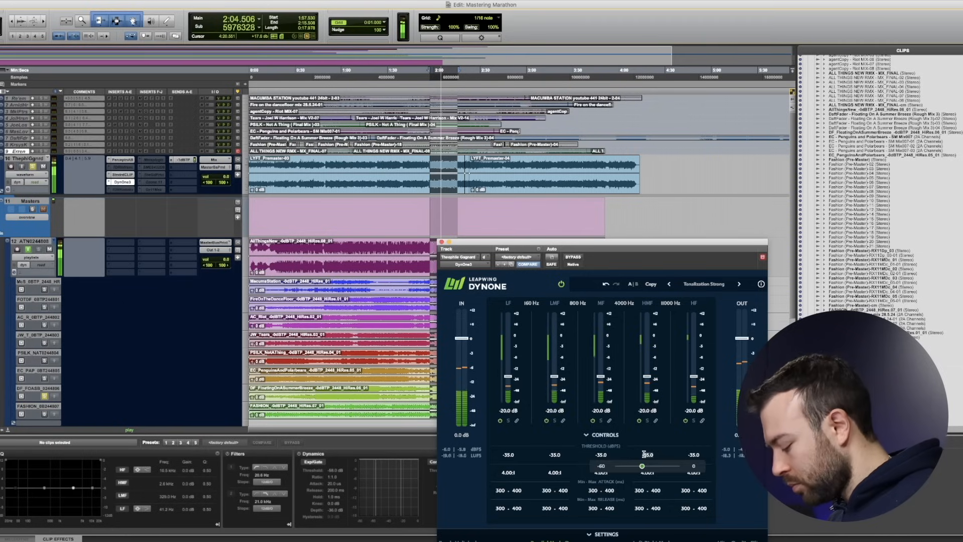
left_click_drag(644, 454, 645, 456)
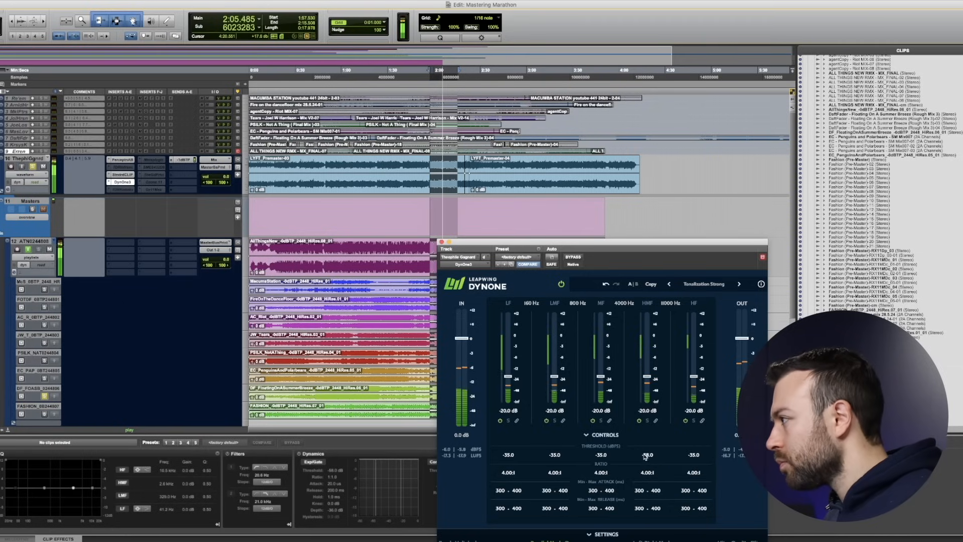
left_click(697, 456)
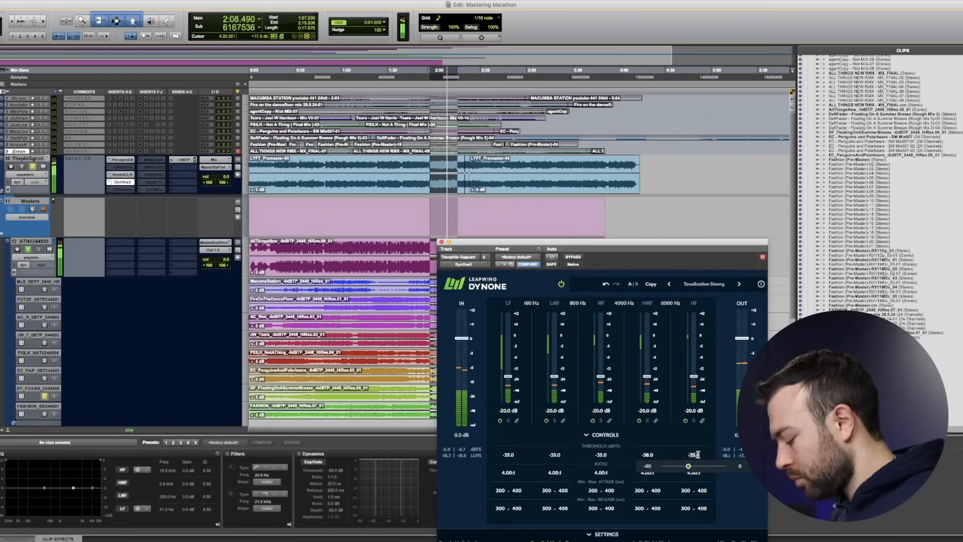
left_click_drag(698, 456, 698, 456)
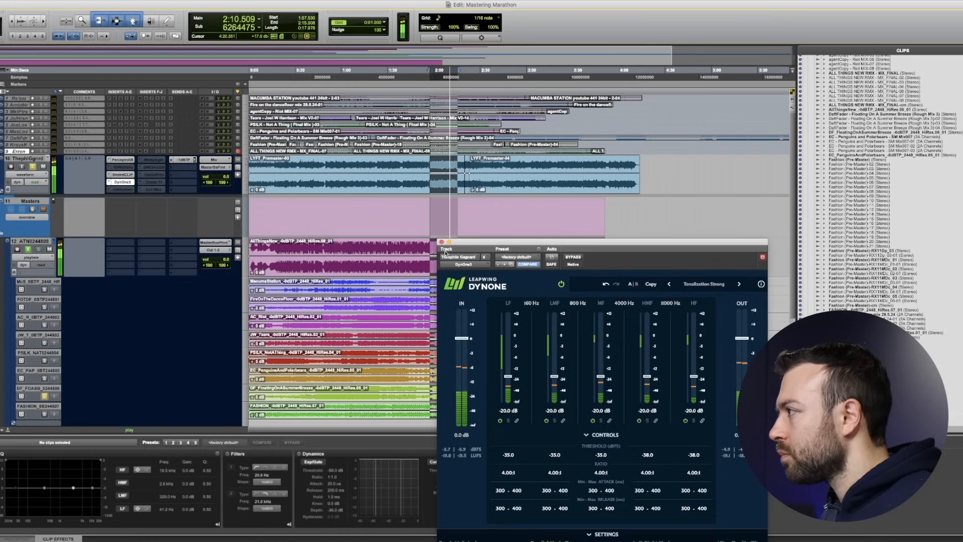
left_click(442, 242)
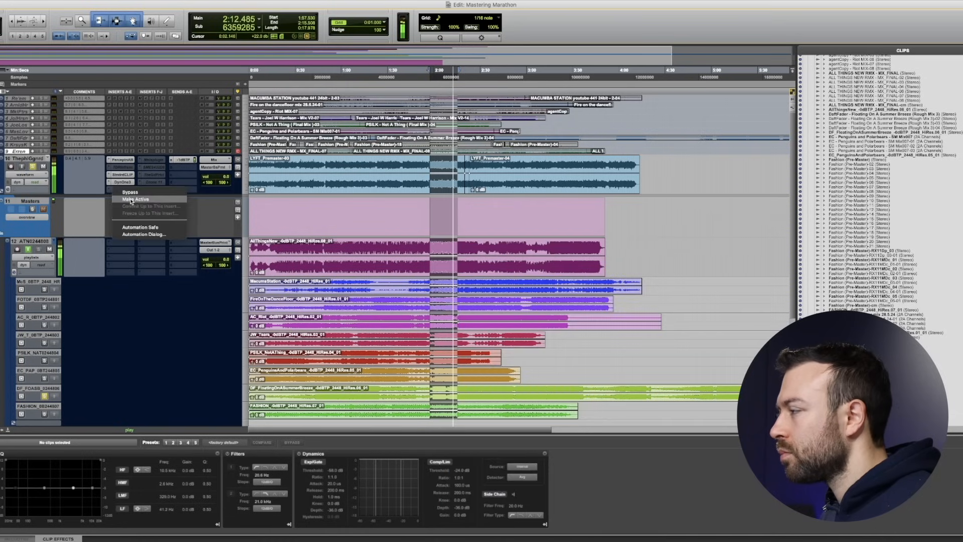
Activate and open the TDR Kotelnikov compressor on the LYFT track, with its threshold at -22 dB
left_click(125, 192)
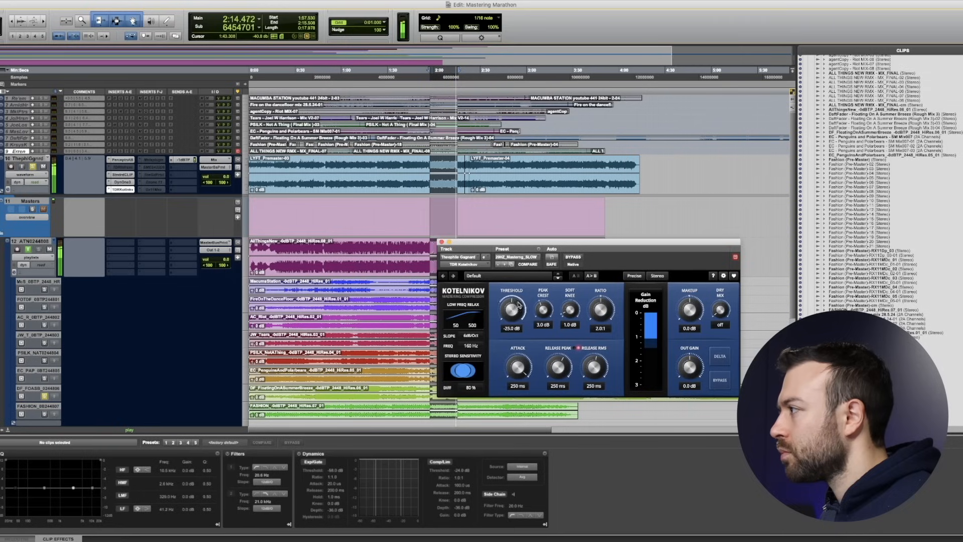
double_click(511, 328)
type("-4")
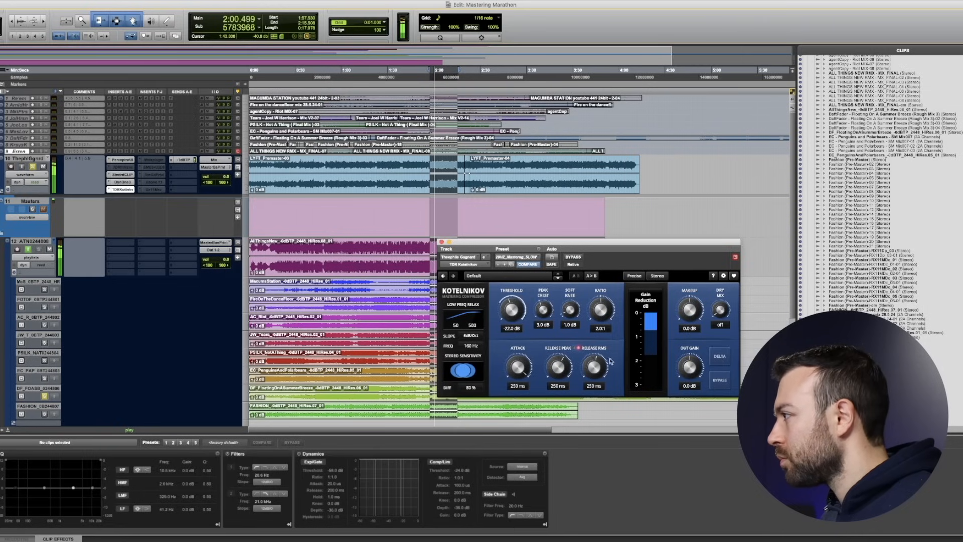
Audition Kotelnikov's delta signal at 2:20.000 and 1:58.671, with peak crest at 2.5 dB and peak release at 74 ms
left_click(719, 357)
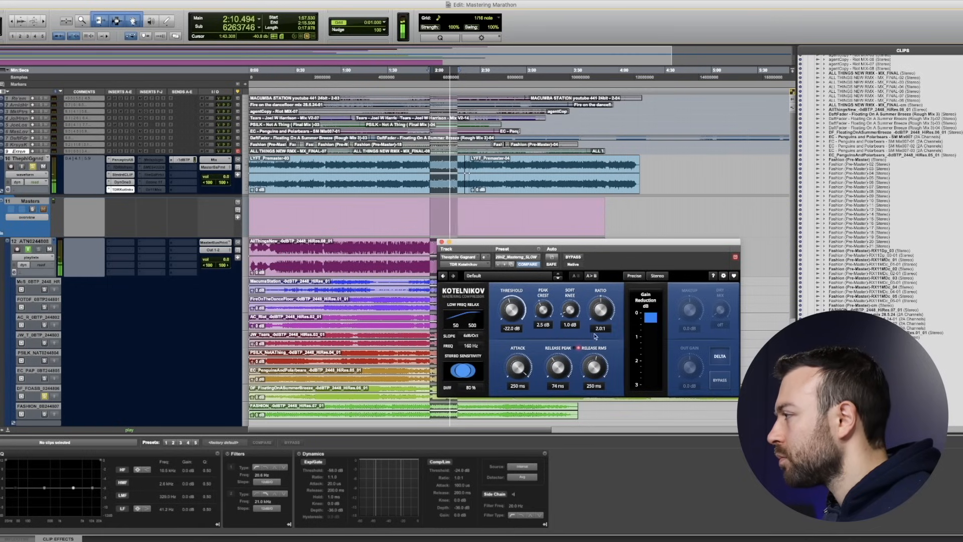
left_click(465, 192)
key("space")
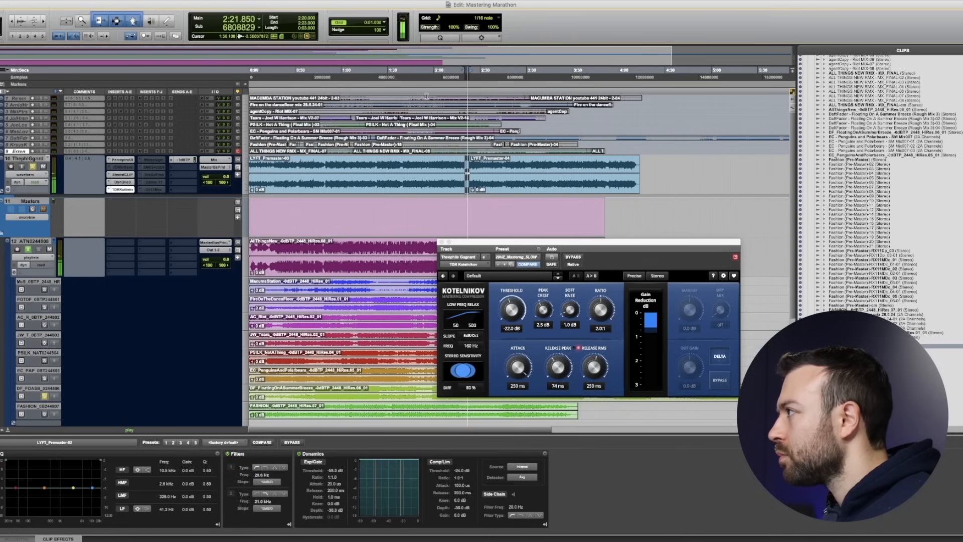
left_click(432, 74)
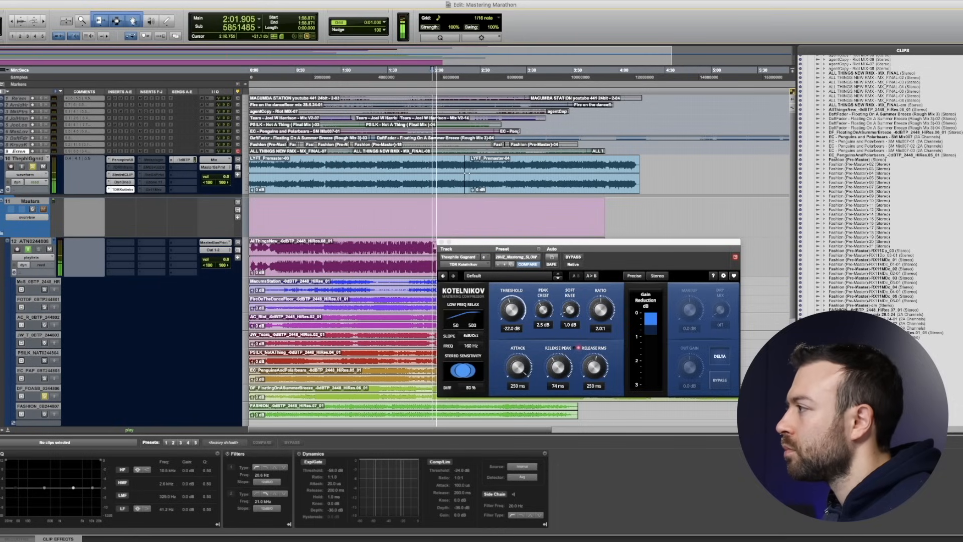
Close the compressor window and bring up Perception AB on the Master 1 track
left_click(441, 241)
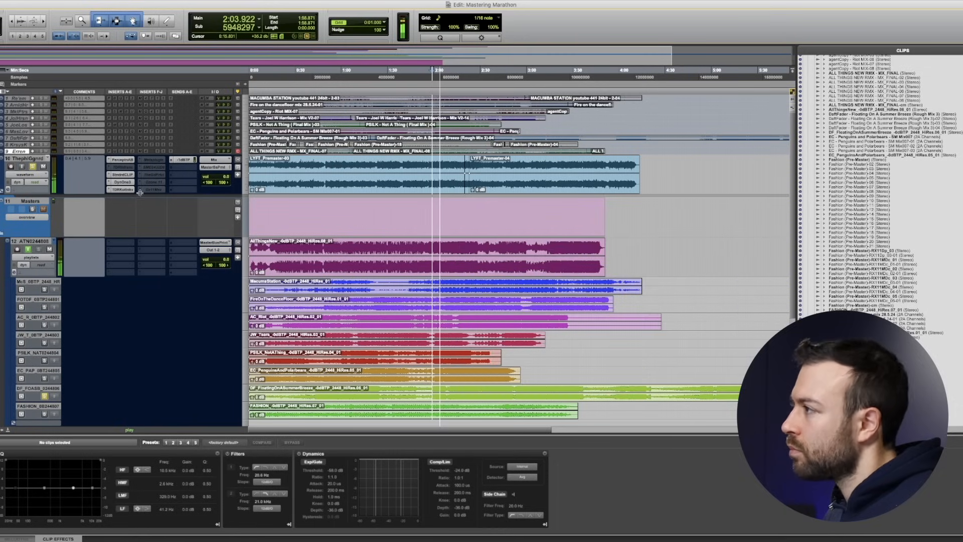
scroll(205, 210, "down", 5)
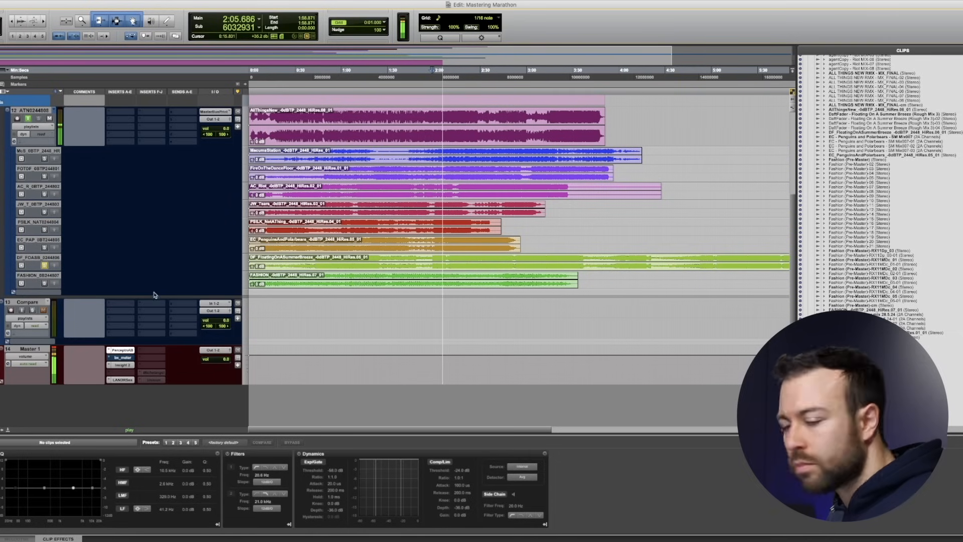
key("ctrl+alt+super+w")
scroll(163, 241, "up", 5)
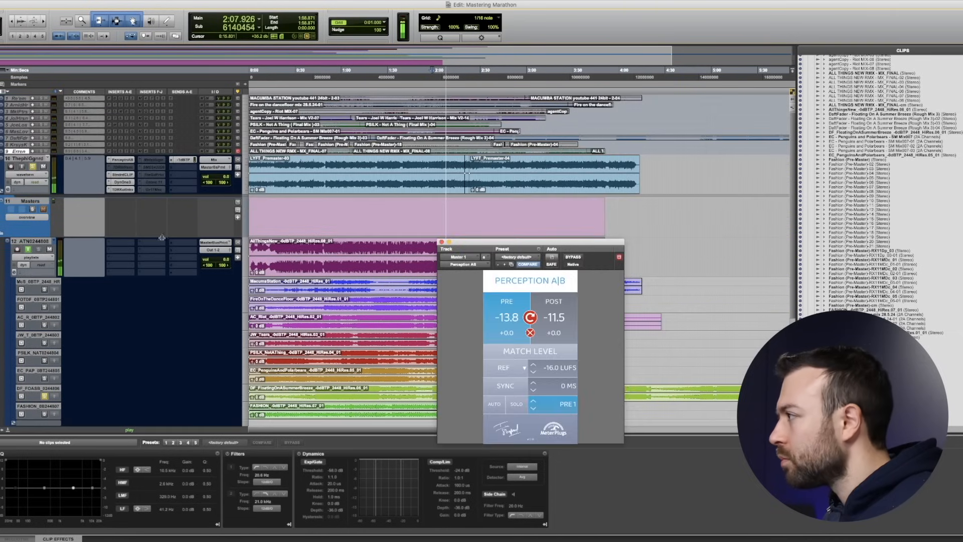
Try to measure and match the pre and post loudness in Perception AB, switching to the post signal
left_click(530, 317)
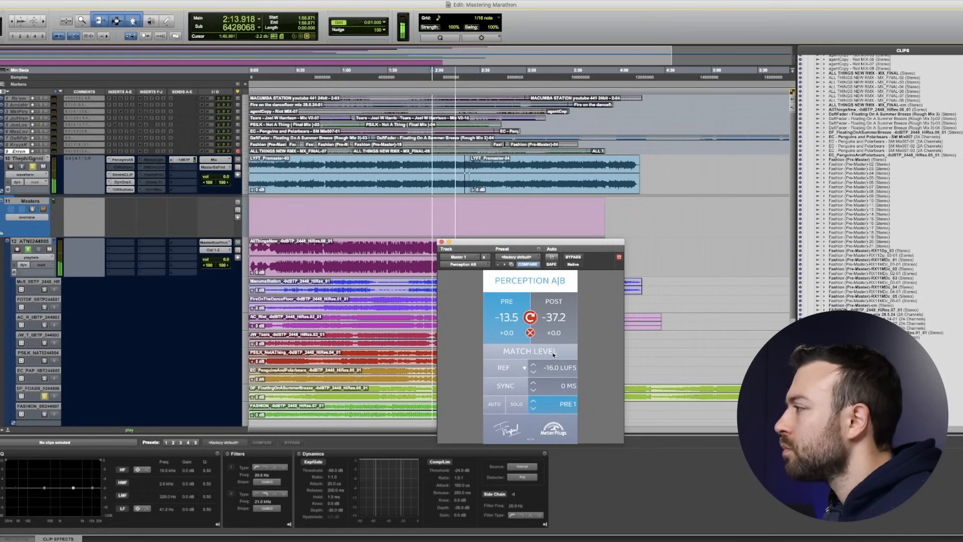
left_click(554, 352)
left_click(555, 312)
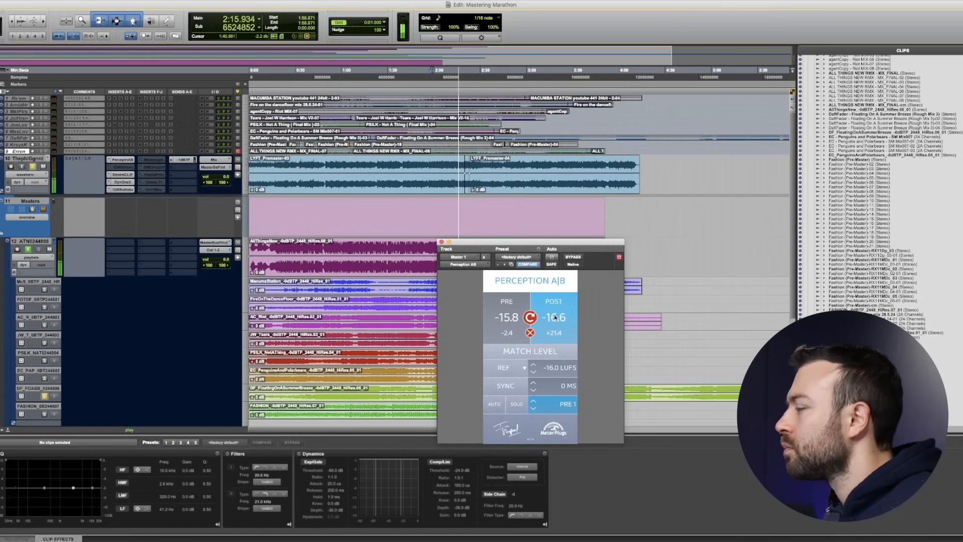
Play from 1:43.845, remeasure the loudness in Perception AB, match the pre and post levels, and monitor the post signal
left_click(409, 70)
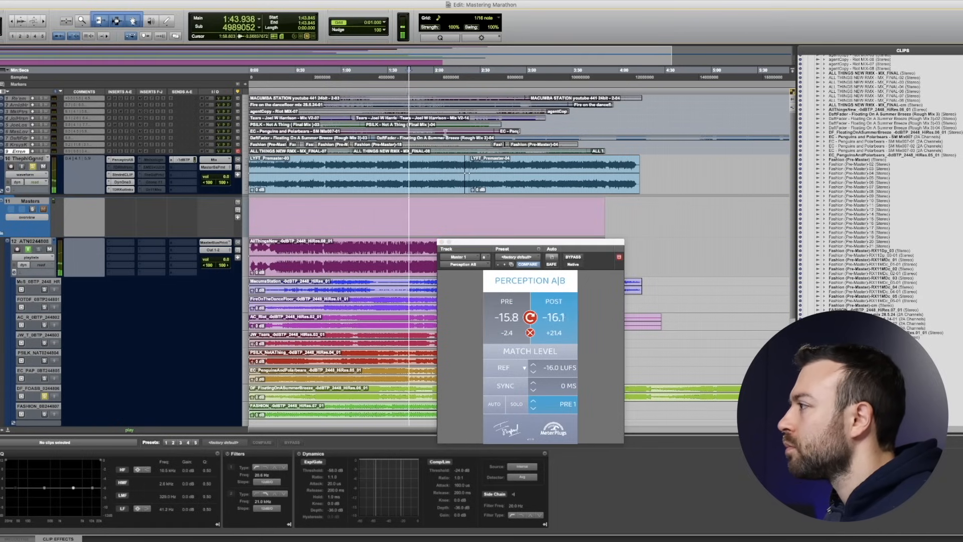
left_click(507, 313)
left_click(561, 309)
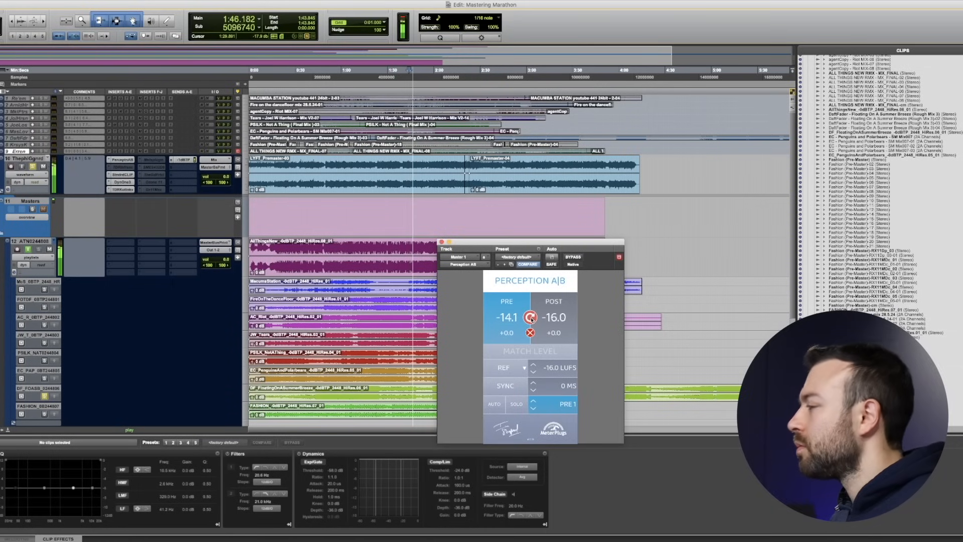
left_click(551, 353)
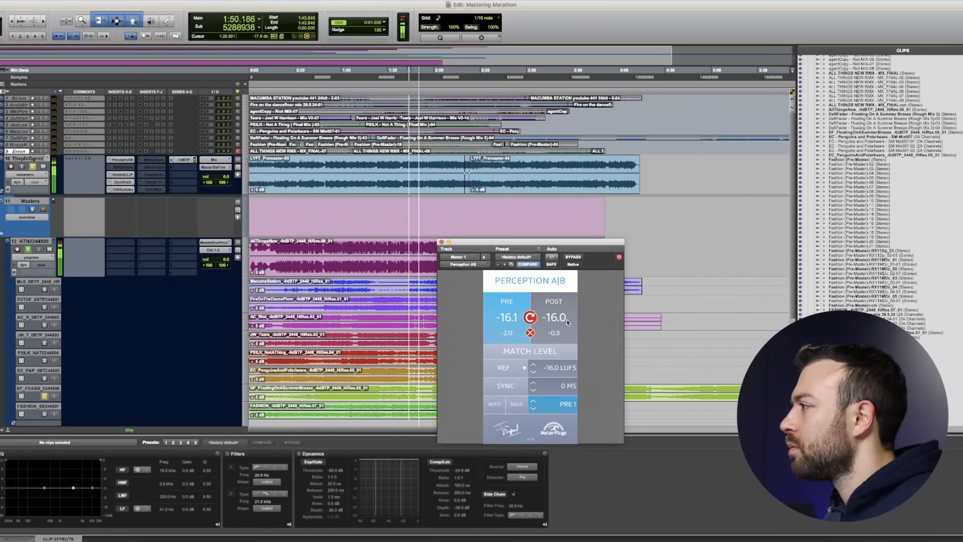
left_click(568, 323)
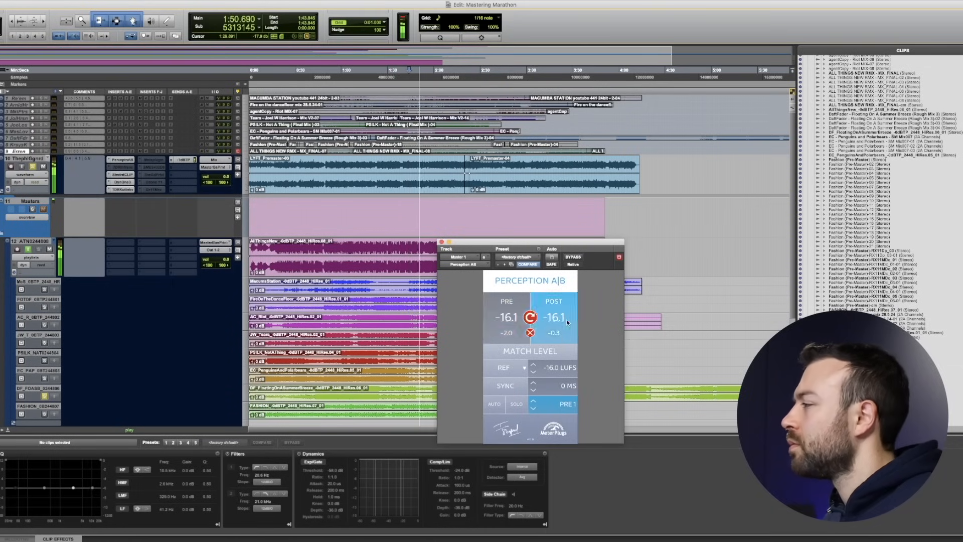
Compare the level-matched pre and post signals by switching between them from 1:56.993, ending on post with playback stopped
left_click(422, 74)
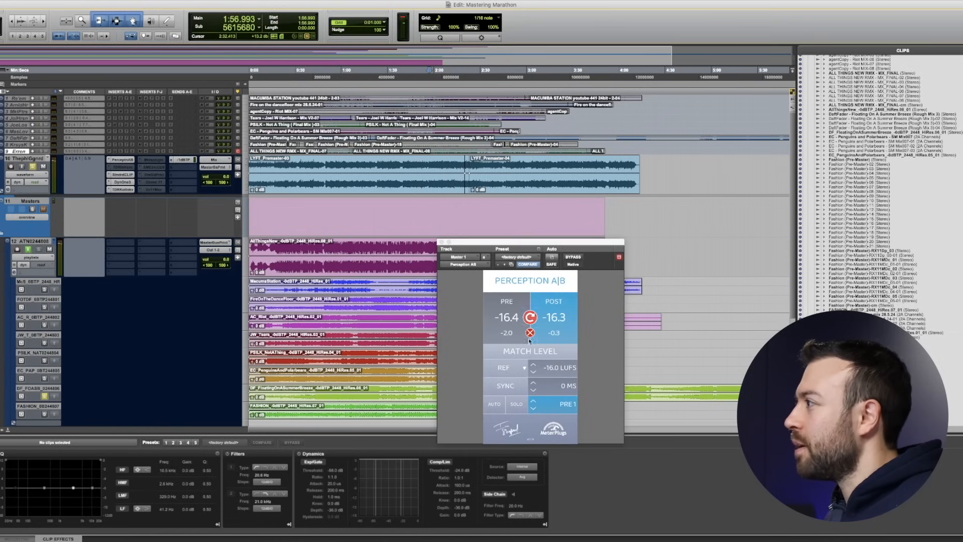
left_click(503, 332)
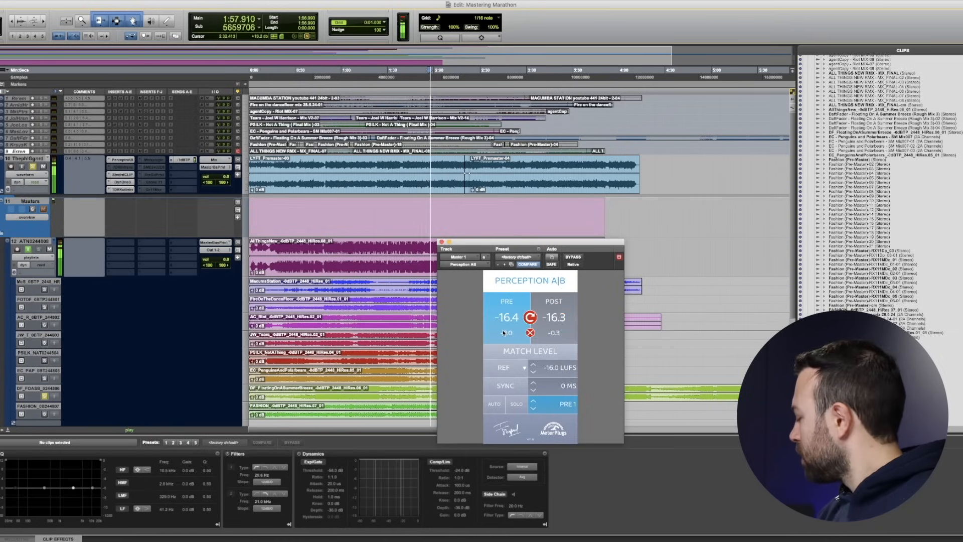
left_click(563, 311)
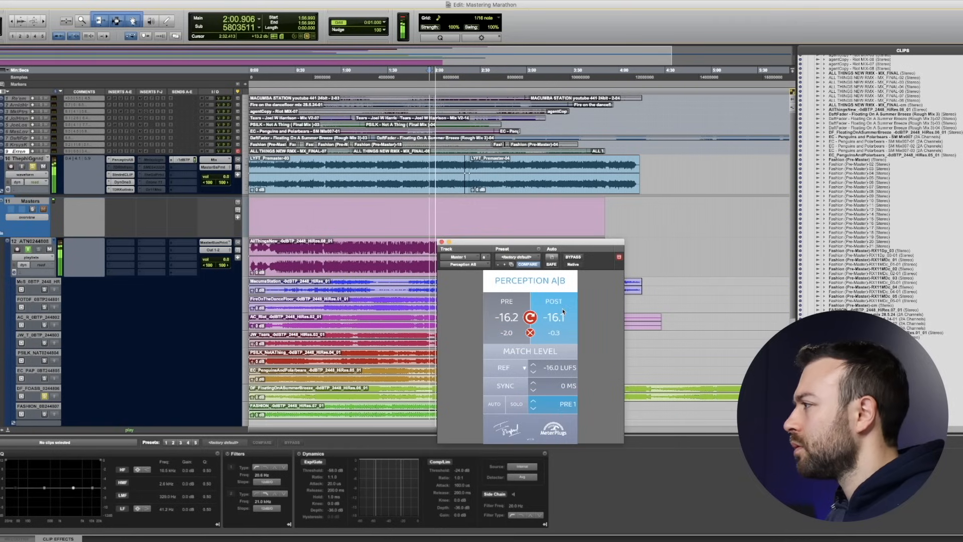
left_click(507, 309)
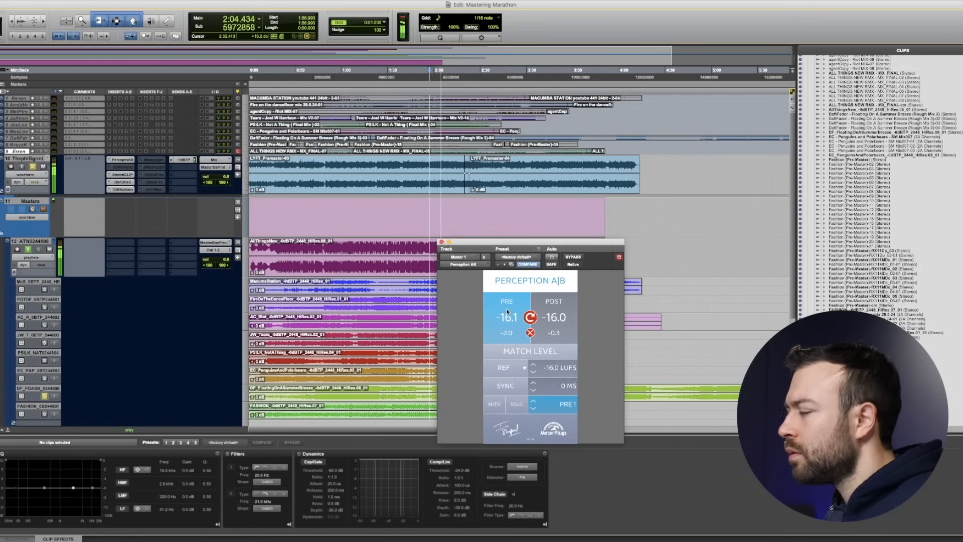
left_click(554, 307)
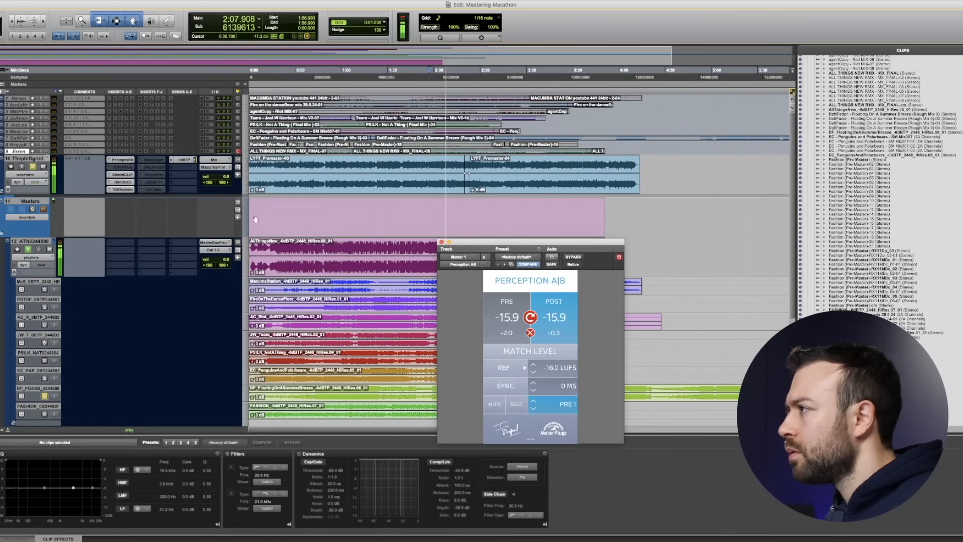
key("space")
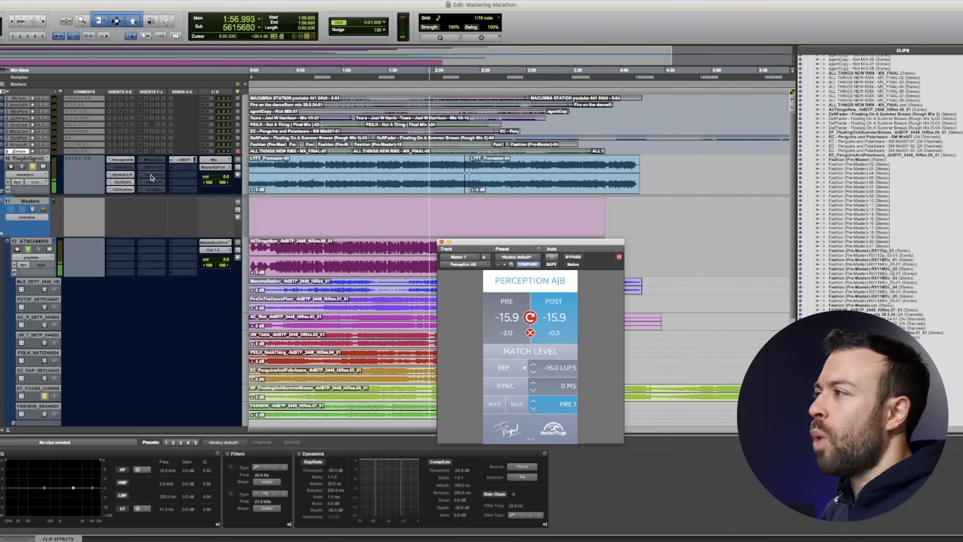
Make the inactive Sontec MES-432D9D equalizer on the LYFT track active and open it in full view
right_click(155, 168)
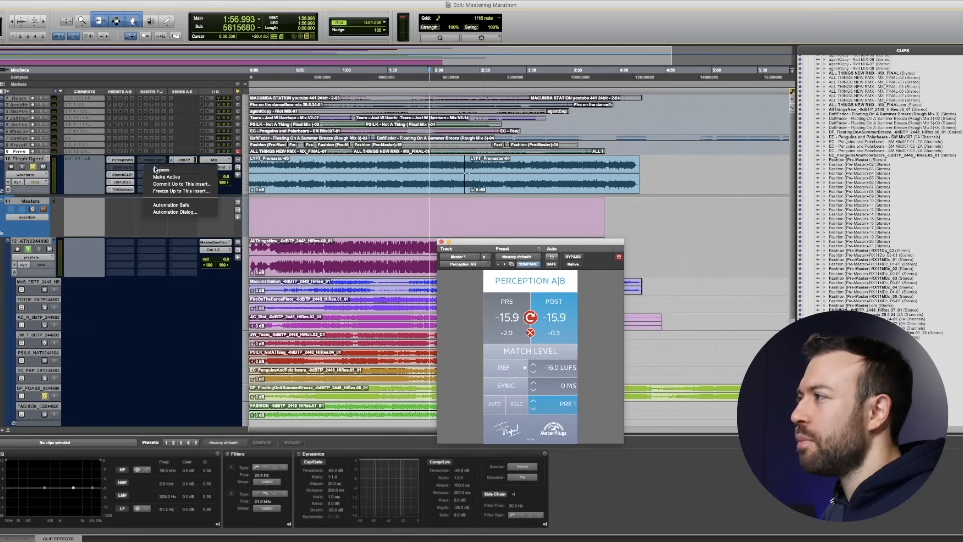
left_click(164, 180)
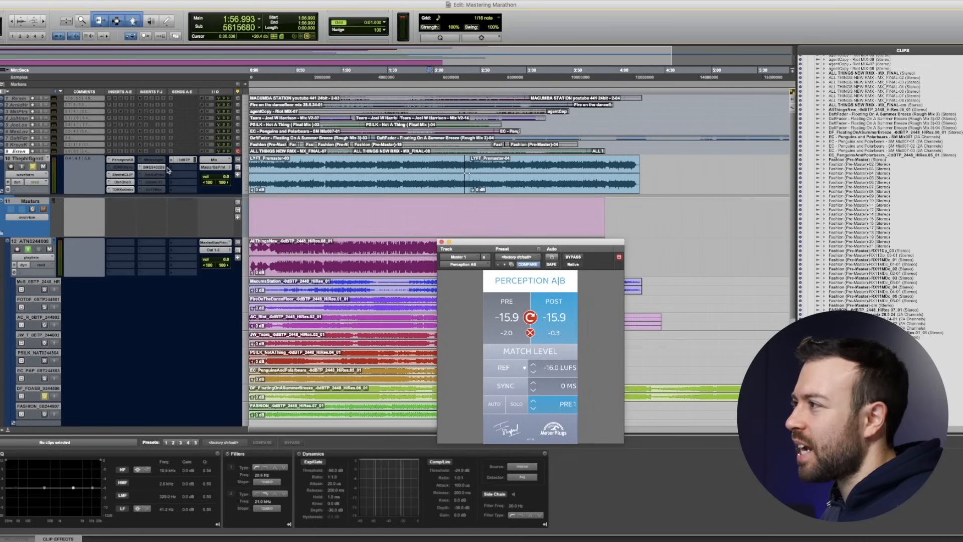
left_click(158, 170)
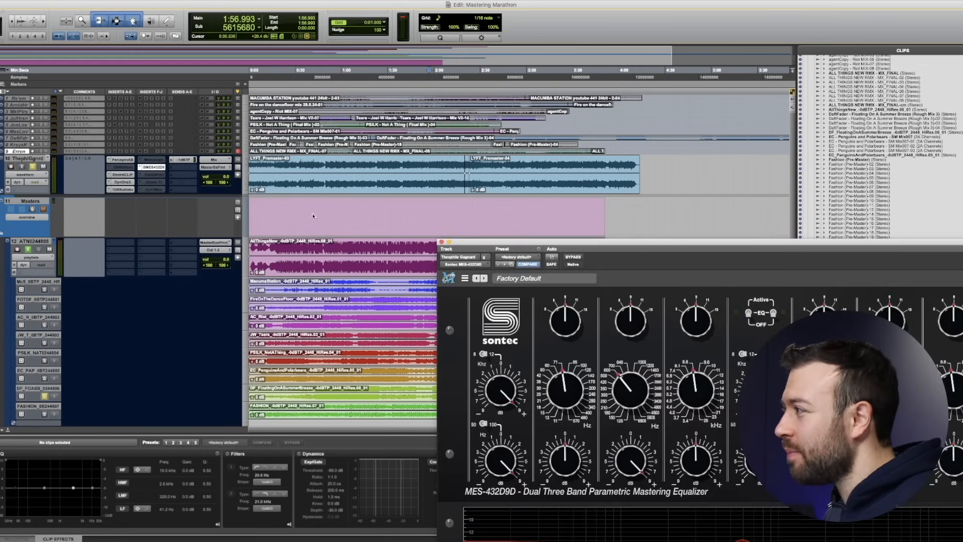
left_click_drag(554, 244, 335, 100)
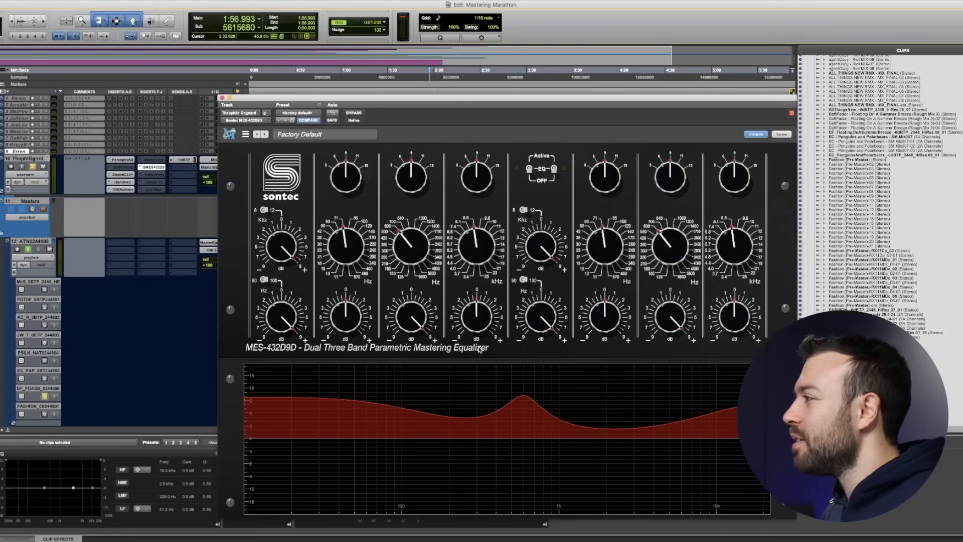
Flatten the Sontec curve by bringing the high and low shelf gains to about 0 dB and resetting the mid-band gain
left_click_drag(296, 243, 258, 303)
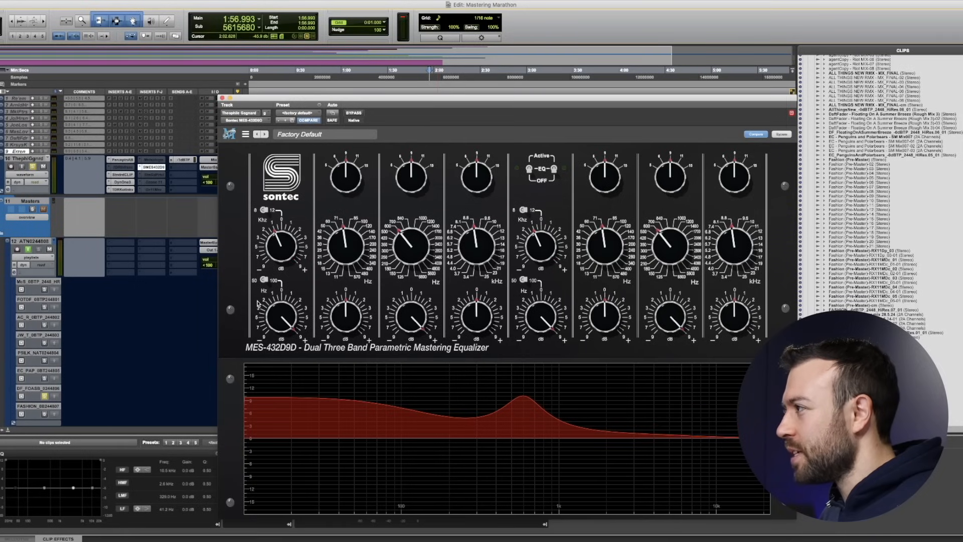
left_click_drag(270, 249, 271, 250)
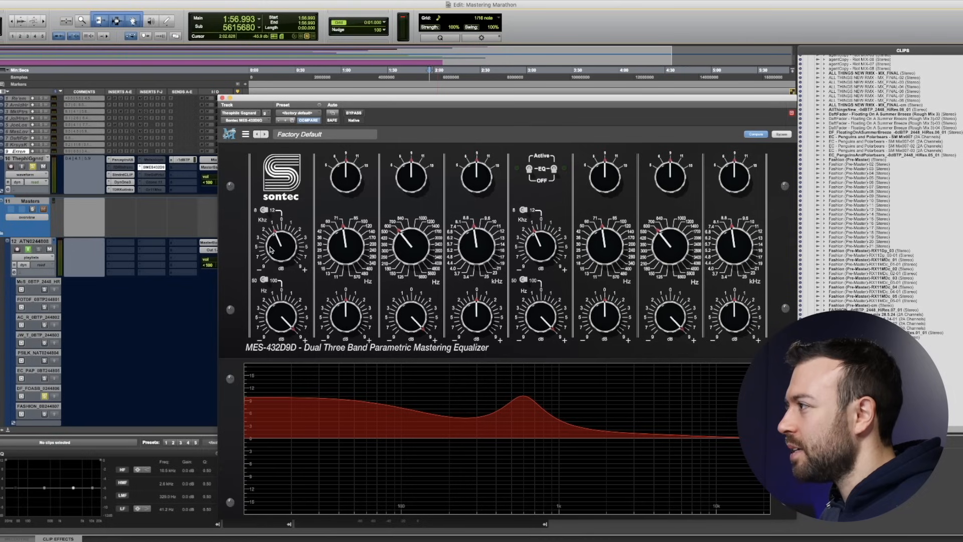
left_click_drag(273, 314, 275, 367)
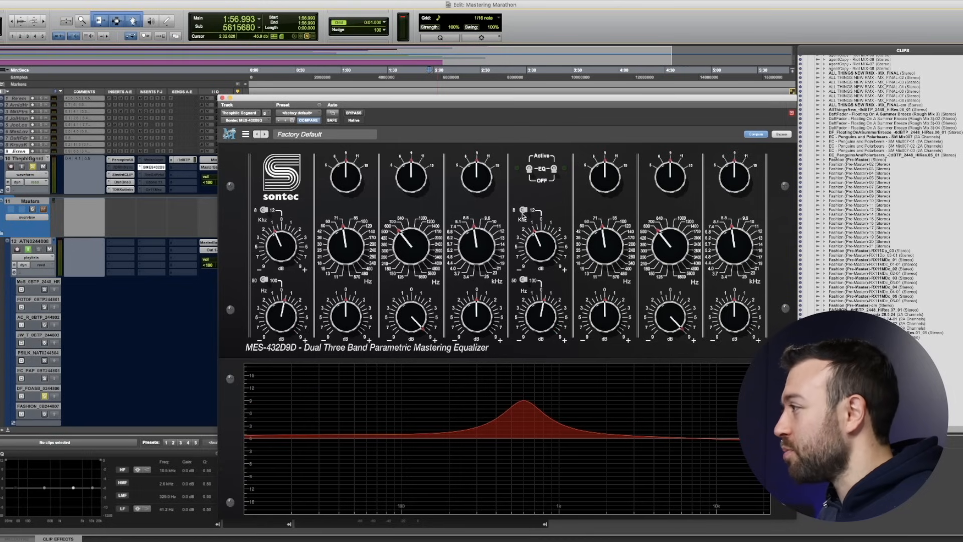
left_click(409, 317, "alt")
Move the equalizer window aside, play from 1:56.993, and reopen Perception AB on the Master 1 track
left_click_drag(244, 103, 591, 153)
key("space")
scroll(162, 347, "down", 5)
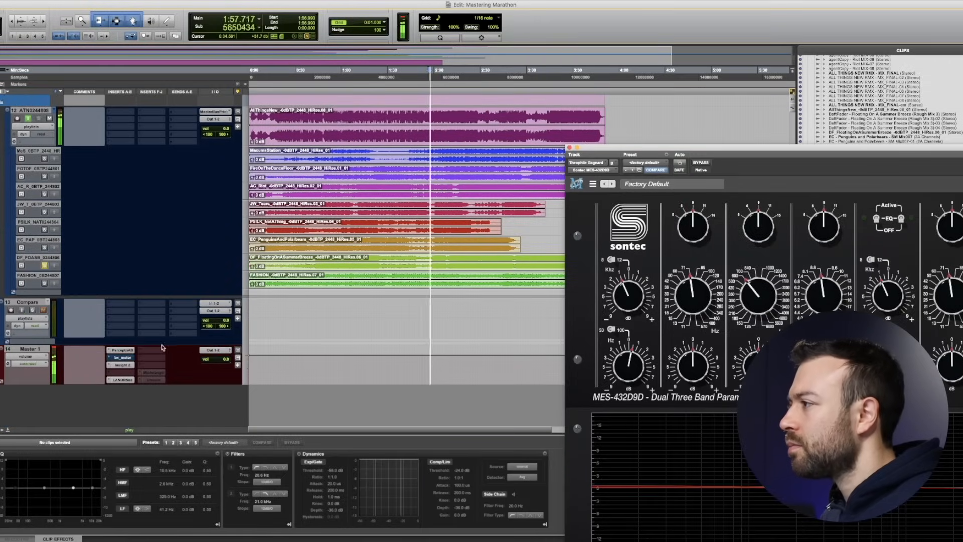
left_click(132, 351)
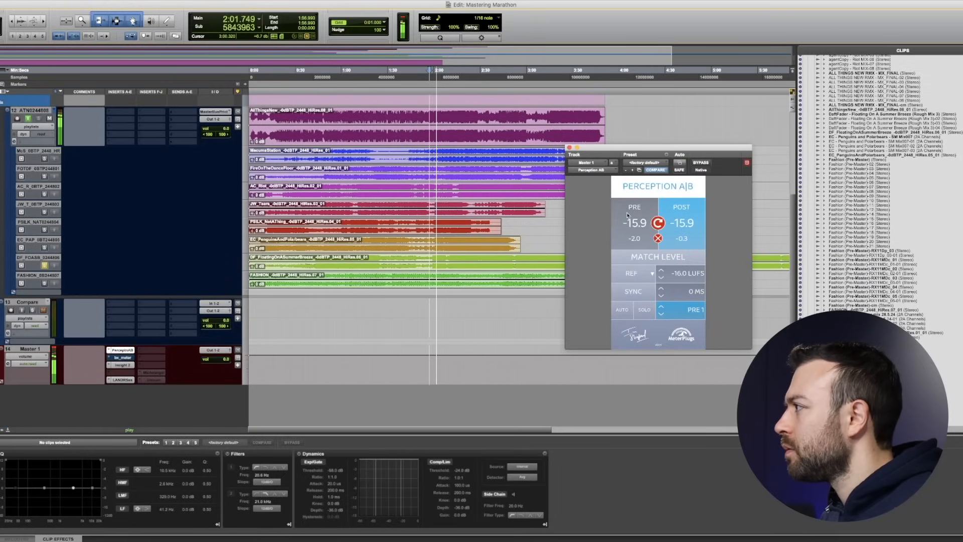
Compare the level-matched pre and post signals in Perception AB, then close it and stop playback
left_click(627, 215)
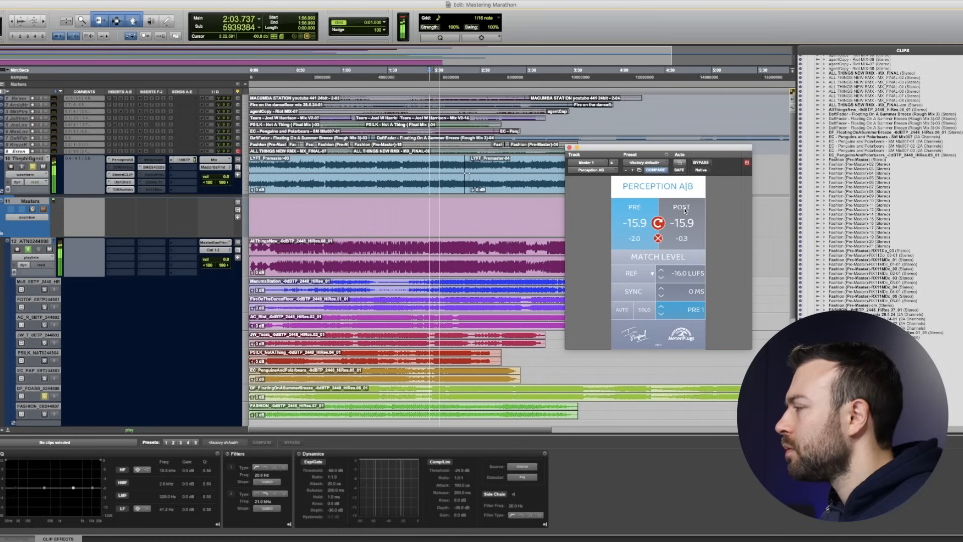
left_click(684, 209)
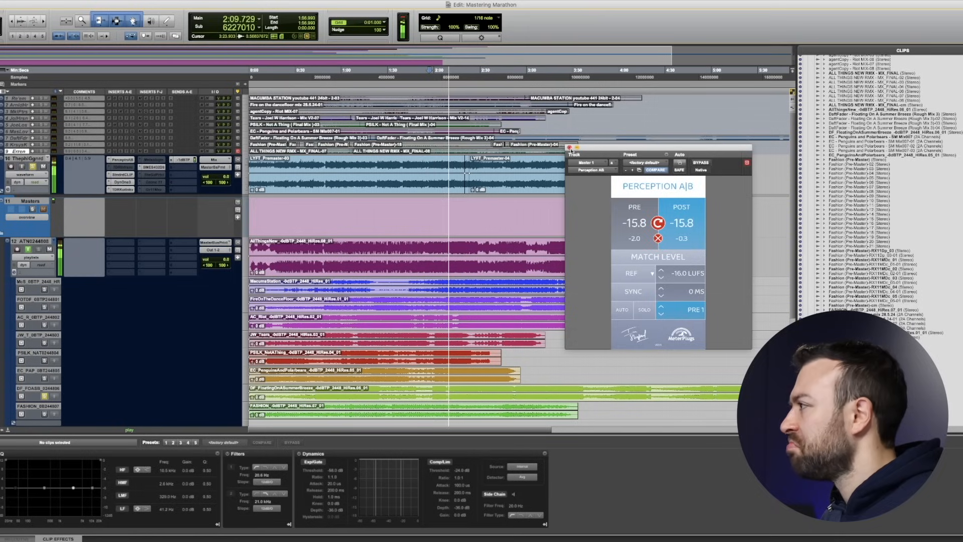
left_click(570, 149)
key("space")
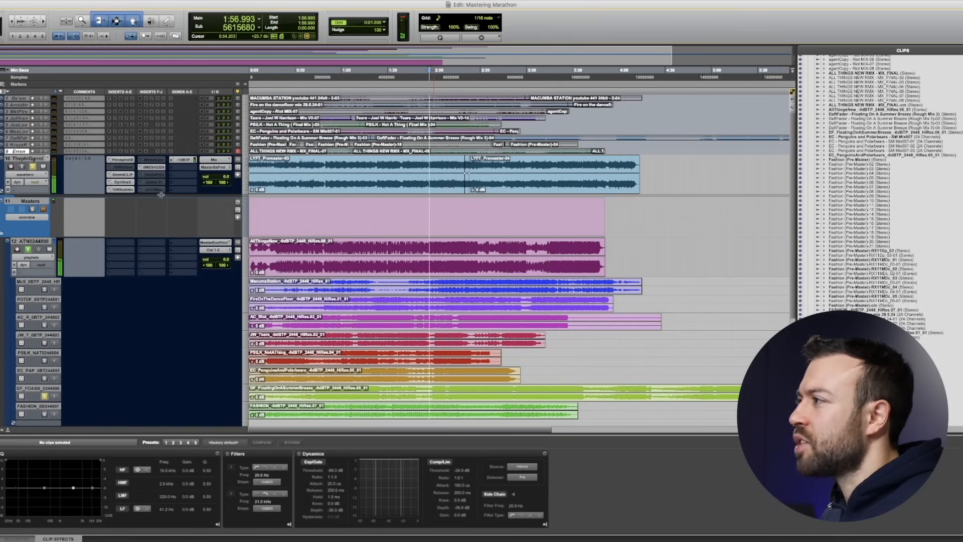
Review the StandardCLIP, DynOne, Kotelnikov and Sontec settings on the LYFT track, then close the plug-in window
left_click(123, 175)
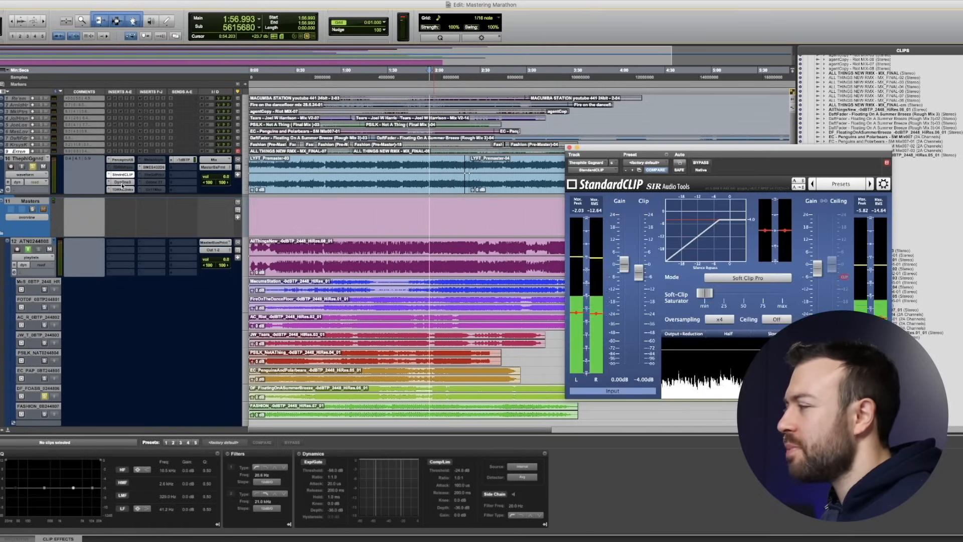
left_click(122, 182)
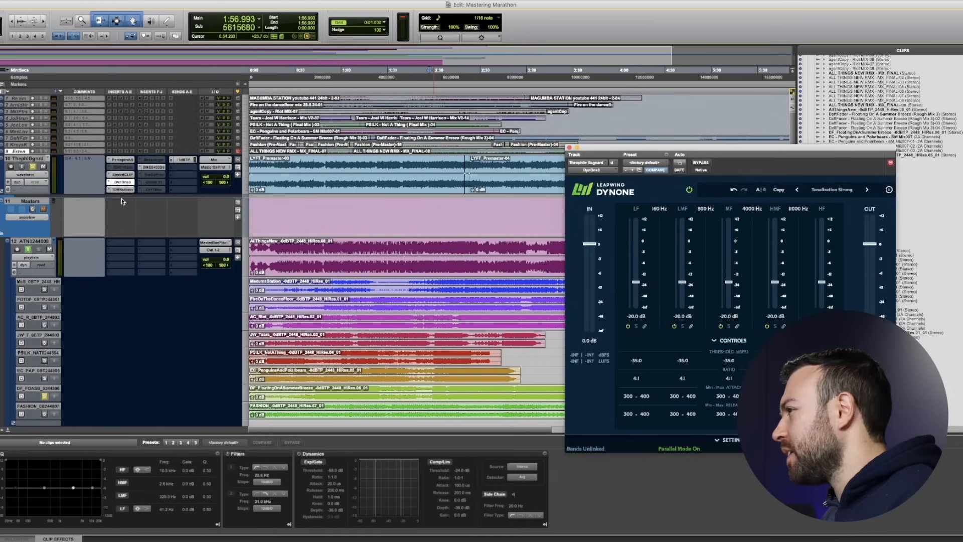
left_click(121, 190)
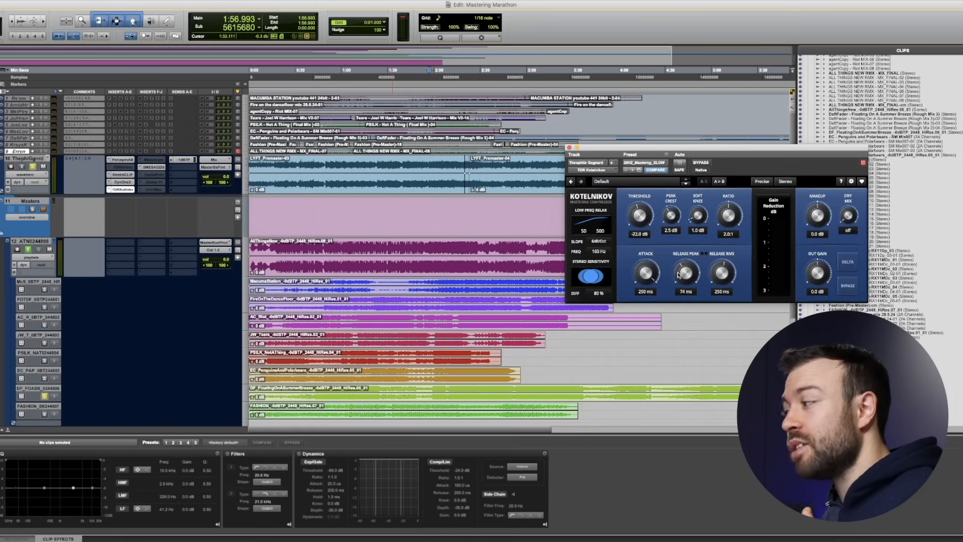
left_click(148, 173)
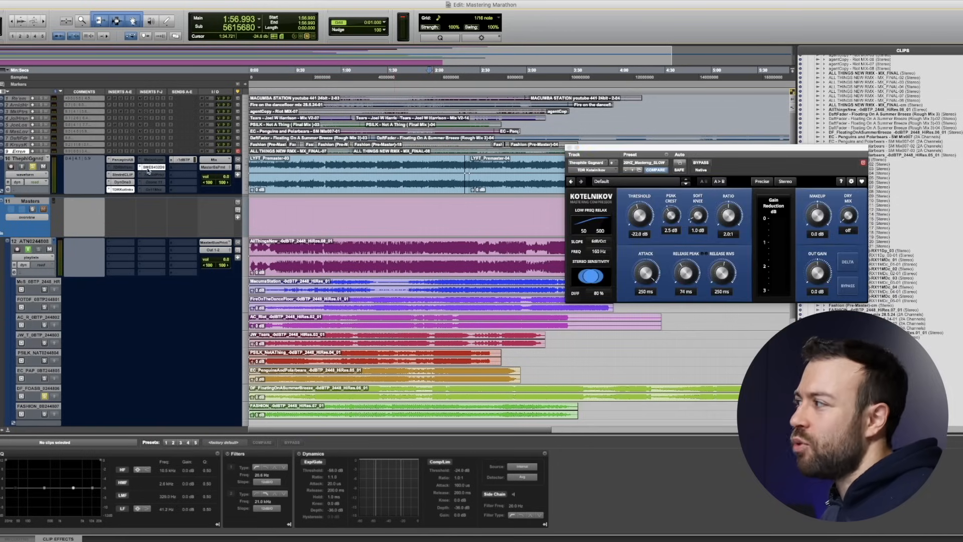
left_click_drag(773, 153, 471, 161)
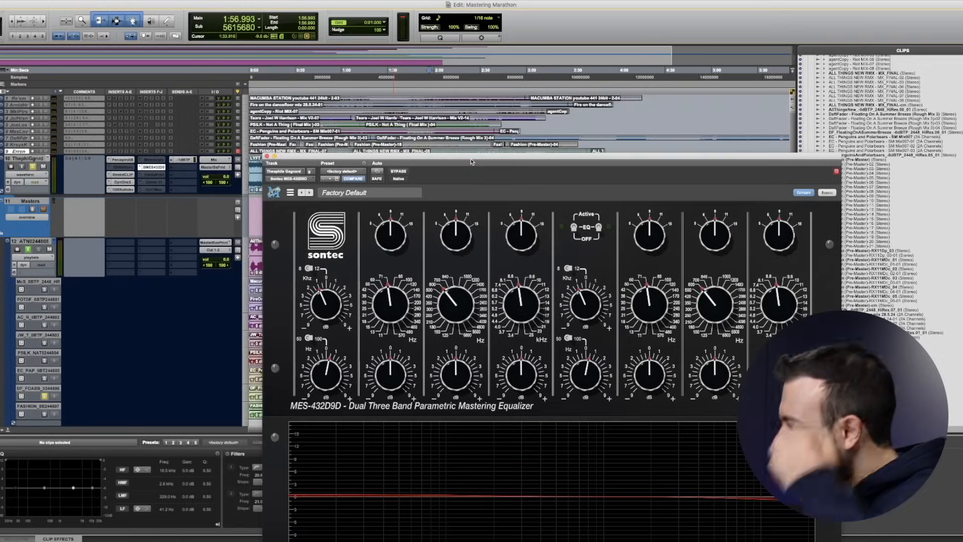
left_click(126, 182)
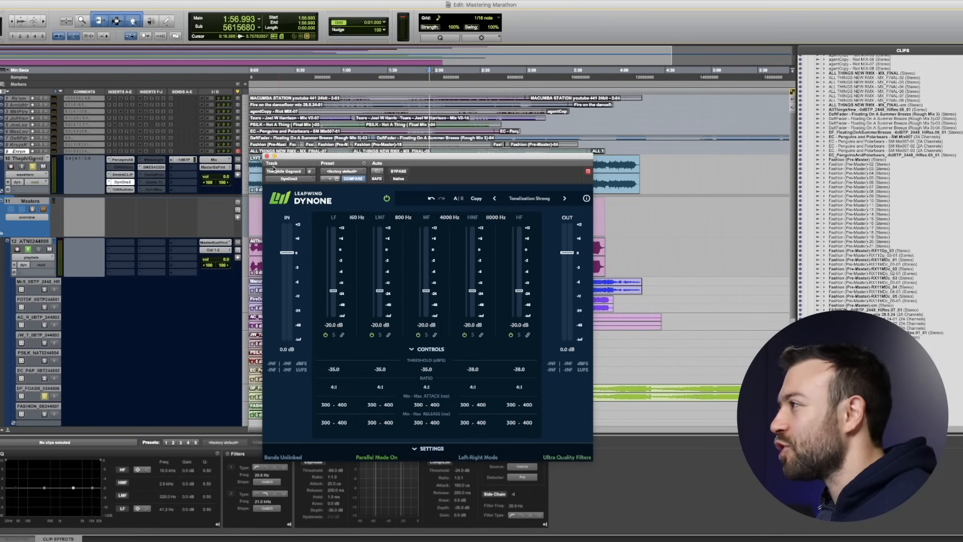
left_click(267, 157)
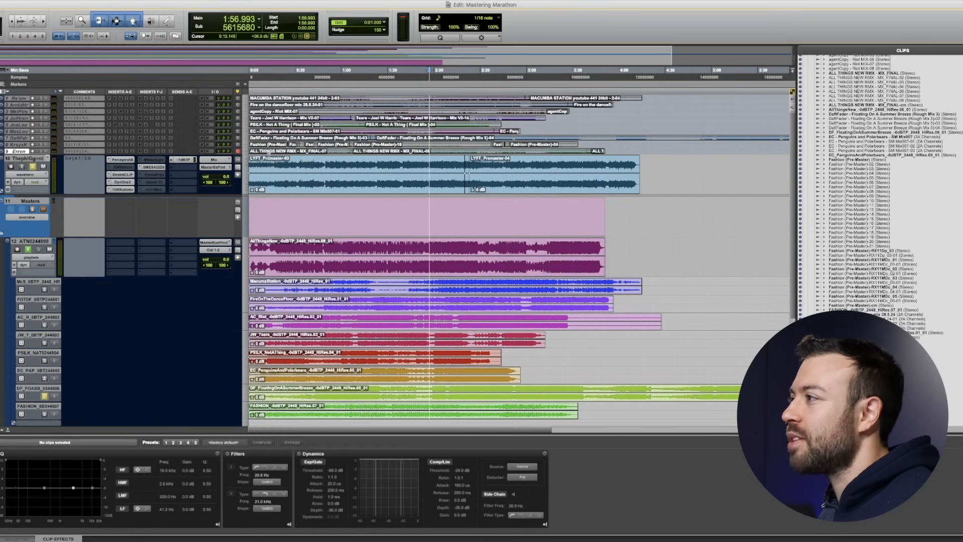
Make the inactive Ozone 11 on the LYFT track active, open it, and remove its Clarity and Stabilizer modules
right_click(155, 183)
left_click(173, 203)
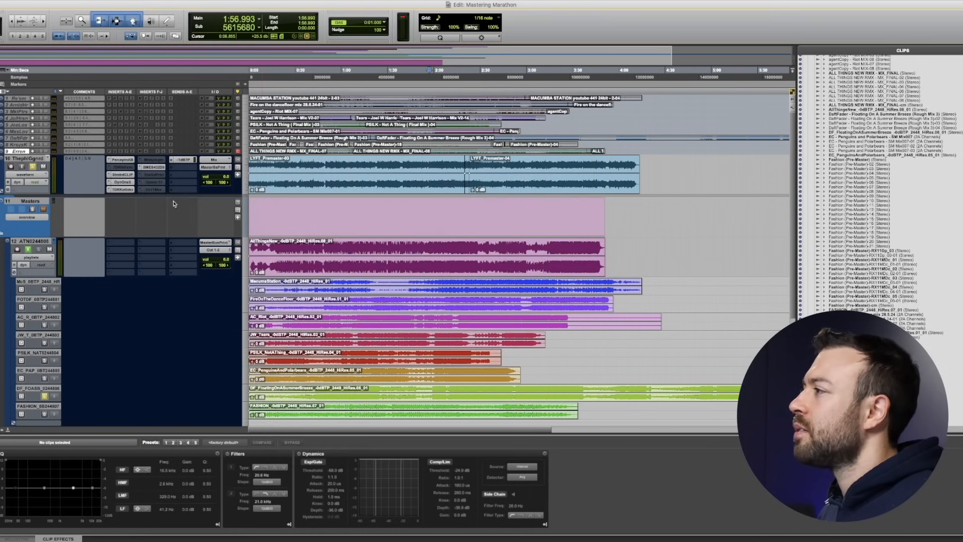
left_click(157, 183)
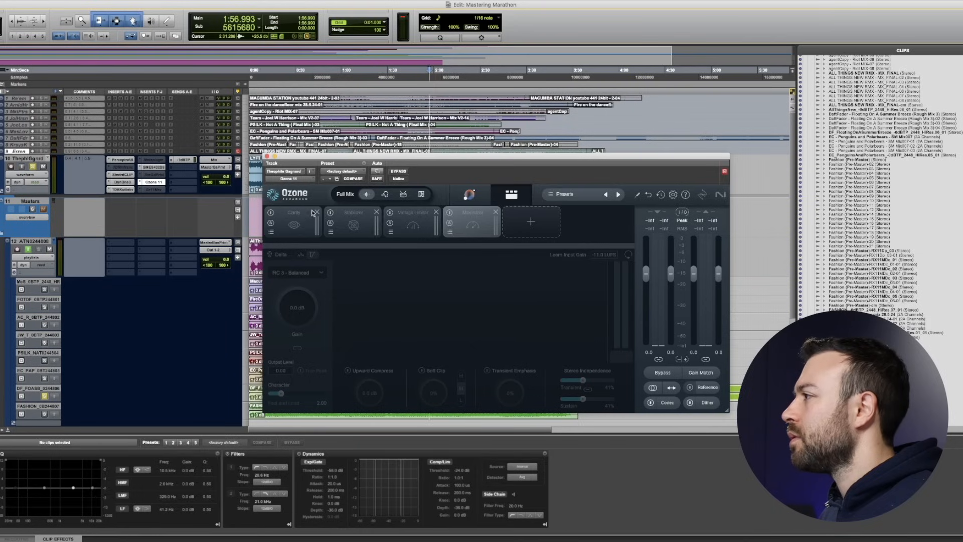
left_click(315, 212)
left_click(316, 212)
Enable Ozone's Vintage Limiter during playback and set its threshold to -6 dB
left_click(270, 215)
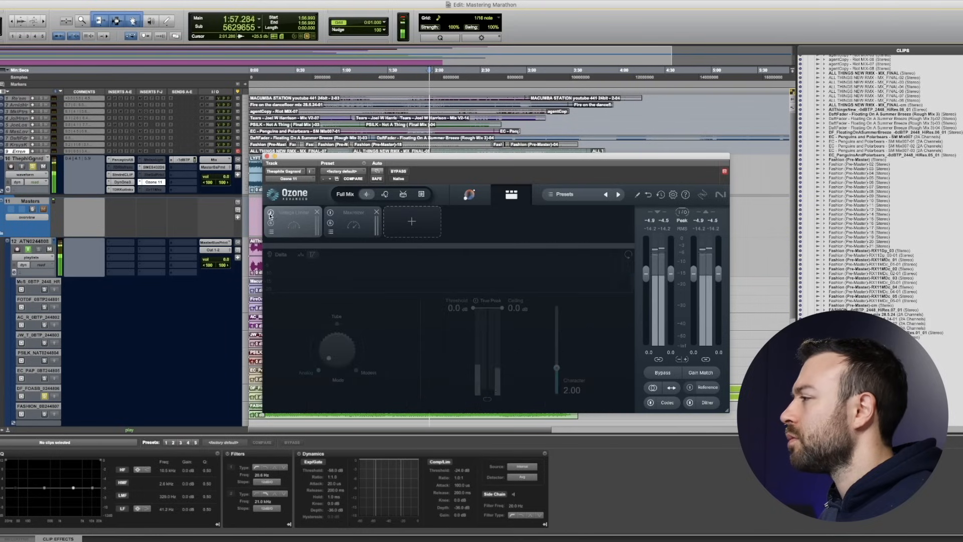
left_click(269, 214)
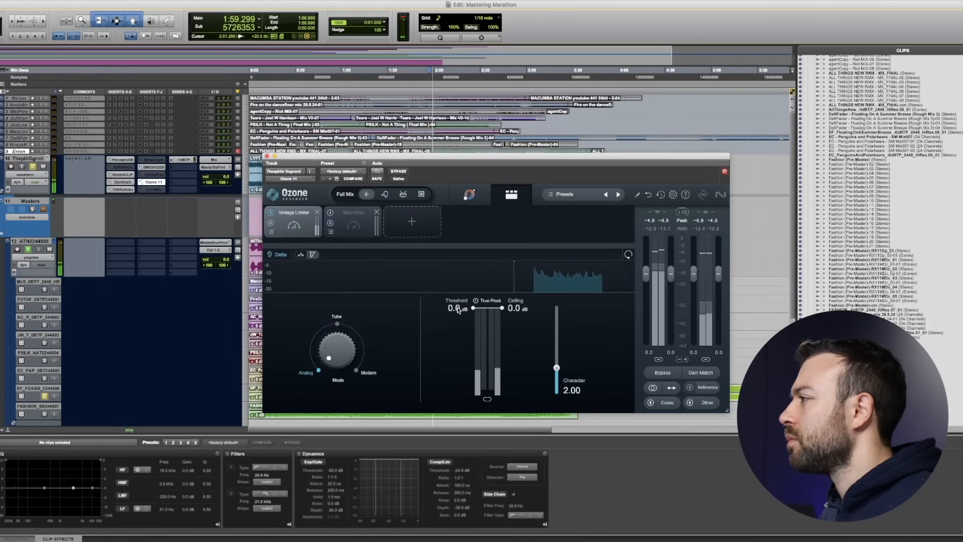
double_click(458, 309)
type("-6")
key("Return")
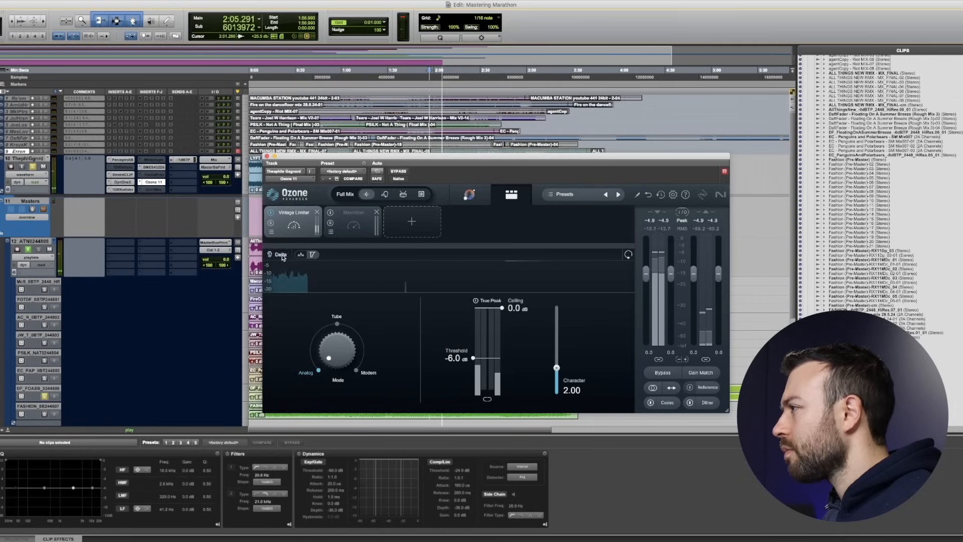
Enable the Ozone Maximizer and set its gain to 2.5 dB
left_click(341, 224)
left_click(329, 213)
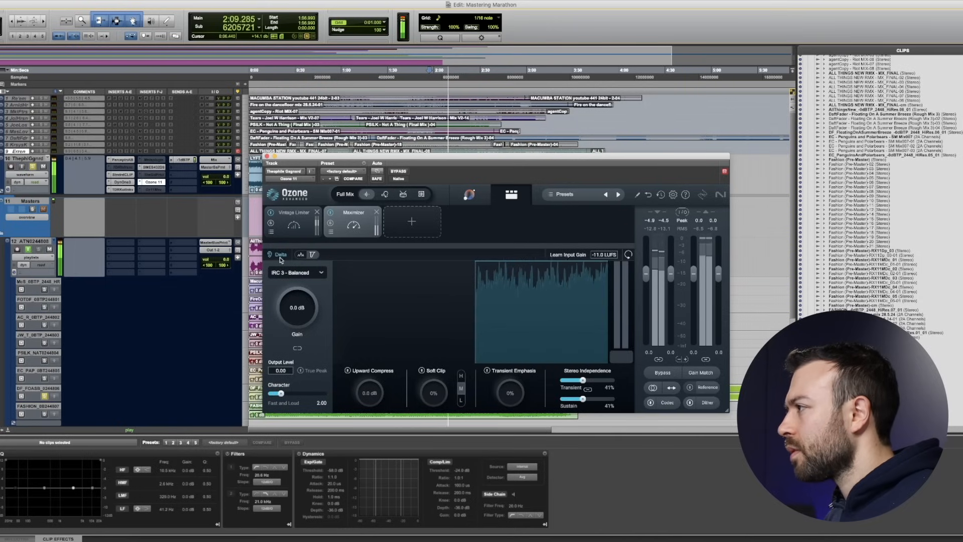
left_click_drag(297, 307, 297, 298)
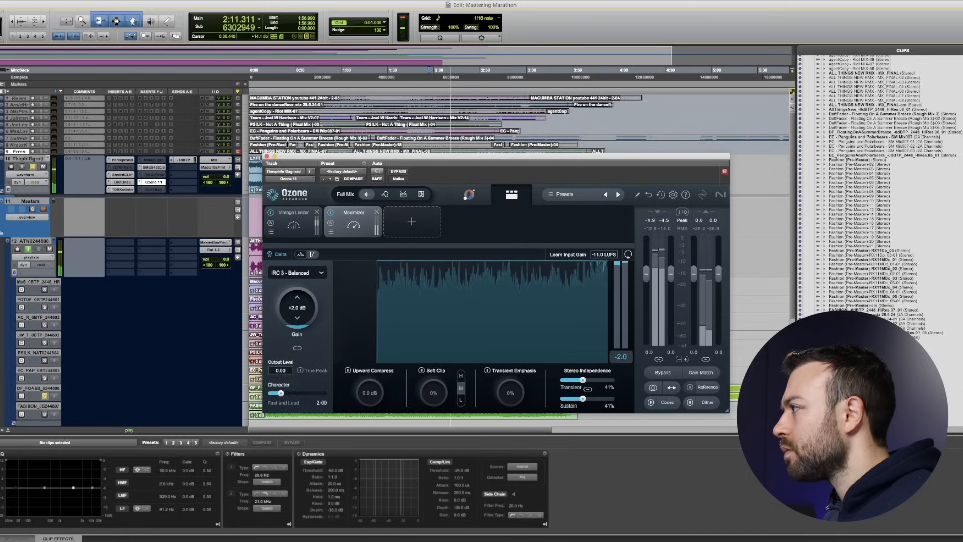
double_click(299, 308)
type("2.5")
key("Return")
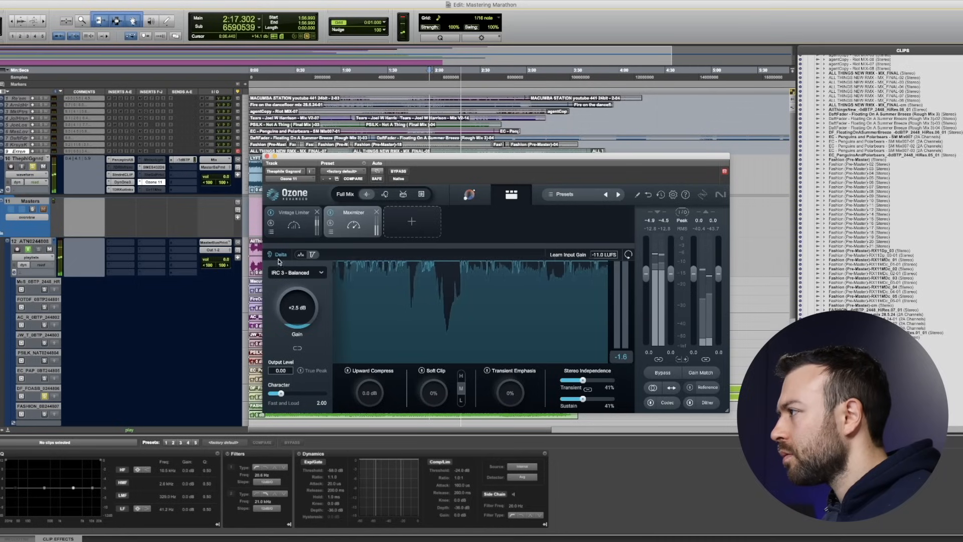
Move the Ozone window down, raise the Maximizer gain to 3.0 dB, and audition its delta signal from 2:00.750
left_click_drag(417, 159, 420, 304)
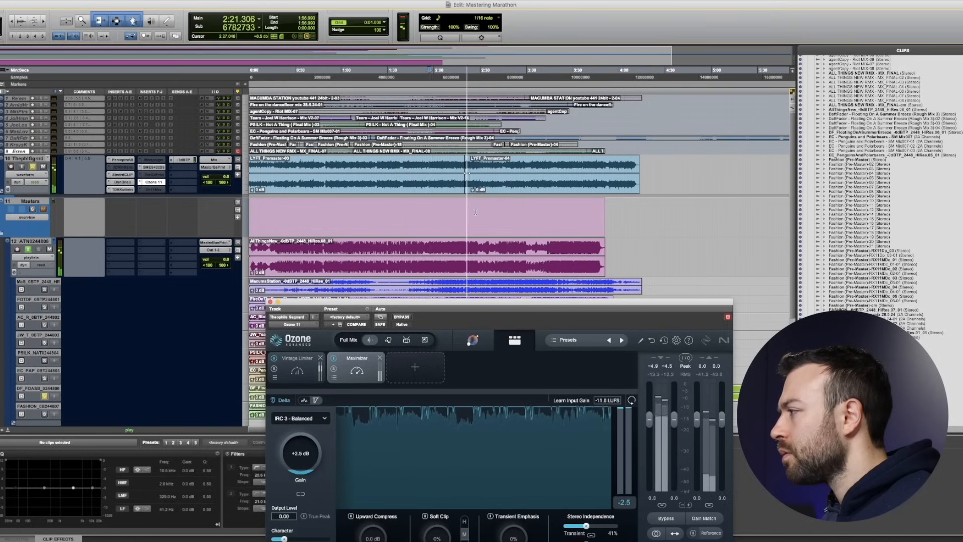
scroll(301, 454, "up", 2)
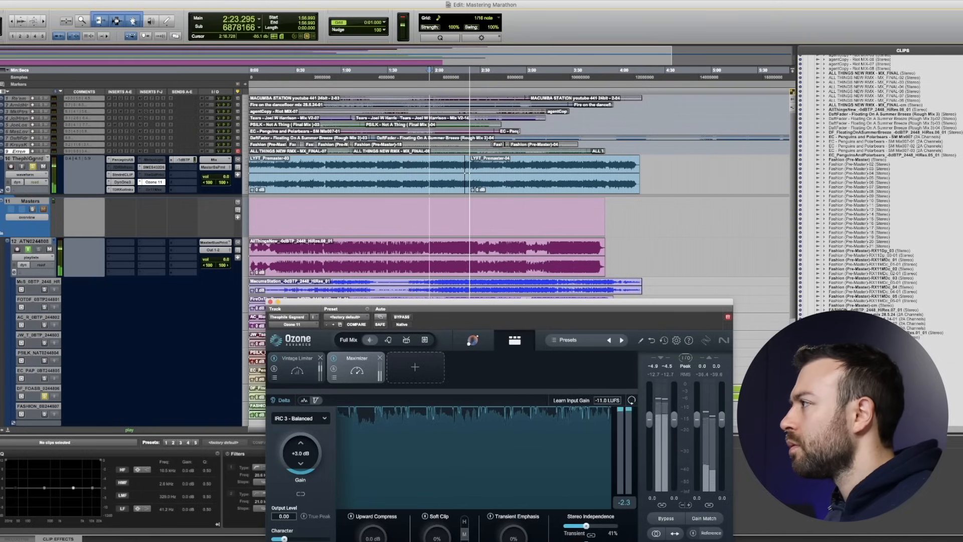
left_click(435, 210)
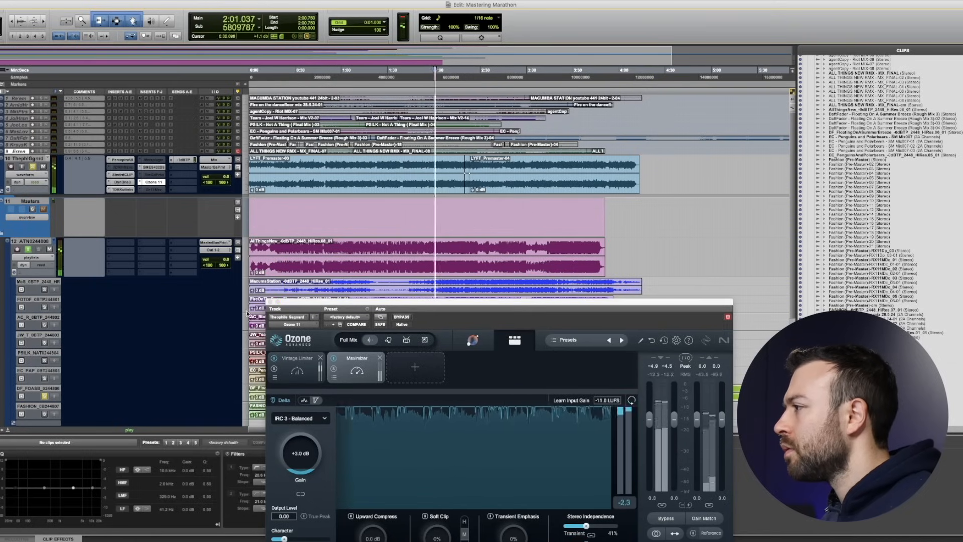
left_click(282, 401)
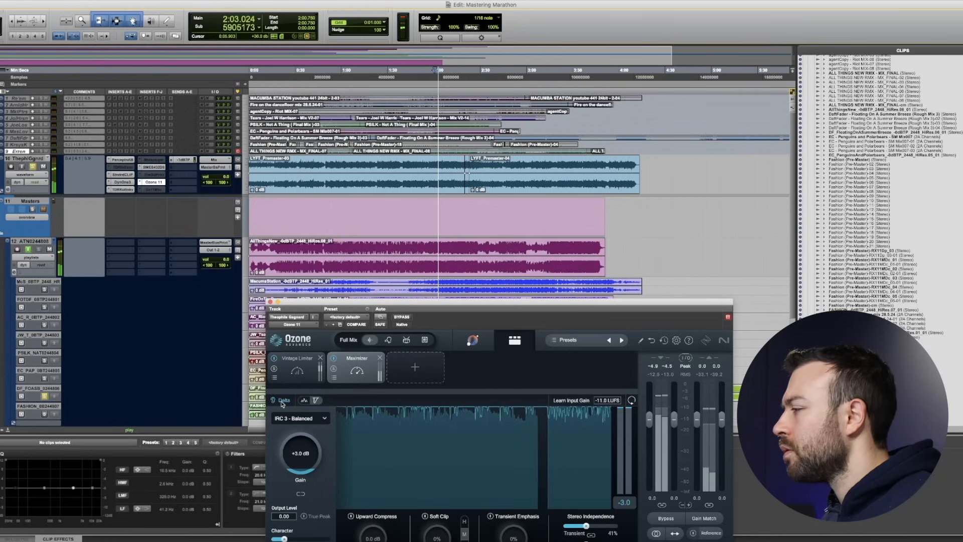
left_click(283, 401)
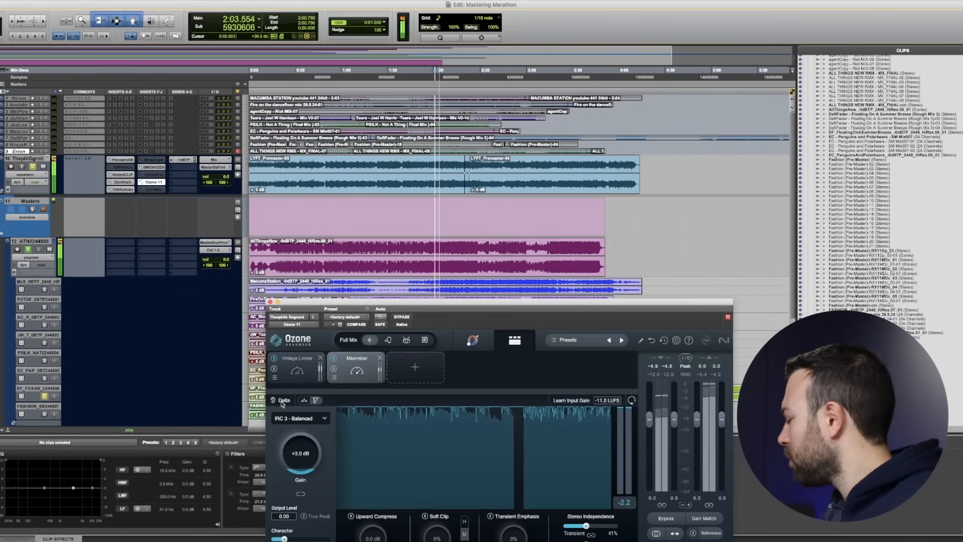
Close Ozone and check the playing track's loudness in Insight on the Master 1 track
left_click(270, 302)
scroll(148, 324, "down", 5)
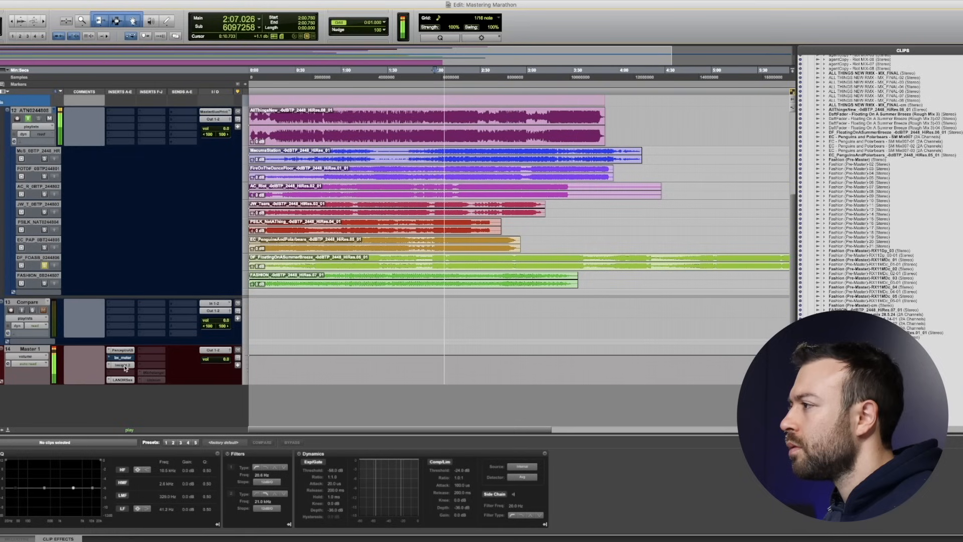
scroll(179, 313, "up", 10)
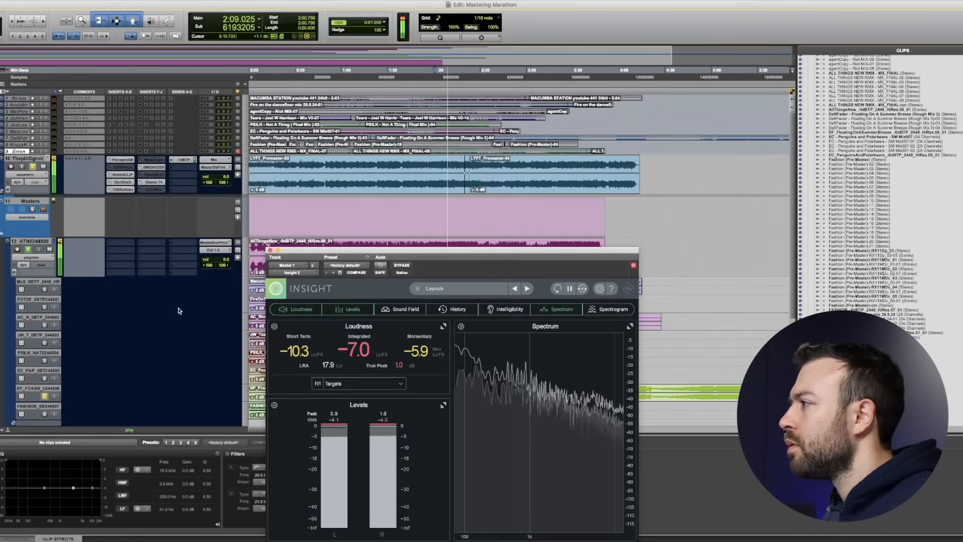
Reopen Ozone 11 on the LYFT track, raise the Maximizer gain to more than 4 dB, and close the plug-in
left_click(158, 183)
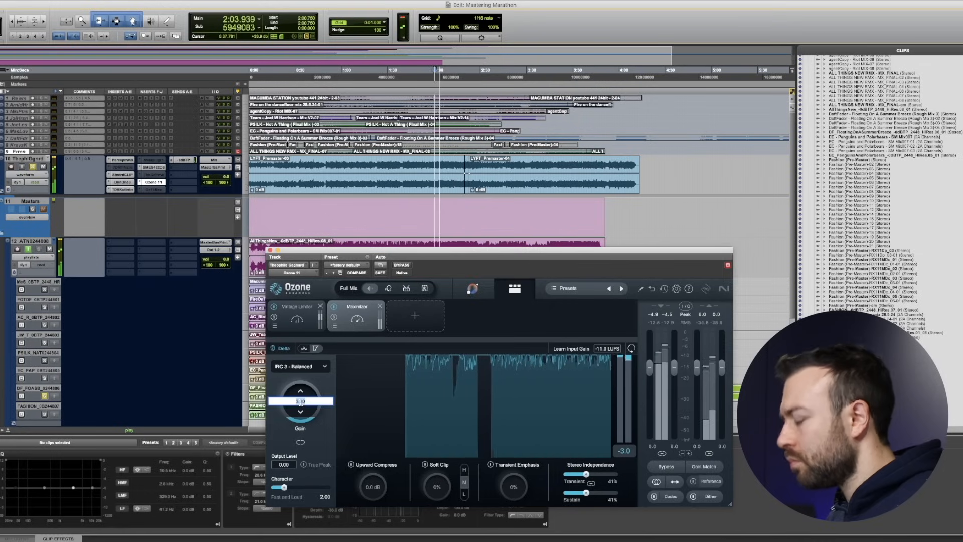
mouse_move(295, 388)
left_mouse_down()
mouse_move(301, 405)
mouse_move(301, 390)
left_mouse_up()
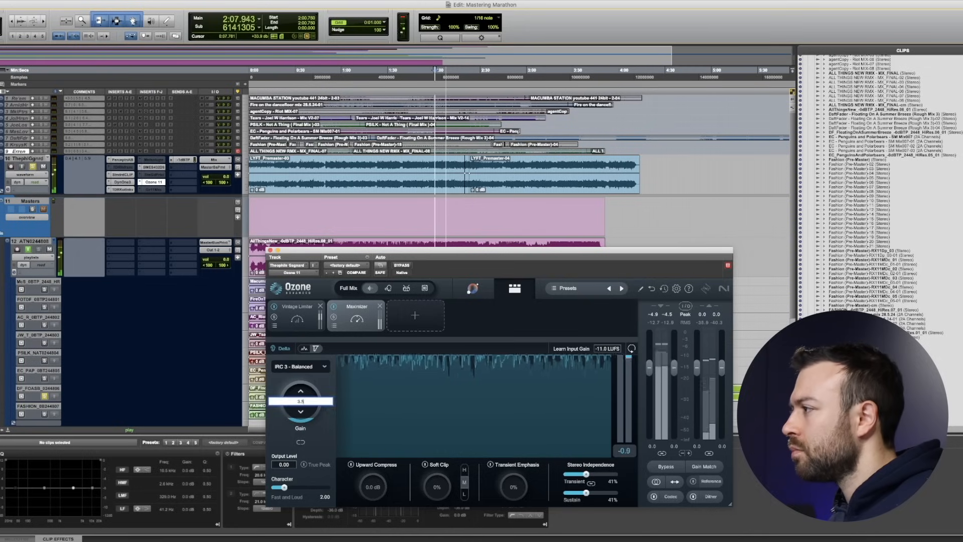
left_click(270, 250)
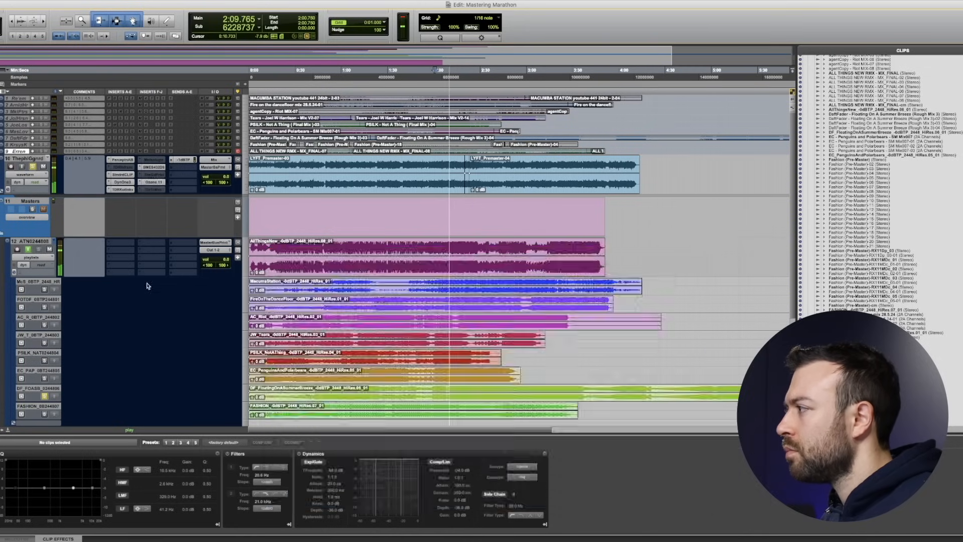
Check the loudness again in Insight on the Master 1 track from 2:02.896 and move its window aside
scroll(99, 357, "down", 5)
scroll(119, 335, "up", 5)
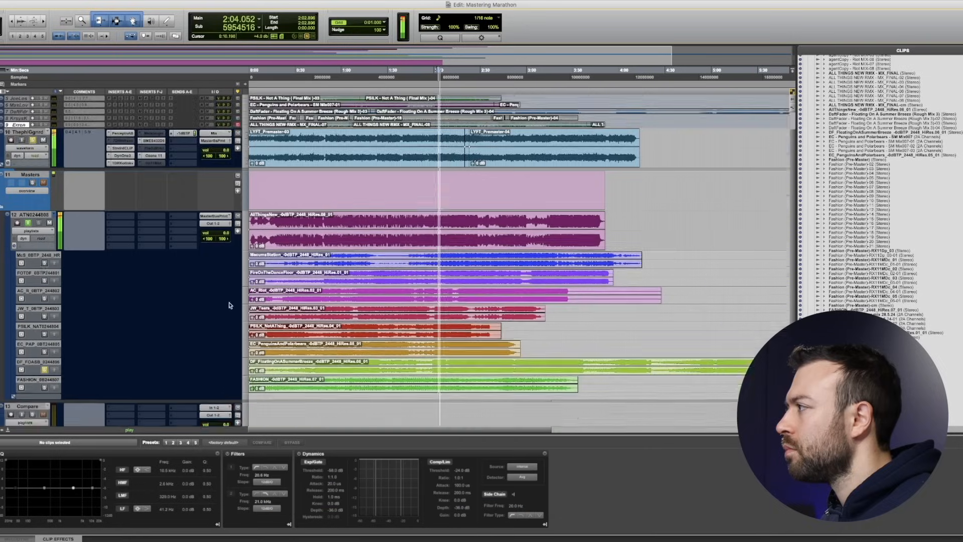
scroll(85, 267, "down", 3)
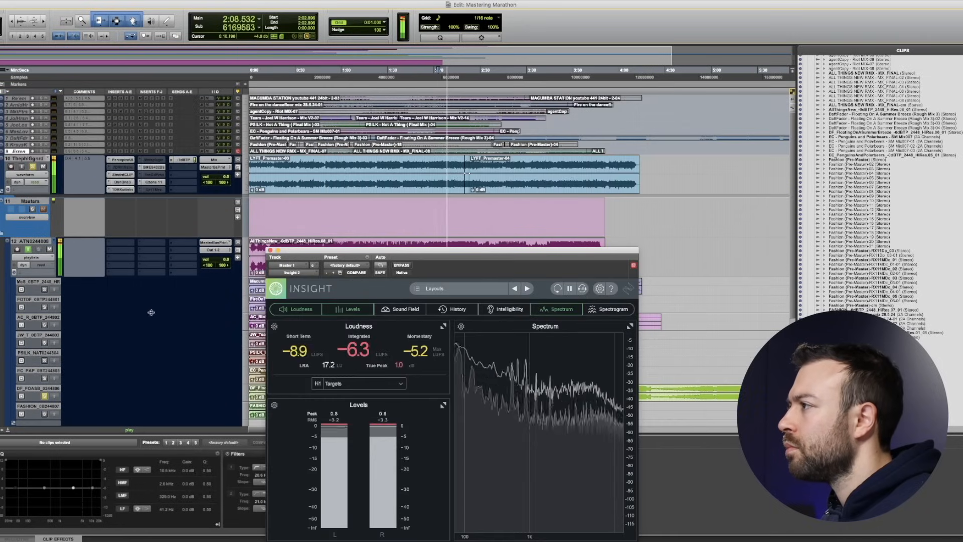
scroll(91, 287, "up", 1)
scroll(91, 289, "up", 1)
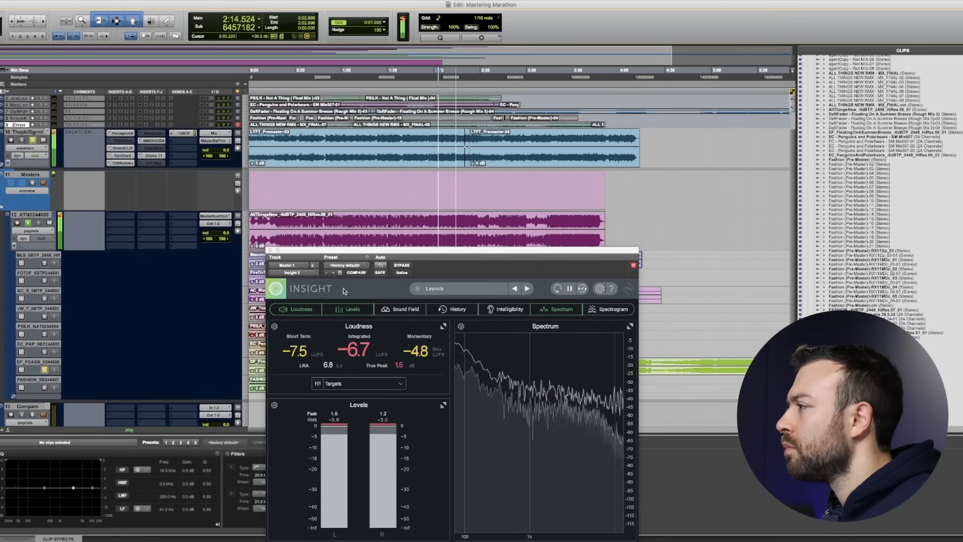
left_click_drag(333, 251, 640, 191)
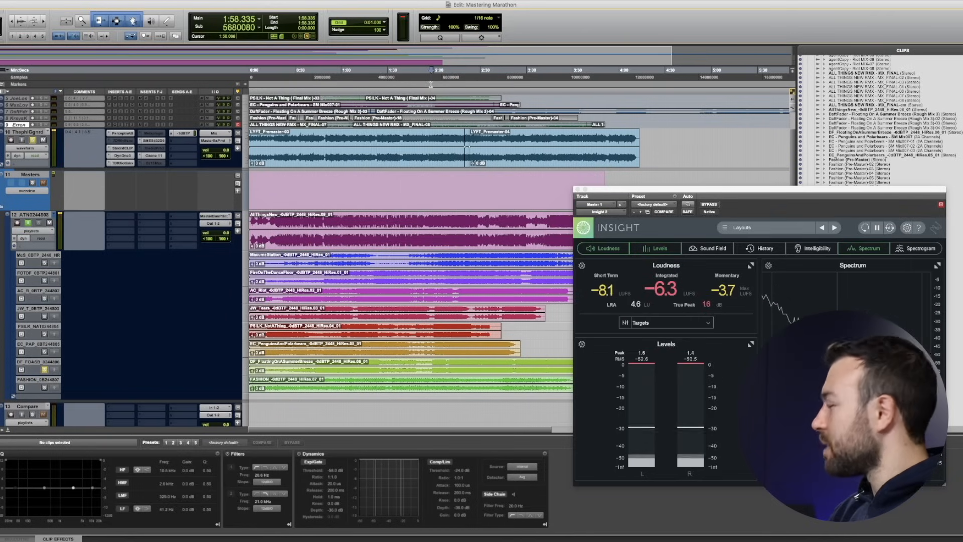
Measure the loudness in Insight while playing from 1:58.335, stop playback, and reopen Perception AB on the Master 1 track
key("space")
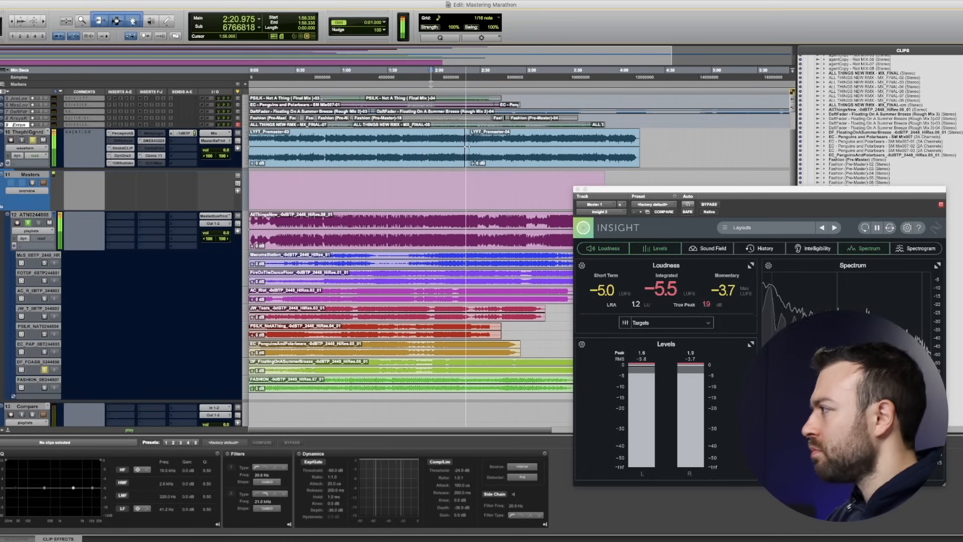
key("space")
scroll(112, 327, "down", 5)
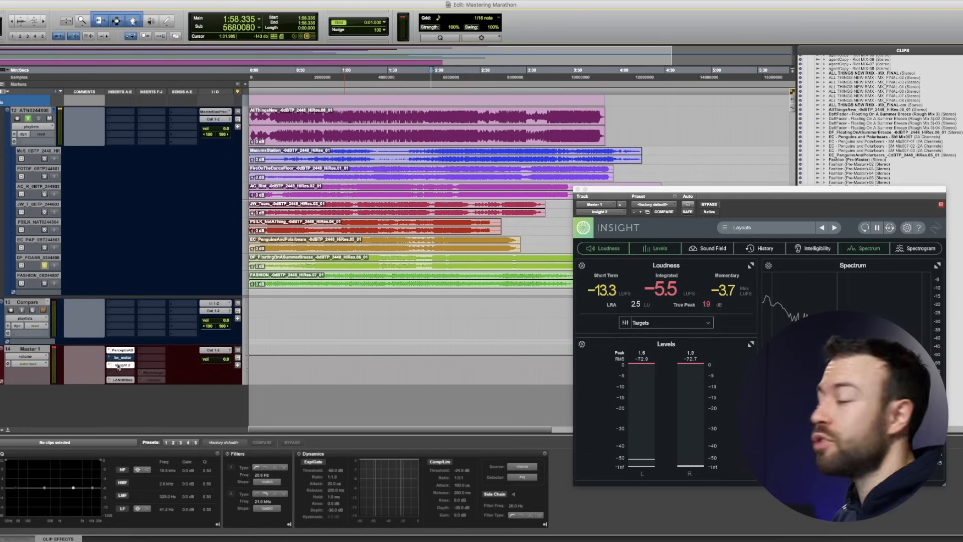
scroll(290, 281, "up", 5)
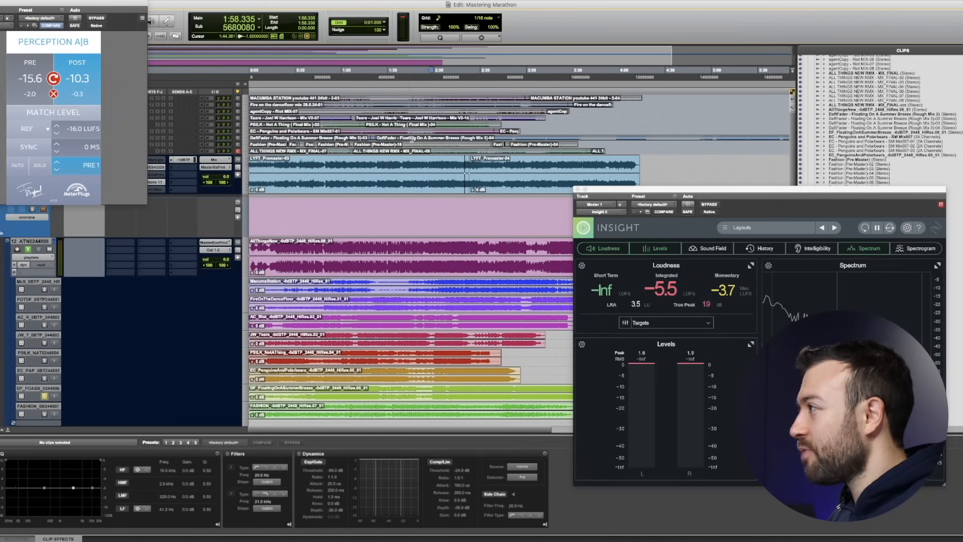
Play from 2:06.653, sync the delay in Perception AB and match the post level to the pre level
left_click(444, 79)
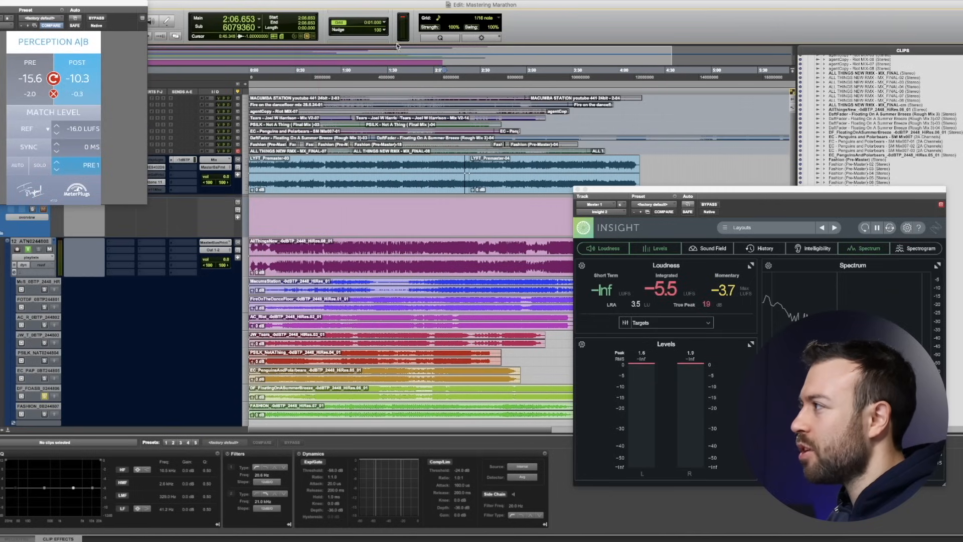
key("space")
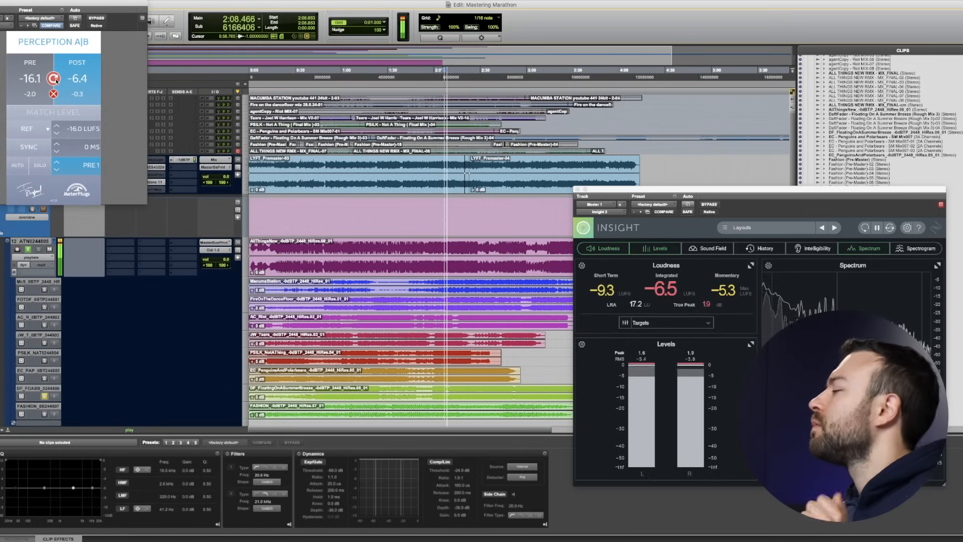
left_click(29, 147)
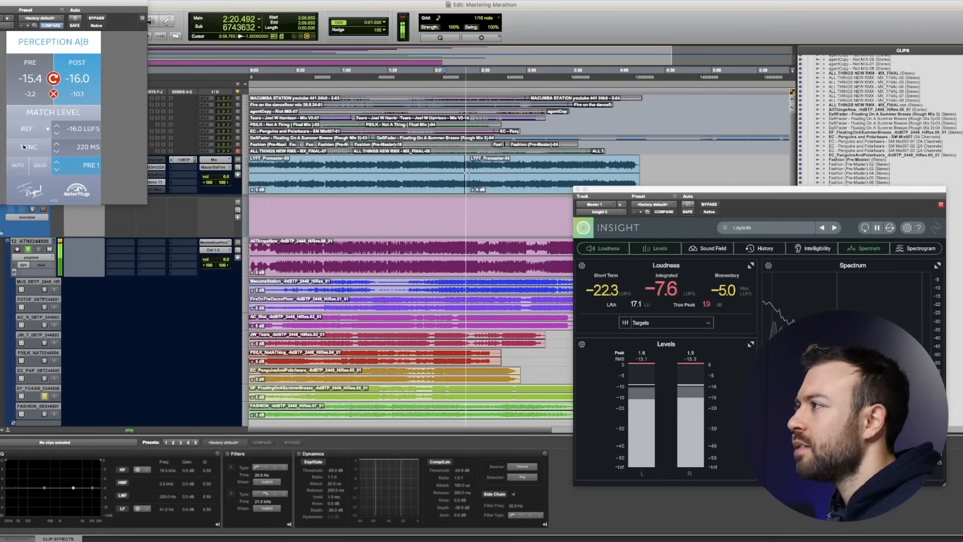
Compare the level-matched pre and post signals in Perception AB, restart from 0:55.545 to compare them again, and stop playback
left_click(32, 68)
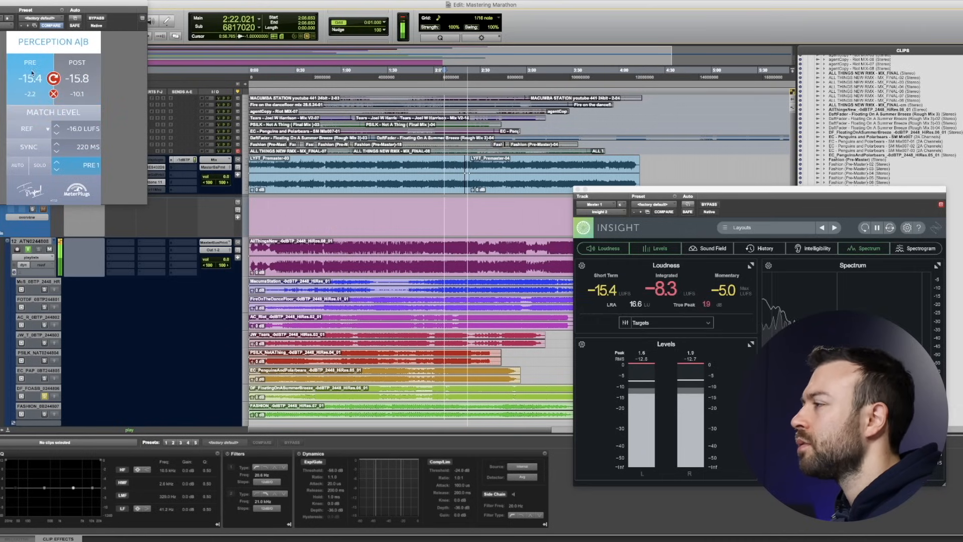
left_click(83, 71)
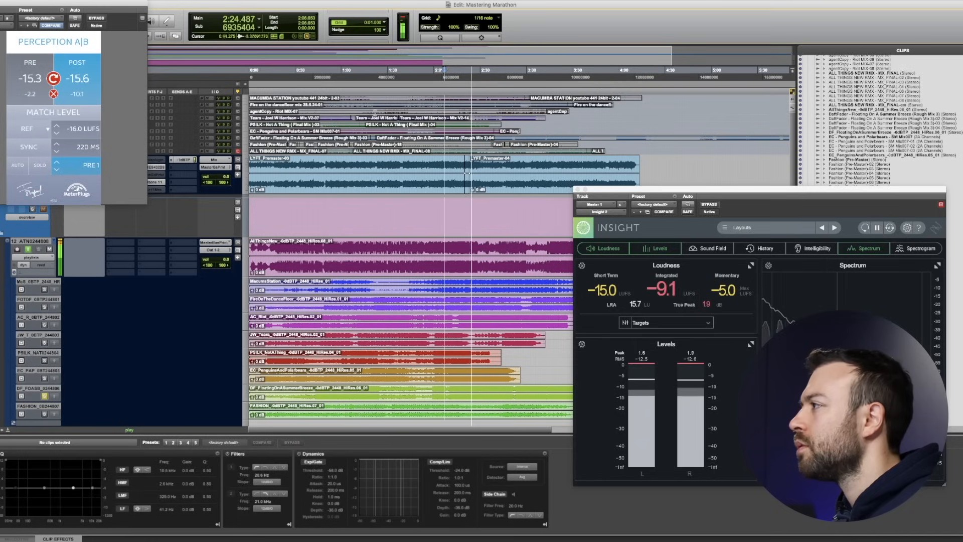
left_click(405, 80)
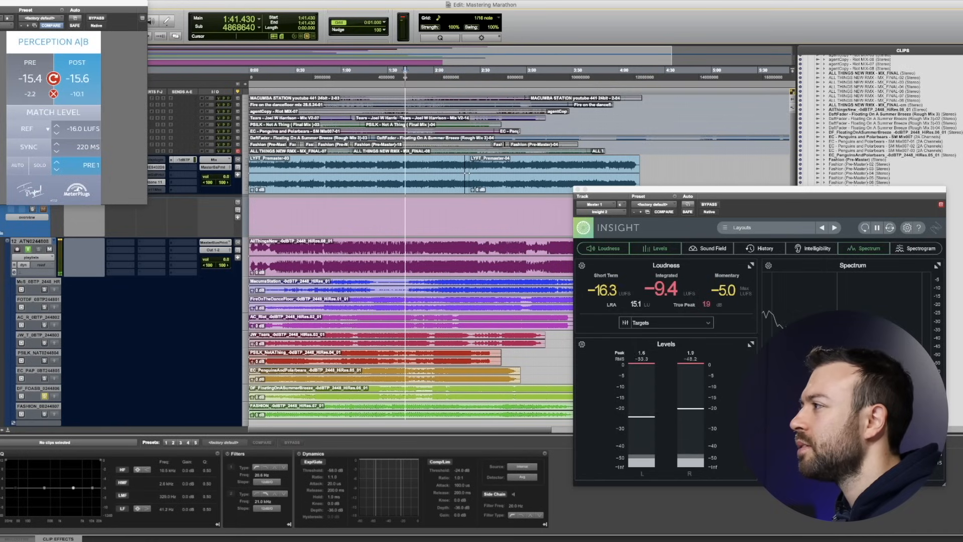
left_click(335, 83)
key("space")
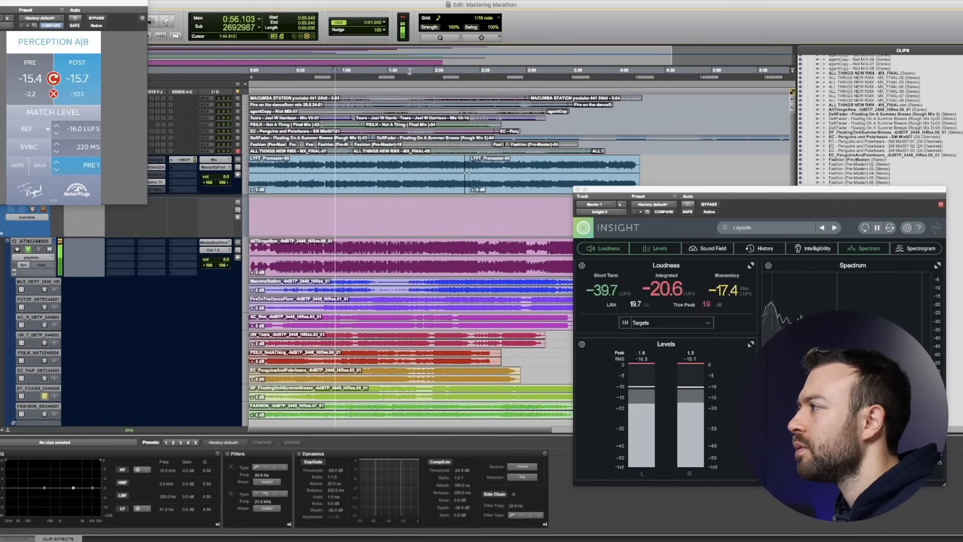
left_click(69, 73)
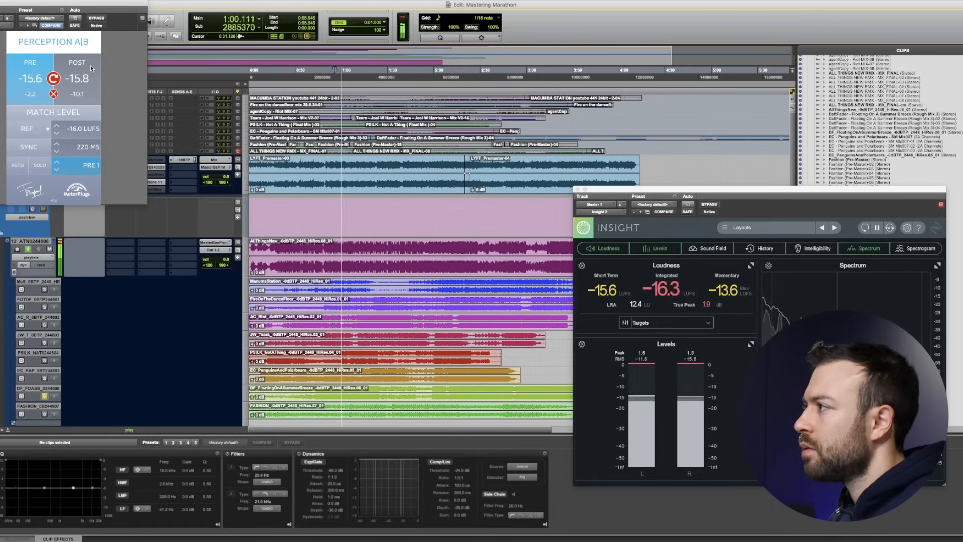
left_click(91, 67)
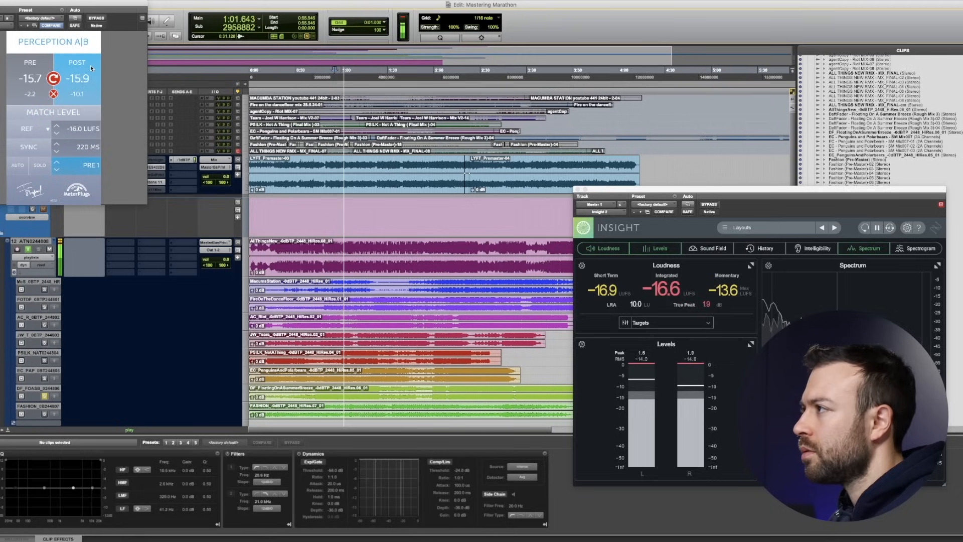
left_click(41, 66)
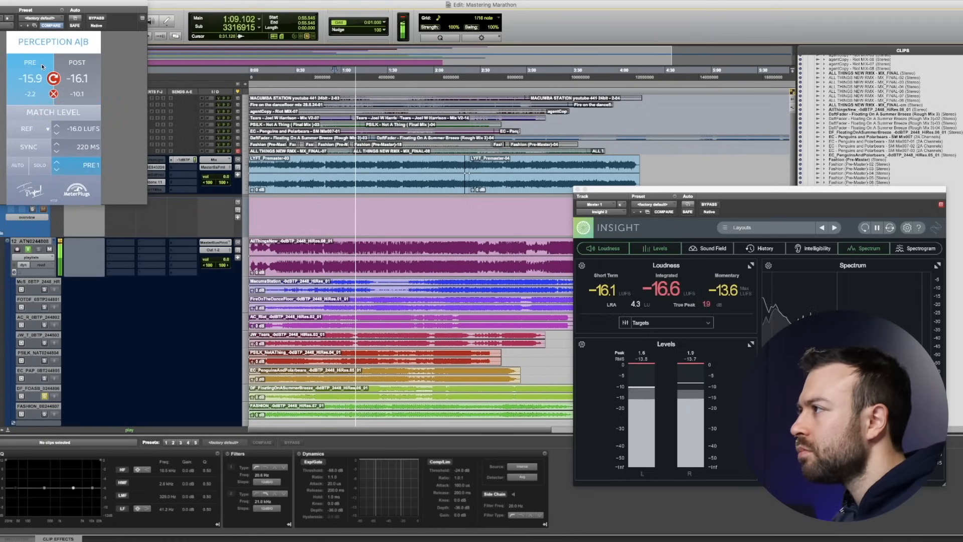
left_click(88, 66)
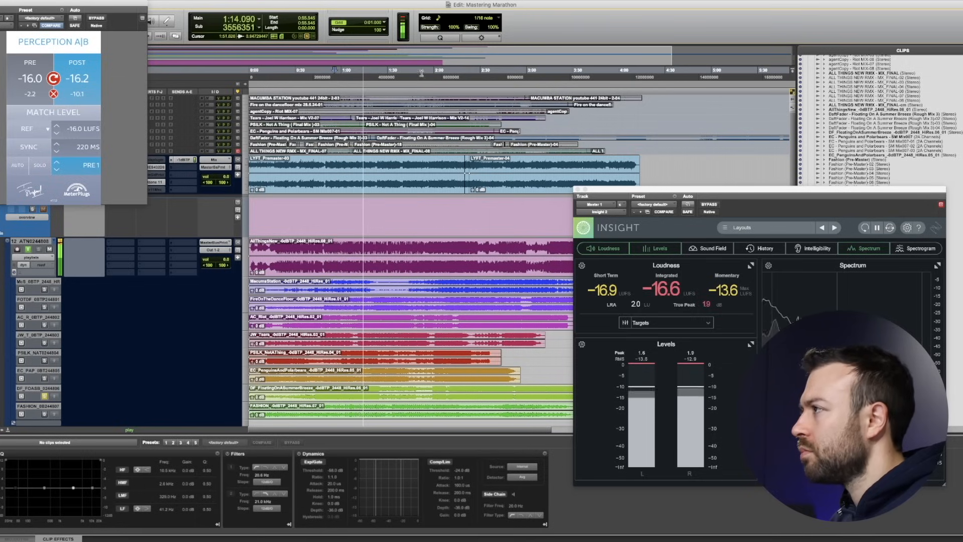
key("space")
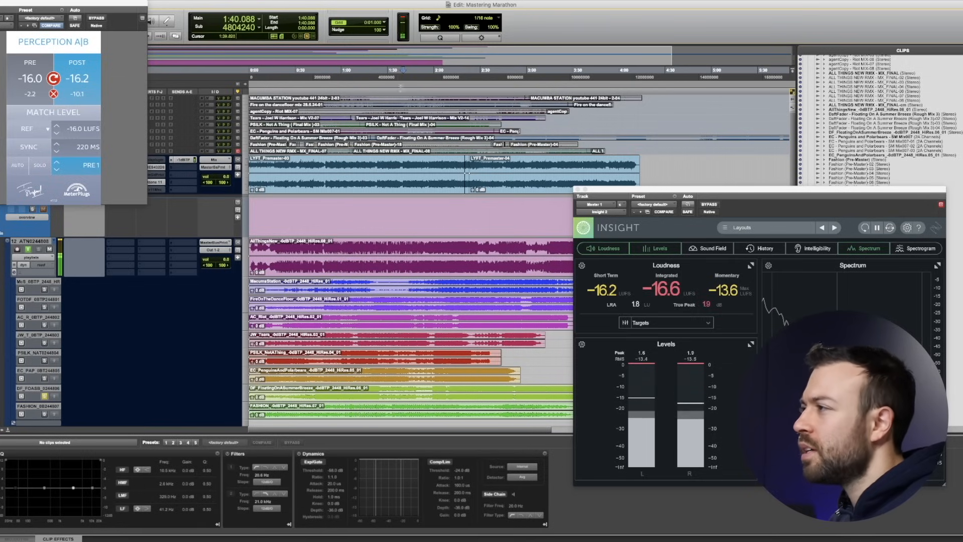
Compare the pre and post signals in Perception AB while playing from 1:40.088 and from 1:58.335
left_click(37, 72)
key("space")
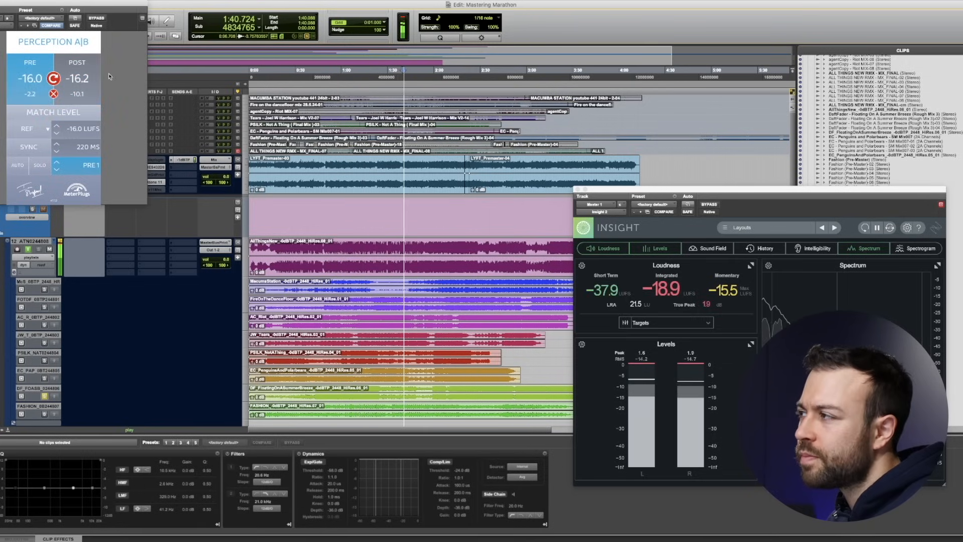
left_click(83, 75)
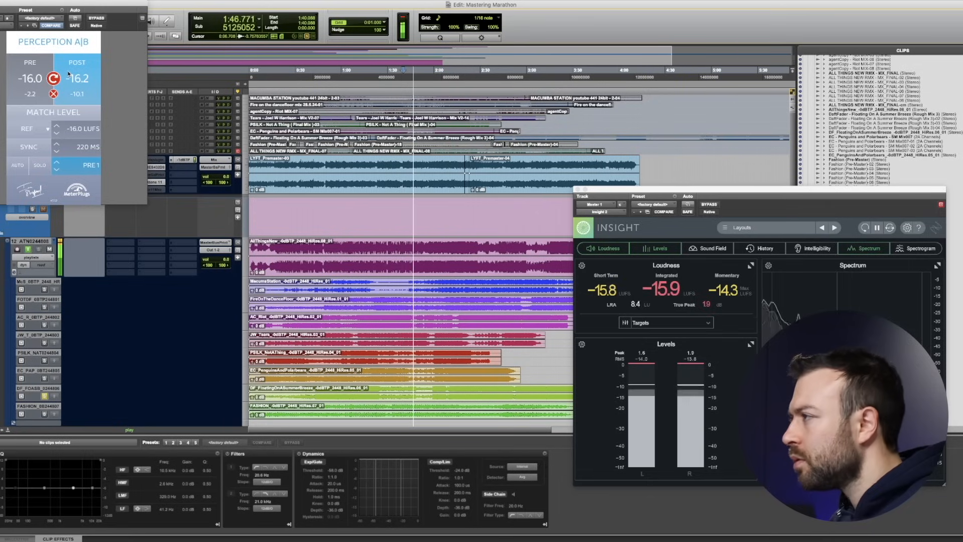
left_click(38, 67)
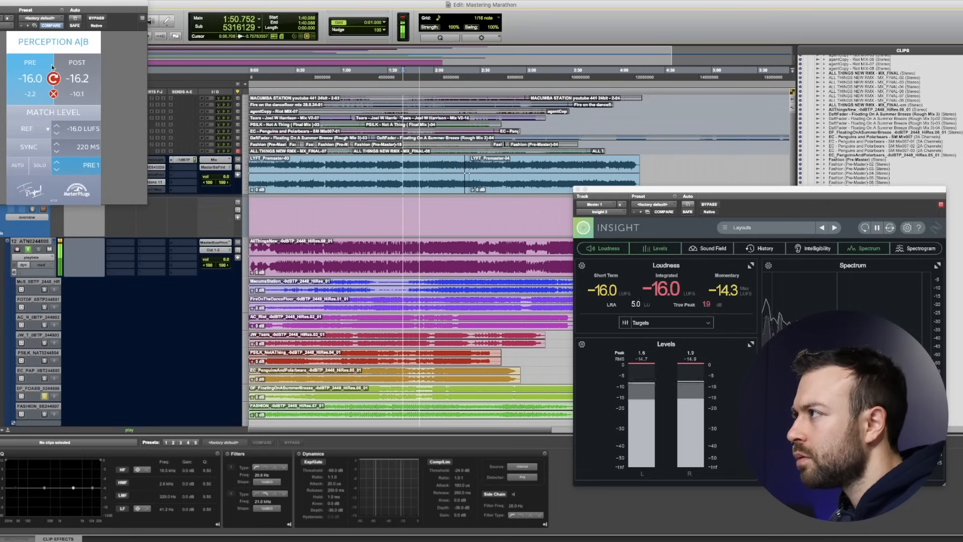
key("space")
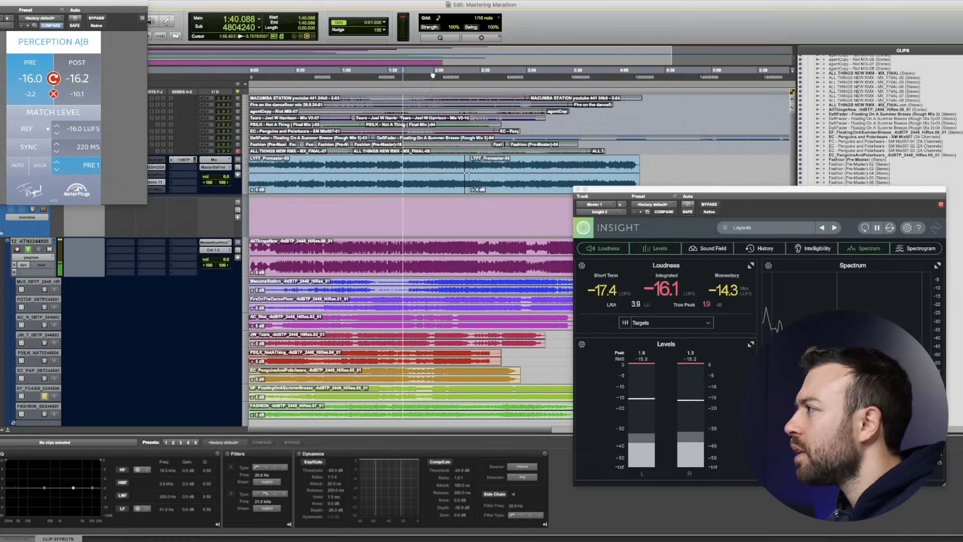
key("space")
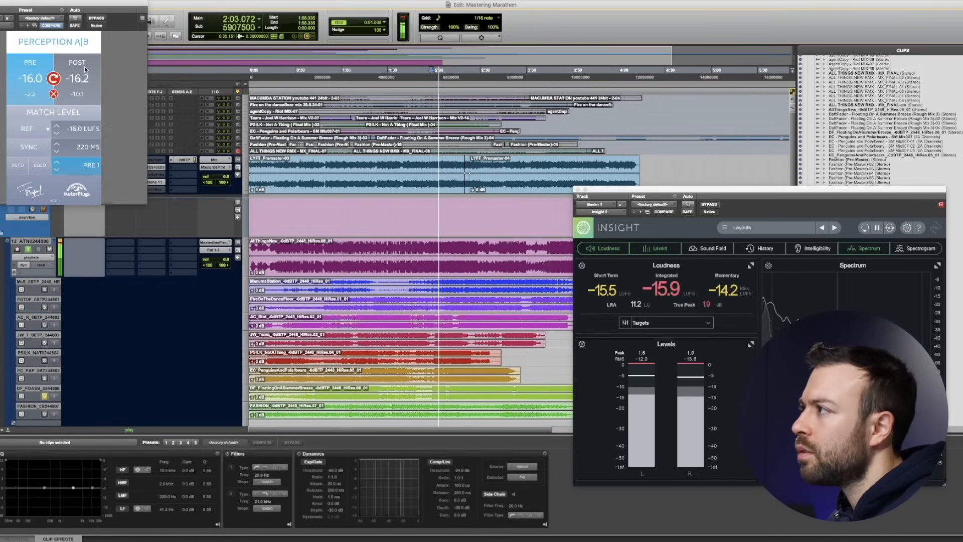
left_click(84, 67)
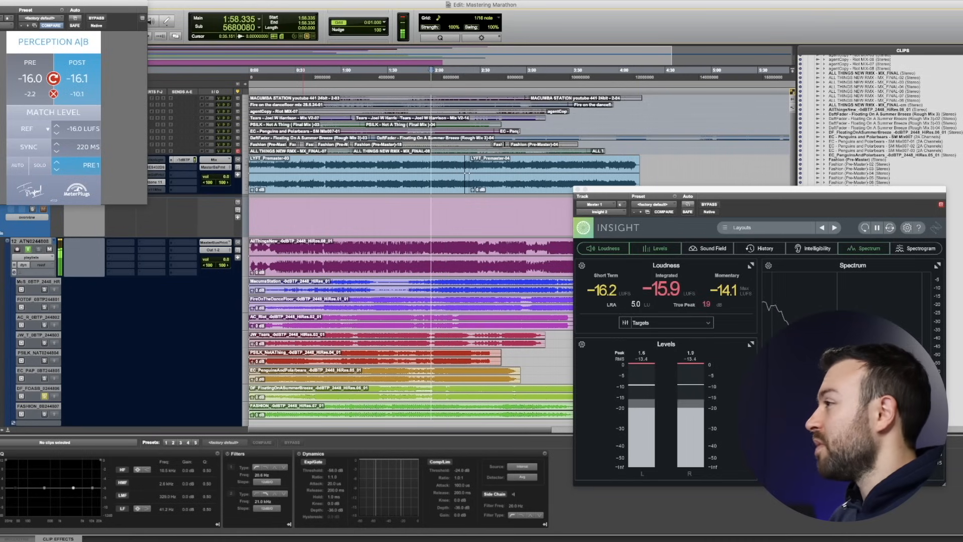
Stop playback, close Perception AB, and disable the last insert on the LYFT track
key("space")
key("super+w")
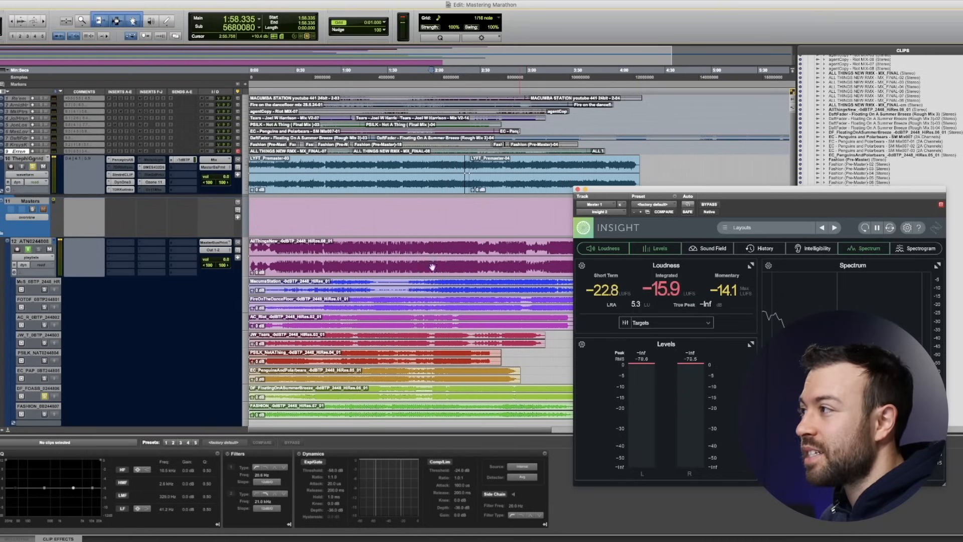
right_click(156, 189)
left_click(161, 200)
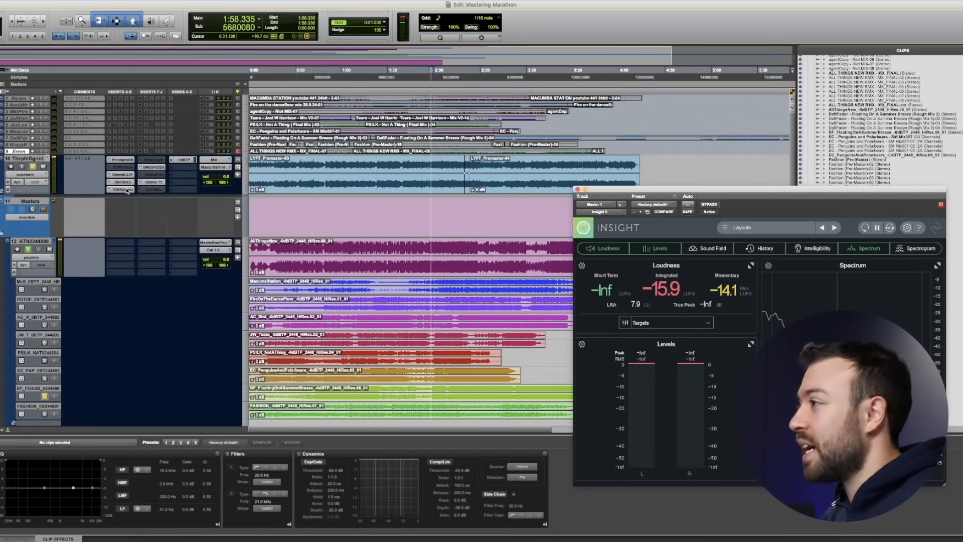